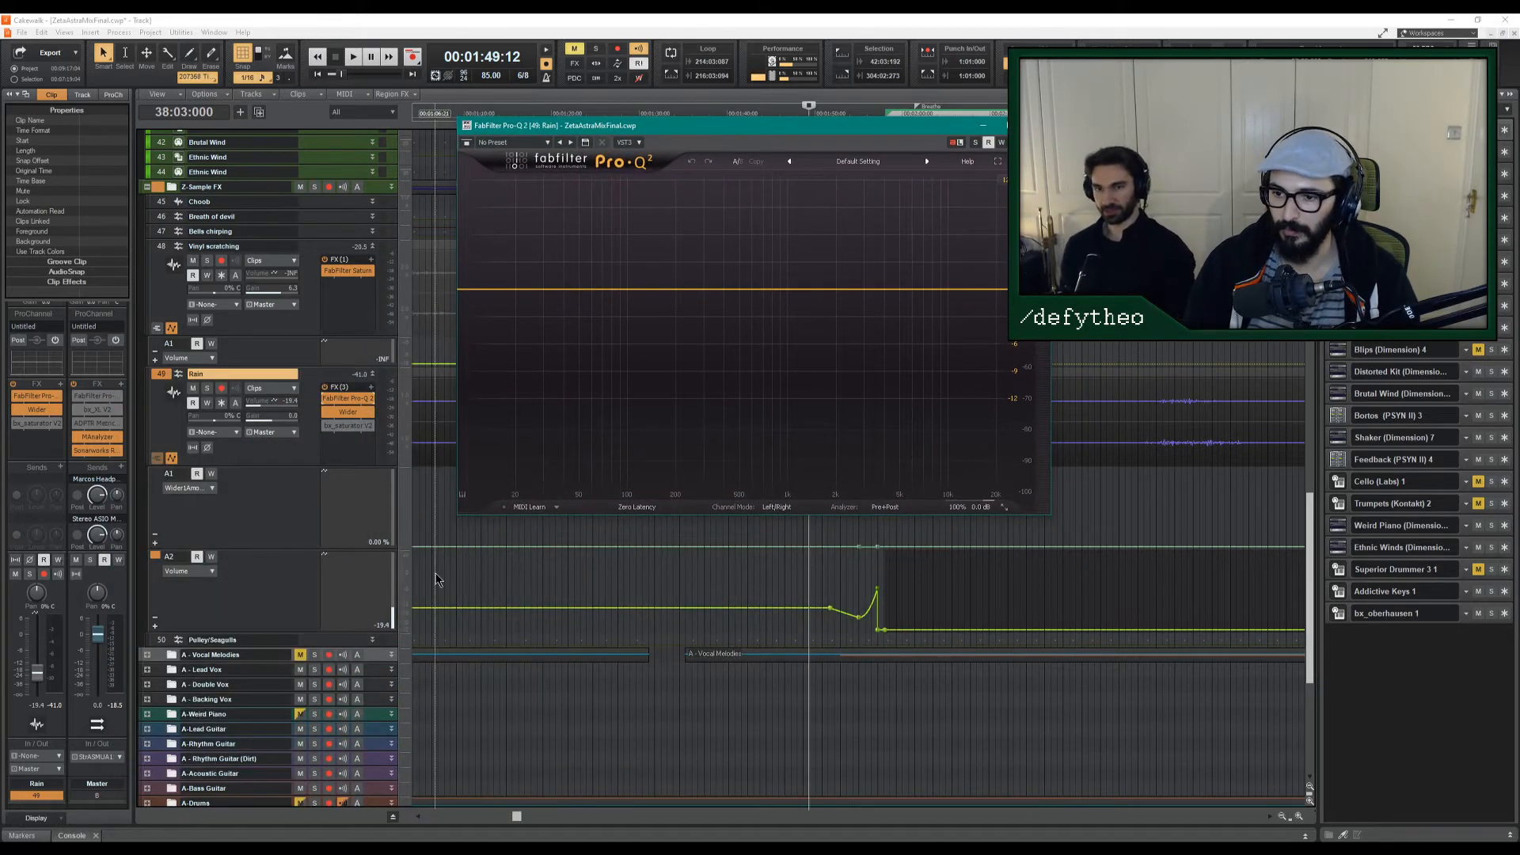
# Play the song from bar 23 with the Rain track soloed.
pyautogui.click(435, 571)
pyautogui.press('space')
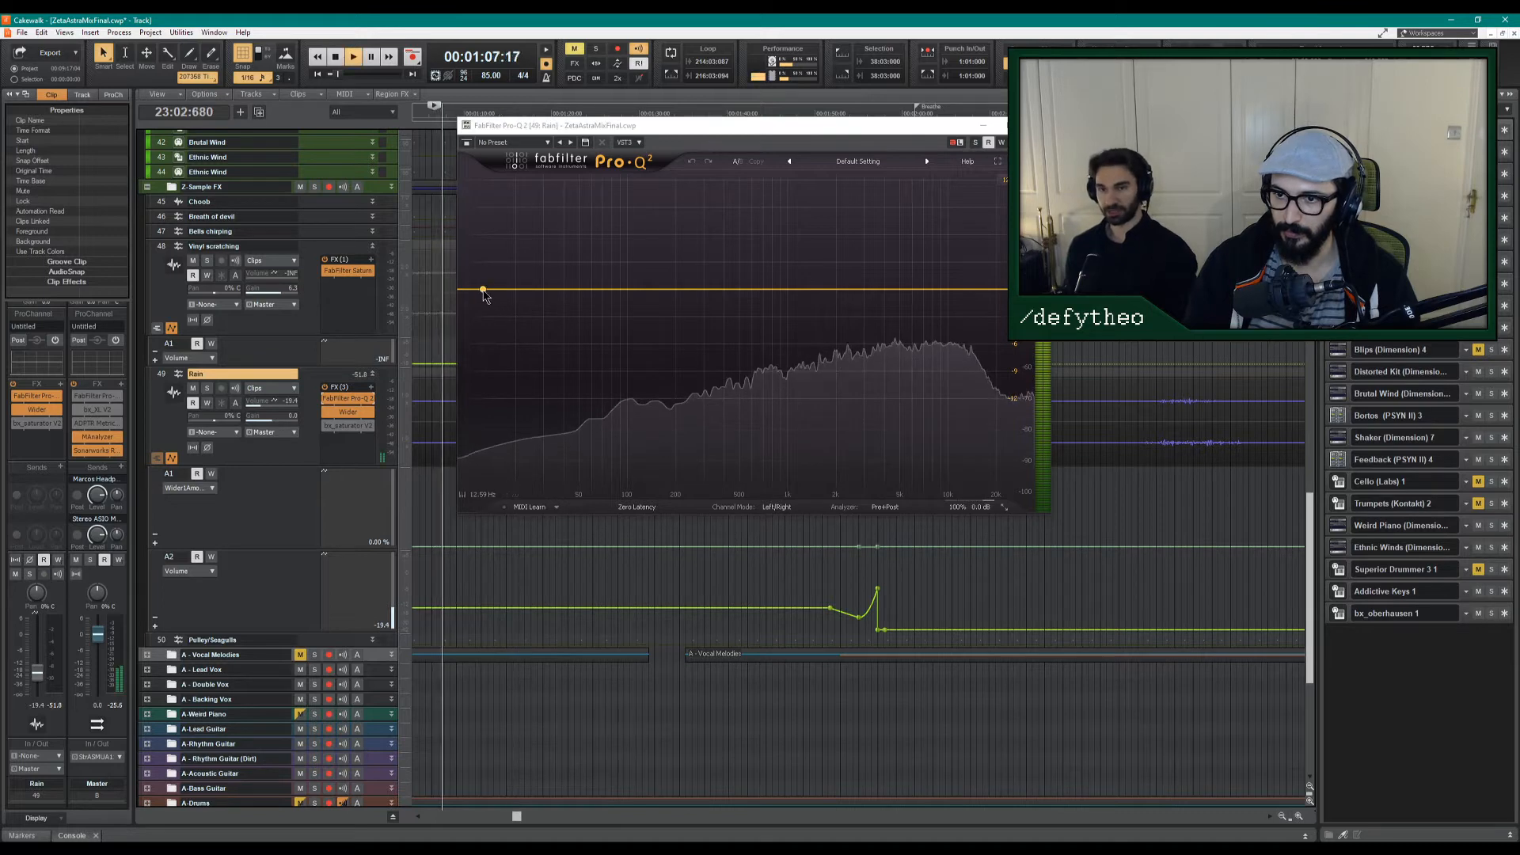
pyautogui.click(207, 388)
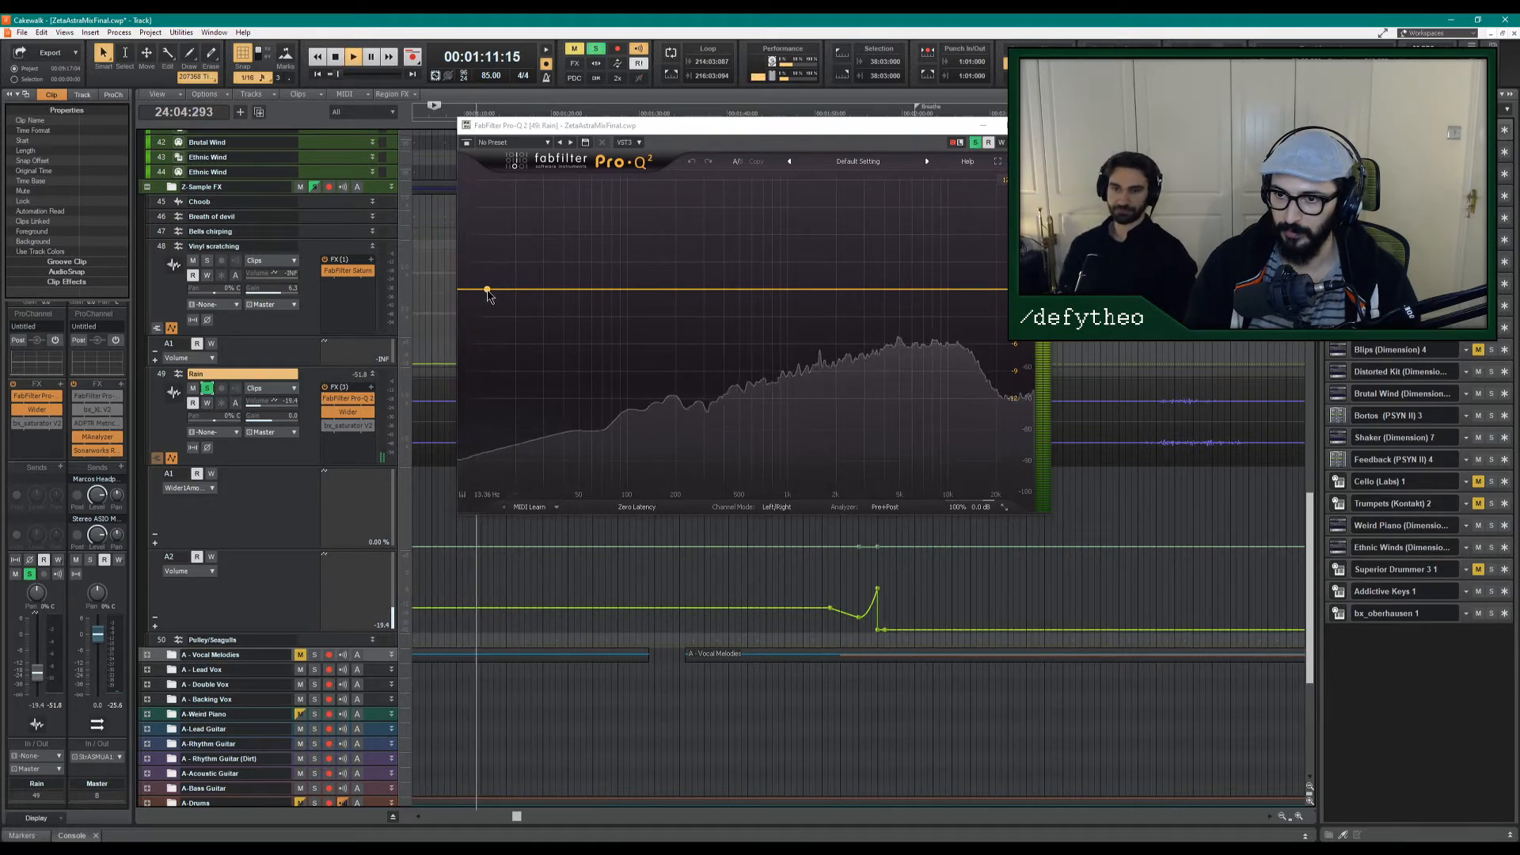
# Shape Rain's EQ with a low-shelf cut of about -22 dB near 625 Hz, a mid bell boost and a high-shelf cut.
pyautogui.moveTo(493, 289); pyautogui.dragTo(589, 318)
pyautogui.moveTo(602, 434); pyautogui.dragTo(647, 381)
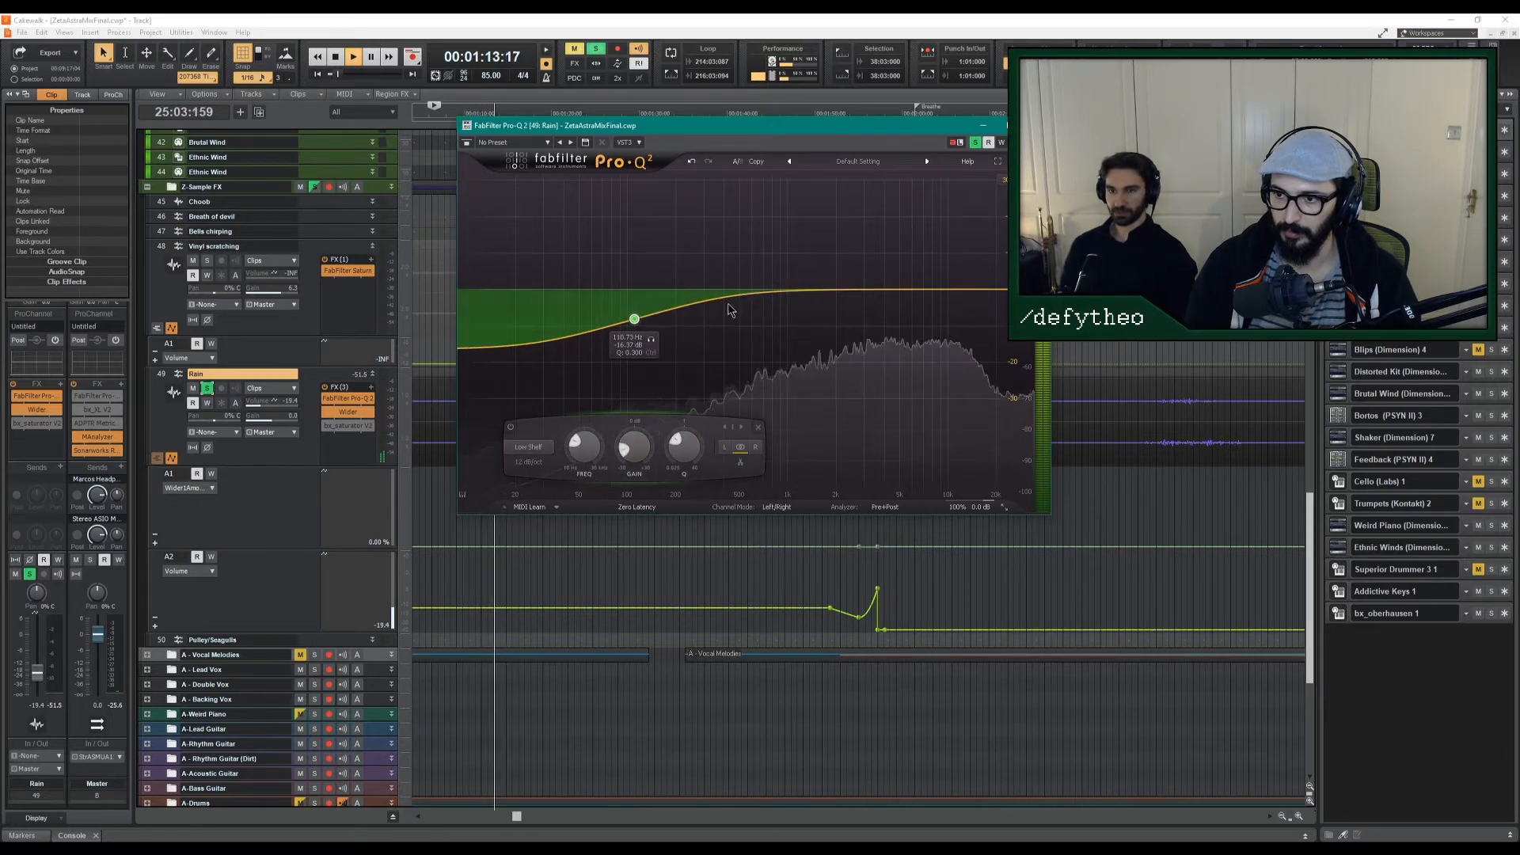
pyautogui.scroll(5, 638, 320)
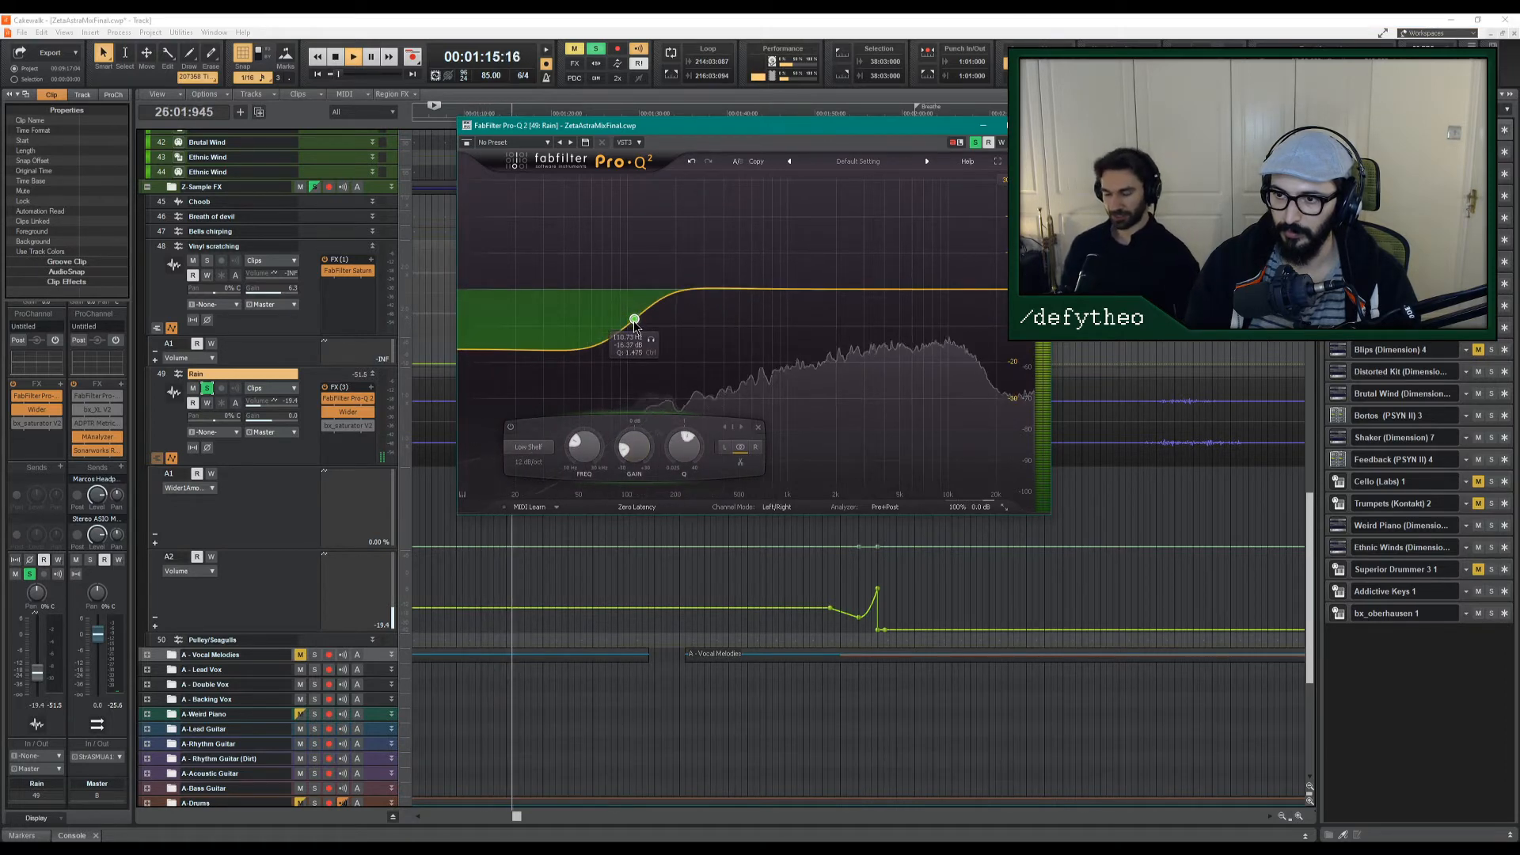
pyautogui.moveTo(634, 322); pyautogui.dragTo(755, 345)
pyautogui.moveTo(850, 290); pyautogui.dragTo(817, 247)
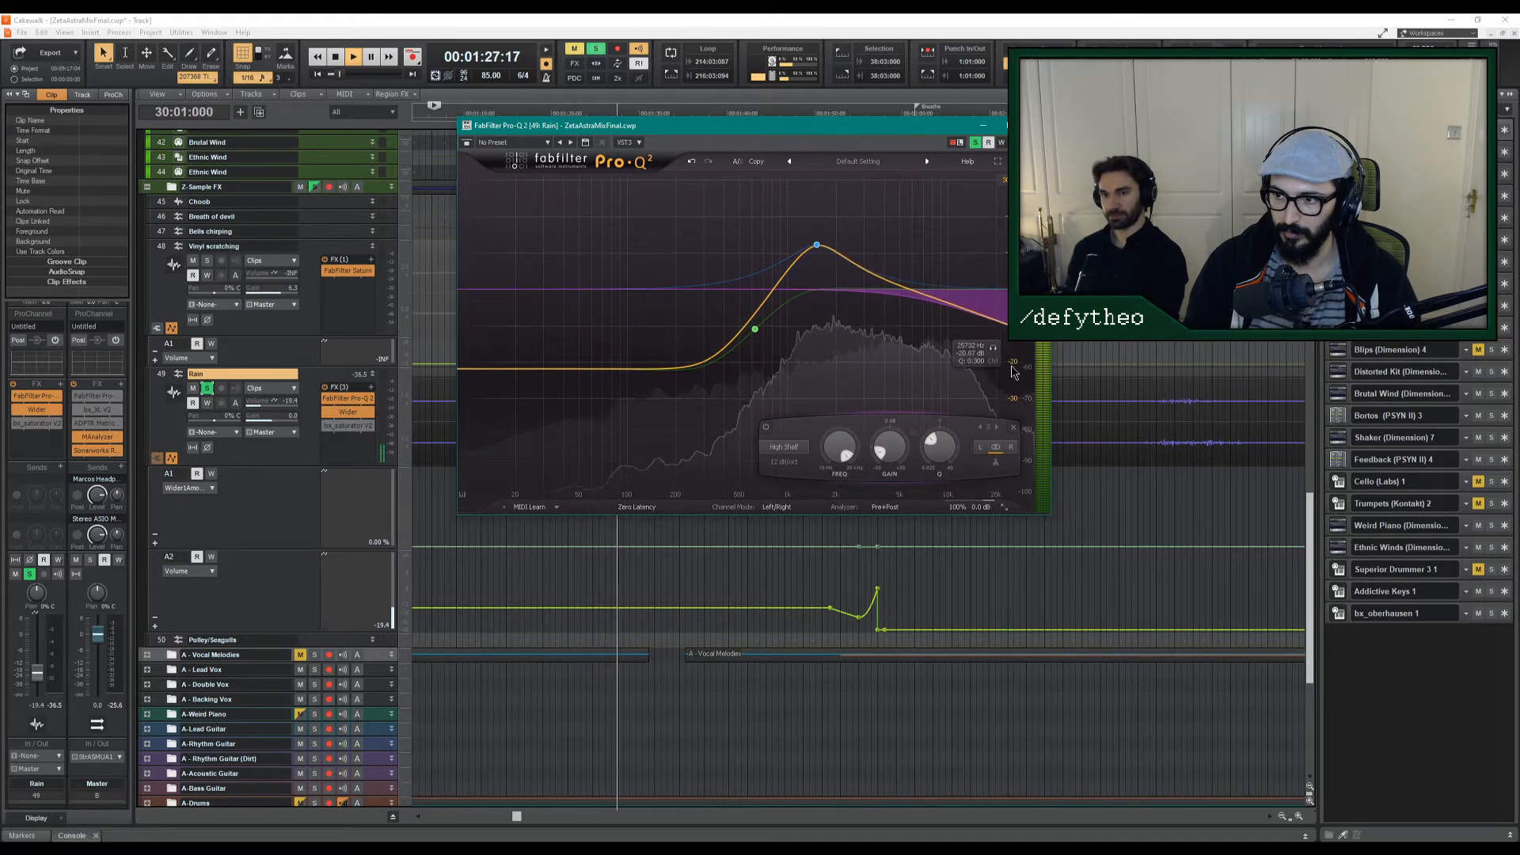
# Close the Rain equalizer, take the track out of solo and audition it briefly in the full mix.
pyautogui.click(1037, 125)
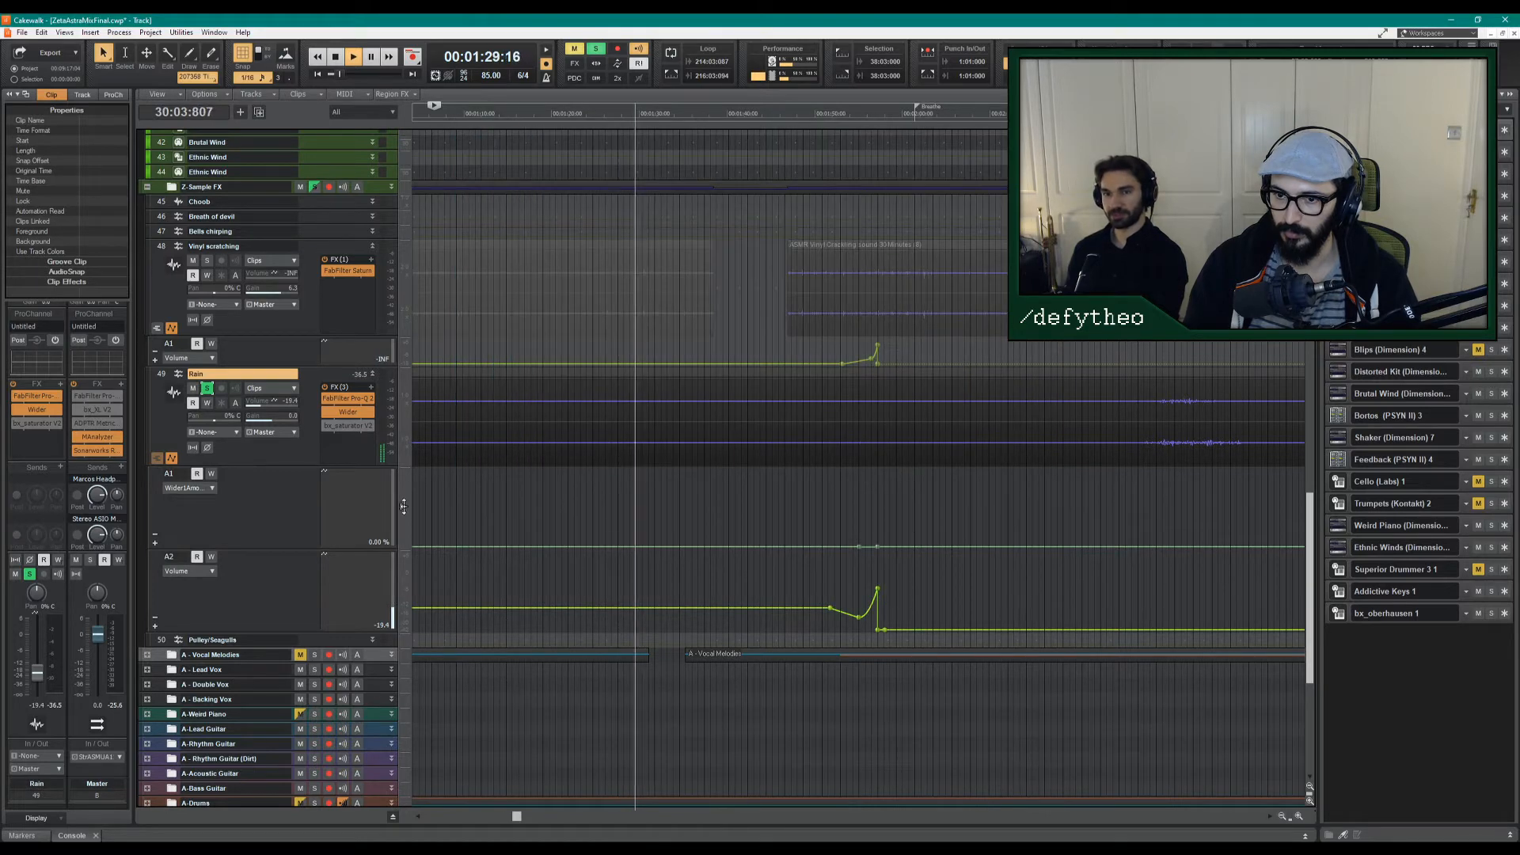
pyautogui.press('space')
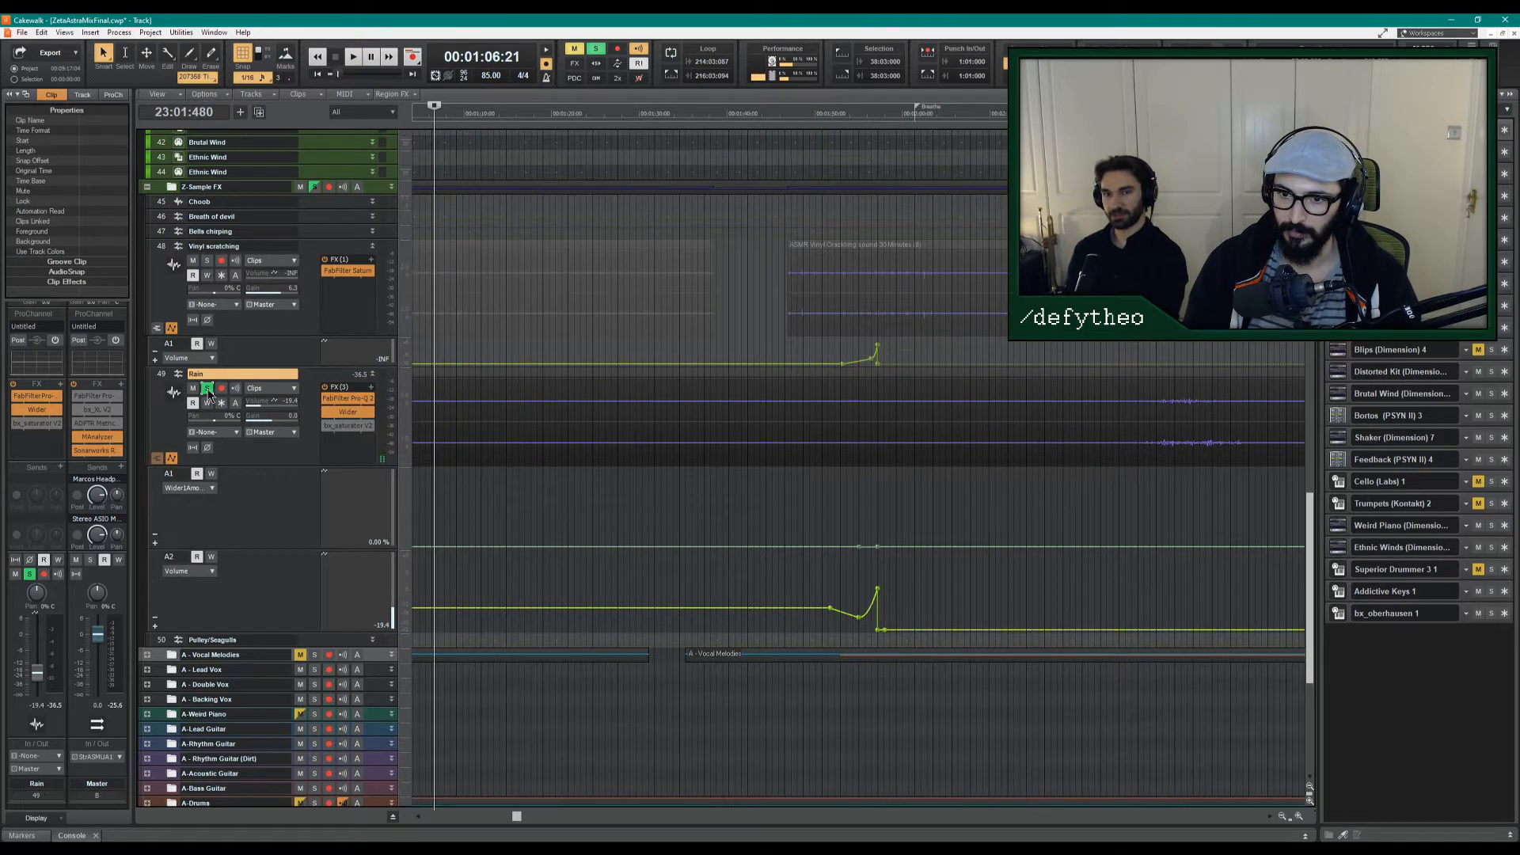
pyautogui.click(208, 389)
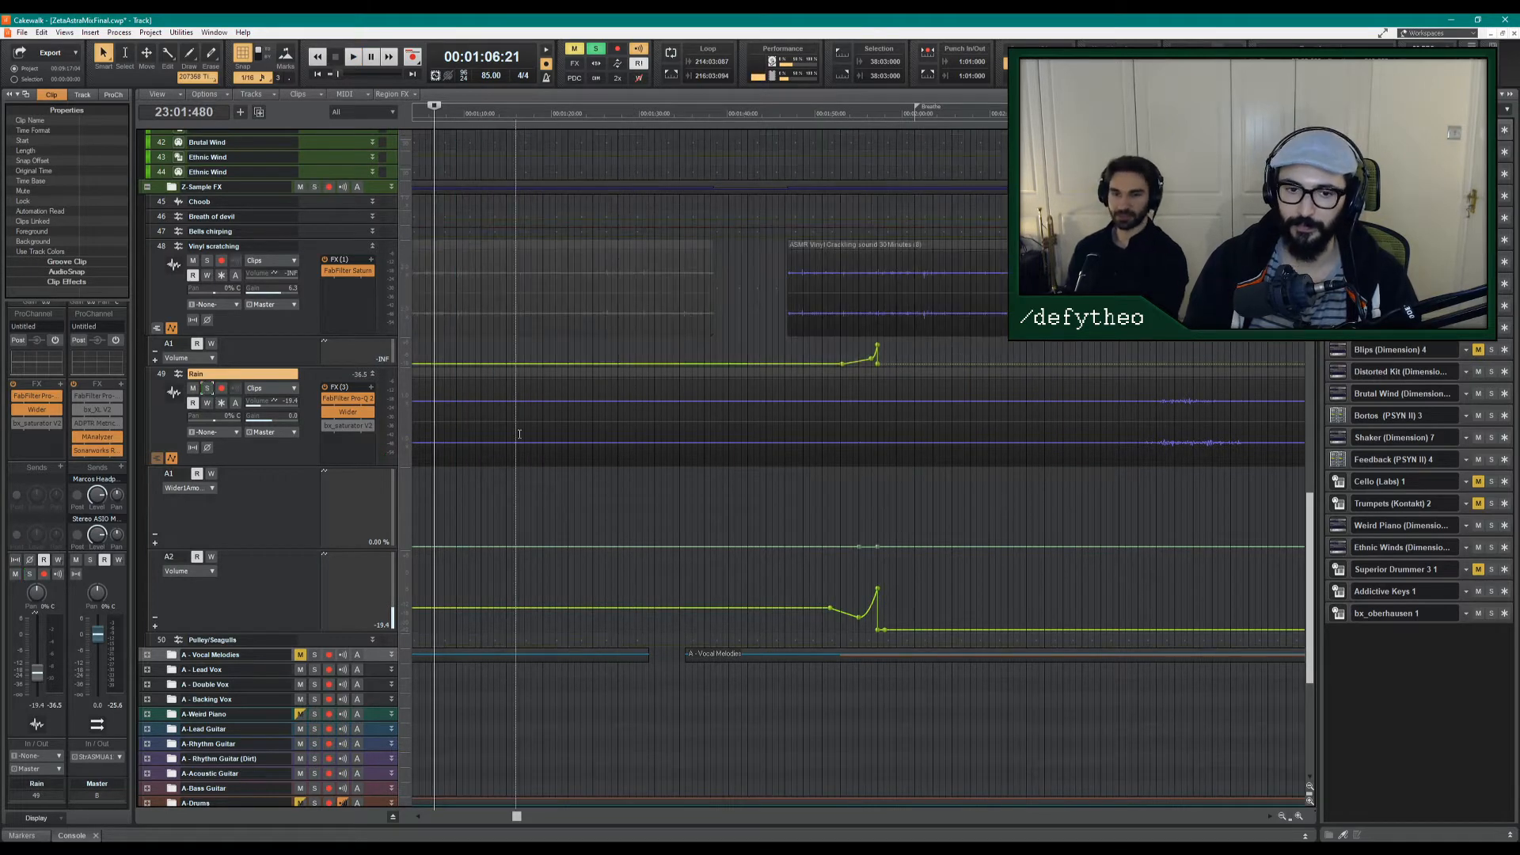
pyautogui.press('space')
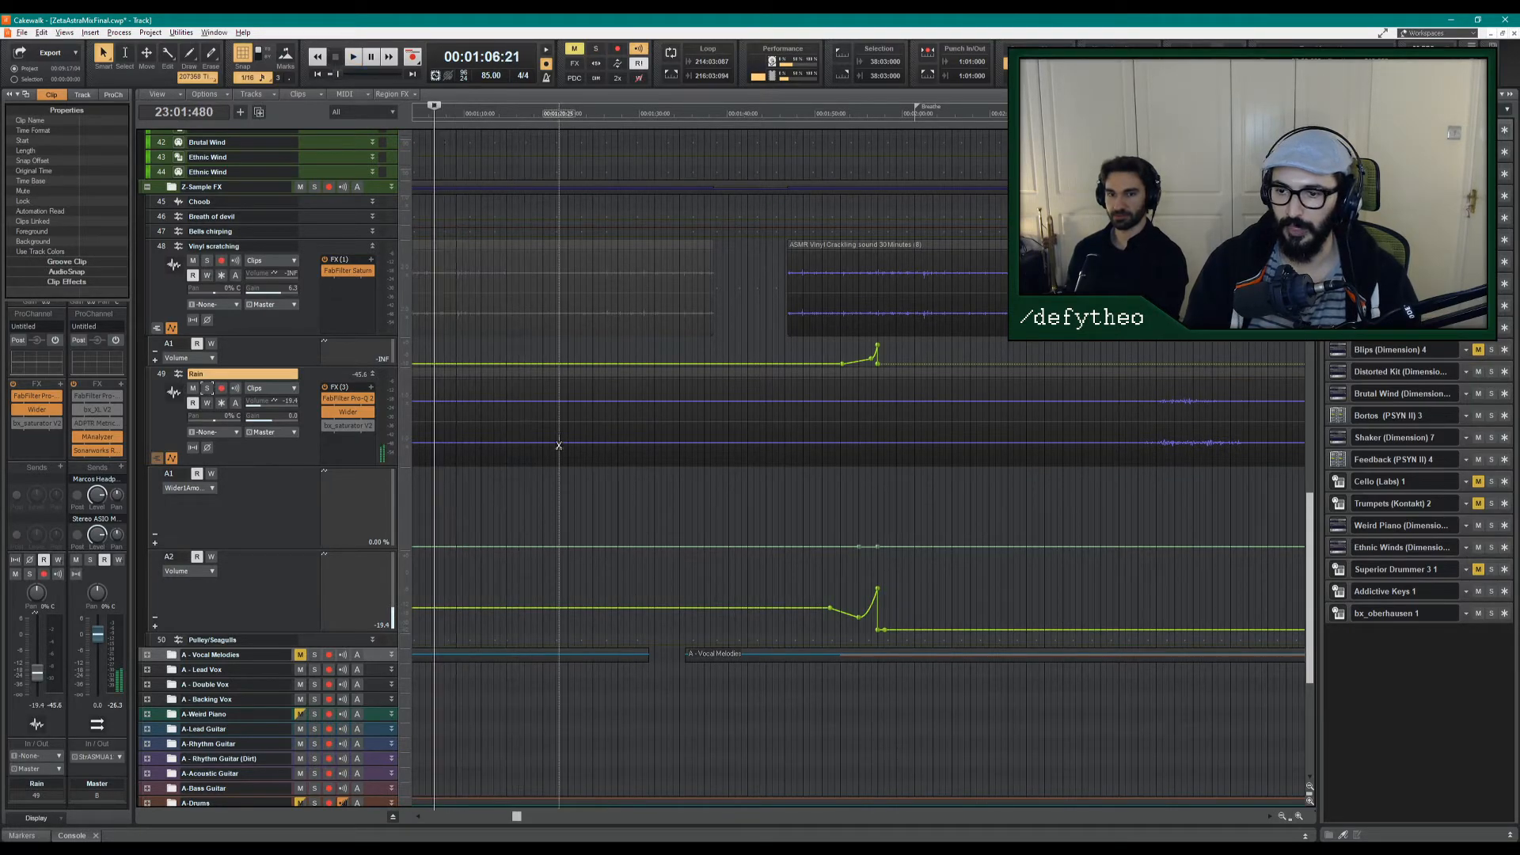
pyautogui.press('space')
# Play the full mix from bar 13, just before the Rain clip starts.
pyautogui.scroll(-5, 467, 499)
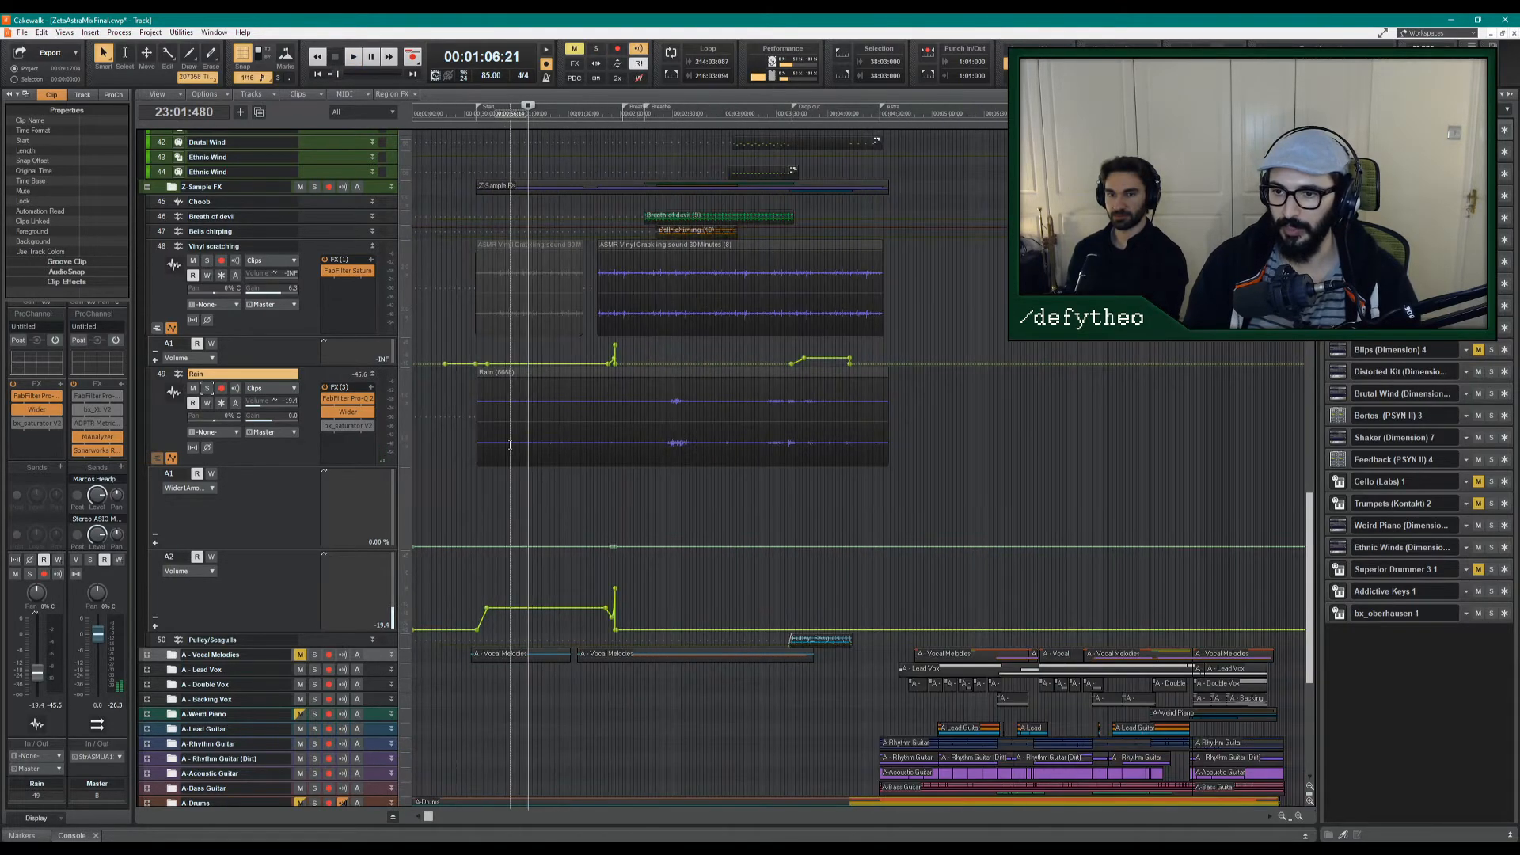
pyautogui.click(474, 497)
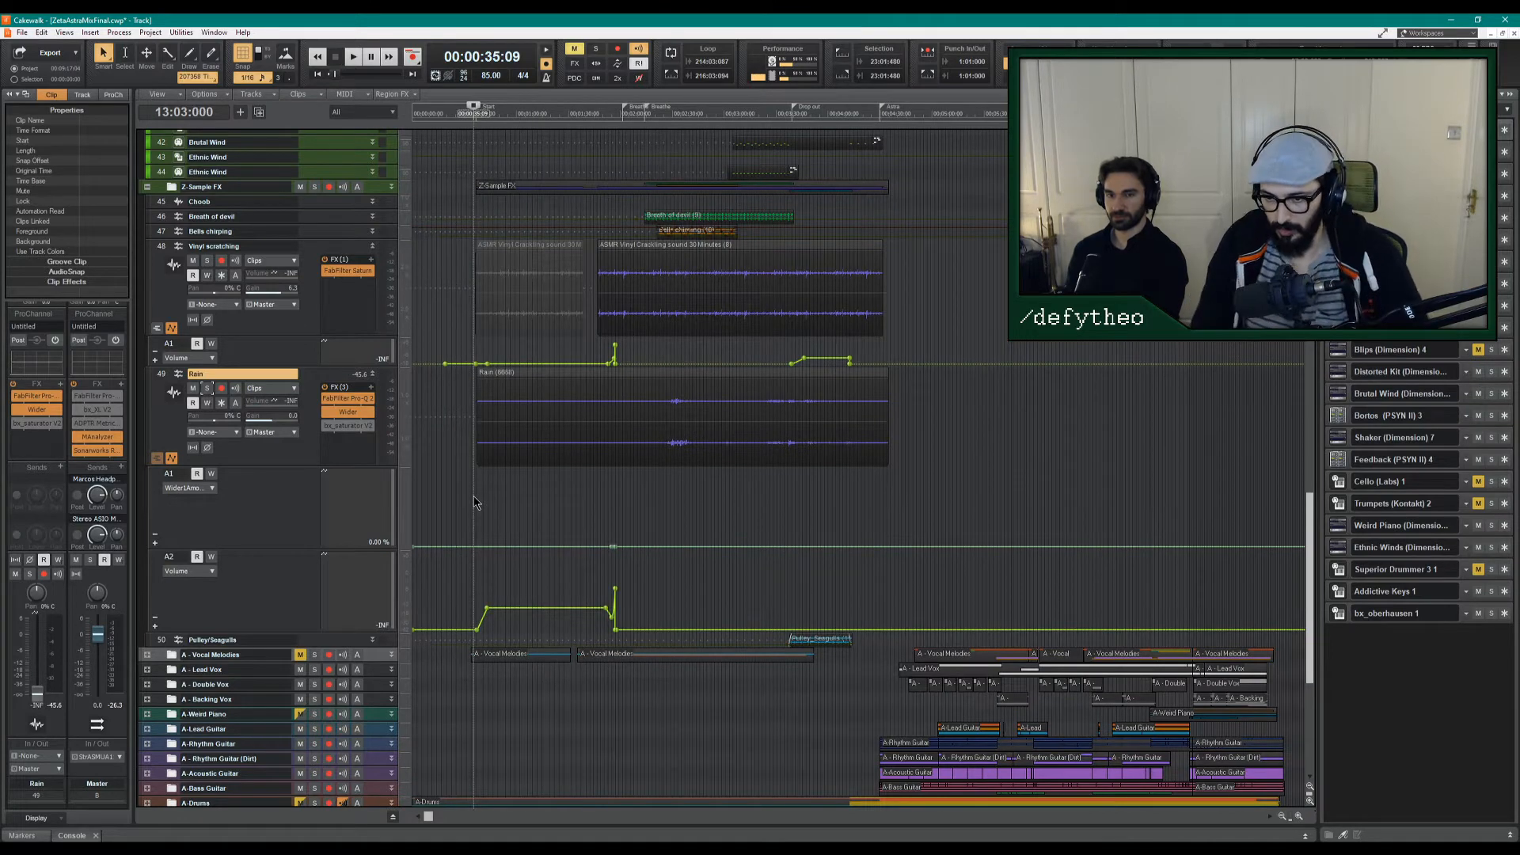
pyautogui.press('space')
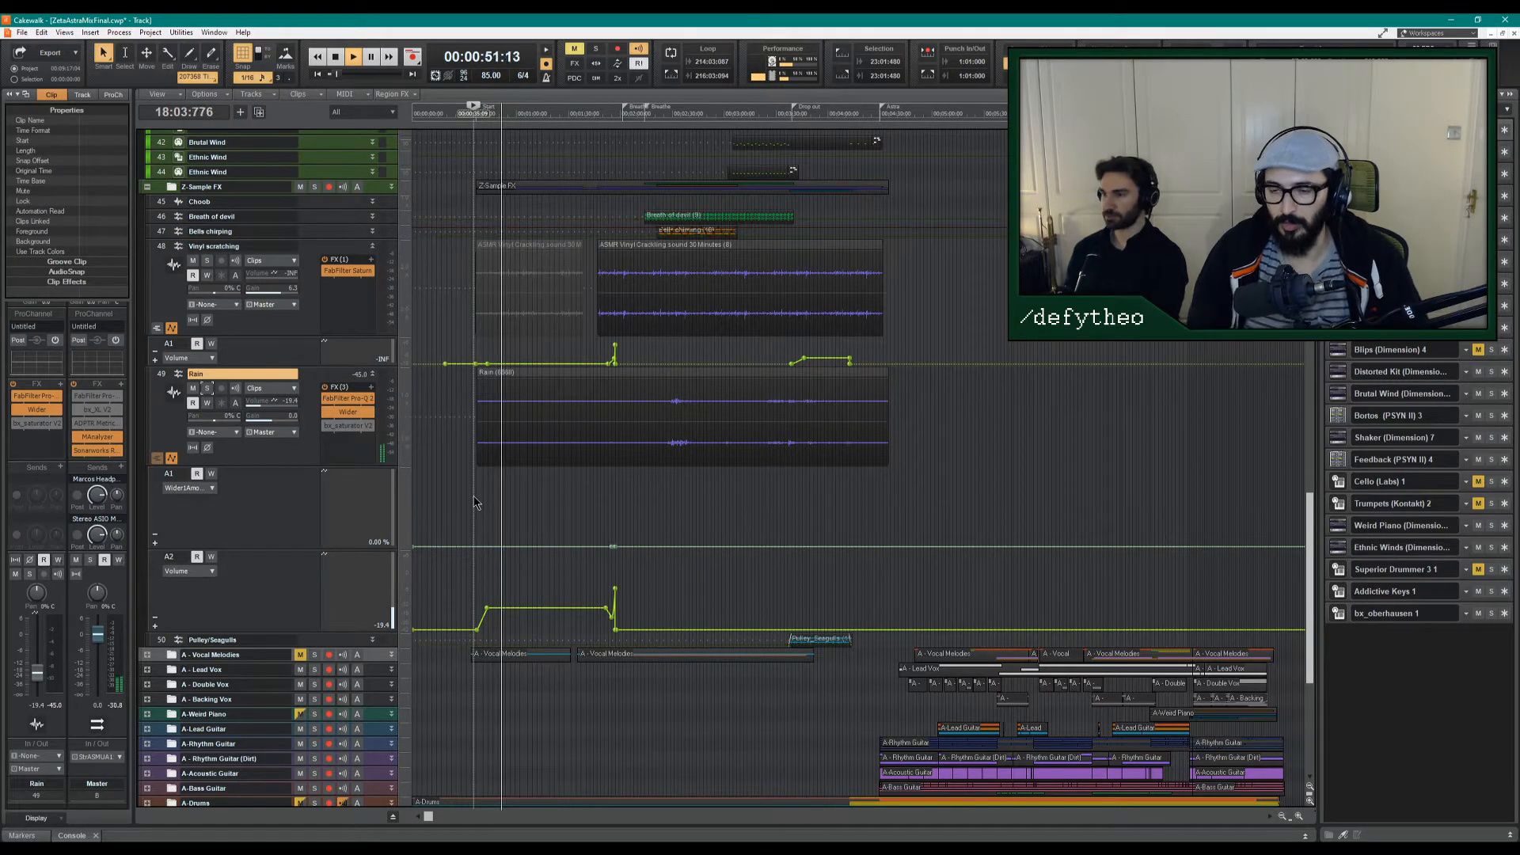
# In Rain's Pro-Q 2, set the bell boost to about +9.6 dB at 675 Hz and the high shelf to about +4 dB.
pyautogui.doubleClick(348, 398)
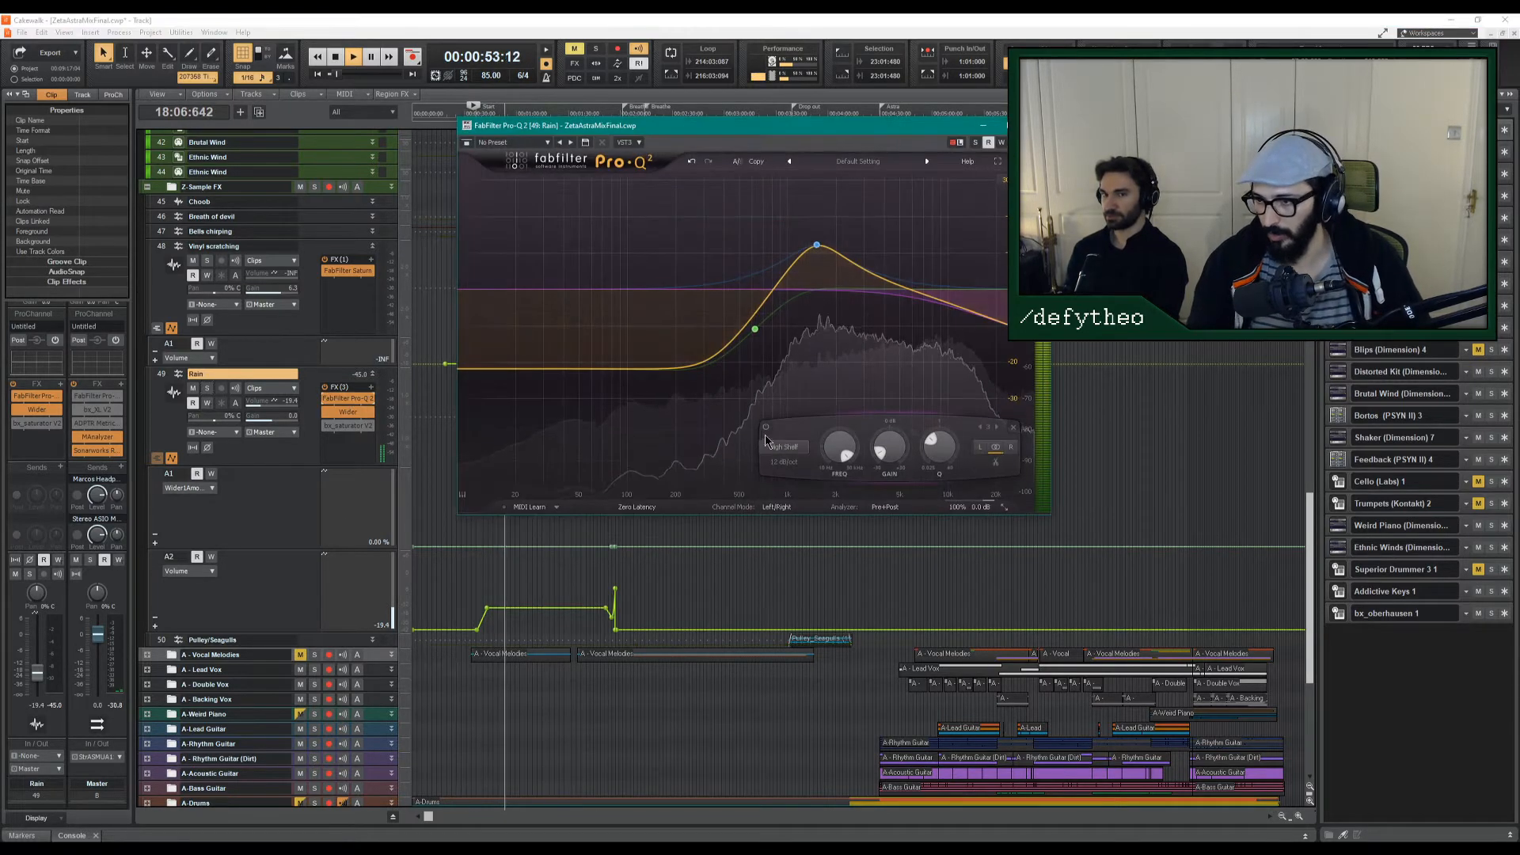
pyautogui.moveTo(816, 247); pyautogui.dragTo(760, 259)
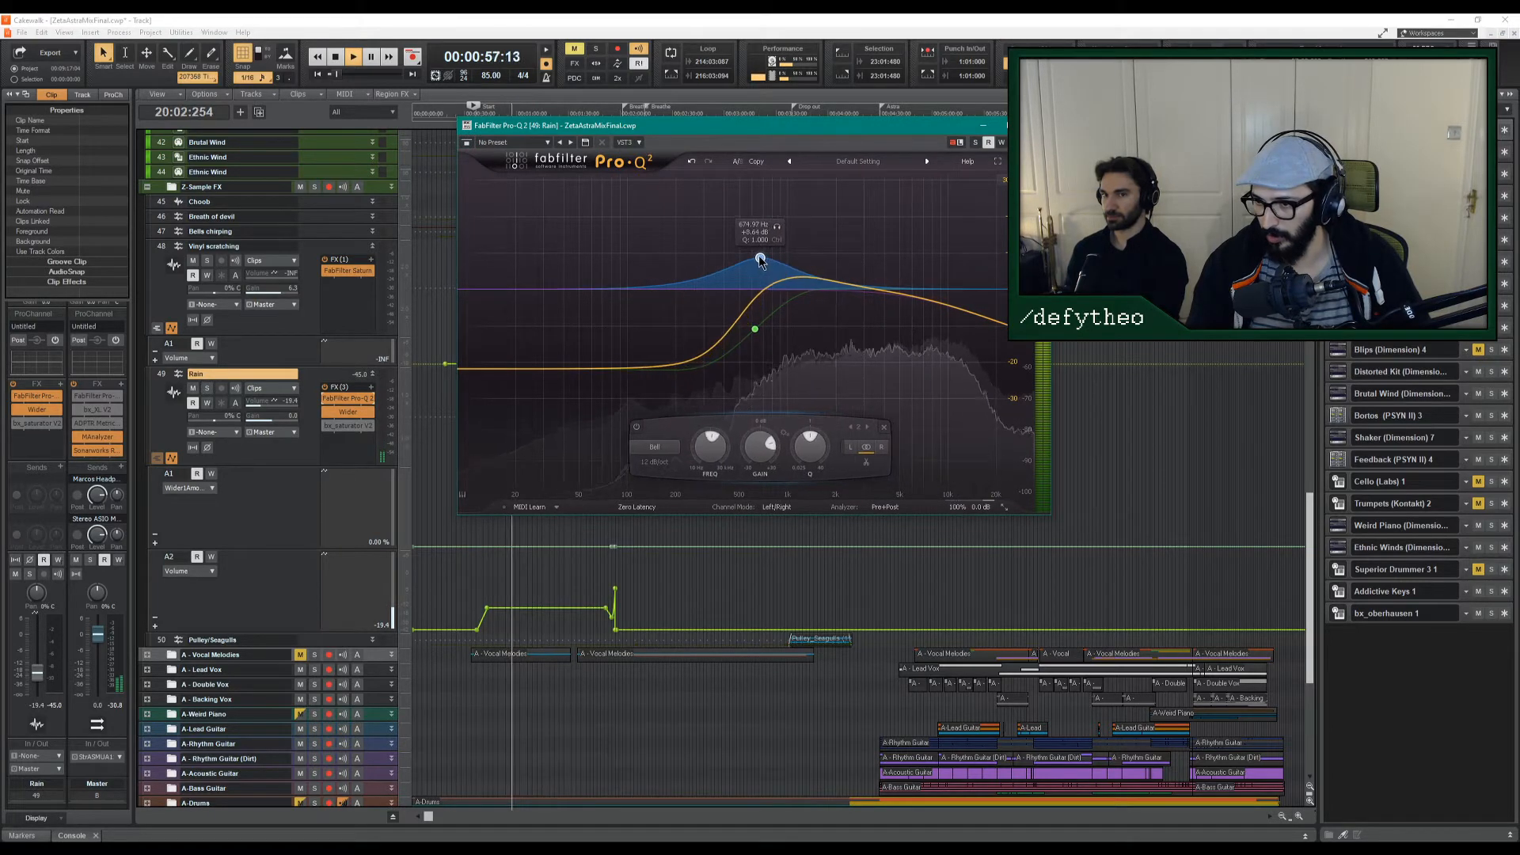
pyautogui.doubleClick(984, 309)
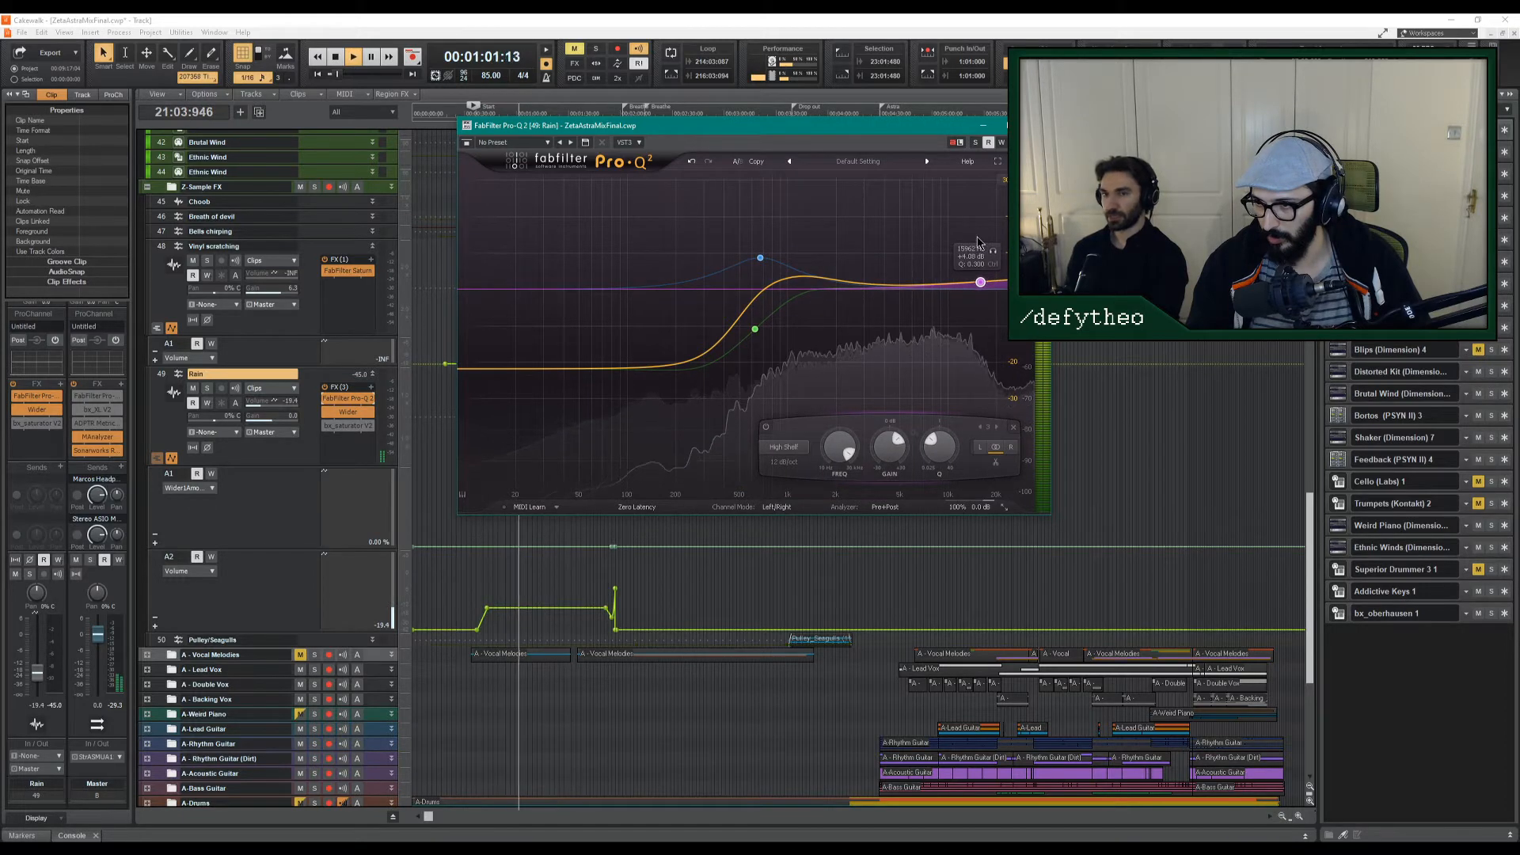
pyautogui.moveTo(978, 242); pyautogui.dragTo(976, 244)
# Add a gentle bell cut in Rain's upper mids, deepen the low-shelf cut and close the equalizer.
pyautogui.moveTo(893, 284); pyautogui.dragTo(884, 304)
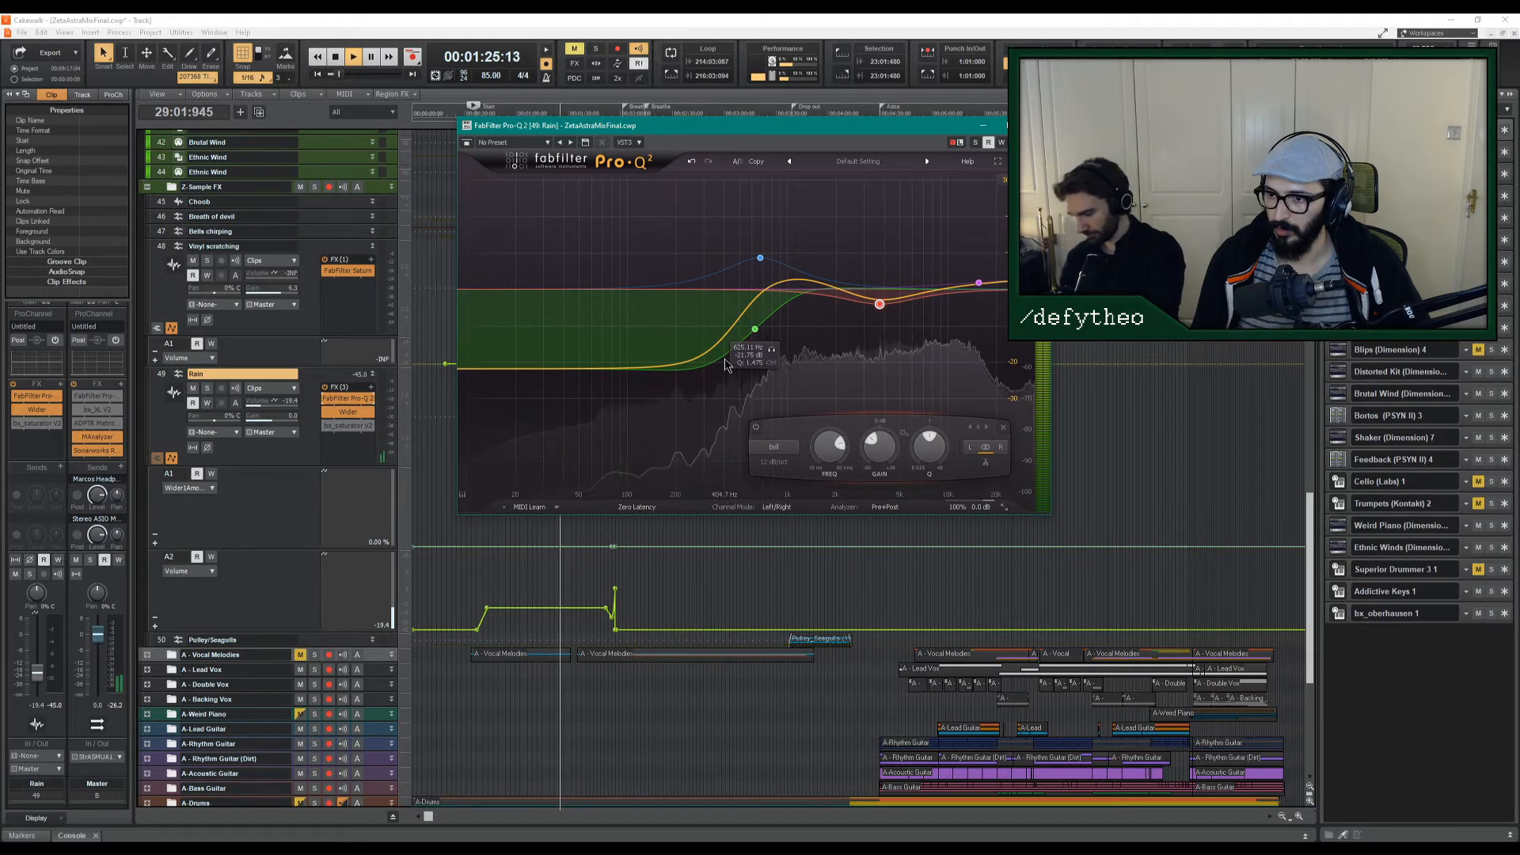
pyautogui.moveTo(755, 335); pyautogui.dragTo(751, 365)
pyautogui.click(1037, 125)
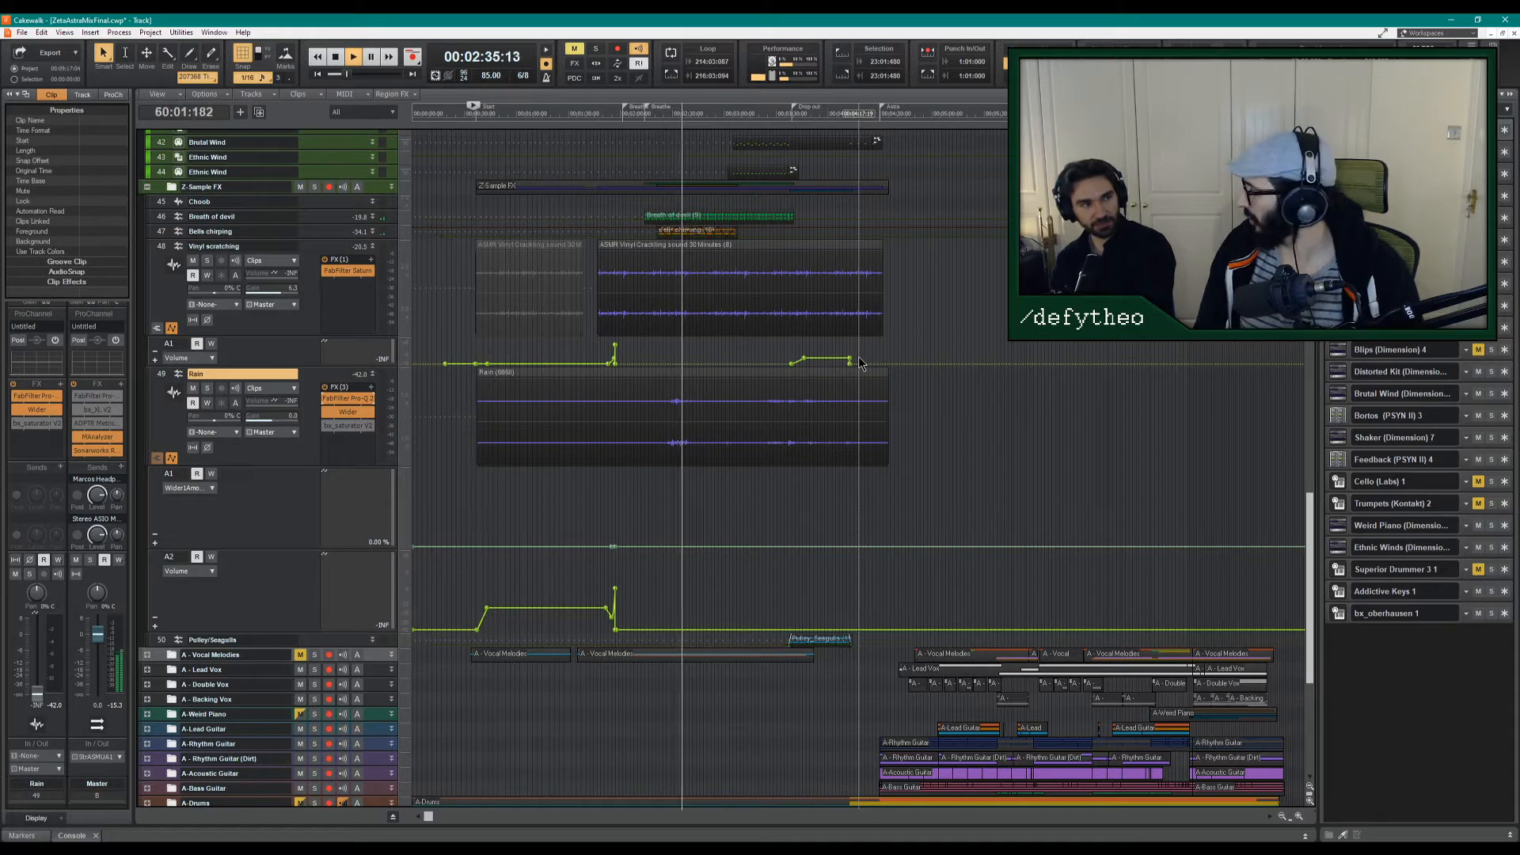
# Stop playback, bring up the Xylo tracks and play the mix from bar 56.
pyautogui.press('space')
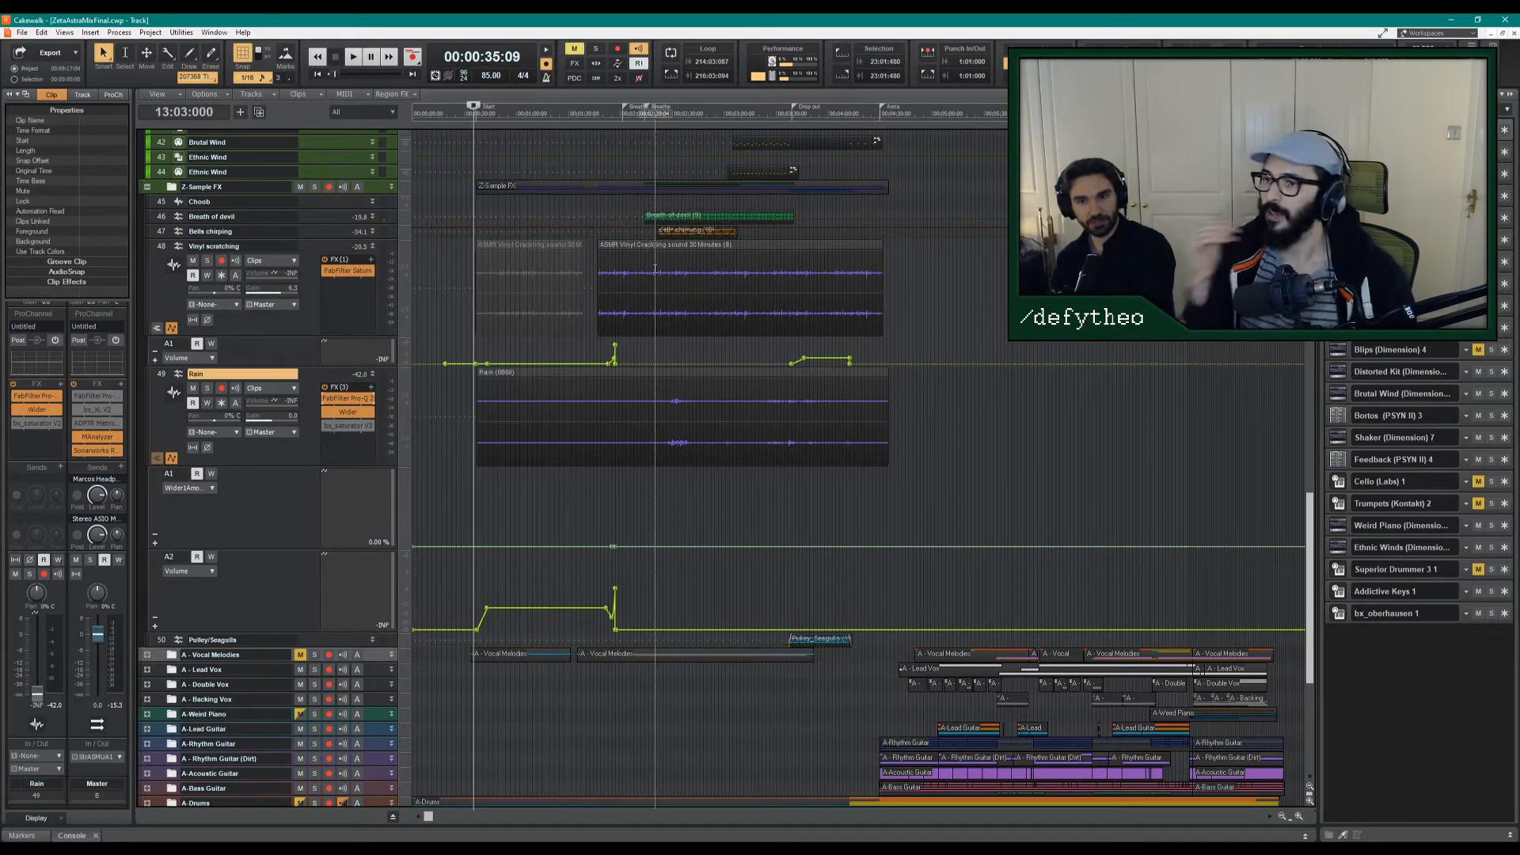
pyautogui.scroll(4, 667, 257)
pyautogui.scroll(10, 666, 256)
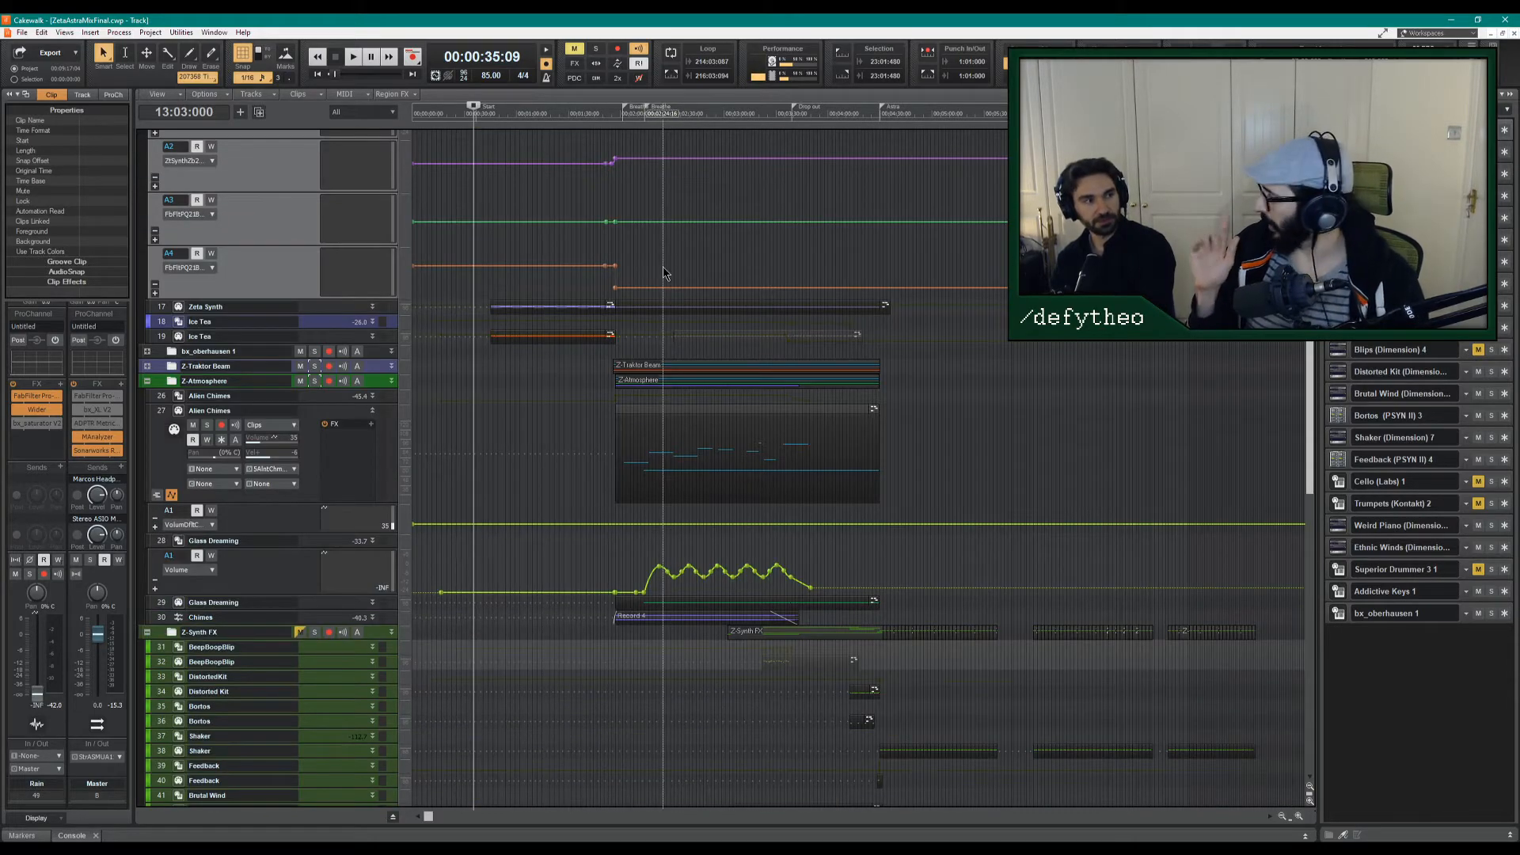
pyautogui.scroll(9, 663, 266)
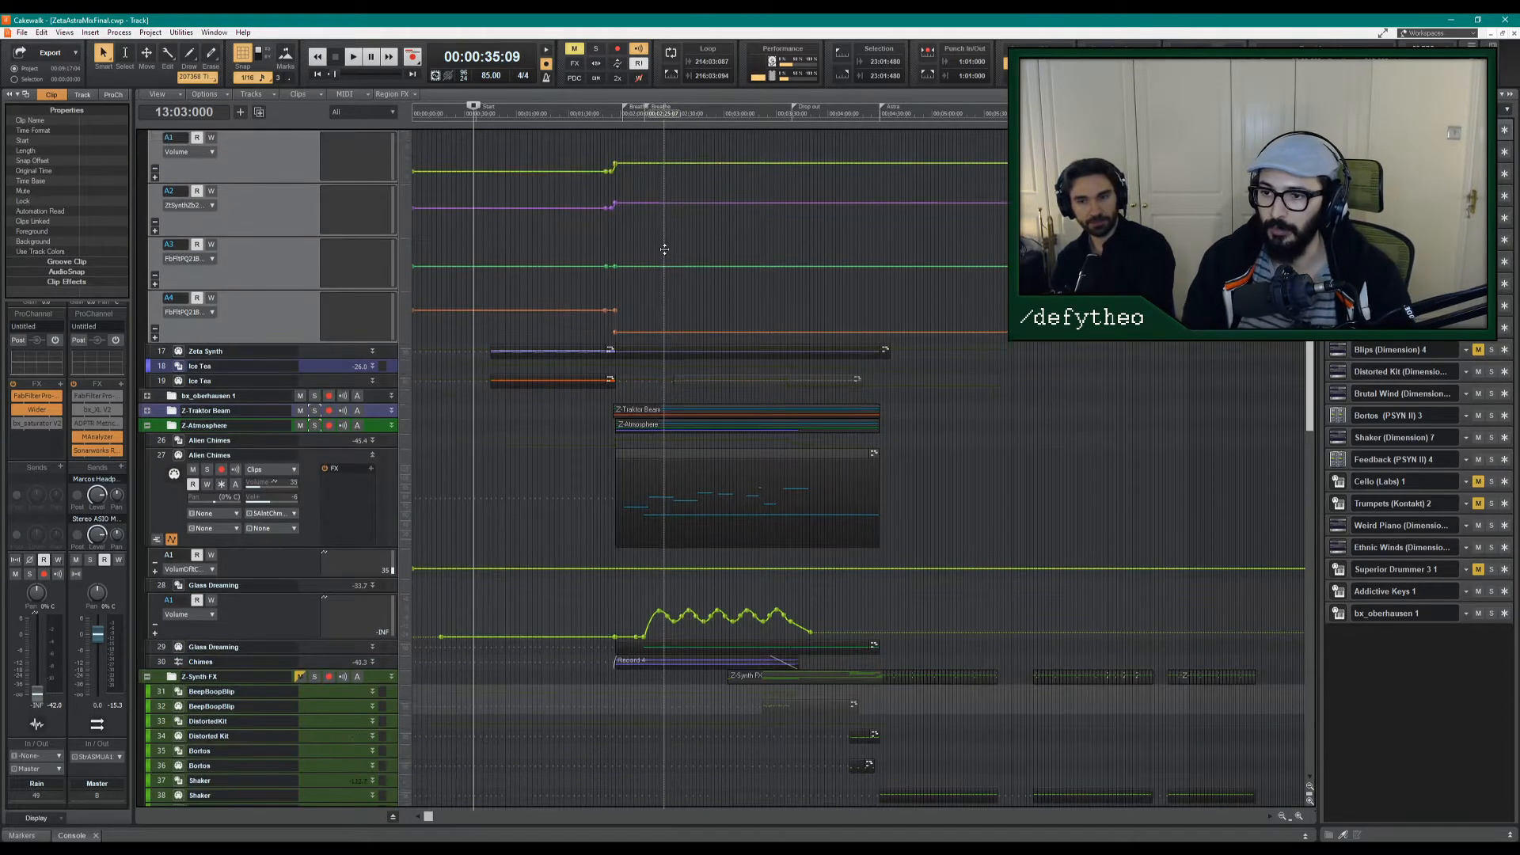
pyautogui.scroll(2, 662, 298)
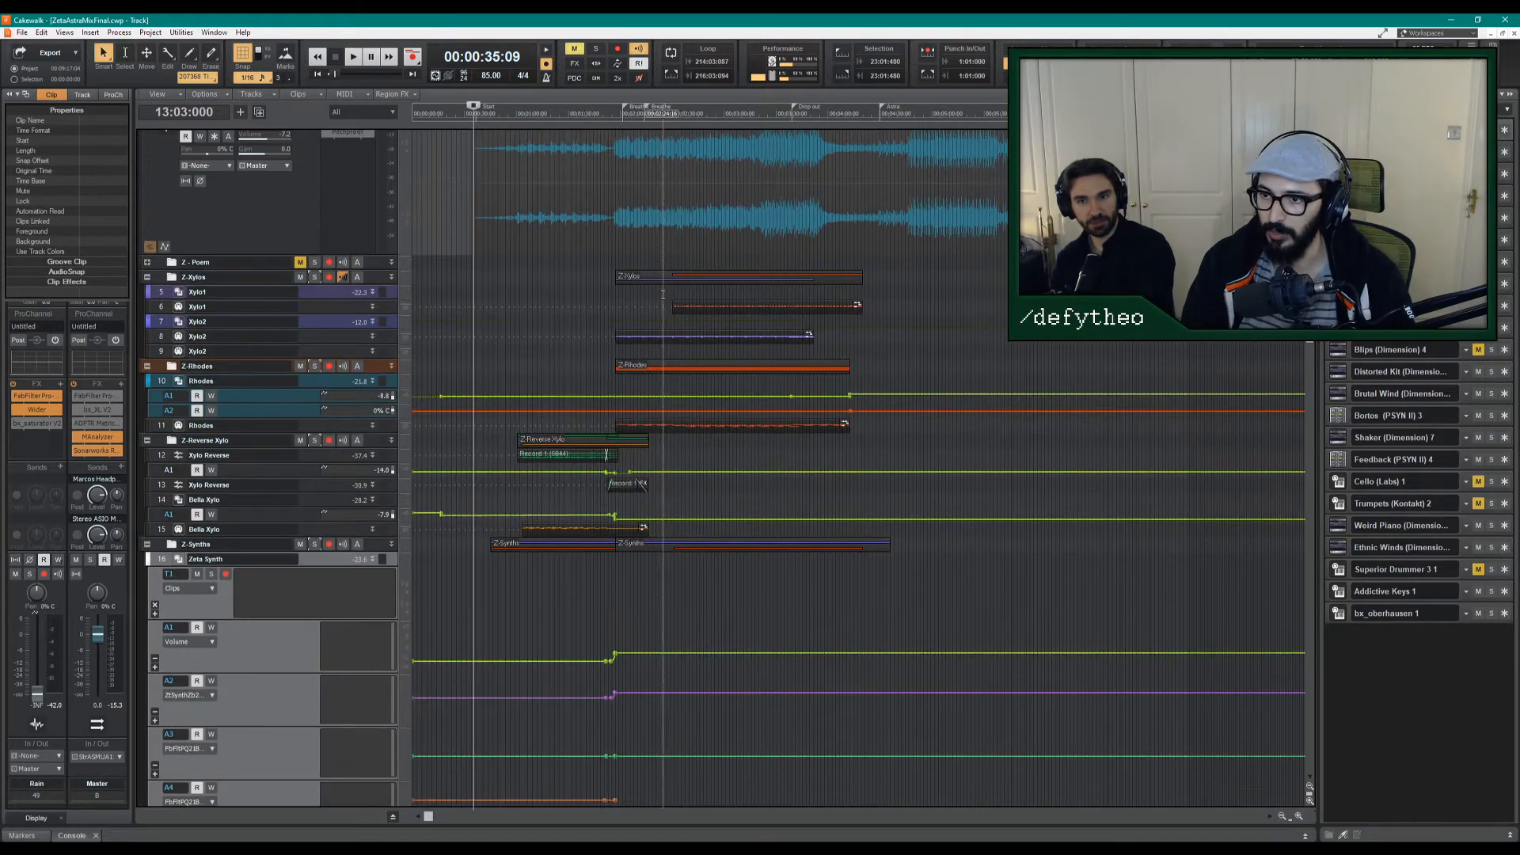
pyautogui.click(668, 315)
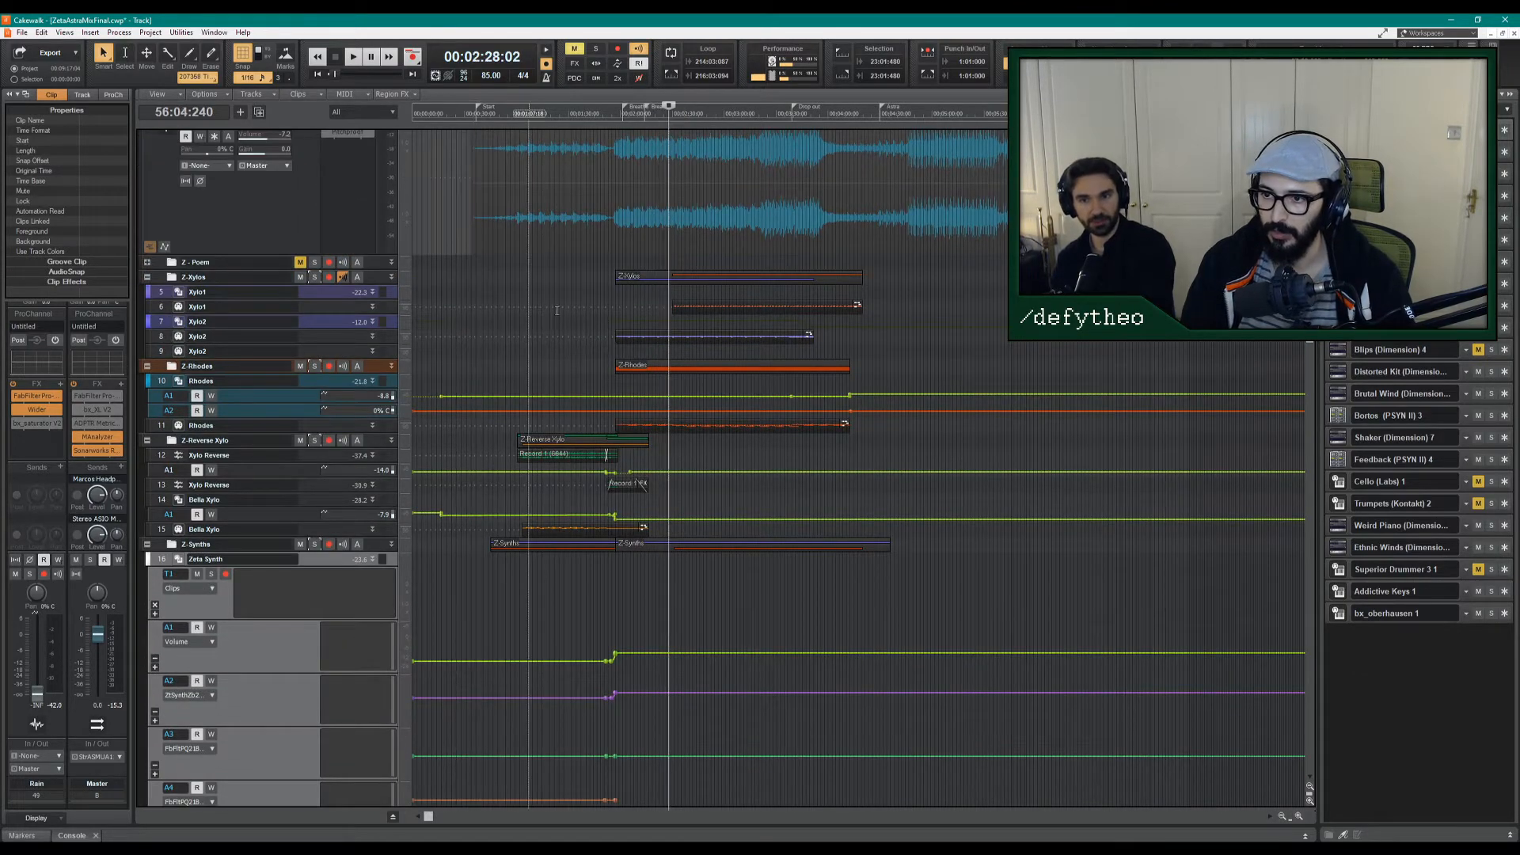
pyautogui.press('space')
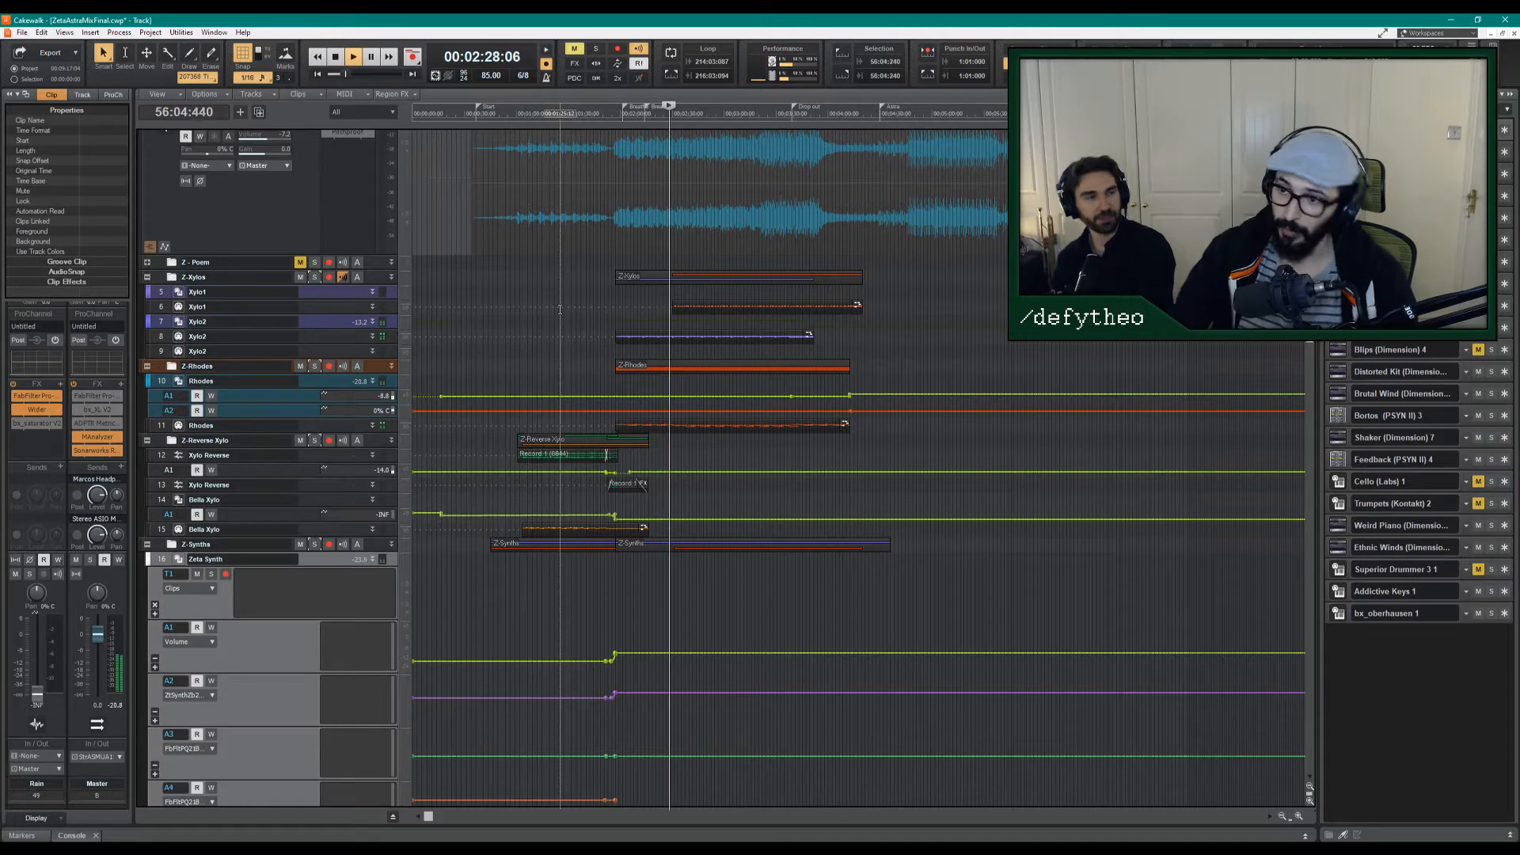
# Expand the Xylo1 MIDI track and solo the Z-Xylos folder during playback.
pyautogui.scroll(2, 683, 325)
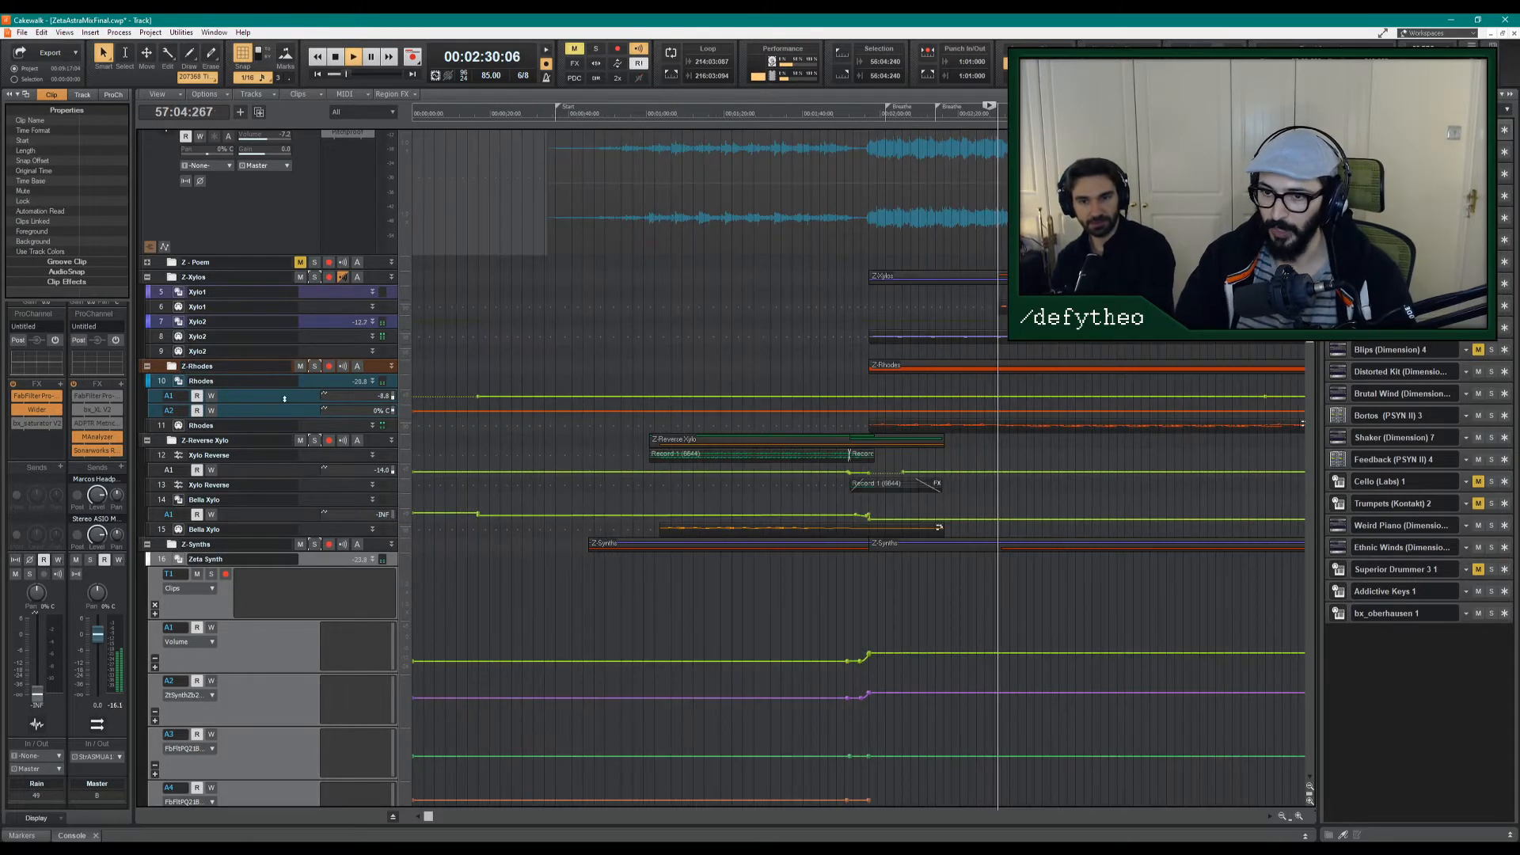
pyautogui.moveTo(195, 314); pyautogui.dragTo(206, 431)
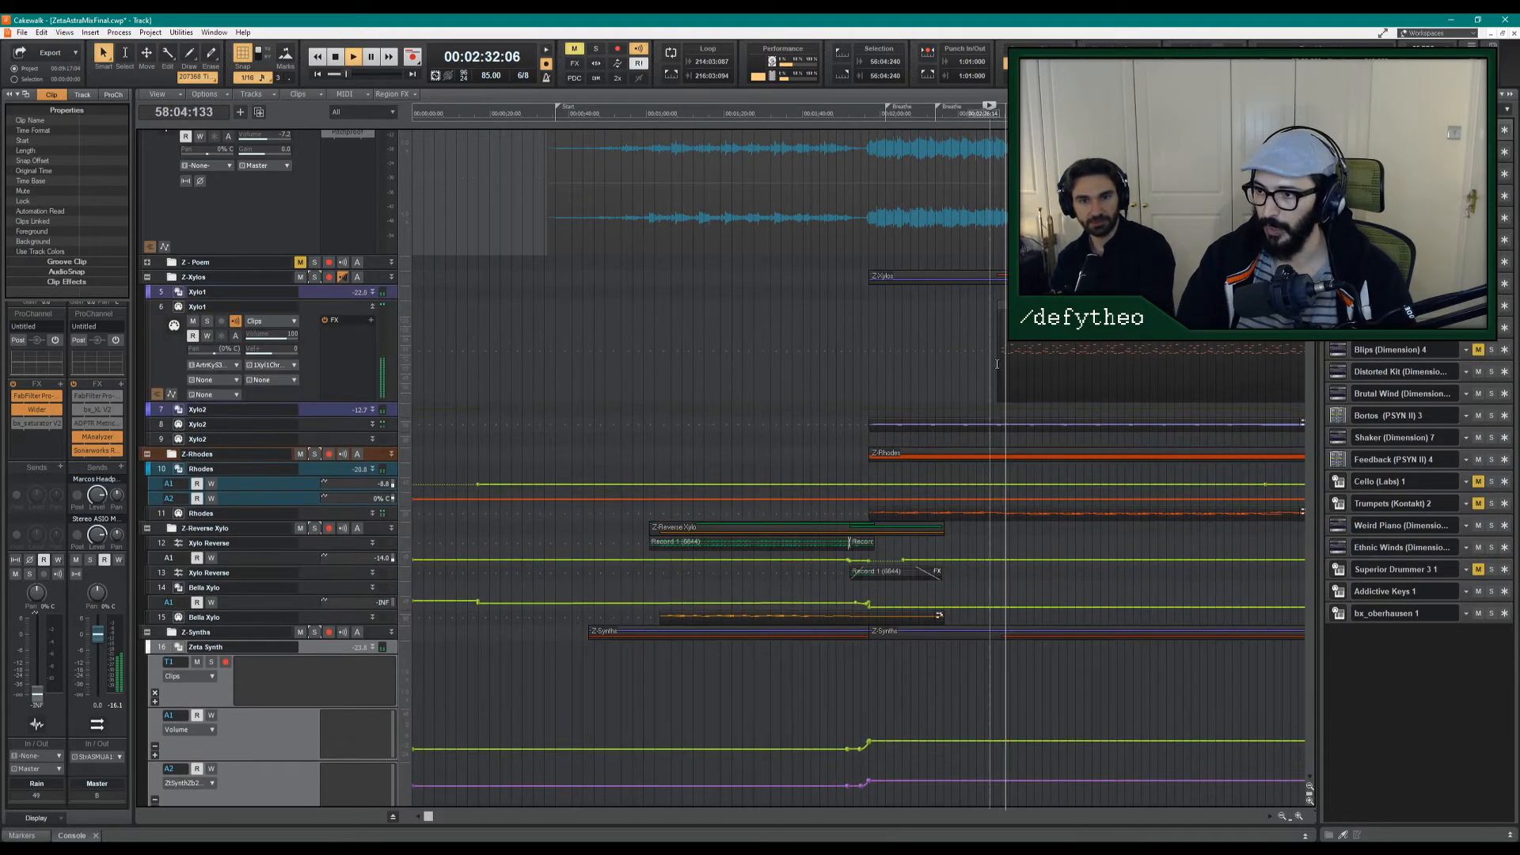
pyautogui.click(318, 277)
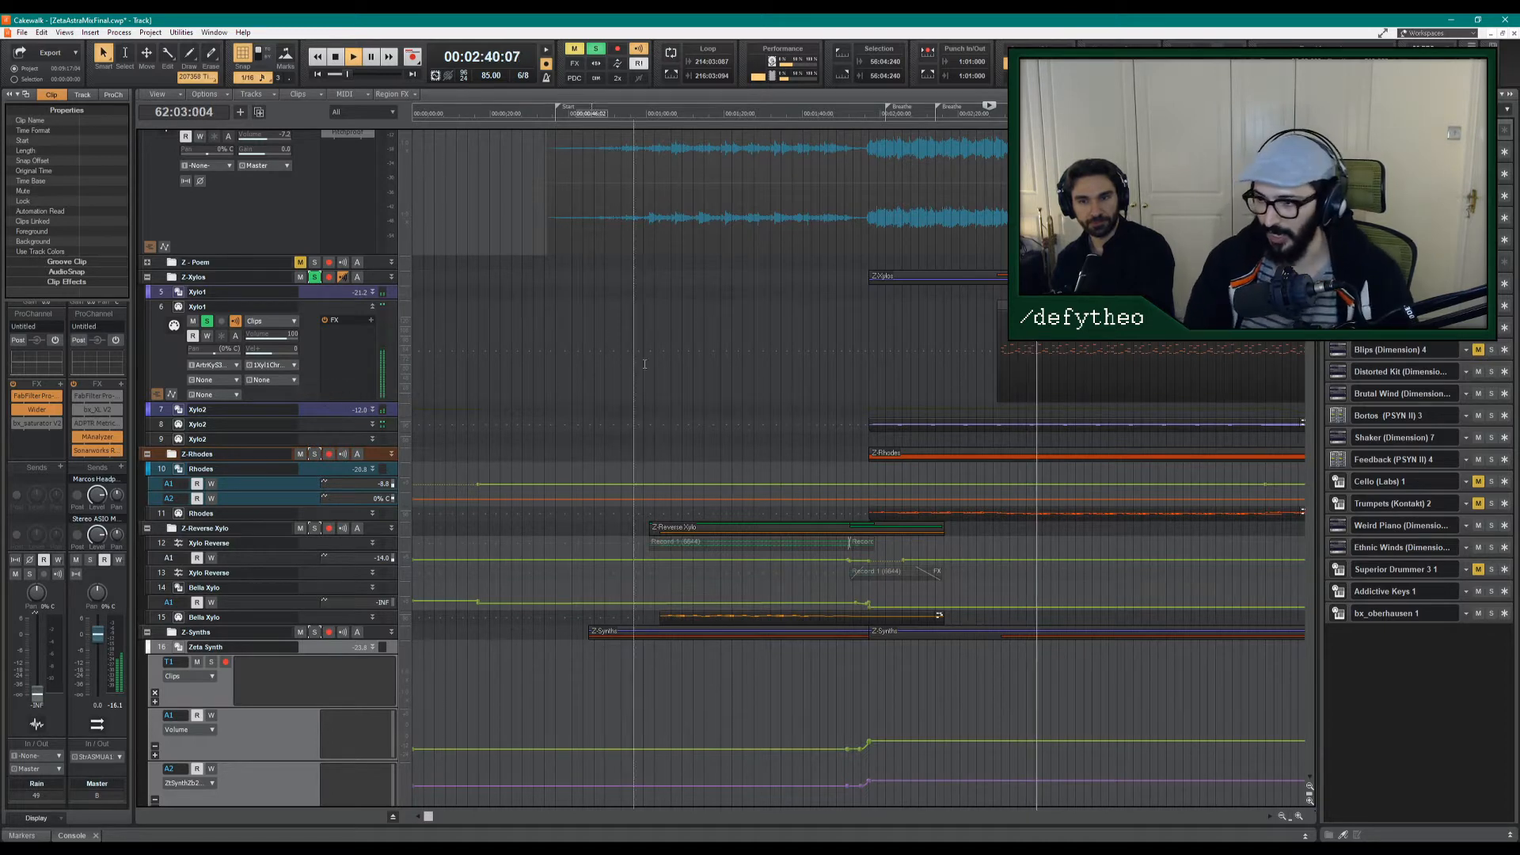
pyautogui.scroll(-2, 899, 373)
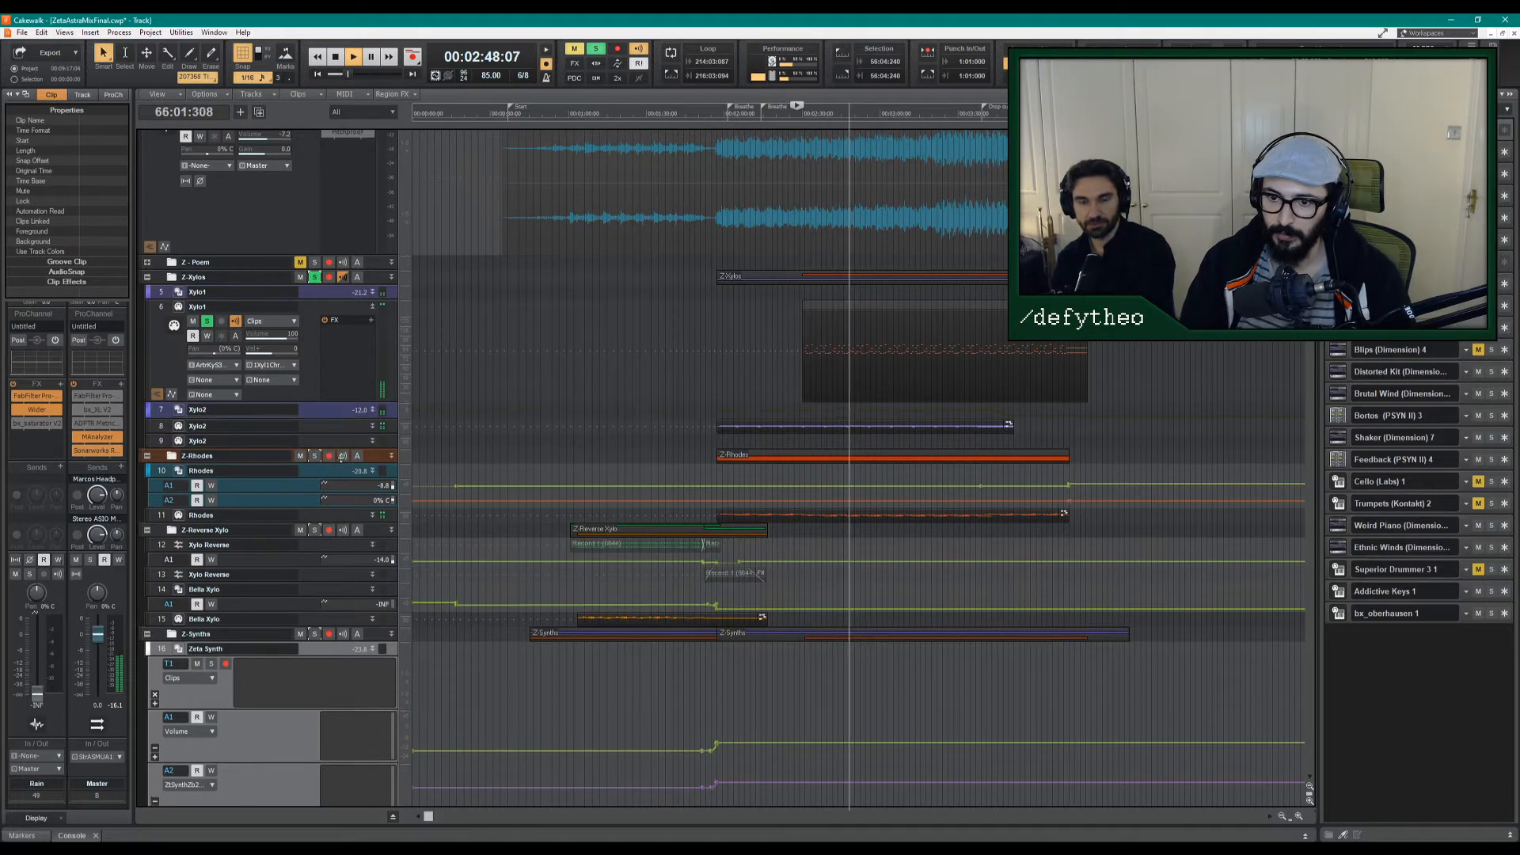
# Expand the Xylo2 instrument track, take it out of solo, and expand the Xylo1 instrument track to show its output routing.
pyautogui.doubleClick(219, 417)
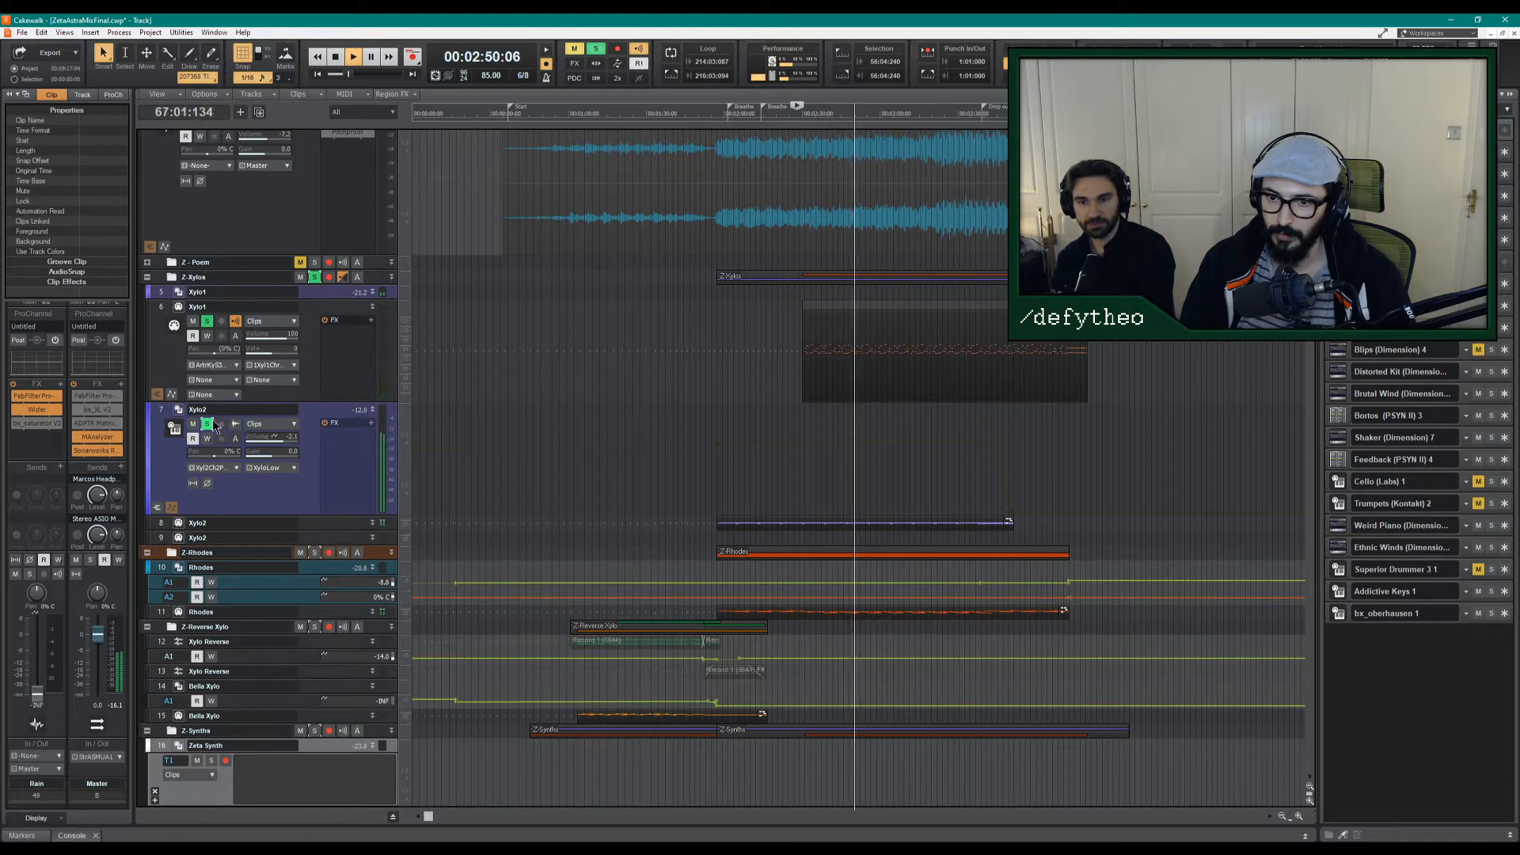
pyautogui.click(207, 423)
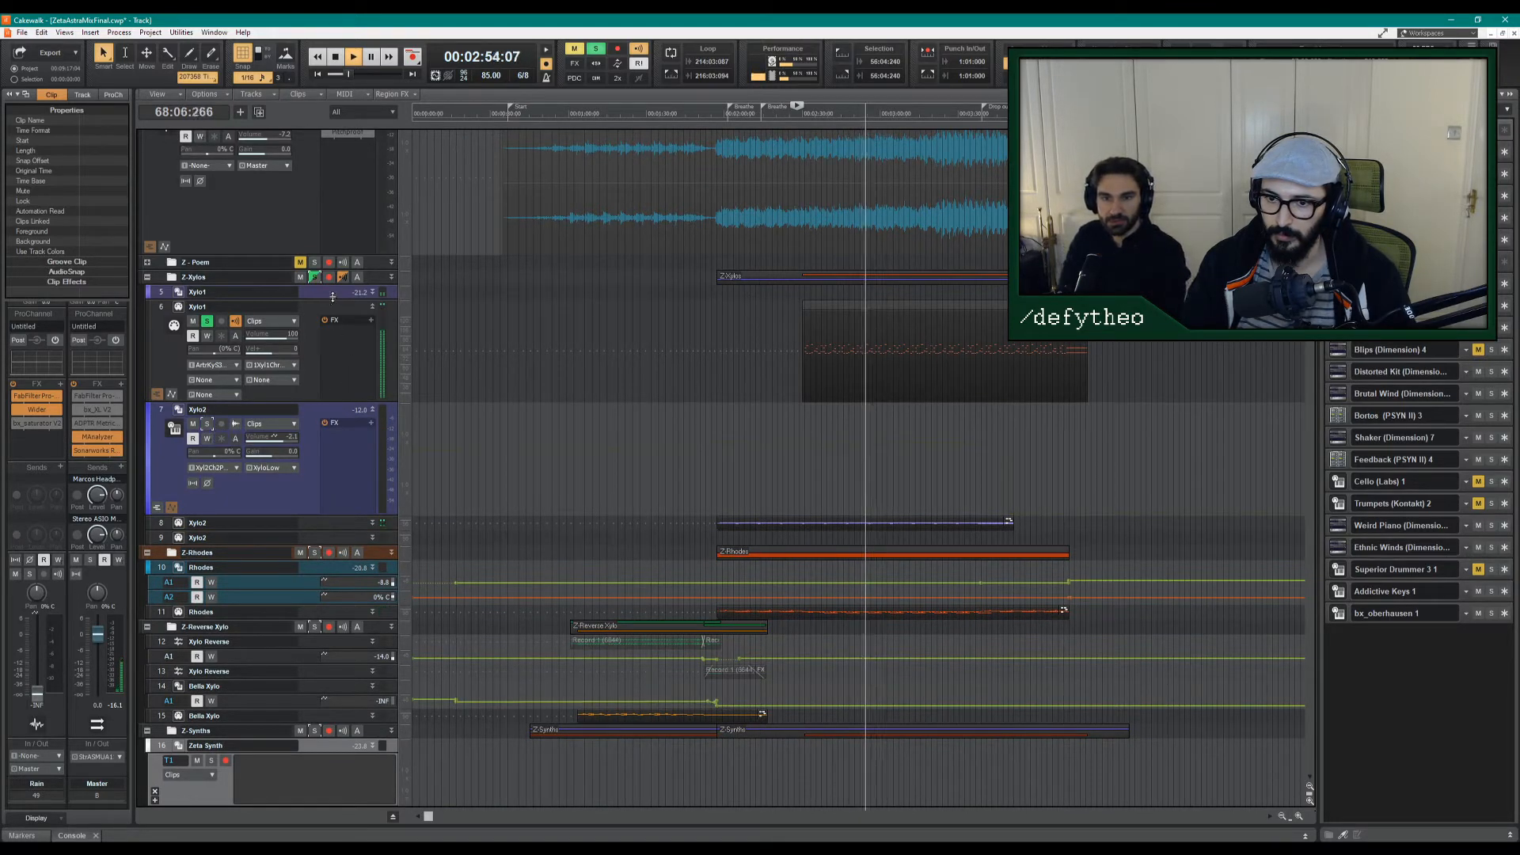
pyautogui.moveTo(333, 298); pyautogui.dragTo(335, 379)
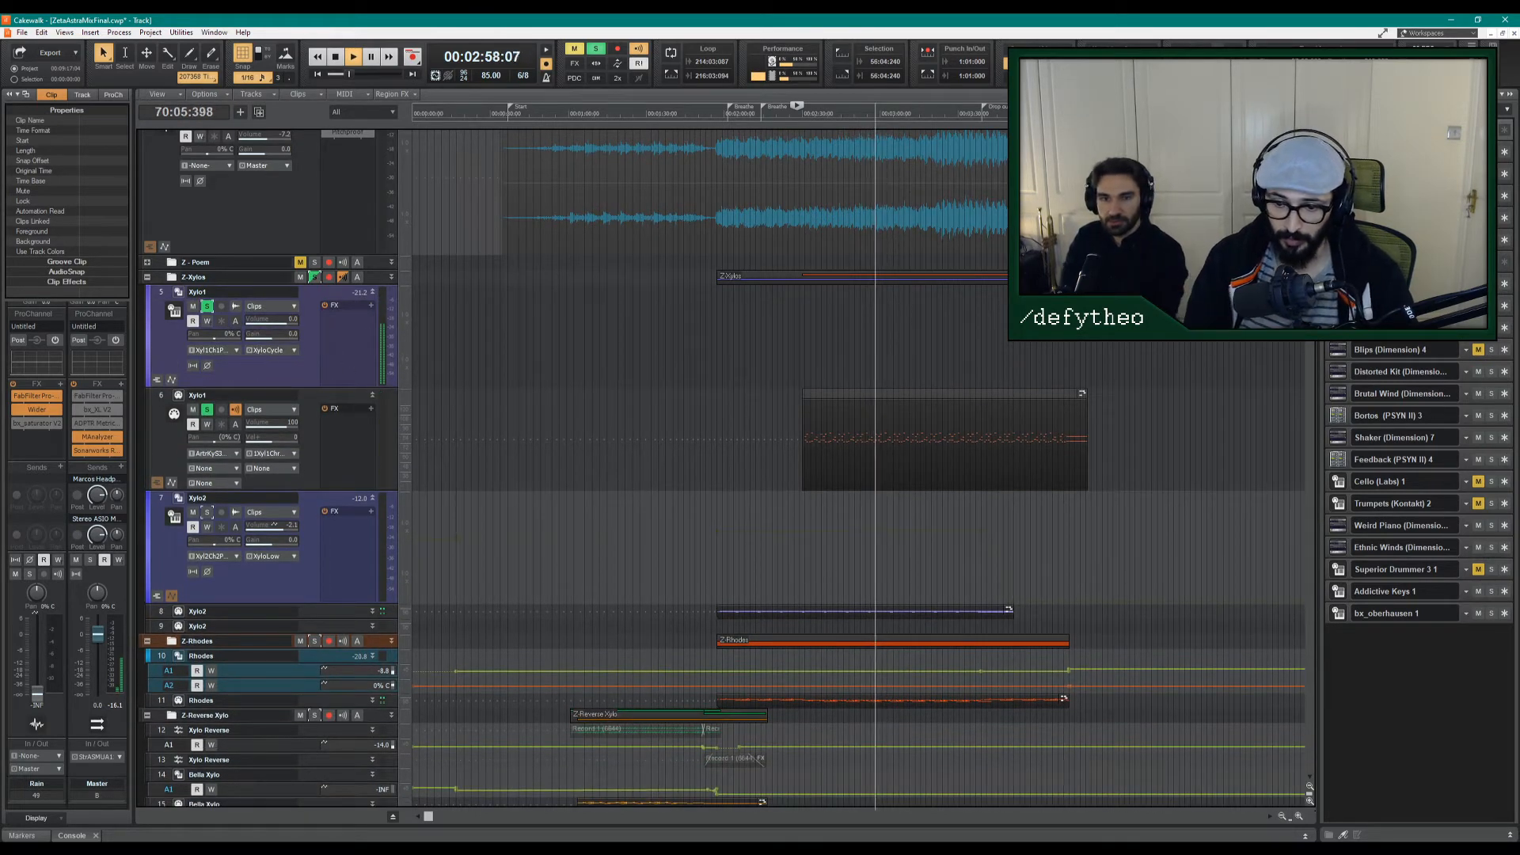
# In the XyloCycle bus's bx_console N, adjust the two mid-band EQ settings and the high-pass filter, and close the plug-in.
pyautogui.hotkey('alt', '2')
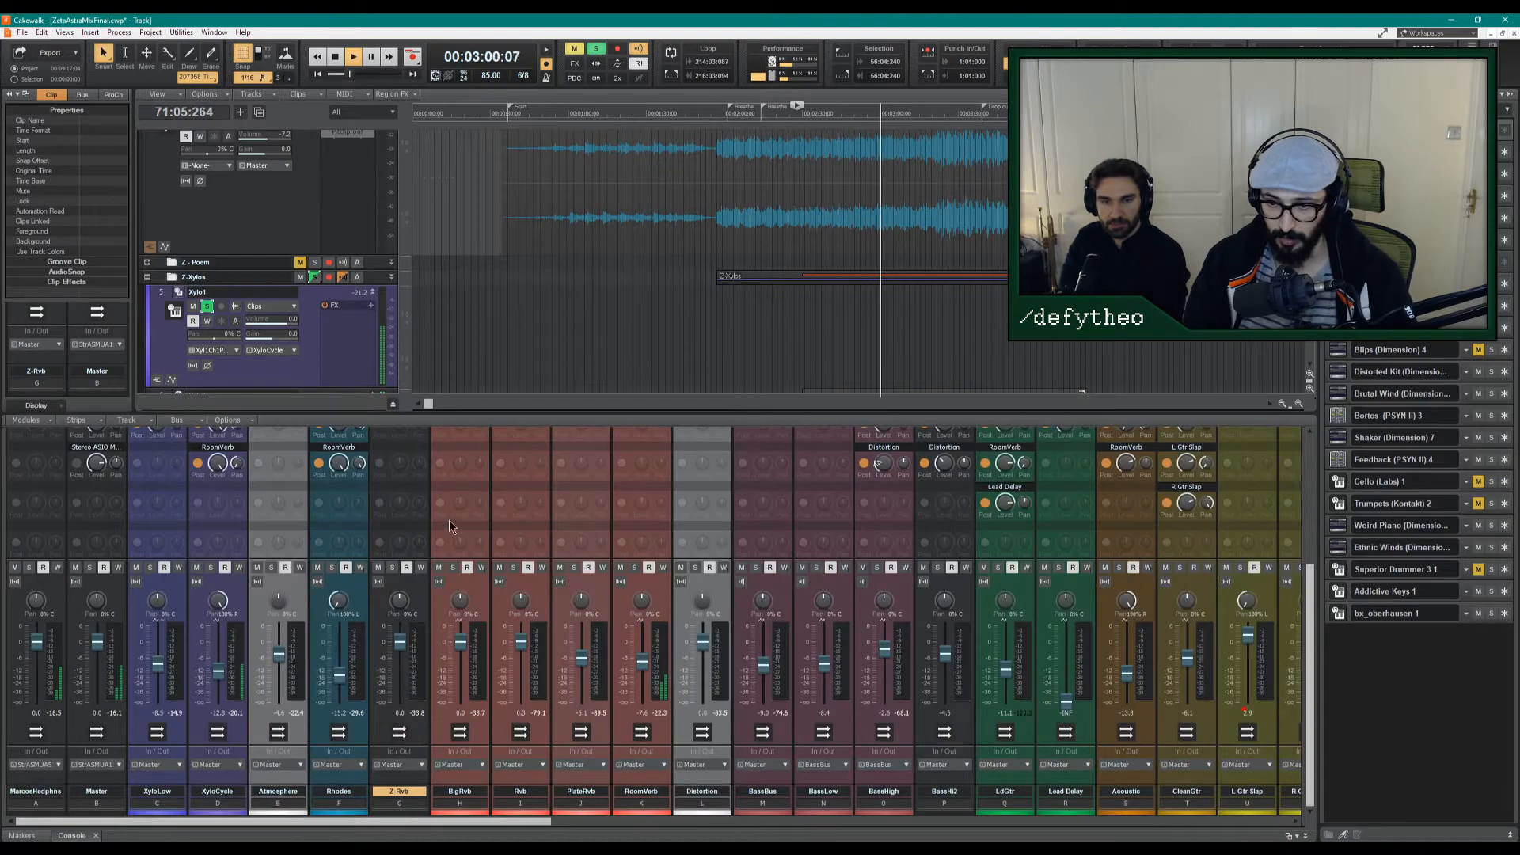
pyautogui.scroll(5, 449, 520)
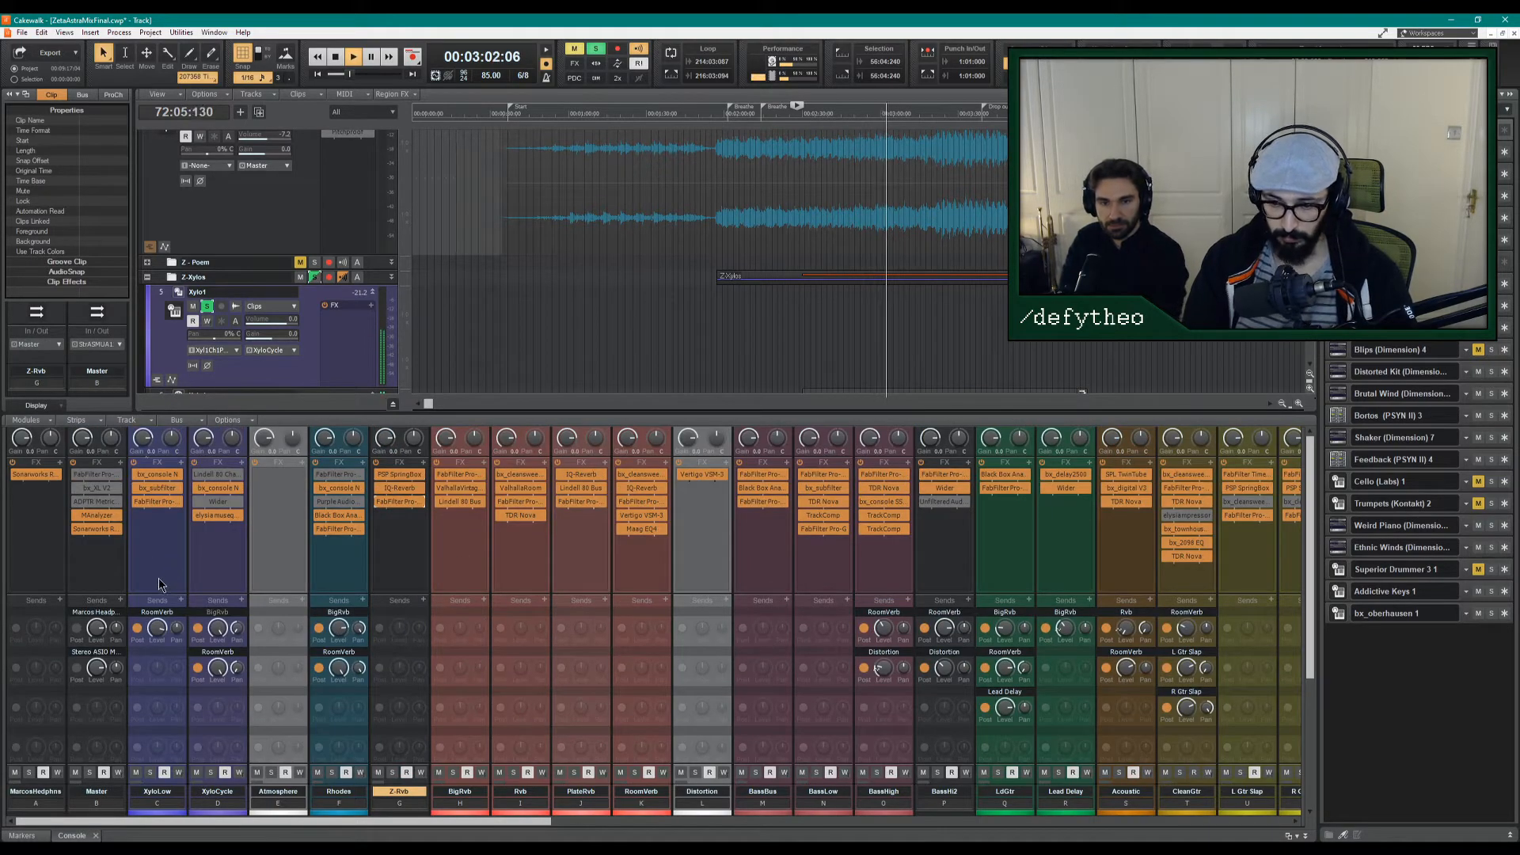
pyautogui.doubleClick(214, 488)
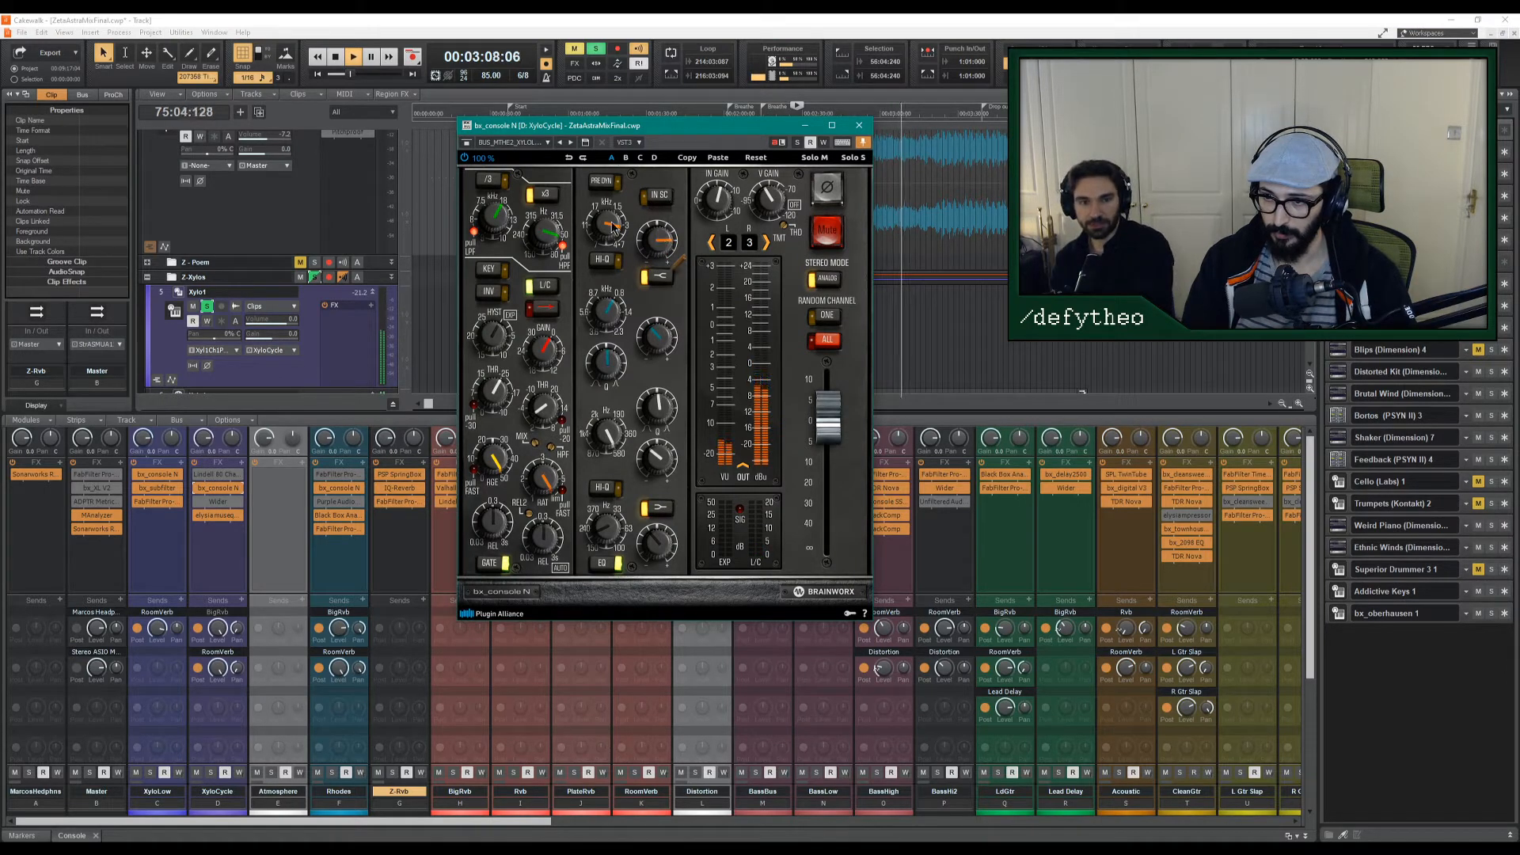
pyautogui.moveTo(609, 316)
pyautogui.mouseDown()
pyautogui.moveTo(660, 319)
pyautogui.moveTo(608, 307)
pyautogui.mouseUp()
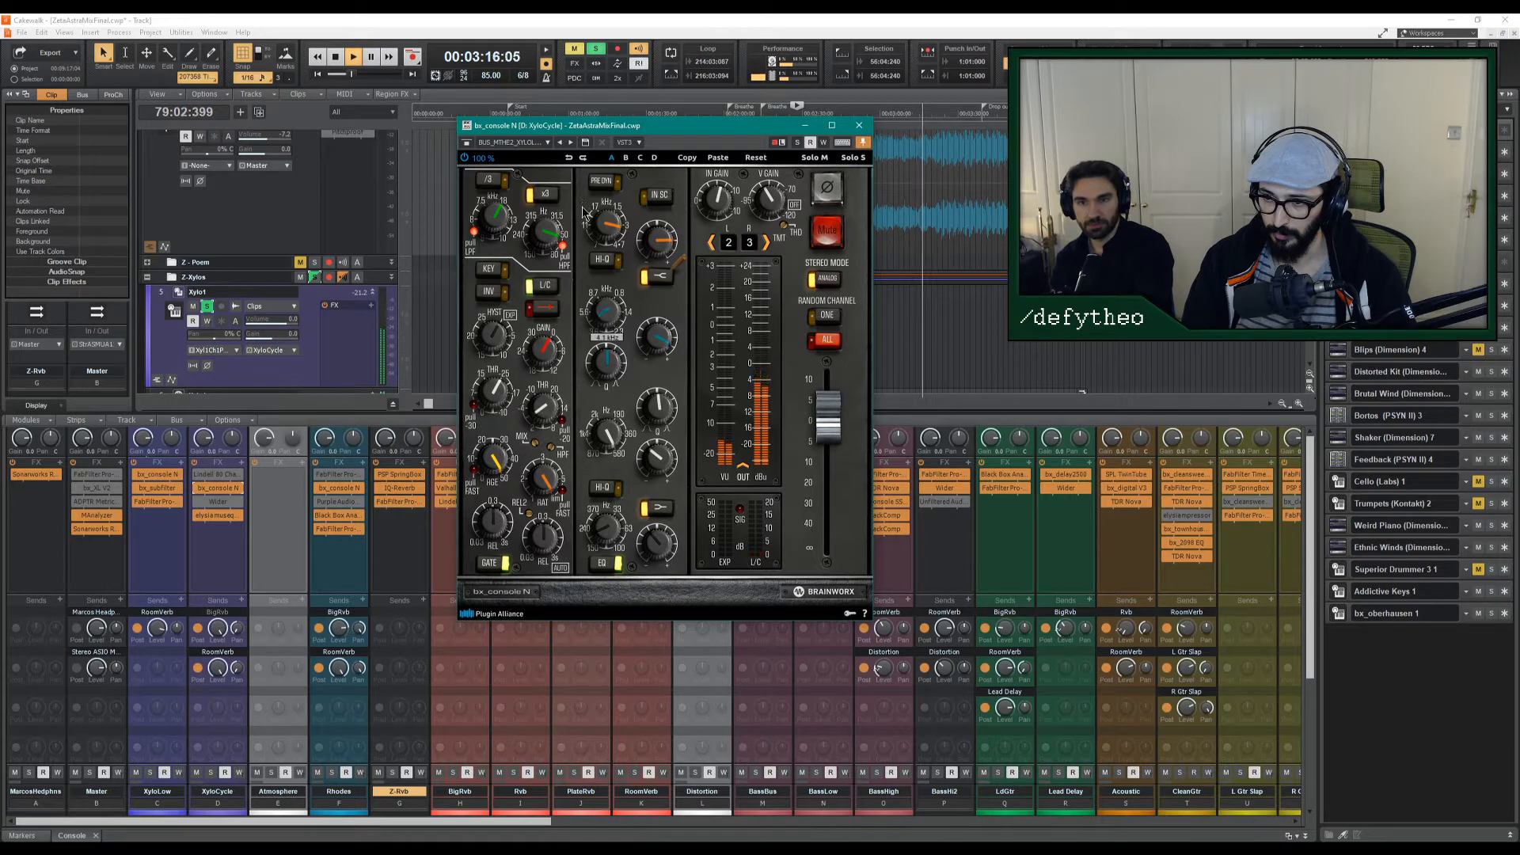
pyautogui.moveTo(656, 349)
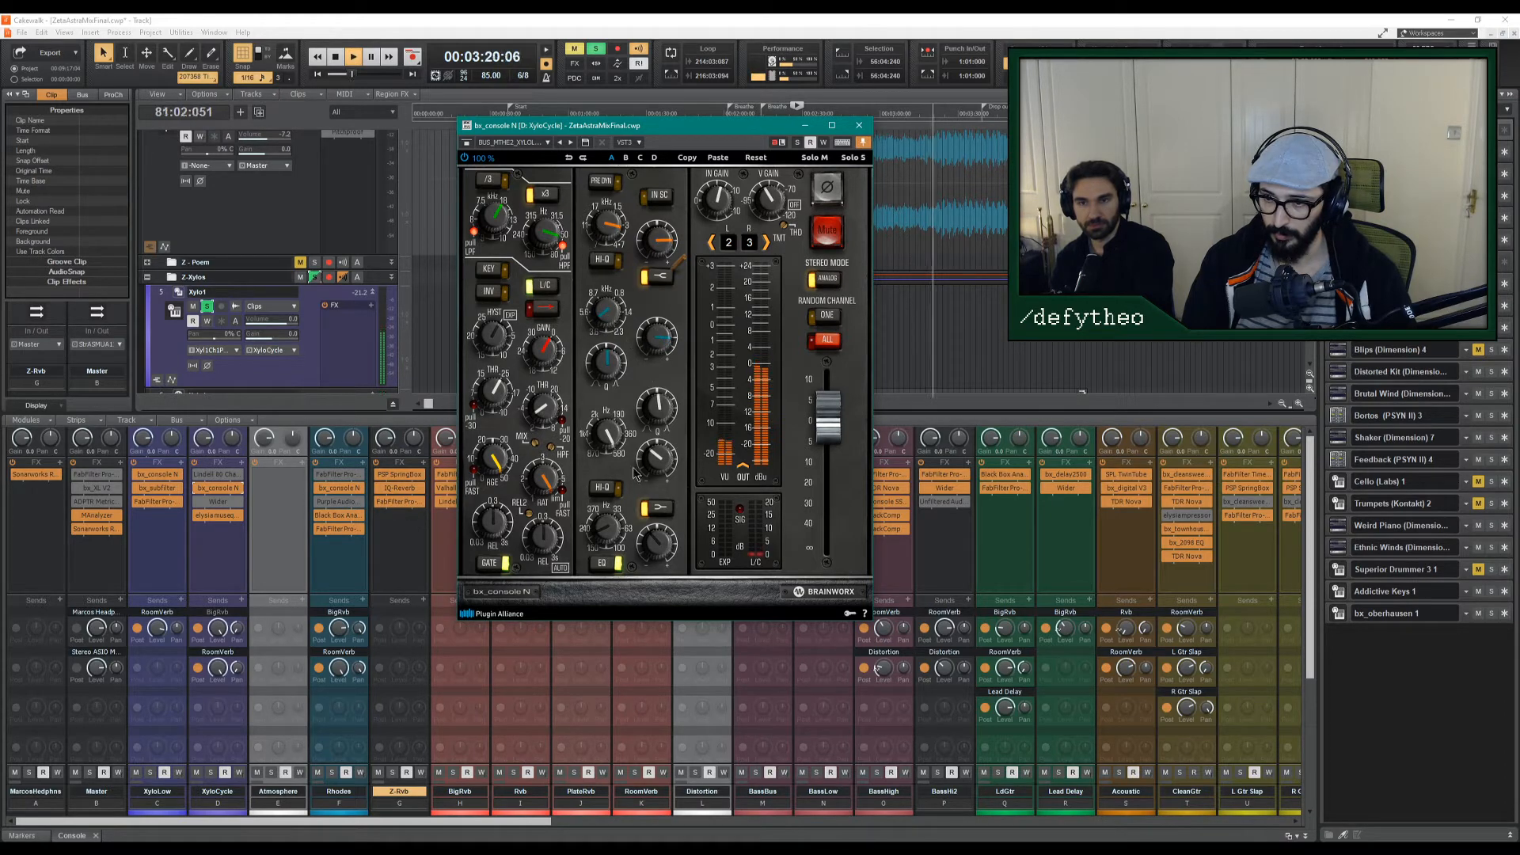
pyautogui.moveTo(615, 462); pyautogui.dragTo(655, 456)
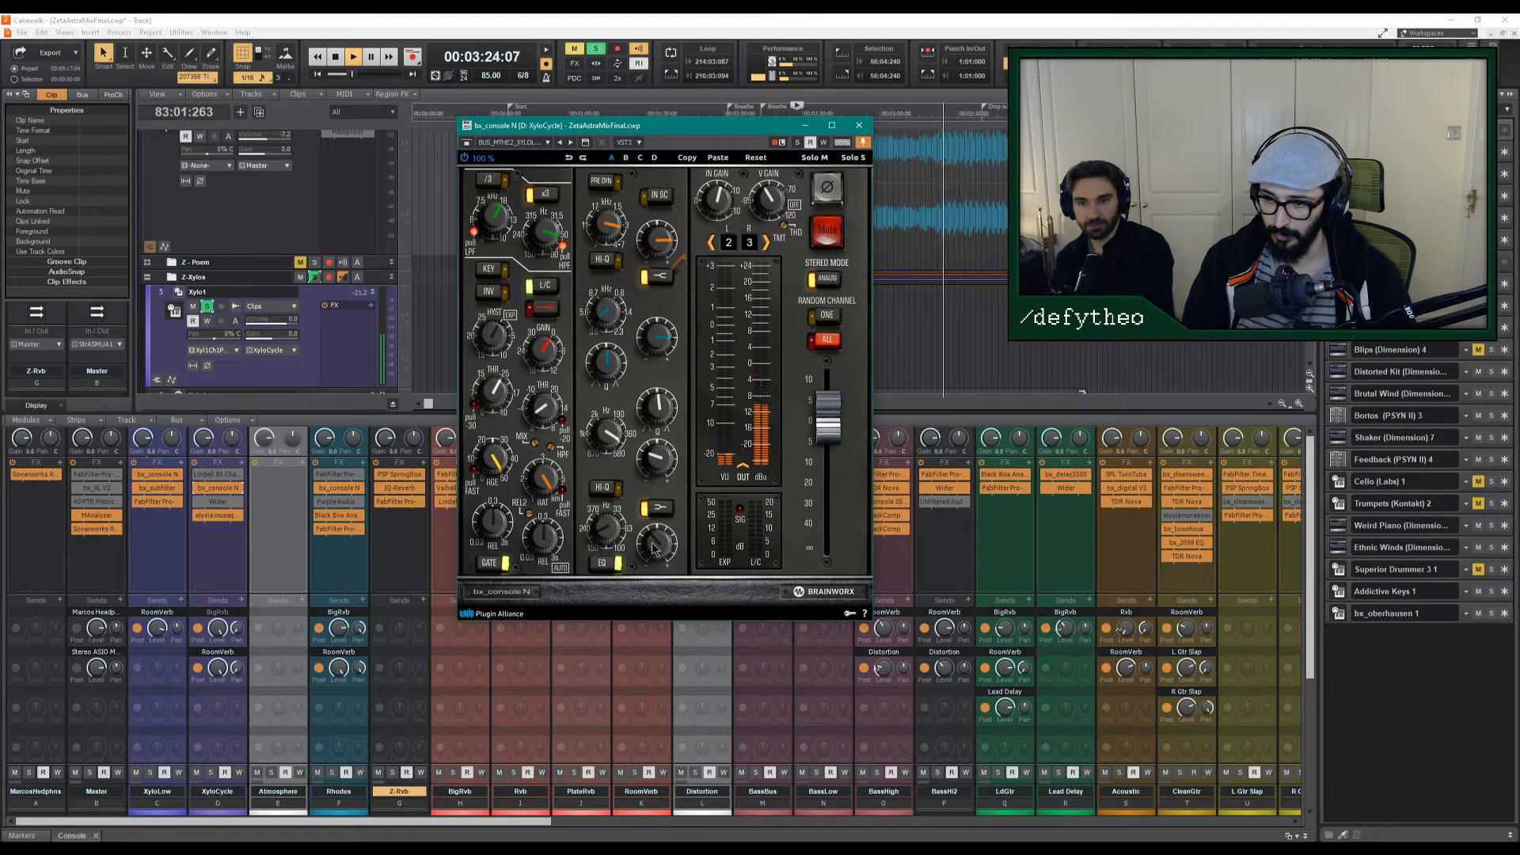
pyautogui.moveTo(550, 246)
pyautogui.mouseDown()
pyautogui.moveTo(556, 280)
pyautogui.moveTo(564, 236)
pyautogui.mouseUp()
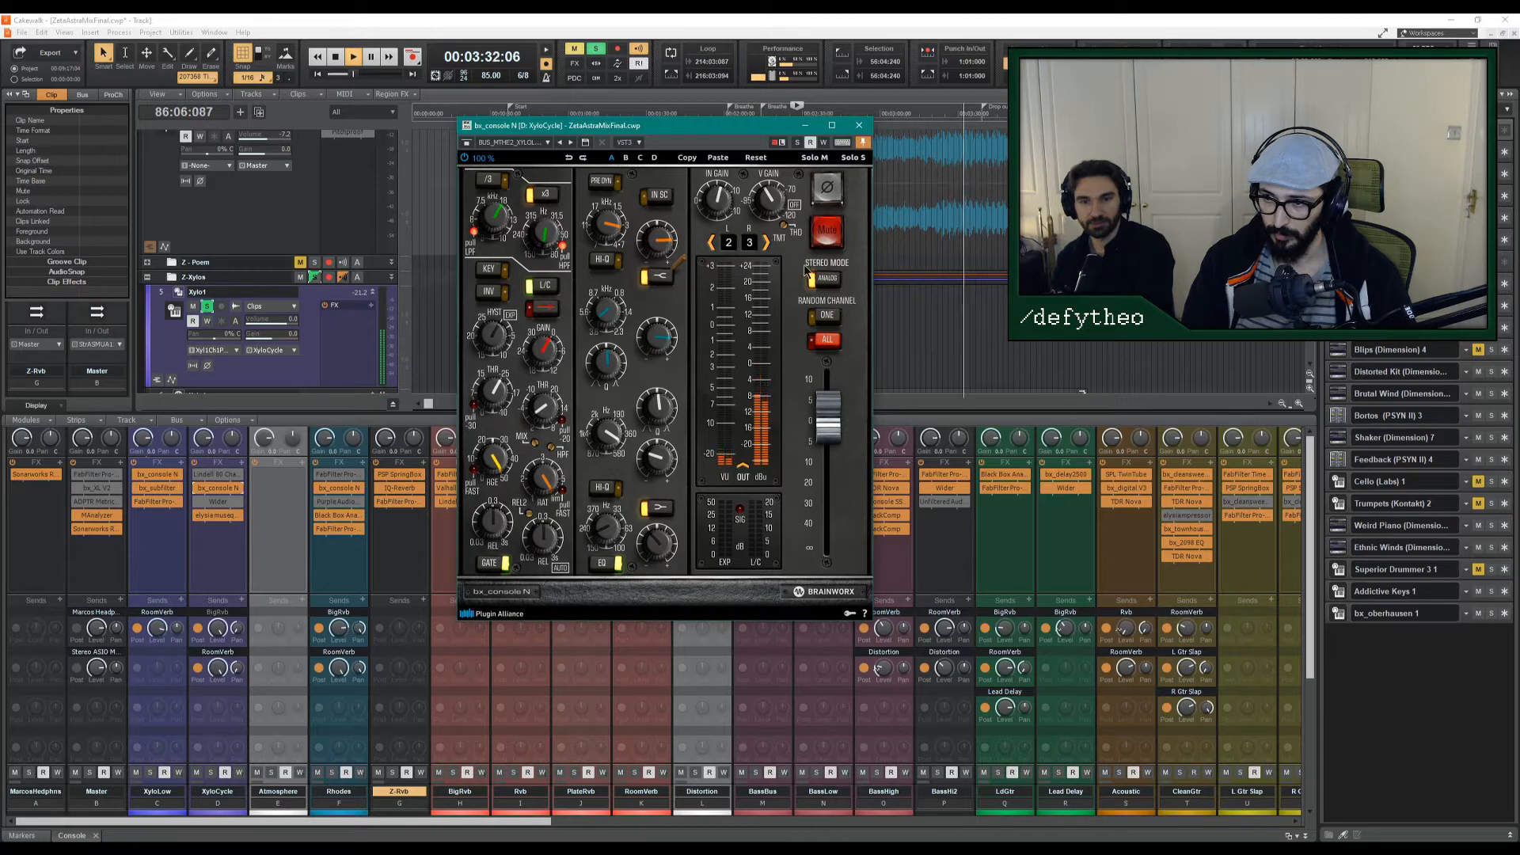
pyautogui.click(859, 125)
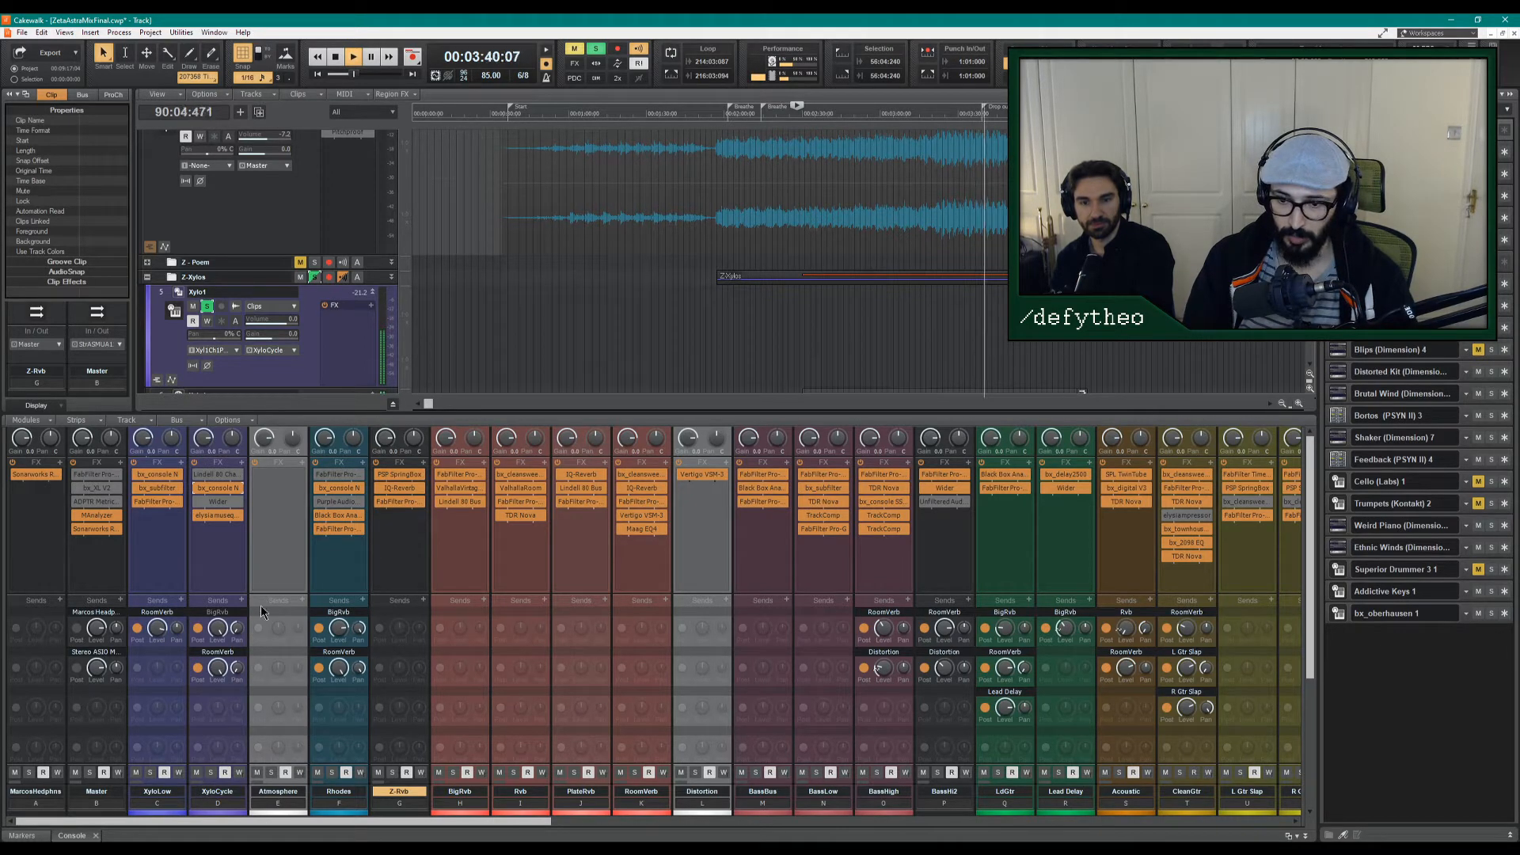
# Reassign the XyloCycle bus's RoomVerb send to the Z-Rvb bus.
pyautogui.scroll(-1, 265, 663)
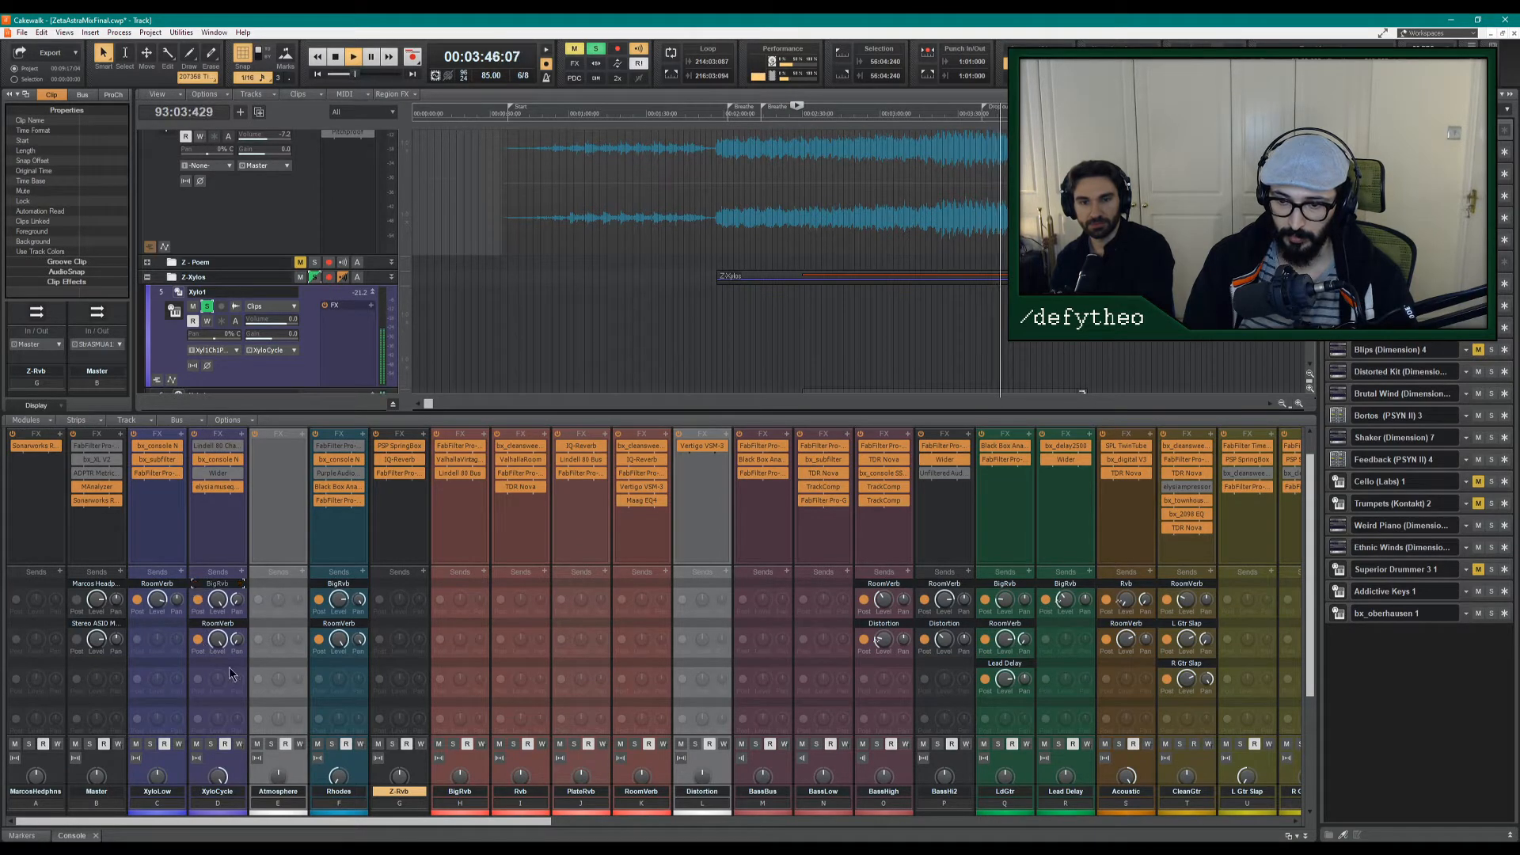
pyautogui.scroll(-1, 235, 659)
pyautogui.scroll(-1, 251, 604)
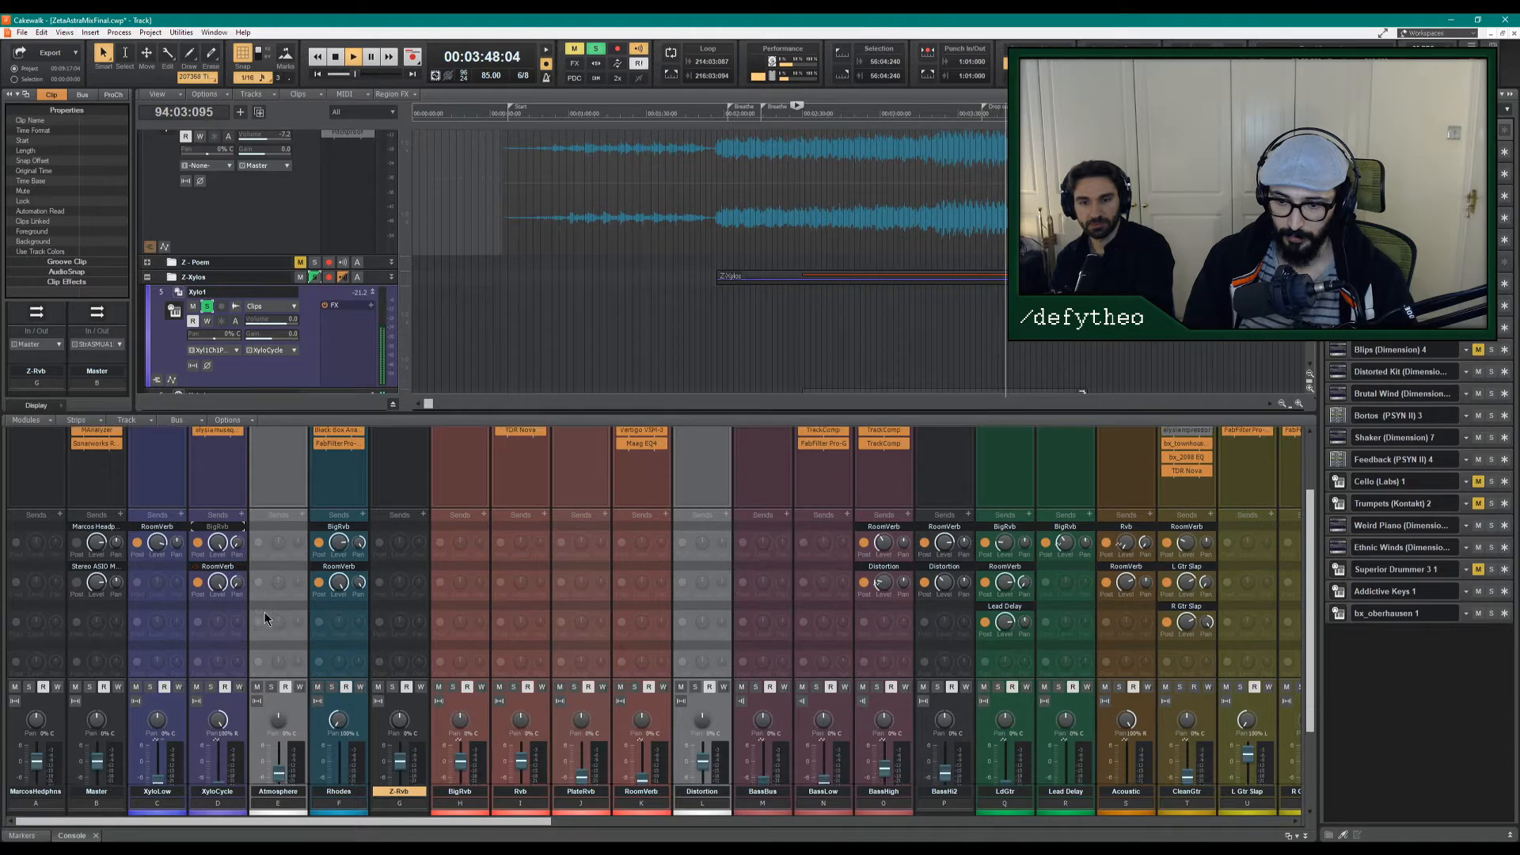
pyautogui.scroll(-1, 266, 594)
pyautogui.scroll(-1, 271, 575)
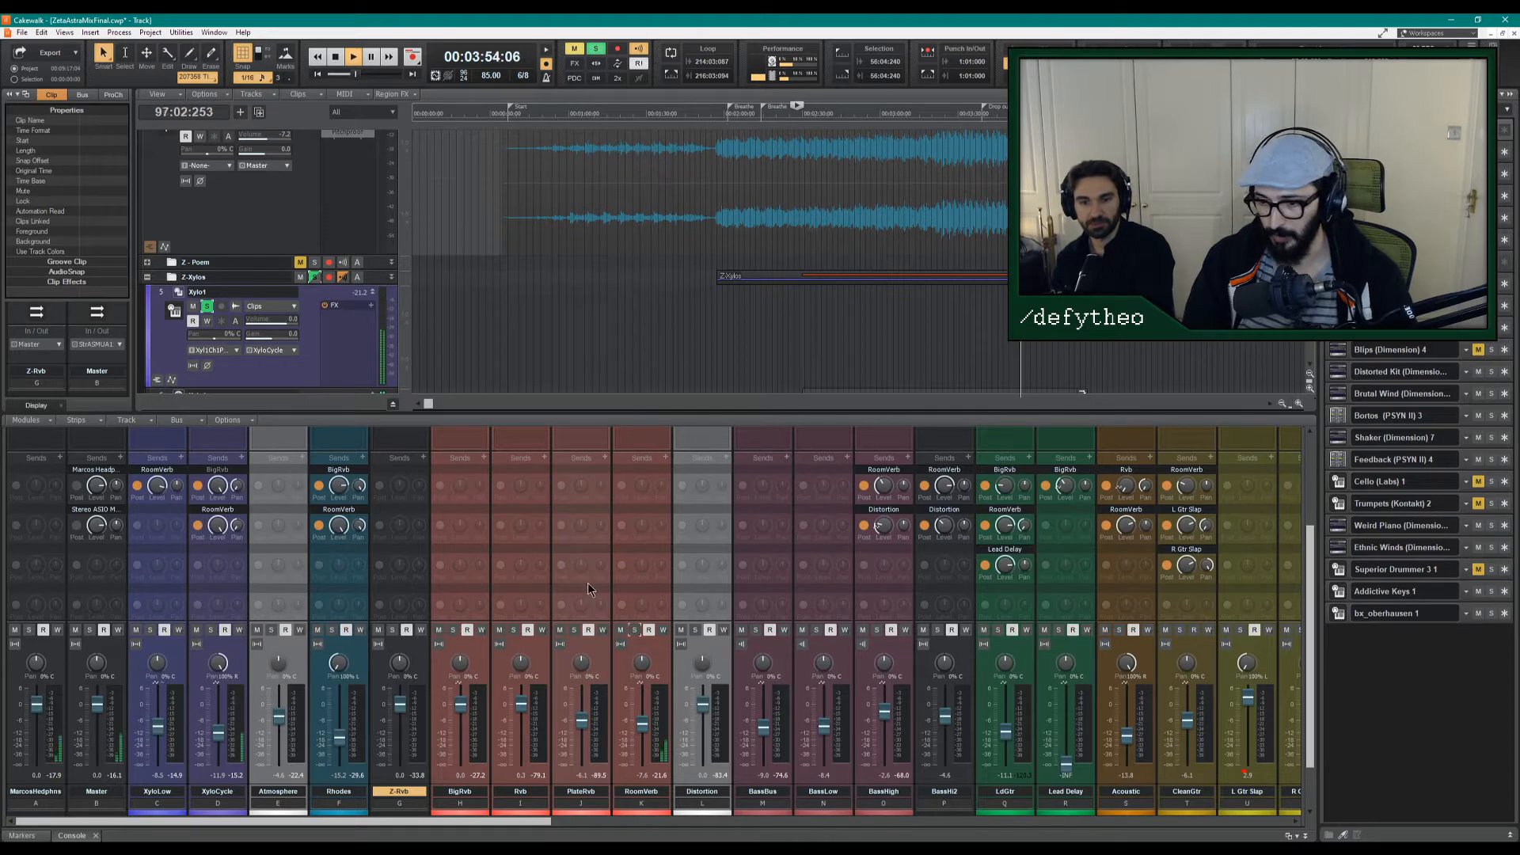
pyautogui.click(241, 510)
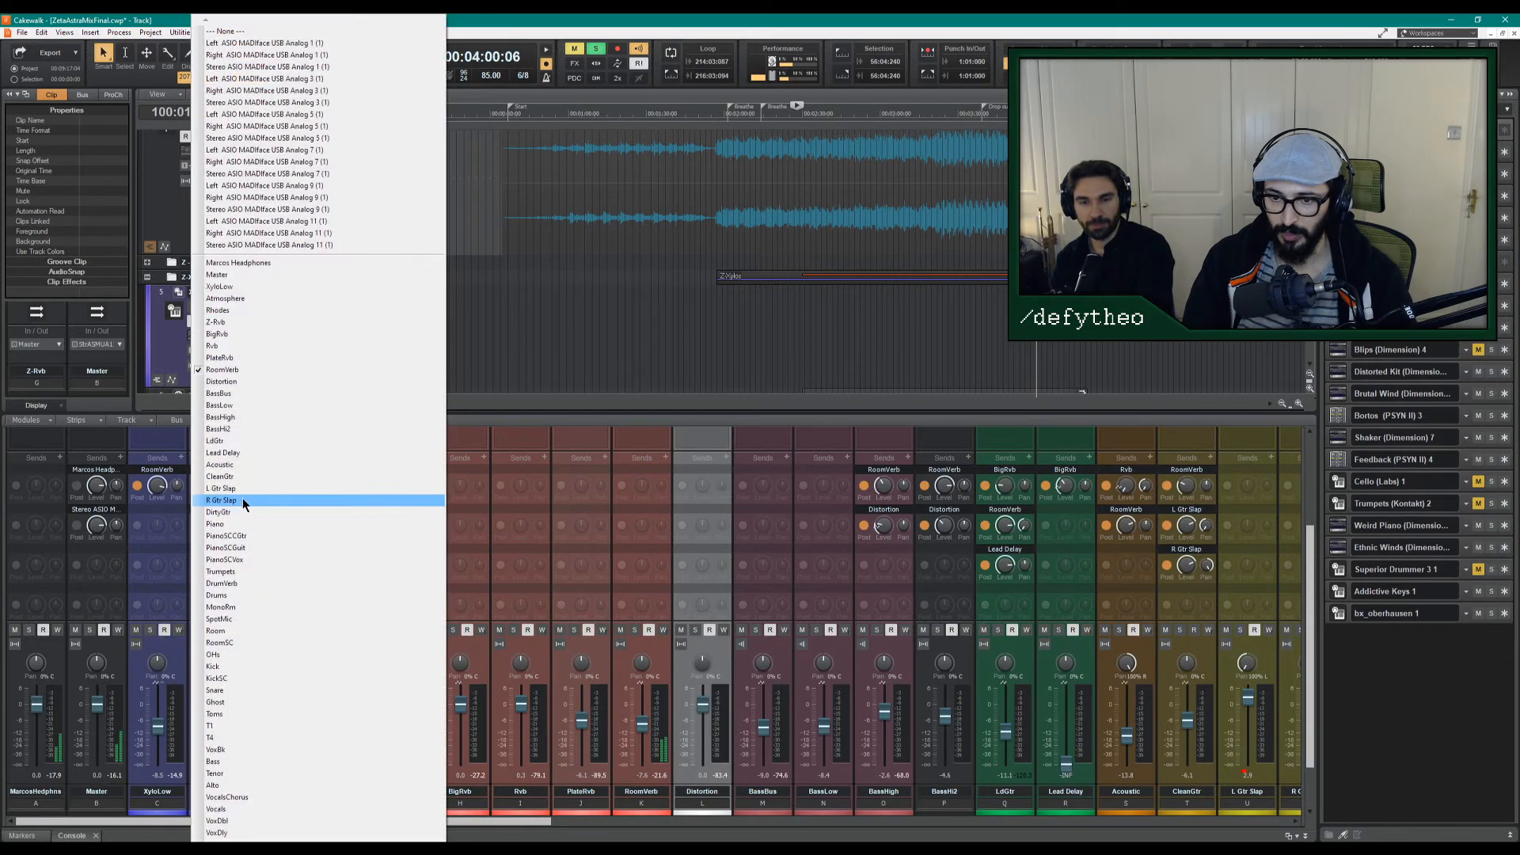
pyautogui.click(265, 322)
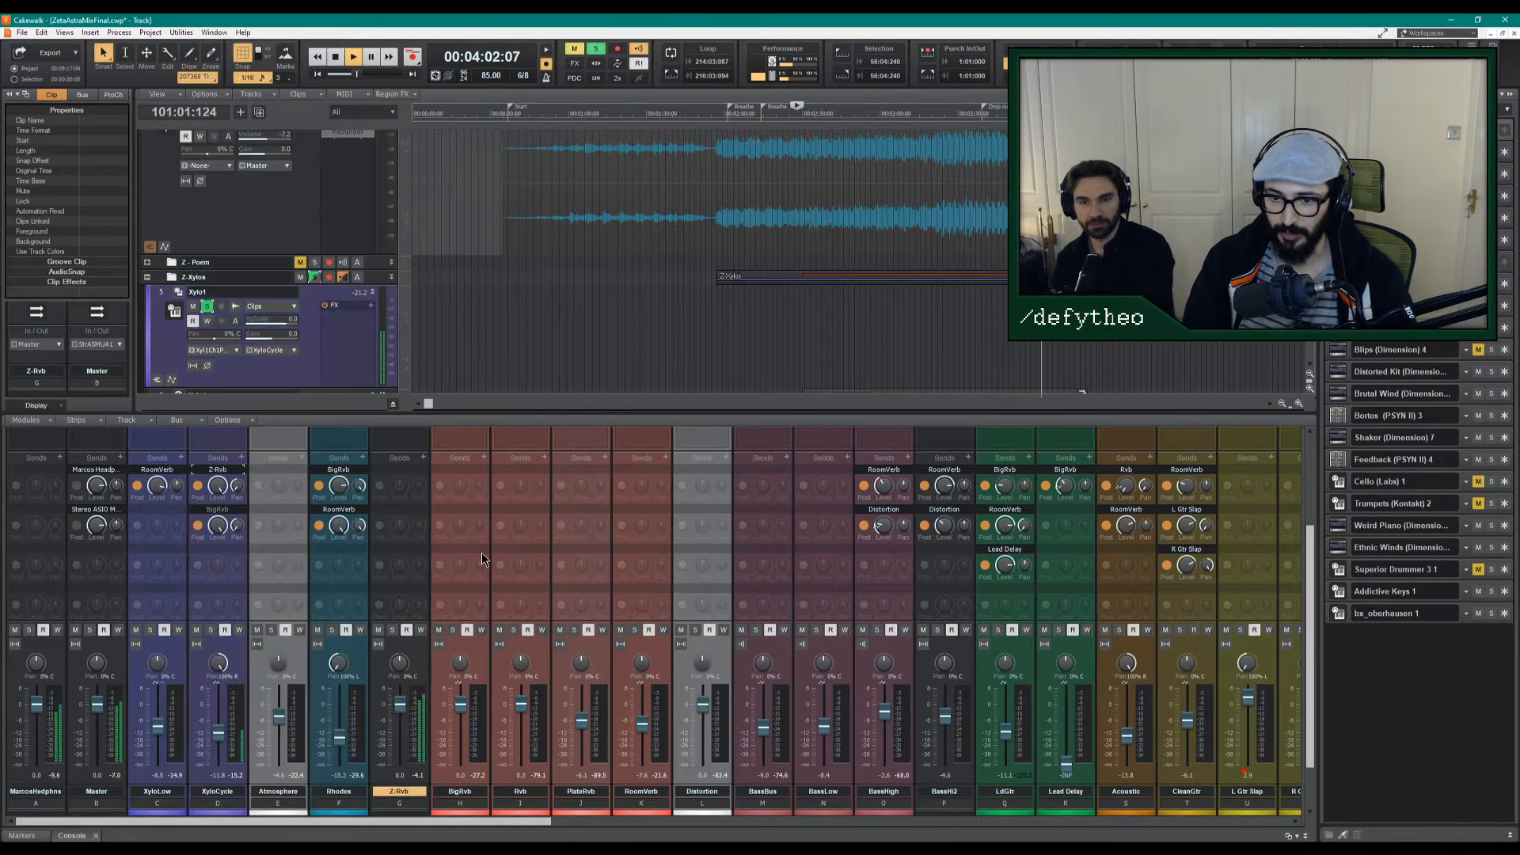
# Stop playback, insert a new bus in front of Z-Rvb and name it Z-Room.
pyautogui.press('space')
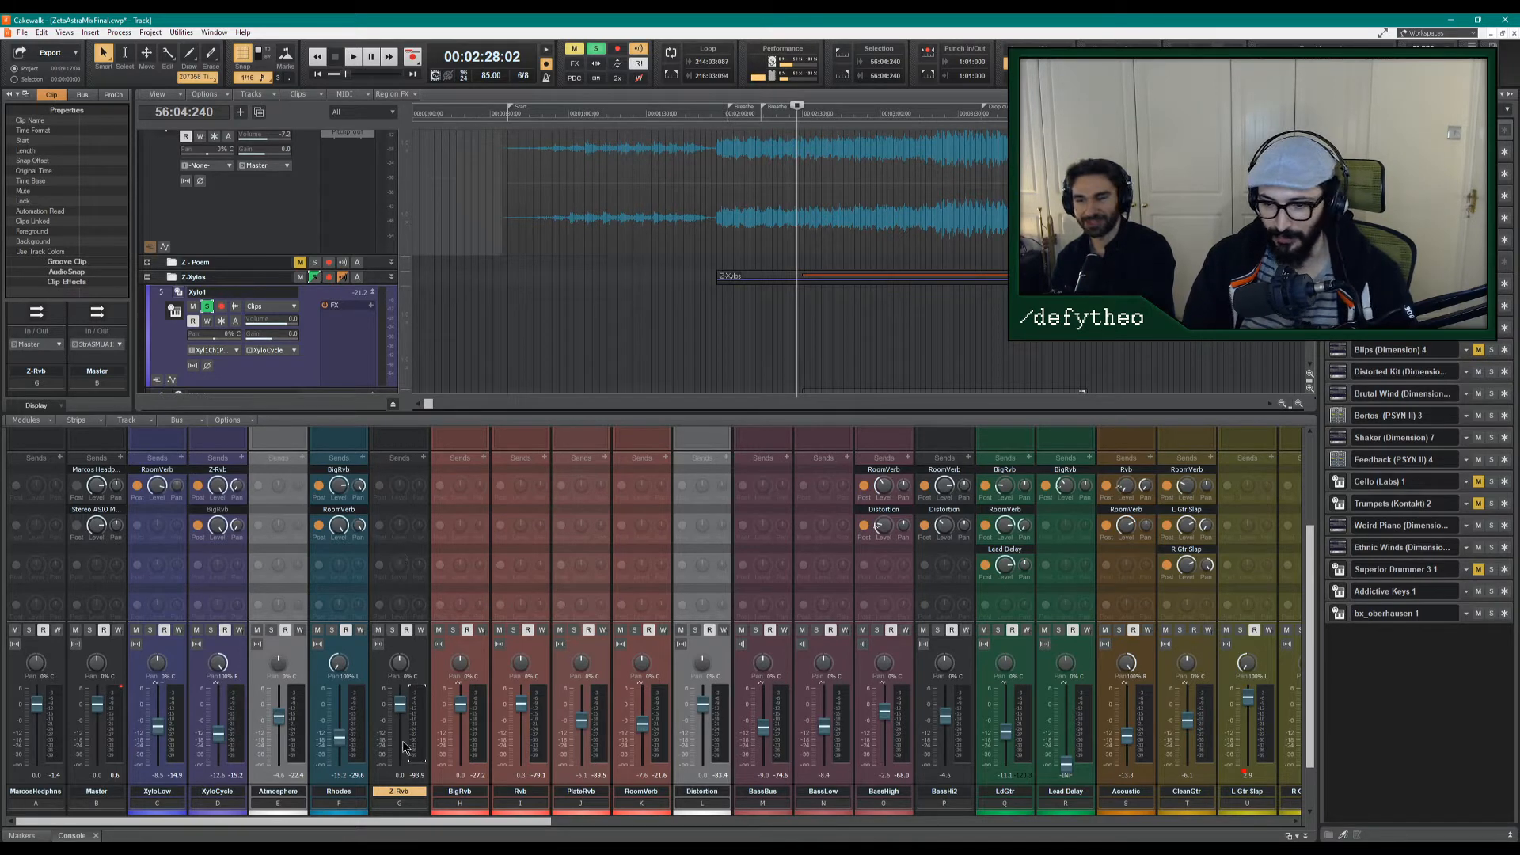
pyautogui.rightClick(388, 779)
pyautogui.click(426, 654)
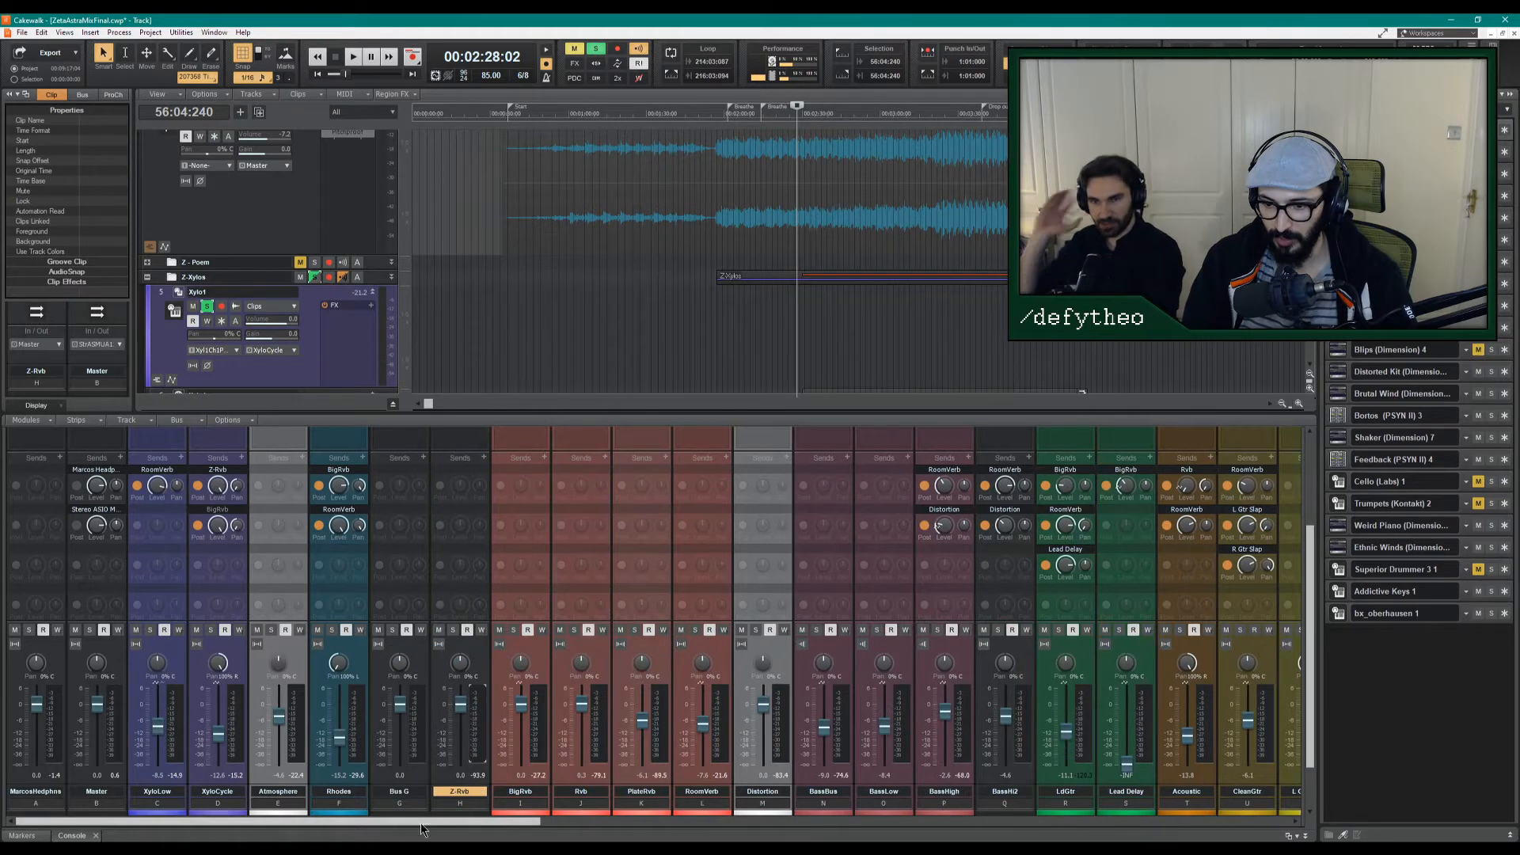
pyautogui.doubleClick(399, 790)
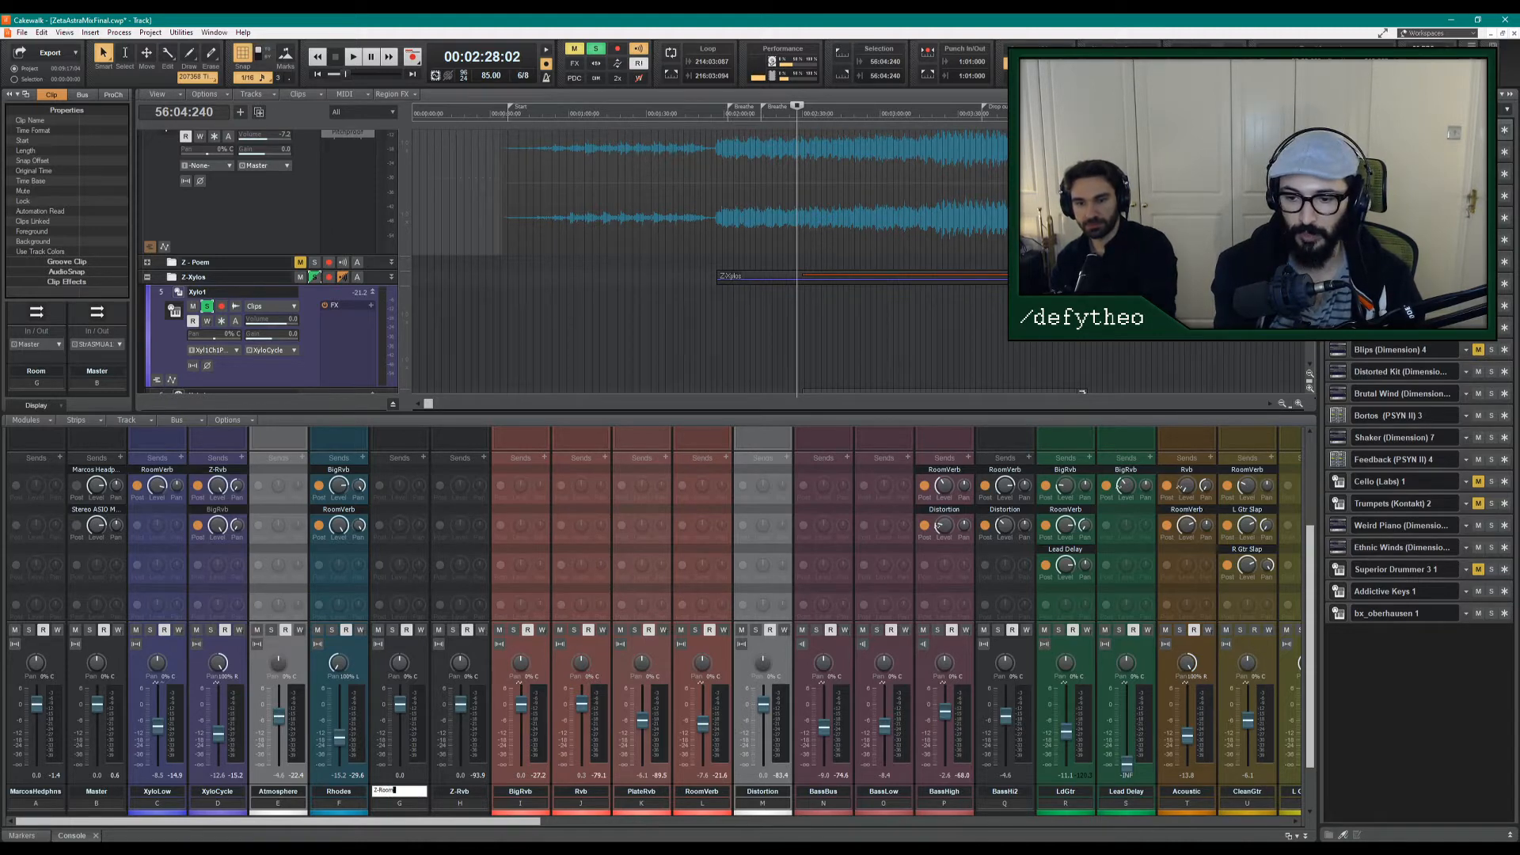
pyautogui.write('Z-Room')
pyautogui.press('Return')
# Reassign the XyloCycle bus's Z-Rvb send to the Z-Room bus.
pyautogui.scroll(5, 407, 586)
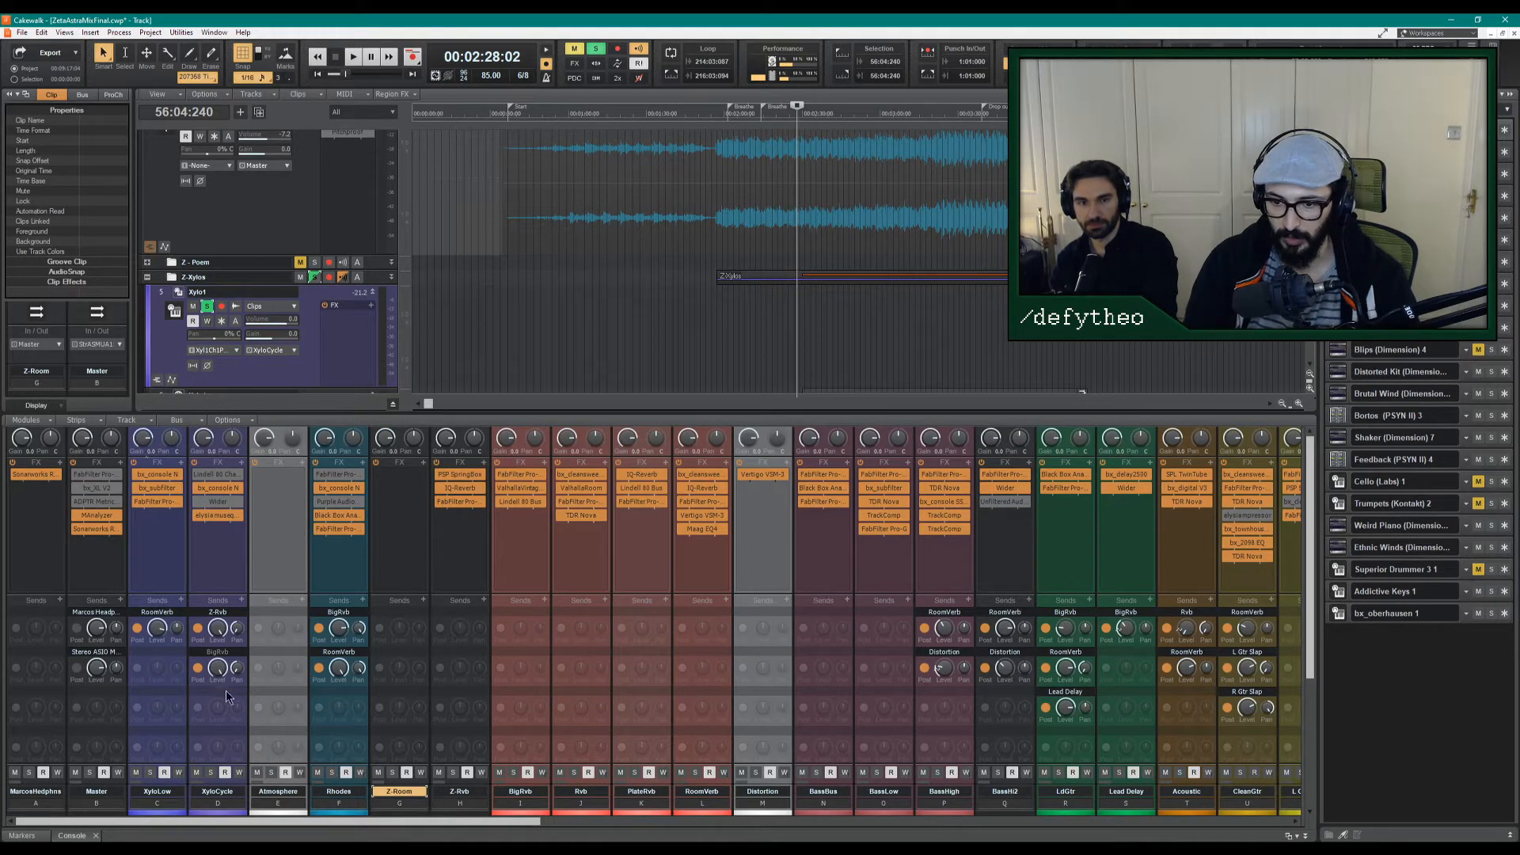
pyautogui.click(240, 612)
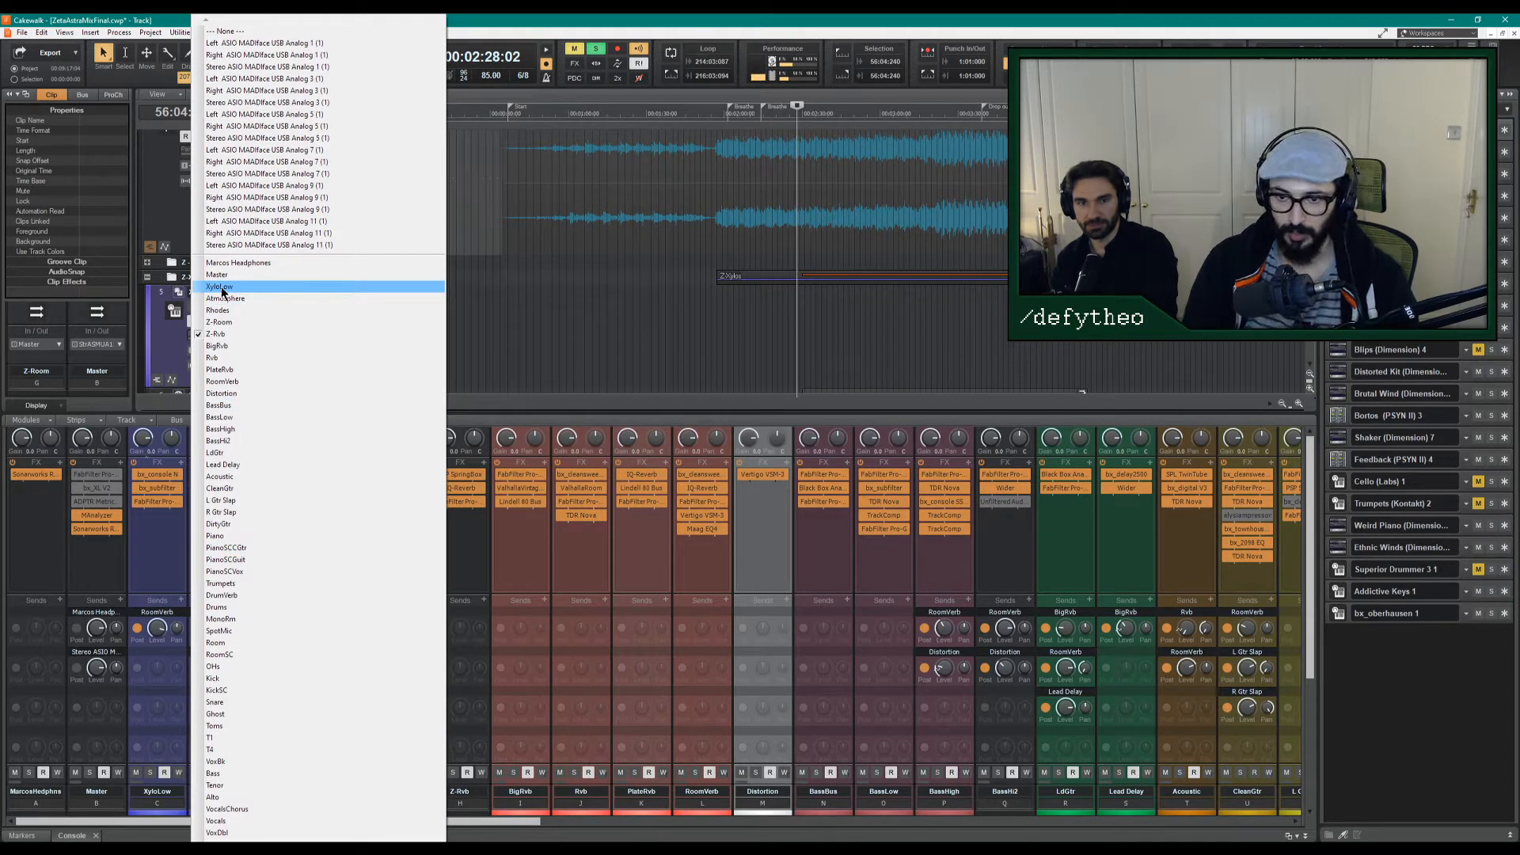
pyautogui.click(237, 322)
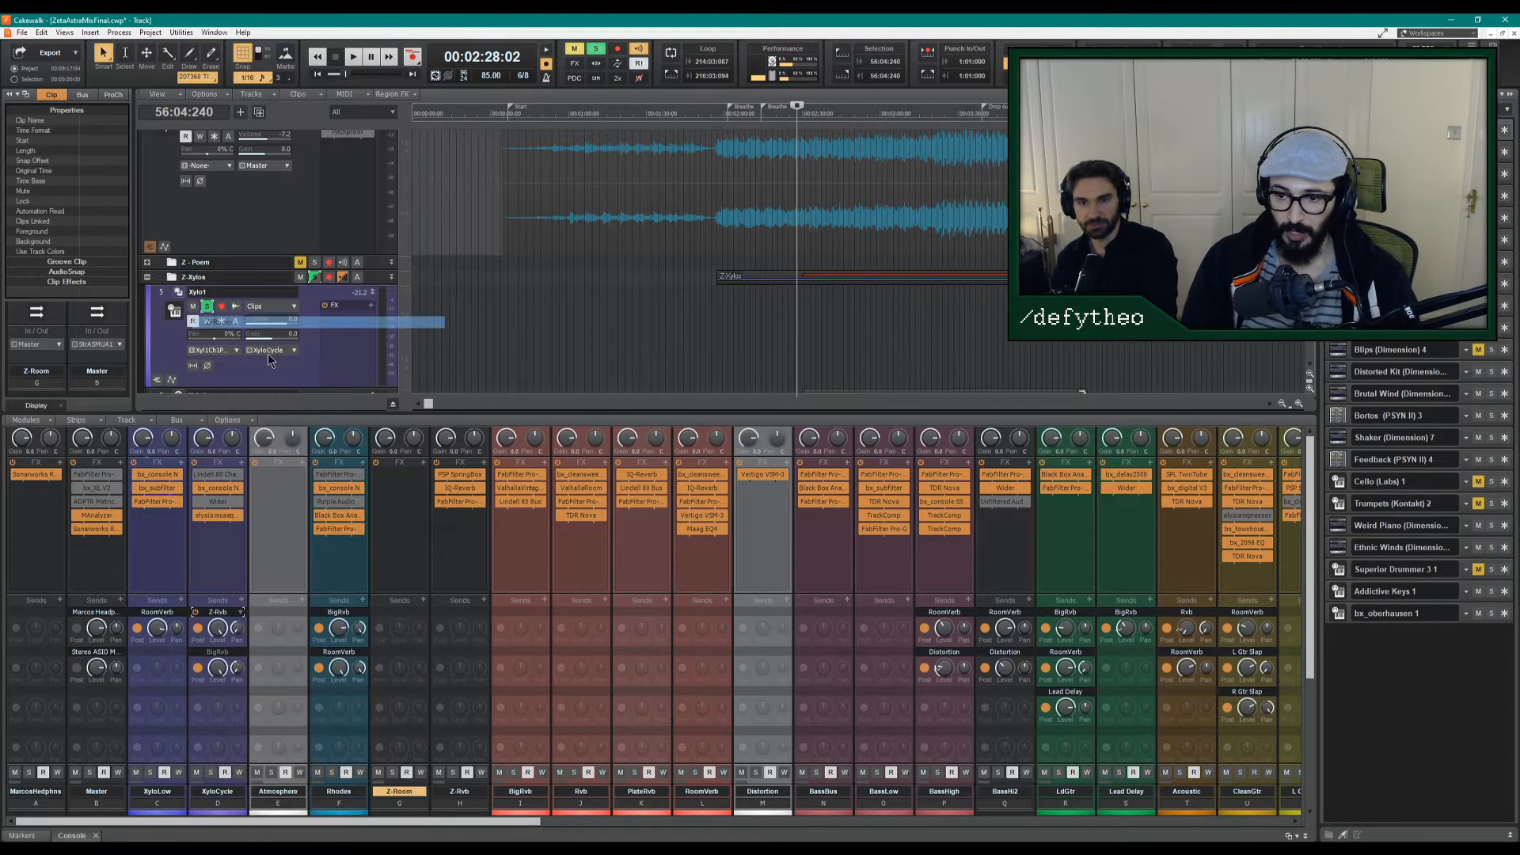
# Insert the ValhallaRoom reverb on the Z-Room bus and reposition its window over the console.
pyautogui.rightClick(398, 493)
pyautogui.moveTo(409, 502)
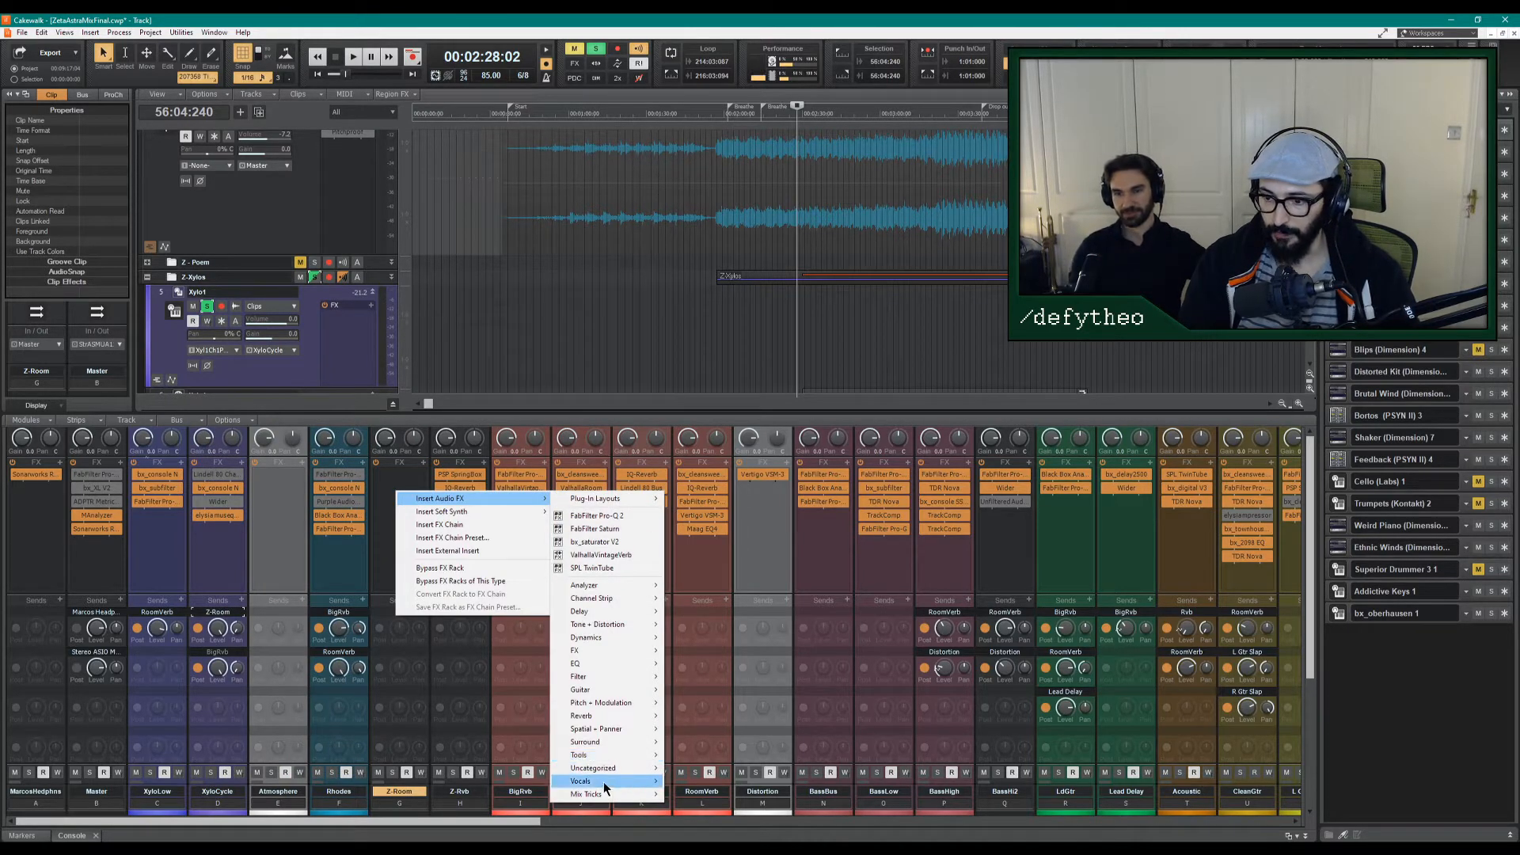
pyautogui.moveTo(599, 754)
pyautogui.moveTo(601, 716)
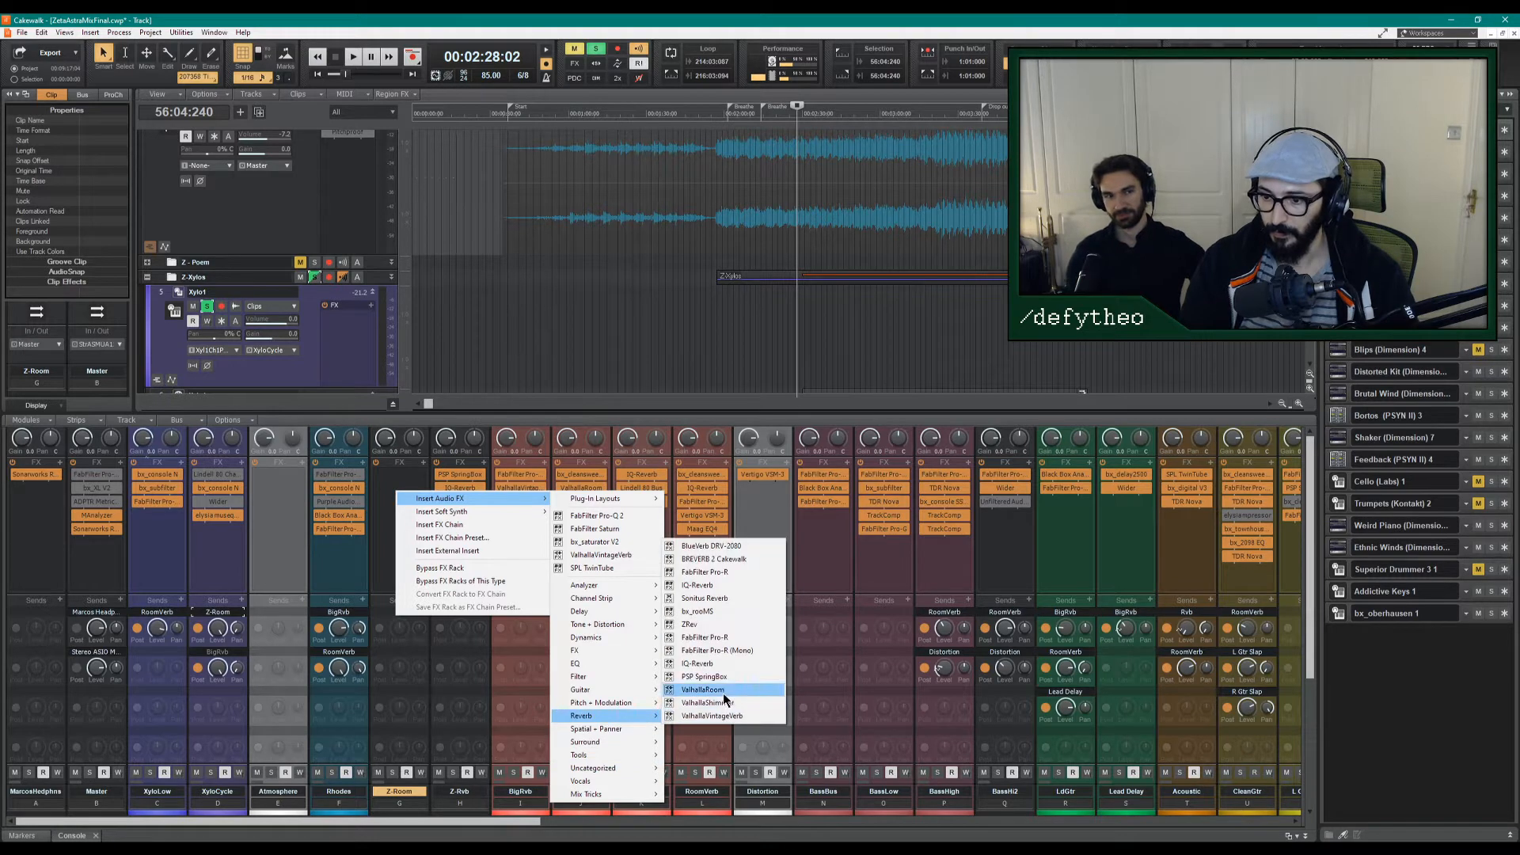
pyautogui.click(724, 690)
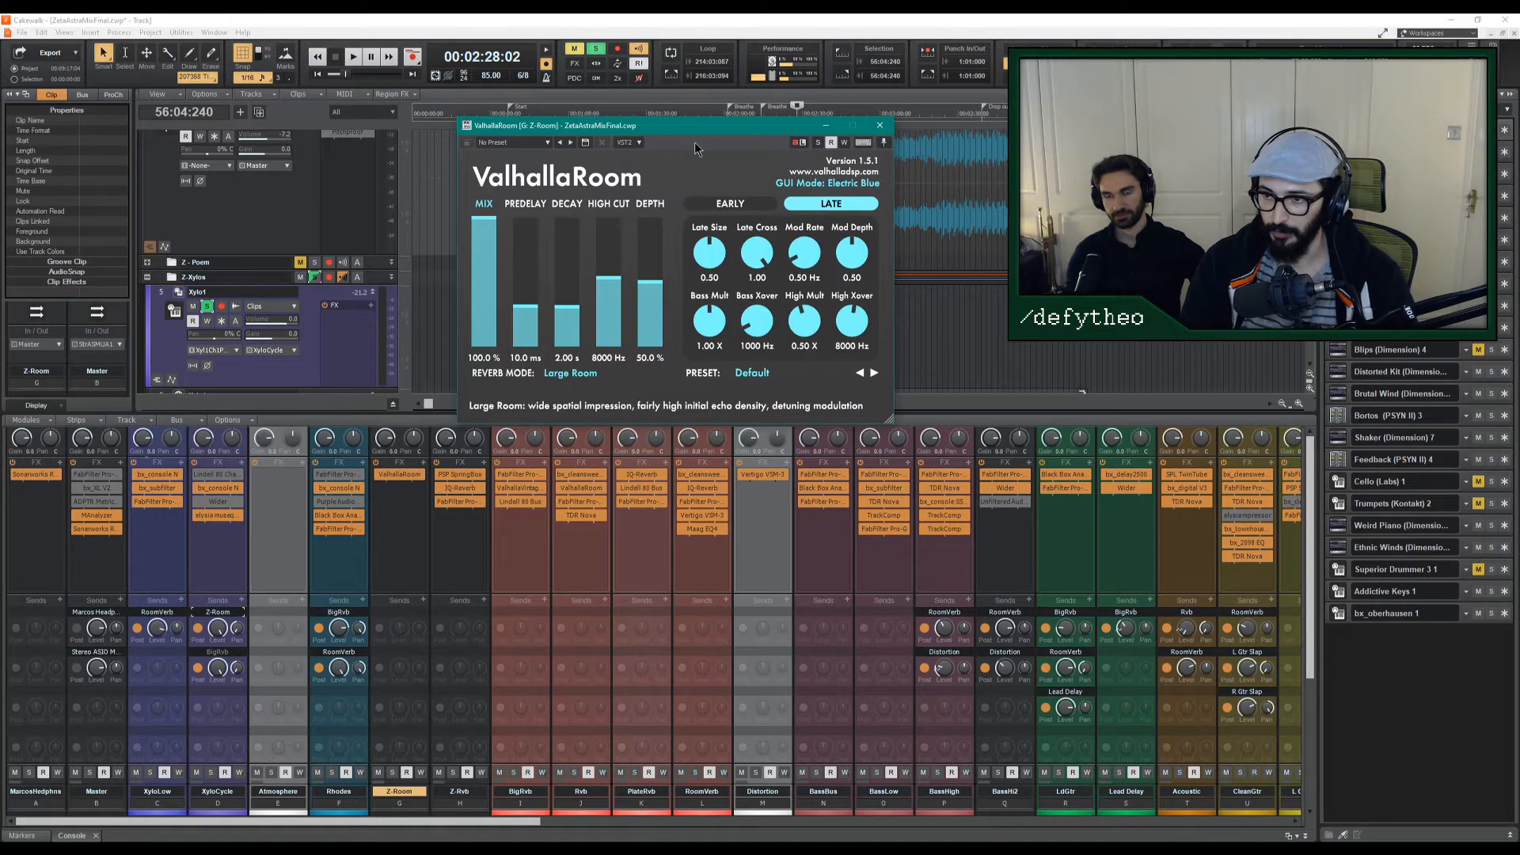
pyautogui.moveTo(695, 128); pyautogui.dragTo(953, 369)
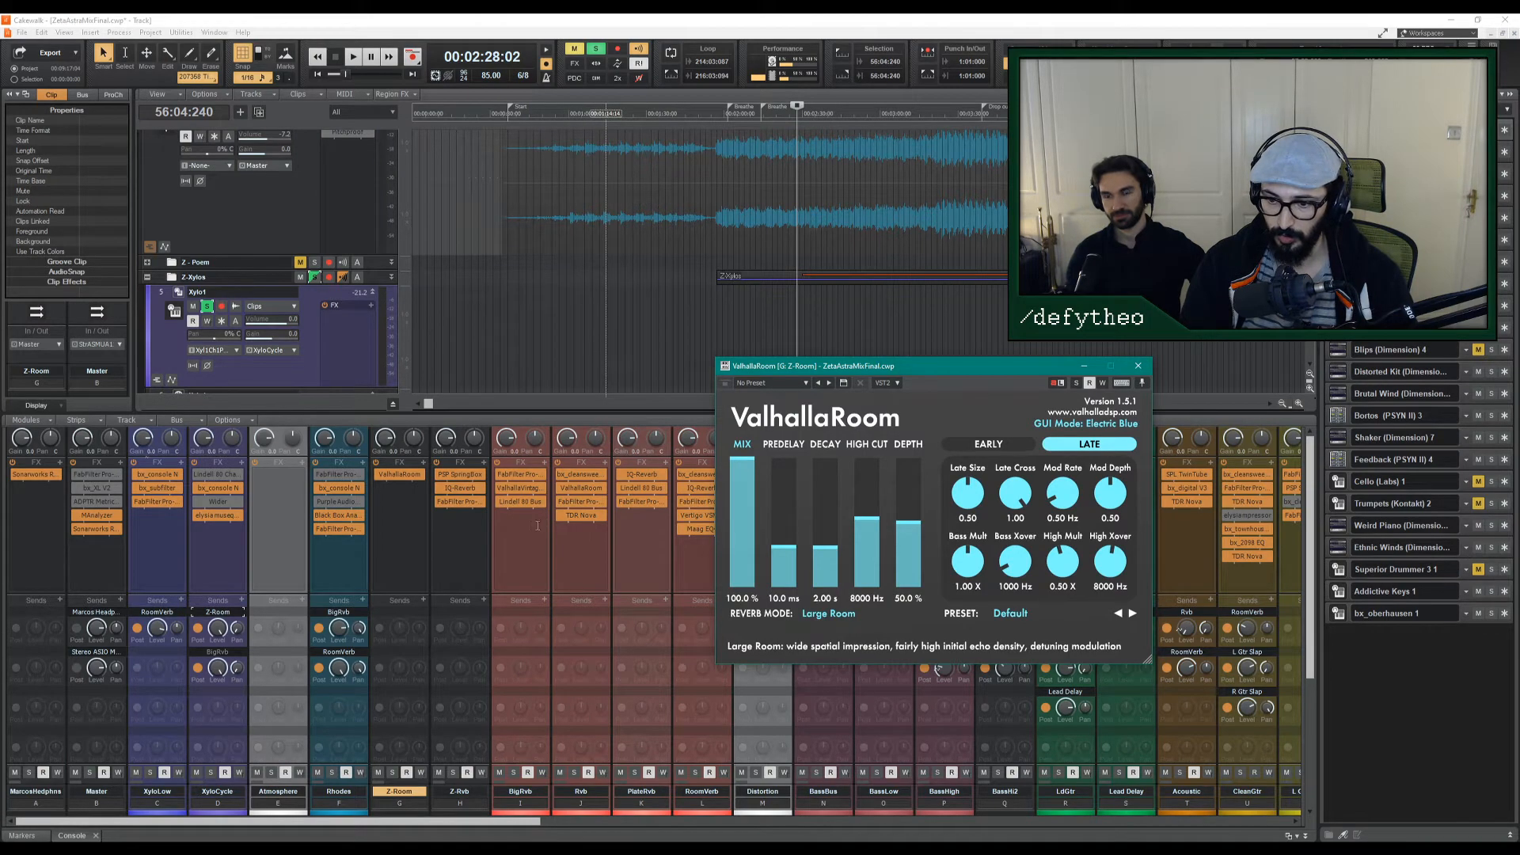
# Play the xylophone and set ValhallaRoom's depth to 100%, predelay to 0 ms and decay to 1.48 s.
pyautogui.press('space')
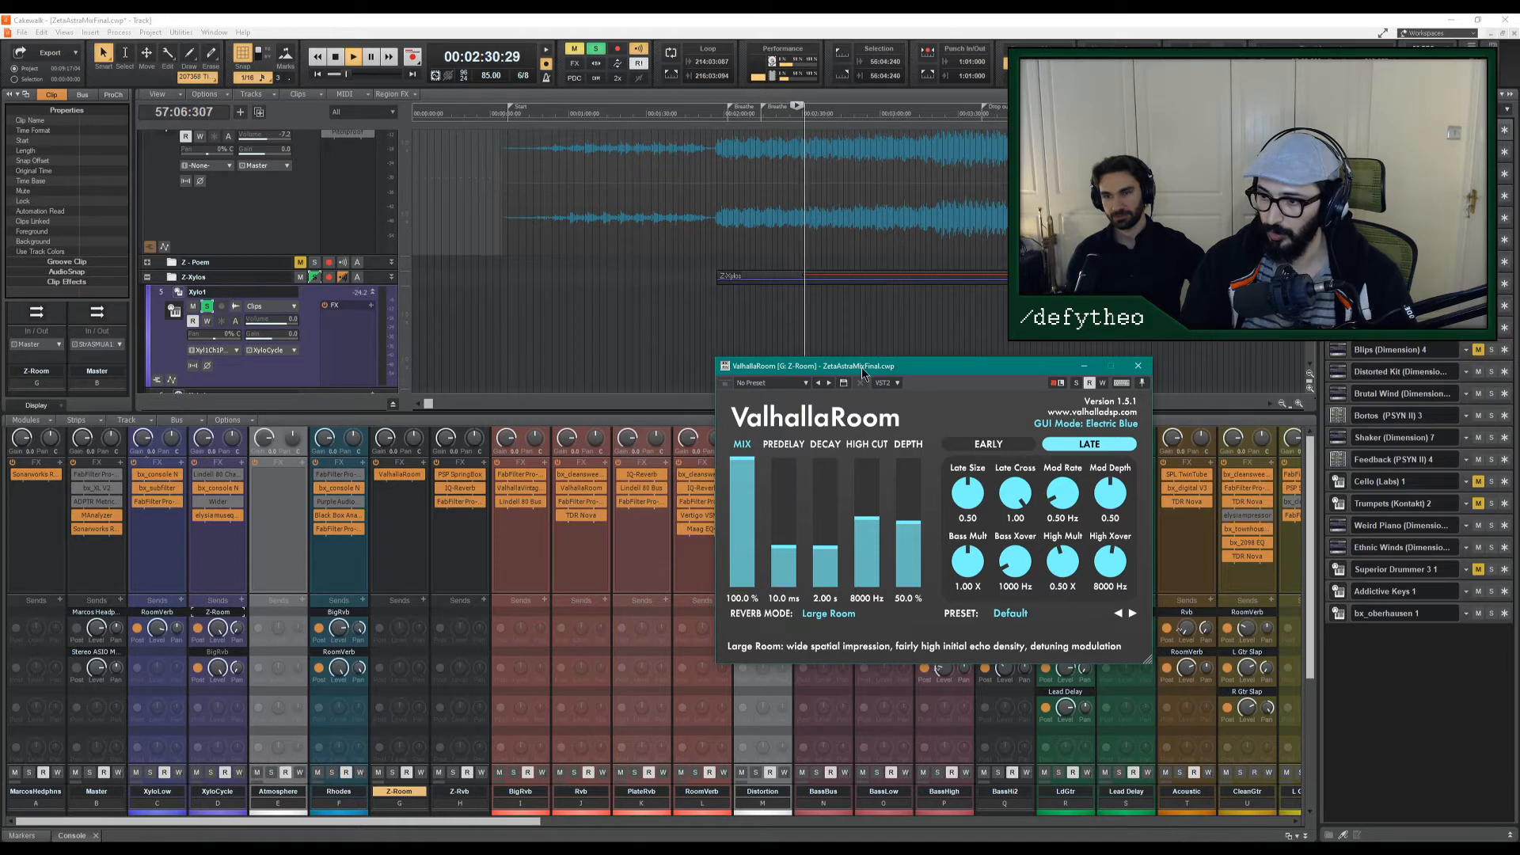
pyautogui.moveTo(861, 367); pyautogui.dragTo(746, 409)
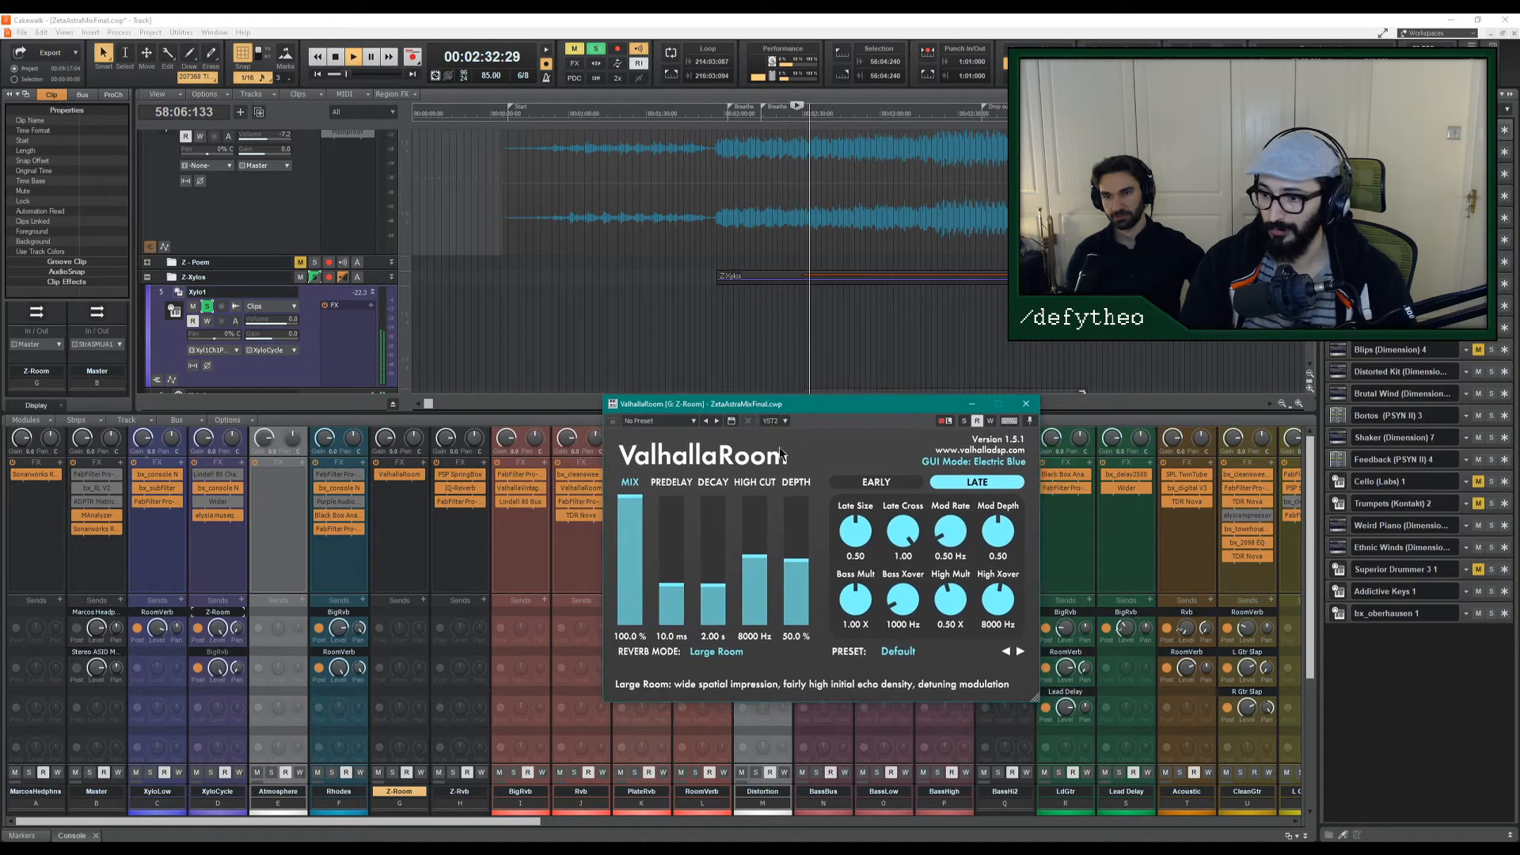
pyautogui.moveTo(795, 566); pyautogui.dragTo(796, 506)
pyautogui.moveTo(625, 512)
pyautogui.mouseDown()
pyautogui.moveTo(636, 535)
pyautogui.moveTo(638, 494)
pyautogui.mouseUp()
pyautogui.moveTo(676, 602); pyautogui.dragTo(729, 605)
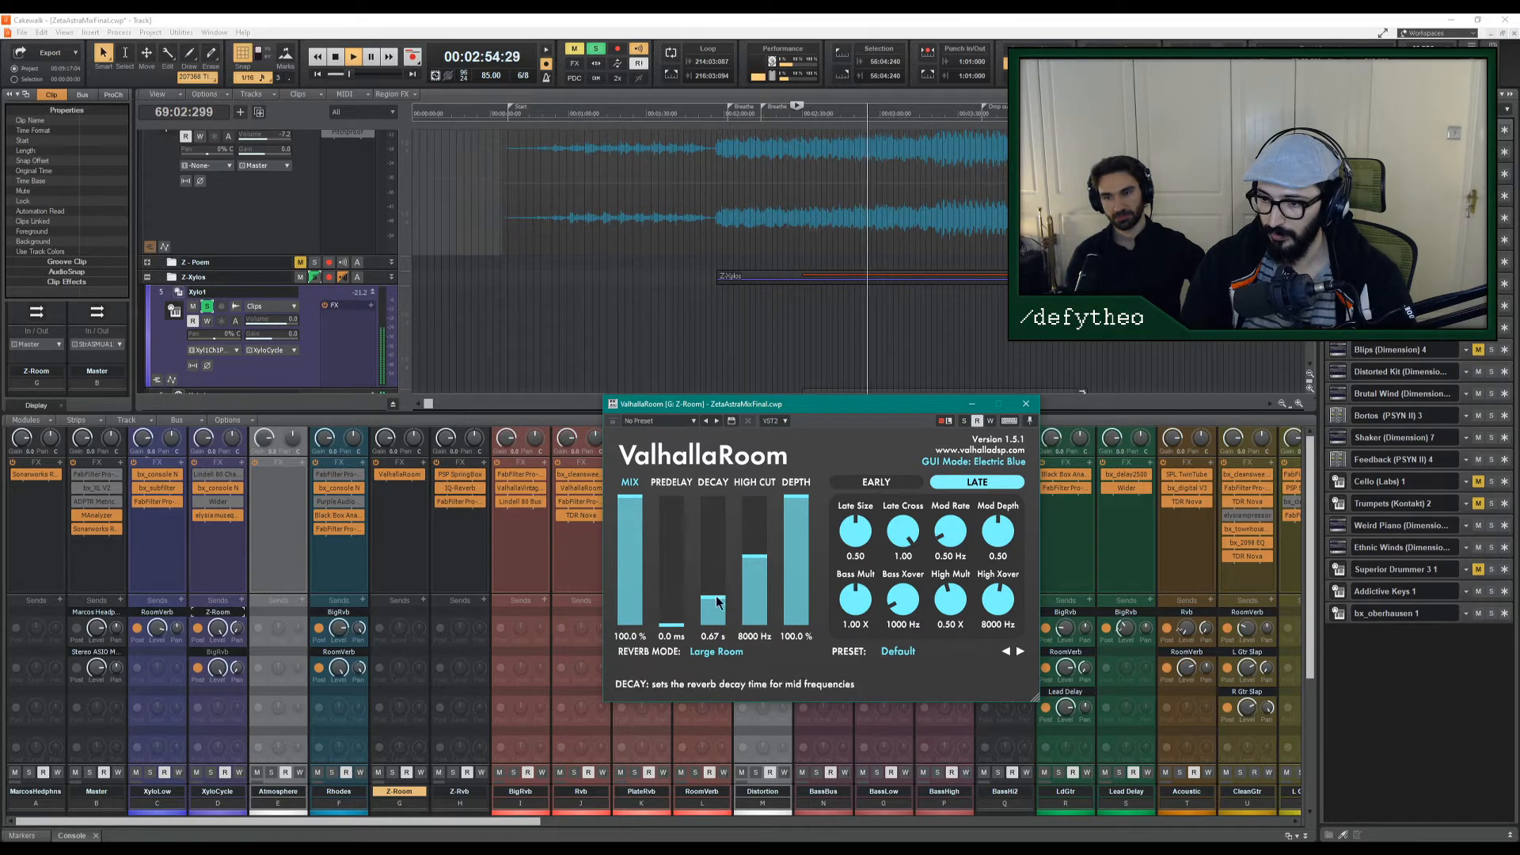
pyautogui.moveTo(721, 588); pyautogui.dragTo(725, 589)
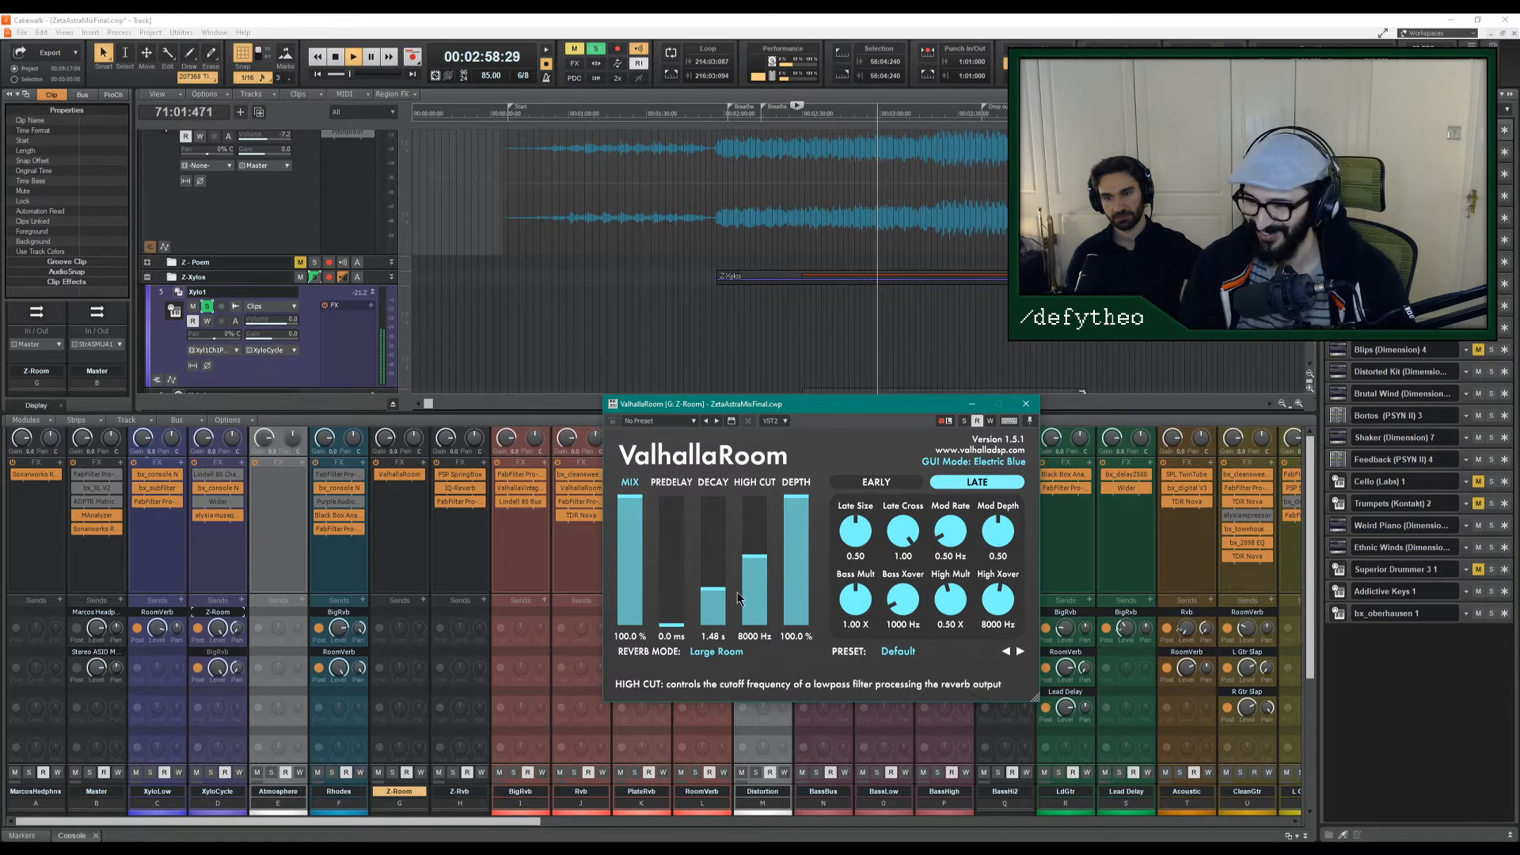
# Load ValhallaRoom's GoldenPlate preset and set its predelay to 0 ms, ending on the early-reflection settings.
pyautogui.click(895, 653)
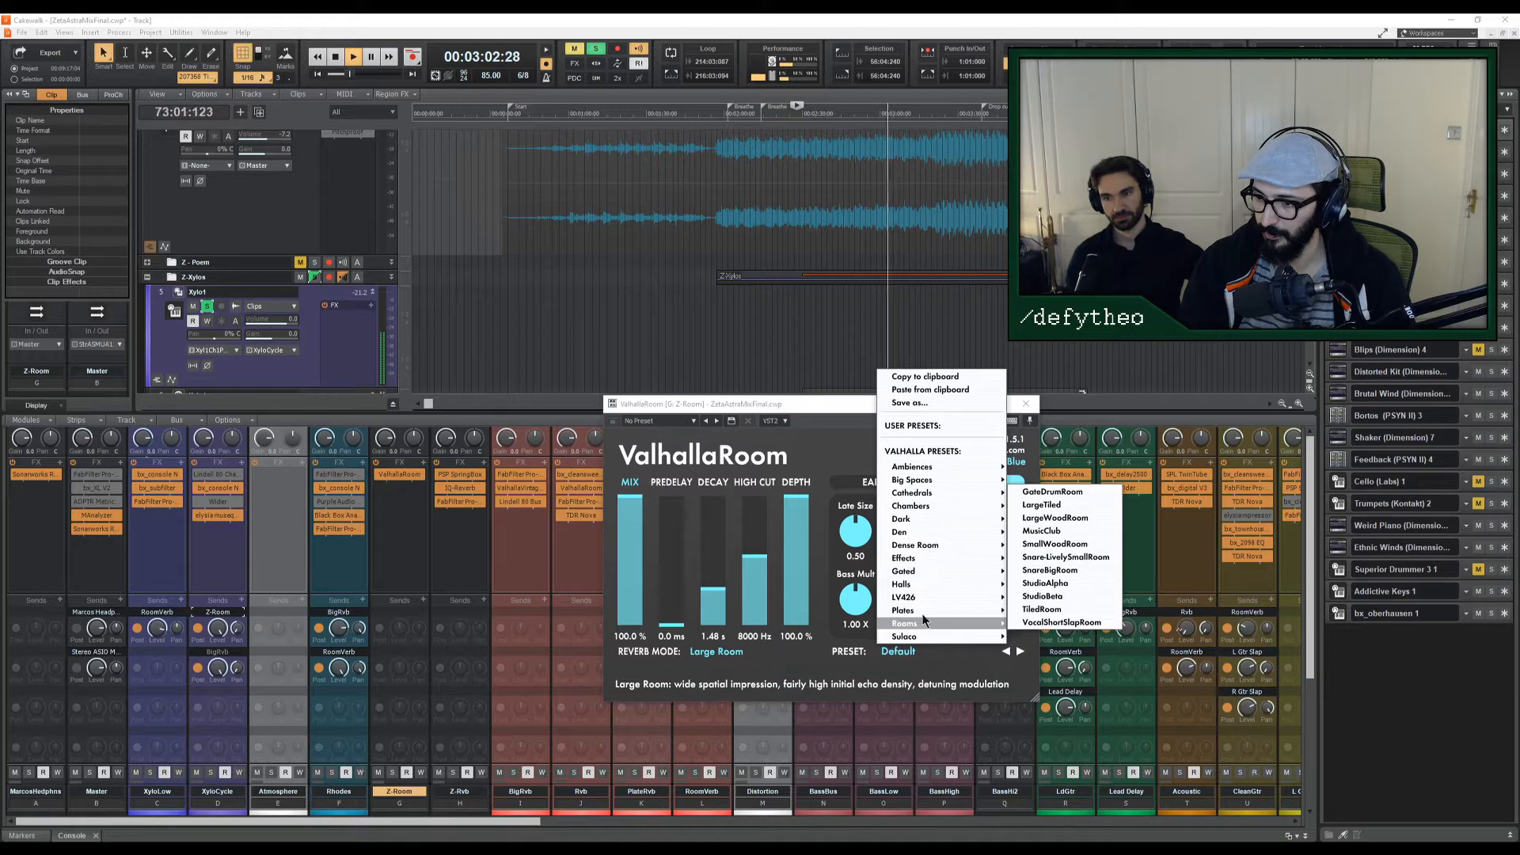
pyautogui.moveTo(924, 615)
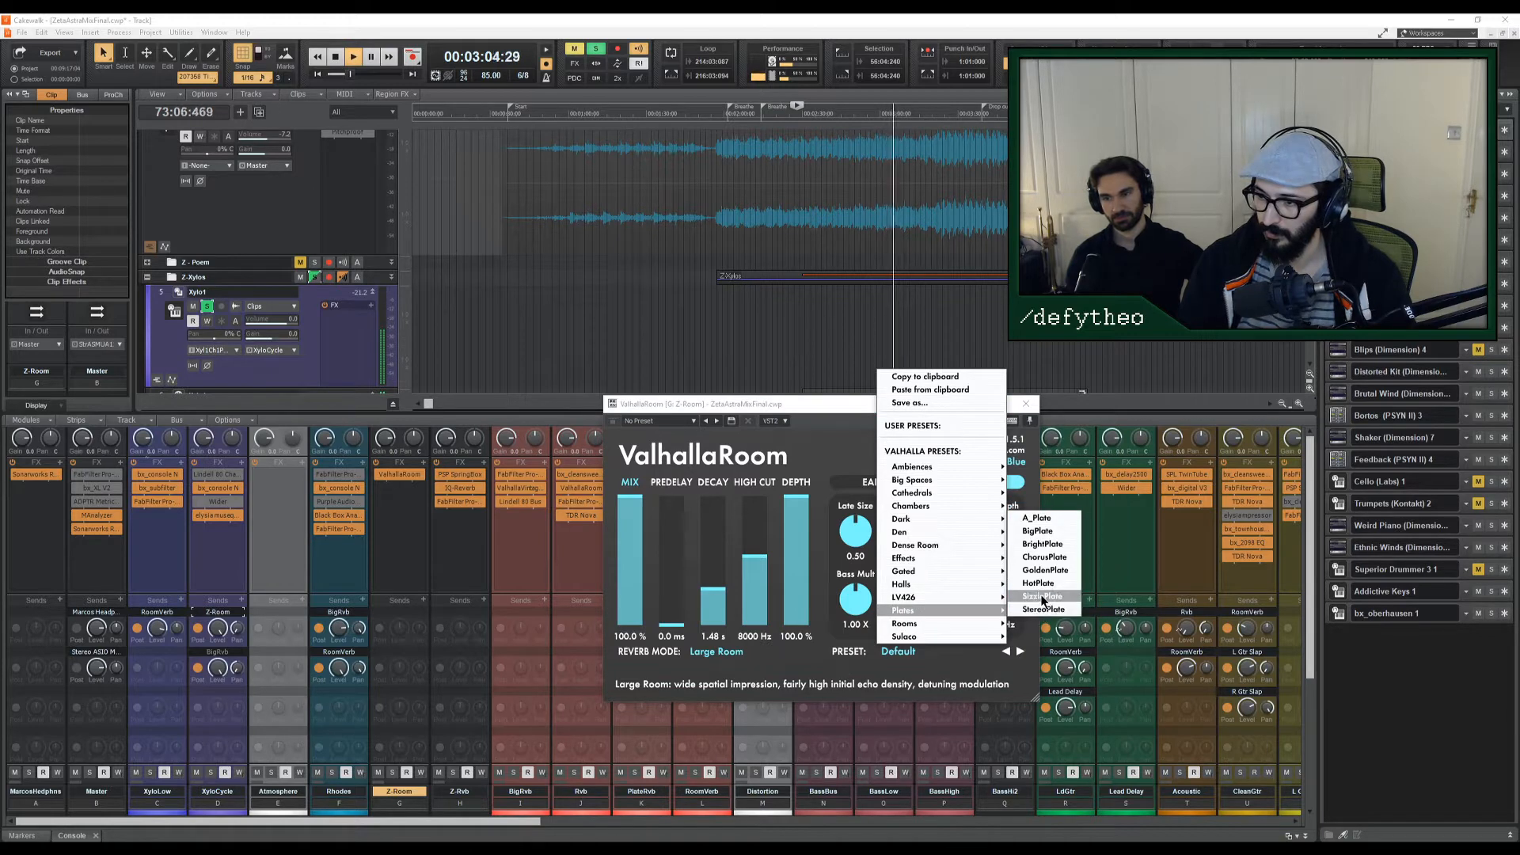
pyautogui.click(1045, 570)
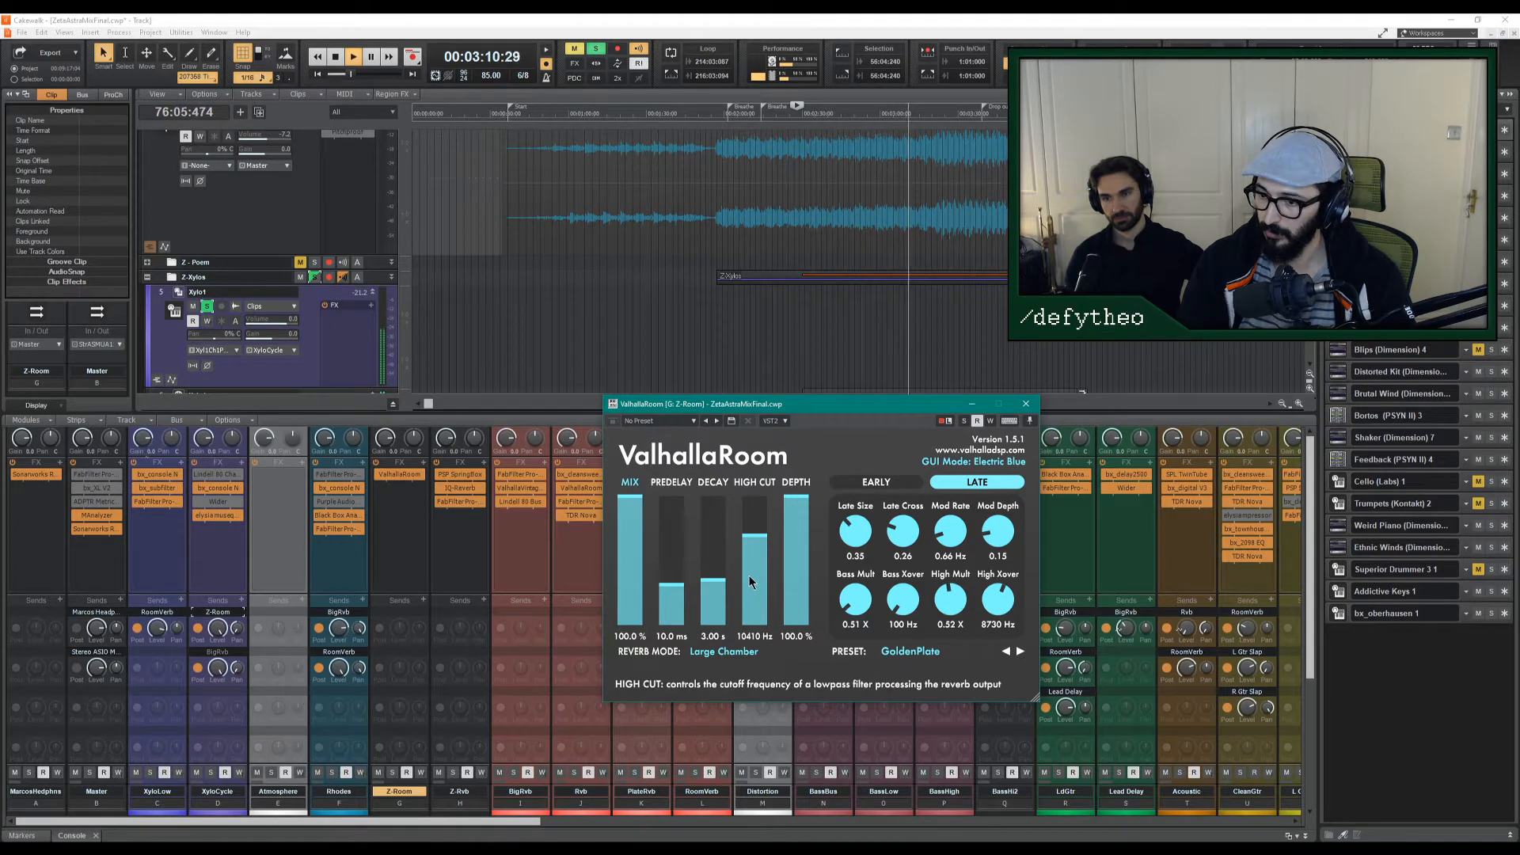
pyautogui.moveTo(659, 594); pyautogui.dragTo(654, 691)
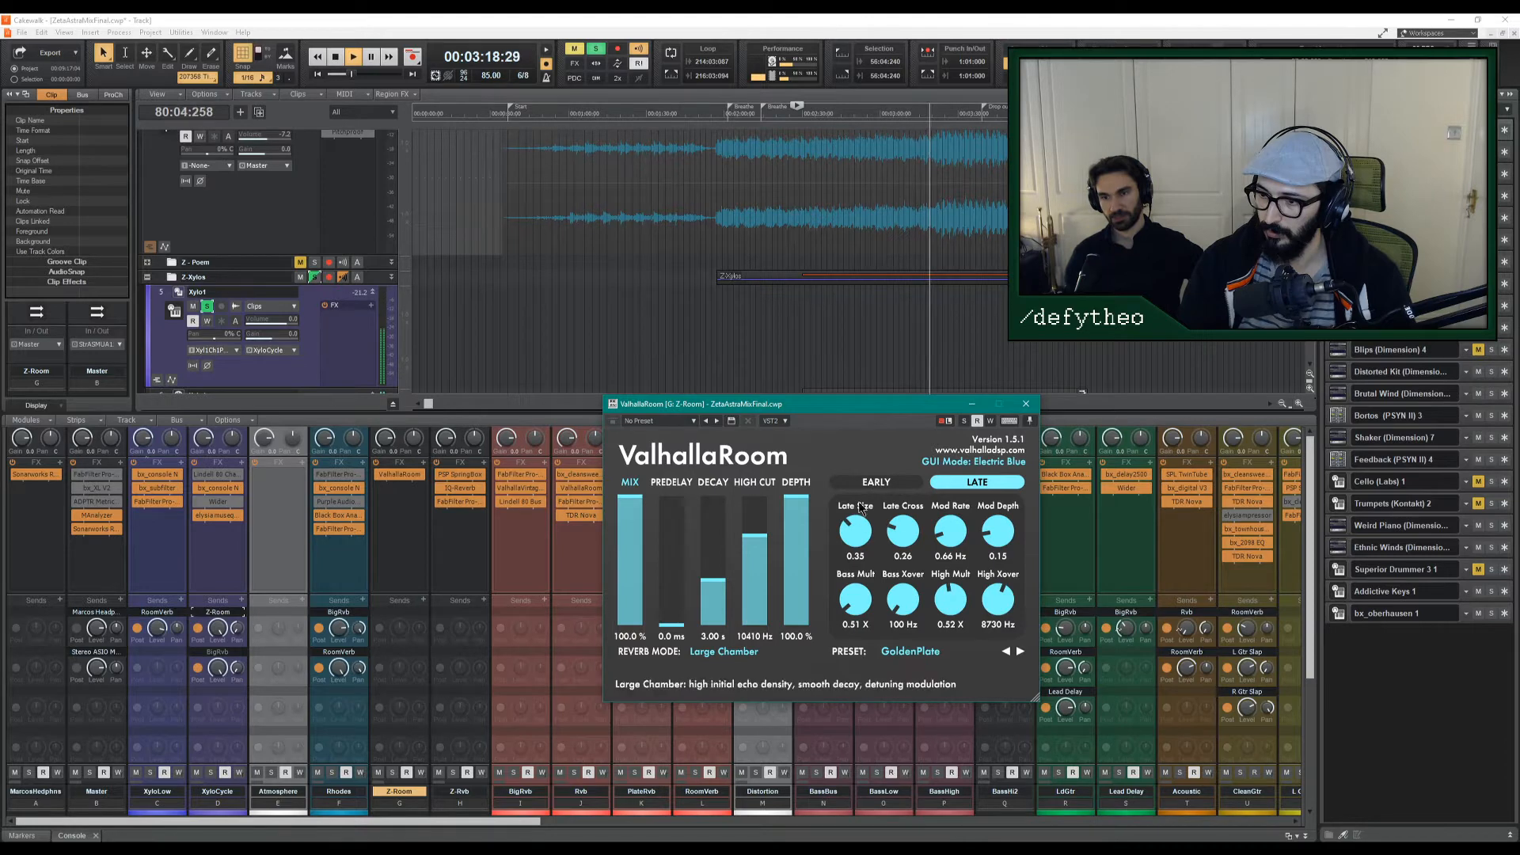
pyautogui.click(874, 482)
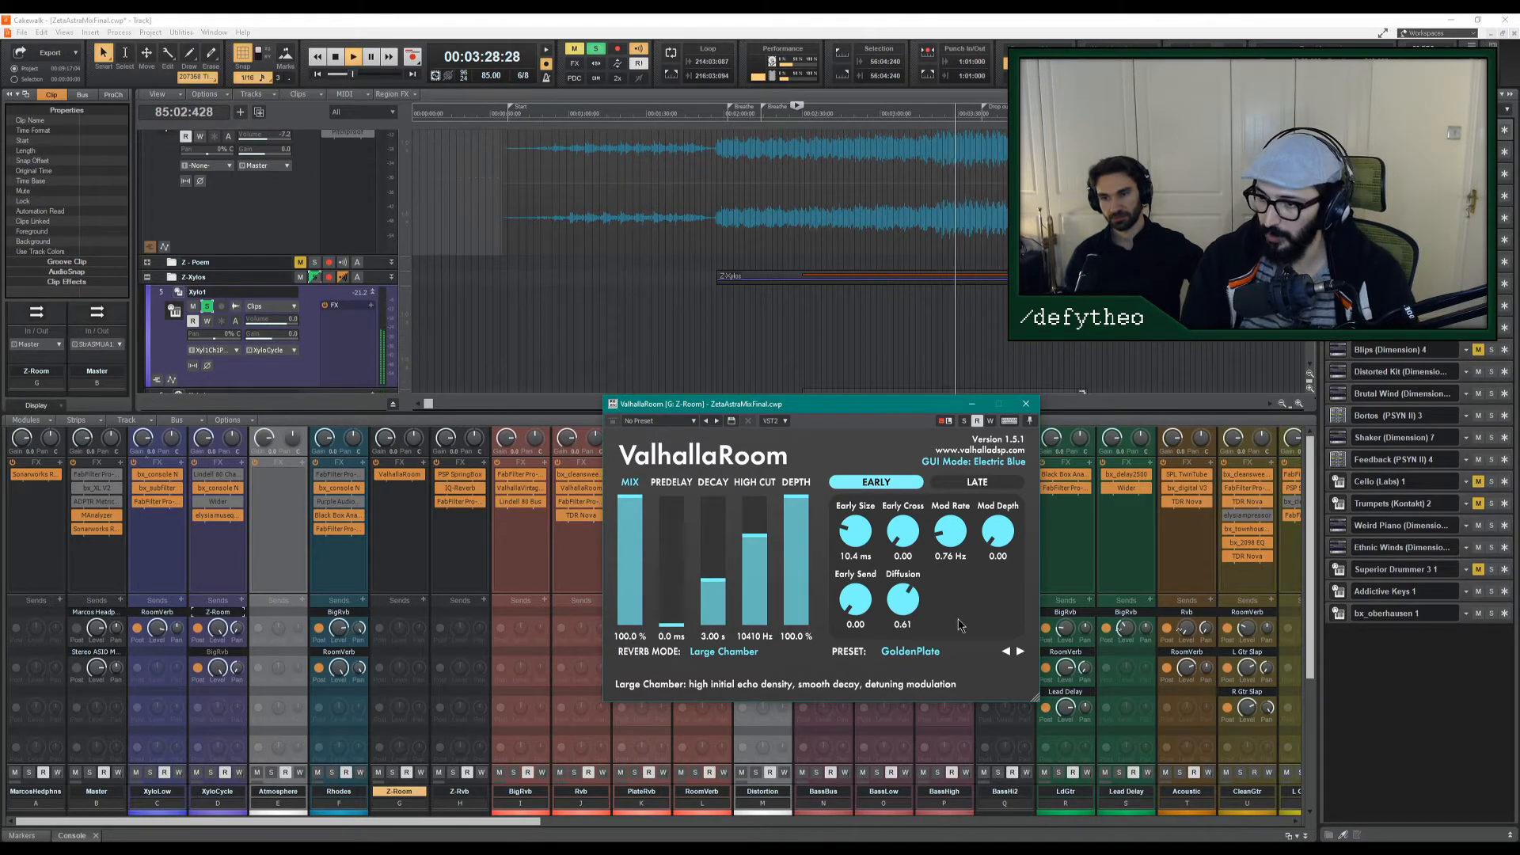
# Stop playback, insert FabFilter Pro-Q 2 on Z-Room and cut with a low shelf around 850 Hz and a gentle high shelf in the top end.
pyautogui.press('space')
pyautogui.rightClick(401, 527)
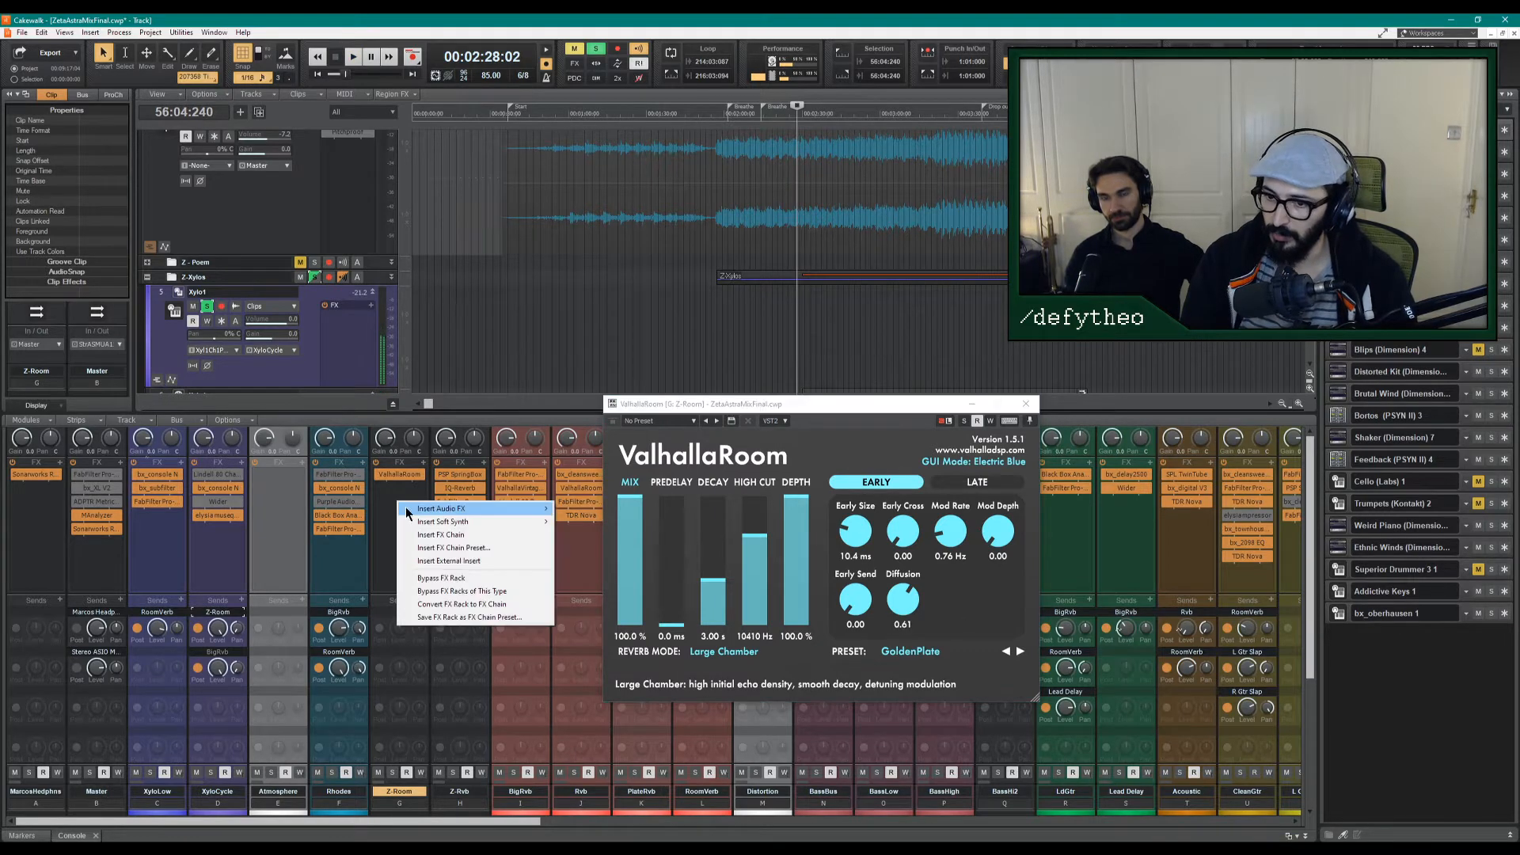
pyautogui.moveTo(523, 513)
pyautogui.click(593, 533)
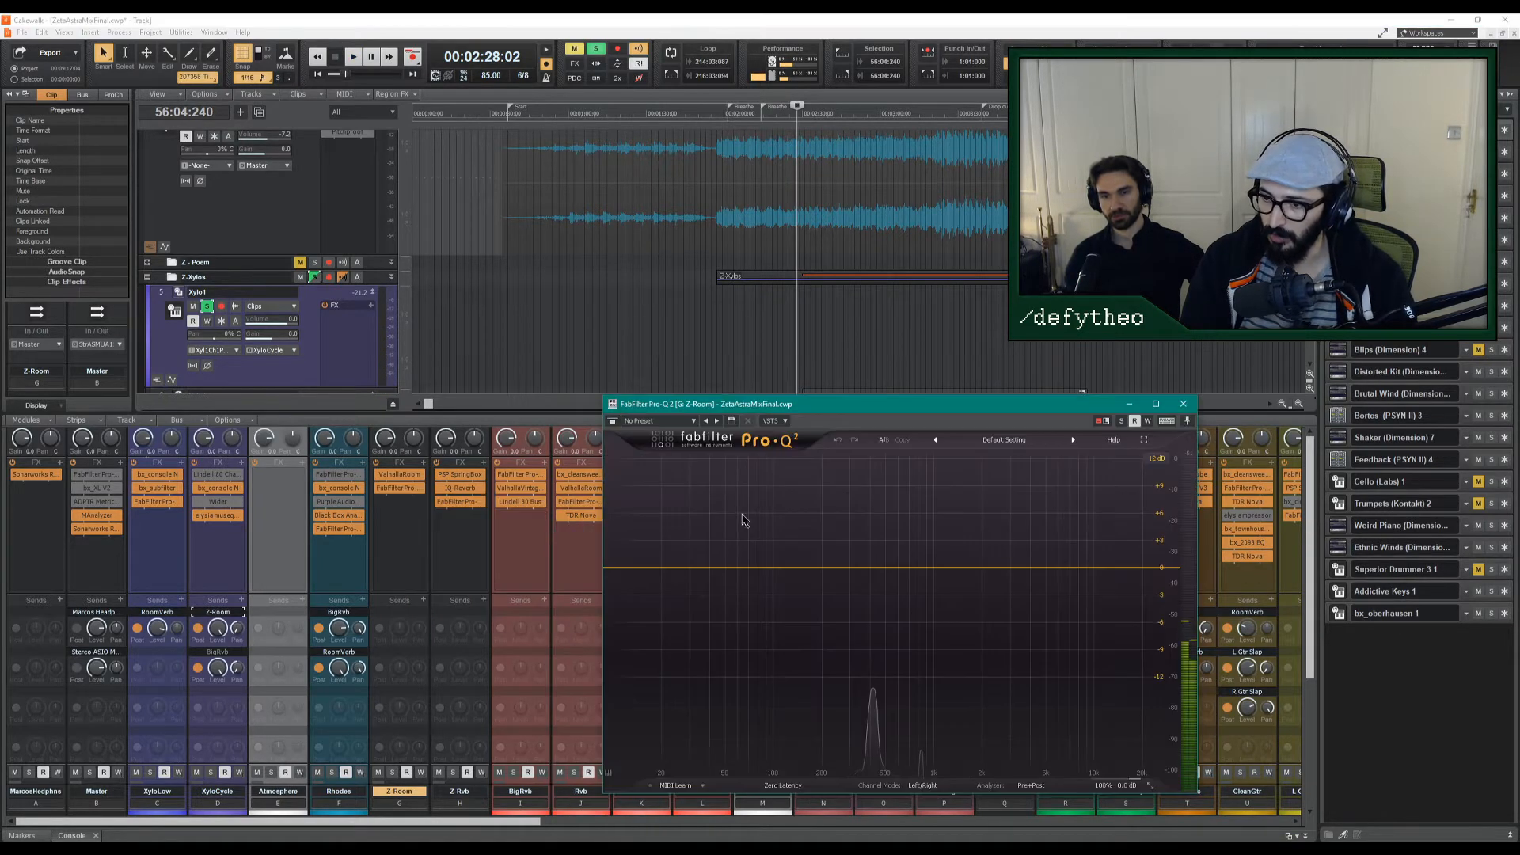
pyautogui.moveTo(633, 572); pyautogui.dragTo(921, 597)
pyautogui.click(1121, 568)
pyautogui.moveTo(1124, 568); pyautogui.dragTo(1161, 590)
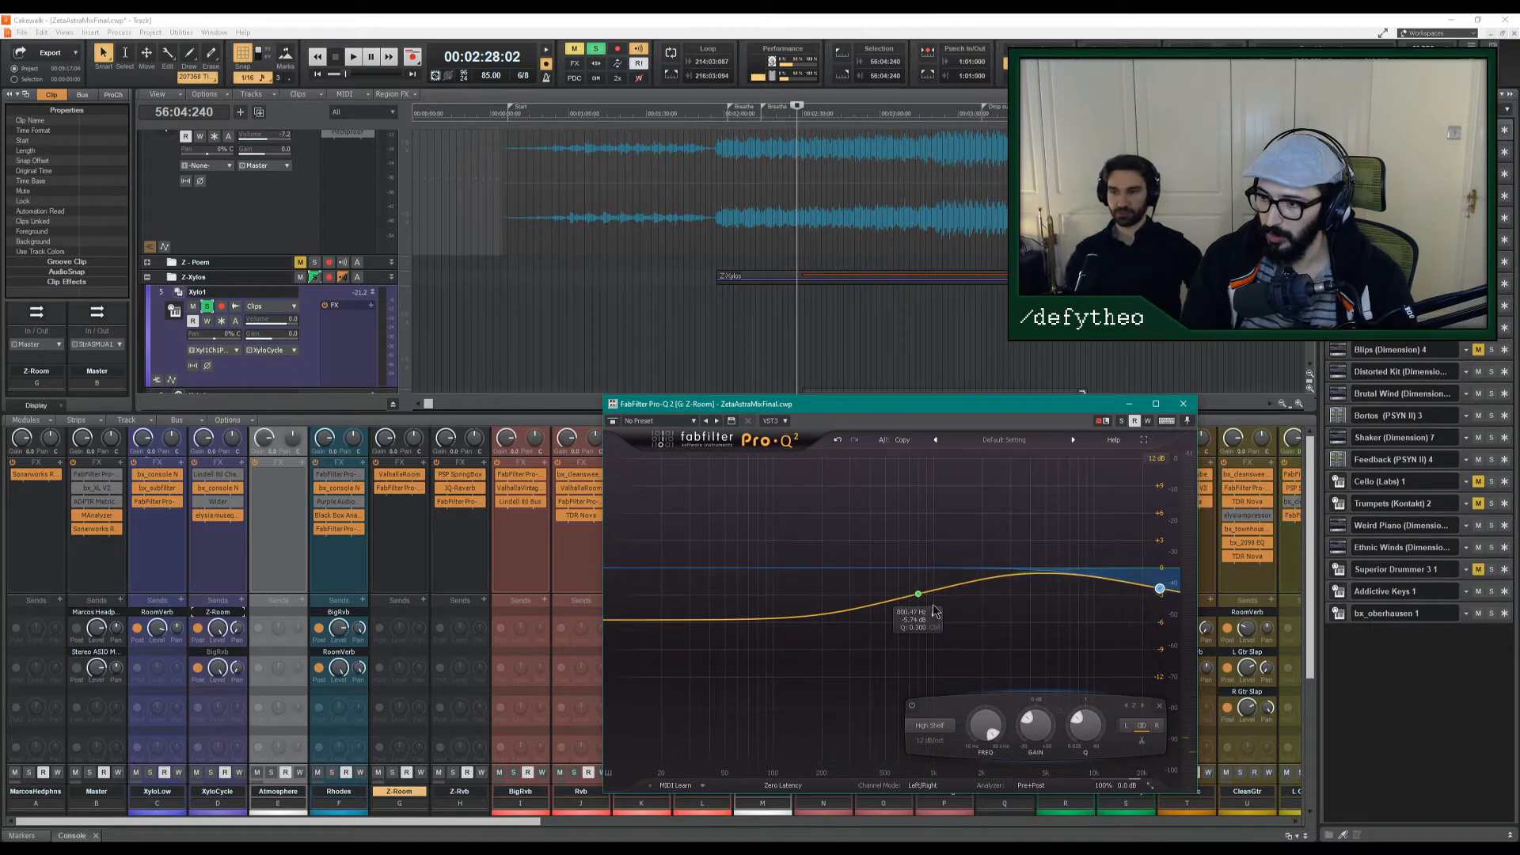
# Move Z-Room's Pro-Q 2 low shelf down to about 290 Hz, close the EQ and audition the xylophone briefly.
pyautogui.moveTo(919, 595); pyautogui.dragTo(844, 592)
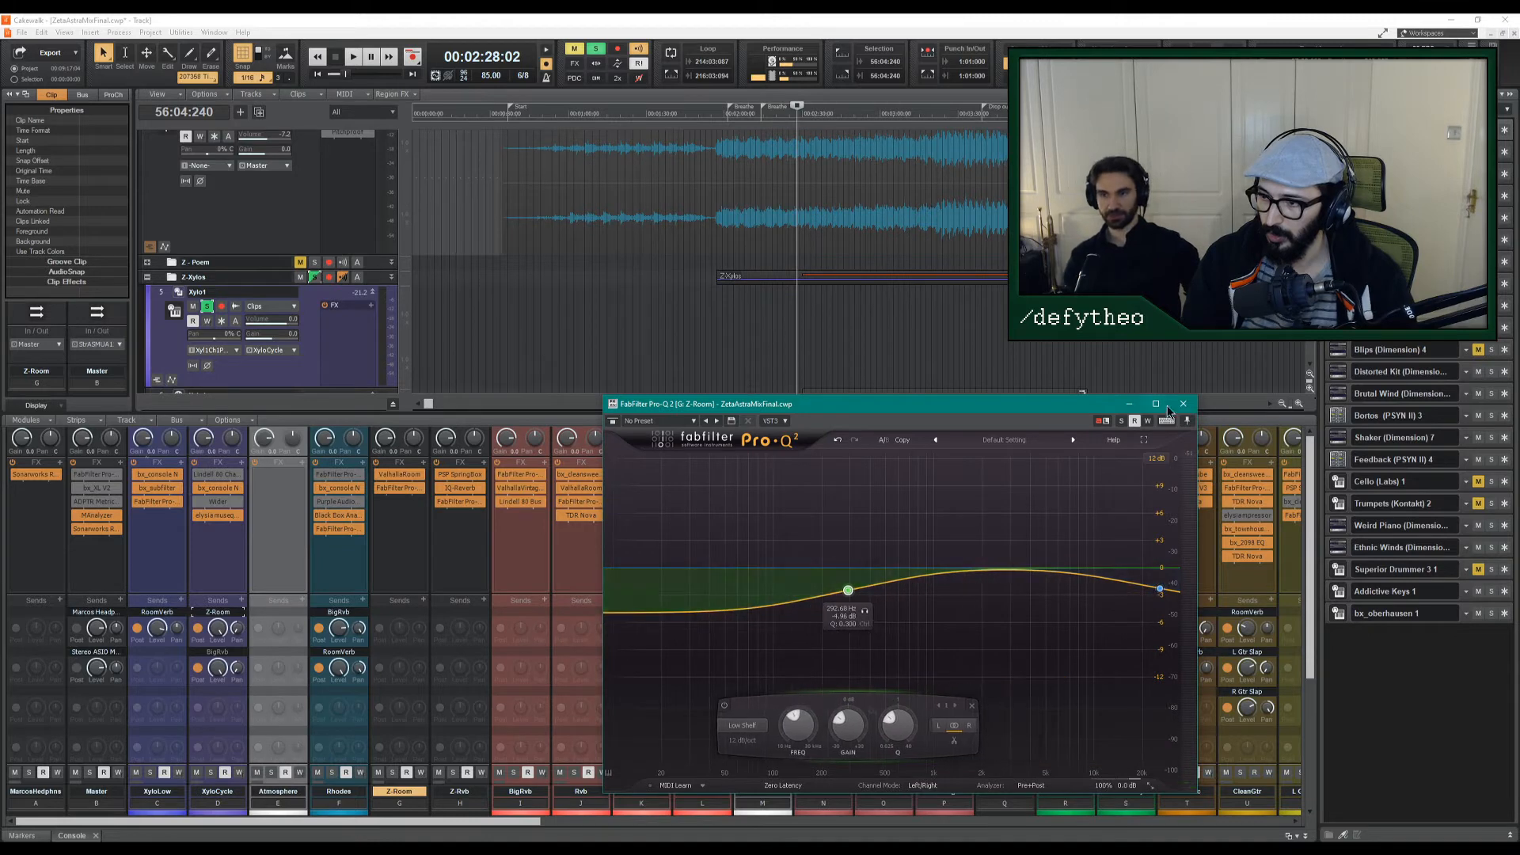
pyautogui.click(1182, 403)
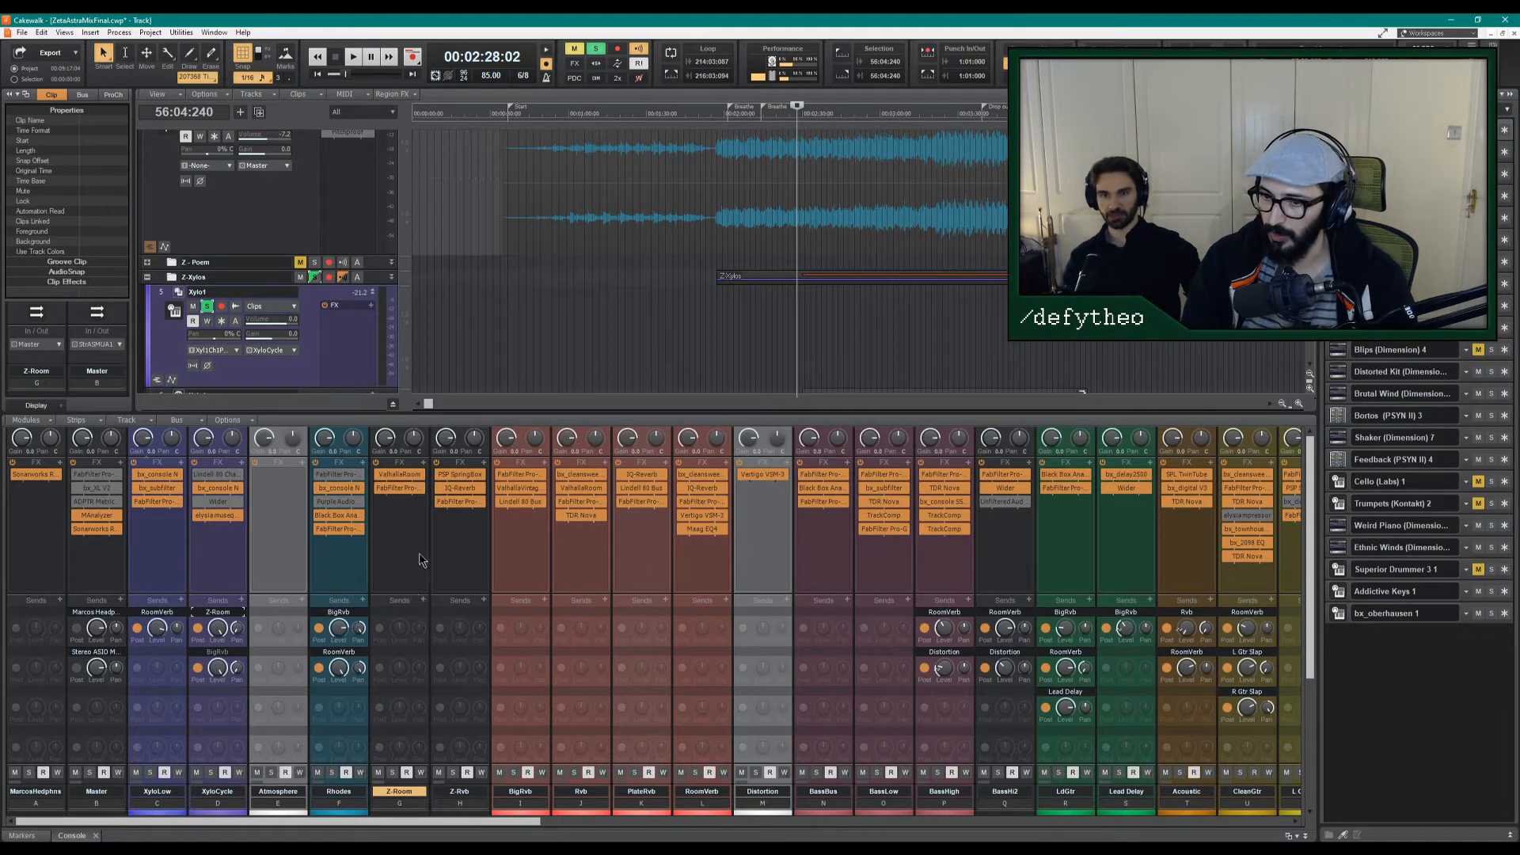
pyautogui.press('space')
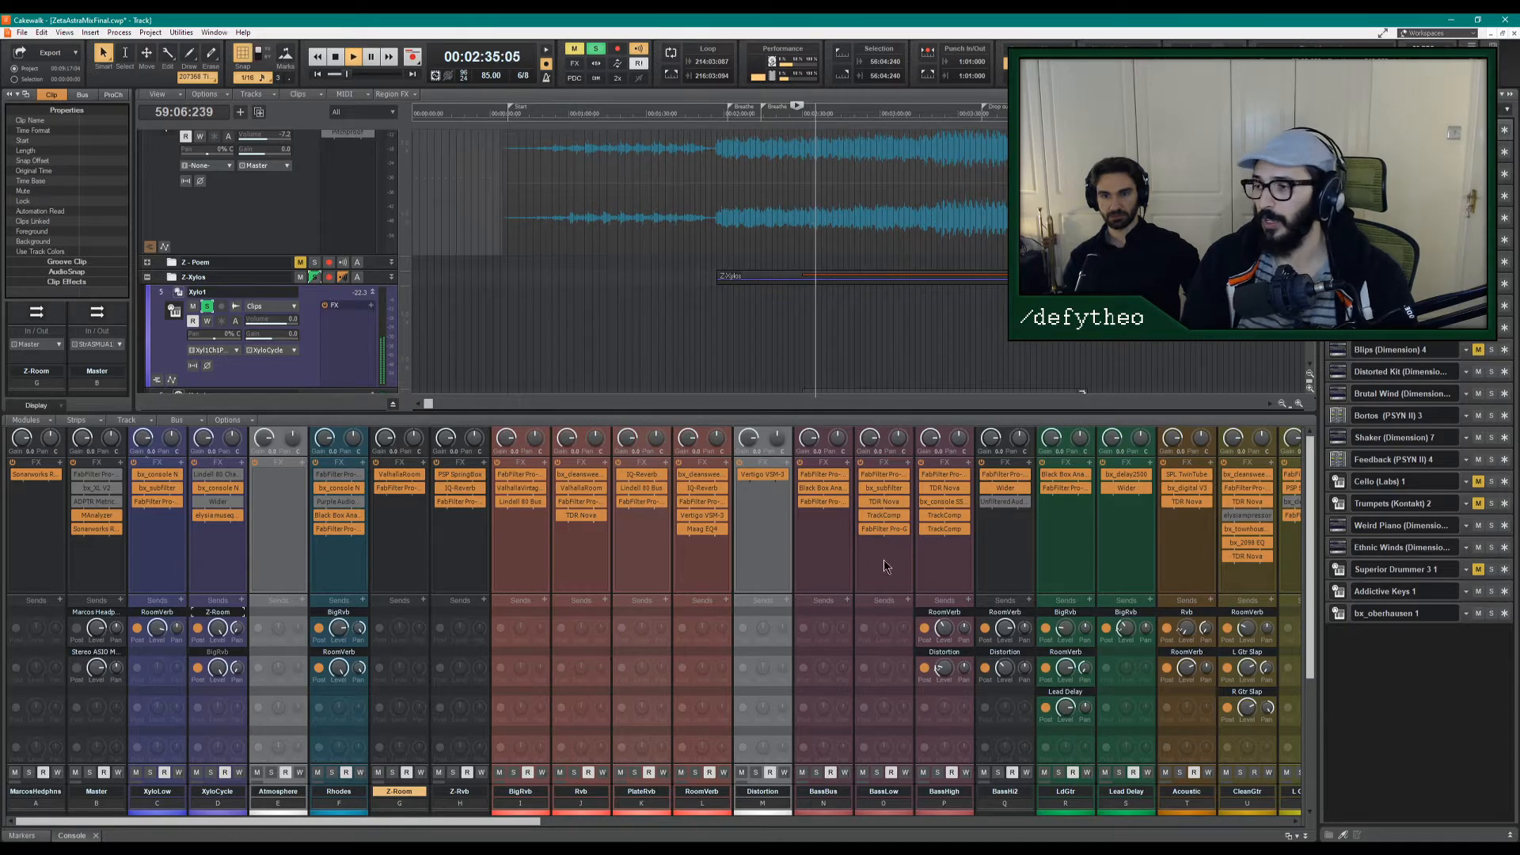
pyautogui.press('space')
# Open the Chromaphone instrument feeding the Xylo1 track and reposition its window between the tracks and the console.
pyautogui.scroll(-3, 294, 254)
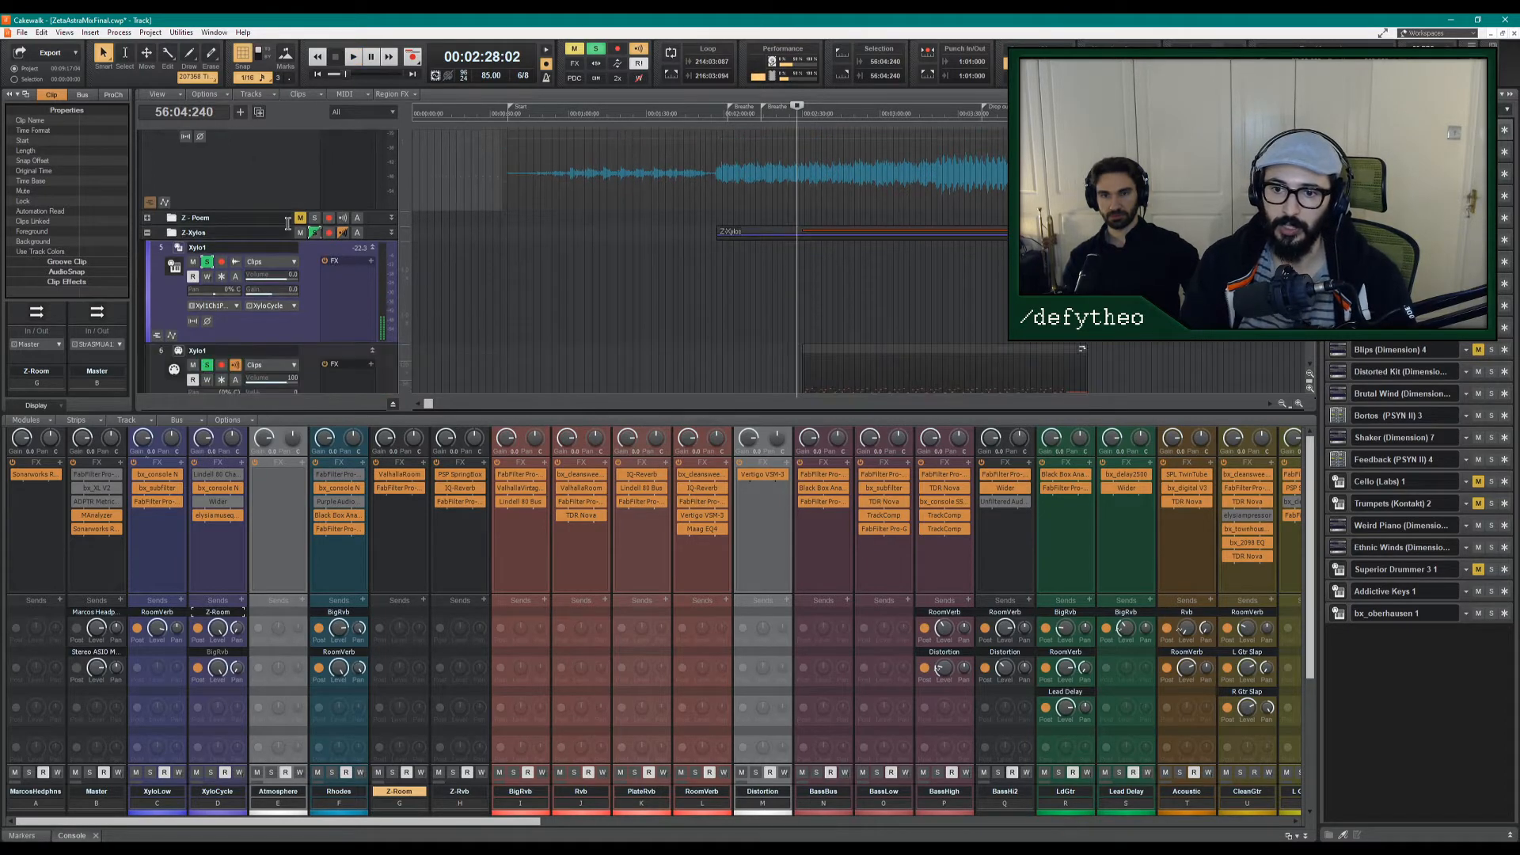
pyautogui.scroll(-1, 308, 289)
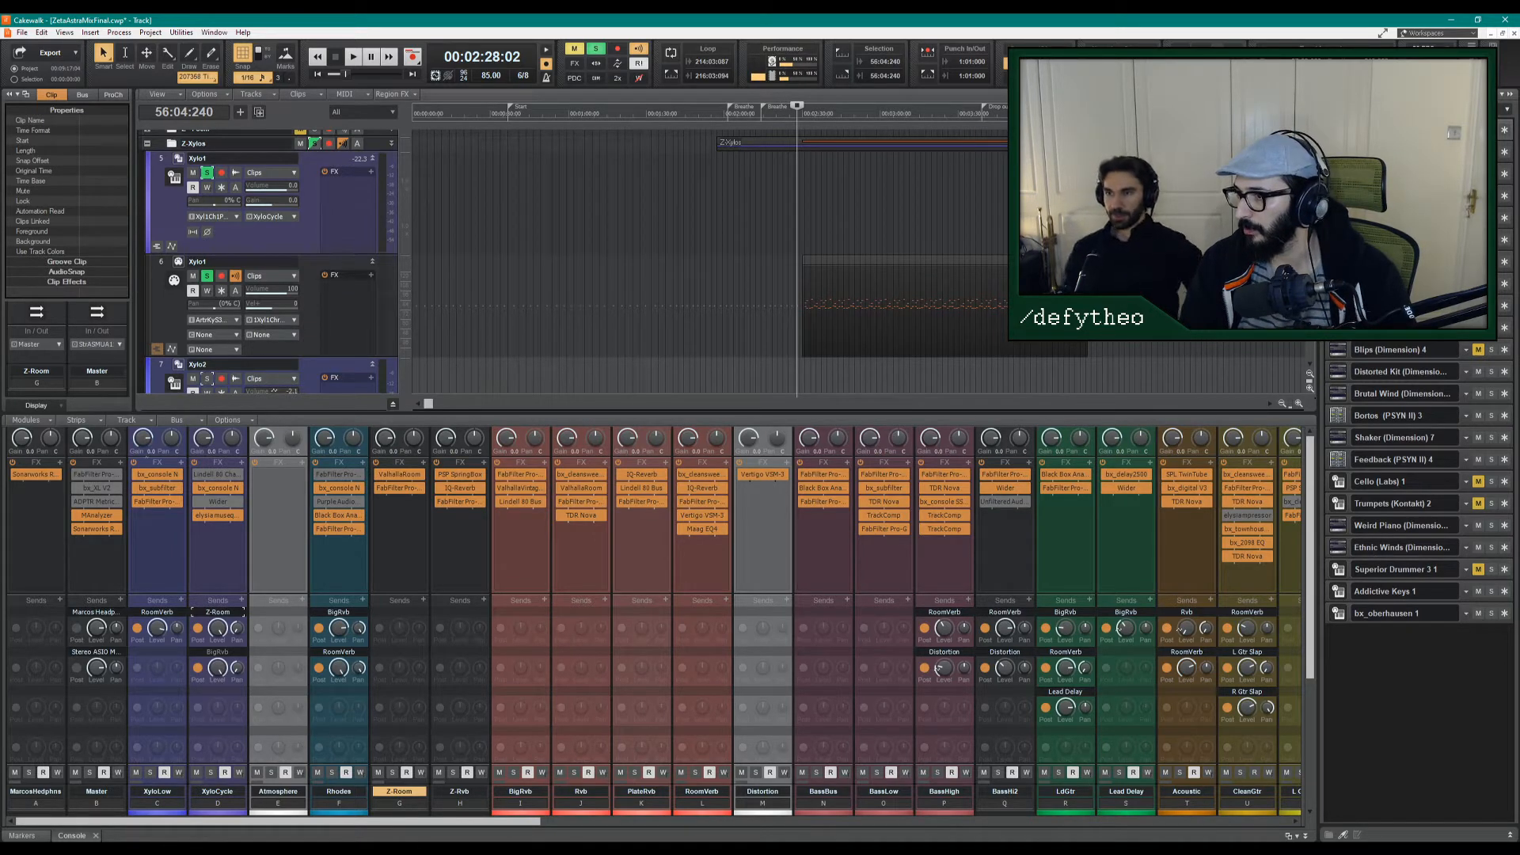
pyautogui.click(1337, 151)
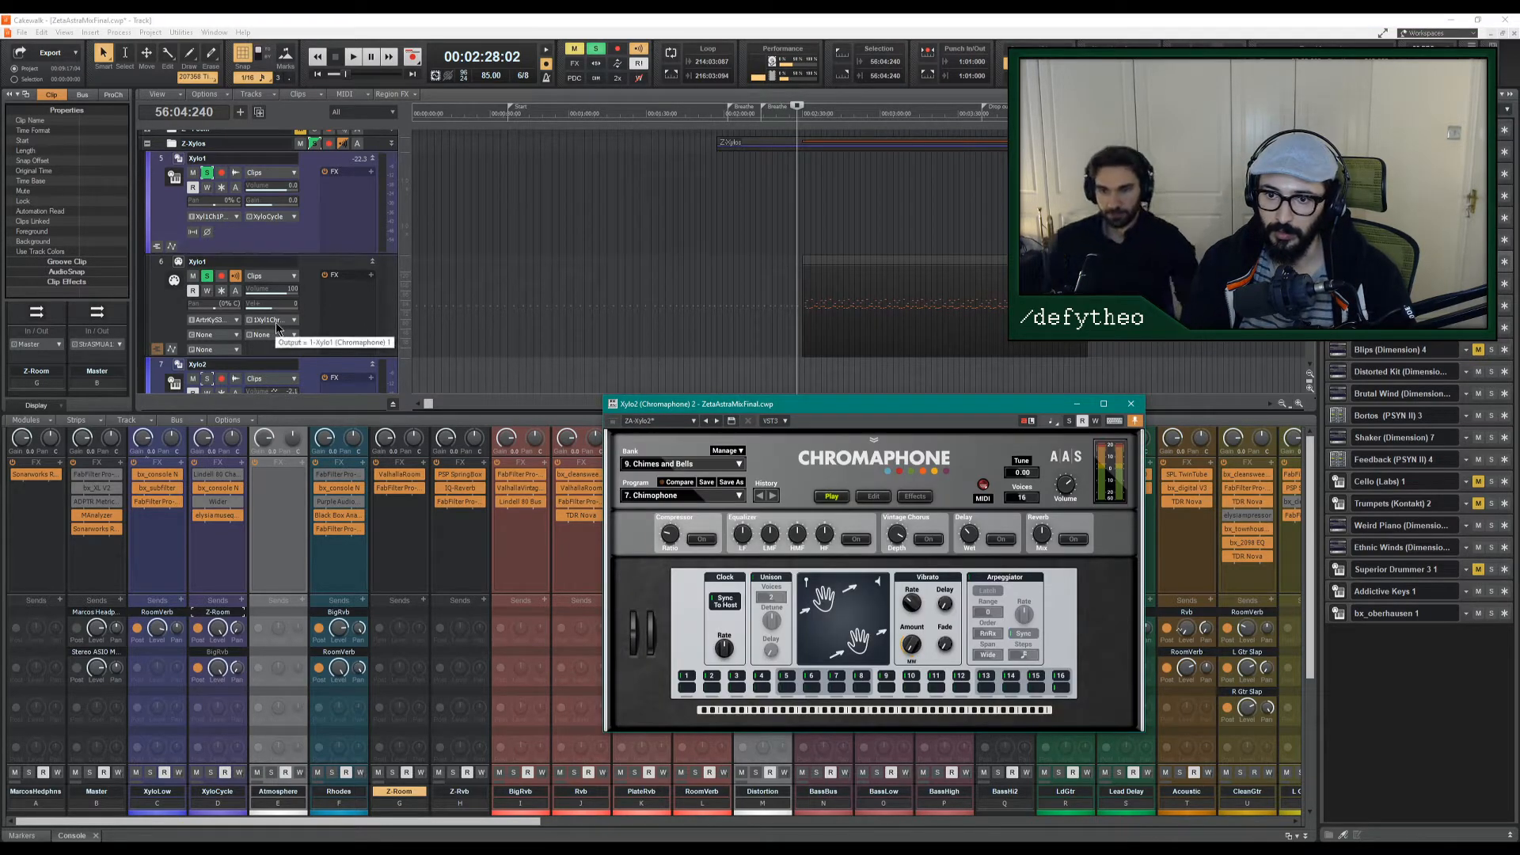
pyautogui.click(1131, 404)
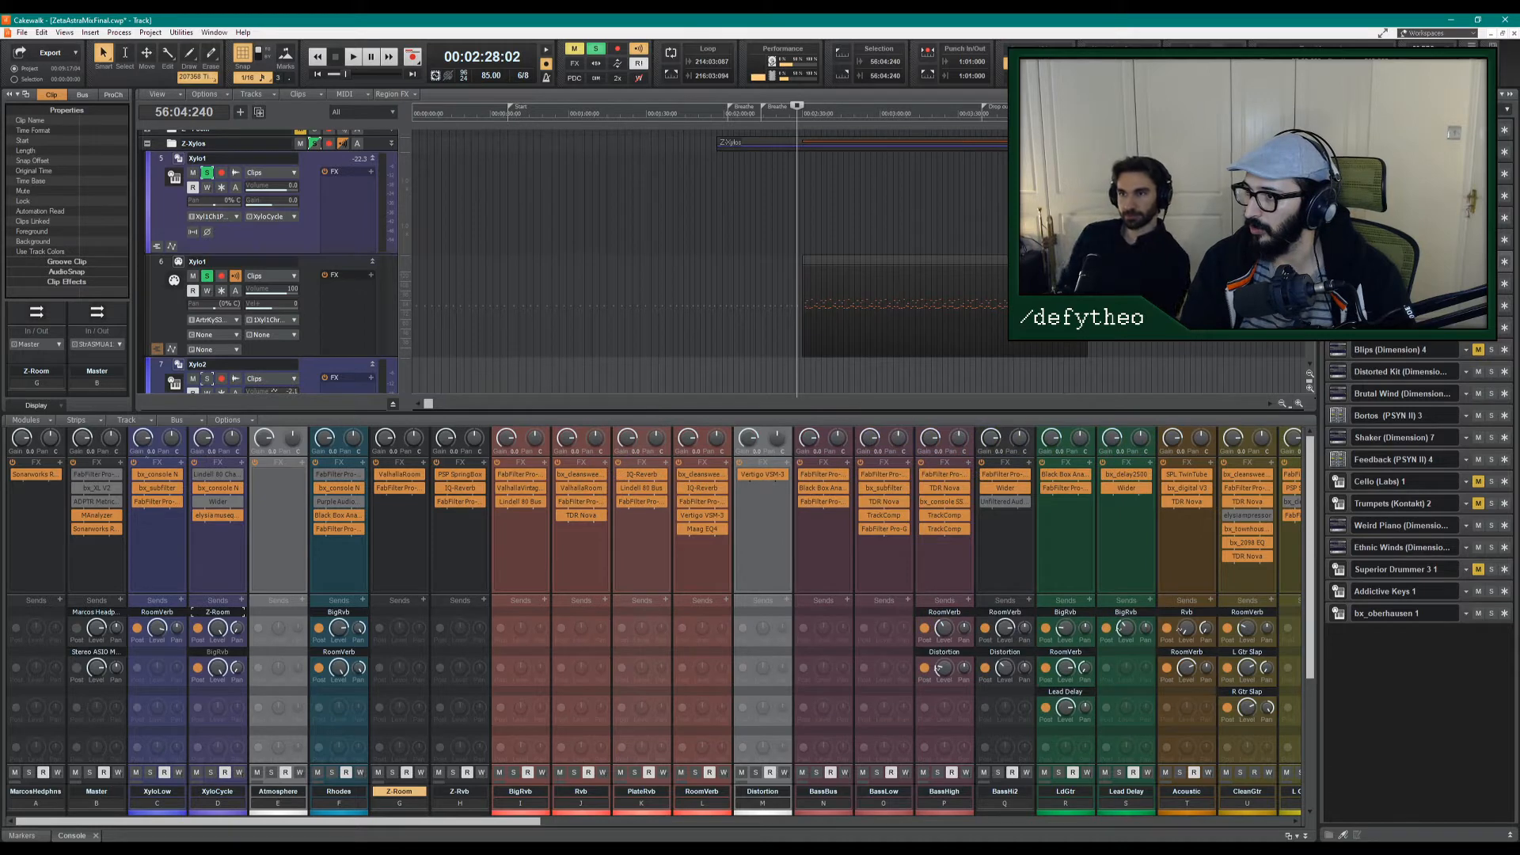
pyautogui.click(1338, 129)
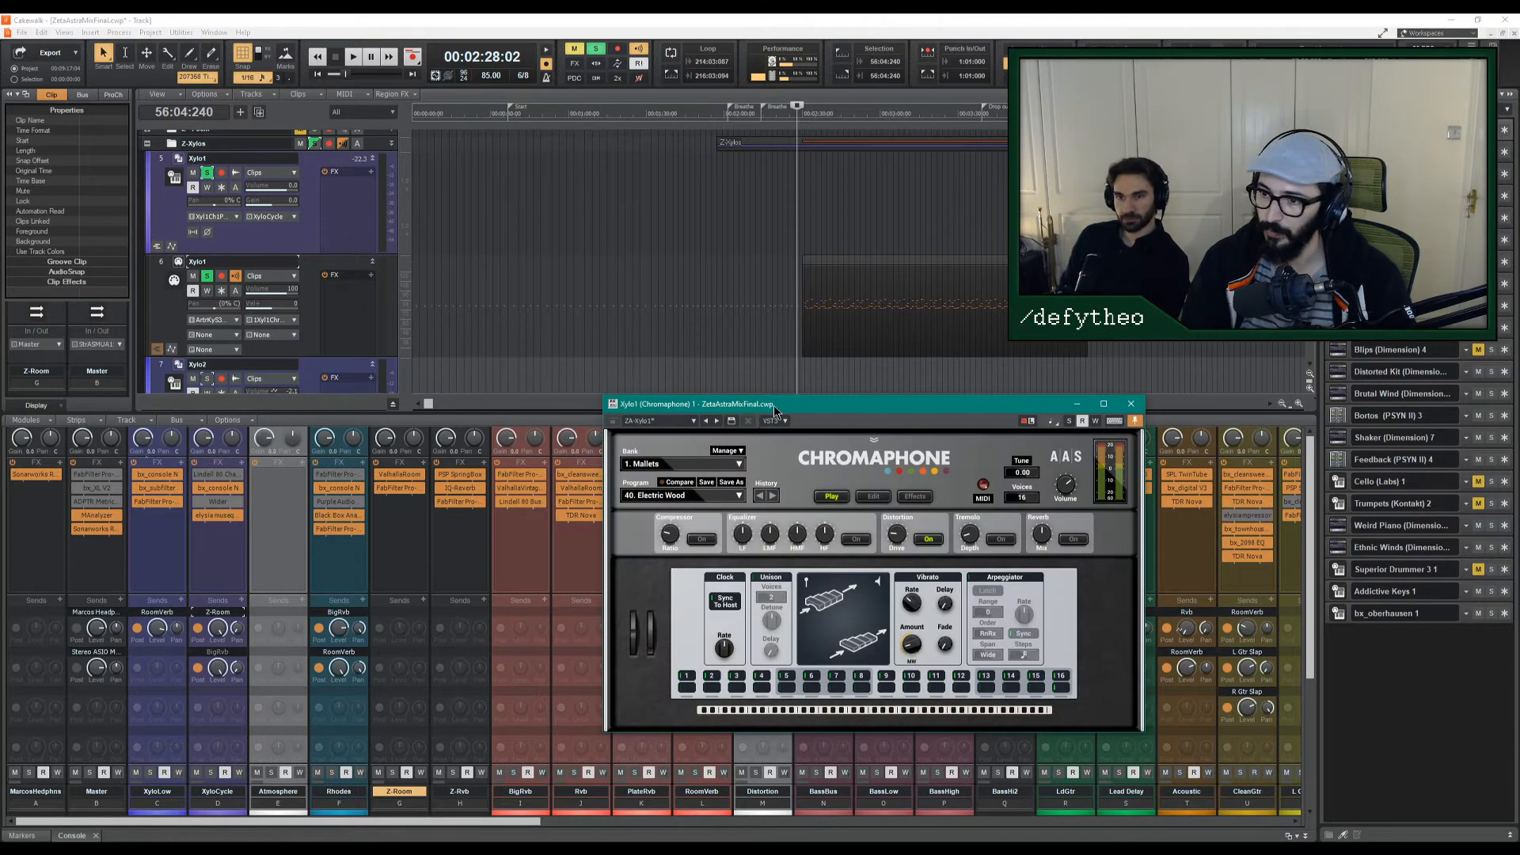
pyautogui.moveTo(772, 407); pyautogui.dragTo(612, 263)
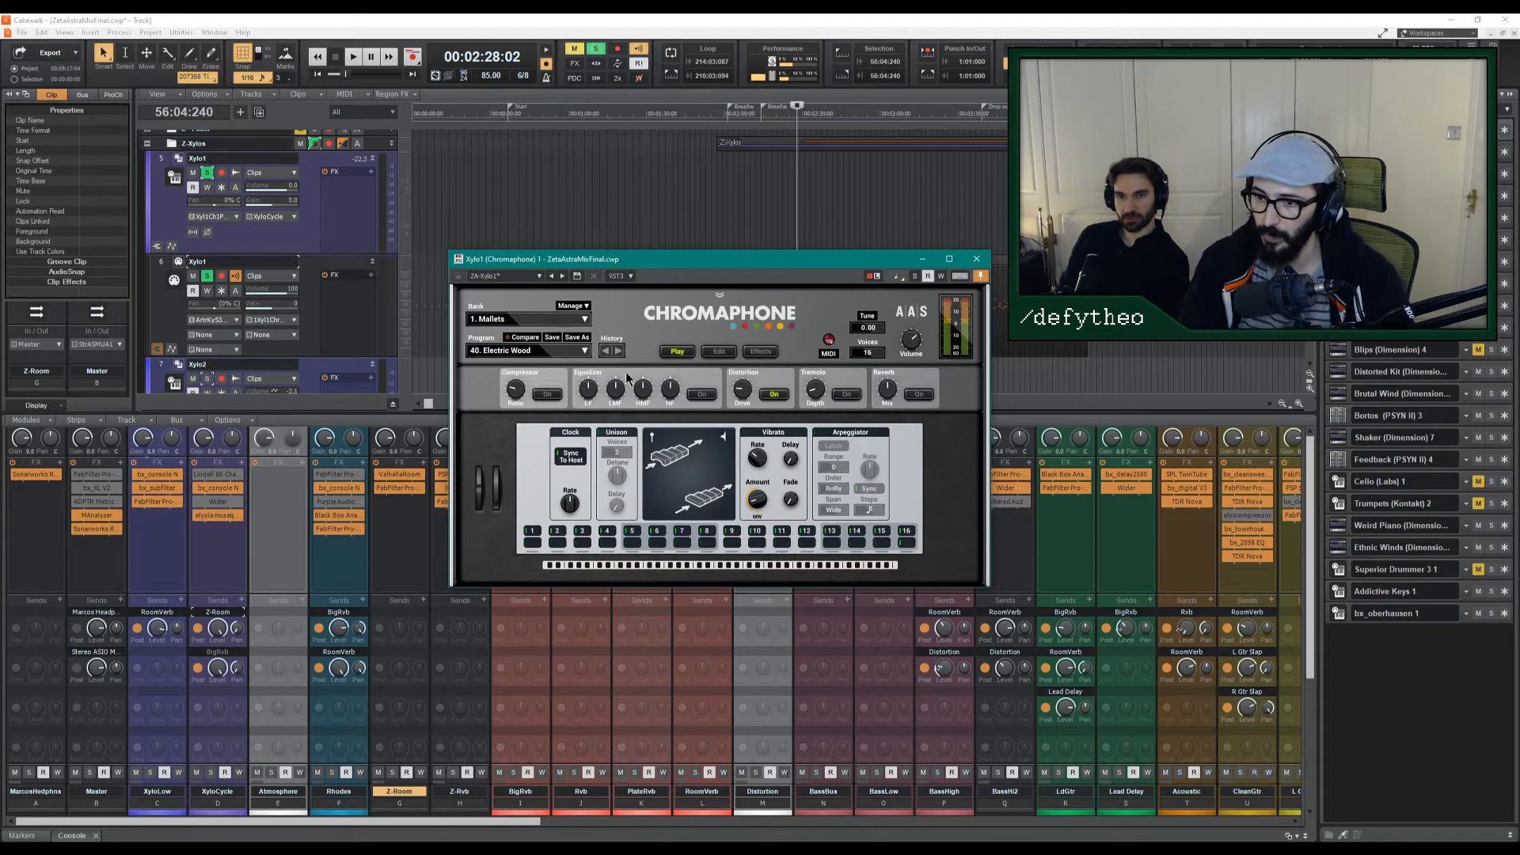
# Audition the xylophone from measure 60, stop playback and save Chromaphone's current settings under the ZA-Xylo1 preset.
pyautogui.click(821, 121)
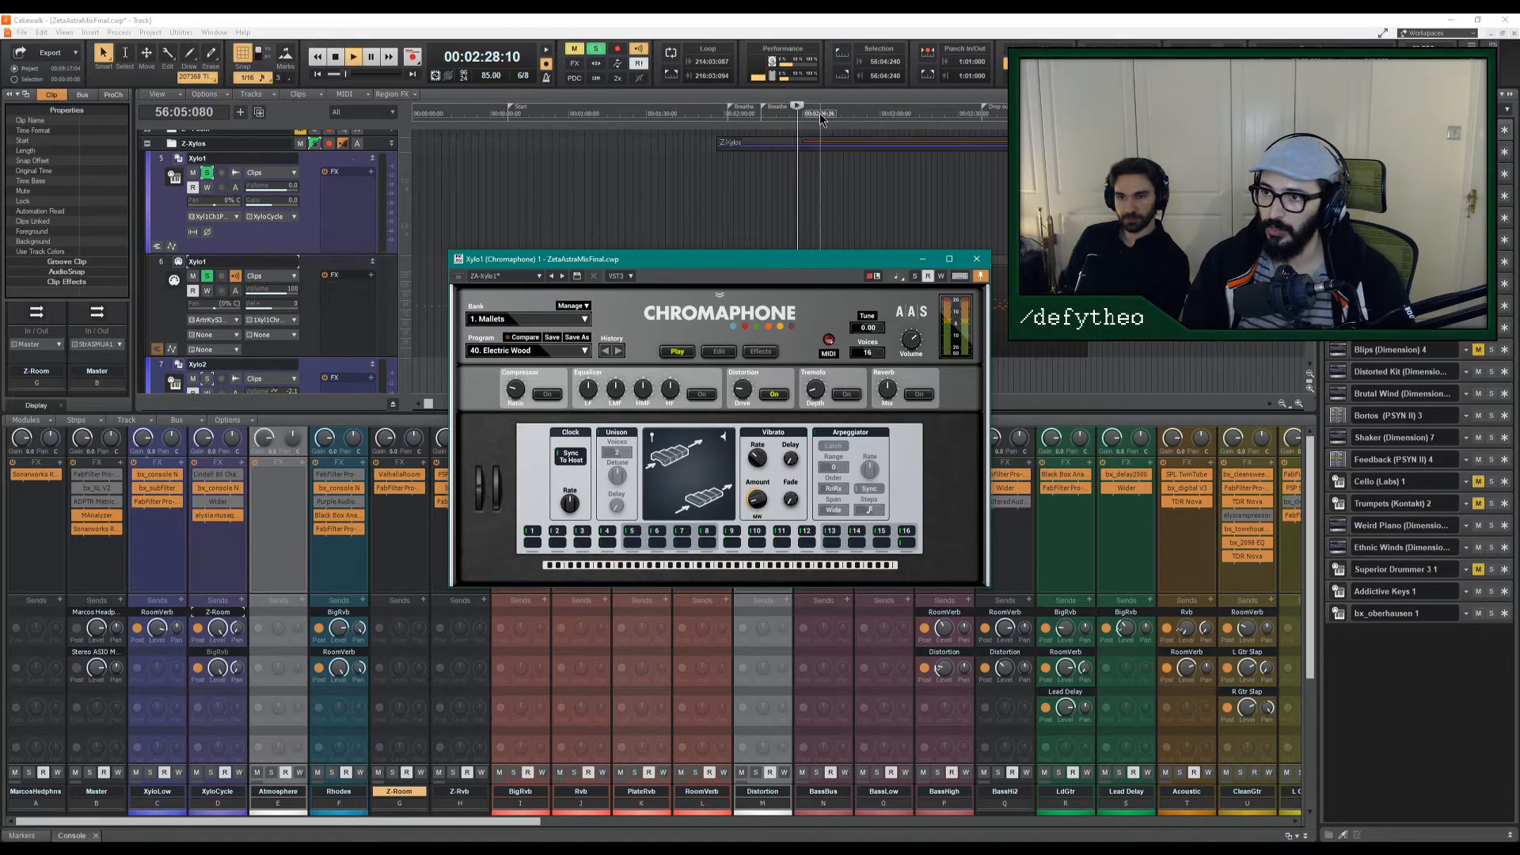
pyautogui.press('space')
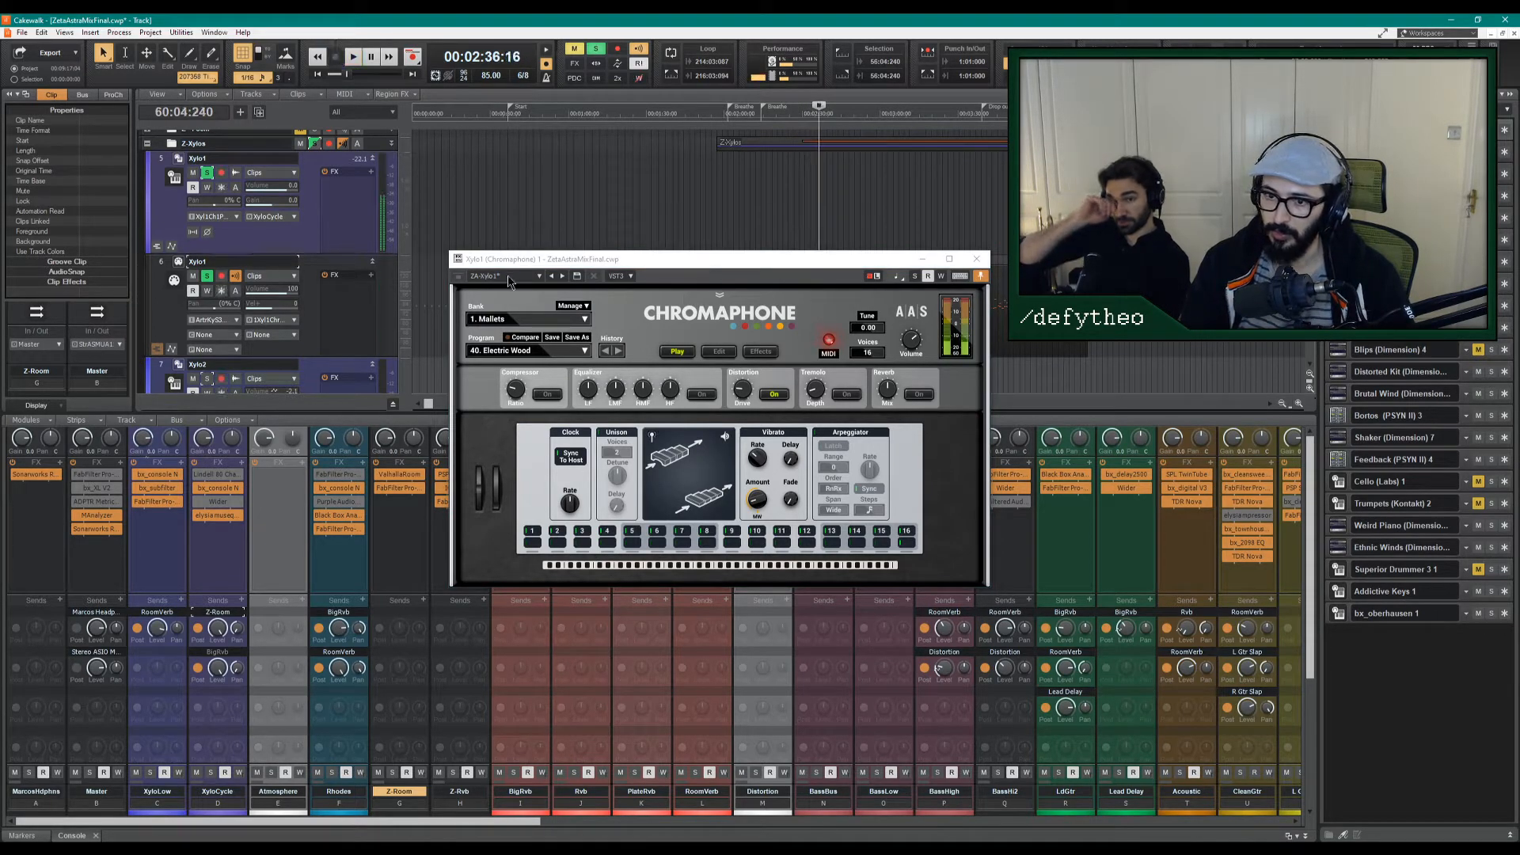
pyautogui.click(508, 278)
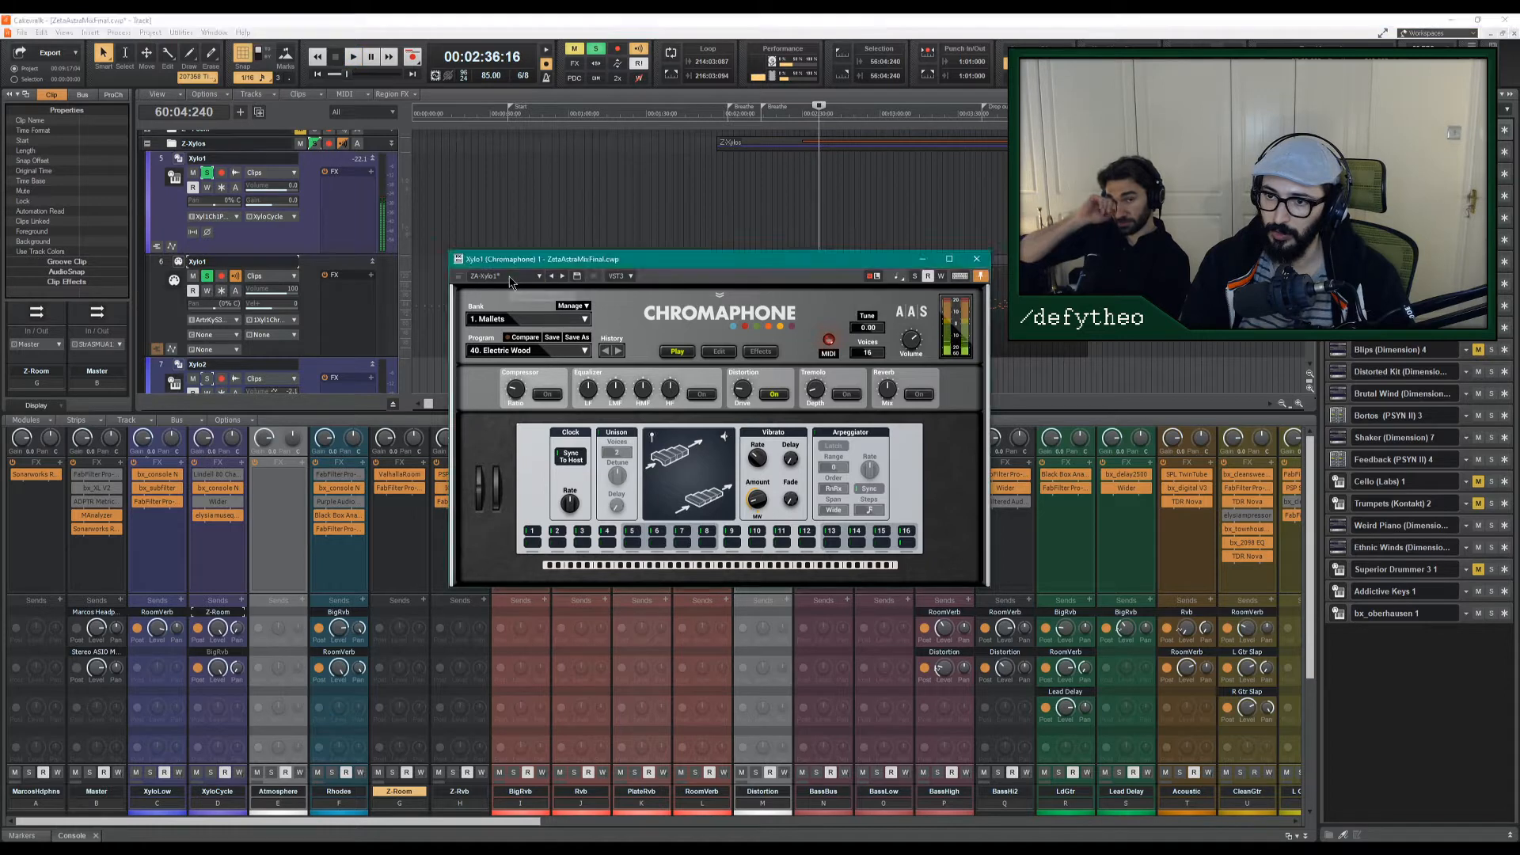
pyautogui.click(576, 277)
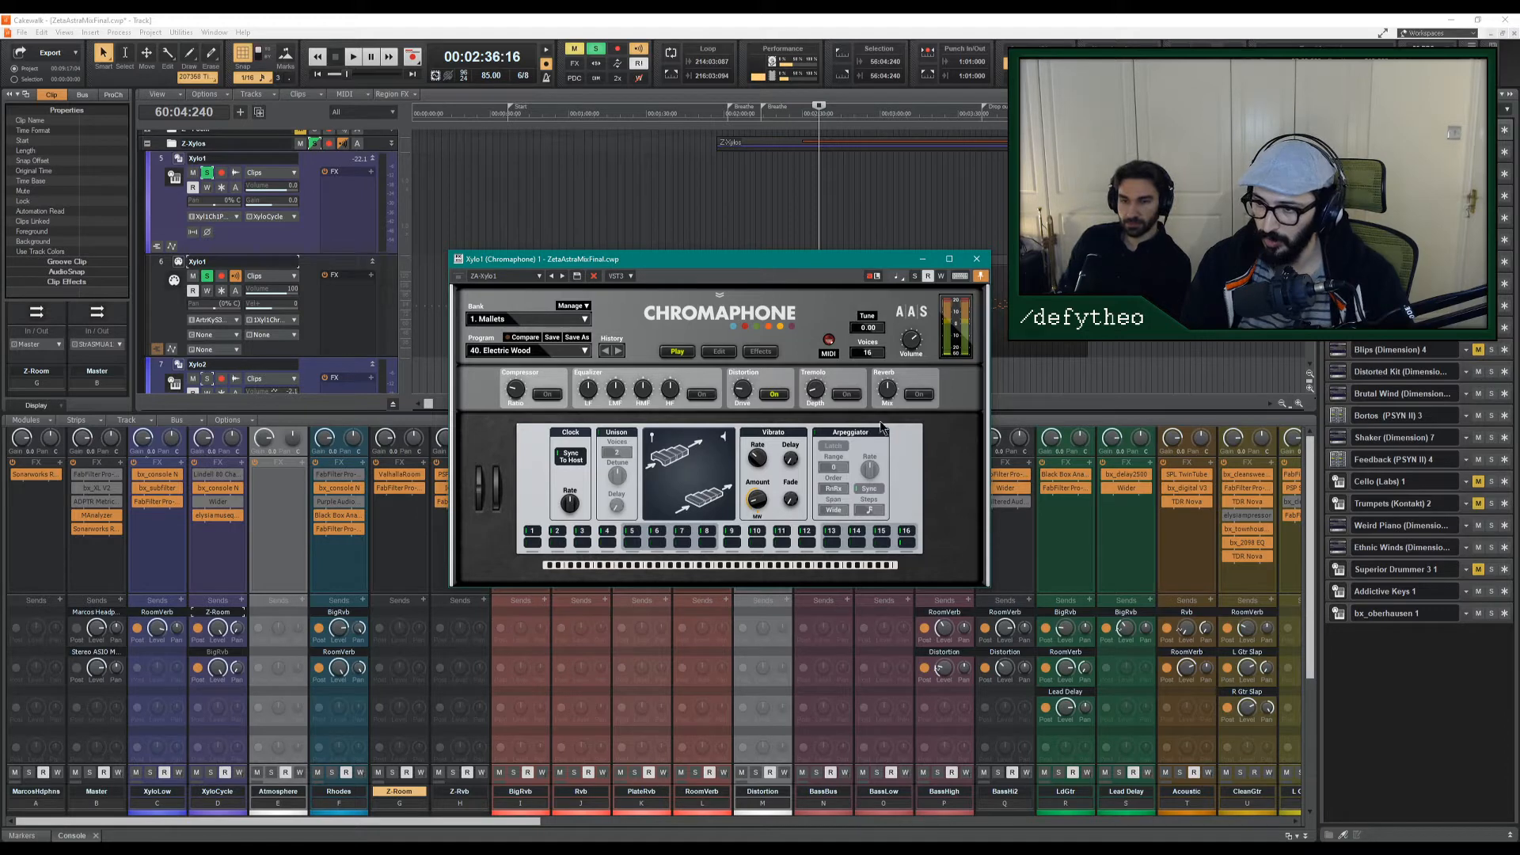
# During playback, lower Chromaphone's distortion drive, adjust Resonator A's hit position and set the output volume.
pyautogui.press('space')
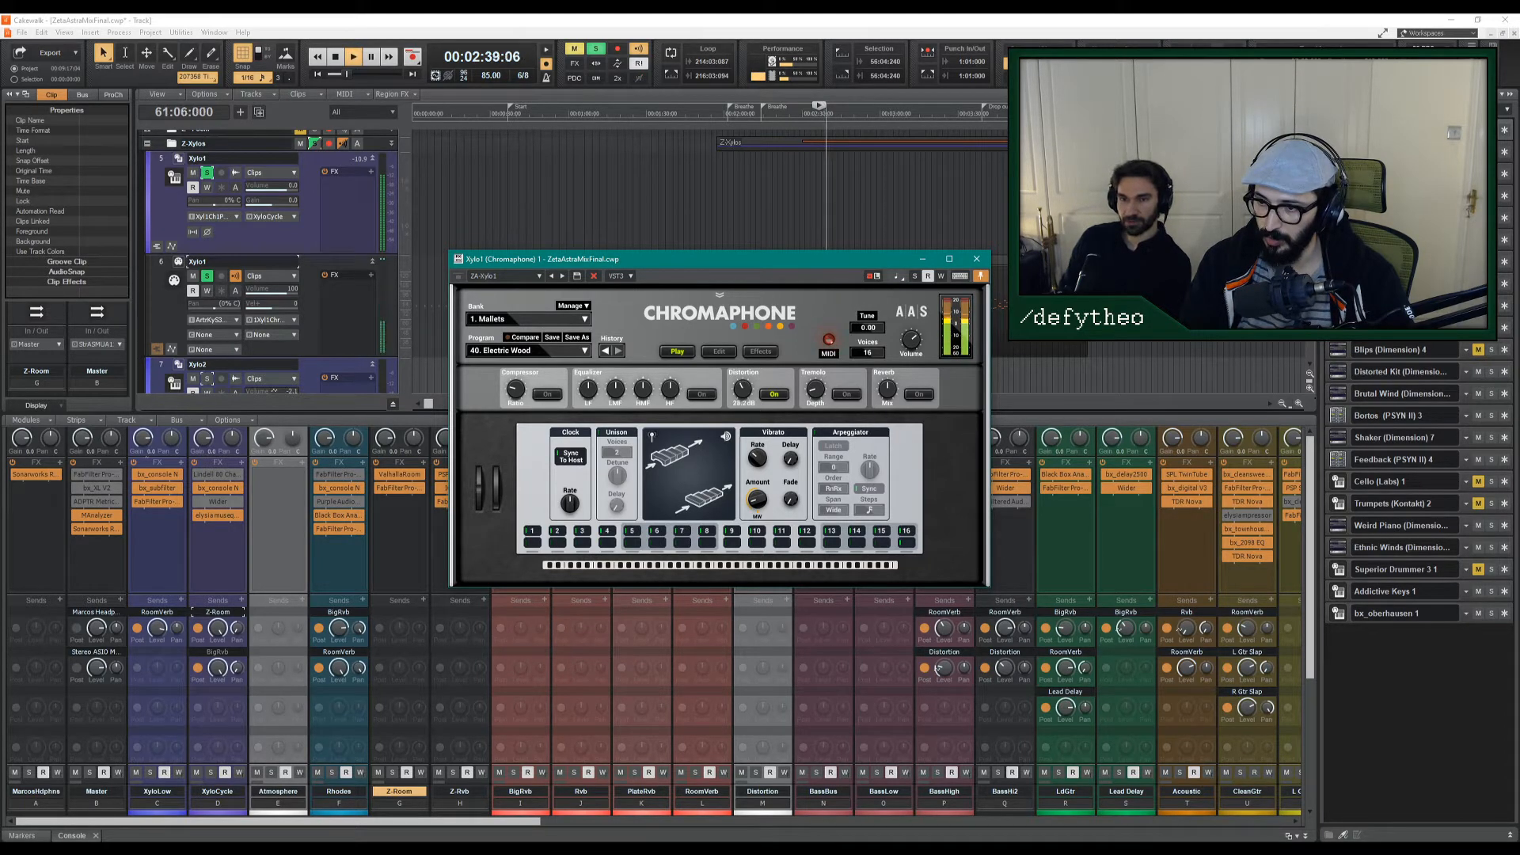
pyautogui.moveTo(742, 394); pyautogui.dragTo(743, 440)
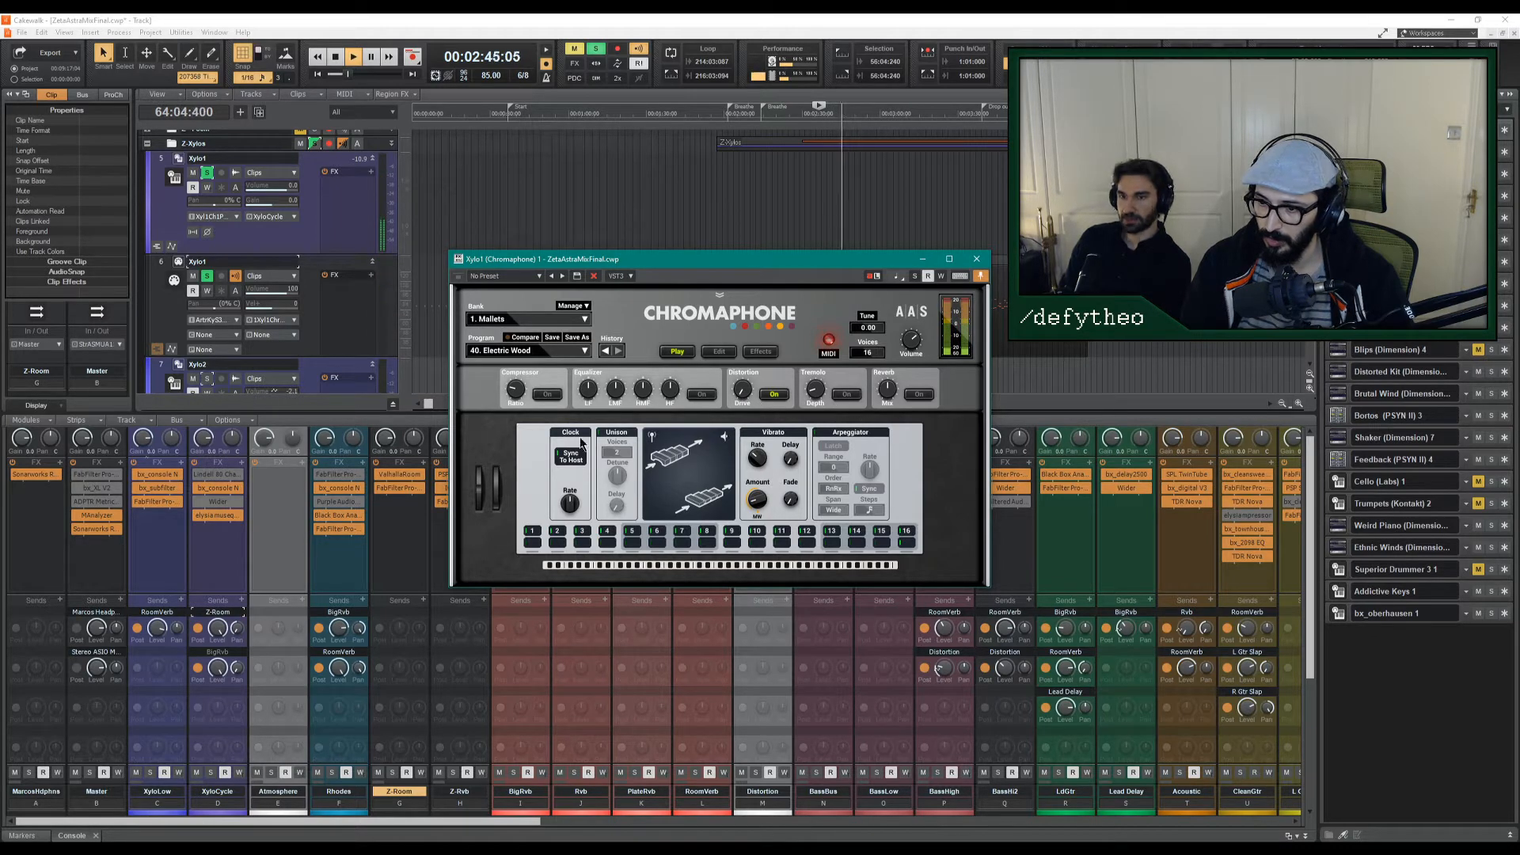
pyautogui.click(719, 351)
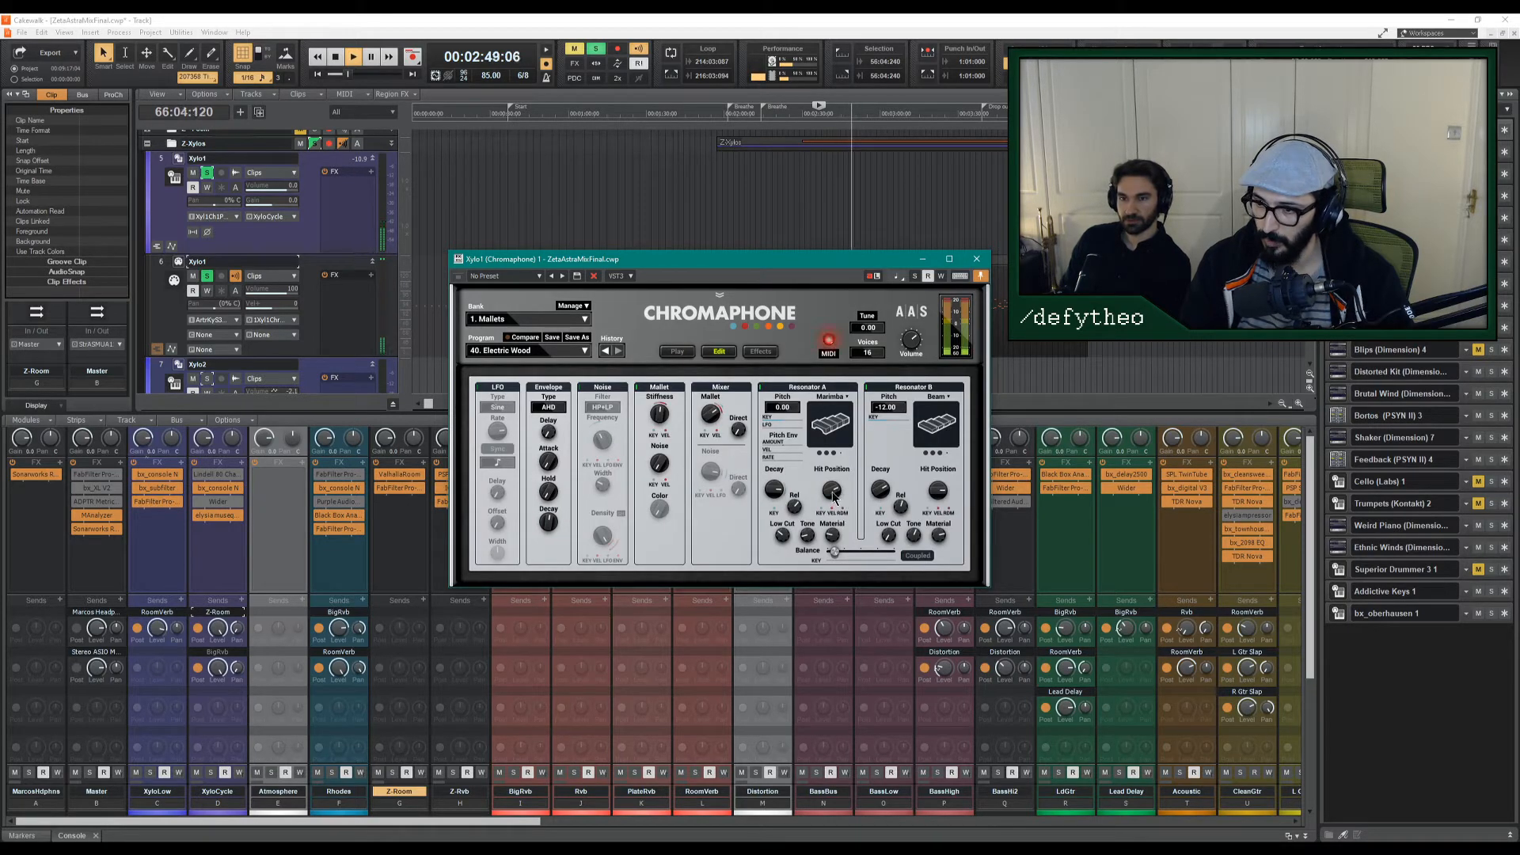
pyautogui.moveTo(832, 491); pyautogui.dragTo(832, 512)
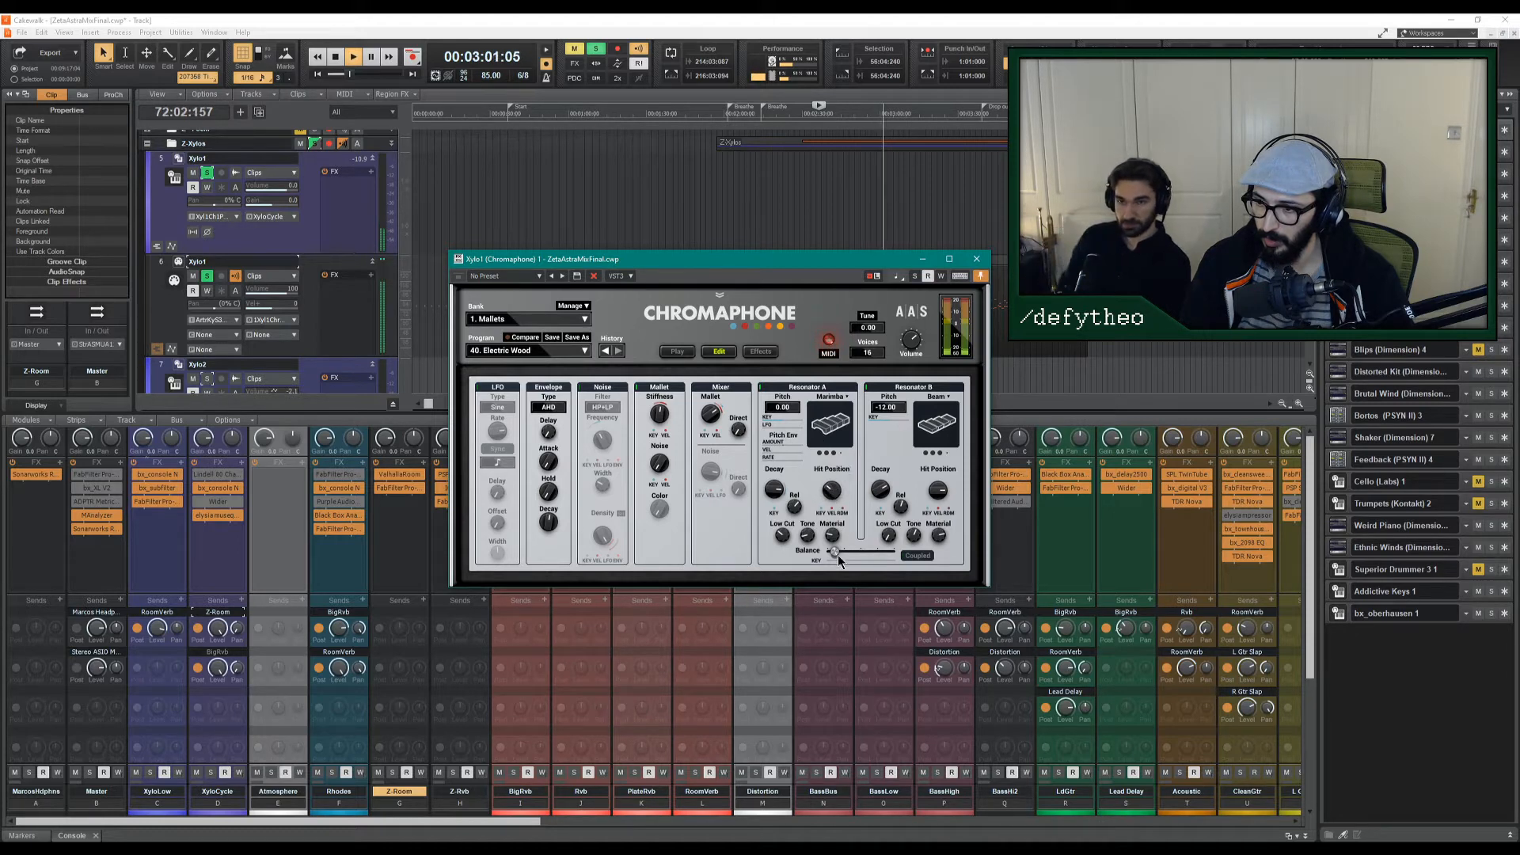
pyautogui.click(677, 351)
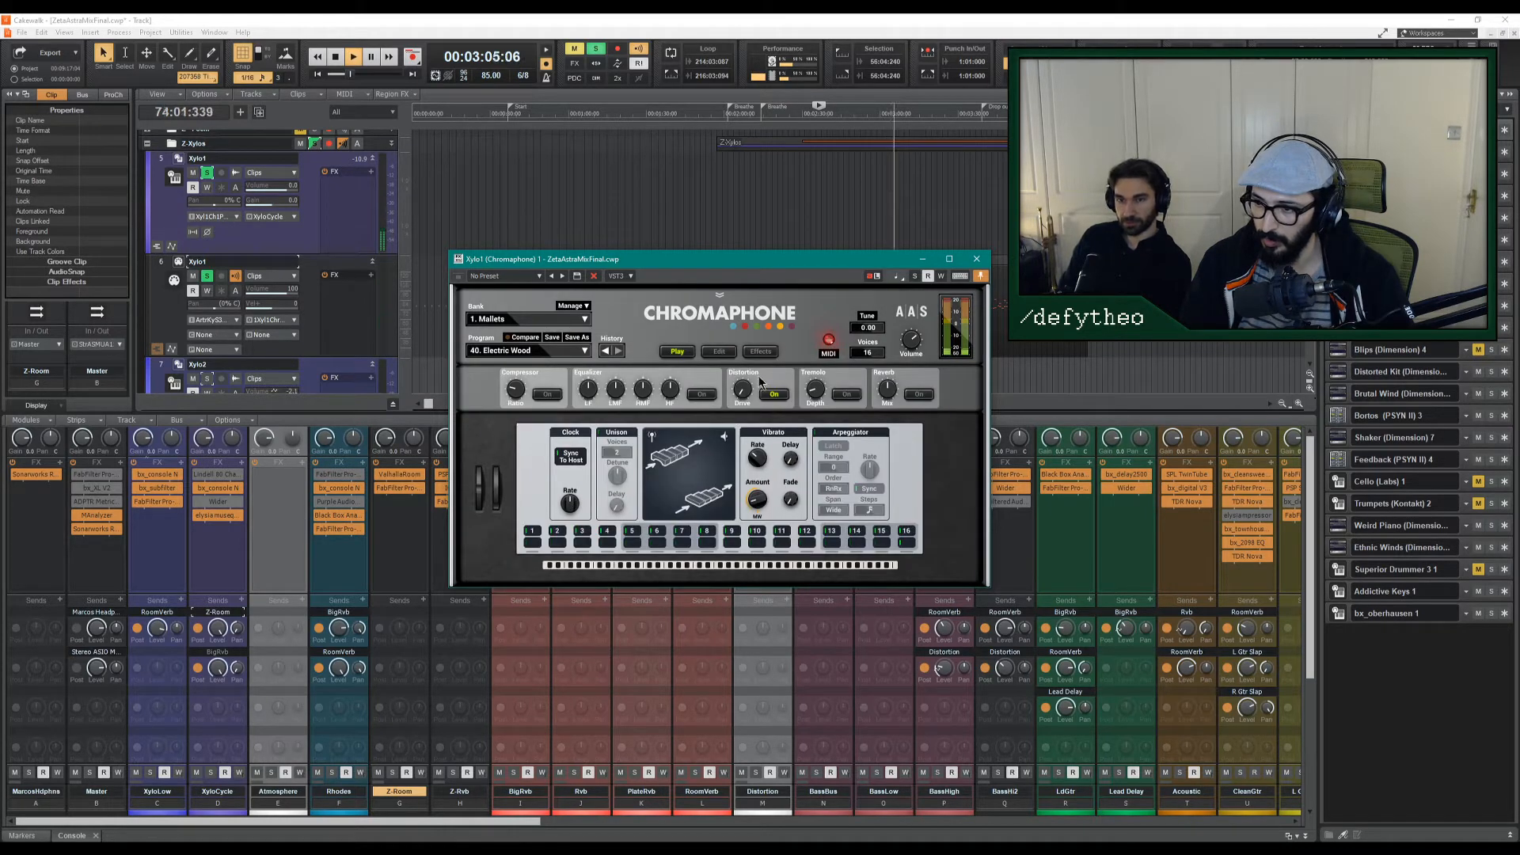
pyautogui.moveTo(920, 342); pyautogui.dragTo(911, 339)
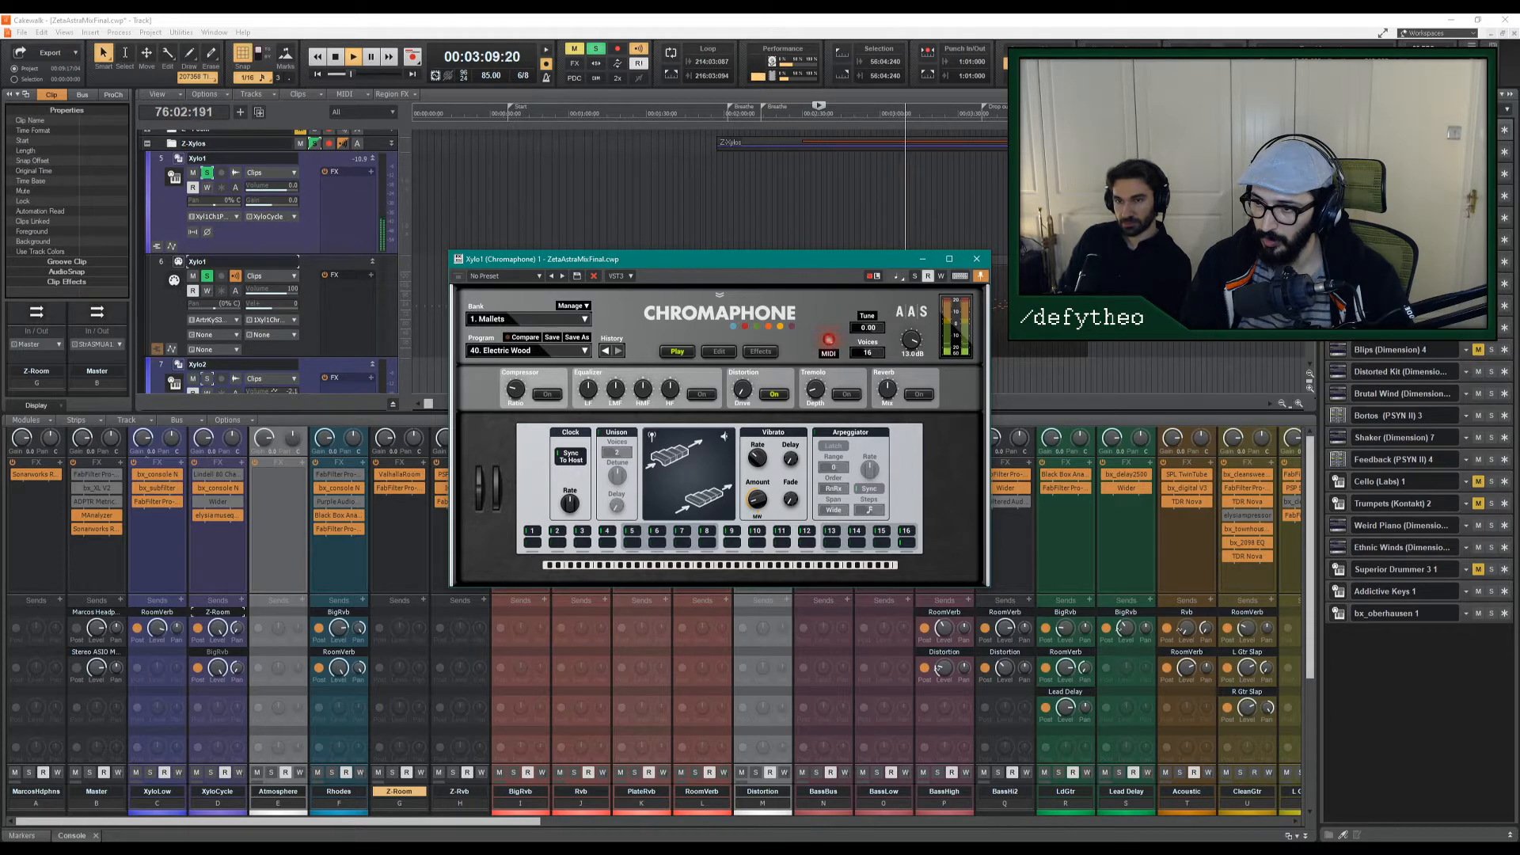
# In Chromaphone's effects, reset the output volume to 0.0 dB, compare the distortion and leave it on while adjusting its drive.
pyautogui.click(760, 352)
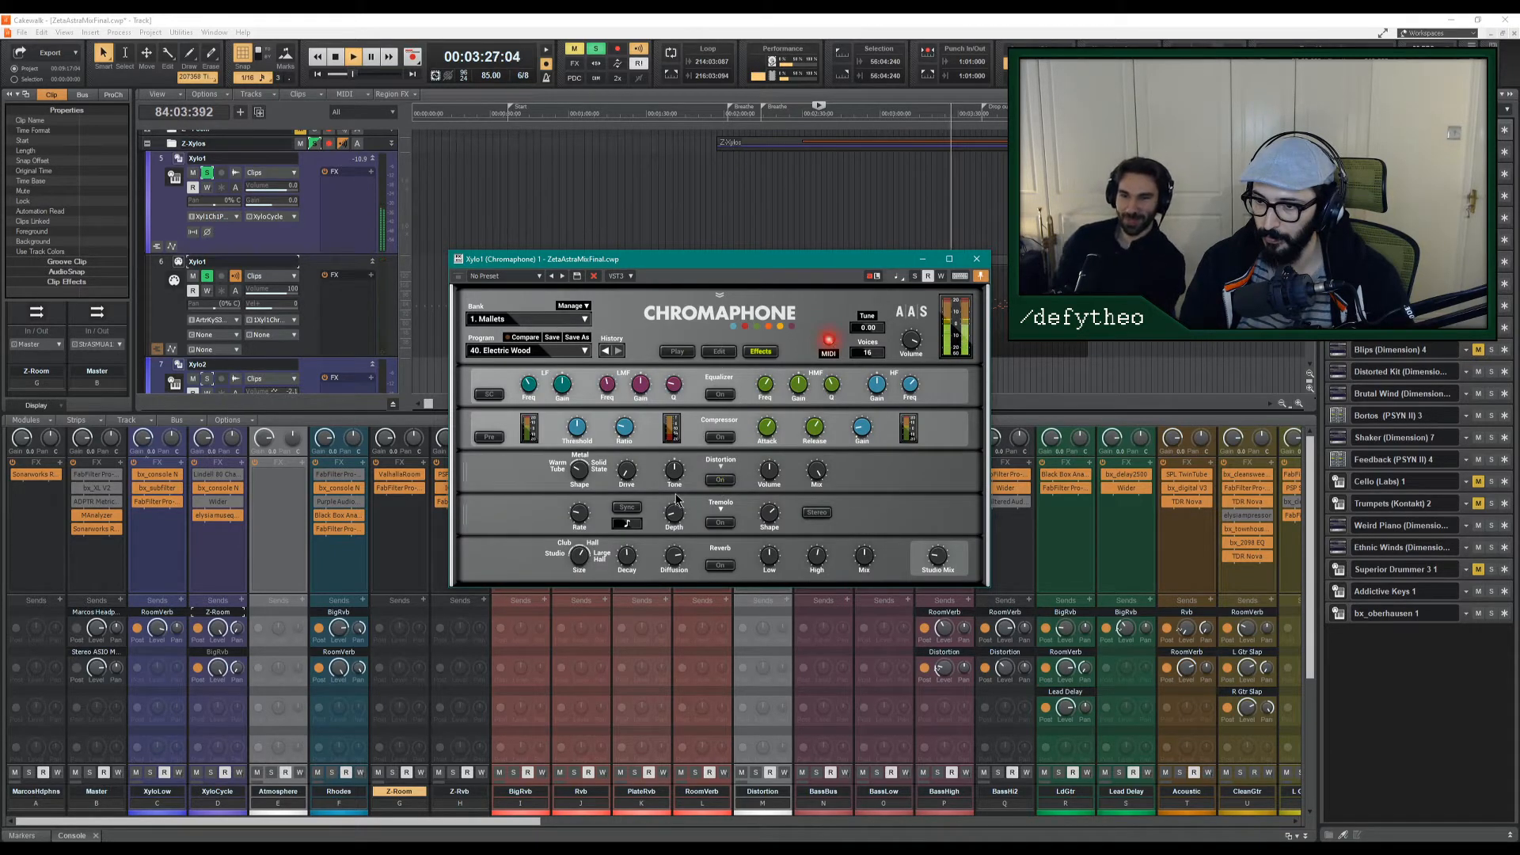
pyautogui.moveTo(915, 343); pyautogui.dragTo(922, 388)
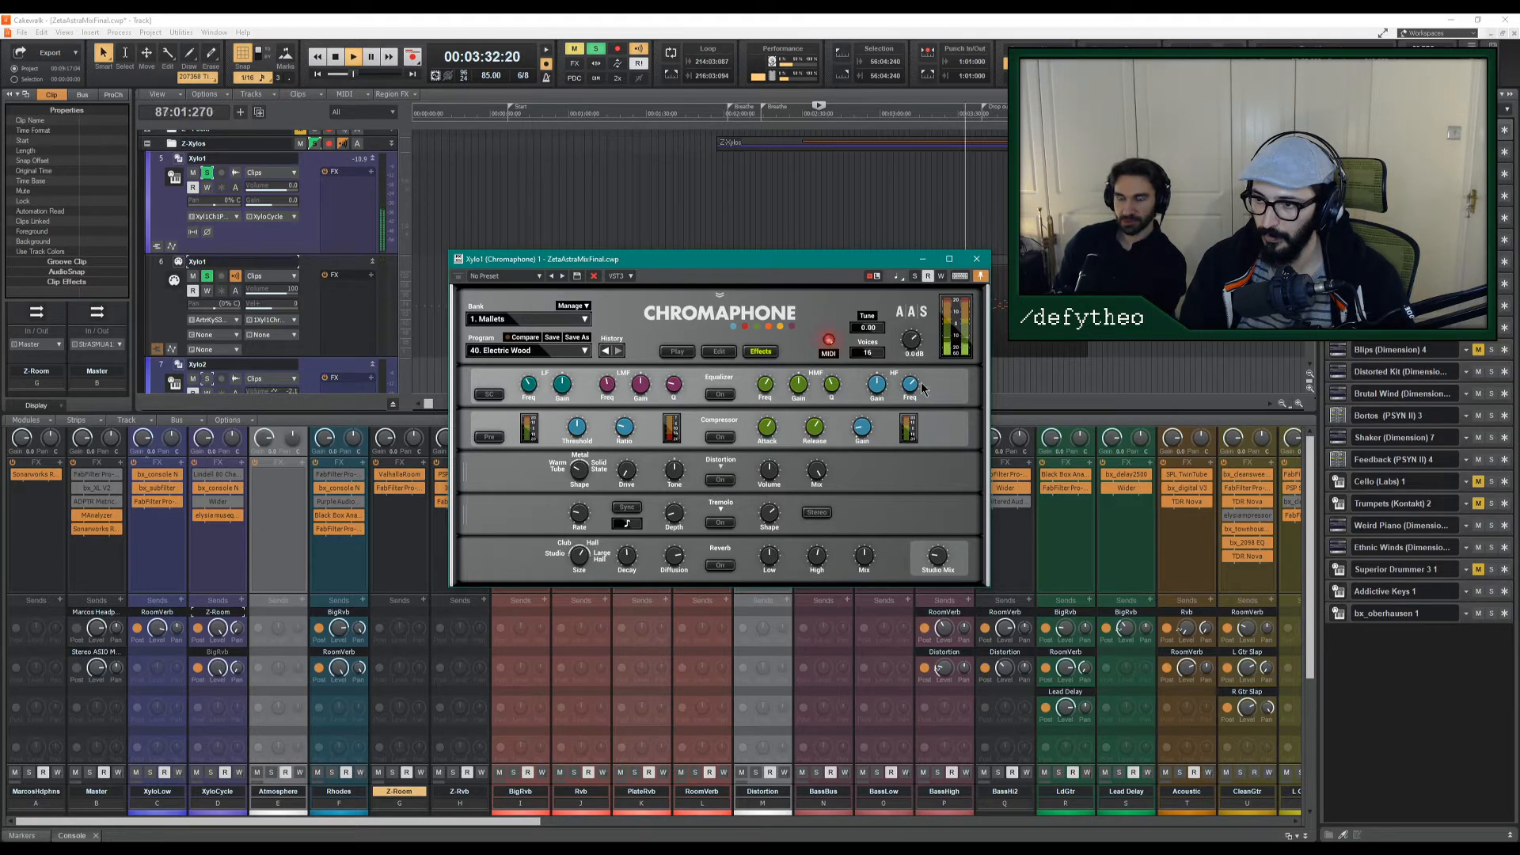
pyautogui.click(719, 481)
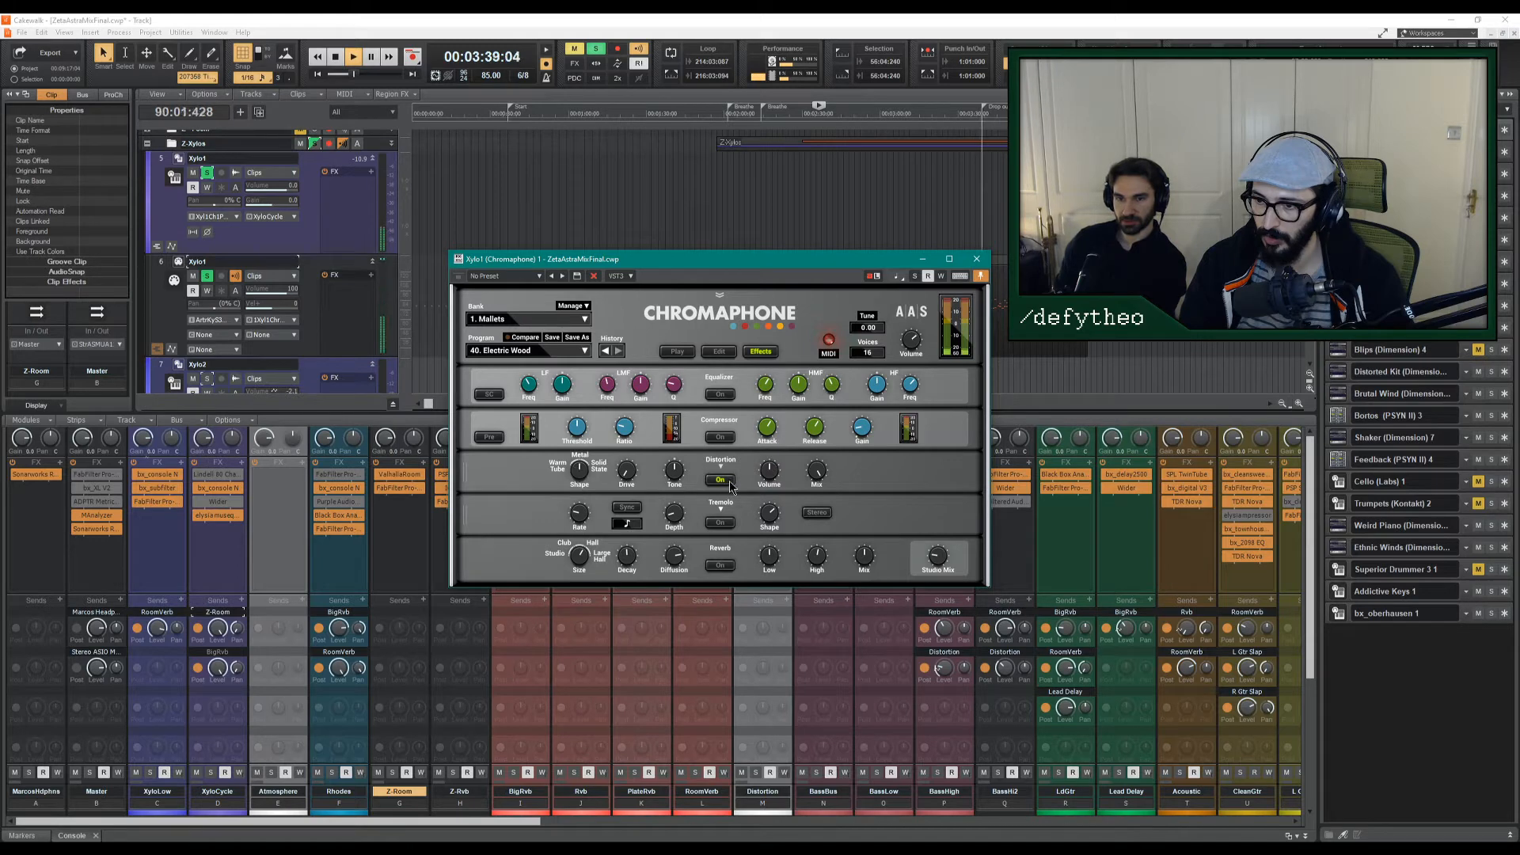
pyautogui.moveTo(627, 472); pyautogui.dragTo(627, 465)
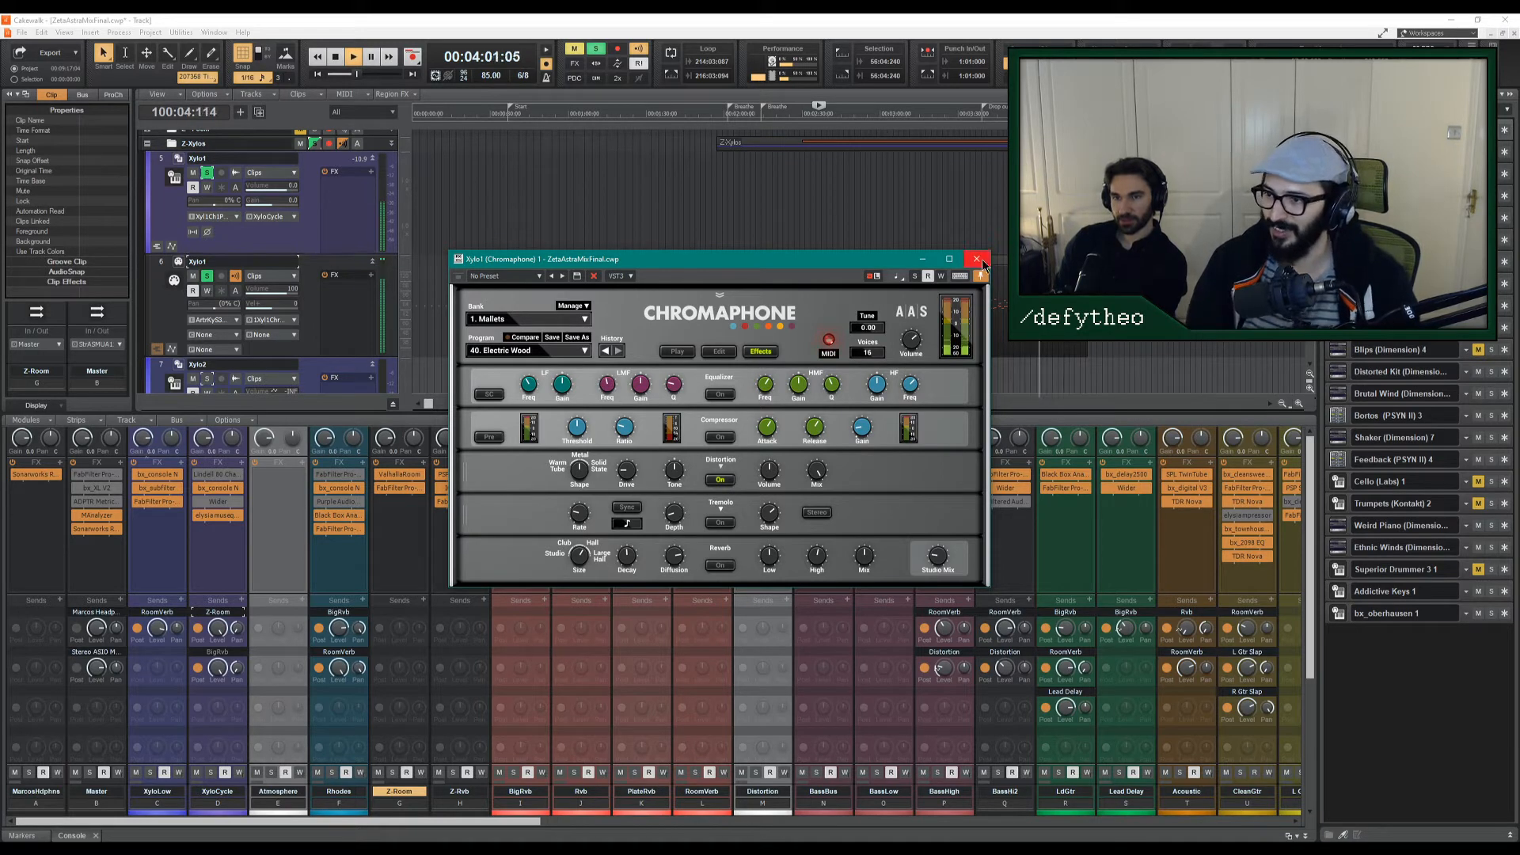
# Restart playback from a later point, lower Resonator A's tone, fine-tune its material and close Chromaphone.
pyautogui.click(724, 353)
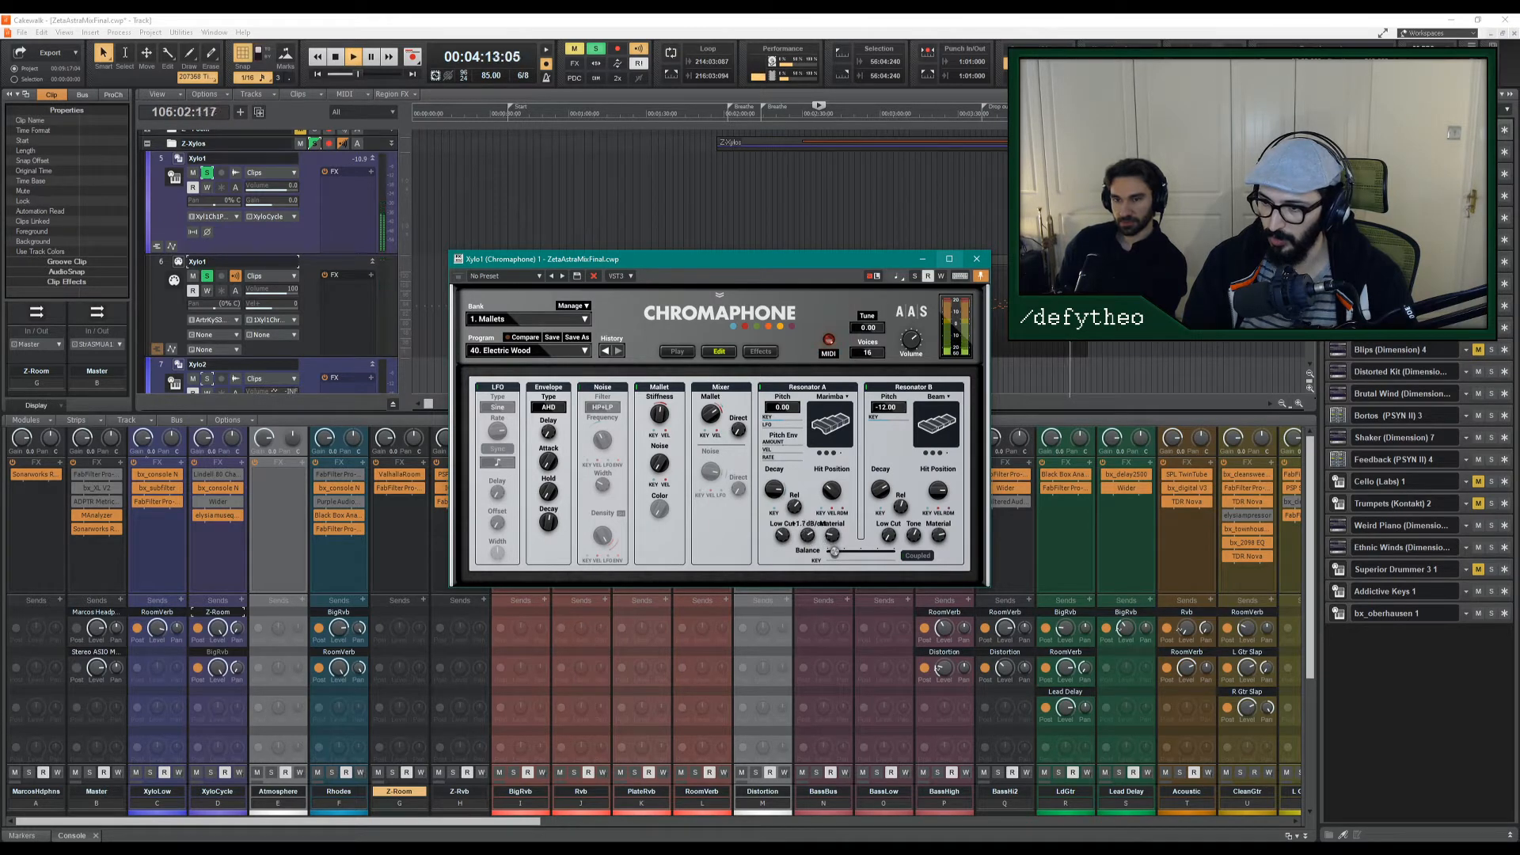
pyautogui.press('space')
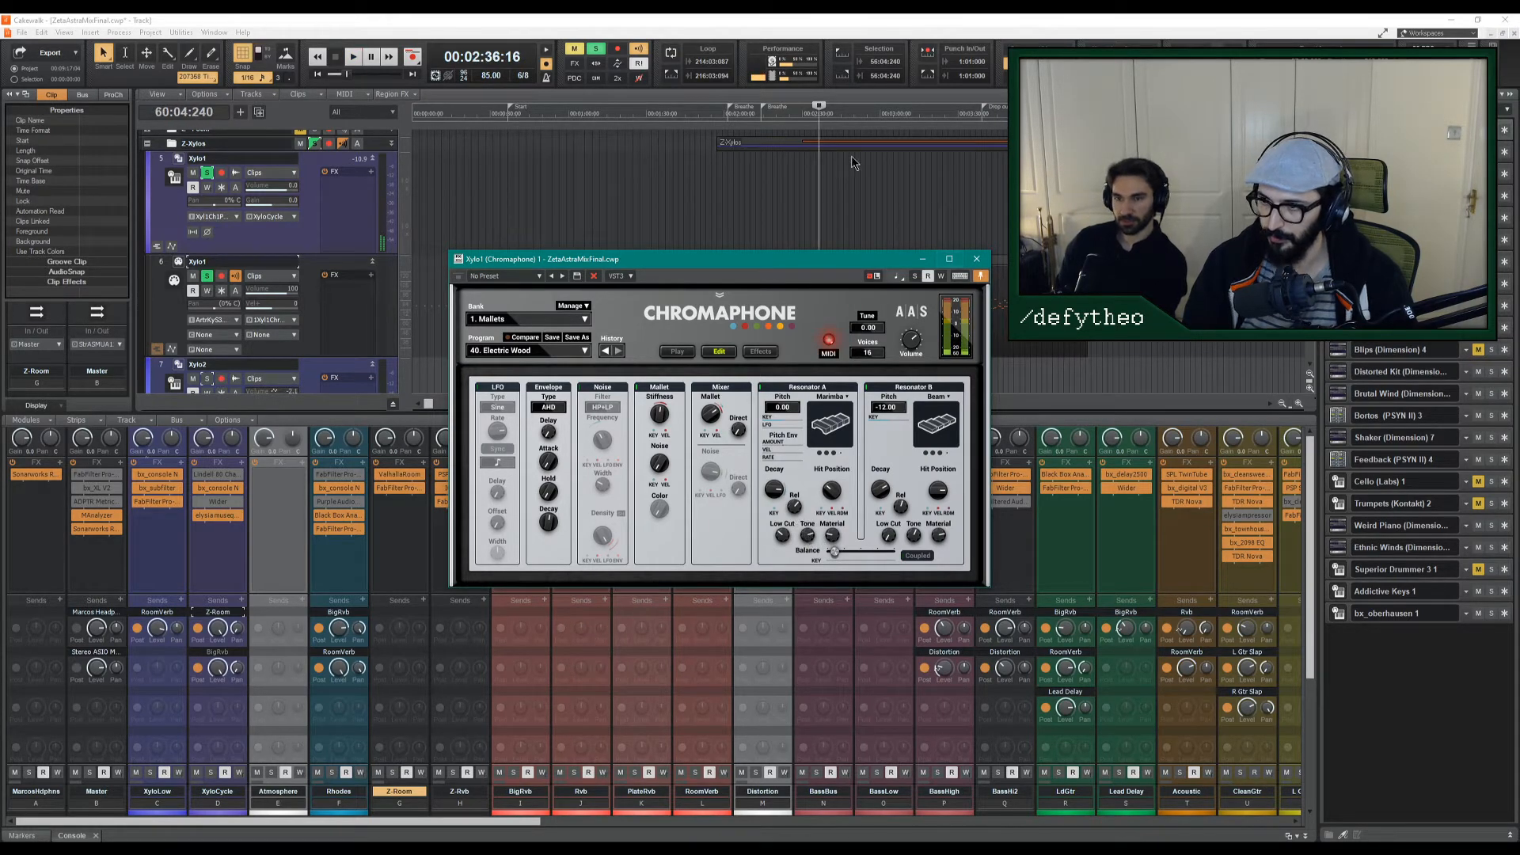
pyautogui.press('space')
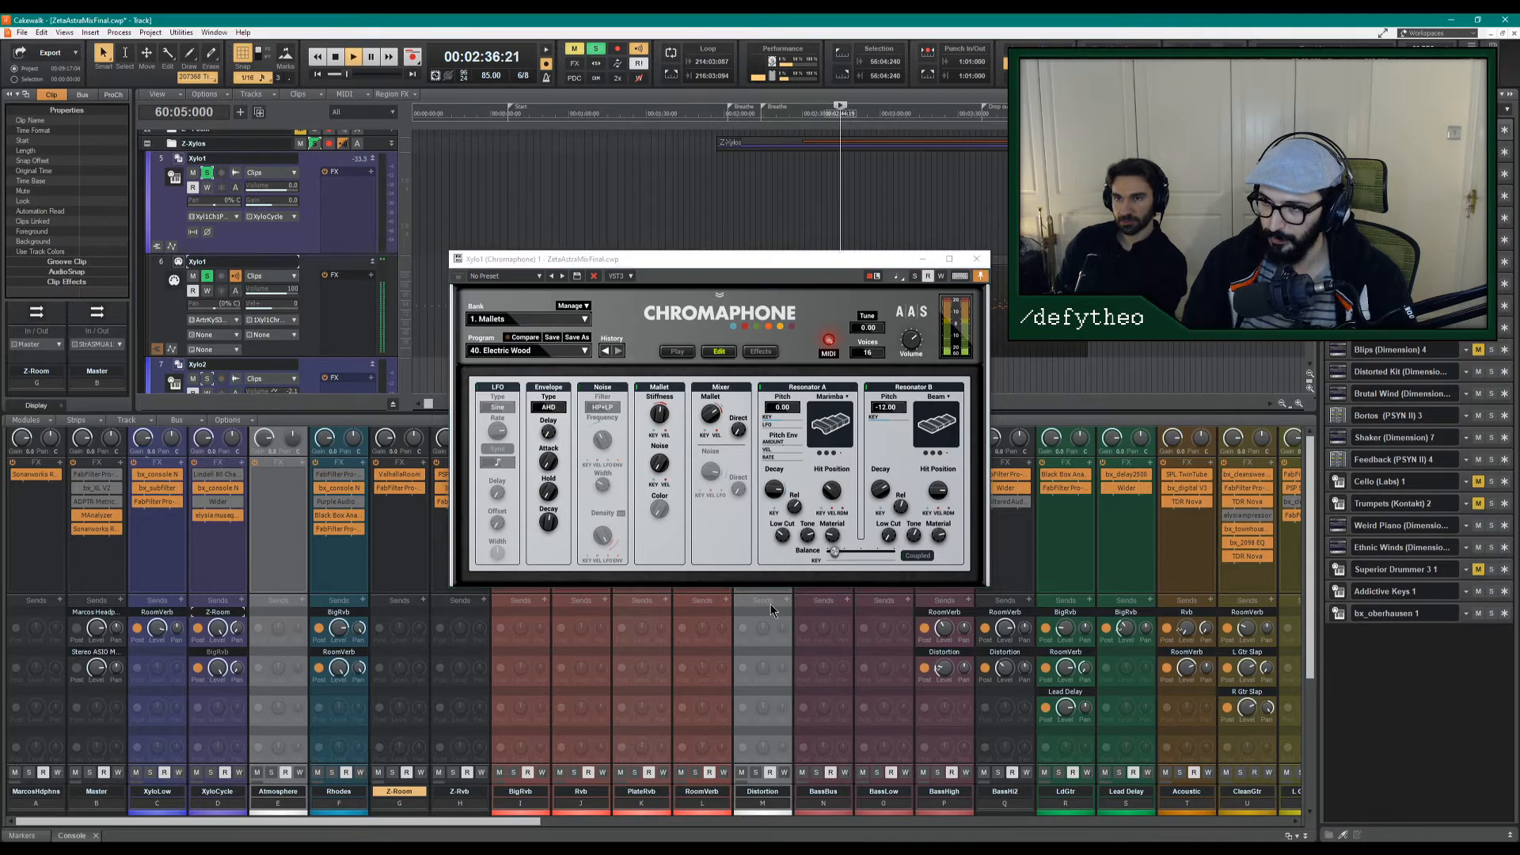
pyautogui.click(809, 536)
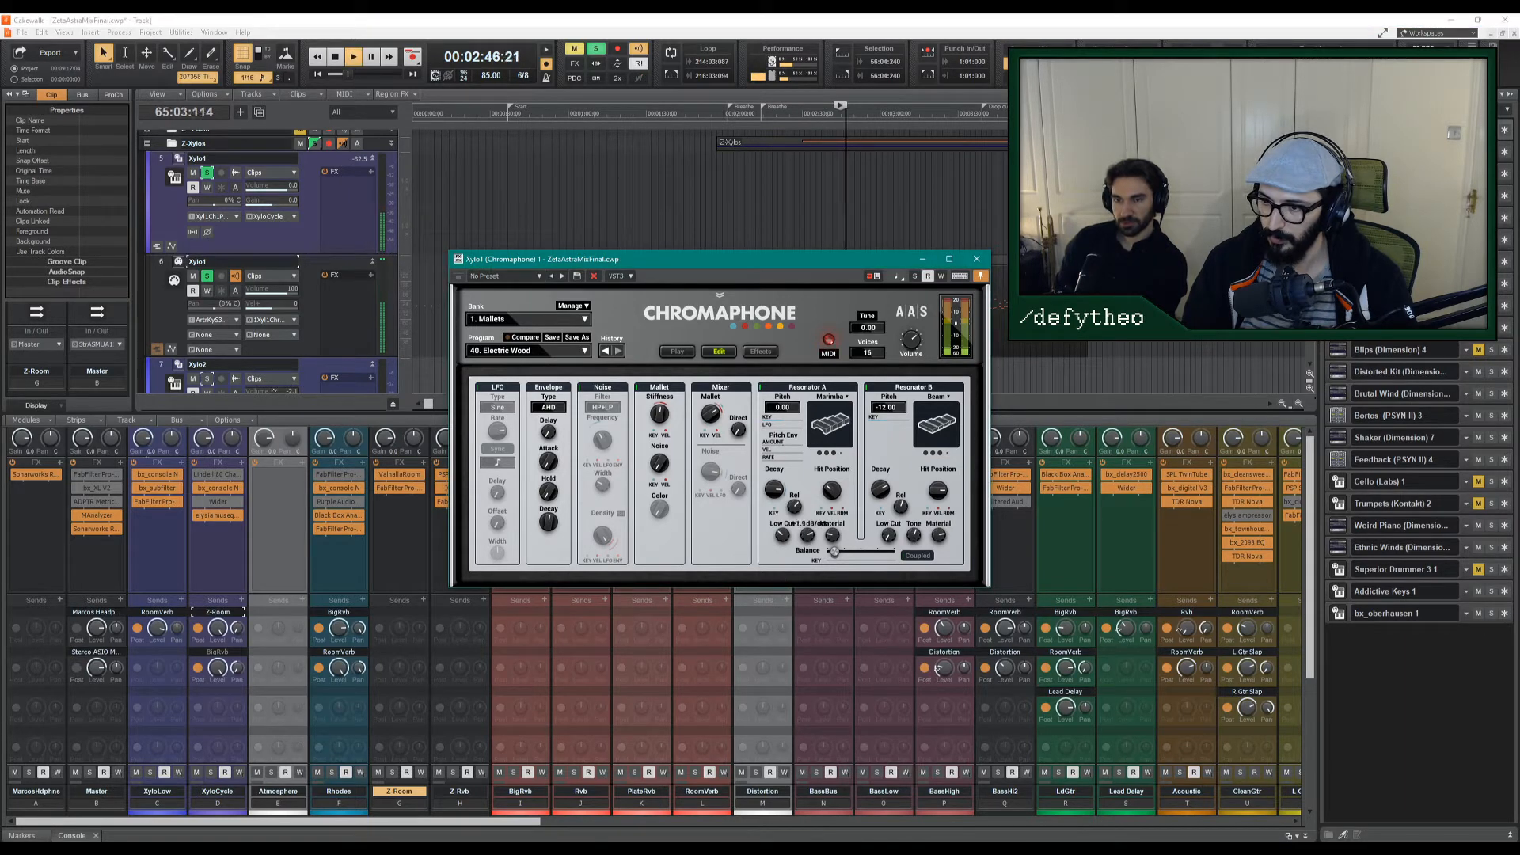
pyautogui.moveTo(808, 536); pyautogui.dragTo(807, 542)
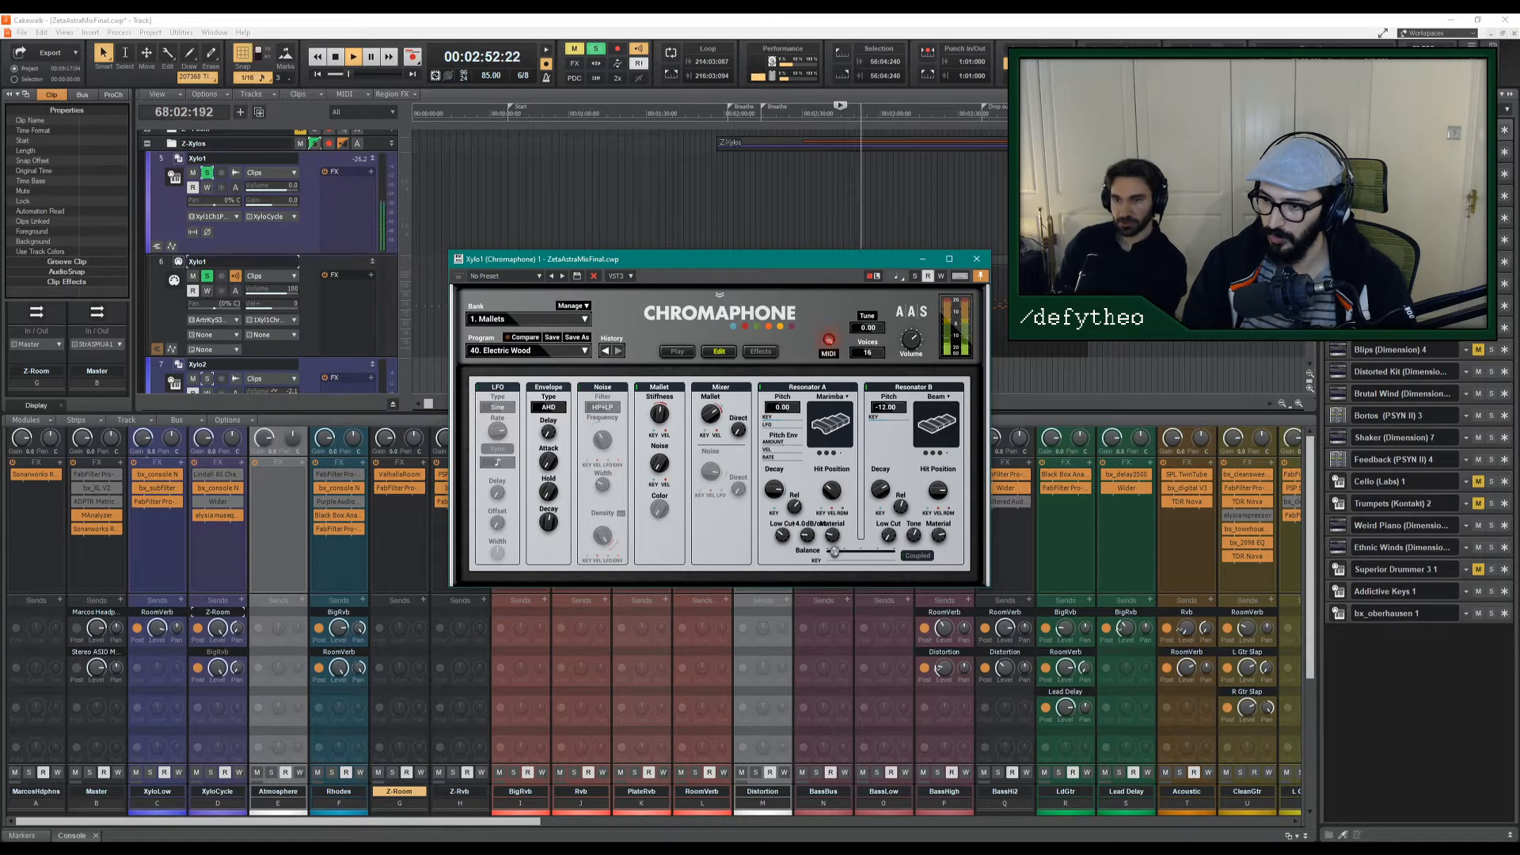
pyautogui.moveTo(832, 535); pyautogui.dragTo(830, 535)
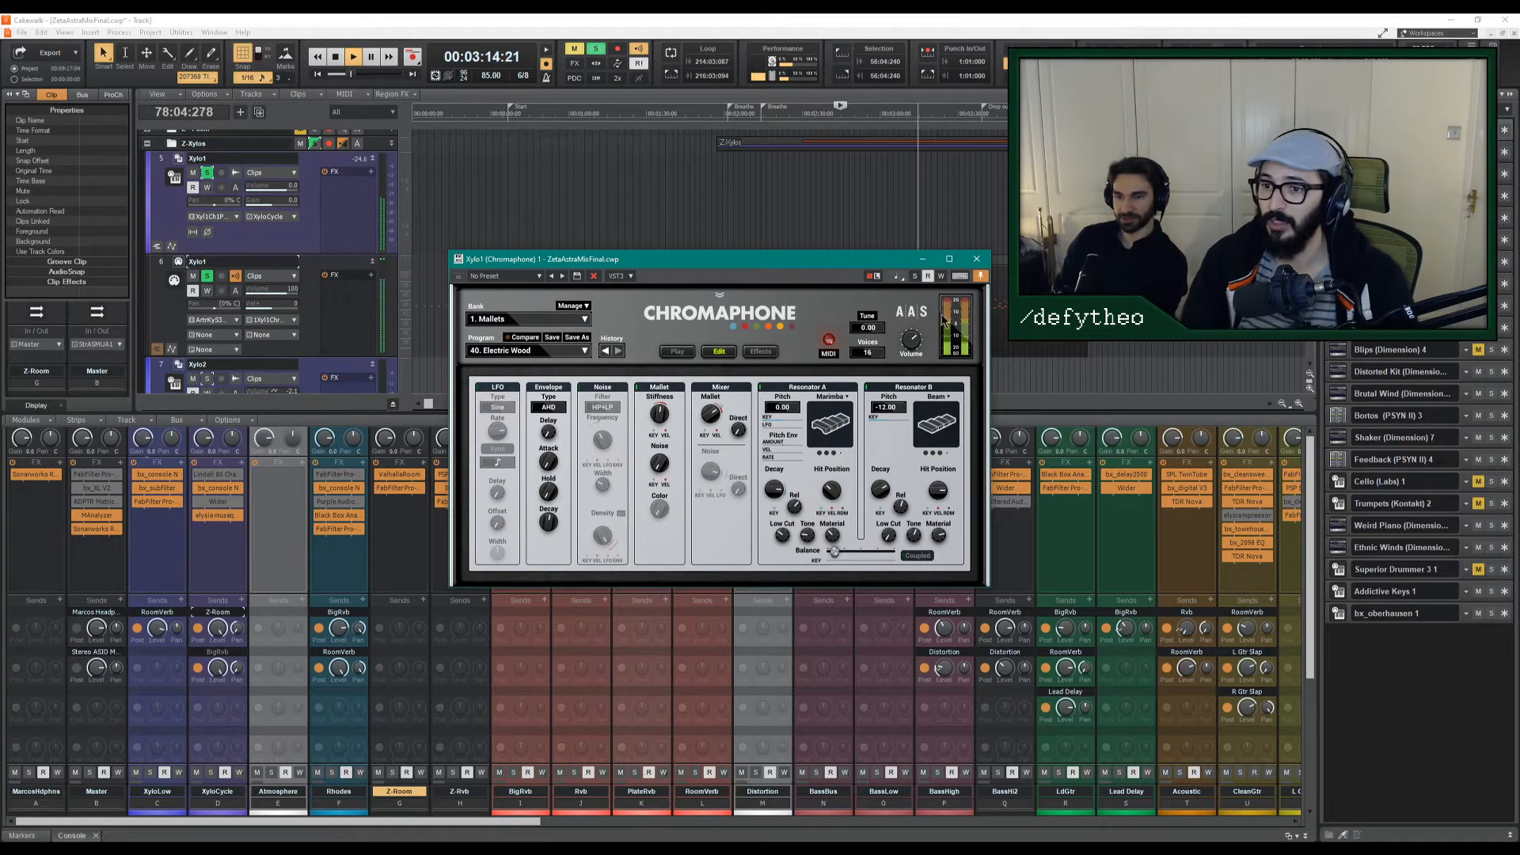
pyautogui.click(976, 259)
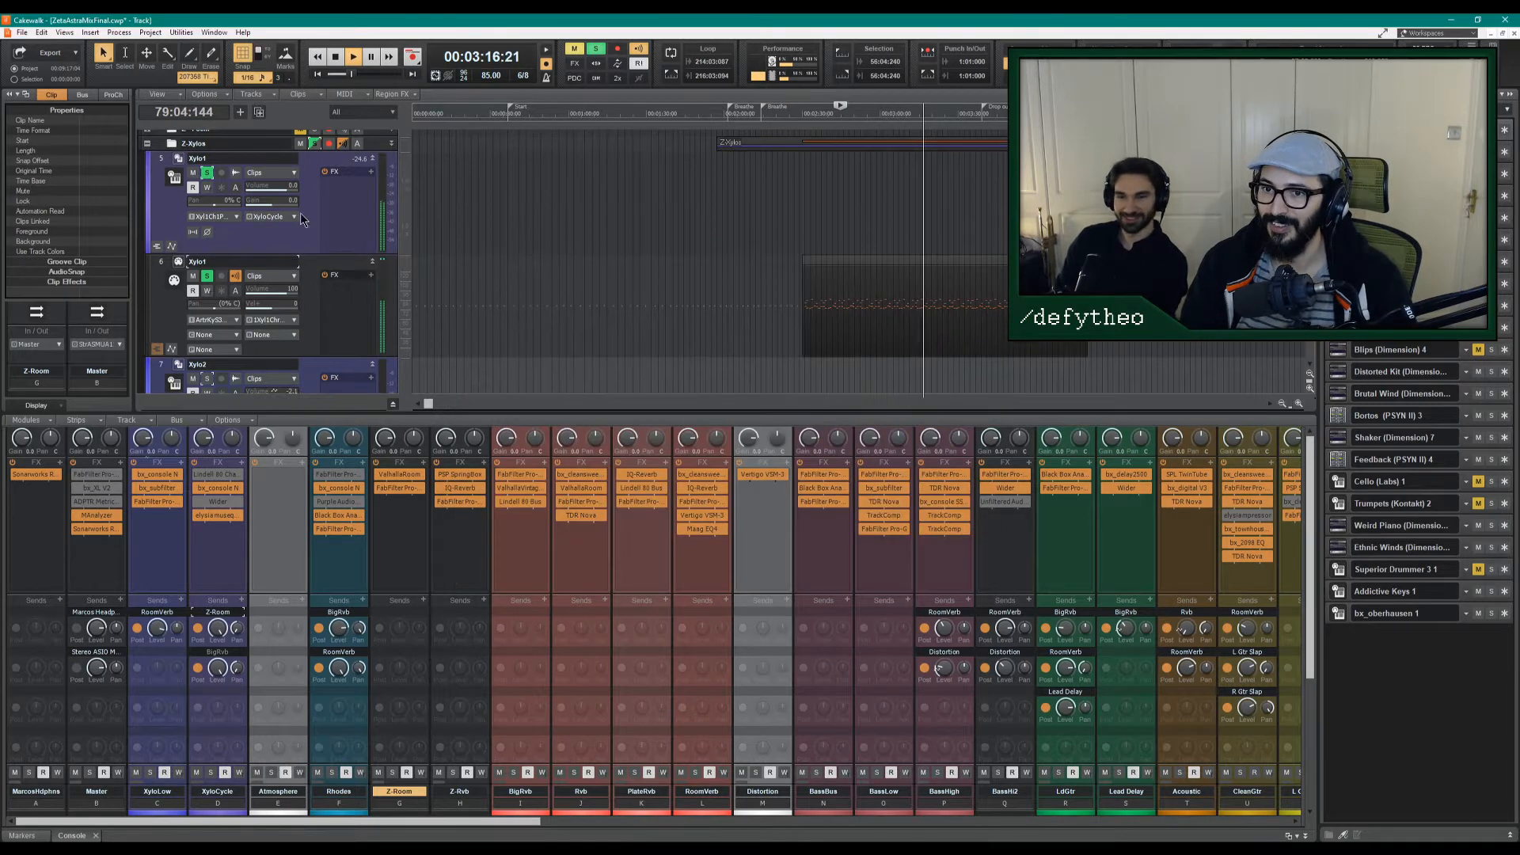
# Unsolo the Z-Xylos folder and play the full mix from just before the Xylo1 MIDI clip starts.
pyautogui.click(316, 144)
pyautogui.click(316, 144)
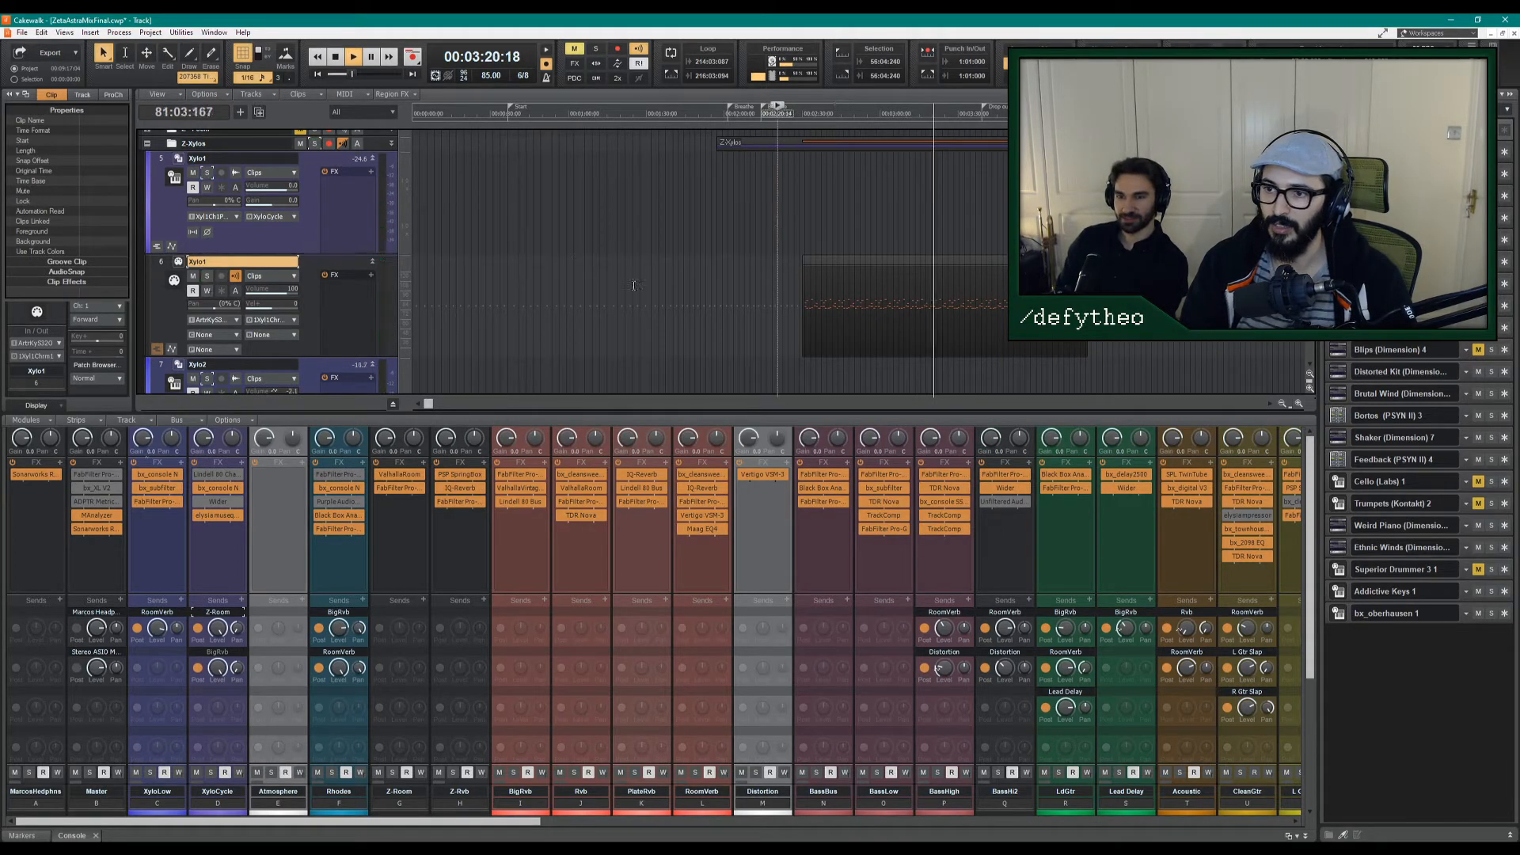
pyautogui.click(778, 221)
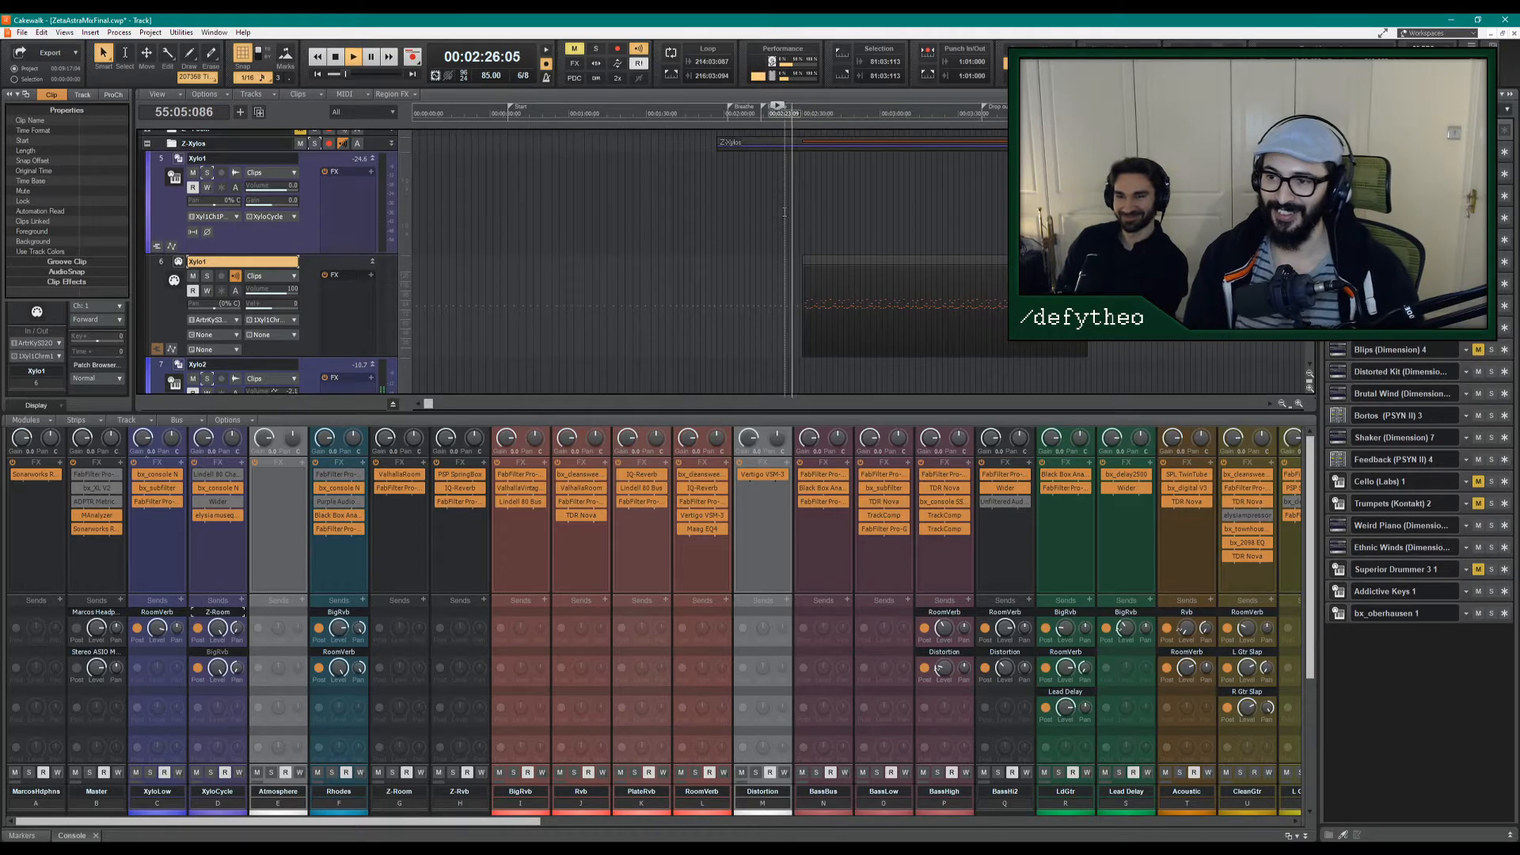
pyautogui.scroll(5, 373, 226)
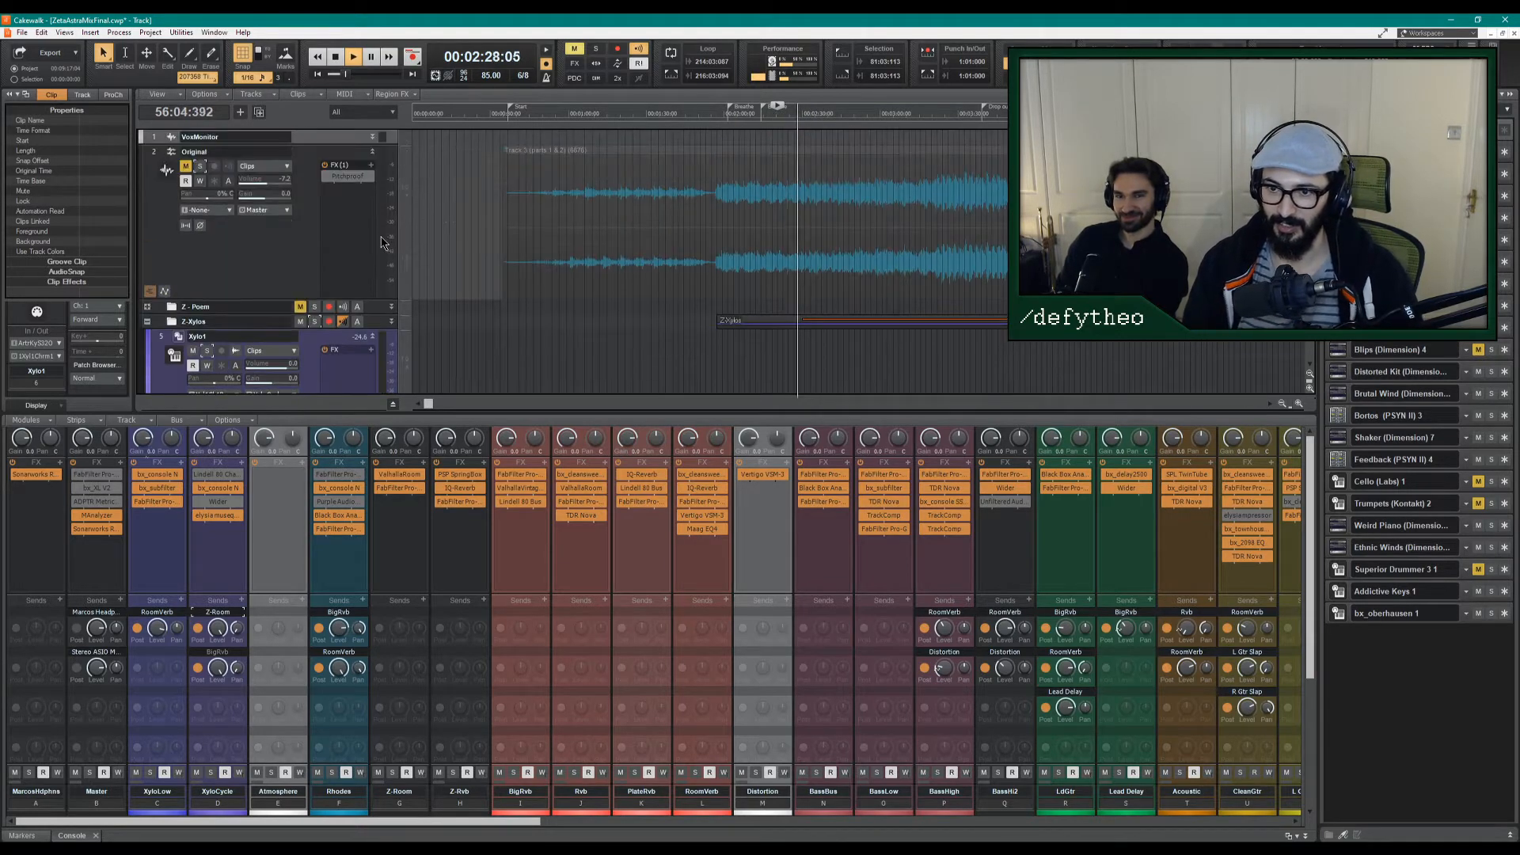
pyautogui.scroll(-3, 372, 229)
pyautogui.scroll(-3, 380, 234)
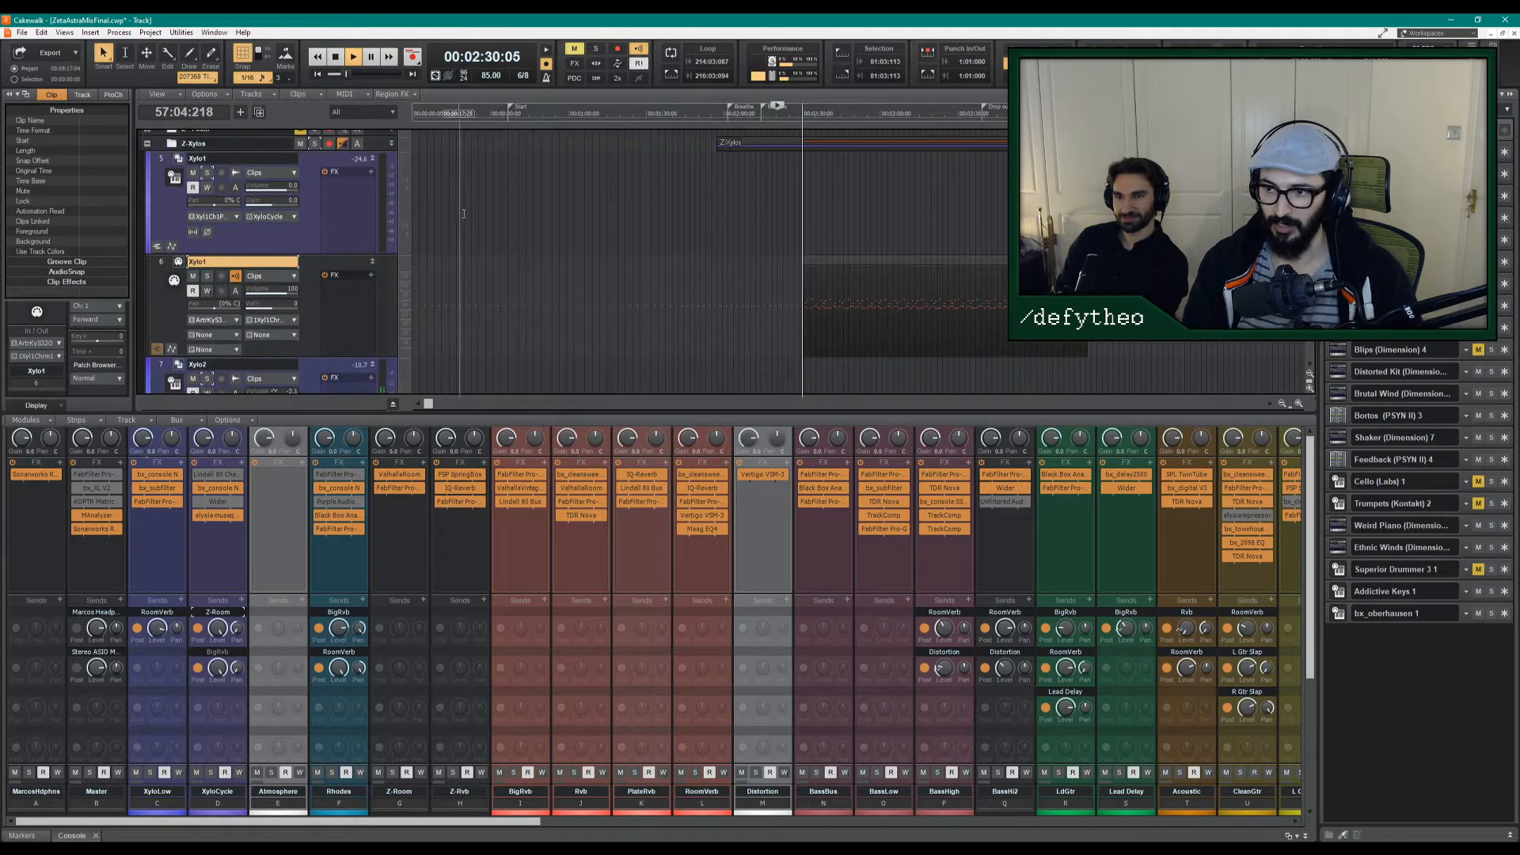
pyautogui.scroll(-3, 348, 241)
pyautogui.scroll(3, 341, 242)
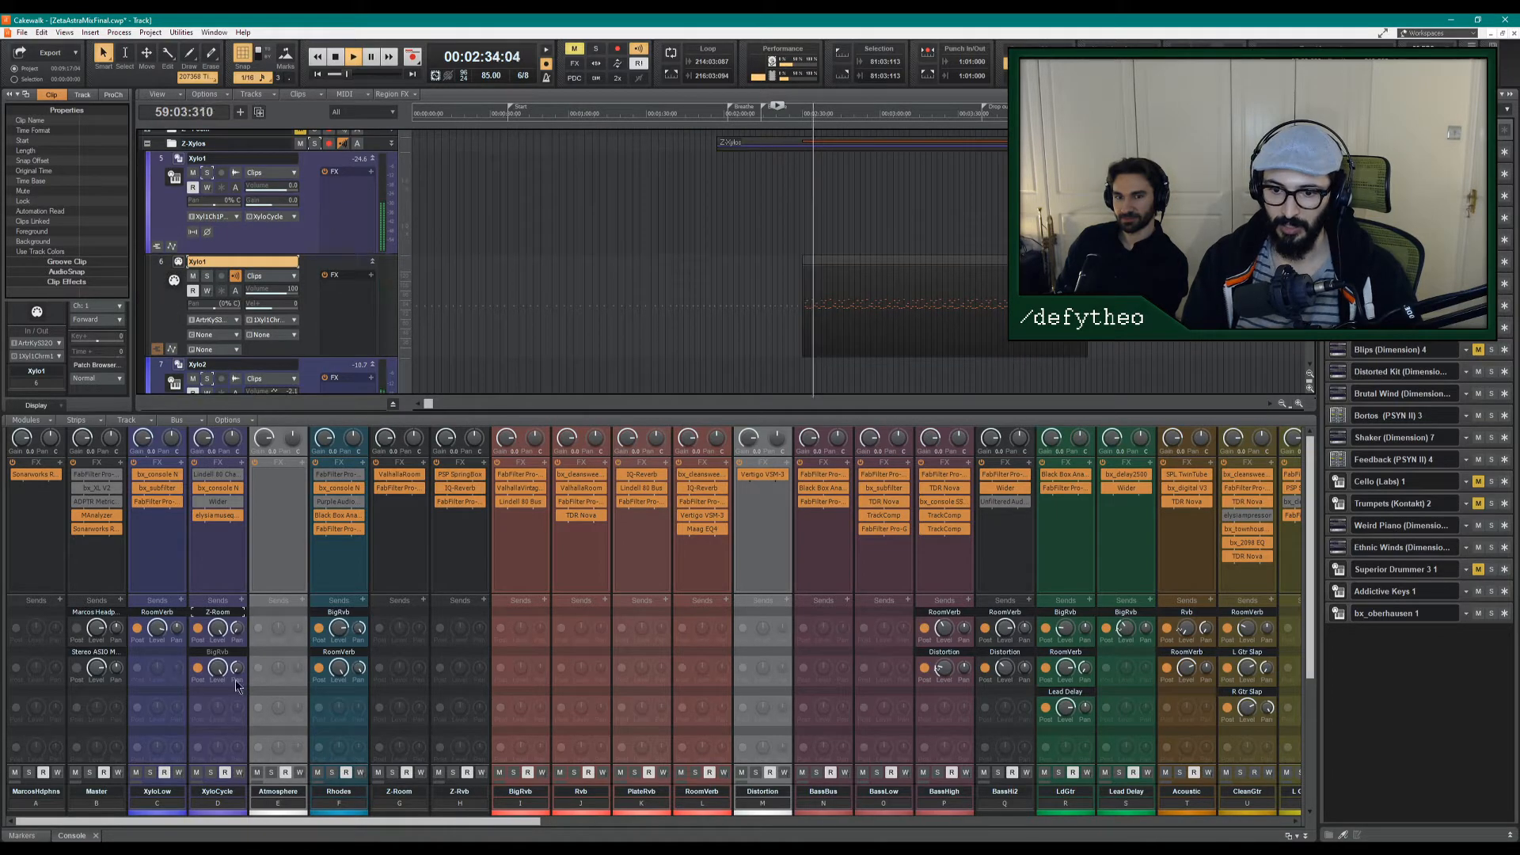
# Stop playback, expand the Chimes track and play the mix from 41:06:000, just before the Chimes clip starts.
pyautogui.scroll(-5, 230, 572)
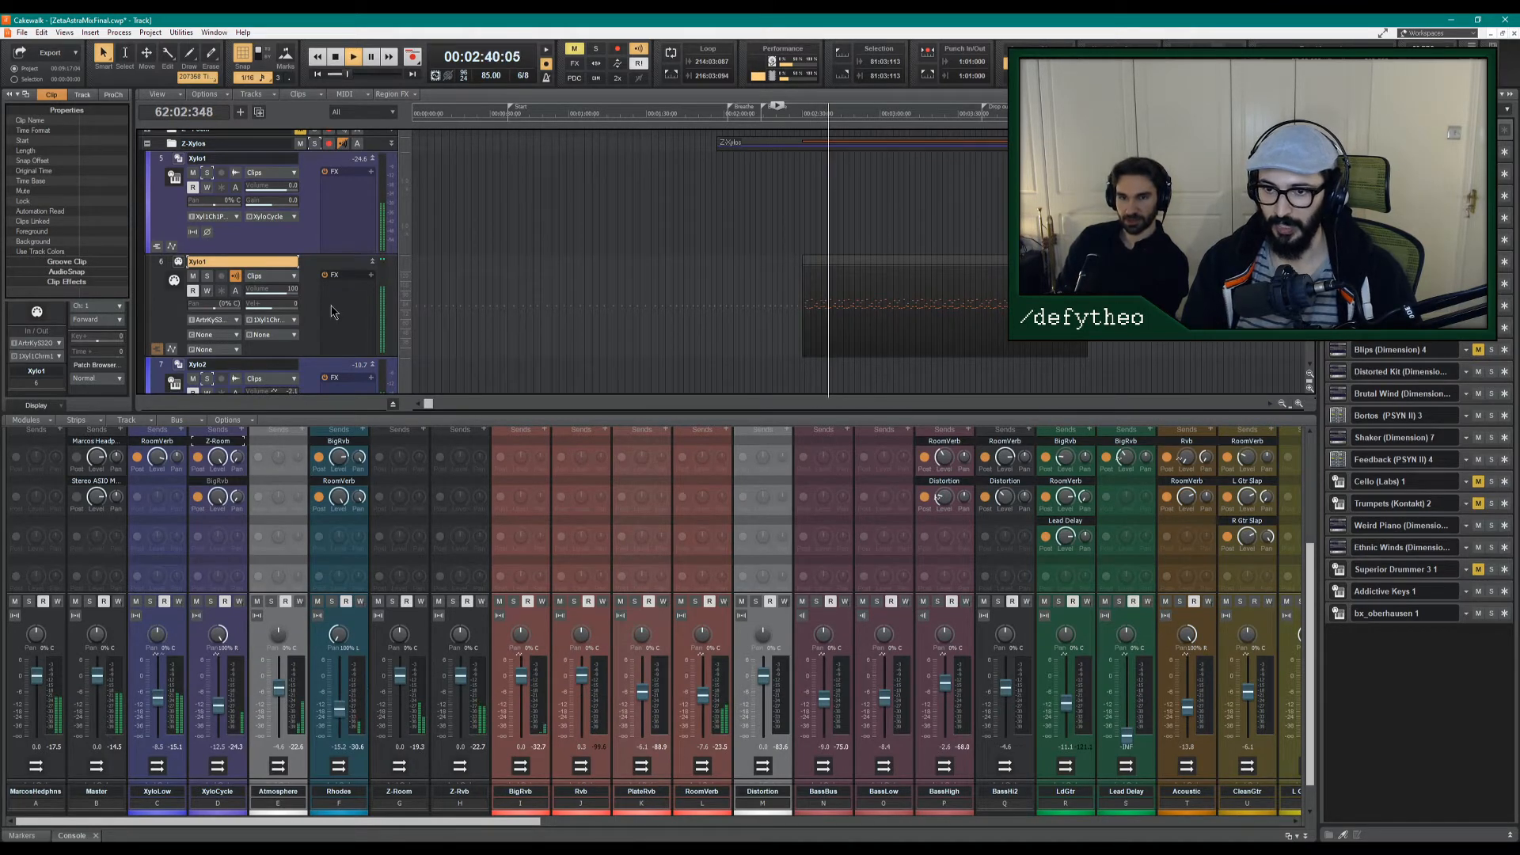
pyautogui.press('space')
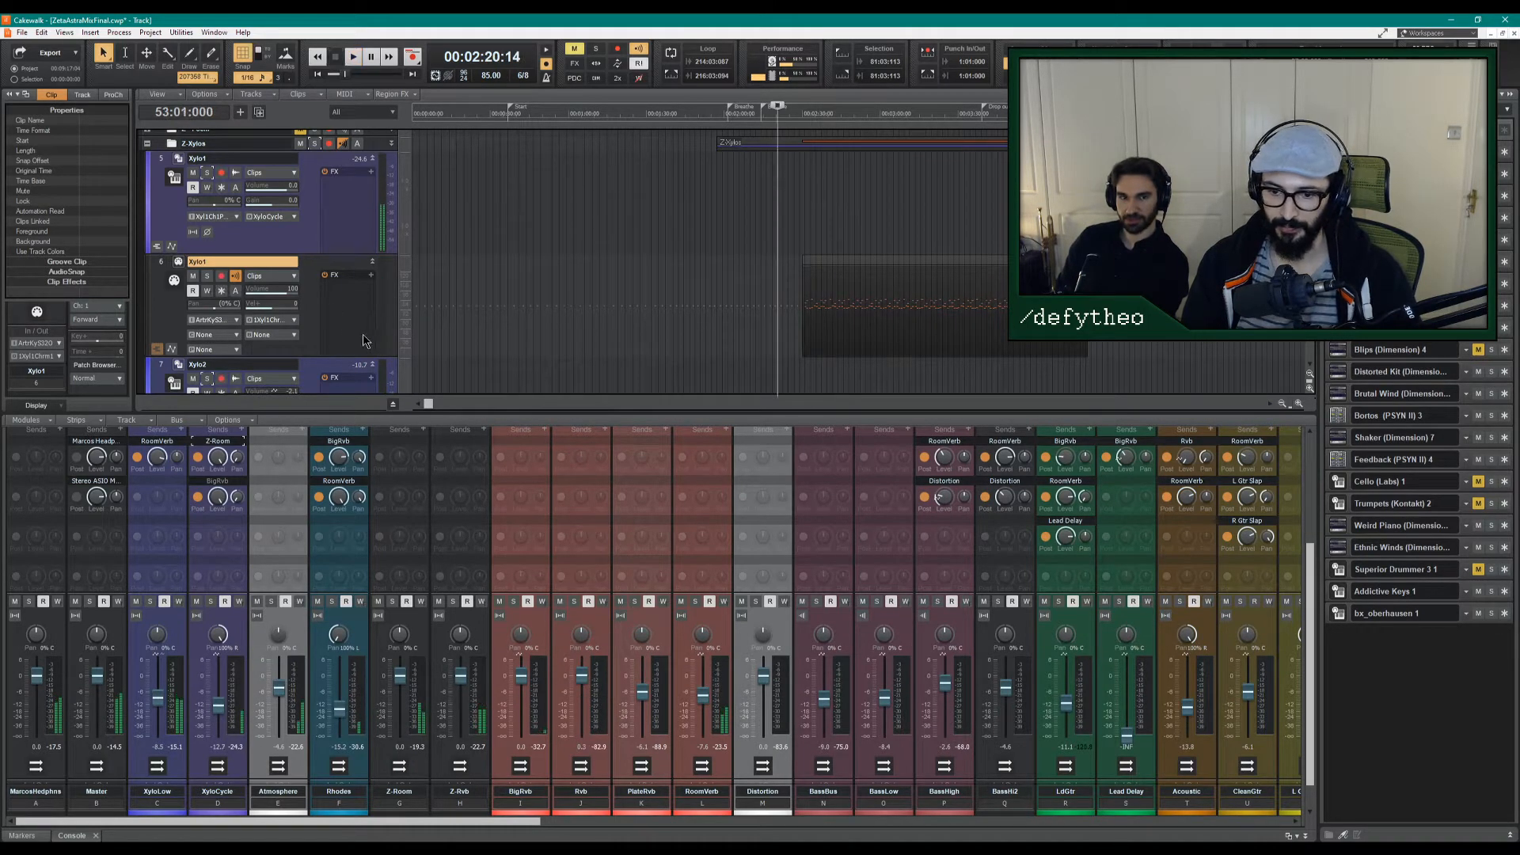
pyautogui.scroll(-3, 364, 341)
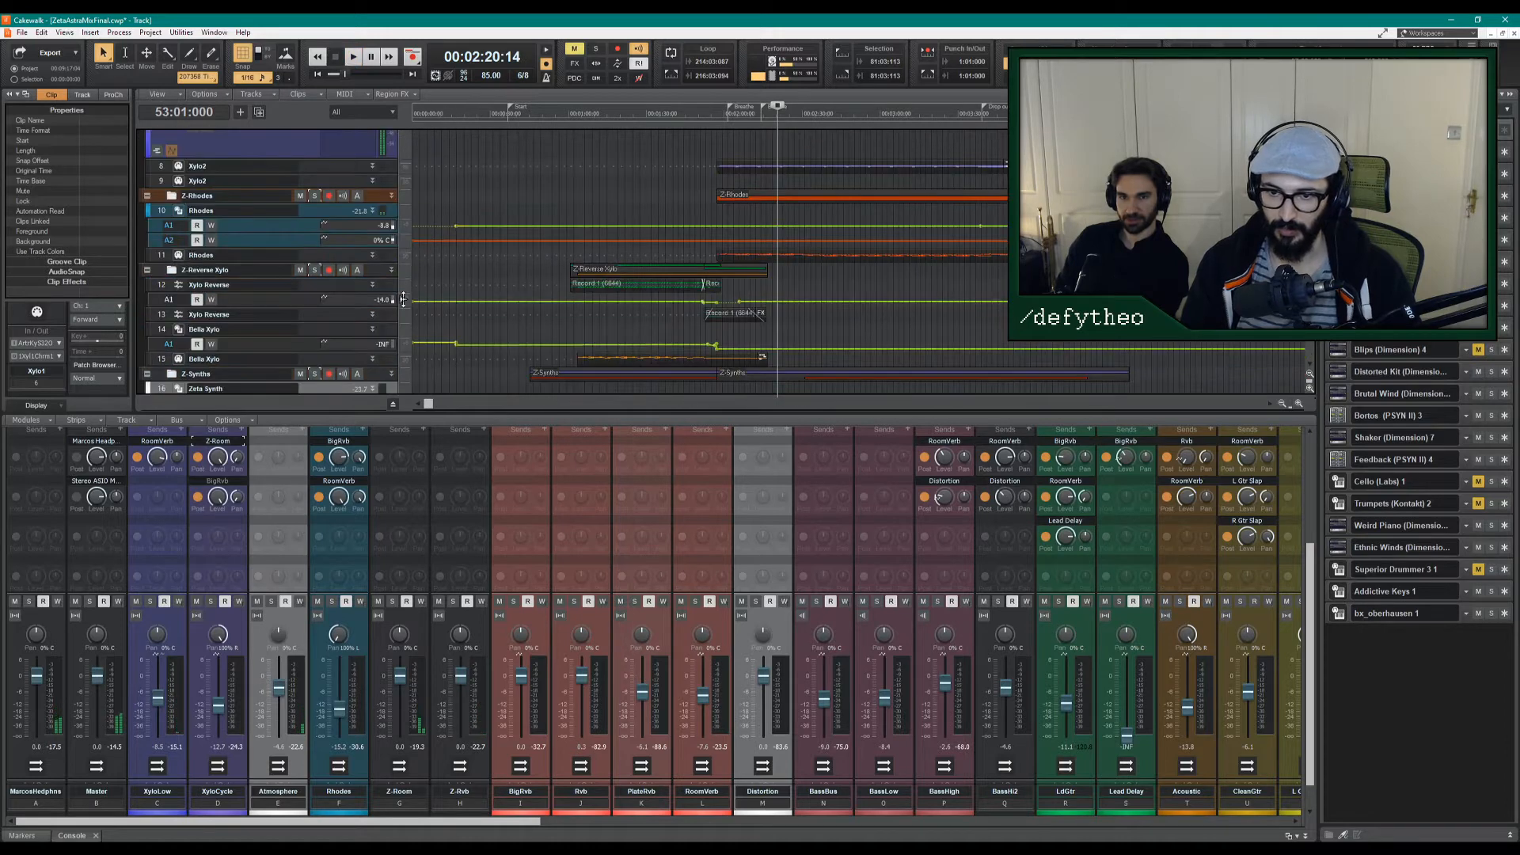
pyautogui.scroll(-6, 364, 299)
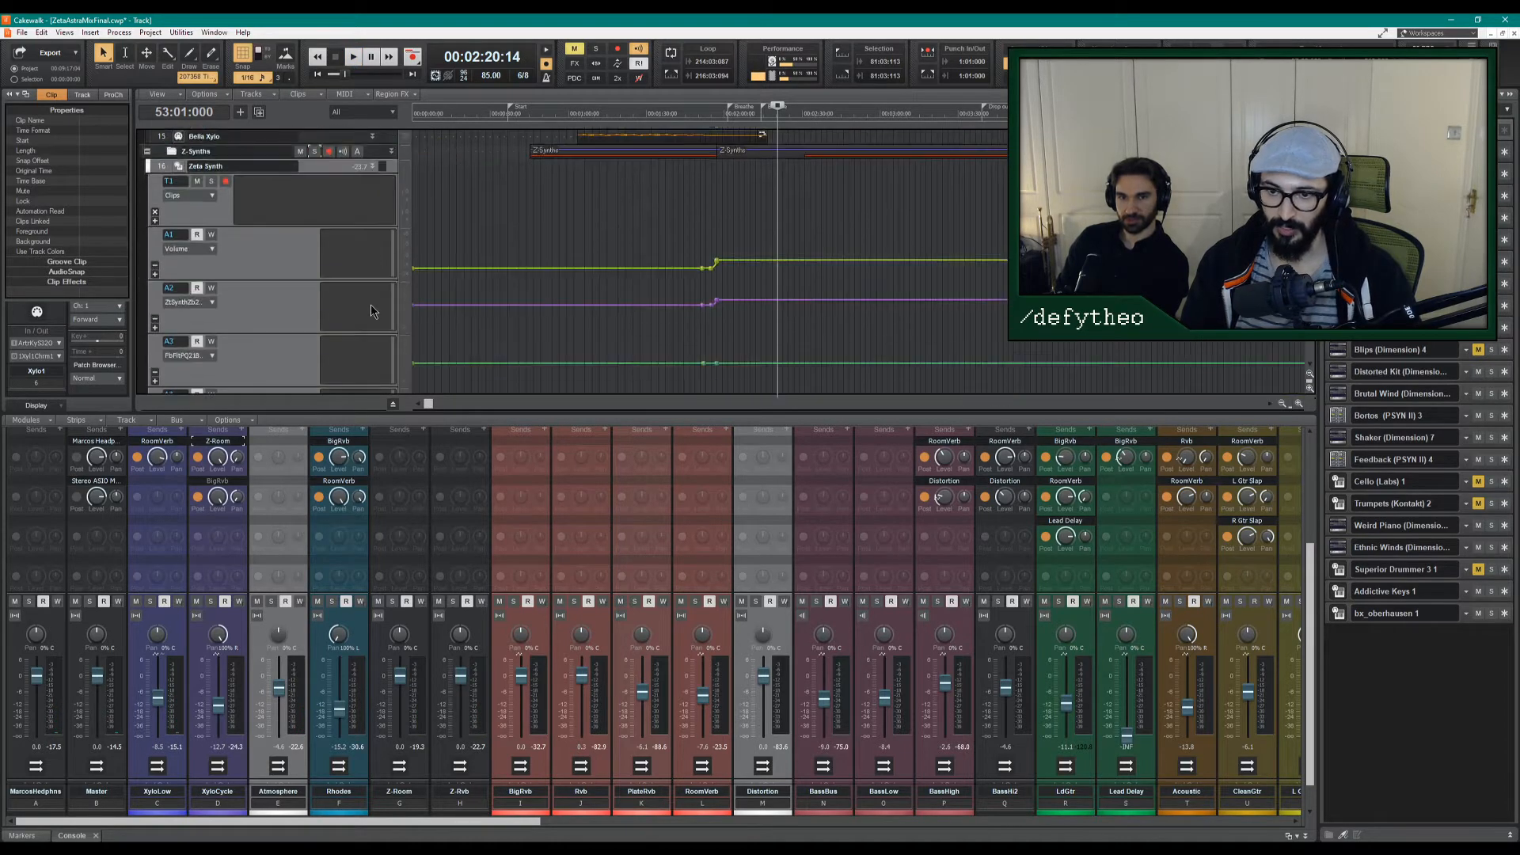
pyautogui.scroll(-1, 370, 304)
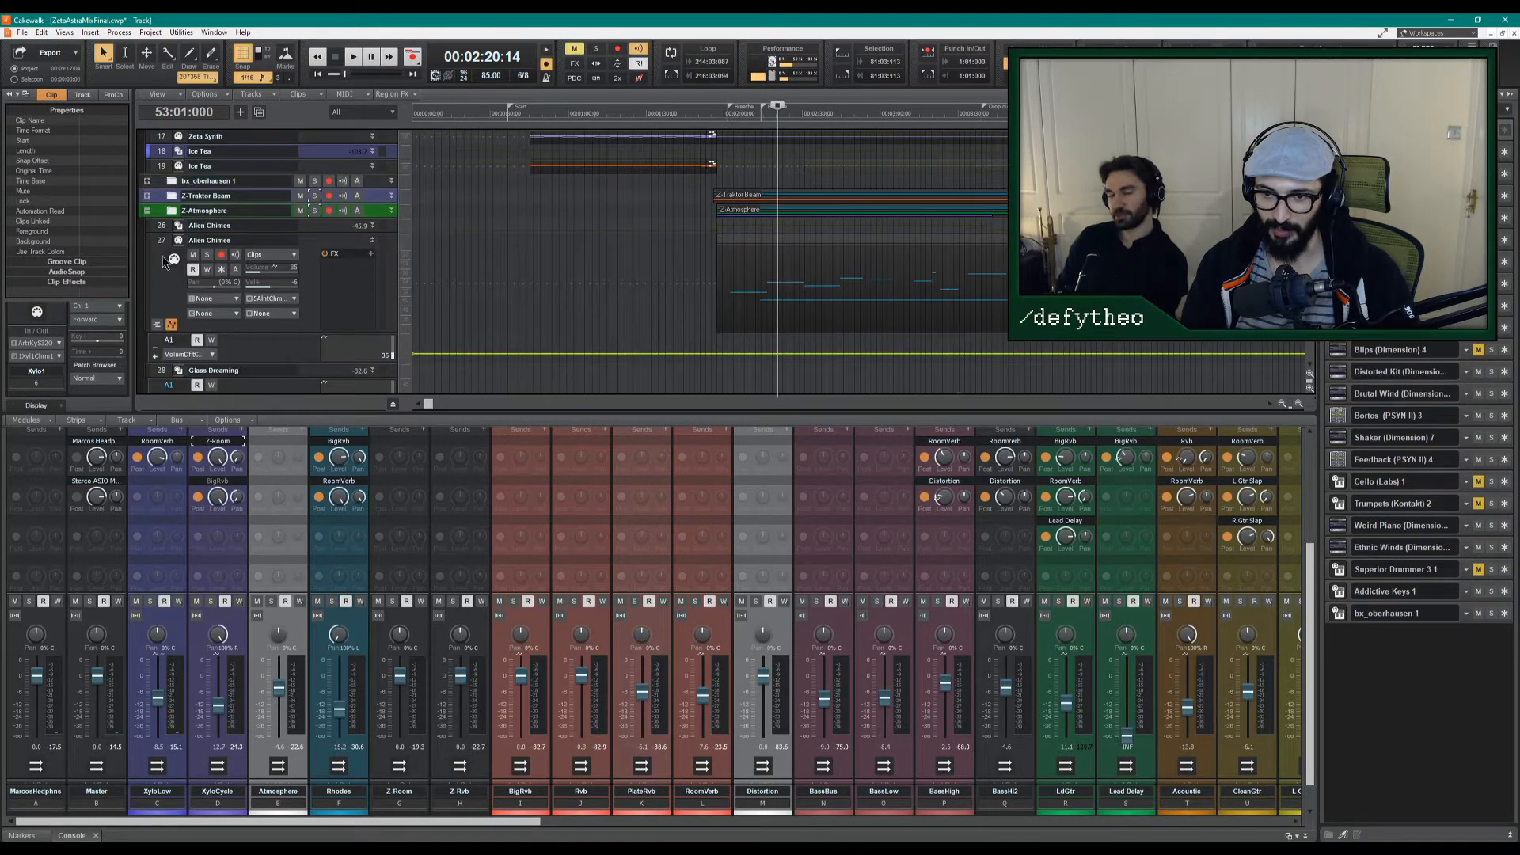
pyautogui.scroll(-5, 165, 261)
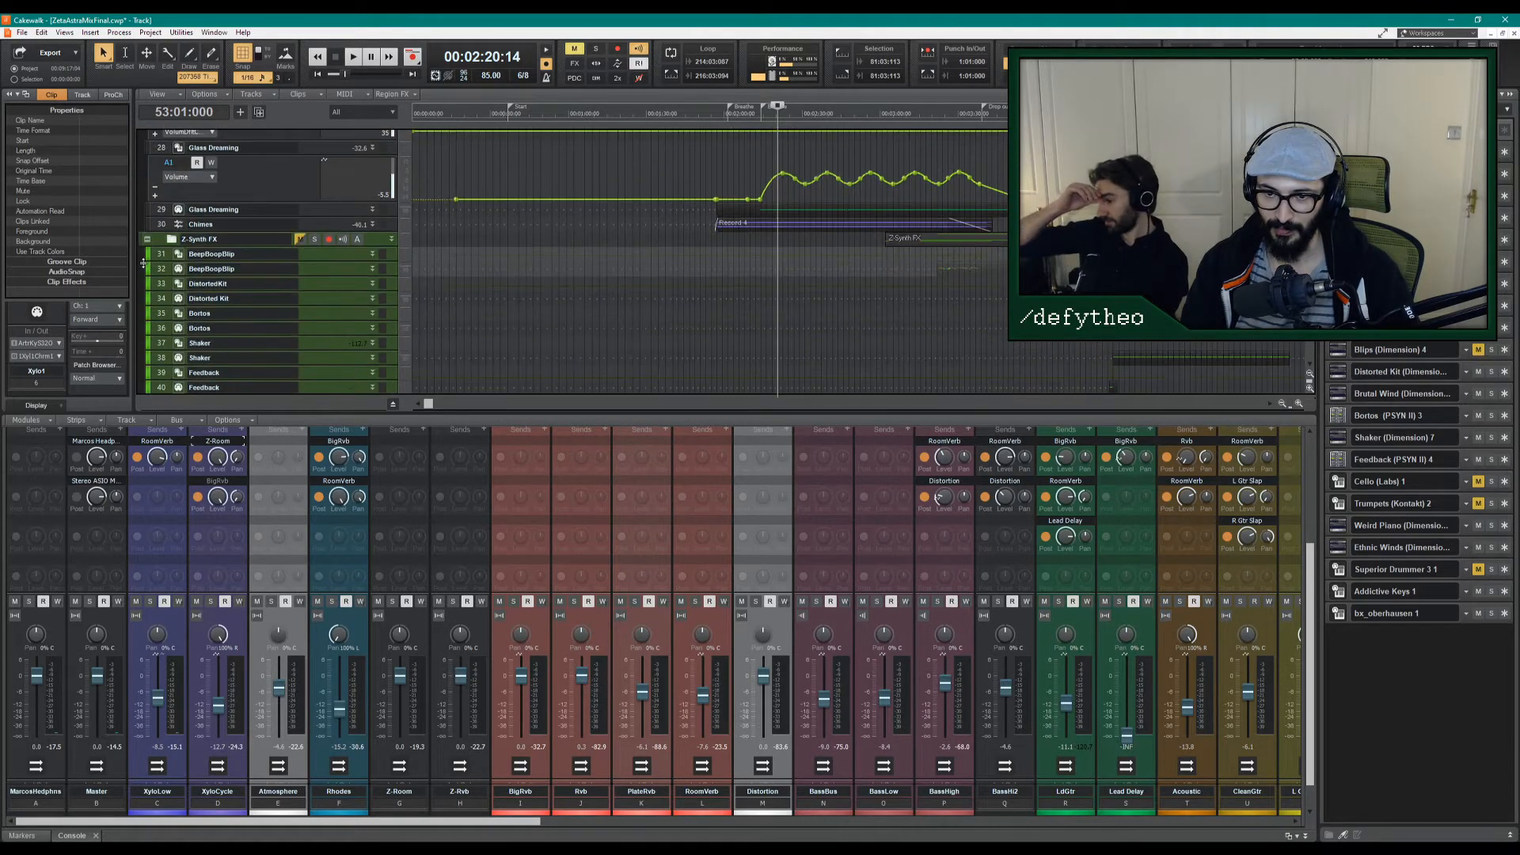
pyautogui.moveTo(239, 234); pyautogui.dragTo(237, 354)
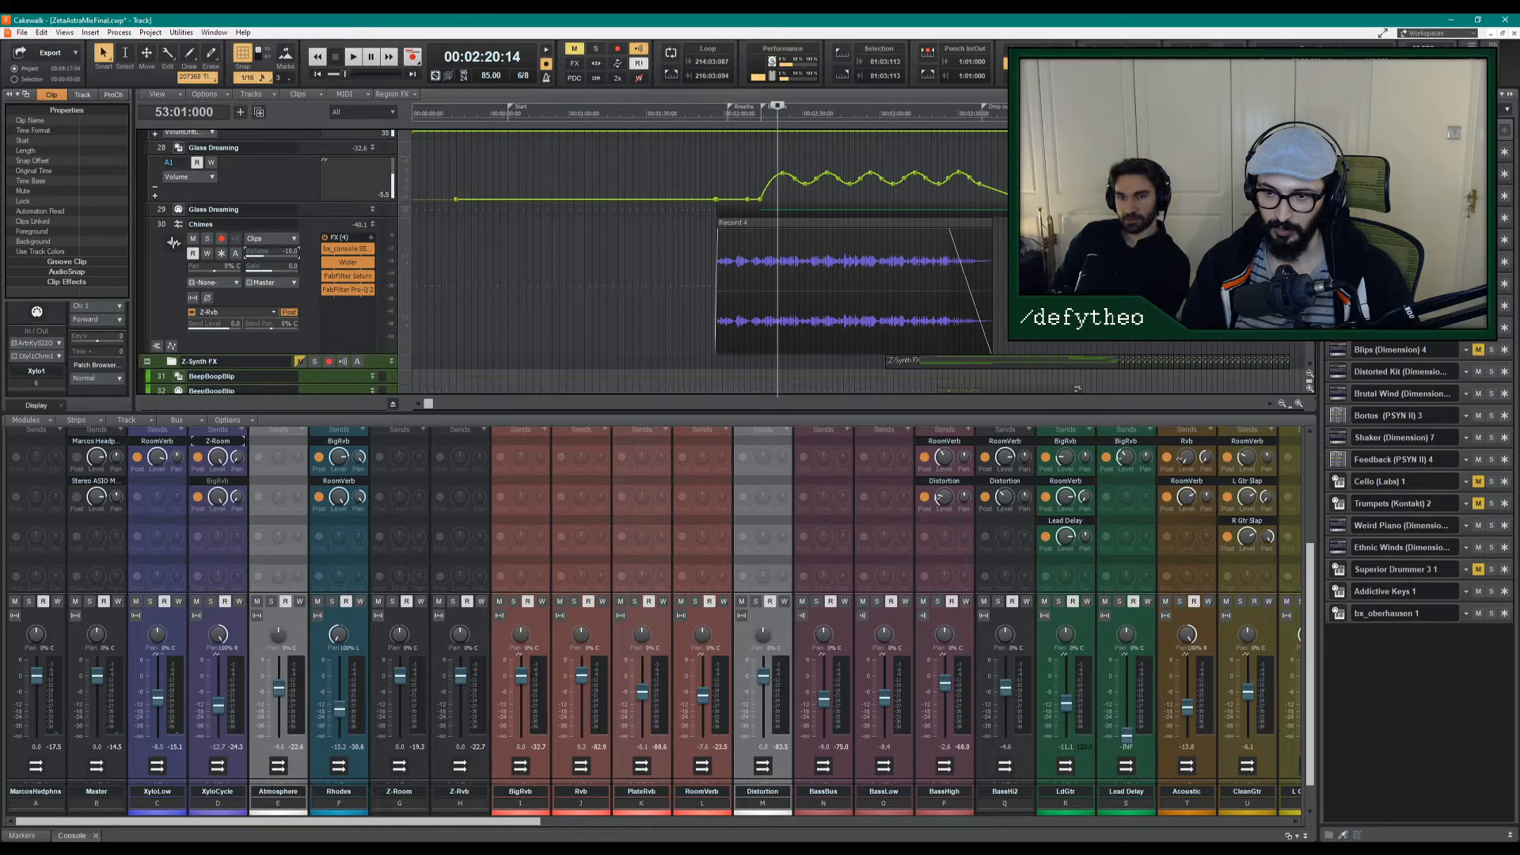
pyautogui.click(698, 325)
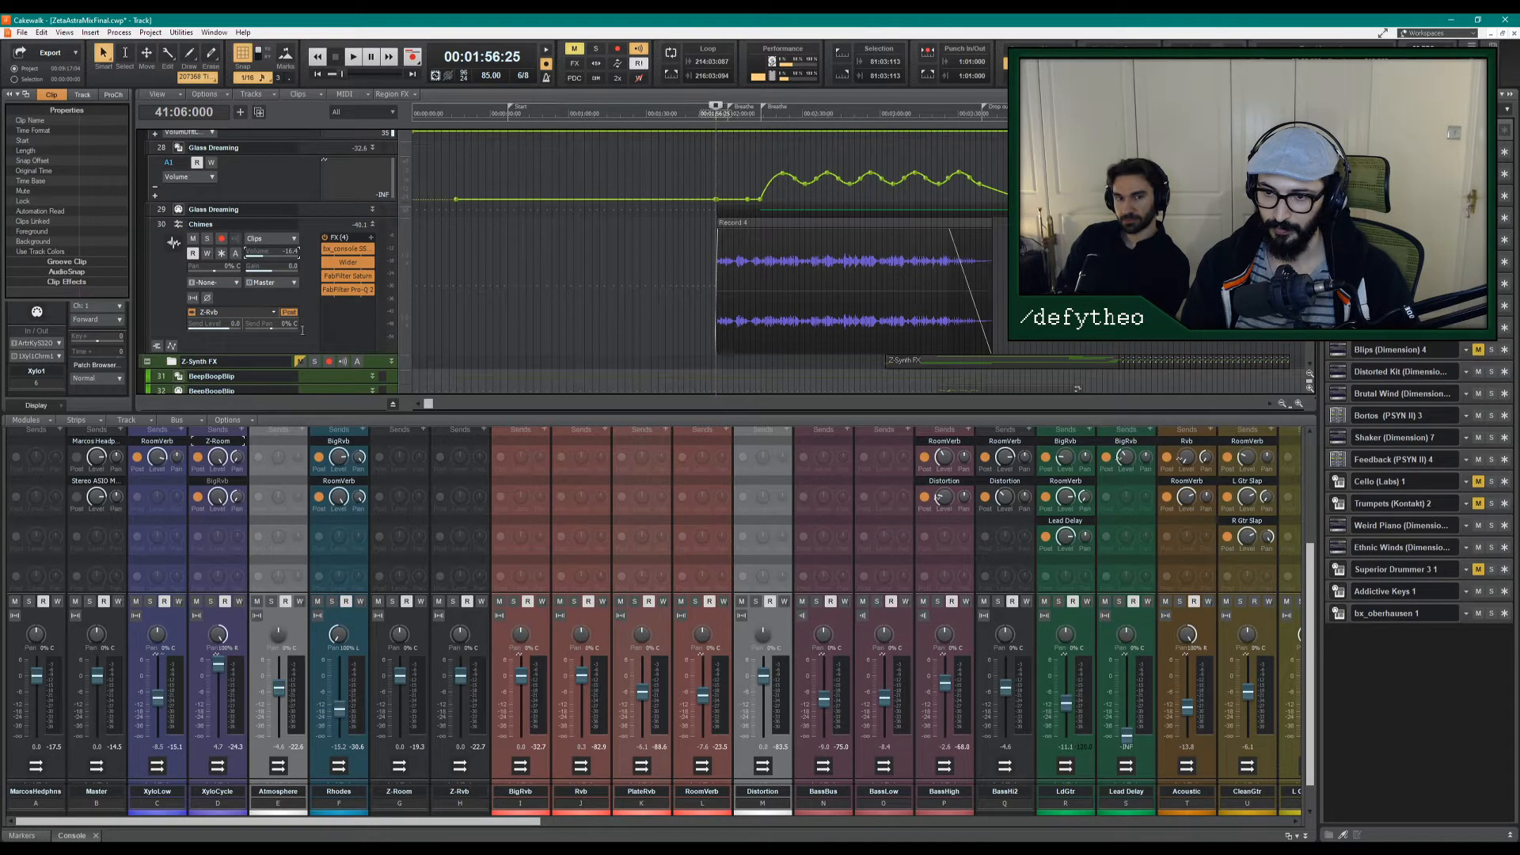
pyautogui.press('space')
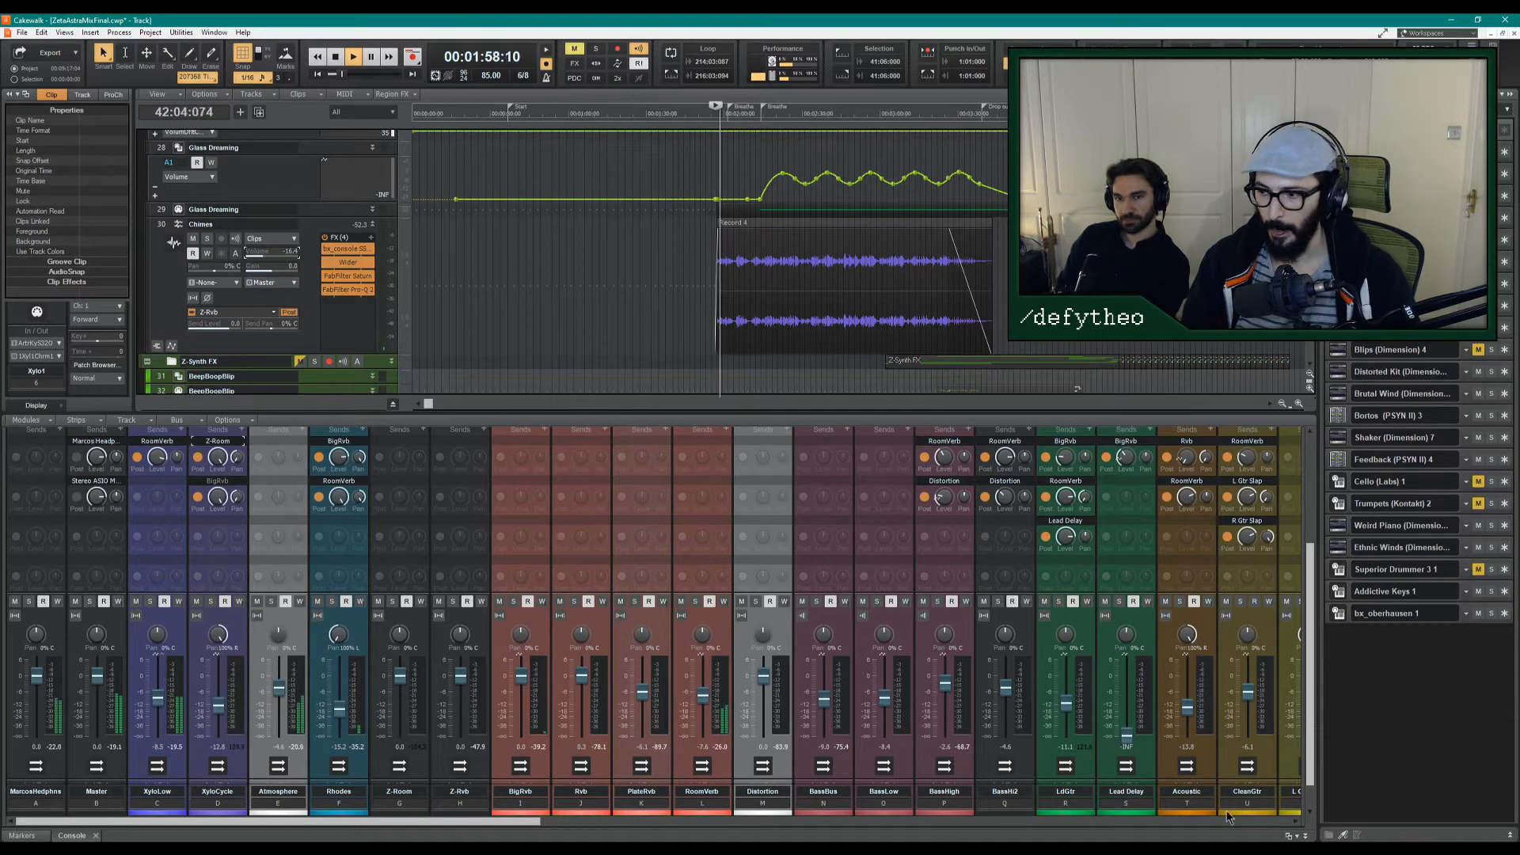
# During playback, lower the XyloCycle bus output volume automation following its spike at the Chimes clip start, and save the project once stopped.
pyautogui.click(1306, 836)
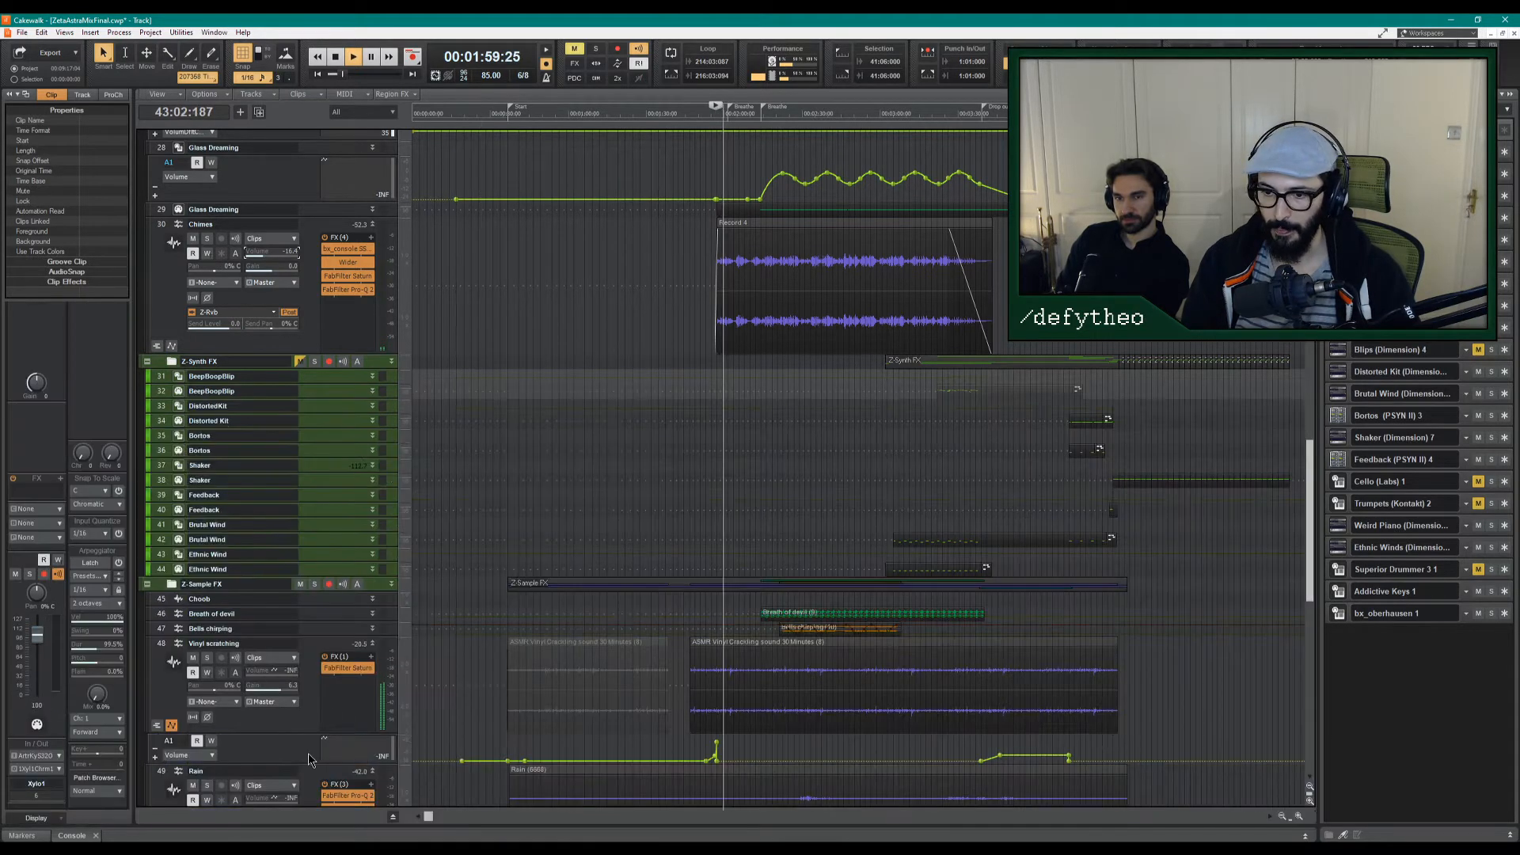
pyautogui.click(392, 816)
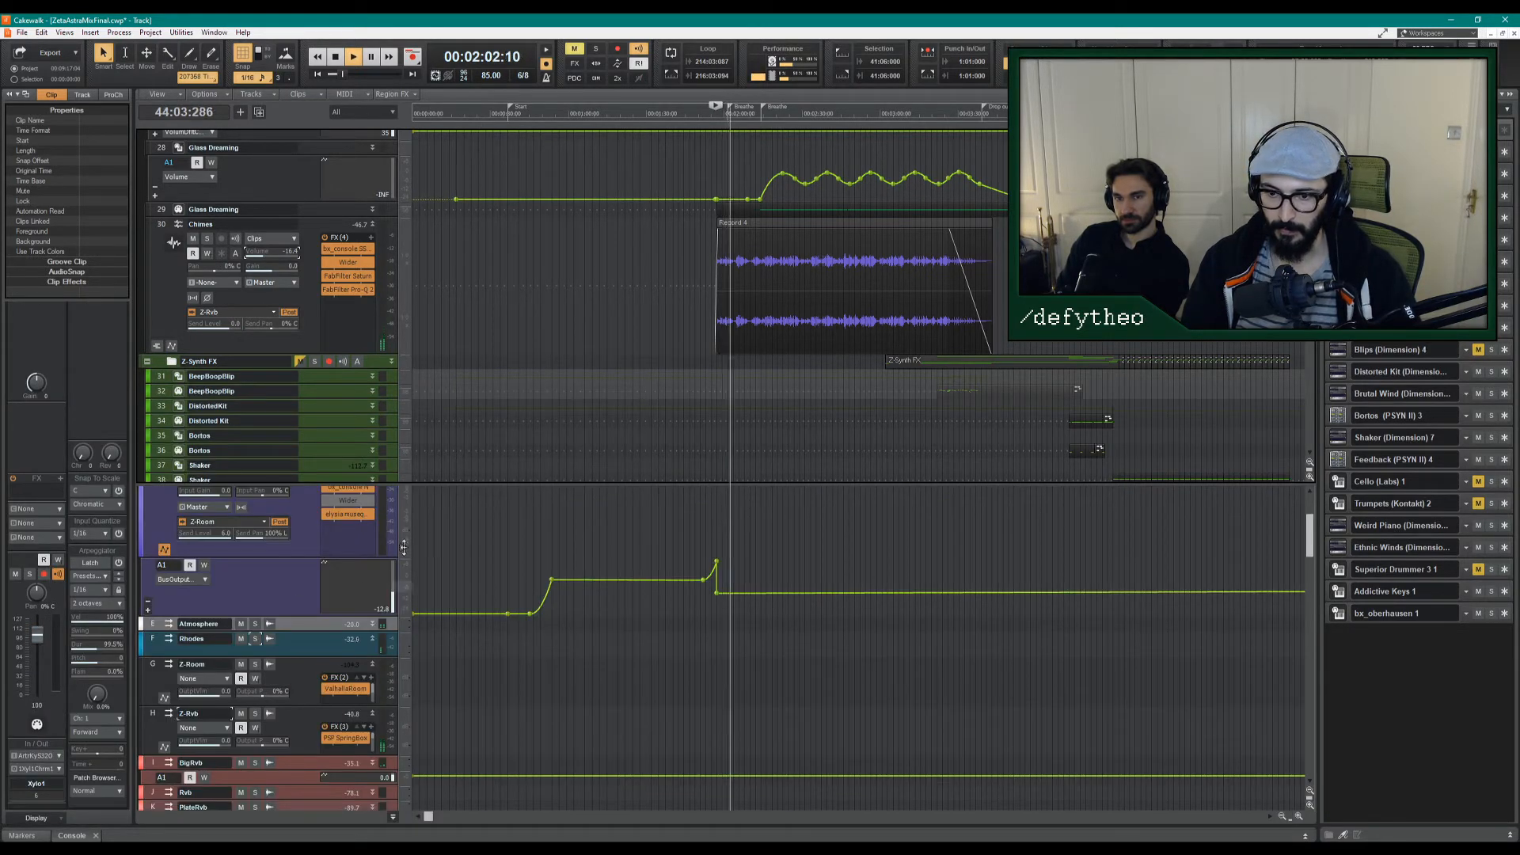
pyautogui.scroll(3, 144, 527)
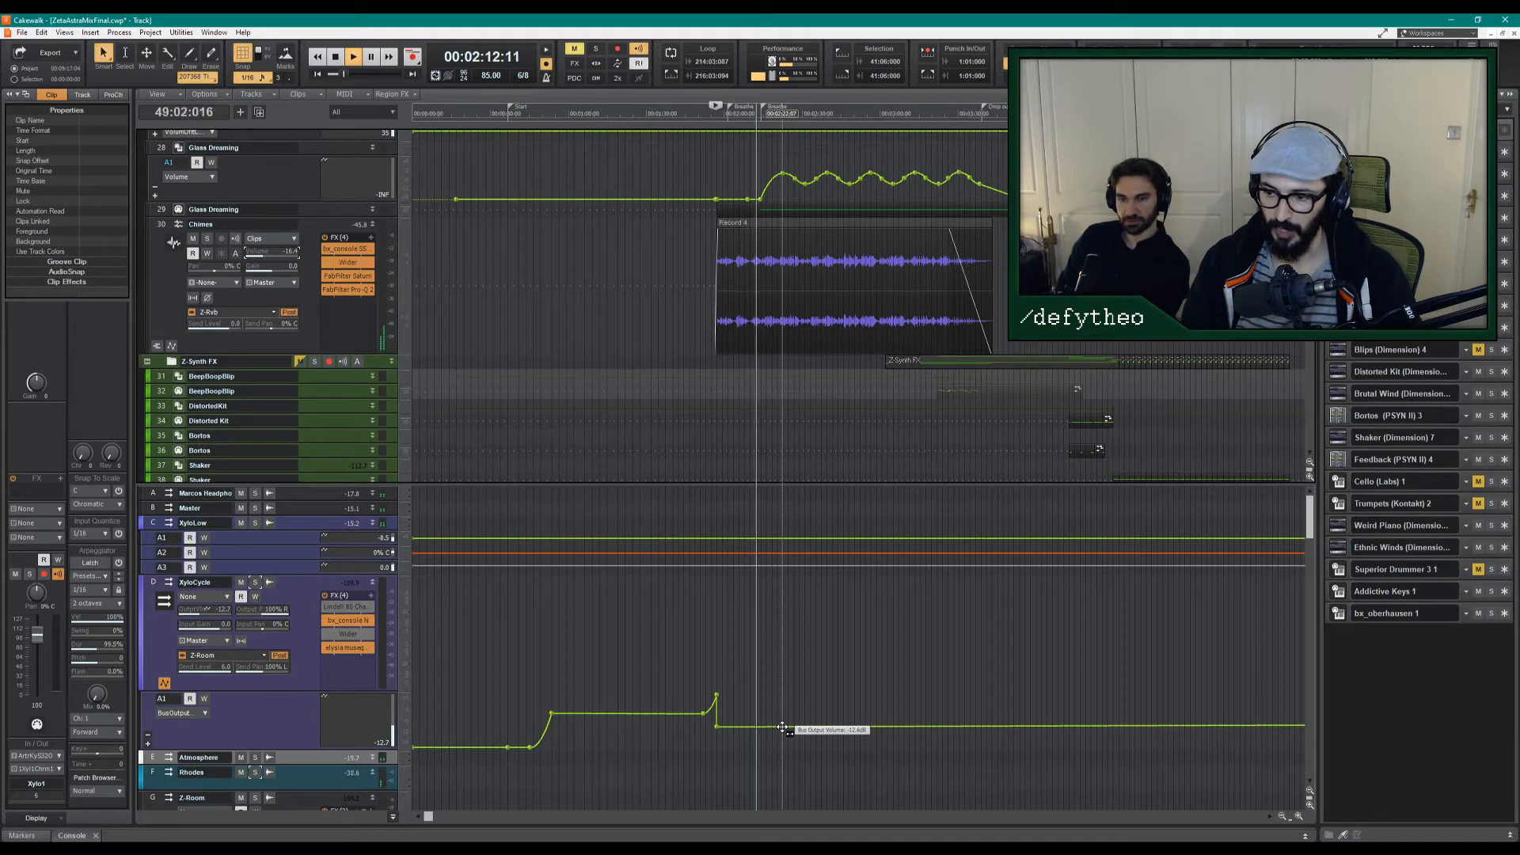
pyautogui.moveTo(782, 726); pyautogui.dragTo(792, 726)
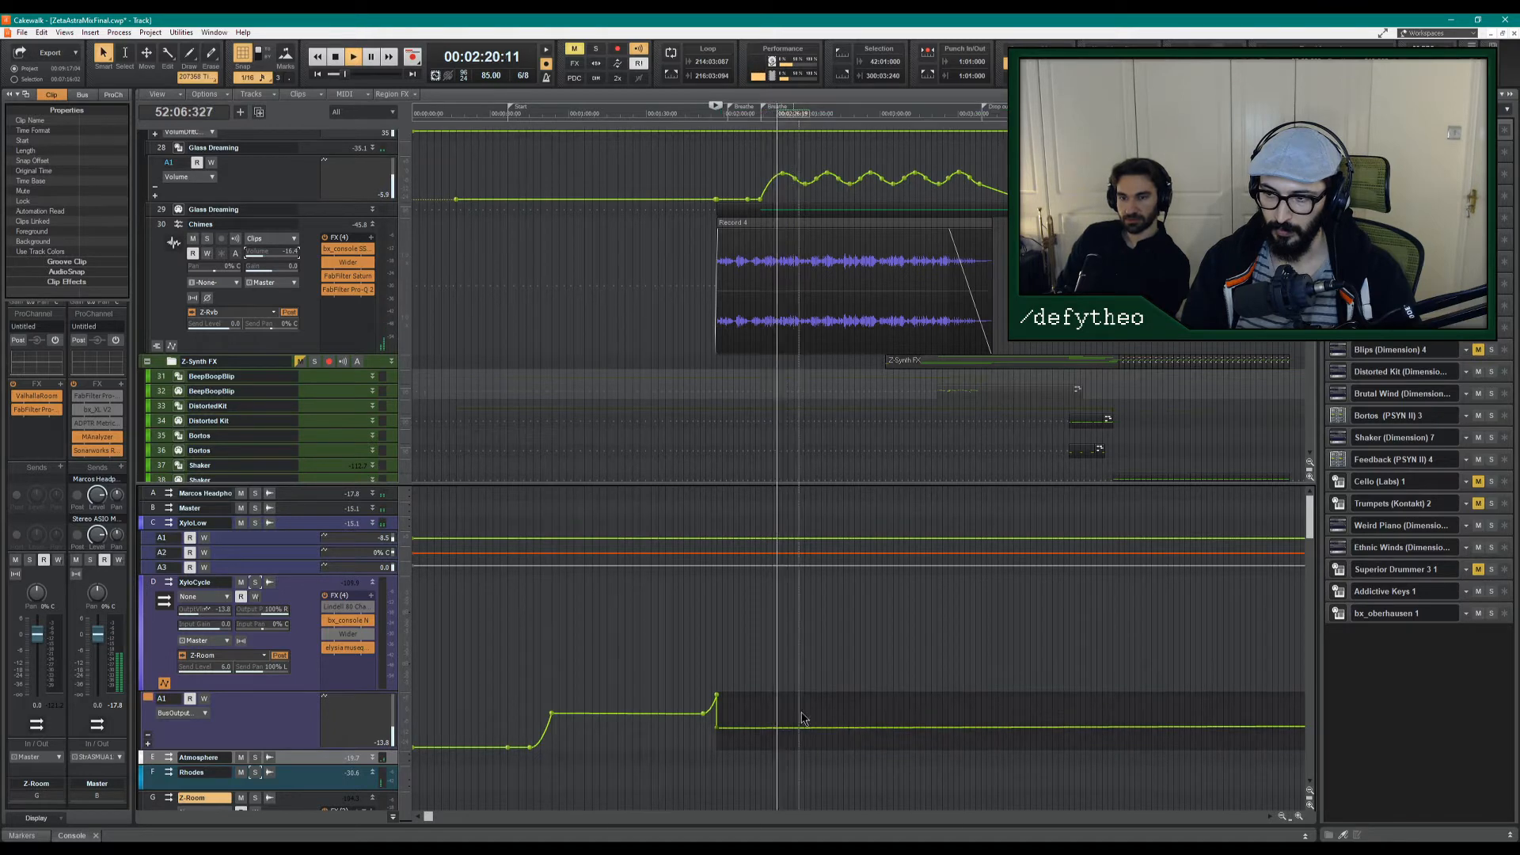
pyautogui.click(589, 396)
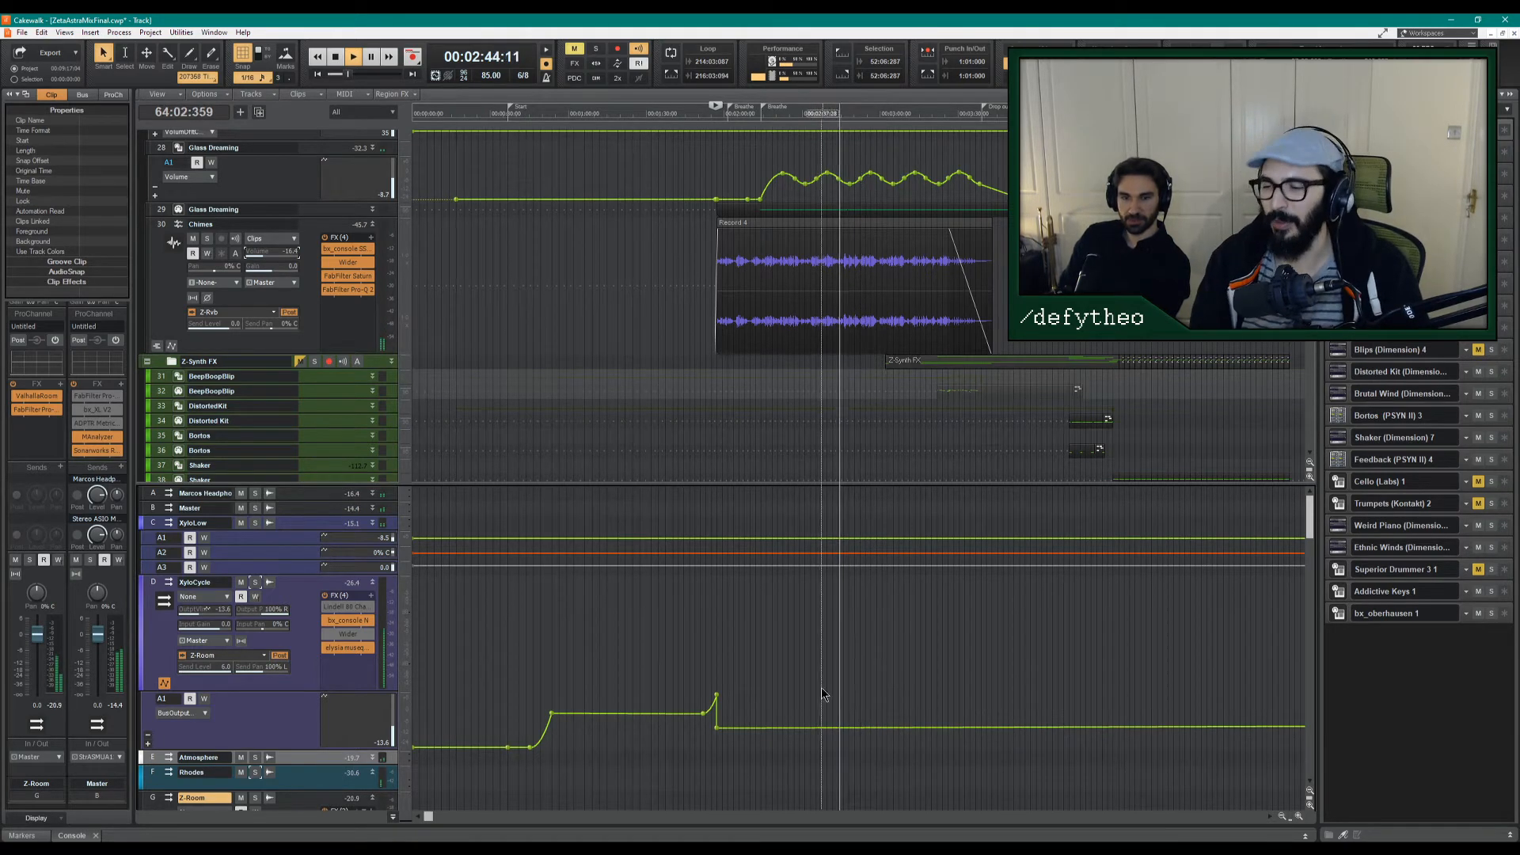
pyautogui.click(822, 727)
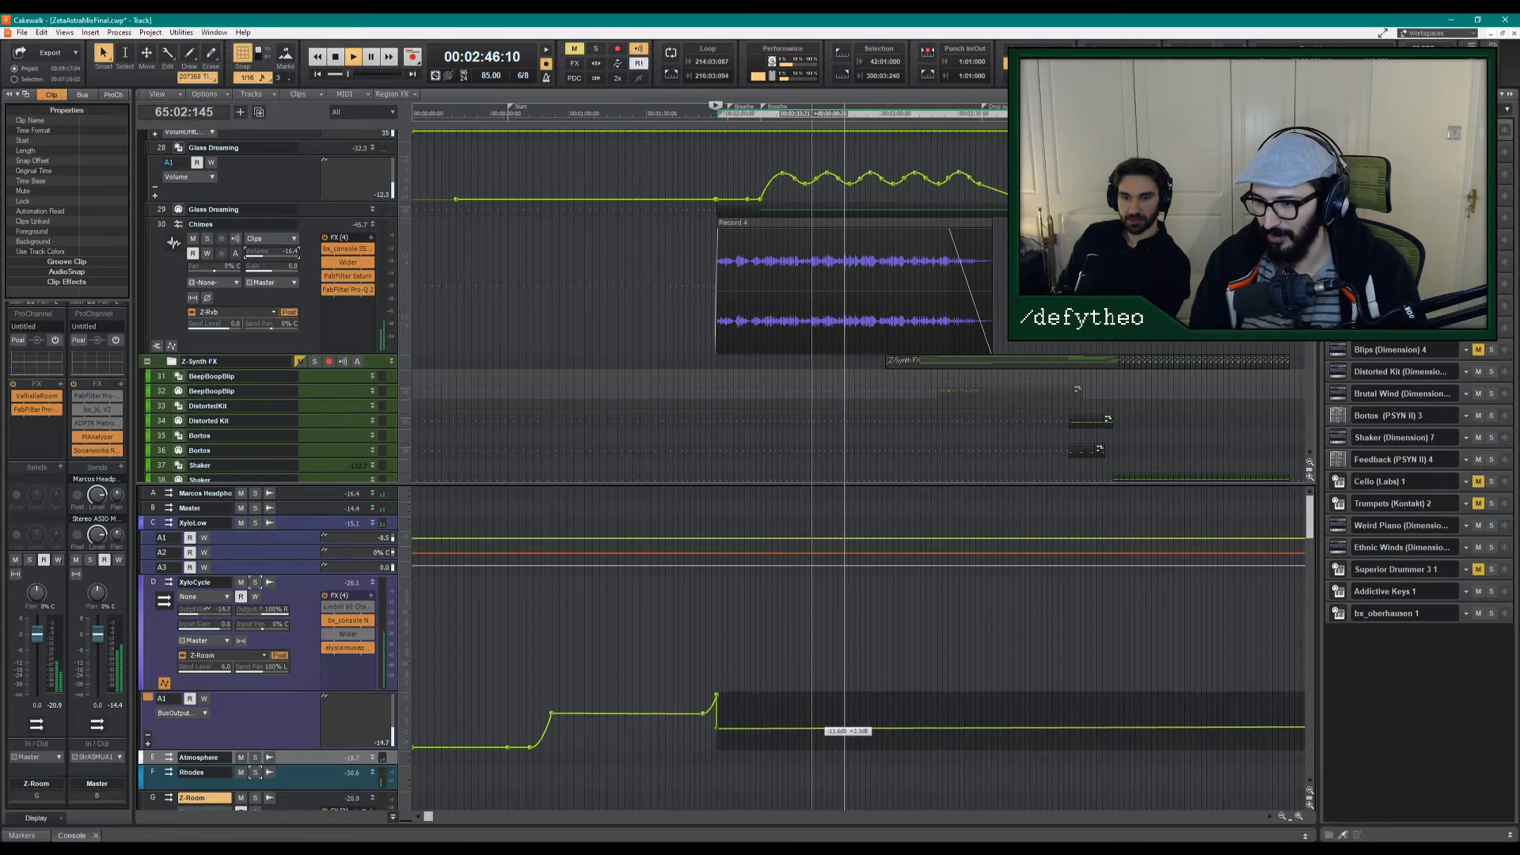
pyautogui.moveTo(811, 727); pyautogui.dragTo(819, 729)
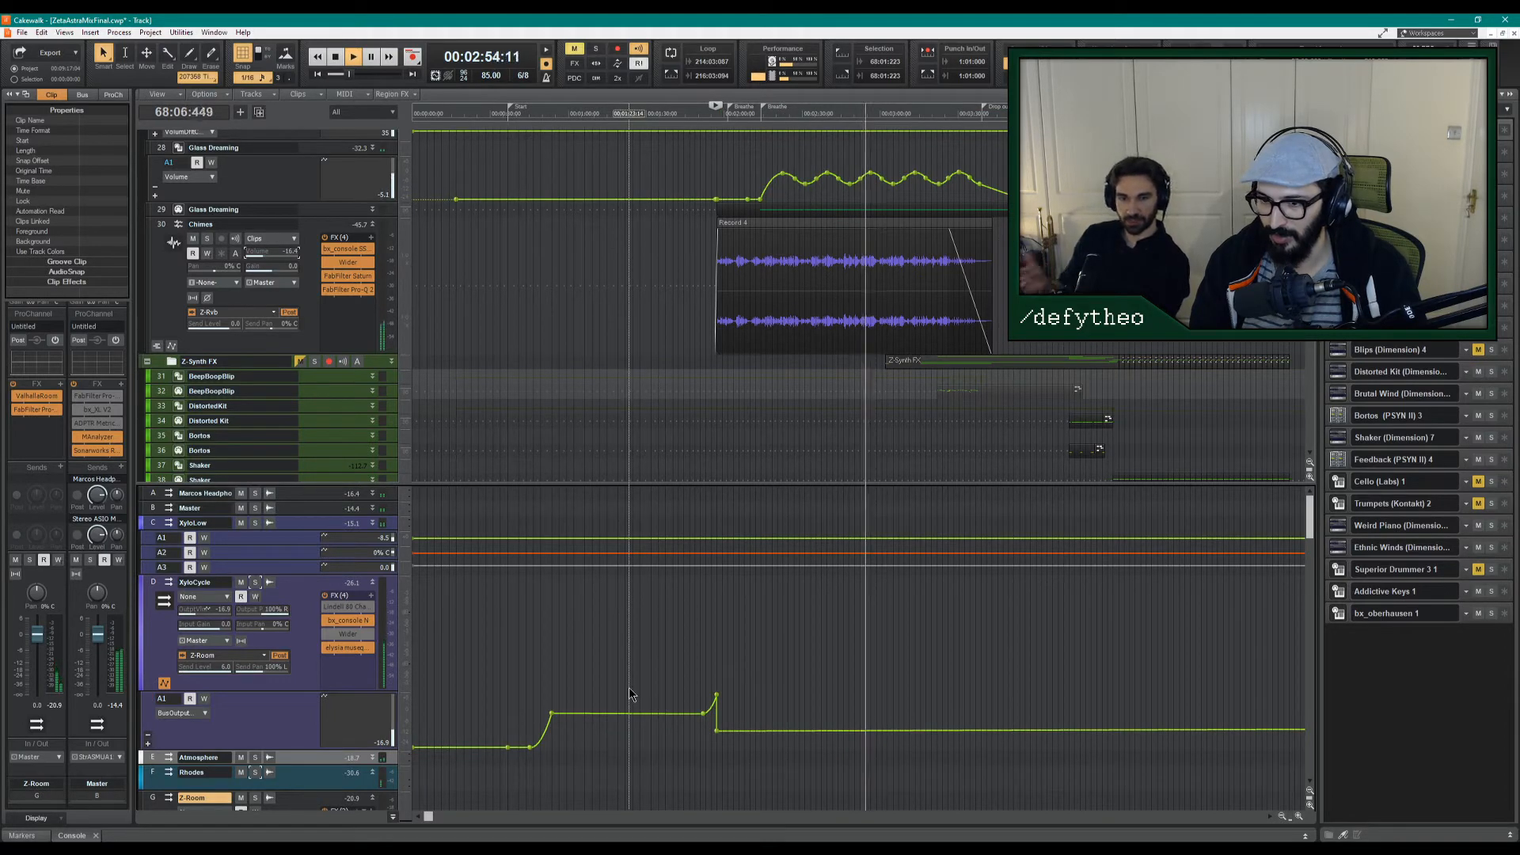
pyautogui.press('space')
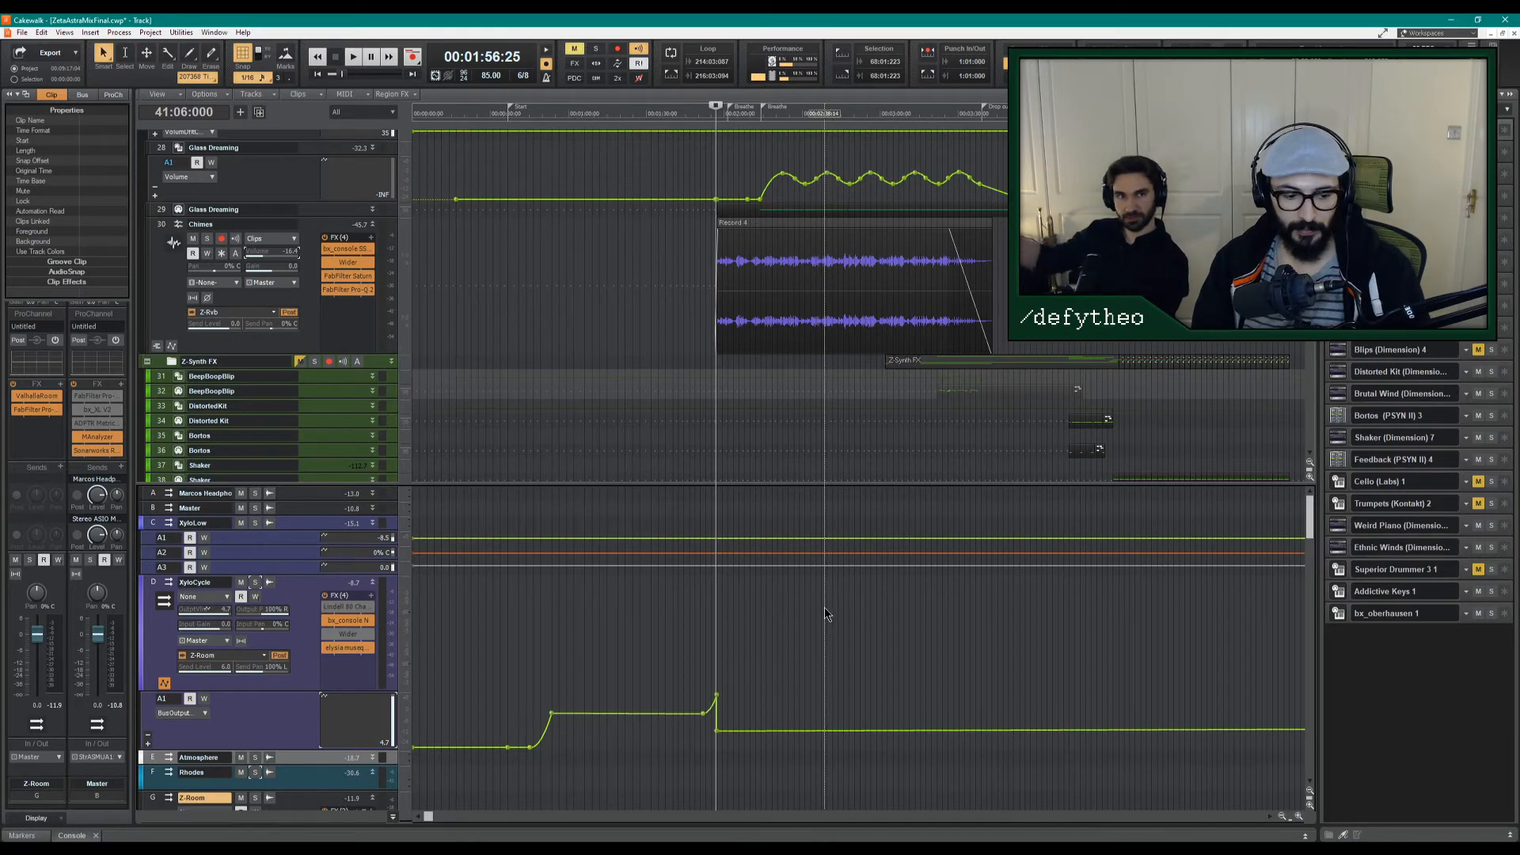
pyautogui.hotkey('ctrl', 's')
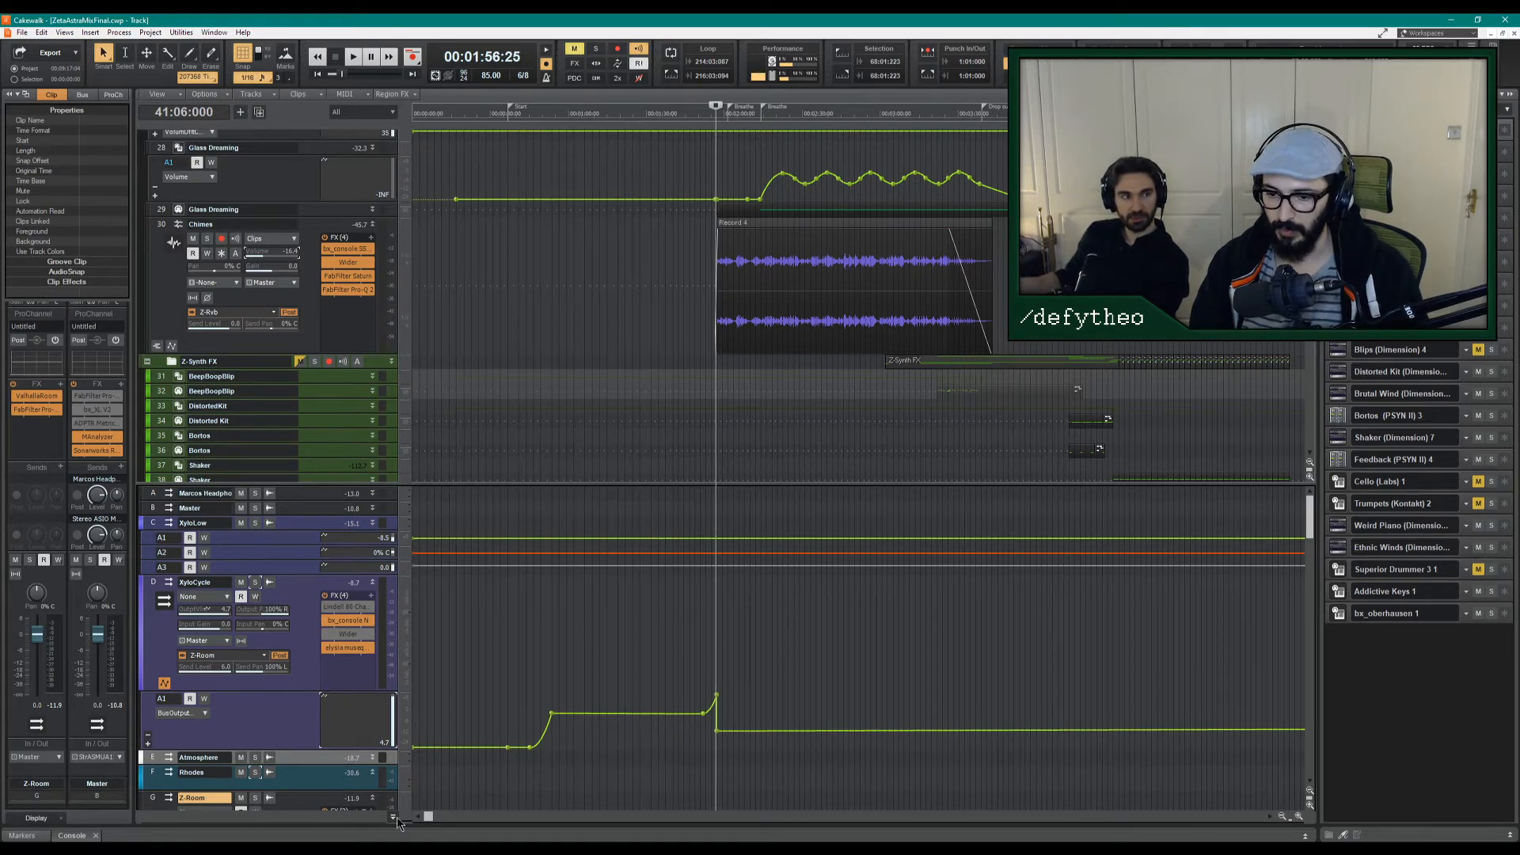
# In the Z-Room bus's ValhallaRoom reverb, shorten the decay to 0.85 s and close the plug-in.
pyautogui.click(1306, 836)
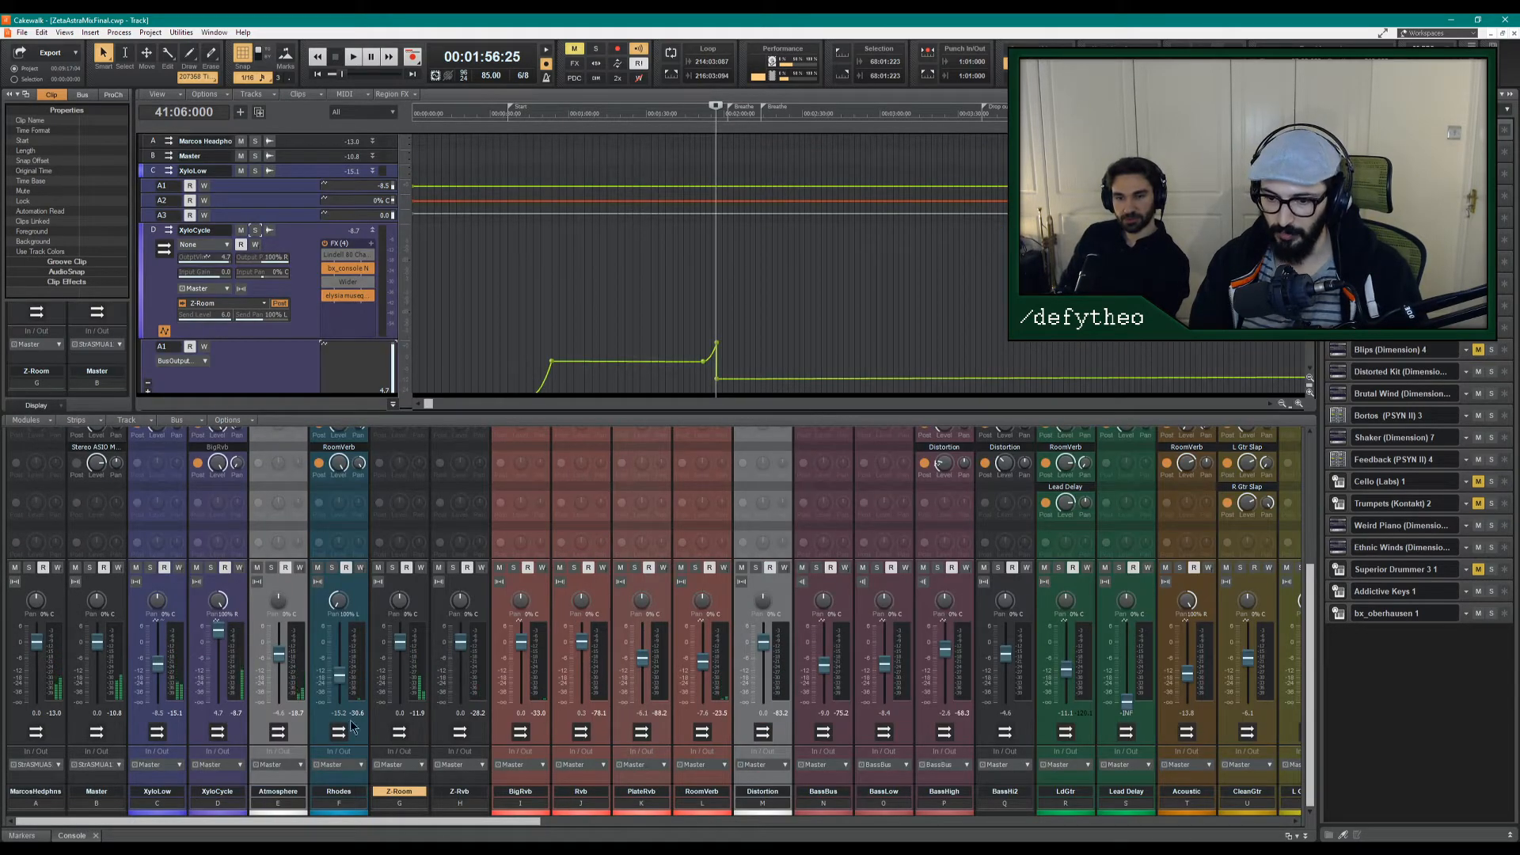
pyautogui.scroll(3, 418, 527)
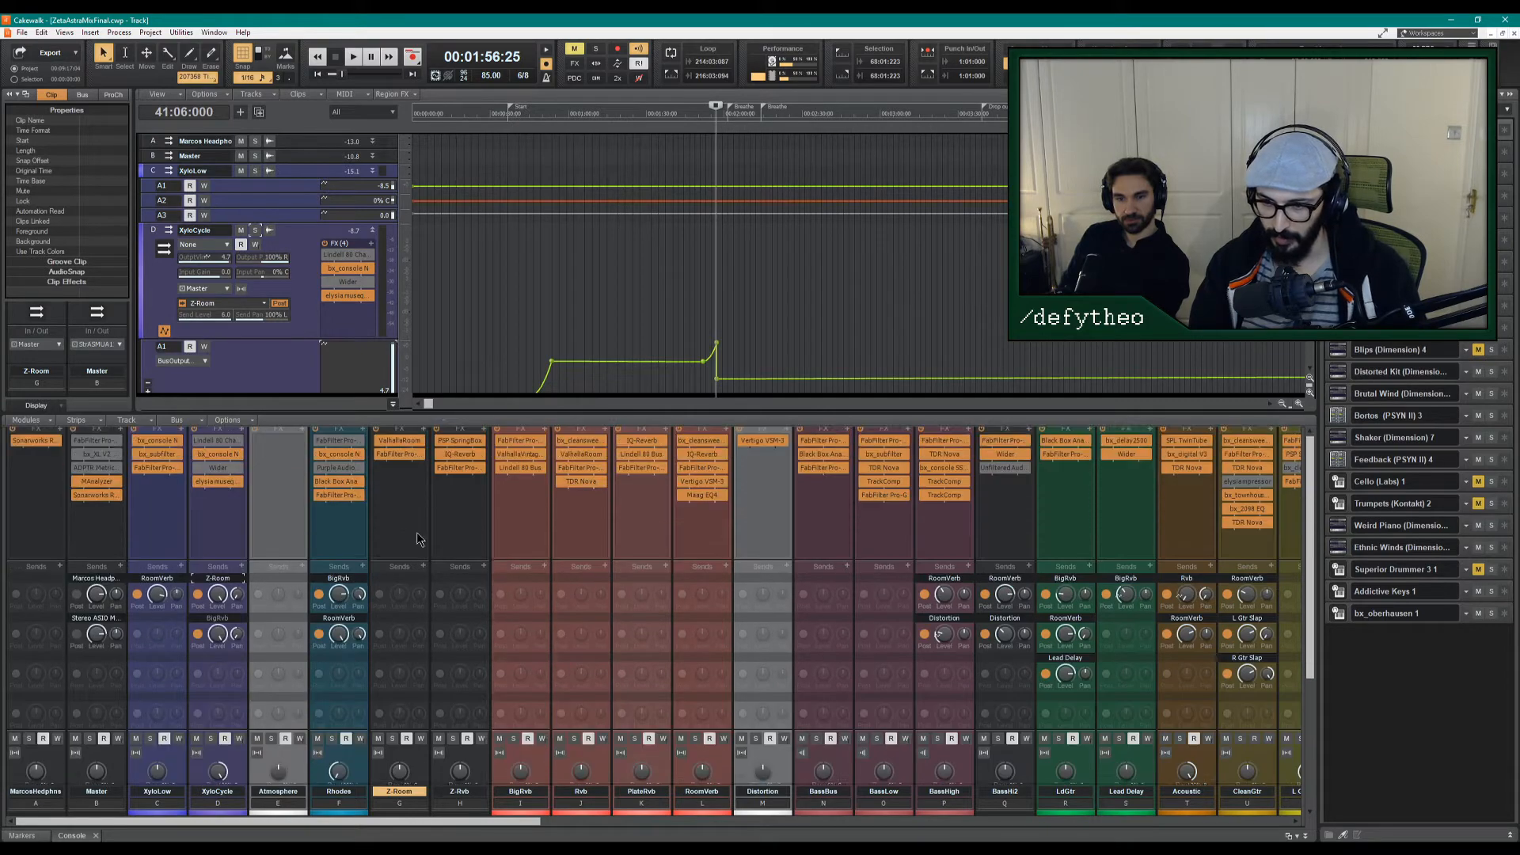
pyautogui.doubleClick(399, 475)
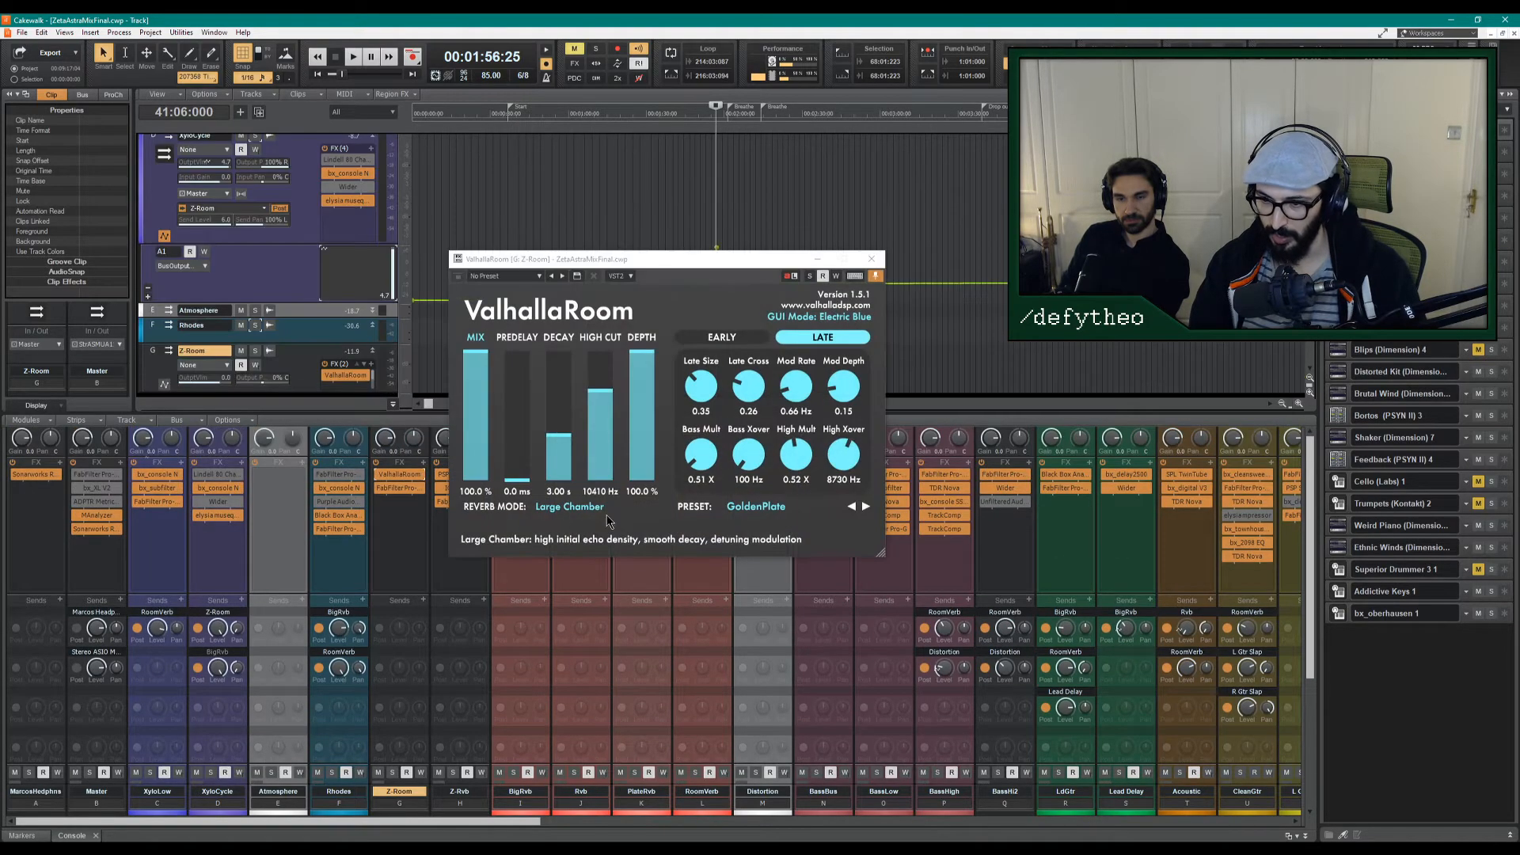
pyautogui.click(561, 444)
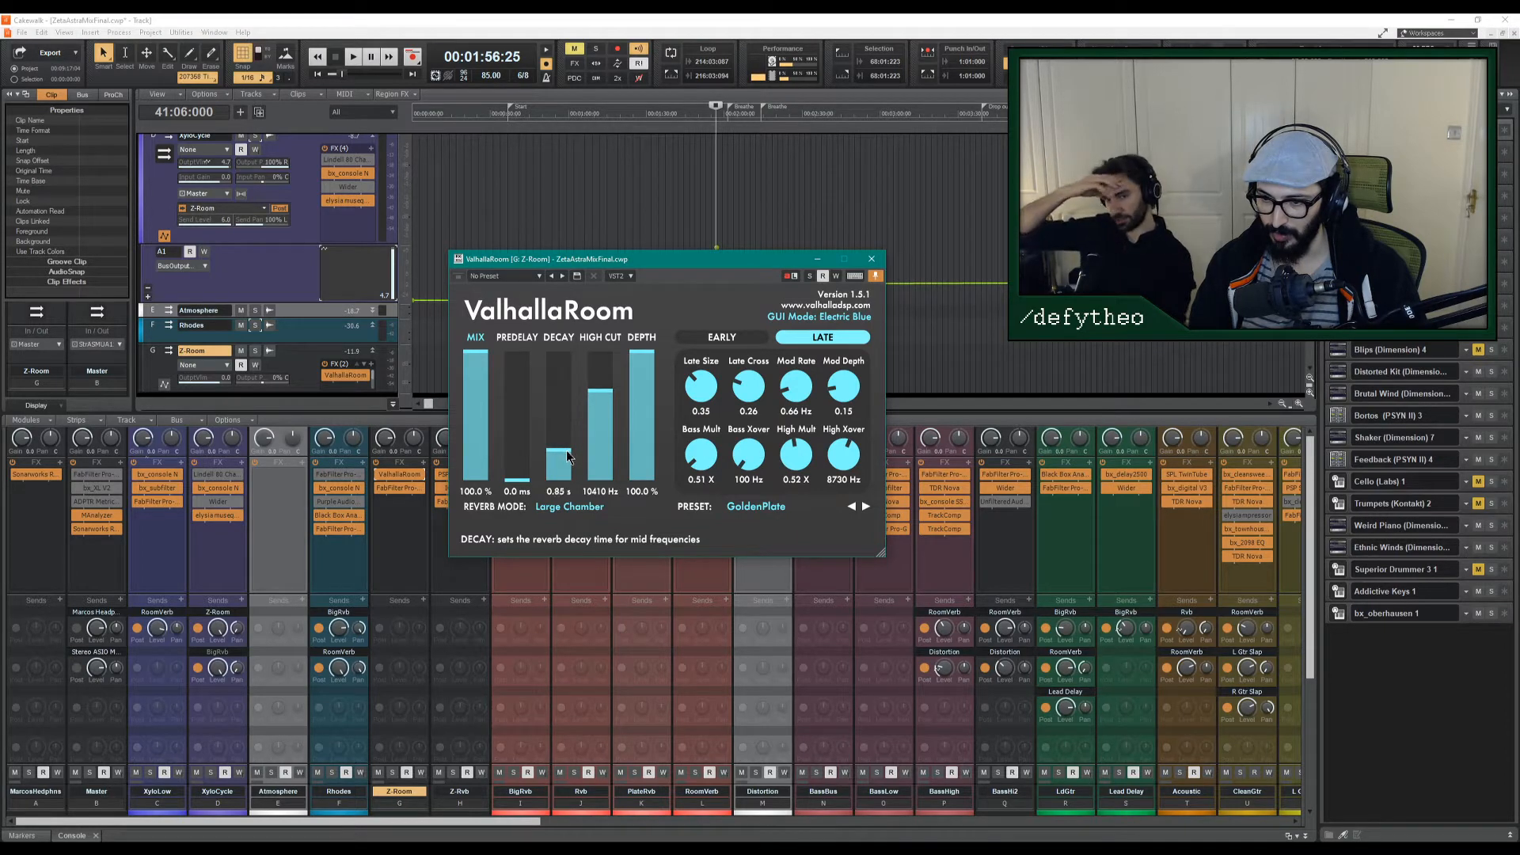
pyautogui.click(871, 259)
# Find the Xylo1 MIDI clip in the arrangement and play the mix from 55:01:240, just before it starts.
pyautogui.keyDown('ctrl'); pyautogui.scroll(-3, 842, 159); pyautogui.keyUp('ctrl')
pyautogui.scroll(3, 666, 210)
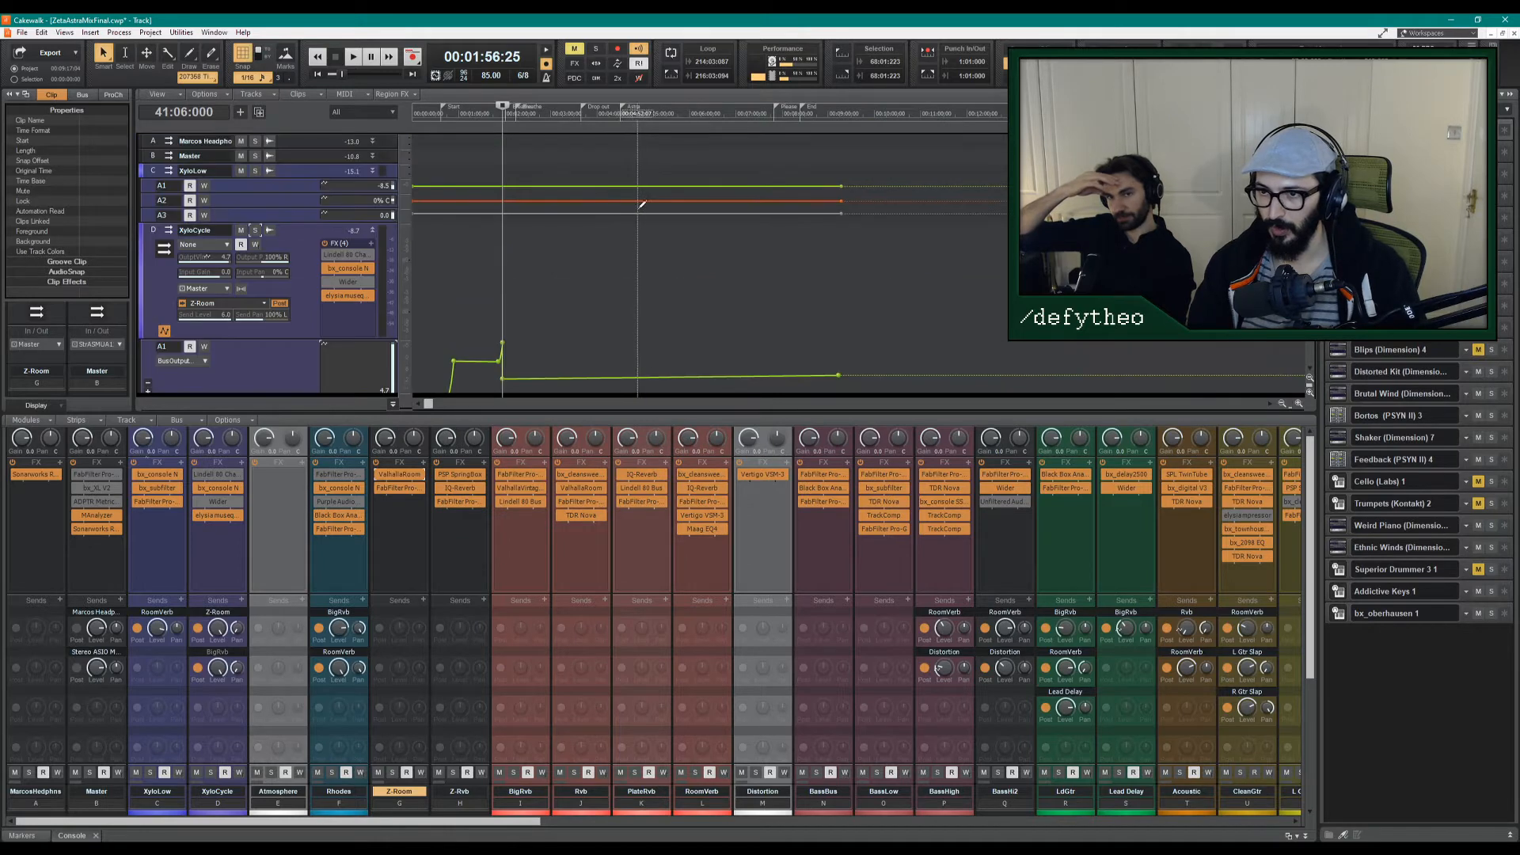
pyautogui.scroll(-15, 395, 380)
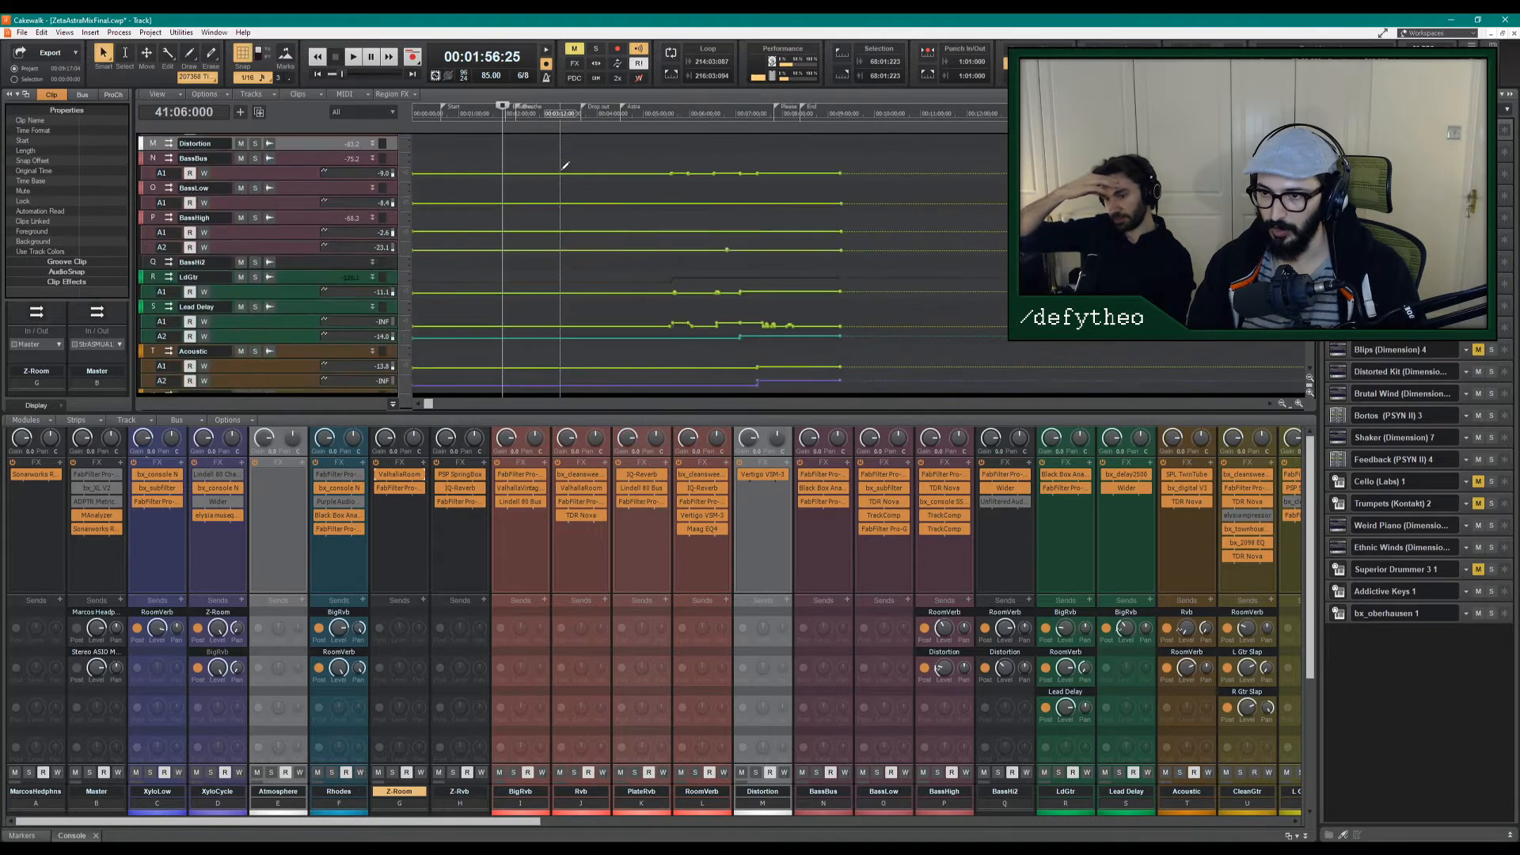
pyautogui.scroll(-10, 396, 391)
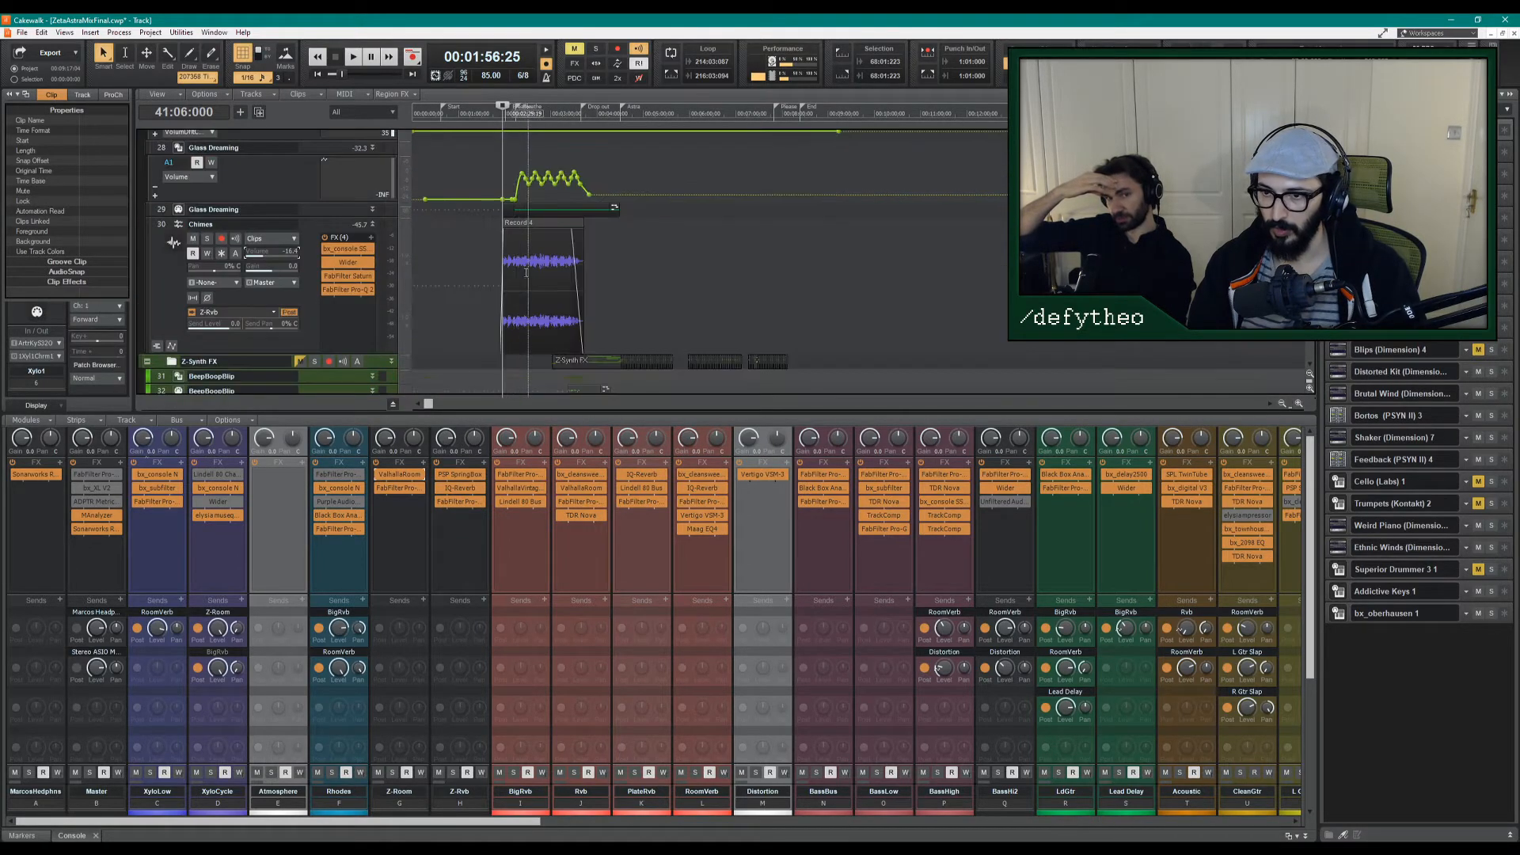
pyautogui.scroll(8, 570, 277)
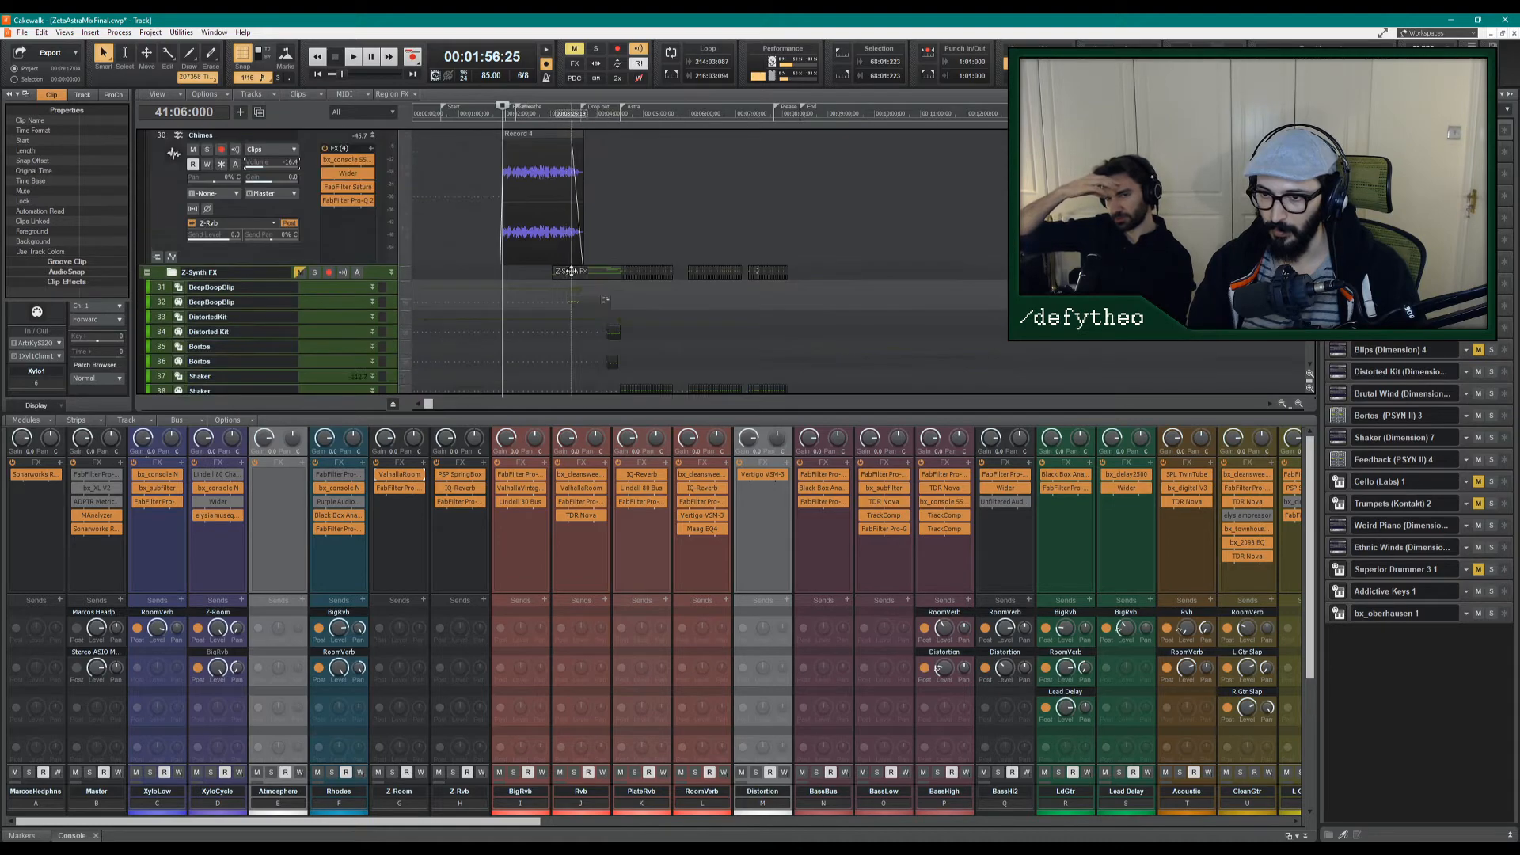
pyautogui.scroll(10, 537, 271)
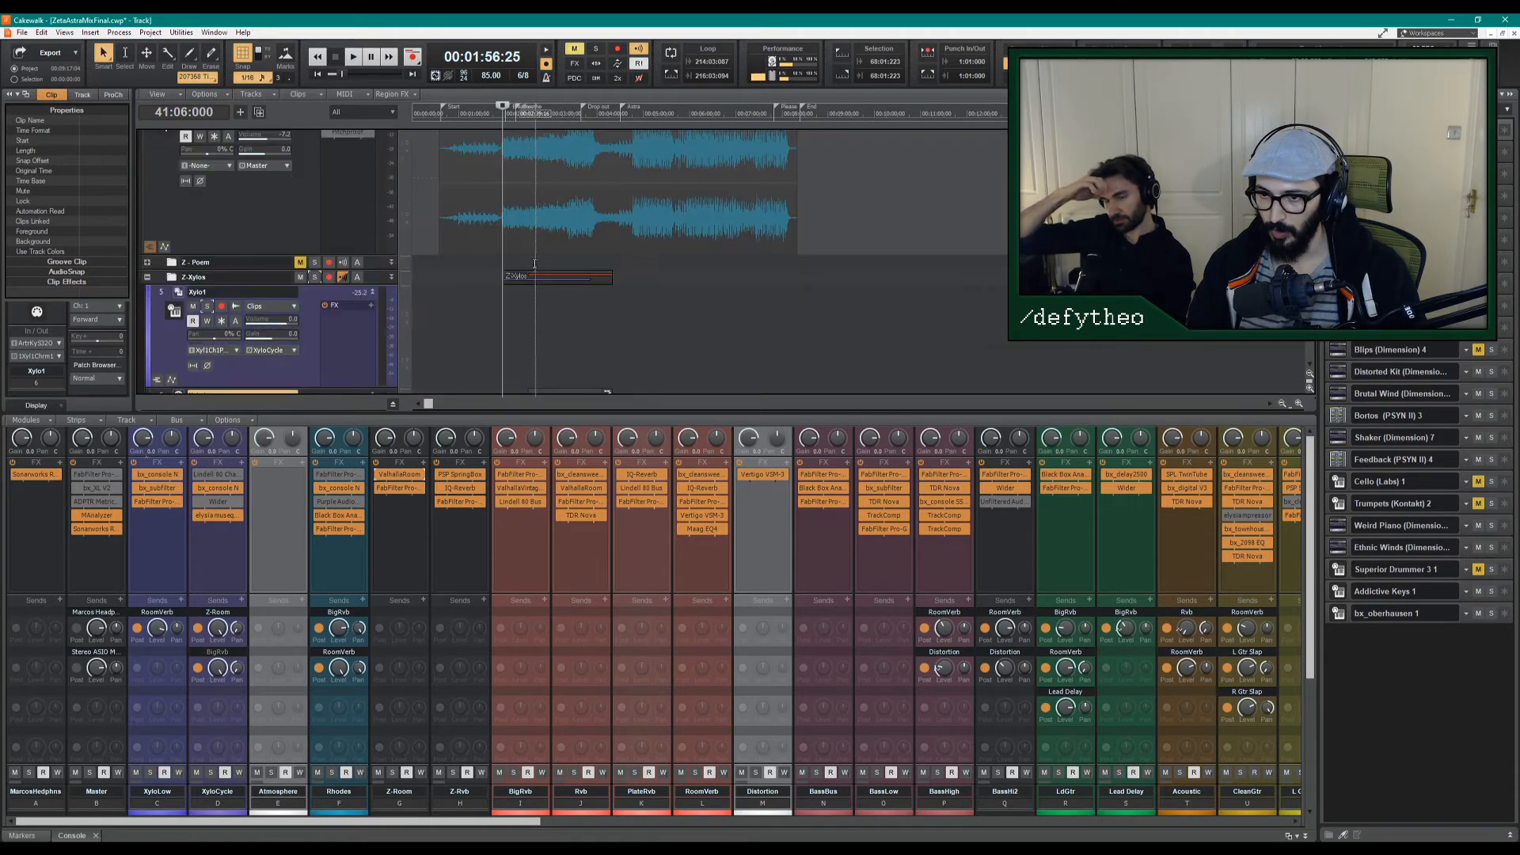
pyautogui.click(524, 313)
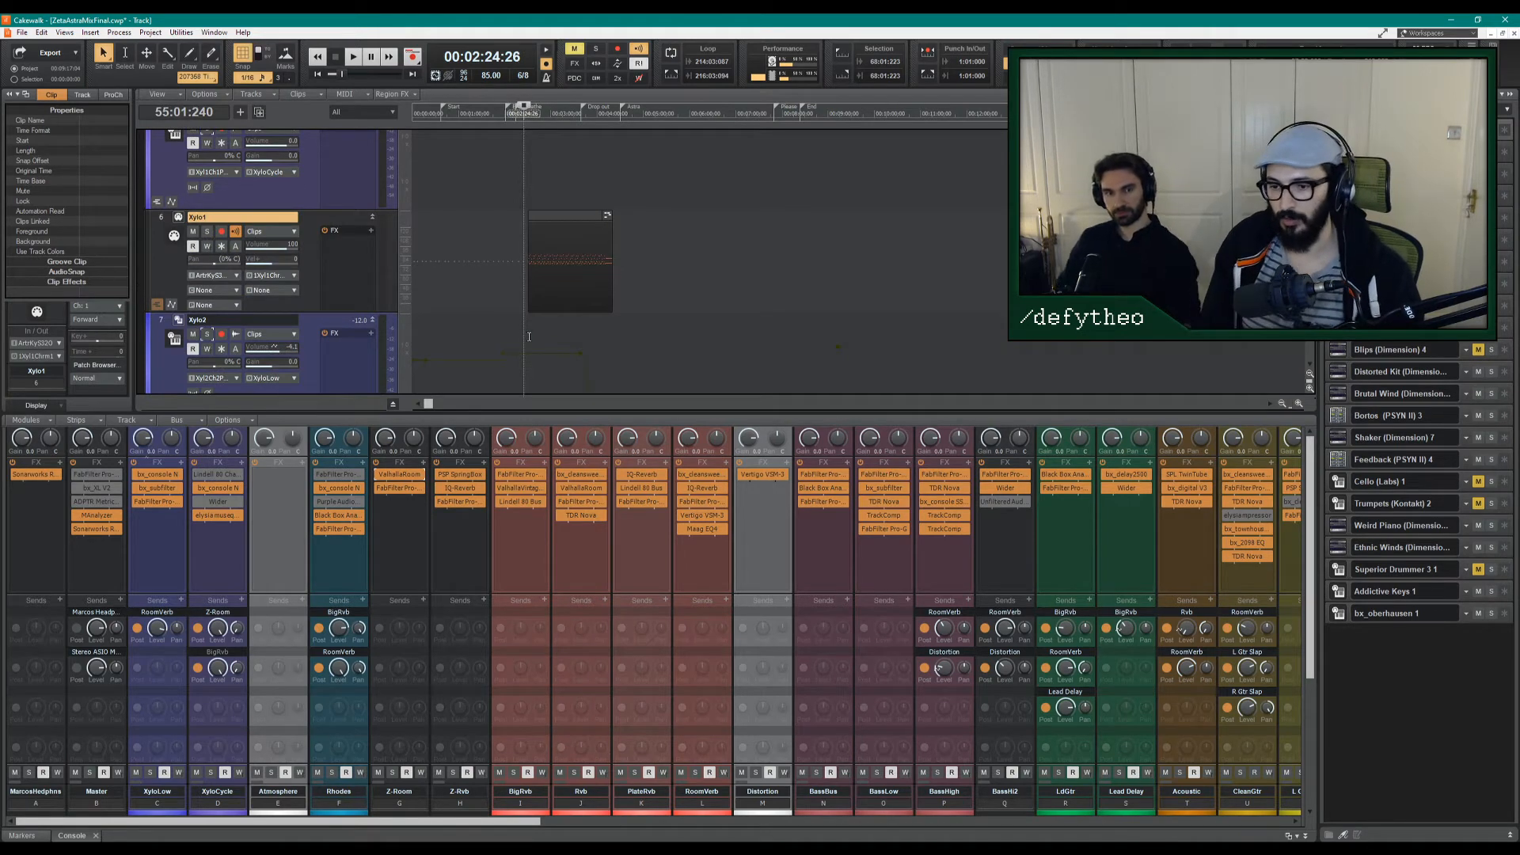
pyautogui.press('space')
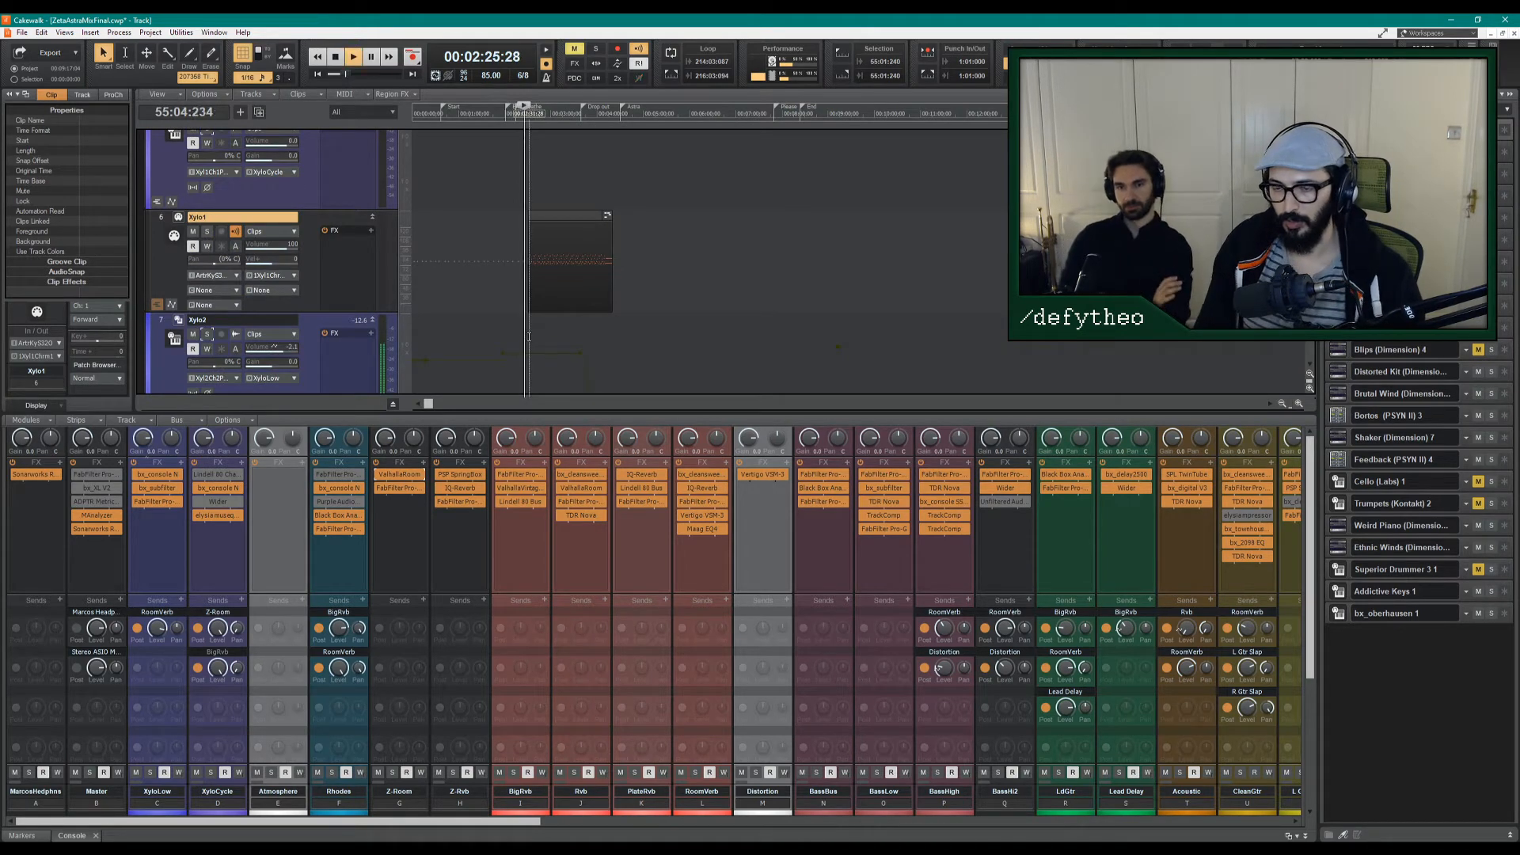
# Compare the XyloCycle bus with its elysia museq effect bypassed and enabled during playback, leaving the effect on.
pyautogui.scroll(3, 523, 314)
pyautogui.hscroll(10, 523, 314)
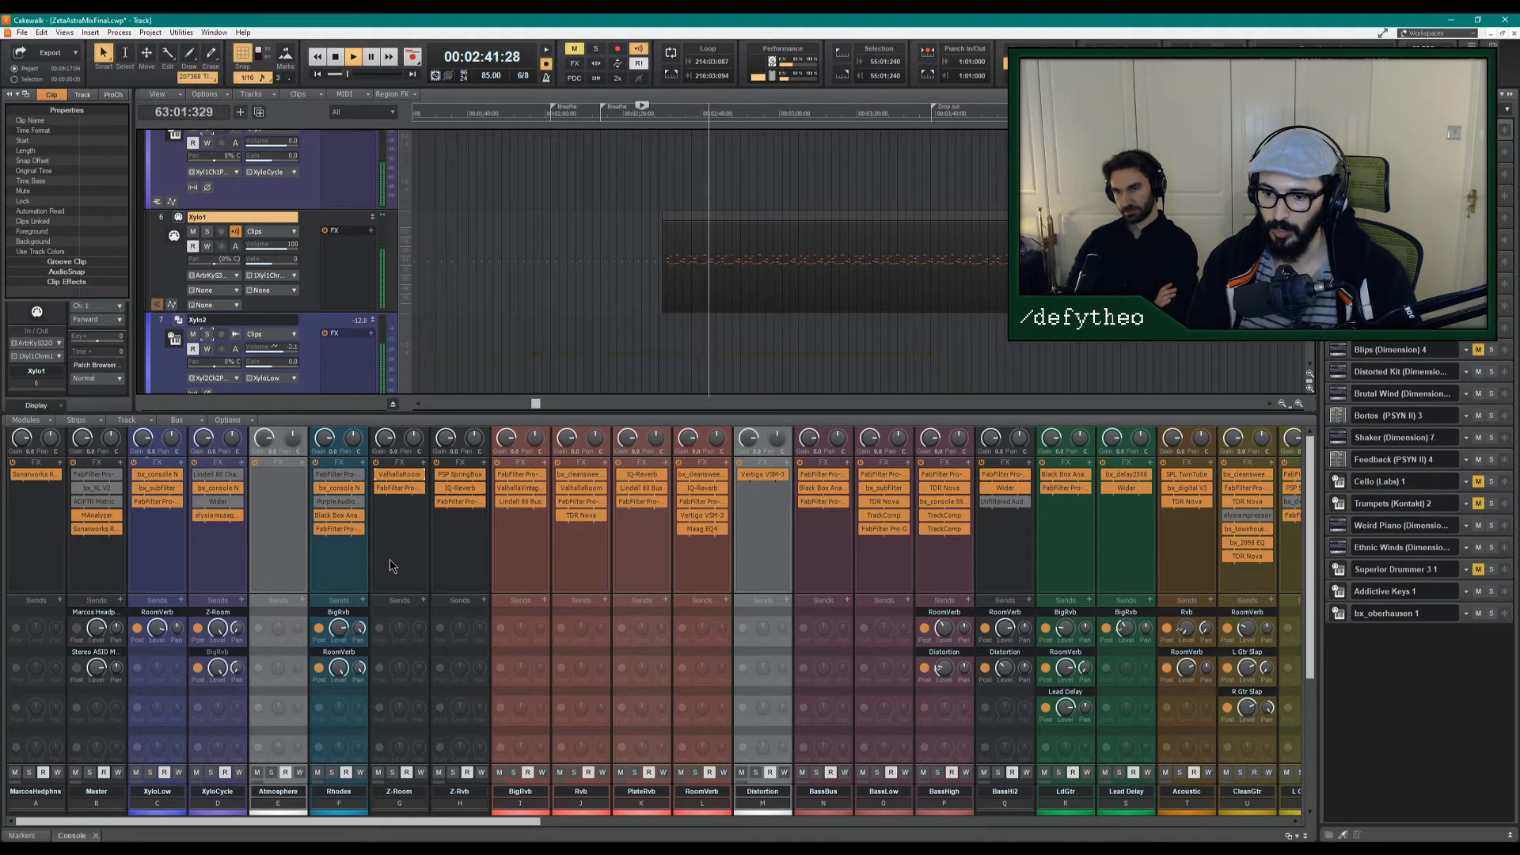
pyautogui.click(196, 516)
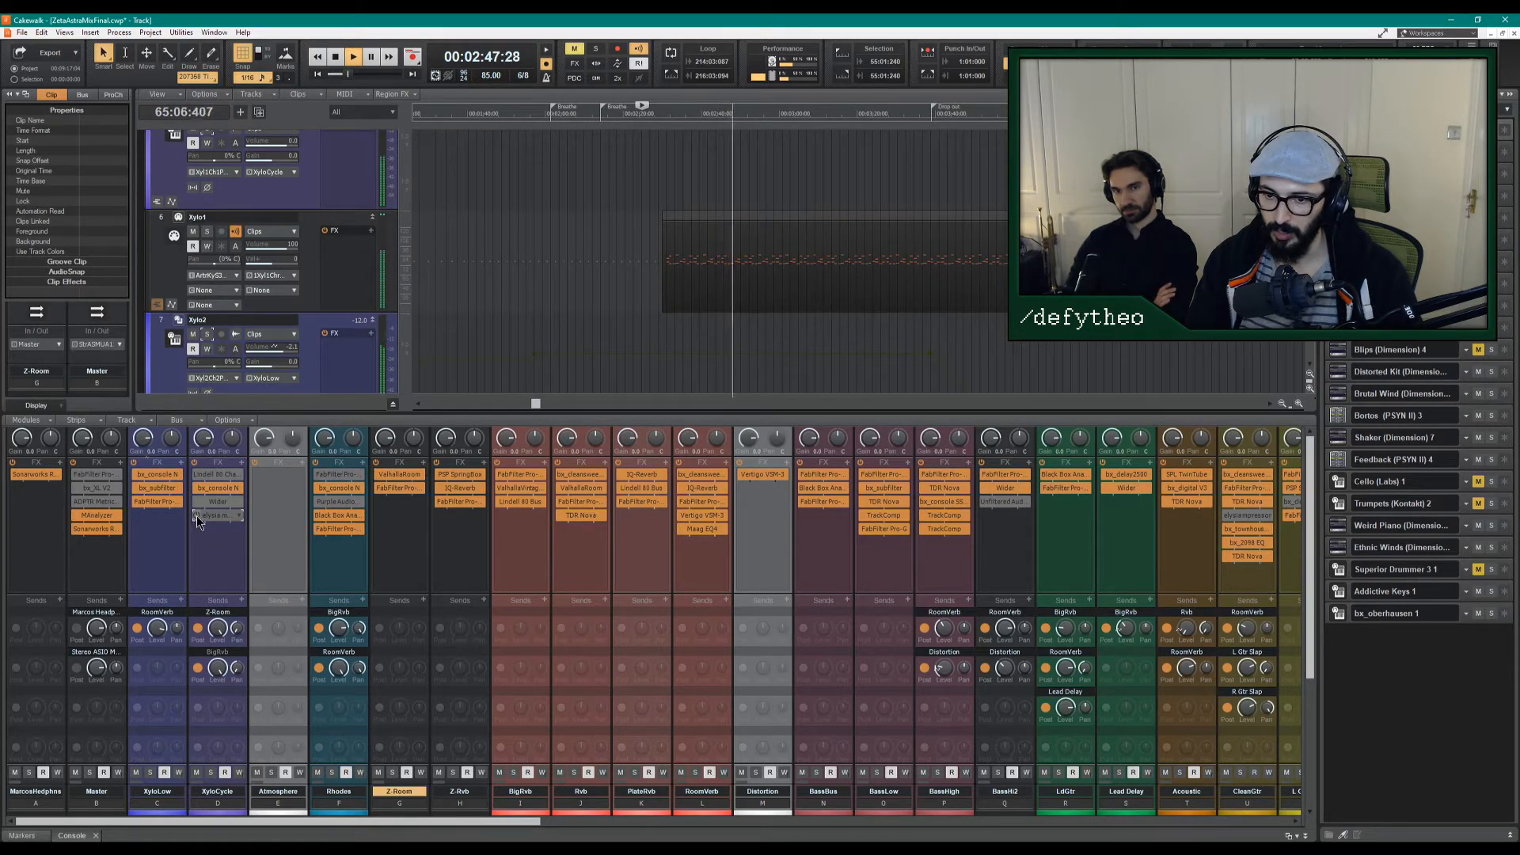
pyautogui.click(196, 515)
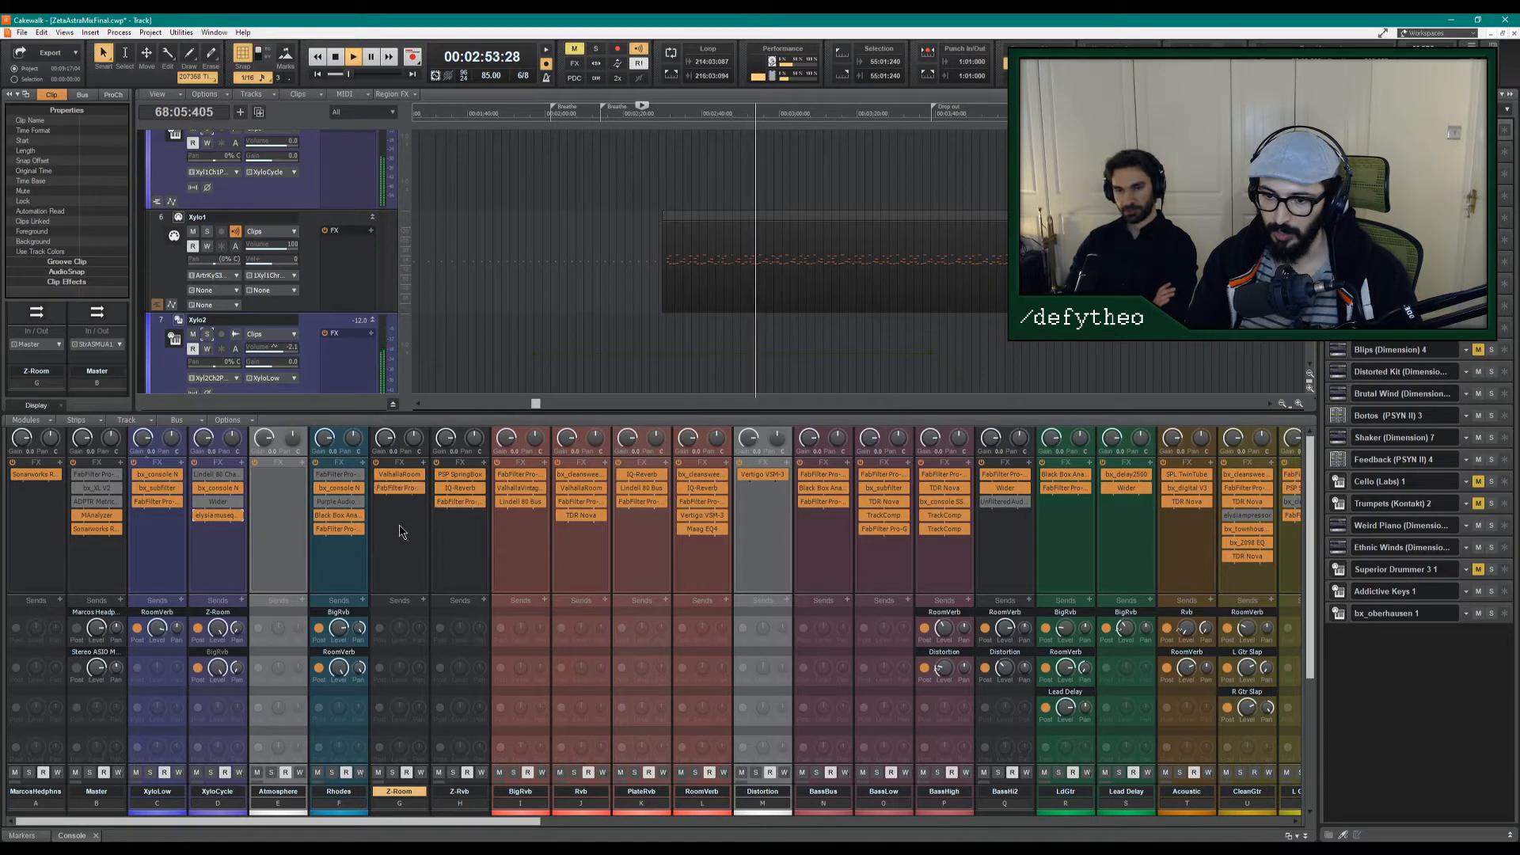
# In the Z-Room bus's ValhallaRoom, set decay to 0.75 s and depth to 24.4%, close it and stop playback.
pyautogui.doubleClick(396, 475)
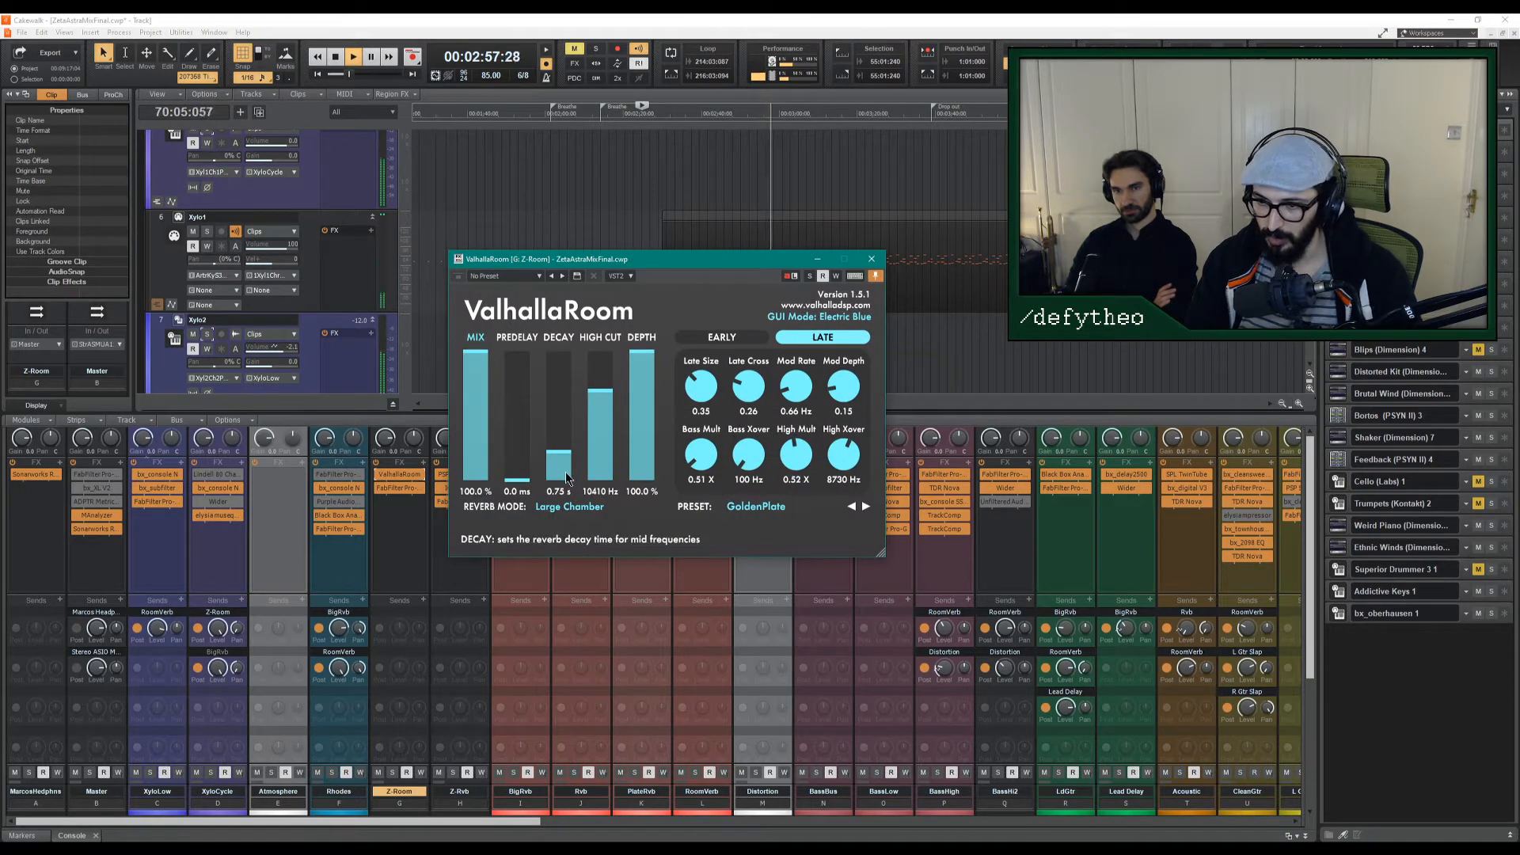
pyautogui.moveTo(642, 444); pyautogui.dragTo(649, 491)
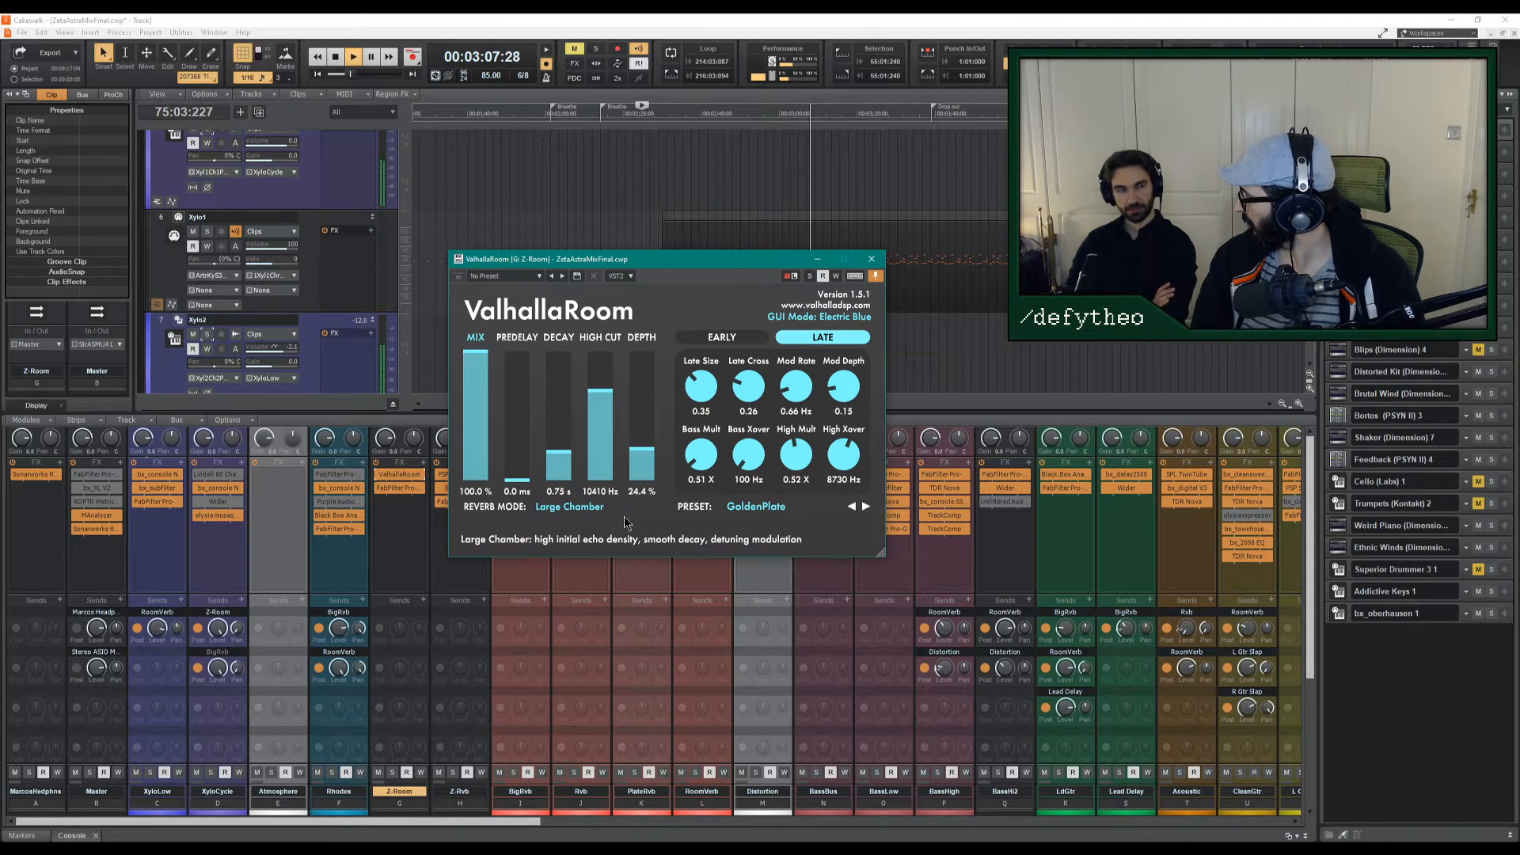
pyautogui.click(872, 260)
pyautogui.press('space')
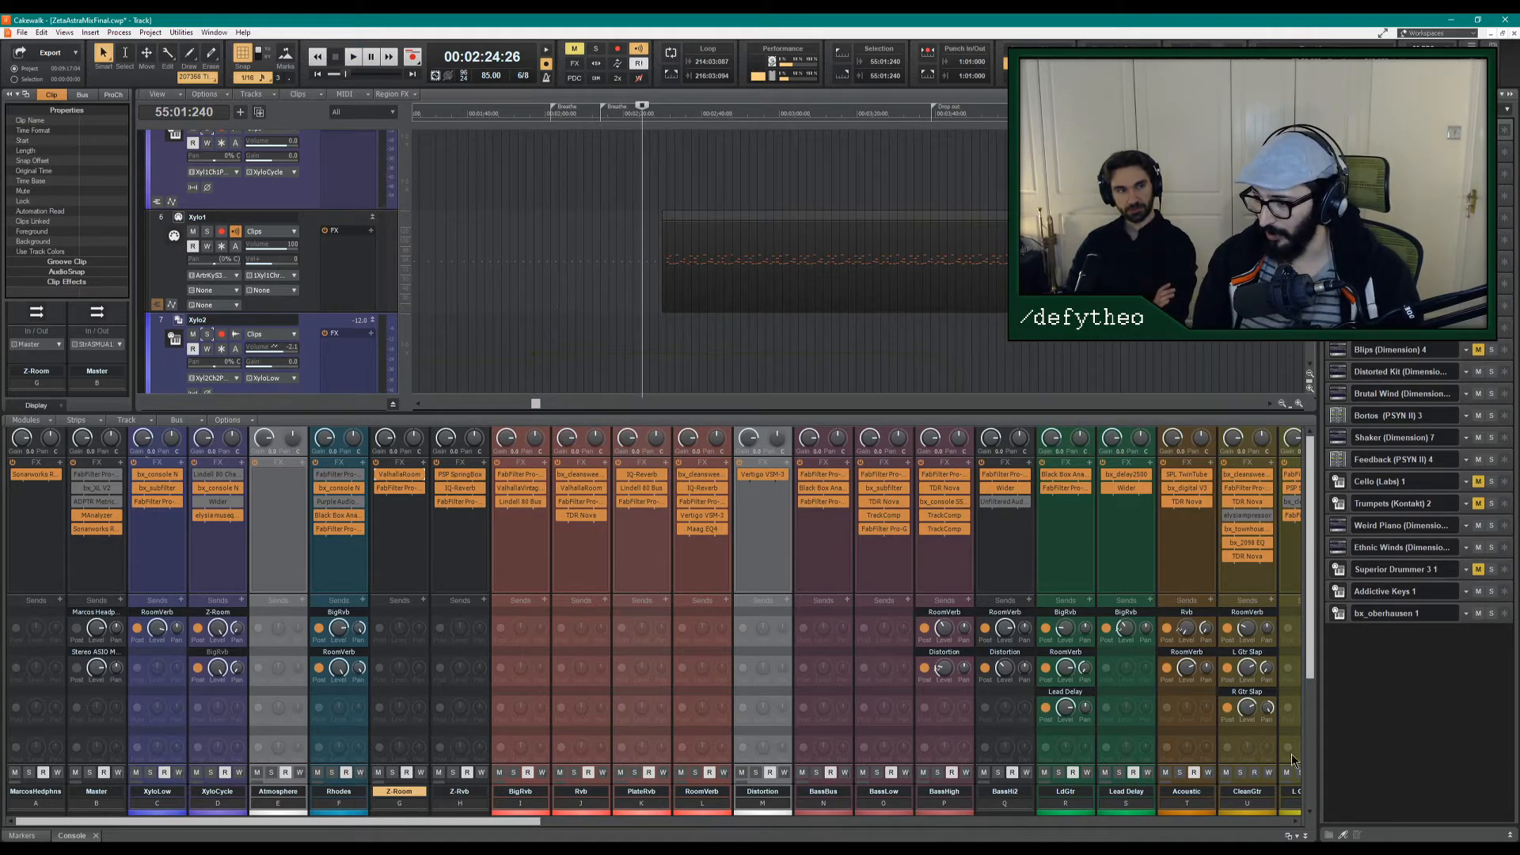
# Collapse the Z-Synths folder and expand the Z-Traktor Beam folder to show its tracks.
pyautogui.click(1306, 836)
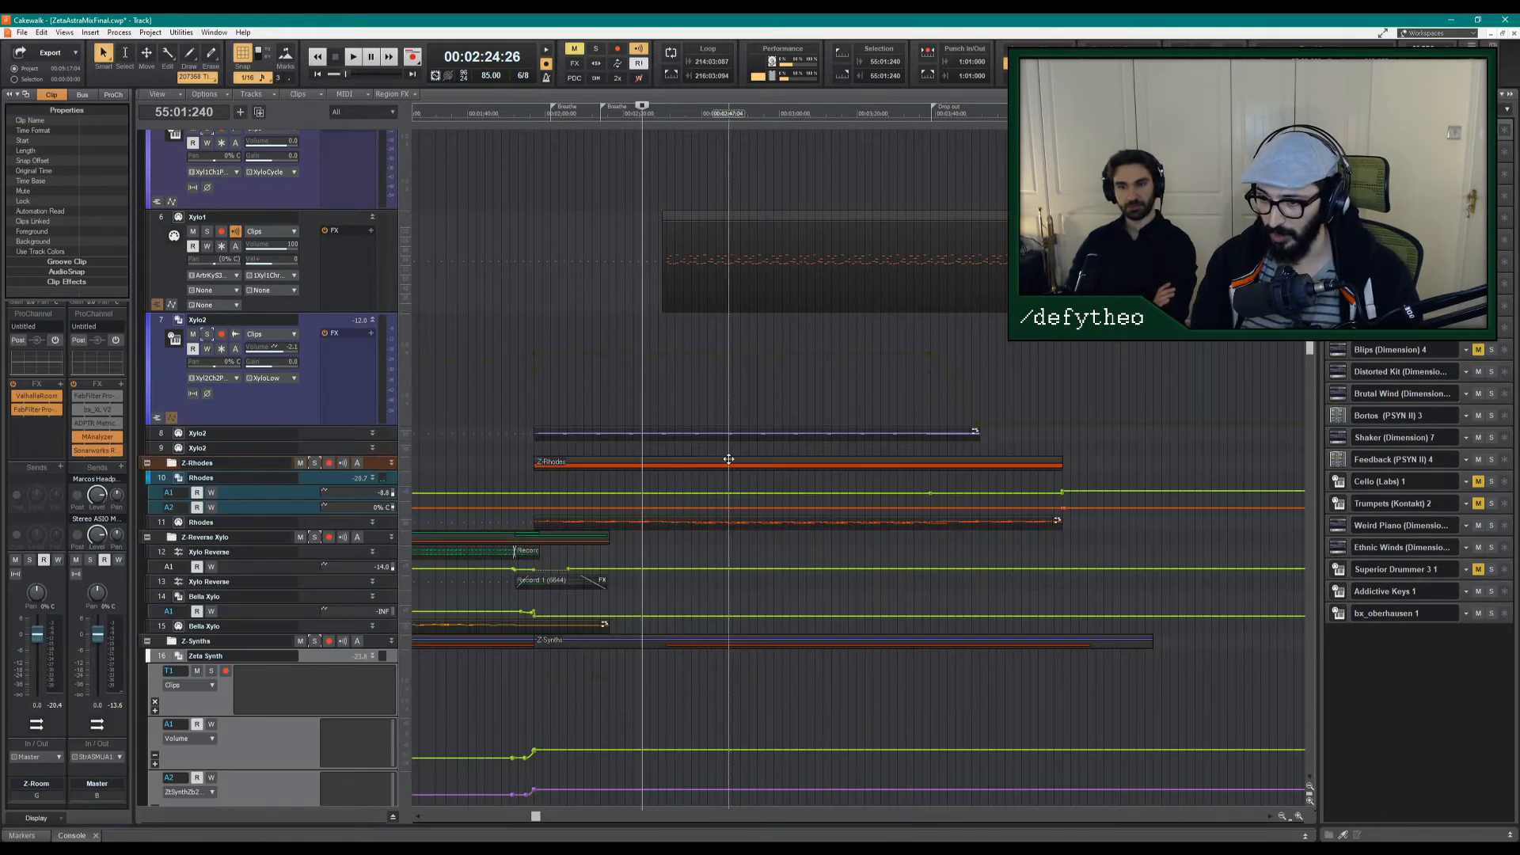
pyautogui.scroll(-2, 690, 451)
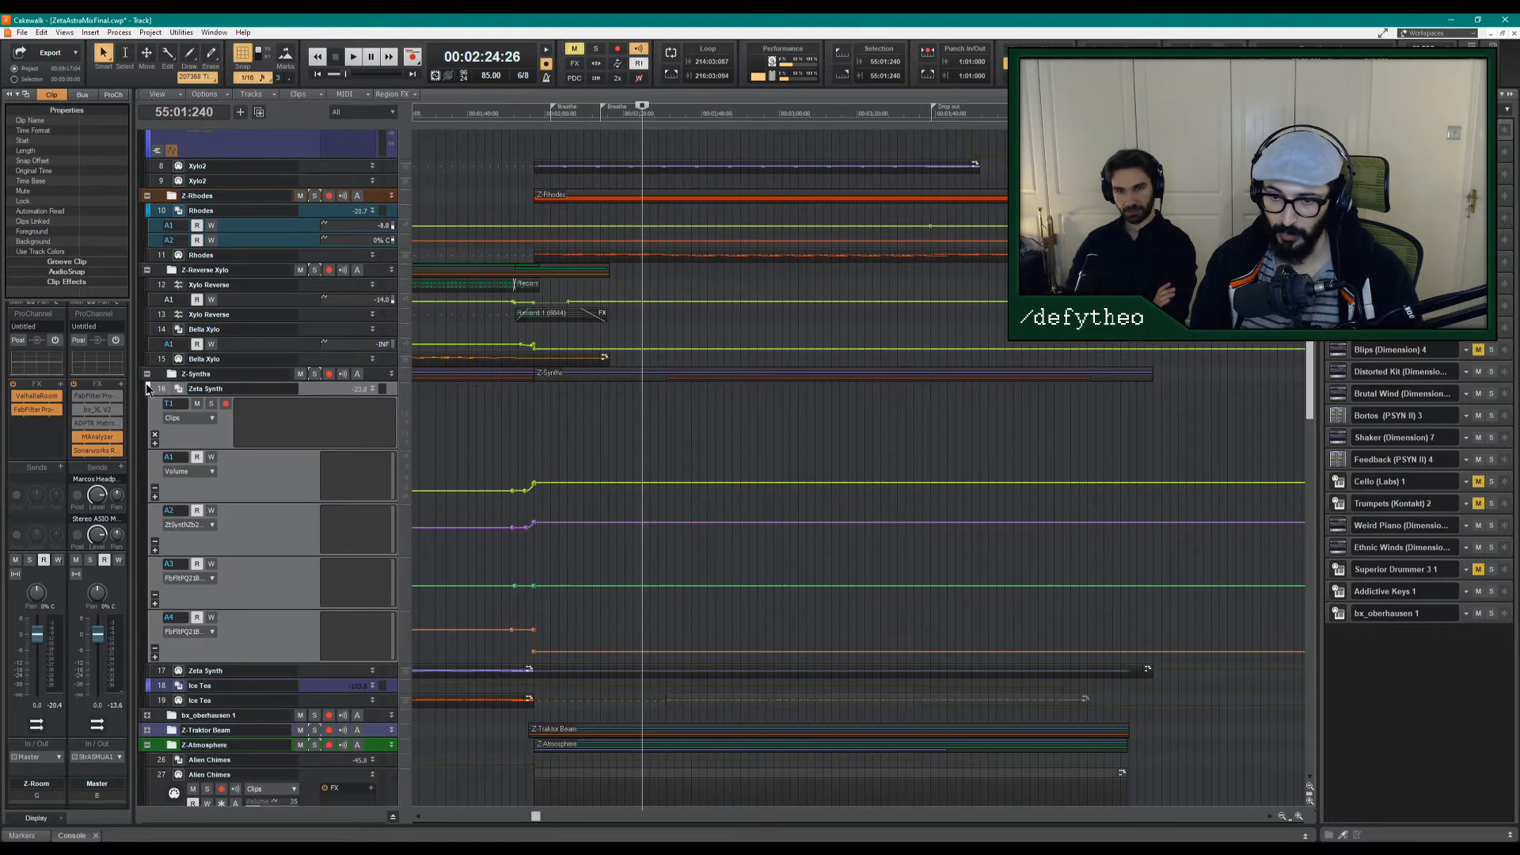
pyautogui.click(147, 376)
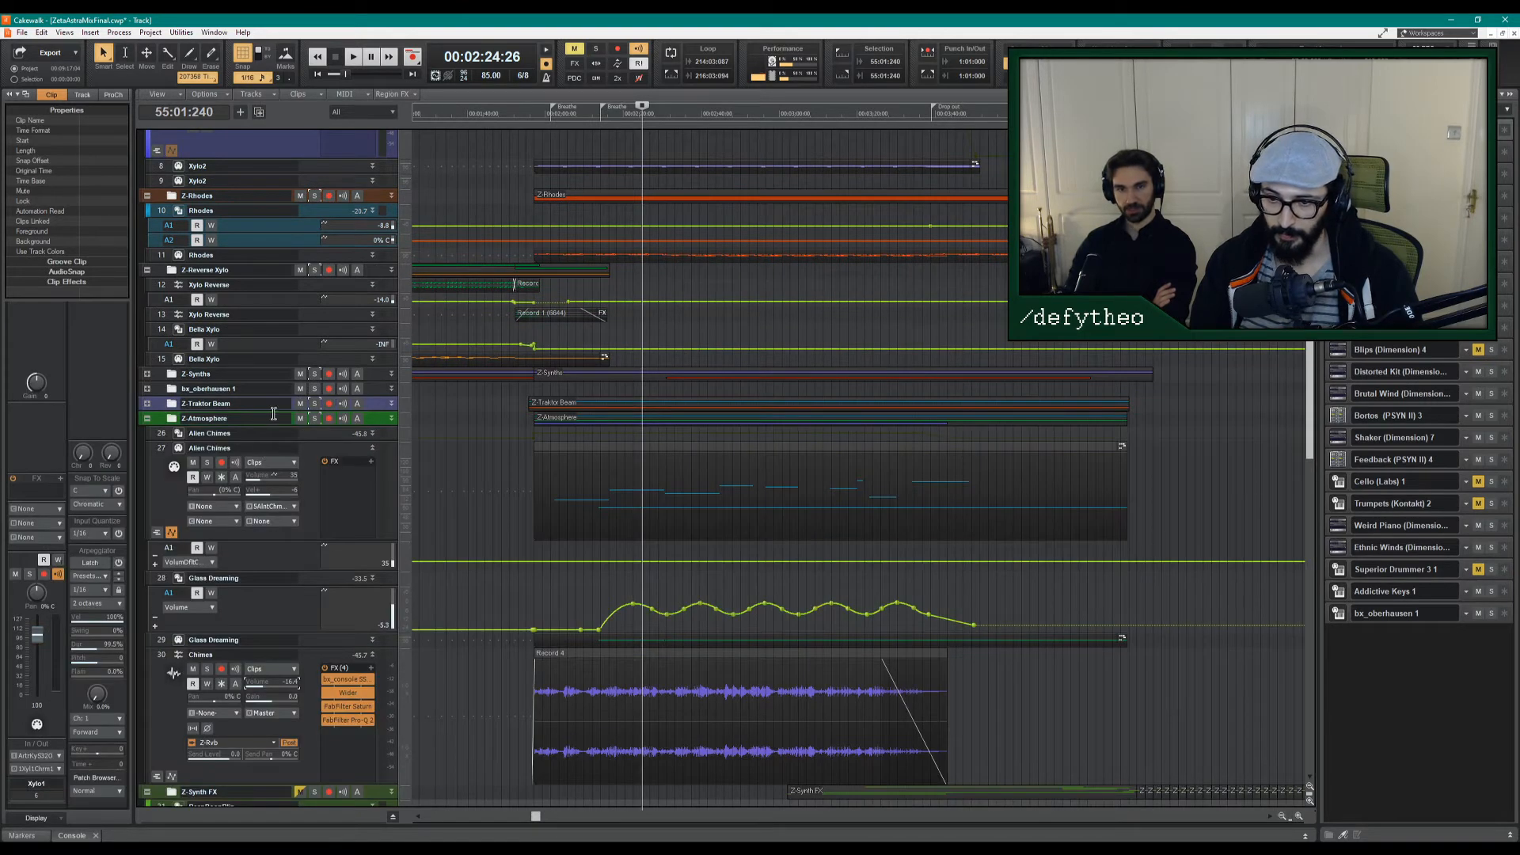
pyautogui.click(147, 404)
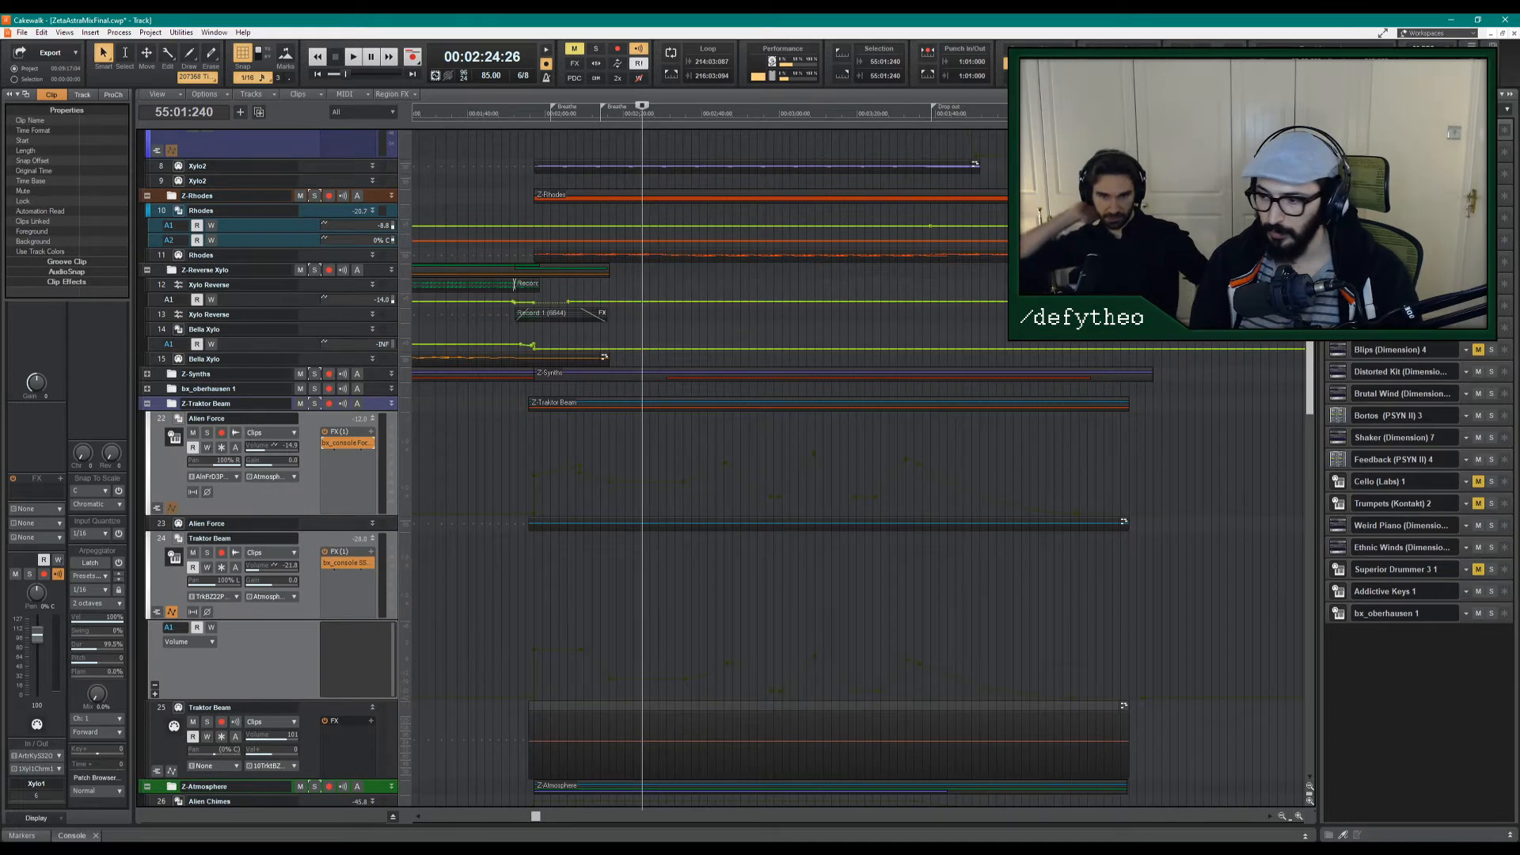
# Insert a new stereo bus beside the Rhodes bus and name it Tracktor beams.
pyautogui.click(1305, 835)
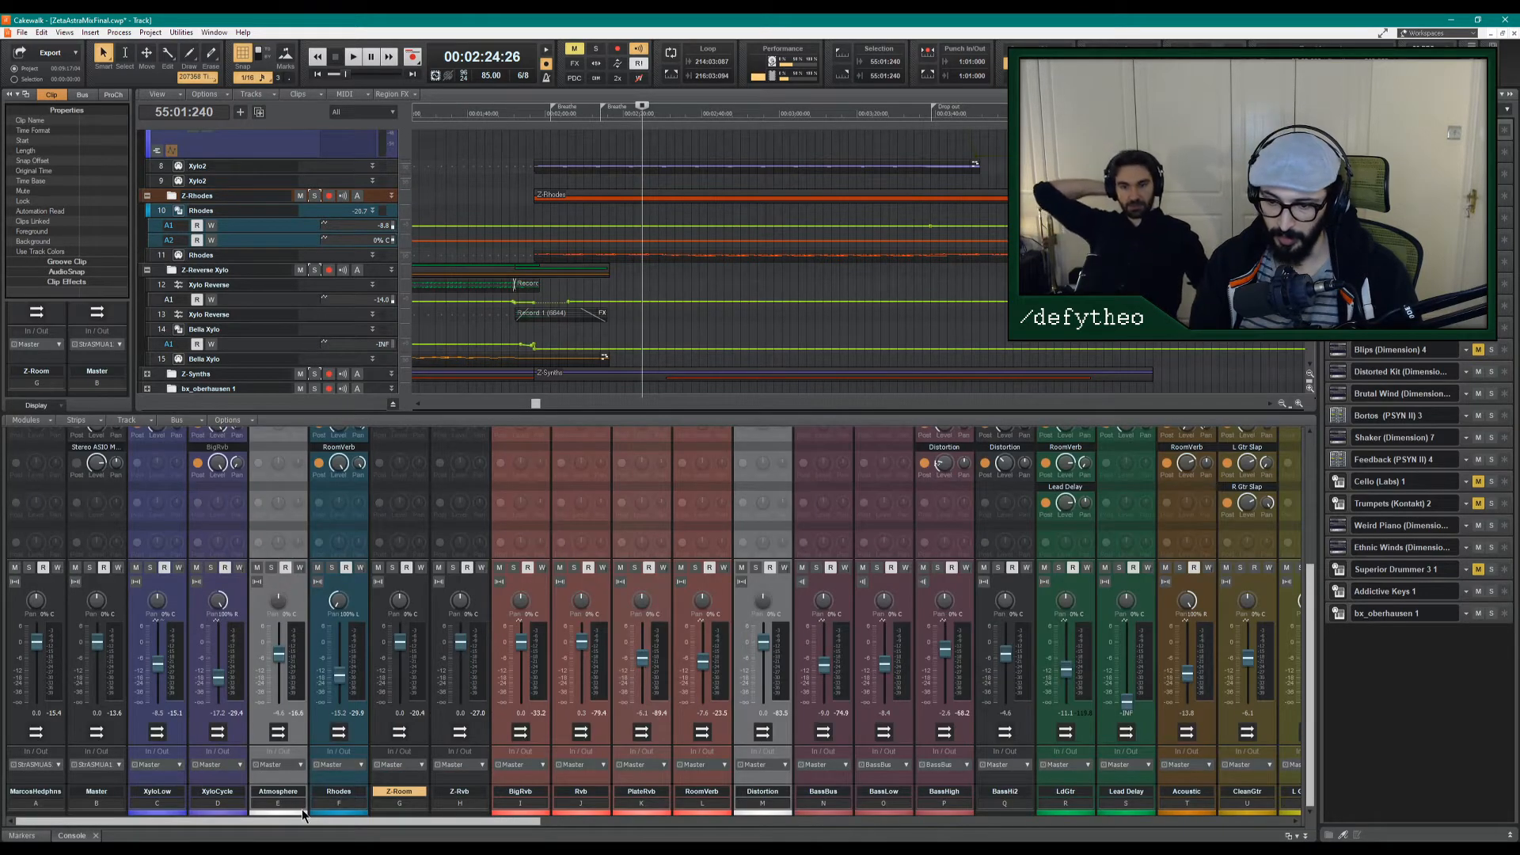
pyautogui.click(326, 814)
pyautogui.rightClick(328, 782)
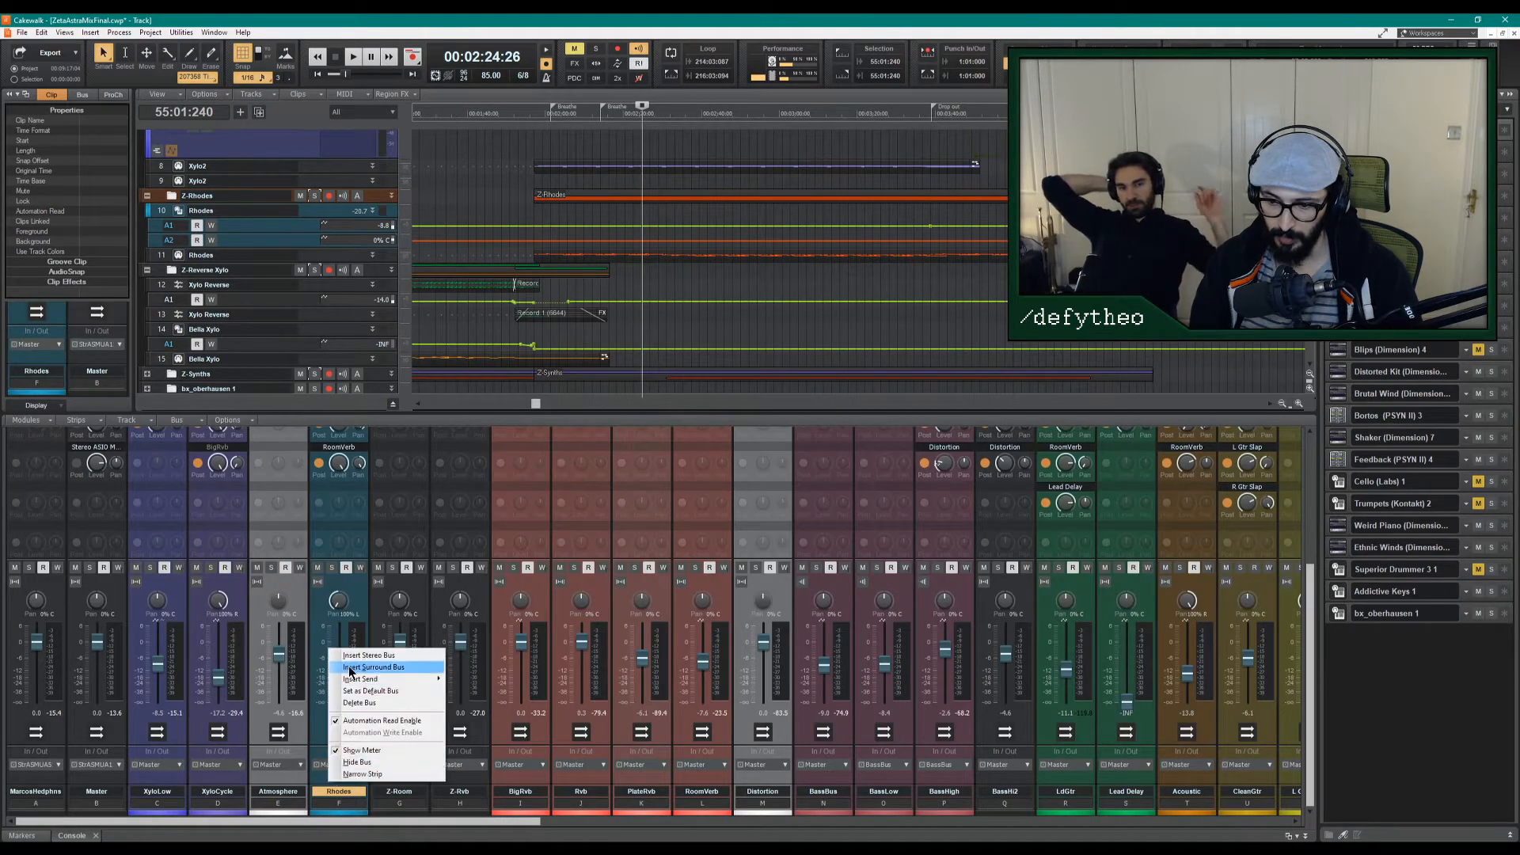
pyautogui.click(352, 656)
pyautogui.doubleClick(336, 790)
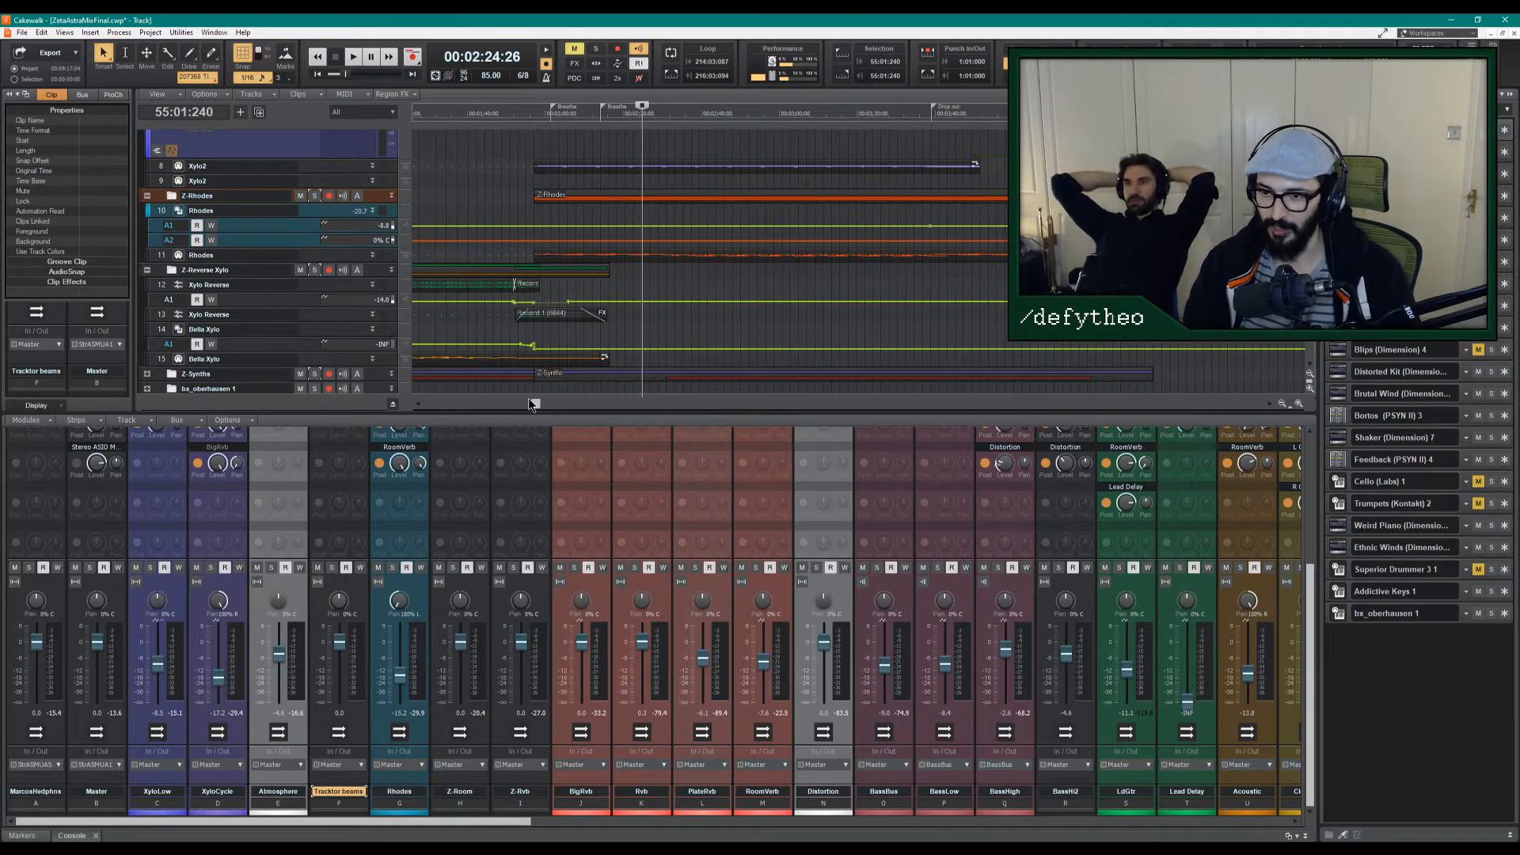
# Set the Tracktor beams bus colour to light grey (RGB 192, 192, 192).
pyautogui.click(358, 811)
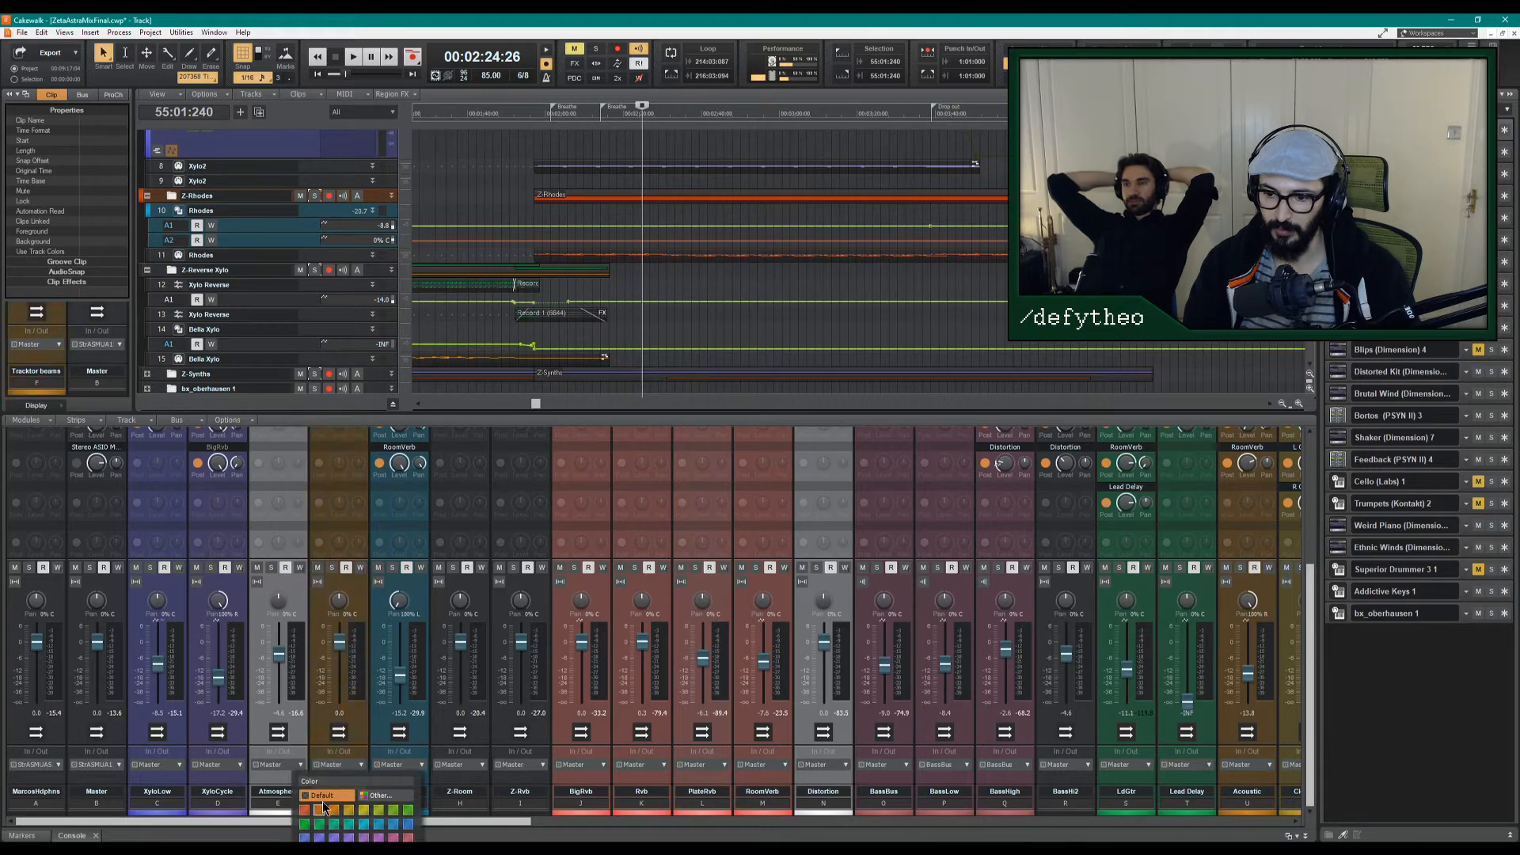
pyautogui.click(380, 795)
pyautogui.click(716, 433)
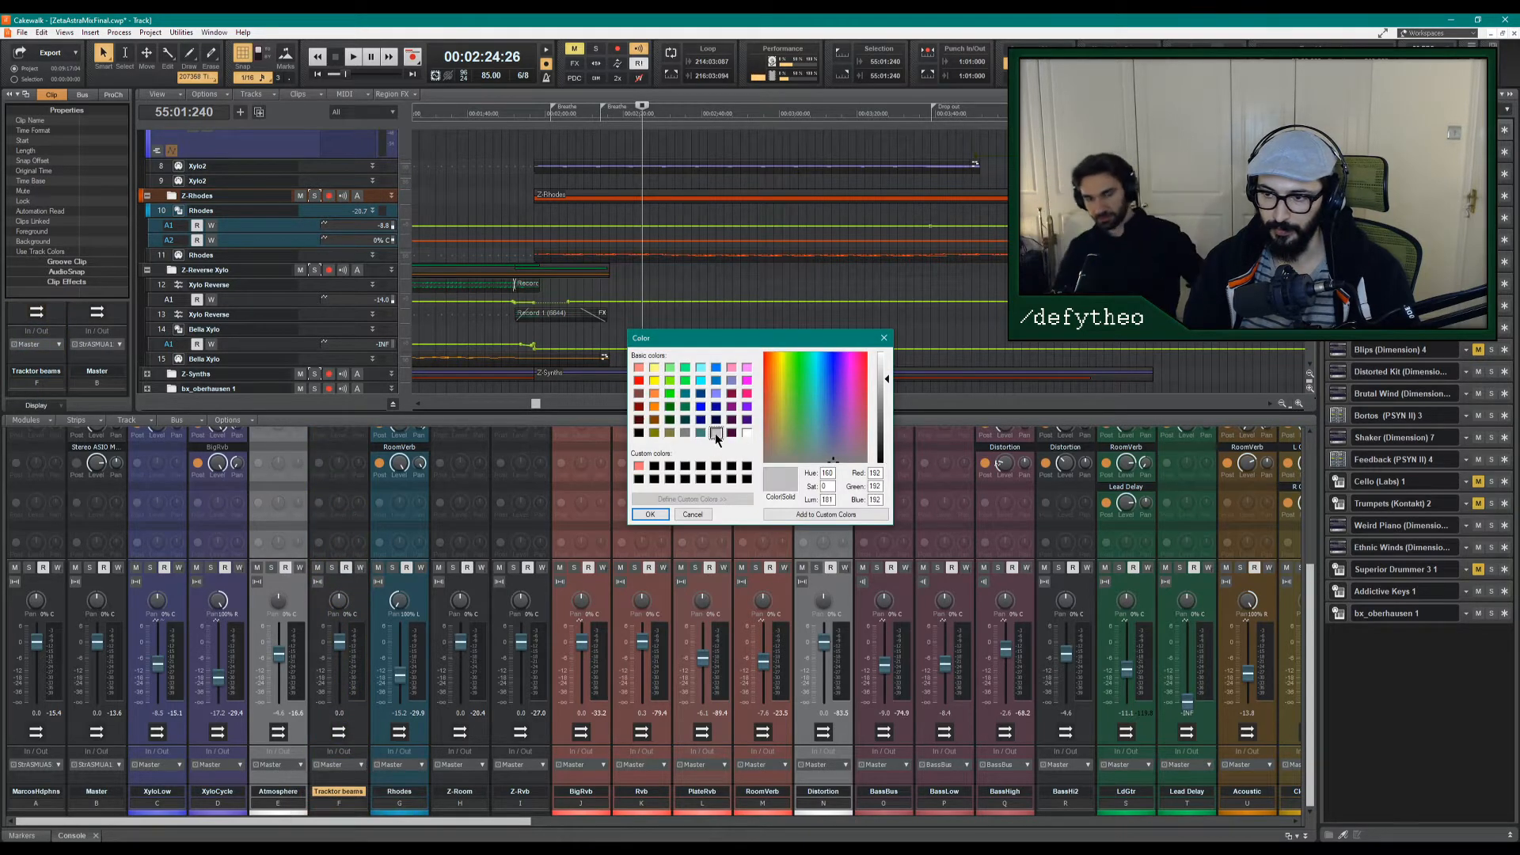
pyautogui.click(649, 515)
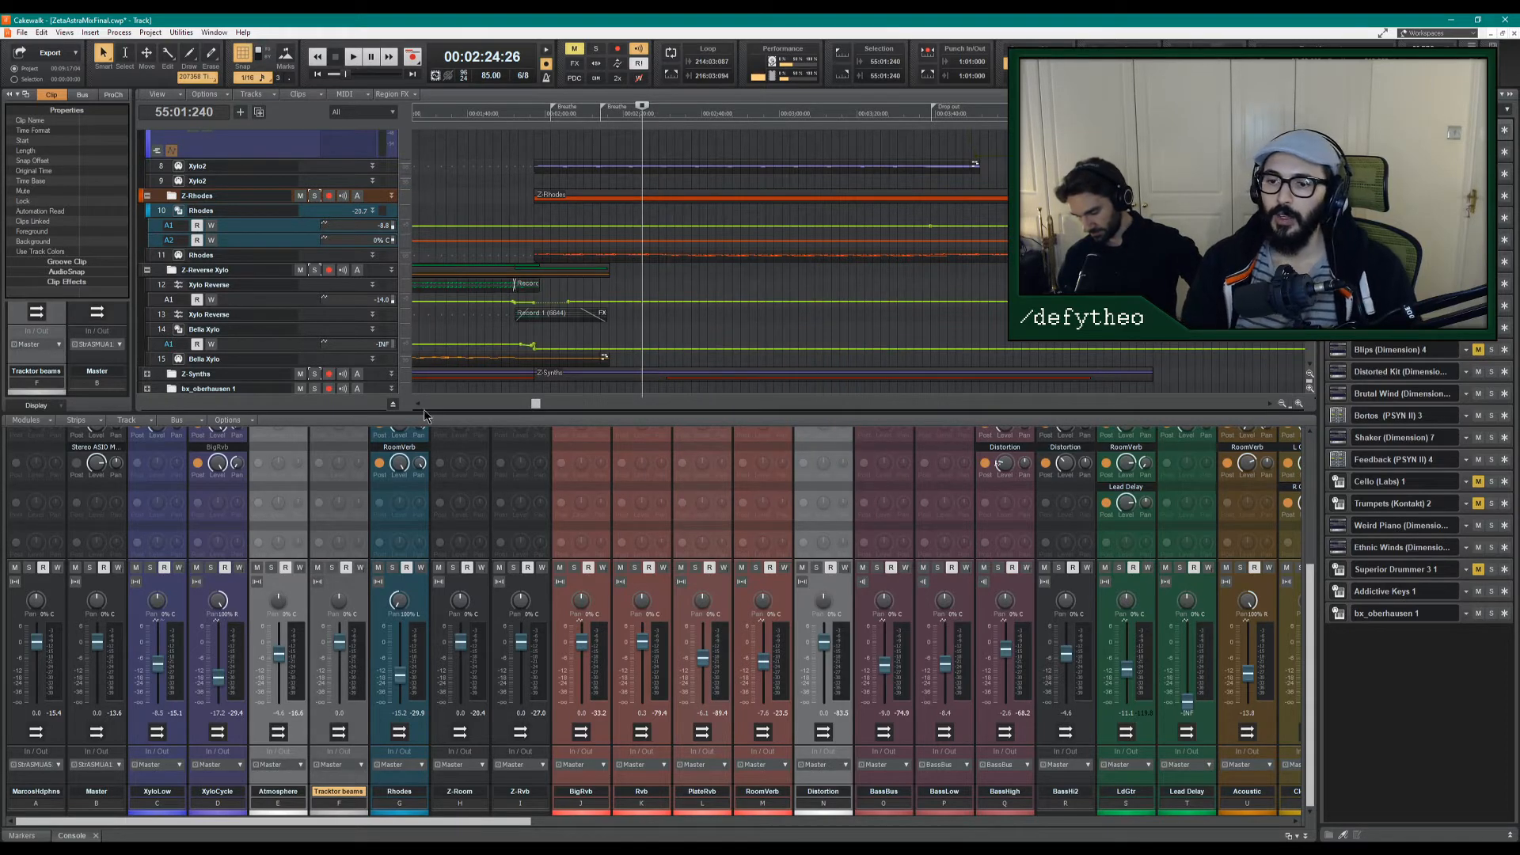
# Route the outputs of the Alien Force and Traktor Beam instrument tracks to the Tracktor beams bus.
pyautogui.moveTo(428, 412); pyautogui.dragTo(427, 481)
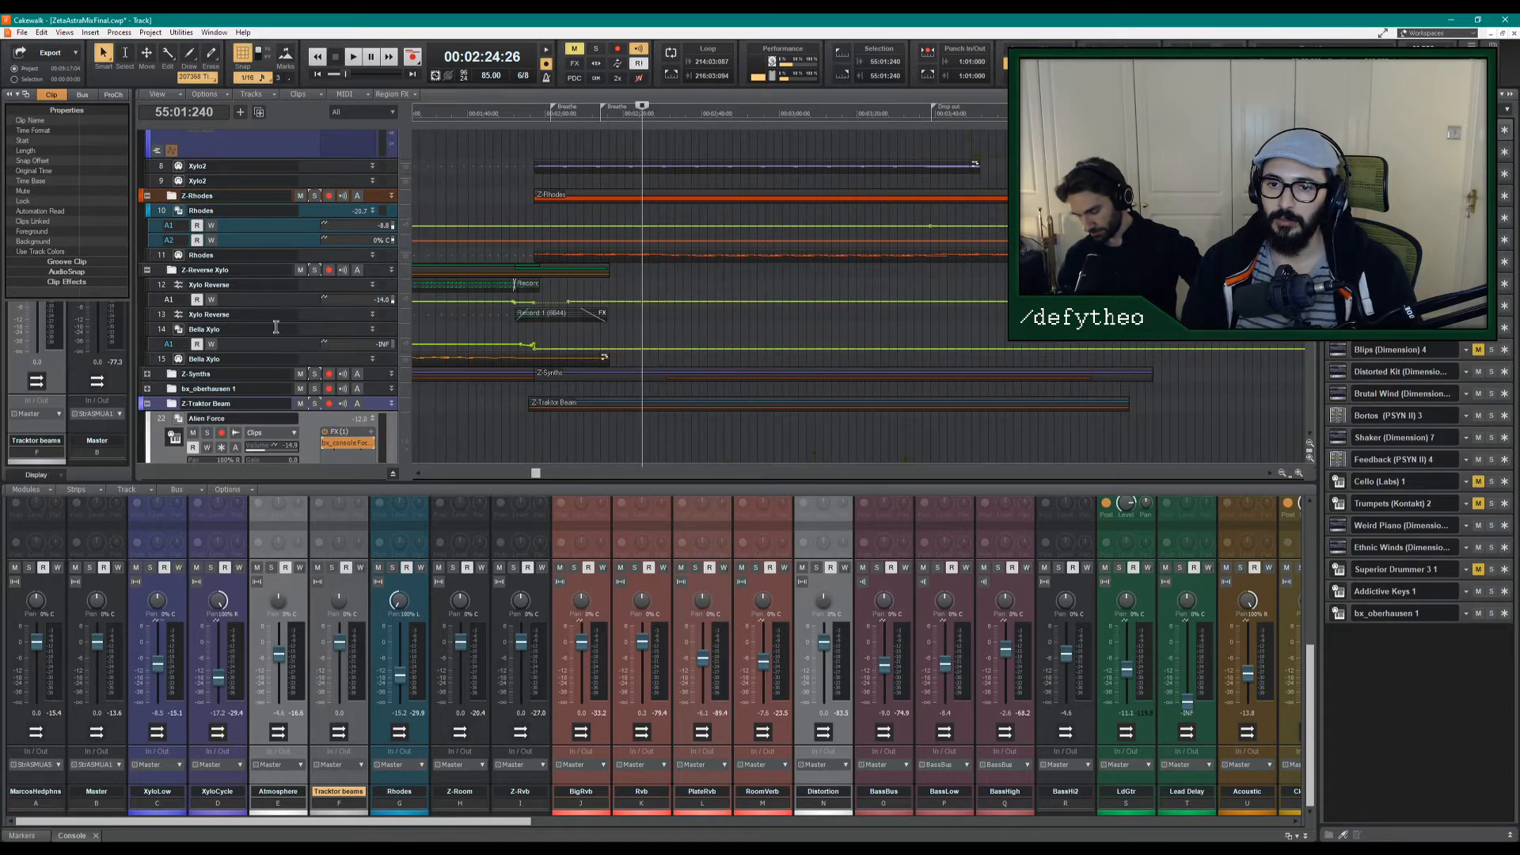
pyautogui.scroll(-3, 275, 297)
pyautogui.click(294, 345)
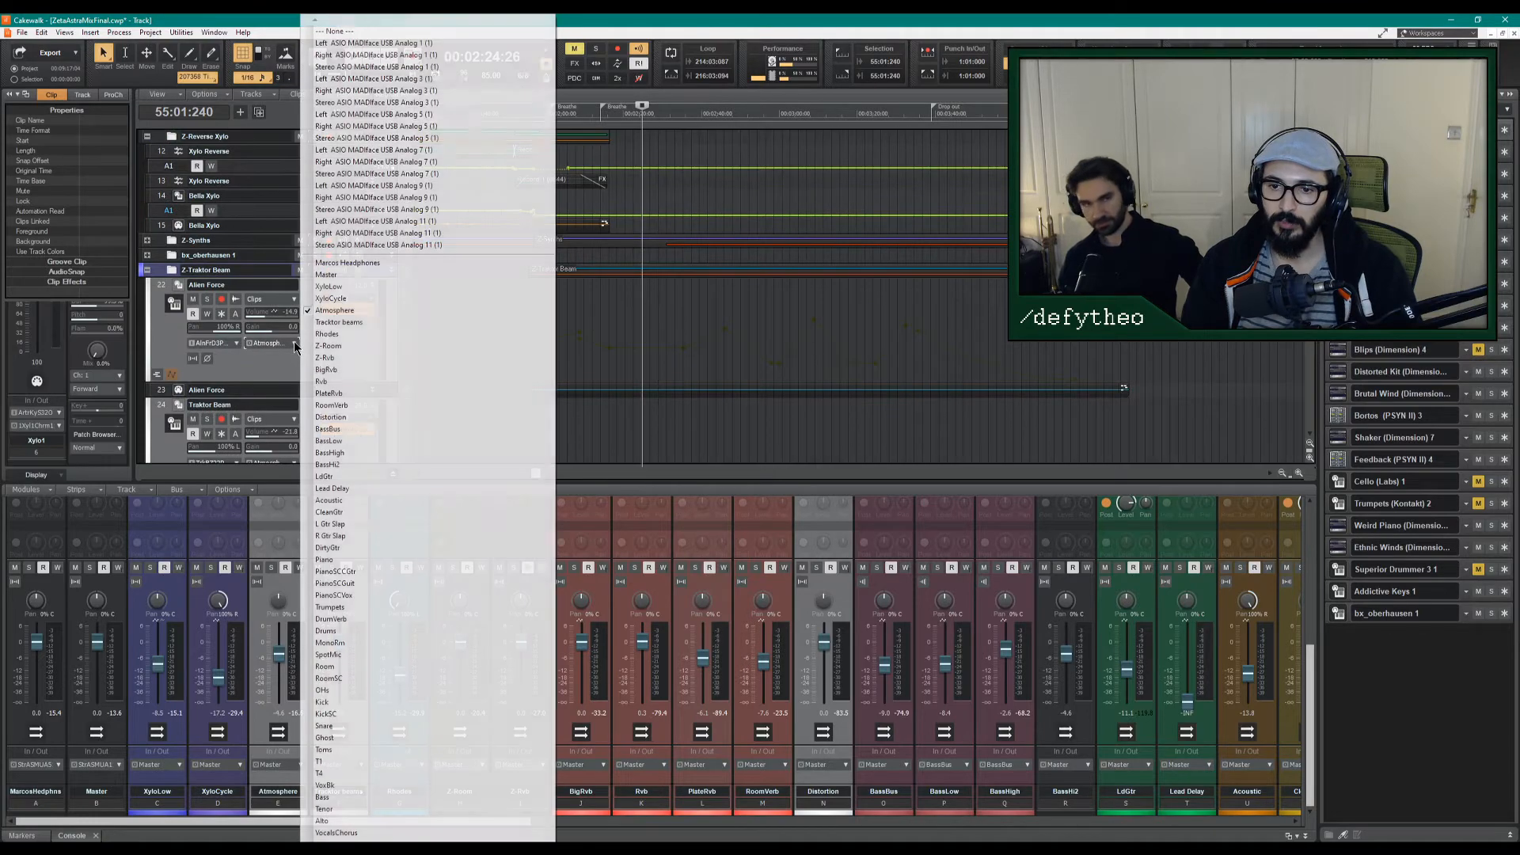
pyautogui.click(342, 322)
pyautogui.scroll(-1, 340, 345)
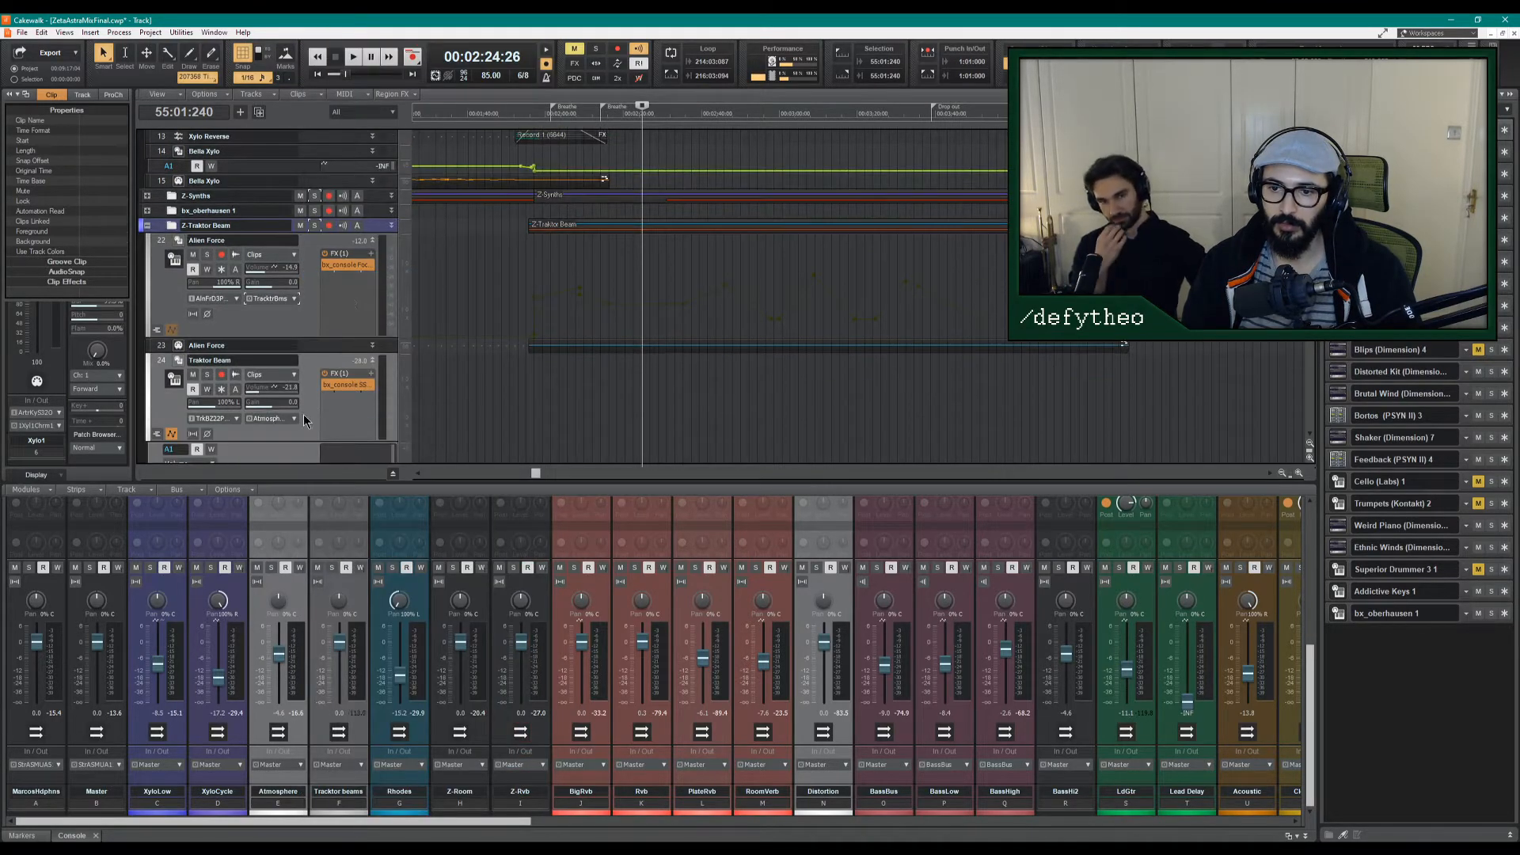
pyautogui.click(293, 416)
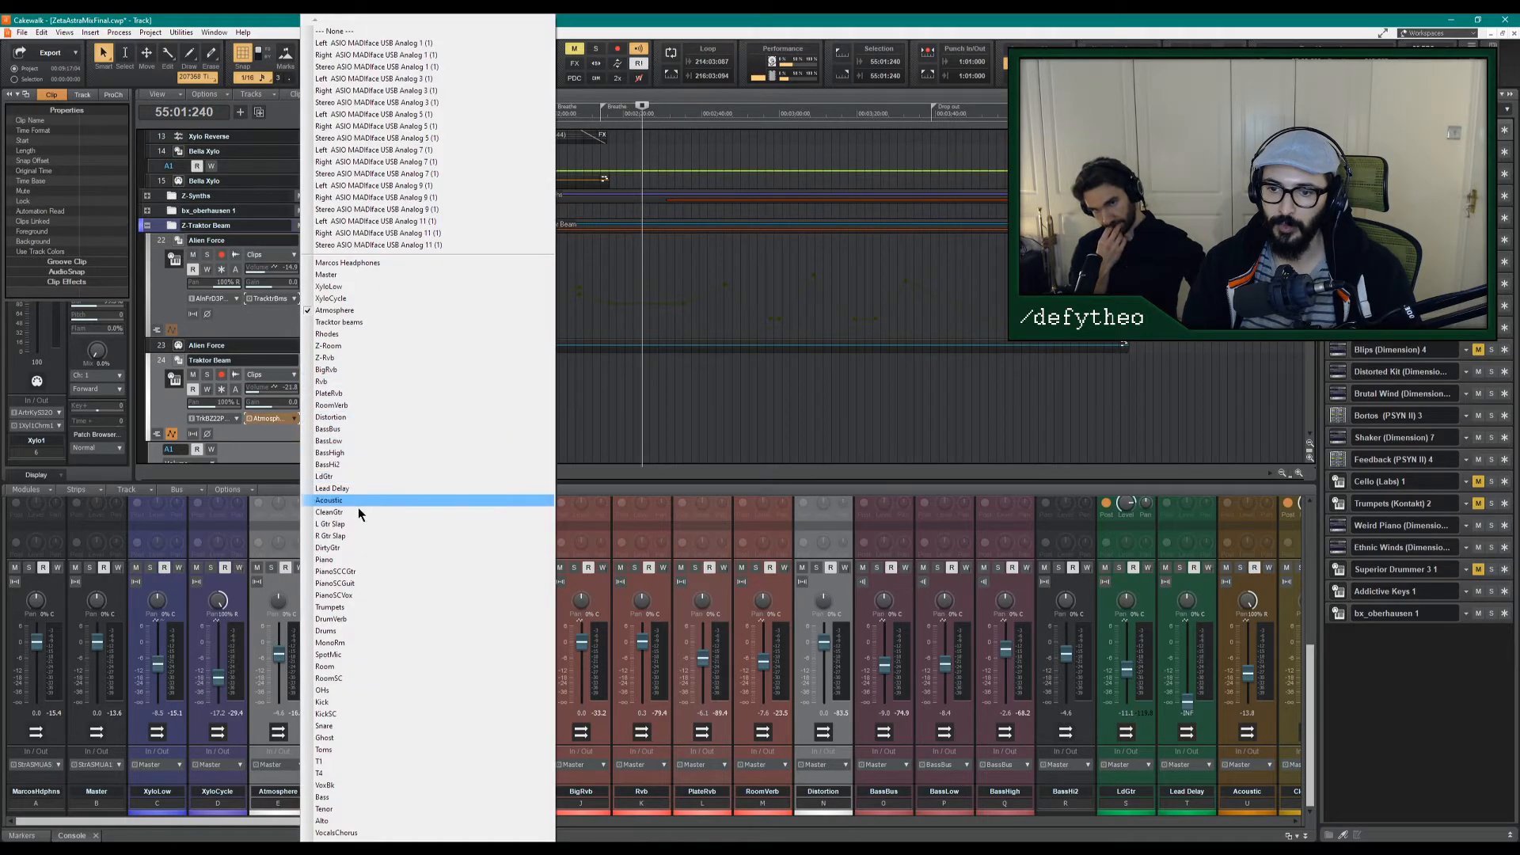
pyautogui.click(341, 323)
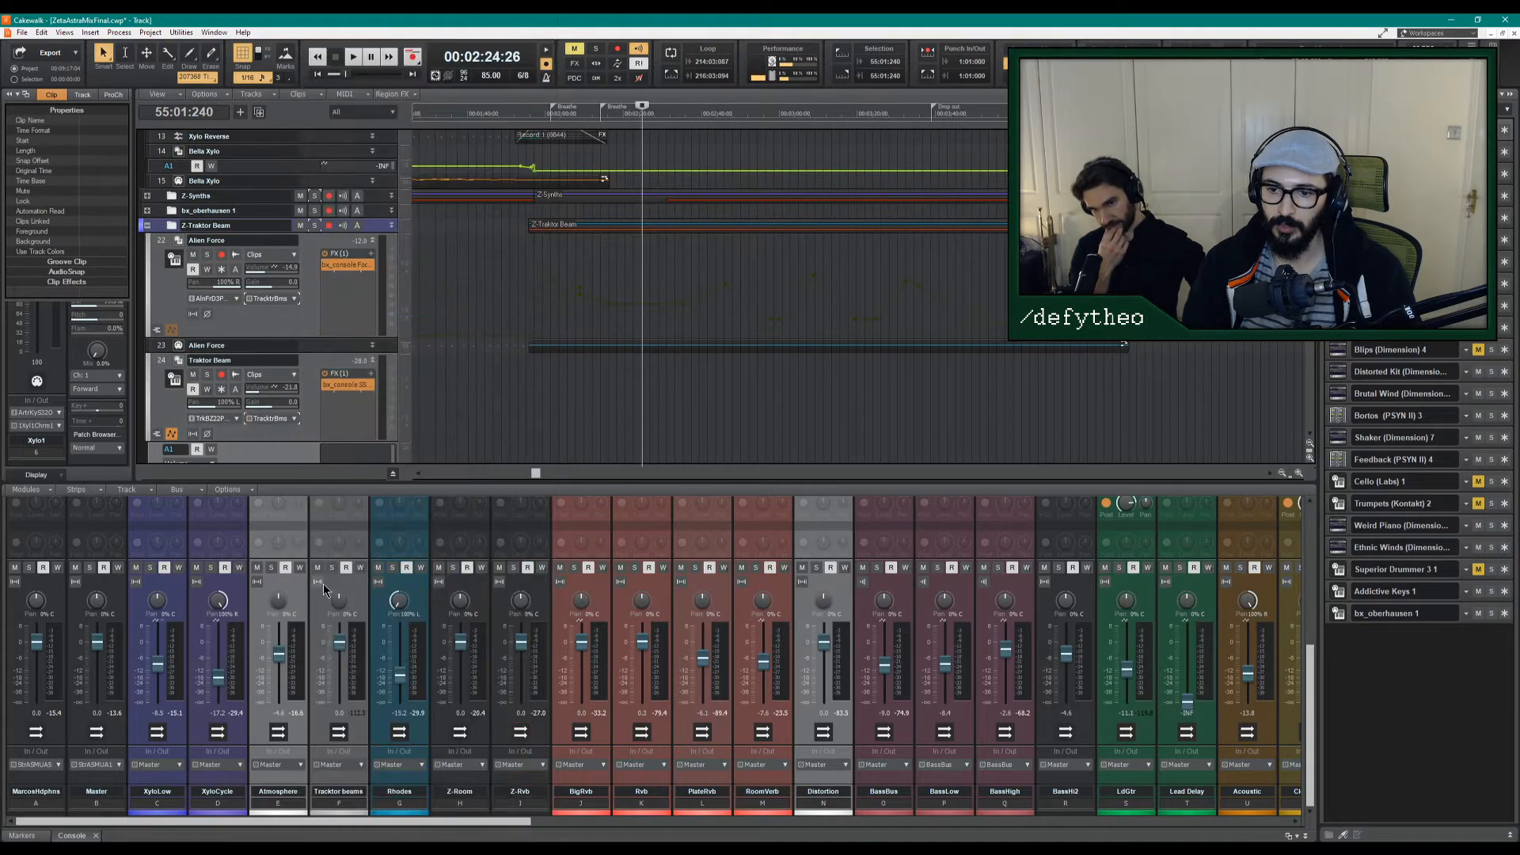
# Play the mix from 41:01:000 and lower the Tracktor beams bus fader to about -9 dB.
pyautogui.scroll(5, 315, 586)
pyautogui.scroll(-1, 320, 586)
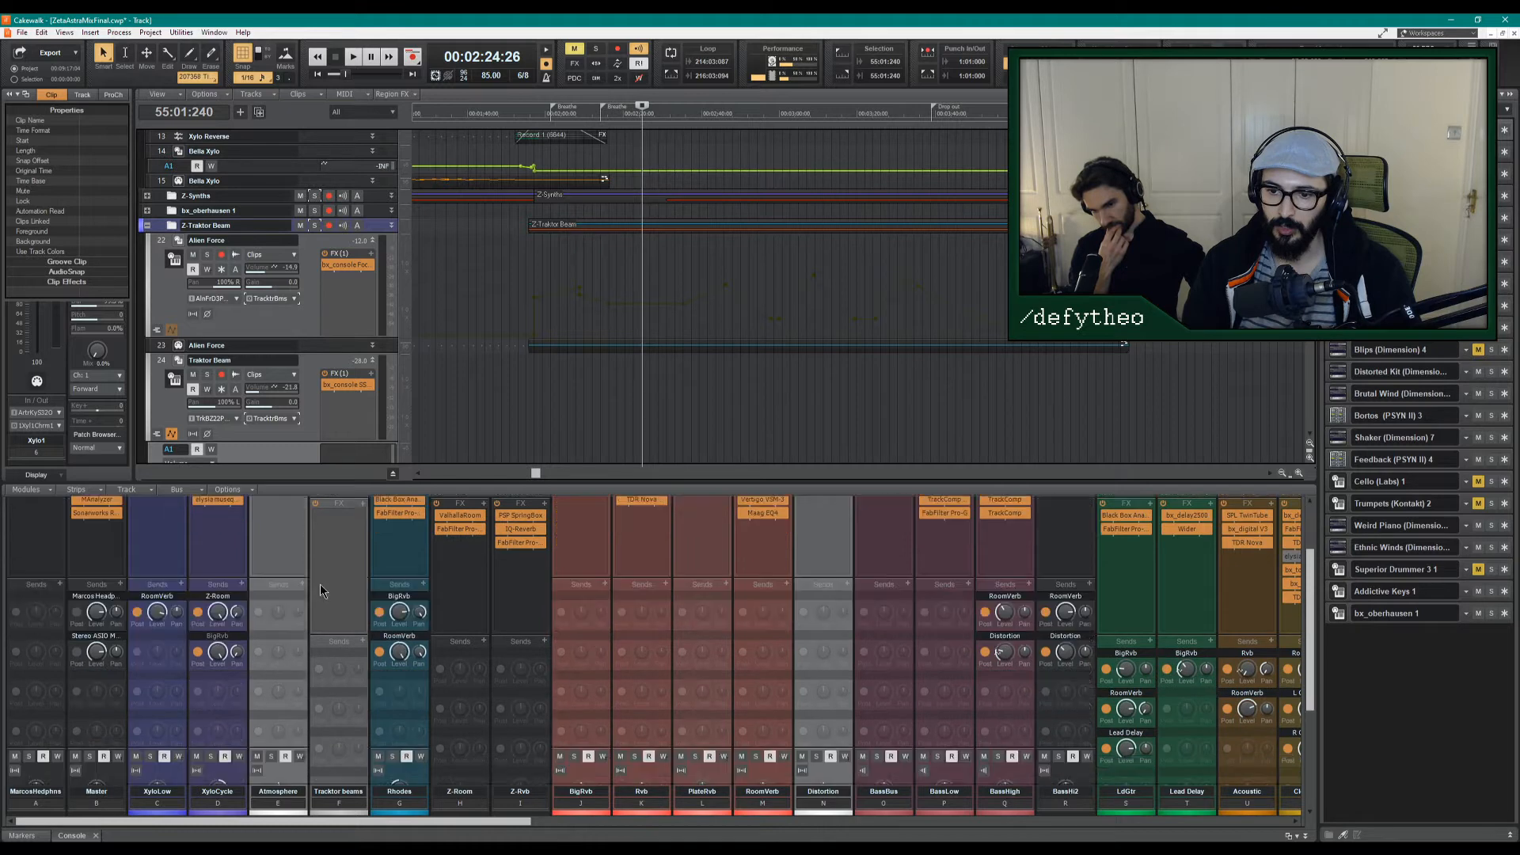
pyautogui.scroll(-2, 348, 570)
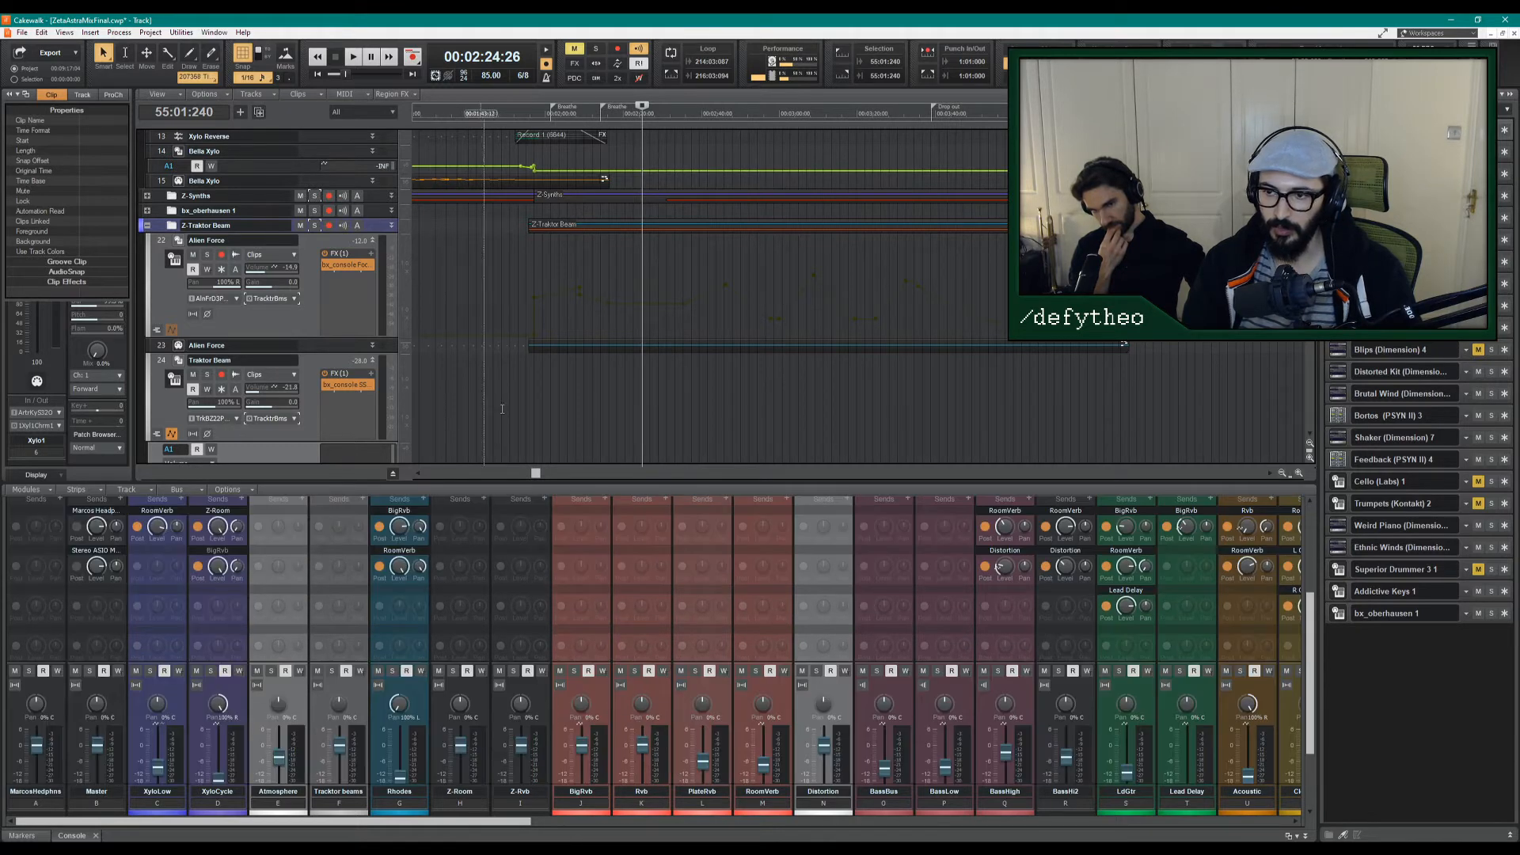
pyautogui.click(526, 396)
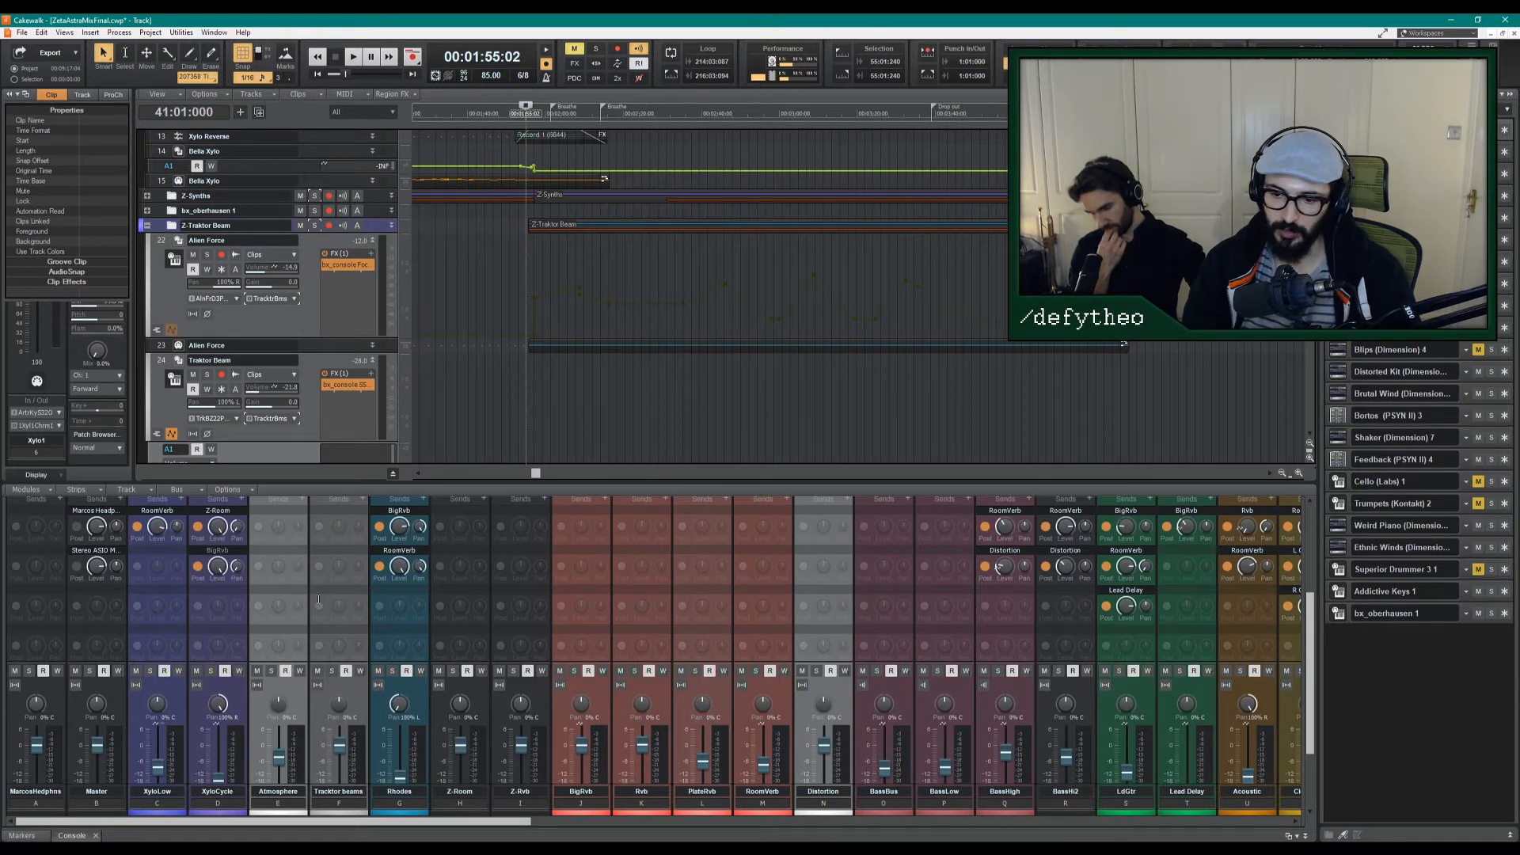
pyautogui.press('space')
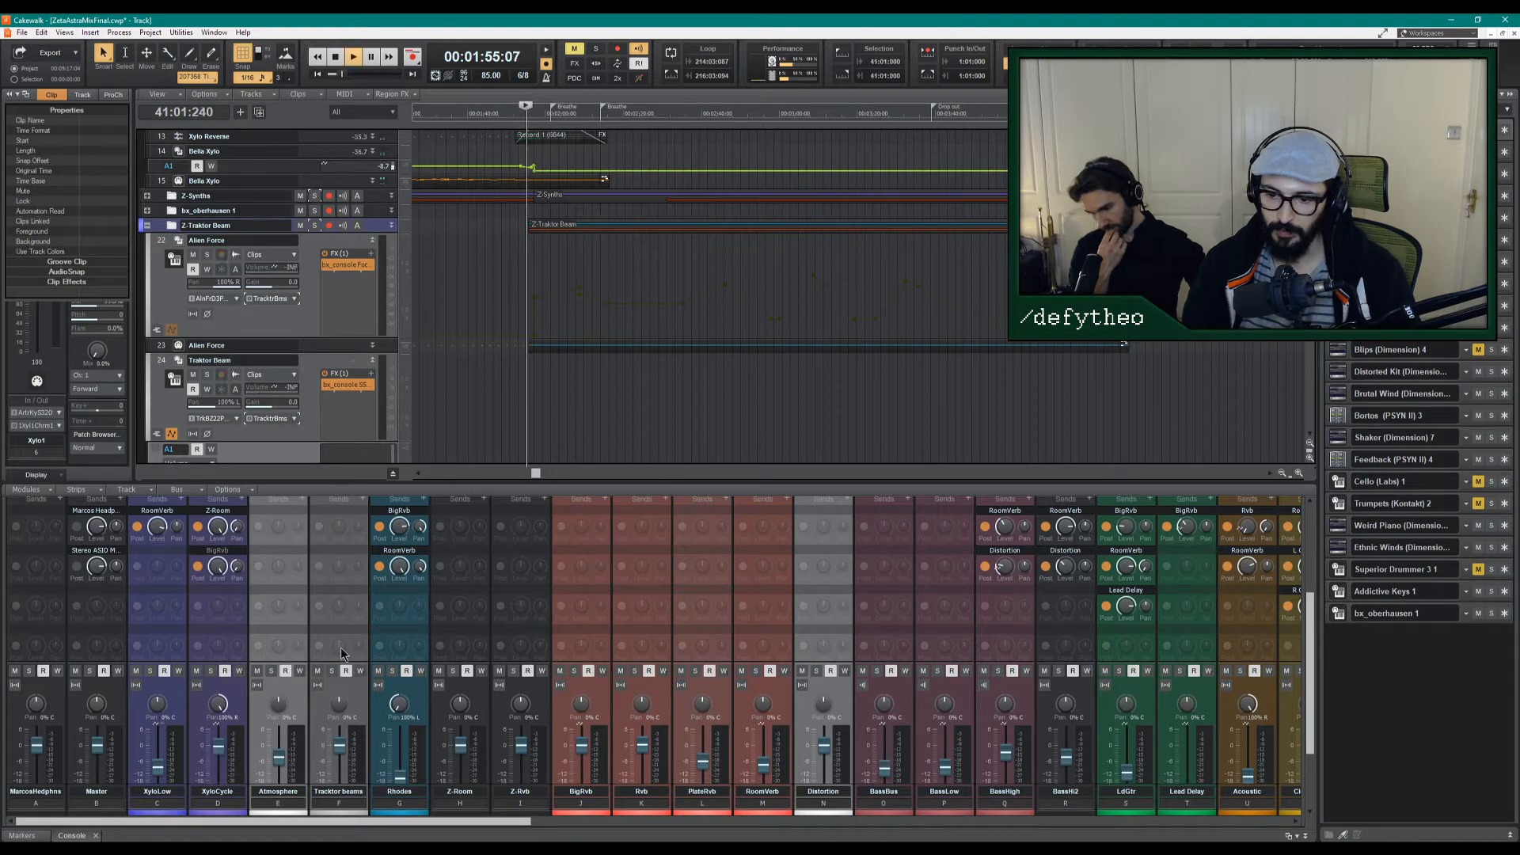
pyautogui.scroll(-2, 340, 625)
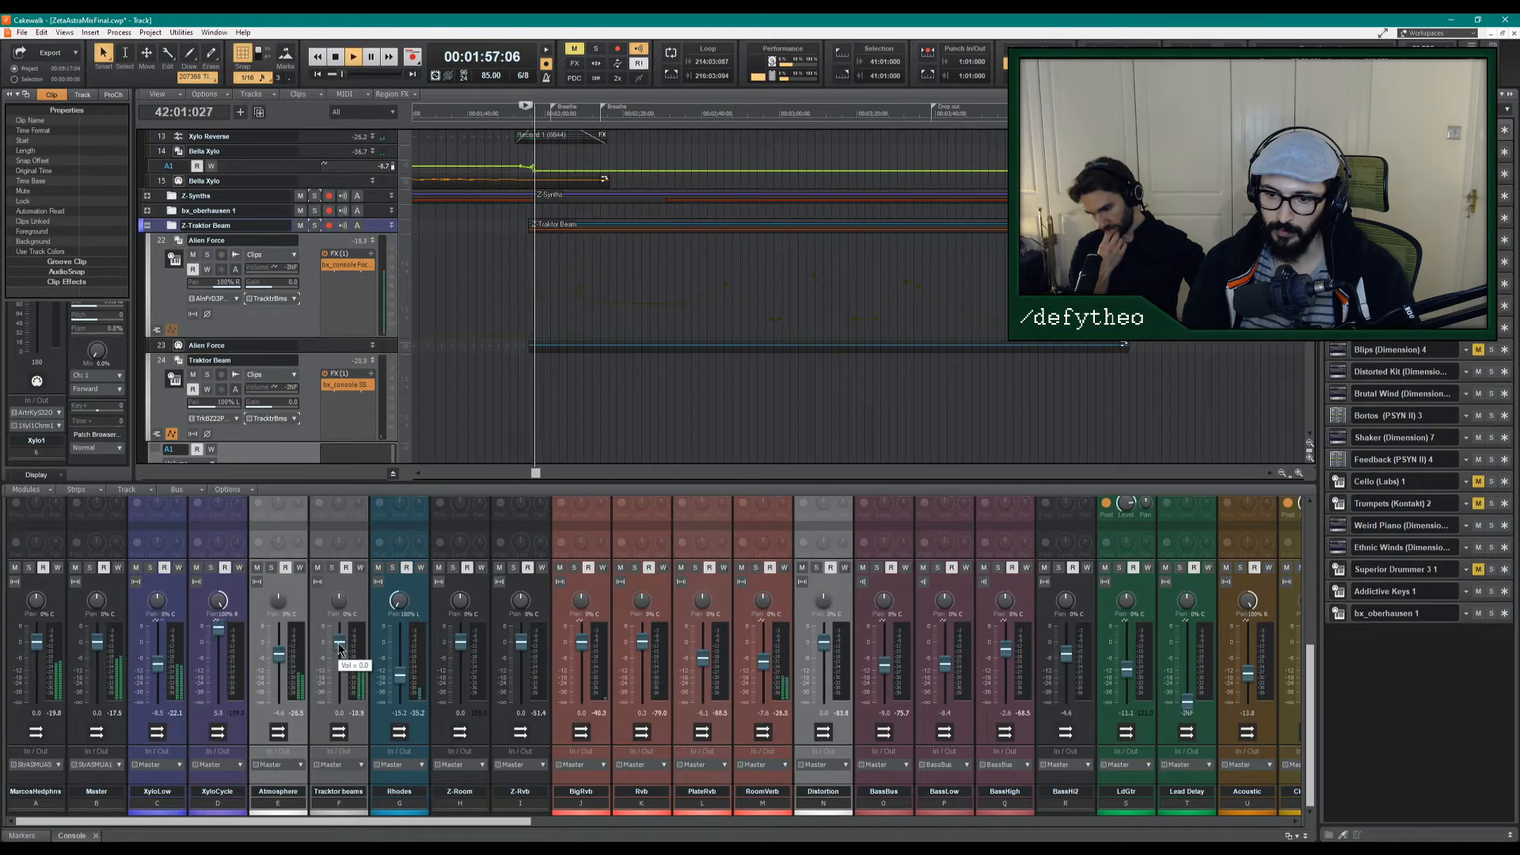
pyautogui.moveTo(339, 644)
pyautogui.mouseDown()
pyautogui.moveTo(339, 700)
pyautogui.moveTo(339, 659)
pyautogui.mouseUp()
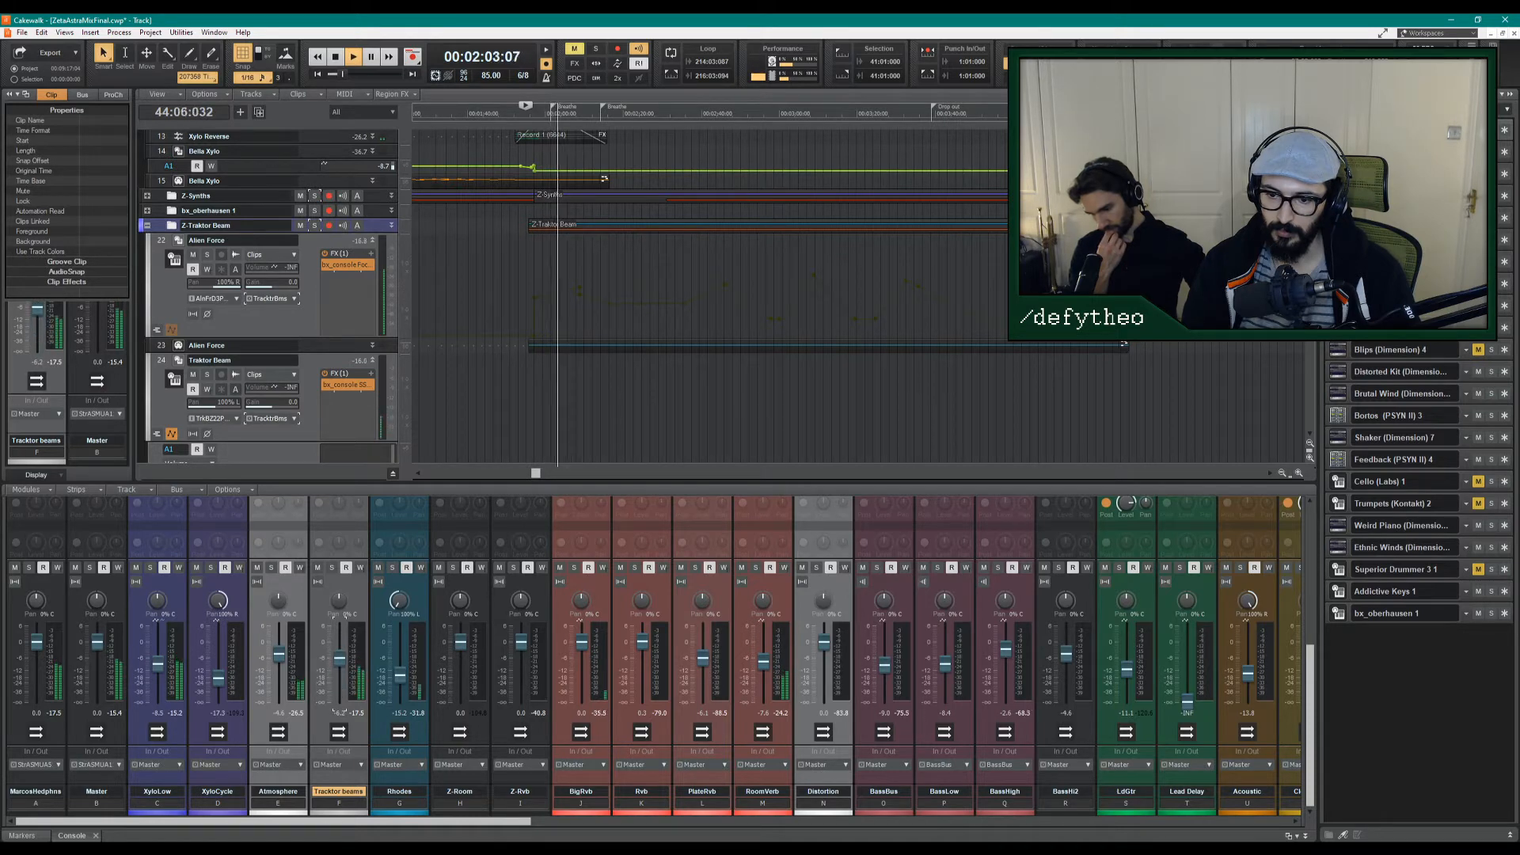
pyautogui.moveTo(339, 659); pyautogui.dragTo(339, 666)
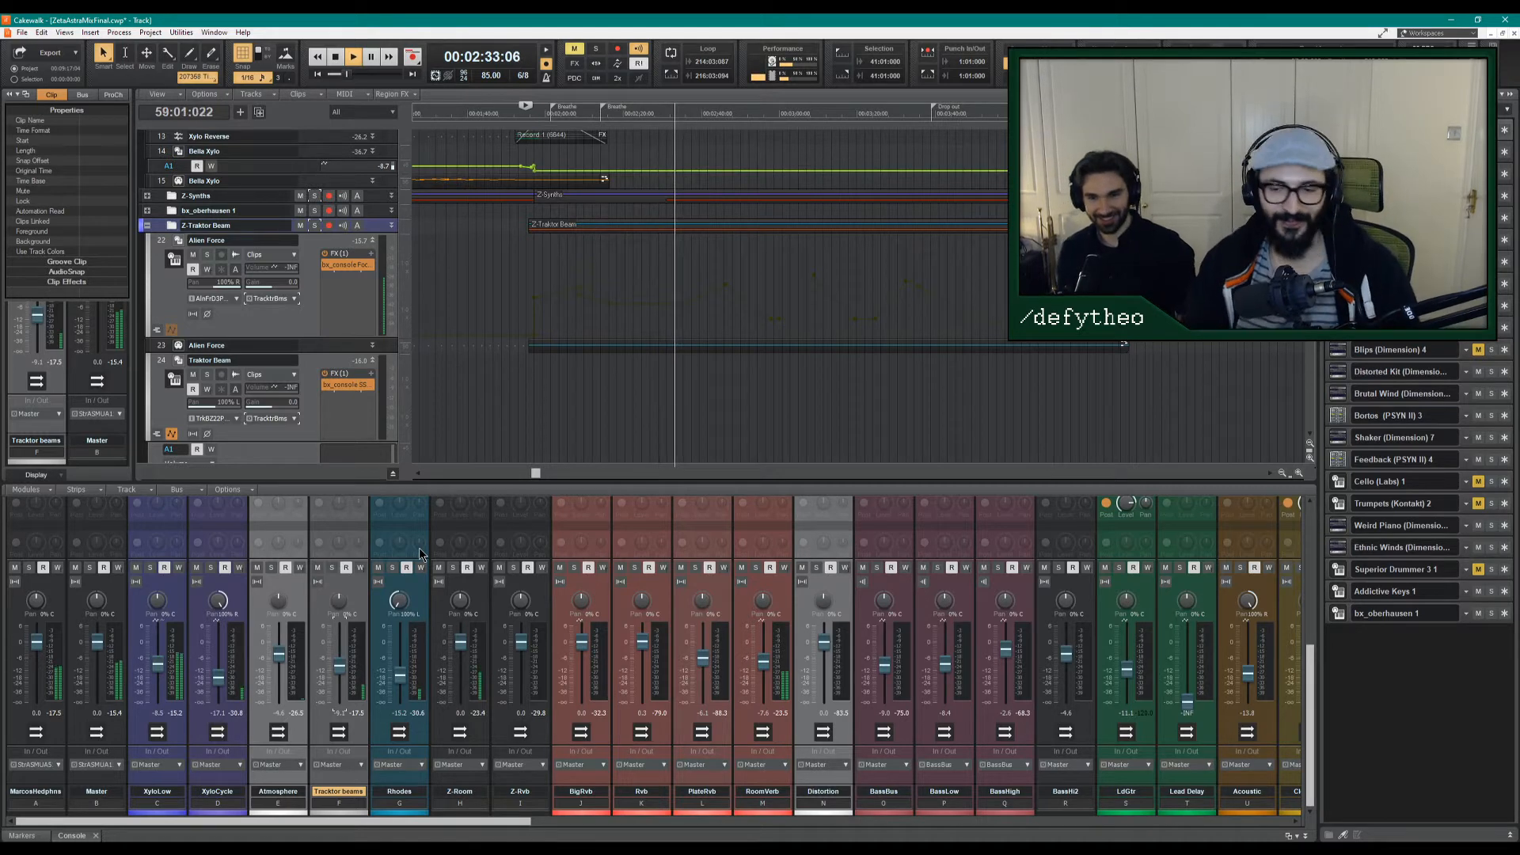
# Stop playback, place the play position at 39:03:000 before the Z-Traktor Beam clips and save the project.
pyautogui.click(525, 285)
pyautogui.click(511, 321)
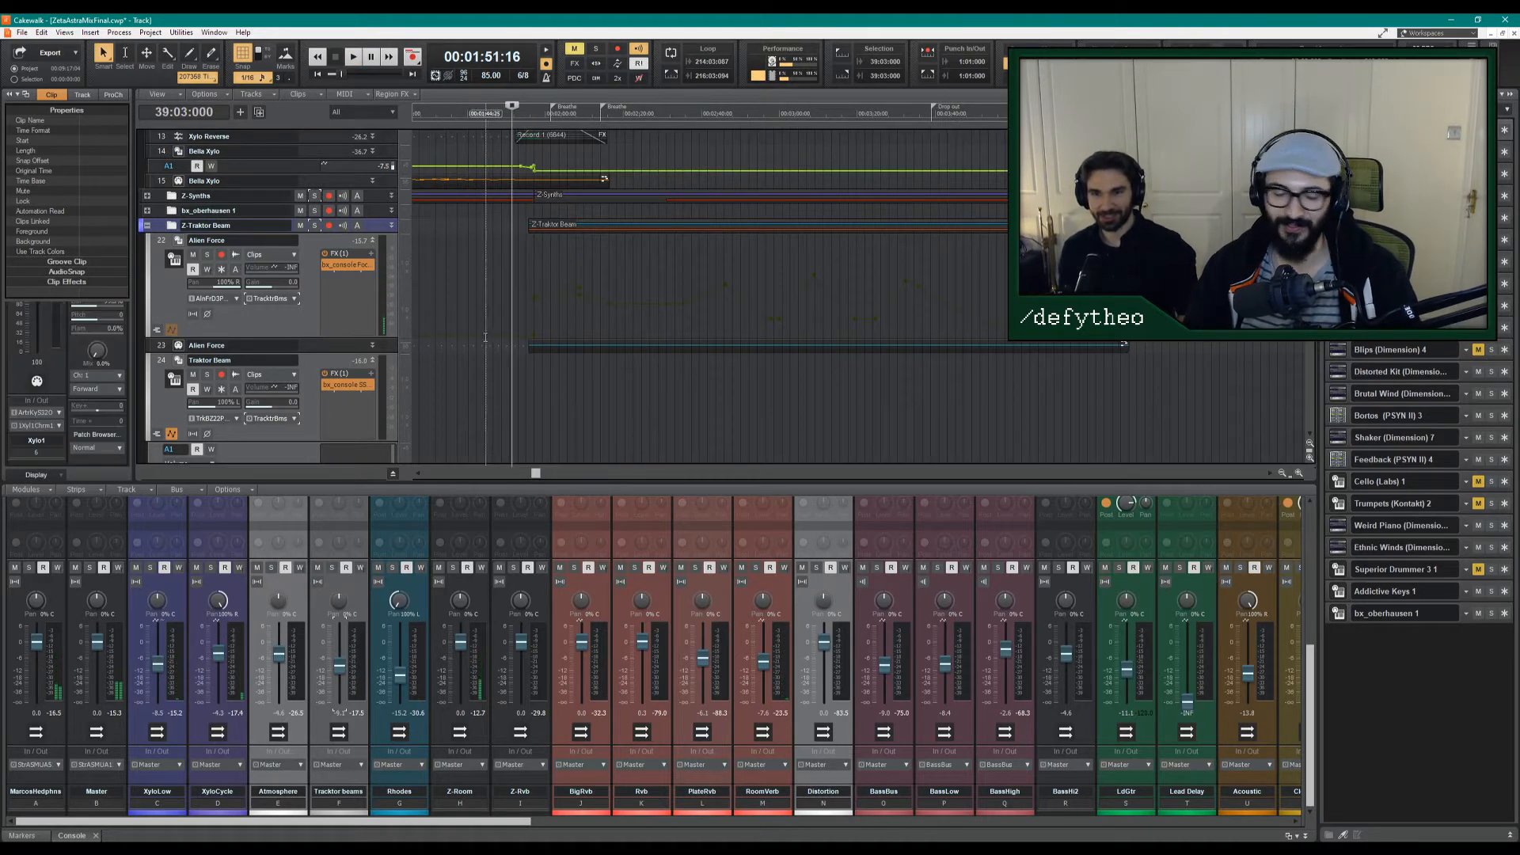
pyautogui.hotkey('ctrl', 's')
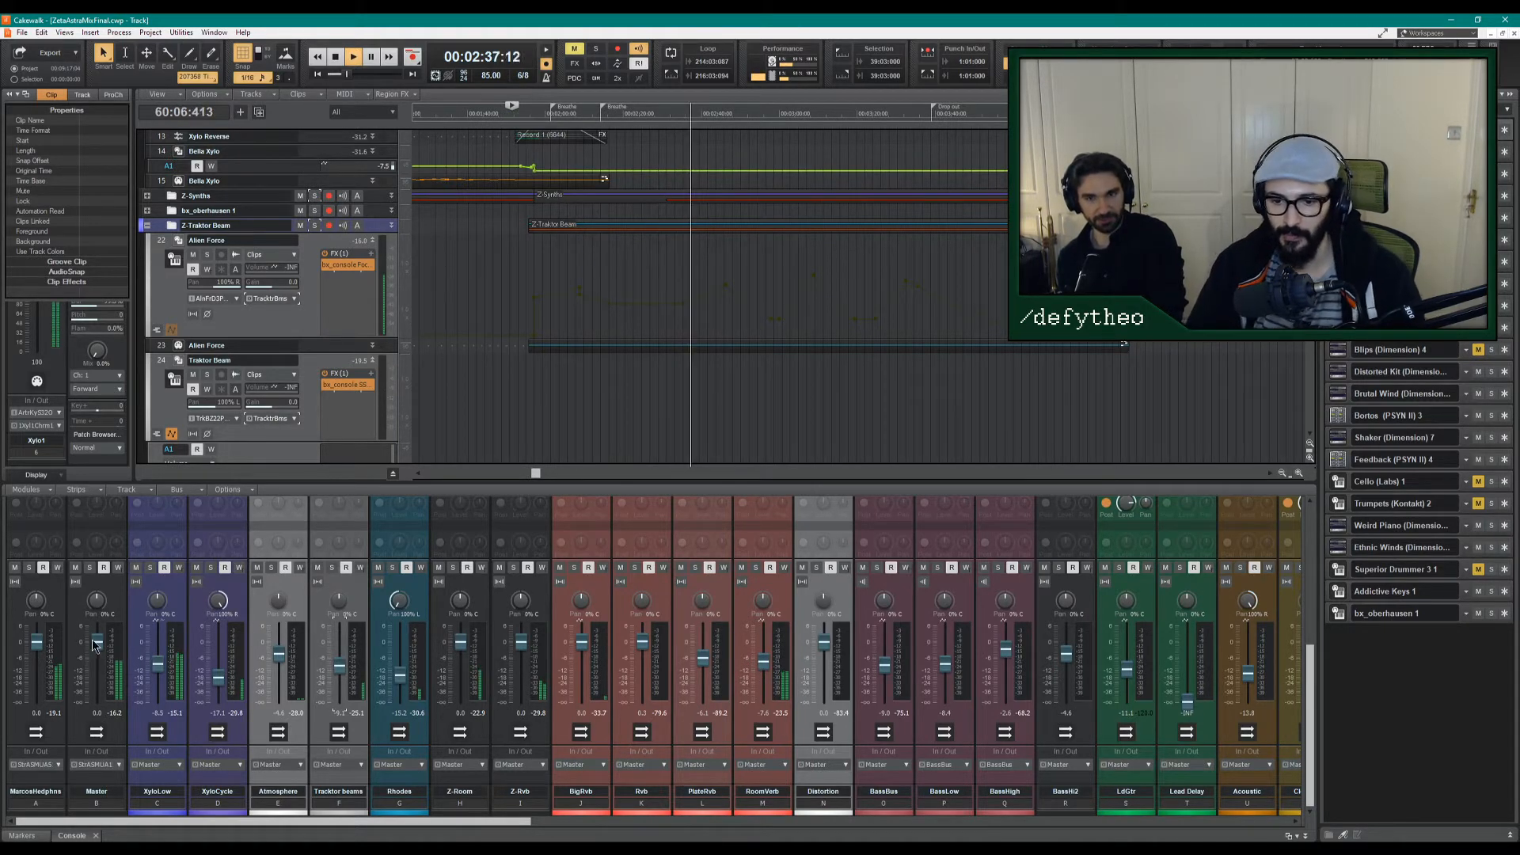
# Lower the Master bus fader slightly while listening to the mix, and stop playback.
pyautogui.moveTo(96, 642); pyautogui.dragTo(89, 636)
pyautogui.moveTo(100, 650)
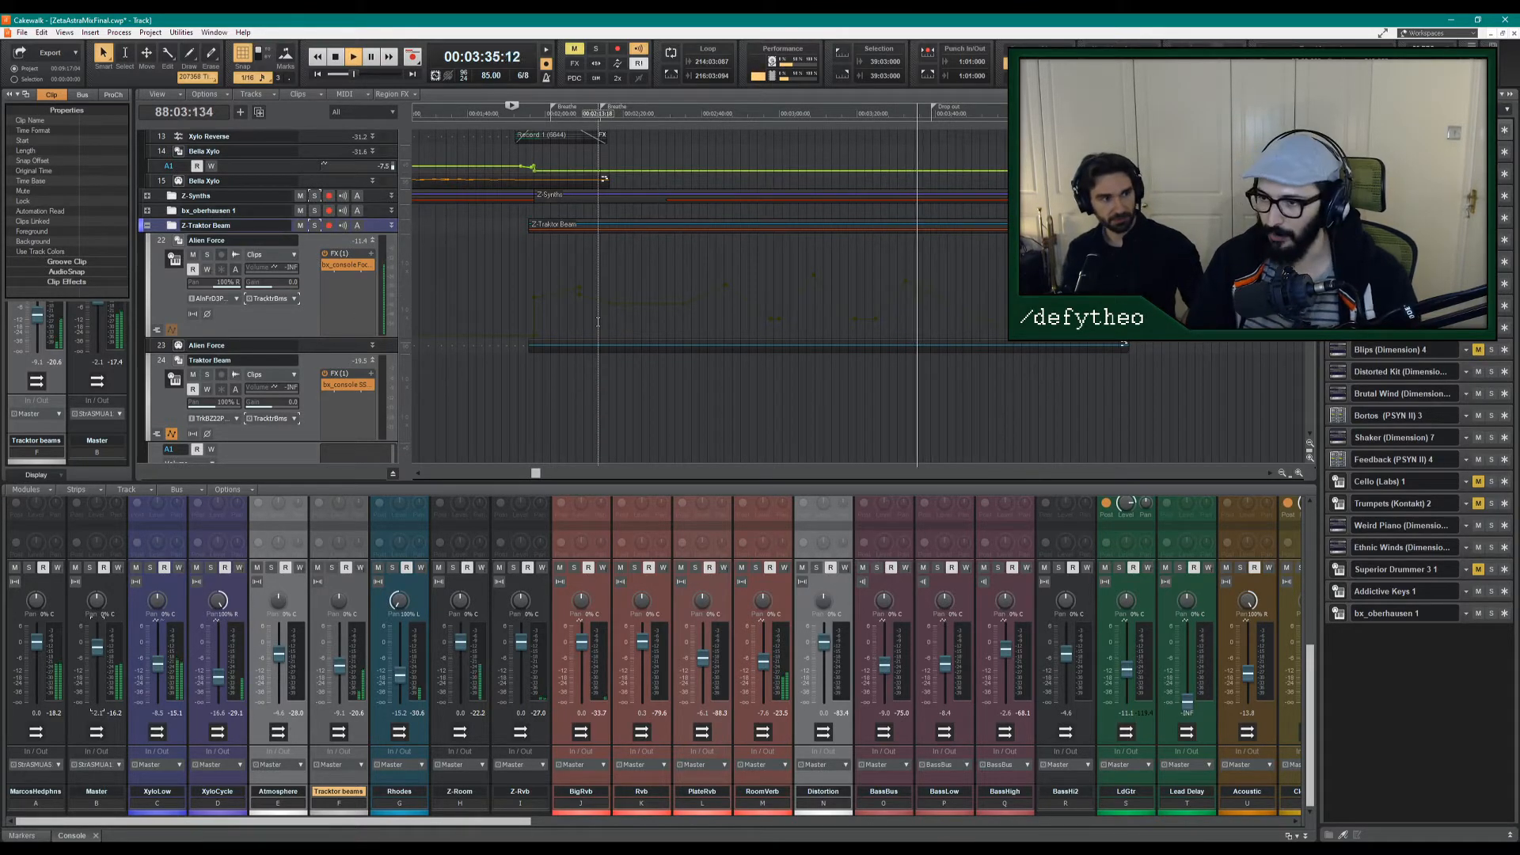
pyautogui.scroll(-5, 325, 282)
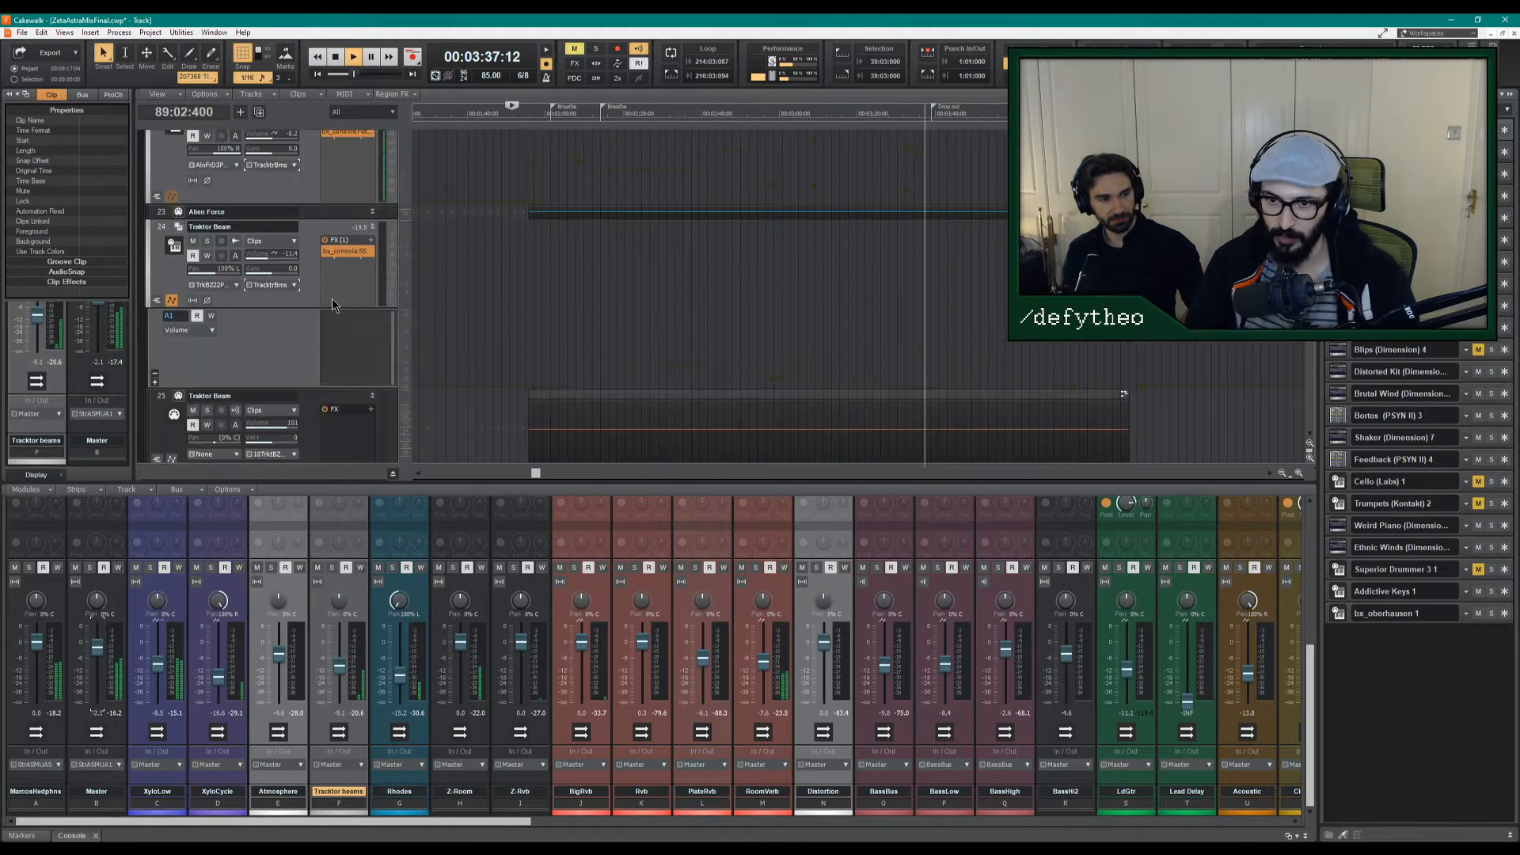
pyautogui.press('space')
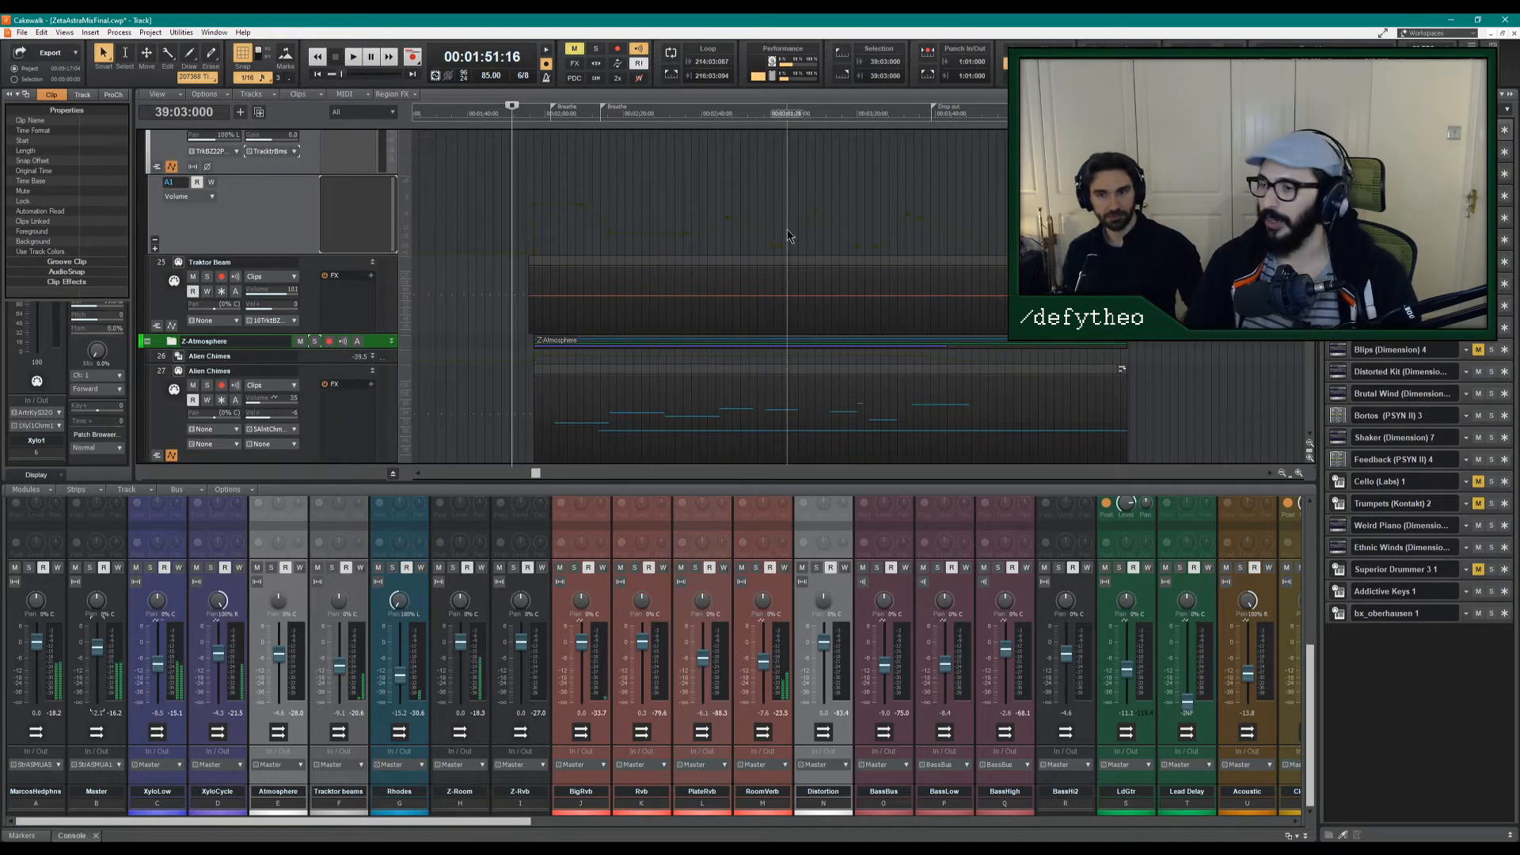
# Find the Bells chirping track in the Z-Sample FX folder, set the play position to 53:03:240, and expand and solo the track.
pyautogui.scroll(5, 788, 235)
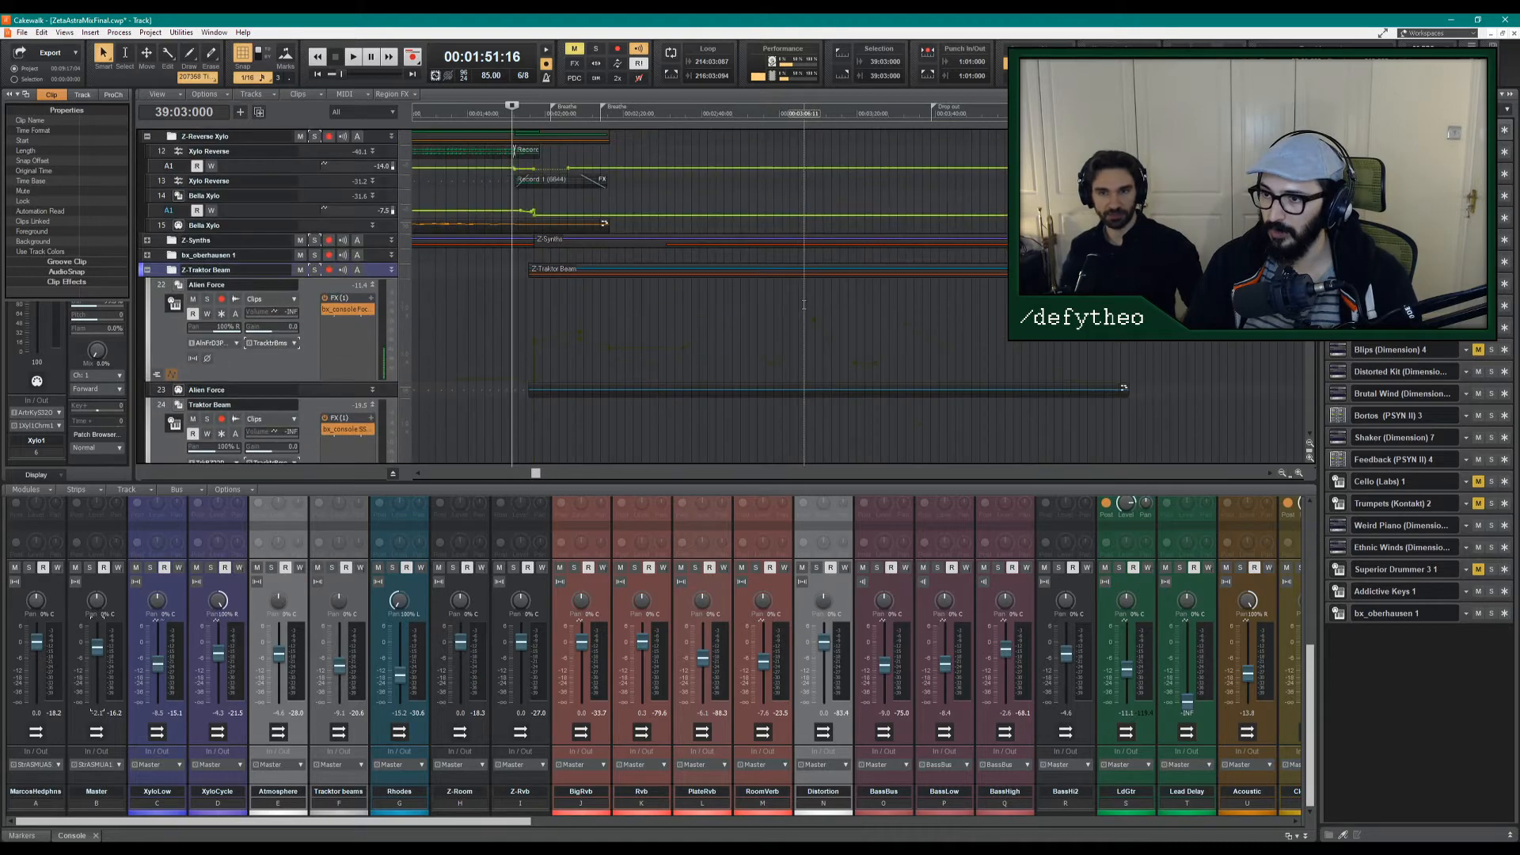
pyautogui.click(807, 359)
pyautogui.scroll(8, 811, 358)
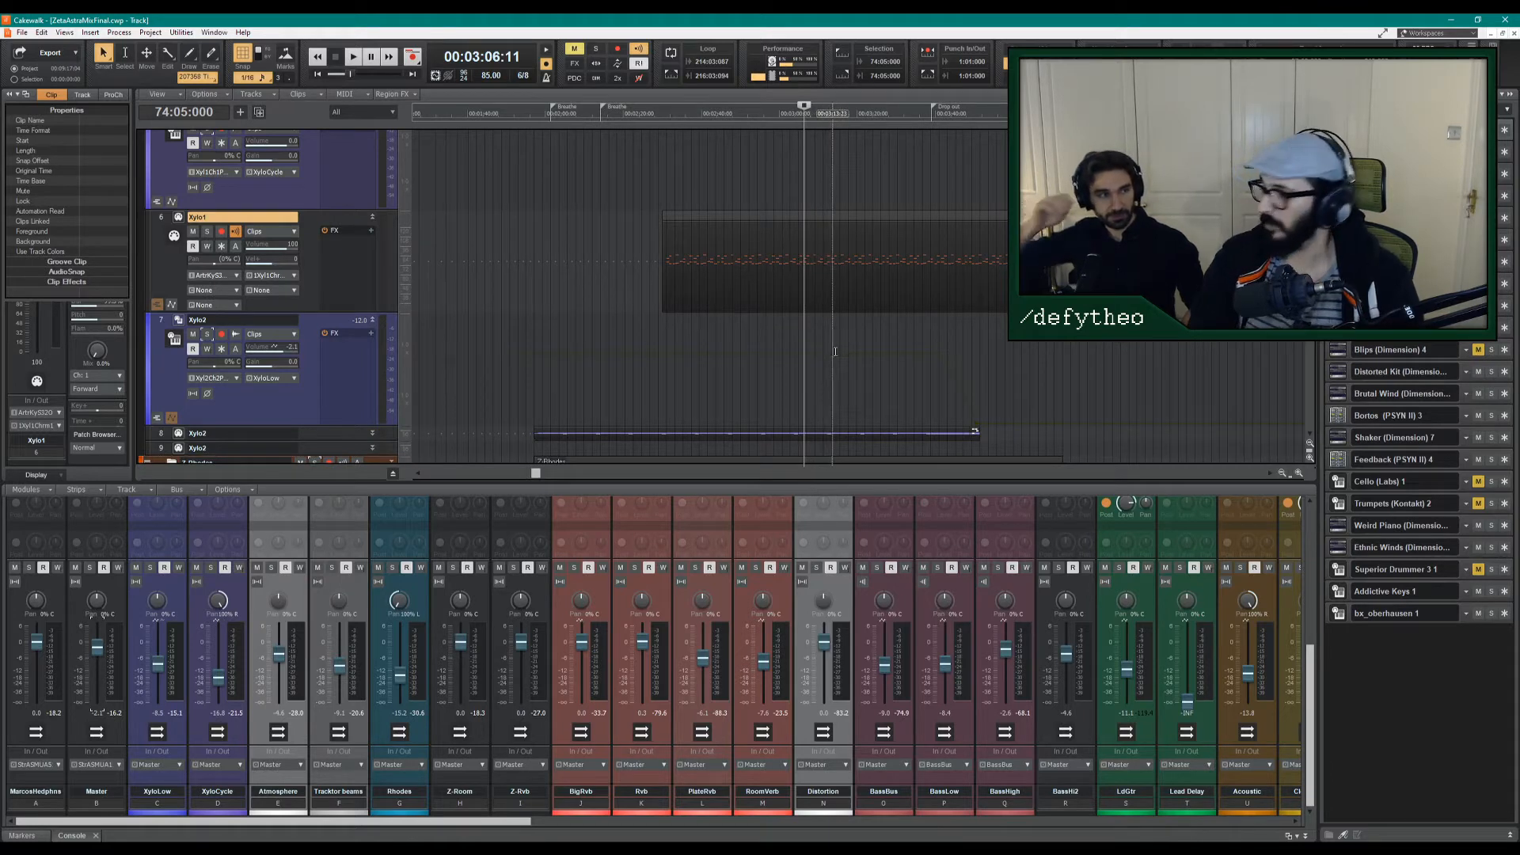
pyautogui.scroll(-5, 827, 347)
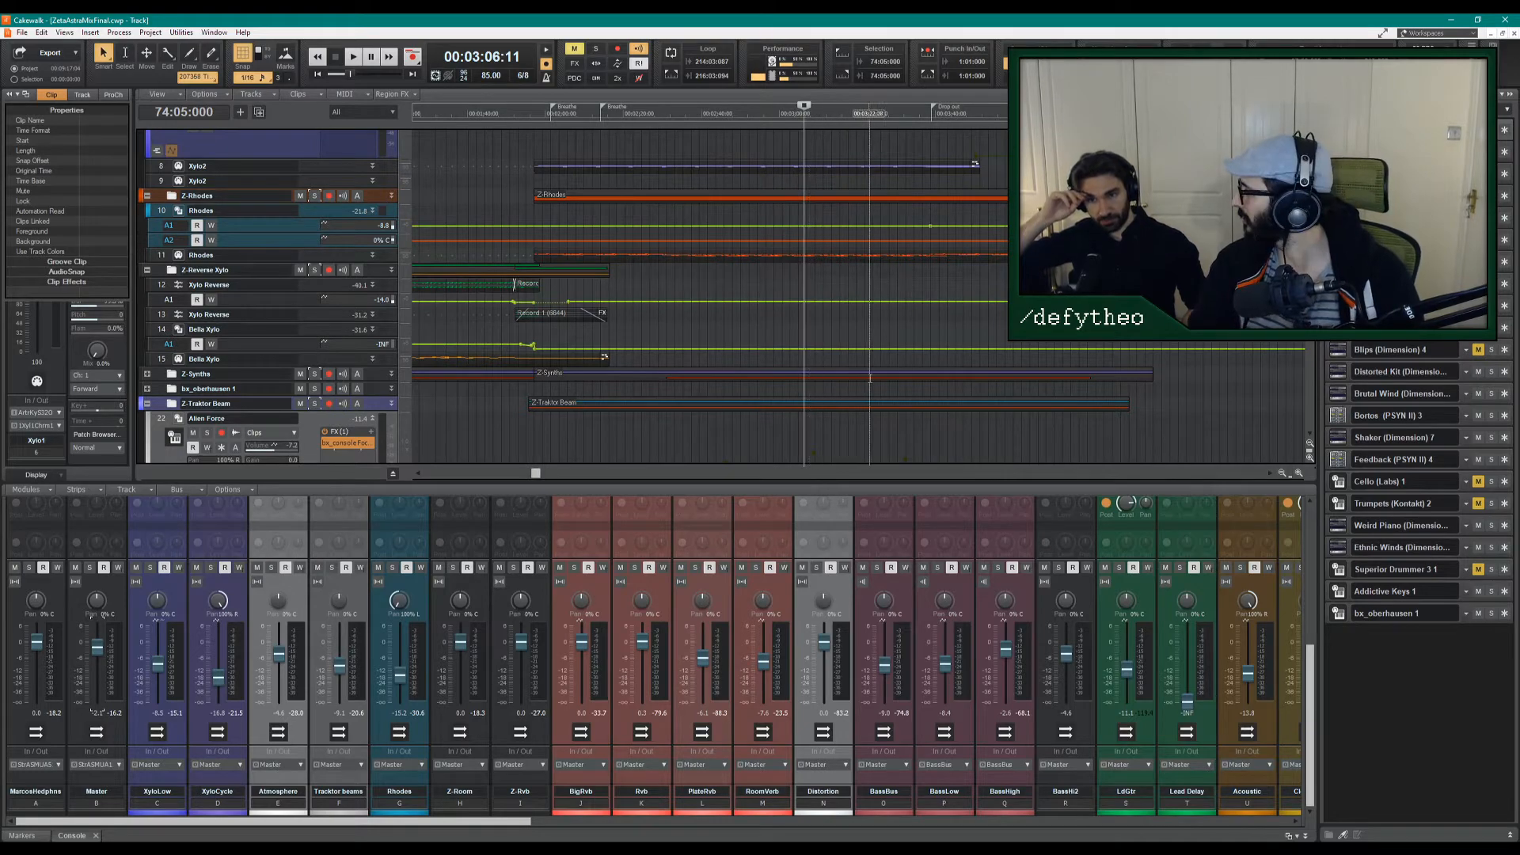
pyautogui.scroll(-3, 832, 309)
pyautogui.scroll(-8, 832, 309)
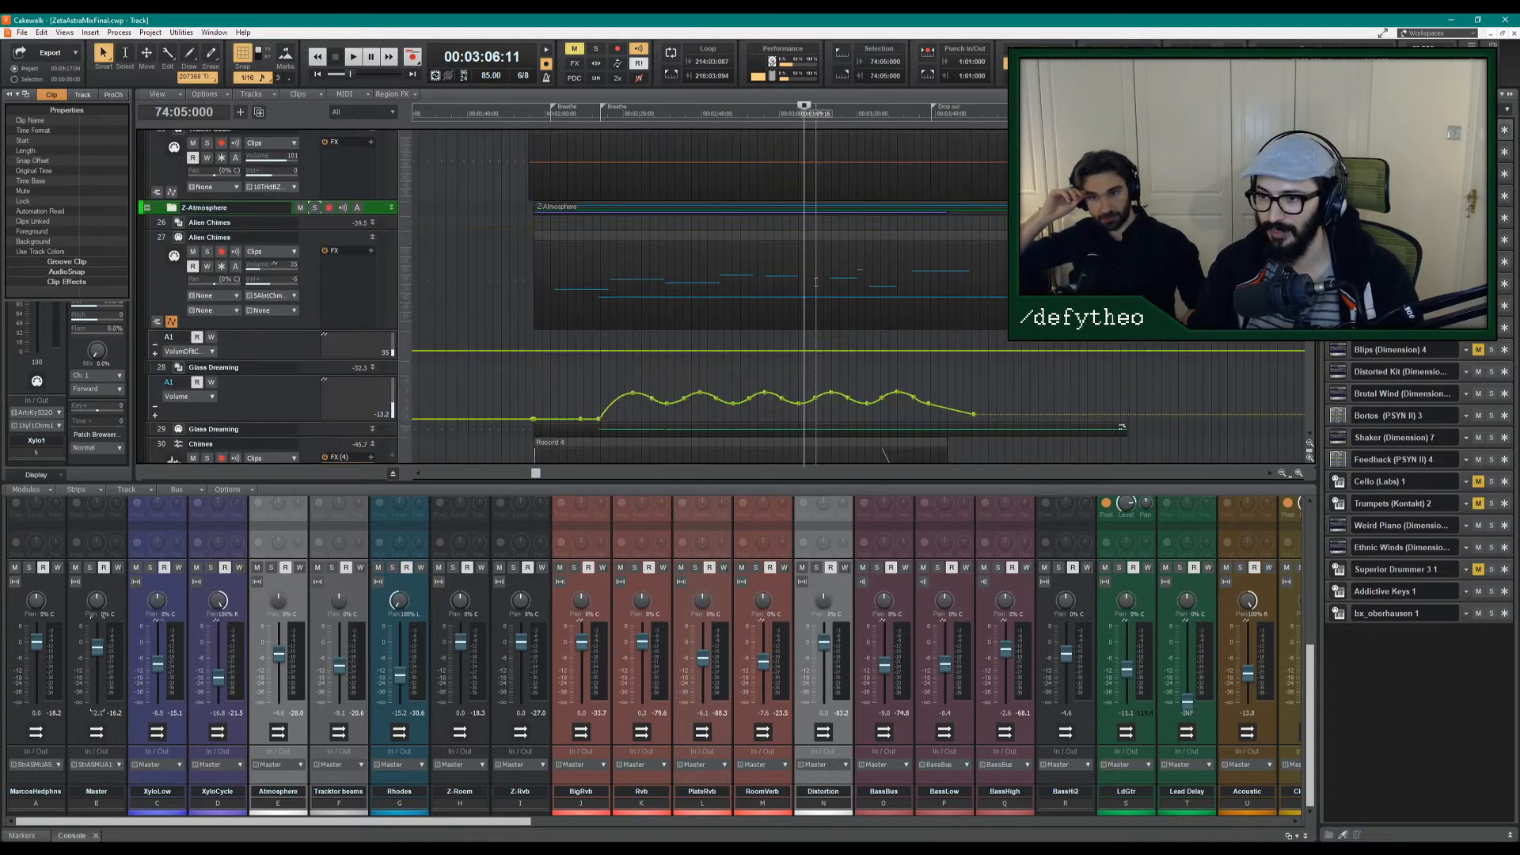
pyautogui.scroll(-5, 758, 301)
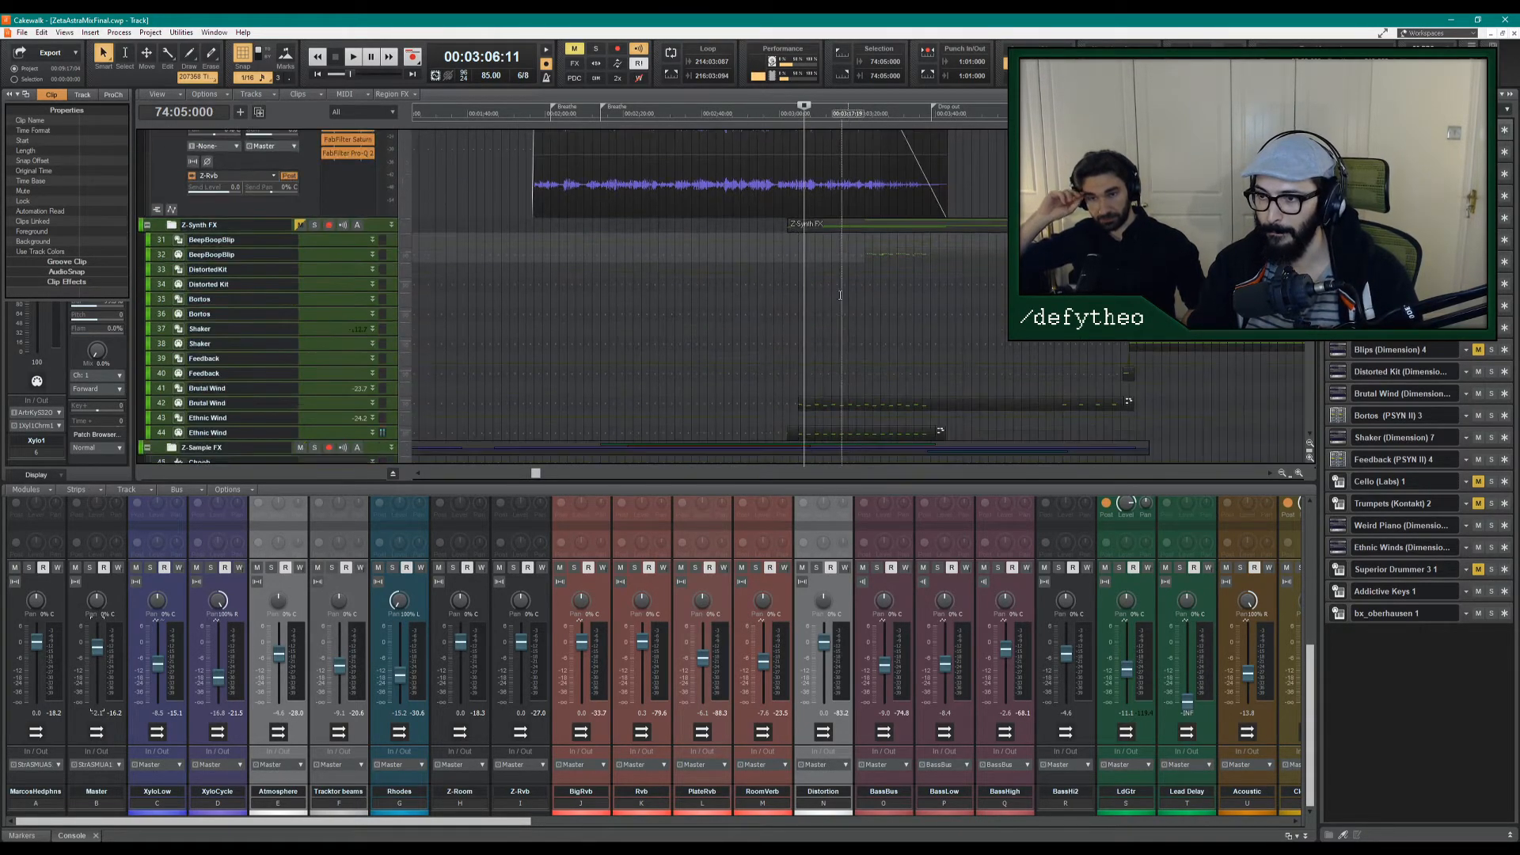
pyautogui.scroll(-2, 634, 230)
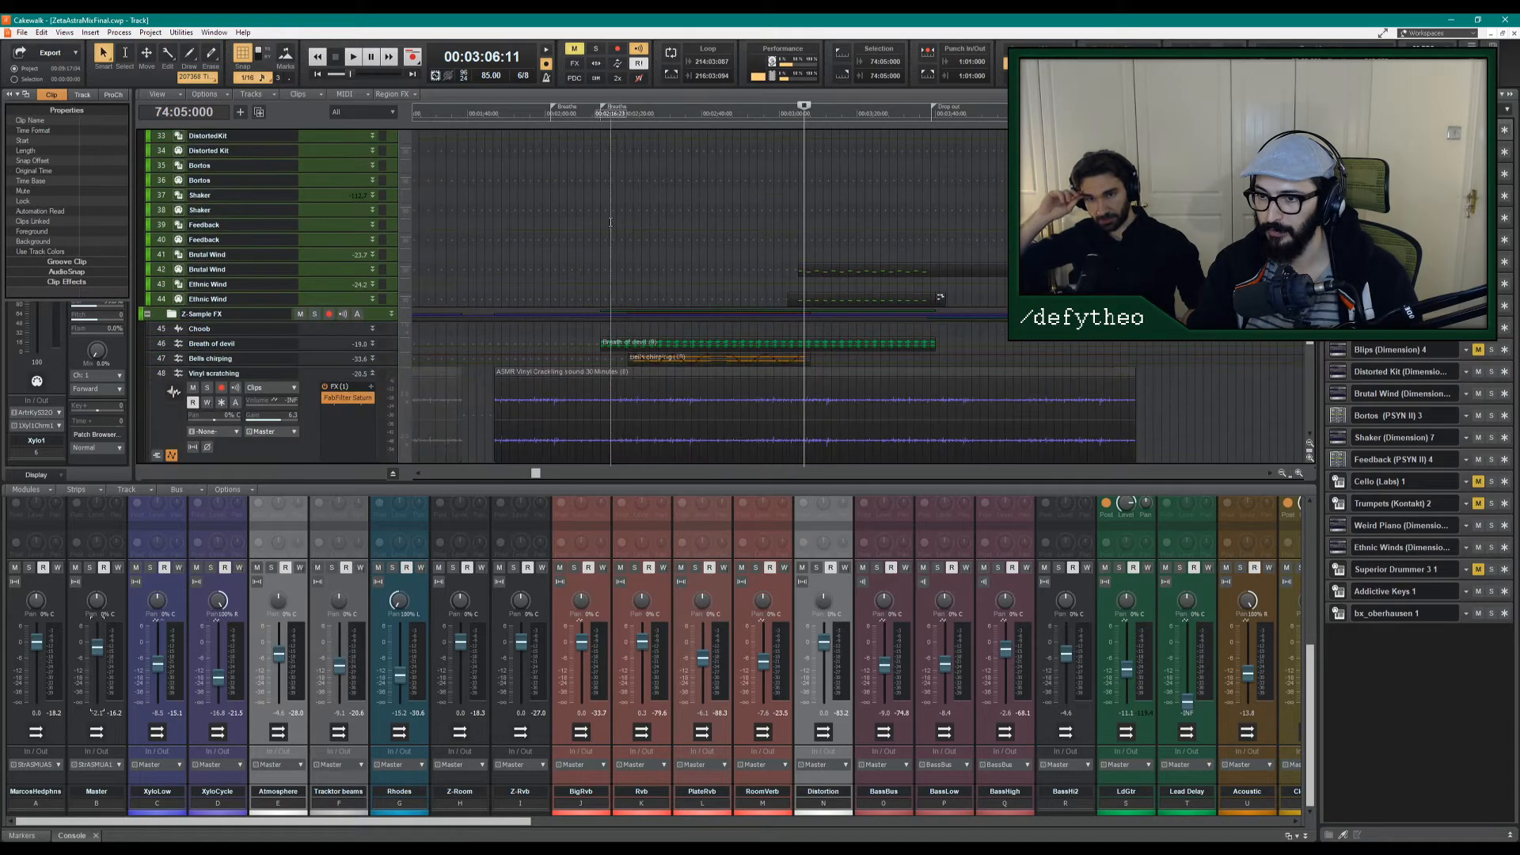
pyautogui.click(630, 209)
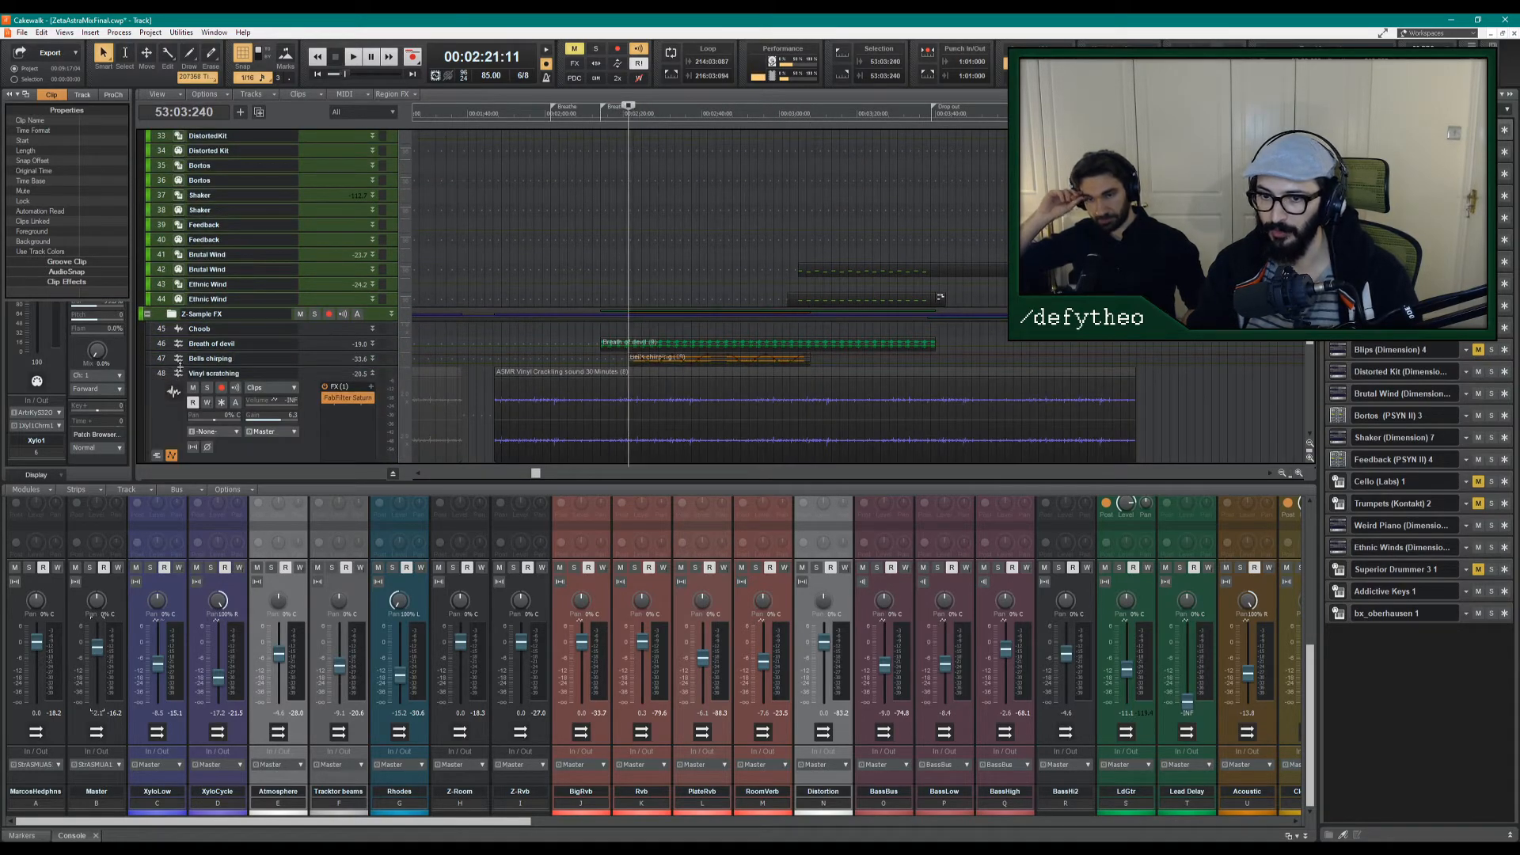
pyautogui.moveTo(180, 372); pyautogui.dragTo(182, 429)
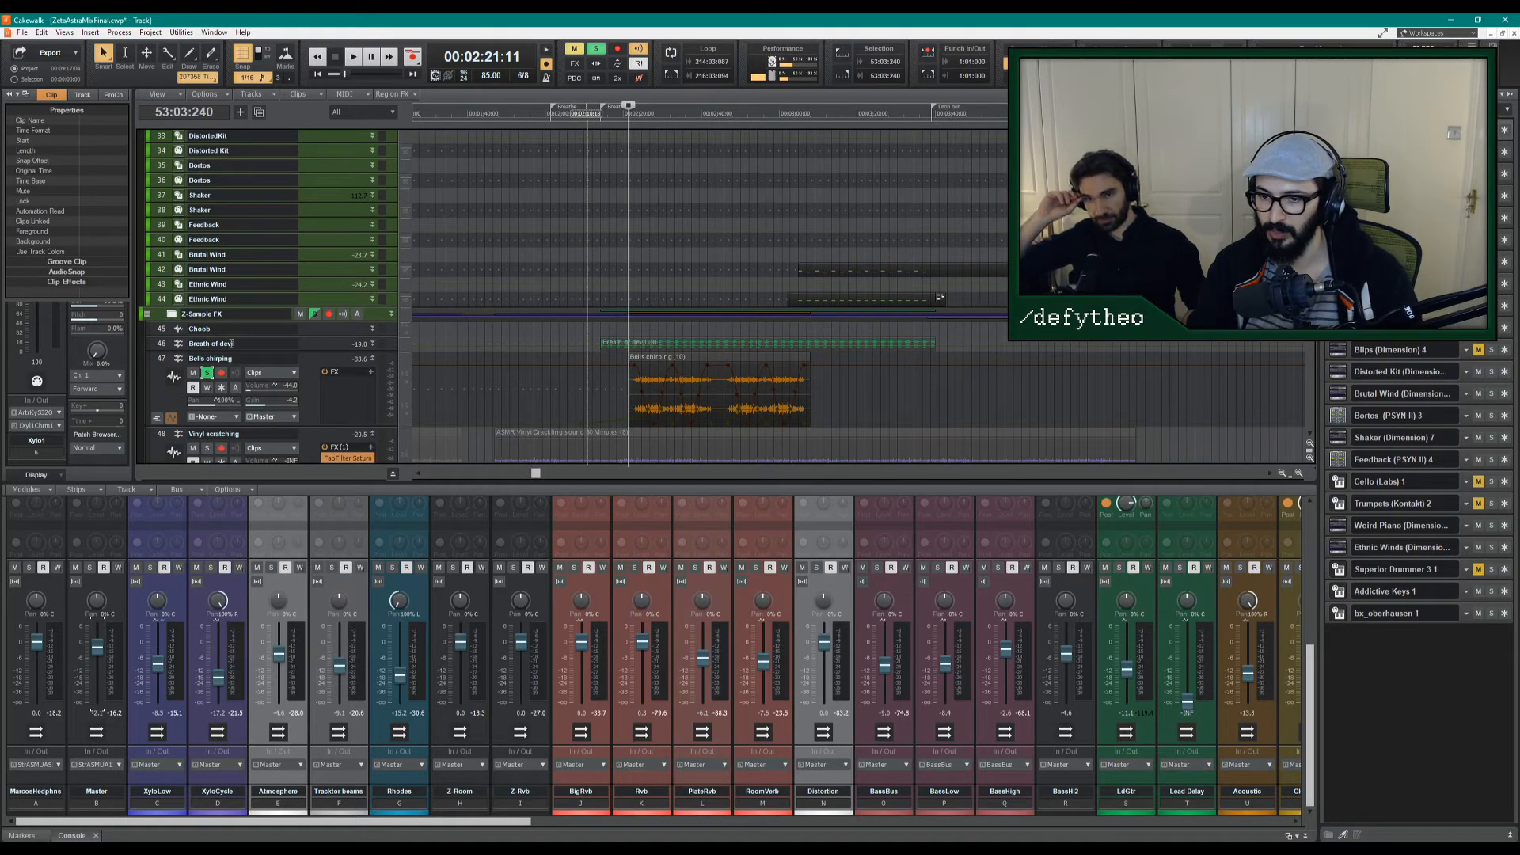
# Listen to the soloed Bells chirping track from 53:03:240, stop playback and clear its solo.
pyautogui.press('space')
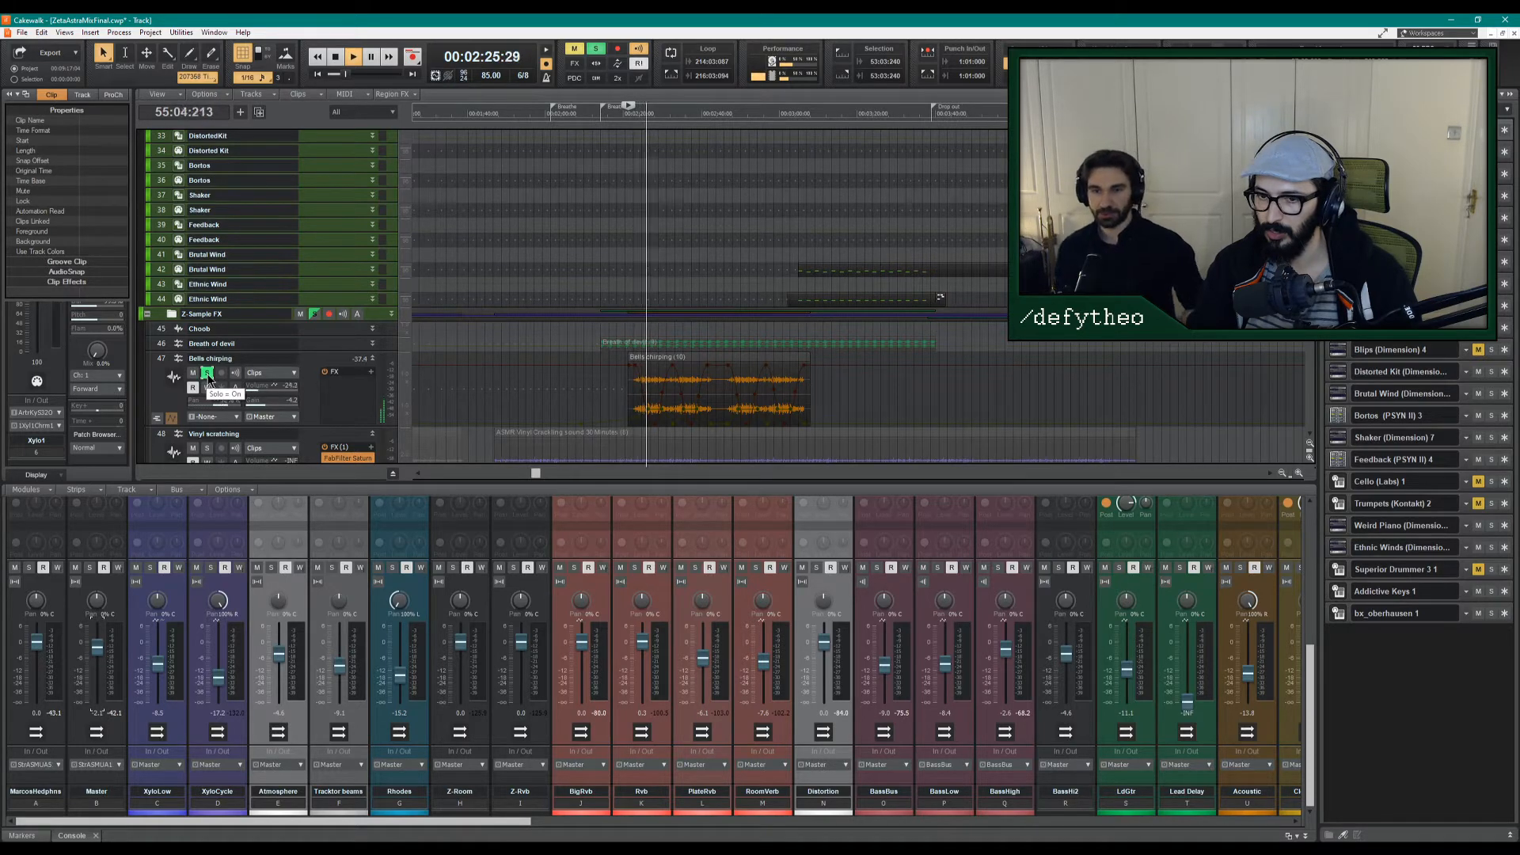
pyautogui.press('space')
pyautogui.click(207, 373)
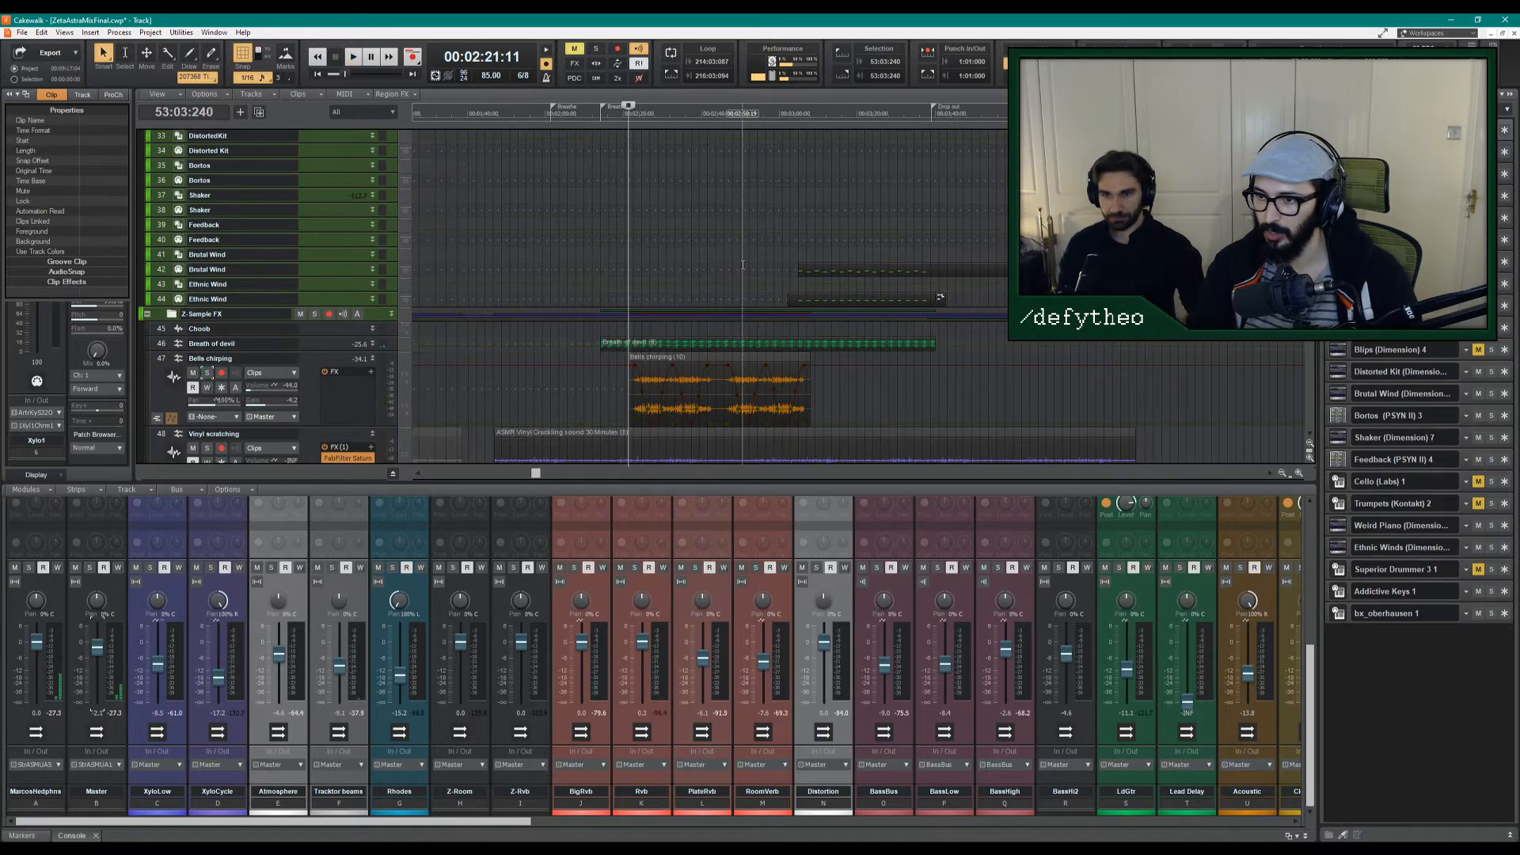
# Expand the Ethnic Wind audio and MIDI tracks, numbers 43 and 44, and solo the instrument.
pyautogui.scroll(3, 683, 296)
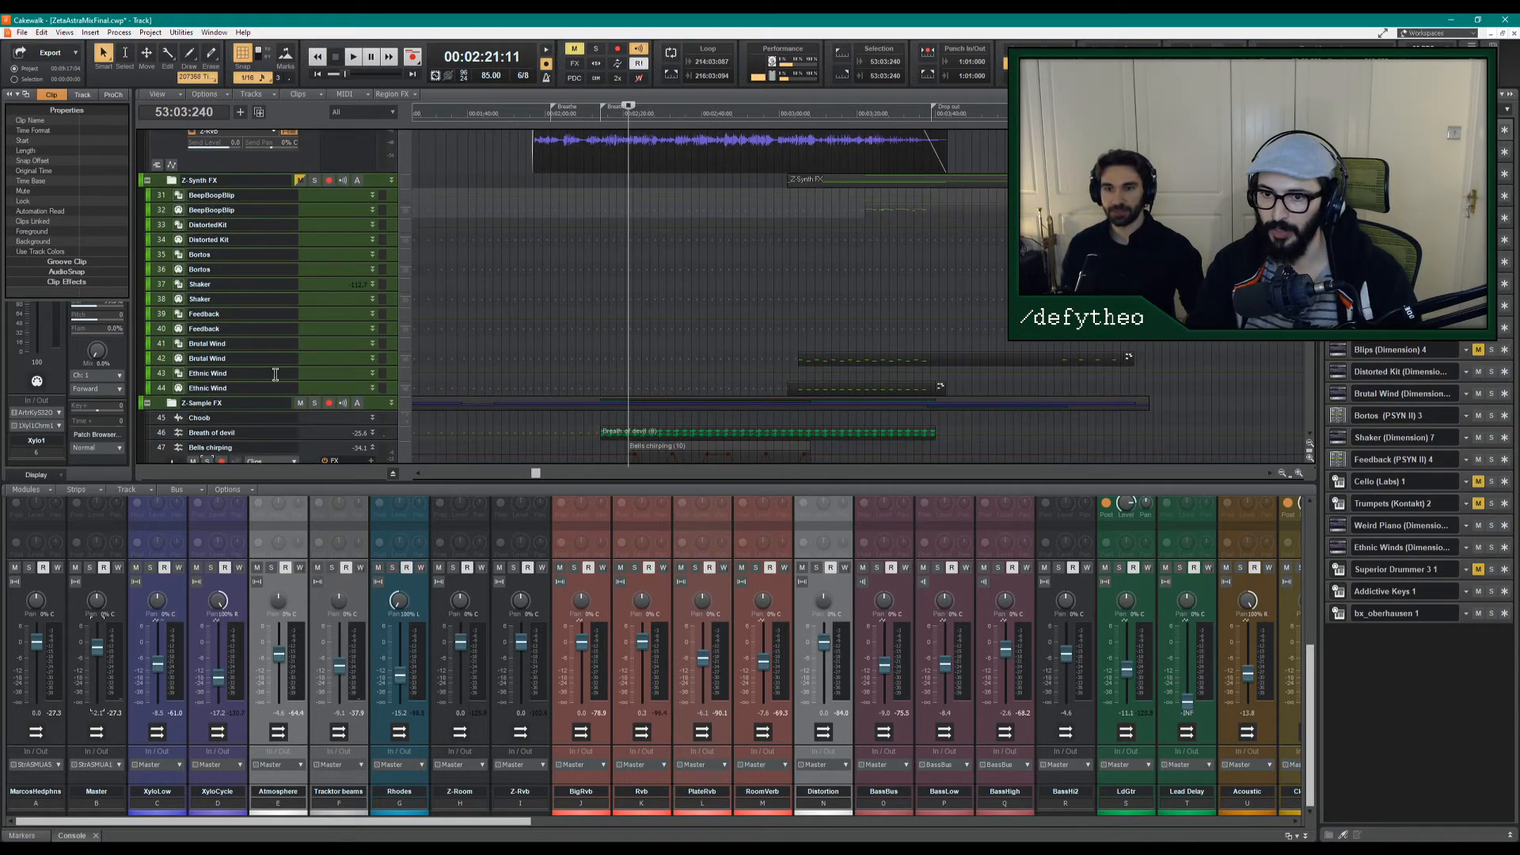
pyautogui.moveTo(305, 381); pyautogui.dragTo(306, 424)
pyautogui.scroll(-3, 317, 348)
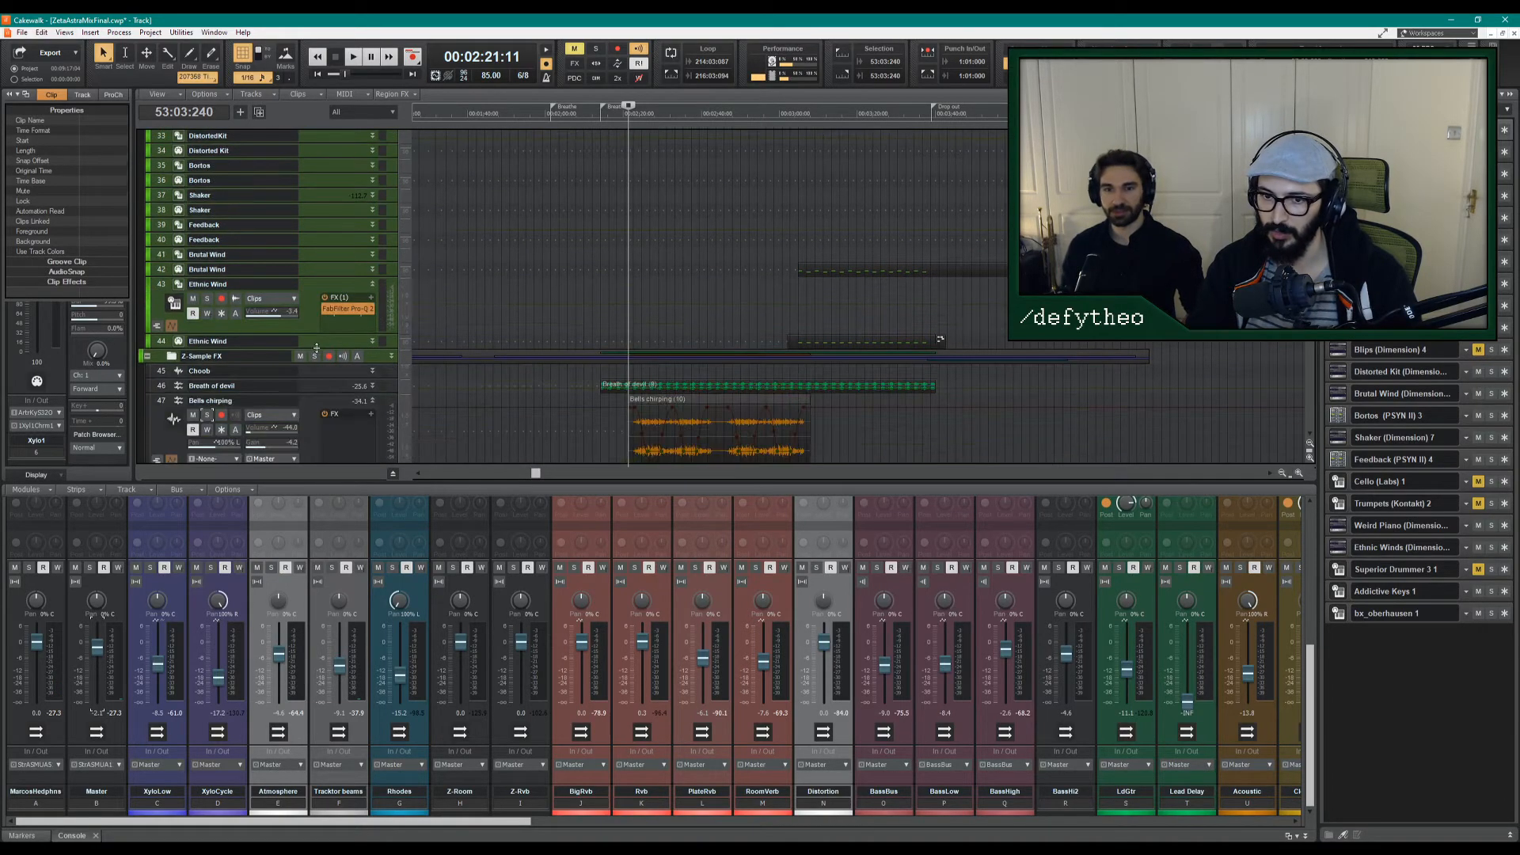
pyautogui.moveTo(318, 346); pyautogui.dragTo(313, 421)
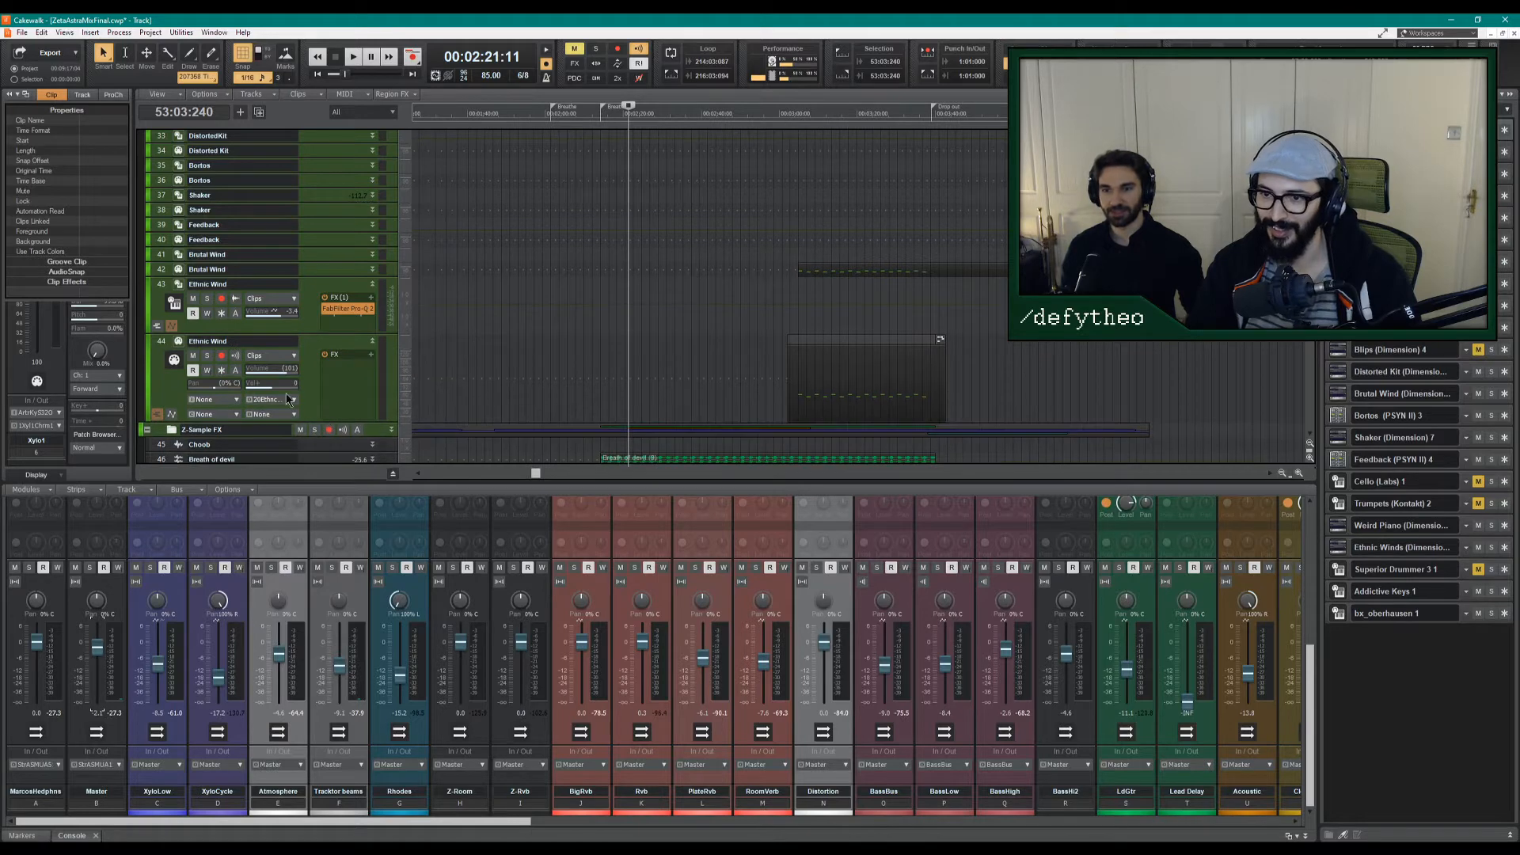
pyautogui.click(211, 354)
pyautogui.click(211, 299)
pyautogui.click(209, 300)
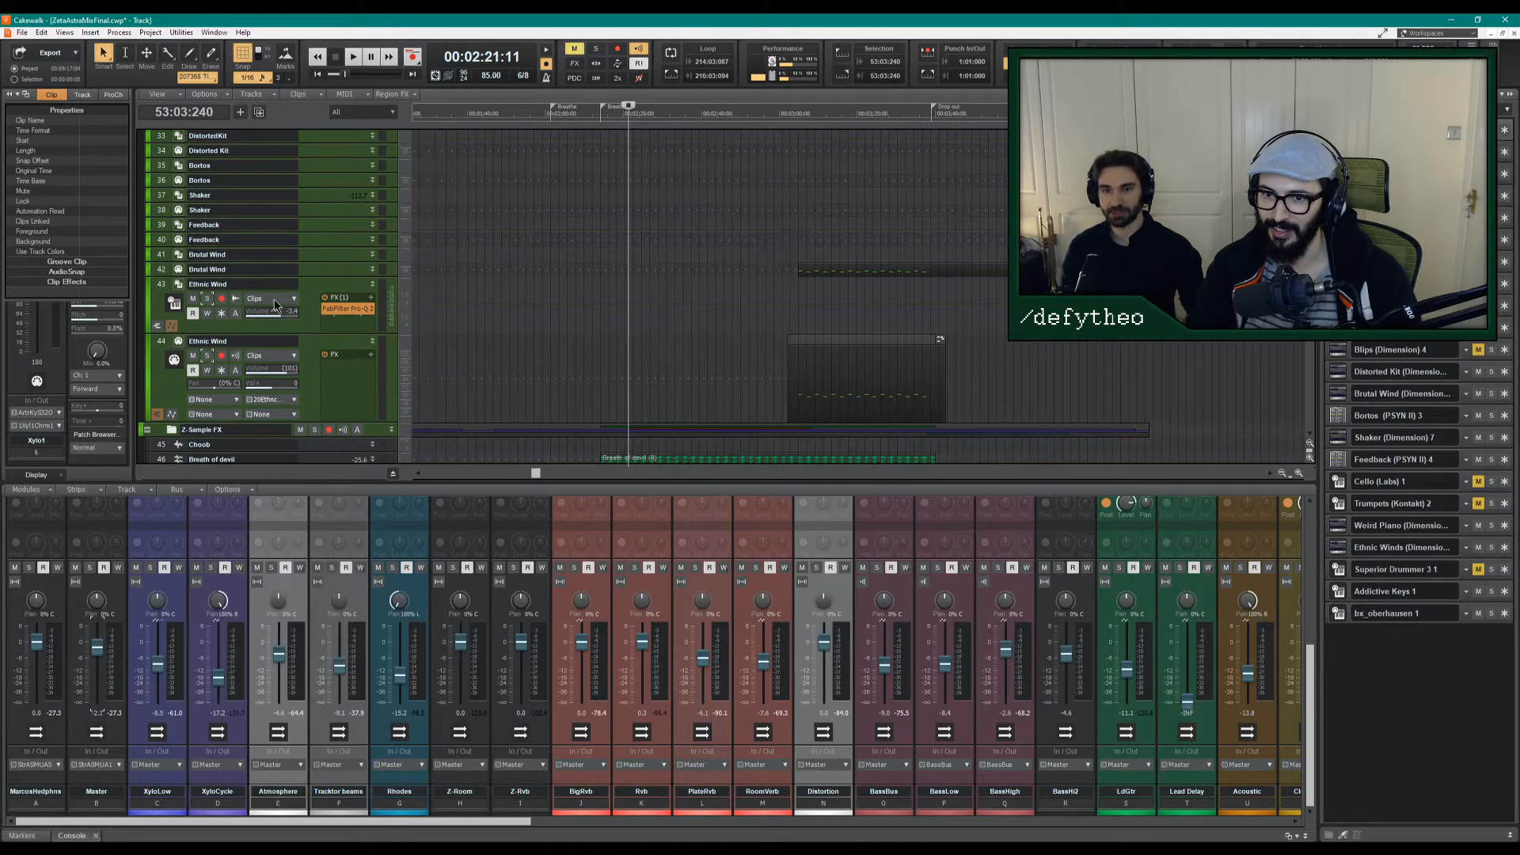
pyautogui.click(209, 300)
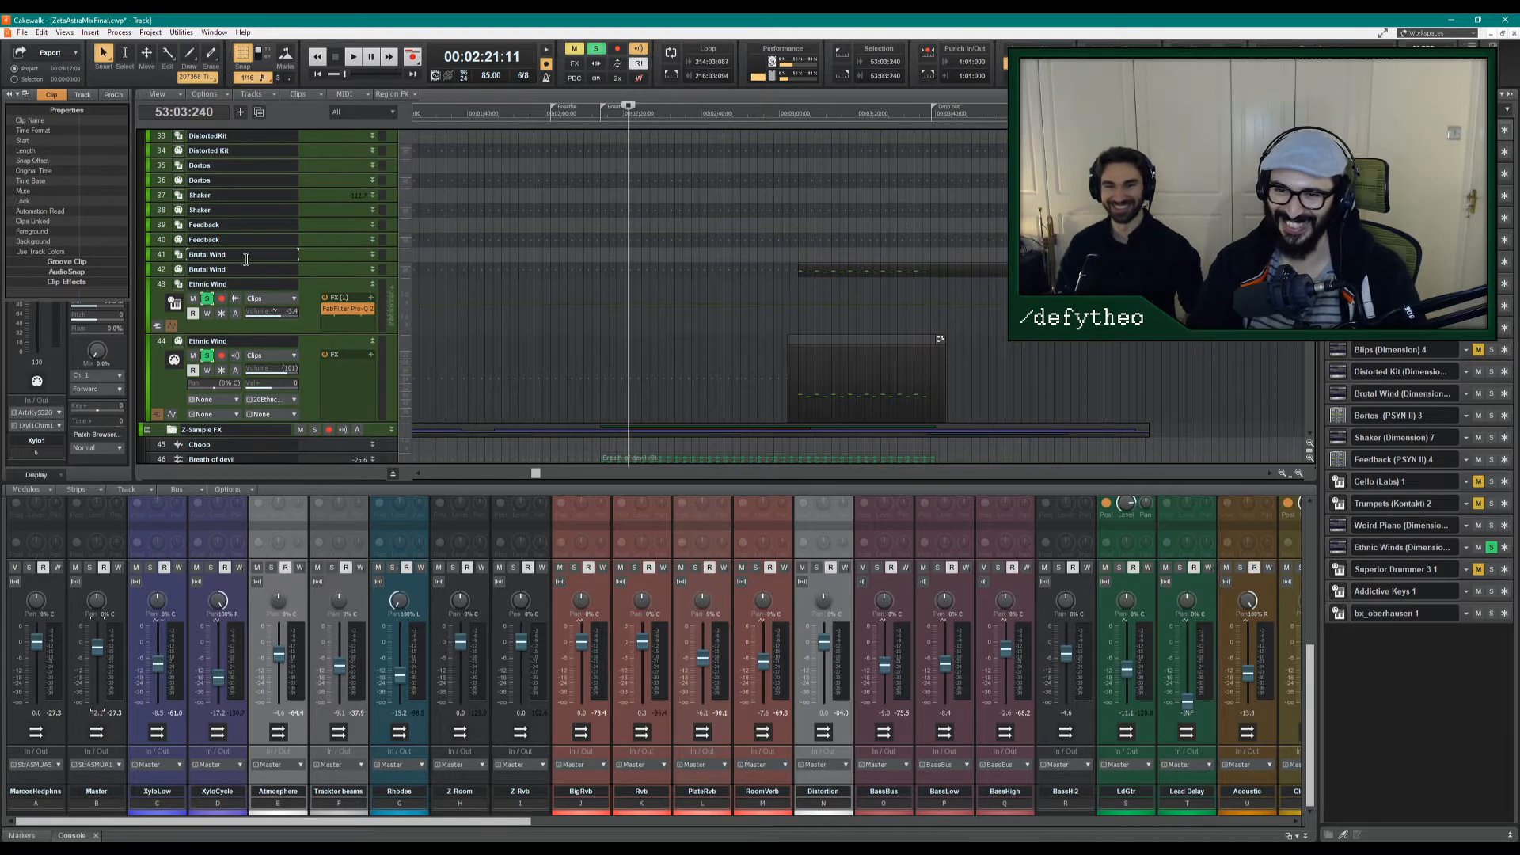
# Expand the two Brutal Wind tracks and collapse the console to give the track view full height.
pyautogui.click(246, 258)
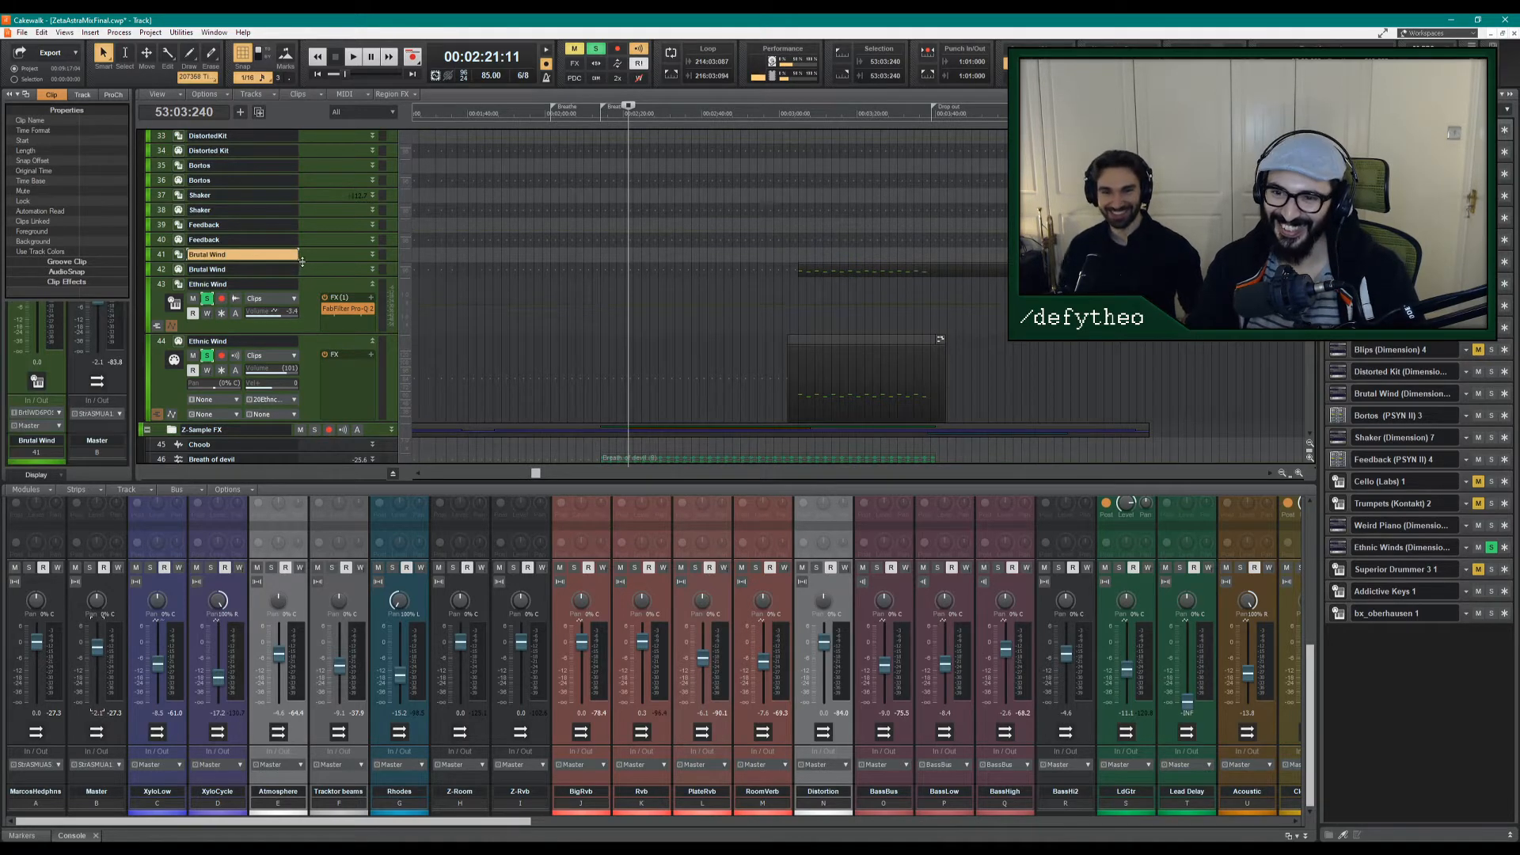
pyautogui.moveTo(302, 261); pyautogui.dragTo(317, 388)
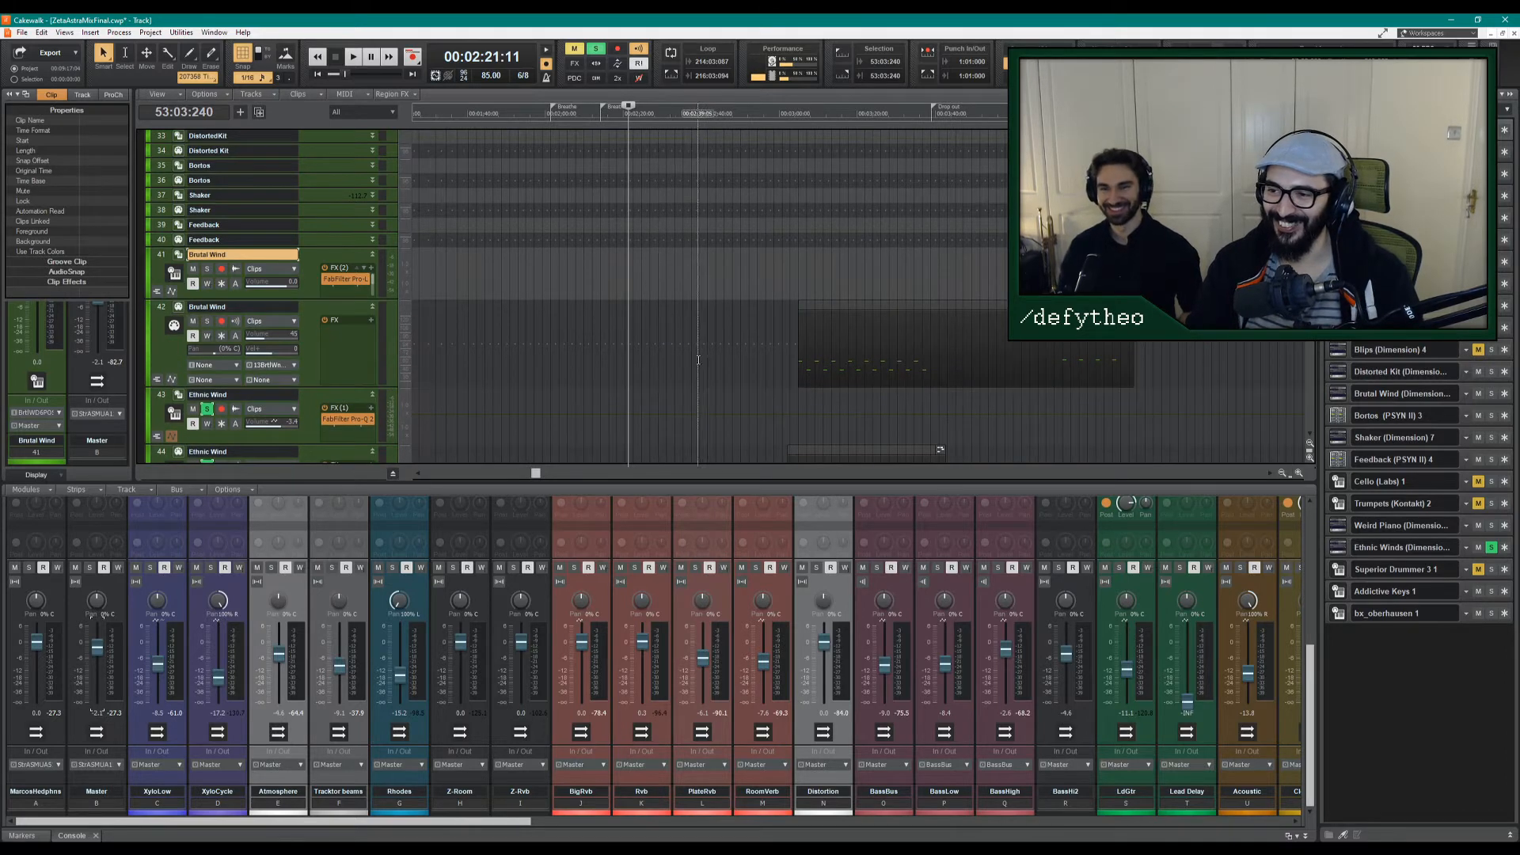
pyautogui.scroll(-2, 684, 340)
pyautogui.scroll(-2, 684, 341)
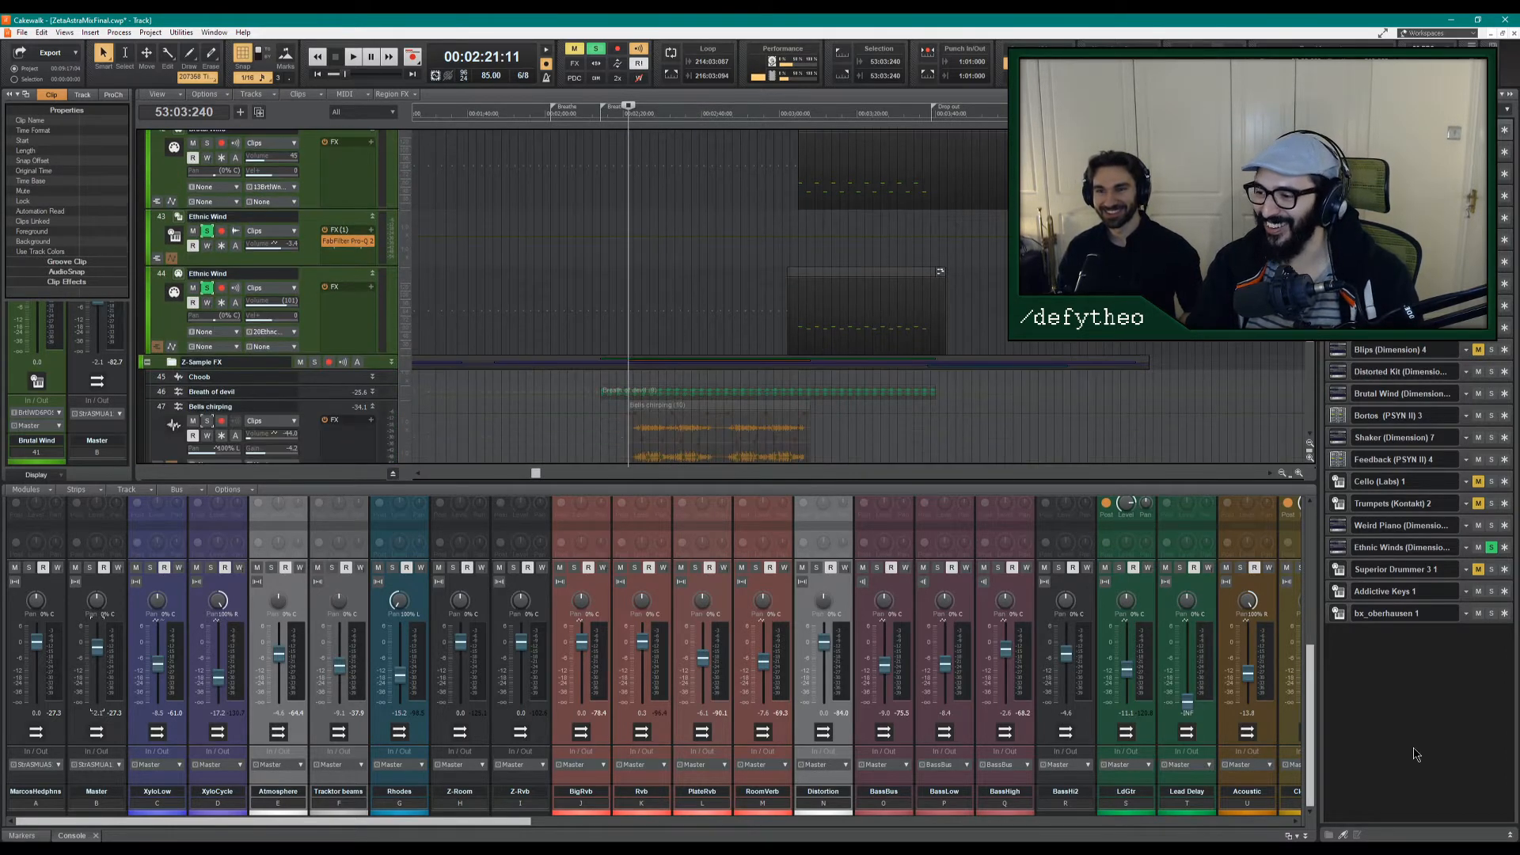
pyautogui.click(1304, 836)
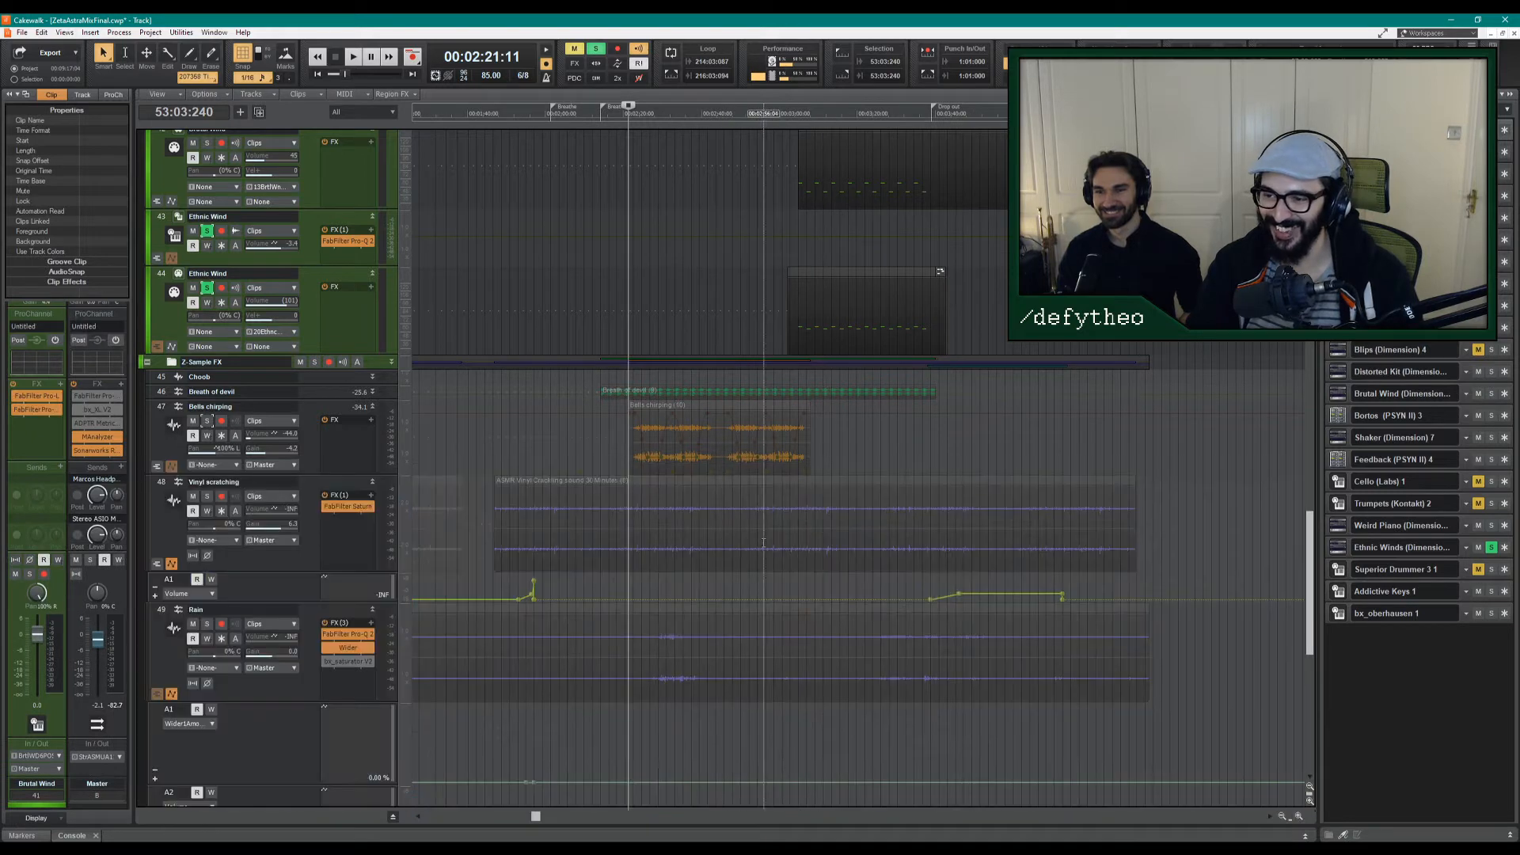
# Set the play position to 73:06:000, play the soloed Ethnic Wind part and enlarge its audio track.
pyautogui.click(799, 240)
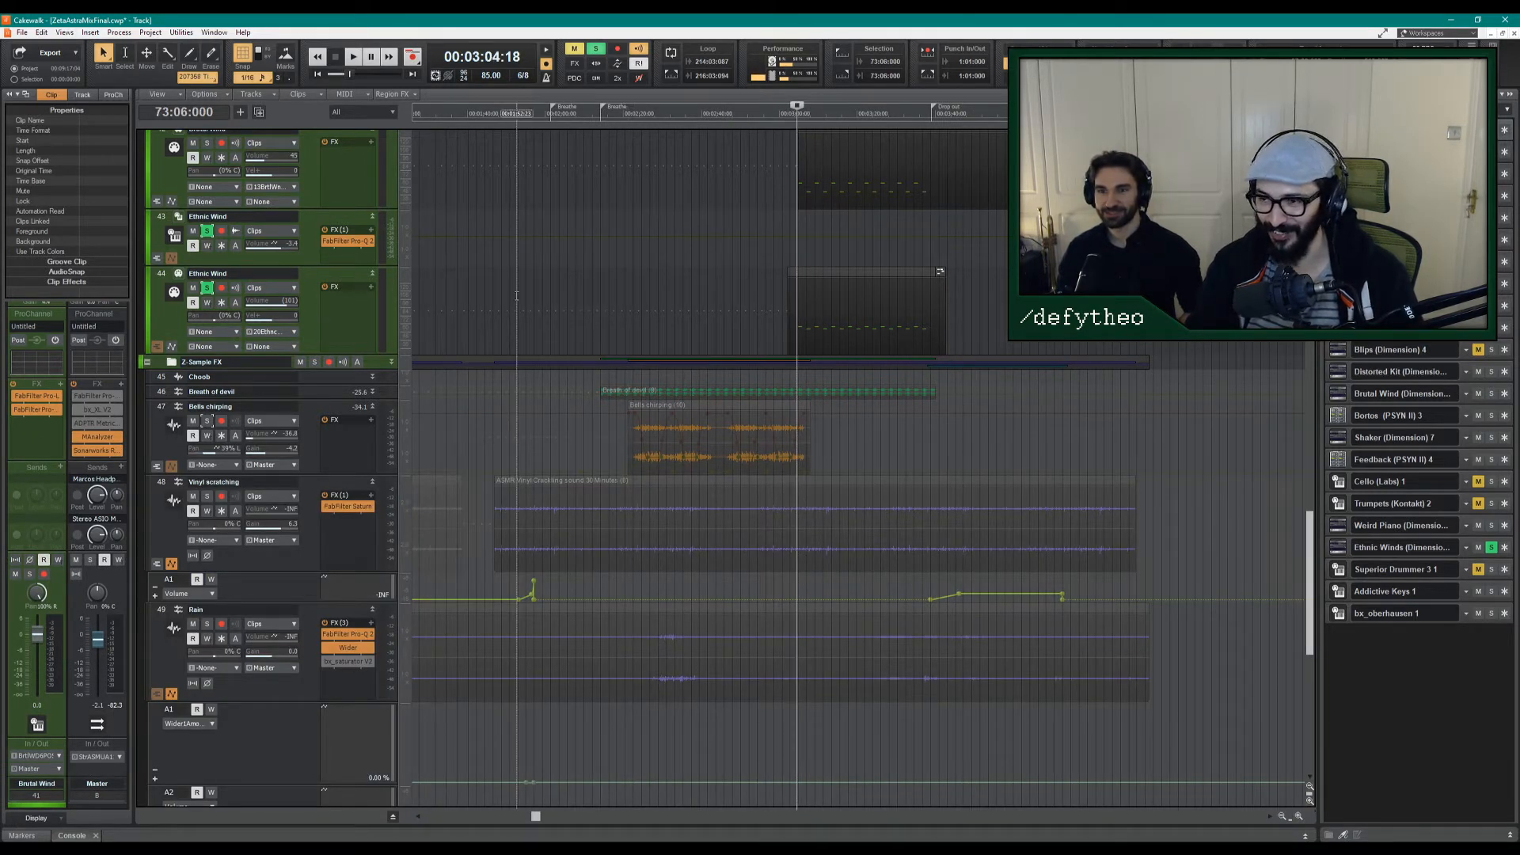
pyautogui.press('space')
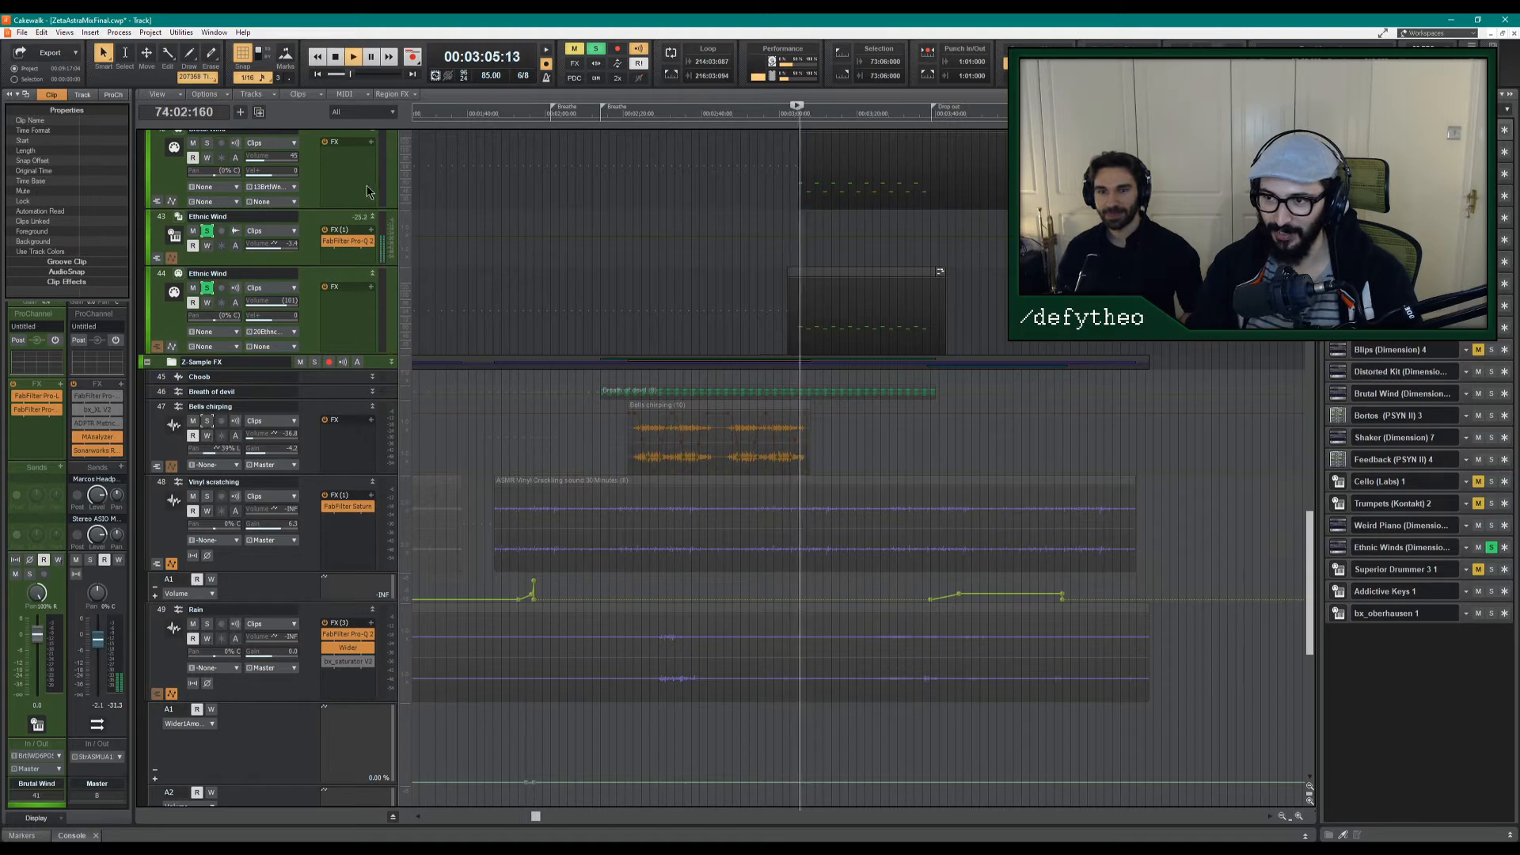
pyautogui.scroll(2, 329, 237)
pyautogui.scroll(2, 329, 238)
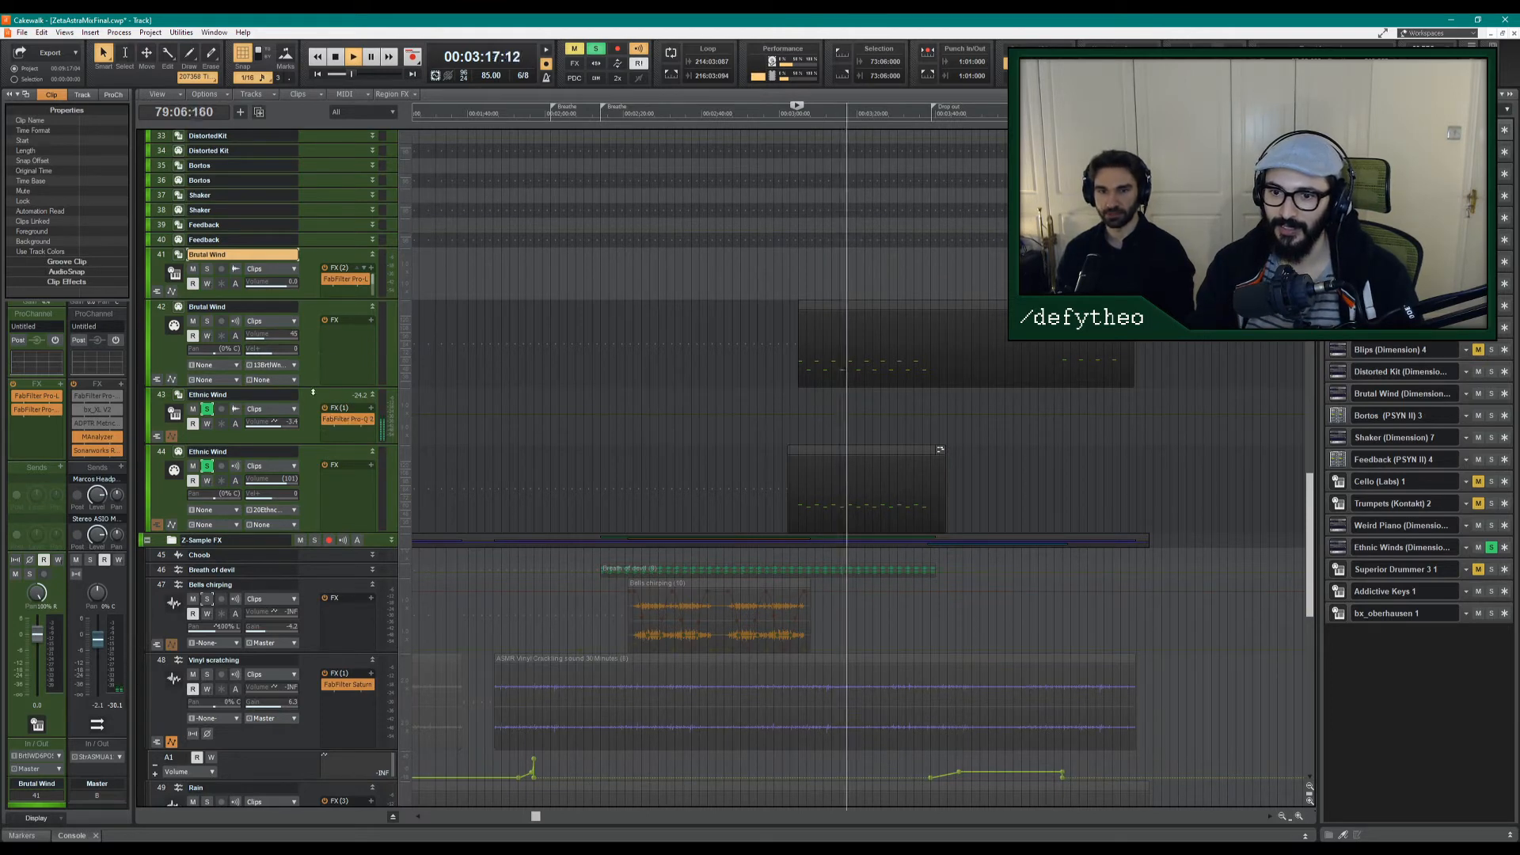
pyautogui.moveTo(271, 444); pyautogui.dragTo(270, 483)
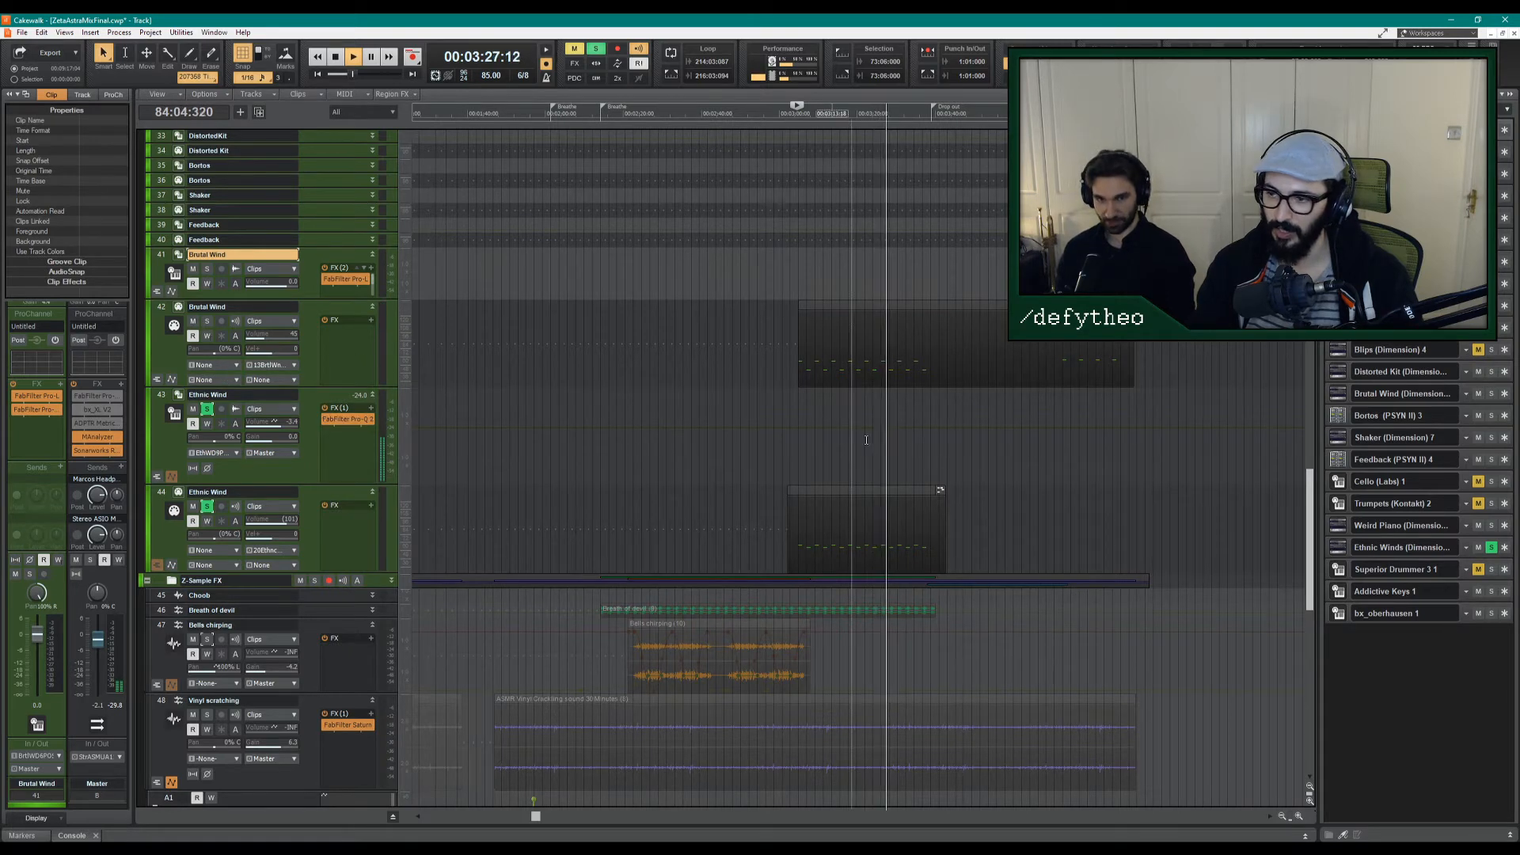
# Solo Brutal Wind together with Ethnic Wind while listening, stop playback and clear the solos.
pyautogui.click(207, 321)
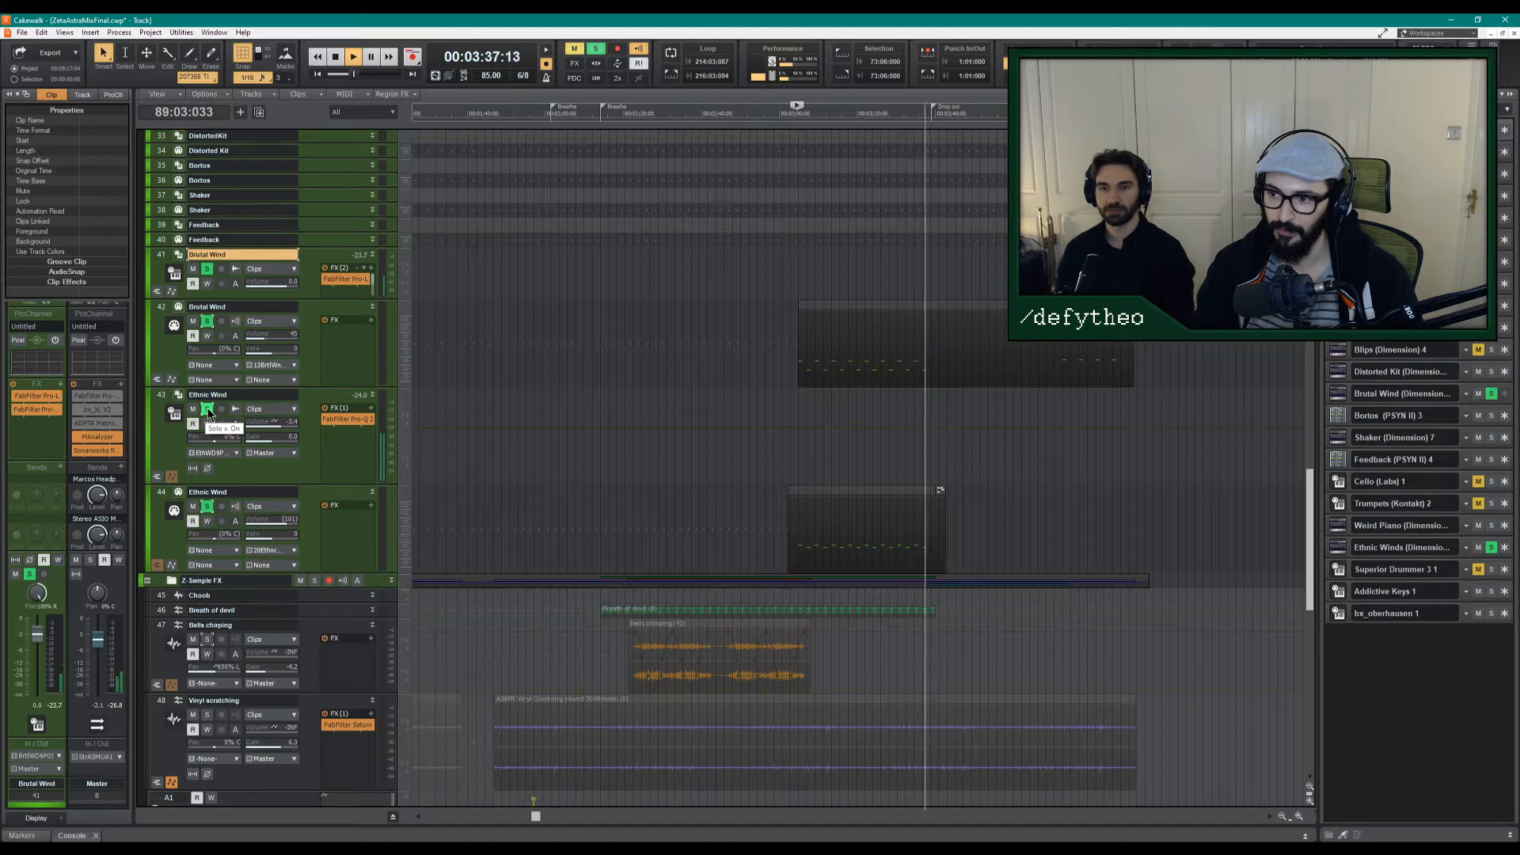
pyautogui.press('space')
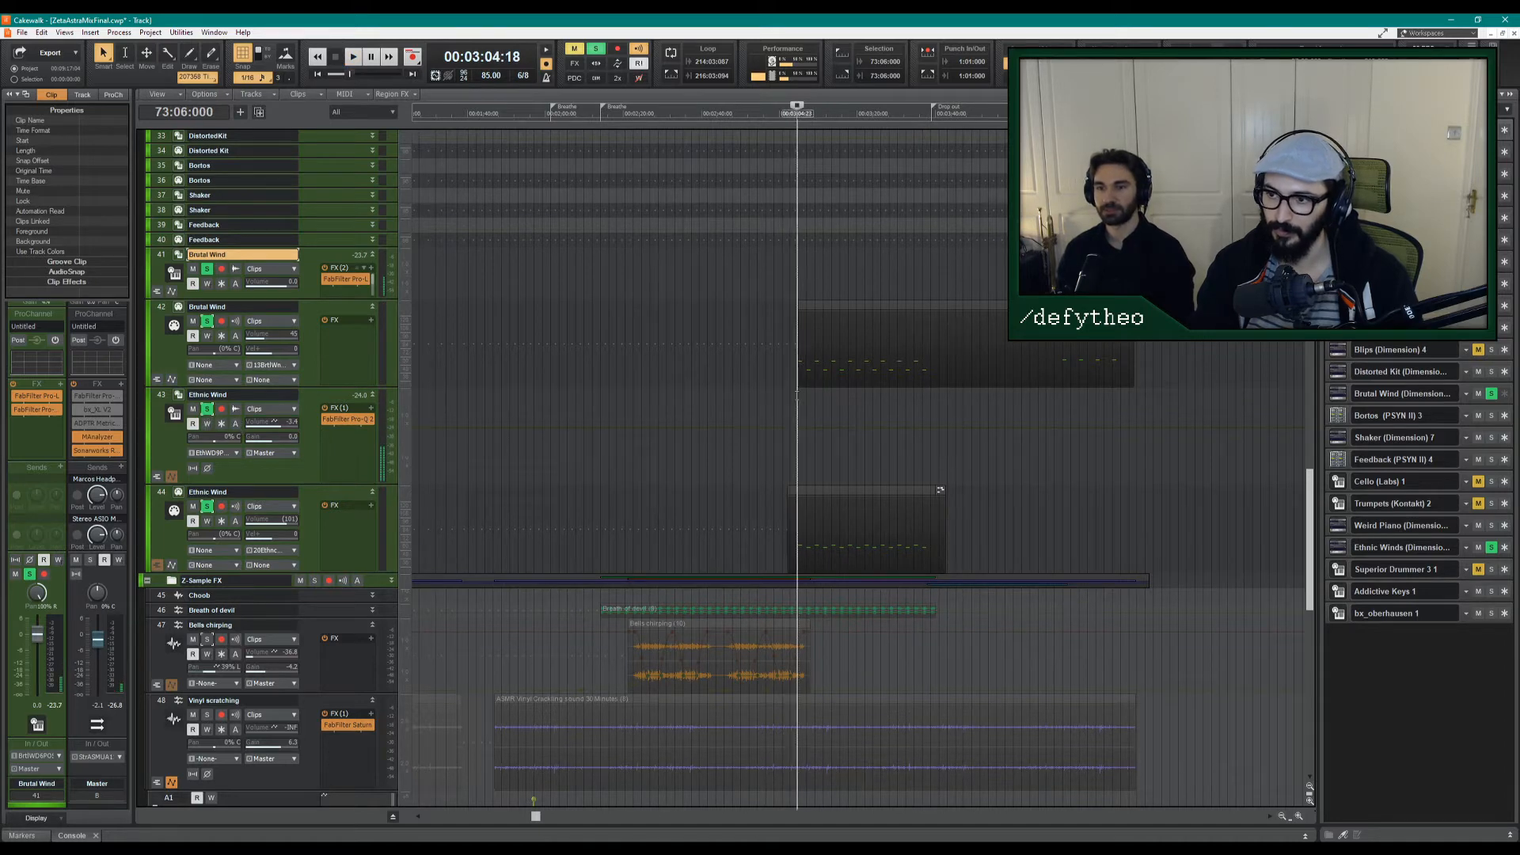
pyautogui.click(206, 269)
# Find the Original track at the start of the track list, unmute it and solo it.
pyautogui.scroll(9, 744, 451)
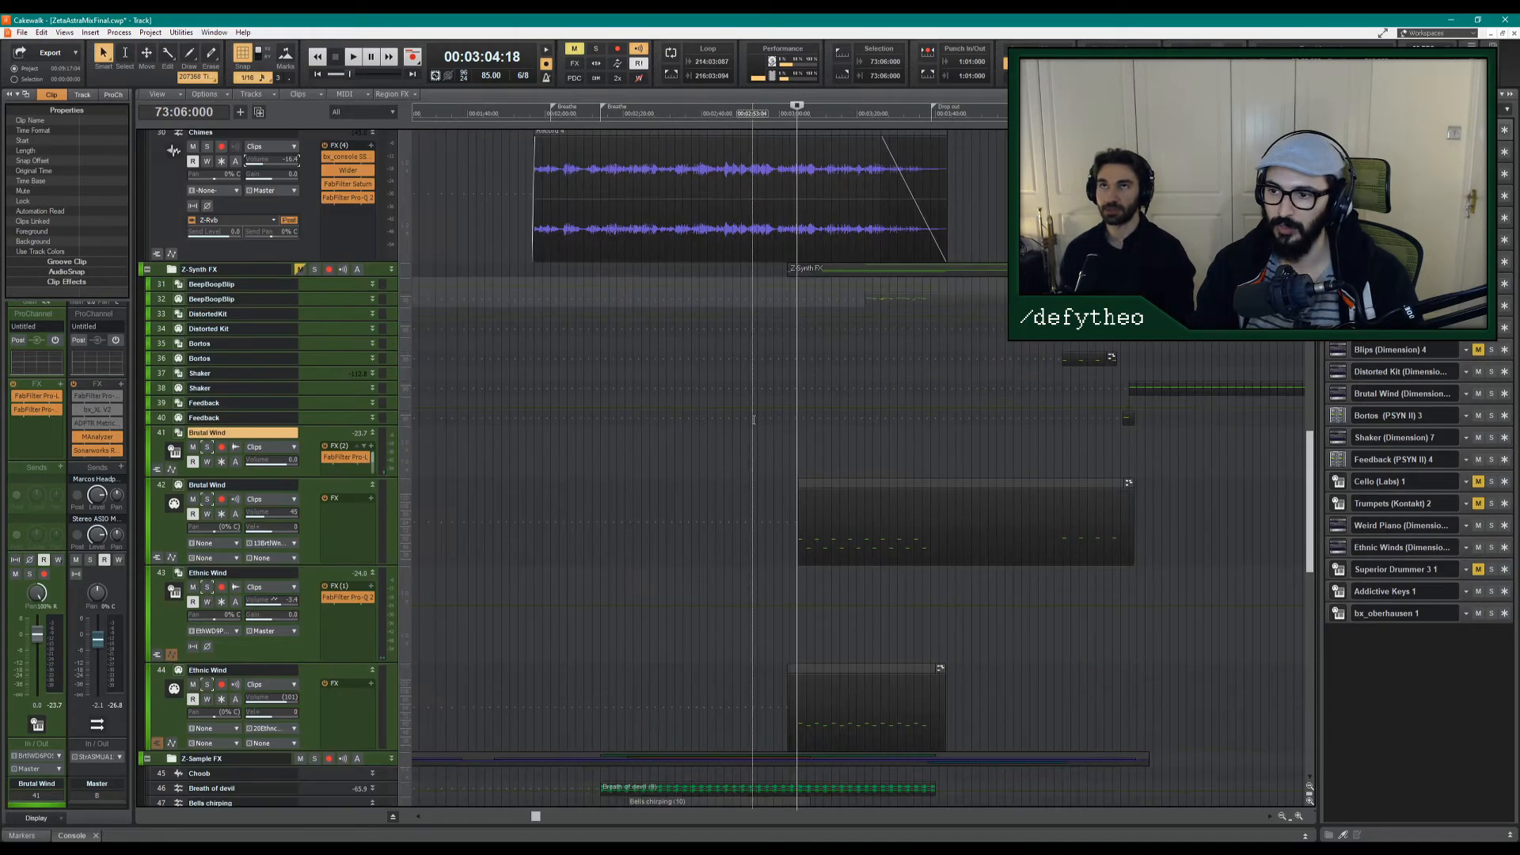
pyautogui.scroll(12, 766, 453)
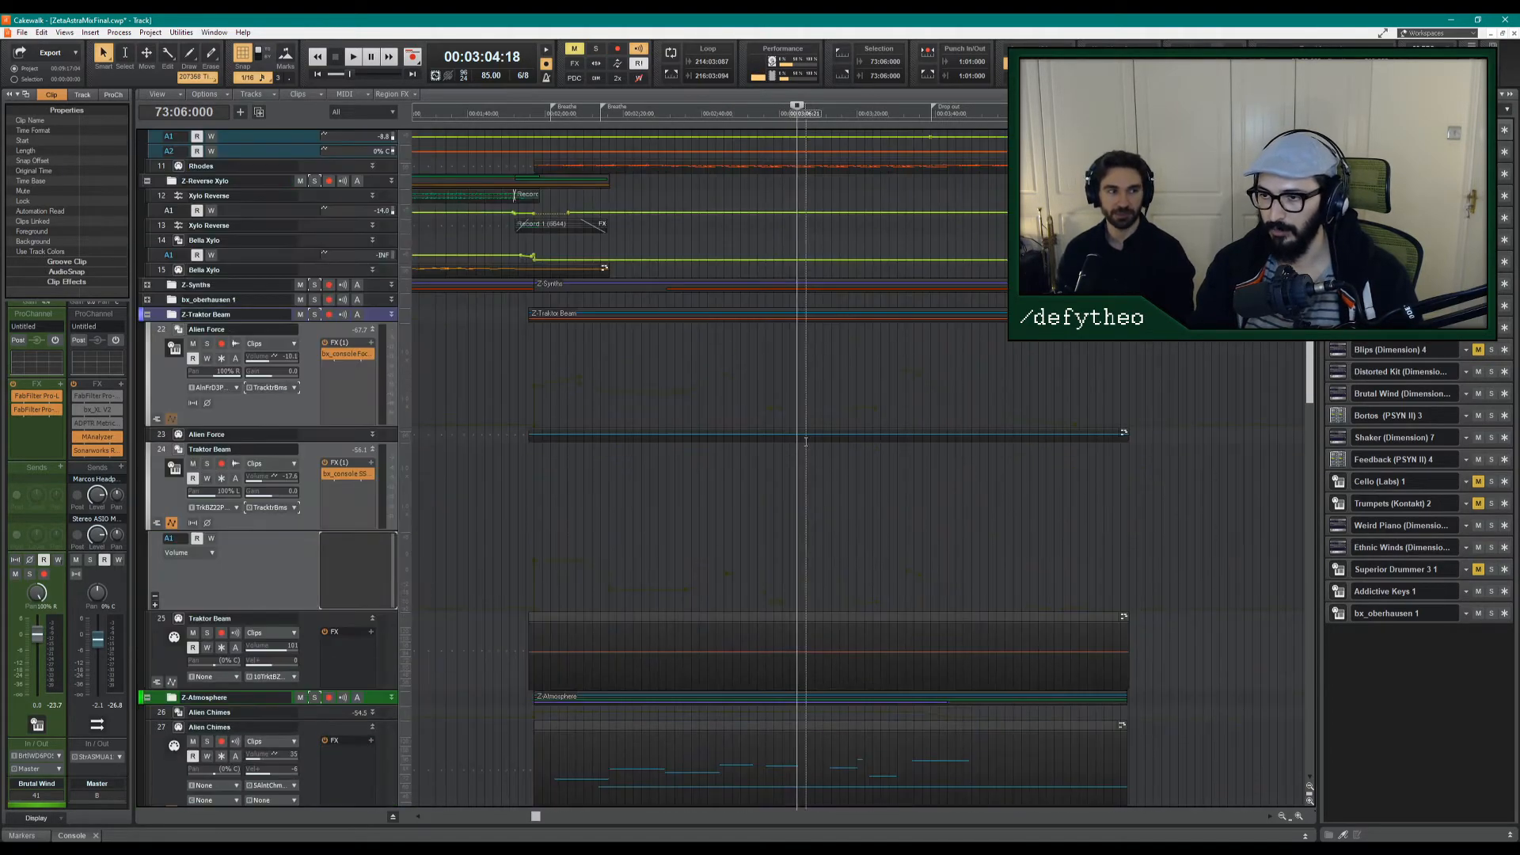
pyautogui.scroll(-5, 813, 439)
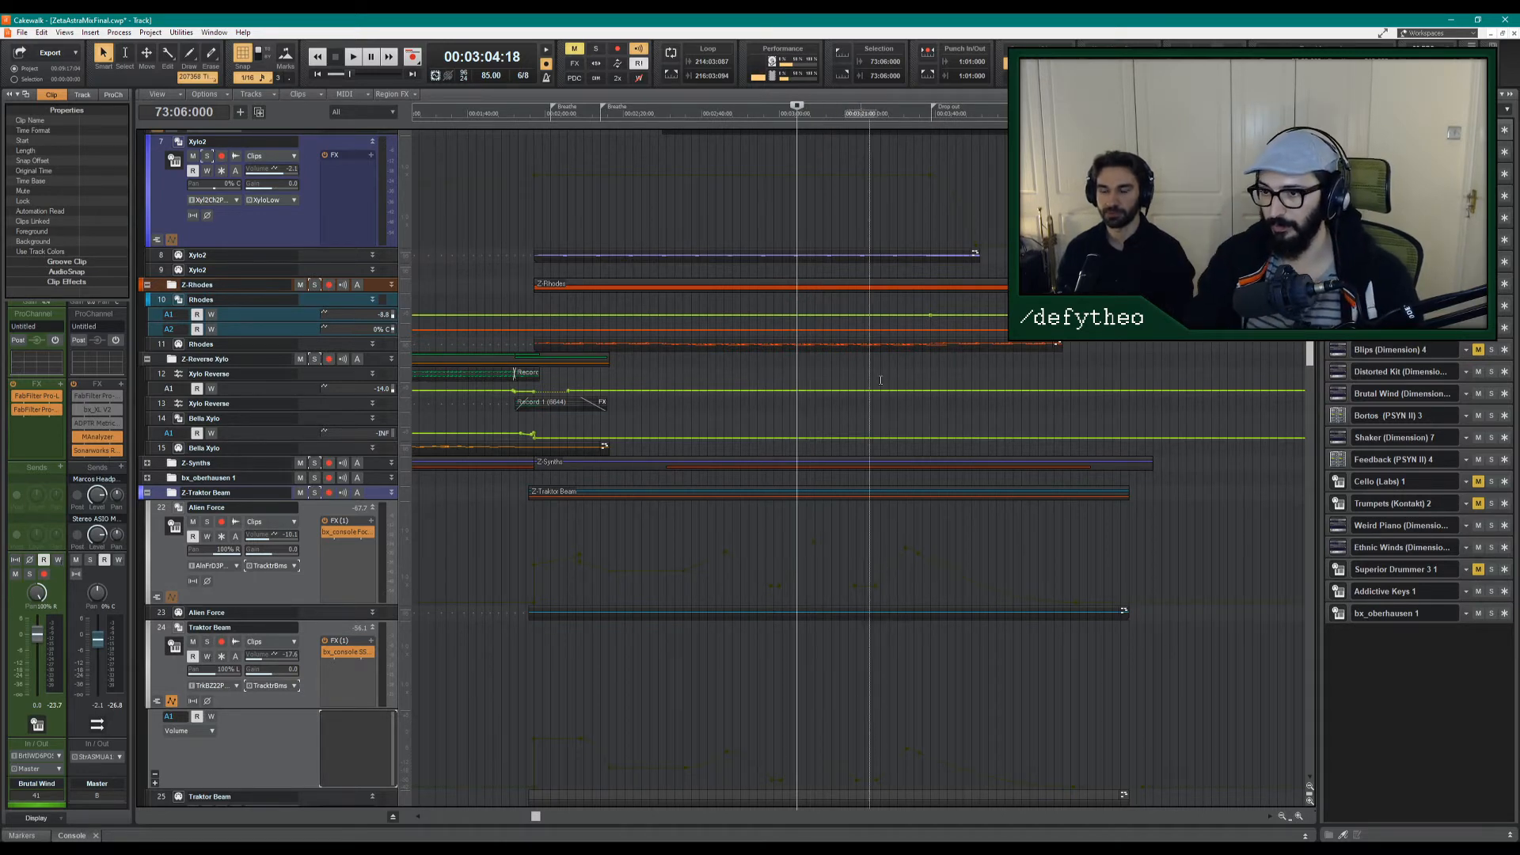
pyautogui.scroll(5, 743, 318)
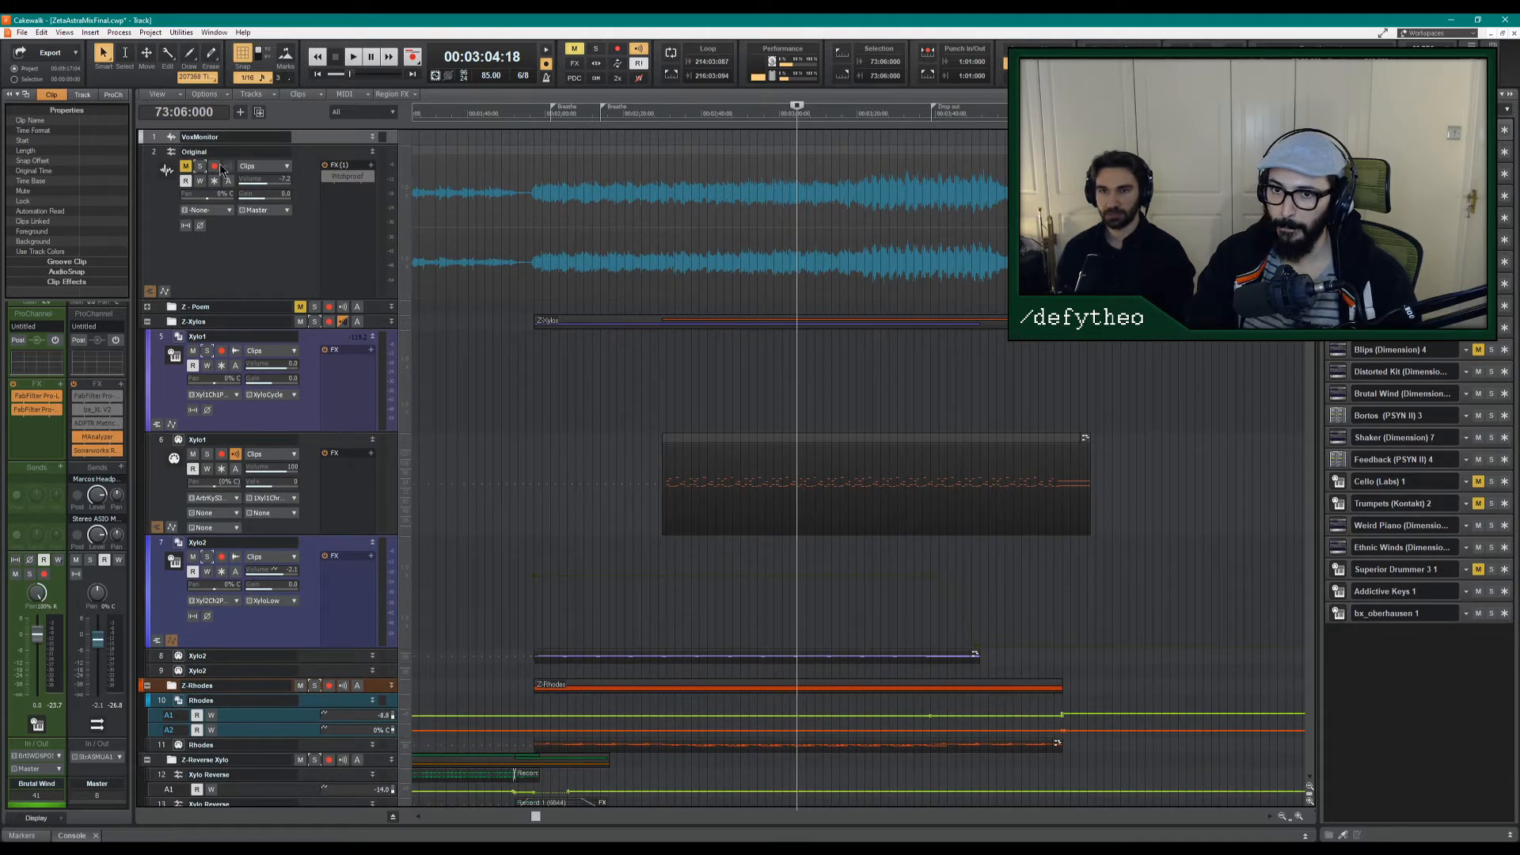
pyautogui.click(185, 165)
pyautogui.click(201, 165)
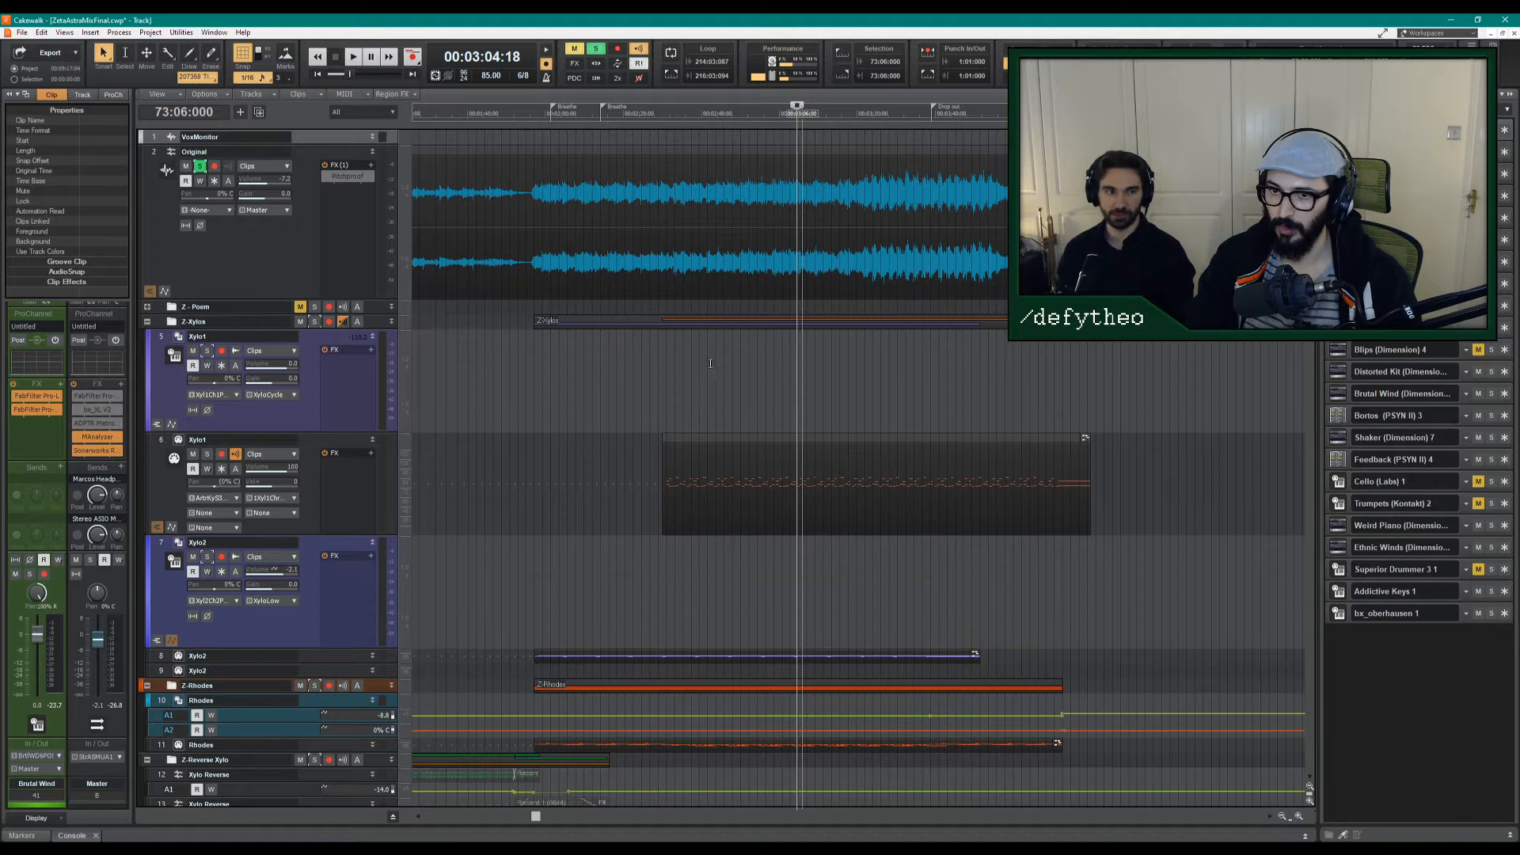
# Listen to the Original track from 73:06:000 as a reference, stop playback and clear its solo.
pyautogui.press('space')
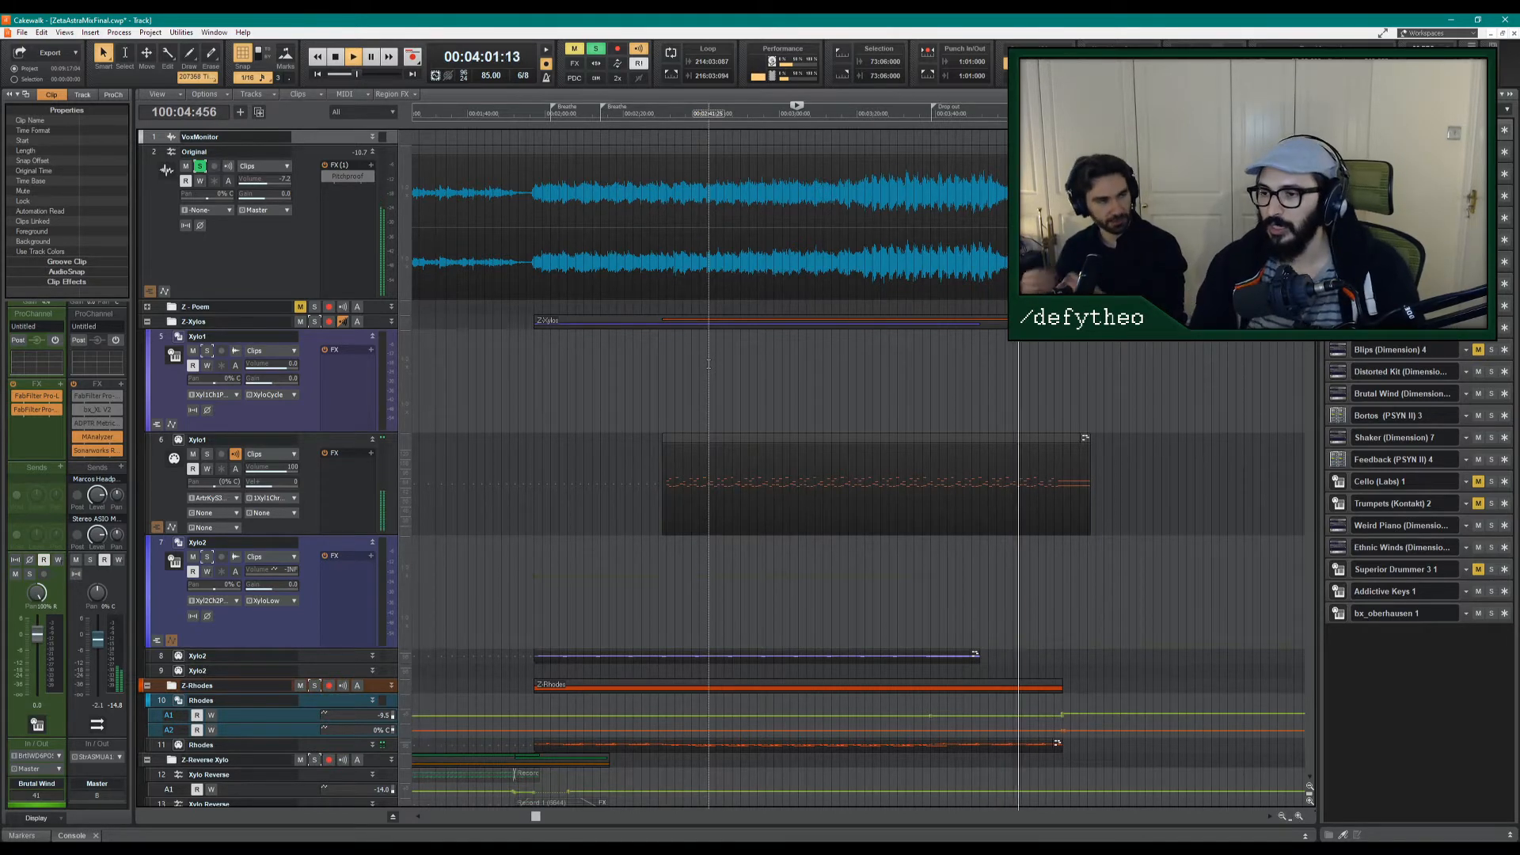
pyautogui.press('space')
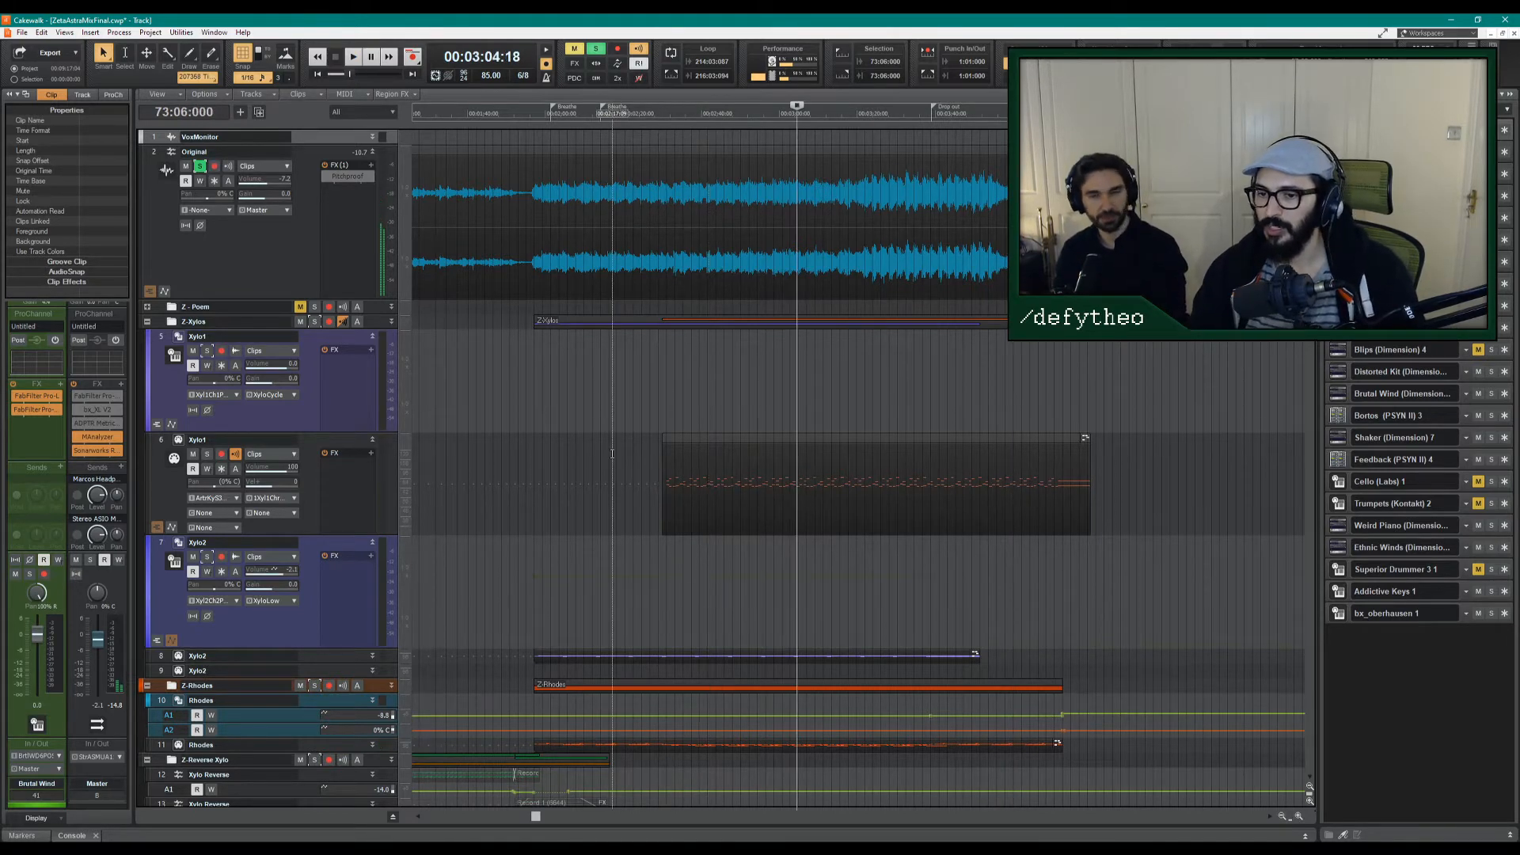
pyautogui.scroll(-3, 611, 453)
pyautogui.scroll(3, 612, 454)
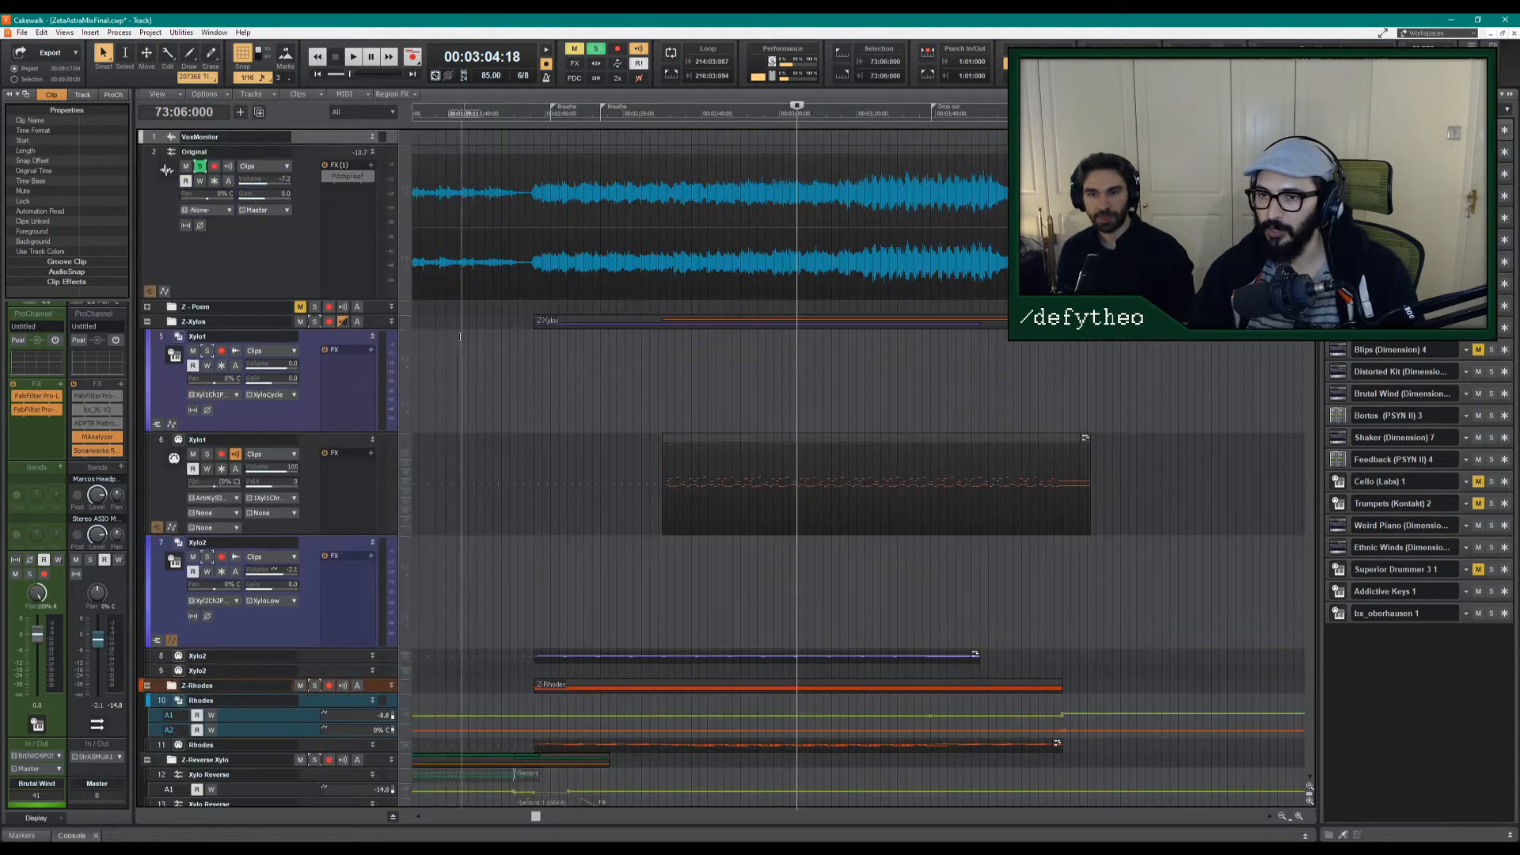
pyautogui.click(200, 165)
# Enlarge the Ethnic Wind MIDI track and briefly play the wind parts within the mix from 73:06:000.
pyautogui.scroll(-5, 690, 438)
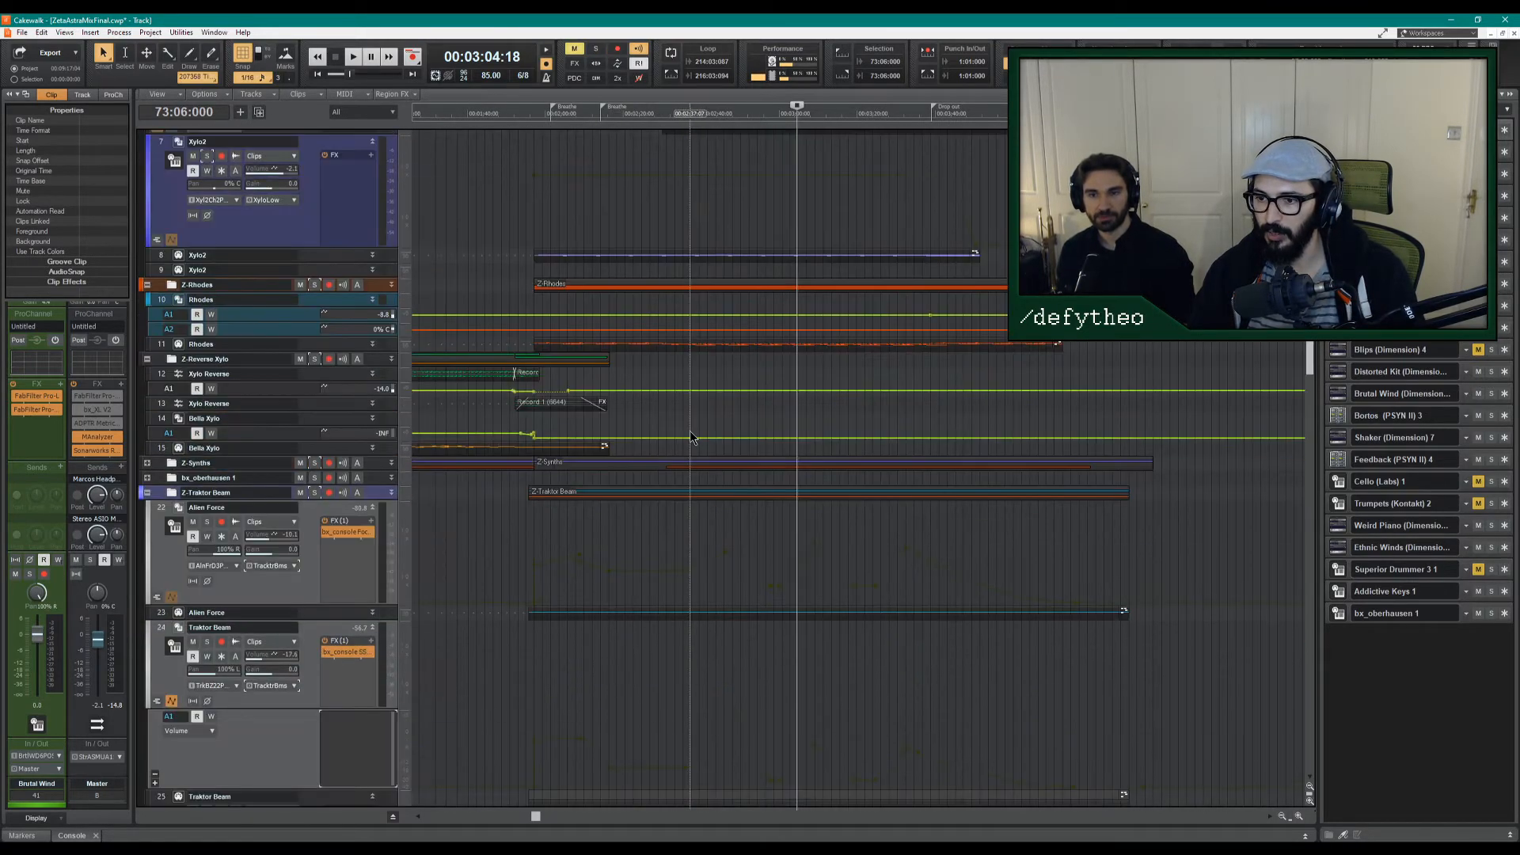
pyautogui.scroll(-15, 691, 438)
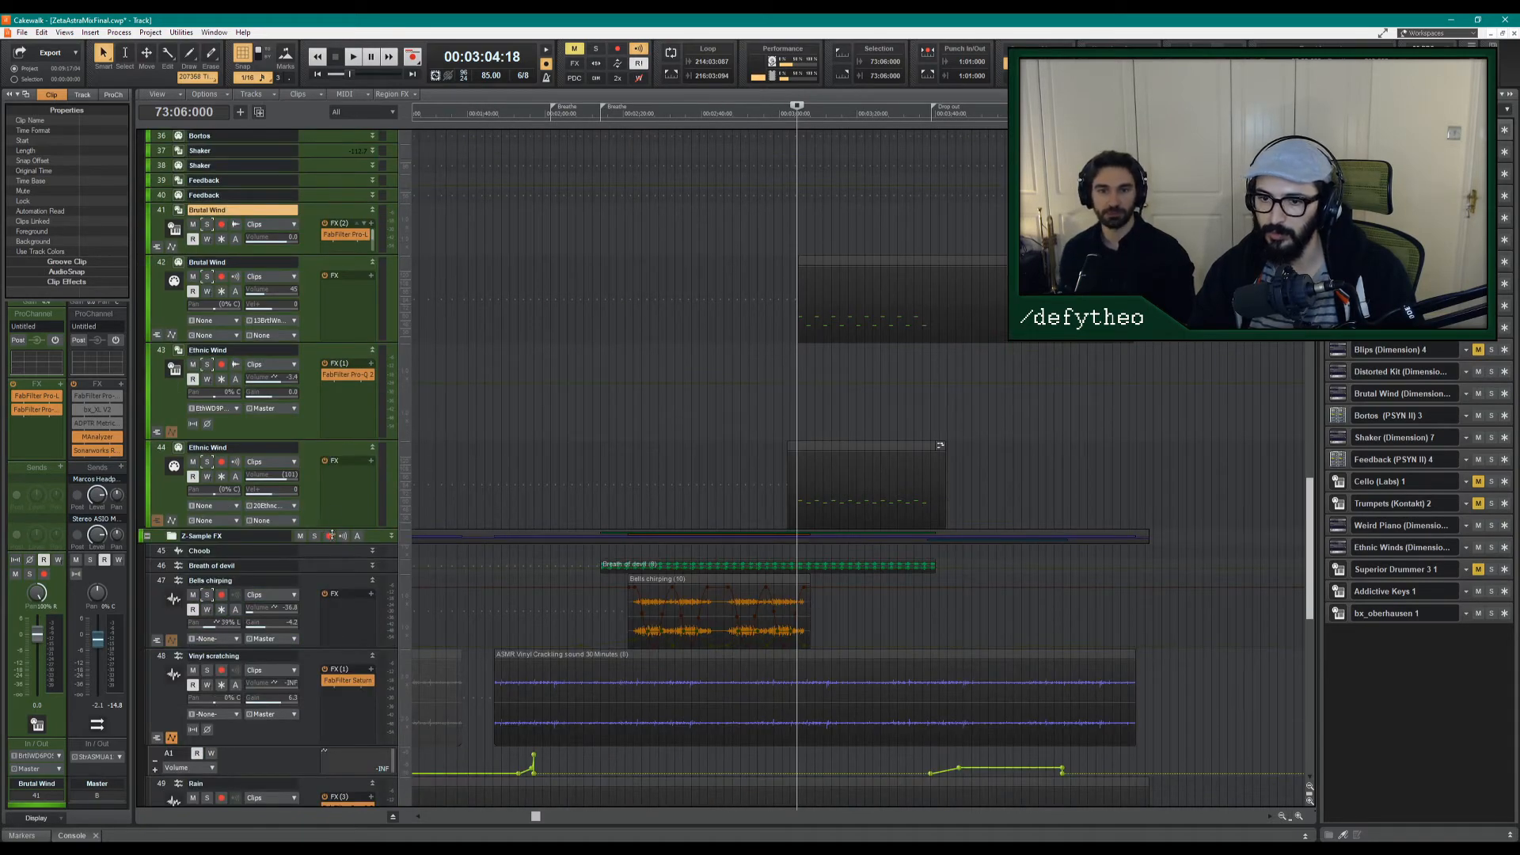
pyautogui.moveTo(332, 535); pyautogui.dragTo(331, 617)
pyautogui.scroll(4, 818, 550)
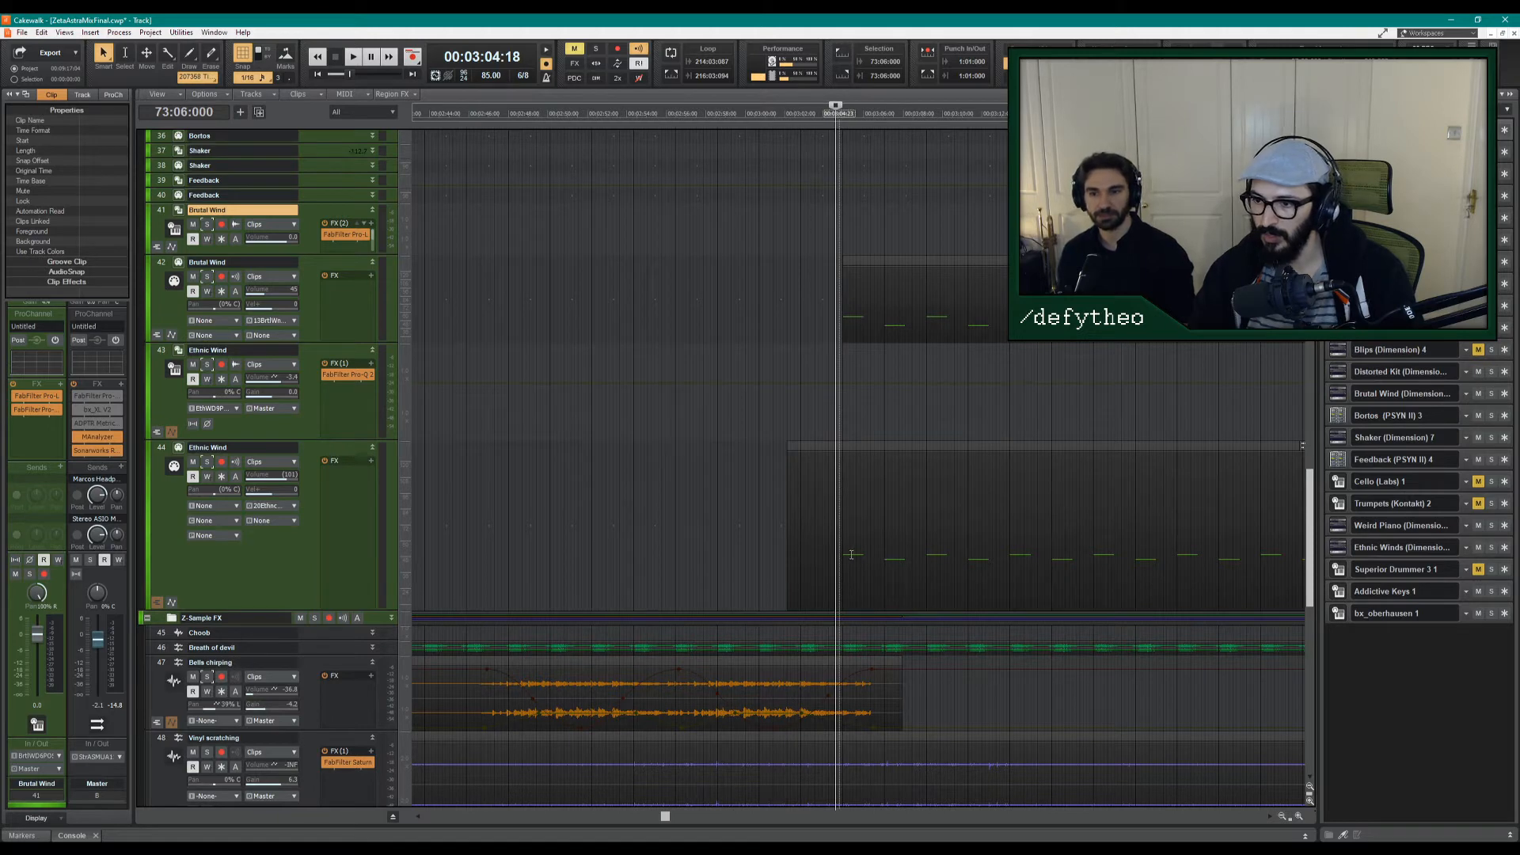
pyautogui.press('space')
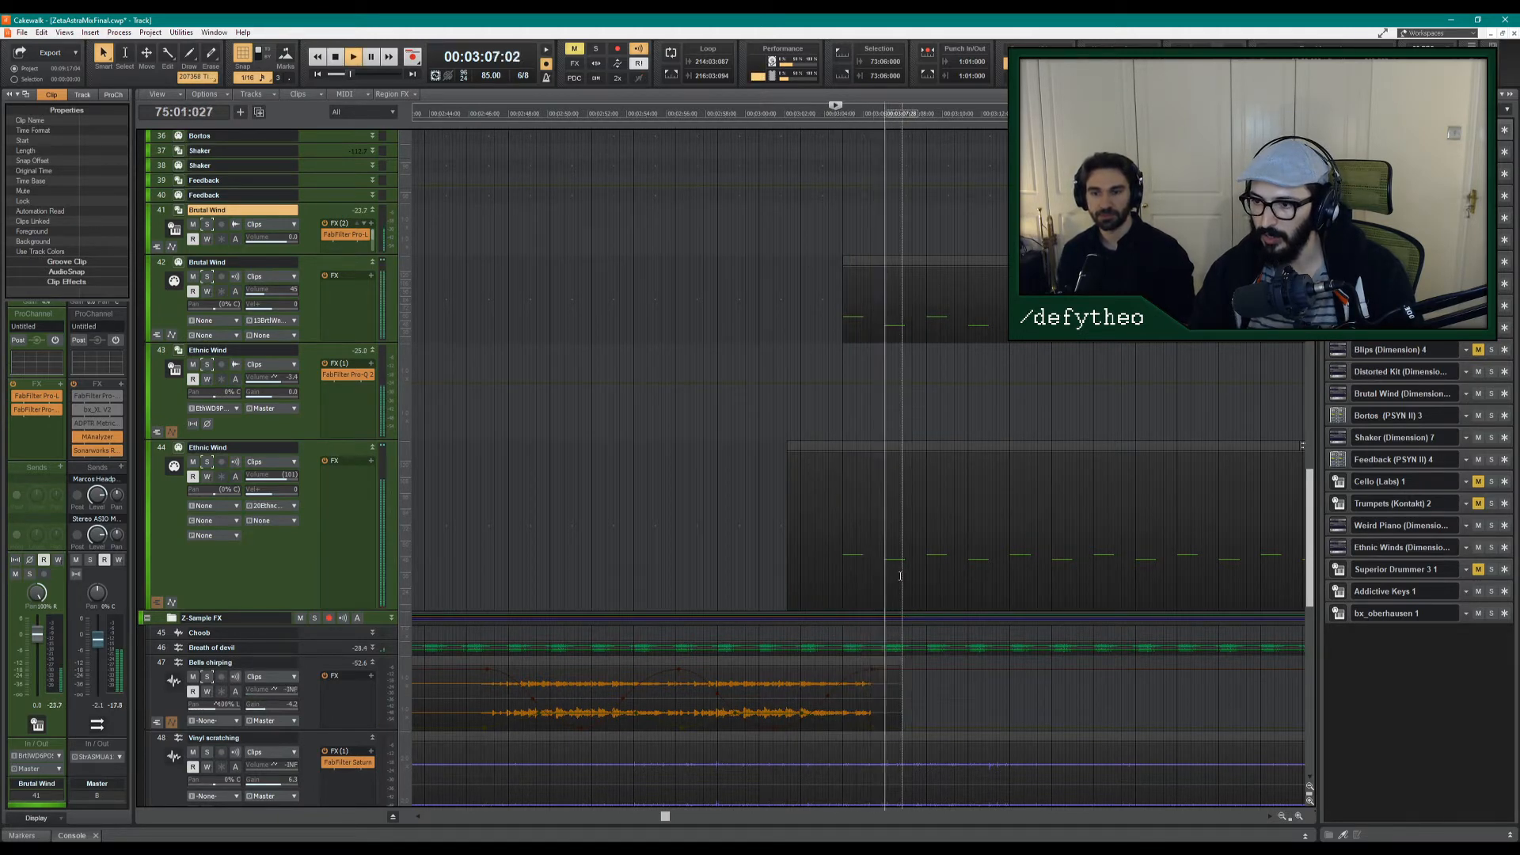
pyautogui.press('space')
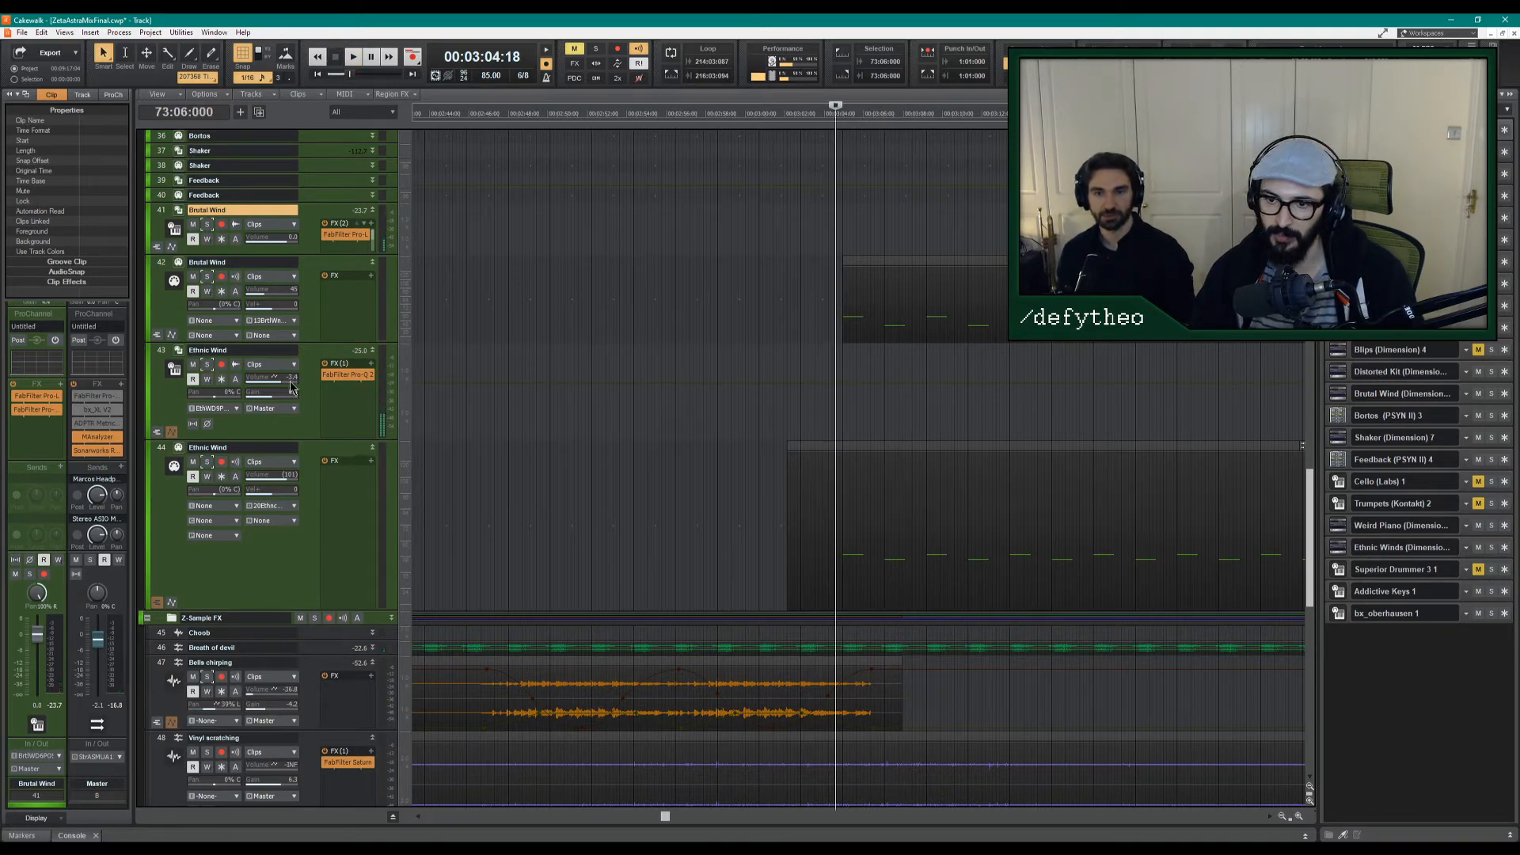
# Insert FabFilter Saturn on the Ethnic Wind synth track, set its distortion style to Smooth Amp and raise its drive.
pyautogui.moveTo(349, 403)
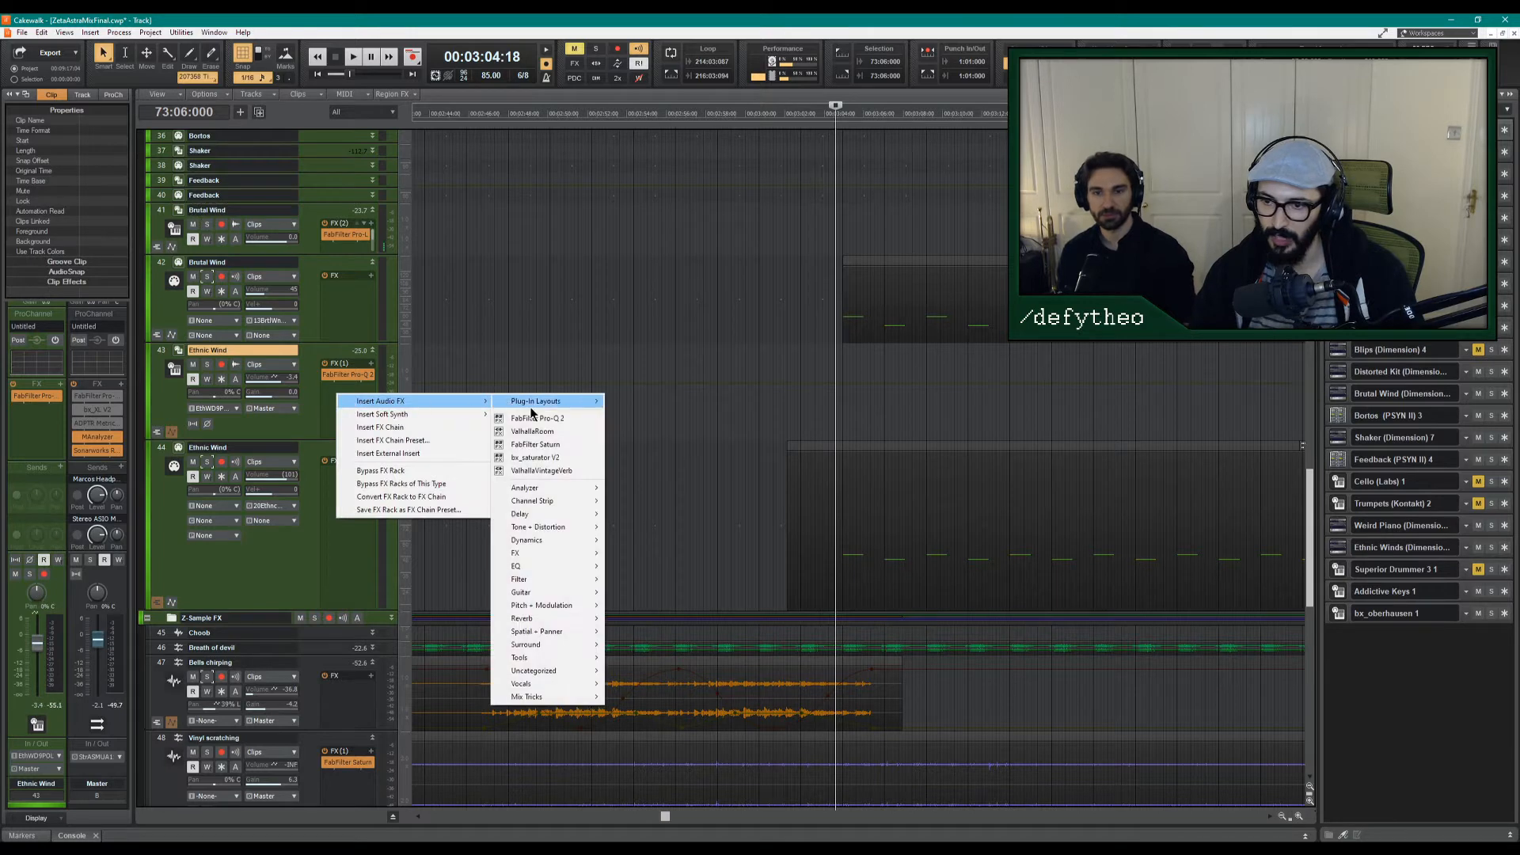
pyautogui.click(556, 446)
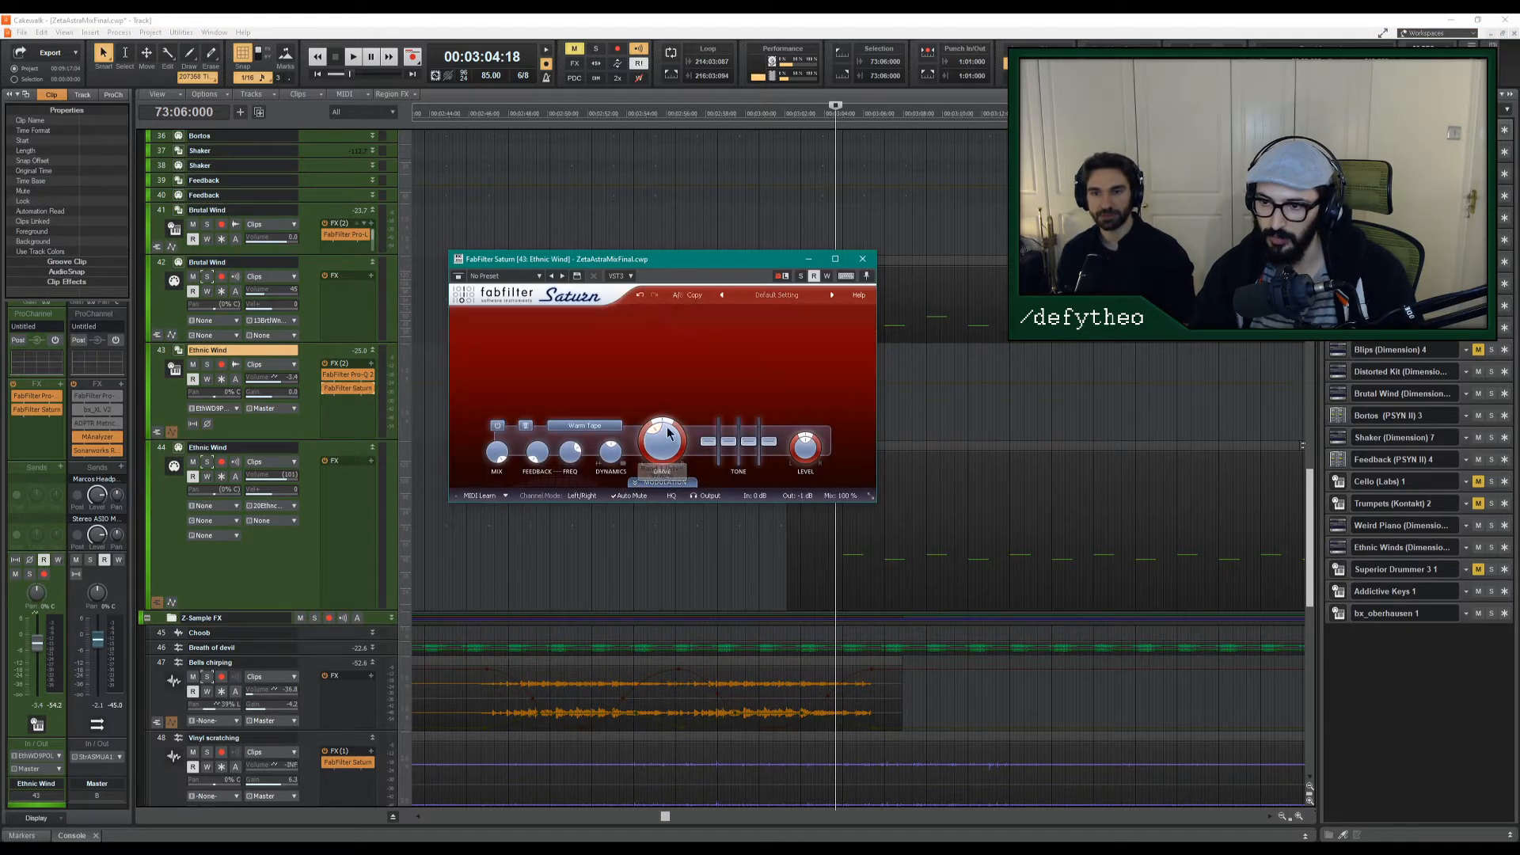
pyautogui.click(585, 426)
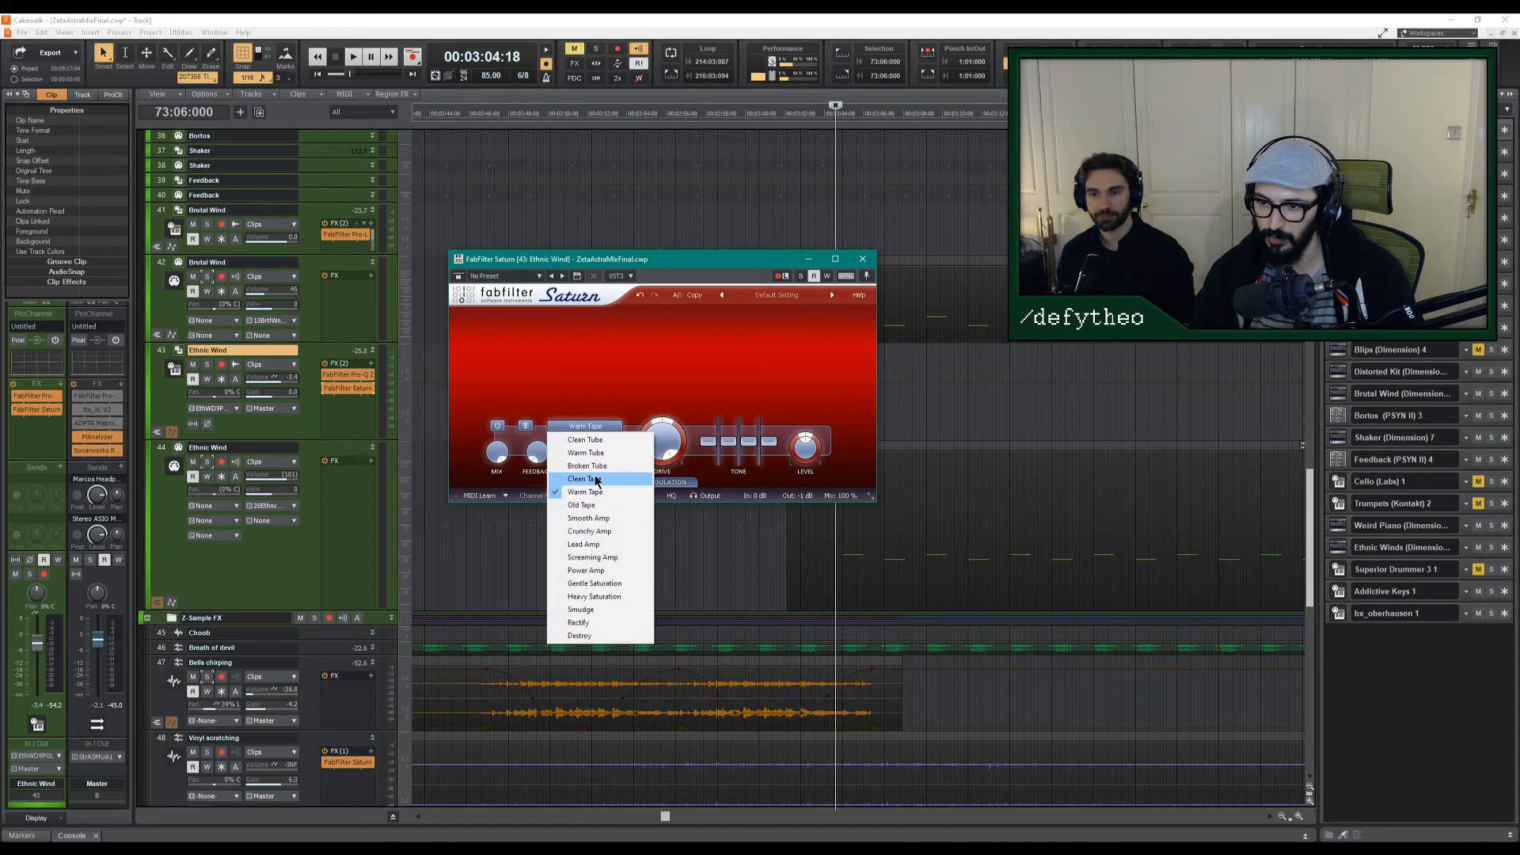
pyautogui.click(606, 518)
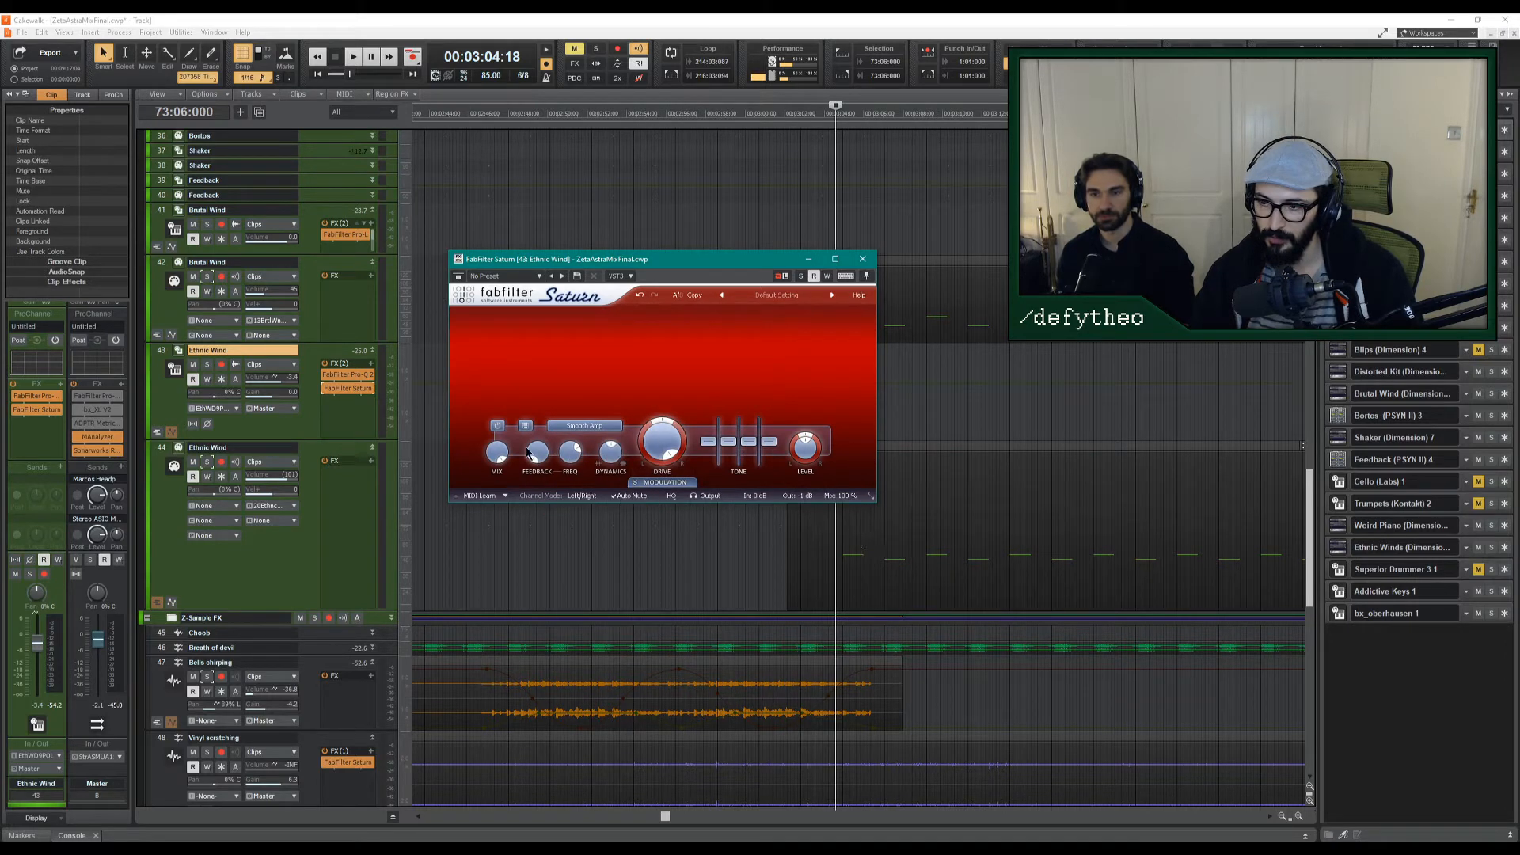
# Solo Ethnic Wind during playback, bring its Pro-Q 2 low and high shelves to about 0 dB, and stop playback.
pyautogui.press('space')
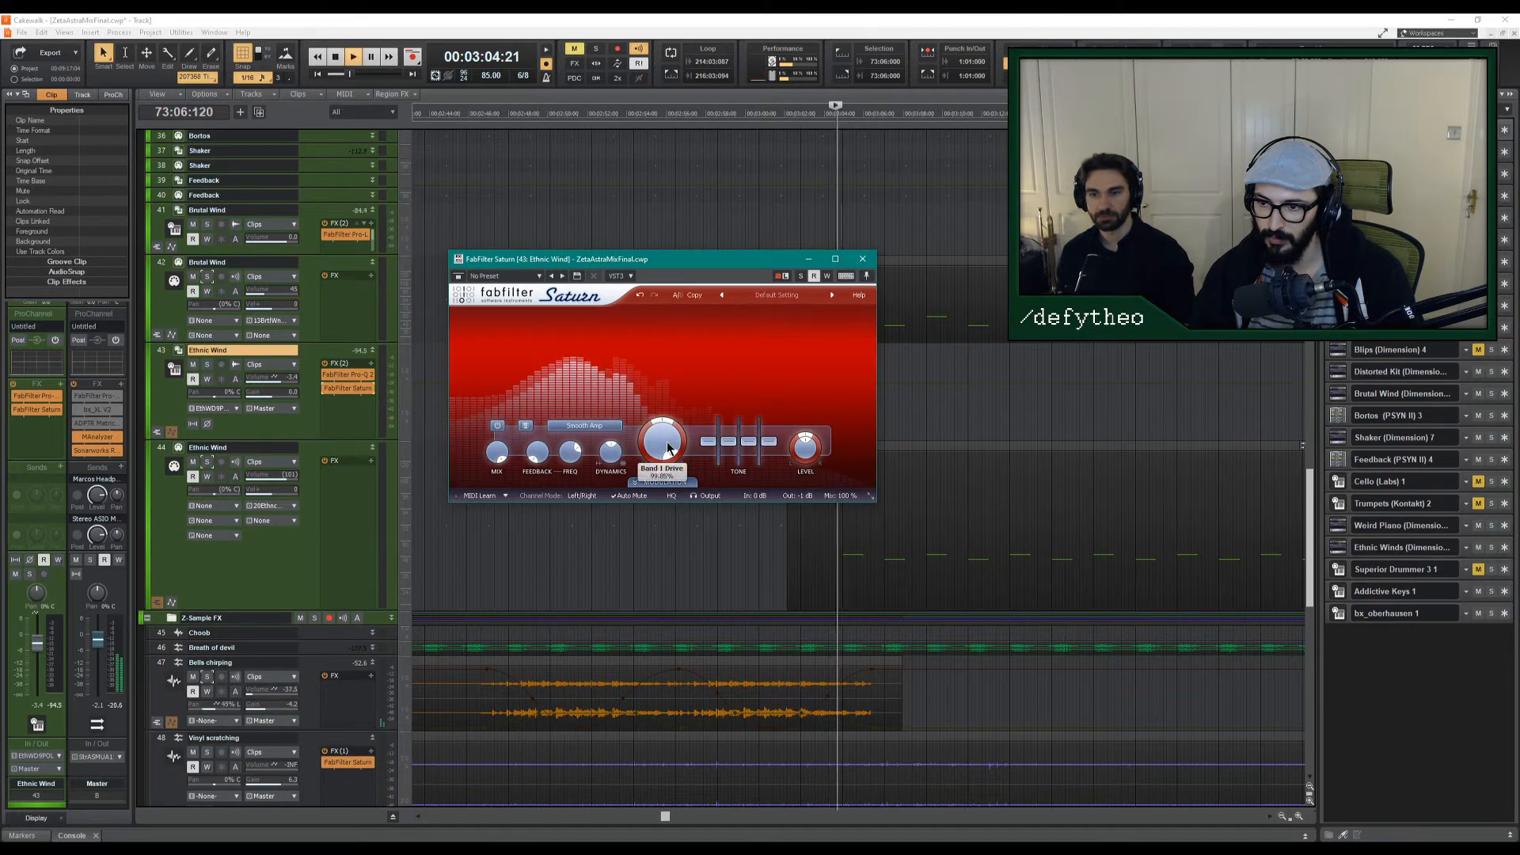
pyautogui.click(206, 364)
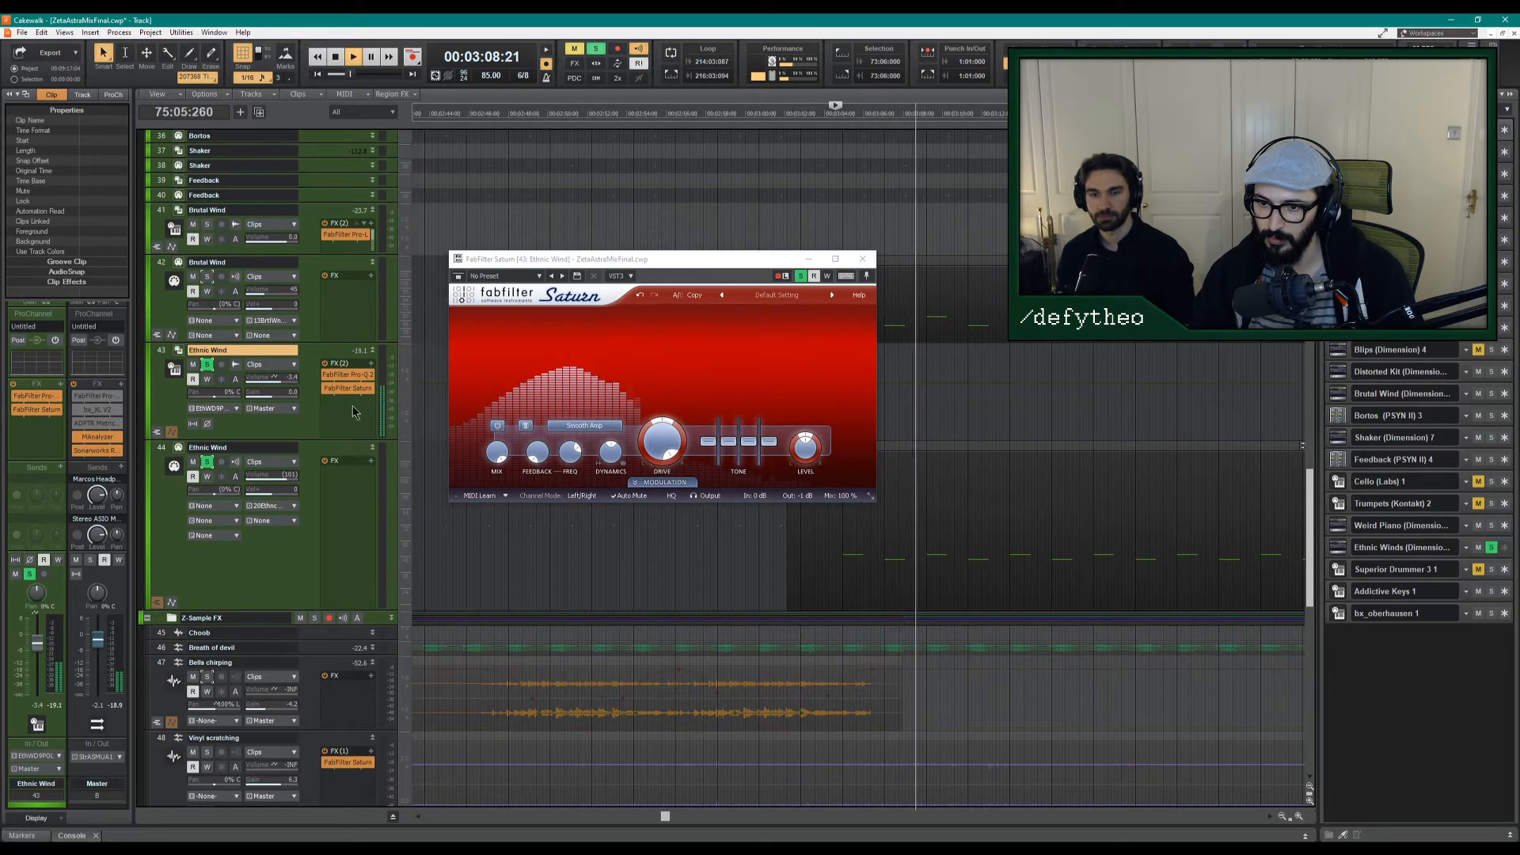
pyautogui.doubleClick(347, 374)
pyautogui.moveTo(602, 459); pyautogui.dragTo(615, 426)
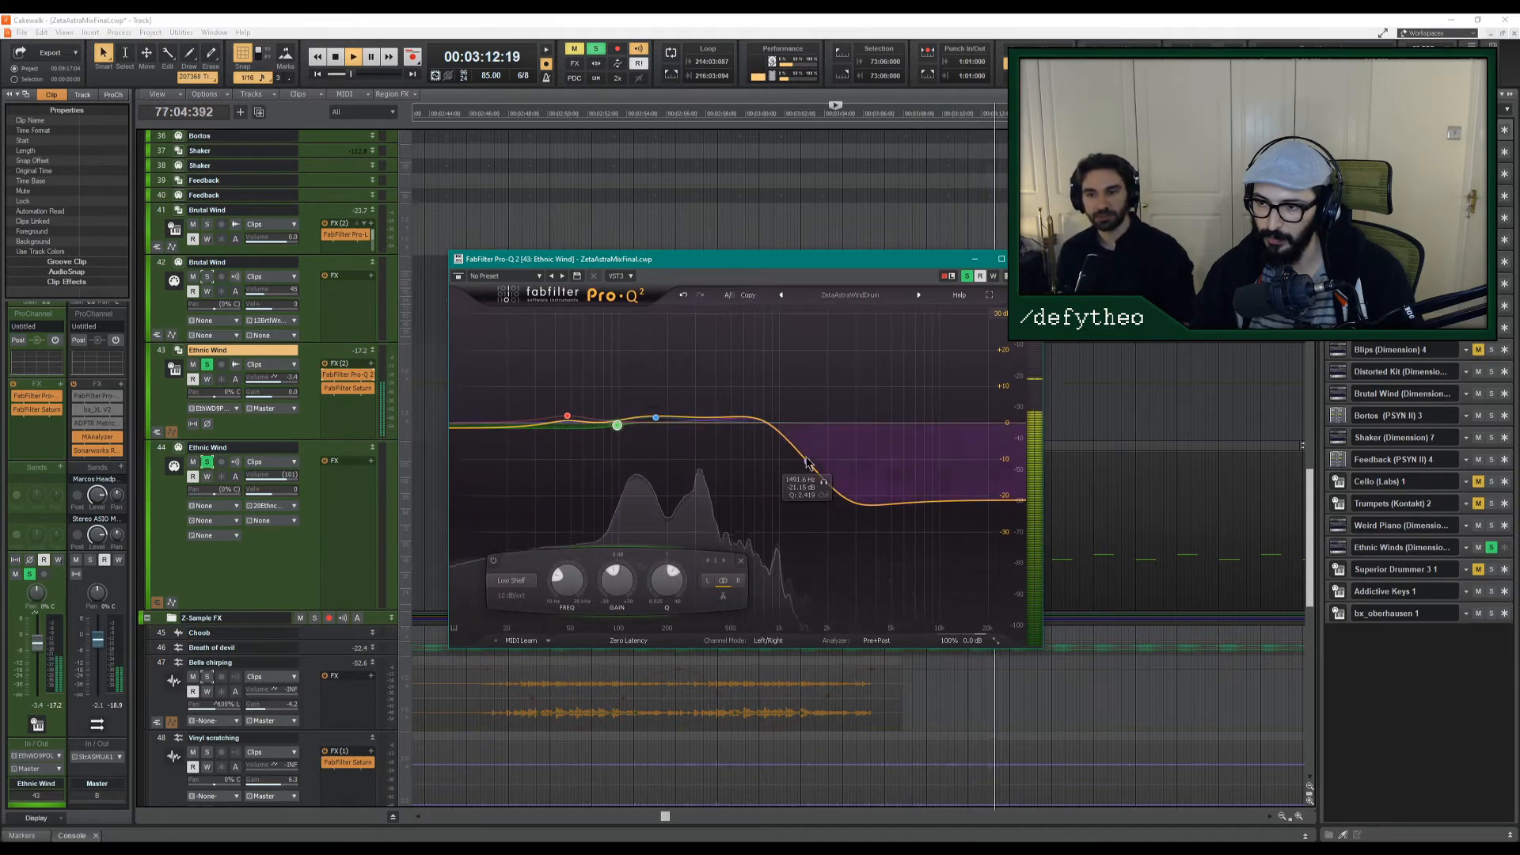
pyautogui.moveTo(807, 461); pyautogui.dragTo(811, 393)
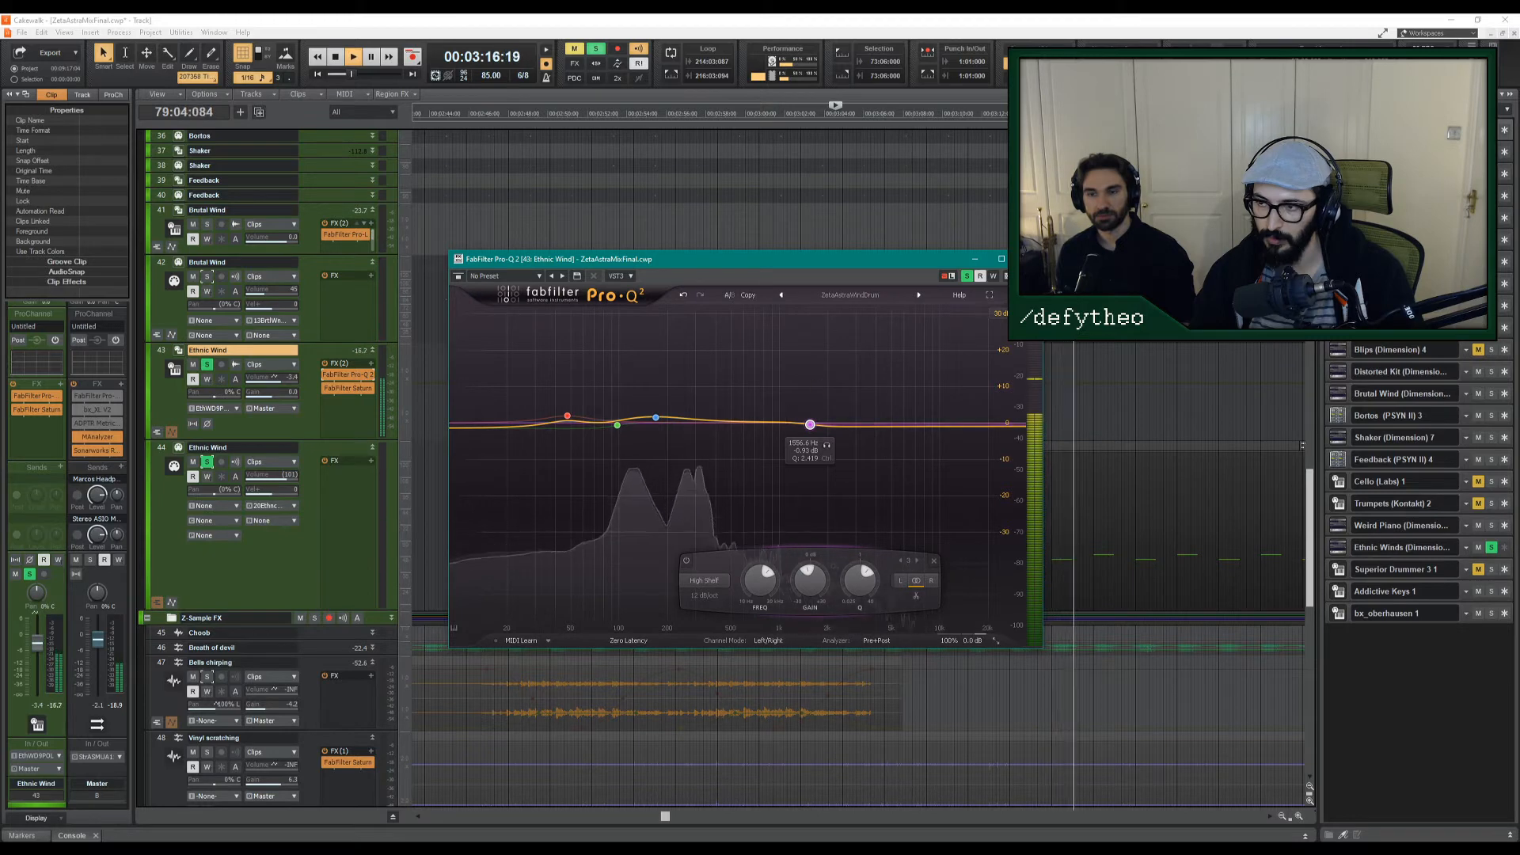
pyautogui.press('Escape')
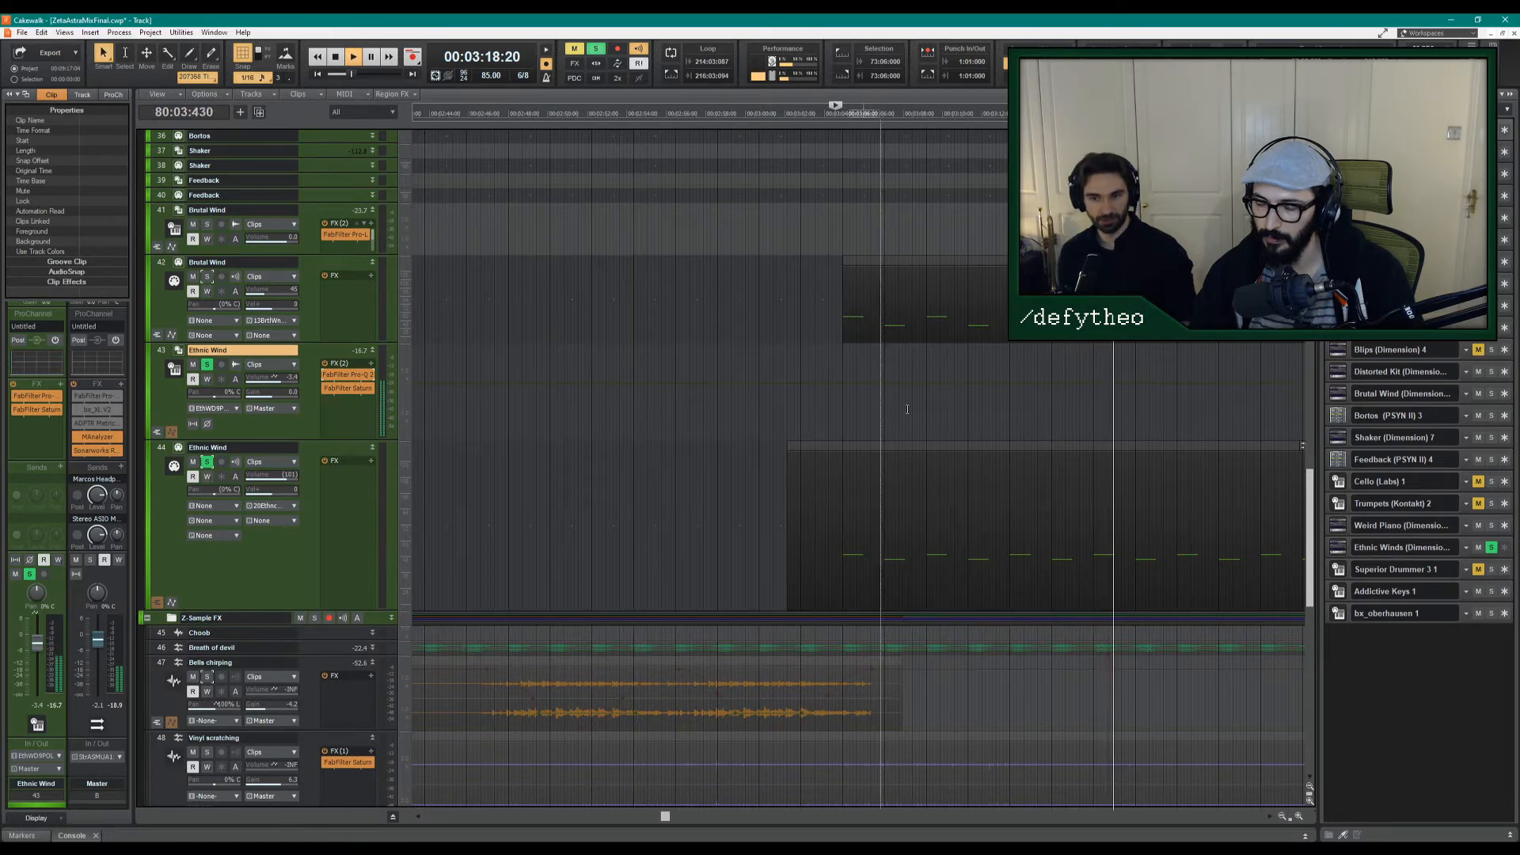
pyautogui.press('space')
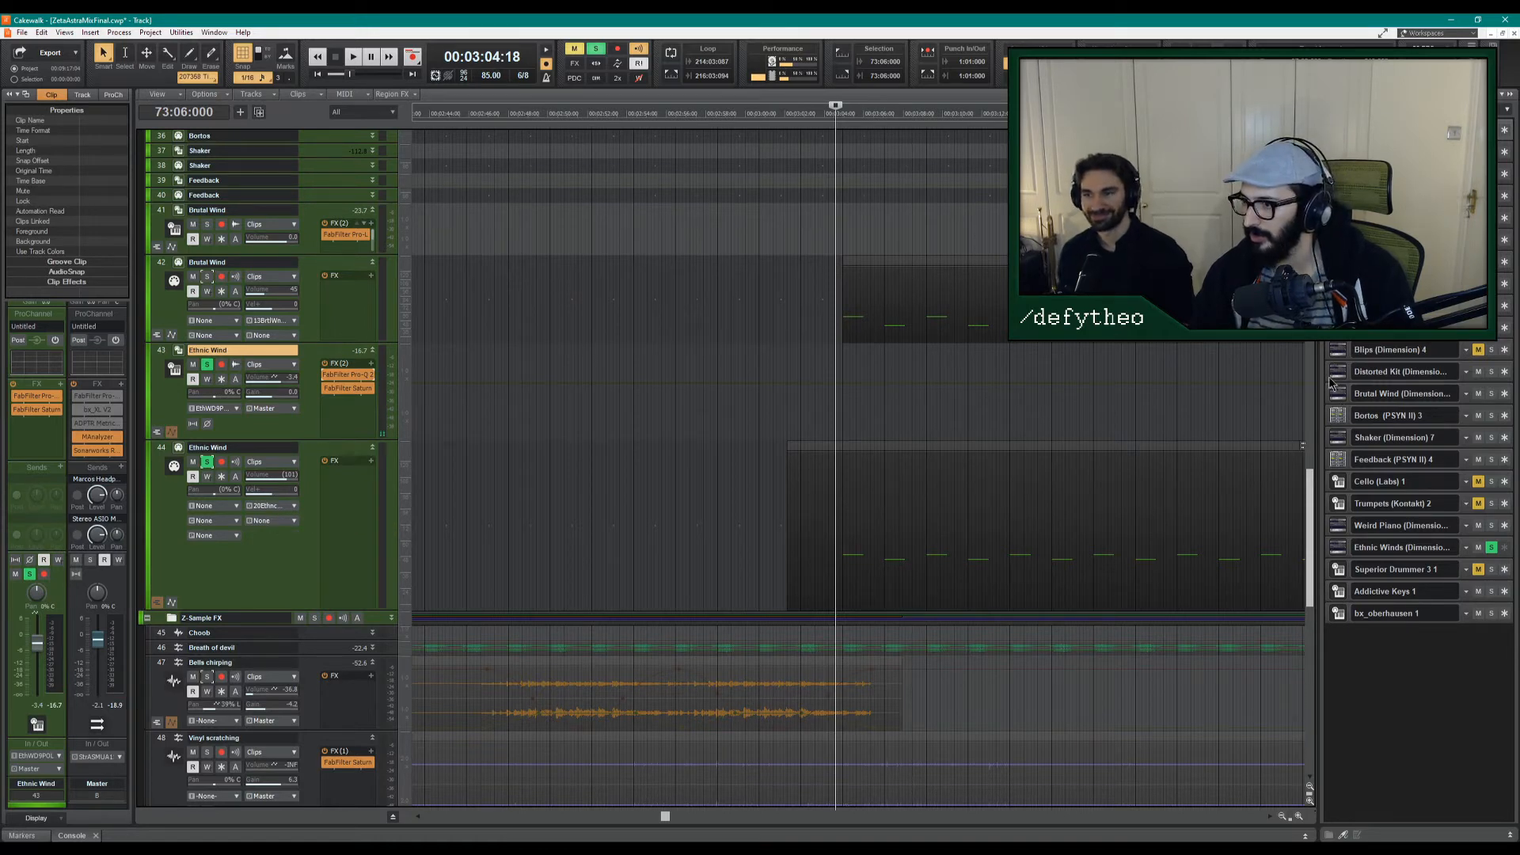
# Open the Ethnic Winds Dimension Pro synth and try different filter cutoff and resonance amounts on Element 1 while the part plays.
pyautogui.click(1338, 558)
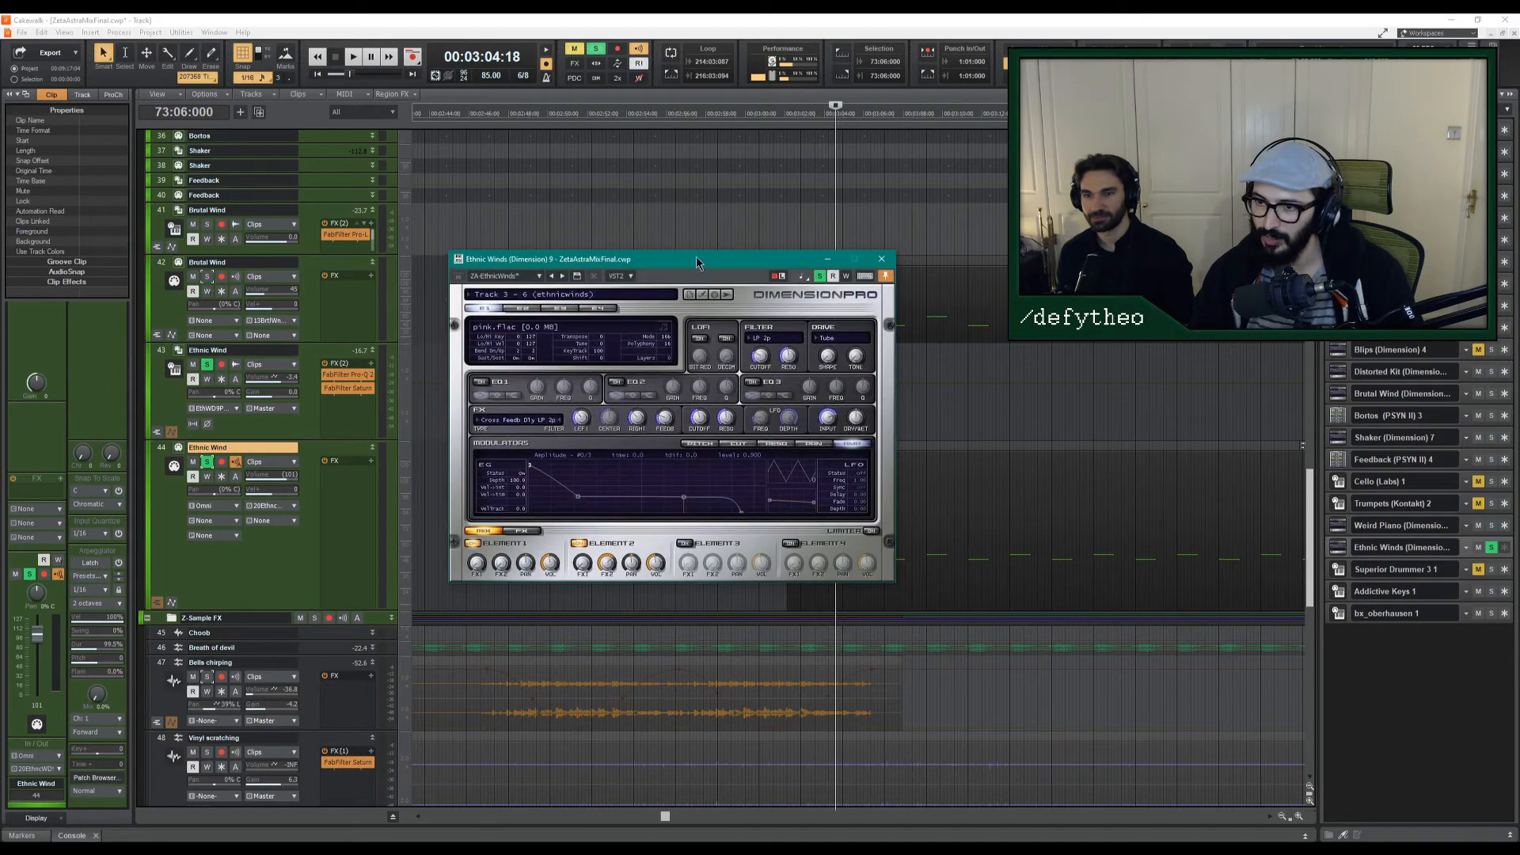
pyautogui.moveTo(696, 263); pyautogui.dragTo(660, 235)
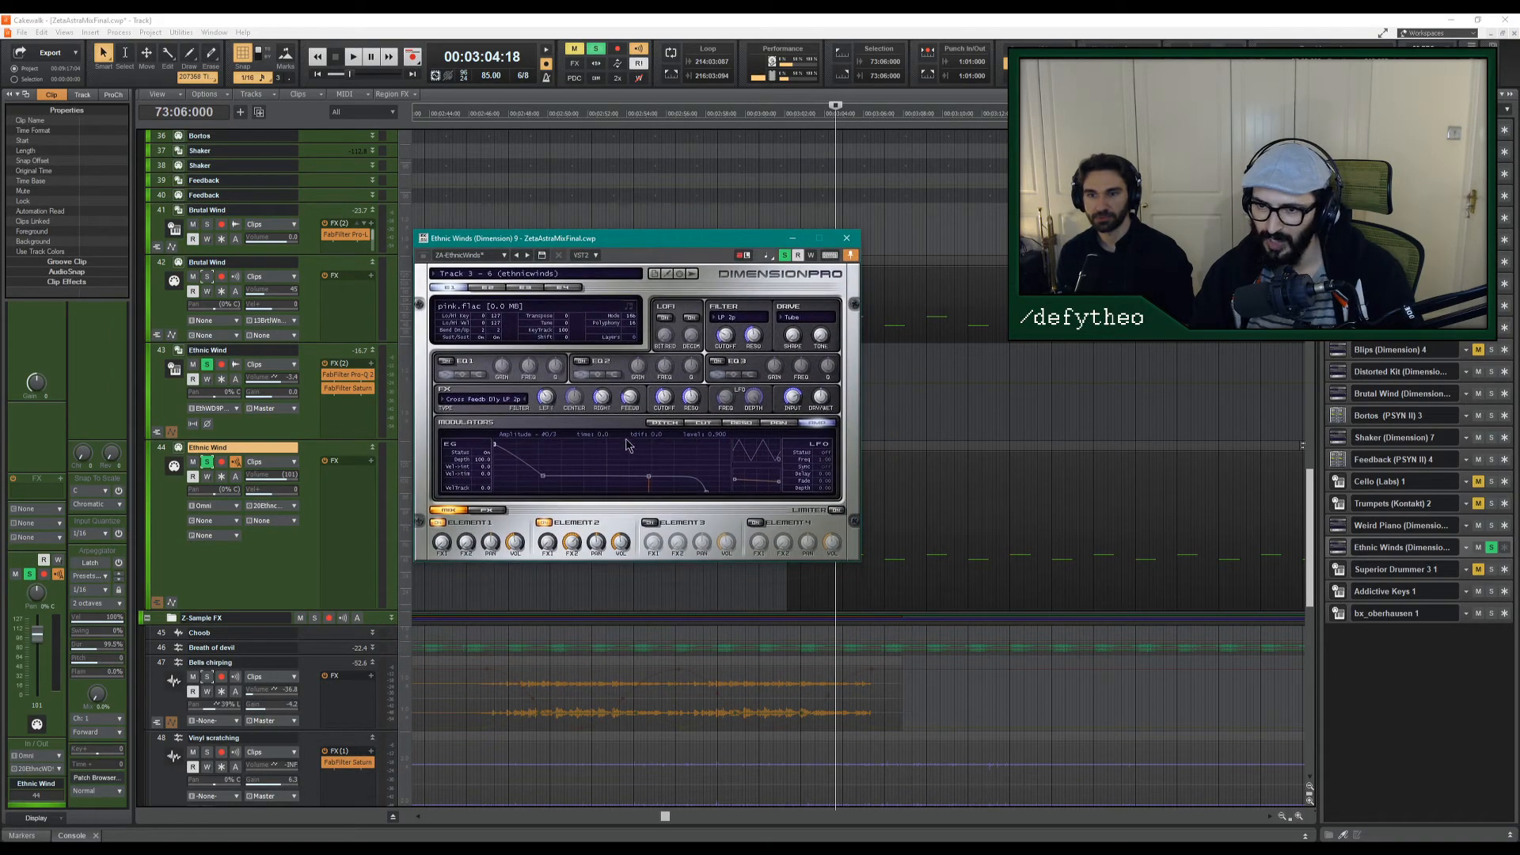
pyautogui.press('space')
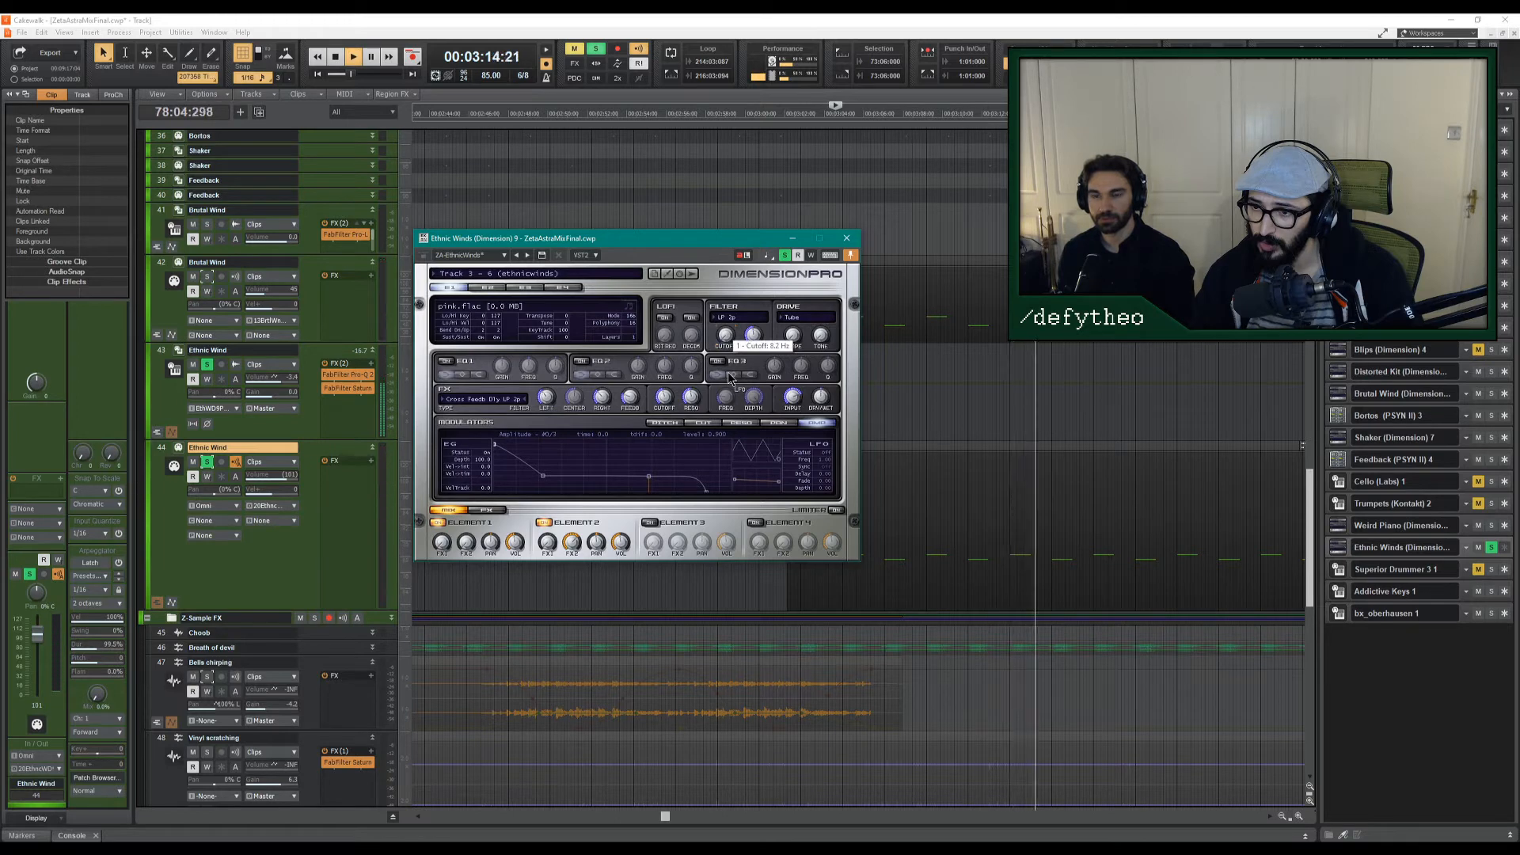
pyautogui.moveTo(730, 379); pyautogui.dragTo(754, 349)
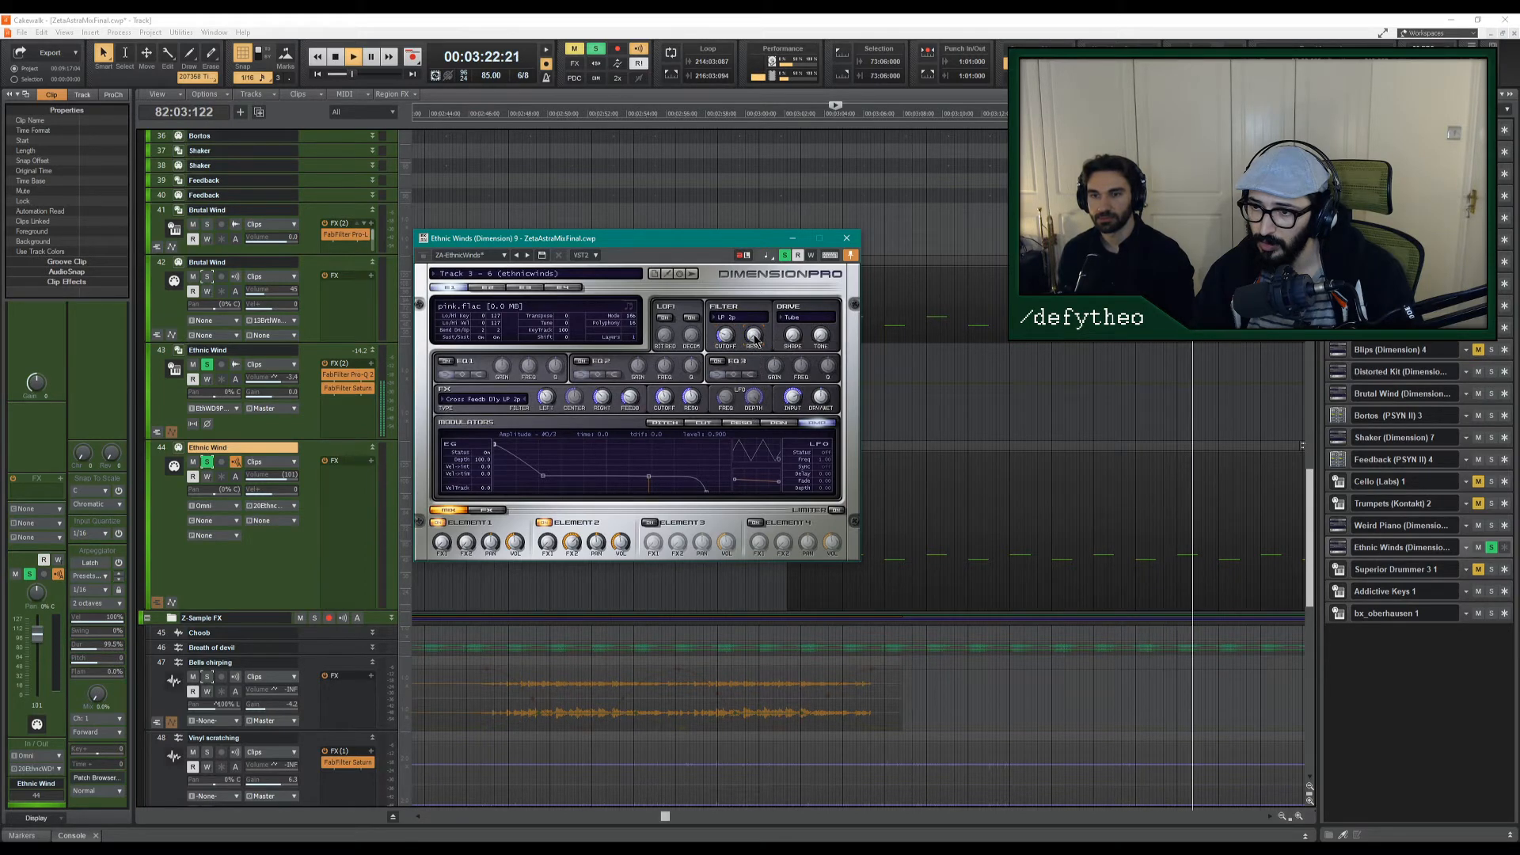
pyautogui.moveTo(755, 340)
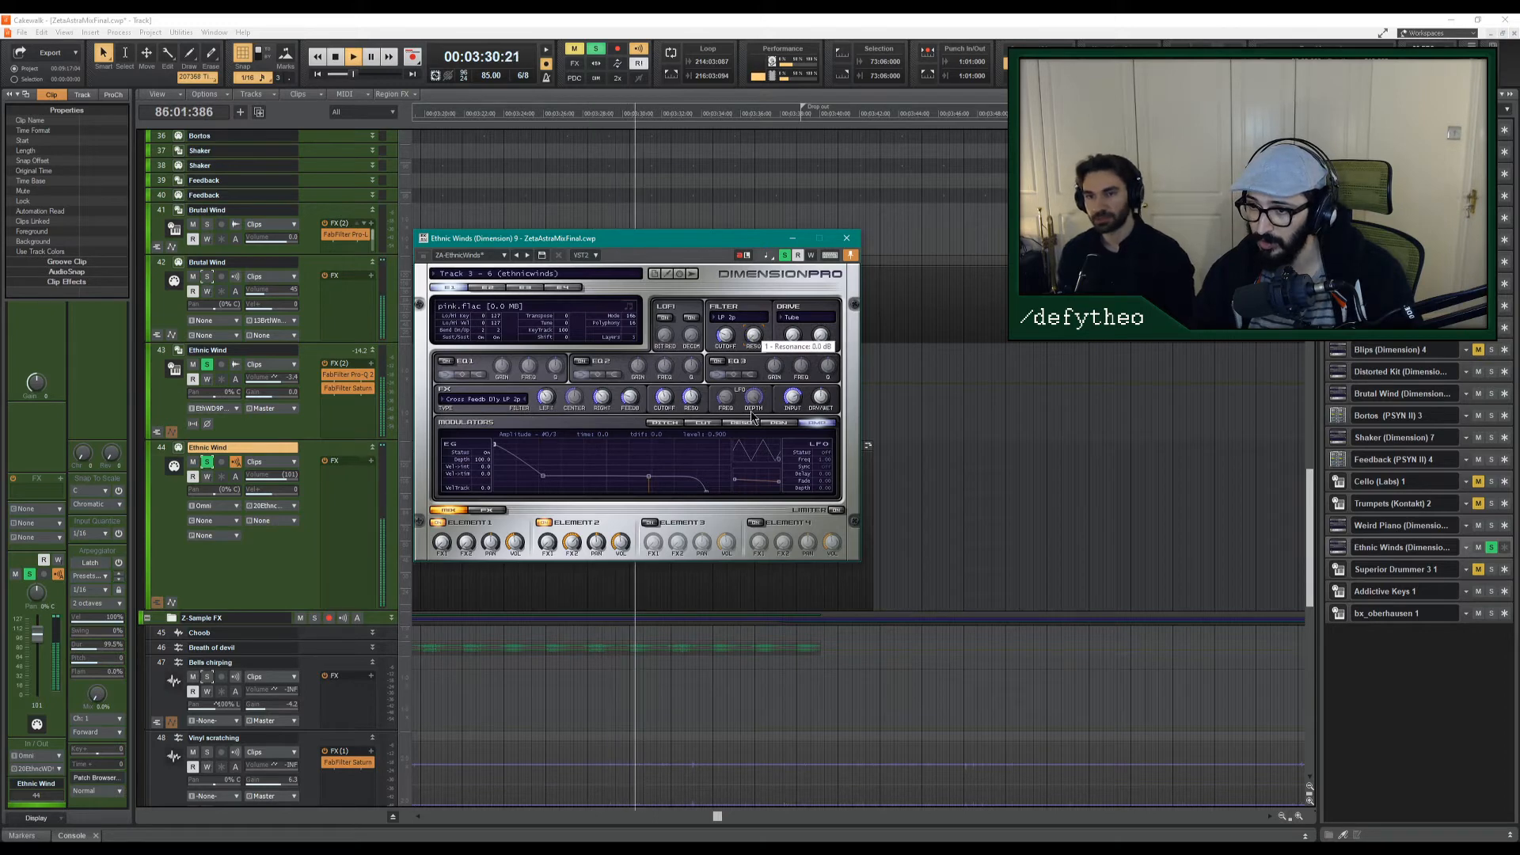
pyautogui.moveTo(726, 336); pyautogui.dragTo(727, 311)
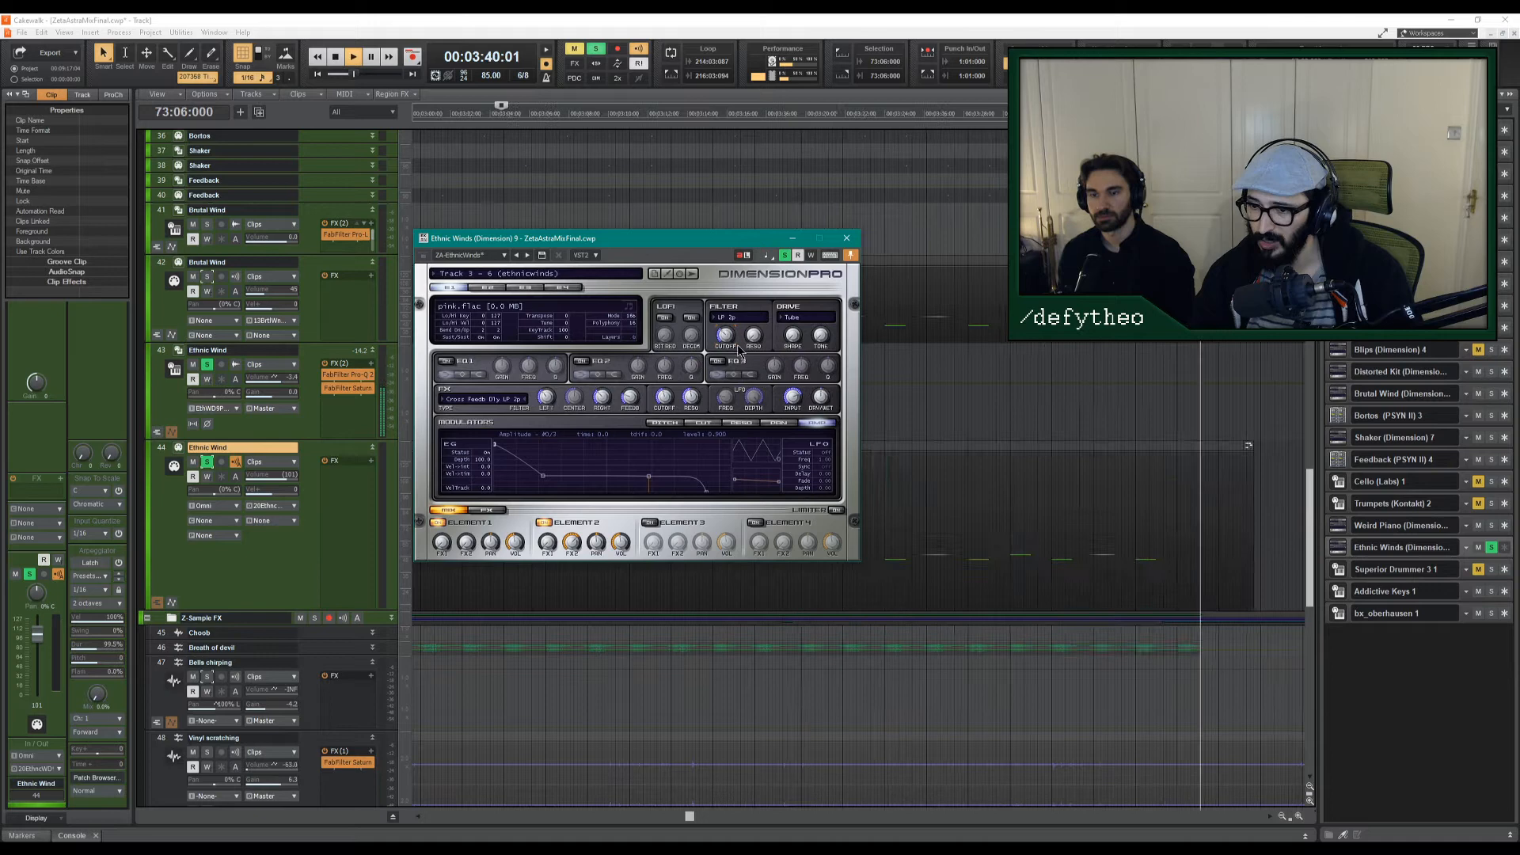
pyautogui.press('space')
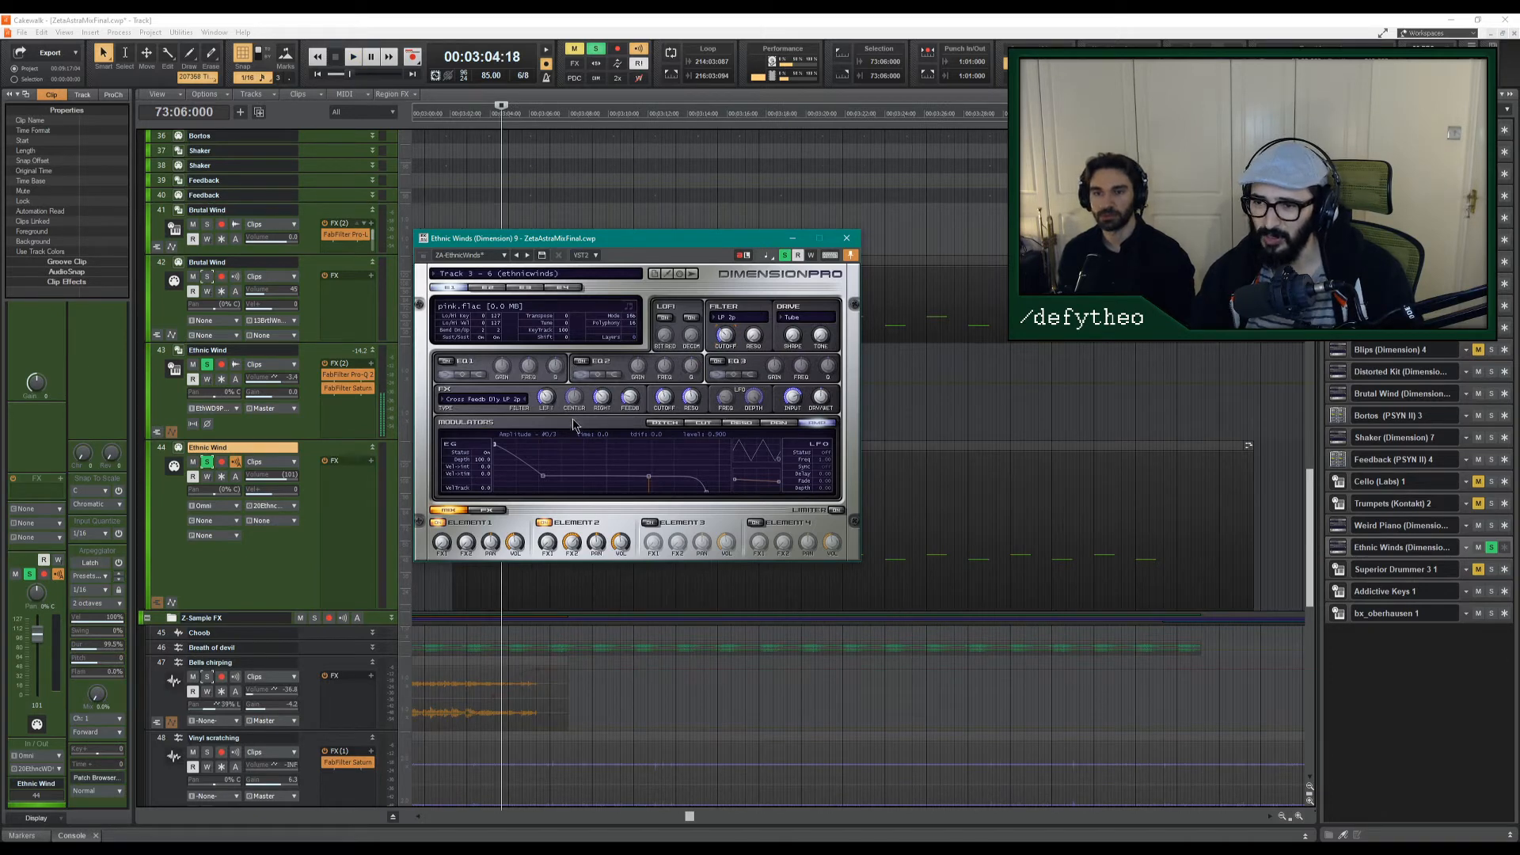
pyautogui.press('space')
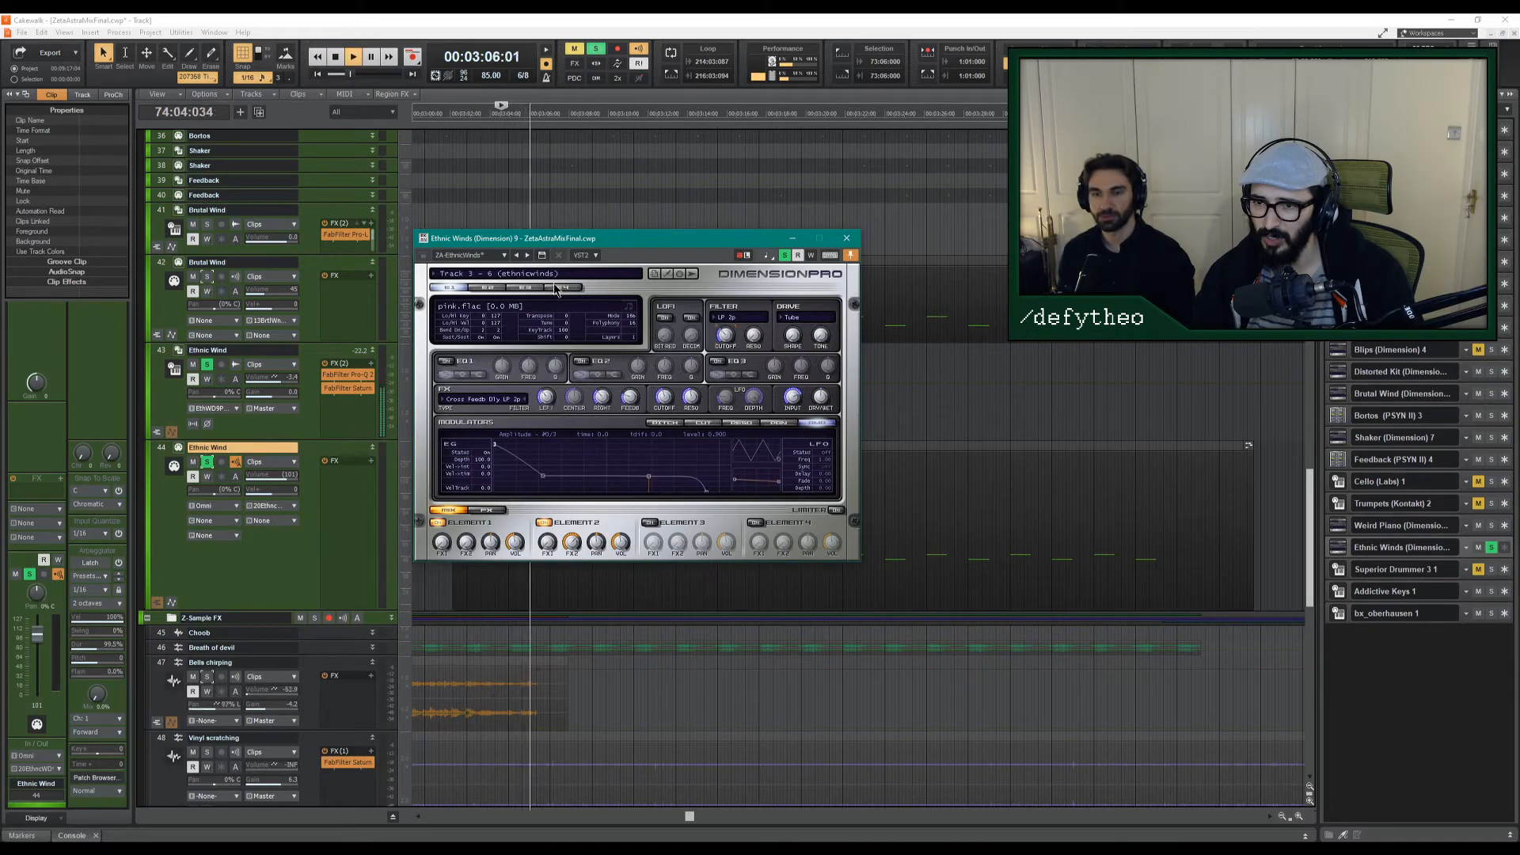
pyautogui.click(607, 273)
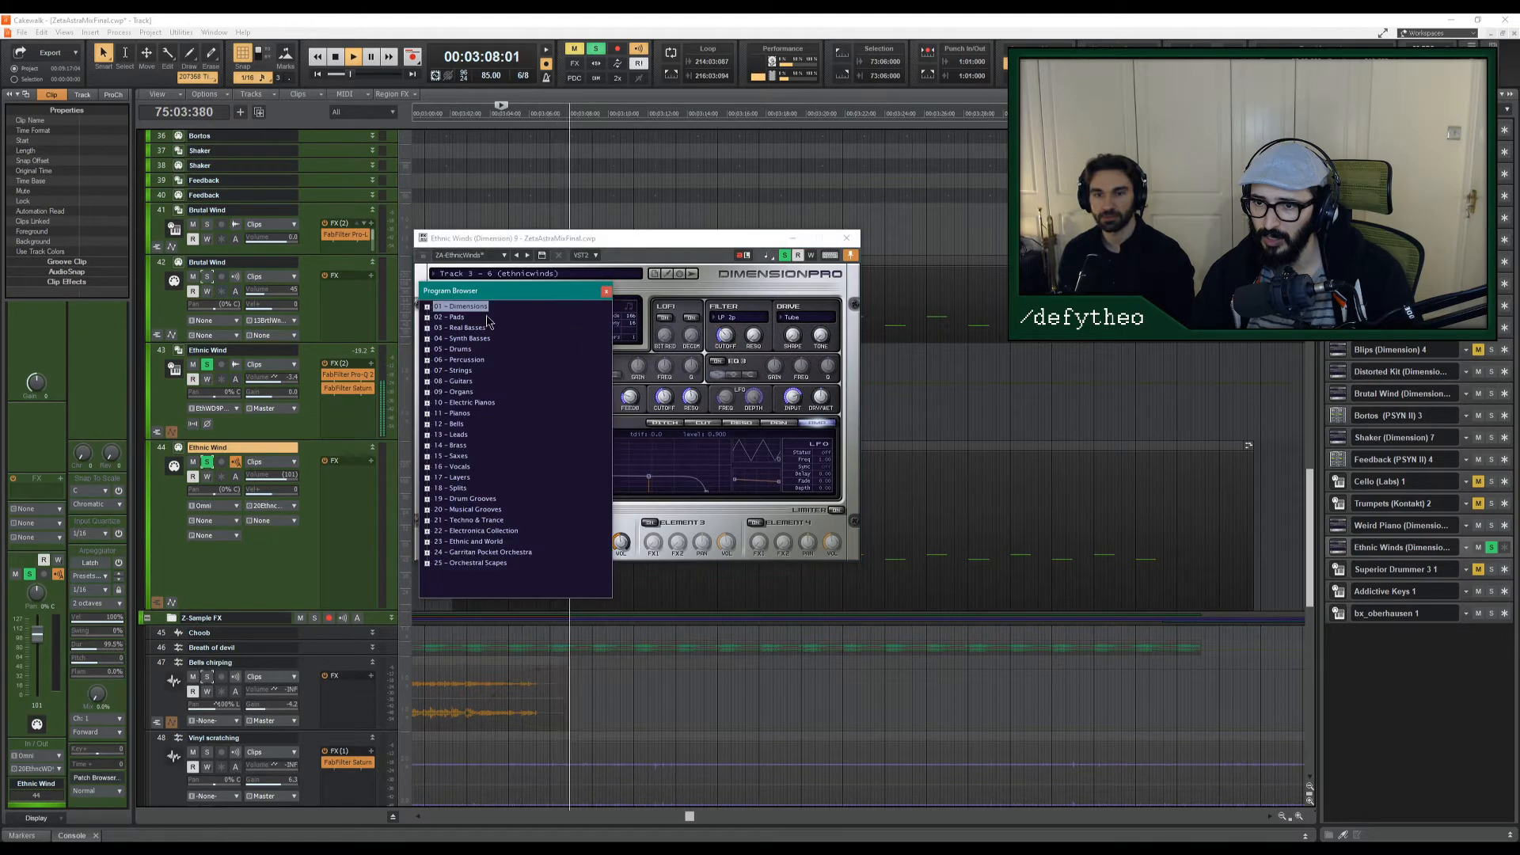
pyautogui.click(691, 288)
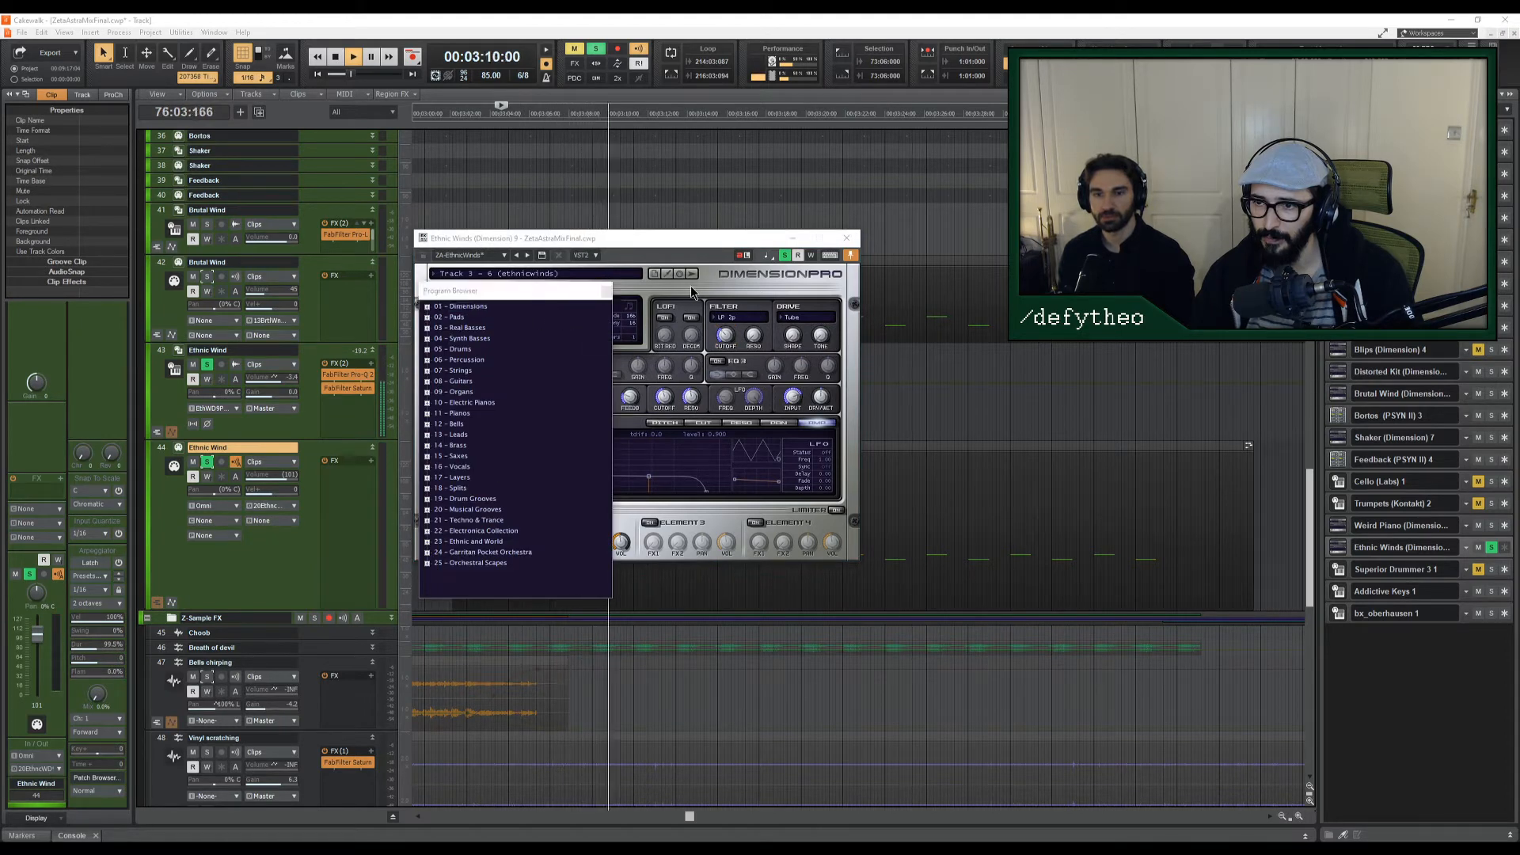
pyautogui.press('space')
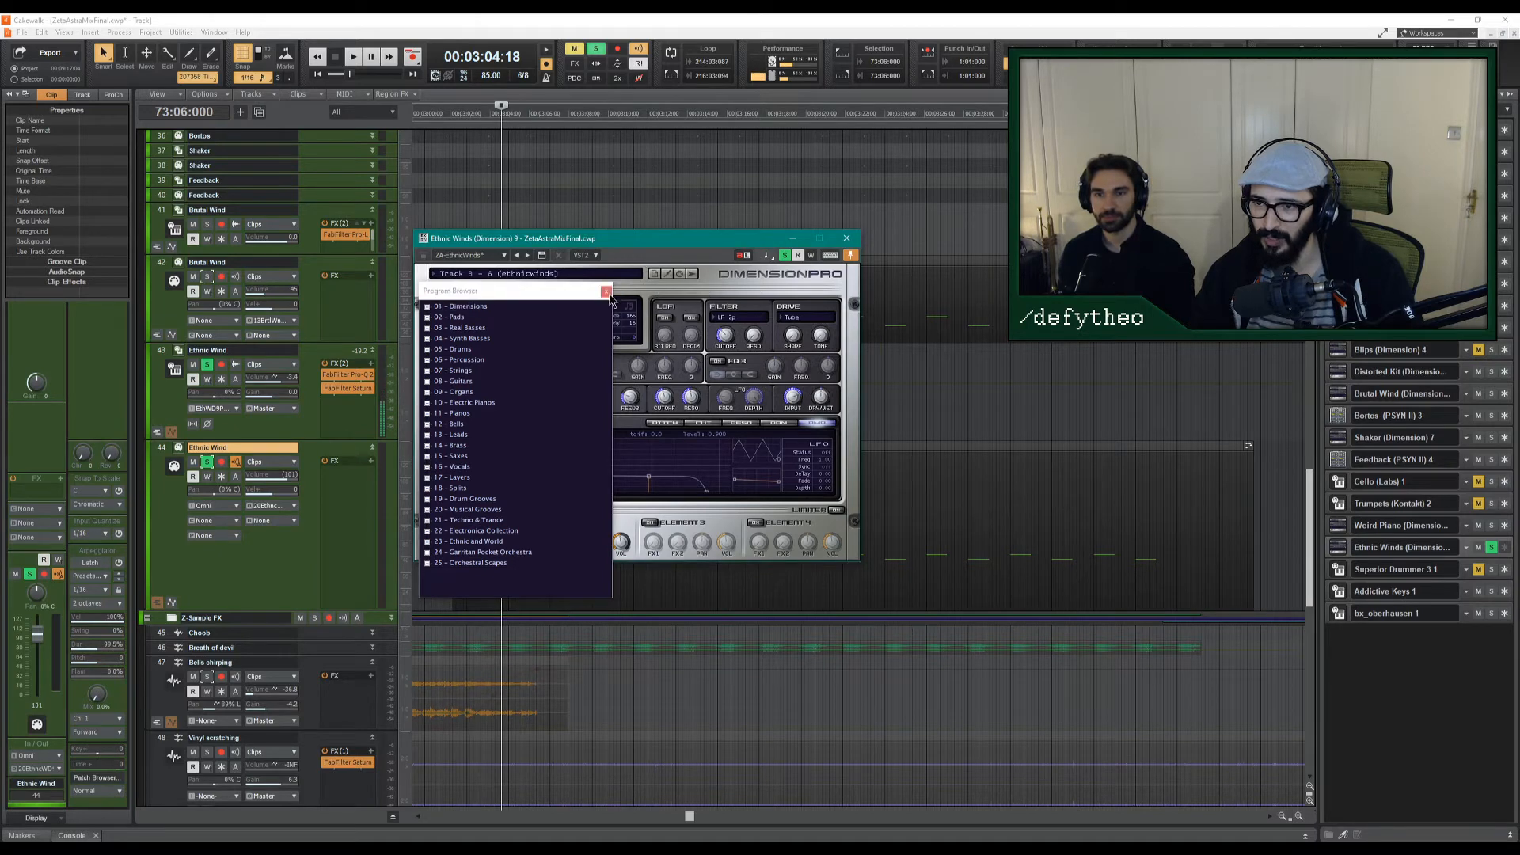
pyautogui.click(607, 292)
pyautogui.click(625, 274)
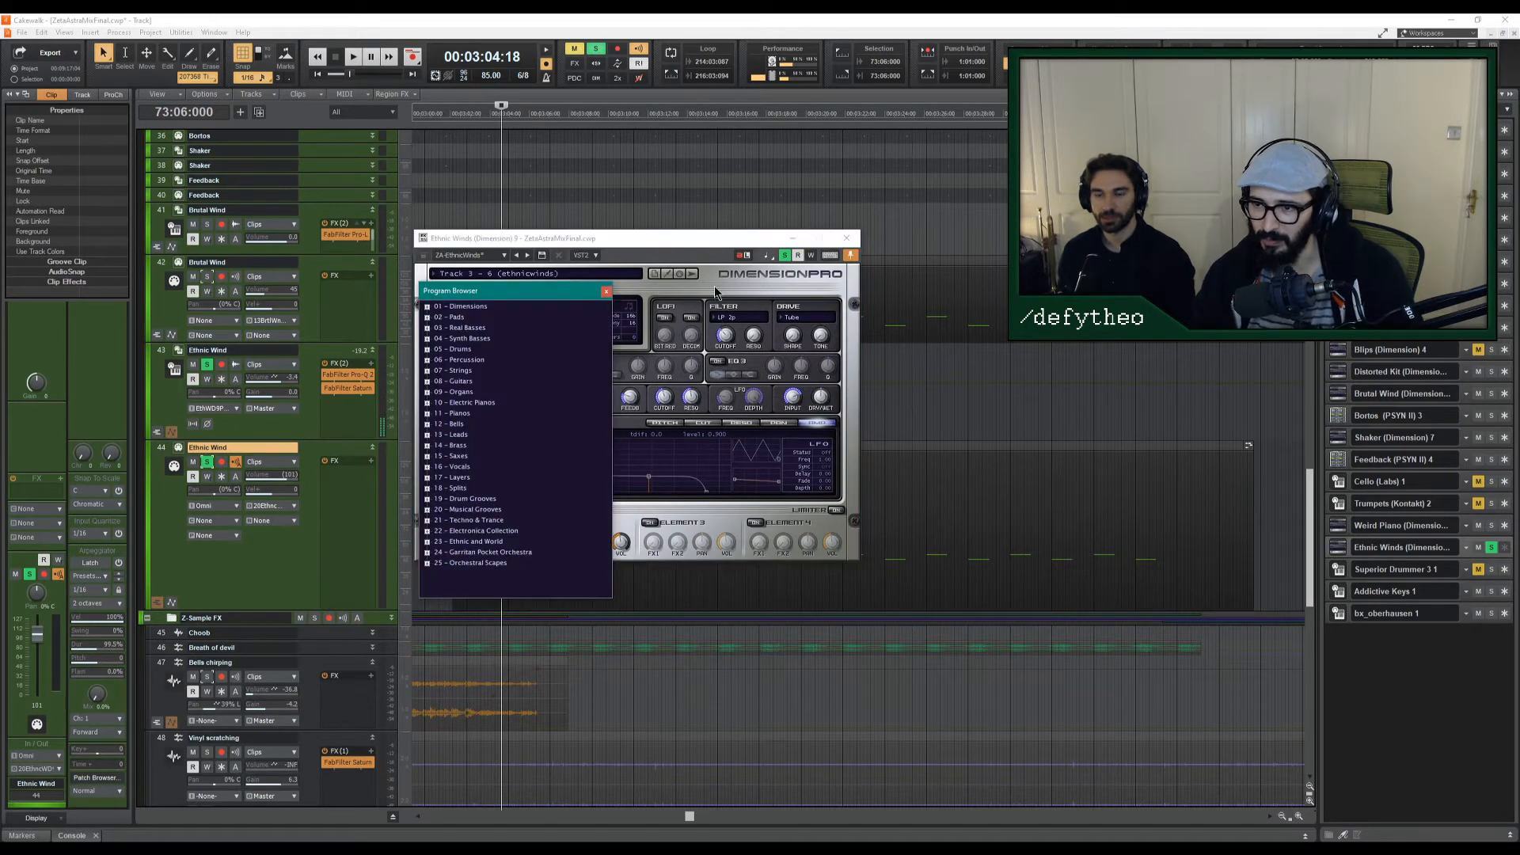
pyautogui.click(606, 291)
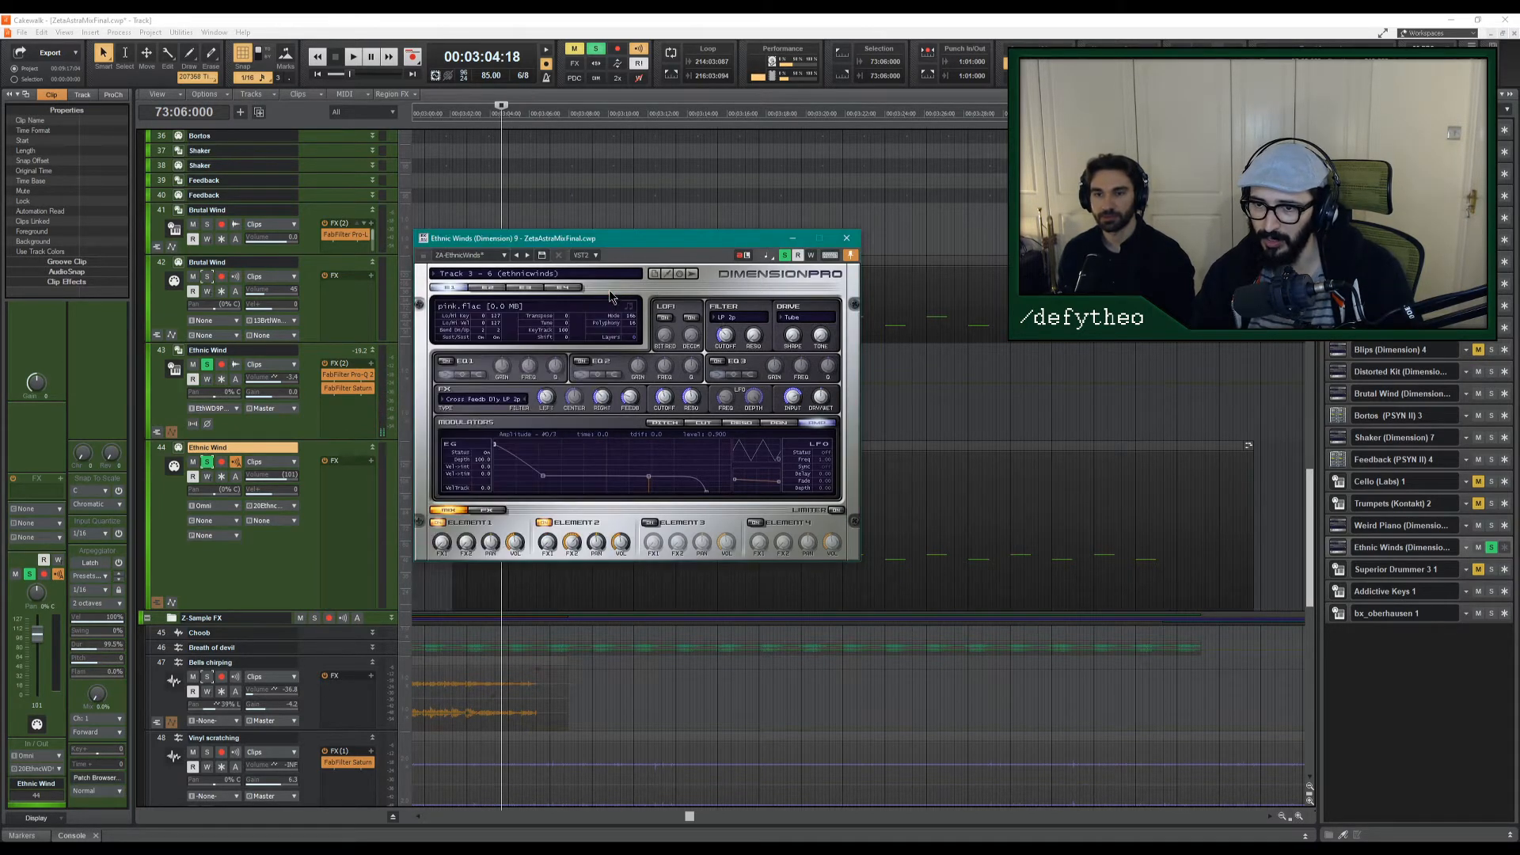
# Compare the samples and the filter, drive and effect settings of the Ethnic Winds elements in Dimension Pro.
pyautogui.click(505, 287)
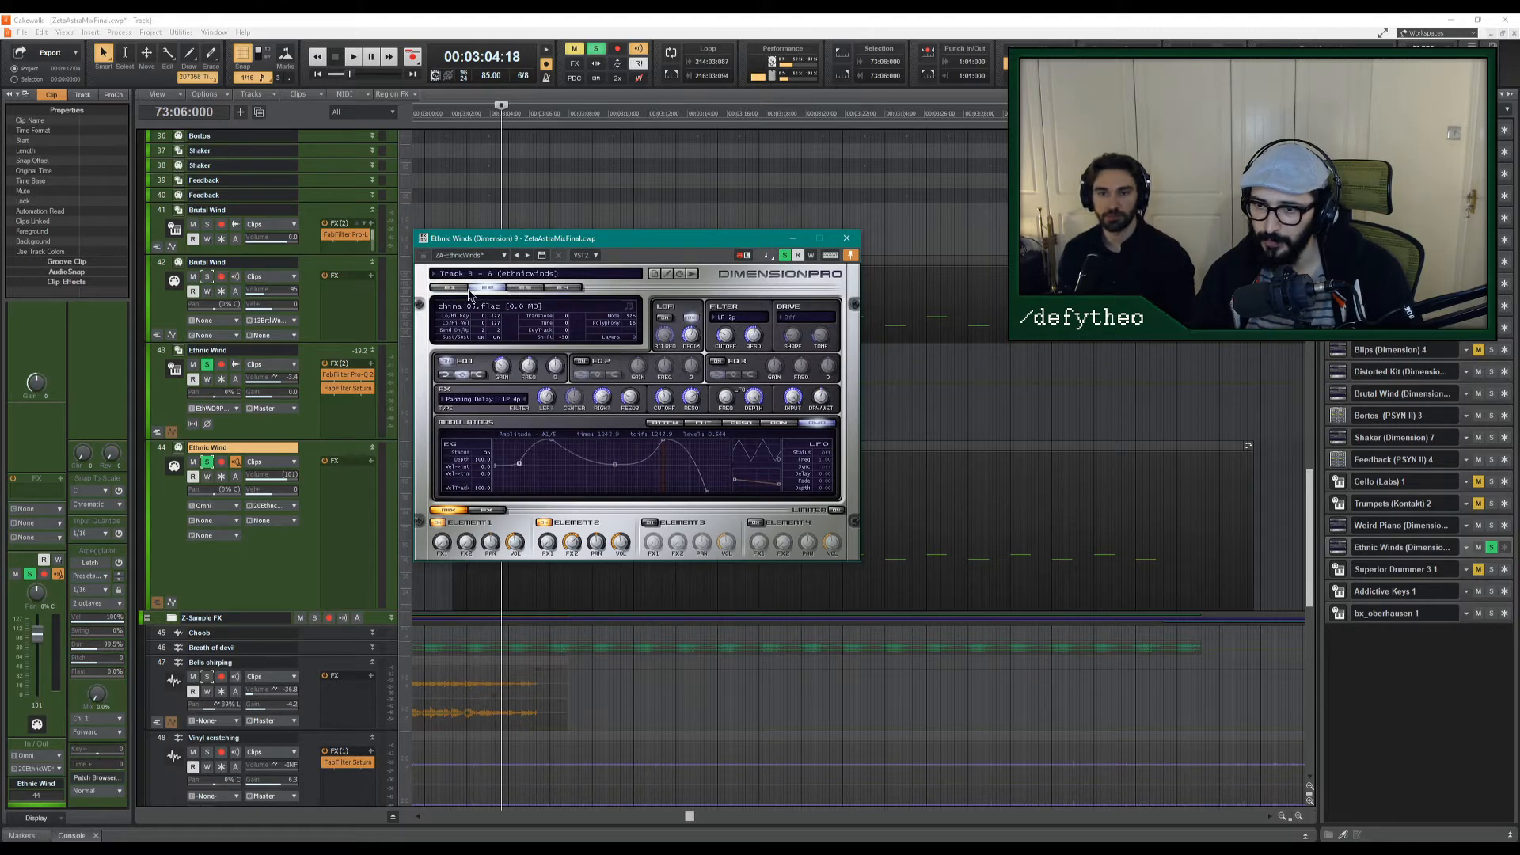
pyautogui.click(449, 288)
pyautogui.click(503, 289)
pyautogui.click(529, 288)
pyautogui.click(504, 288)
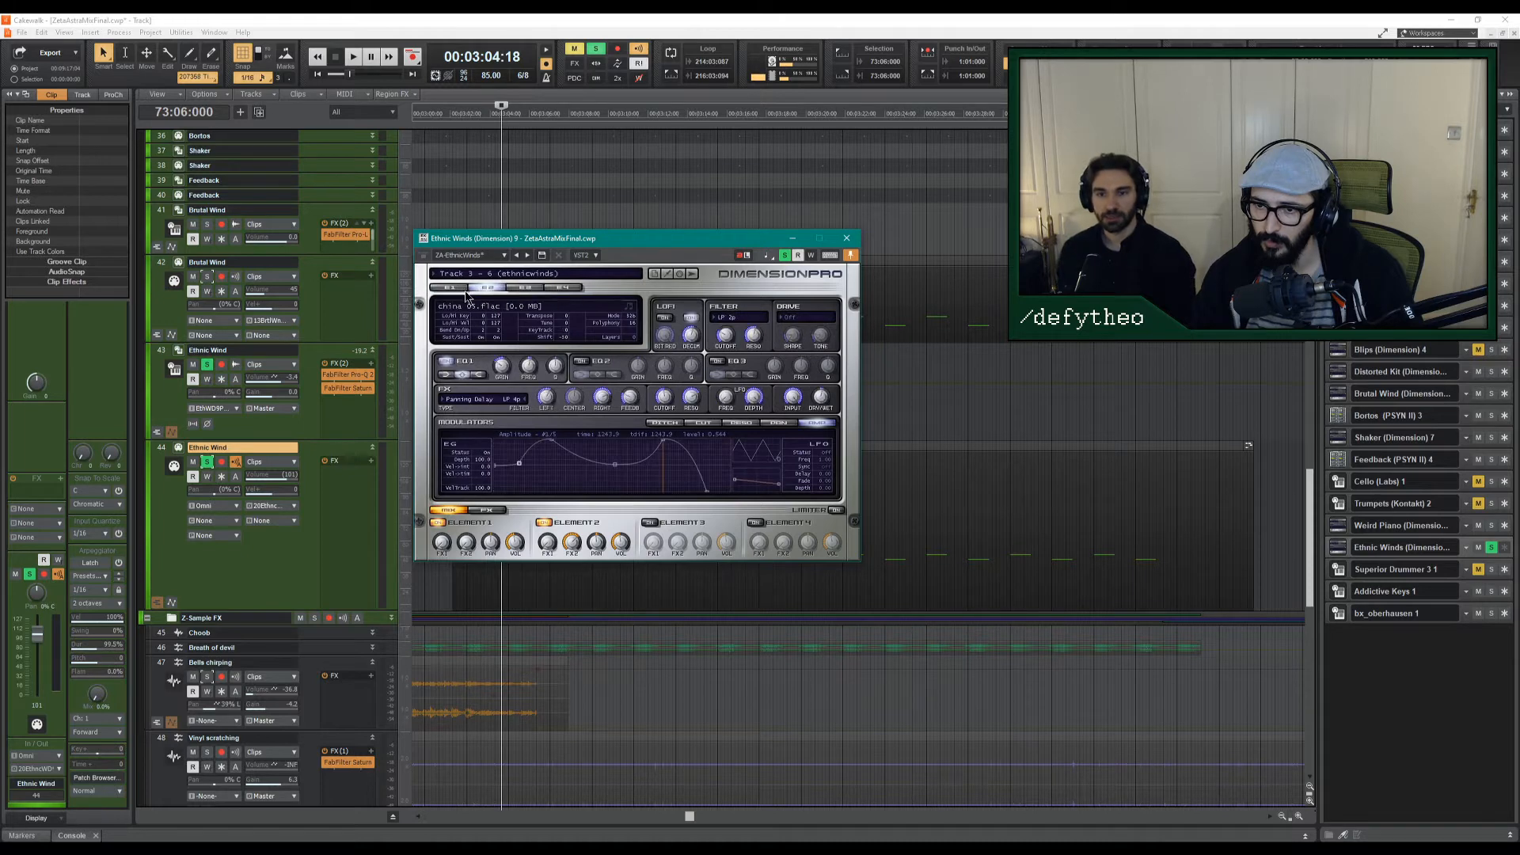
pyautogui.click(453, 288)
pyautogui.click(481, 289)
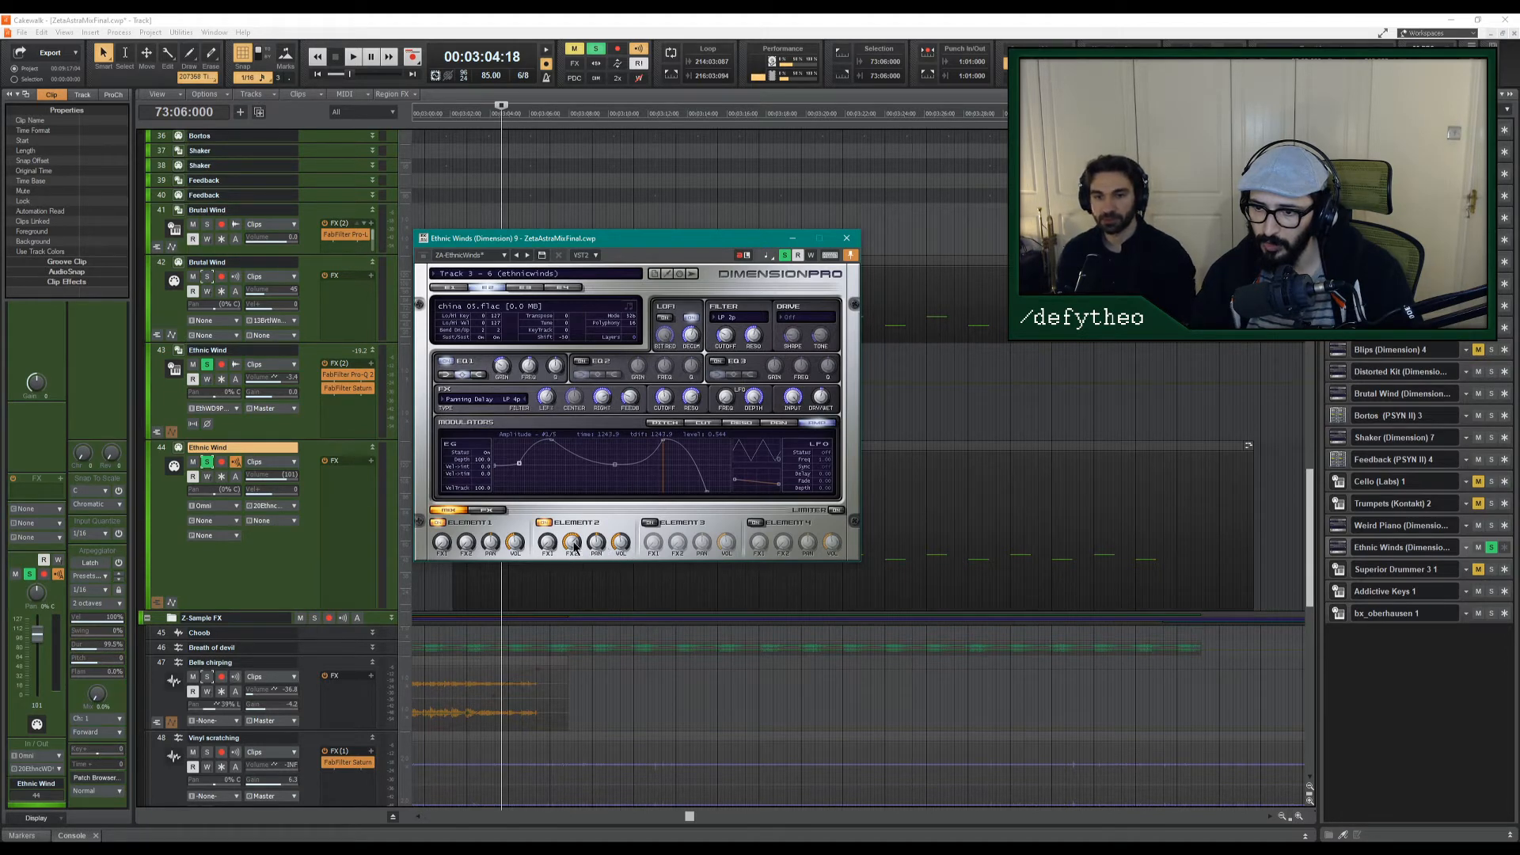
# Audition Elements 1 and 2 by switching them on and off during playback, leaving Element 1 enabled and Element 2 disabled.
pyautogui.press('space')
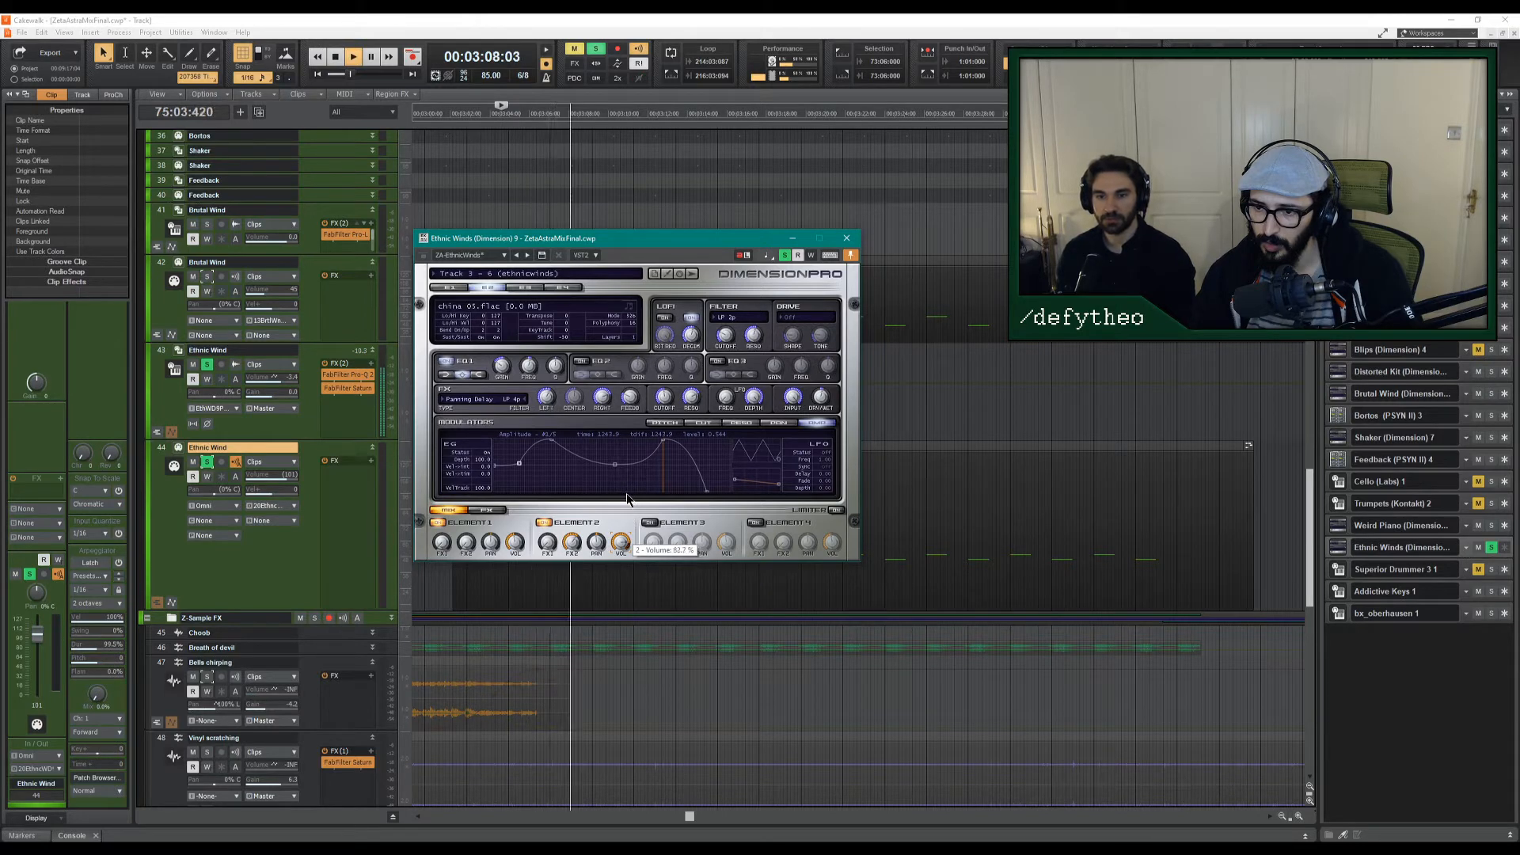
pyautogui.click(438, 524)
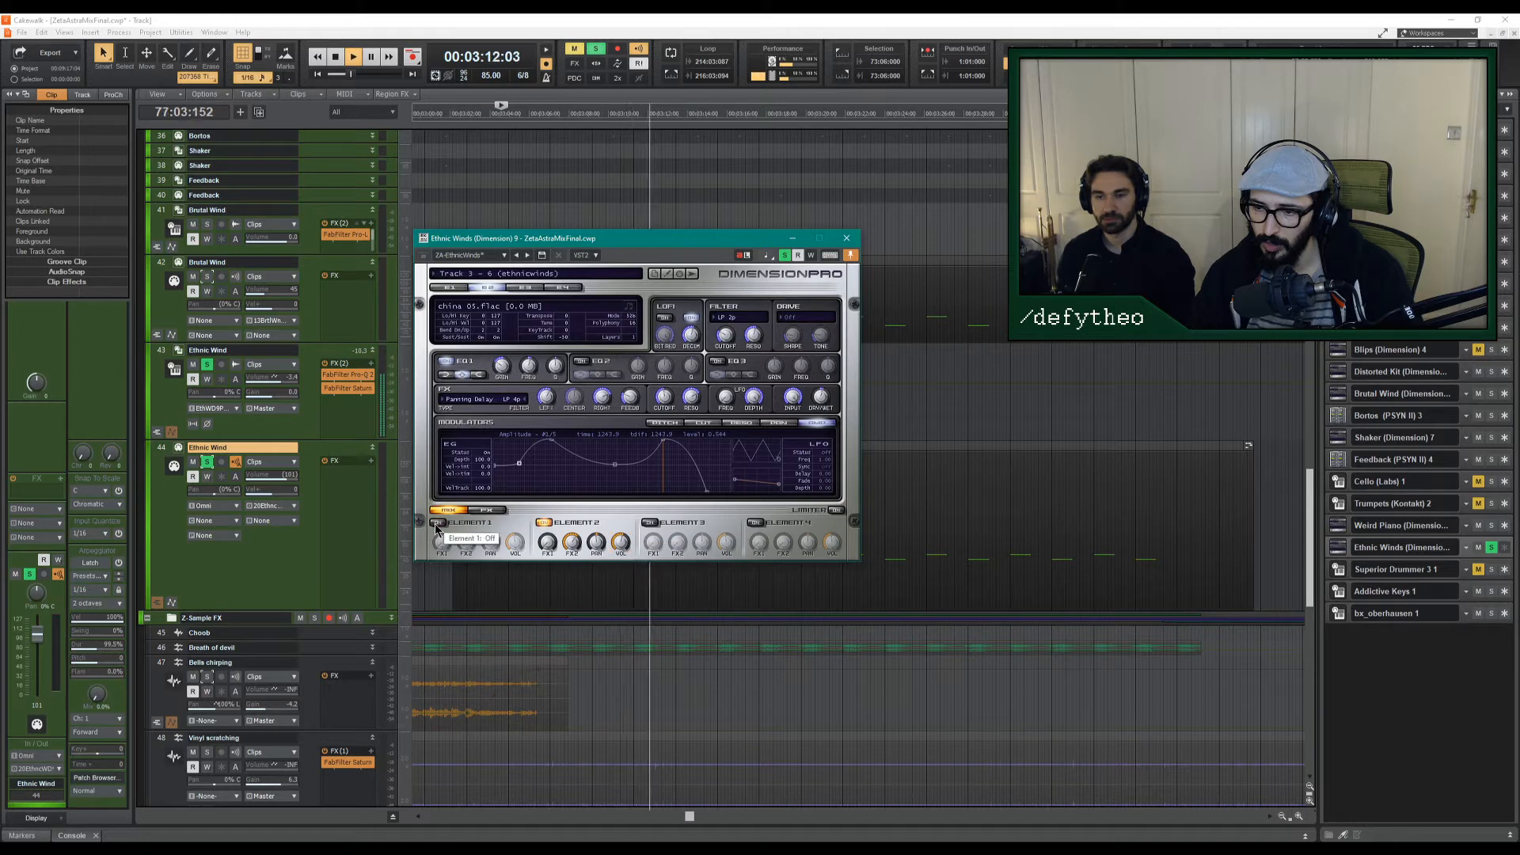
pyautogui.click(438, 524)
pyautogui.click(544, 523)
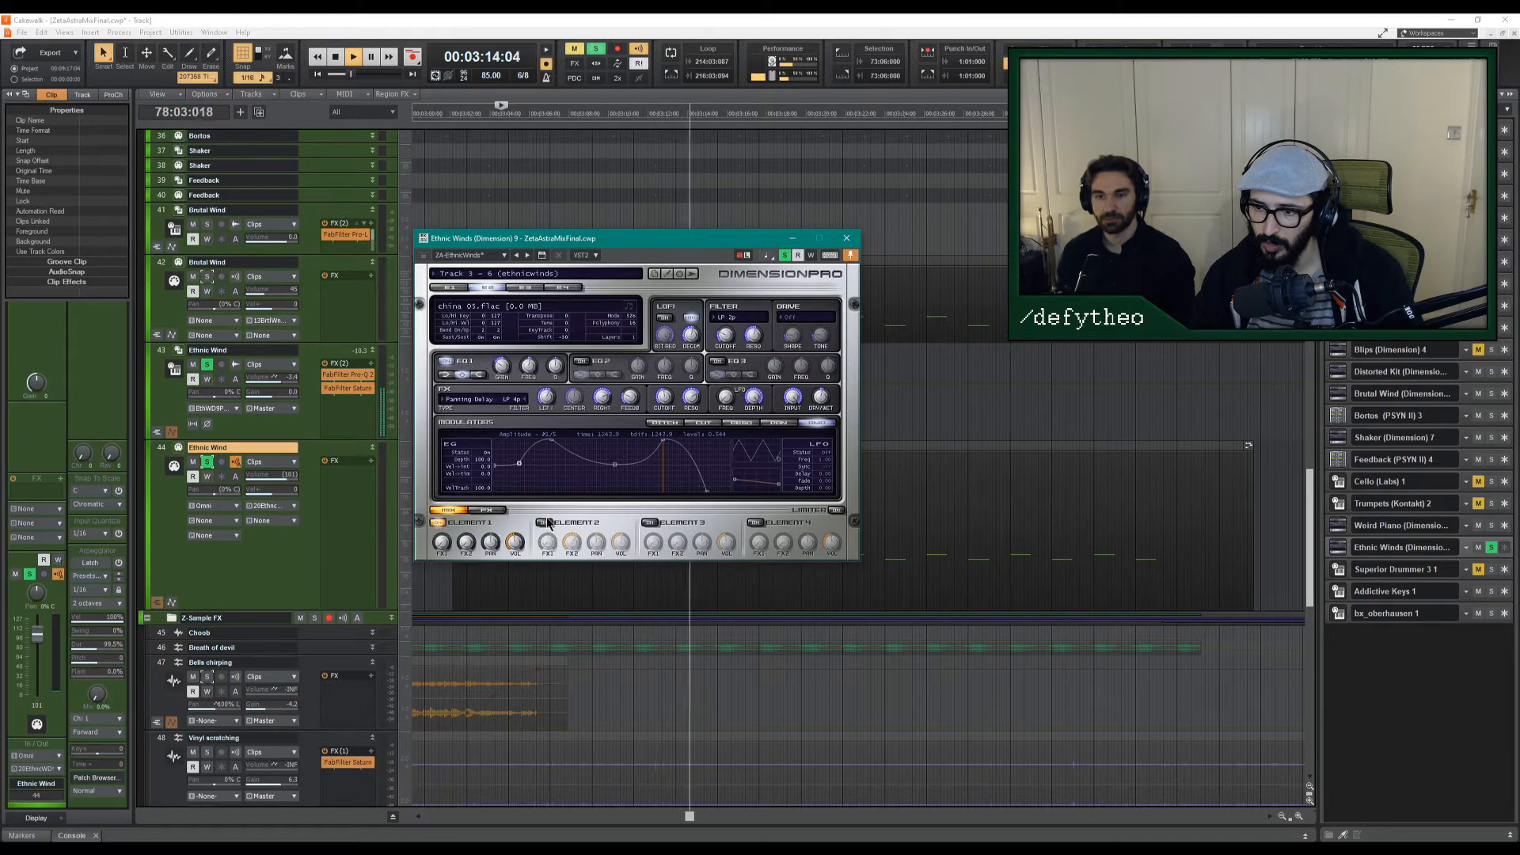
pyautogui.click(545, 522)
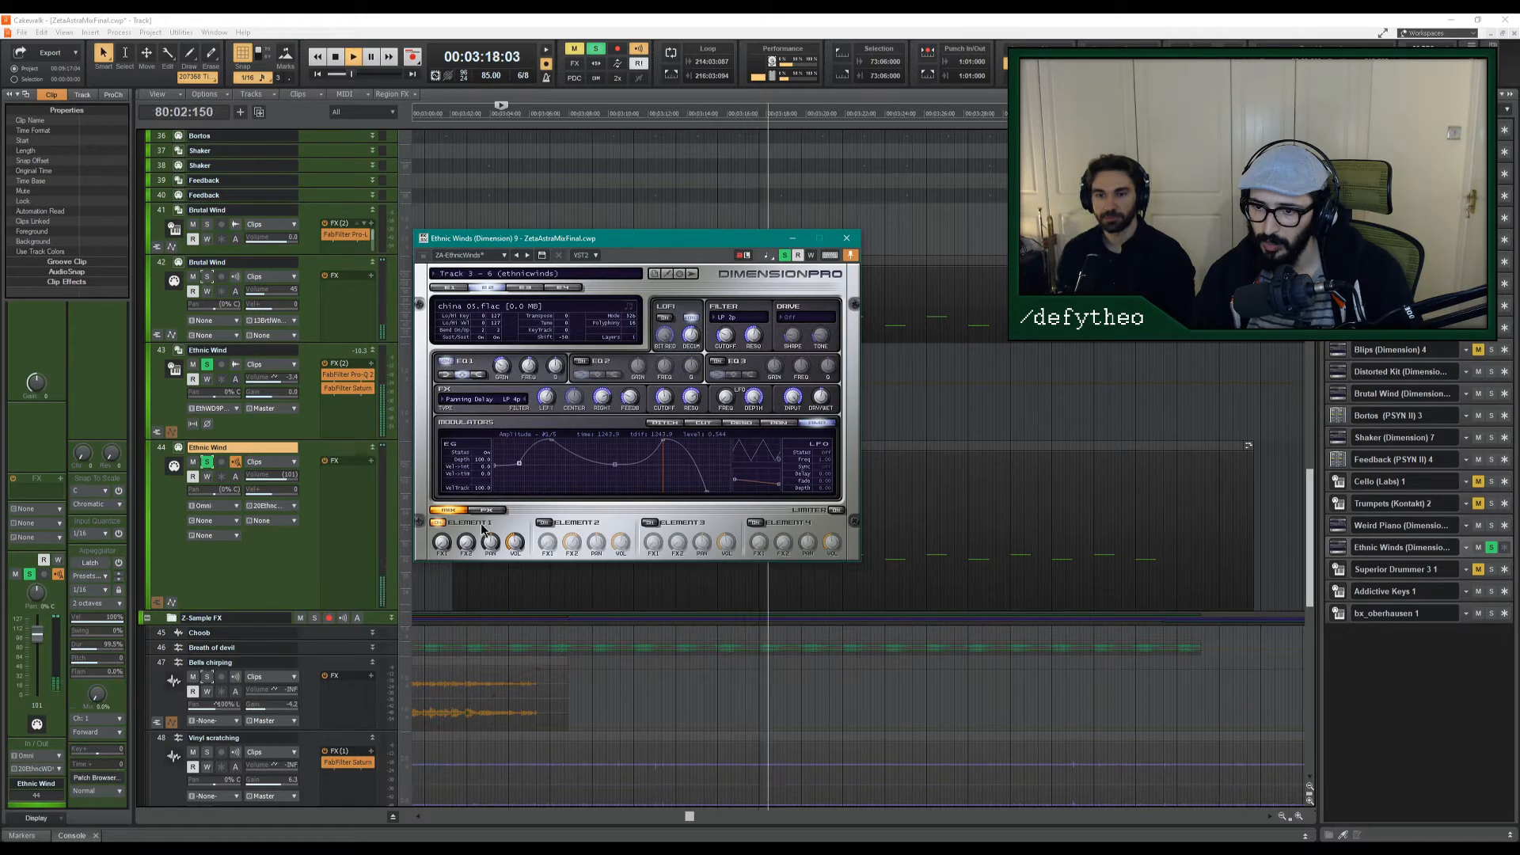
pyautogui.click(650, 523)
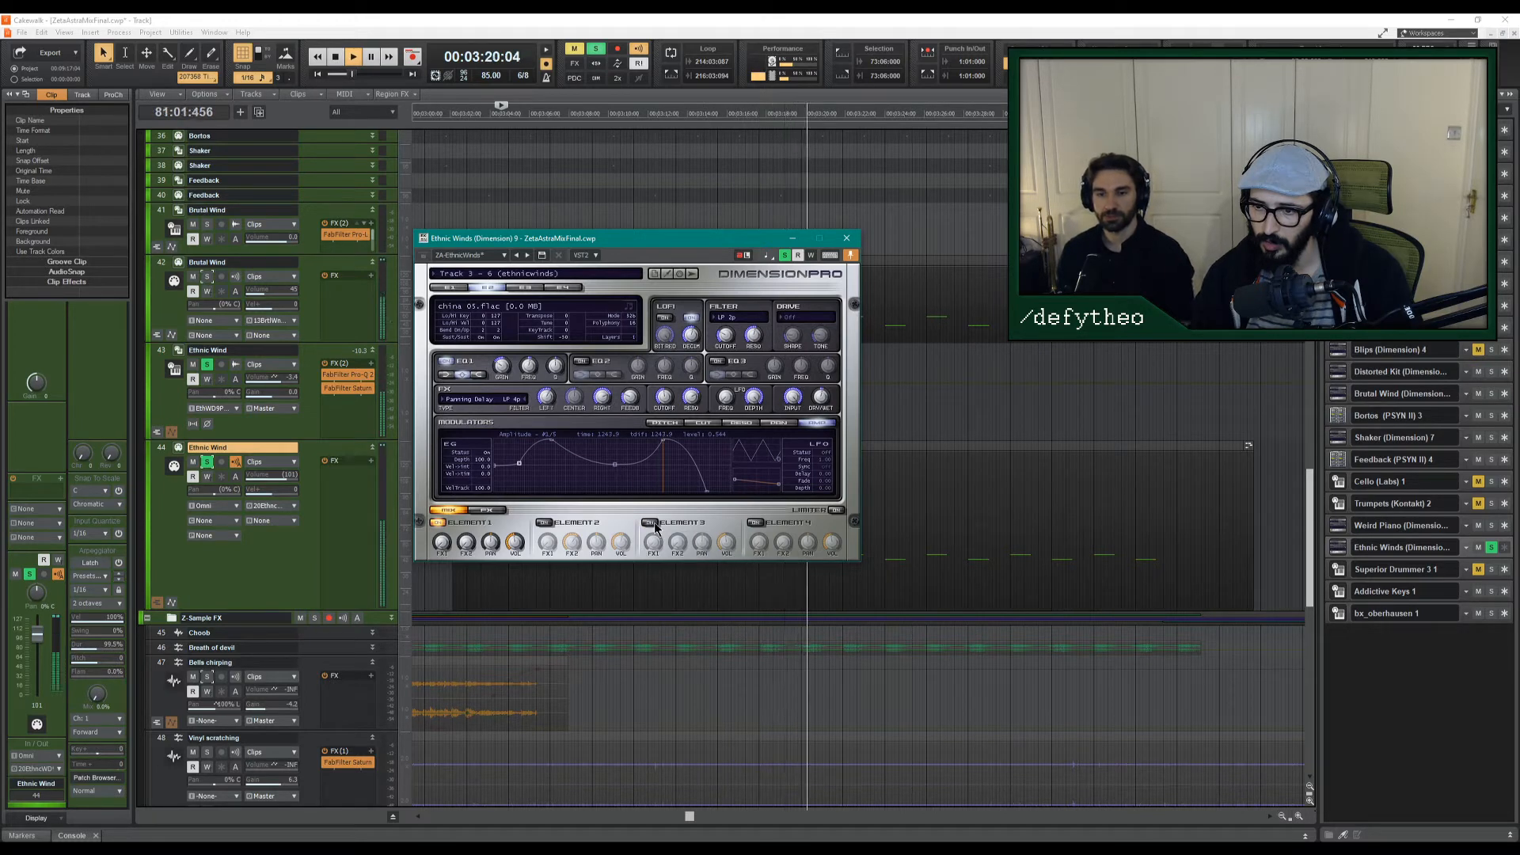
# Check Element 3 of the Ethnic Winds synth, return to Element 1's settings, and stop playback.
pyautogui.click(528, 288)
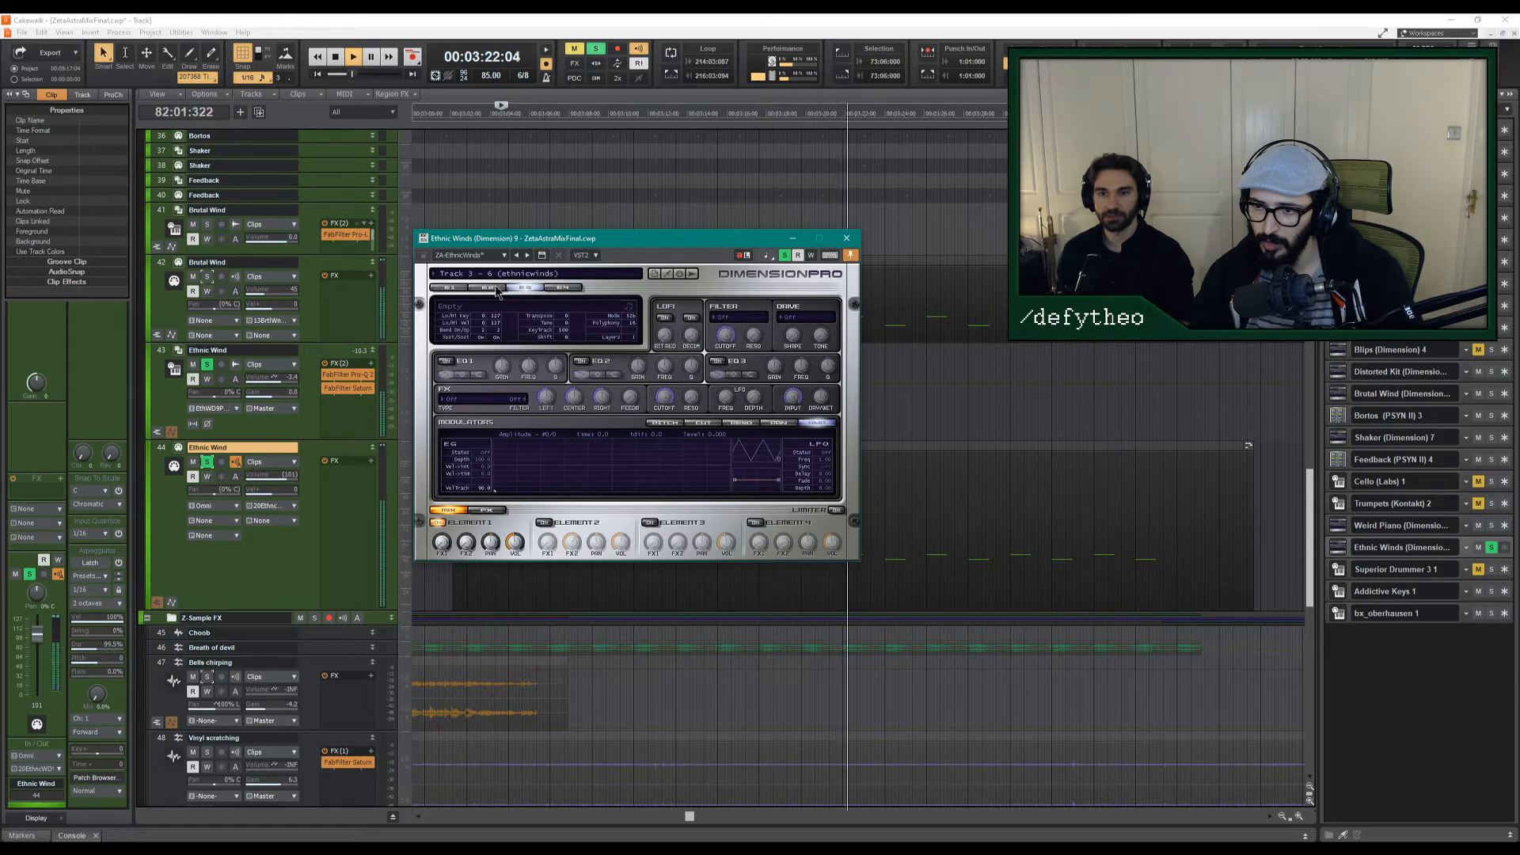
pyautogui.click(445, 288)
pyautogui.click(442, 290)
pyautogui.press('space')
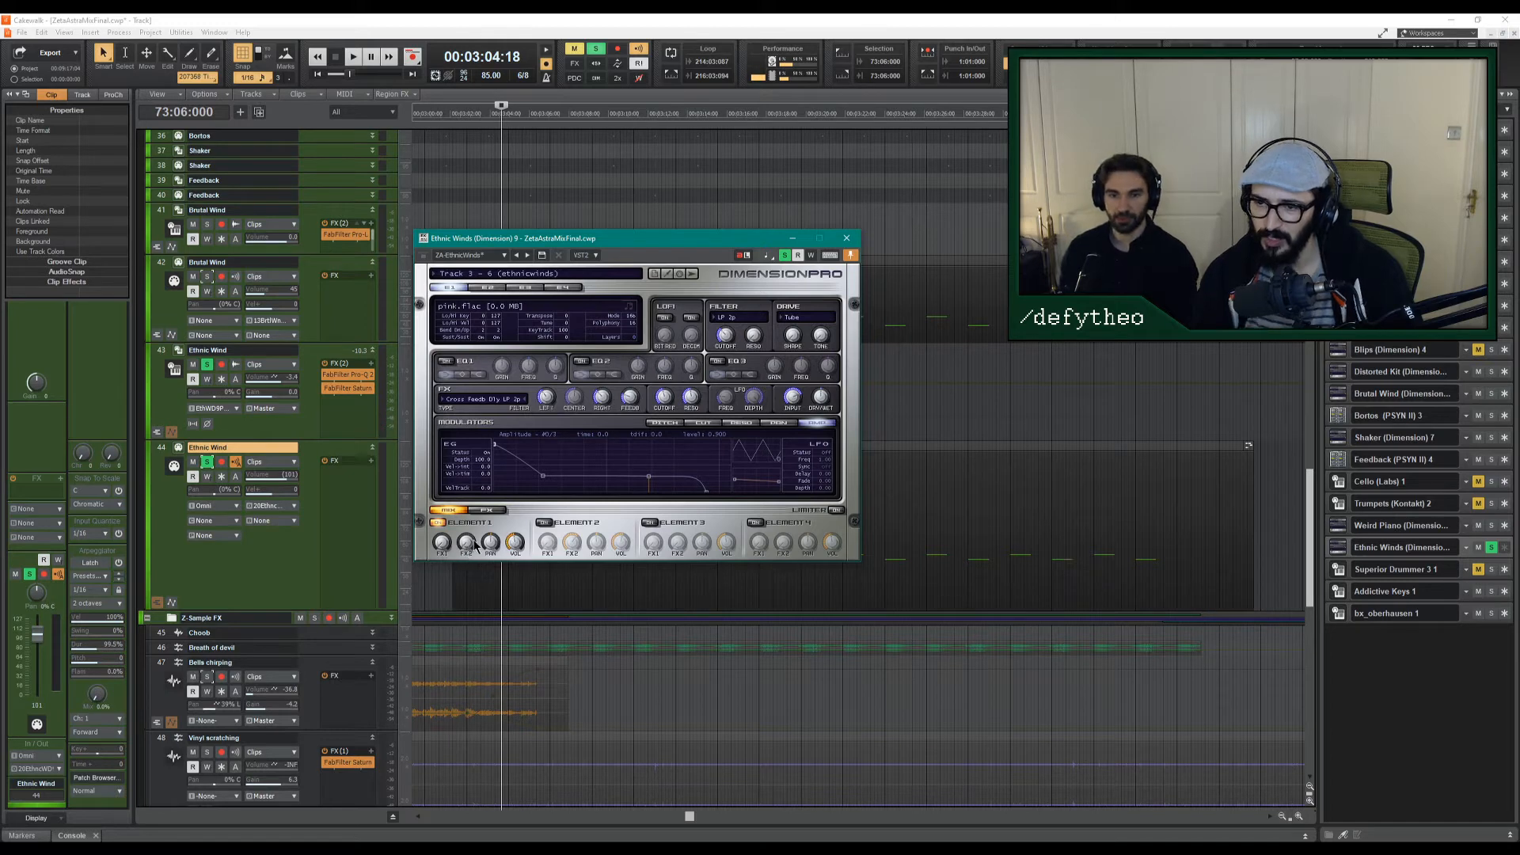
# Compare the Soft, Off and Tube drive types on Element 1 during playback, keep Tube, and close the Ethnic Winds synth.
pyautogui.moveTo(474, 542)
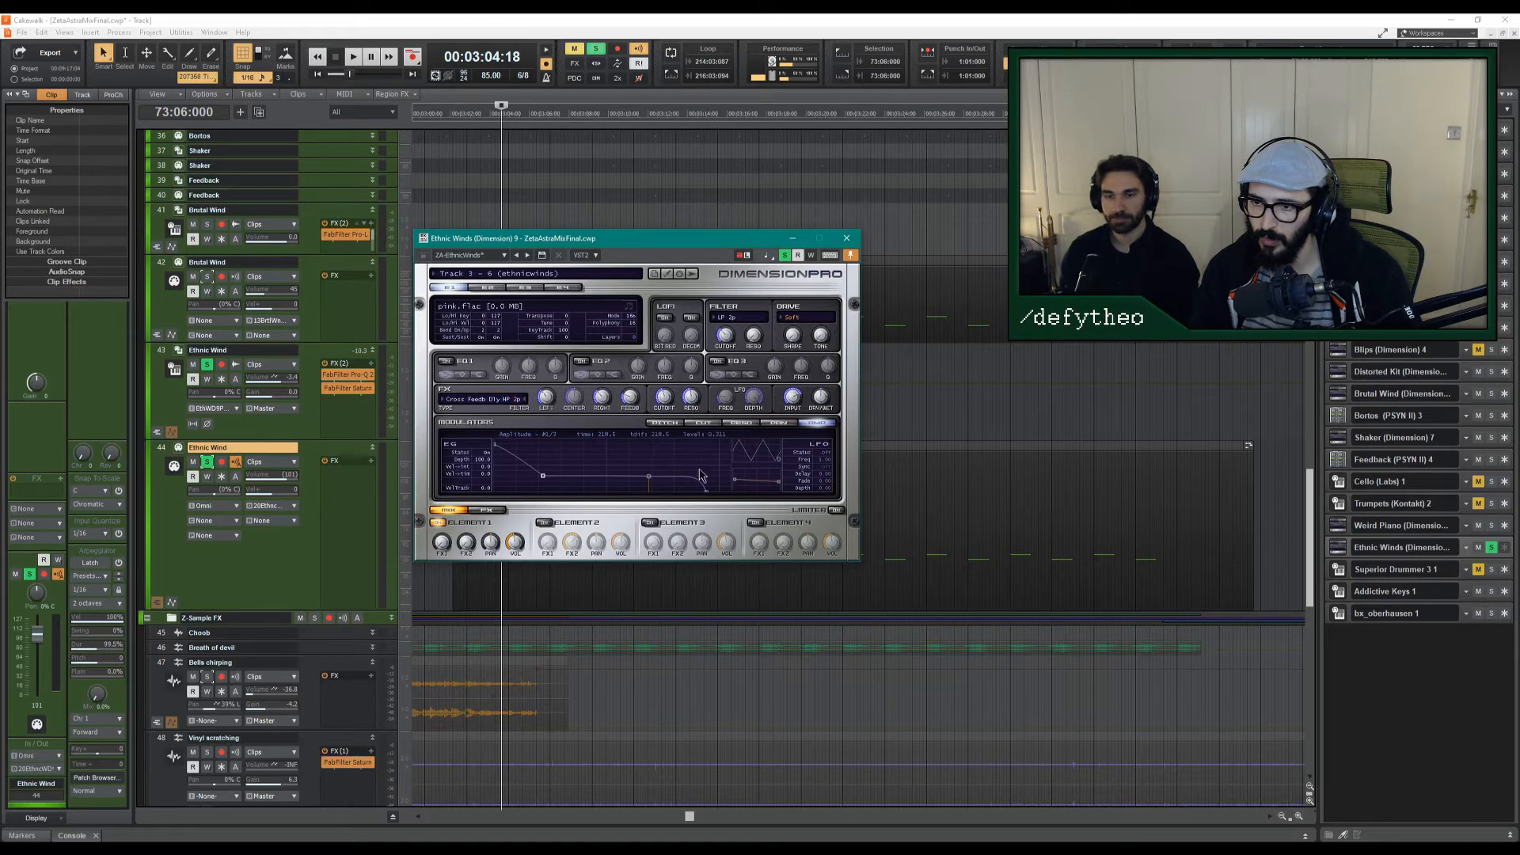
pyautogui.press('space')
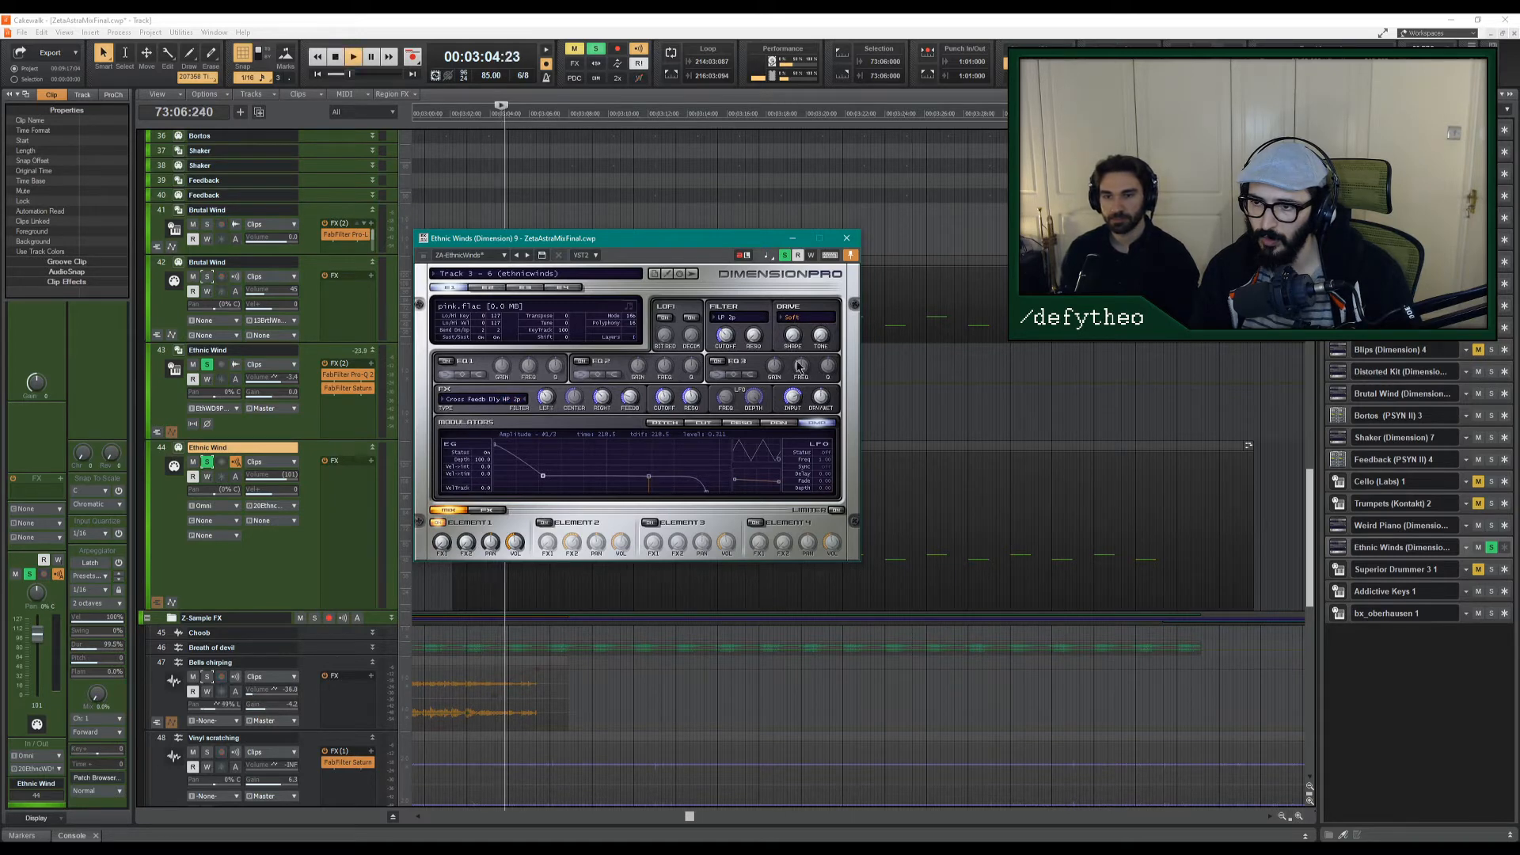
pyautogui.click(791, 318)
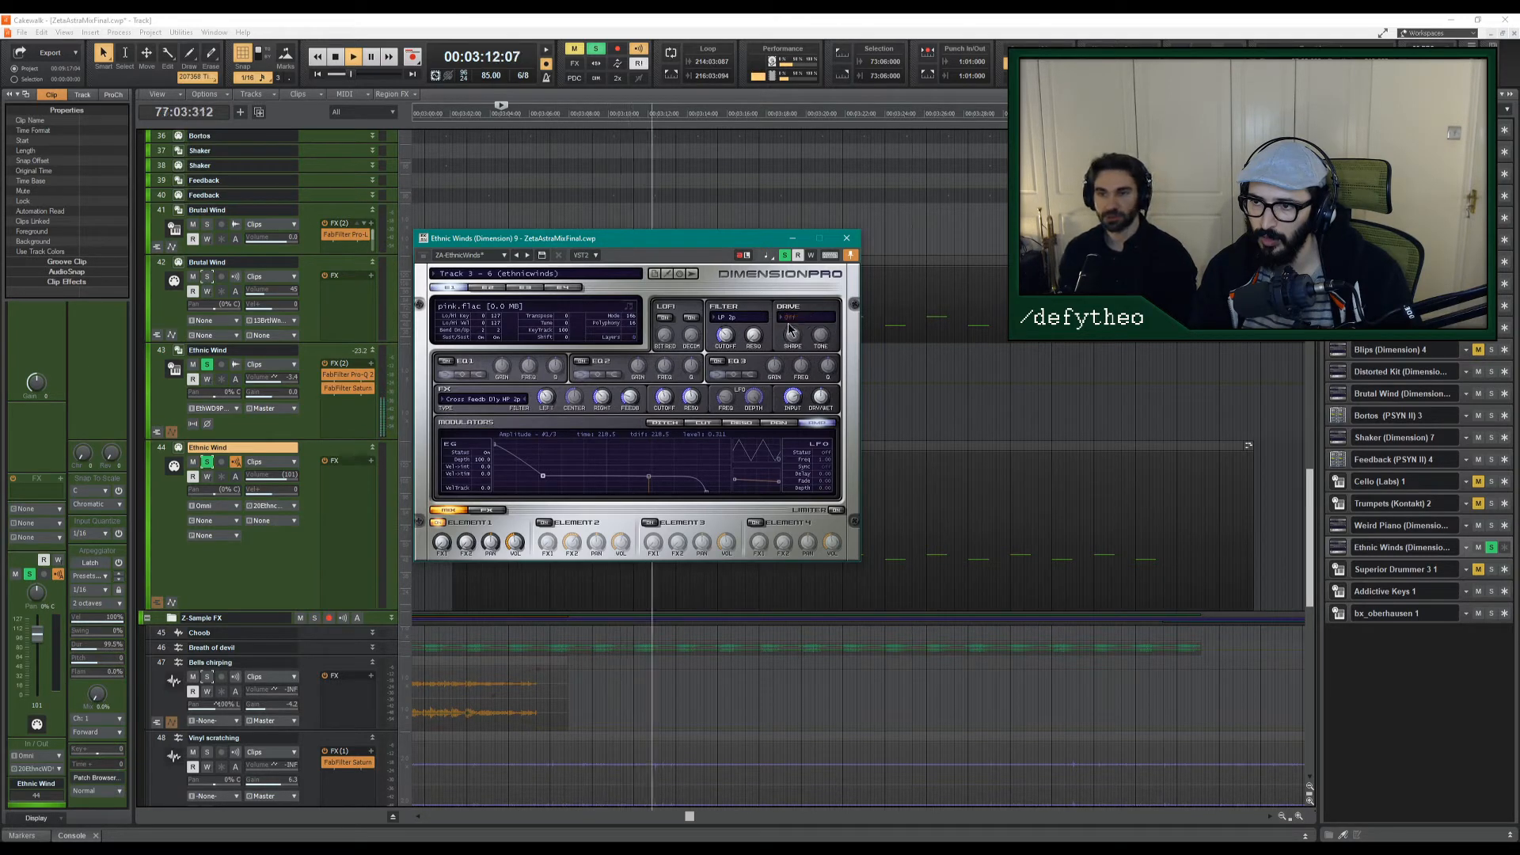
pyautogui.click(792, 318)
pyautogui.click(791, 318)
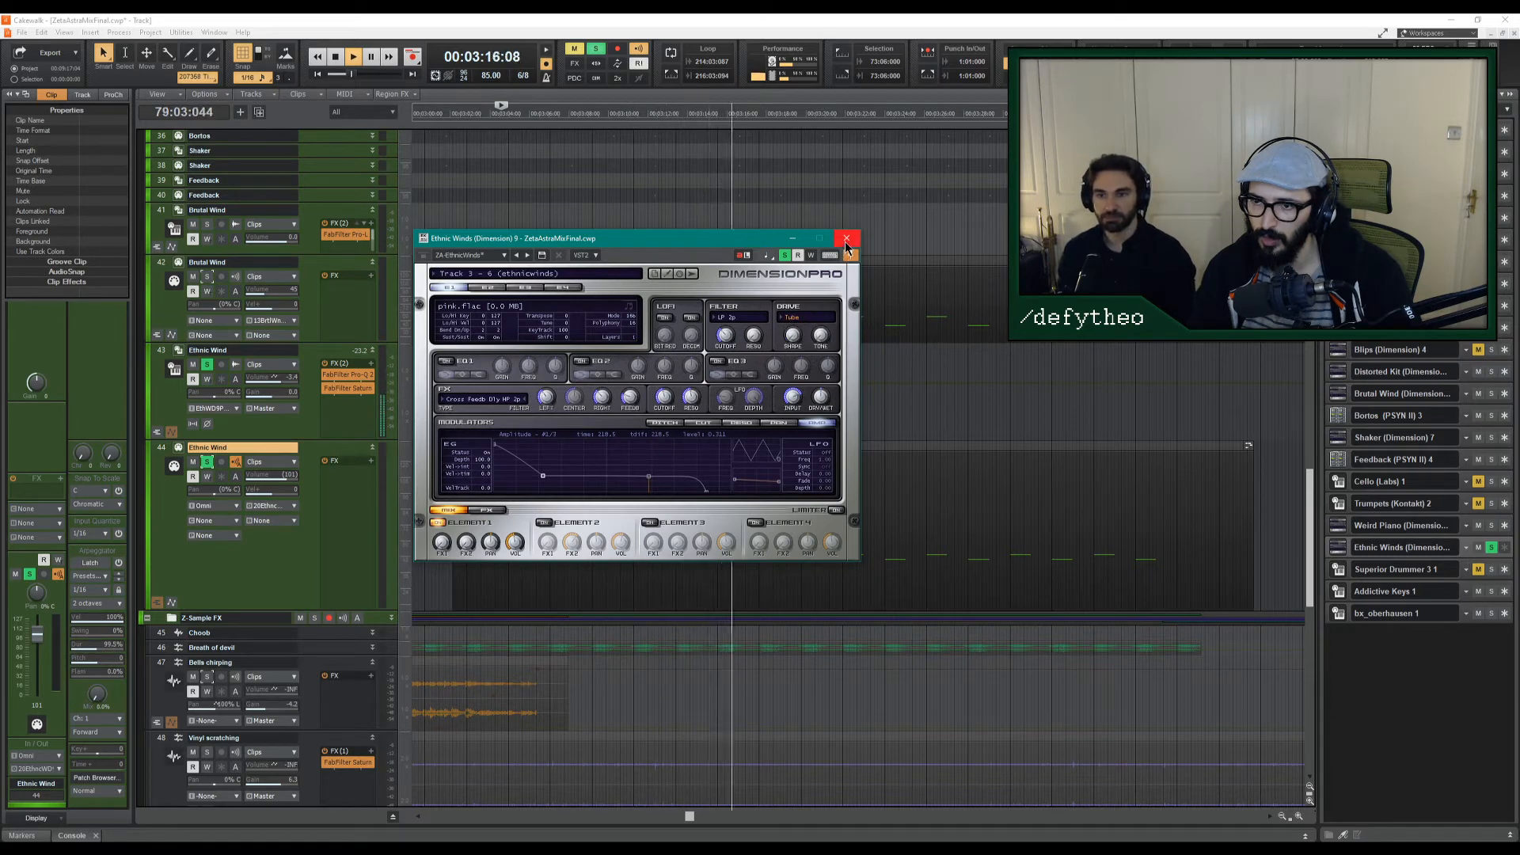
pyautogui.press('space')
pyautogui.click(846, 238)
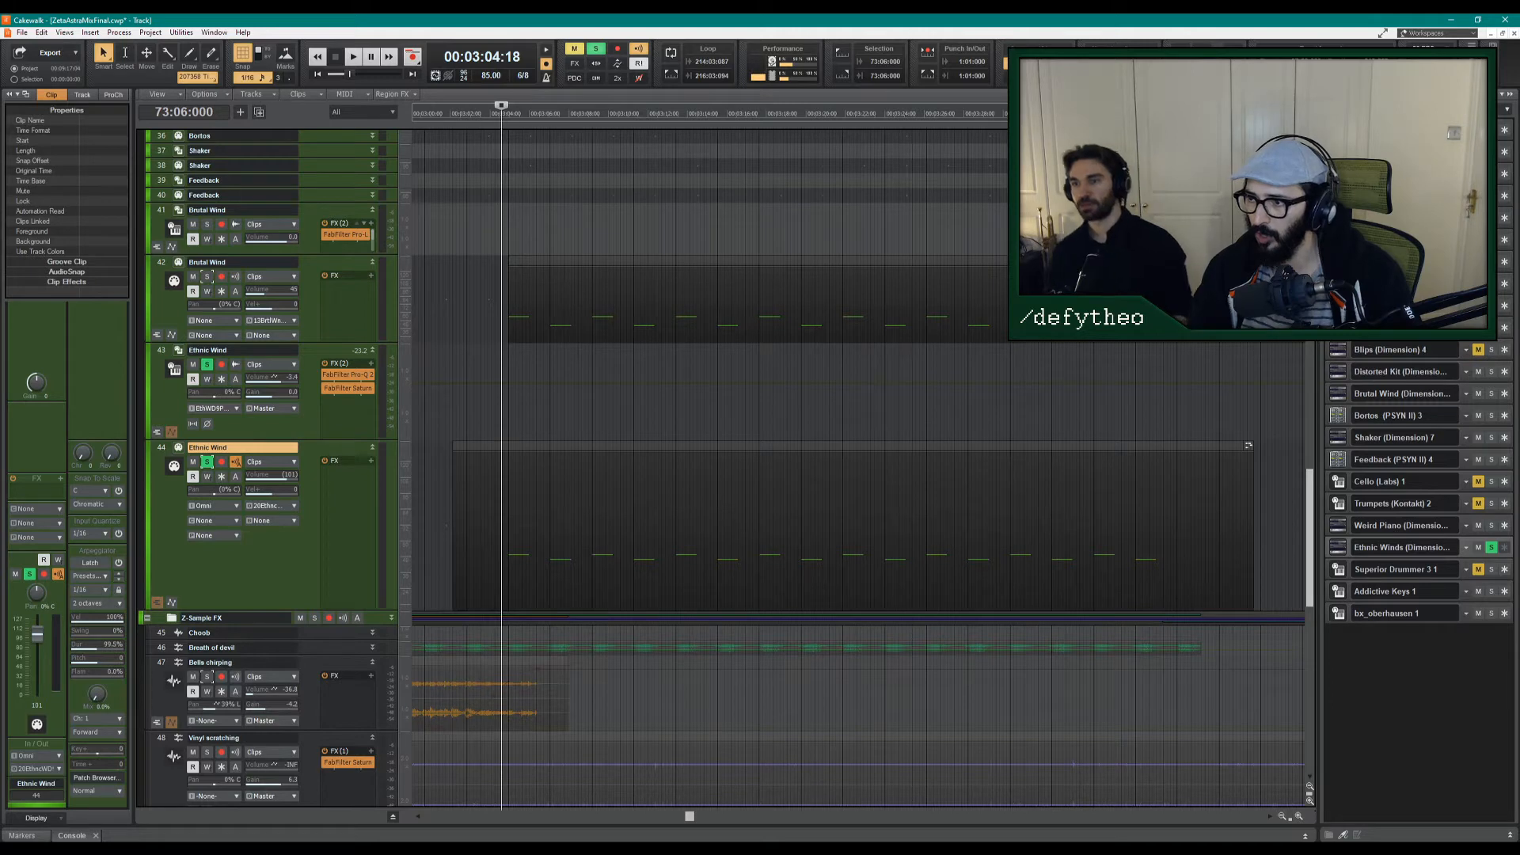
pyautogui.moveTo(1282, 293)
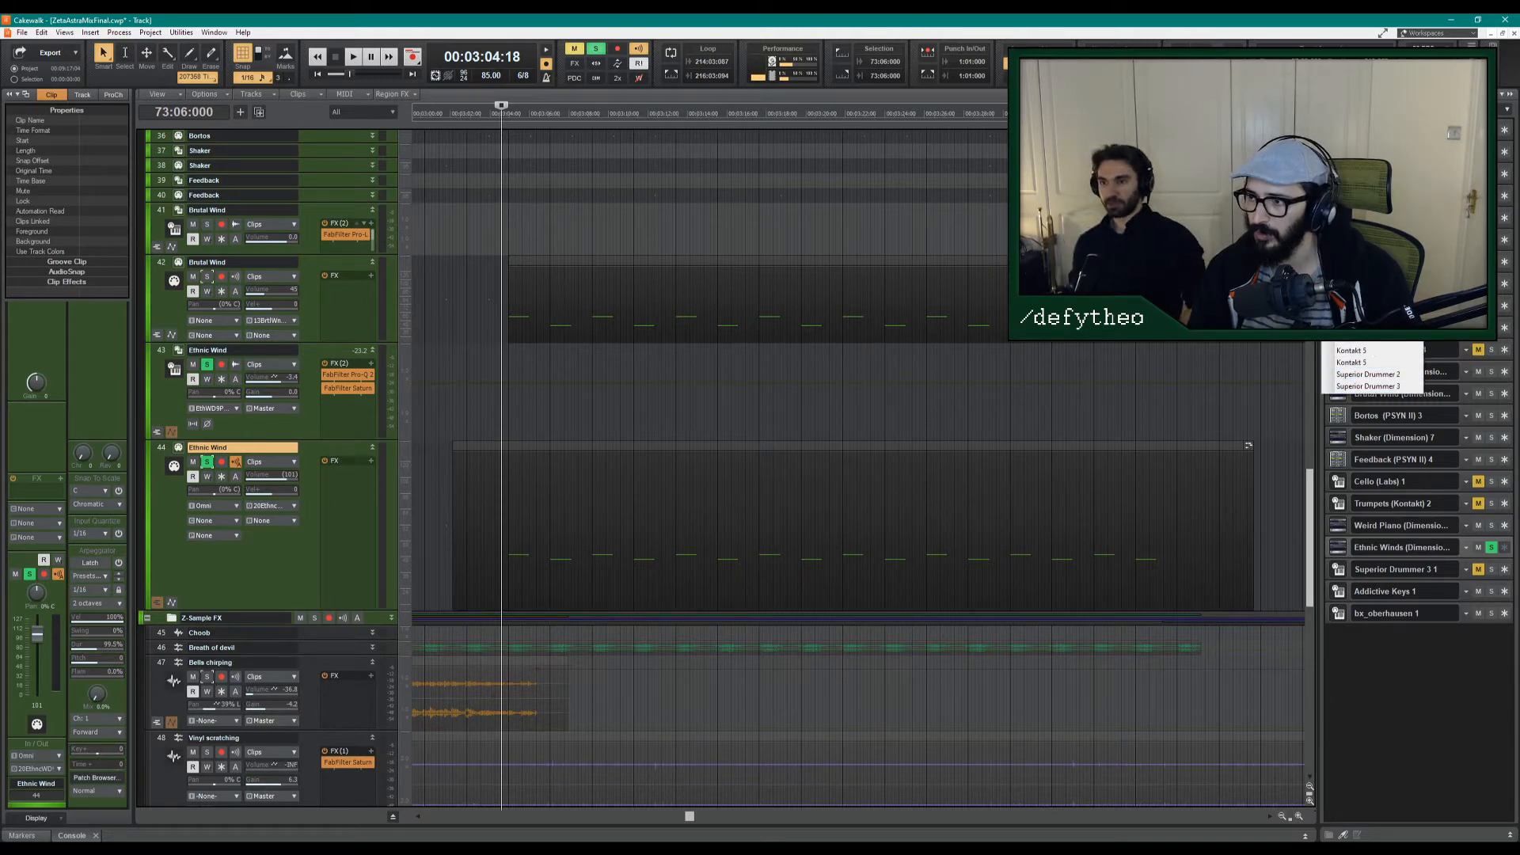
pyautogui.click(1357, 326)
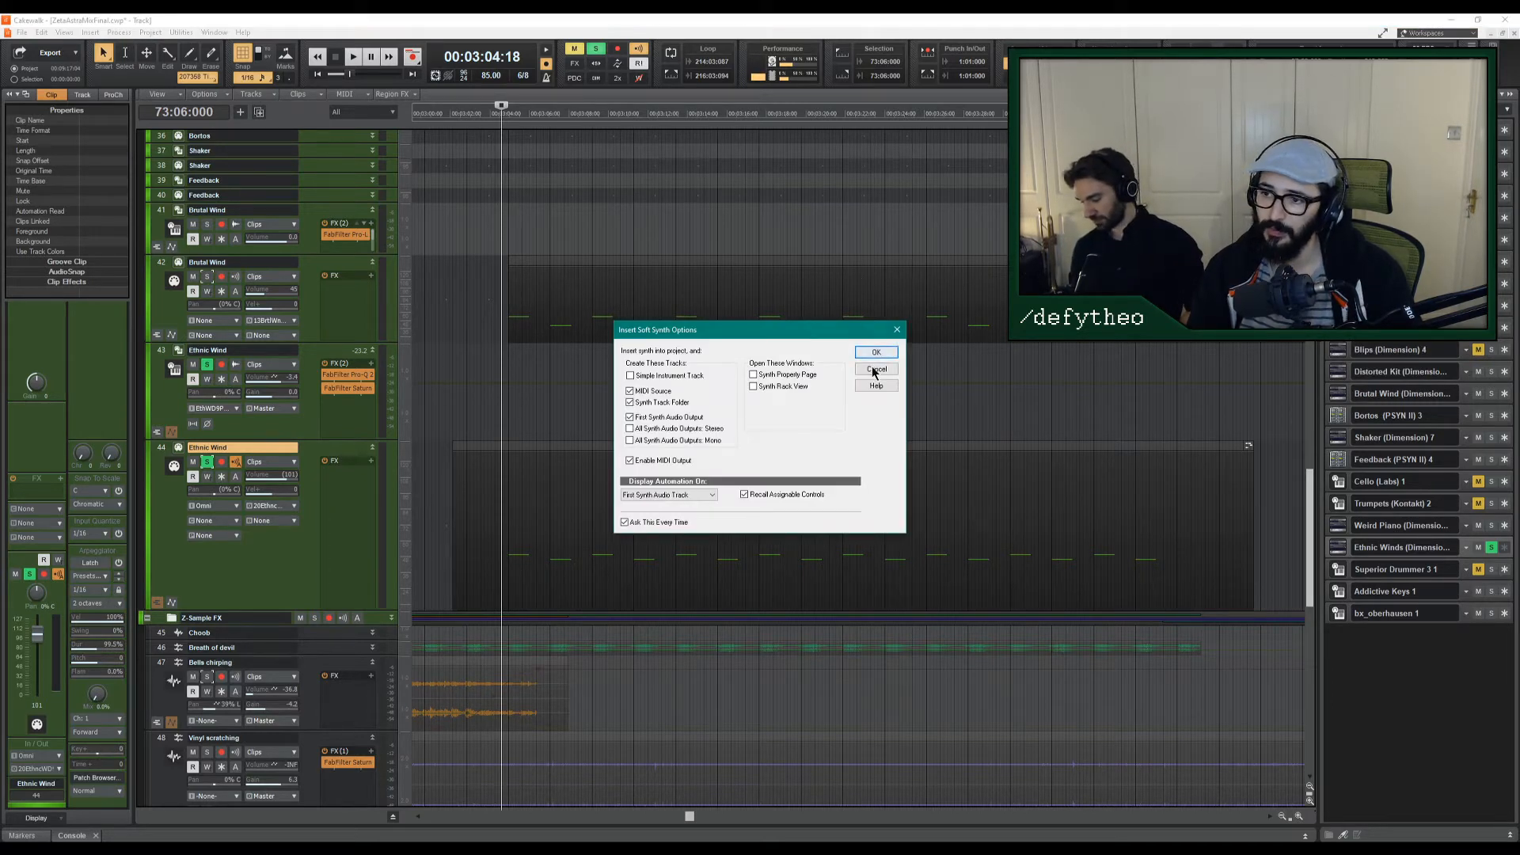
pyautogui.click(874, 370)
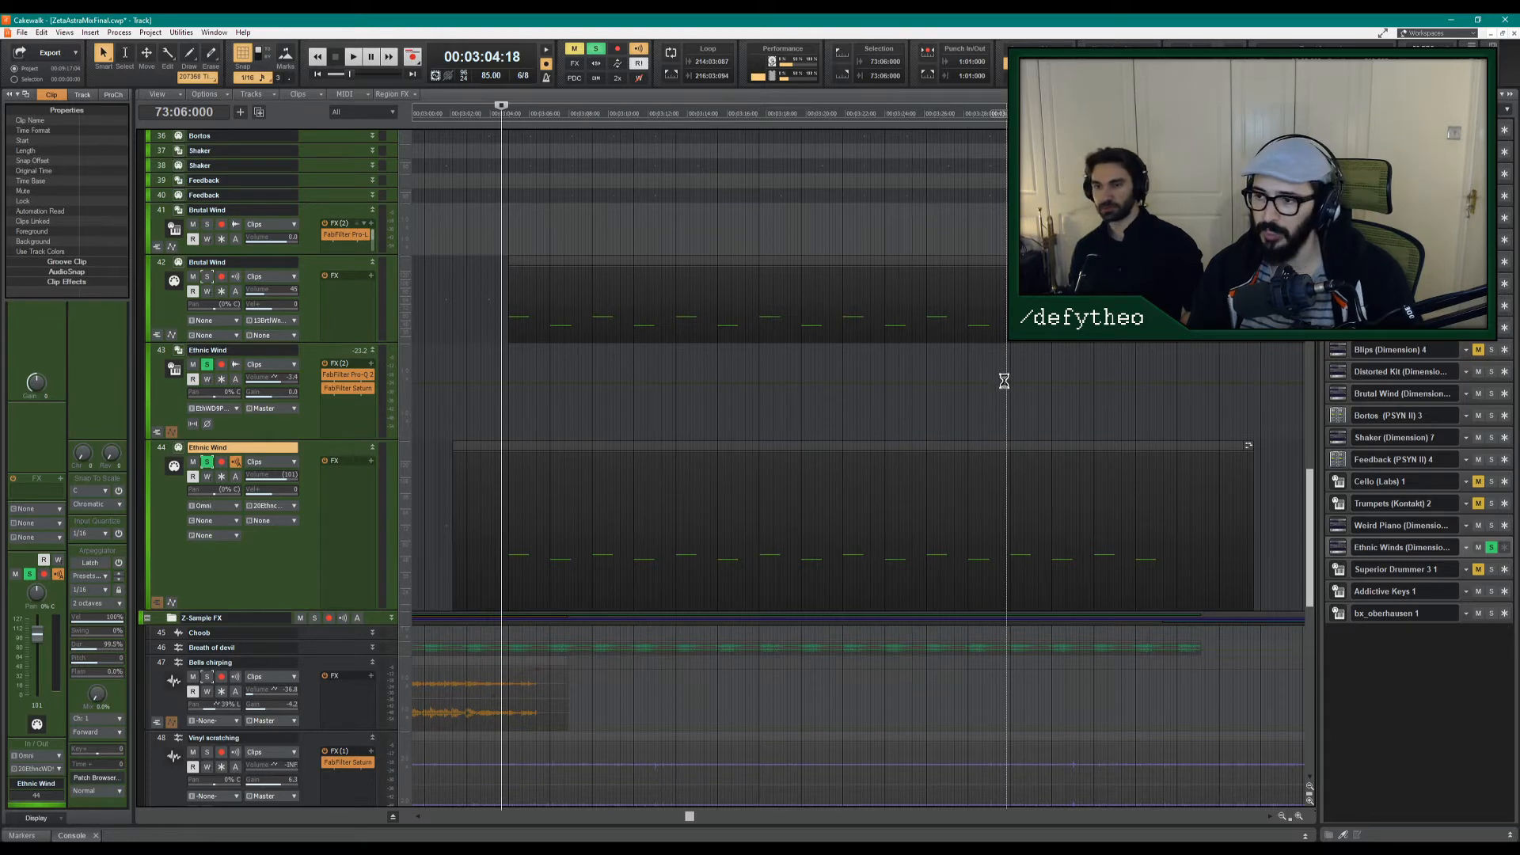
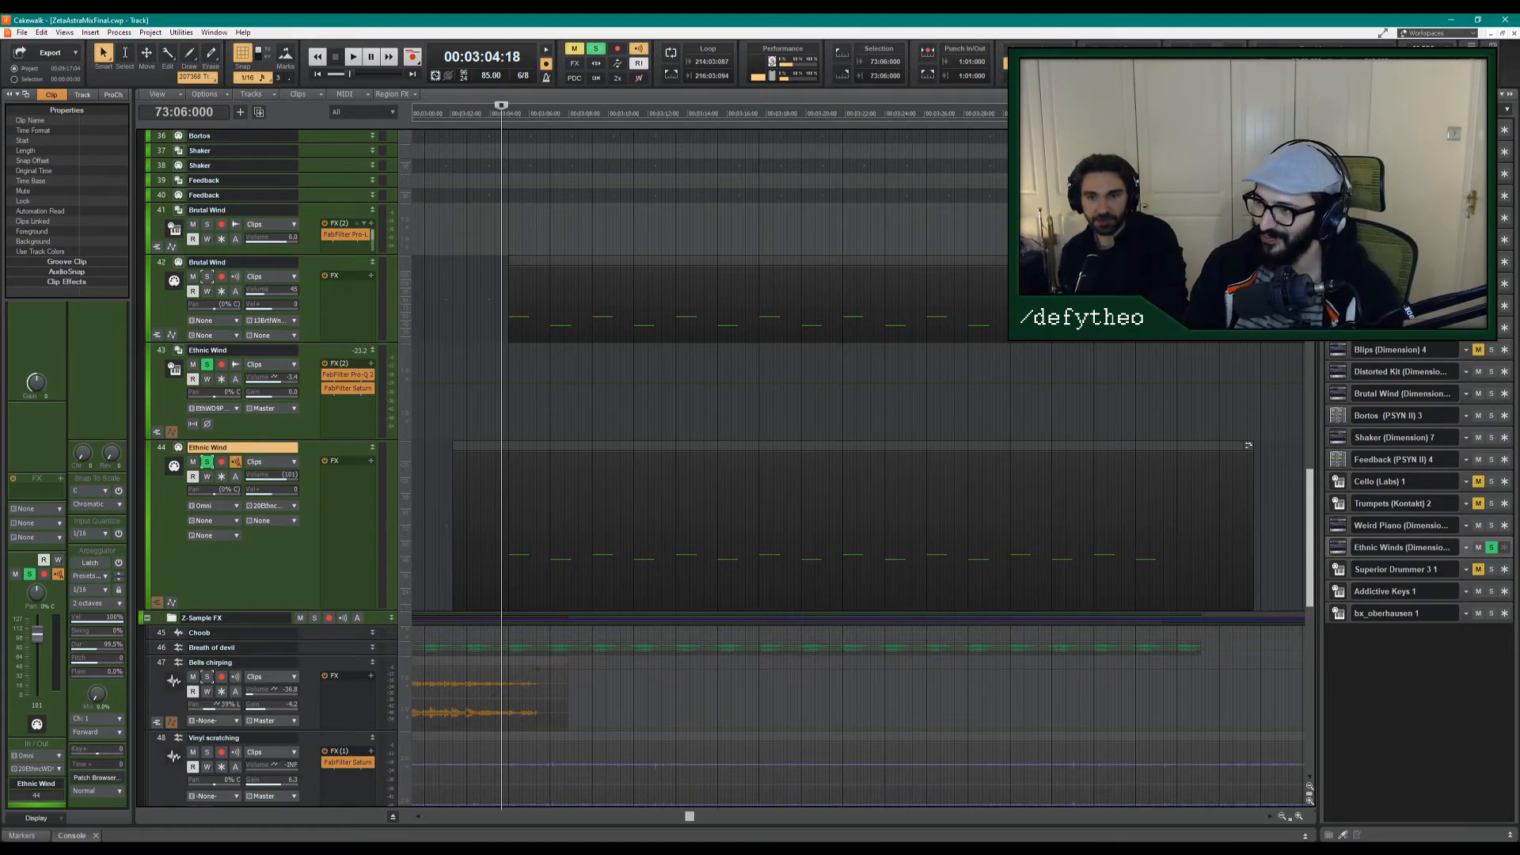
# Insert the Battery 4 synth with a MIDI source, synth track folder and first audio output, and open its interface.
pyautogui.click(1334, 109)
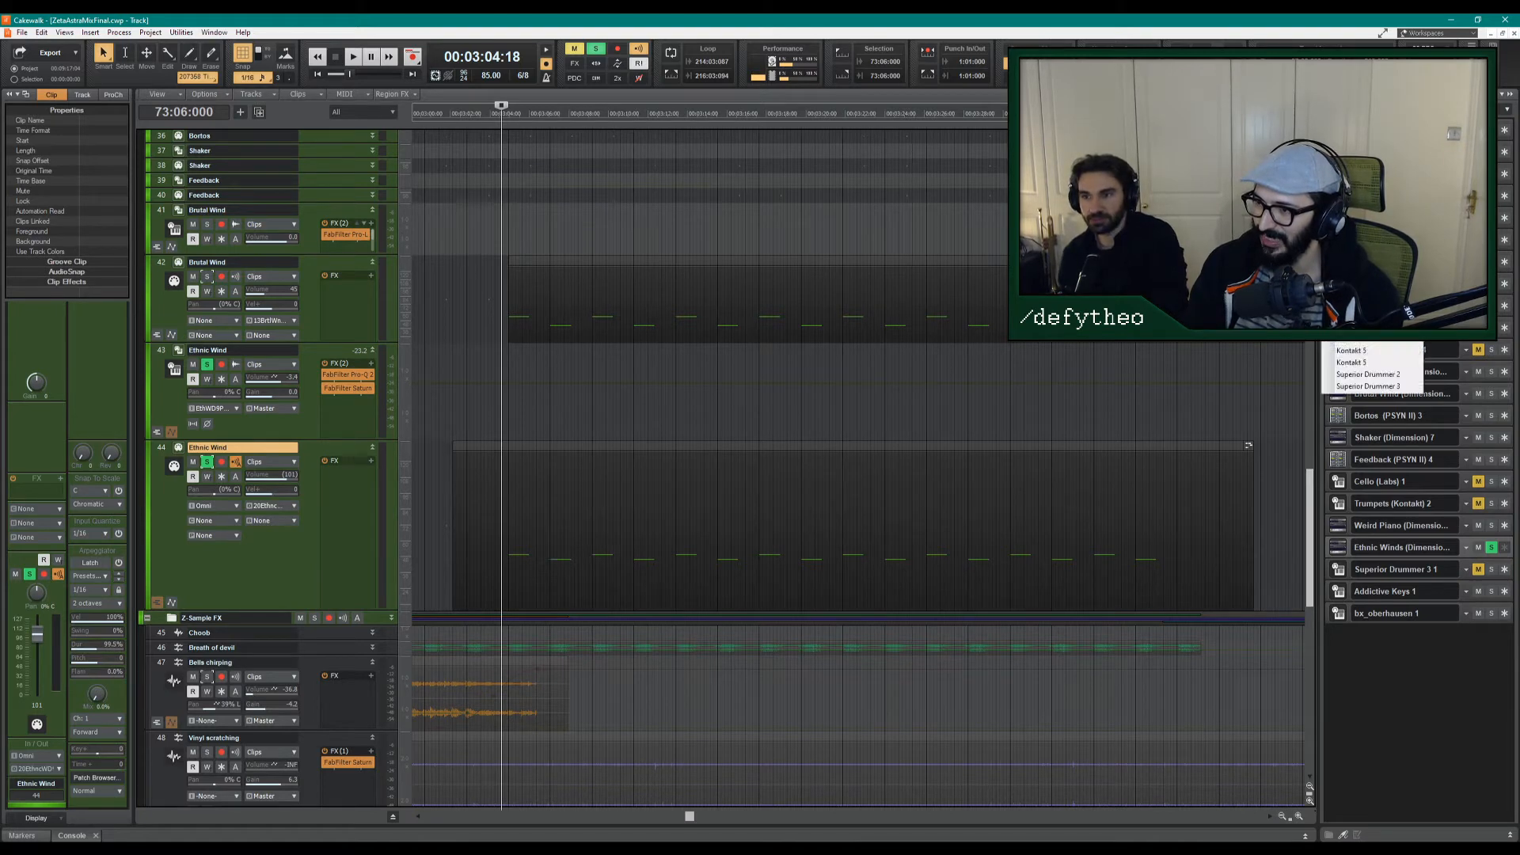
pyautogui.click(1363, 315)
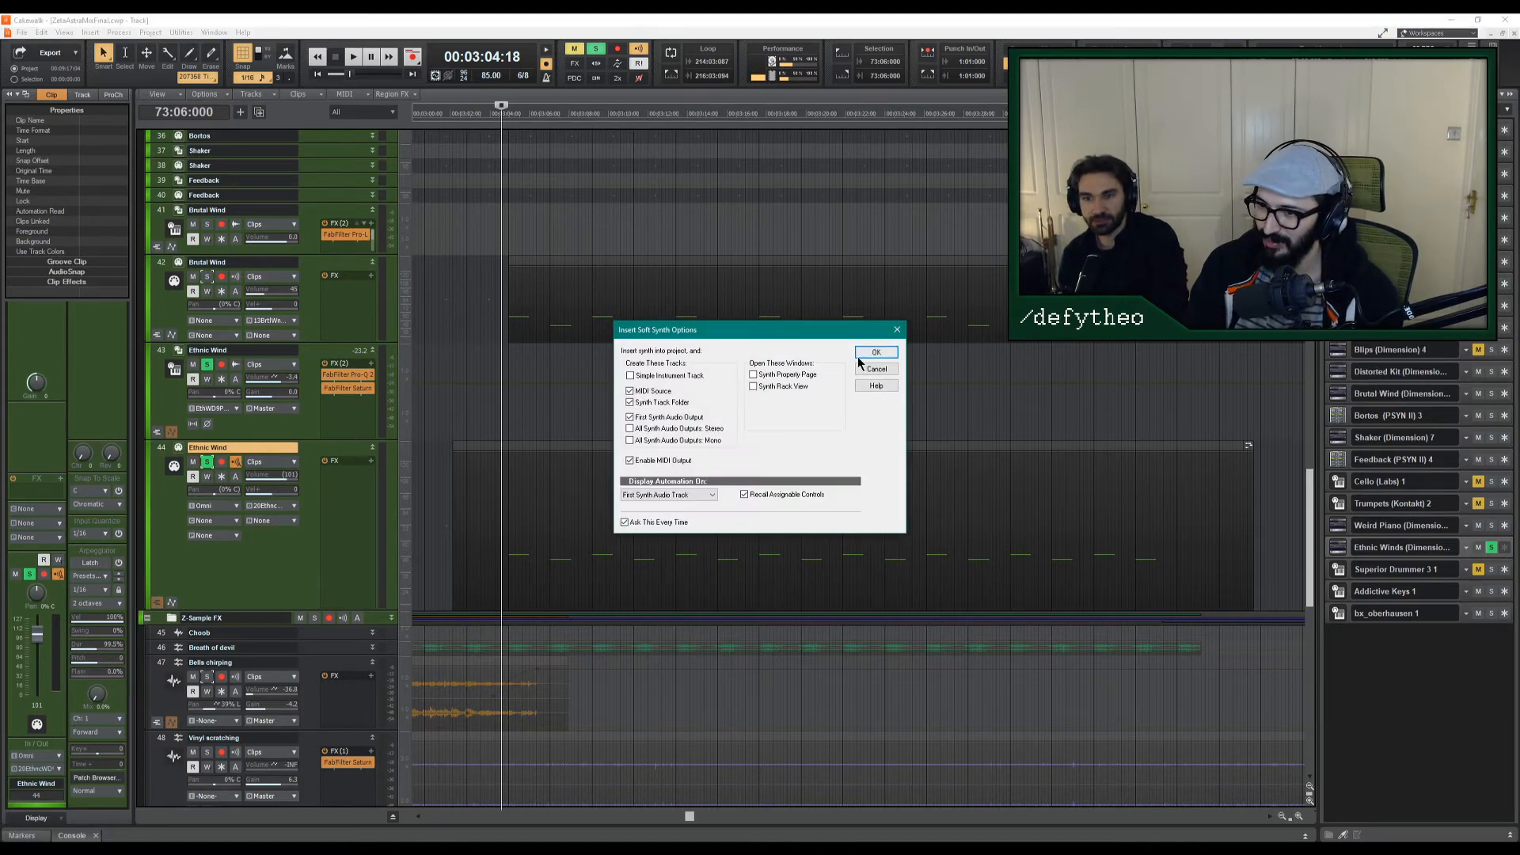
pyautogui.click(874, 352)
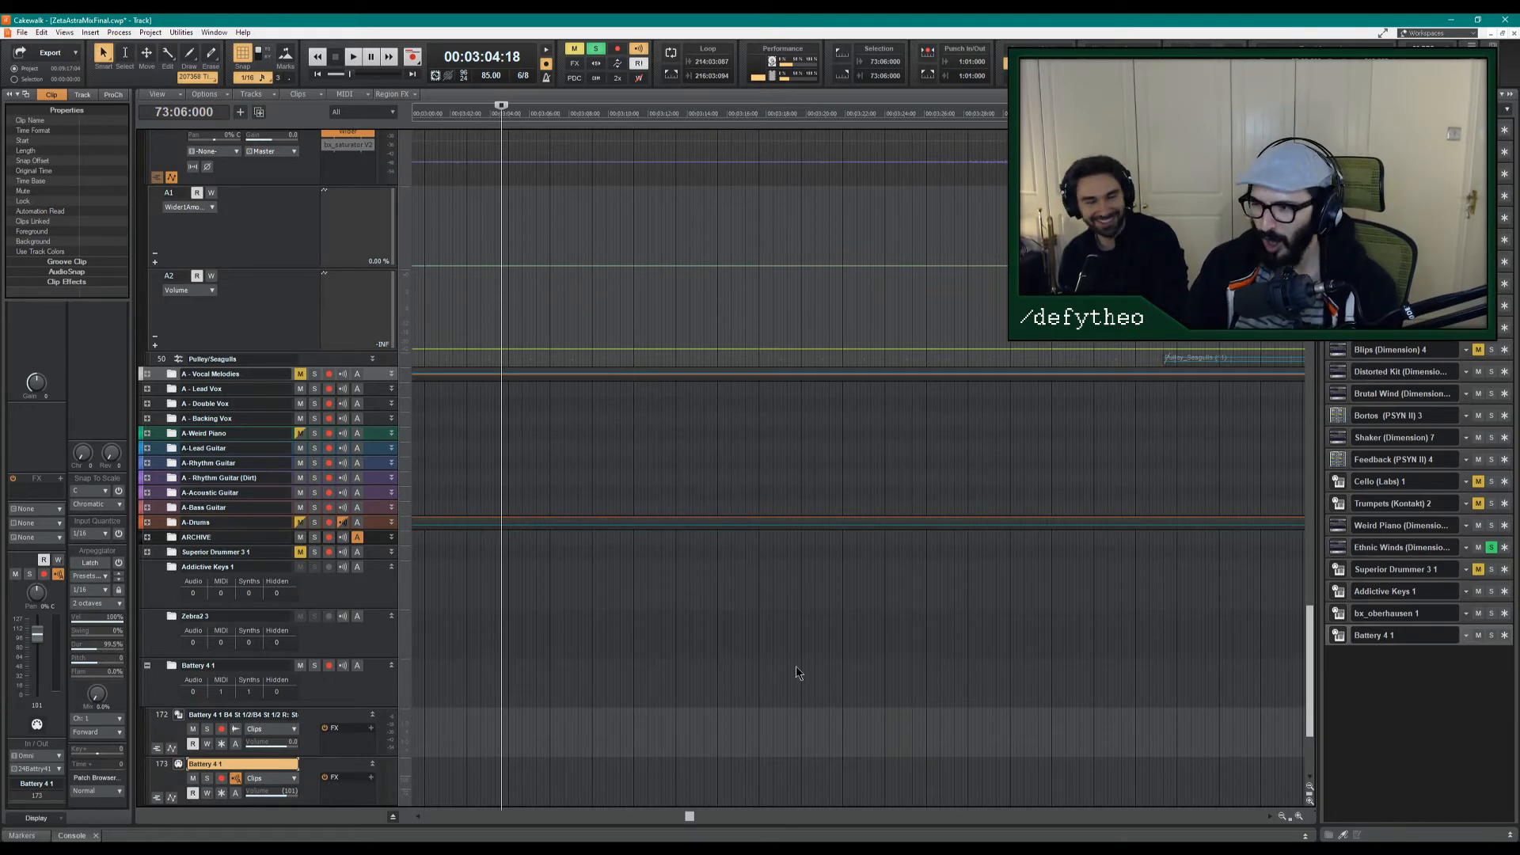
pyautogui.click(1338, 636)
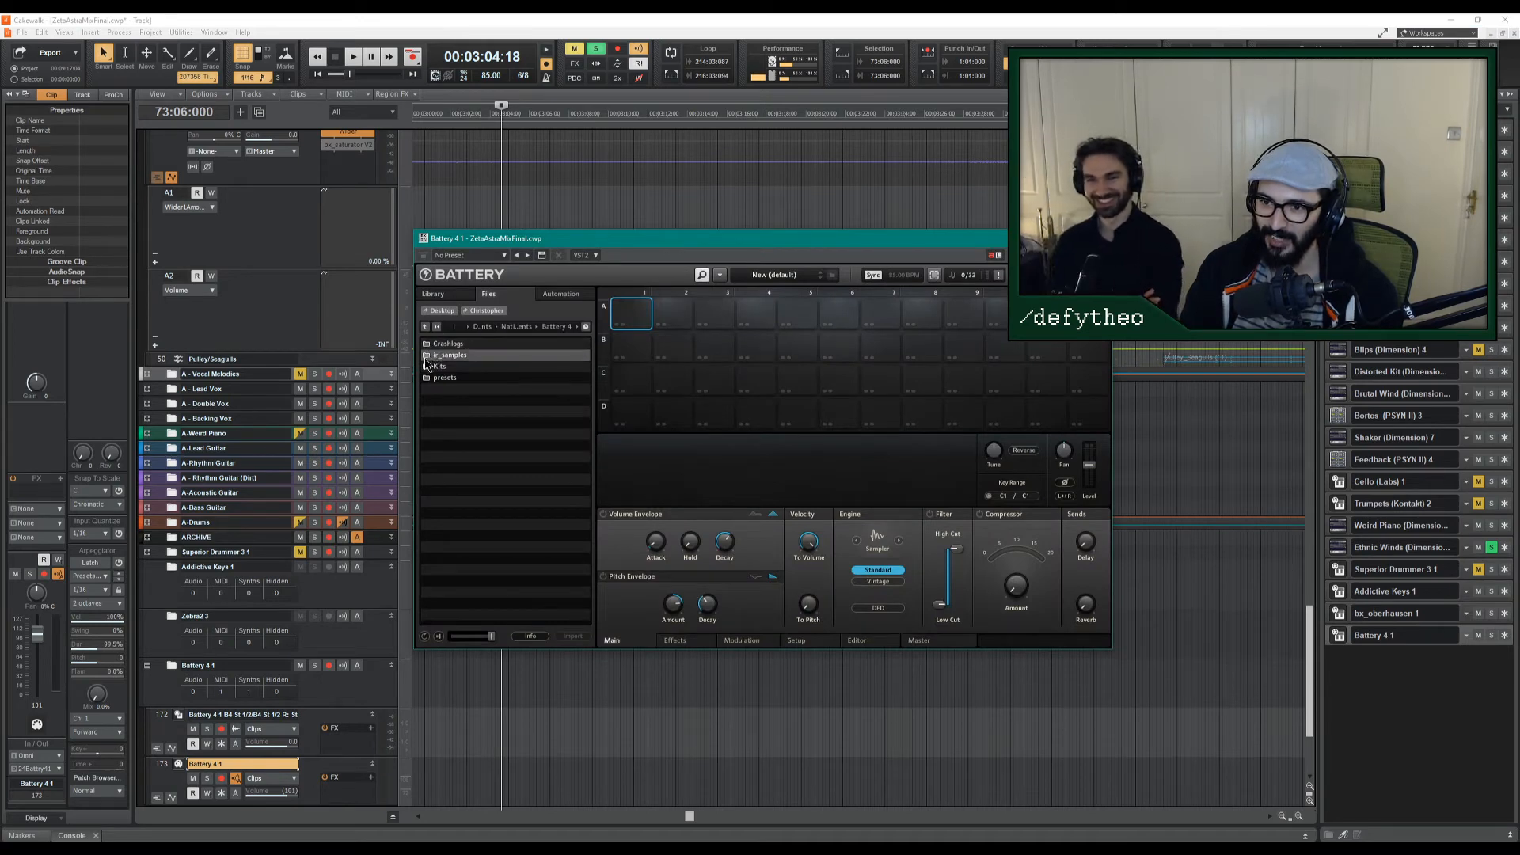
# Try to load the Caja Shekeres kit from Battery's user library and ignore the missing file.
pyautogui.click(433, 293)
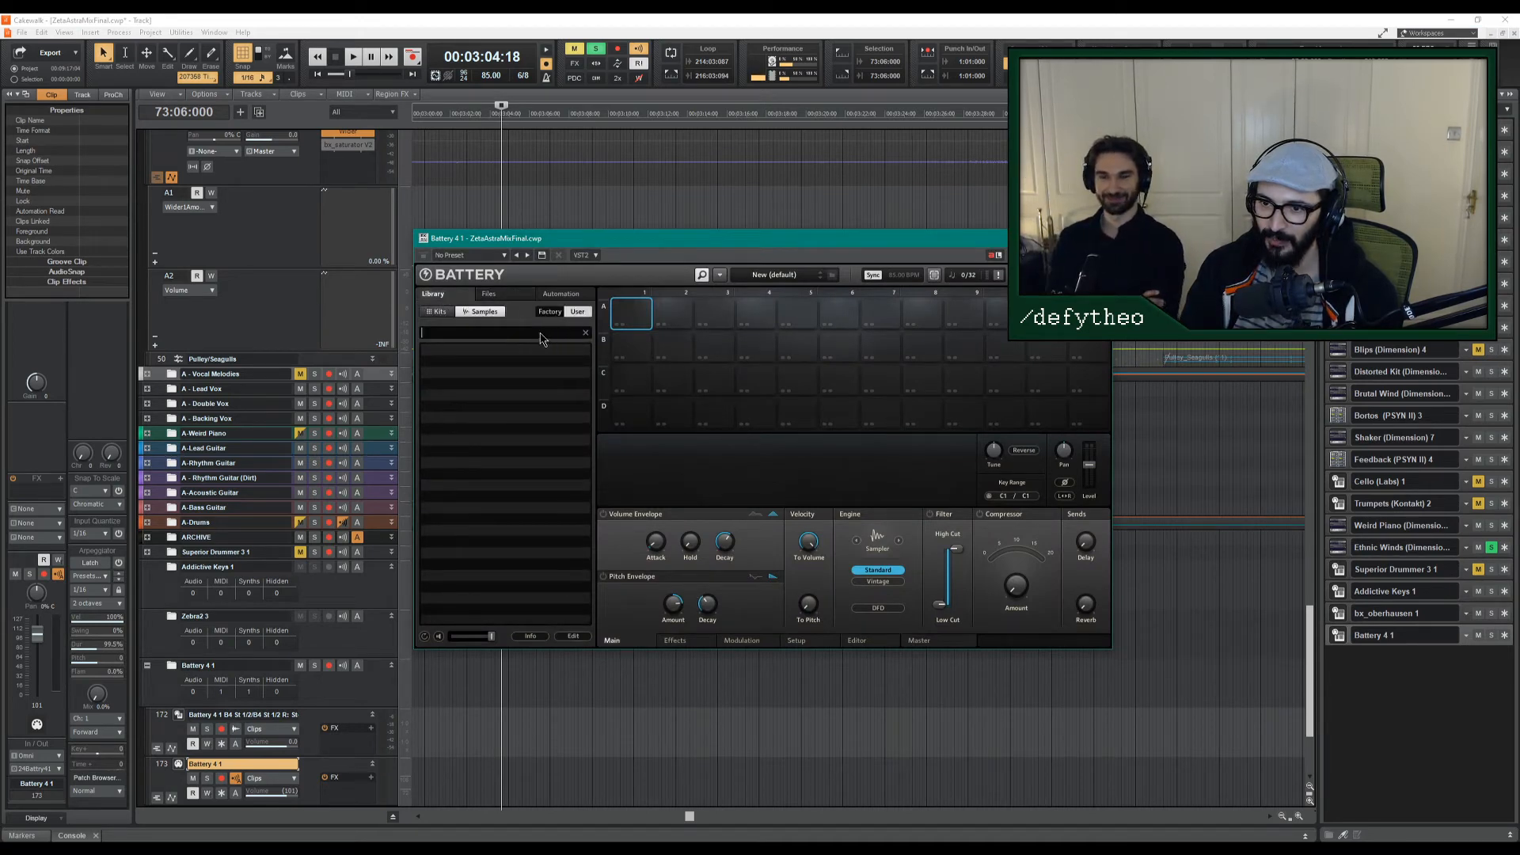
pyautogui.click(440, 312)
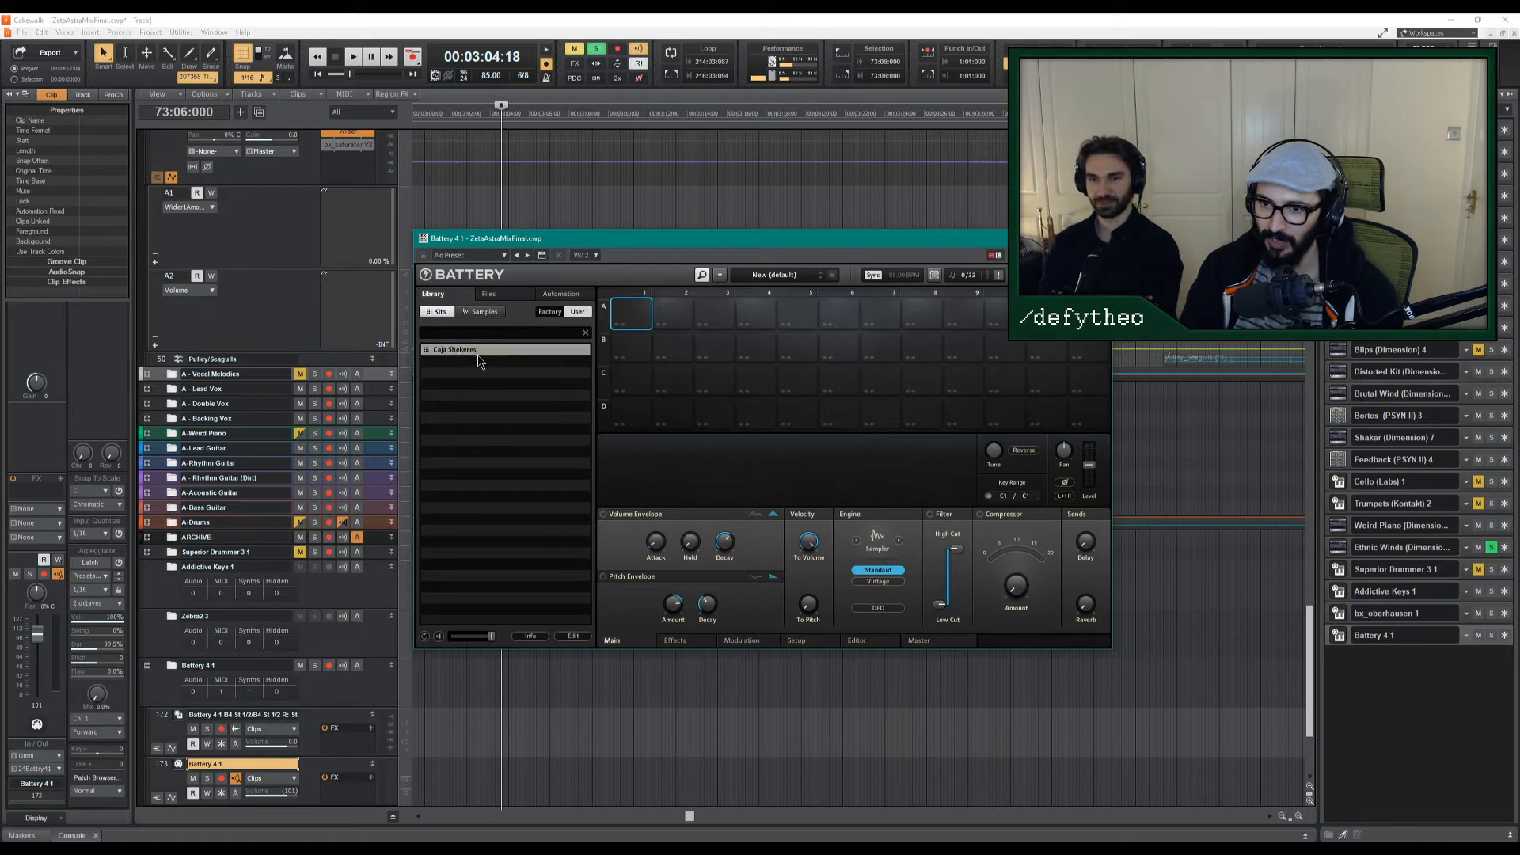
pyautogui.doubleClick(458, 353)
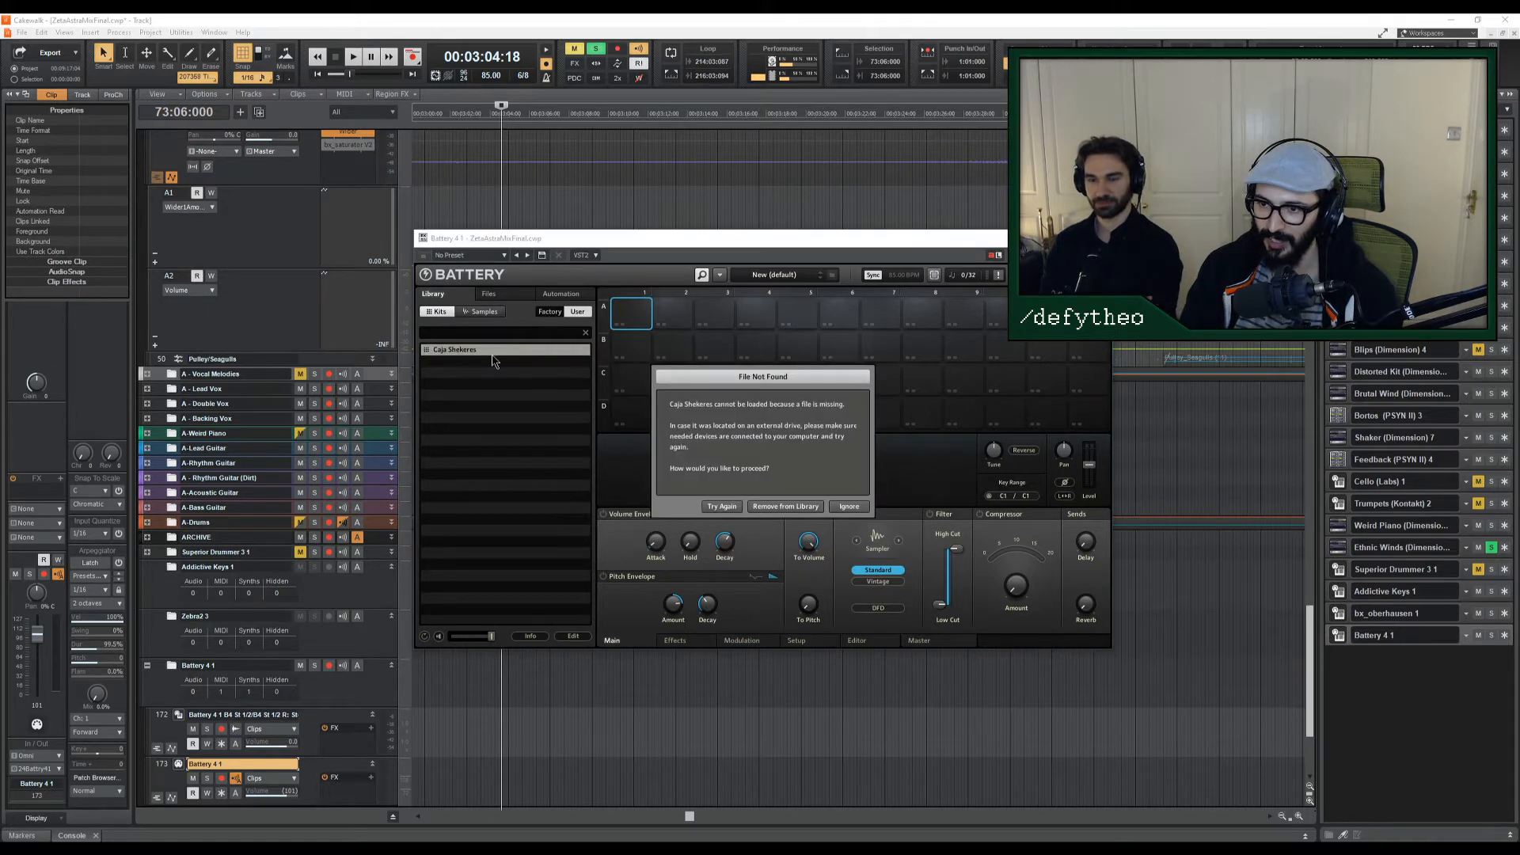
pyautogui.click(848, 507)
# Look through the Battery 4 kit and preset folders and its recently opened kits for a usable kit.
pyautogui.click(489, 293)
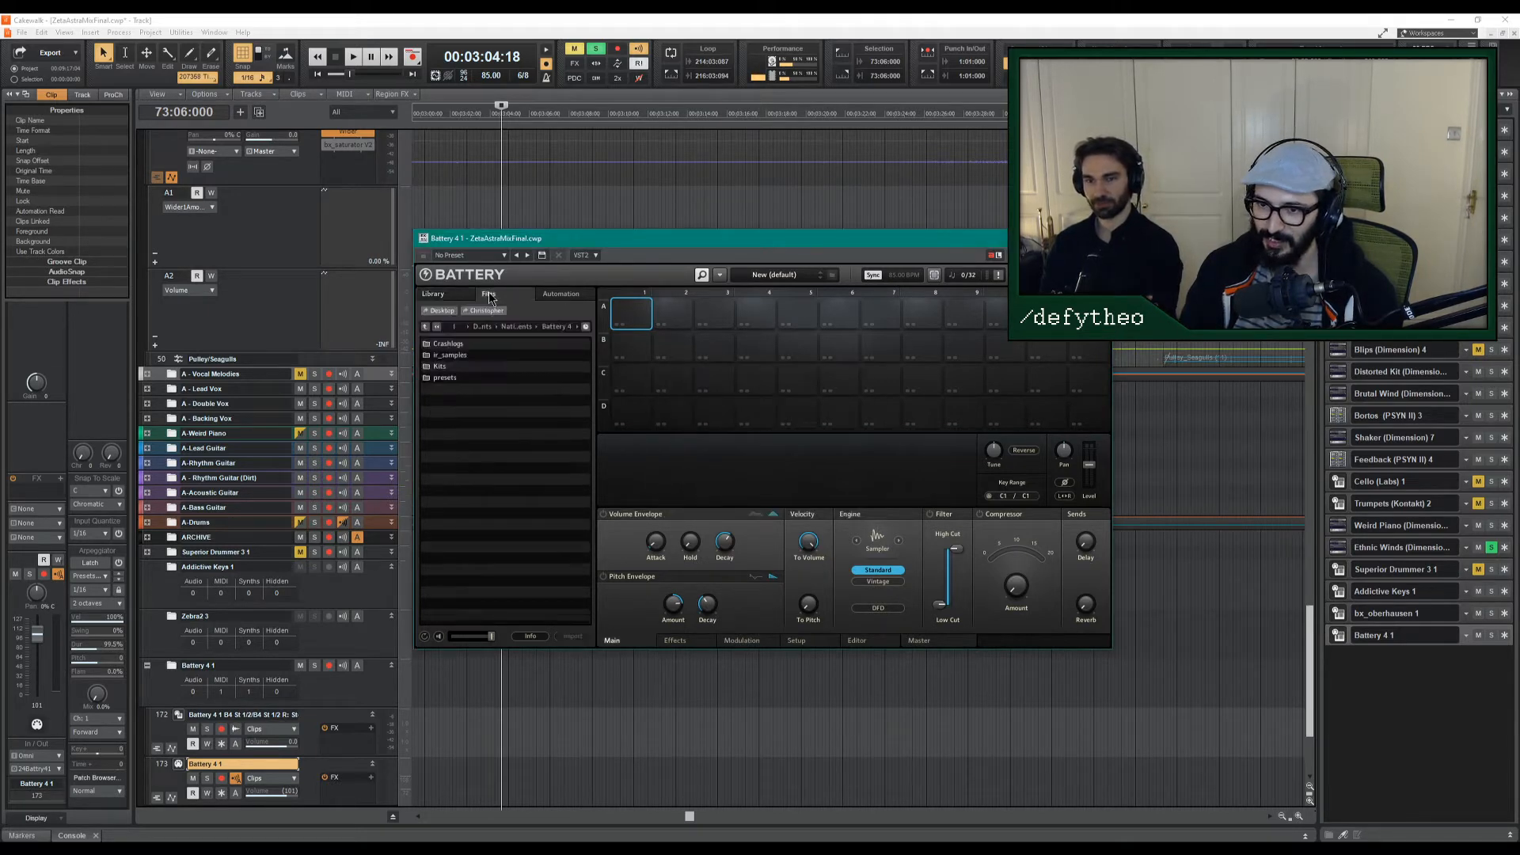
pyautogui.doubleClick(428, 369)
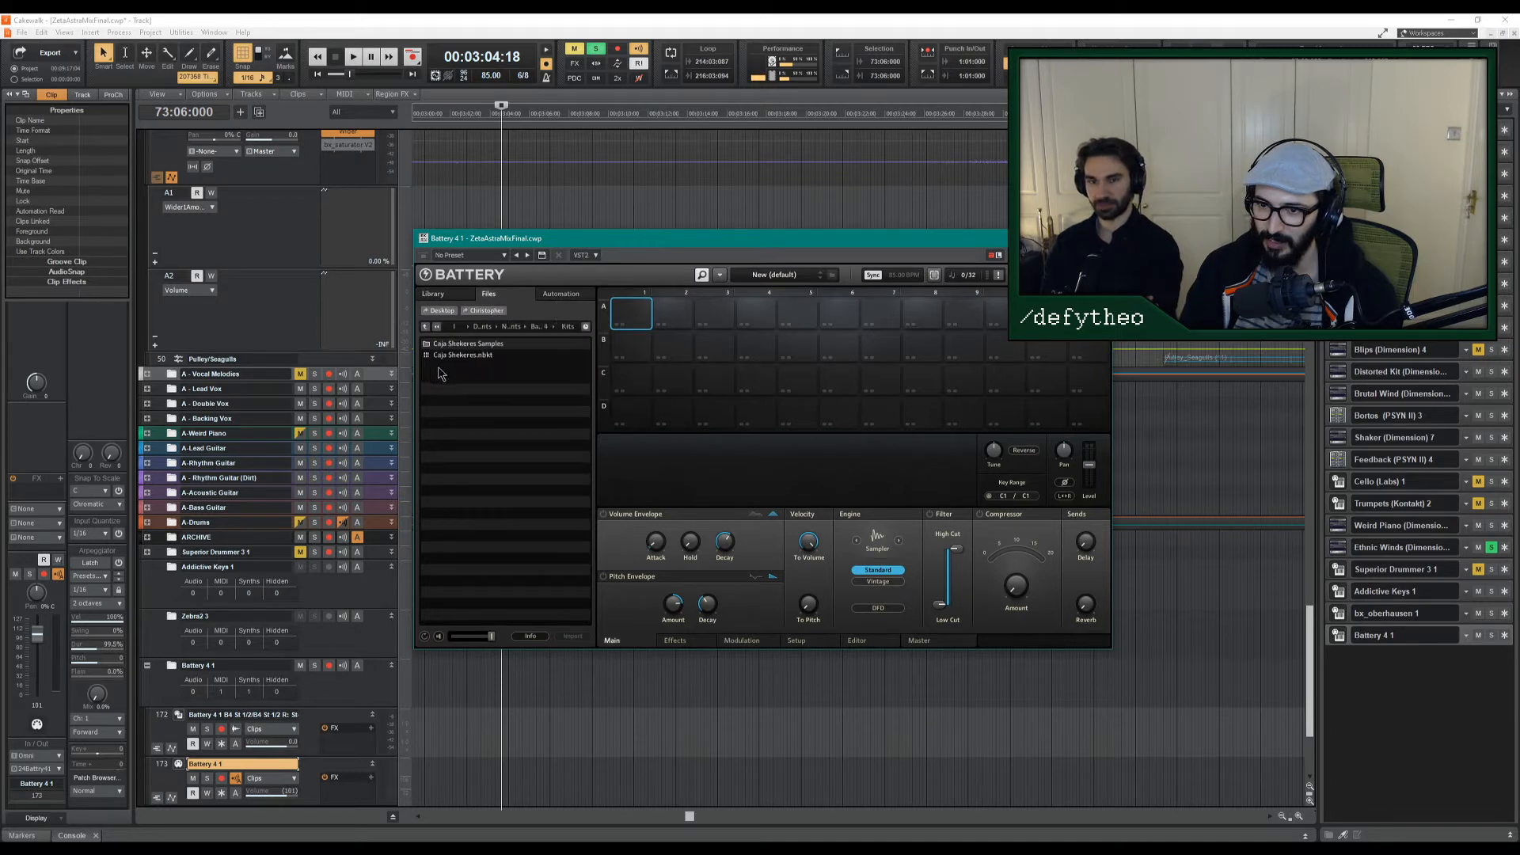
pyautogui.click(424, 326)
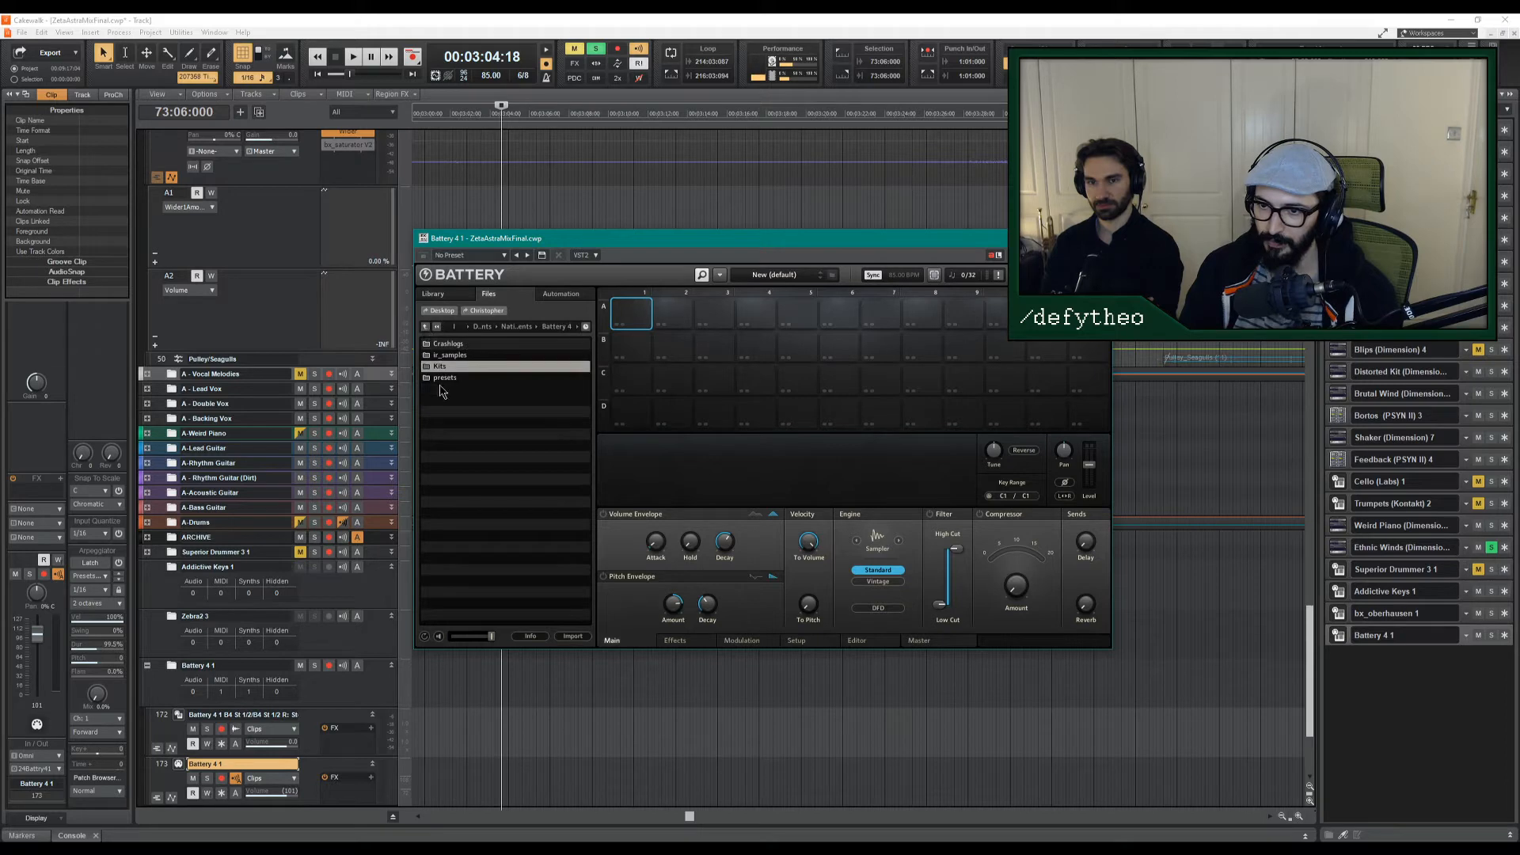
pyautogui.doubleClick(445, 363)
pyautogui.click(426, 327)
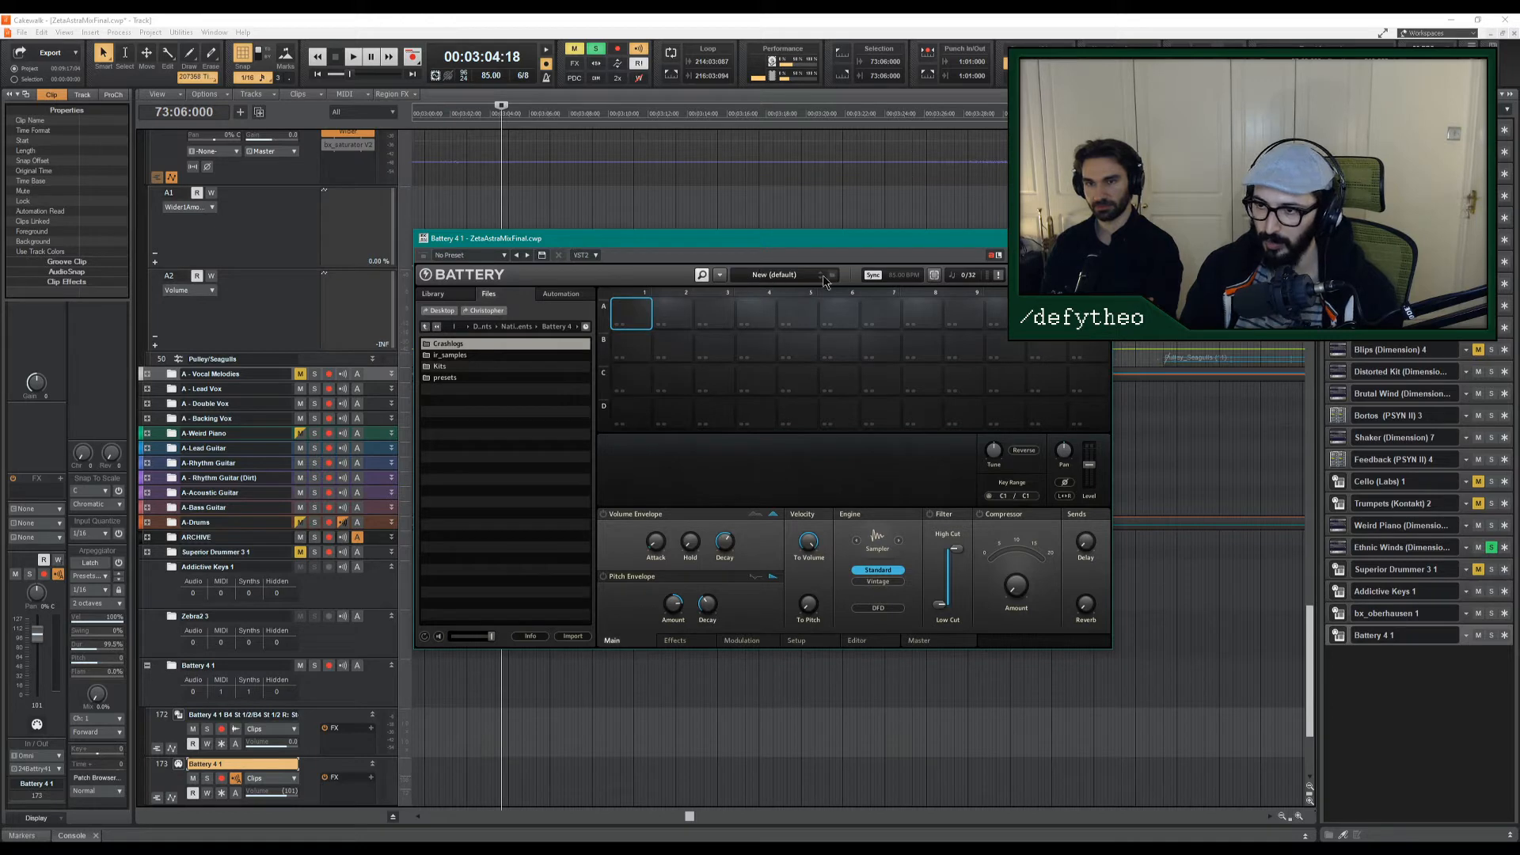
pyautogui.click(717, 277)
pyautogui.moveTo(746, 290)
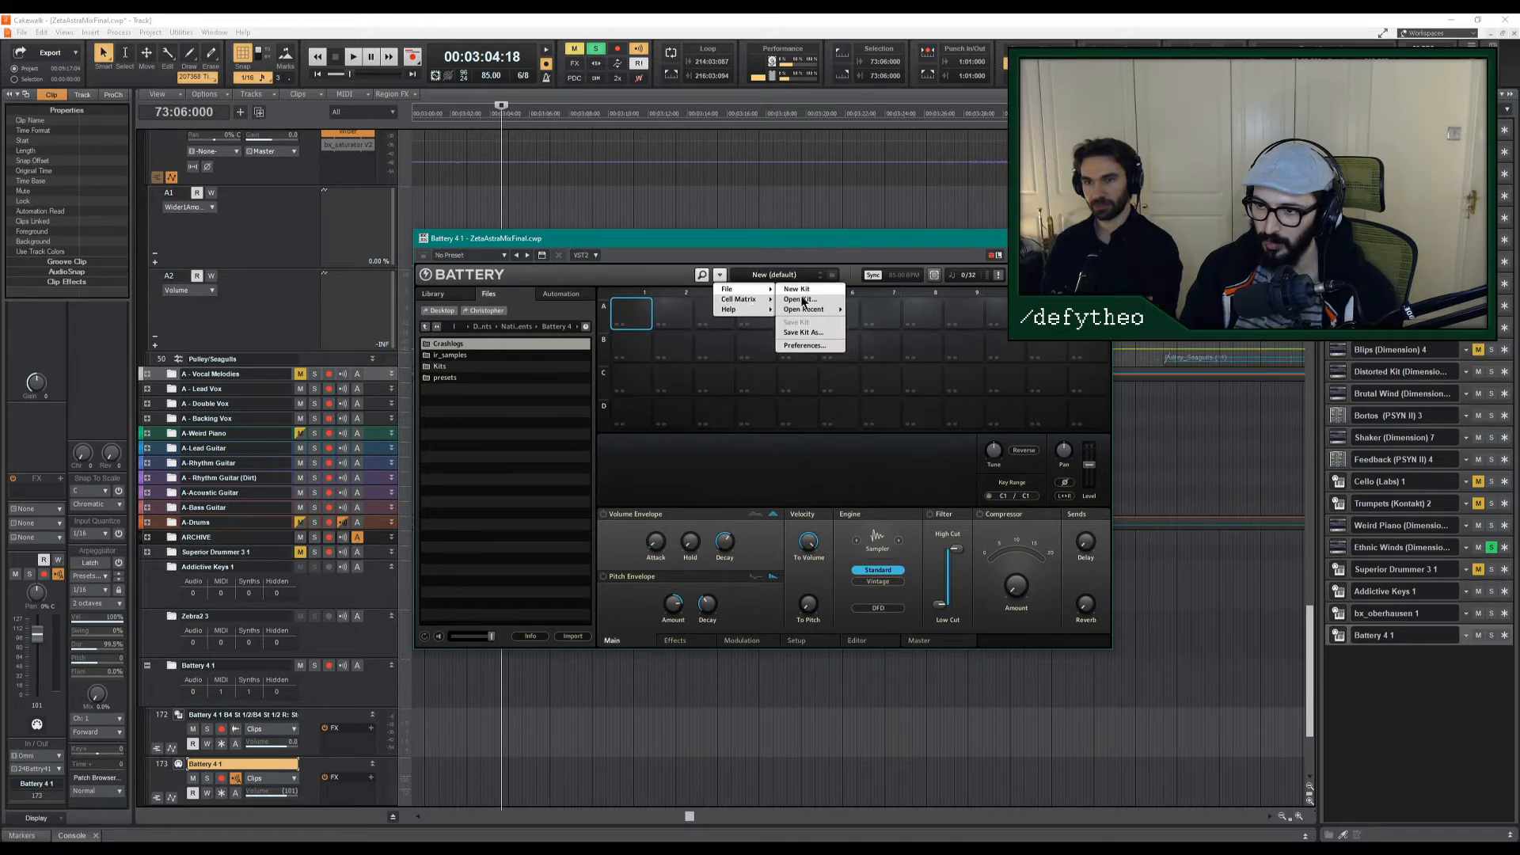
pyautogui.moveTo(802, 310)
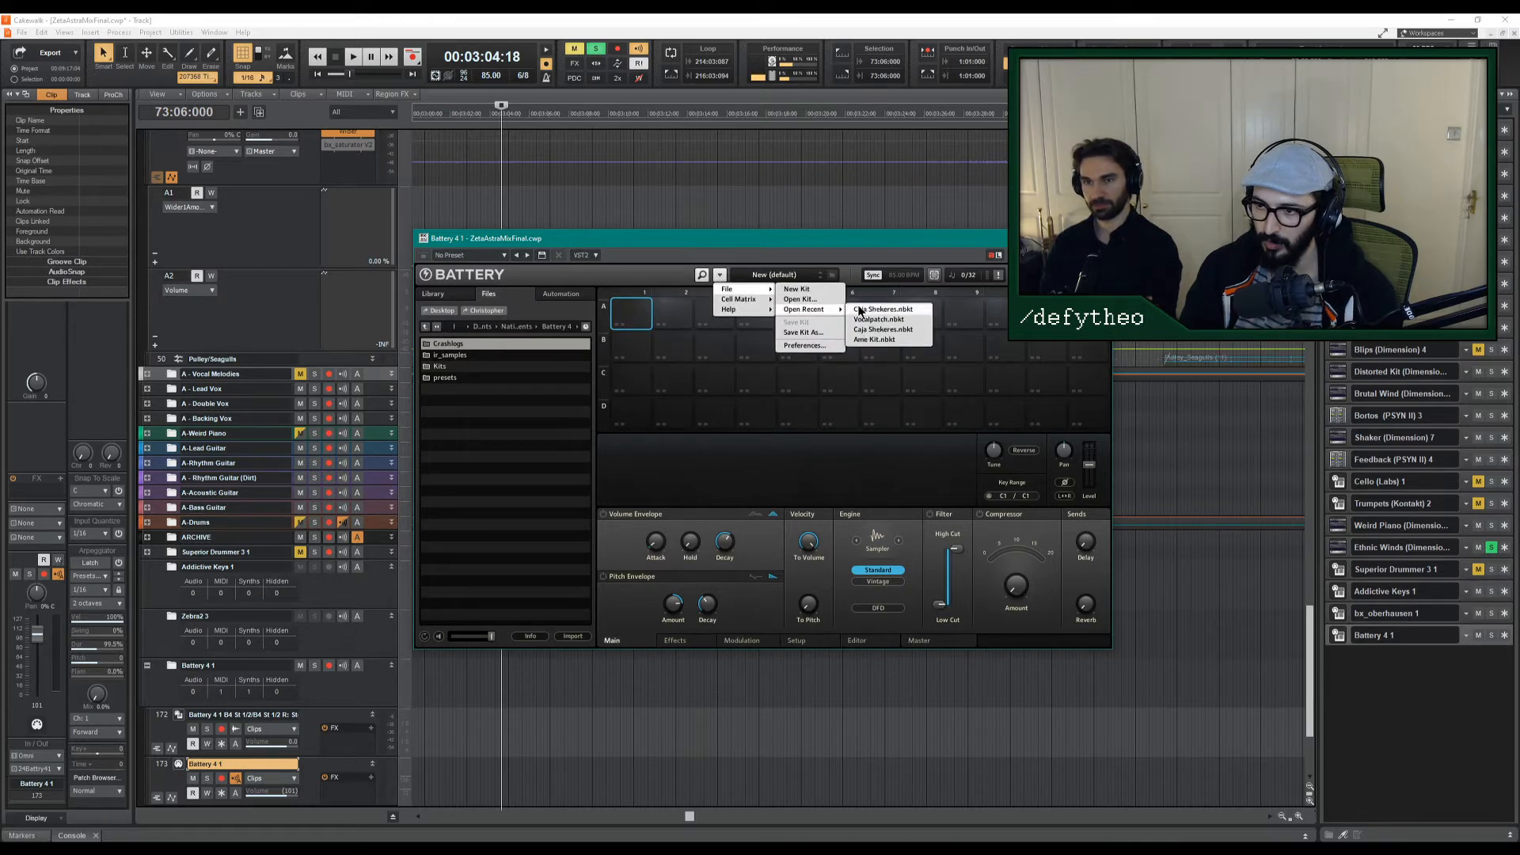
pyautogui.click(509, 414)
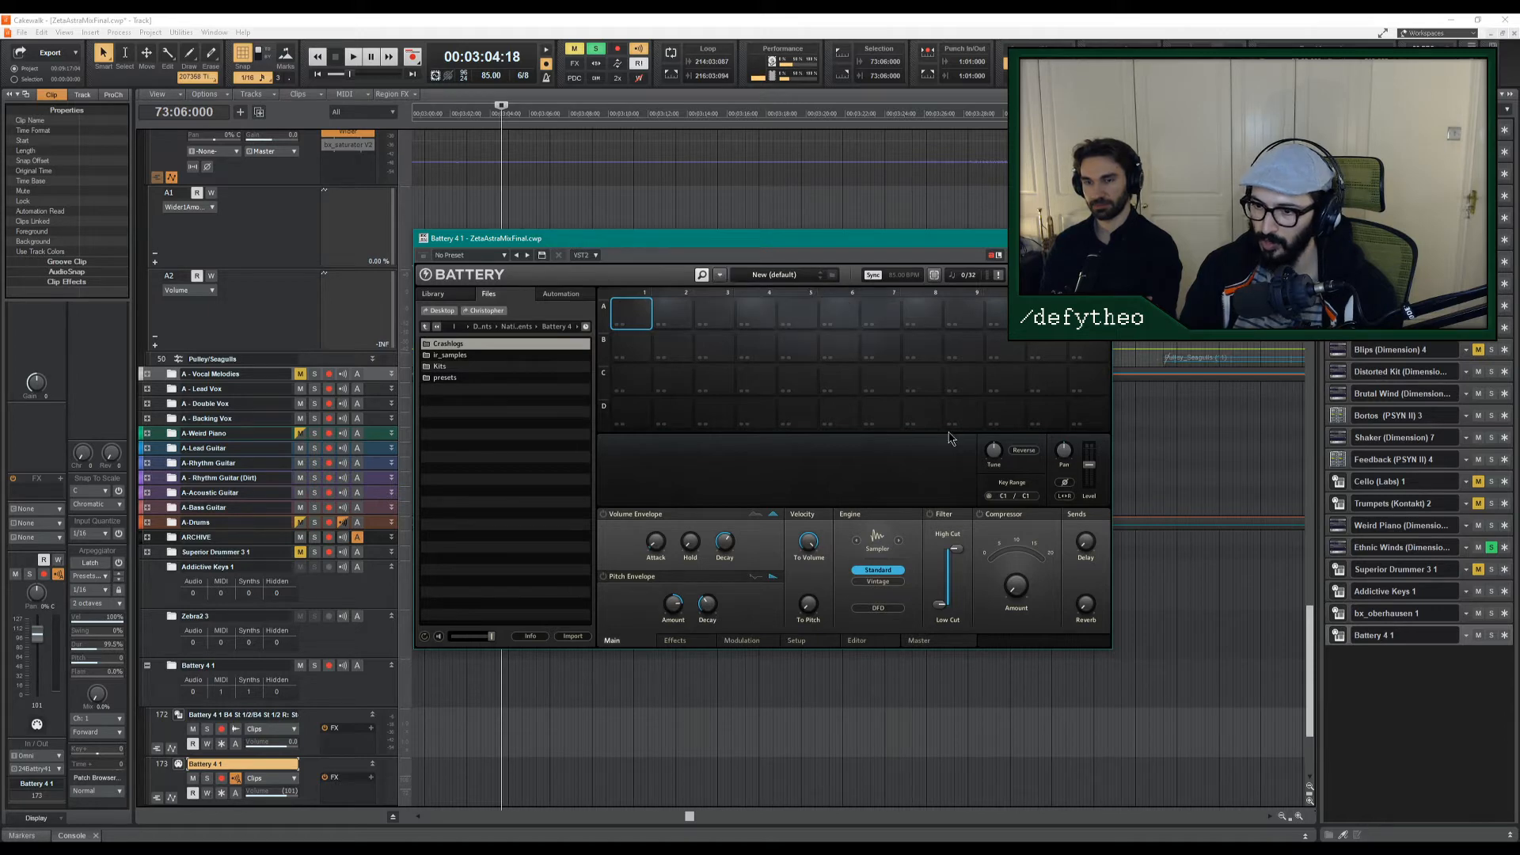
# Close Battery and delete the Battery 4 synth together with its associated tracks.
pyautogui.click(1100, 238)
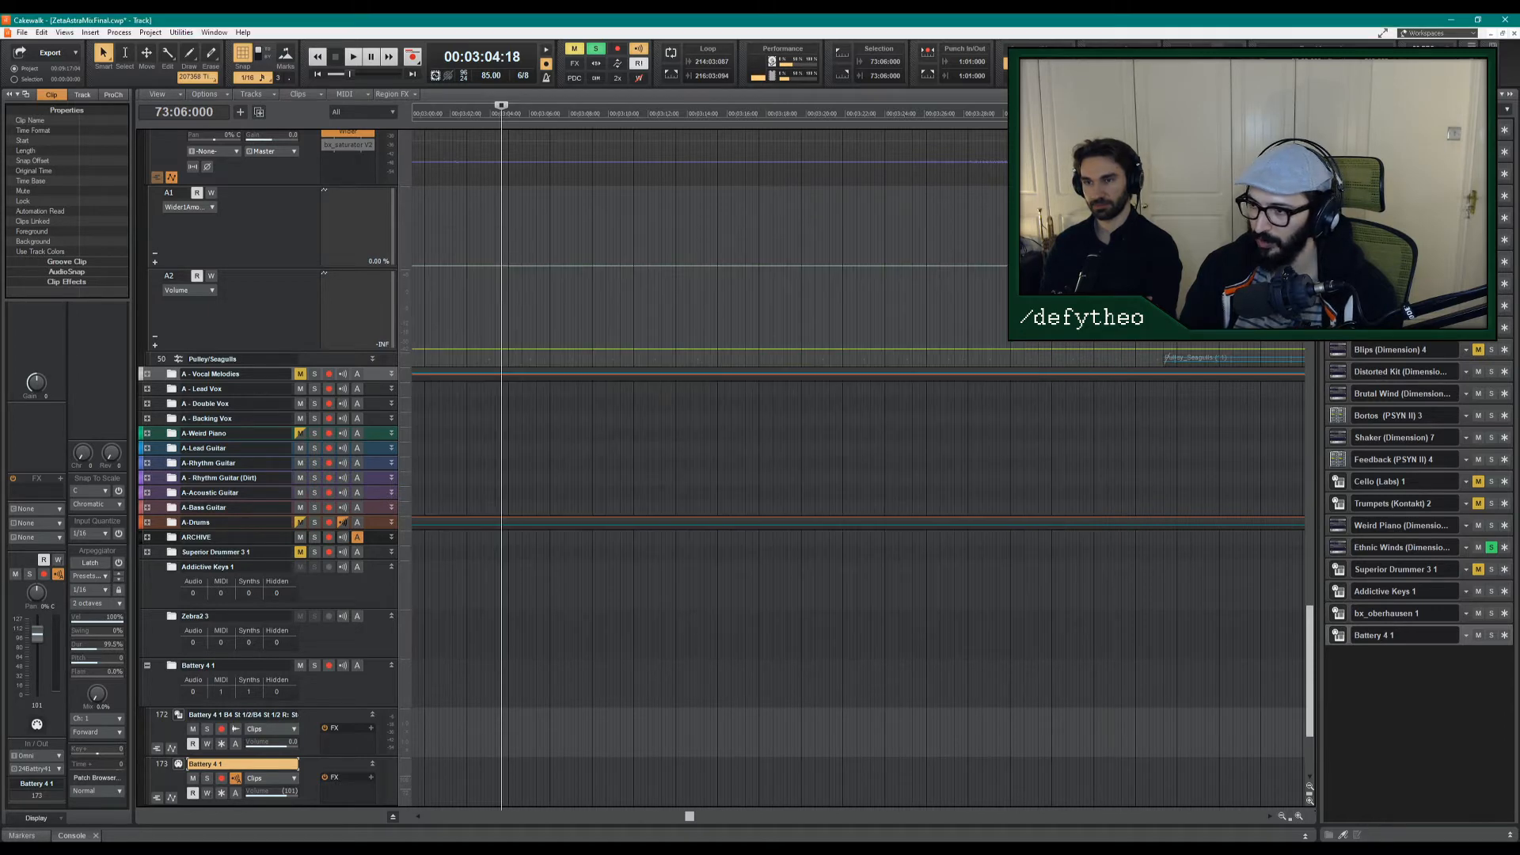
pyautogui.rightClick(1338, 637)
pyautogui.click(1374, 653)
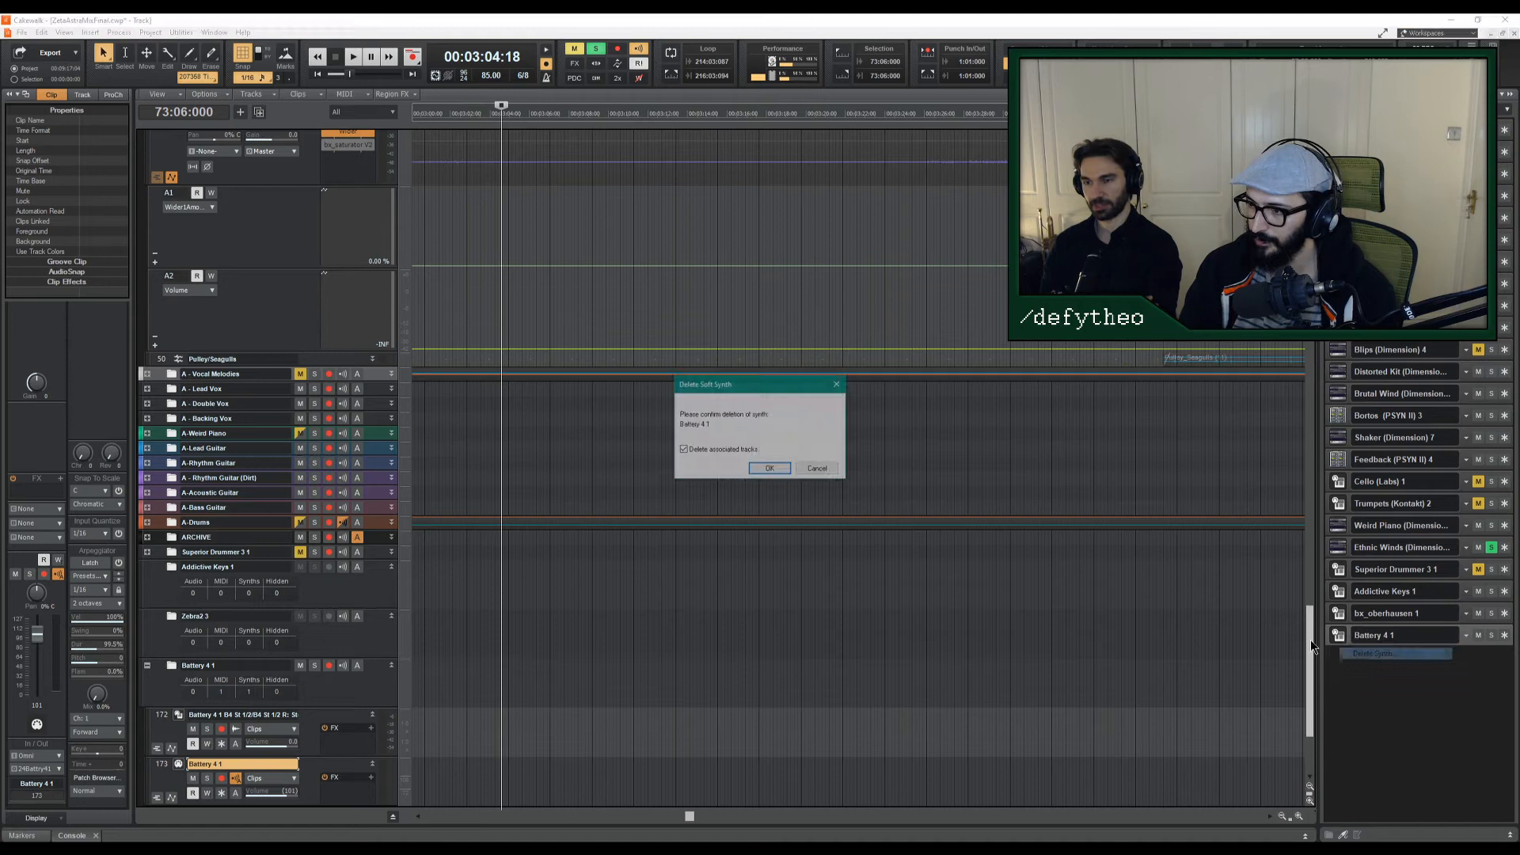
pyautogui.click(770, 469)
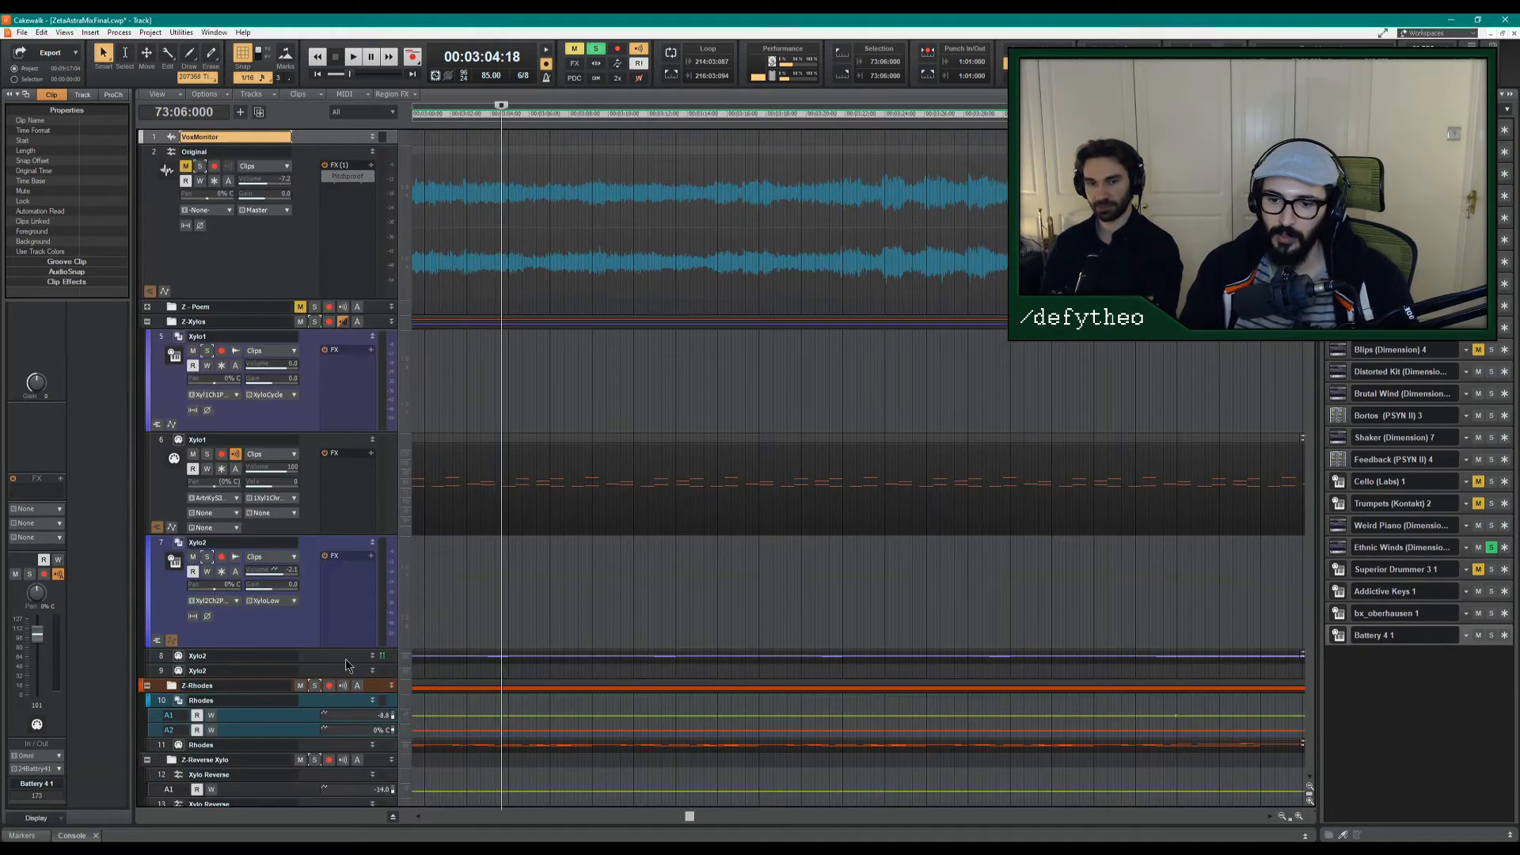
# Unsolo the Ethnic Wind track and play the full mix from 73:03:000.
pyautogui.scroll(-5, 560, 502)
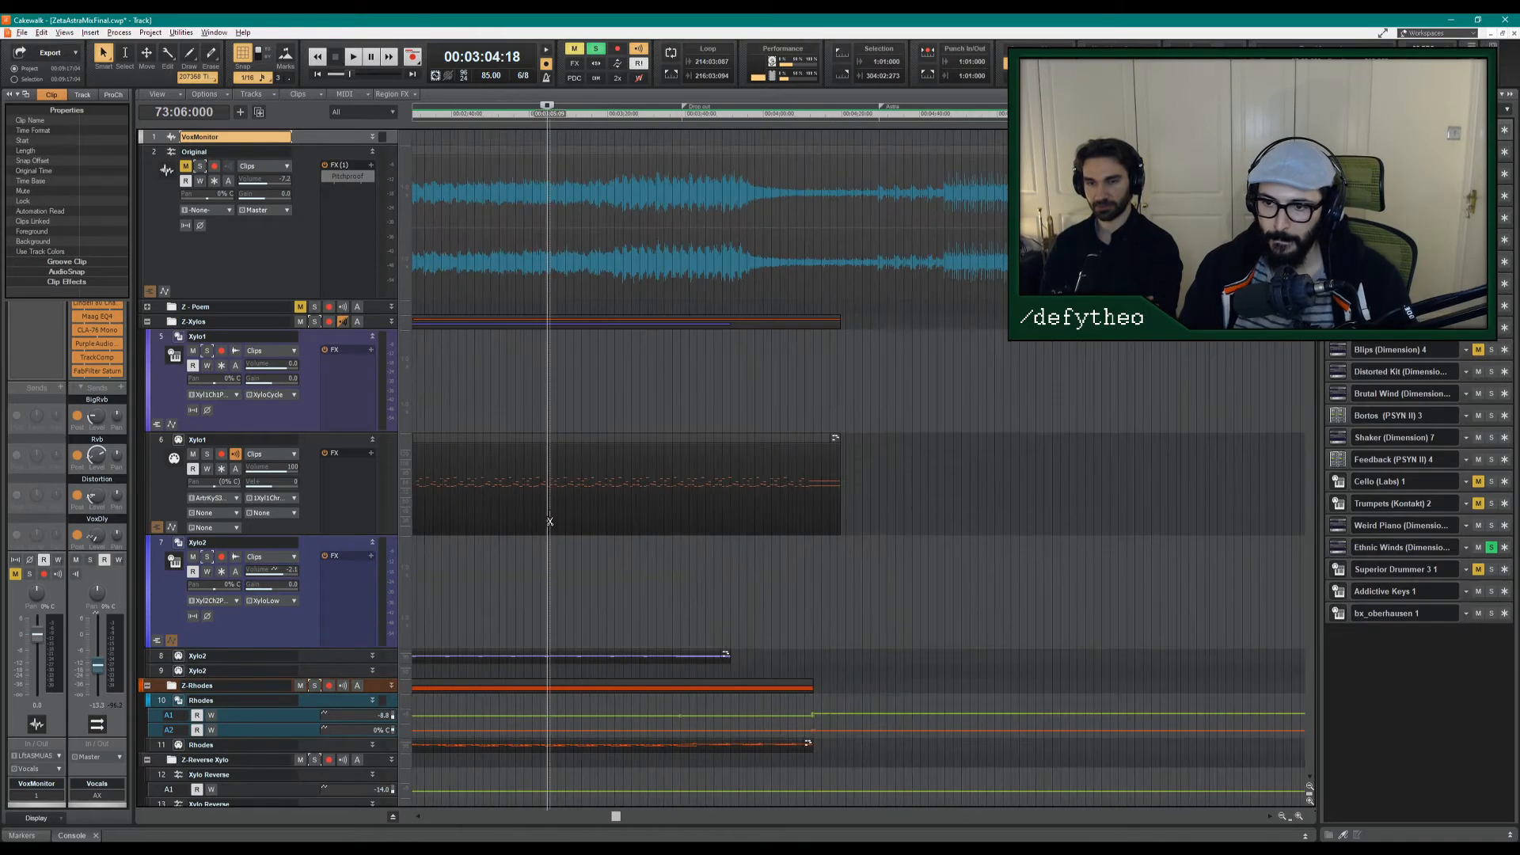
pyautogui.scroll(-4, 624, 509)
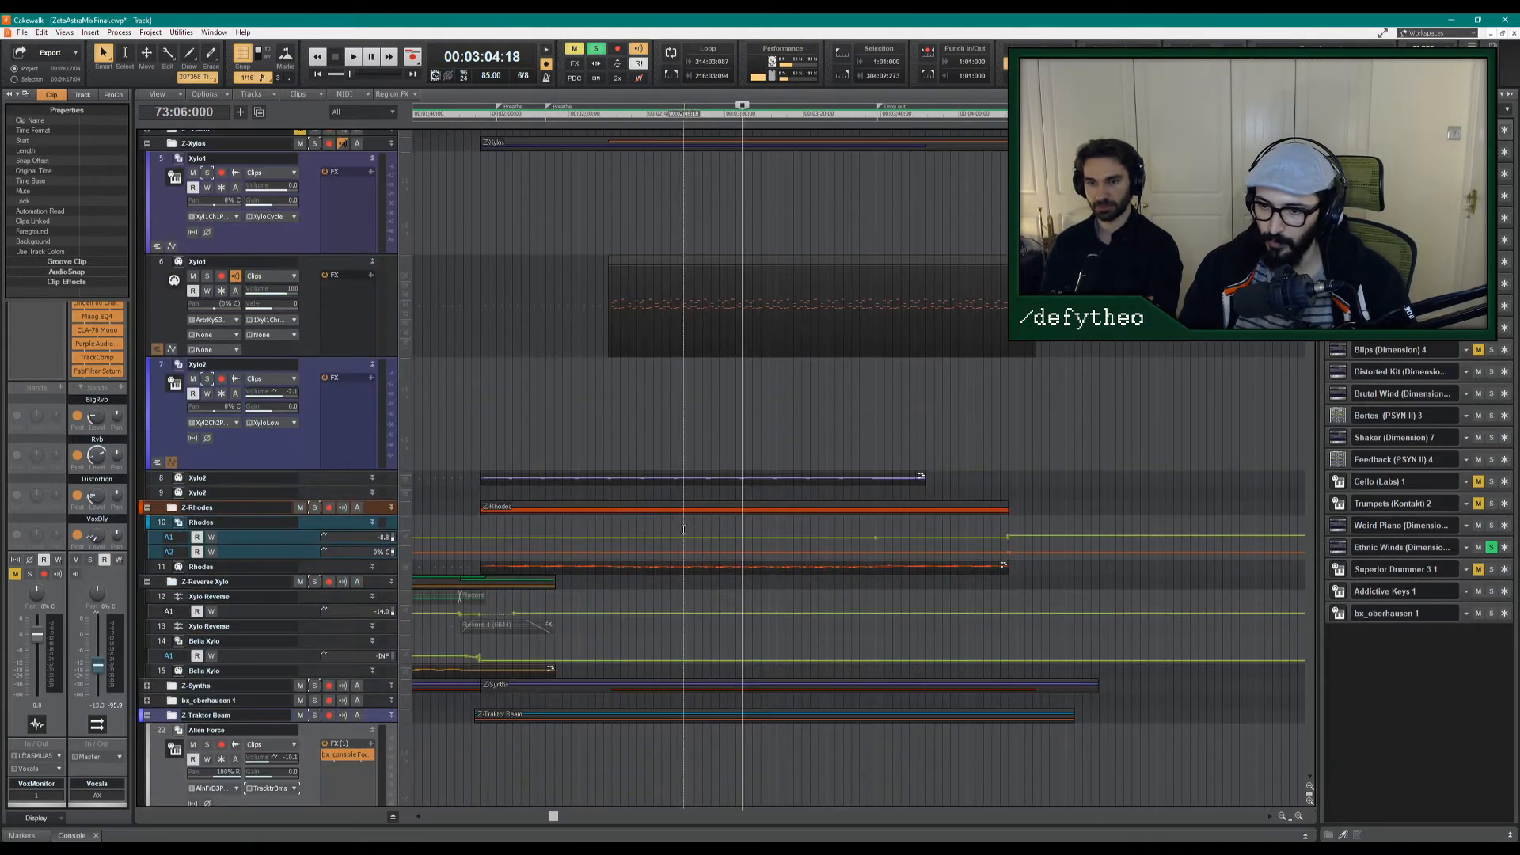
pyautogui.scroll(3, 723, 474)
pyautogui.scroll(1, 724, 474)
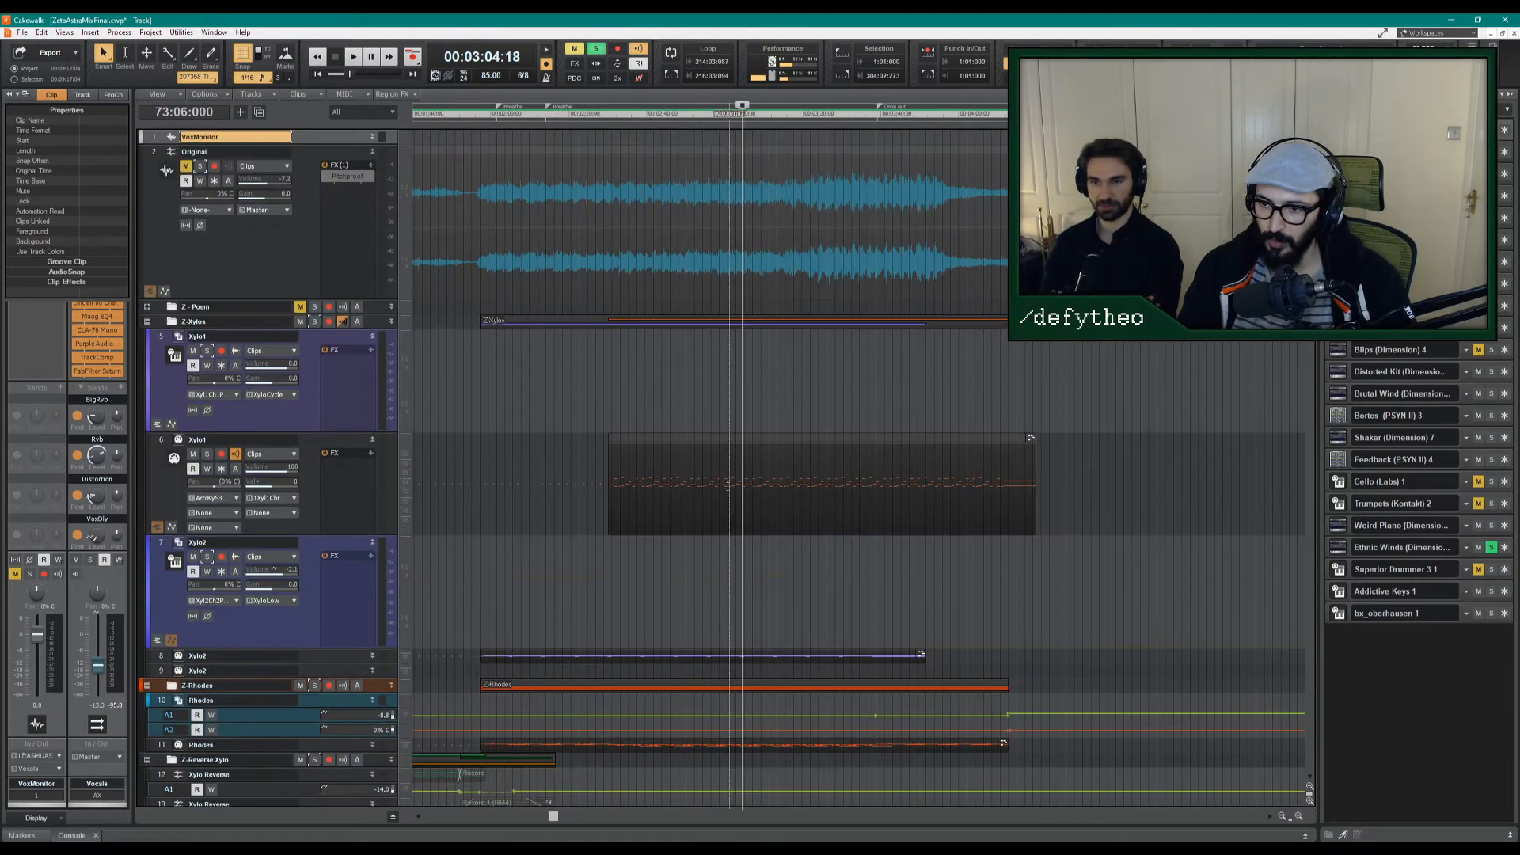
pyautogui.scroll(-8, 712, 498)
pyautogui.scroll(-4, 700, 513)
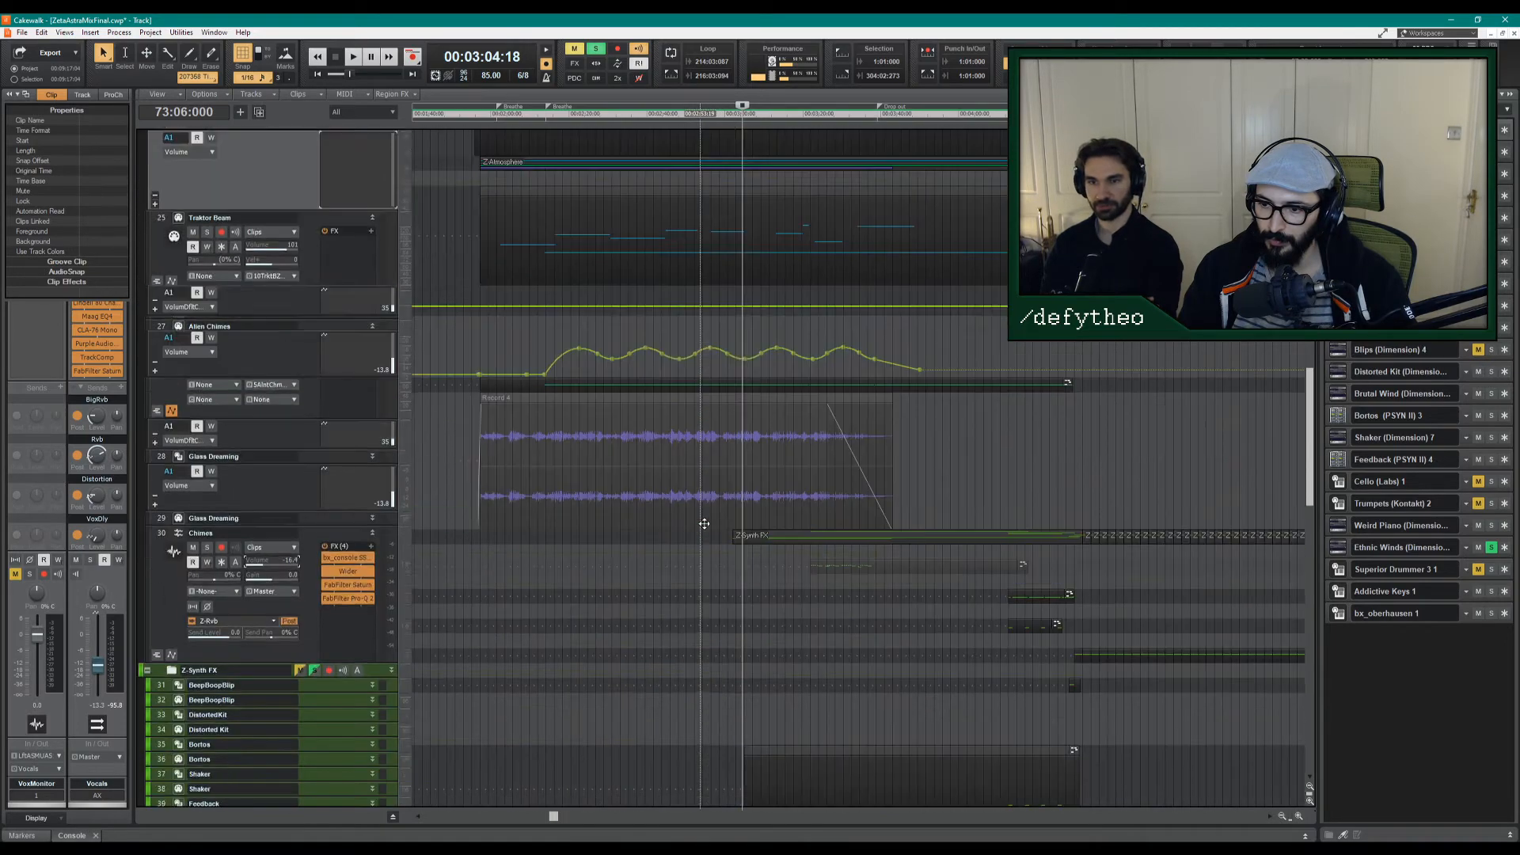
pyautogui.scroll(-4, 712, 570)
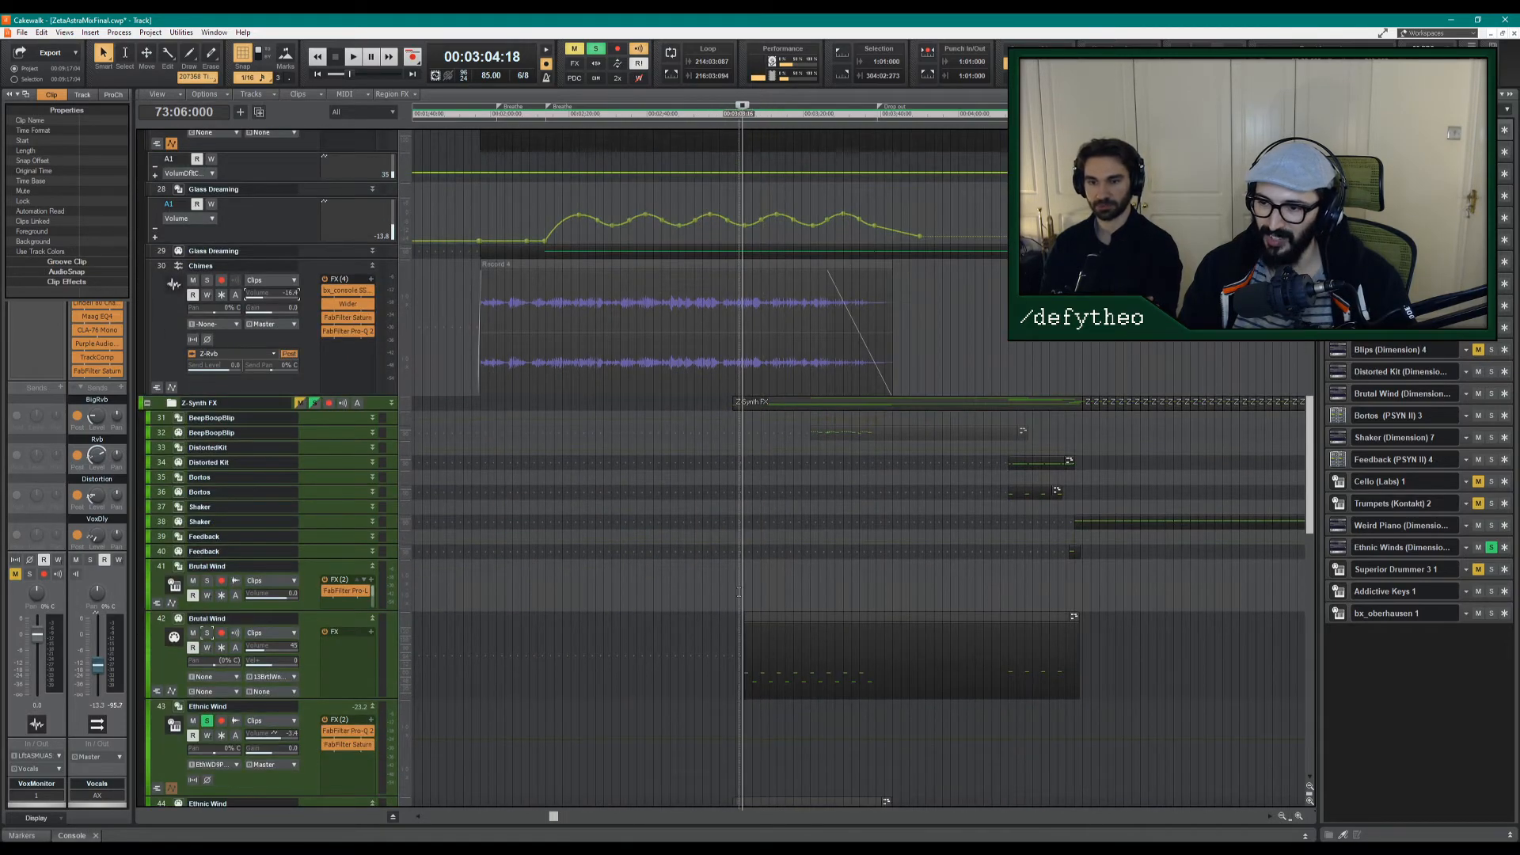
pyautogui.click(738, 622)
pyautogui.click(203, 720)
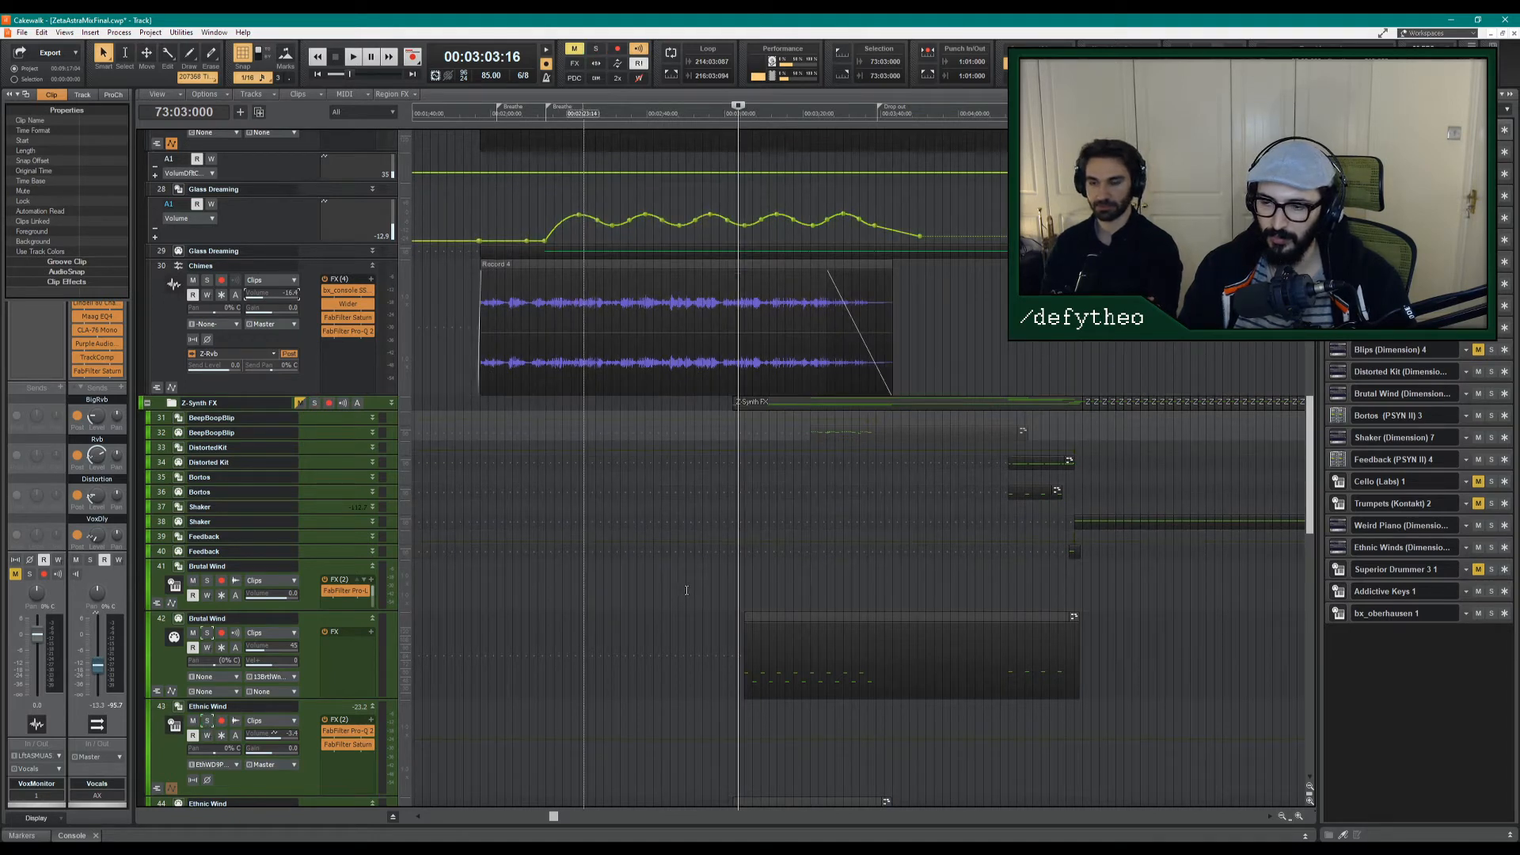
pyautogui.press('space')
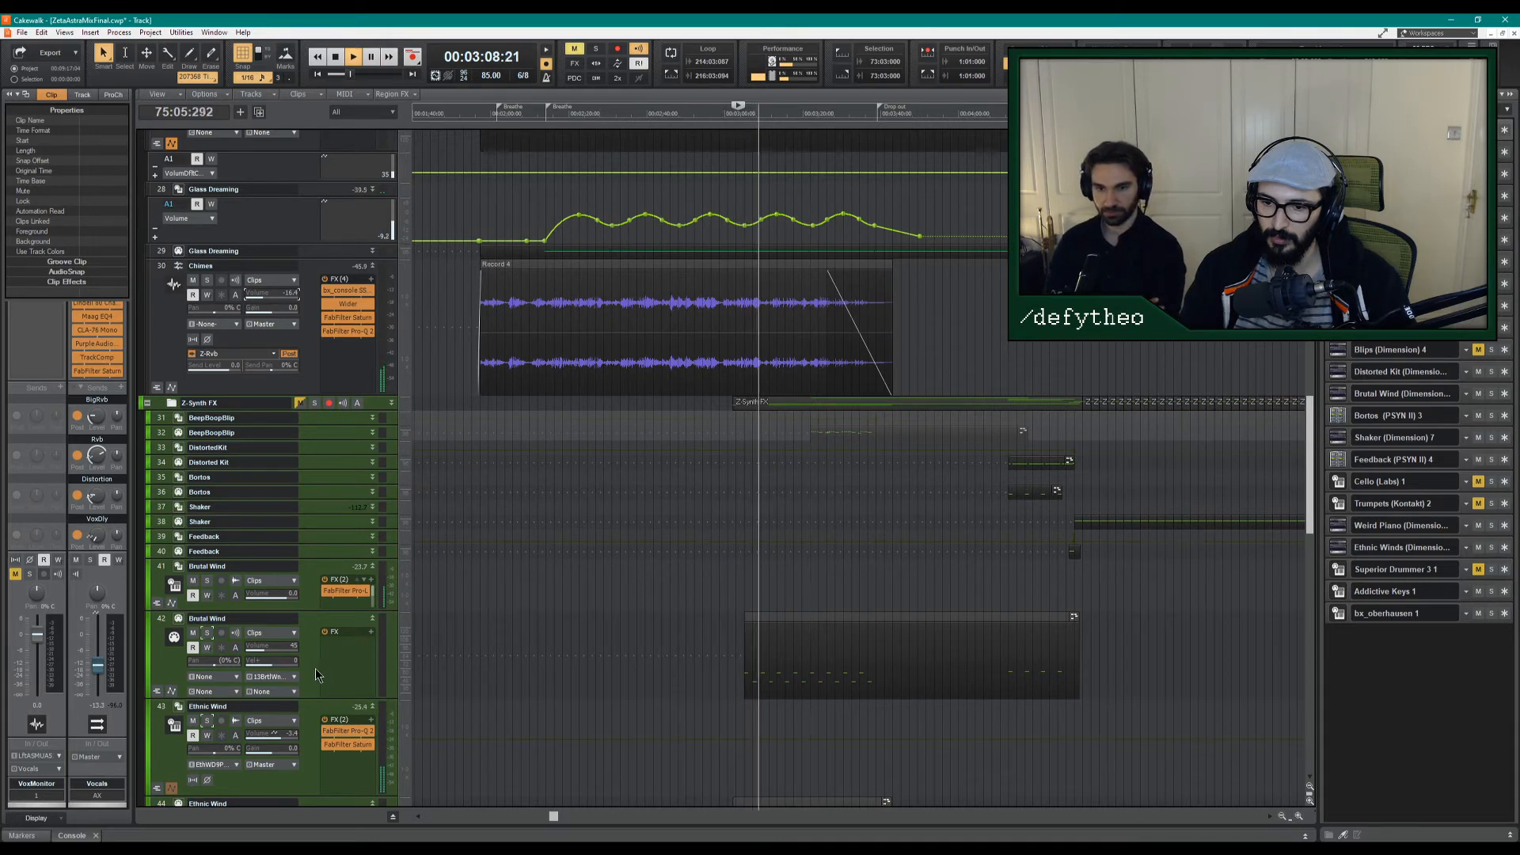
# Audition Screaming Amp and Lead Amp in the Ethnic Wind track's FabFilter Saturn and set its distortion style to Gentle Saturation.
pyautogui.doubleClick(345, 745)
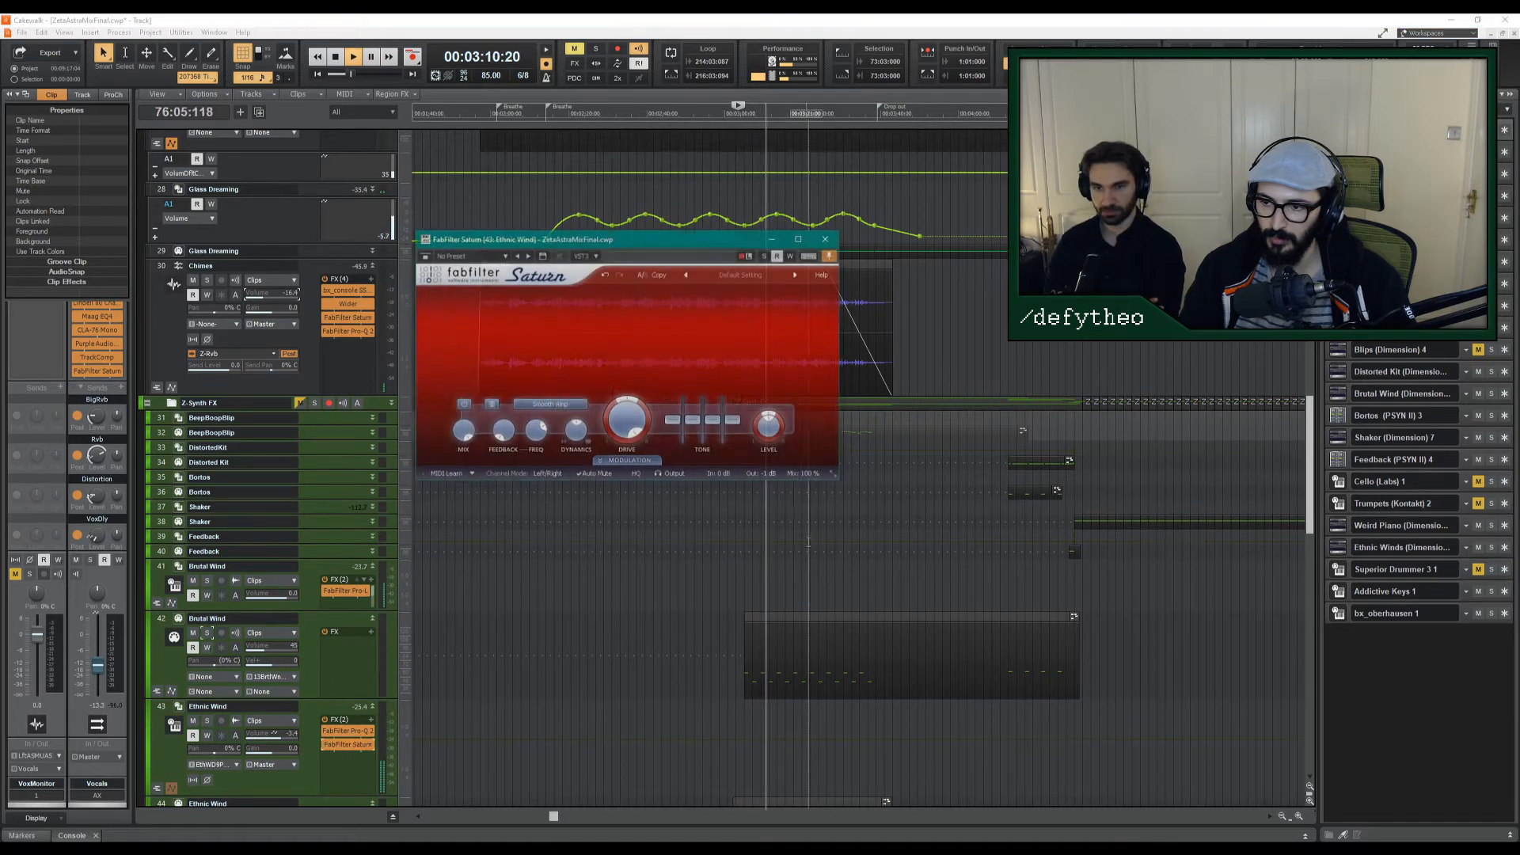
pyautogui.click(549, 404)
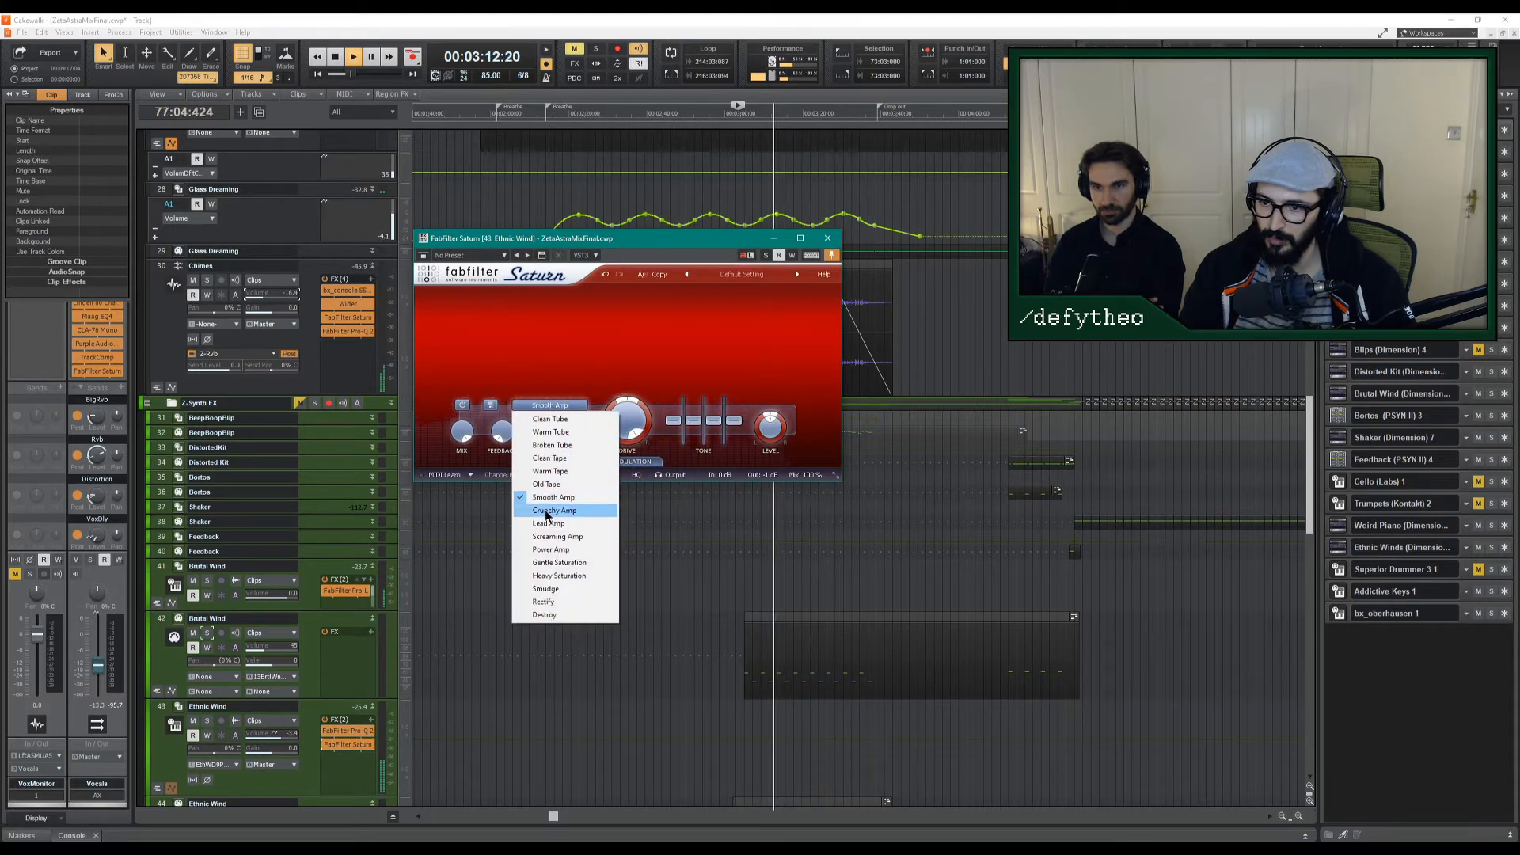
pyautogui.click(561, 513)
pyautogui.click(549, 405)
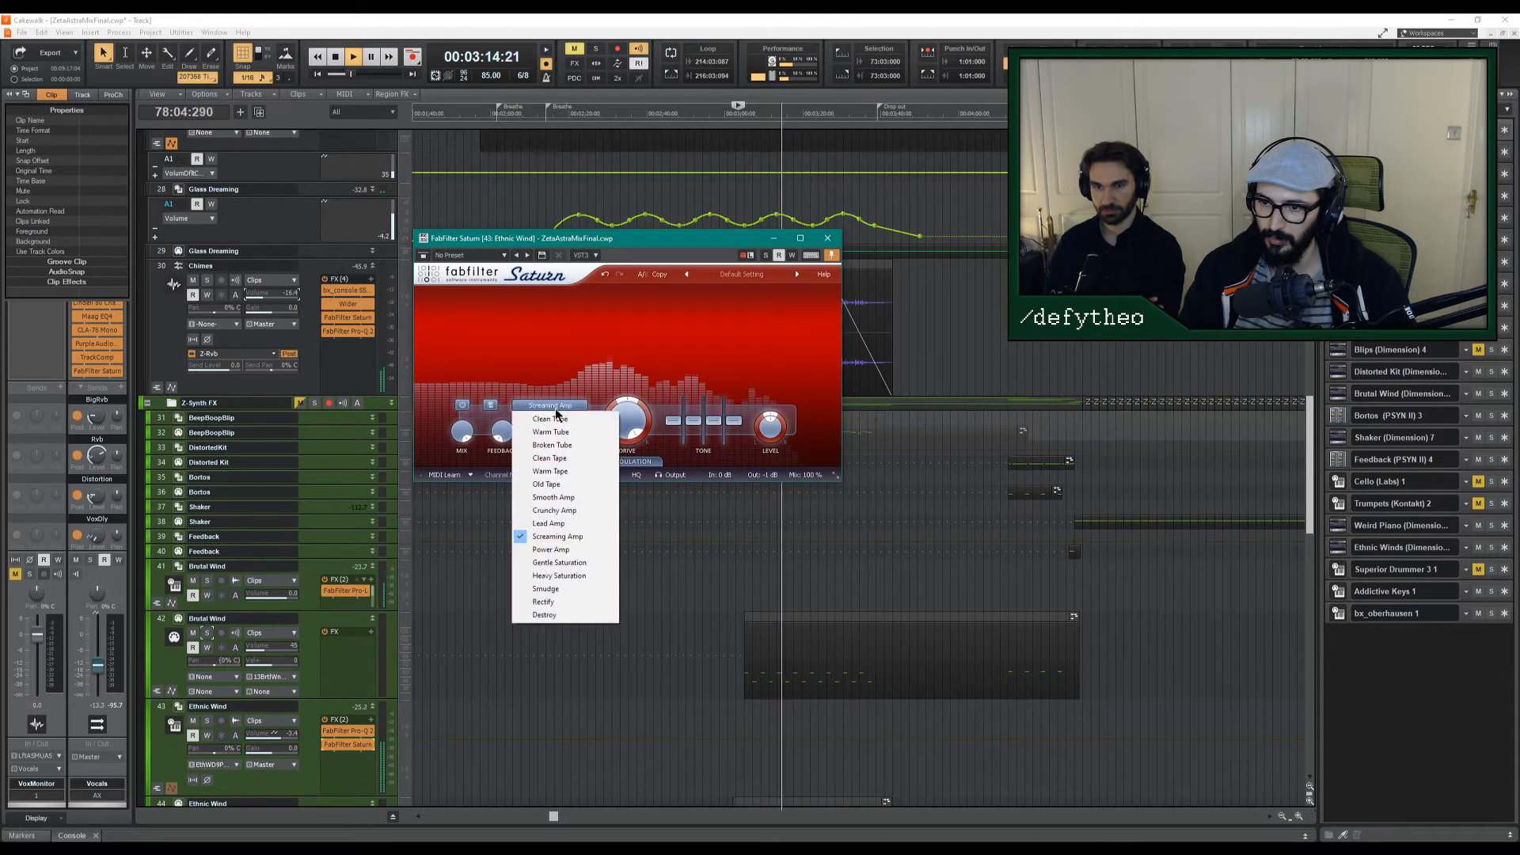
pyautogui.click(547, 524)
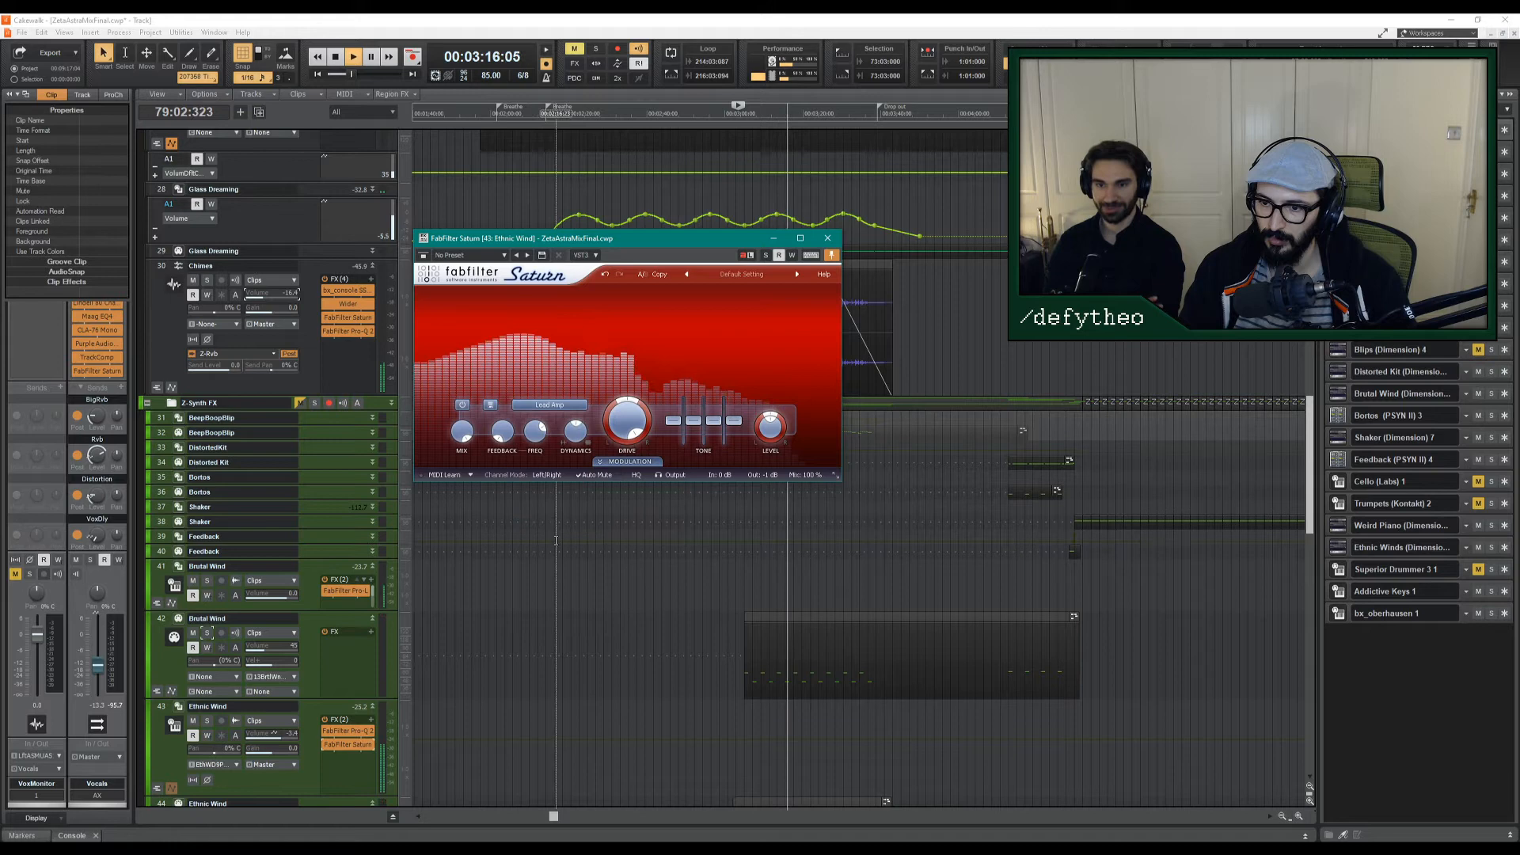
pyautogui.click(559, 408)
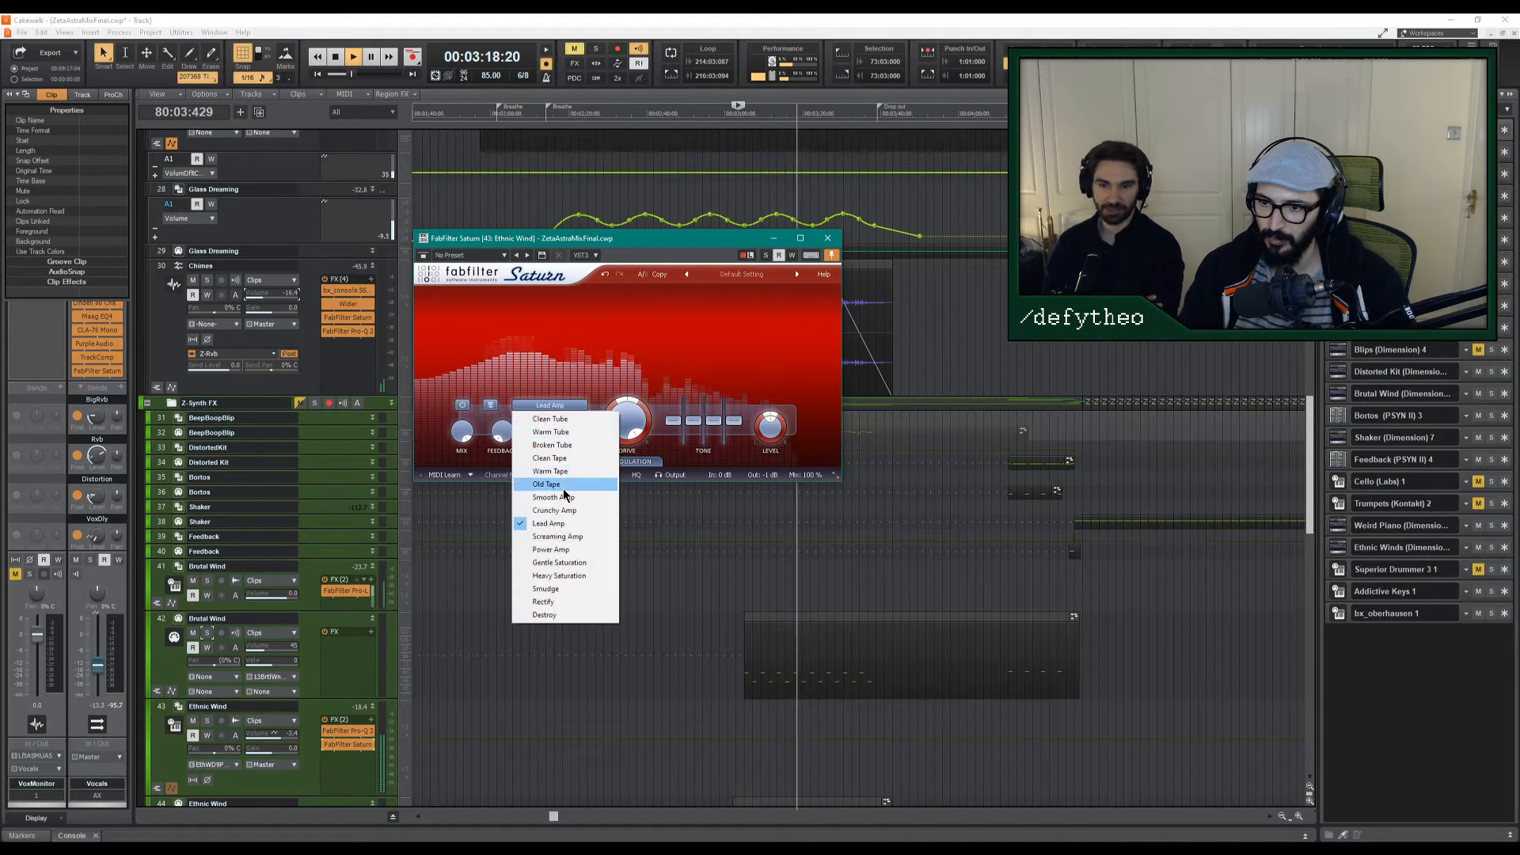
pyautogui.click(560, 564)
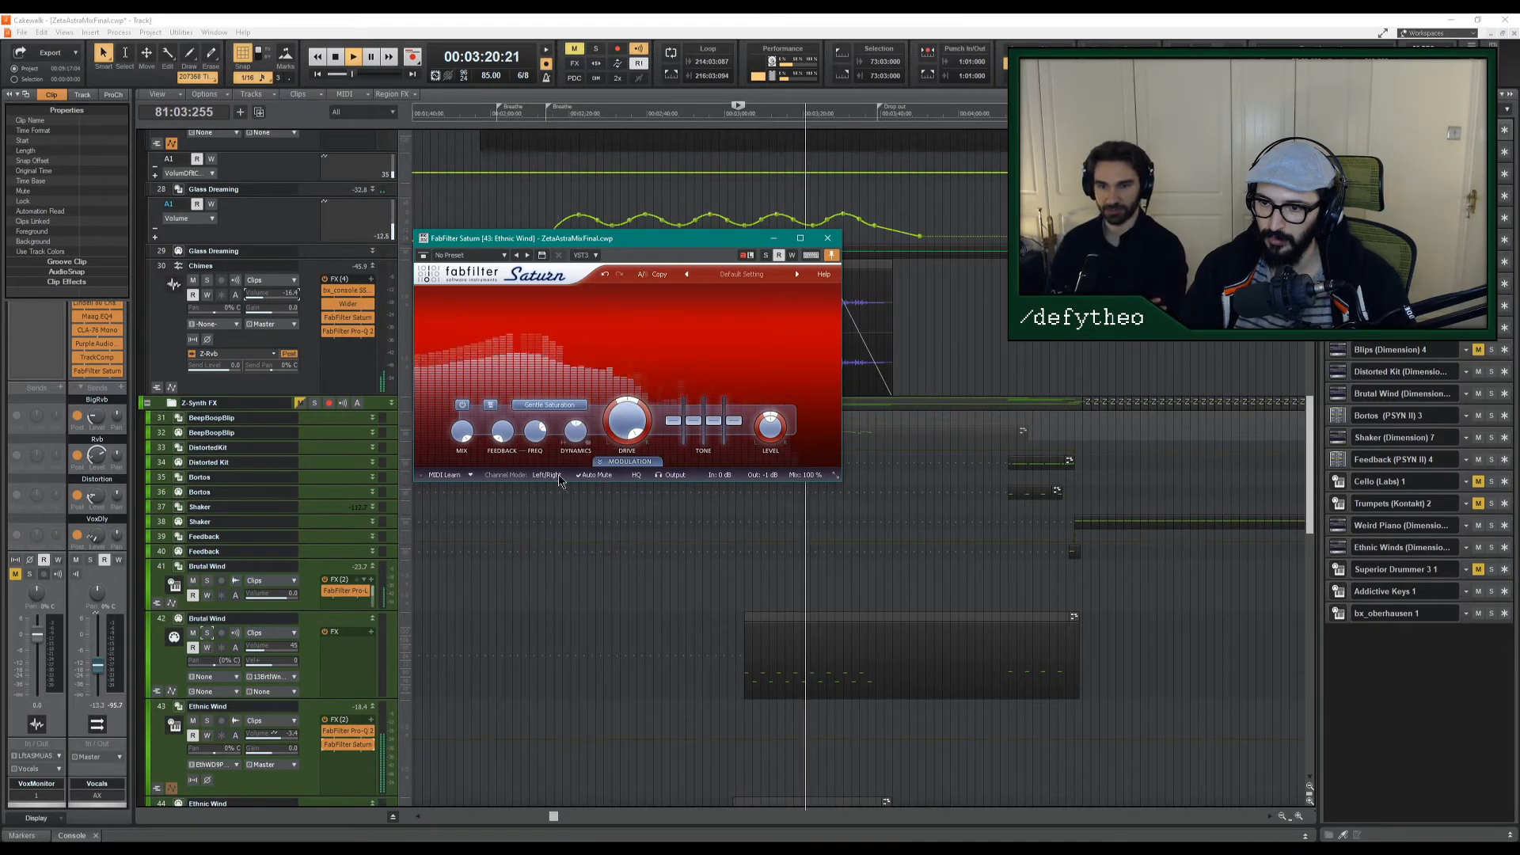
# Stop playback, bypass the Ethnic Wind track's Pro-Q 2 and Saturn effects, and close Saturn.
pyautogui.press('space')
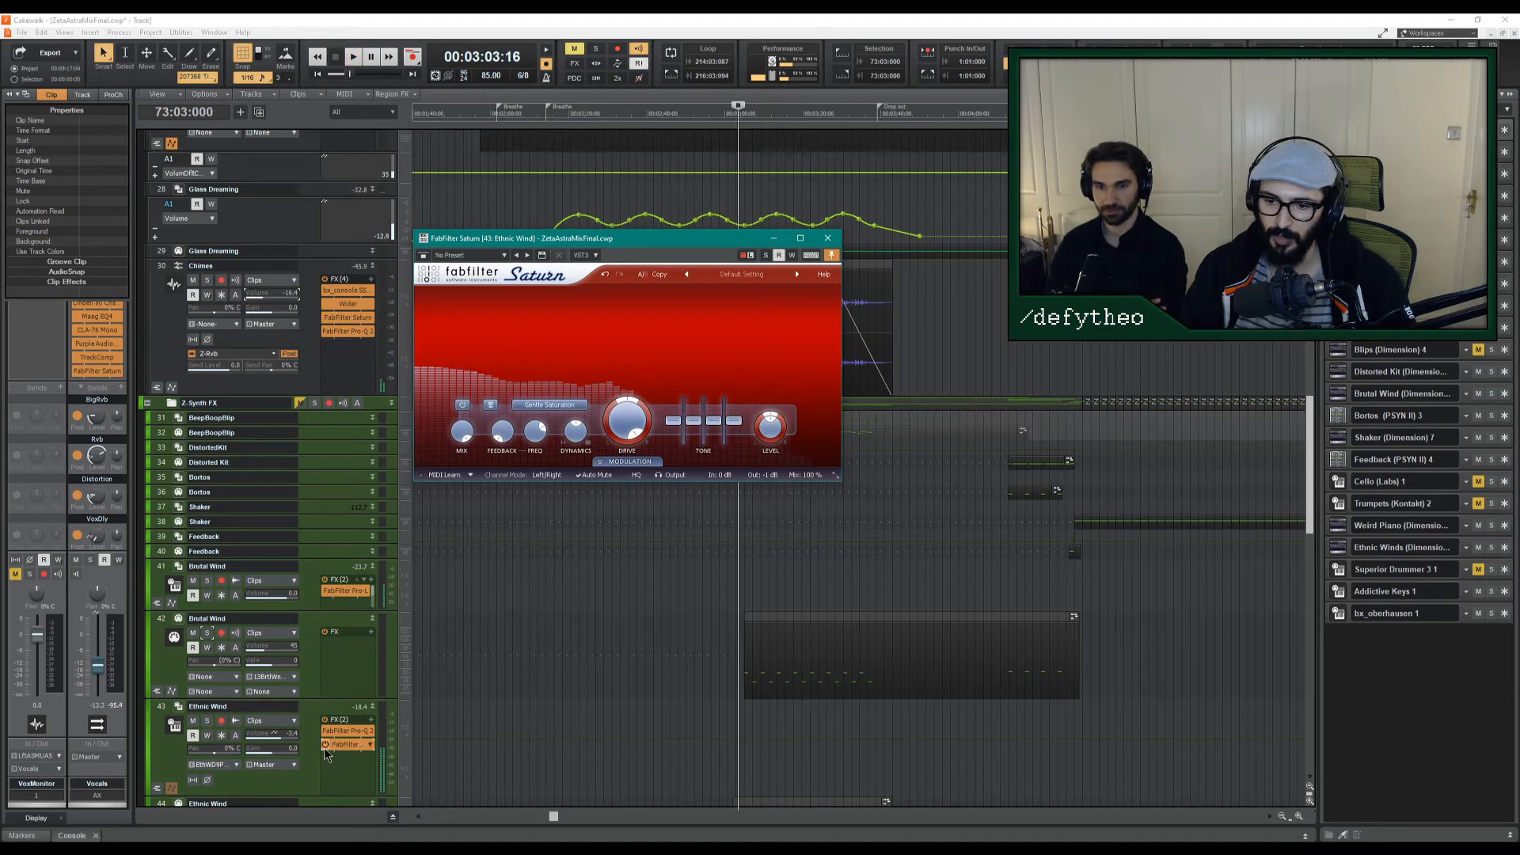
pyautogui.click(761, 722)
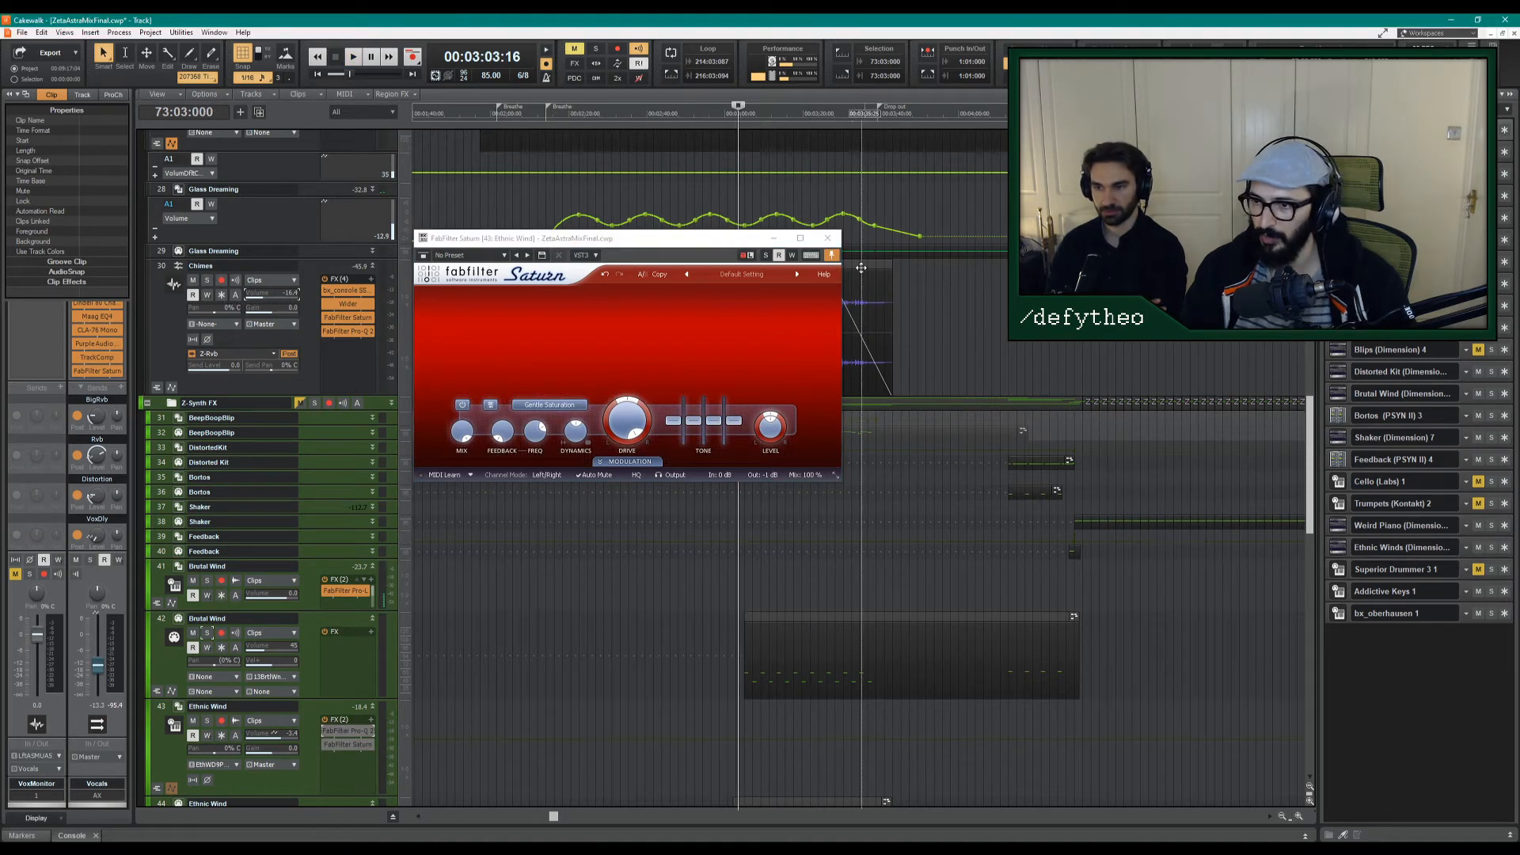
pyautogui.click(828, 238)
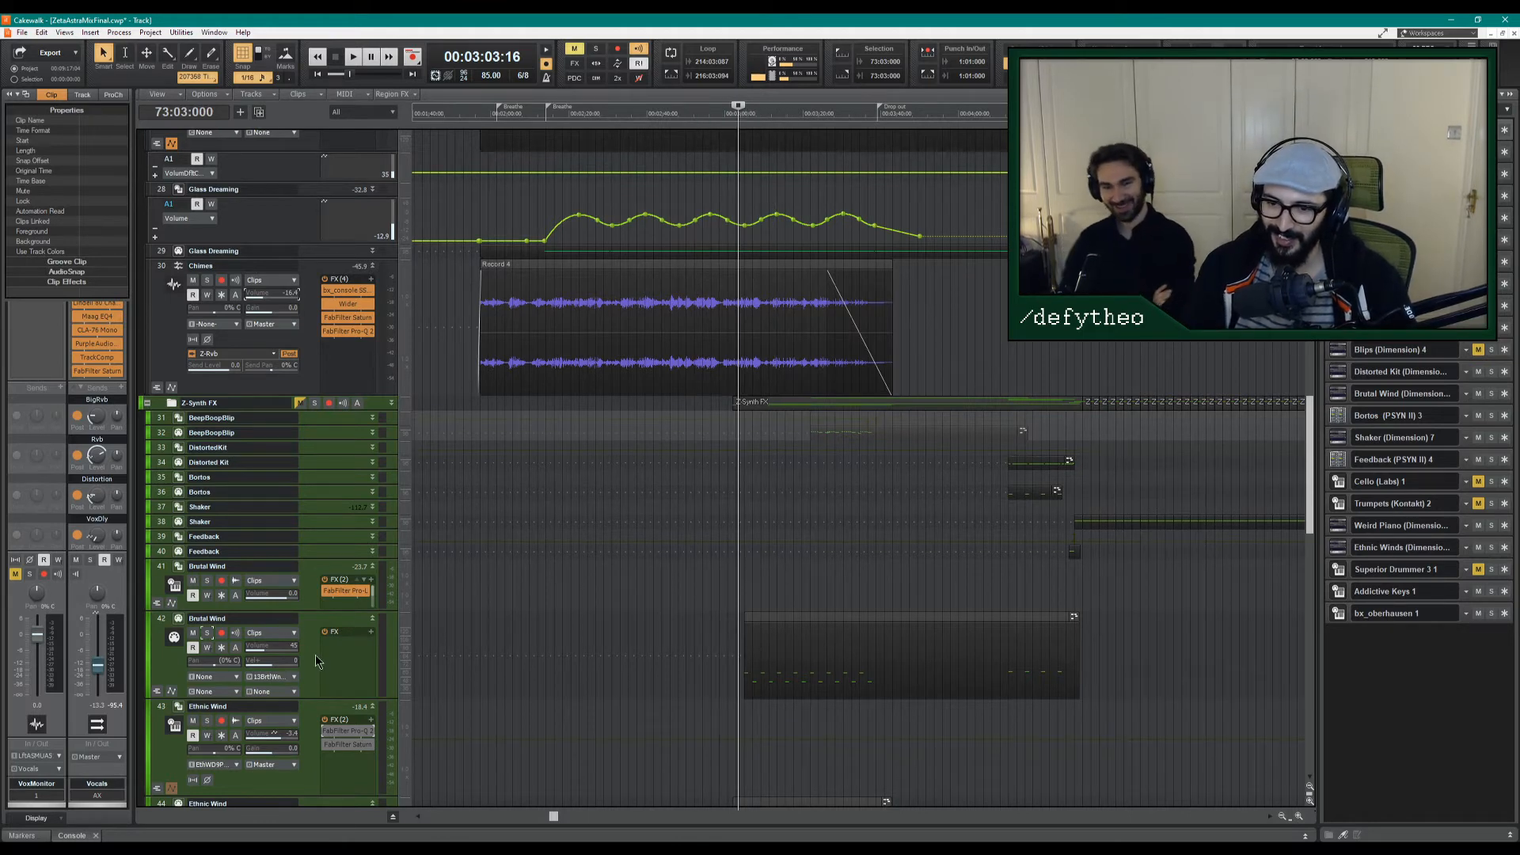
# Solo Ethnic Wind during playback, and in its Dimension Pro synth enable Element 2 and adjust Element 1's volume.
pyautogui.scroll(-3, 346, 675)
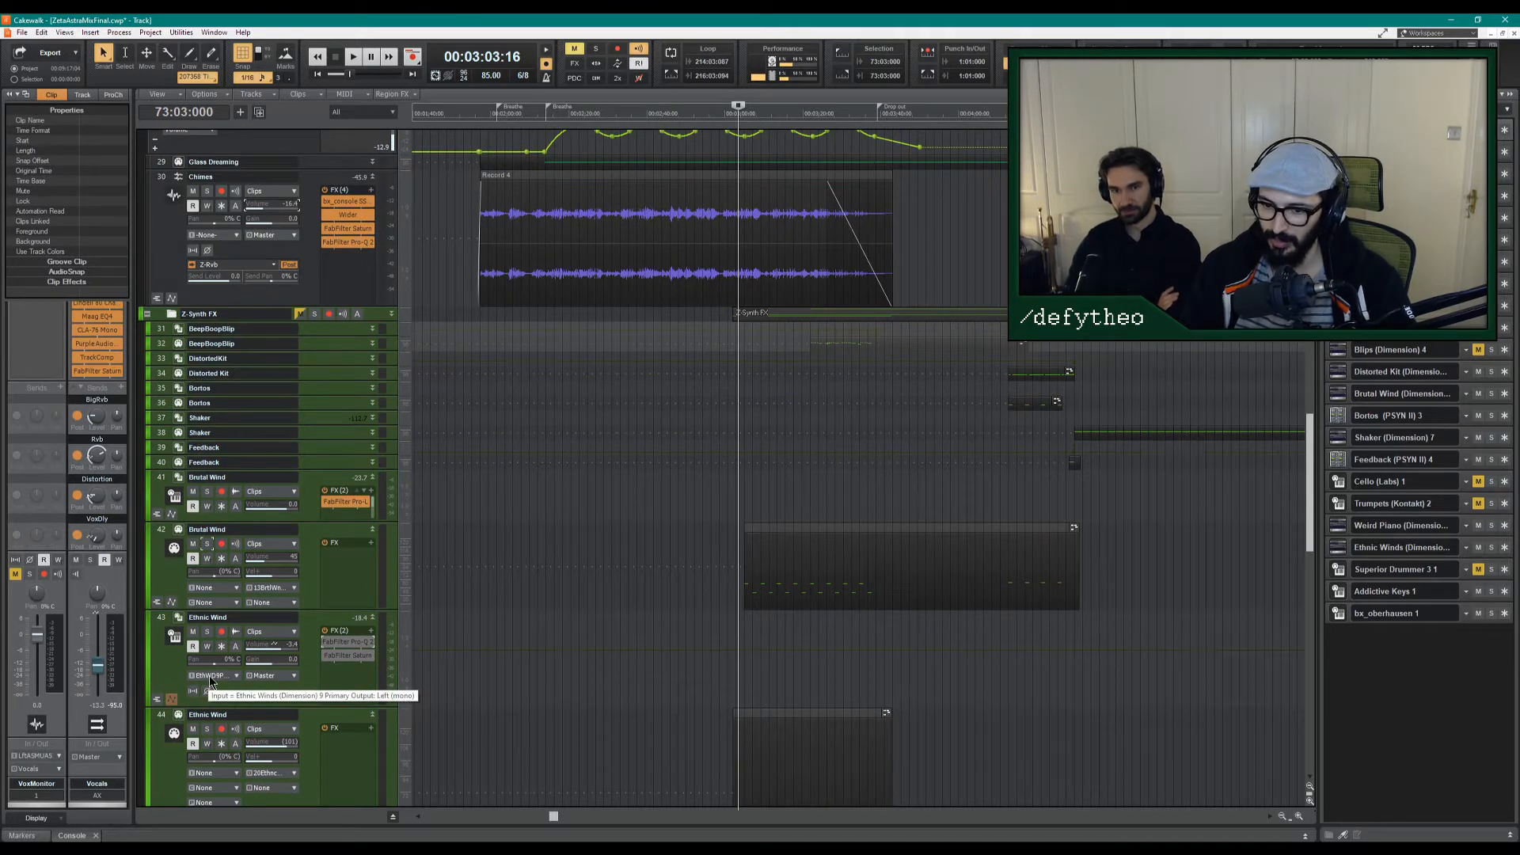
pyautogui.click(1341, 547)
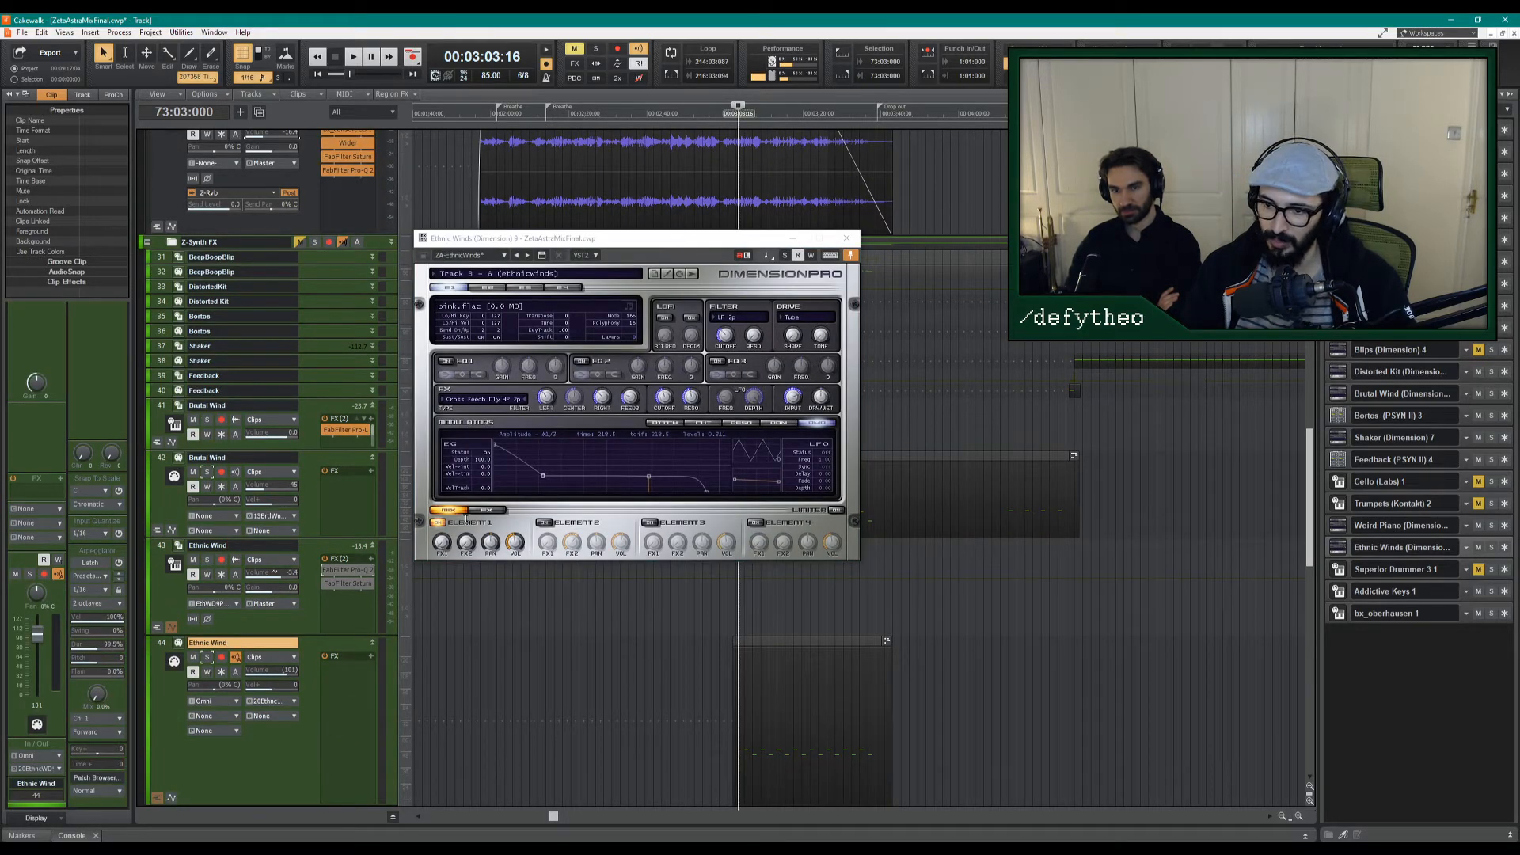
pyautogui.press('space')
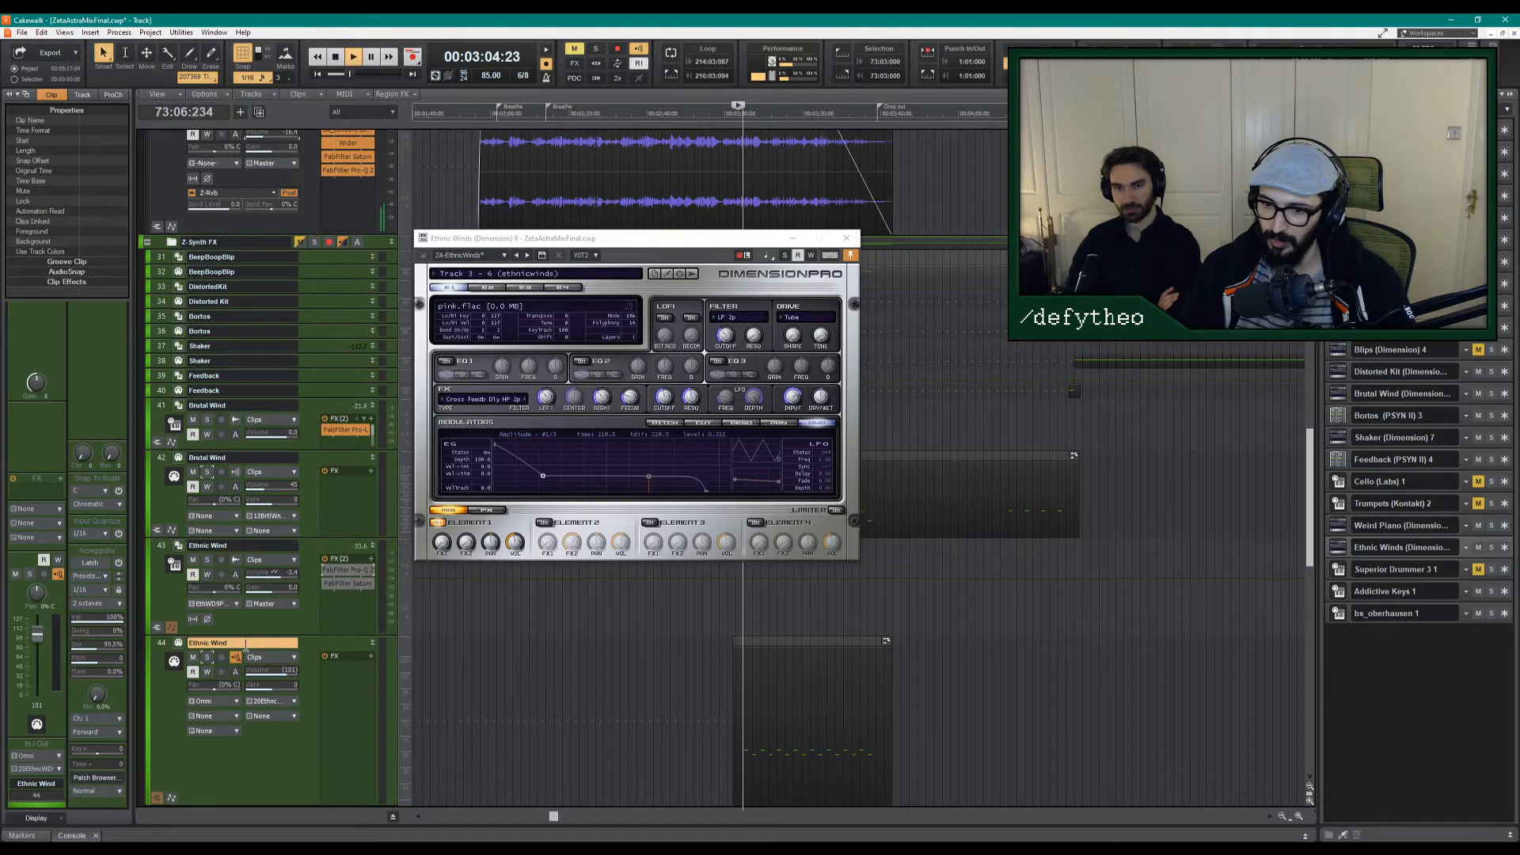
pyautogui.click(207, 658)
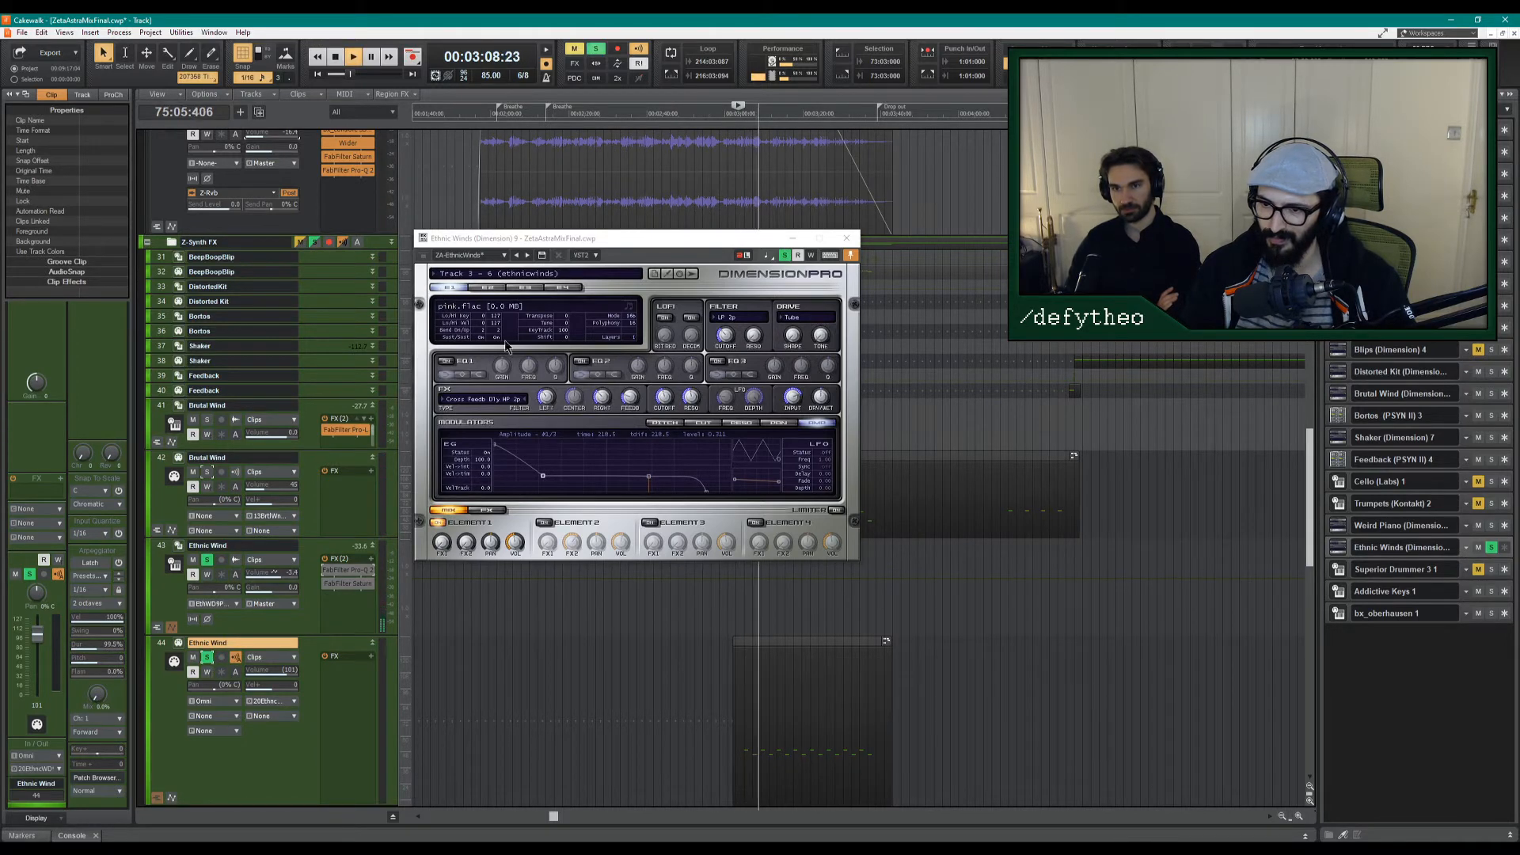
pyautogui.click(548, 524)
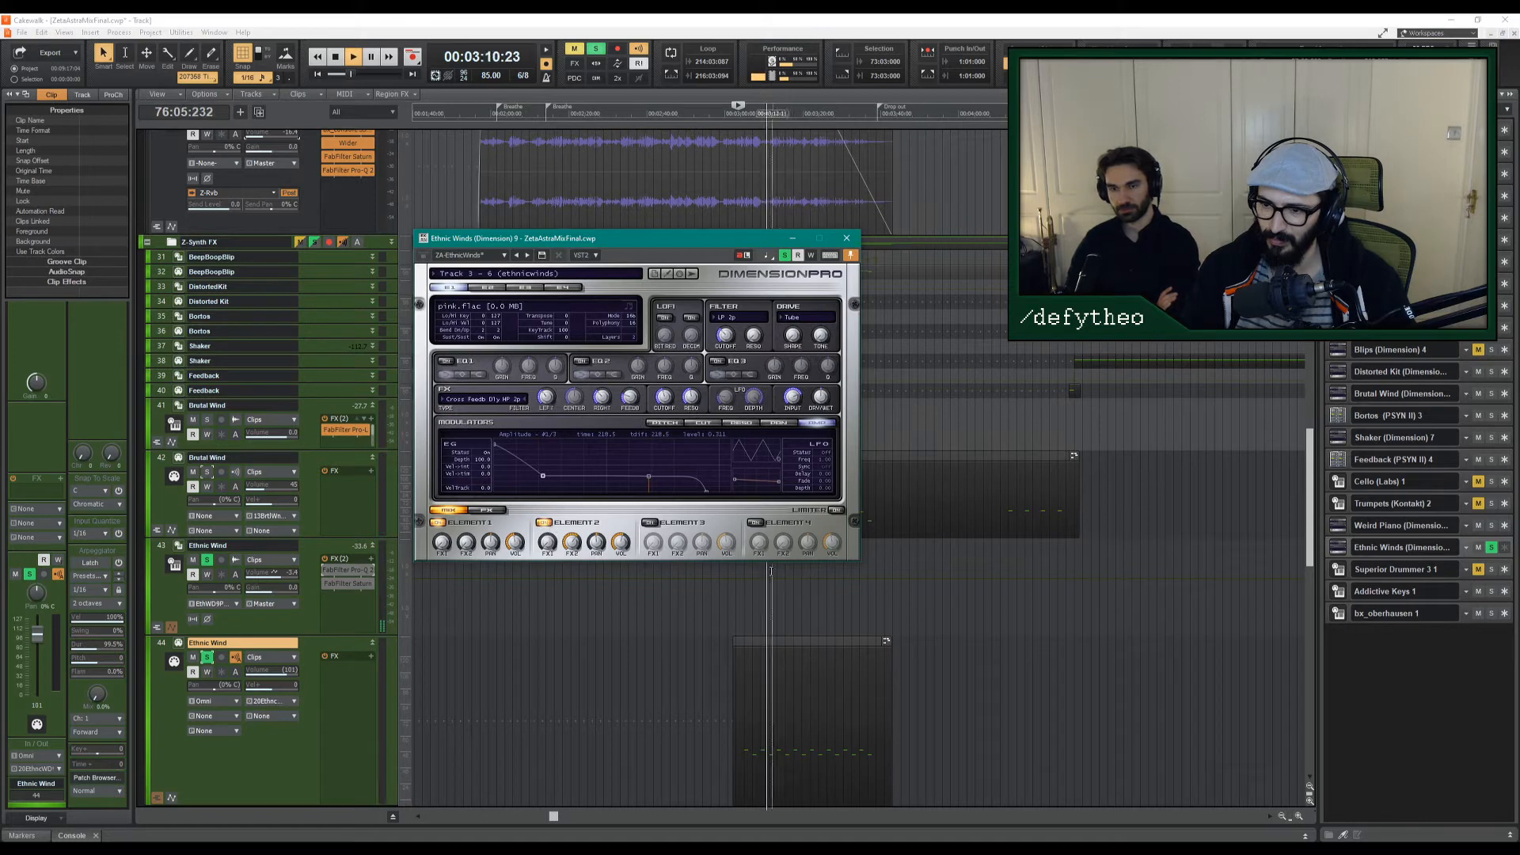
pyautogui.moveTo(515, 546); pyautogui.dragTo(519, 529)
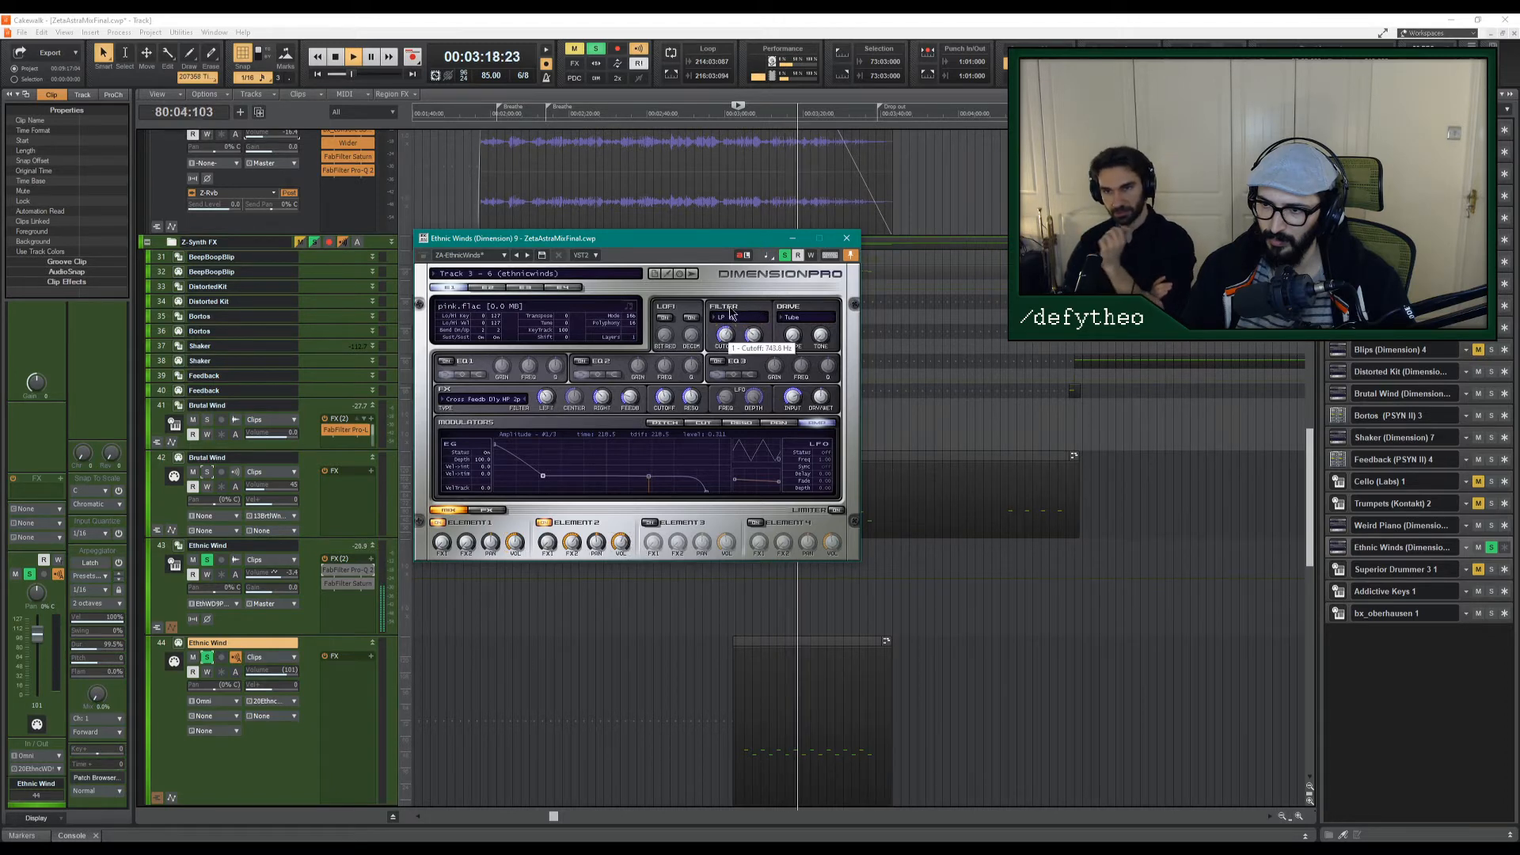
# Sweep the filter cutoff in Dimension Pro, audition other filter types, and return the filter to LP 2p.
pyautogui.moveTo(733, 312); pyautogui.dragTo(726, 341)
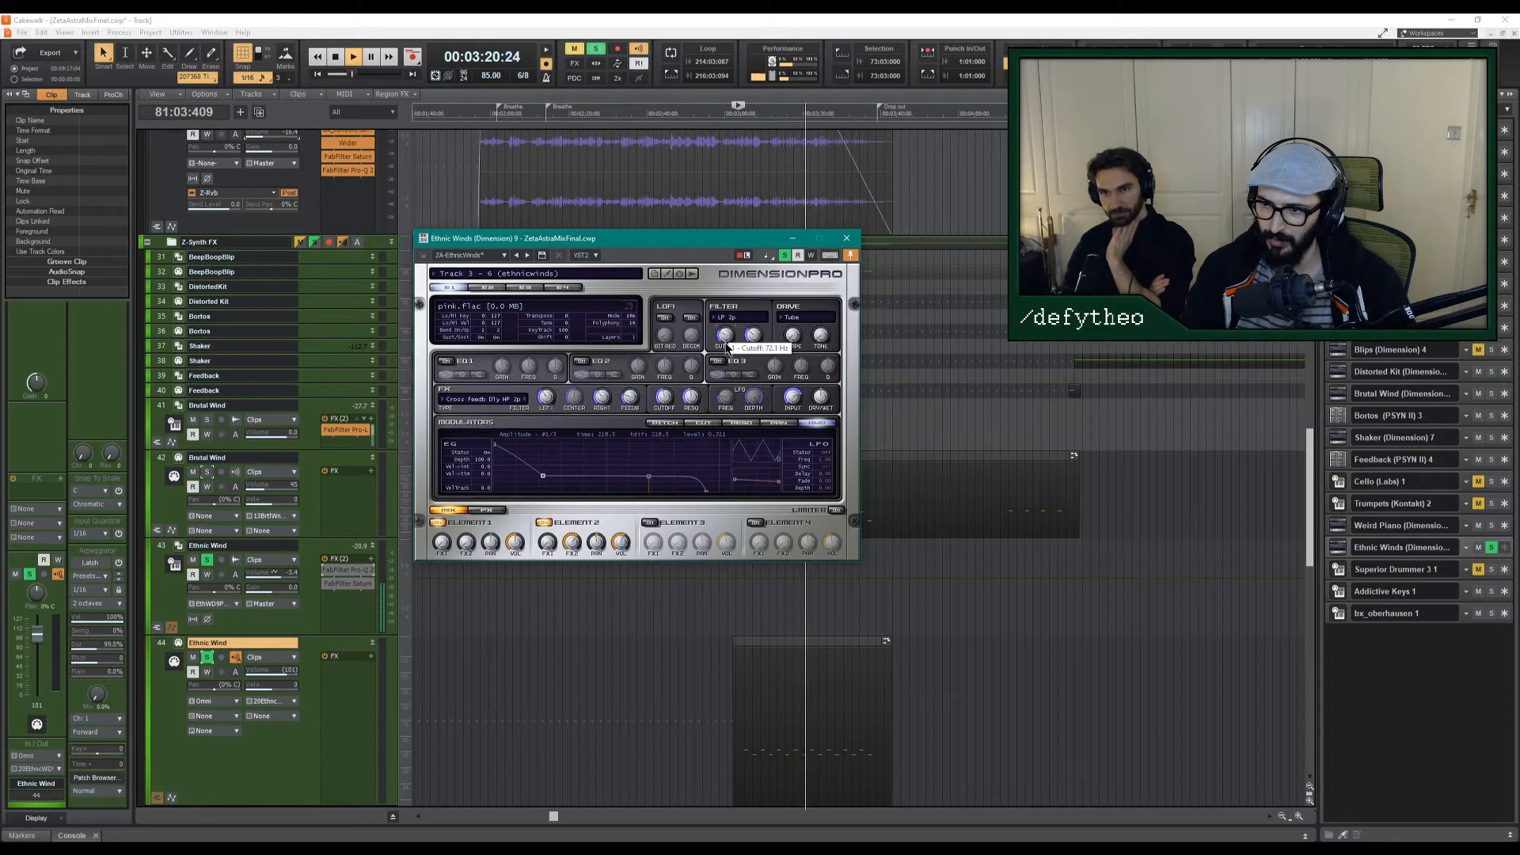
pyautogui.click(721, 323)
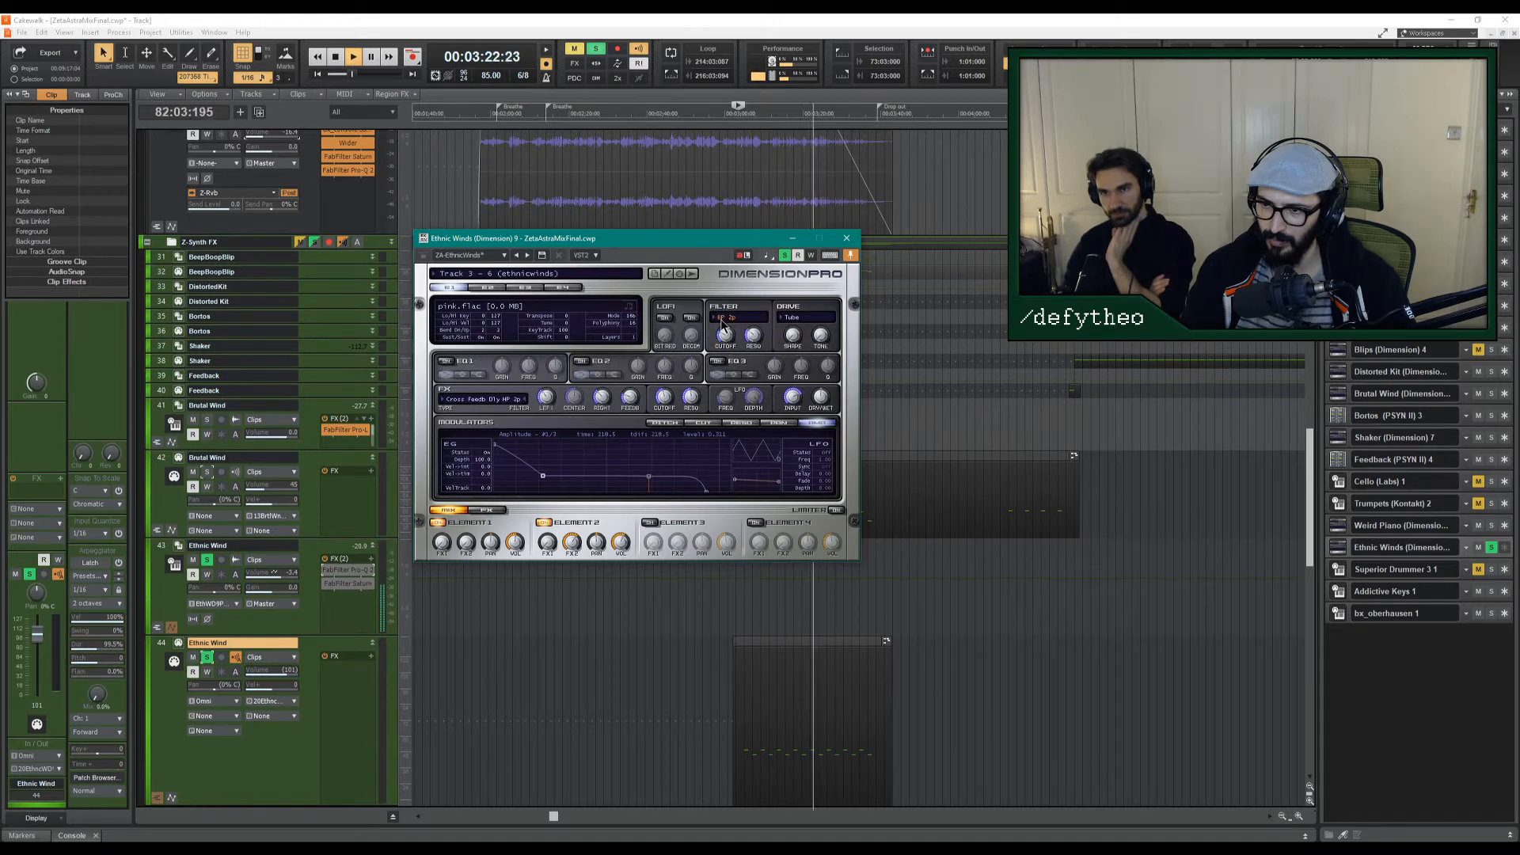
pyautogui.click(719, 321)
pyautogui.click(720, 324)
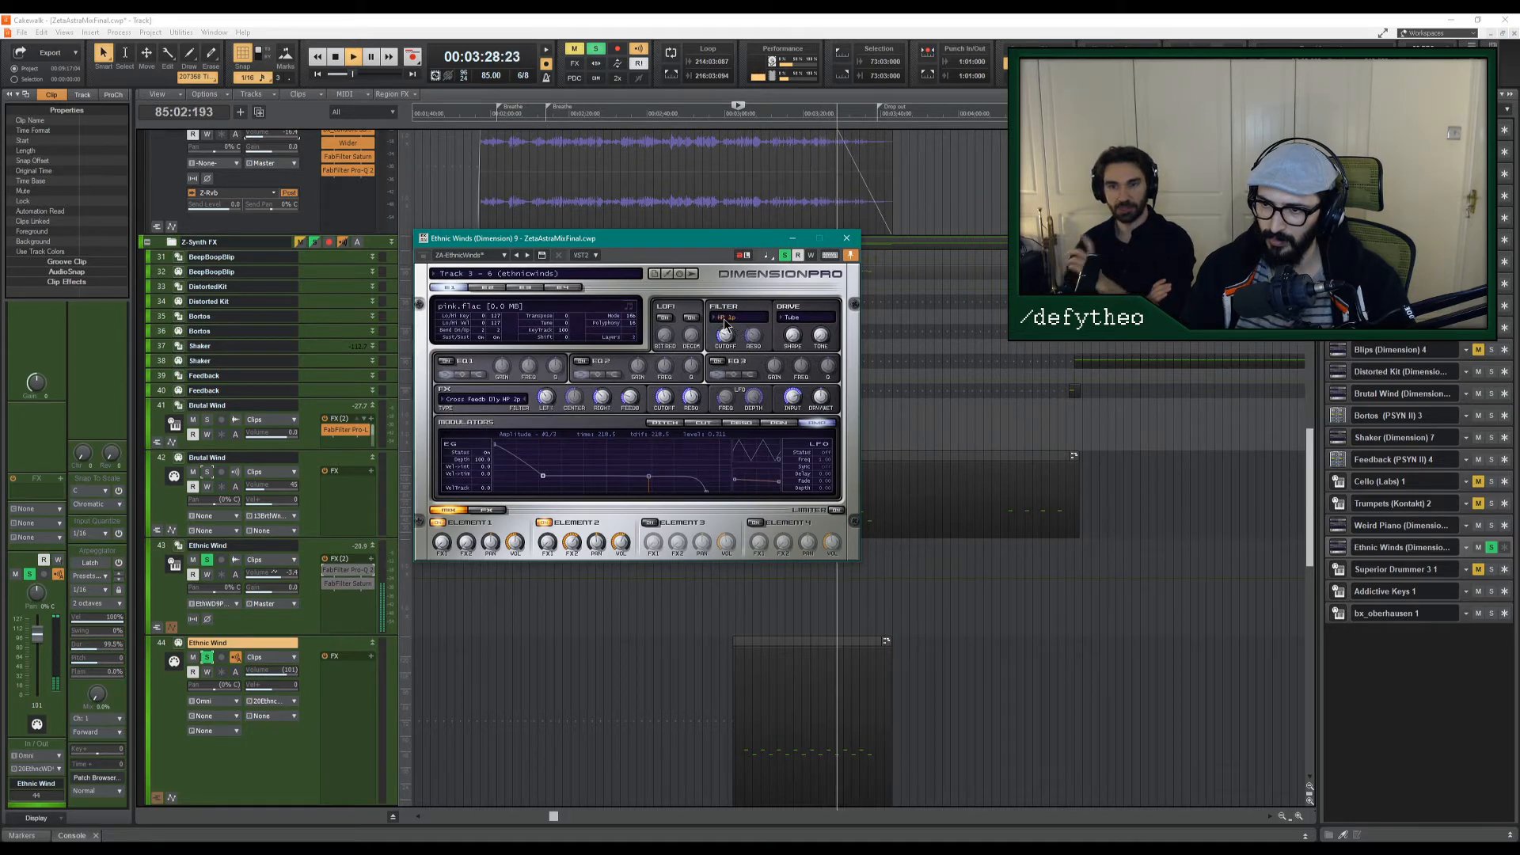
pyautogui.click(723, 318)
pyautogui.click(722, 318)
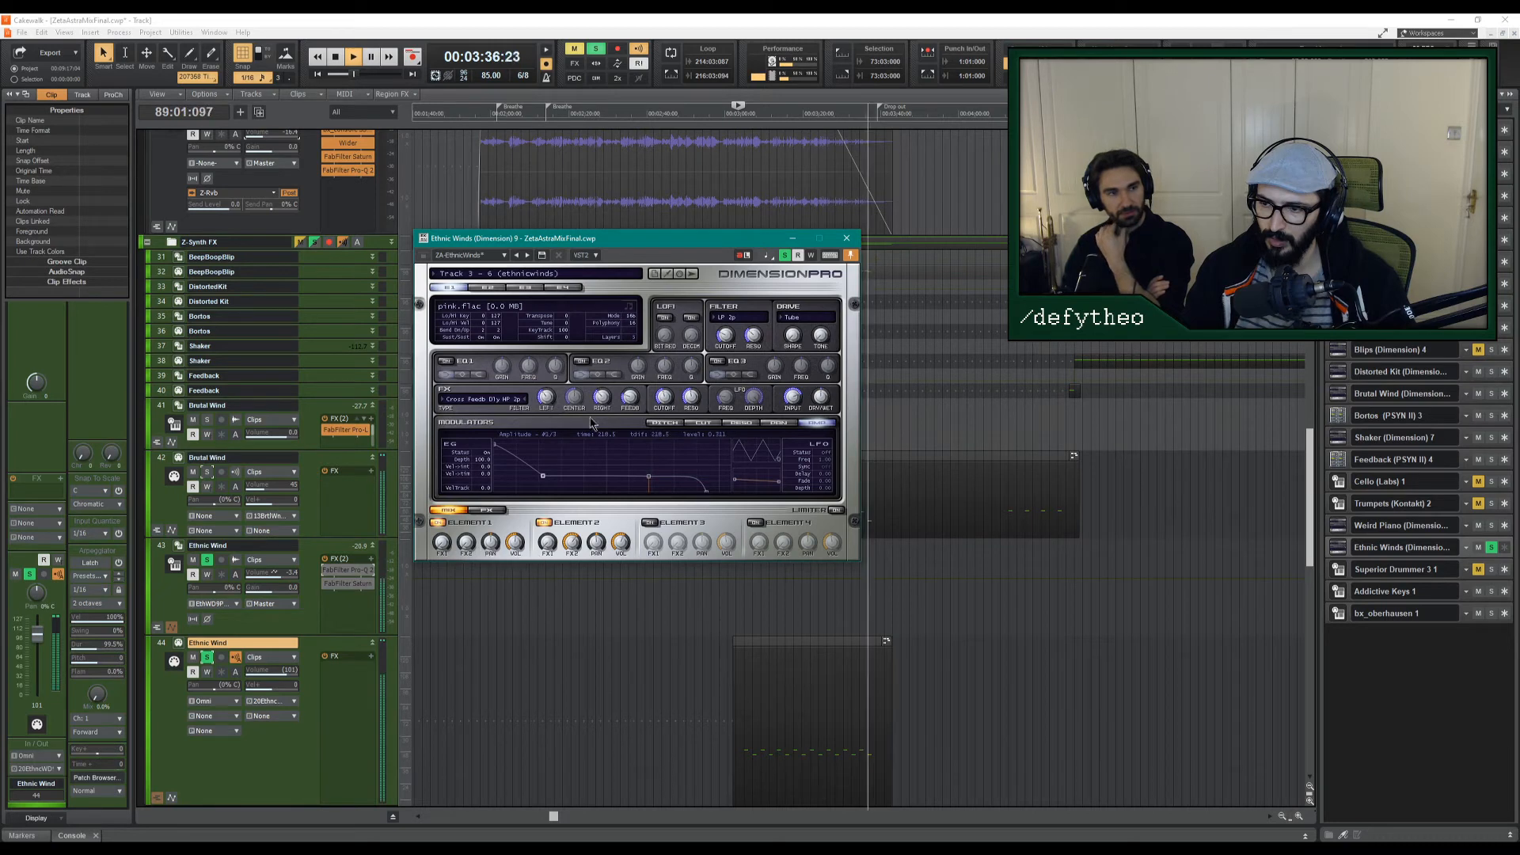
# Compare Ethnic Wind with Brutal Wind by soloing both from 73:03:000, and return to Ethnic Wind alone.
pyautogui.moveTo(631, 242); pyautogui.dragTo(384, 252)
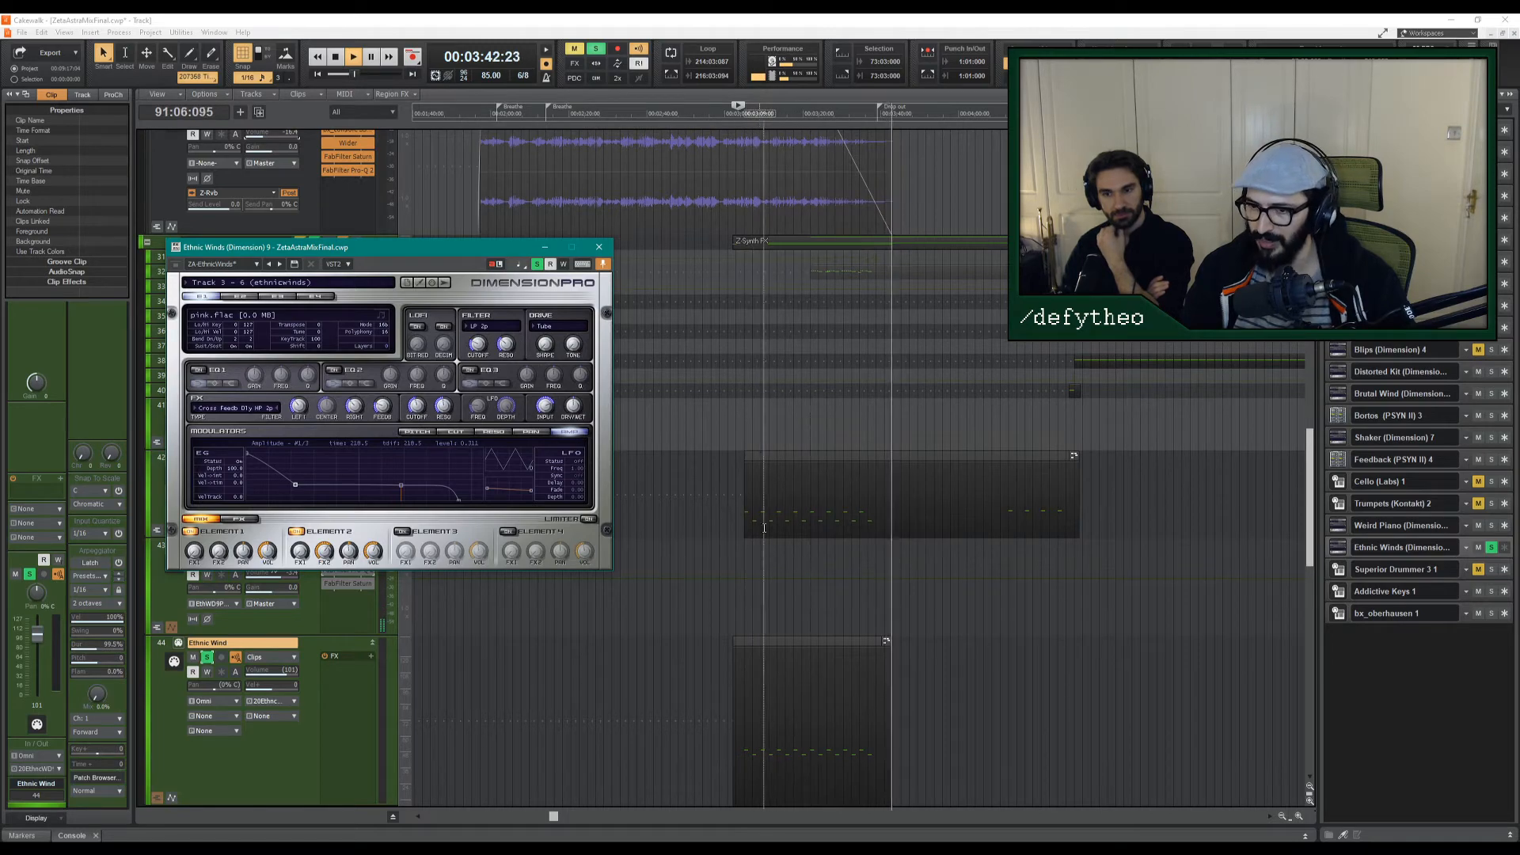
pyautogui.moveTo(405, 247); pyautogui.dragTo(694, 326)
pyautogui.press('space')
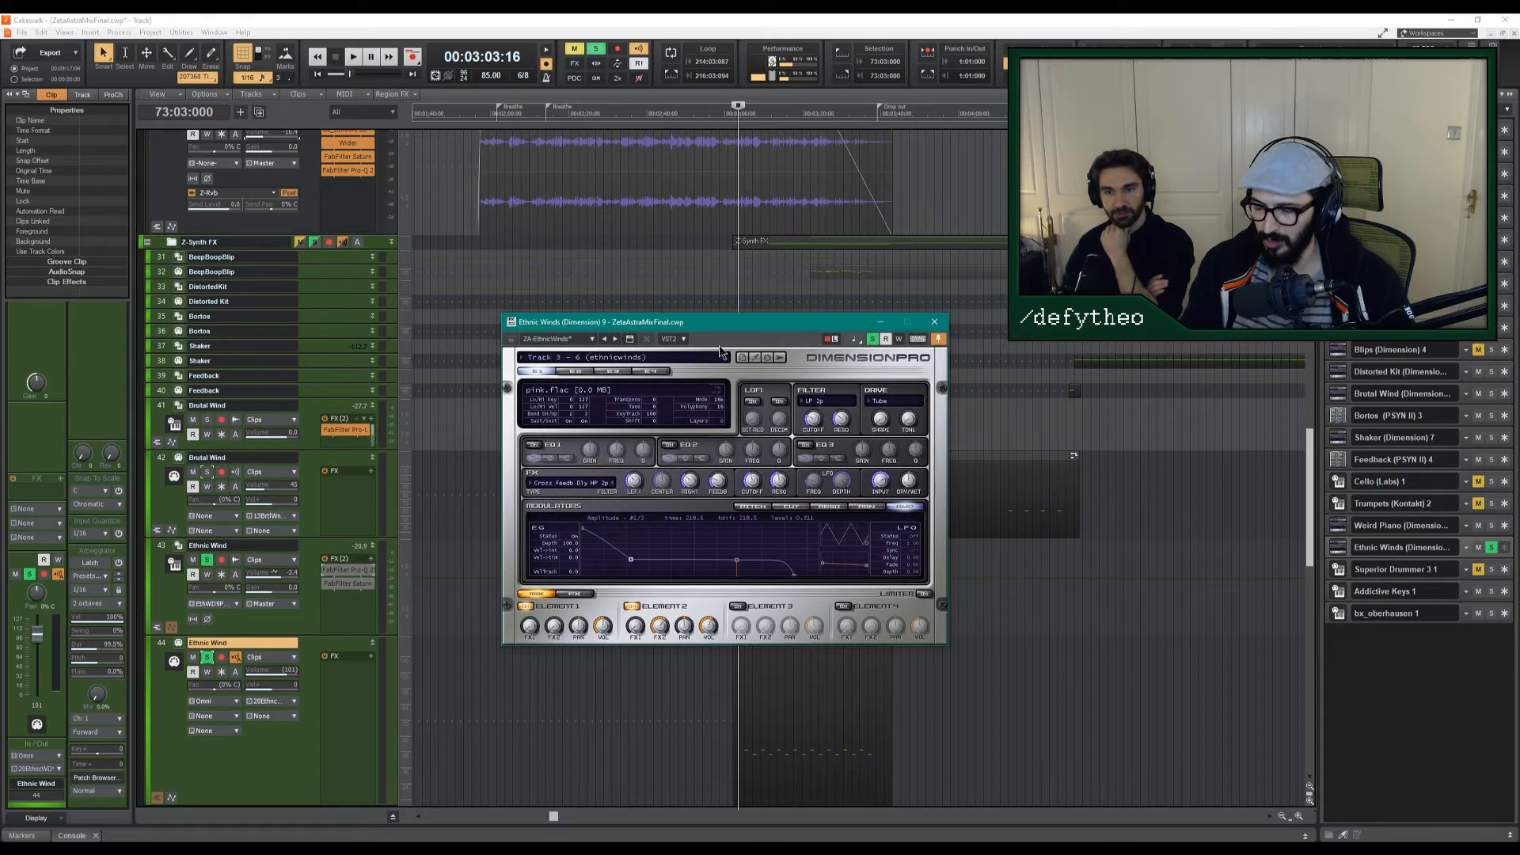
pyautogui.moveTo(739, 321); pyautogui.dragTo(989, 147)
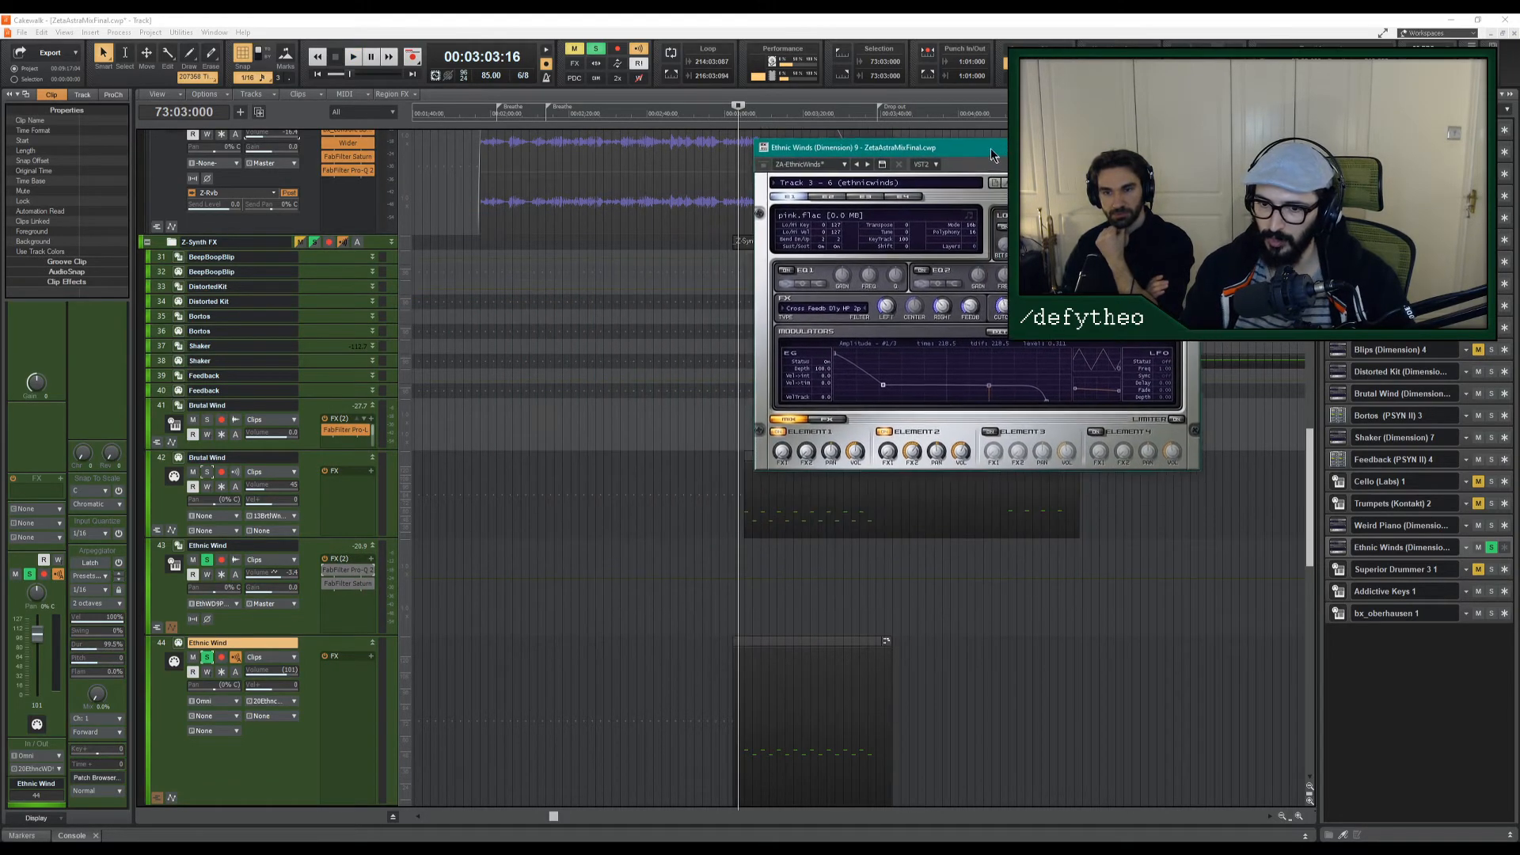
pyautogui.click(207, 474)
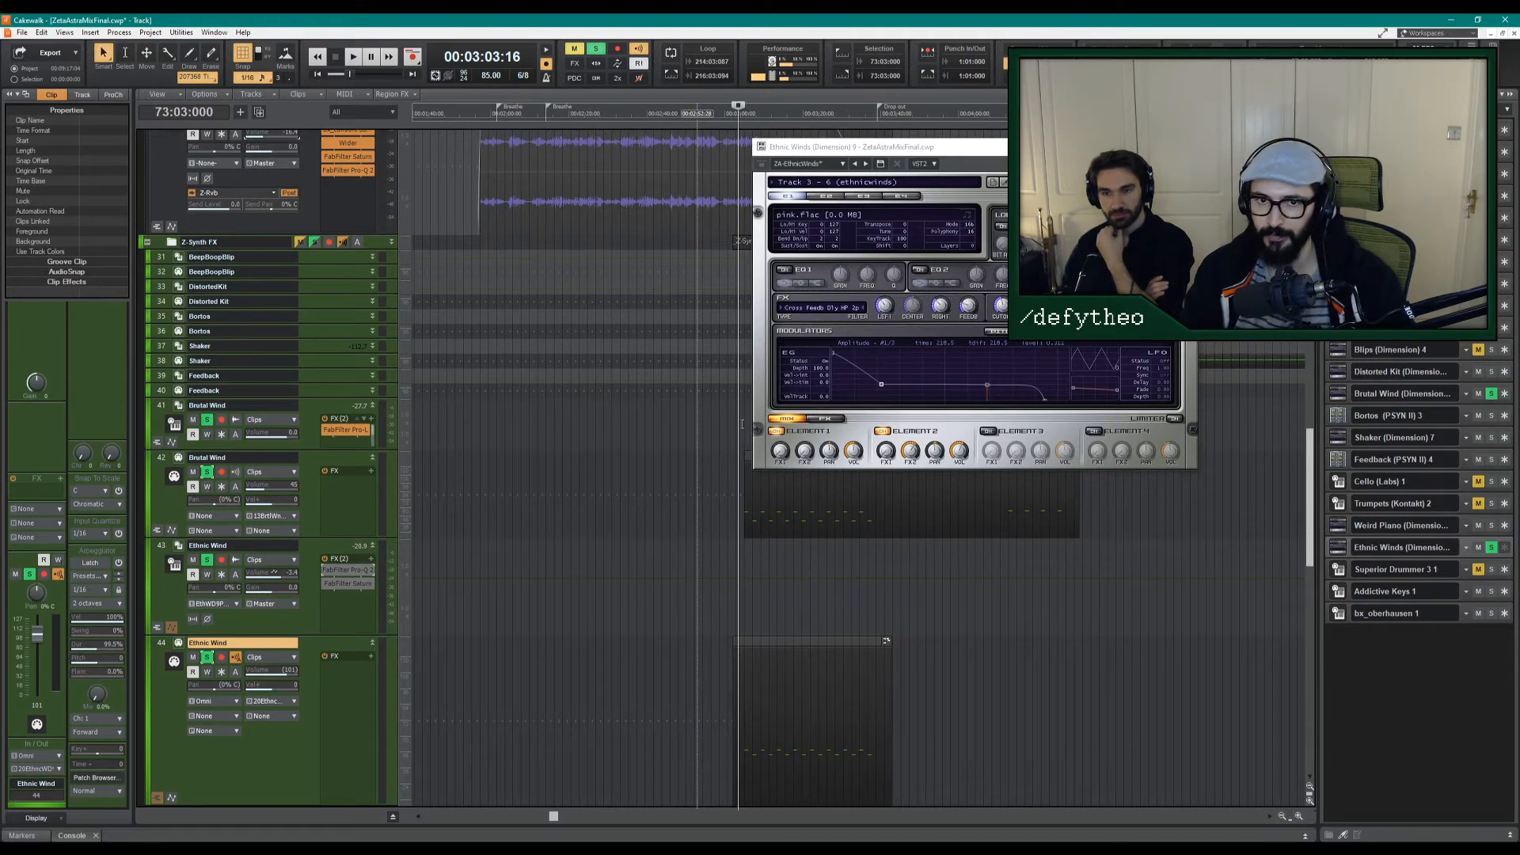
pyautogui.press('space')
pyautogui.moveTo(894, 150); pyautogui.dragTo(616, 162)
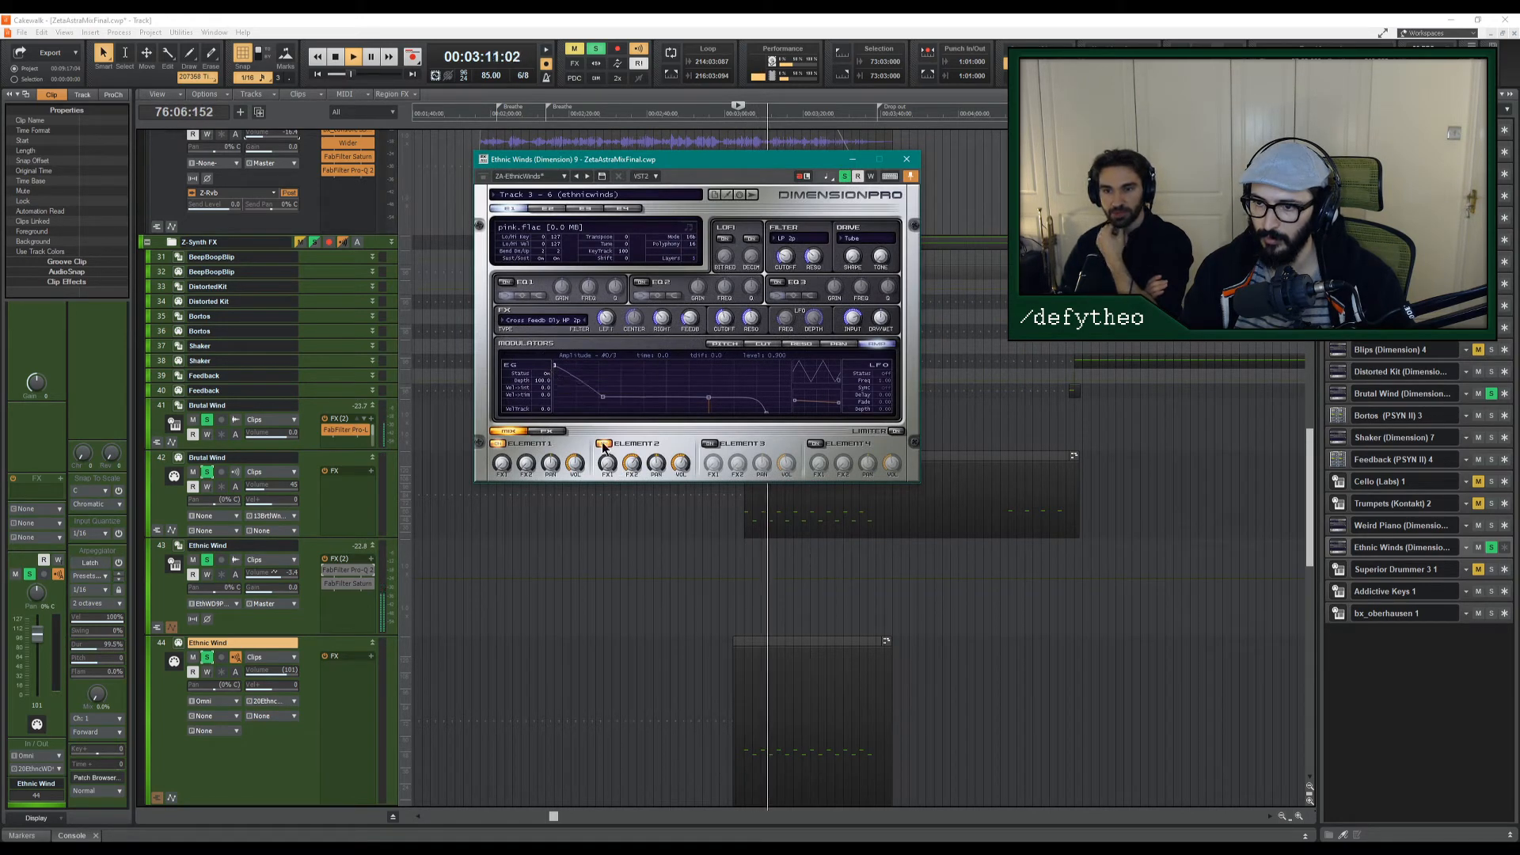
pyautogui.click(207, 473)
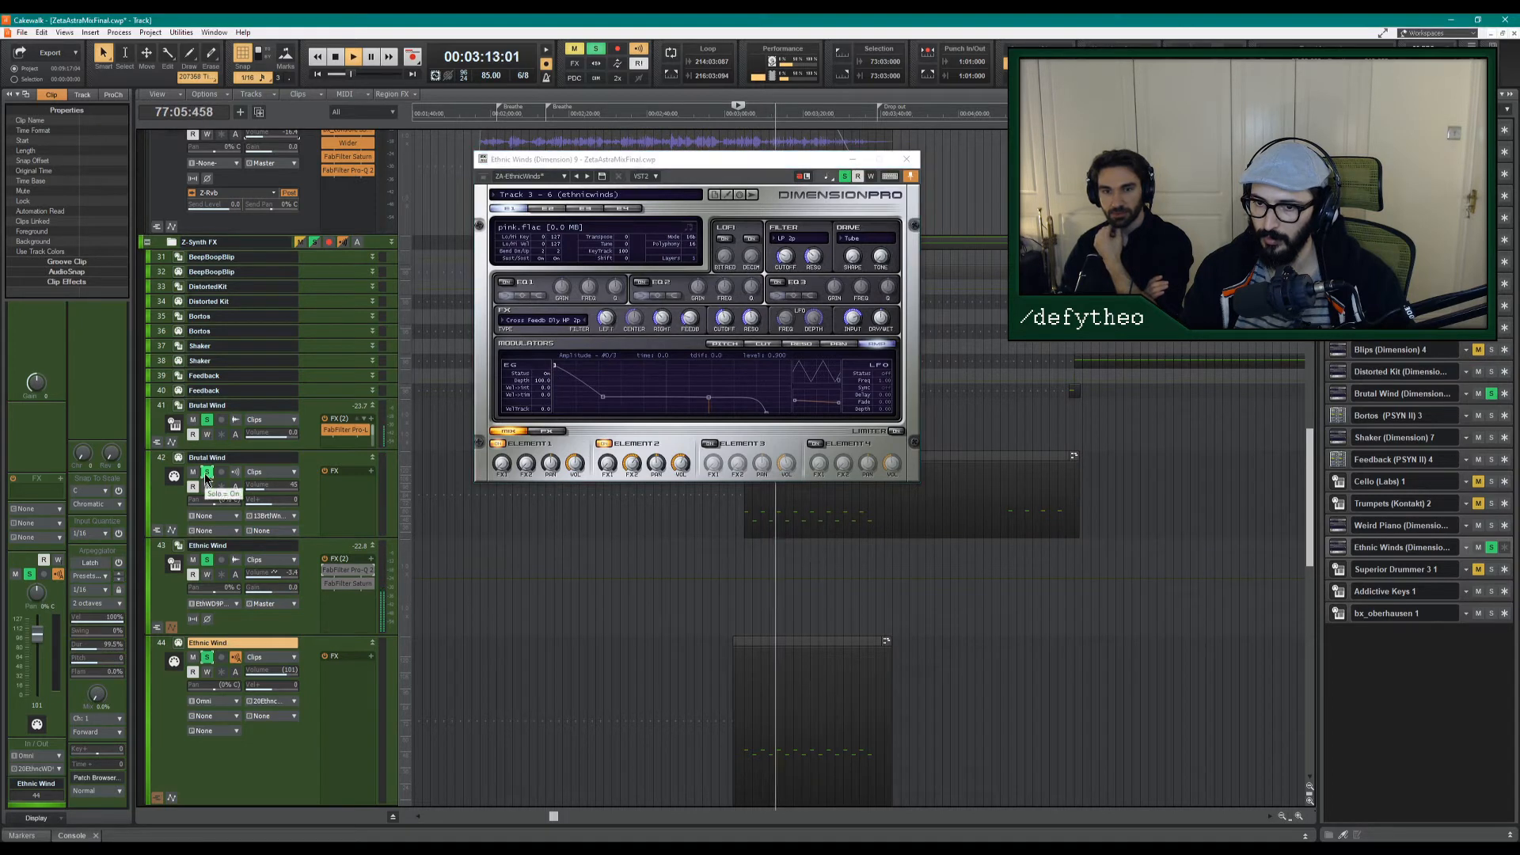
pyautogui.press('space')
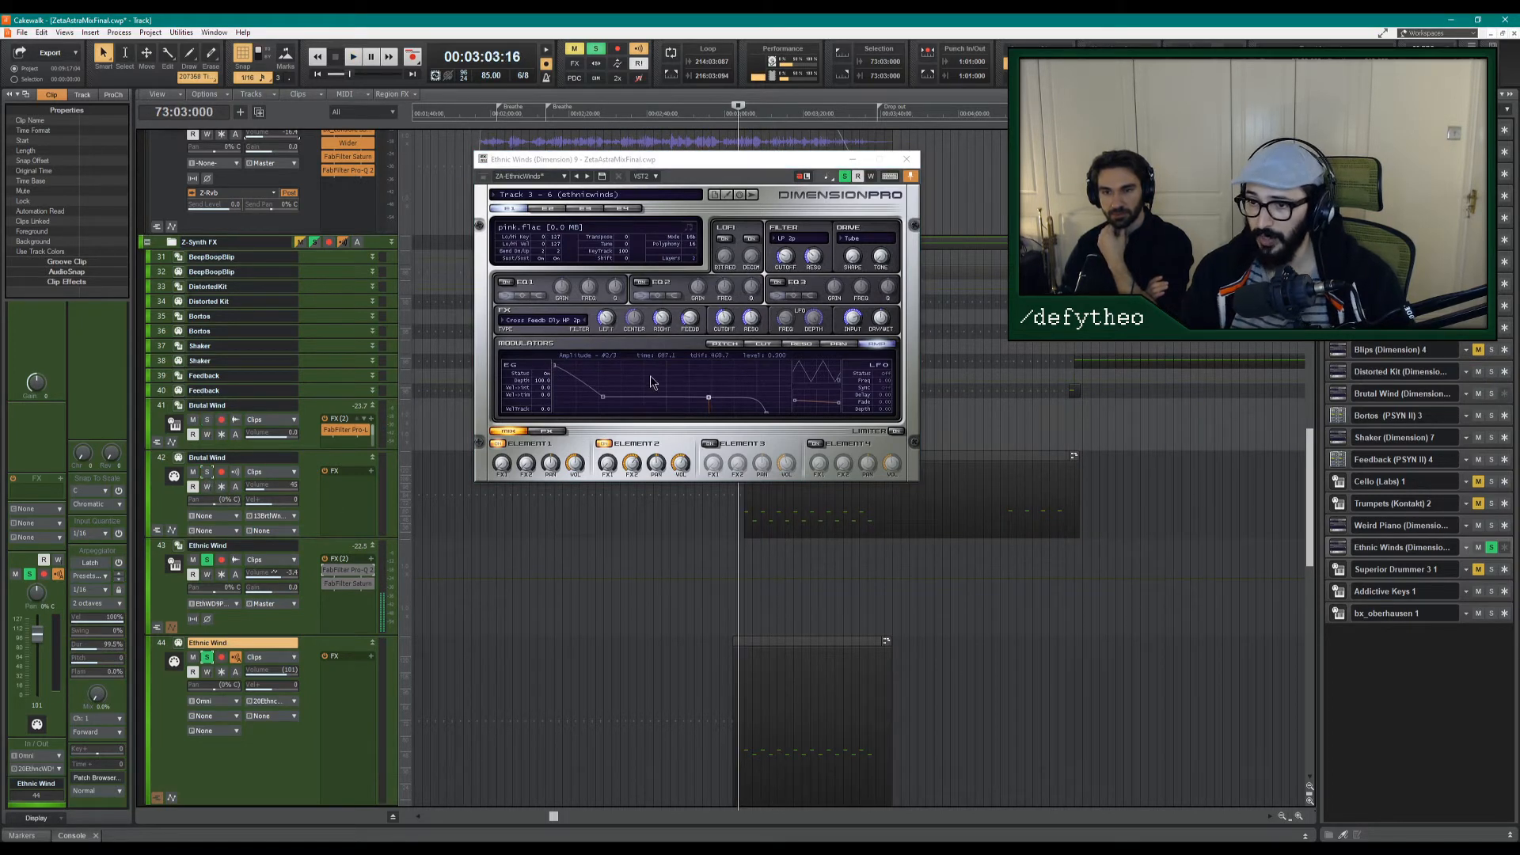
# Re-enable Pro-Q 2 on Ethnic Wind and turn its high shelf into a wide bell boosting about 8 dB near 700 Hz.
pyautogui.doubleClick(326, 570)
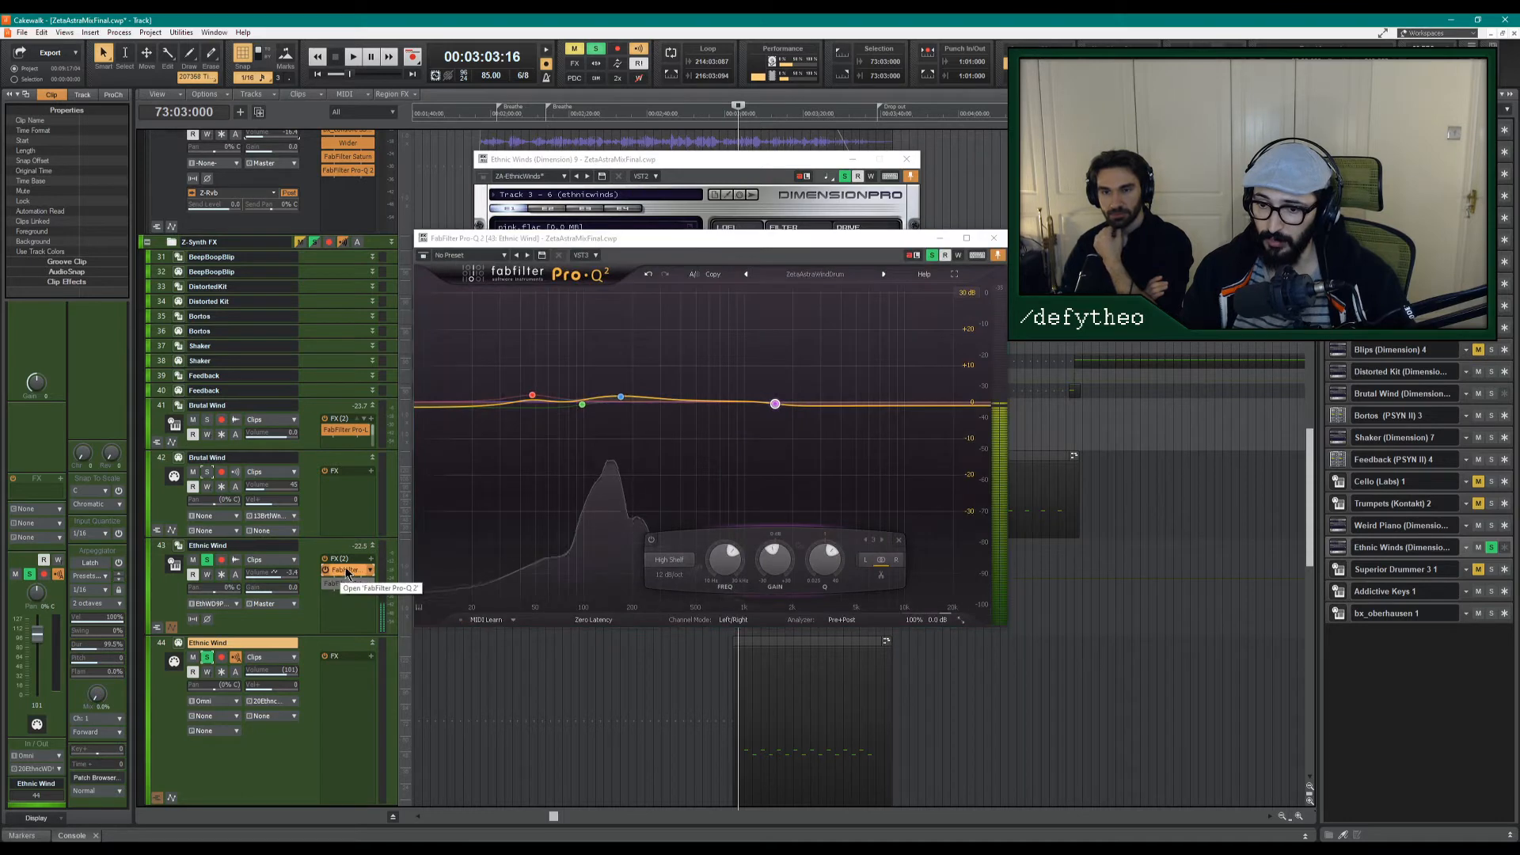
pyautogui.moveTo(774, 407); pyautogui.dragTo(730, 368)
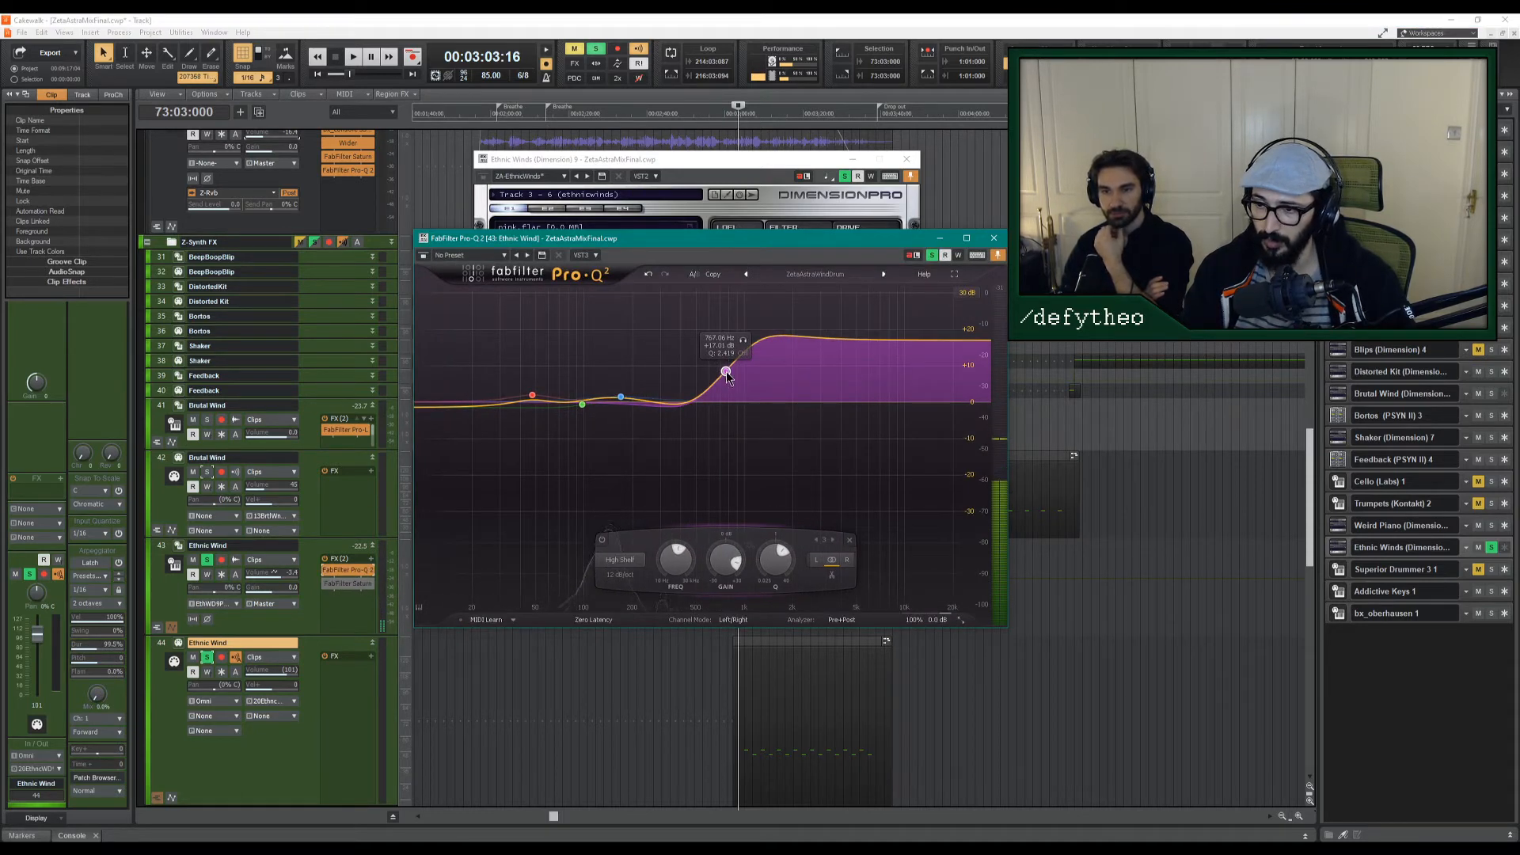
pyautogui.rightClick(739, 381)
pyautogui.press('space')
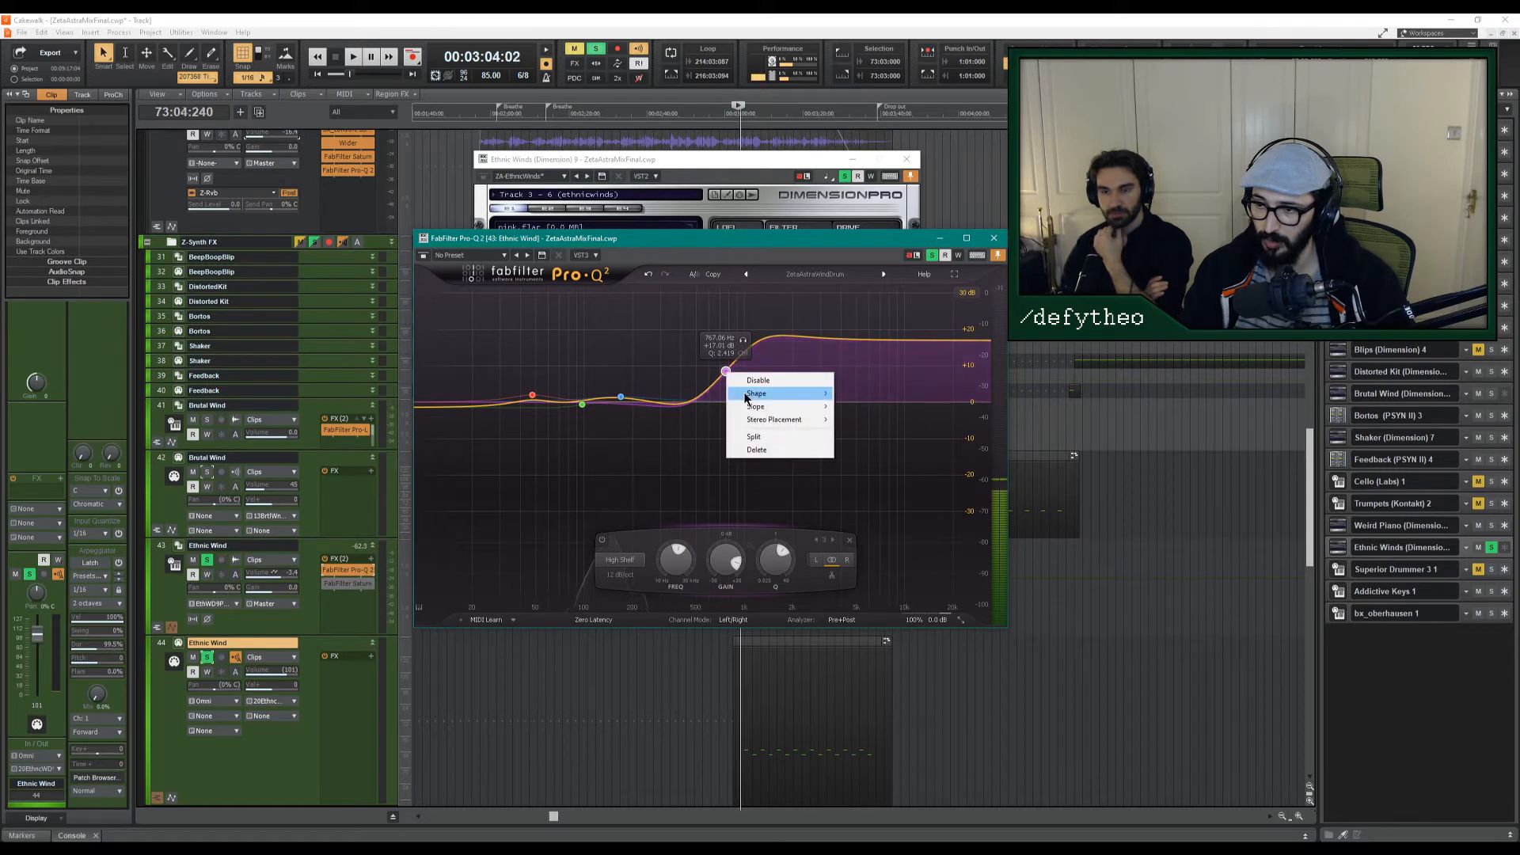
pyautogui.click(847, 393)
pyautogui.moveTo(725, 340); pyautogui.dragTo(765, 373)
pyautogui.scroll(-5, 747, 331)
pyautogui.moveTo(764, 373); pyautogui.dragTo(719, 373)
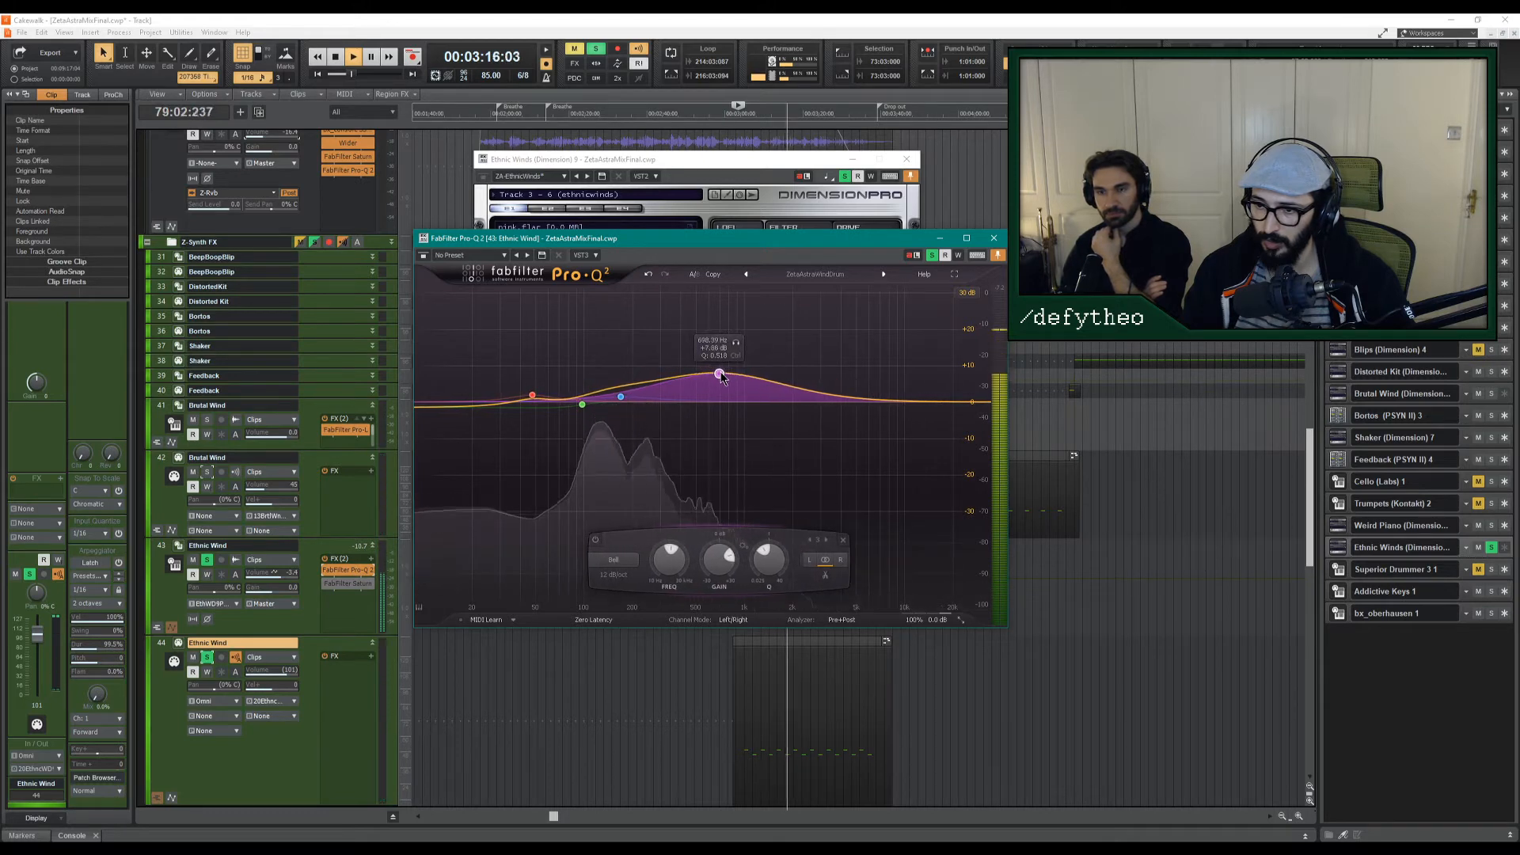
# Cut the lows with the Ethnic Wind EQ's low shelf and disable its two small low-frequency boost bands.
pyautogui.moveTo(582, 404); pyautogui.dragTo(573, 433)
pyautogui.rightClick(532, 396)
pyautogui.click(566, 404)
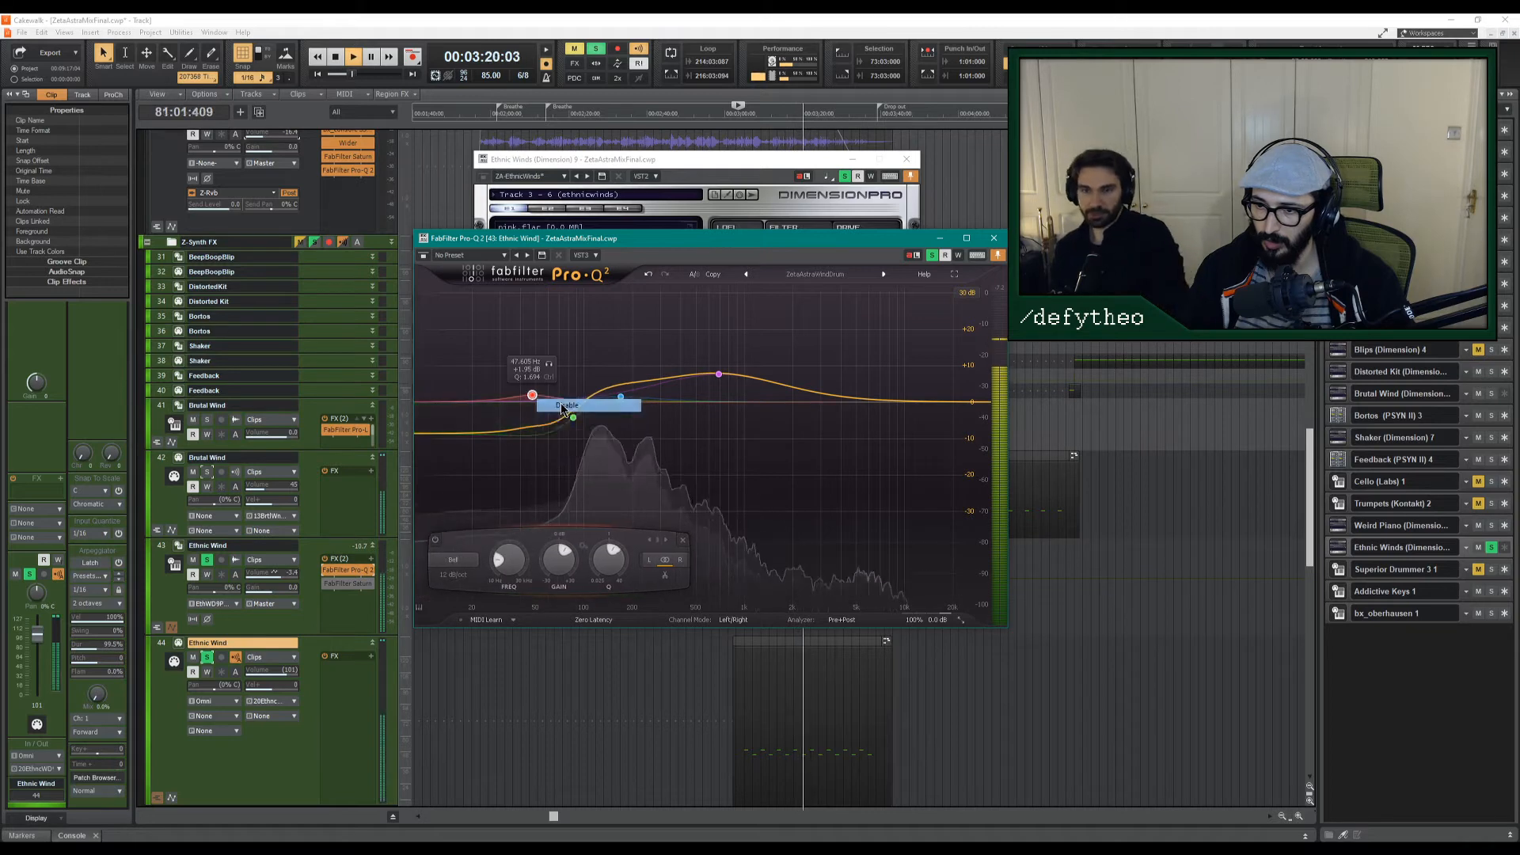
pyautogui.rightClick(622, 400)
pyautogui.click(638, 404)
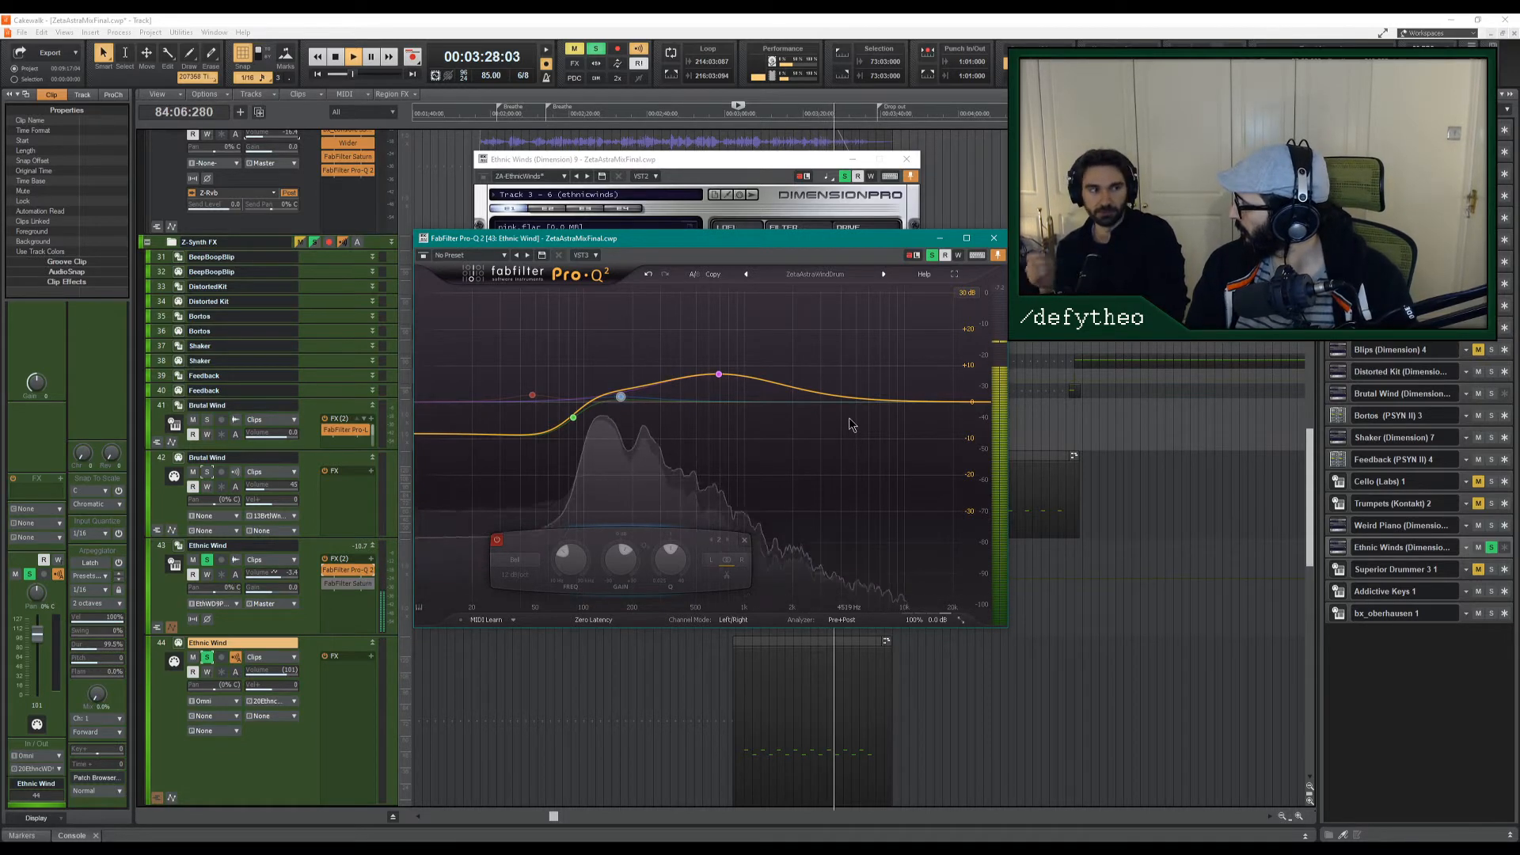
# Boost the Ethnic Wind EQ about 17 dB near 3.3 kHz with a bell band, and close Pro-Q 2.
pyautogui.moveTo(847, 402); pyautogui.dragTo(826, 339)
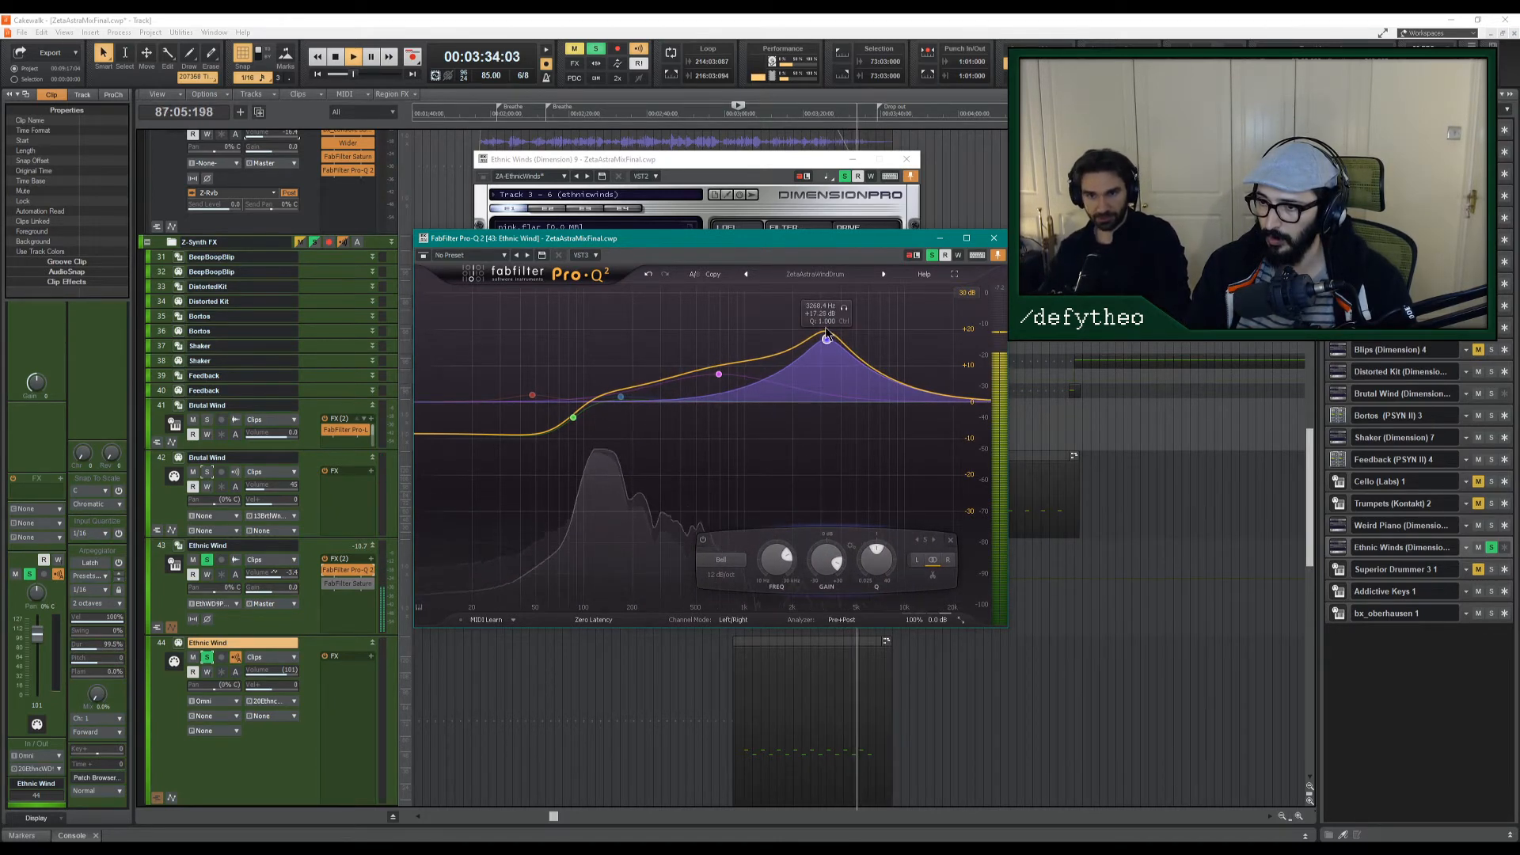
pyautogui.click(993, 237)
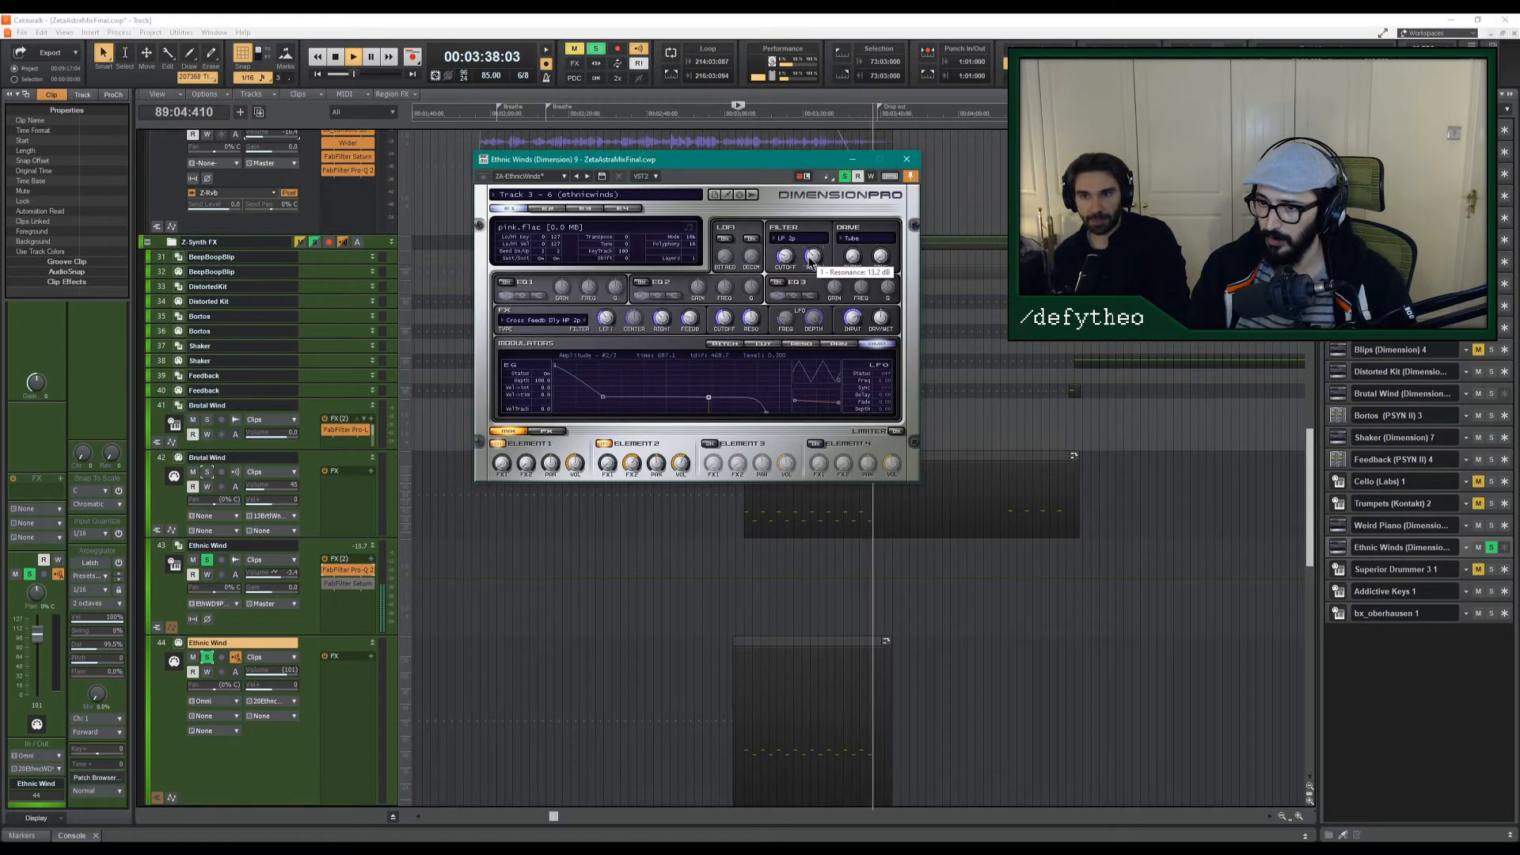
# Turn down the filter resonance and the effect filter's cutoff in Dimension Pro, auditioning the part from 73:03:000.
pyautogui.click(819, 254)
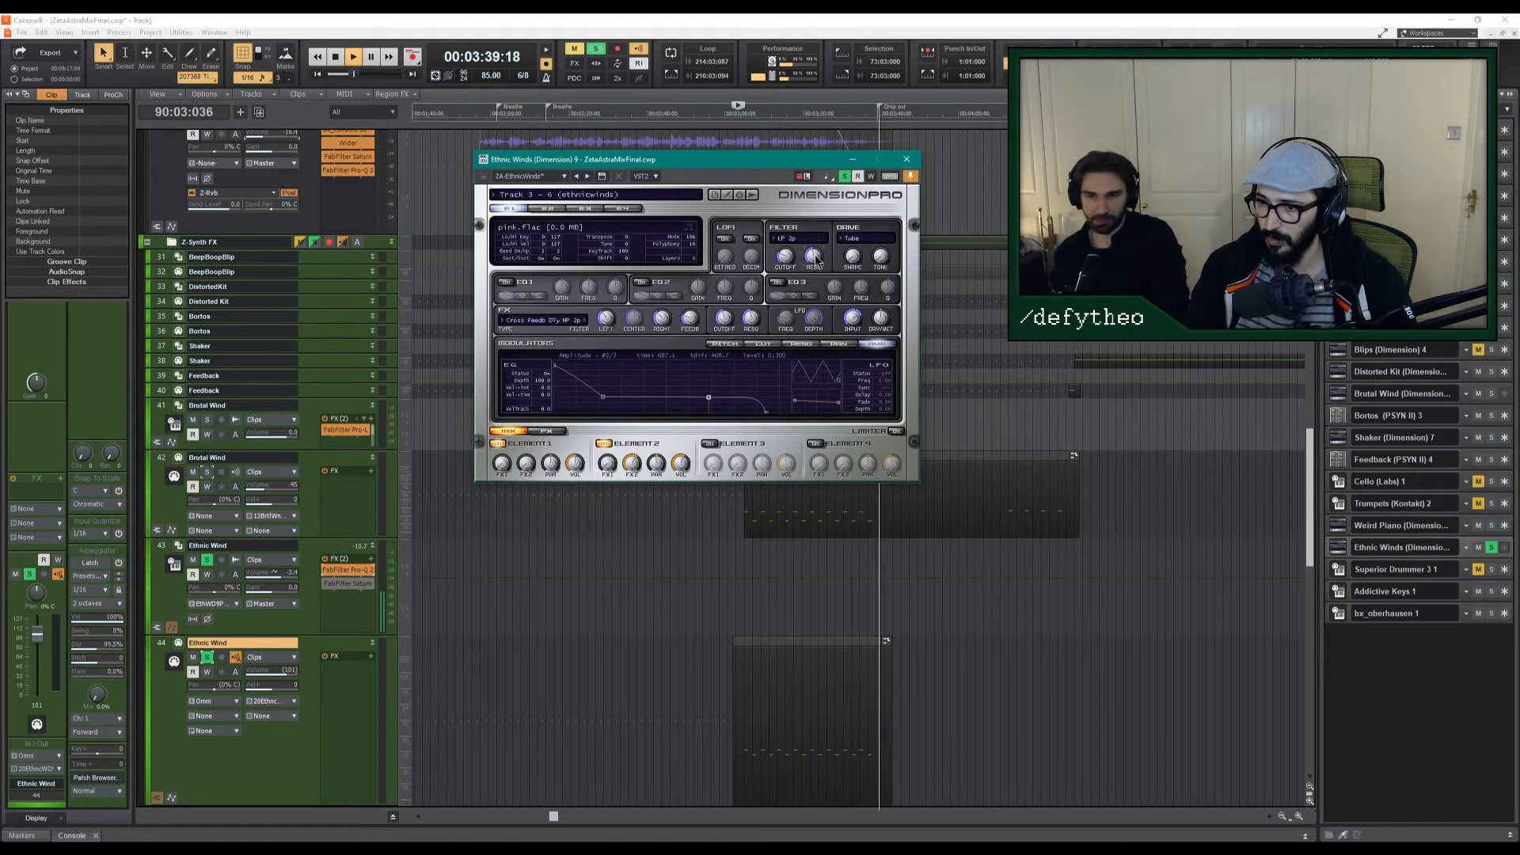
pyautogui.press('space')
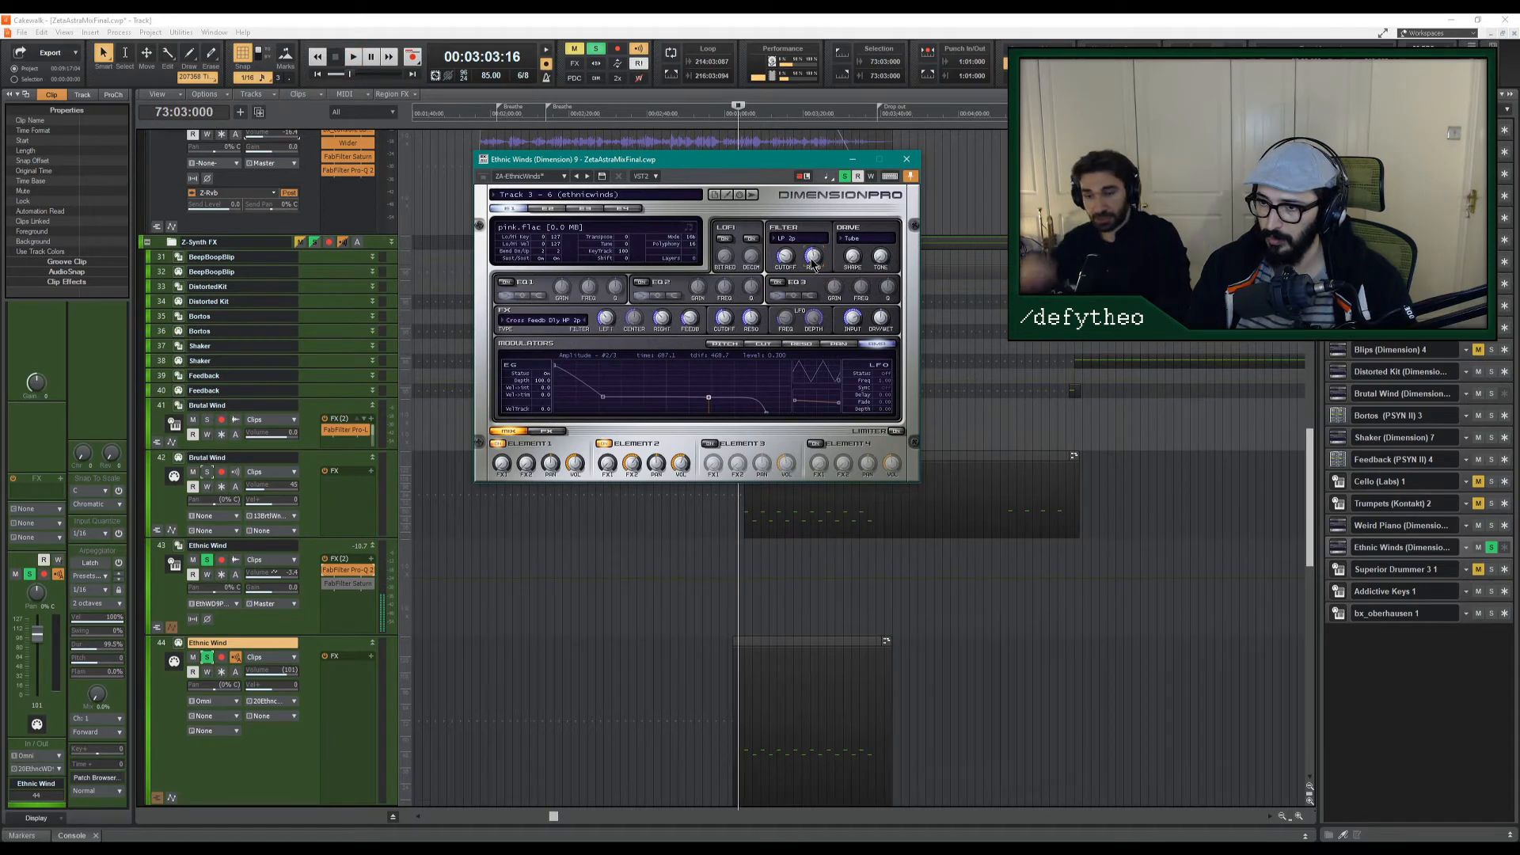
pyautogui.press('space')
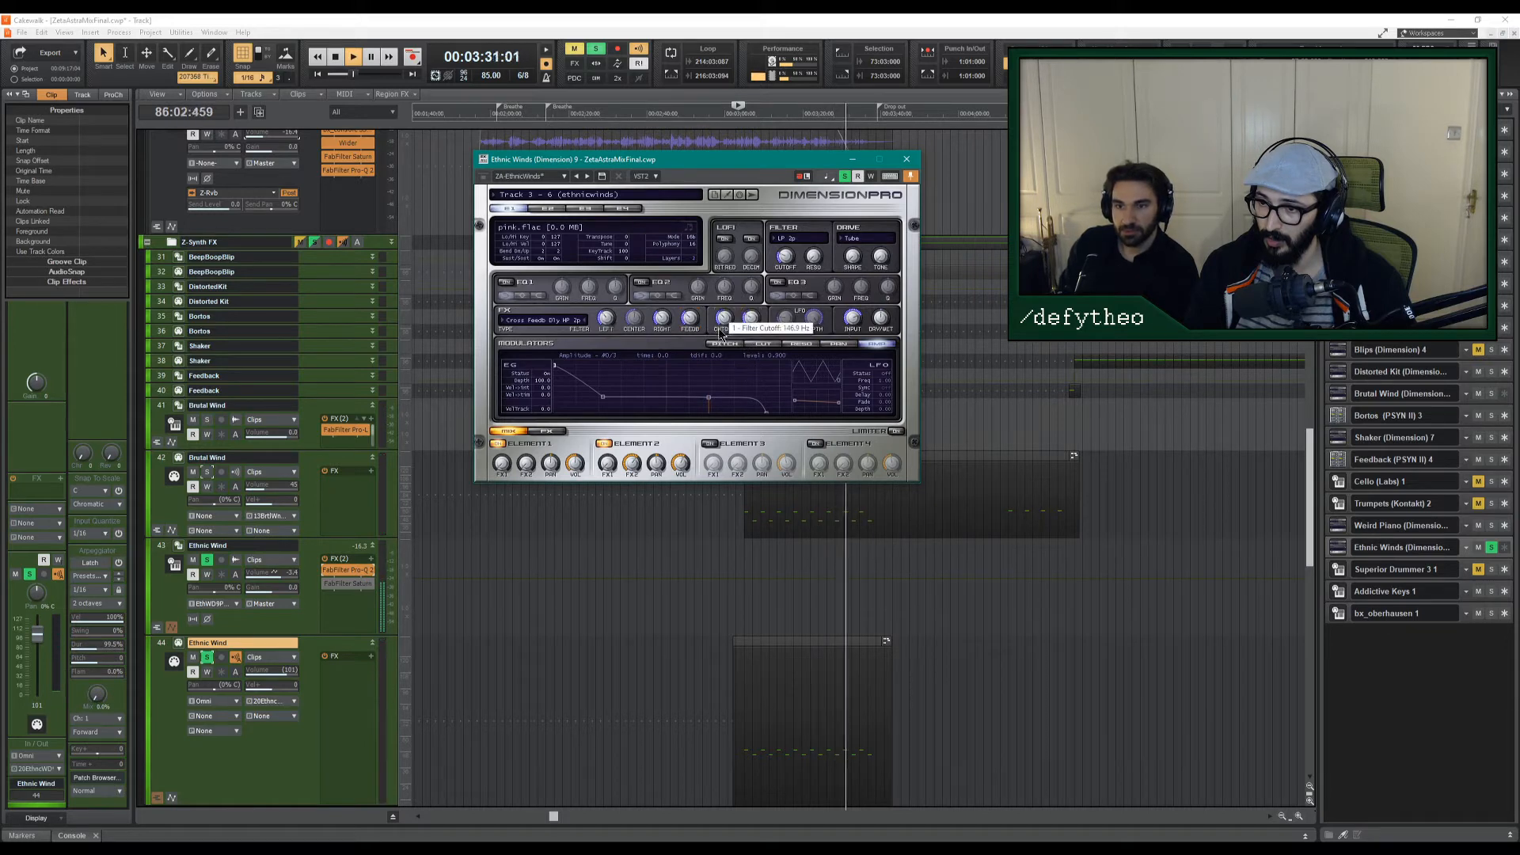
pyautogui.moveTo(720, 333); pyautogui.dragTo(719, 344)
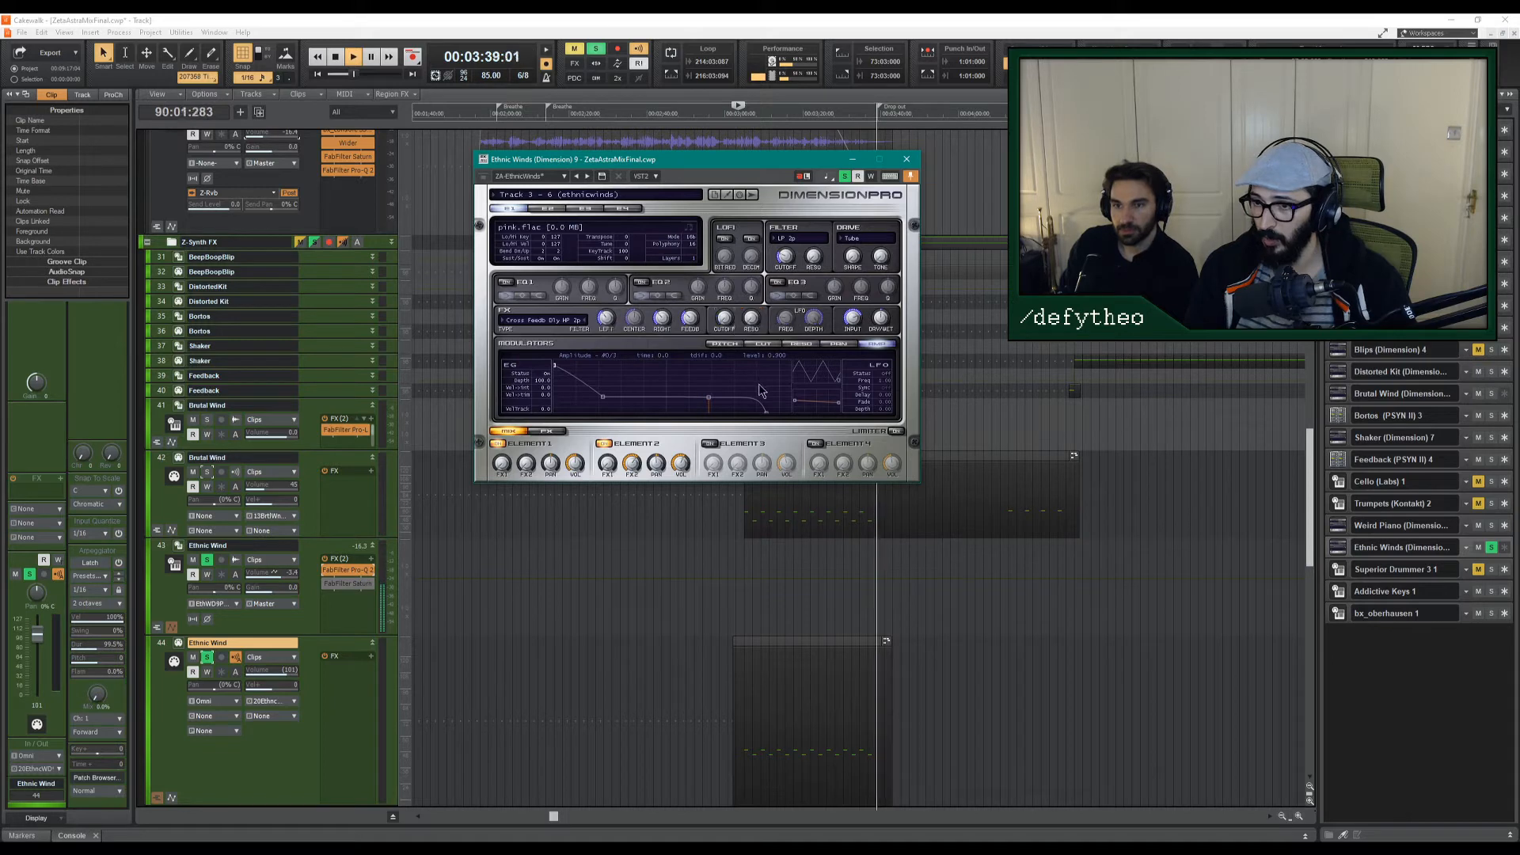
pyautogui.press('space')
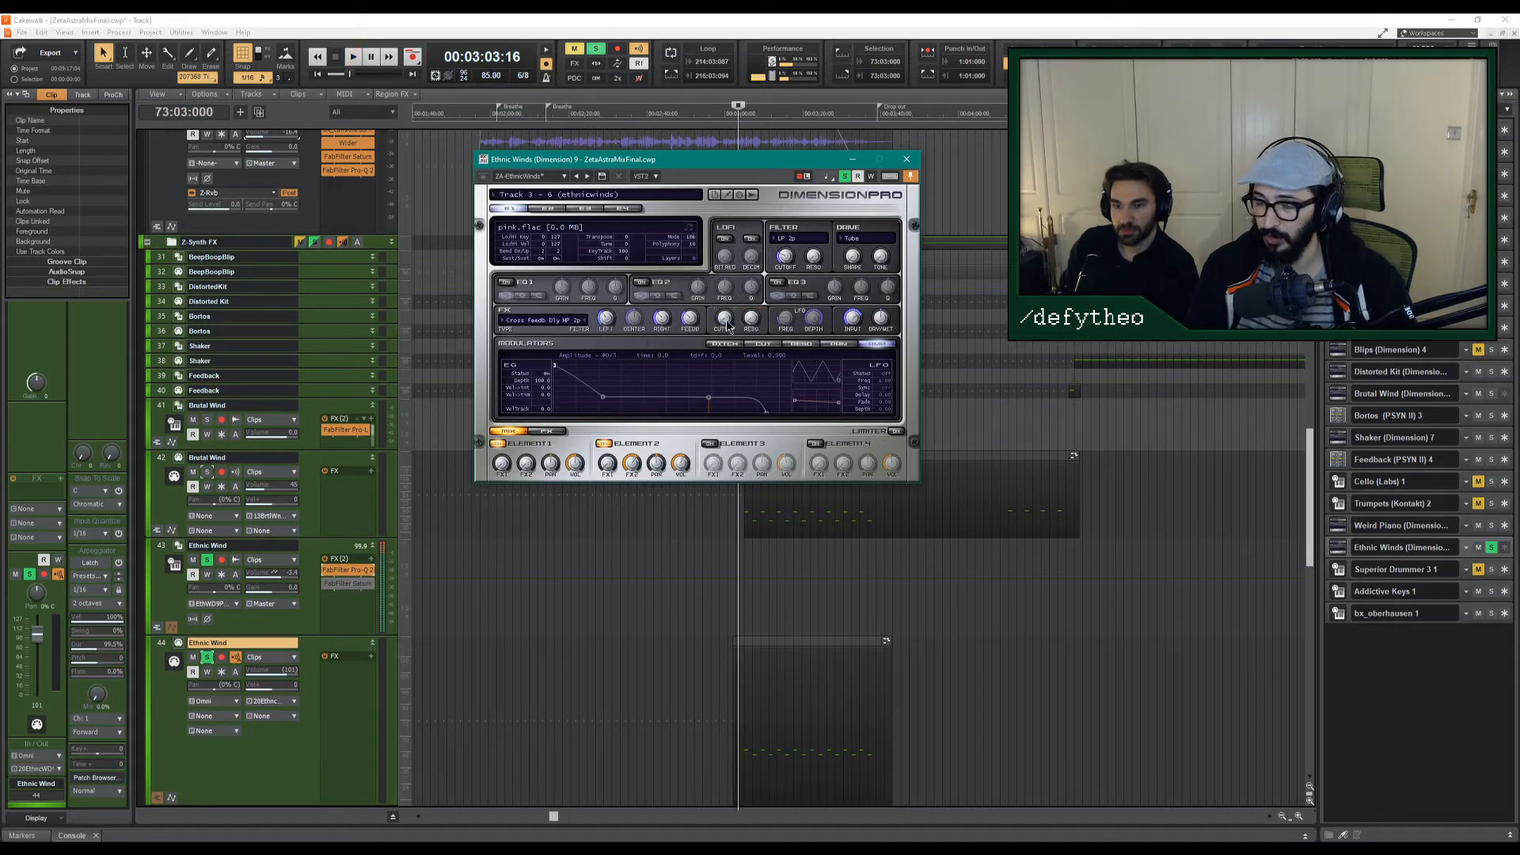
pyautogui.press('space')
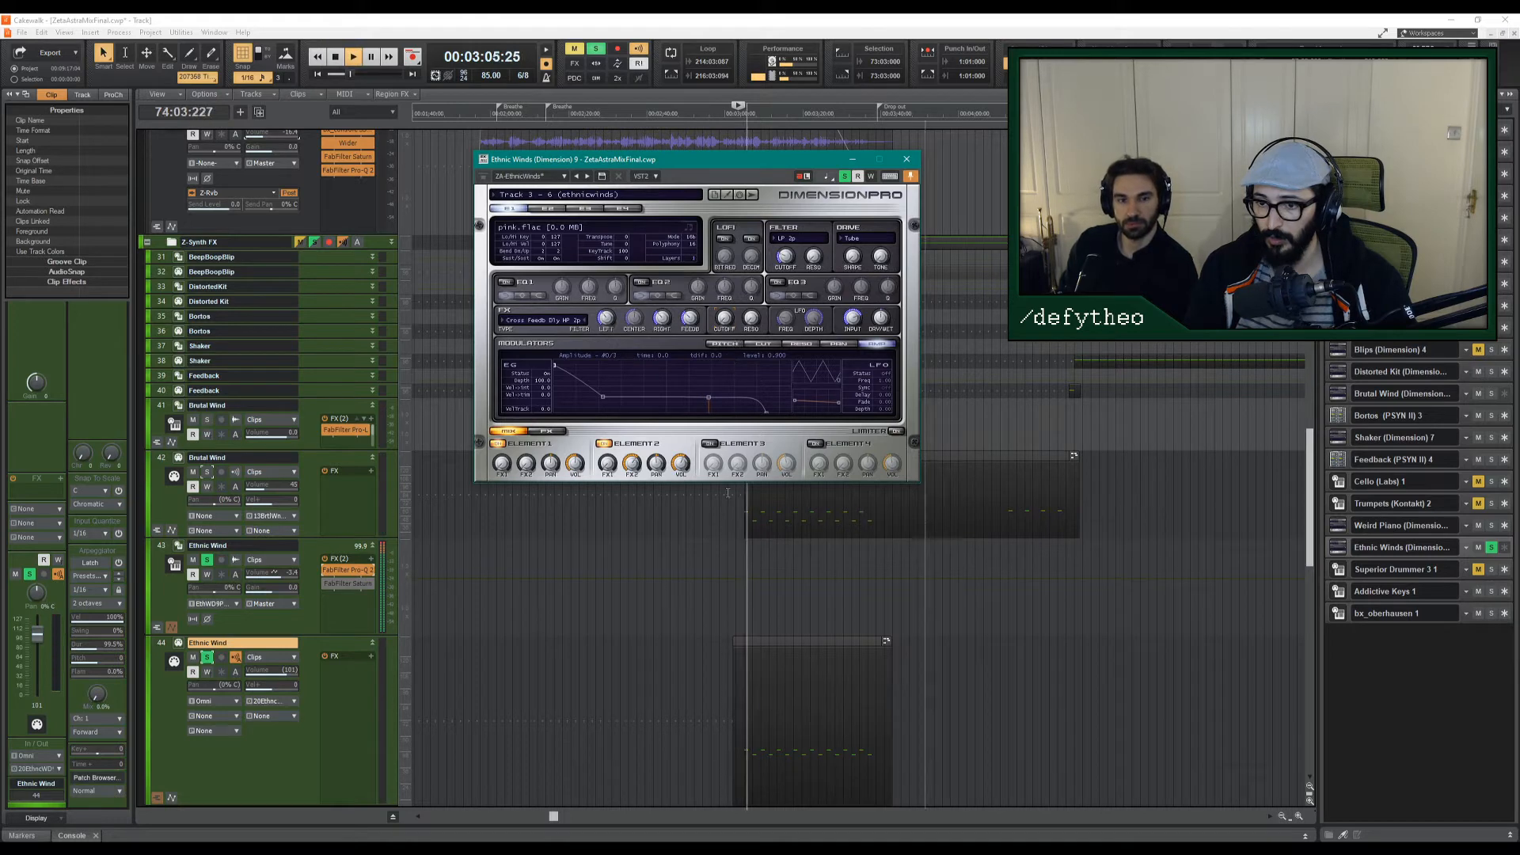
pyautogui.press('space')
# Close the Ethnic Winds synth window and test the playback of Ethnic Wind from 72:02:000.
pyautogui.click(732, 538)
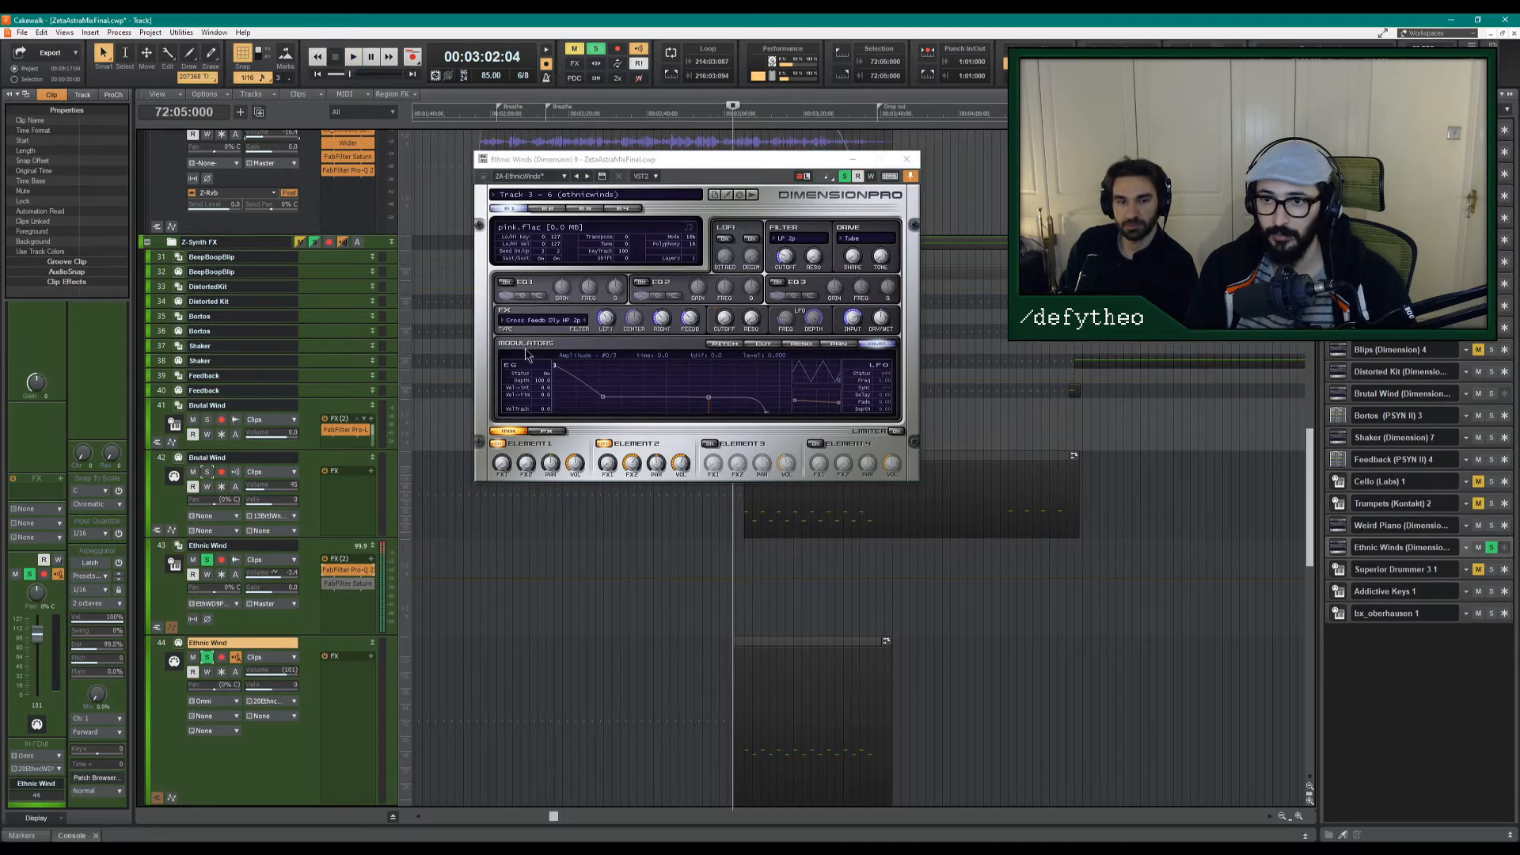
pyautogui.click(673, 117)
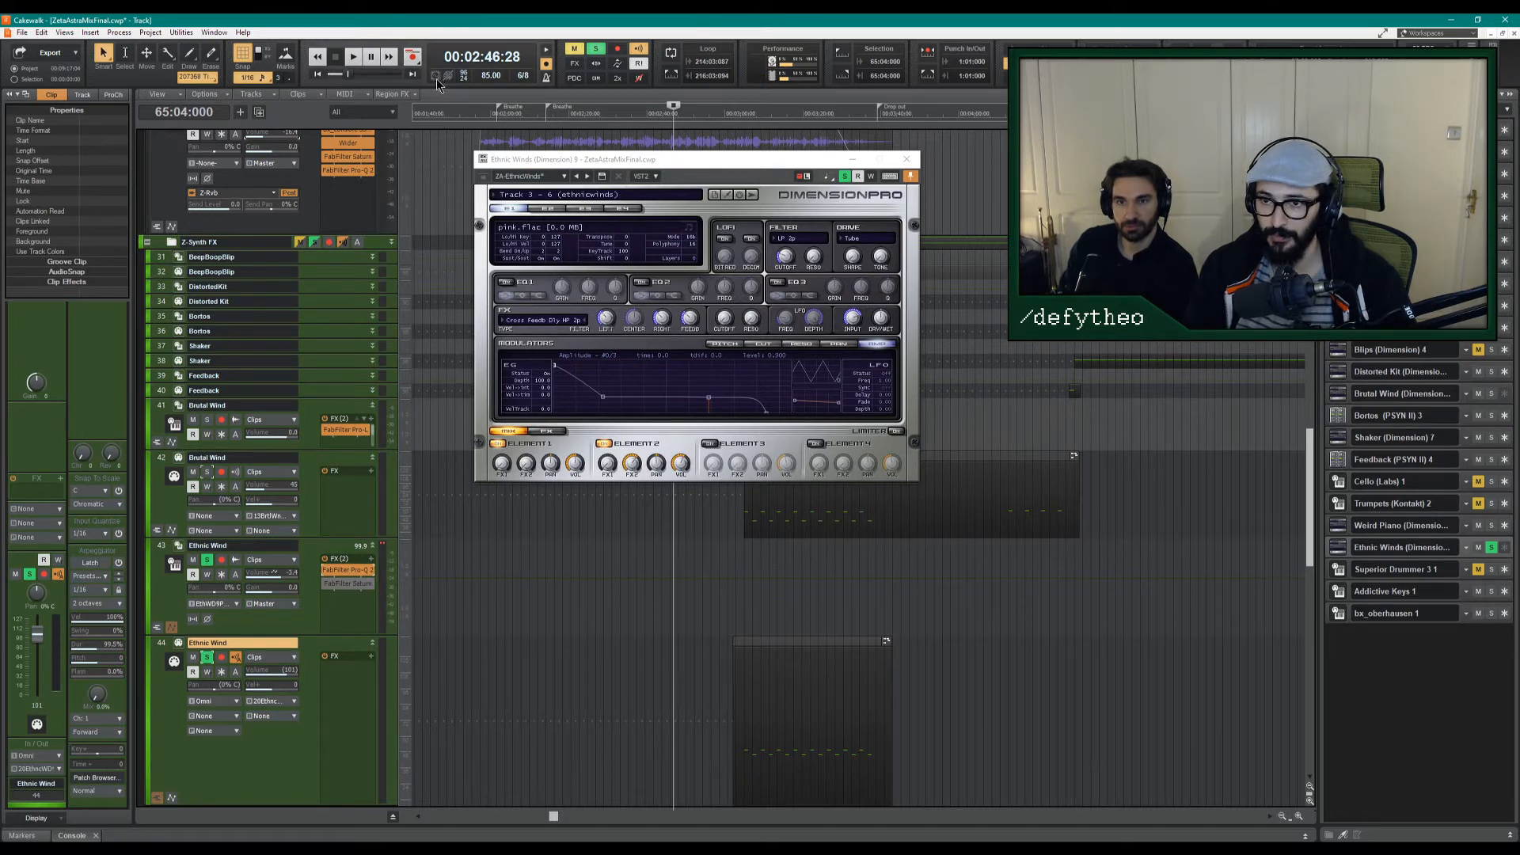
pyautogui.click(906, 159)
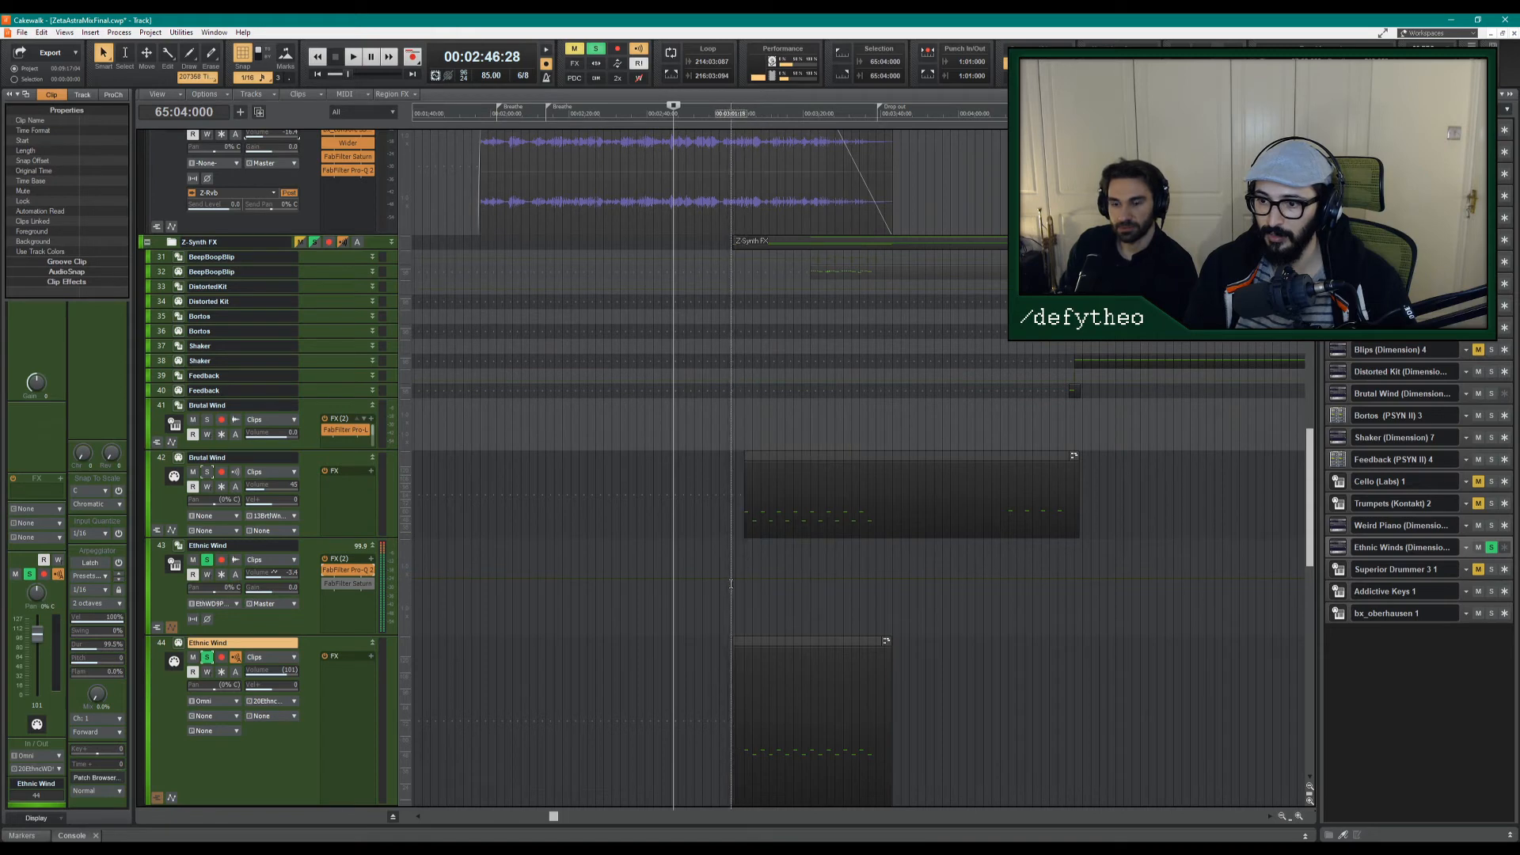
pyautogui.click(729, 559)
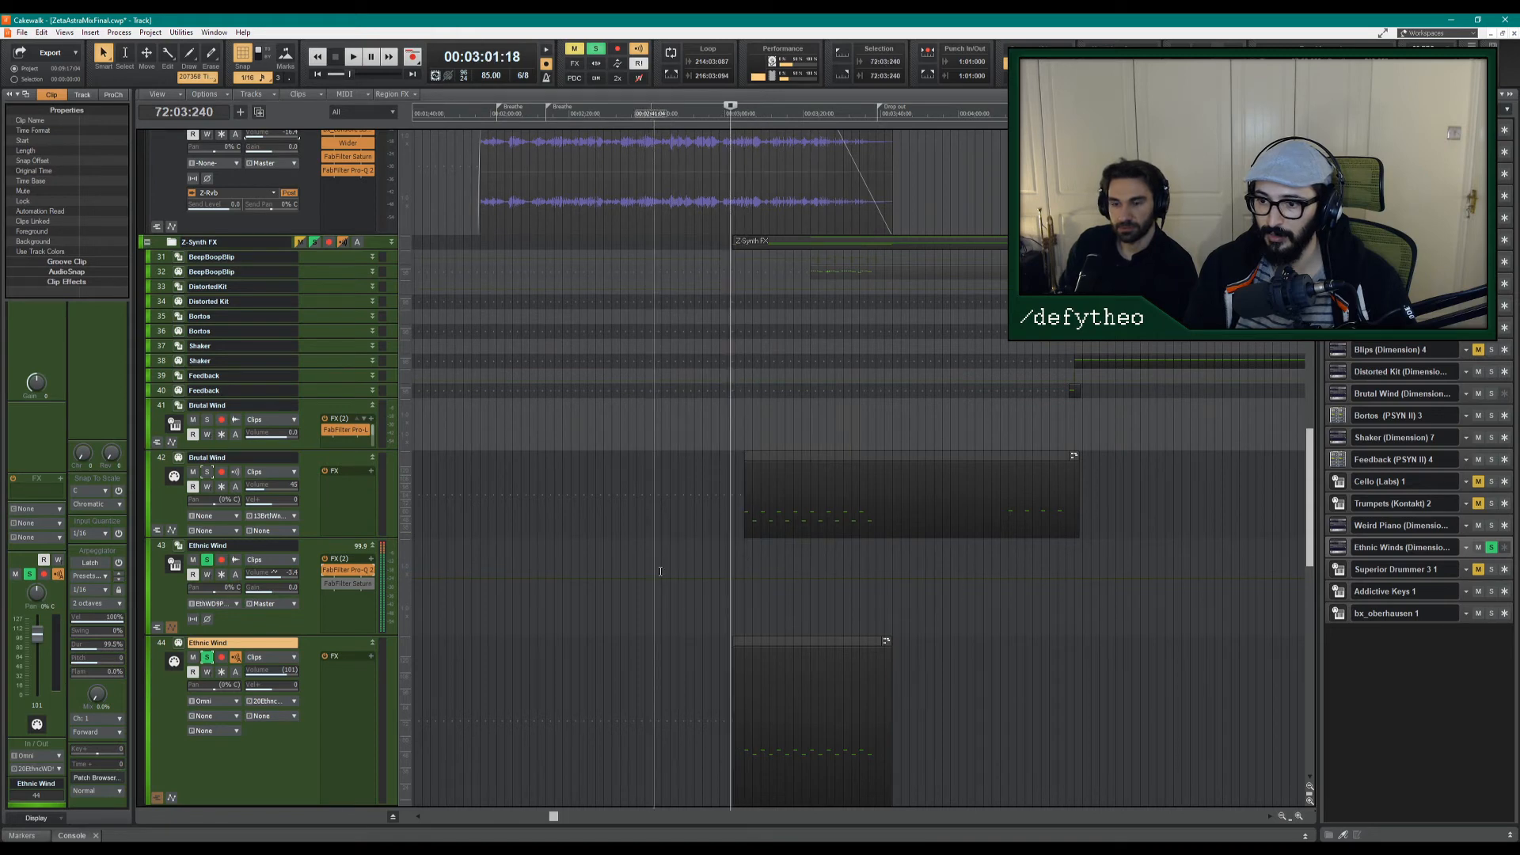
pyautogui.click(733, 564)
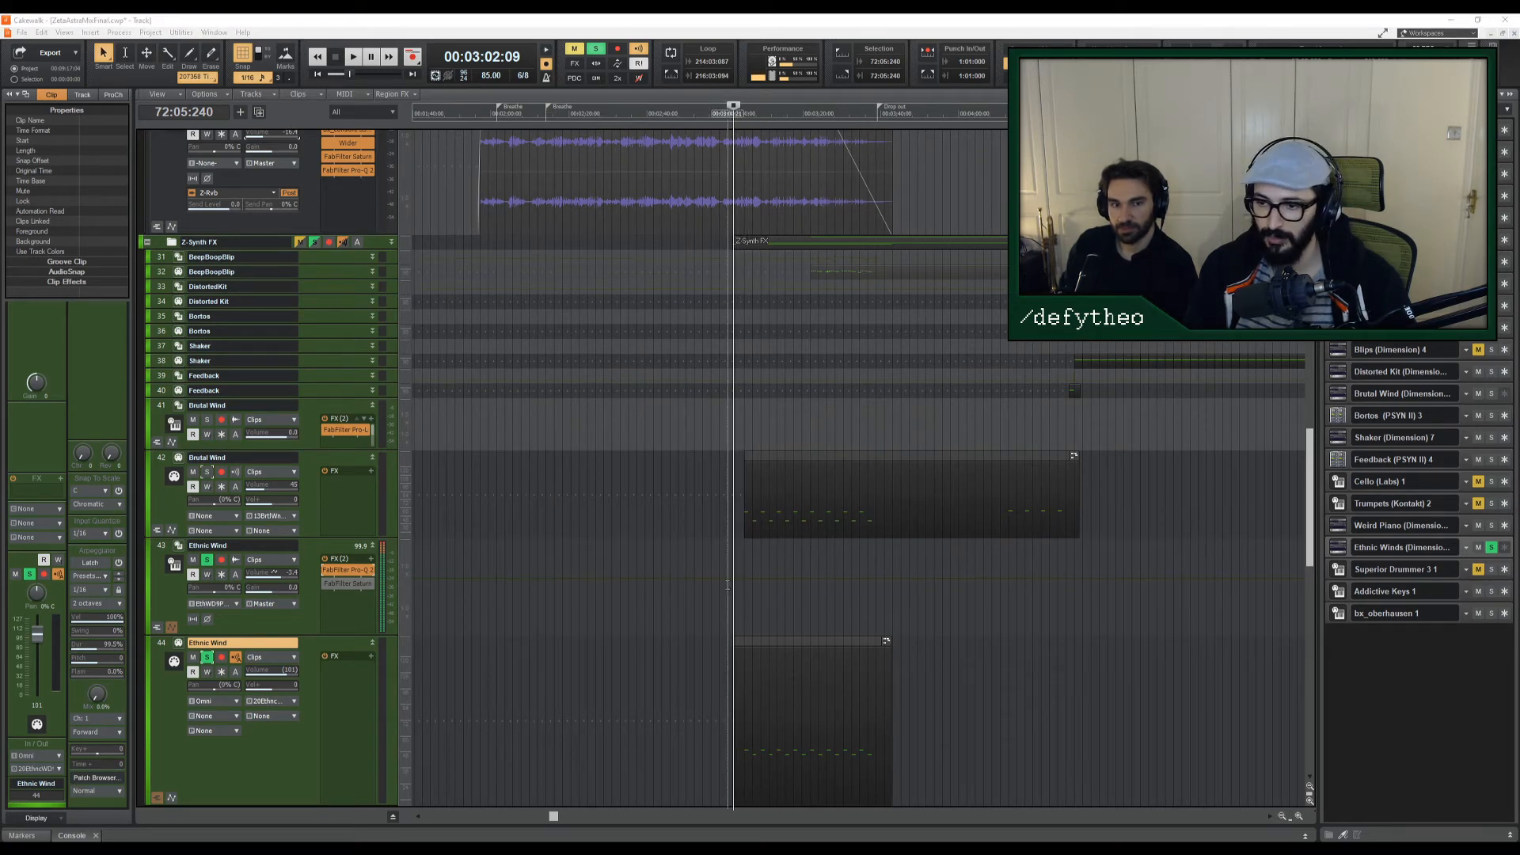
pyautogui.click(734, 585)
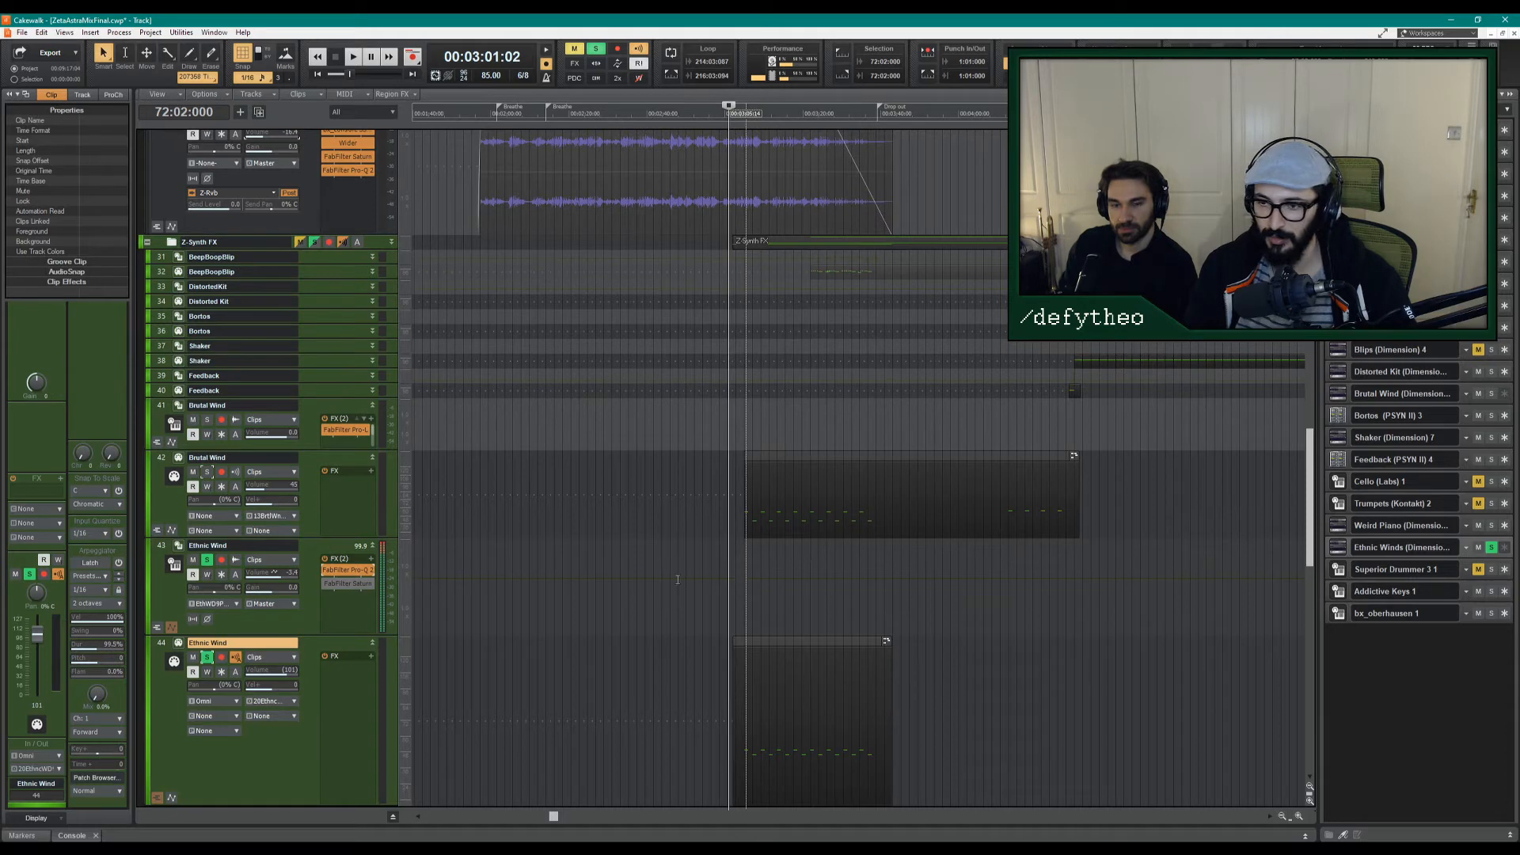
pyautogui.press('space')
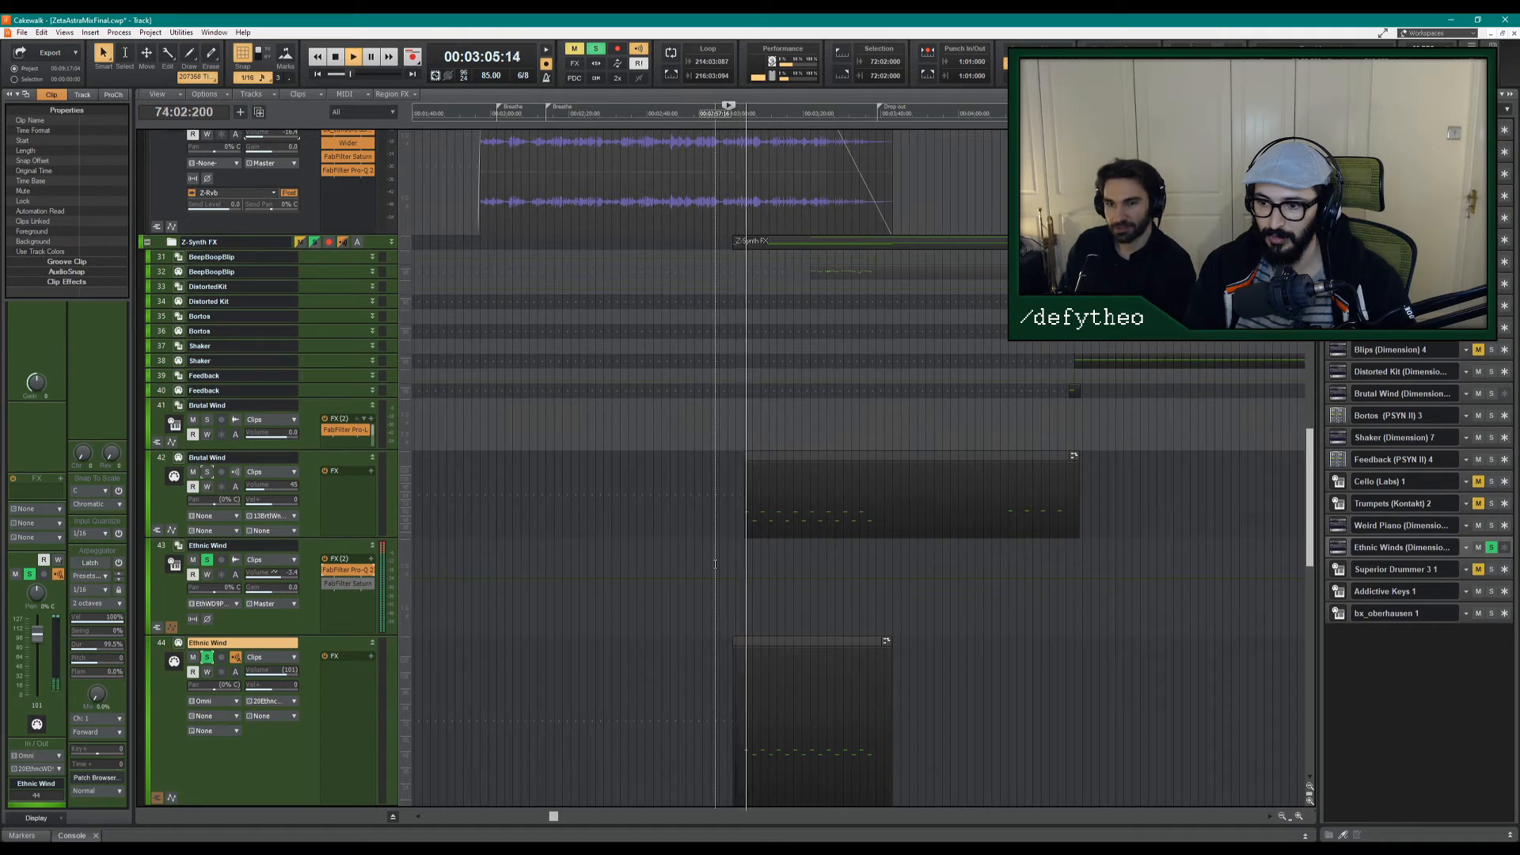
pyautogui.press('space')
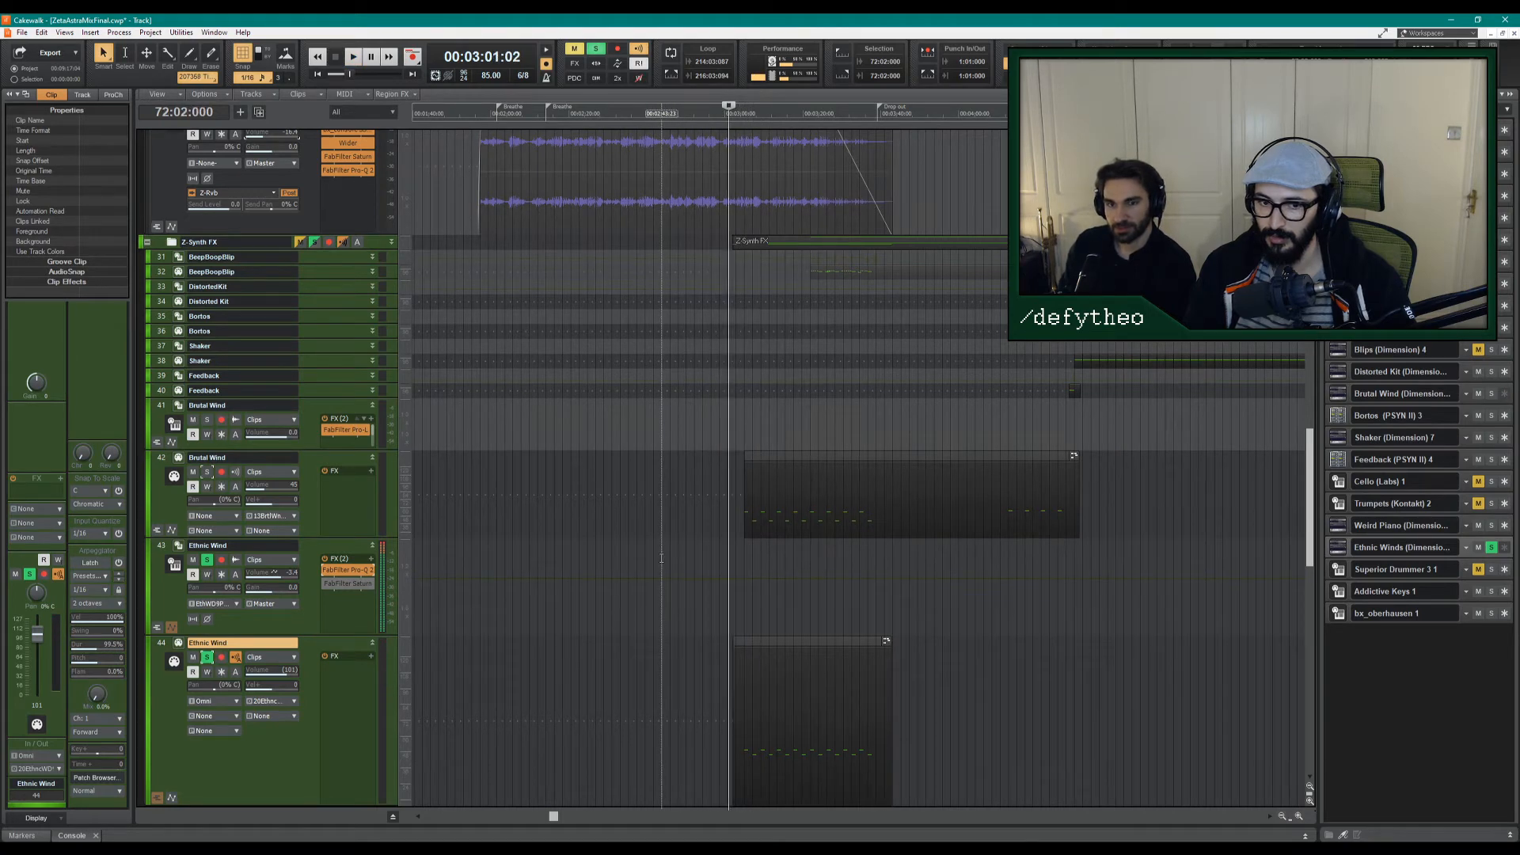
# Quit Cakewalk, saving the changes to ZetaAstraMixFinal.cwp, and minimize the Source folder window.
pyautogui.hotkey('alt', 'F4')
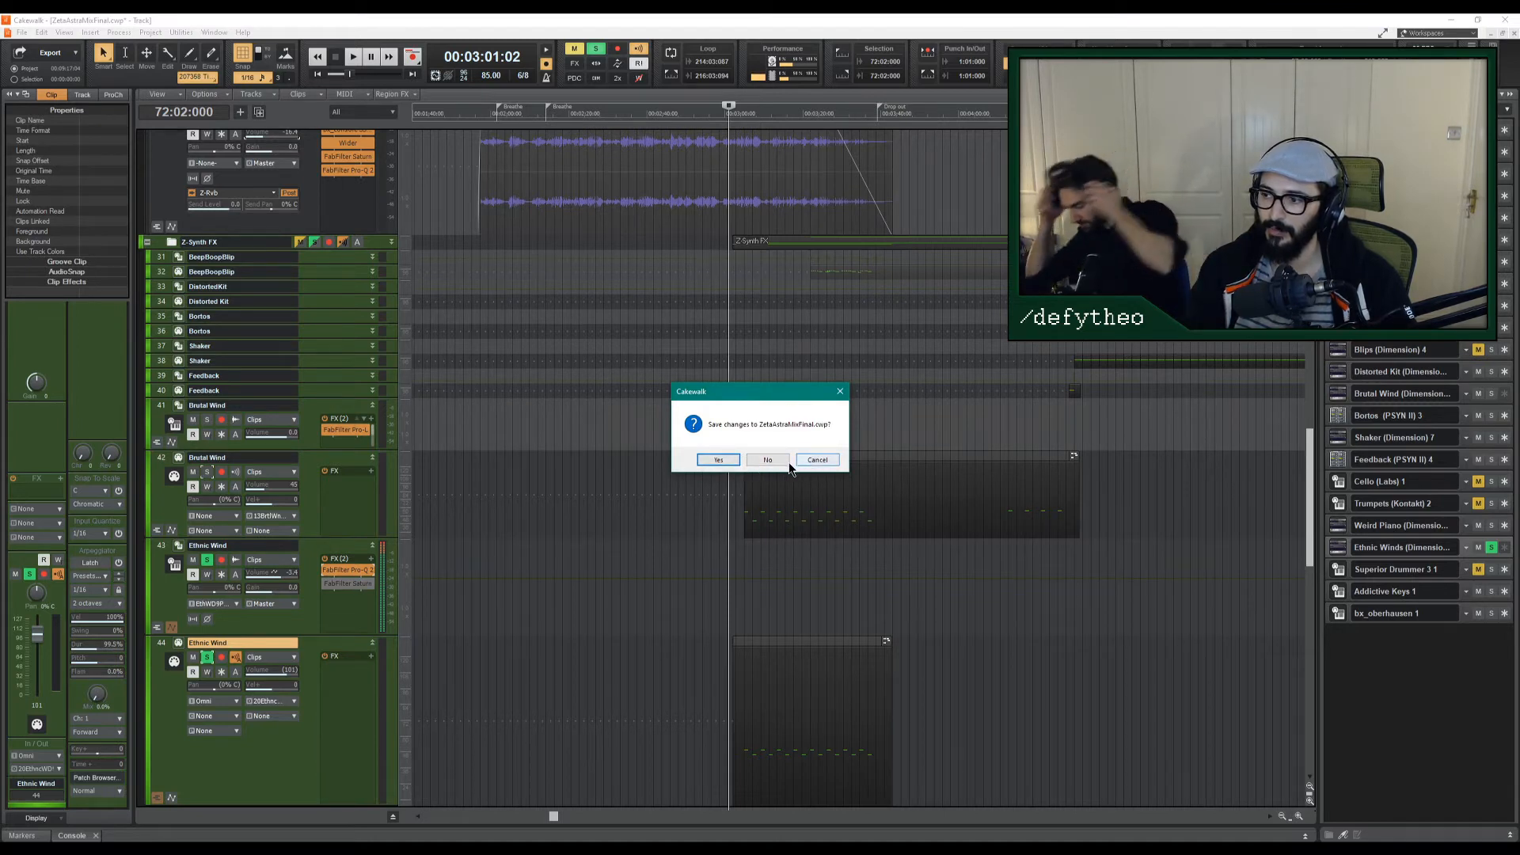
pyautogui.click(720, 457)
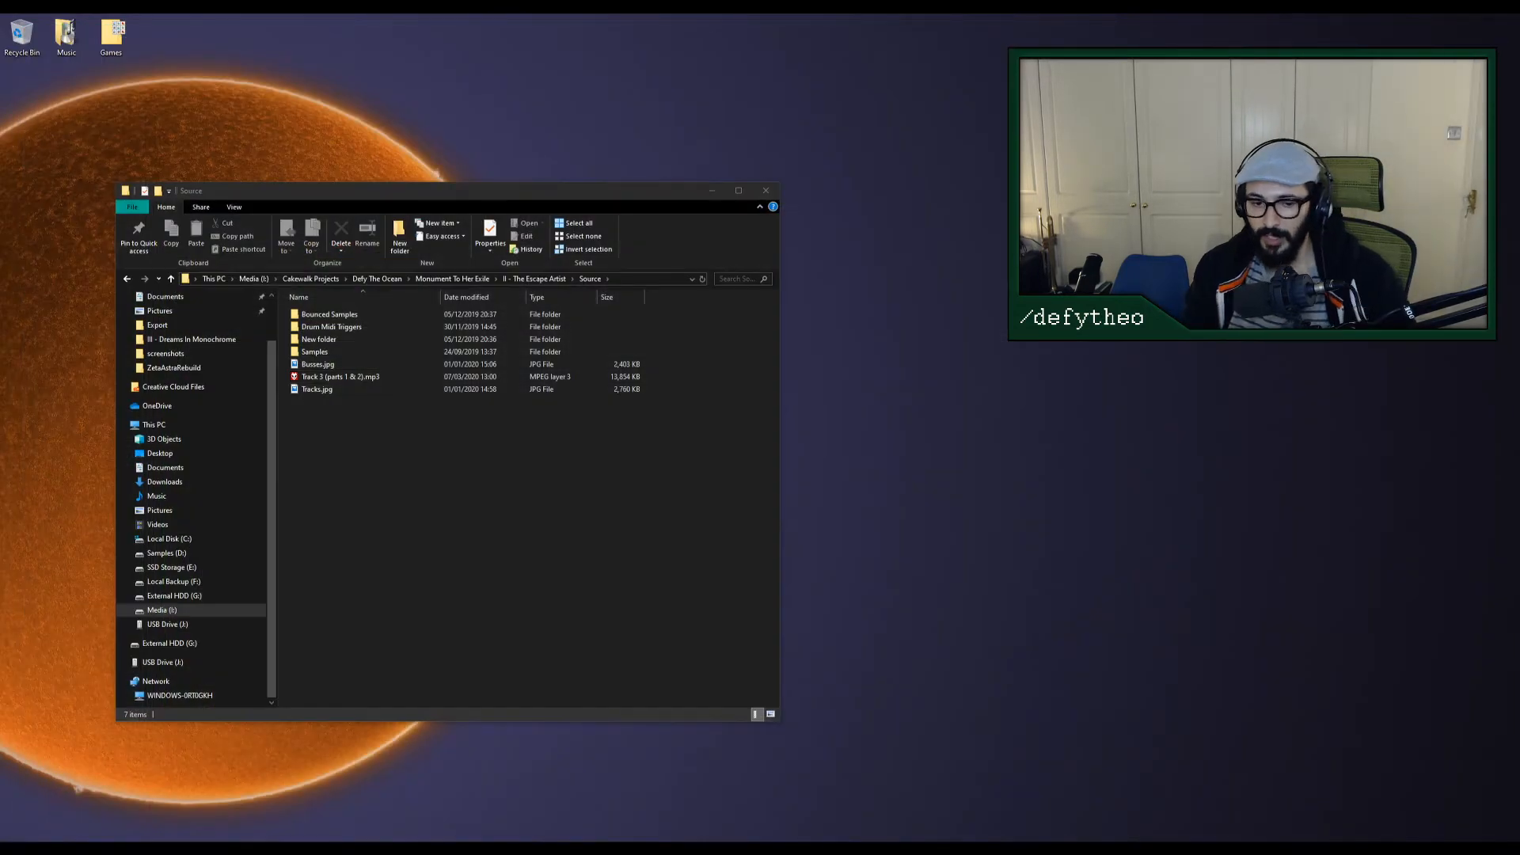
pyautogui.click(711, 191)
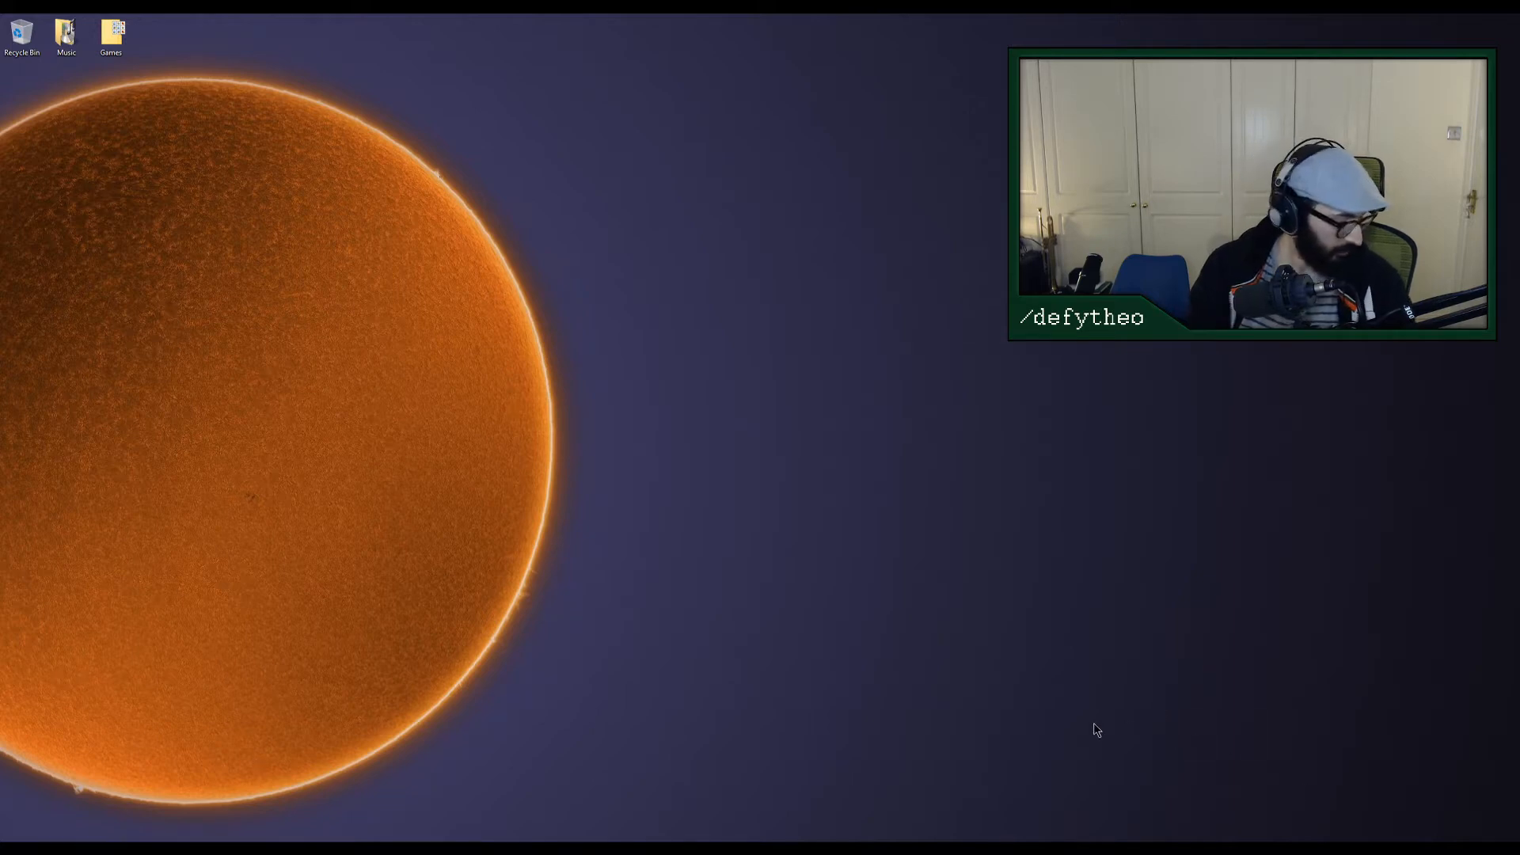
# Check the levels in RME TotalMix FX, and test audio output by playing the Subsolar+Sublunar instrumental in foobar2000.
pyautogui.click(1164, 847)
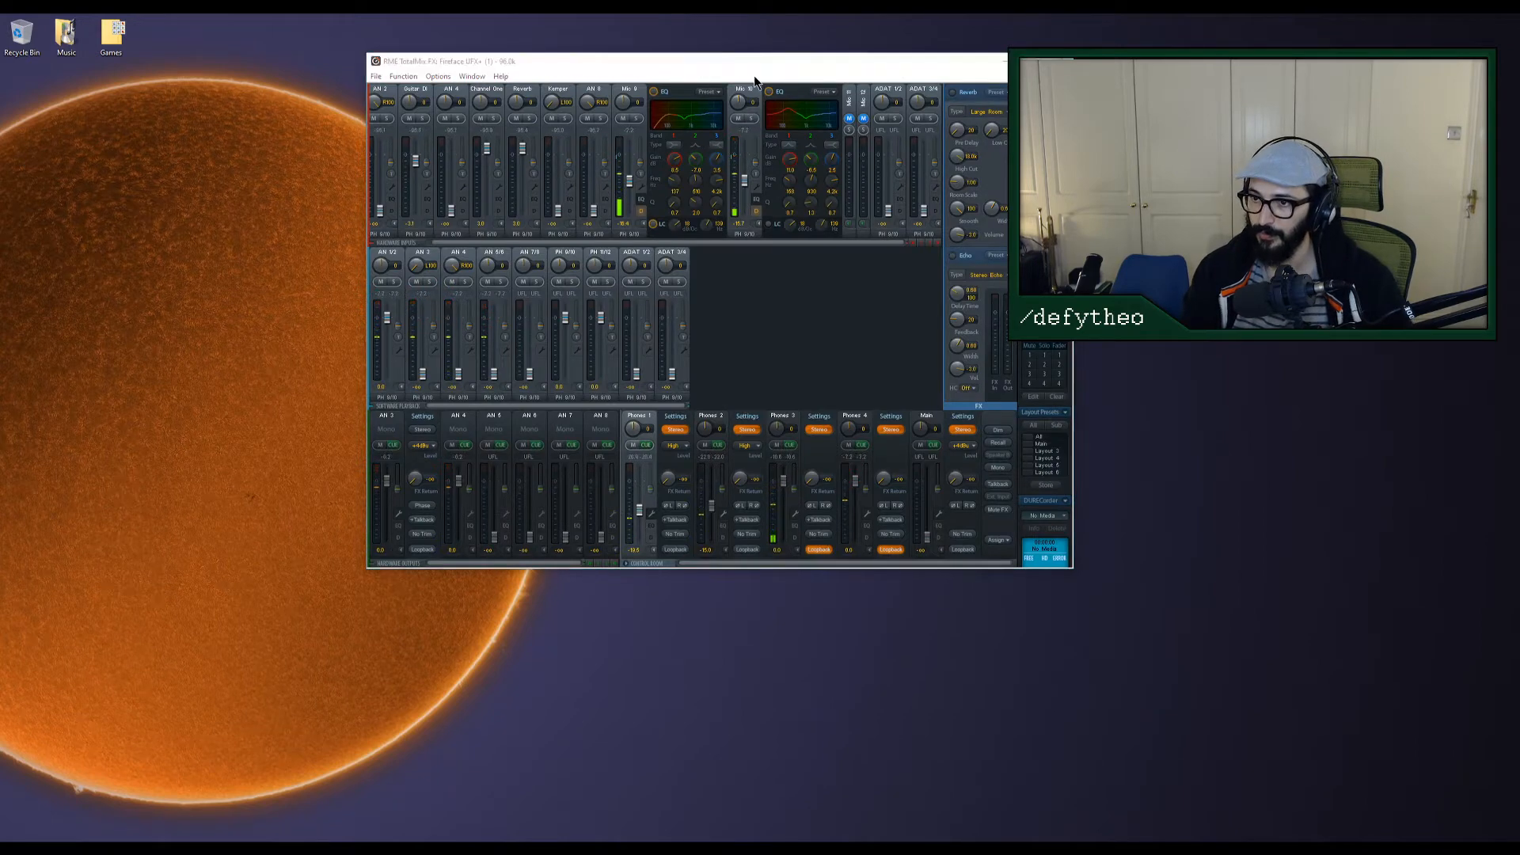
pyautogui.moveTo(754, 61); pyautogui.dragTo(516, 220)
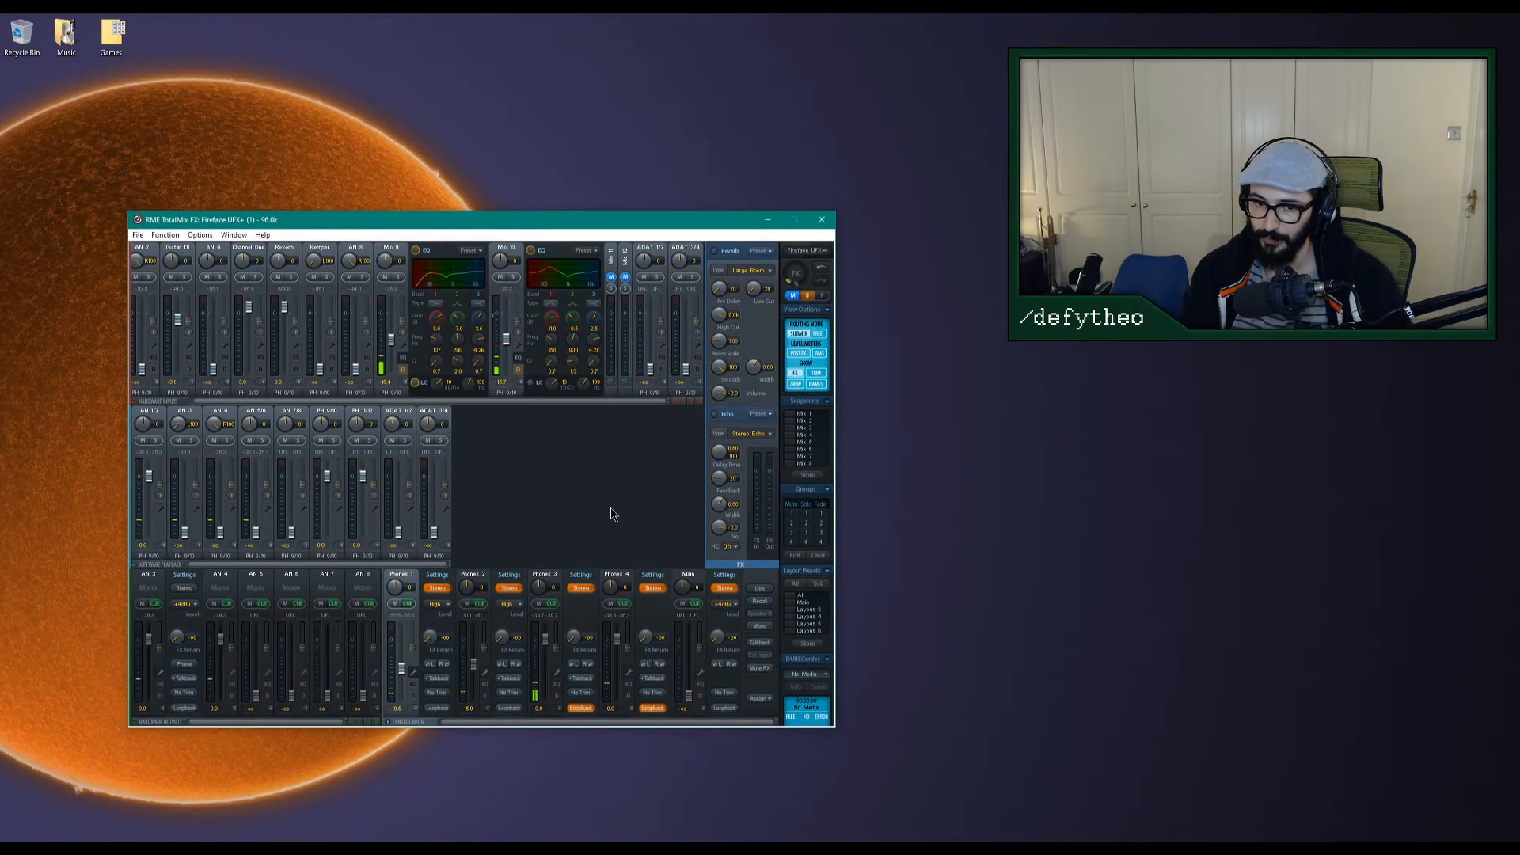
pyautogui.click(821, 220)
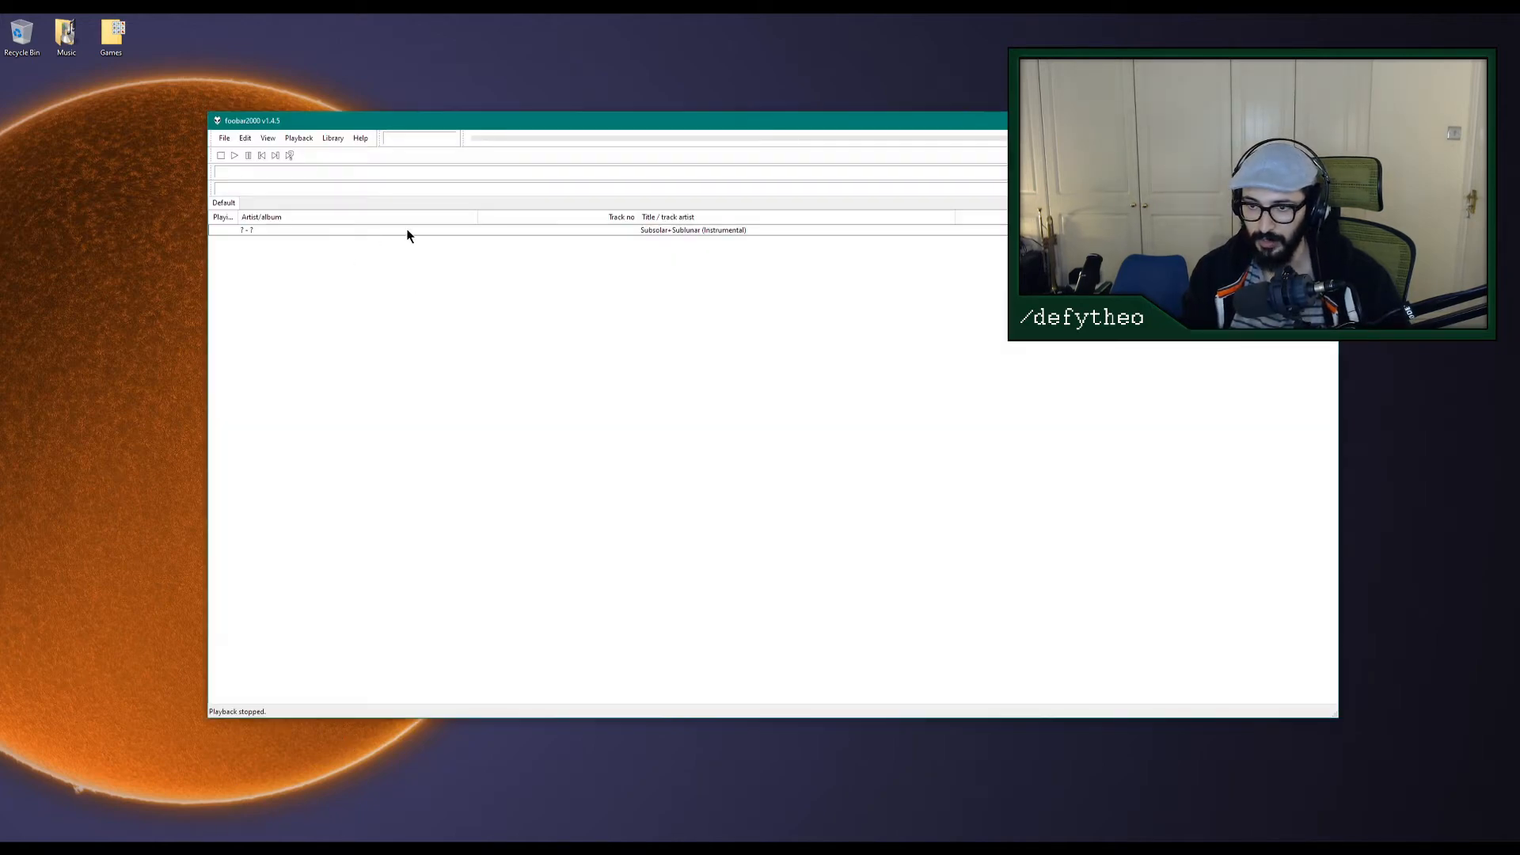
pyautogui.doubleClick(407, 230)
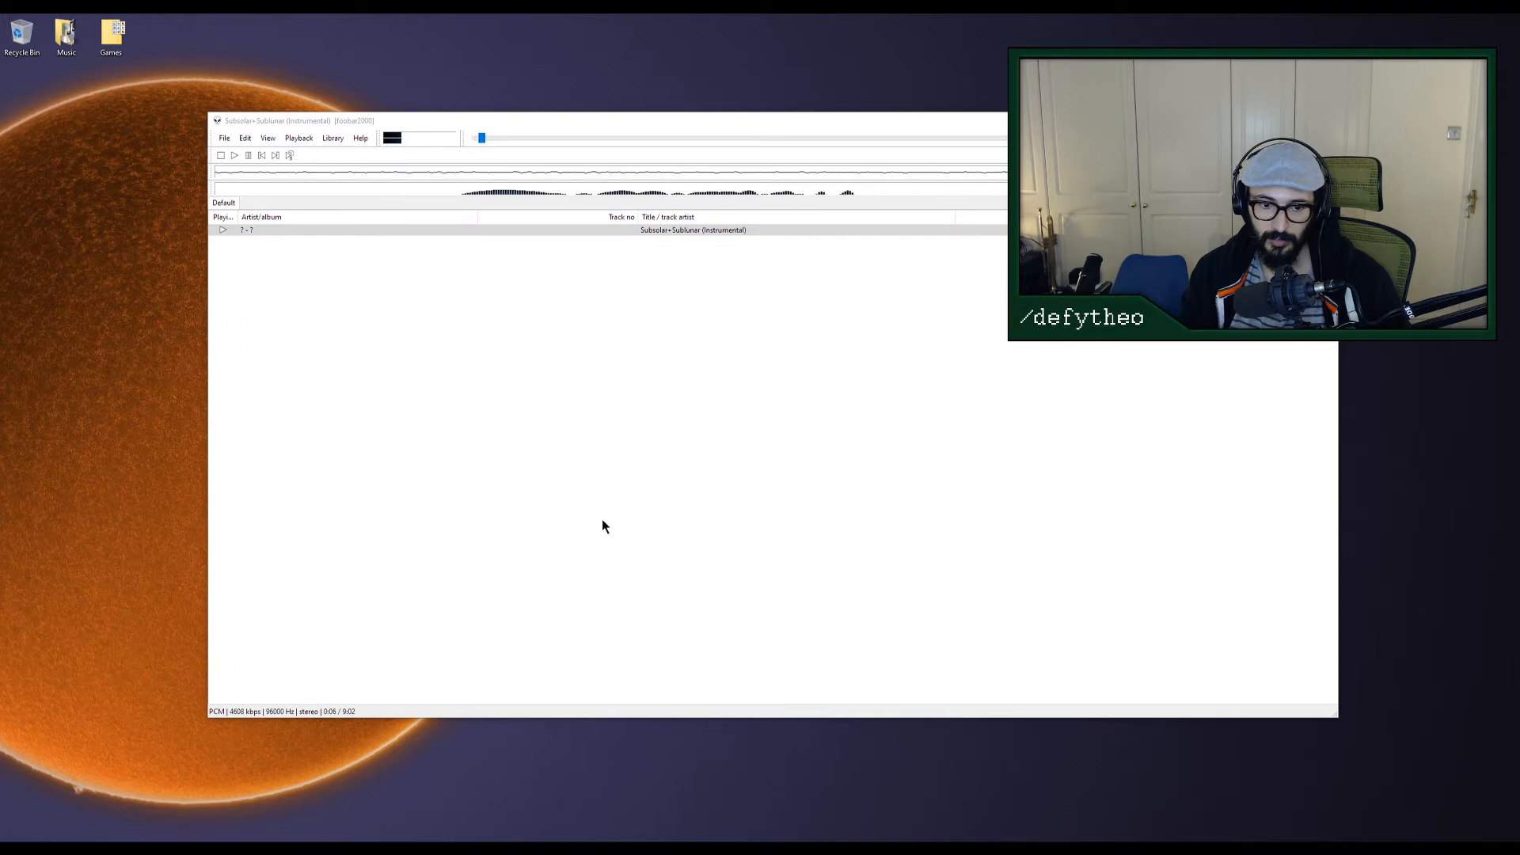
pyautogui.click(1320, 120)
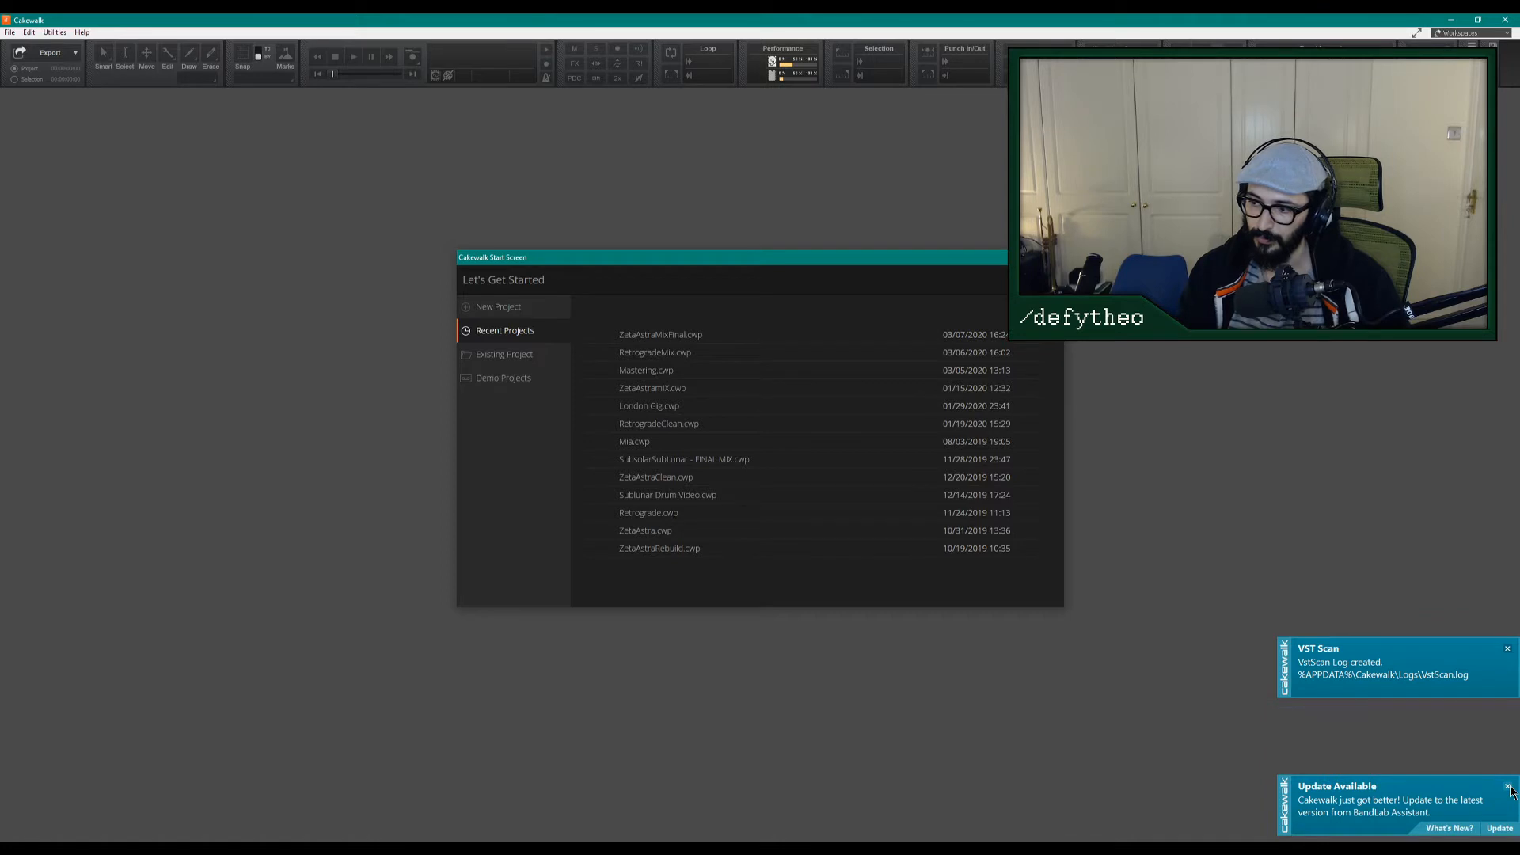
# Dismiss the update and VST scan notifications in Cakewalk and reopen the recent project ZetaAstraMixFinal.cwp.
pyautogui.click(1508, 787)
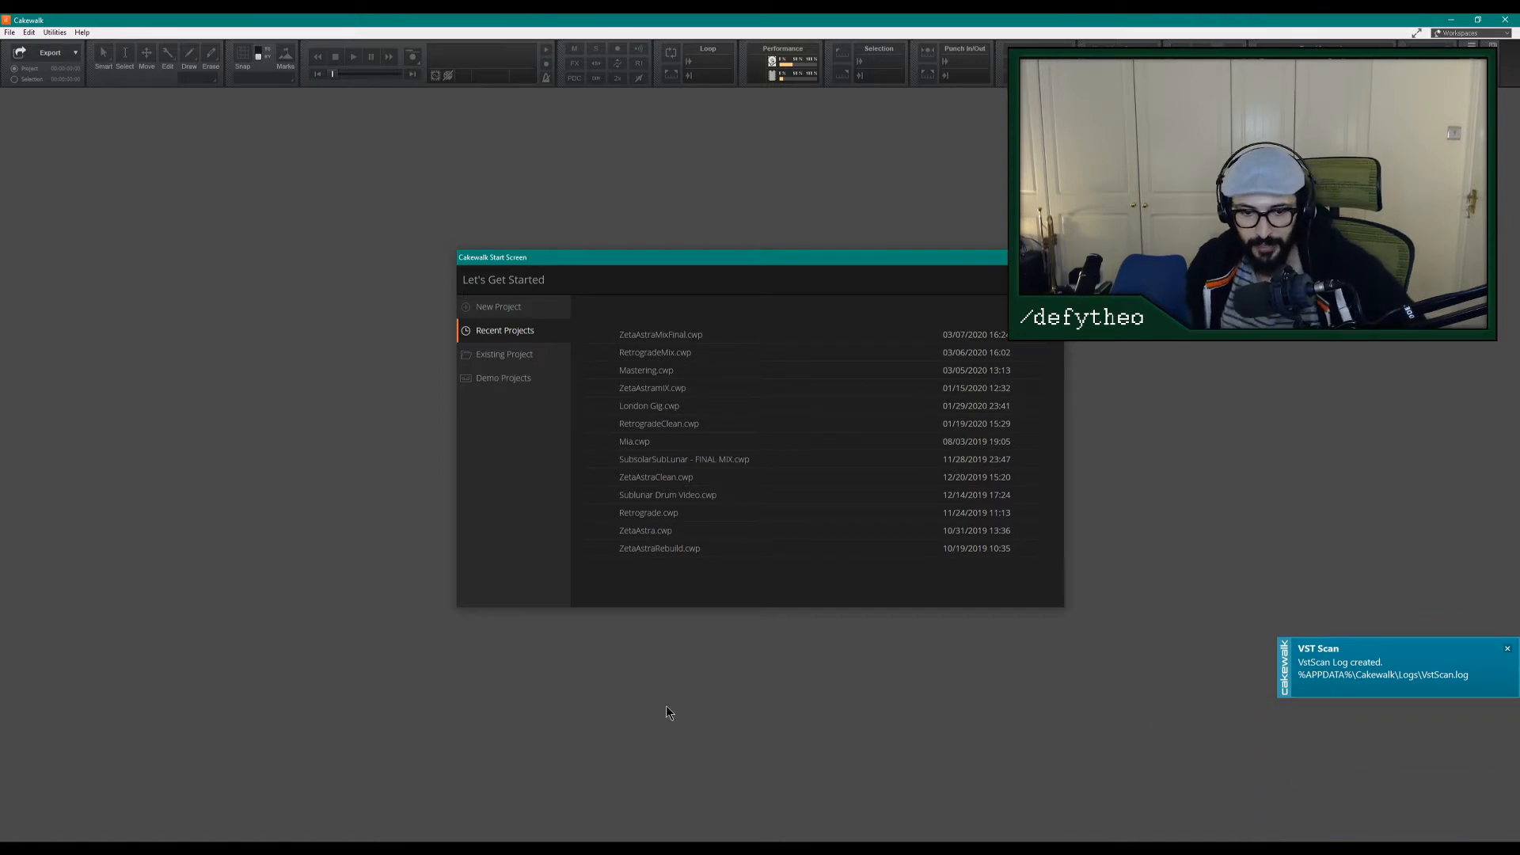
pyautogui.click(1508, 649)
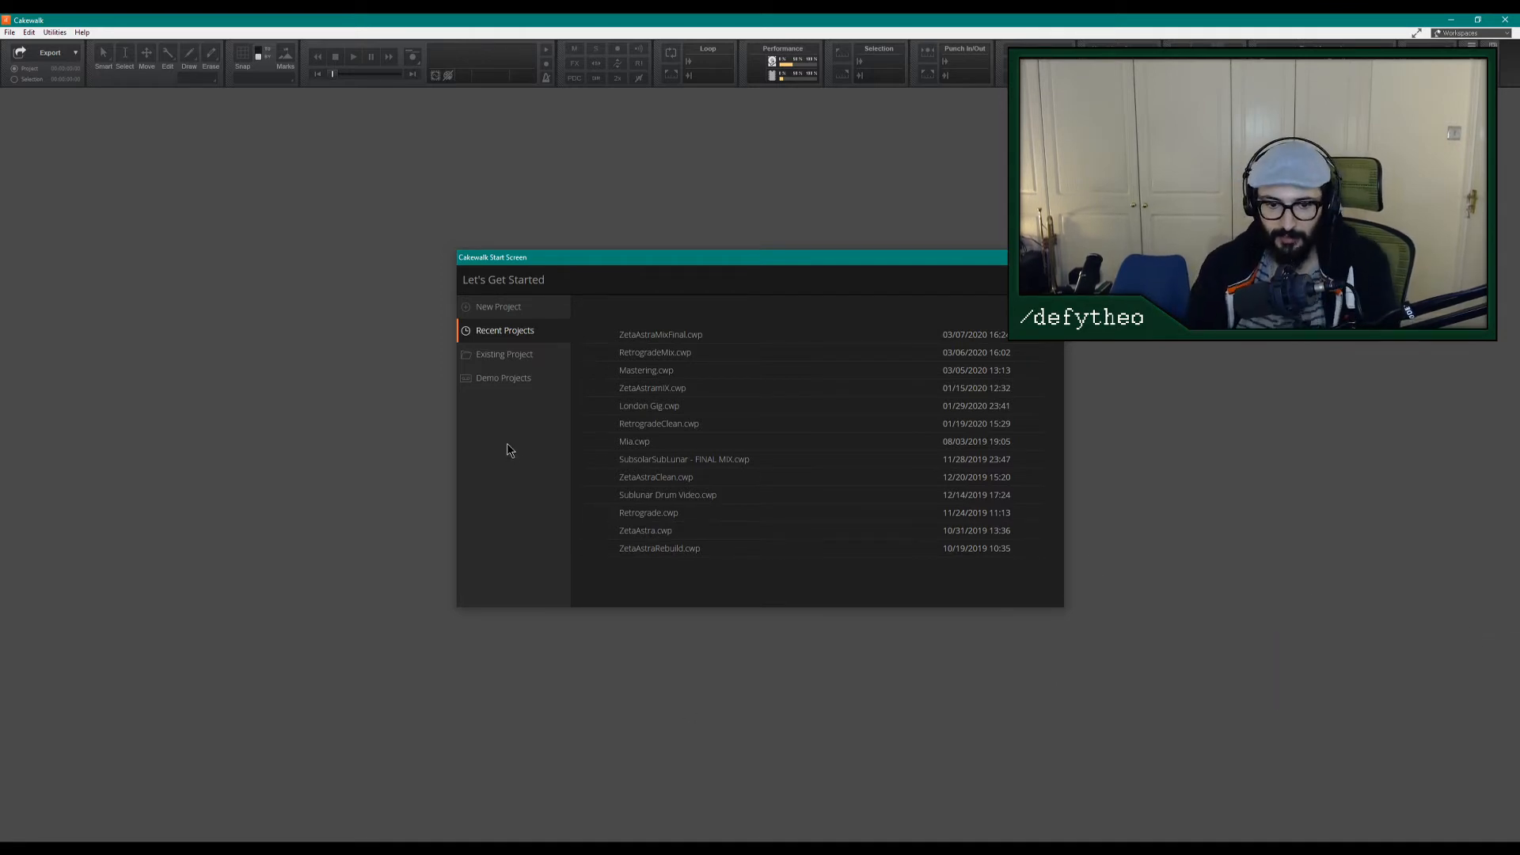
pyautogui.click(656, 336)
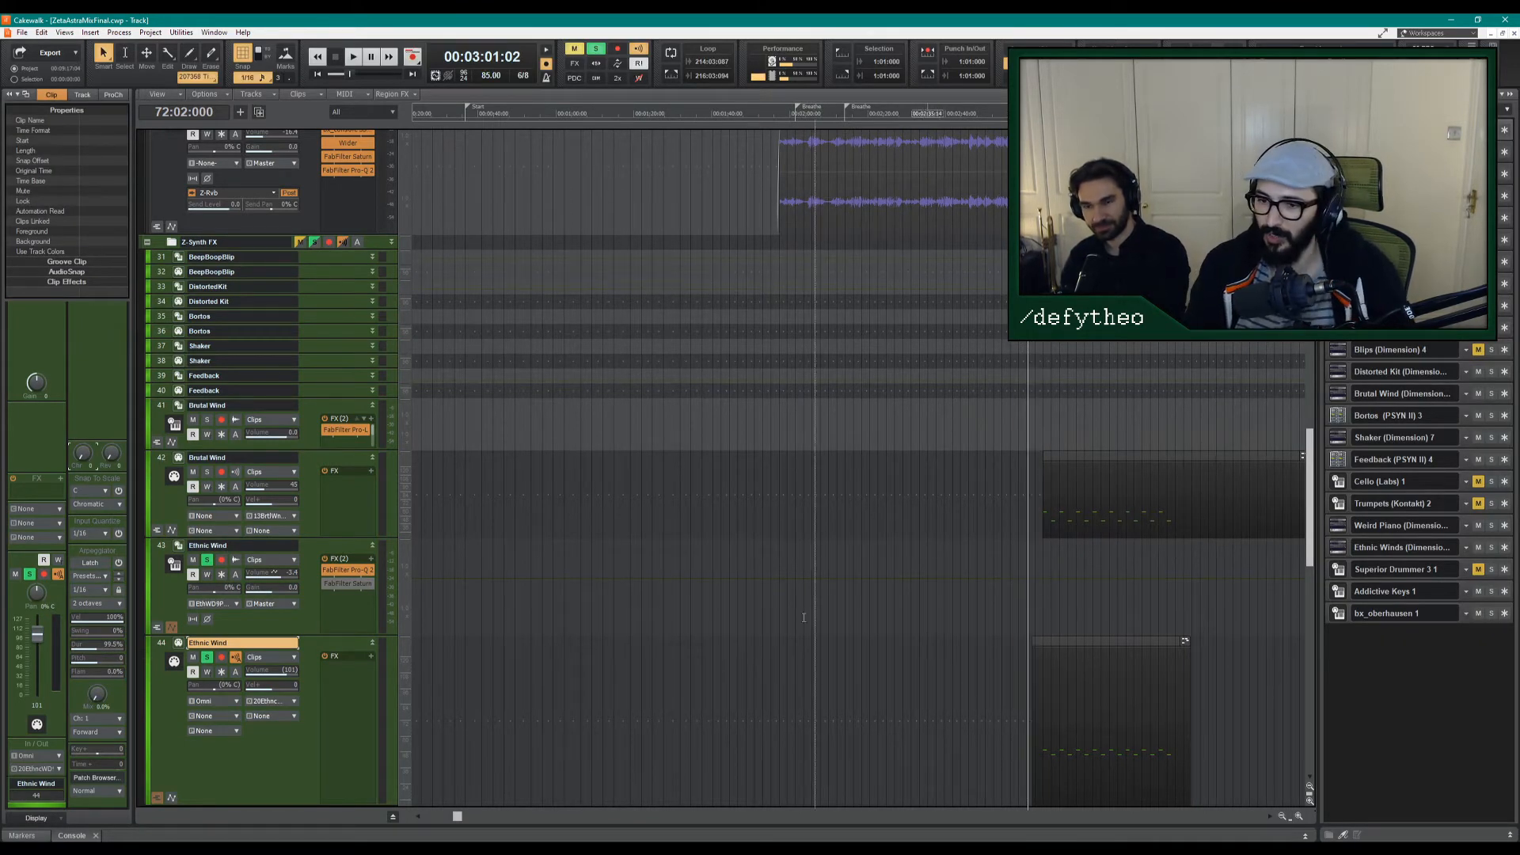
# Set the playback position to 72:03:240, and open the Ethnic Winds synth with its window over the track view.
pyautogui.click(1029, 595)
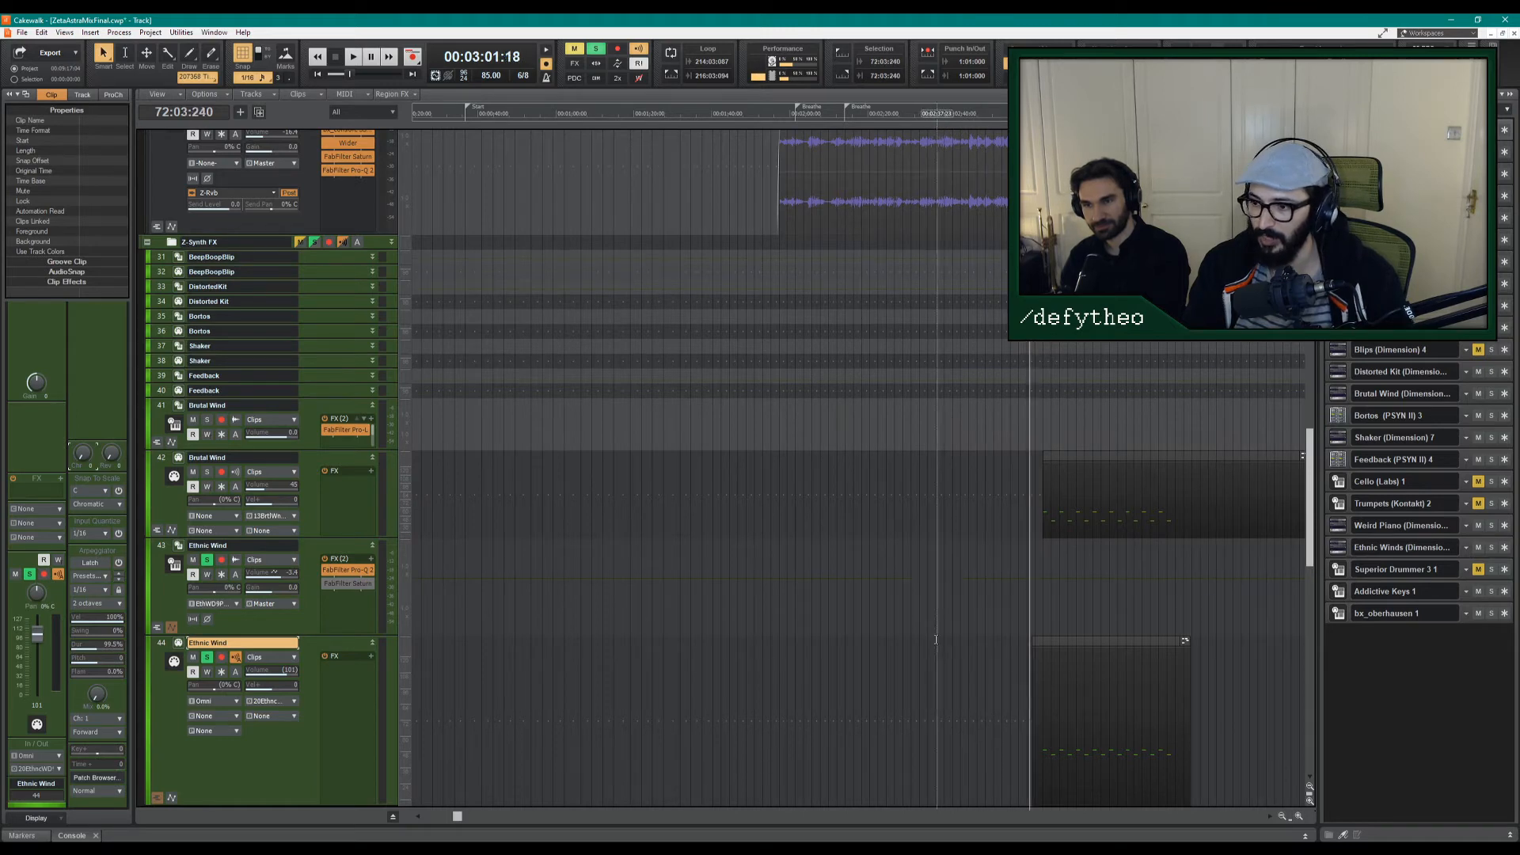
pyautogui.click(1338, 547)
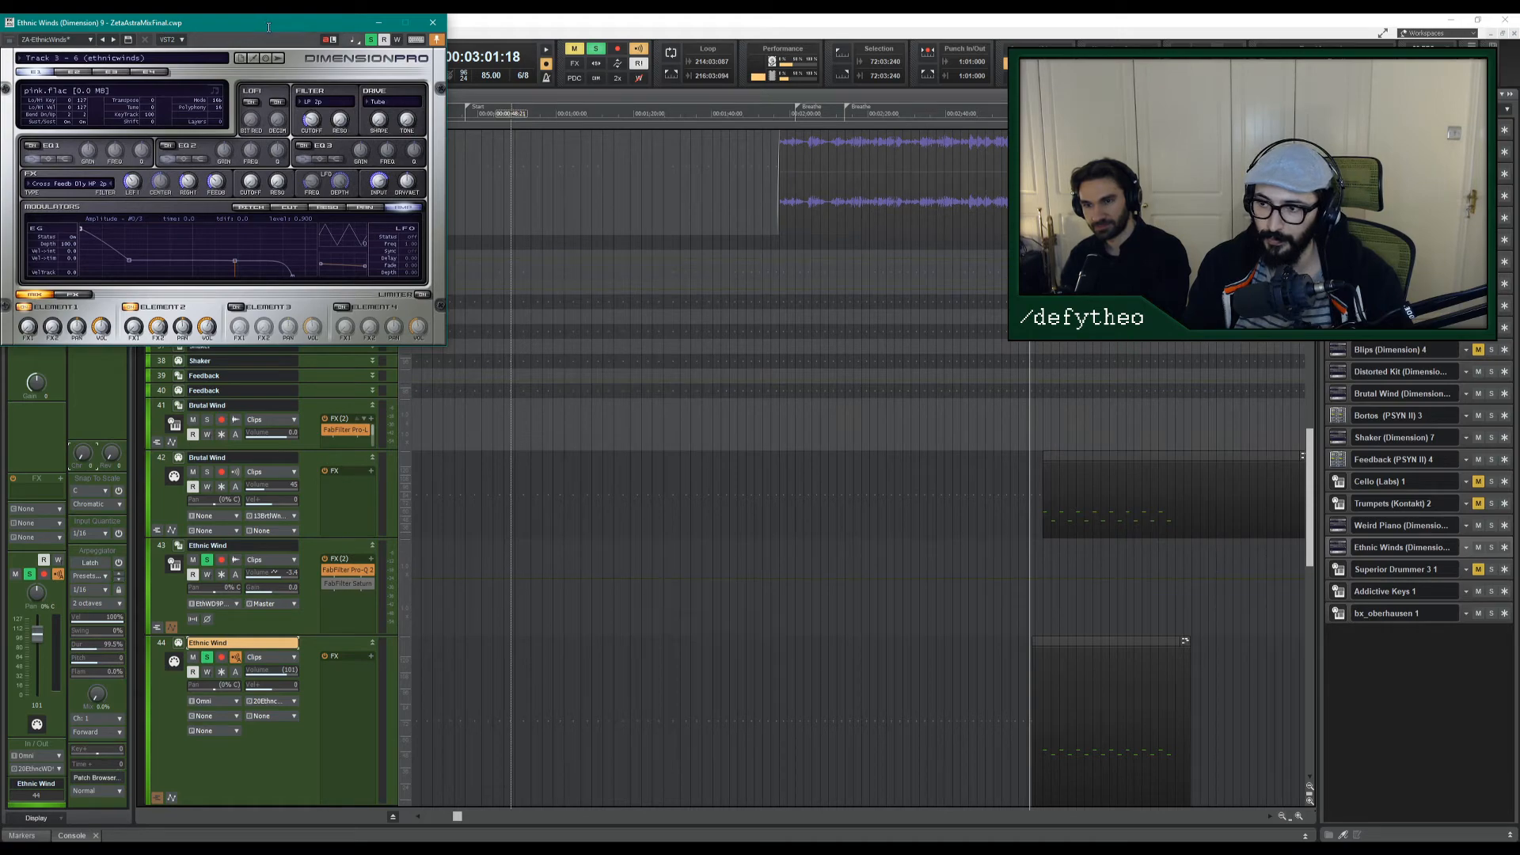
pyautogui.moveTo(268, 27); pyautogui.dragTo(786, 246)
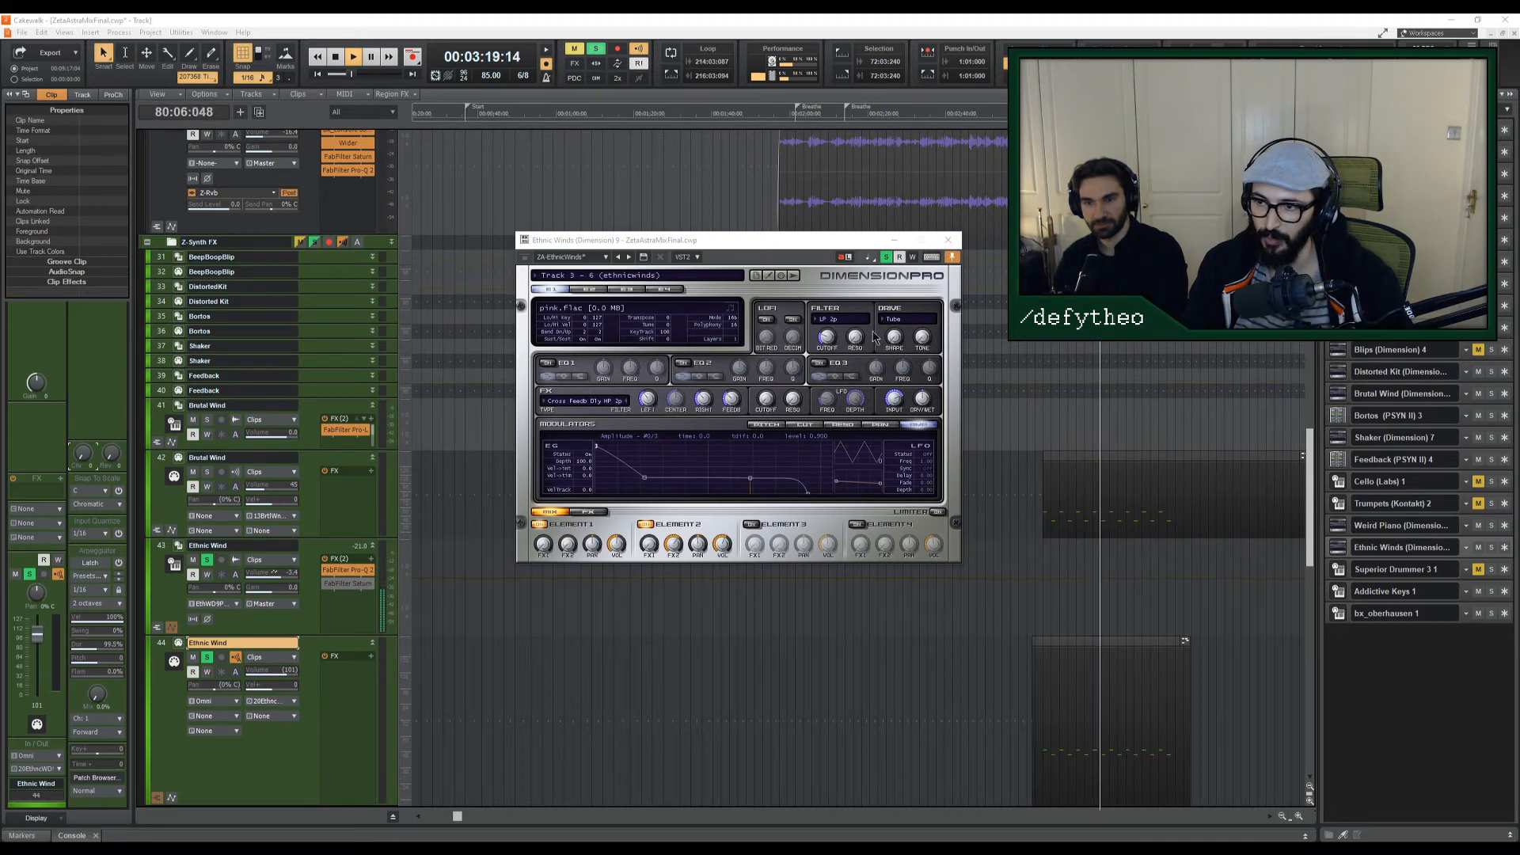
# Fine-tune the LP 2p filter cutoff around 33 Hz during playback and raise the filter resonance to 12.2 dB.
pyautogui.click(830, 343)
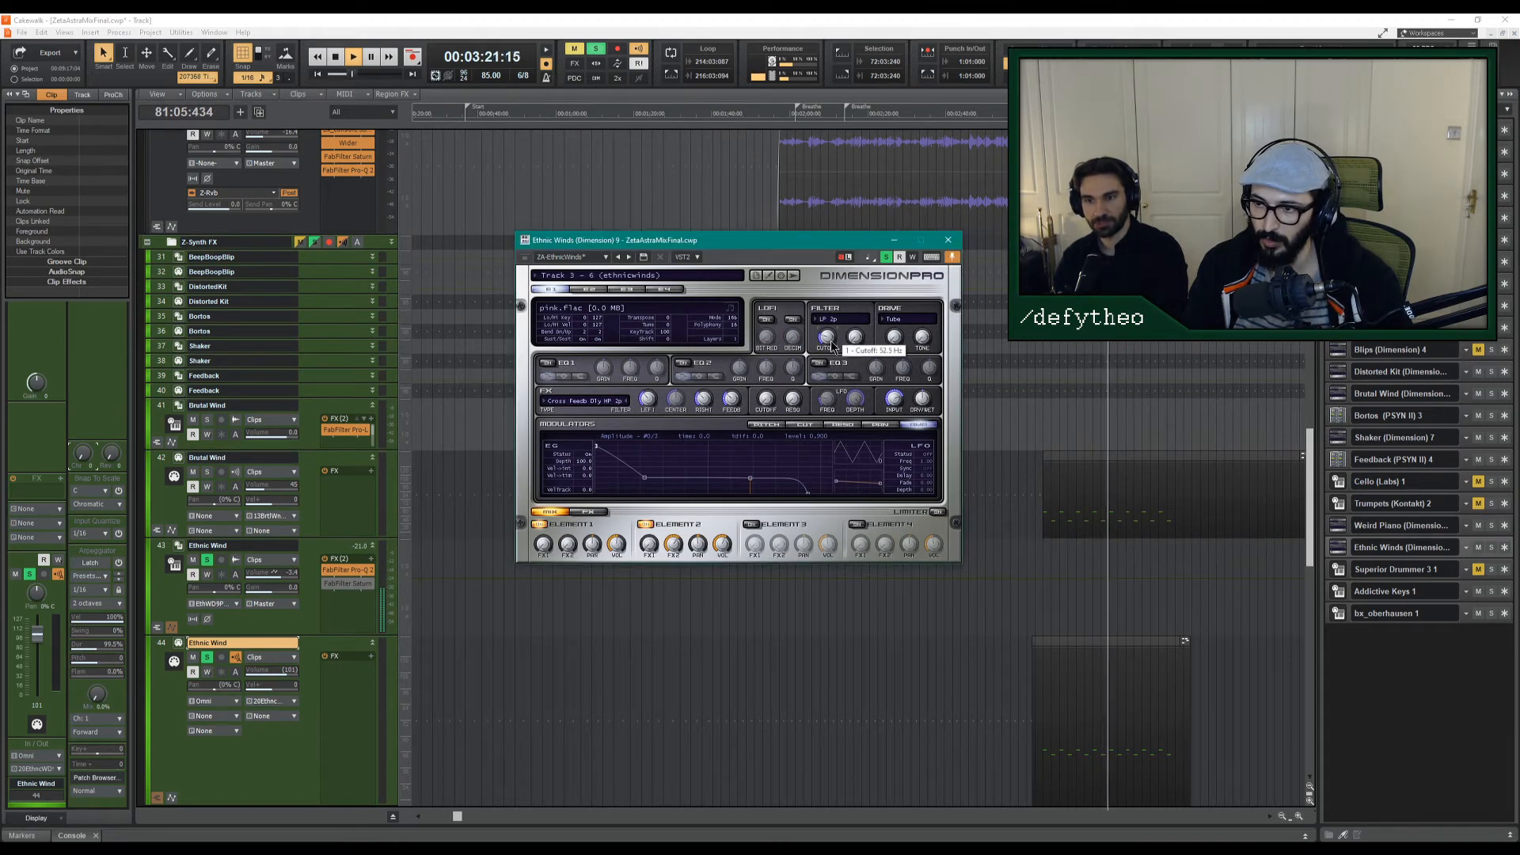
pyautogui.moveTo(832, 345); pyautogui.dragTo(833, 340)
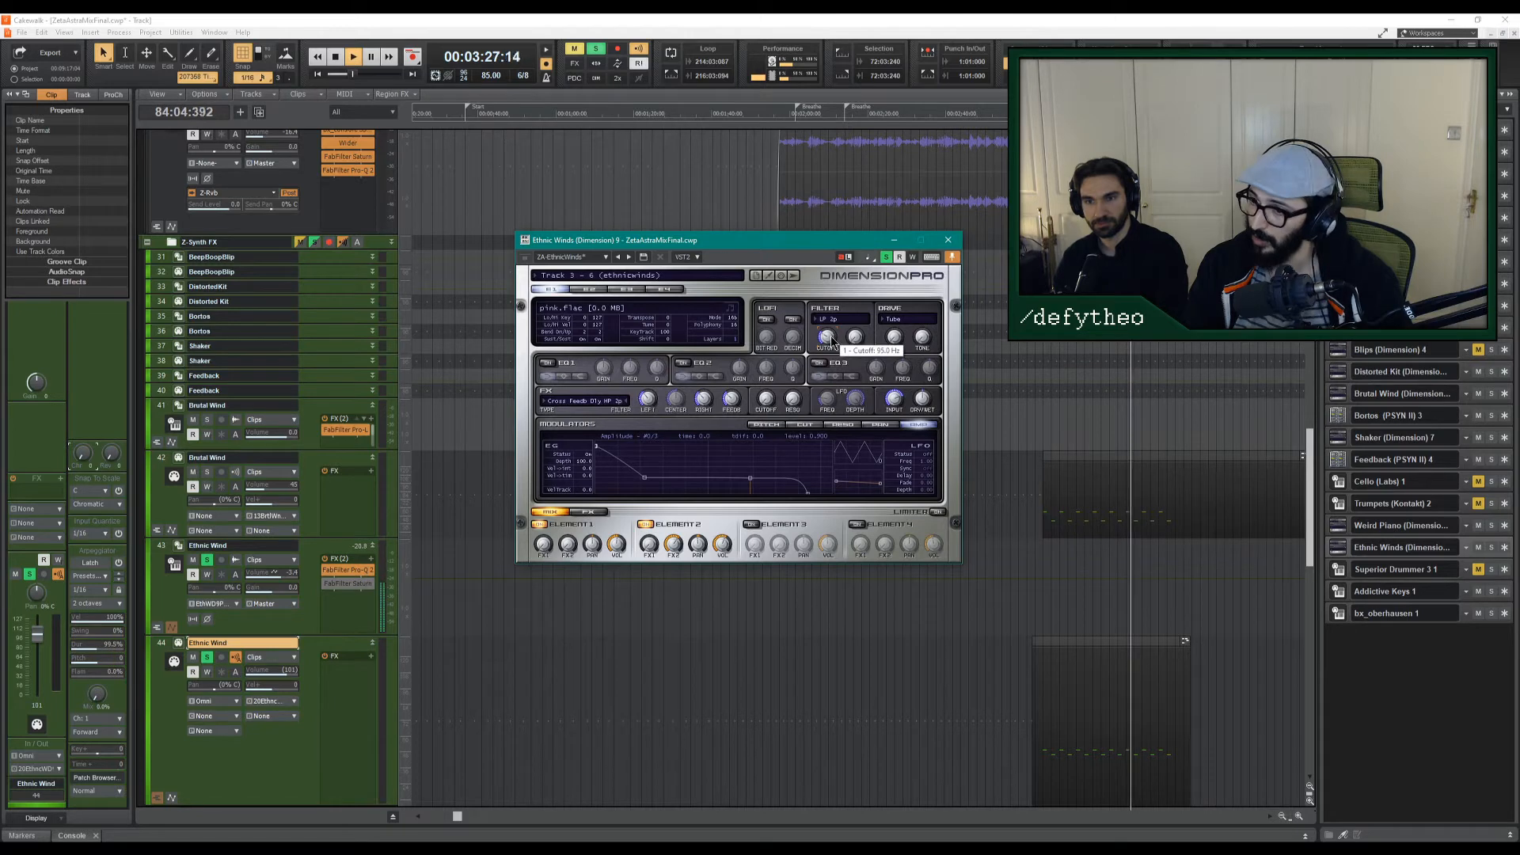
pyautogui.moveTo(831, 338); pyautogui.dragTo(829, 341)
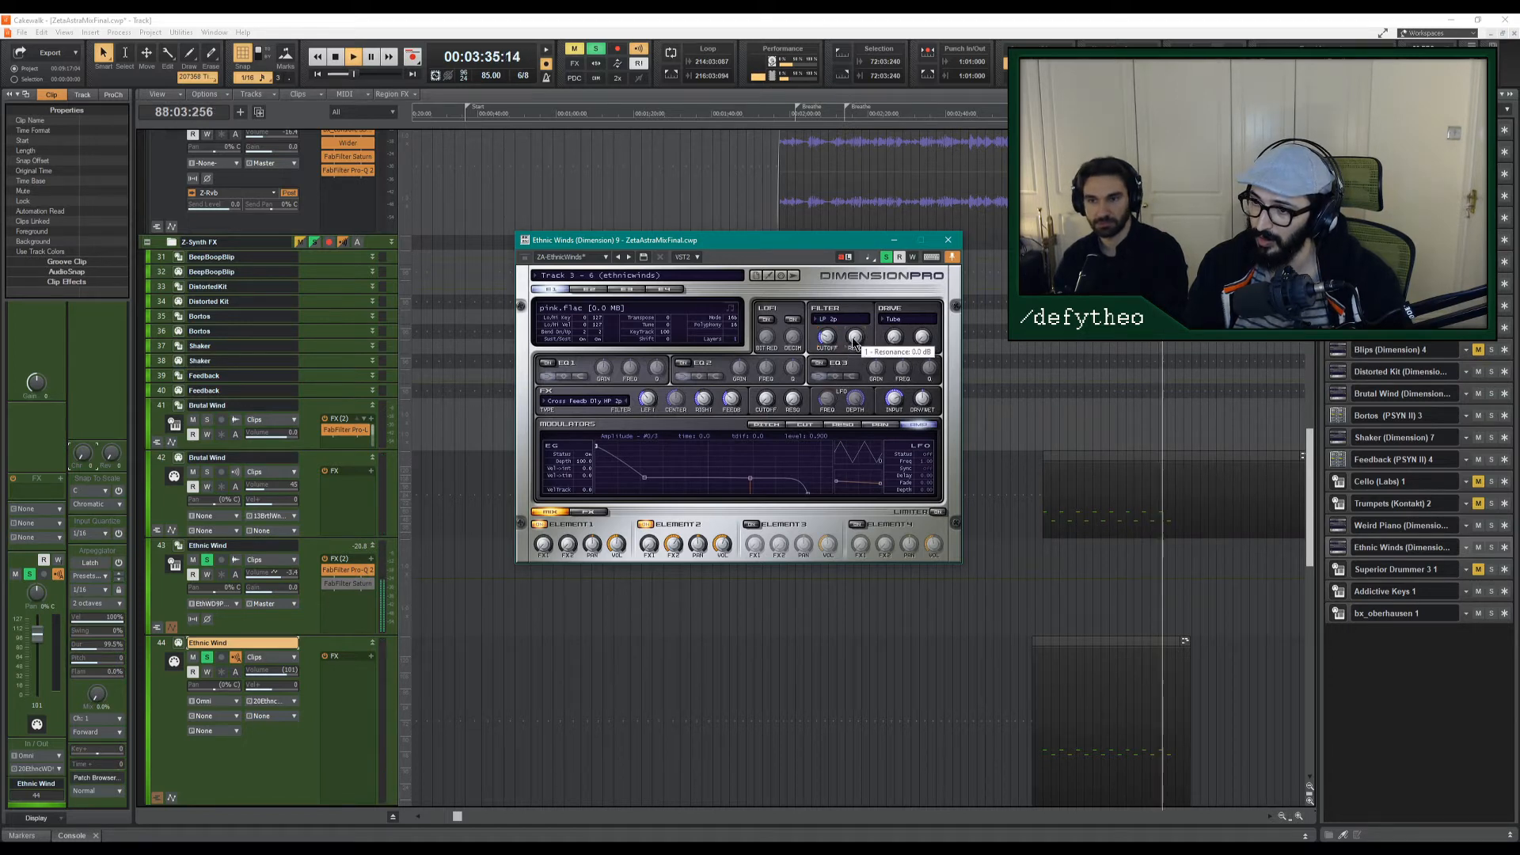
pyautogui.moveTo(855, 341); pyautogui.dragTo(857, 309)
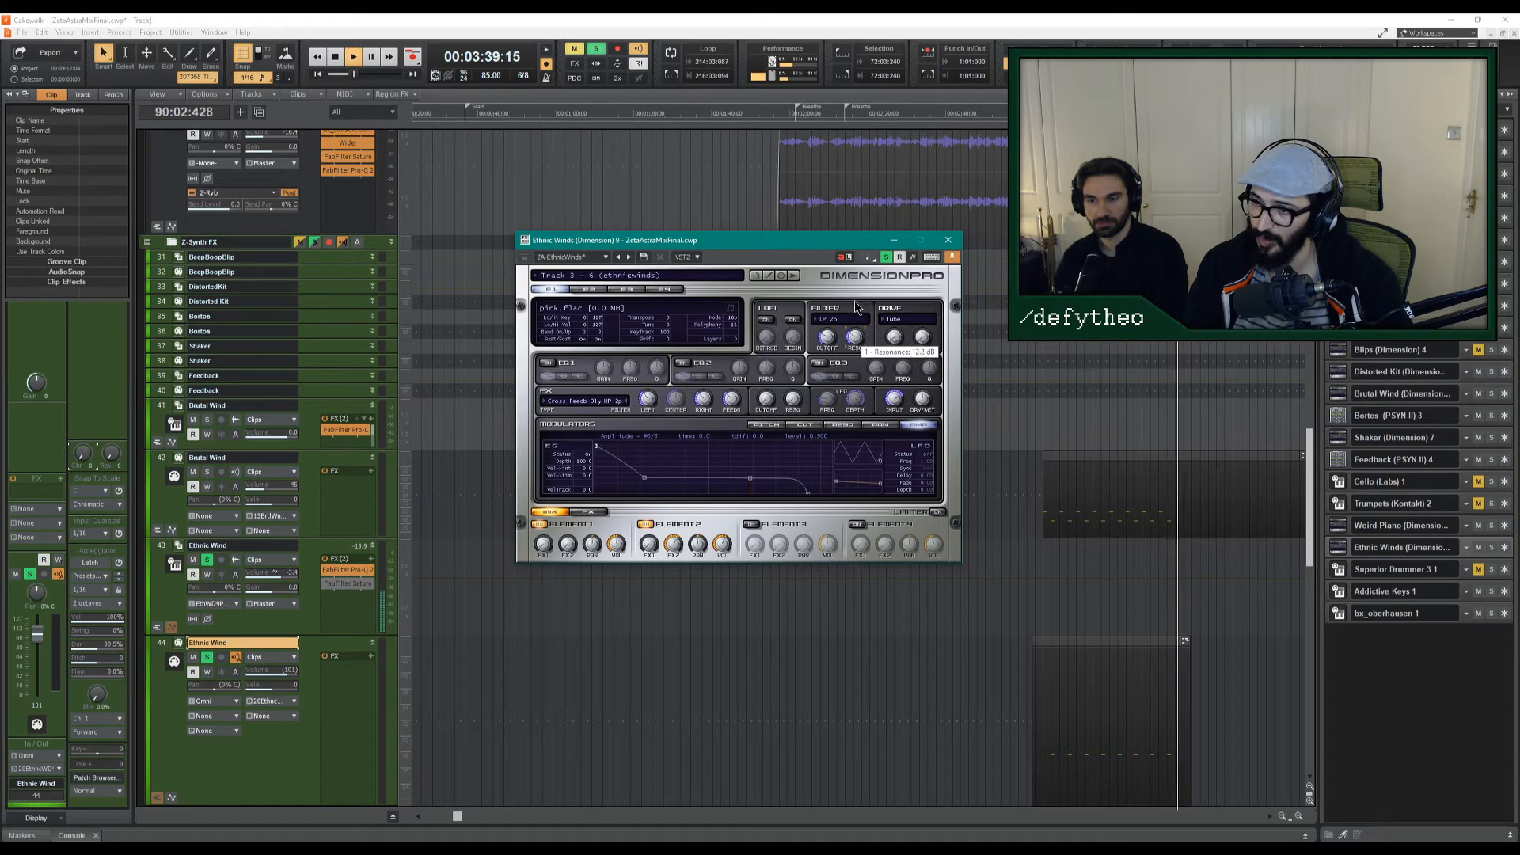
pyautogui.press('space')
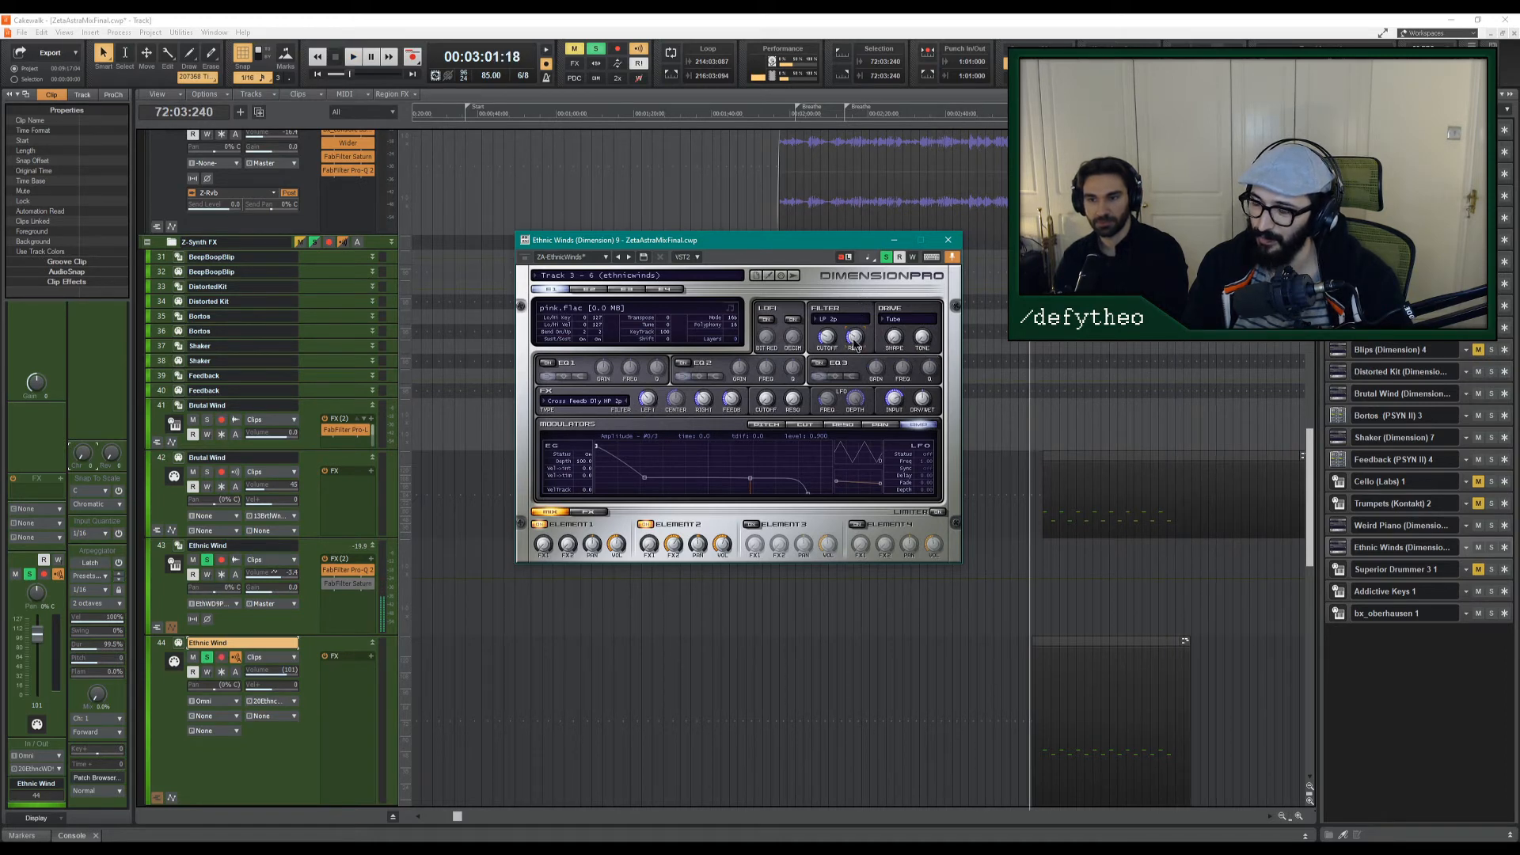
# Lower the filter resonance and adjust the Tube drive's shape and tone during playback, and close the Ethnic Winds synth.
pyautogui.press('space')
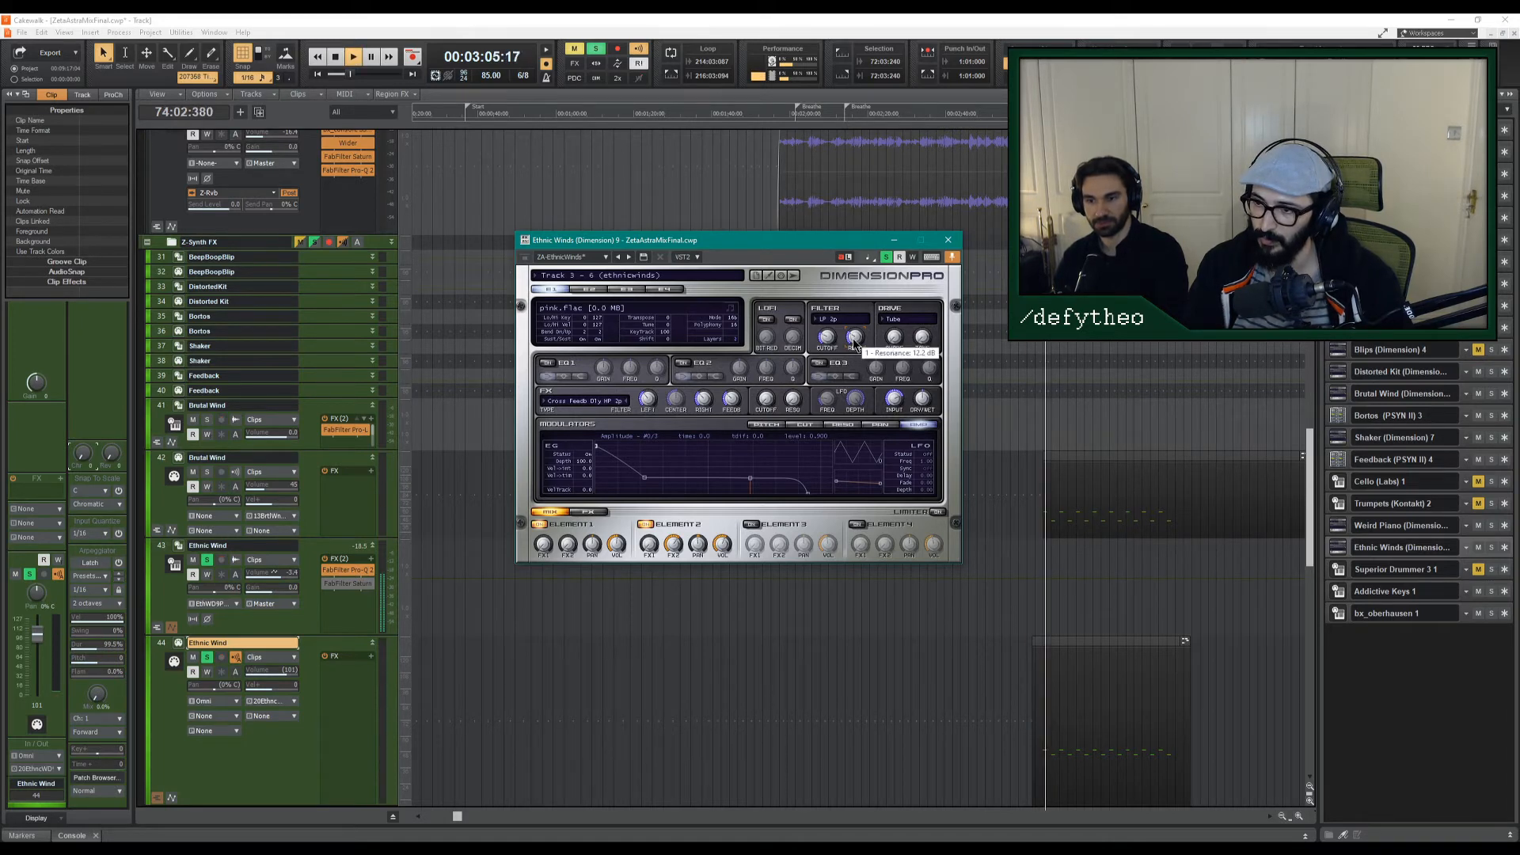
pyautogui.moveTo(854, 340); pyautogui.dragTo(855, 372)
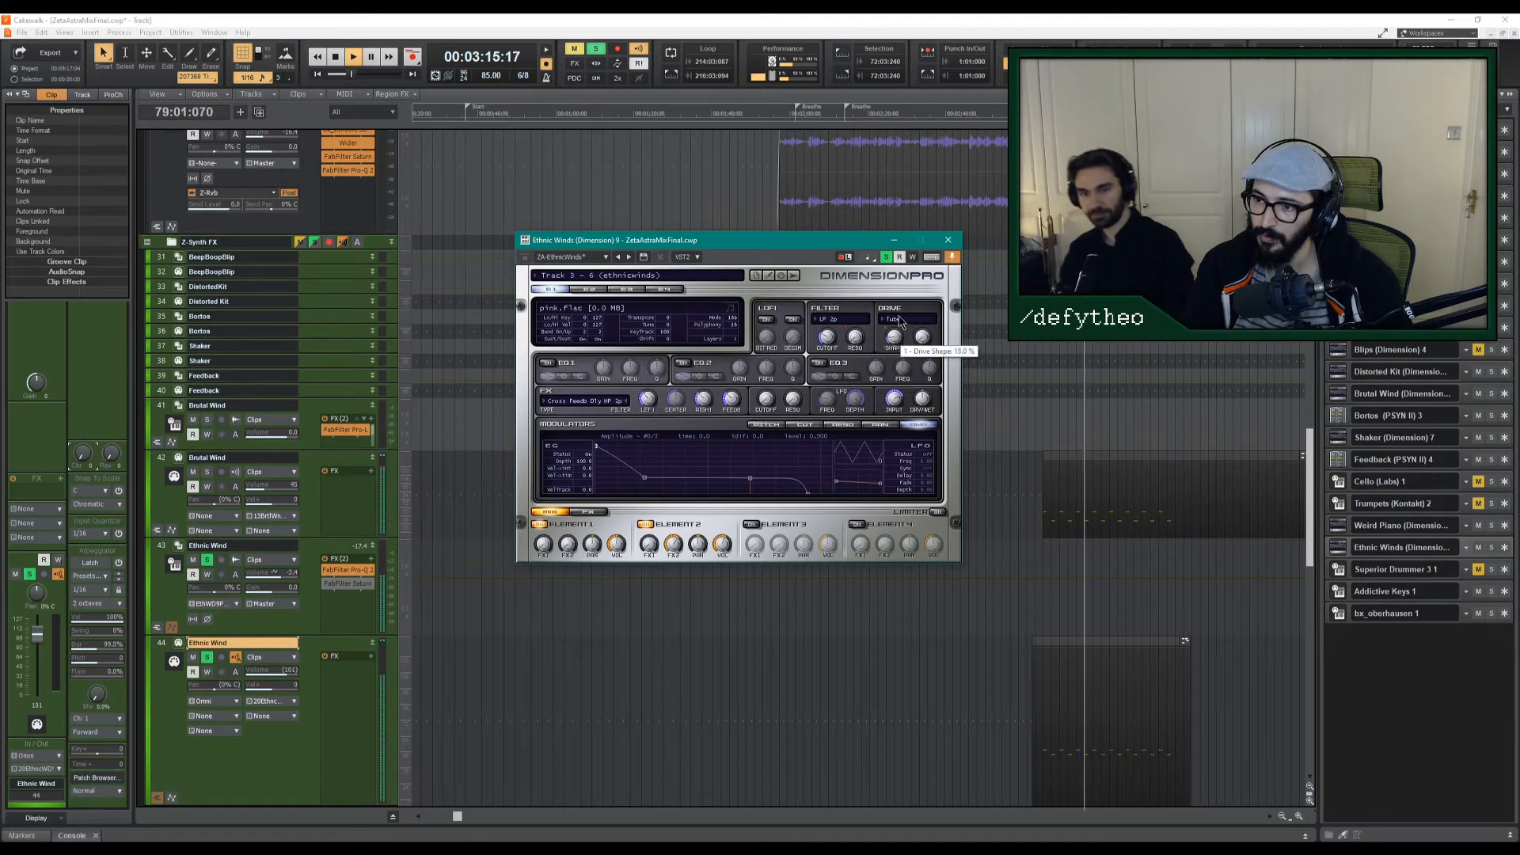
pyautogui.moveTo(894, 309)
pyautogui.mouseDown()
pyautogui.moveTo(883, 226)
pyautogui.moveTo(883, 304)
pyautogui.mouseUp()
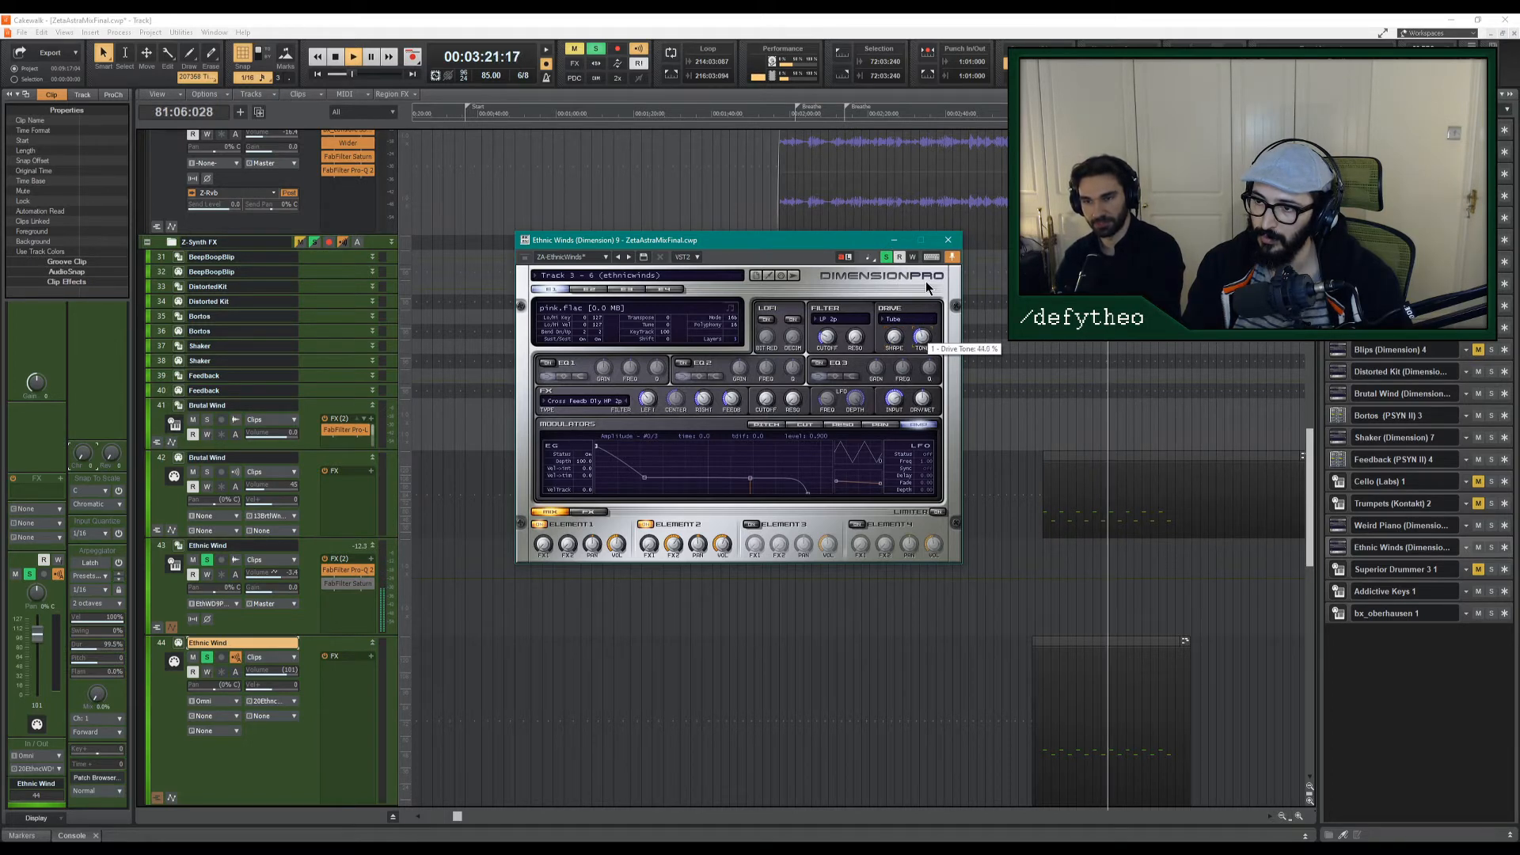
pyautogui.moveTo(925, 282); pyautogui.dragTo(925, 365)
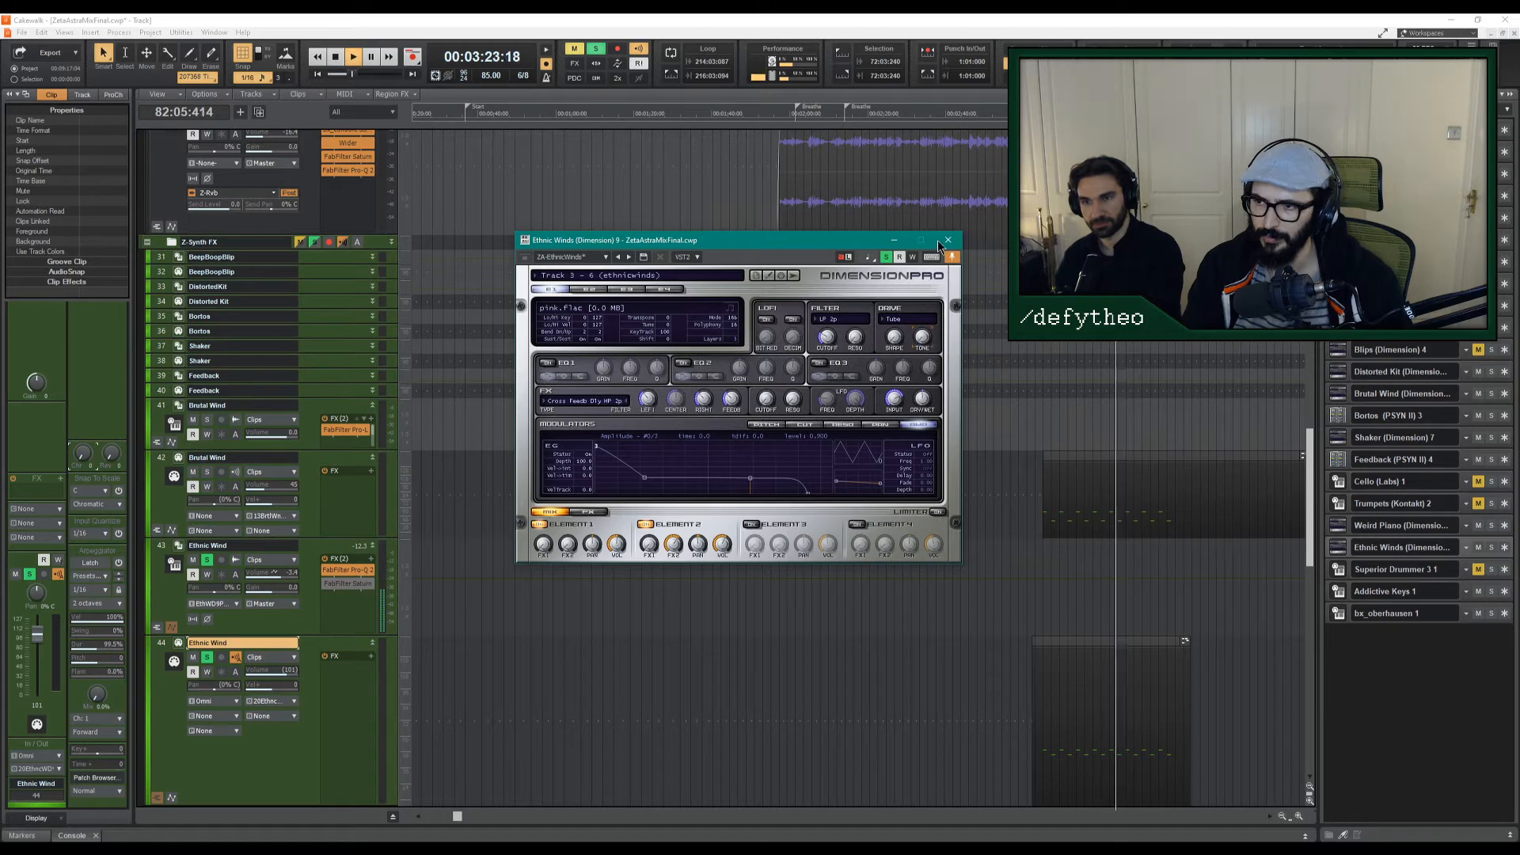
pyautogui.click(948, 240)
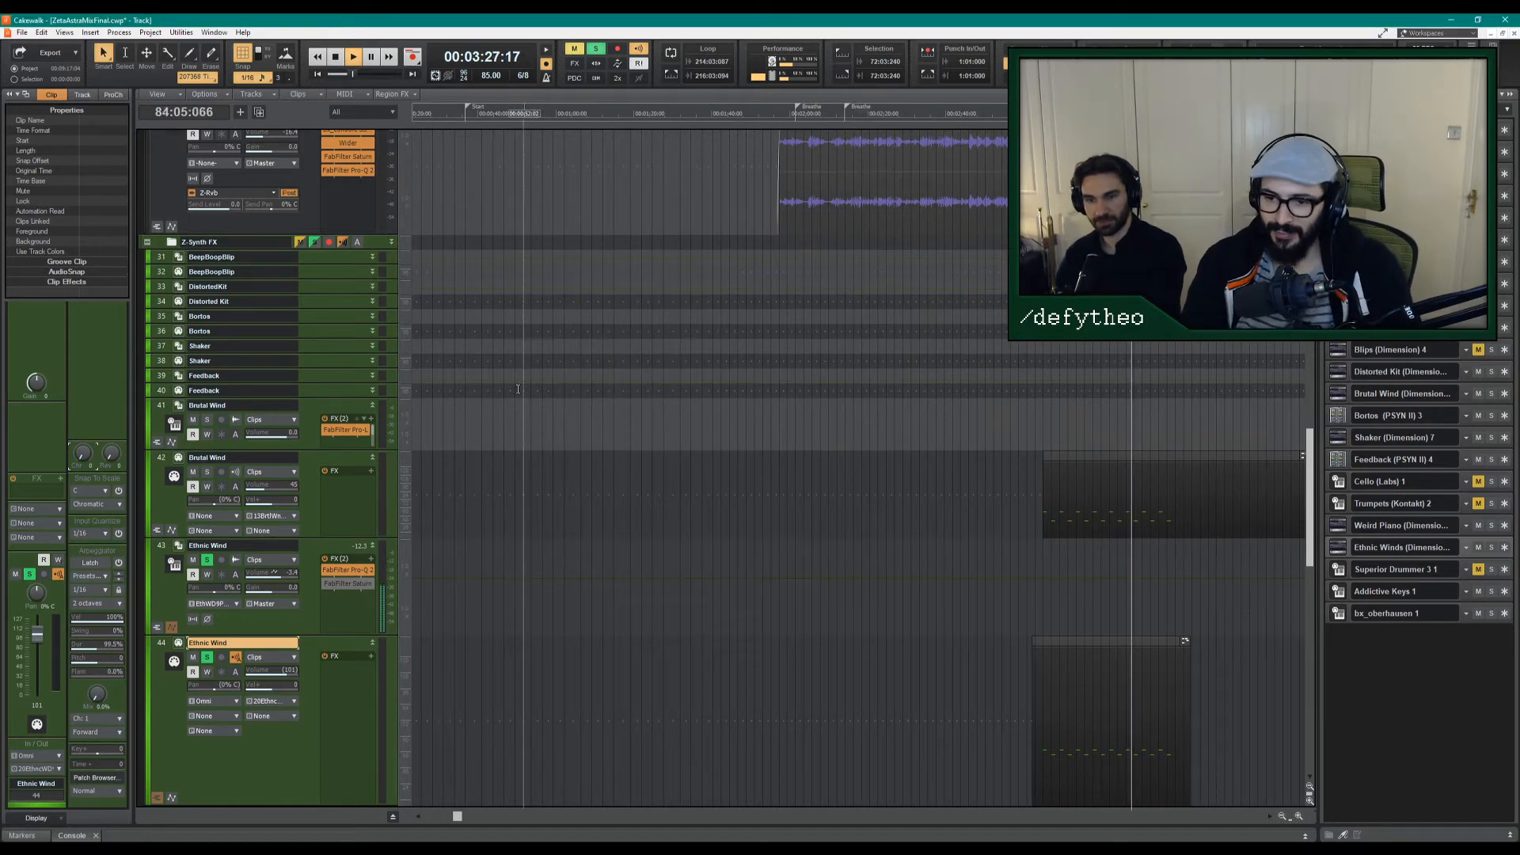
pyautogui.press('space')
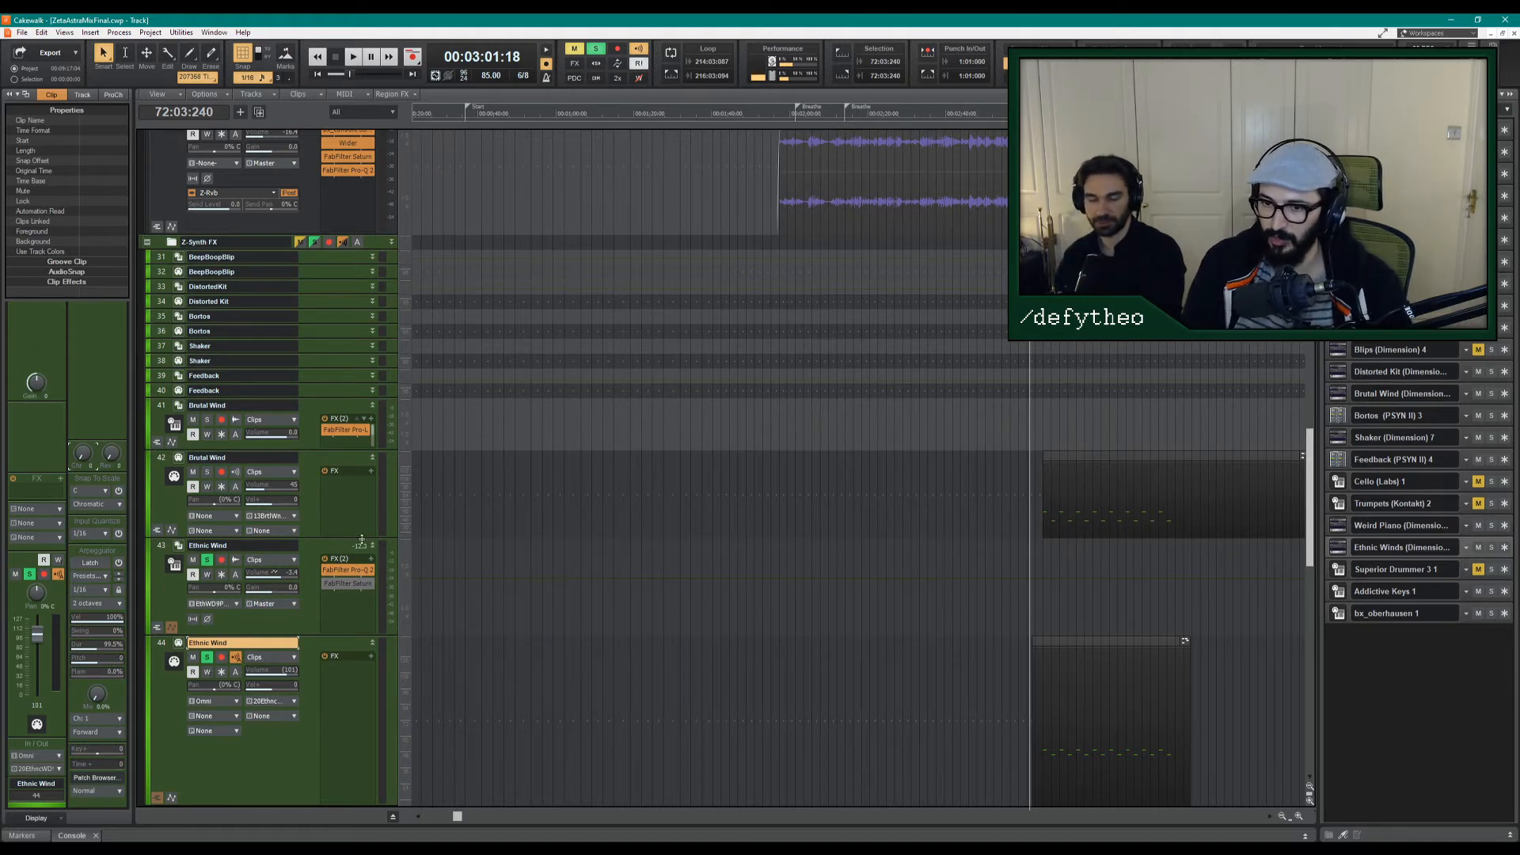
# Solo Brutal Wind instead of Ethnic Wind, expand its audio track, and open the Brutal Wind synth over the track view.
pyautogui.click(207, 472)
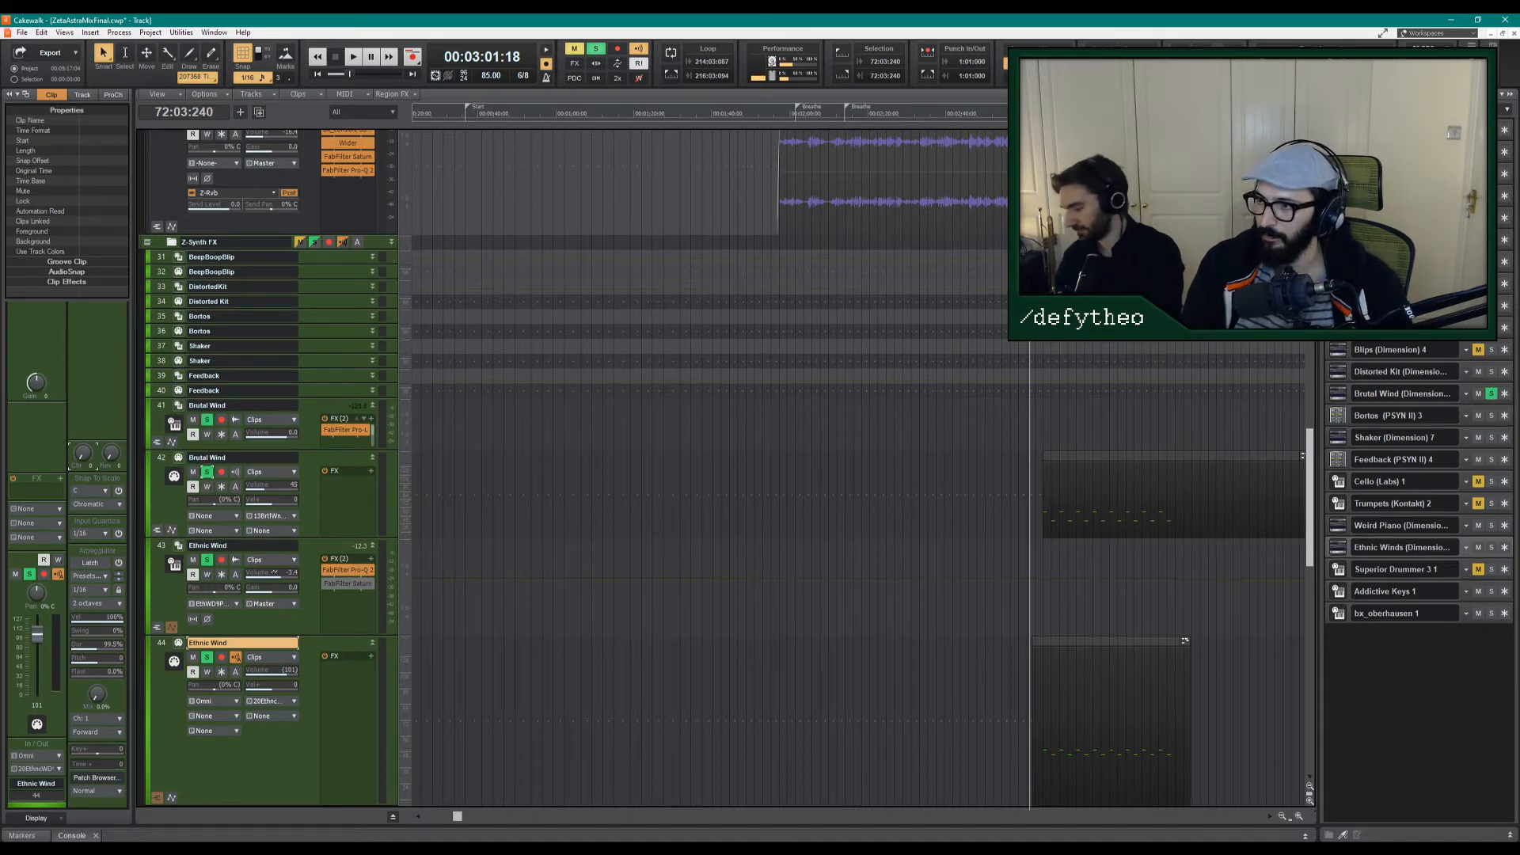
pyautogui.moveTo(302, 448); pyautogui.dragTo(312, 505)
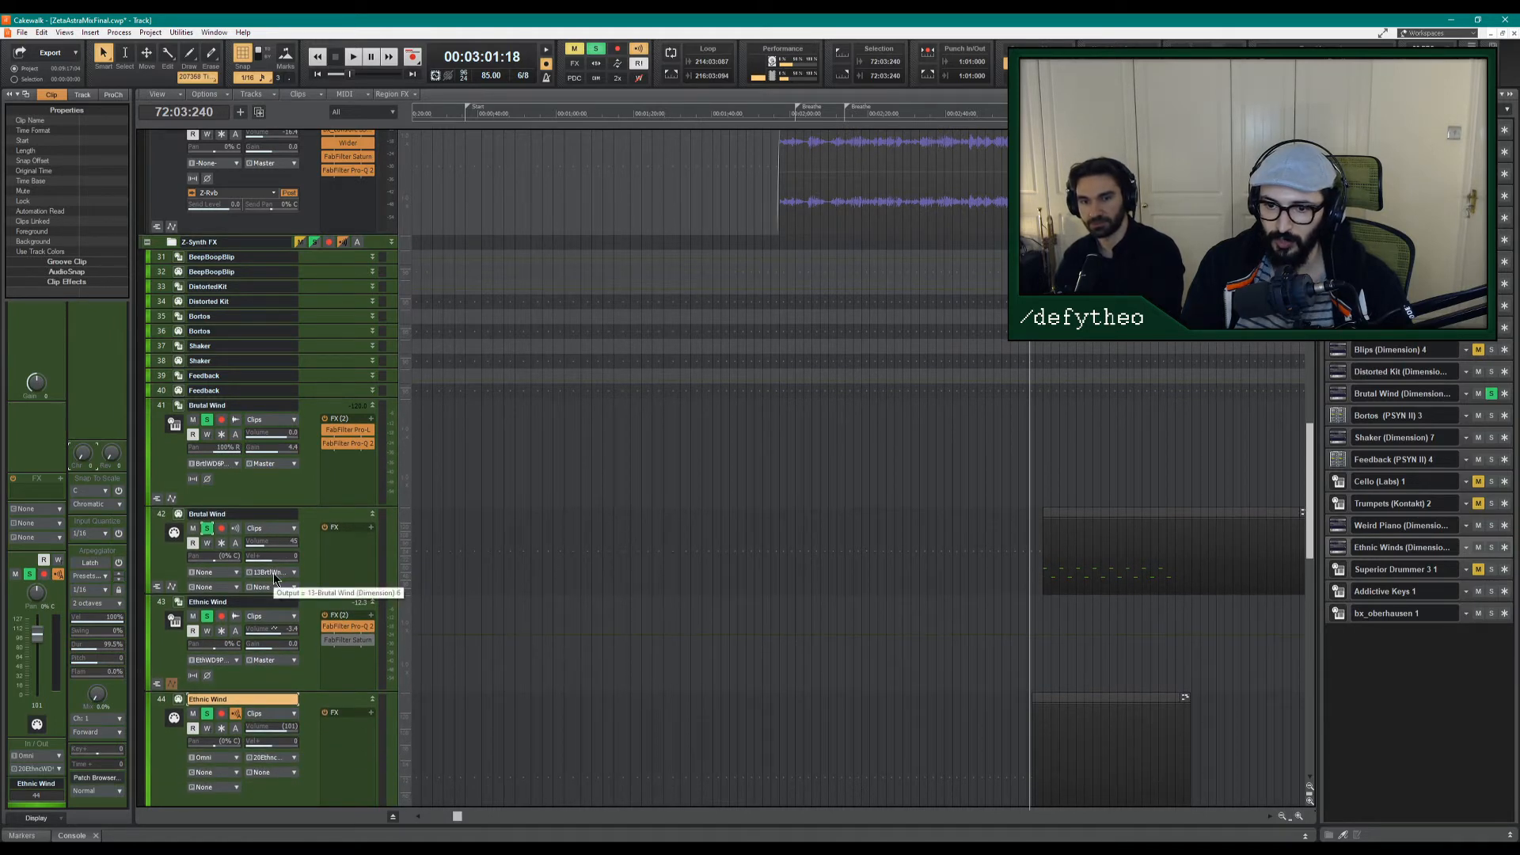
pyautogui.click(207, 615)
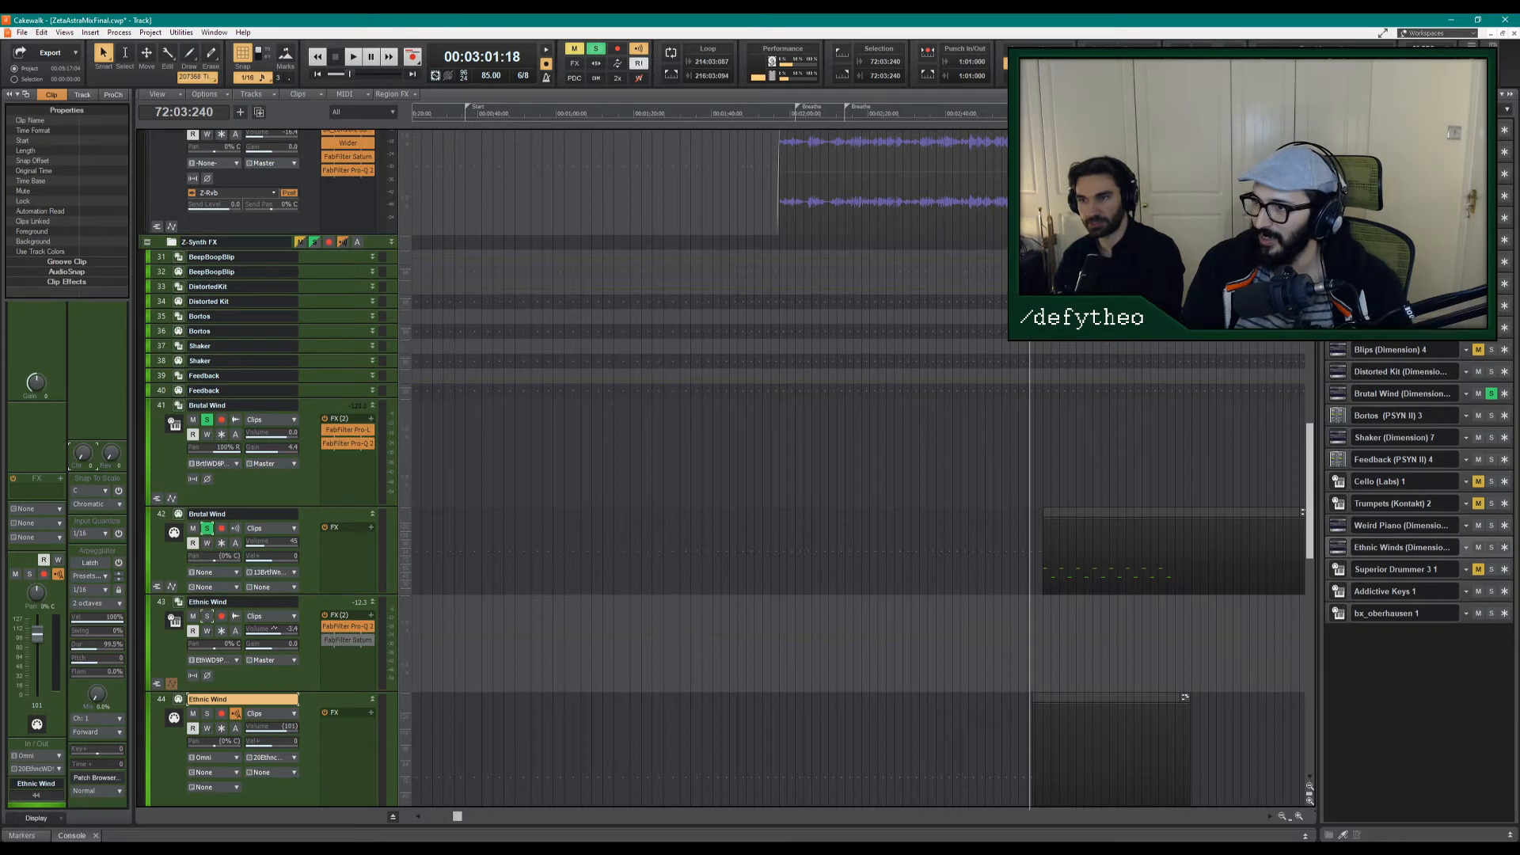
pyautogui.click(1343, 389)
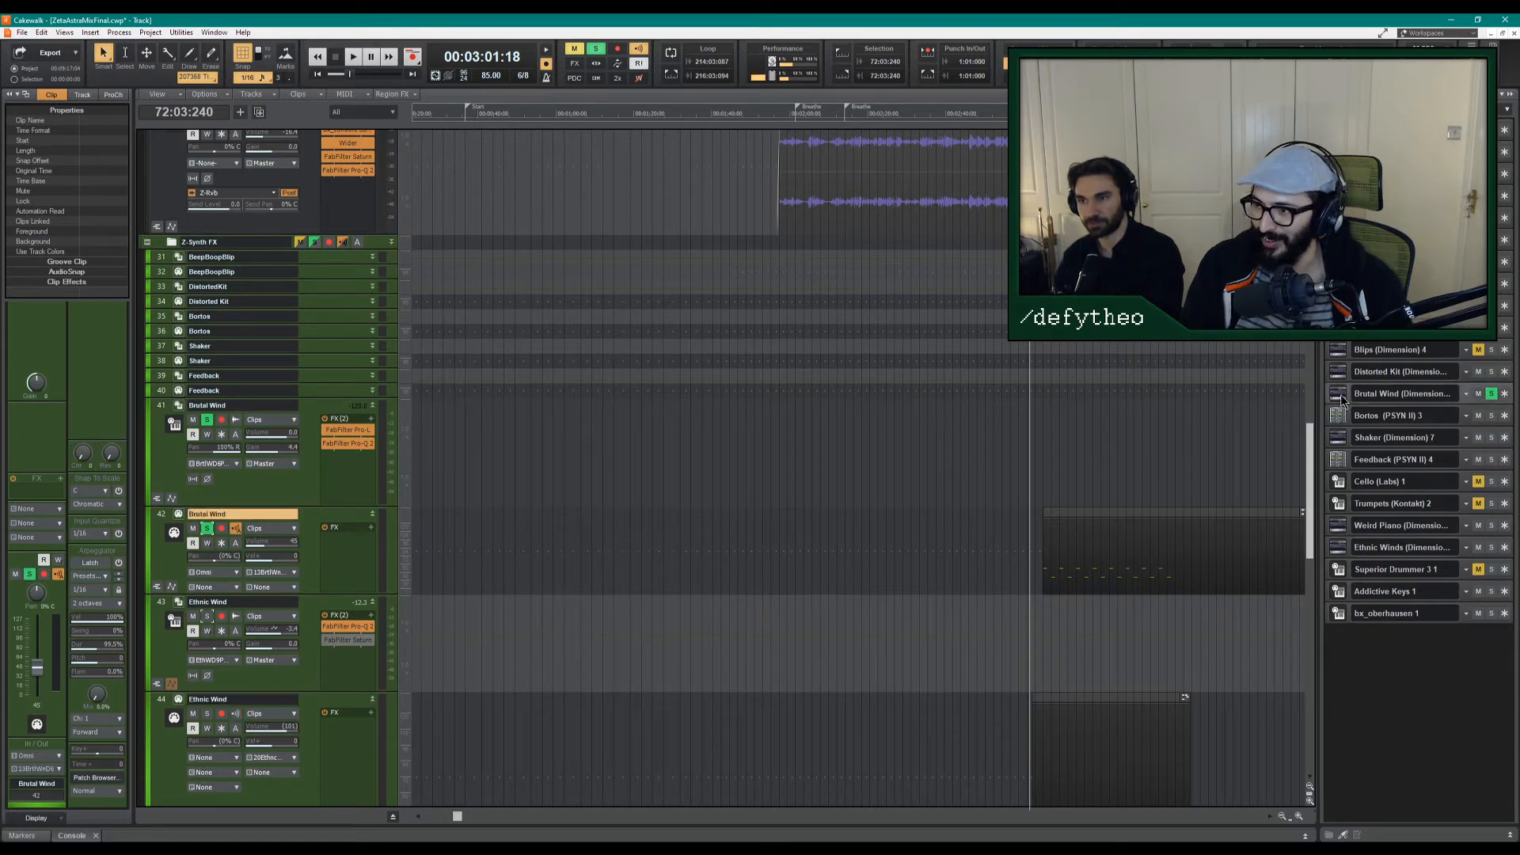
pyautogui.moveTo(772, 245); pyautogui.dragTo(692, 317)
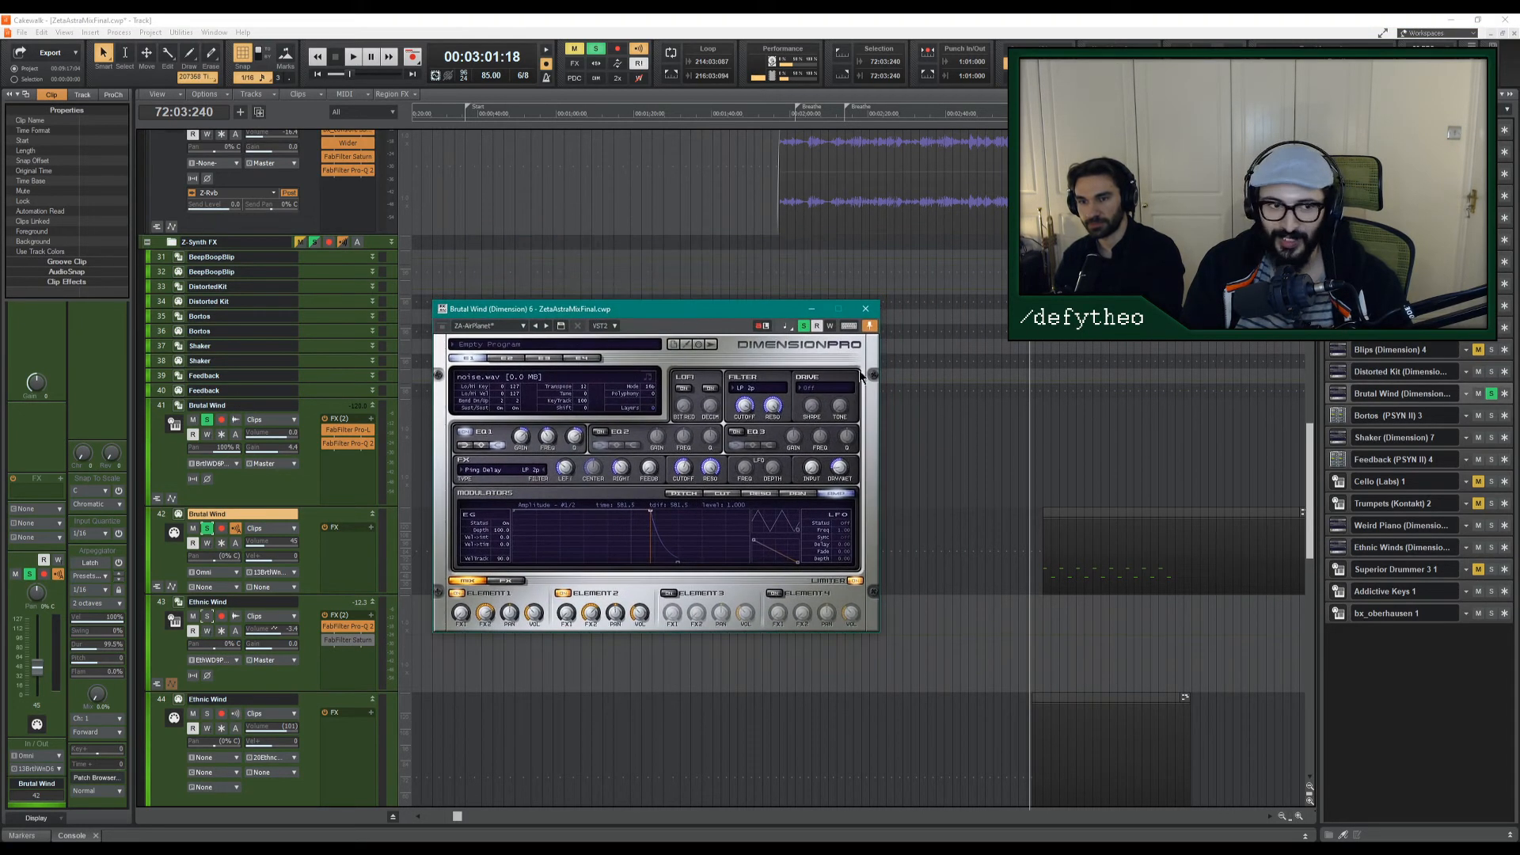
# Play from 73:06:240 and adjust the pan of the Brutal Wind audio track, keeping the synth's filter controls in view.
pyautogui.click(1041, 453)
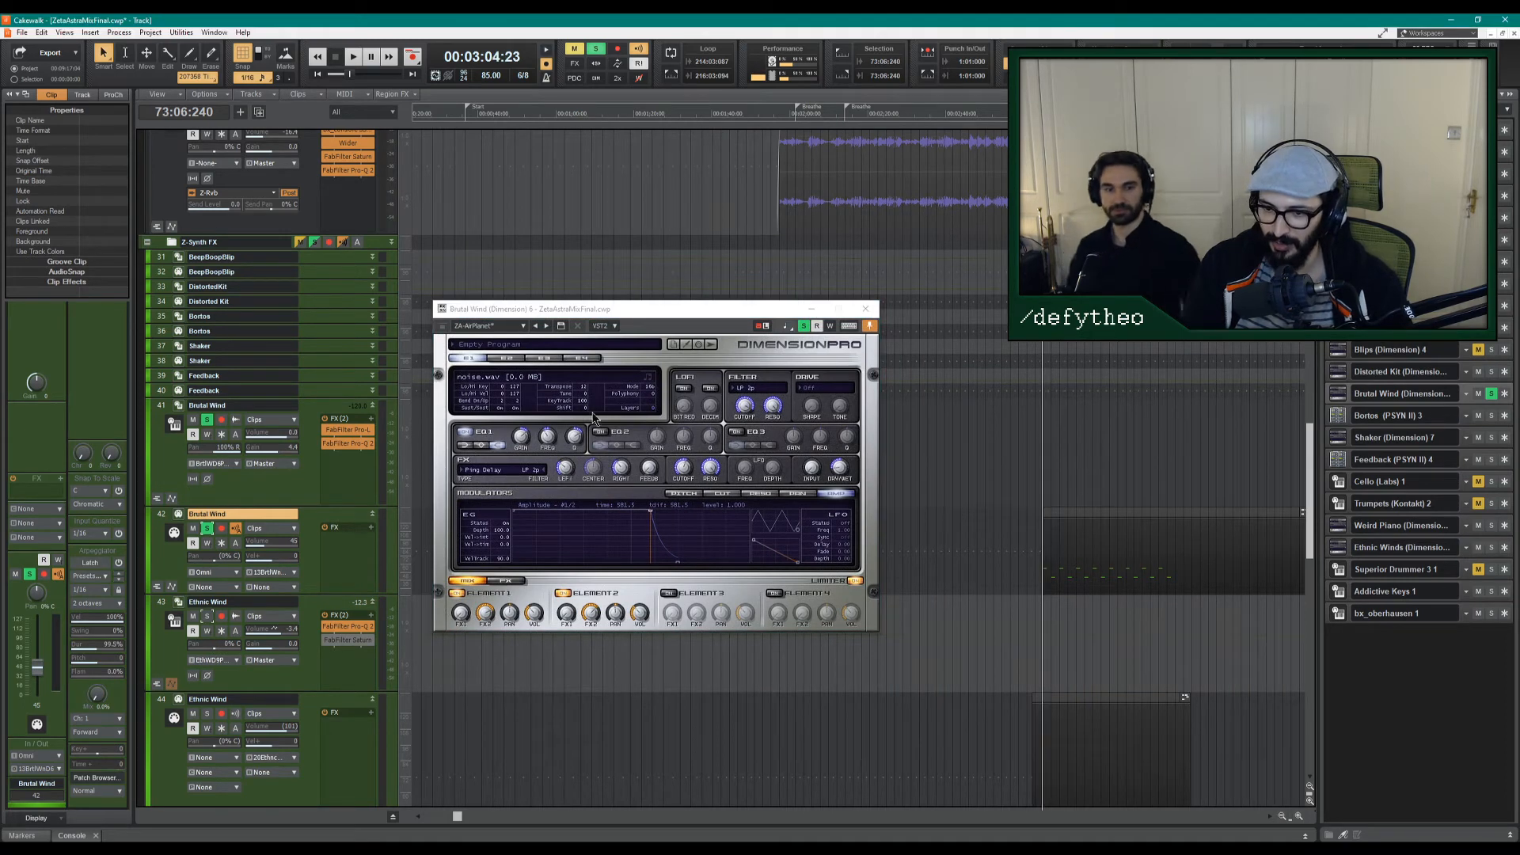
pyautogui.press('space')
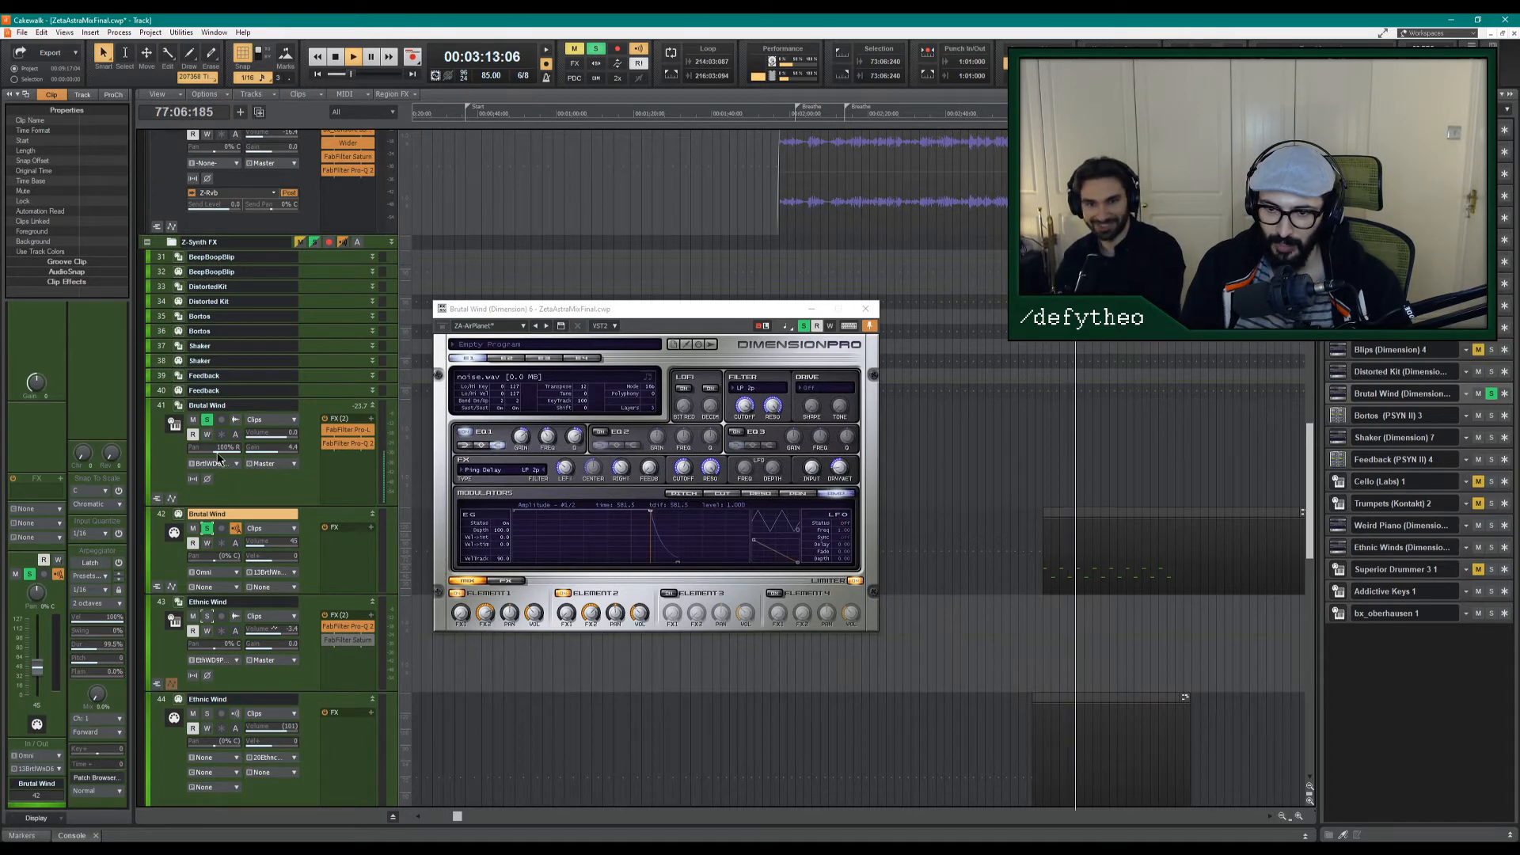
pyautogui.moveTo(218, 449); pyautogui.dragTo(204, 448)
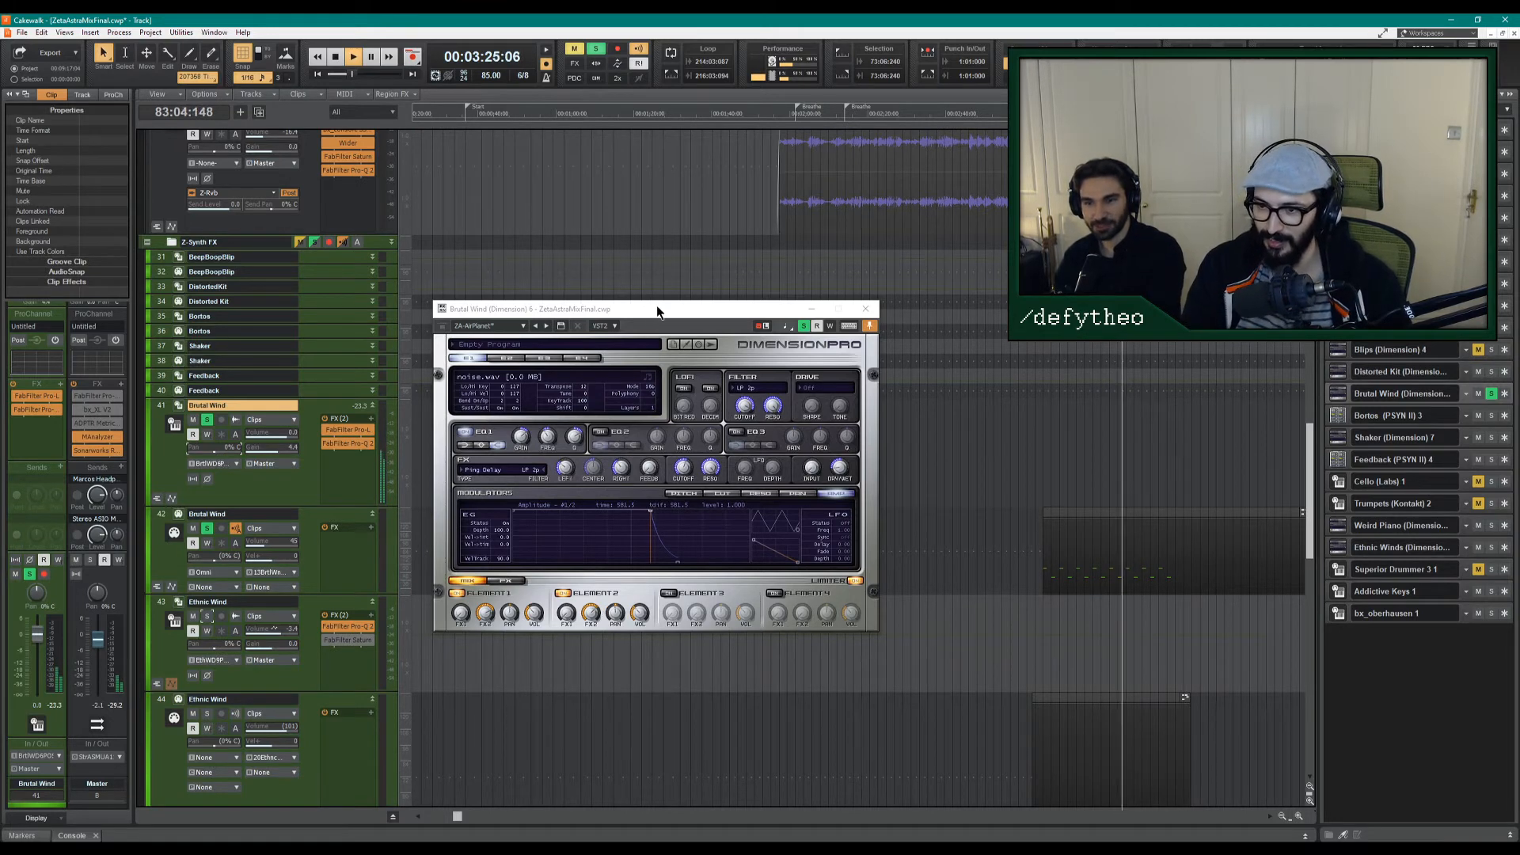
pyautogui.moveTo(657, 306); pyautogui.dragTo(749, 308)
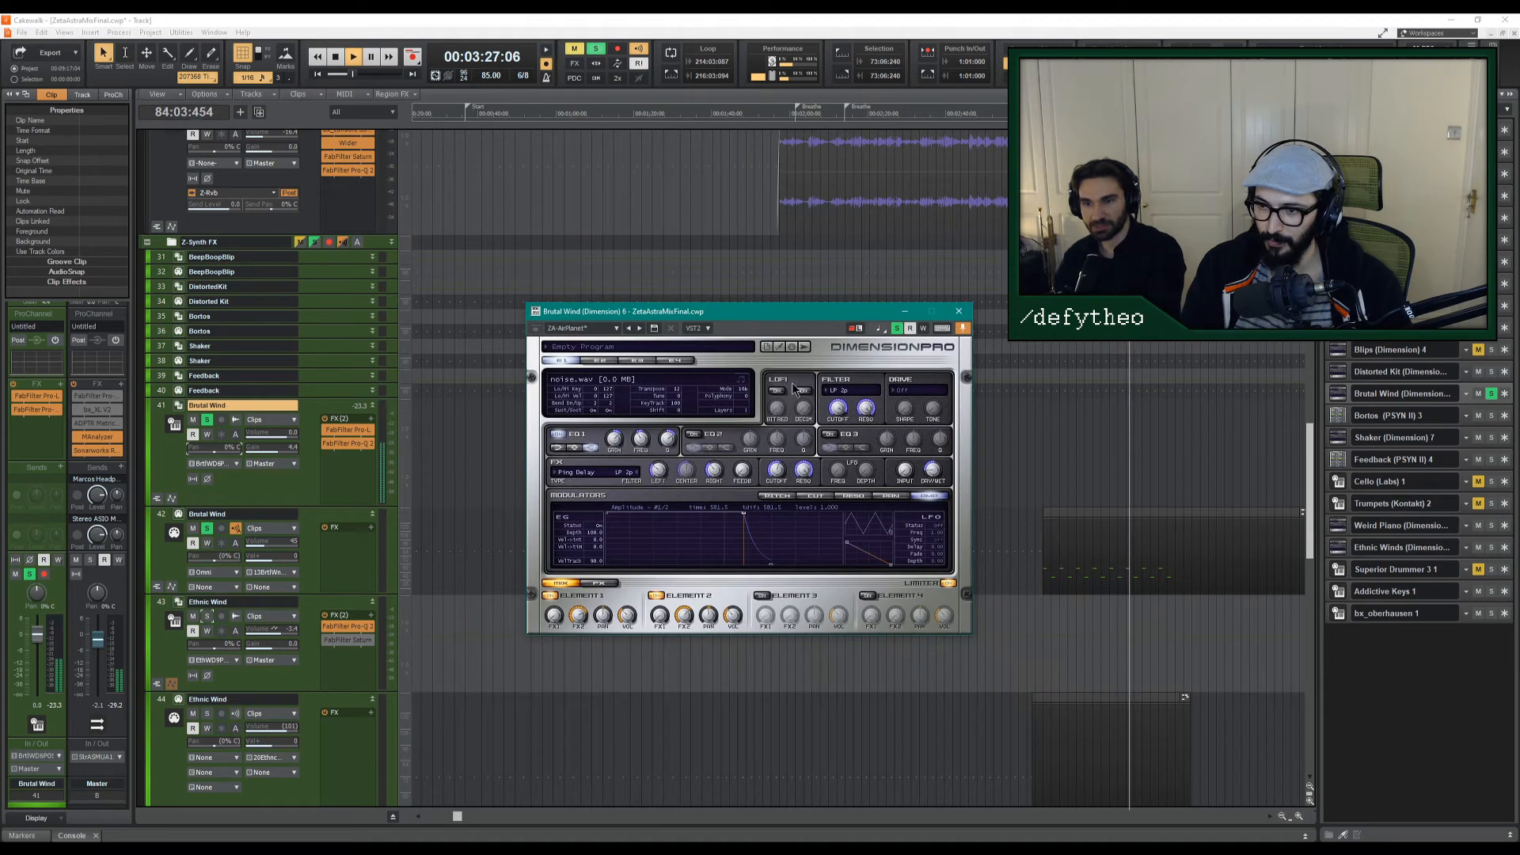
pyautogui.moveTo(839, 413)
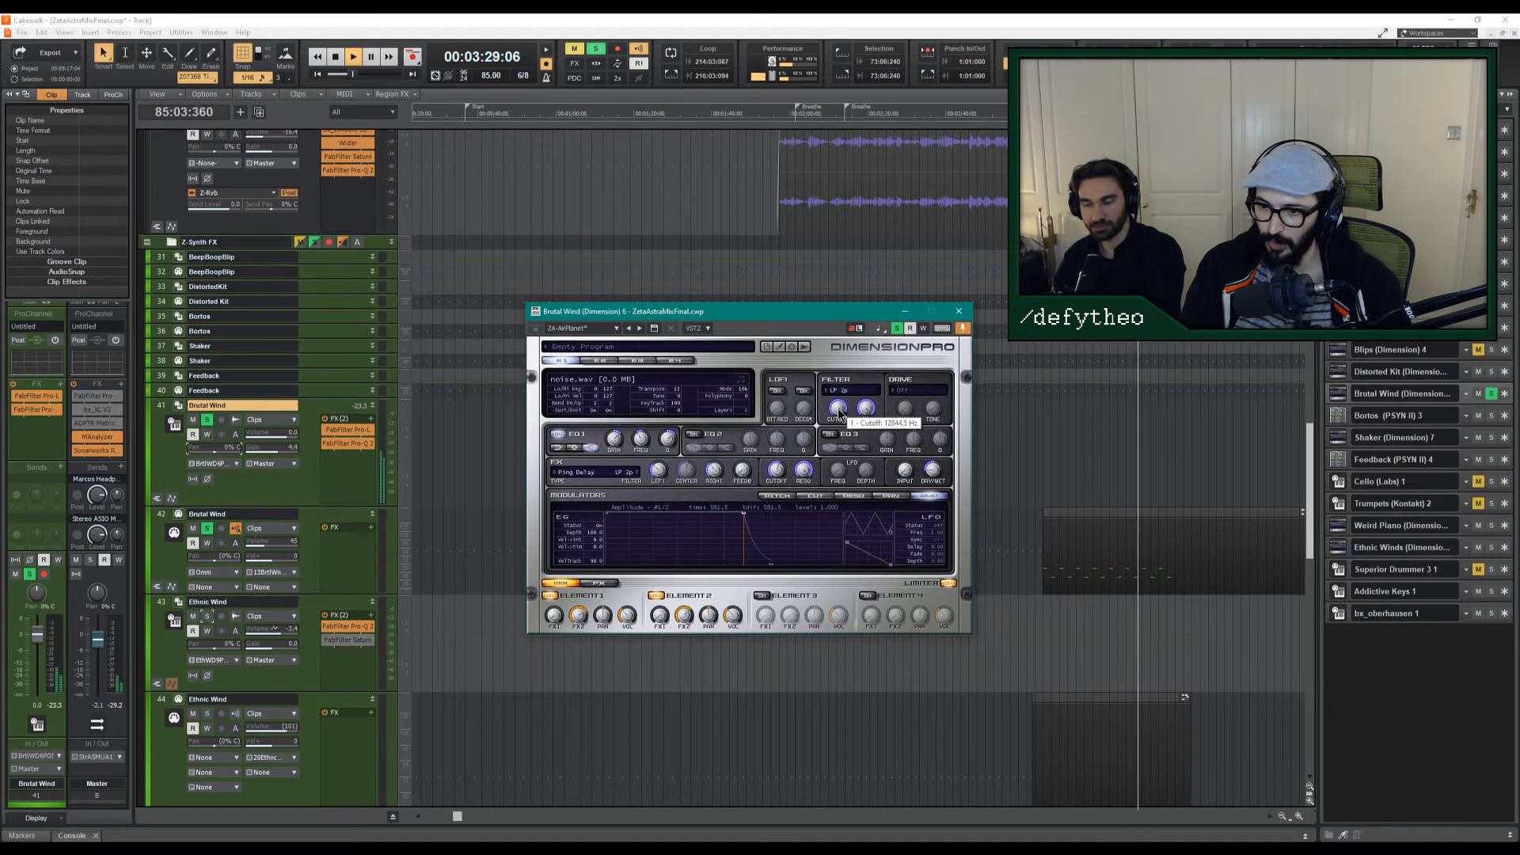
# Bypass FabFilter Pro-L and Pro-Q 2 on the Brutal Wind audio track, and inspect the Pro-Q 2 curve.
pyautogui.click(326, 429)
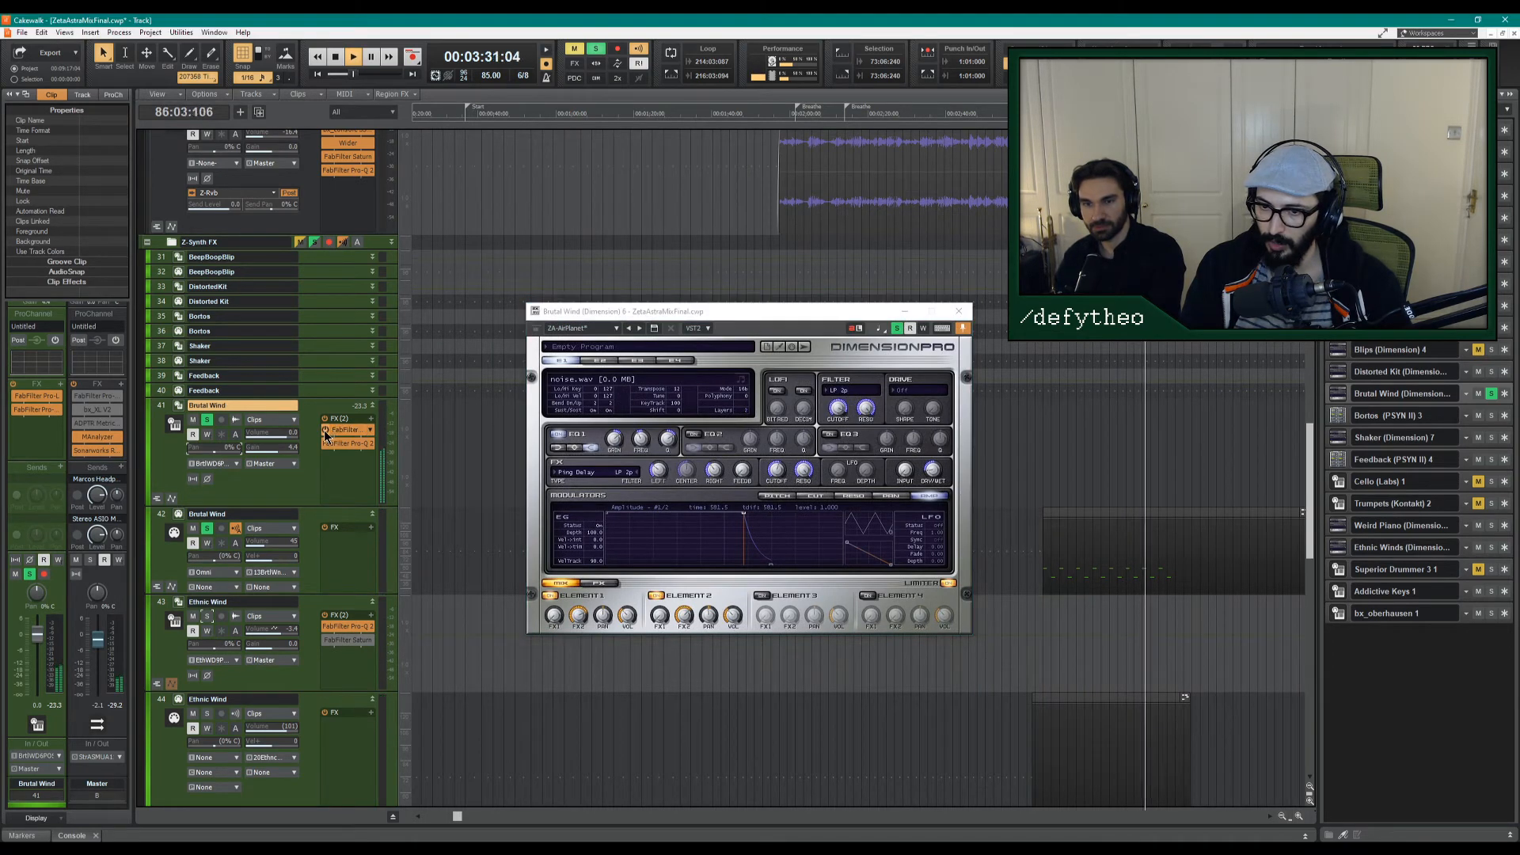
pyautogui.click(325, 444)
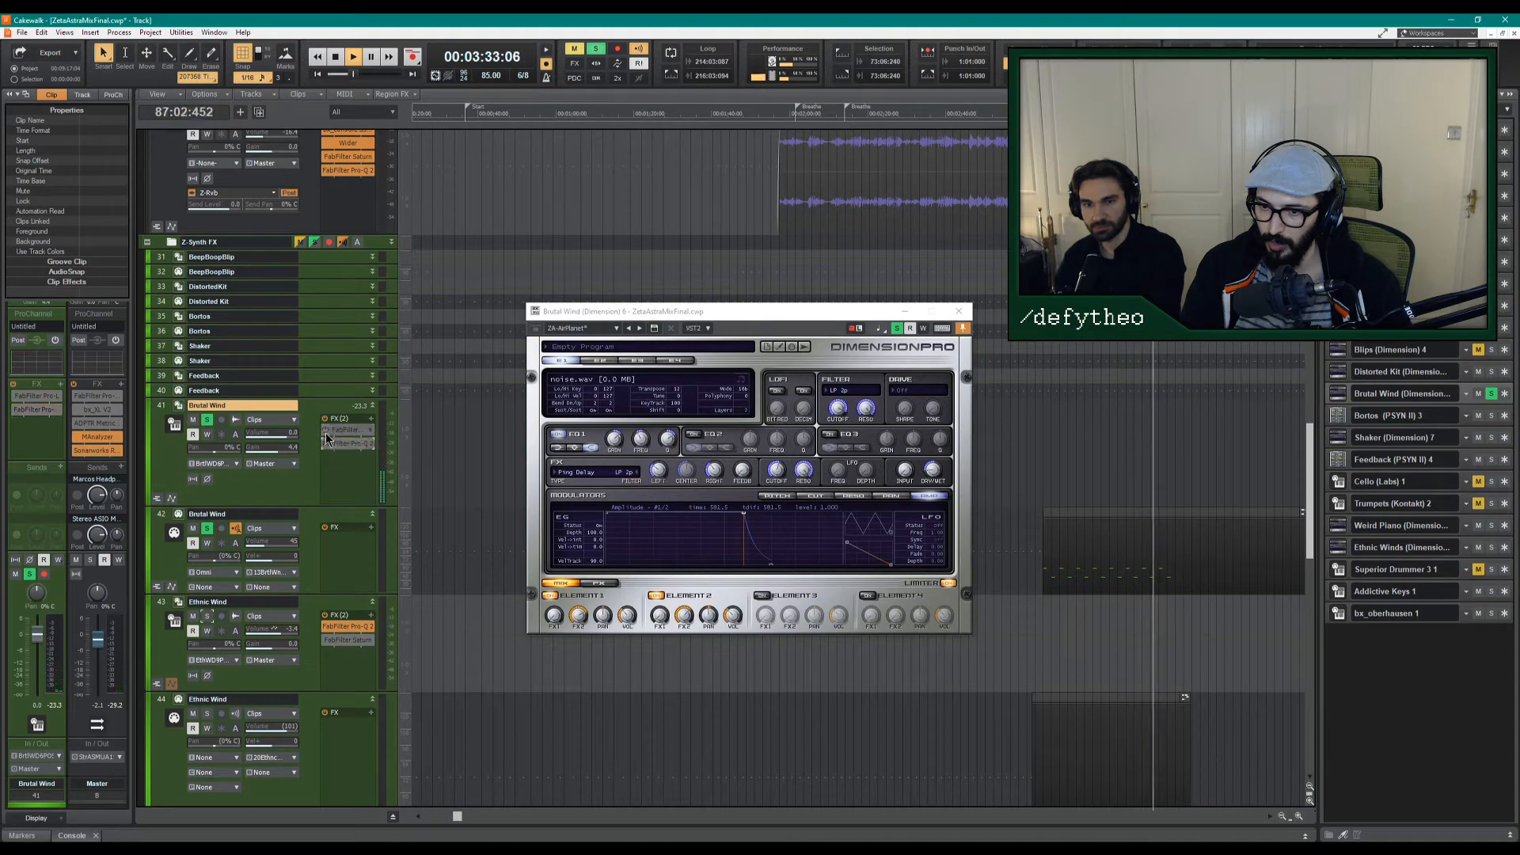
pyautogui.doubleClick(345, 444)
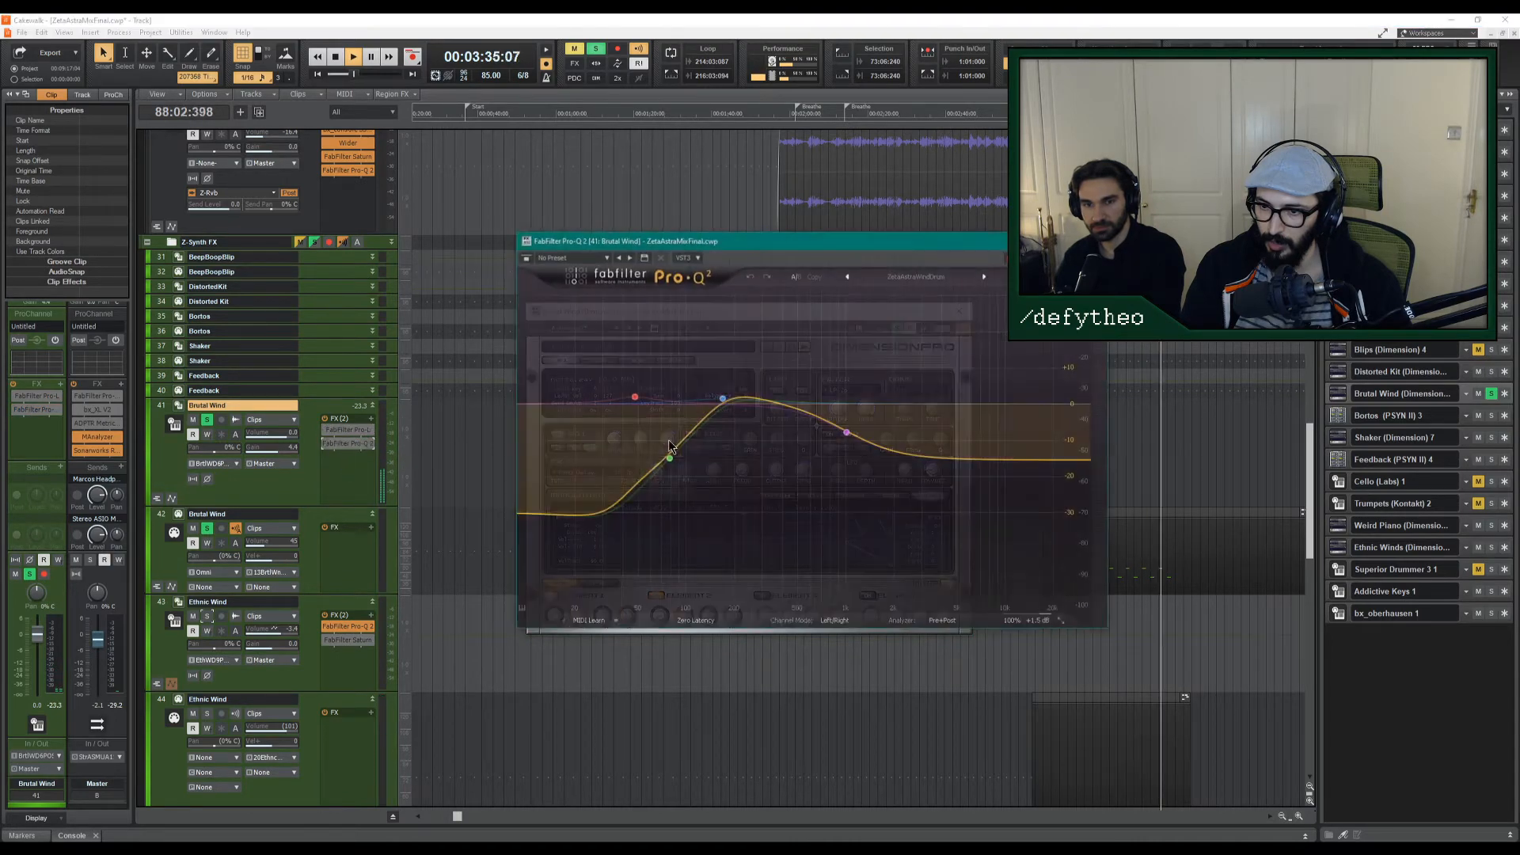
pyautogui.click(1095, 239)
pyautogui.press('space')
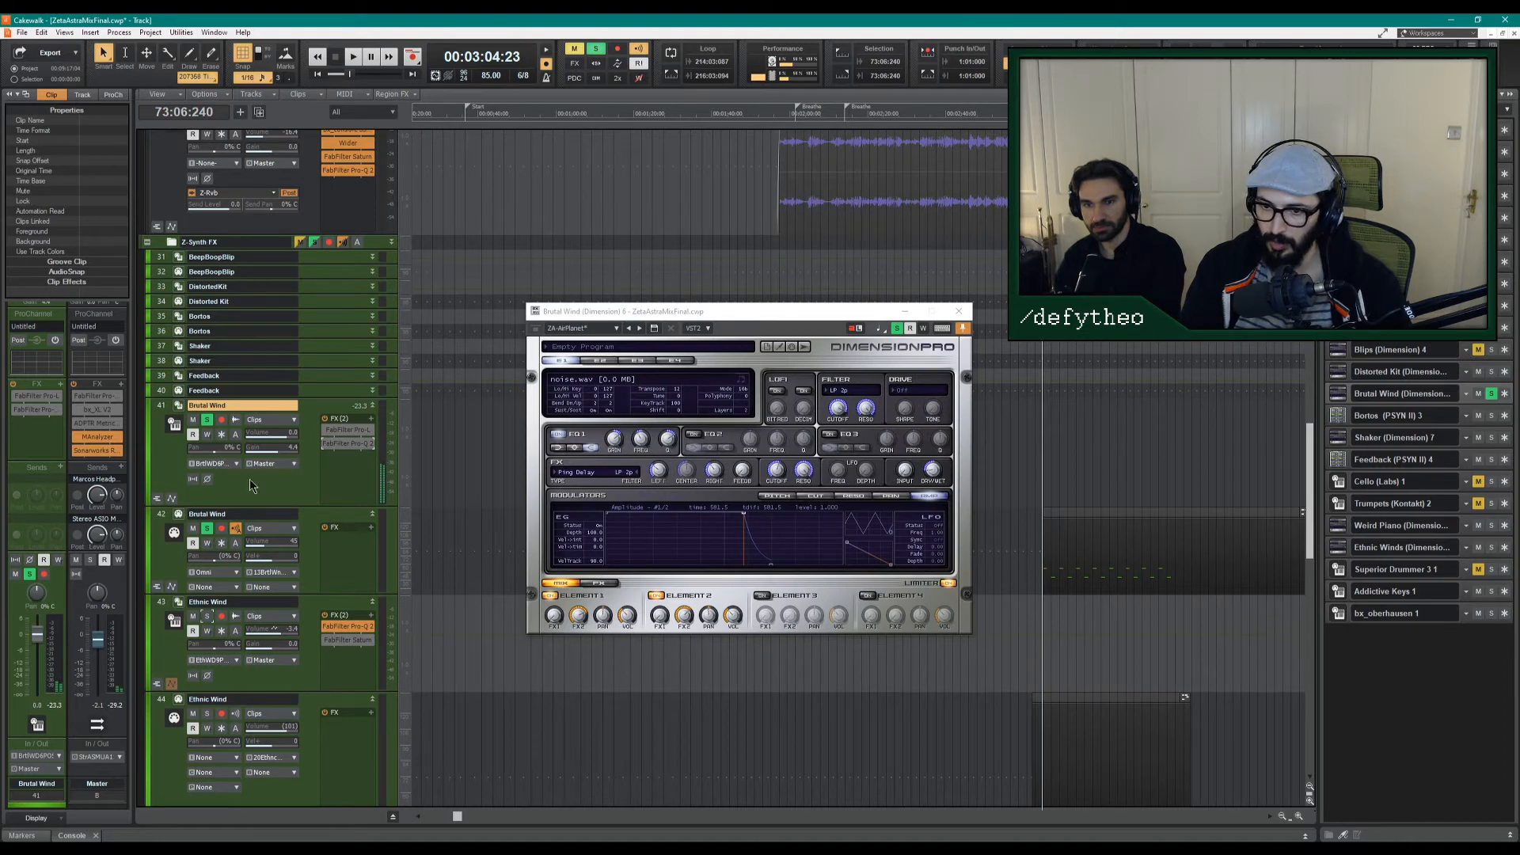
# Re-enable FabFilter Pro-L on the Brutal Wind audio track and raise its gain to +16.68 dB during playback.
pyautogui.press('space')
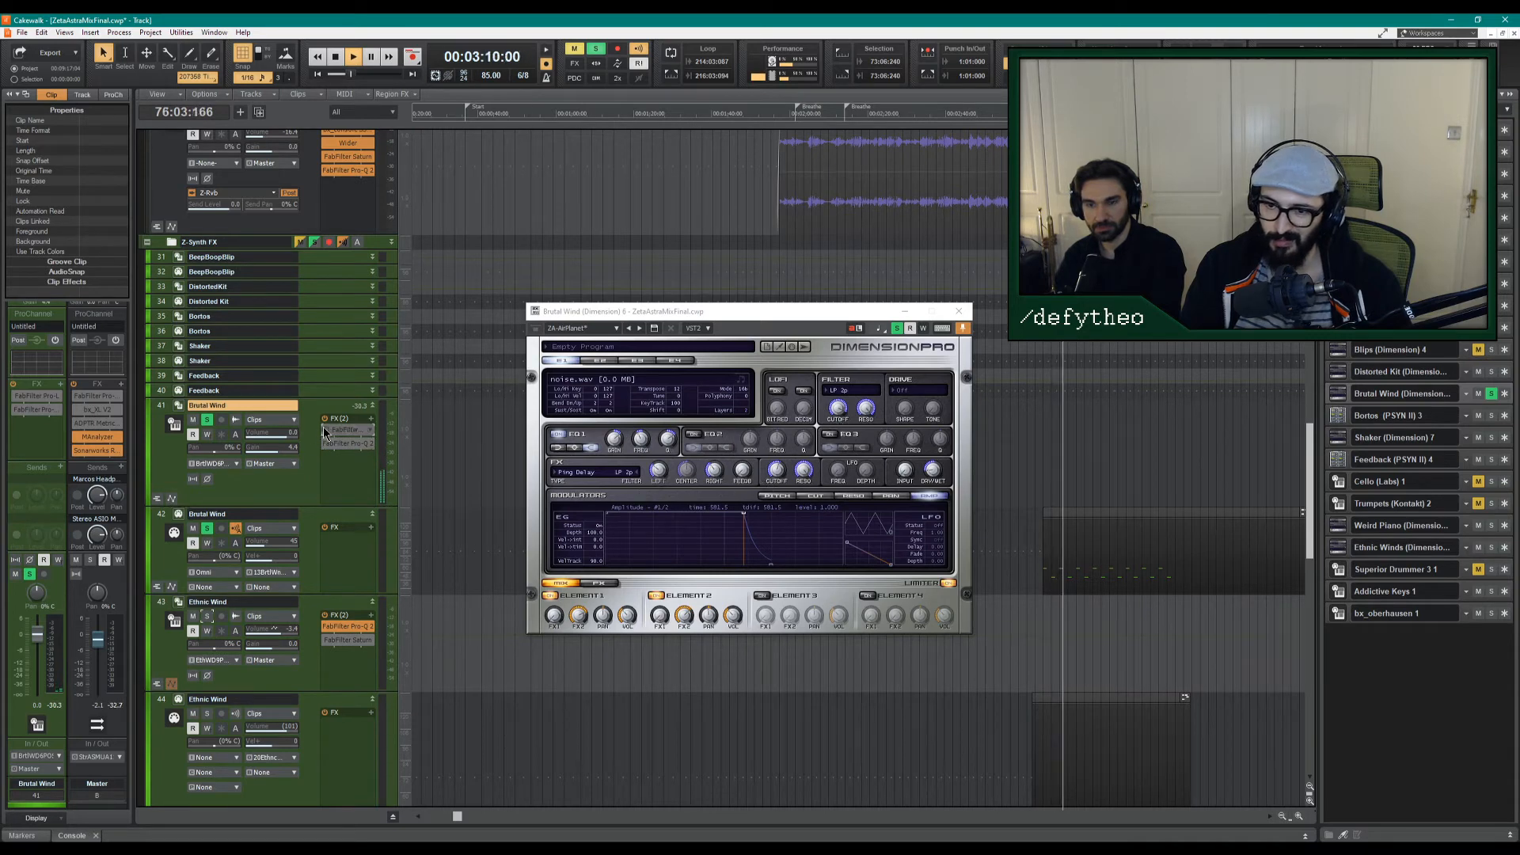
pyautogui.doubleClick(351, 433)
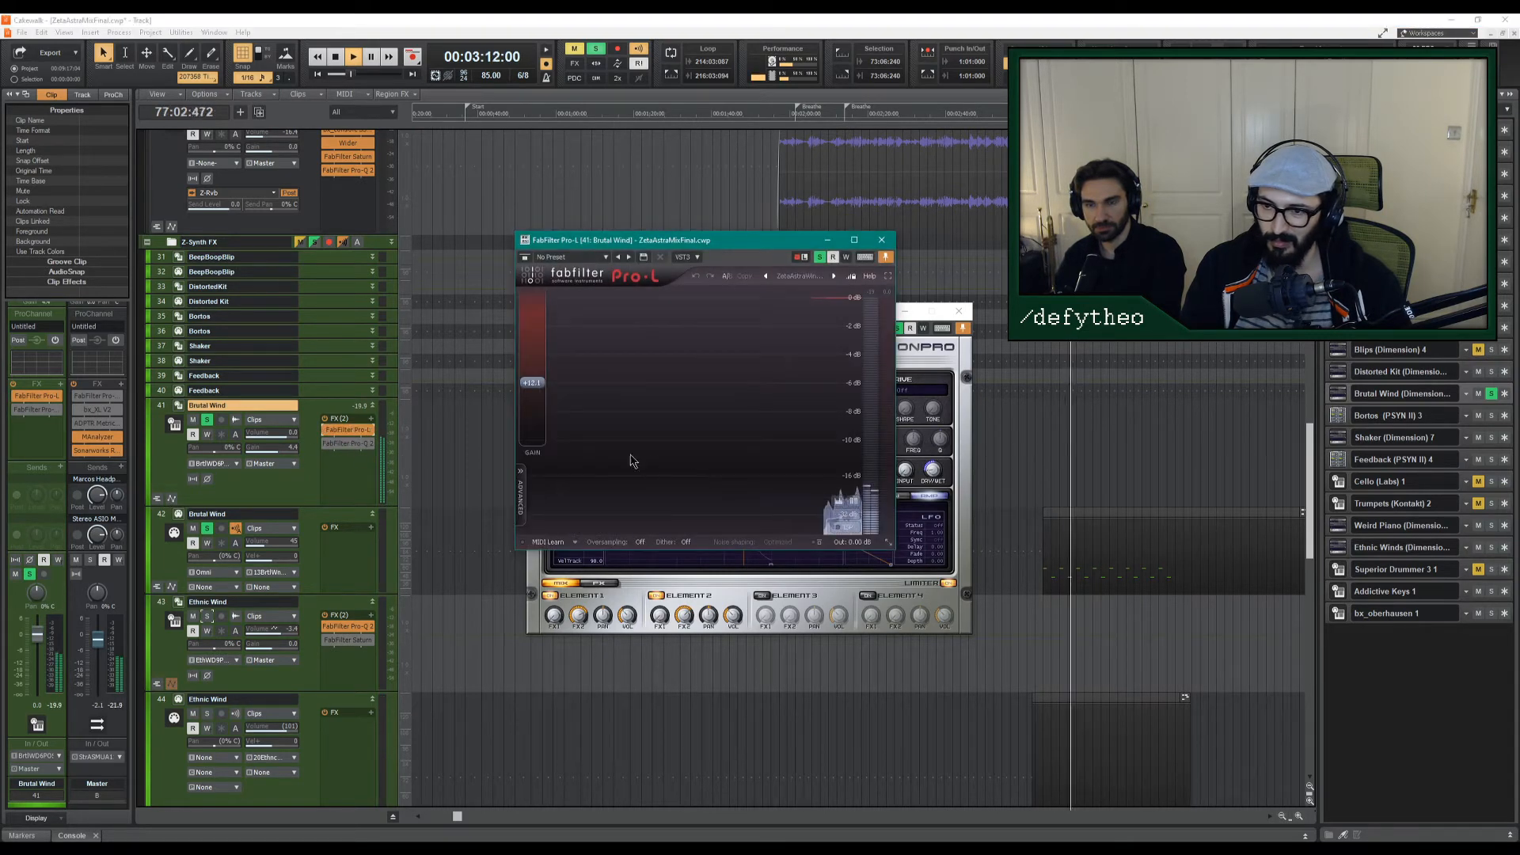
pyautogui.moveTo(530, 394); pyautogui.dragTo(540, 368)
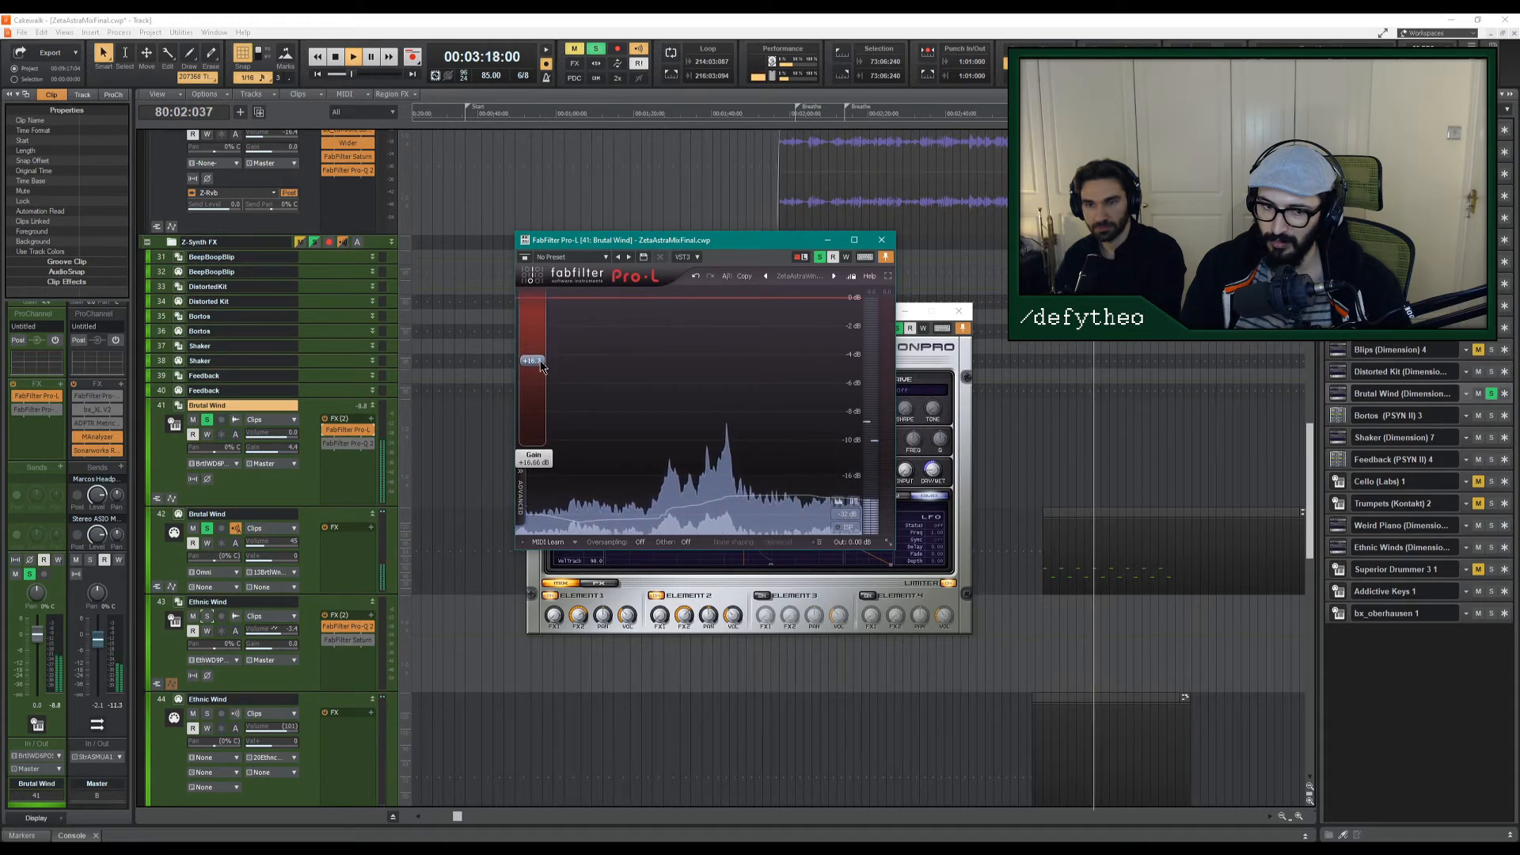
pyautogui.click(881, 240)
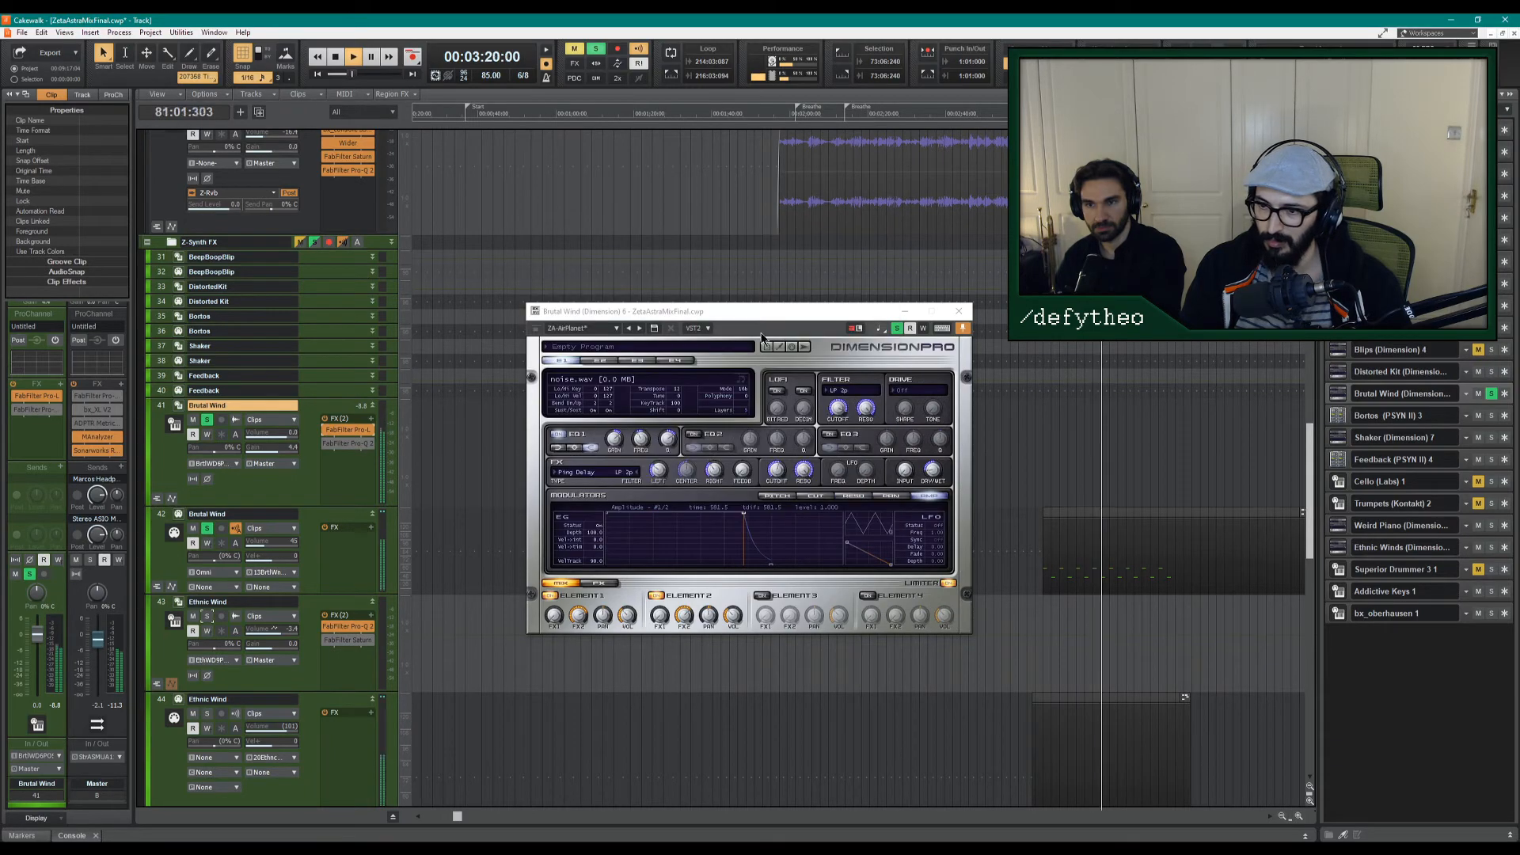
# Compare Elements 1 and 2 of the Brutal Wind synth by toggling them off and on during playback.
pyautogui.moveTo(754, 309); pyautogui.dragTo(765, 226)
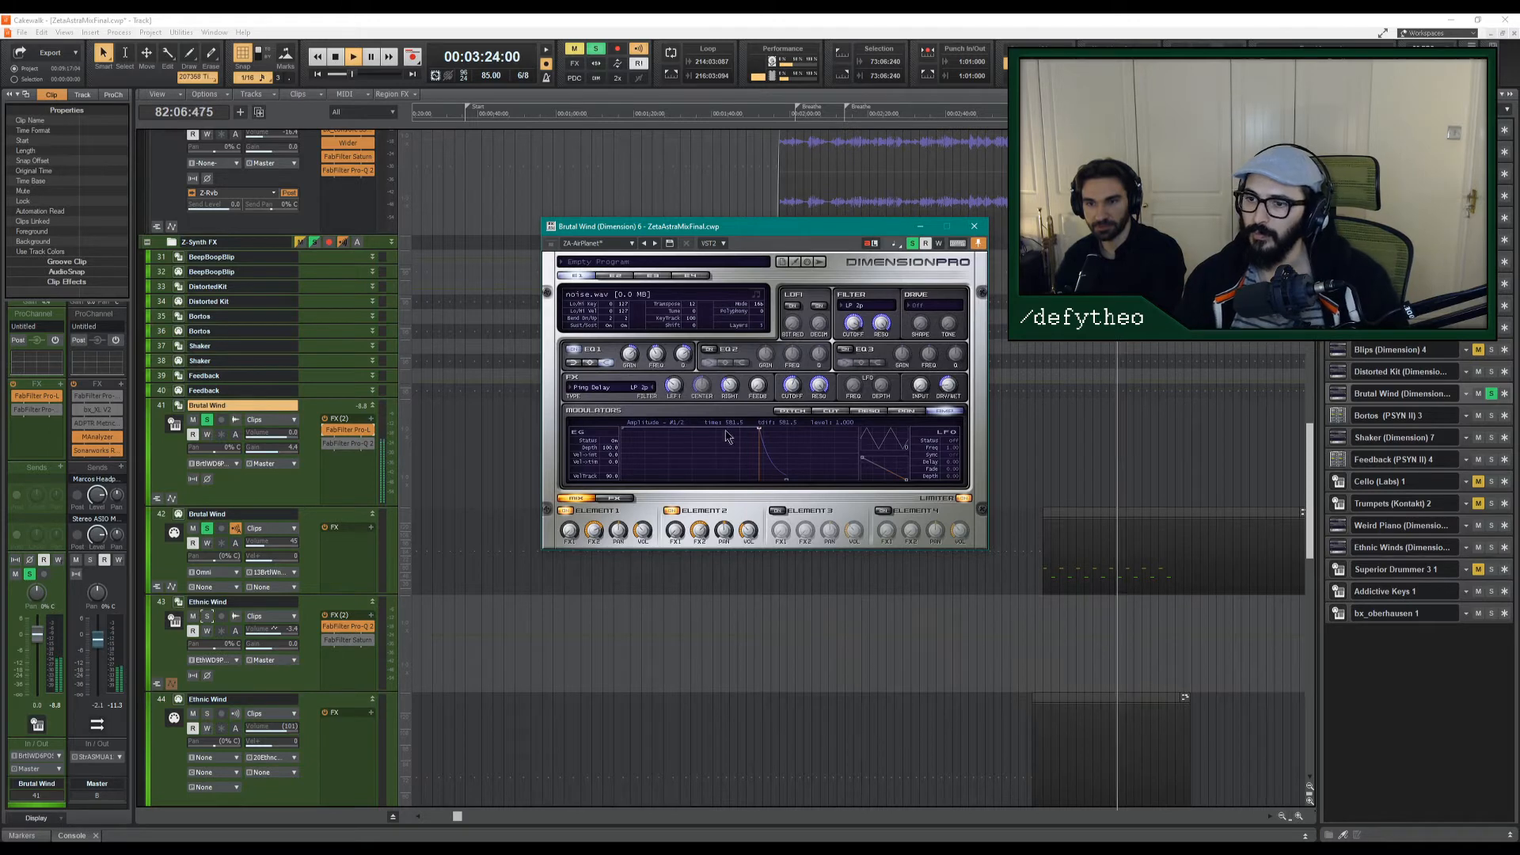
pyautogui.click(669, 511)
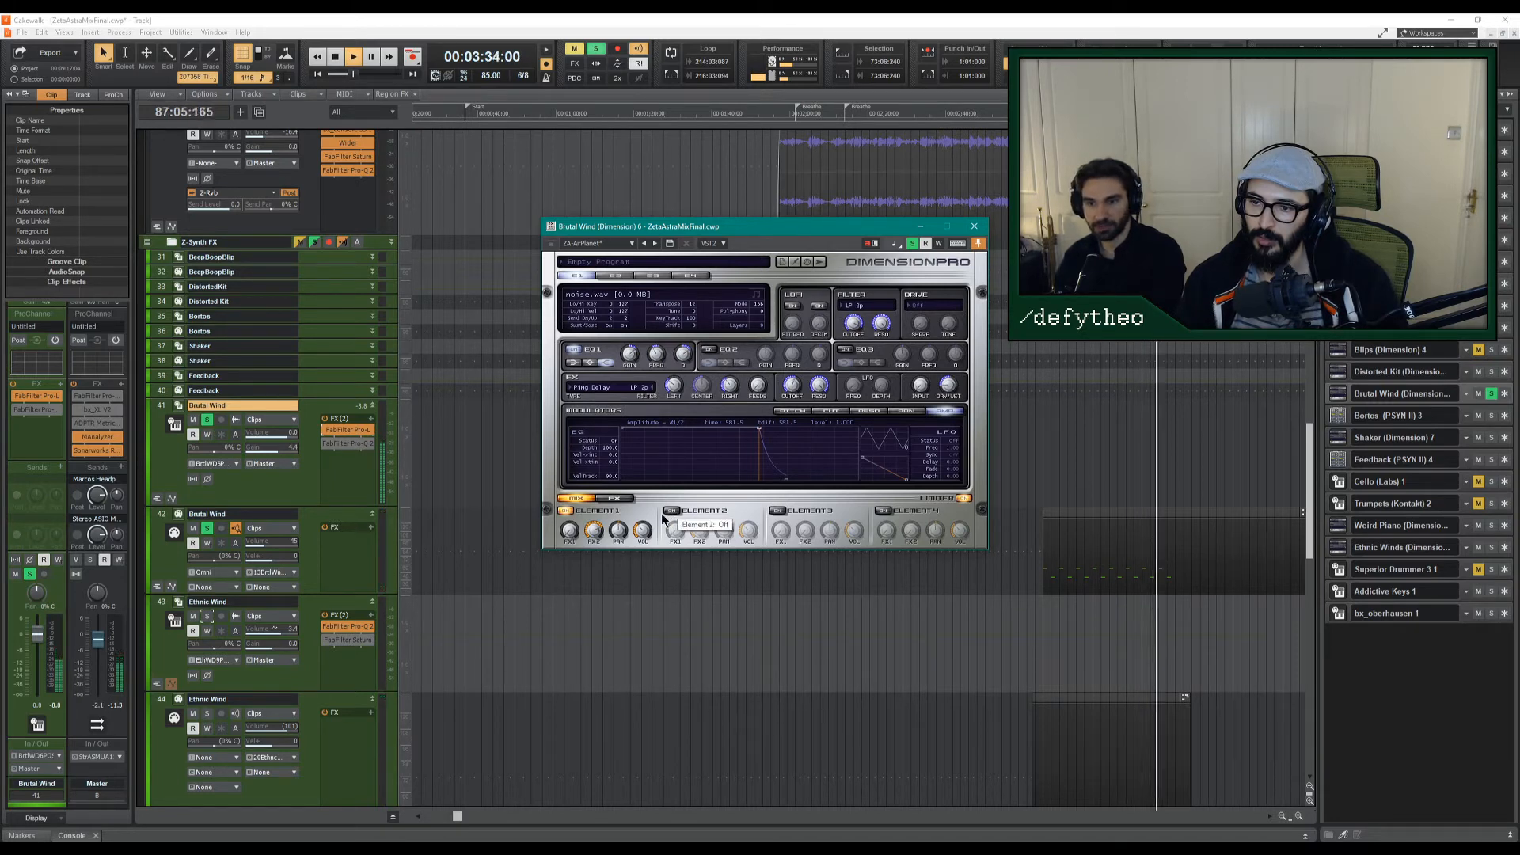
pyautogui.click(672, 510)
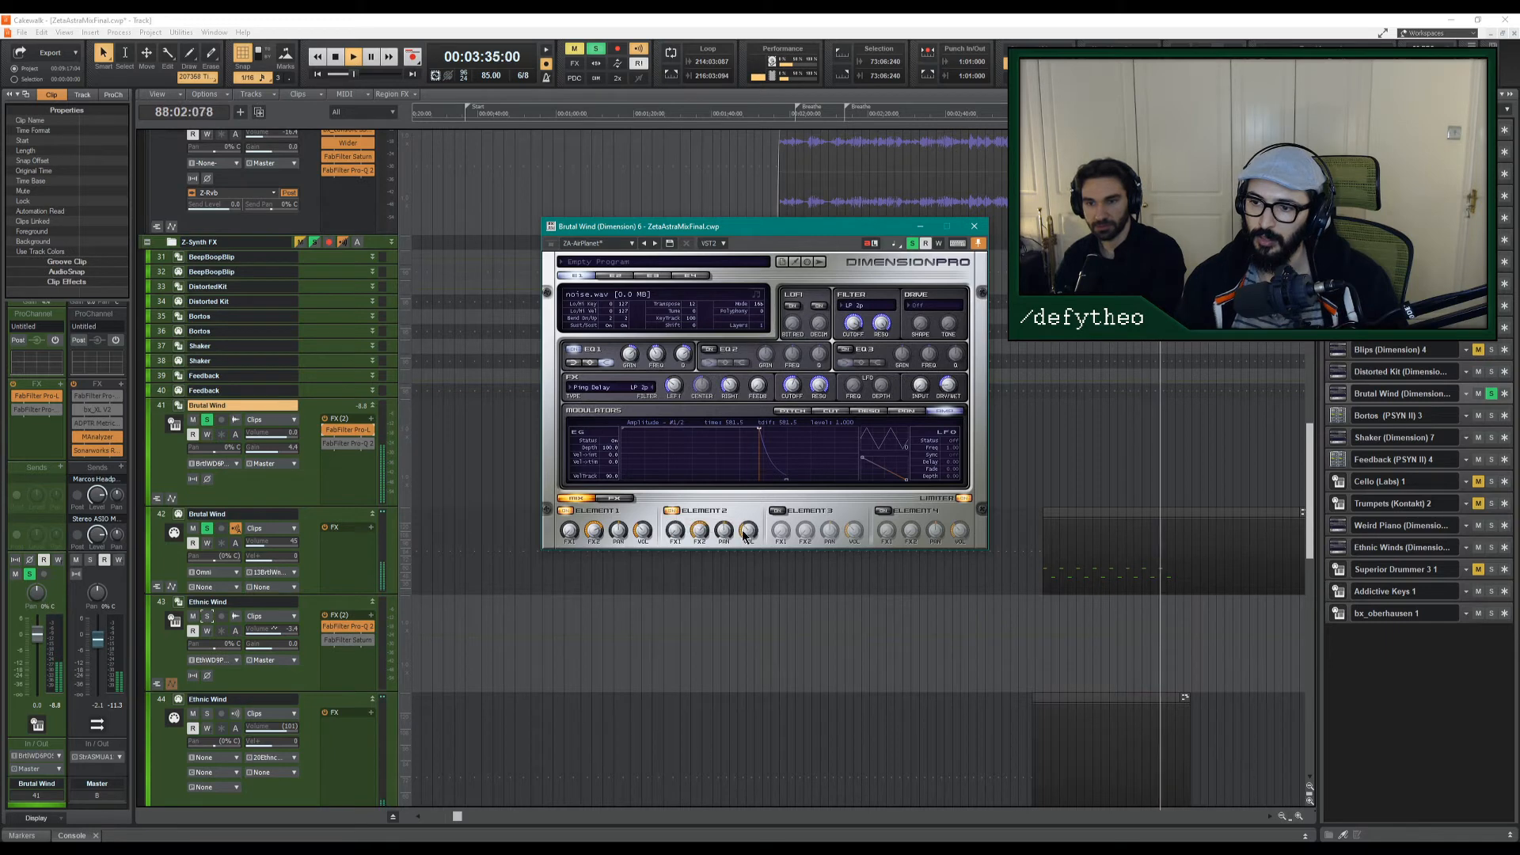
pyautogui.click(565, 511)
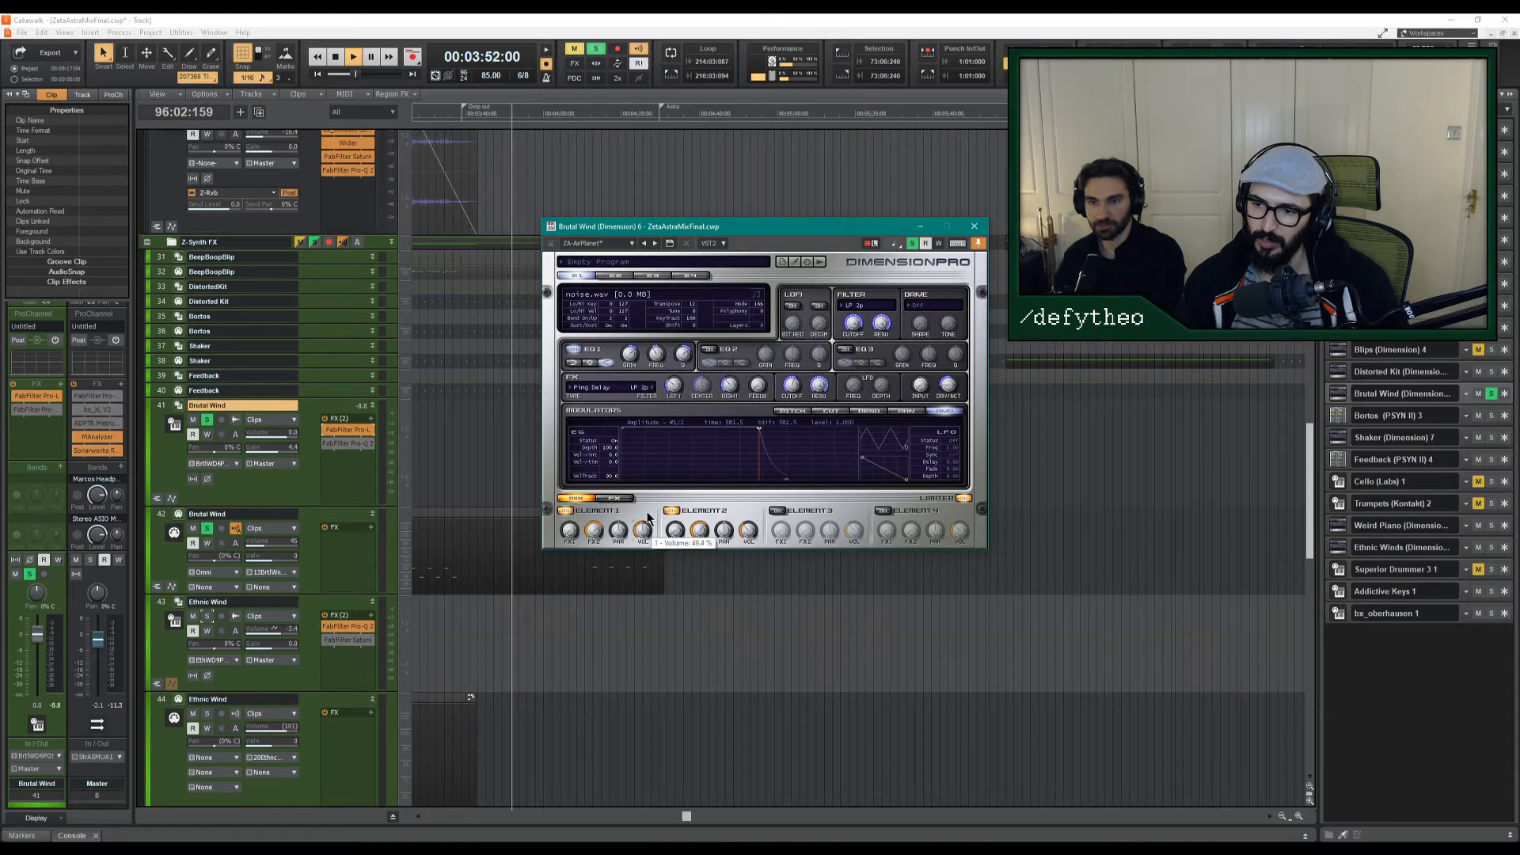
pyautogui.press('space')
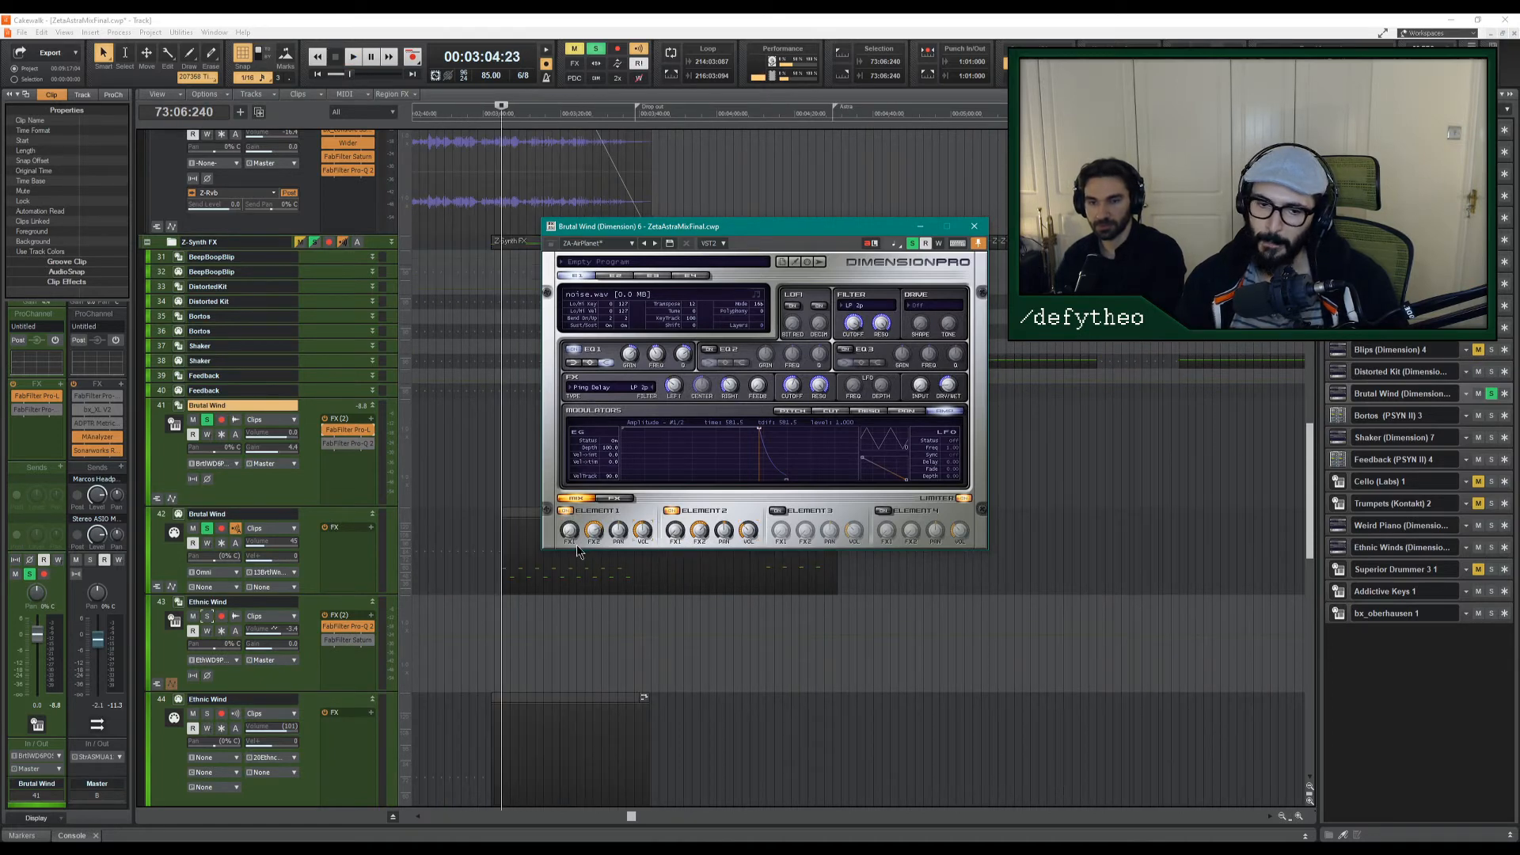
# With Element 2 switched off, fine-tune Brutal Wind's LP 2p filter cutoff during playback, and solo Ethnic Wind alongside it.
pyautogui.press('space')
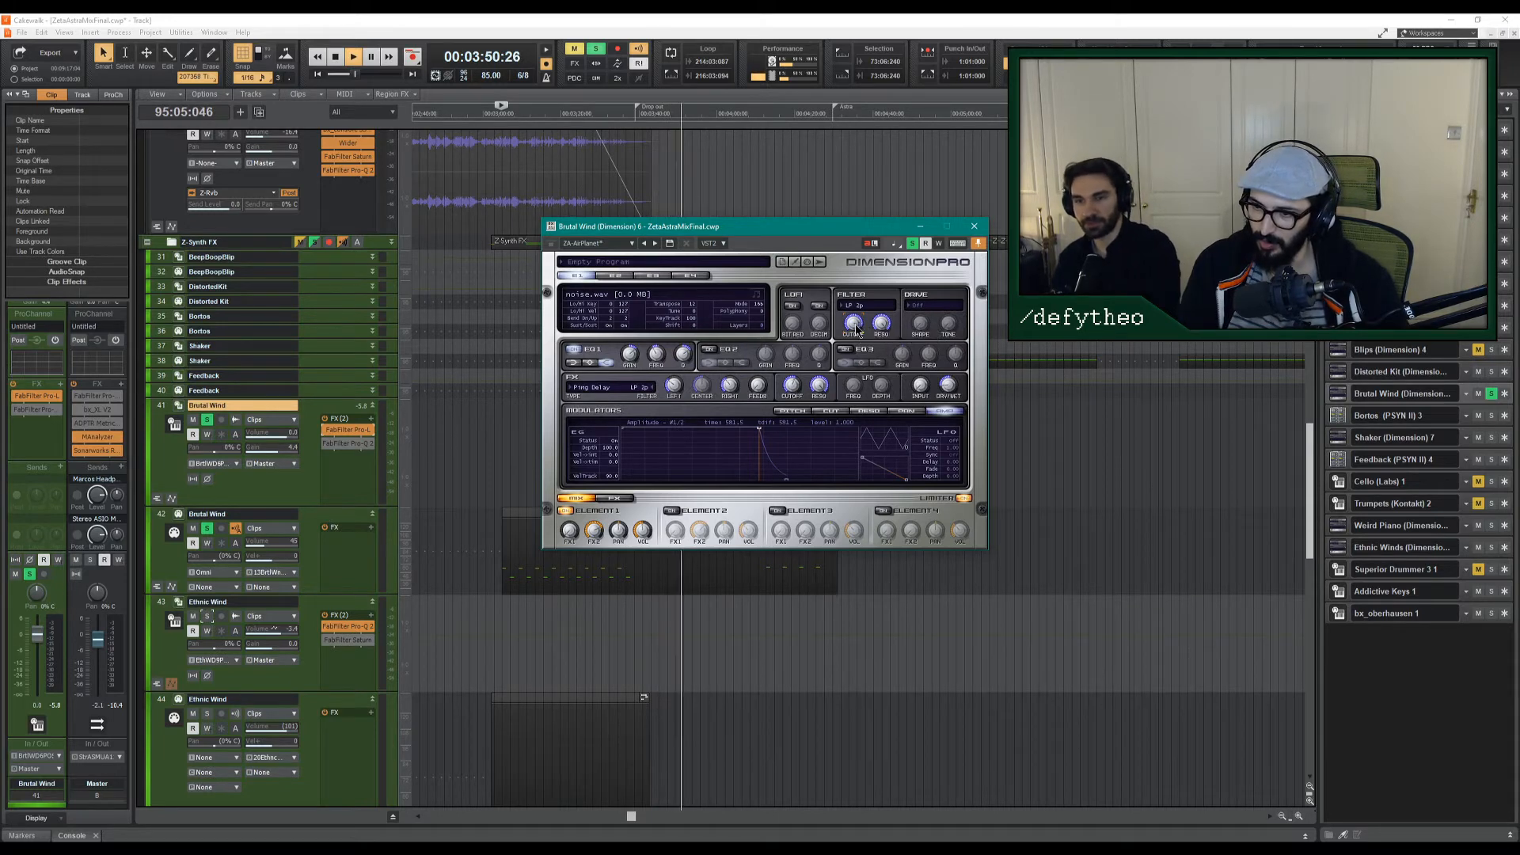
pyautogui.press('space')
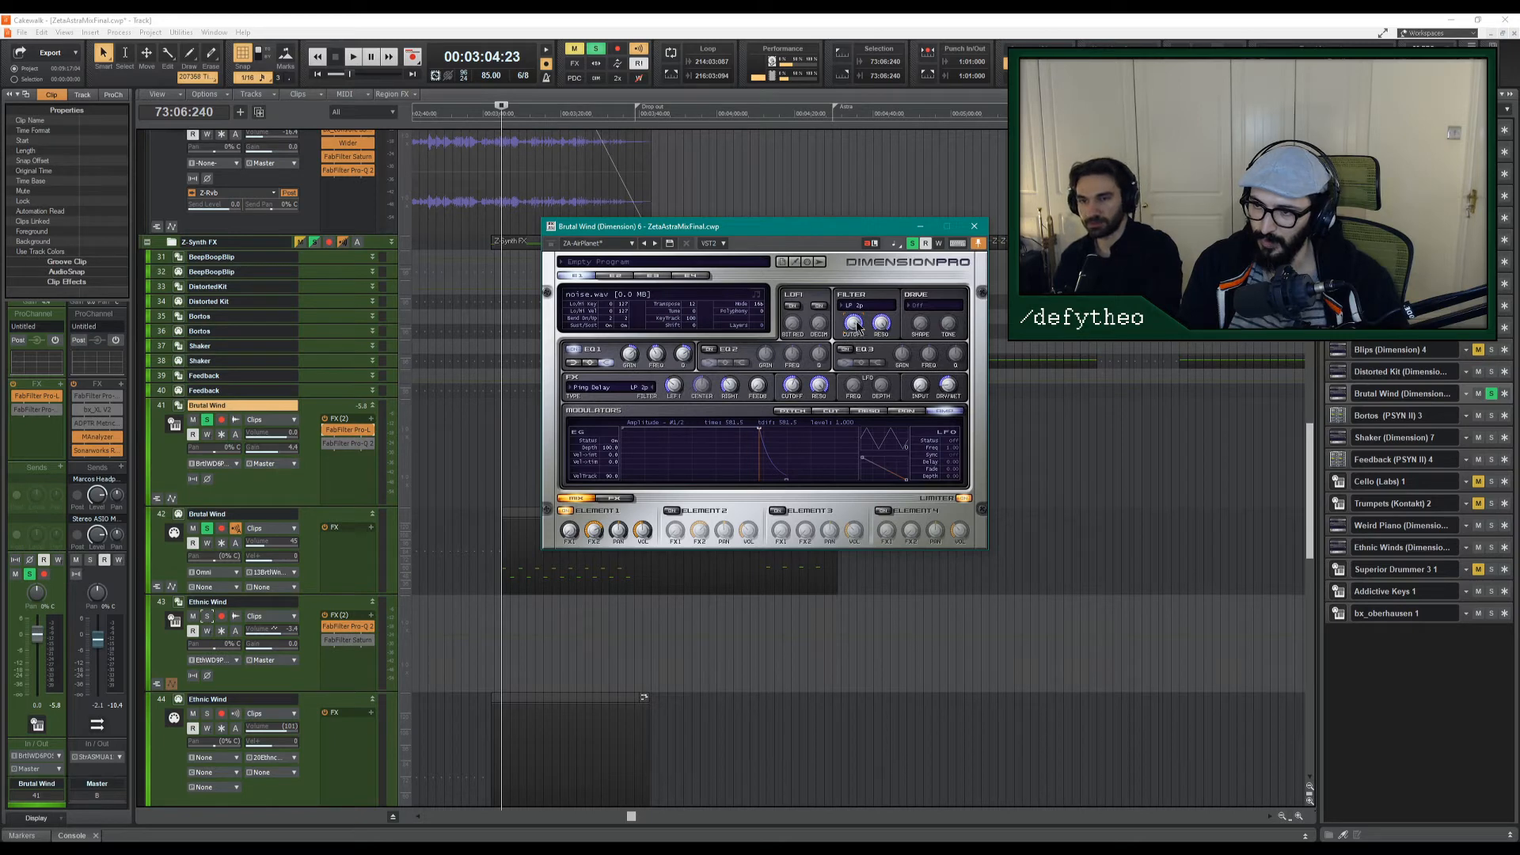
pyautogui.press('space')
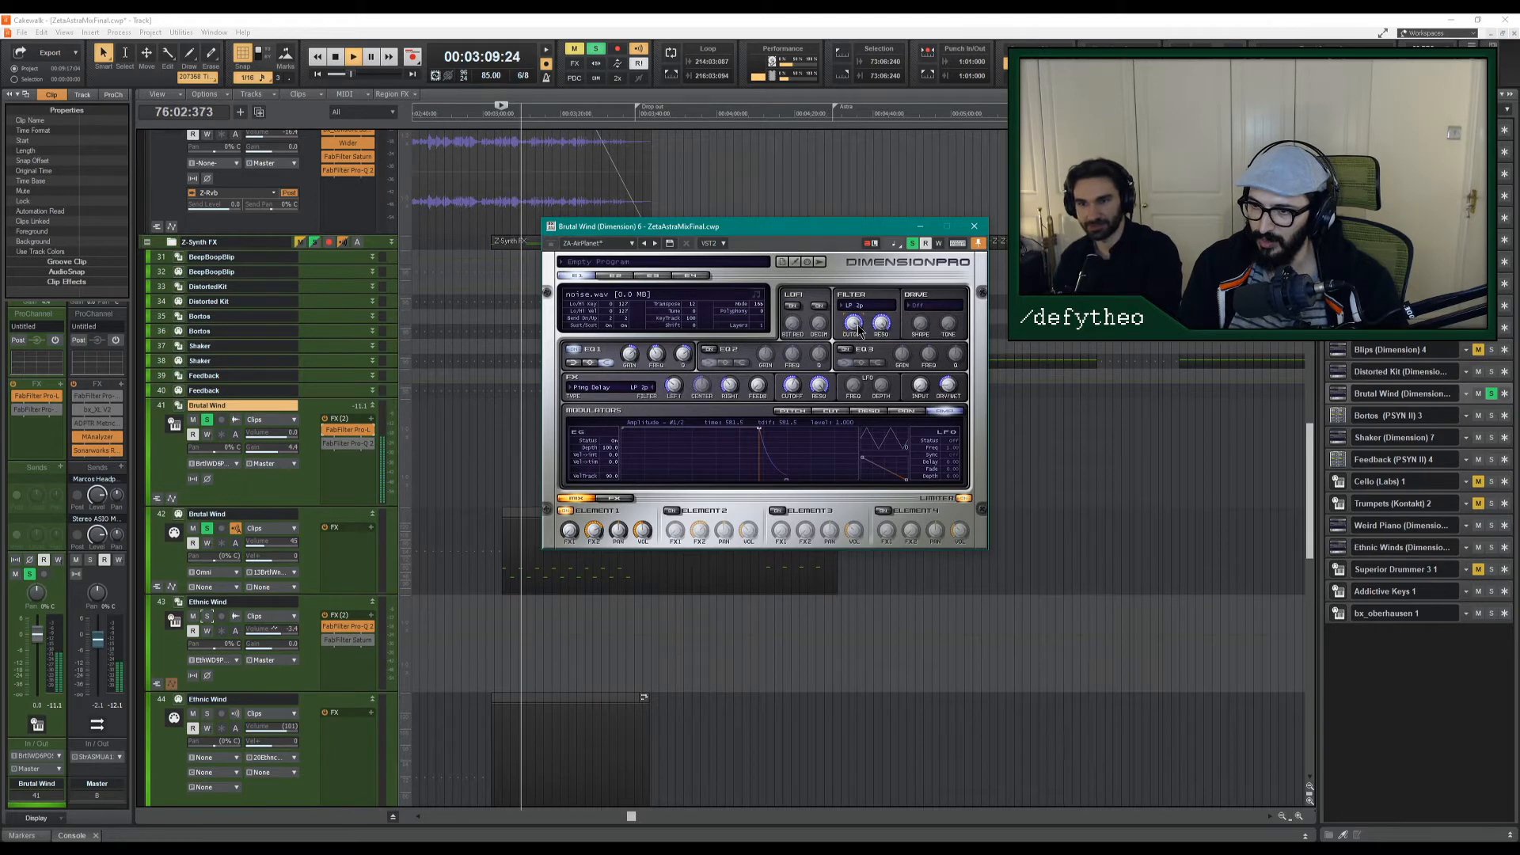
pyautogui.moveTo(857, 324); pyautogui.dragTo(863, 322)
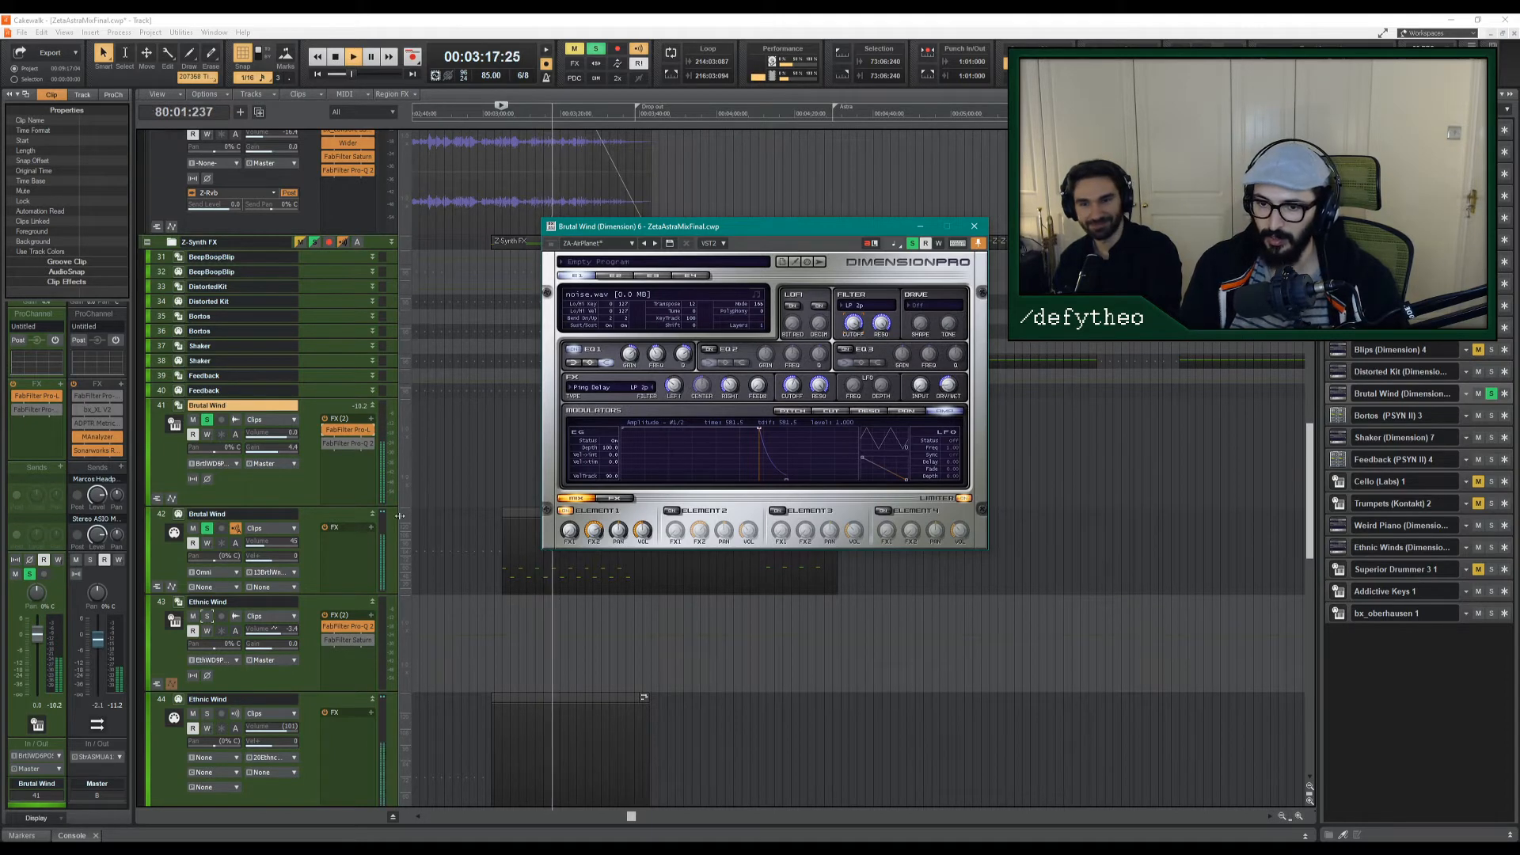
pyautogui.press('space')
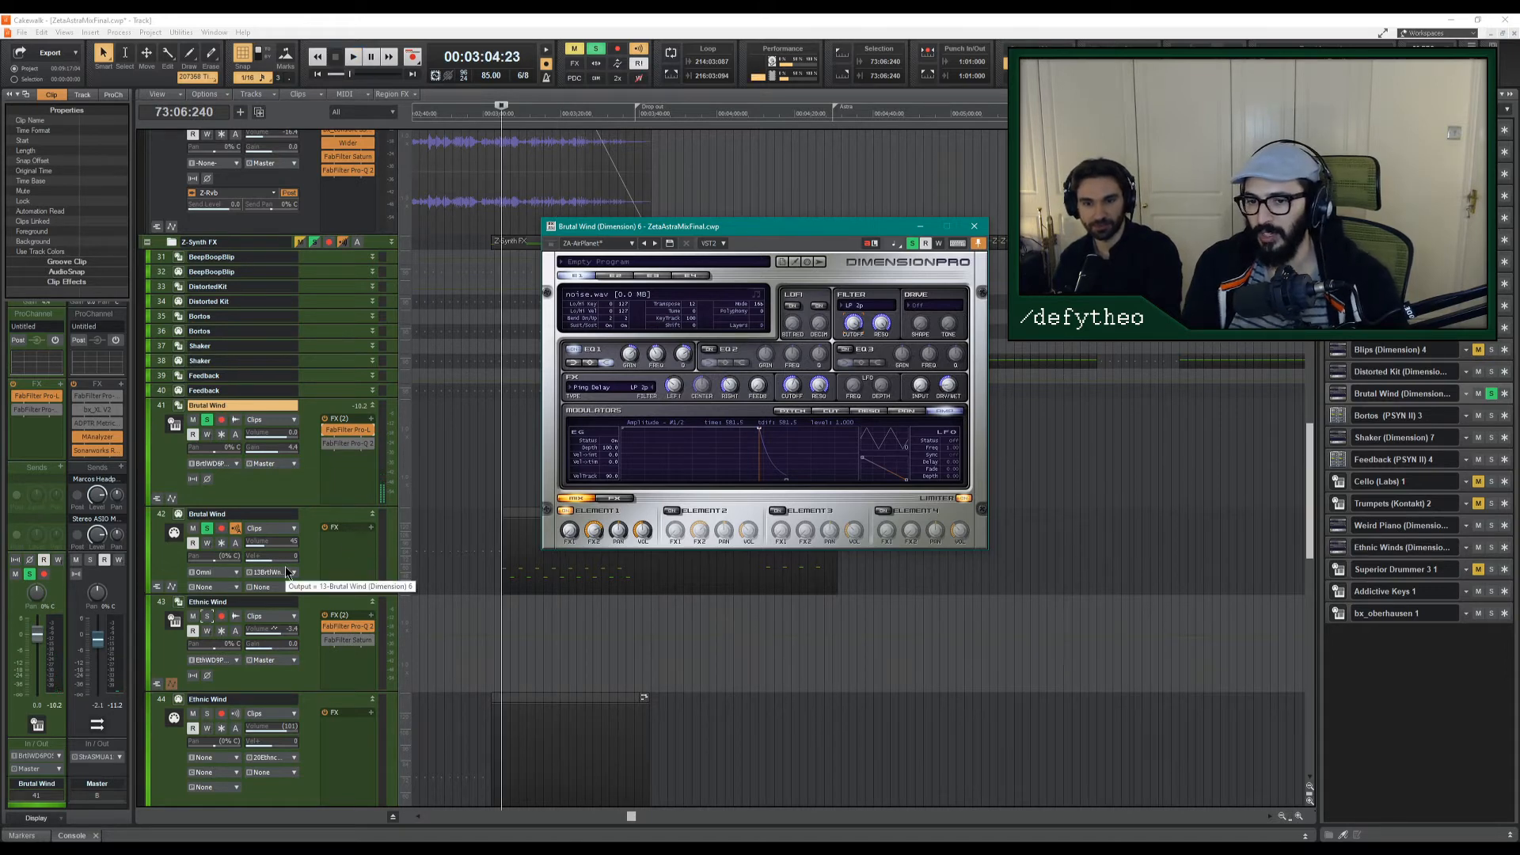
pyautogui.click(207, 615)
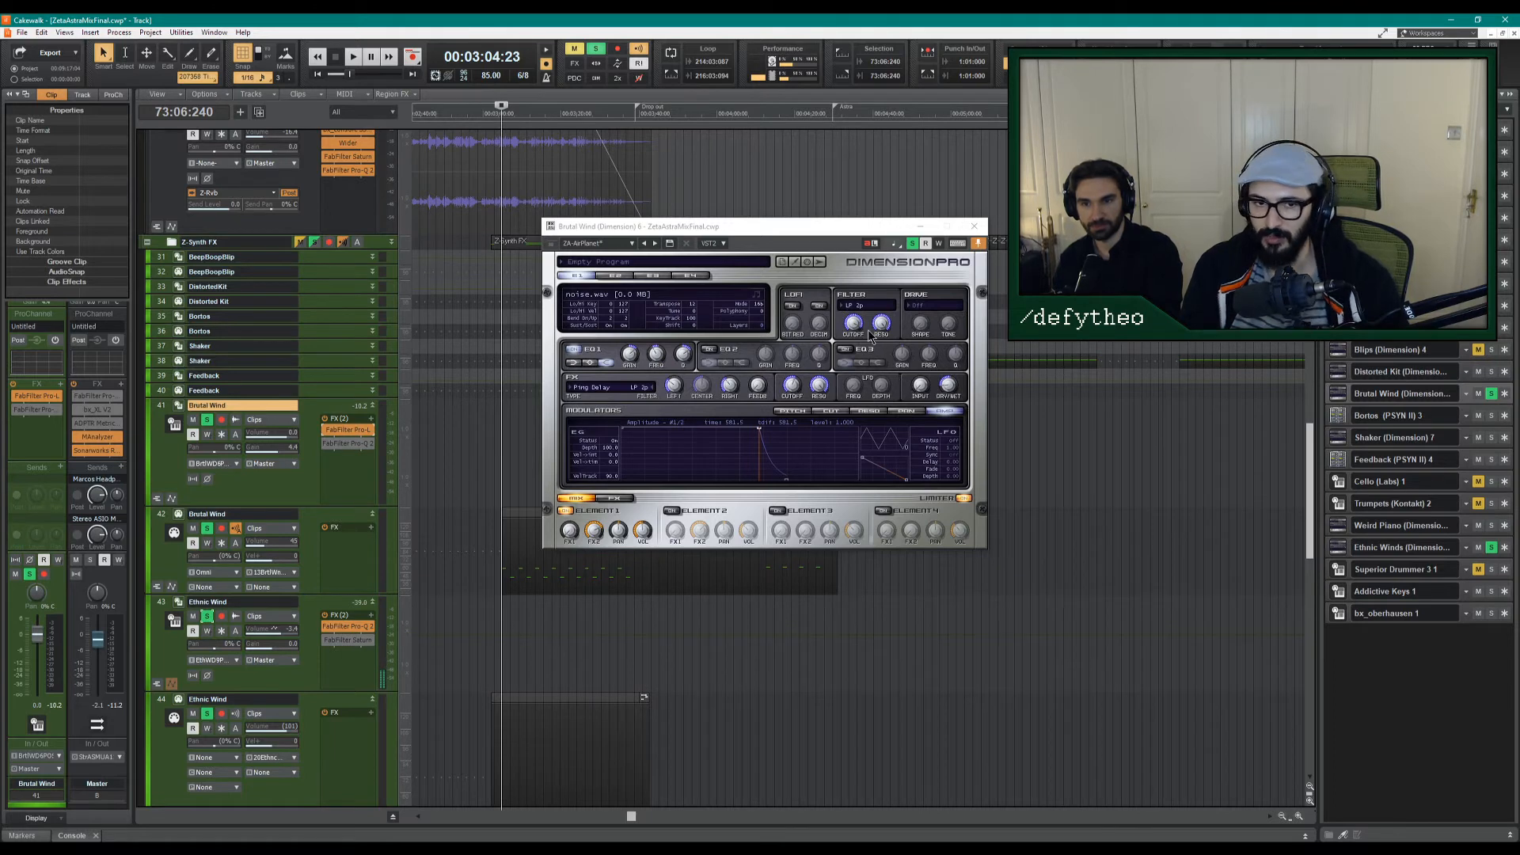
# Play the soloed Brutal Wind and Ethnic Wind tracks together from measure 73 to audition Brutal Wind's LP 2p filter cutoff.
pyautogui.press('space')
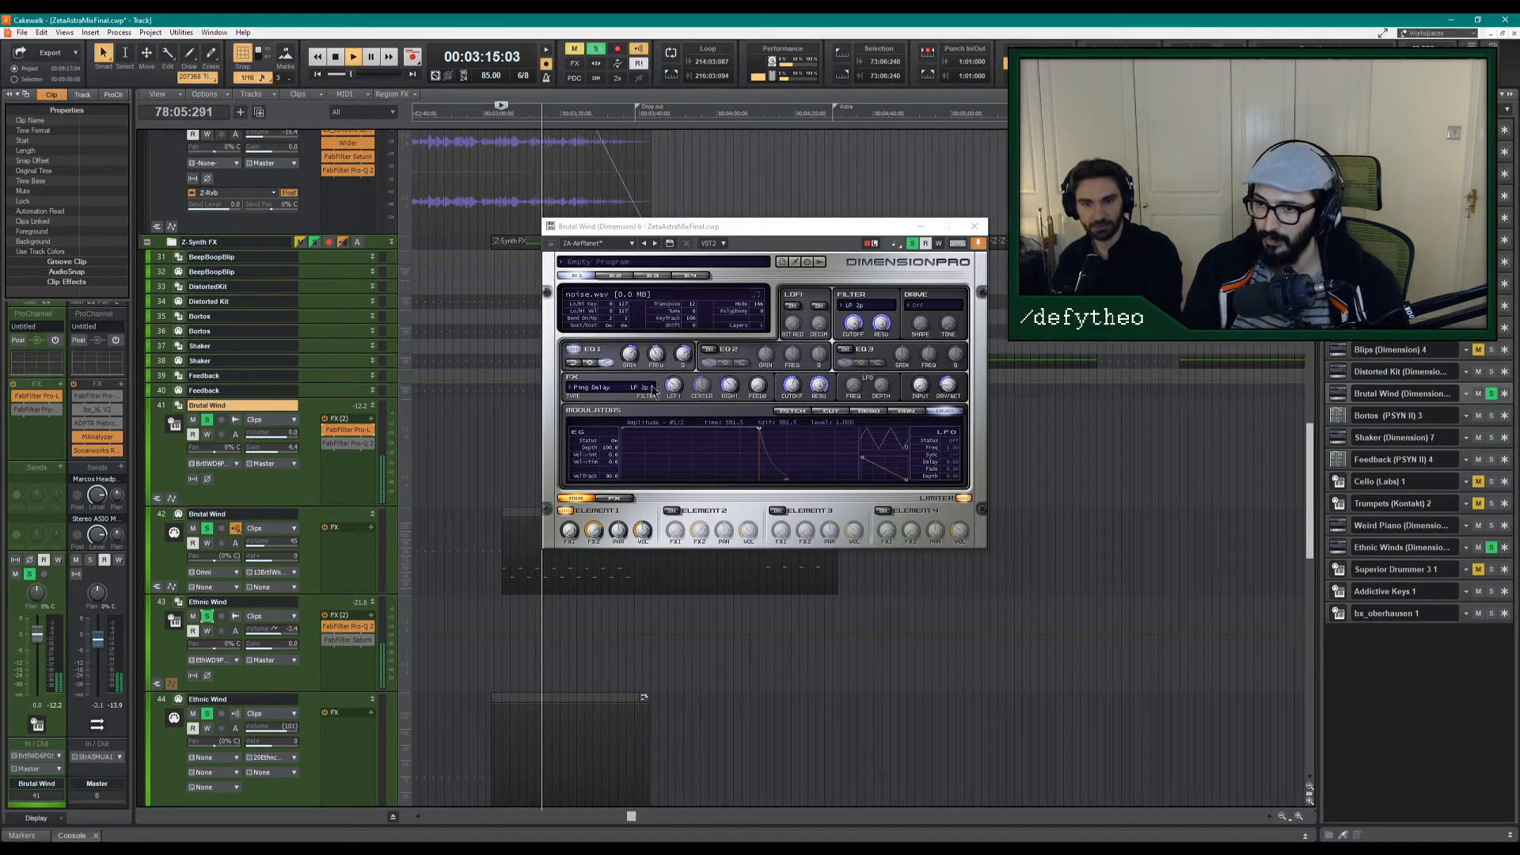
pyautogui.click(862, 330)
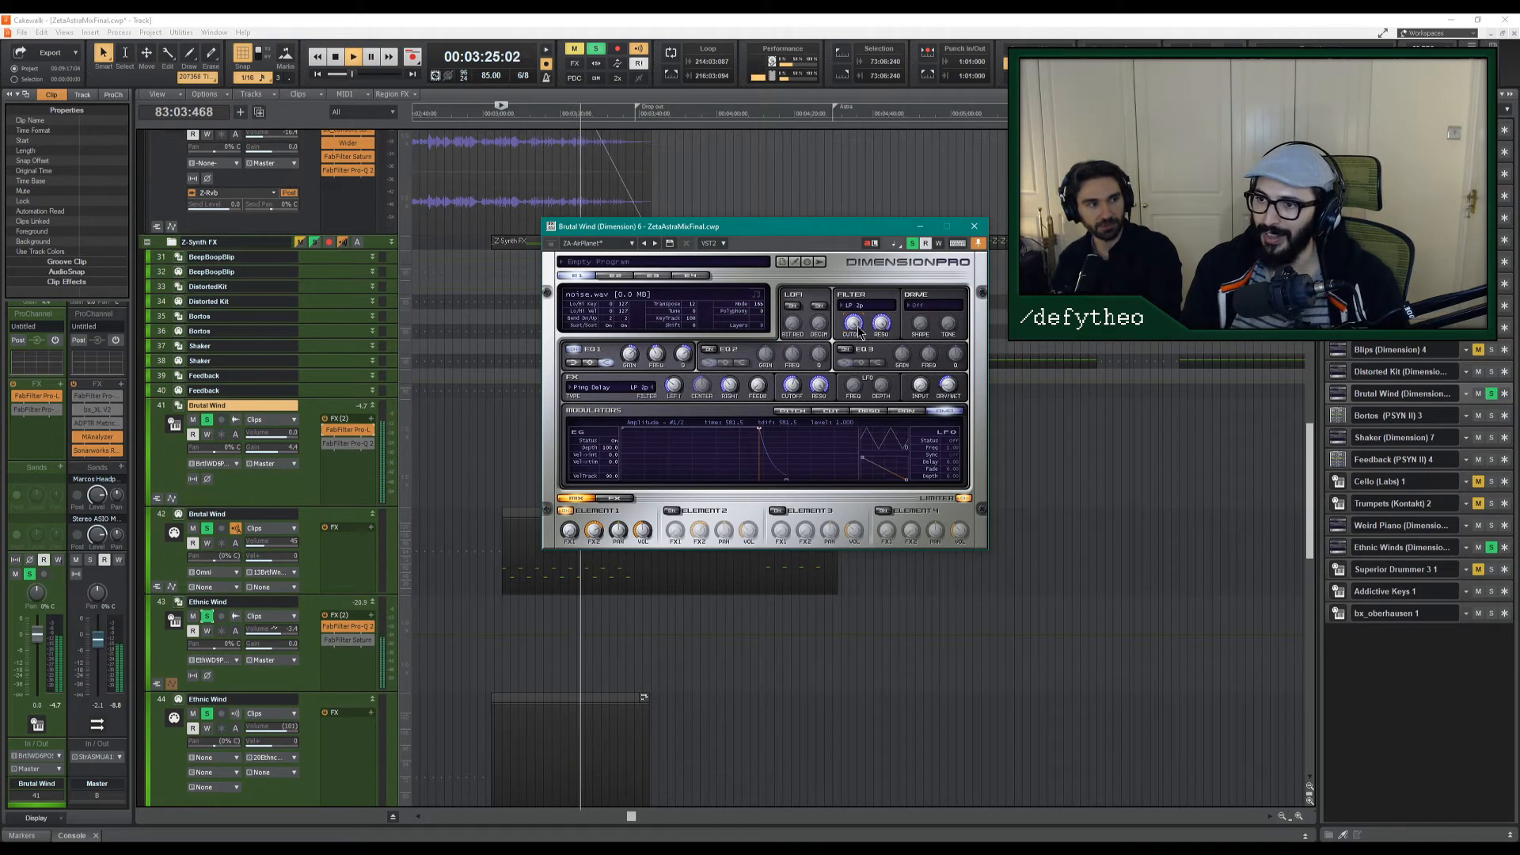
pyautogui.moveTo(859, 332)
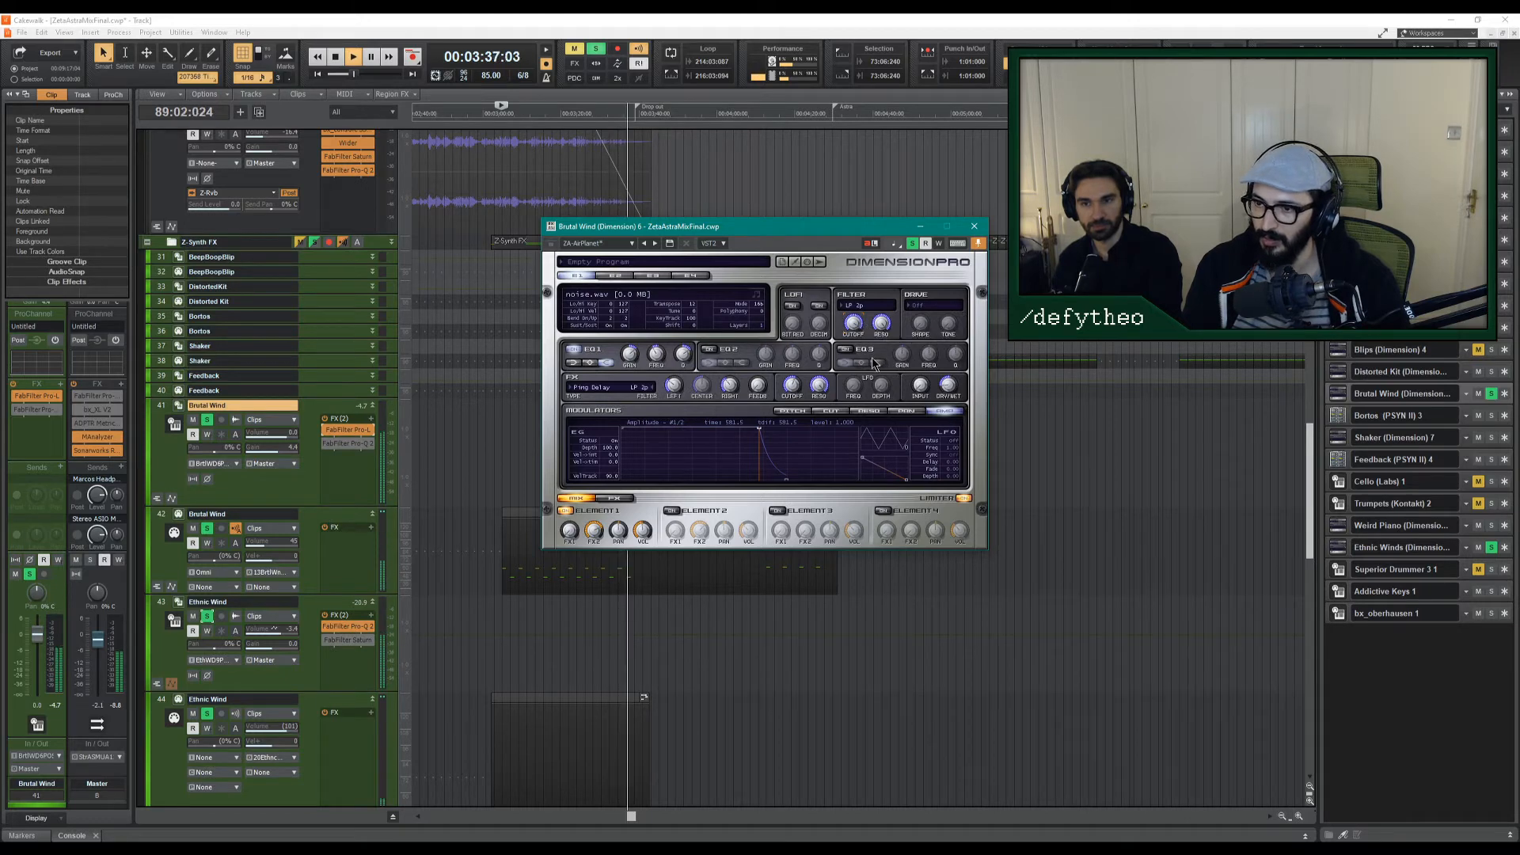
pyautogui.press('space')
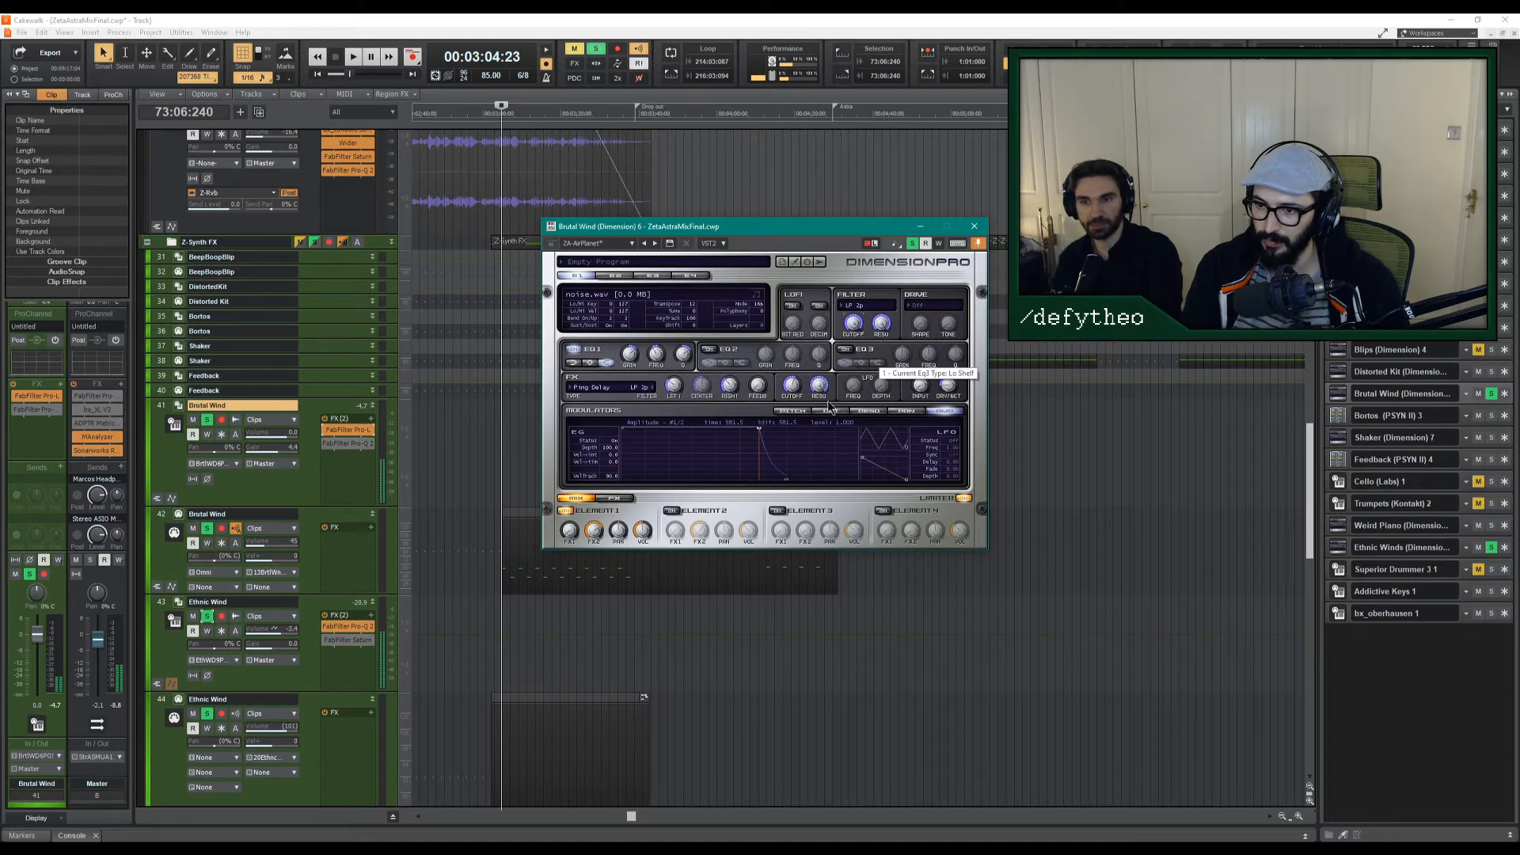
# Restart playback, unsolo Ethnic Wind, and lower Brutal Wind's Element 1 LP 2p filter cutoff to about 5.4 kHz.
pyautogui.press('space')
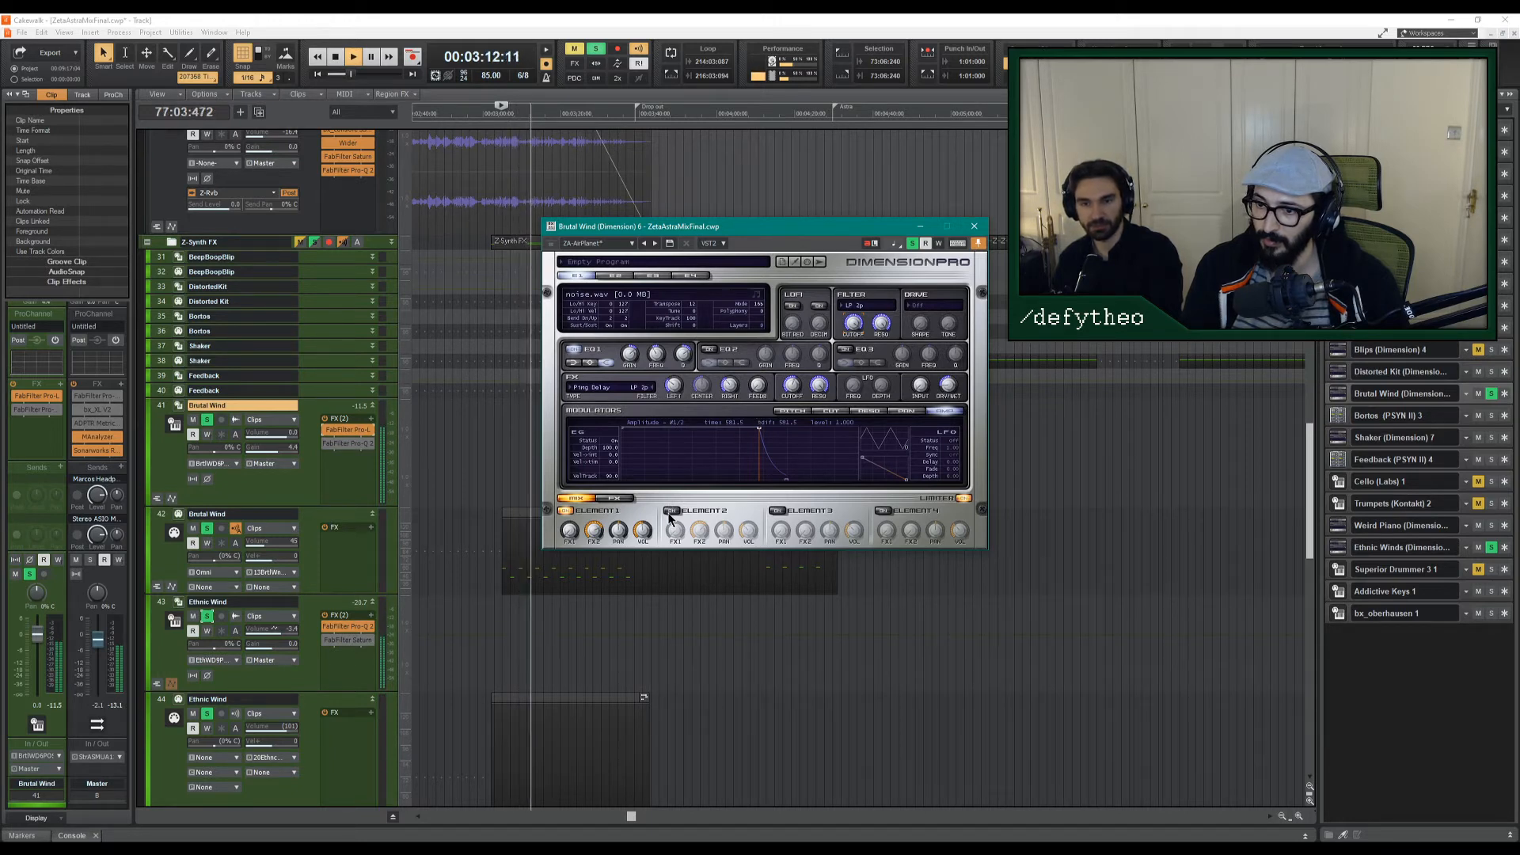
pyautogui.click(207, 616)
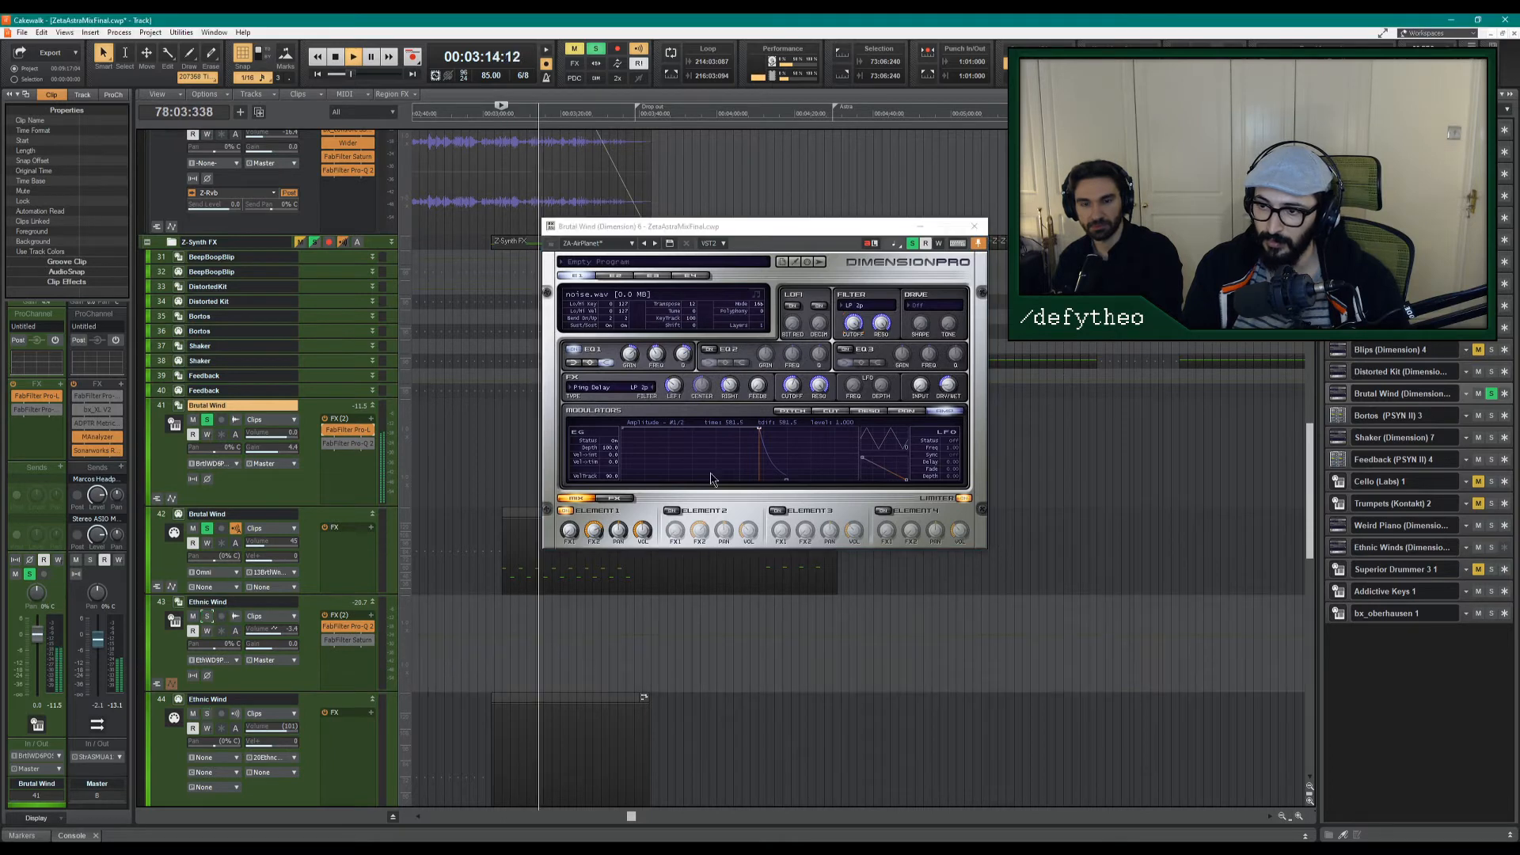
pyautogui.click(853, 326)
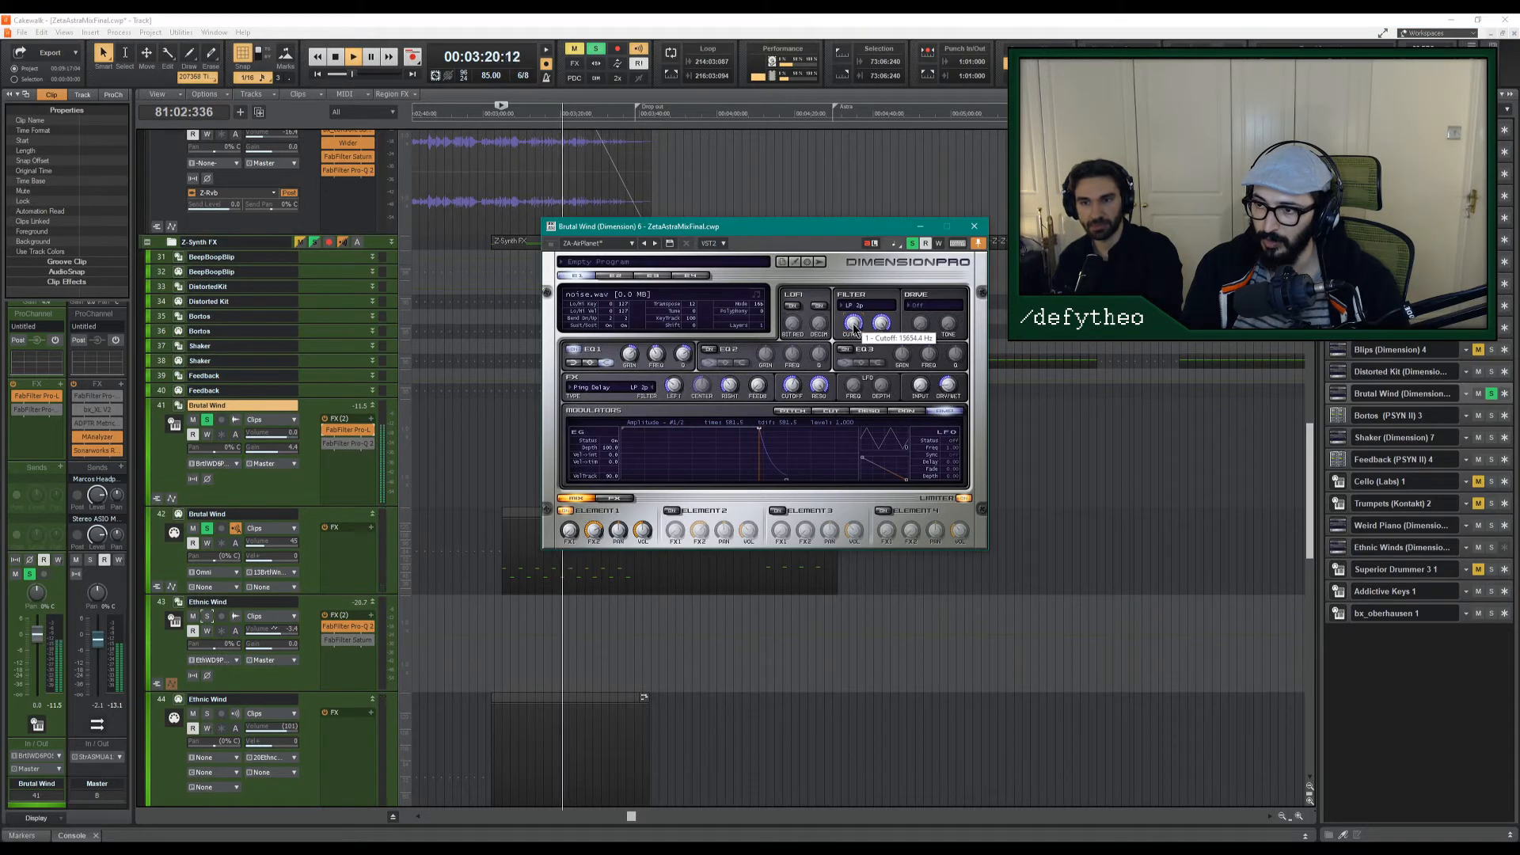
pyautogui.moveTo(855, 329); pyautogui.dragTo(851, 346)
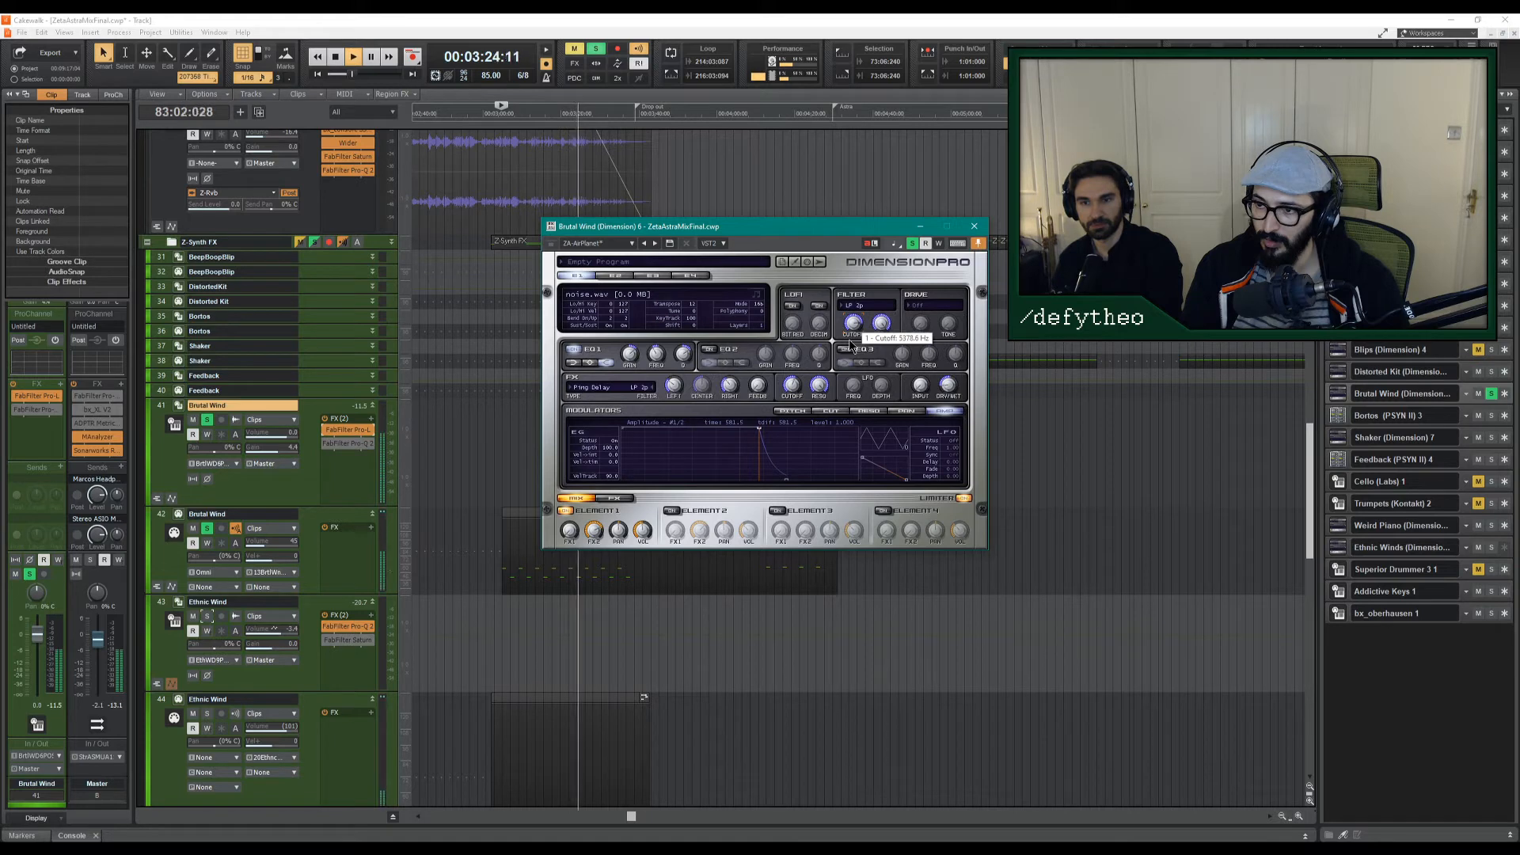
# Raise element 1's filter cutoff in the Brutal Wind synth by ear while repeatedly replaying the section from the marker.
pyautogui.moveTo(851, 346); pyautogui.dragTo(865, 326)
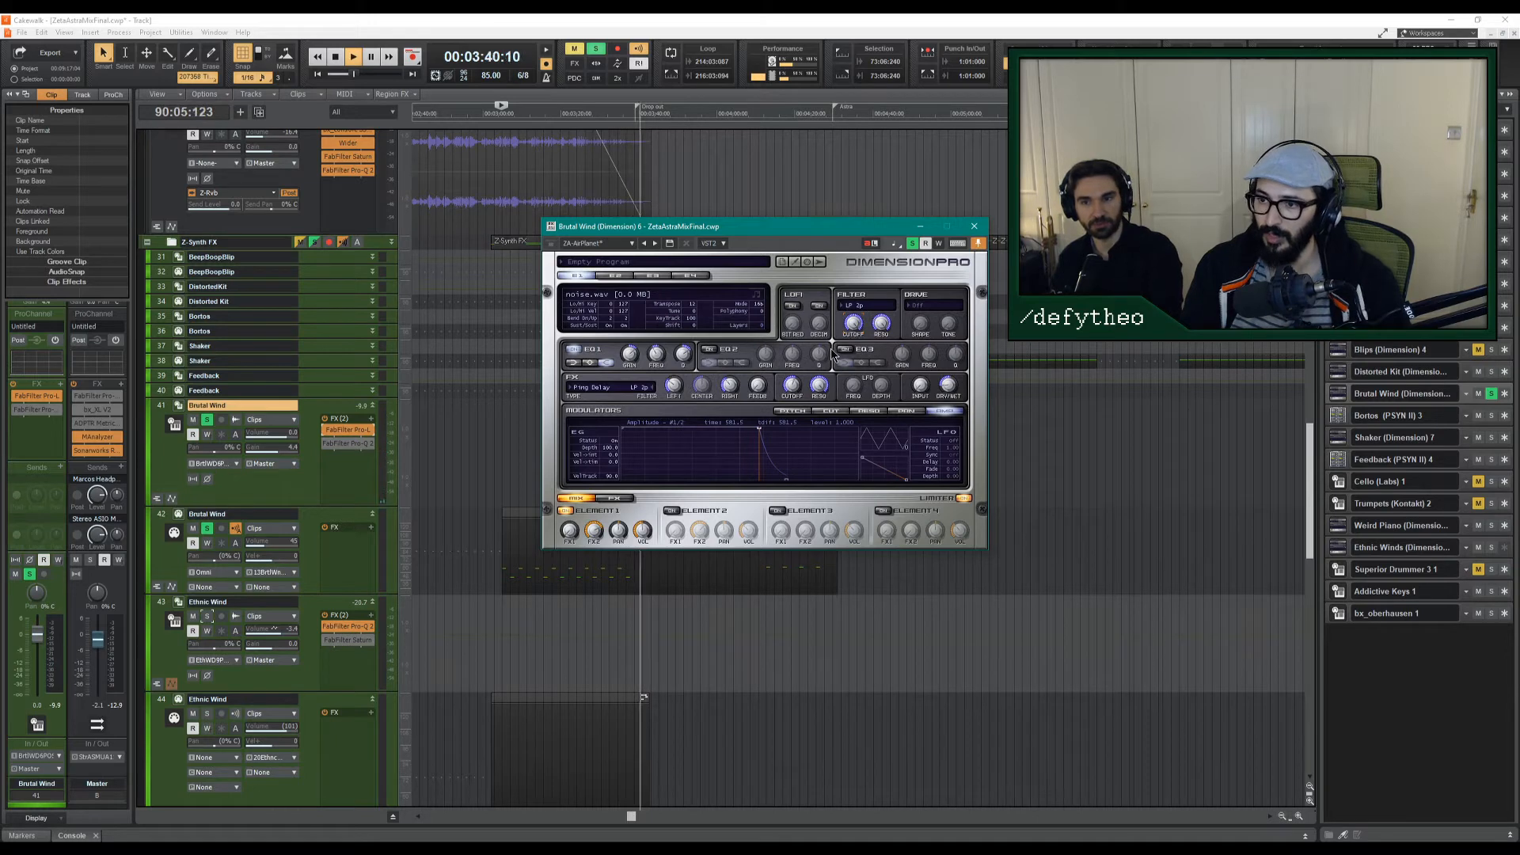
pyautogui.press('space')
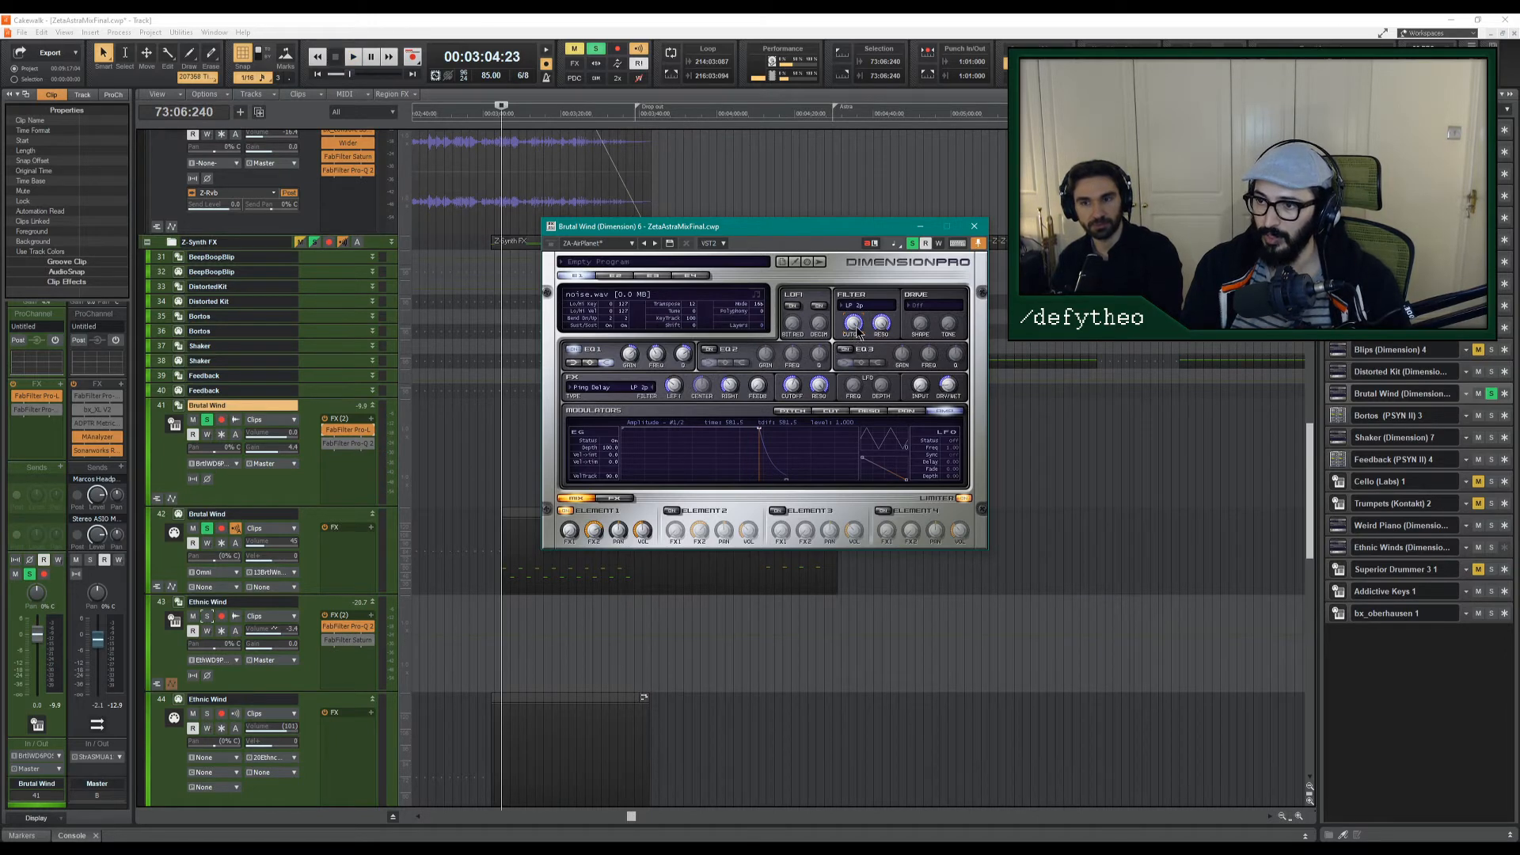
pyautogui.press('space')
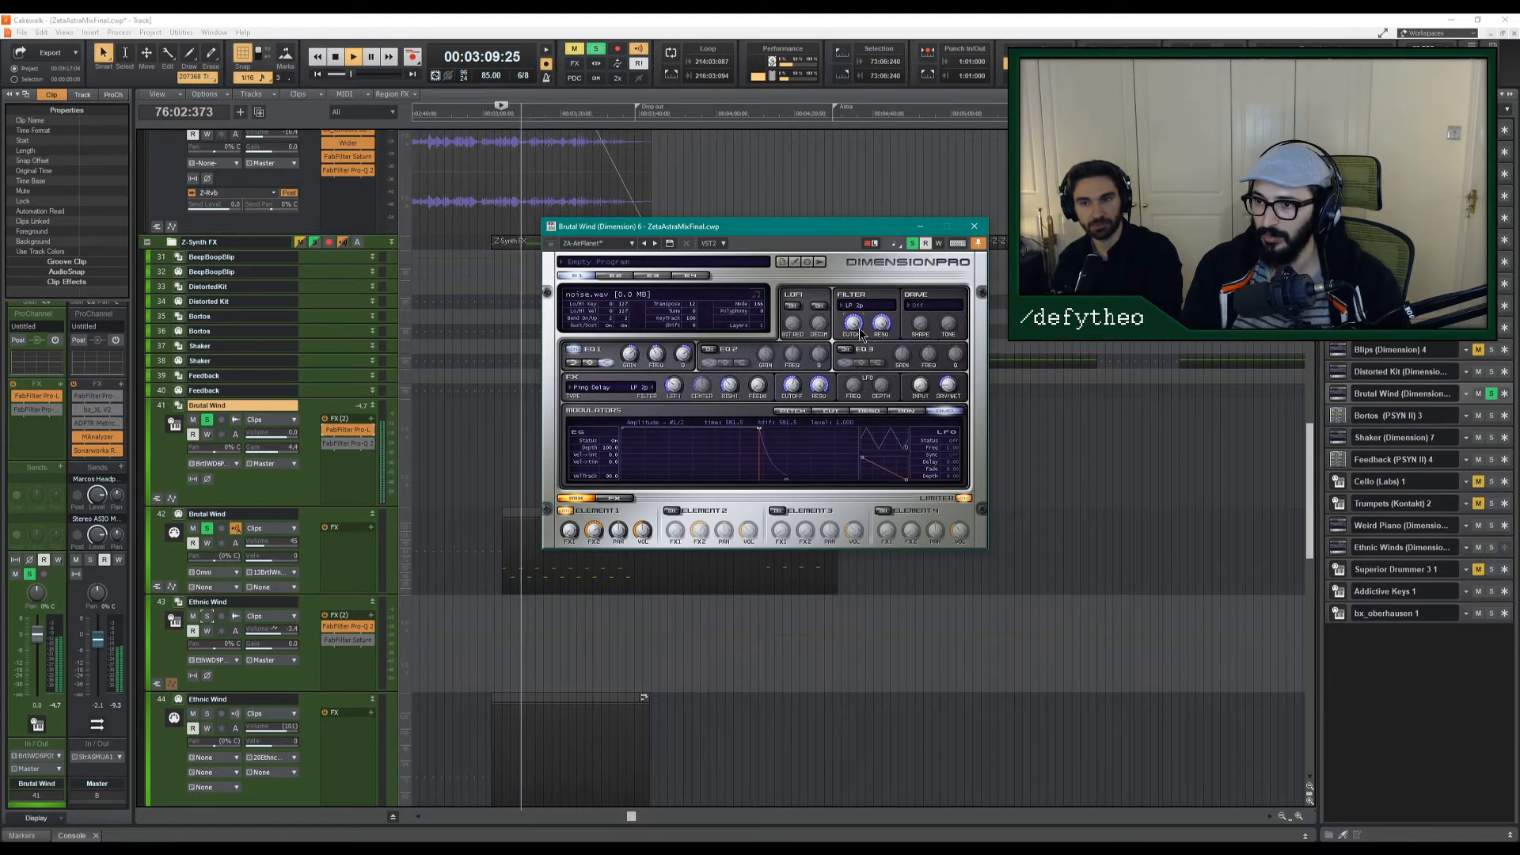
pyautogui.press('space')
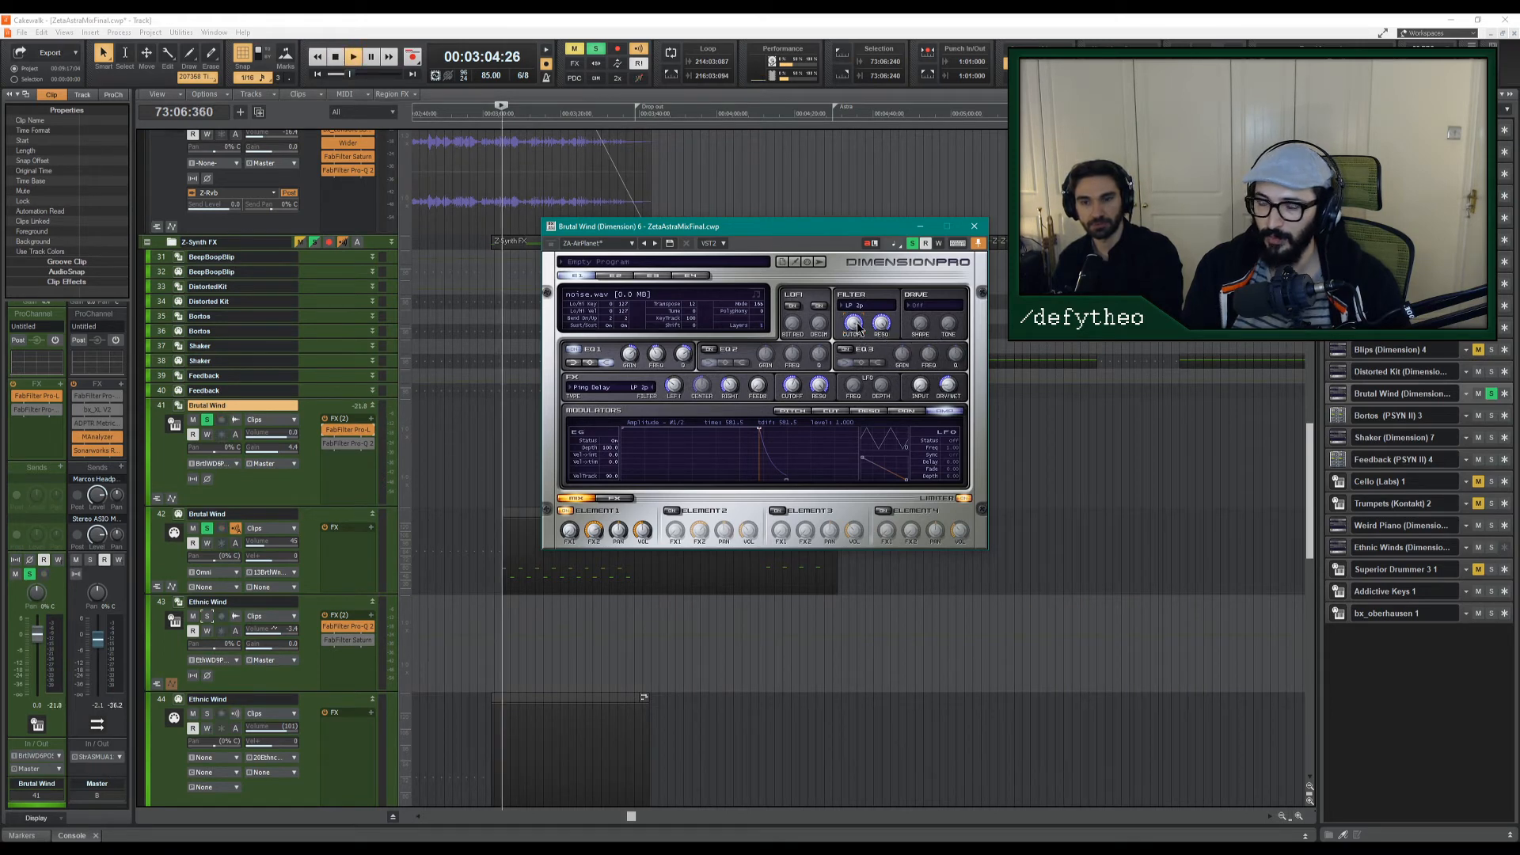
pyautogui.press('space')
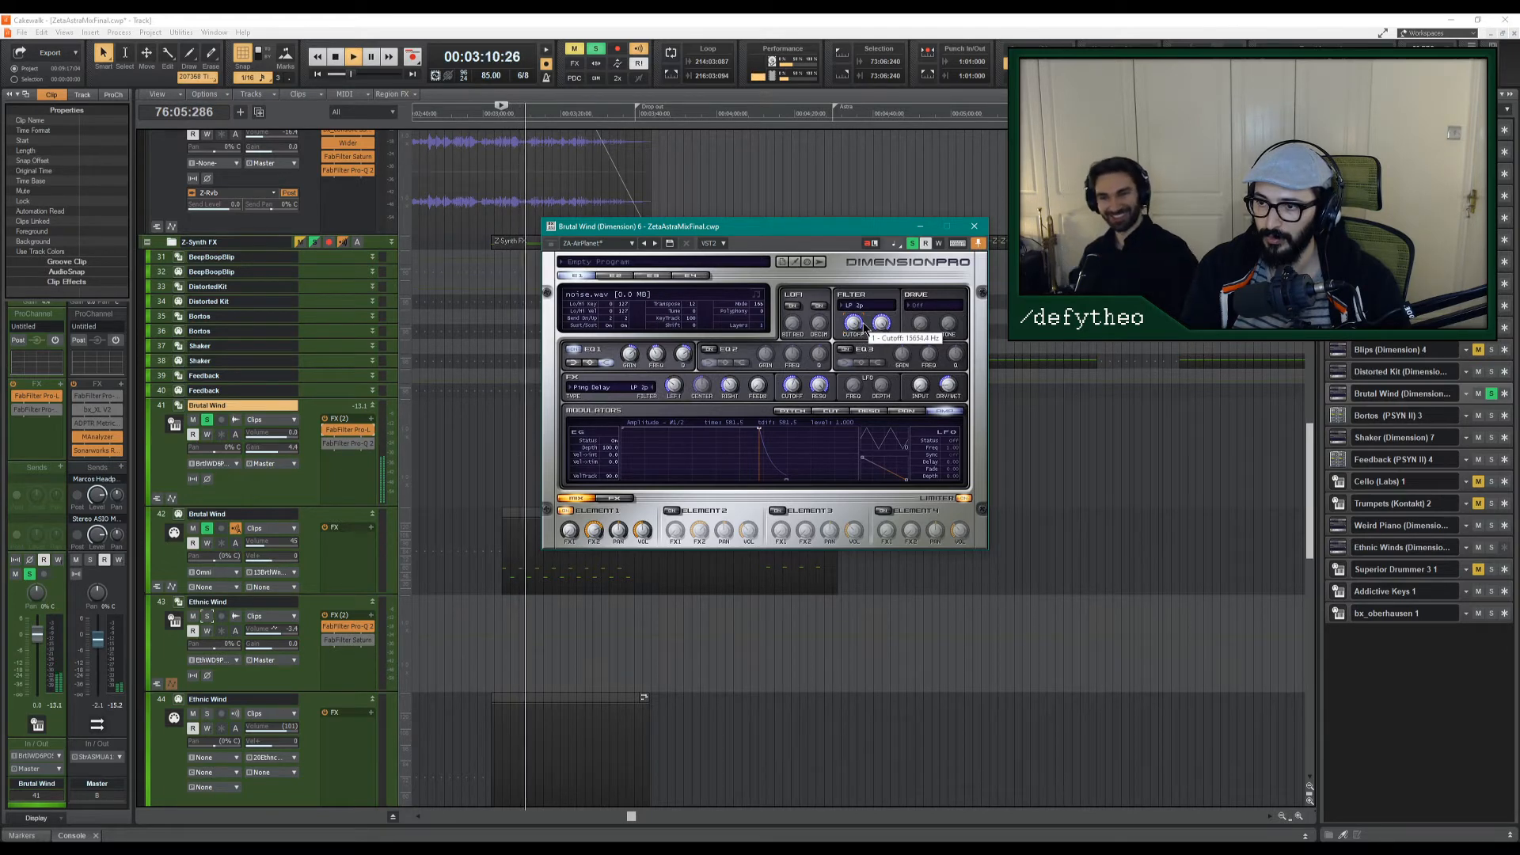
pyautogui.moveTo(861, 325); pyautogui.dragTo(863, 324)
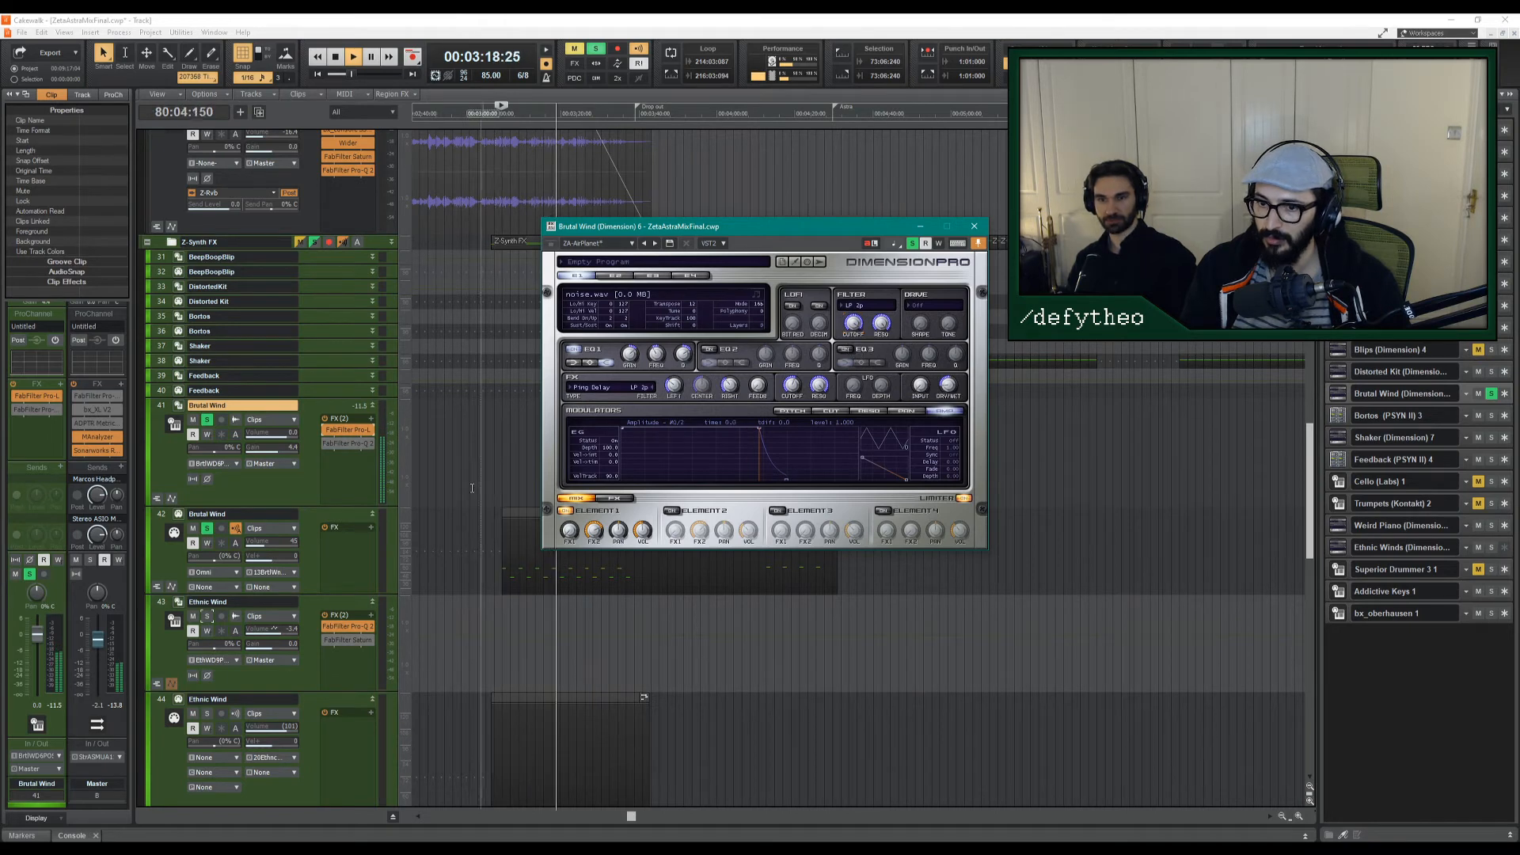
pyautogui.press('space')
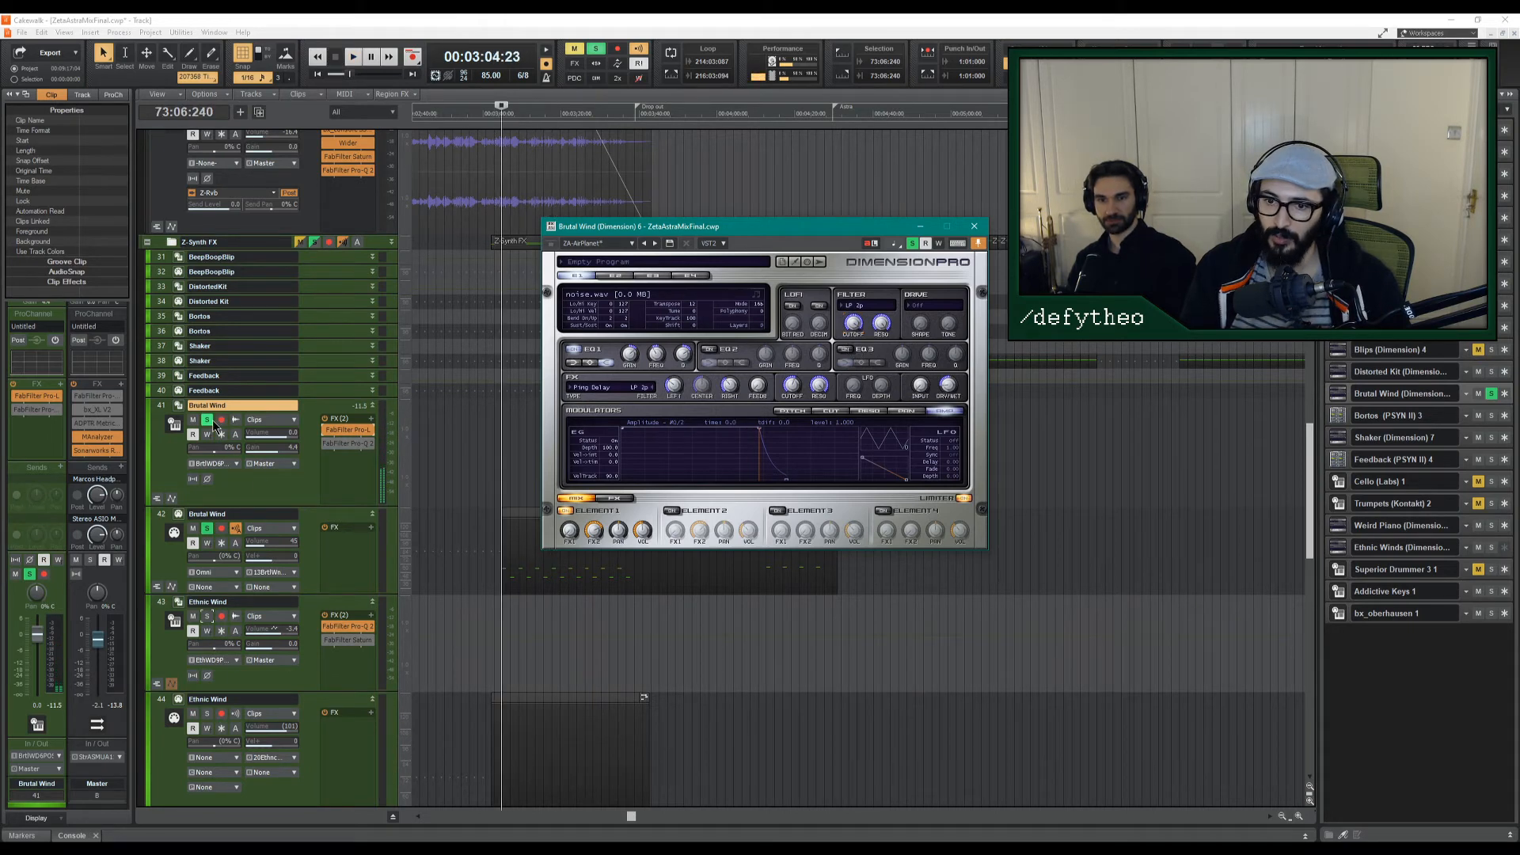
# Unsolo both Brutal Wind tracks and listen to the section in the full mix.
pyautogui.click(208, 420)
pyautogui.click(206, 528)
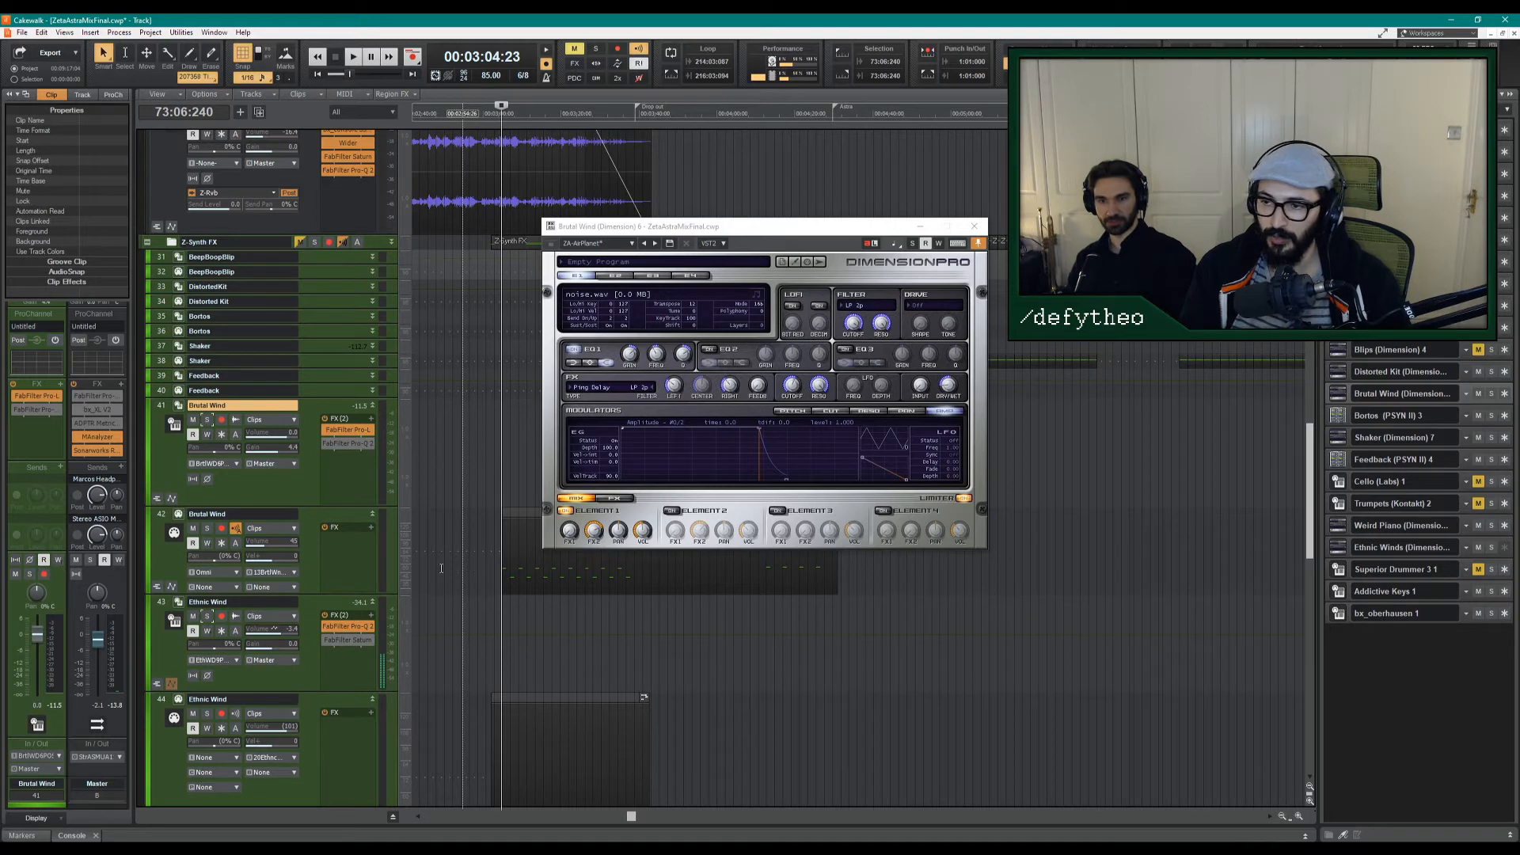
pyautogui.press('space')
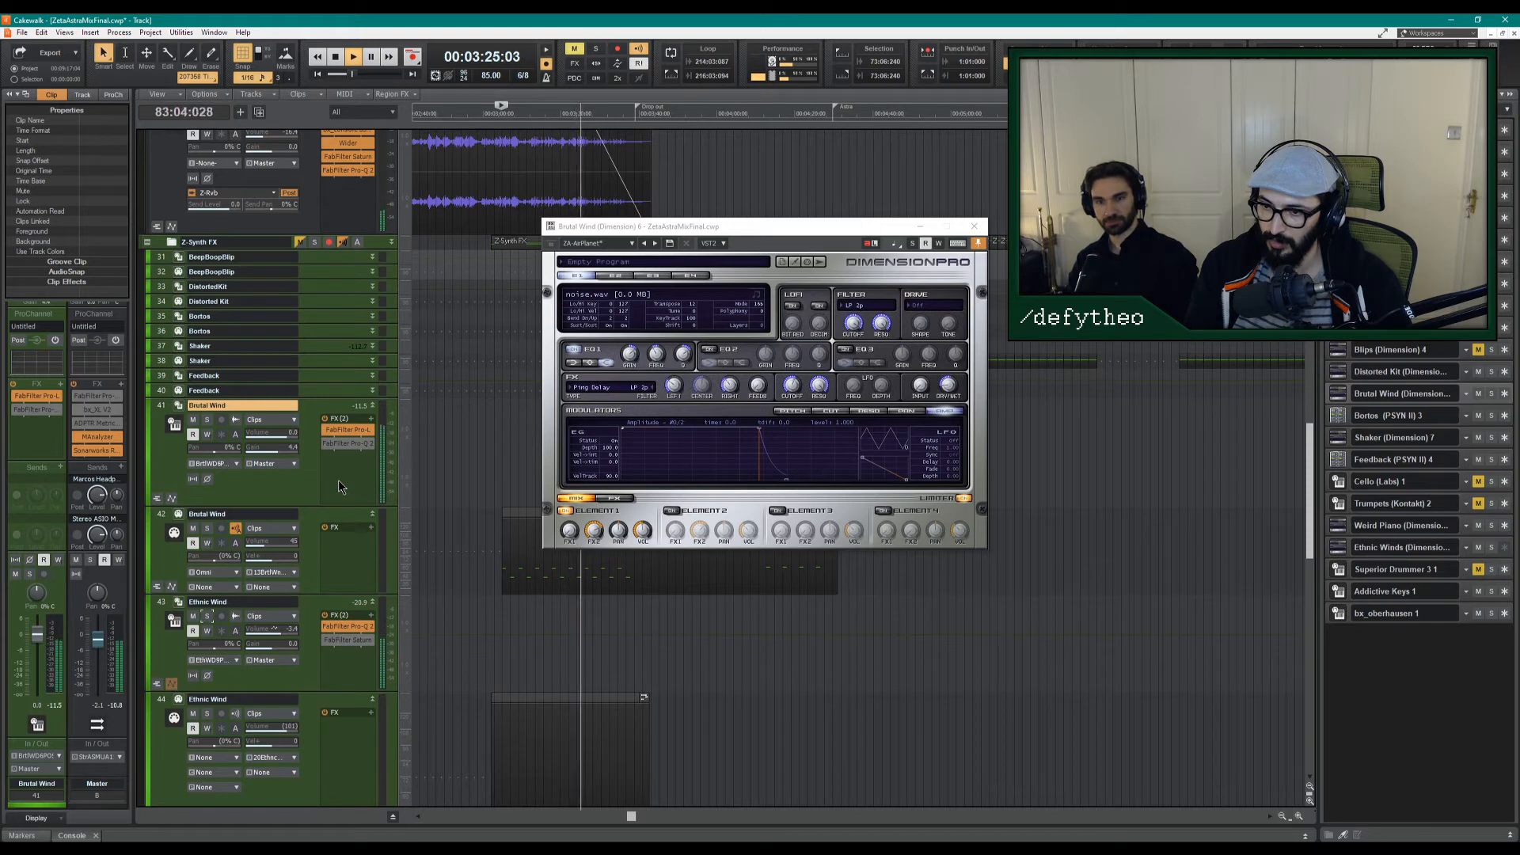
pyautogui.press('space')
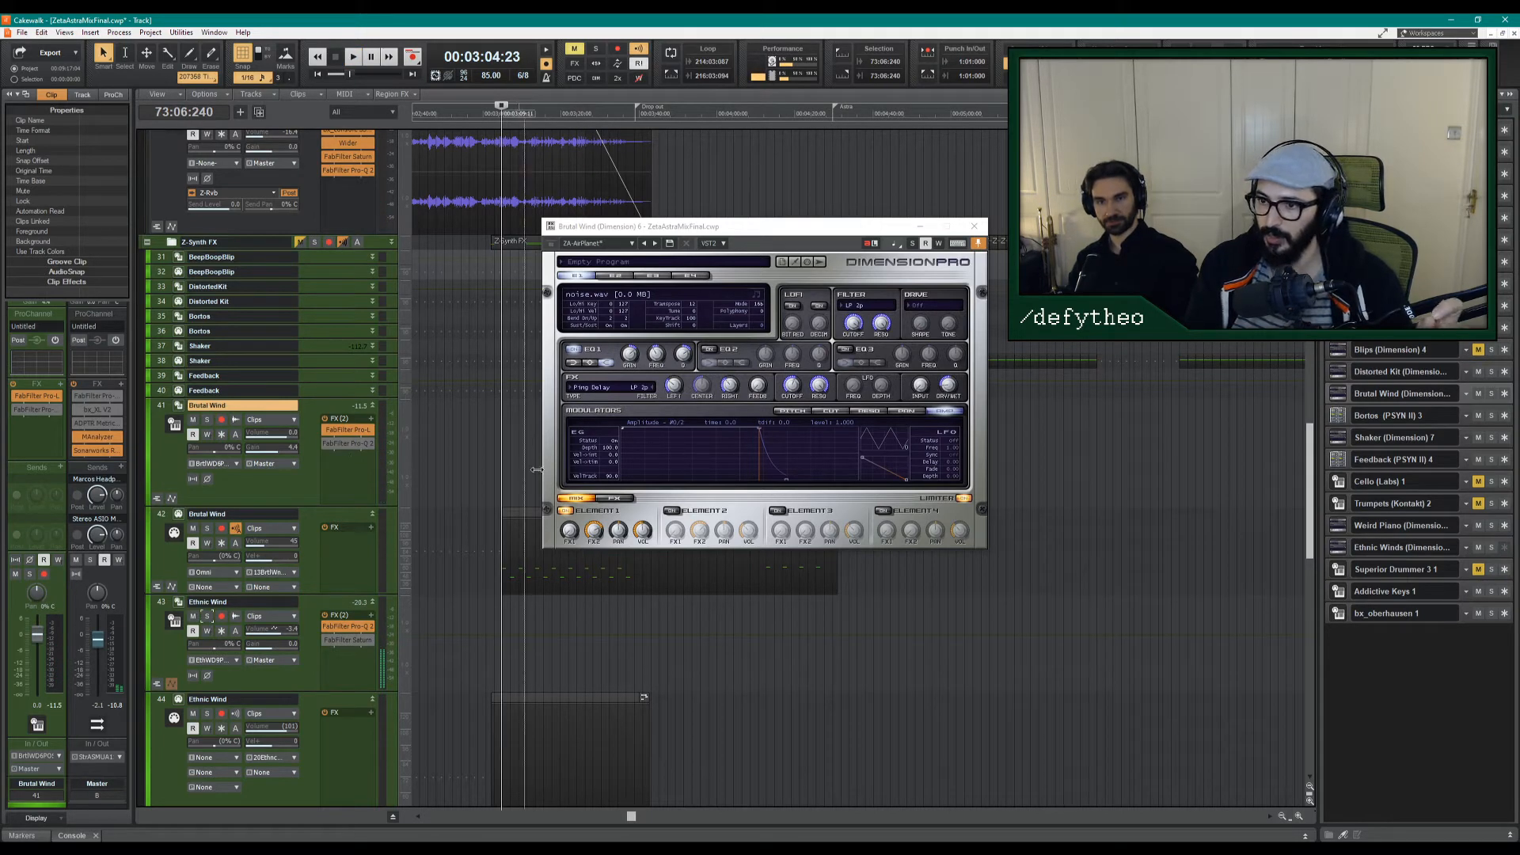
# Enable element 2 in the Brutal Wind synth, audition it without element 1, and bring element 1 back in.
pyautogui.click(672, 512)
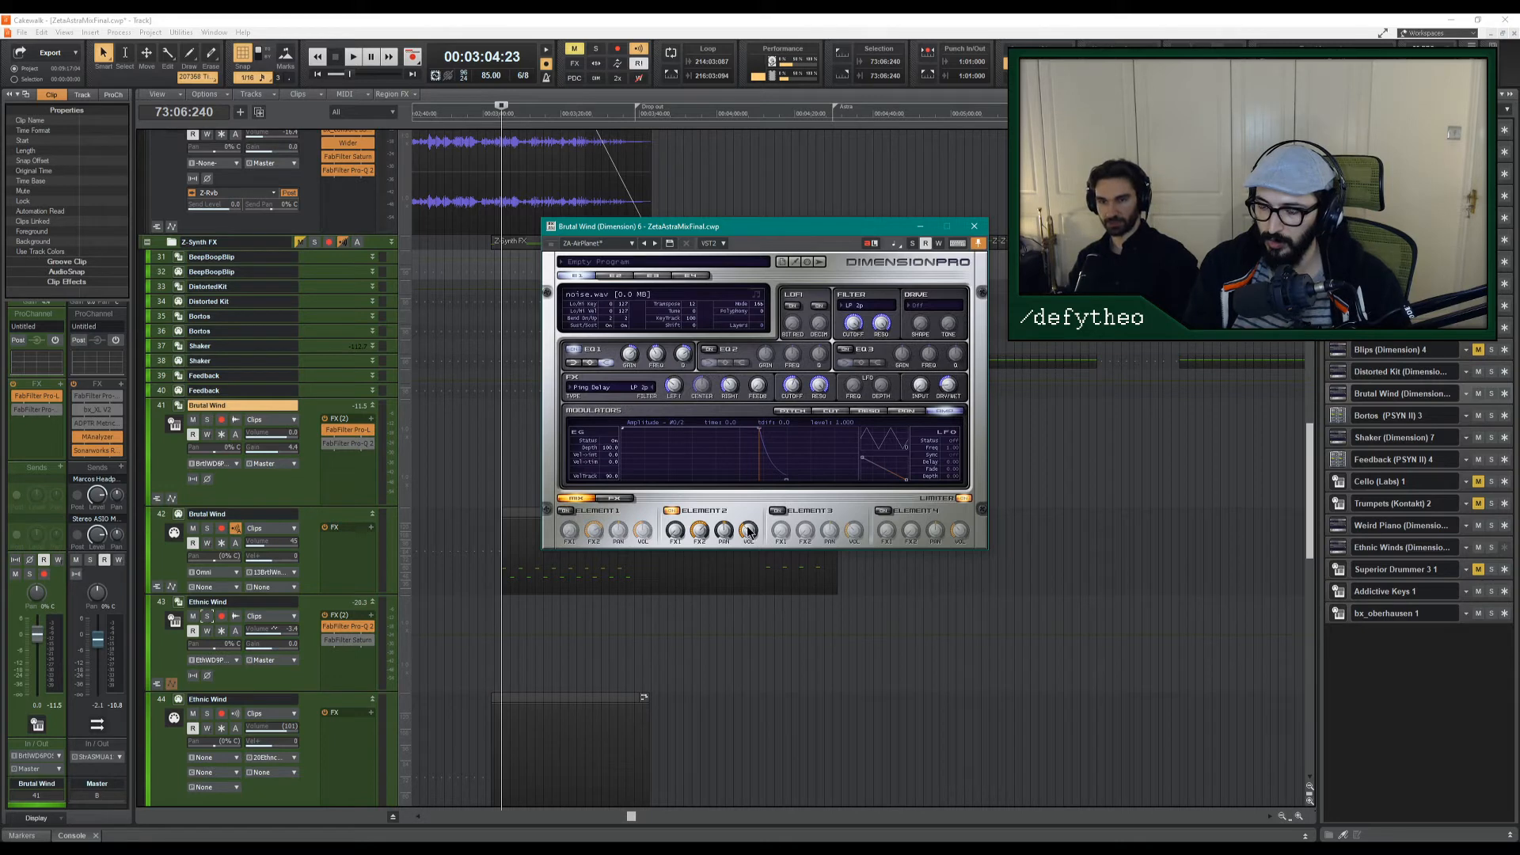
pyautogui.press('space')
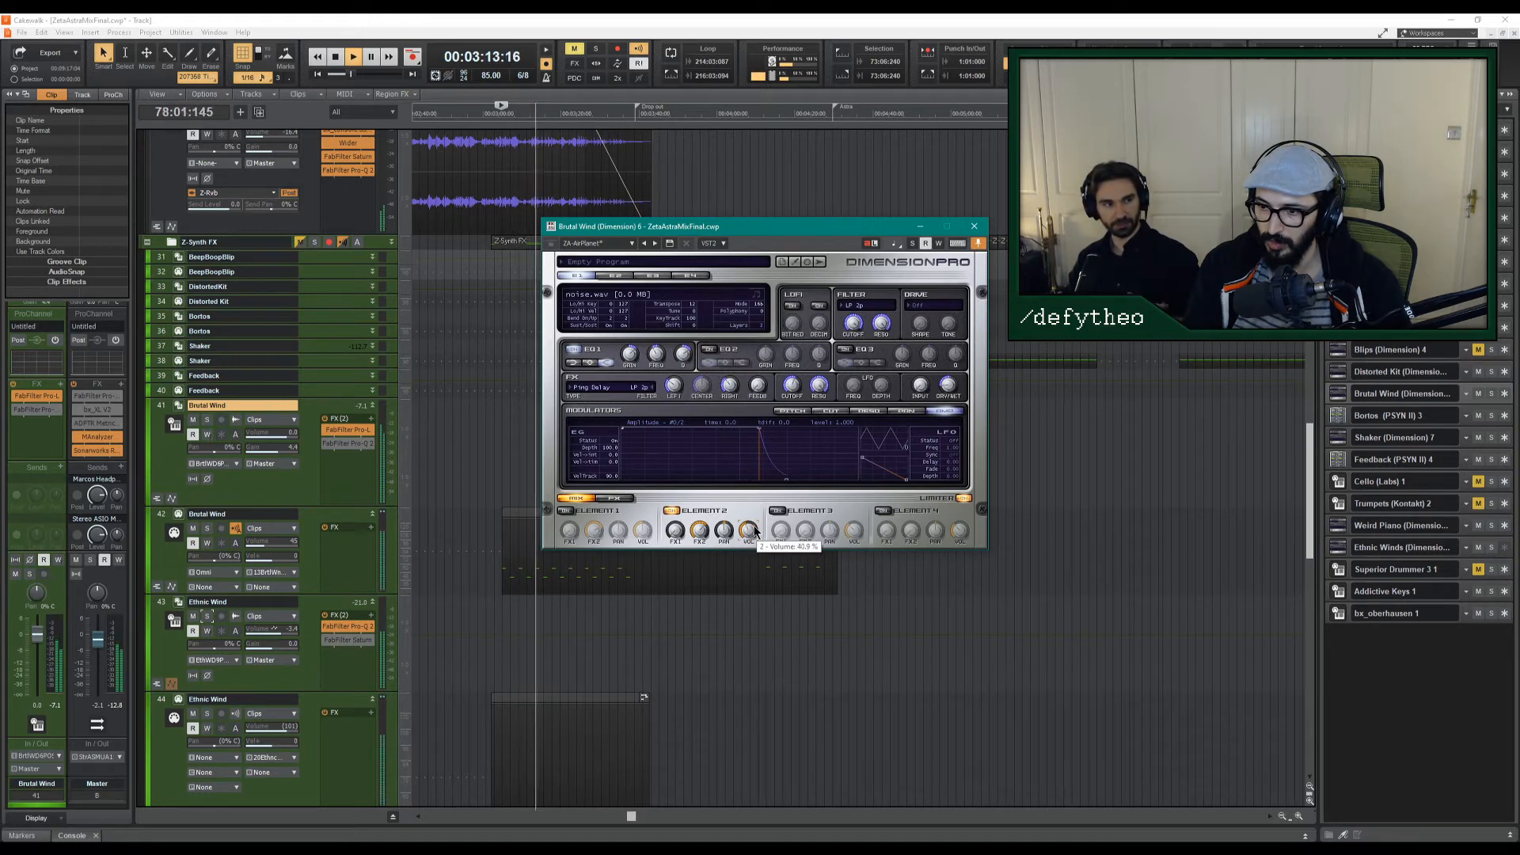
pyautogui.click(572, 513)
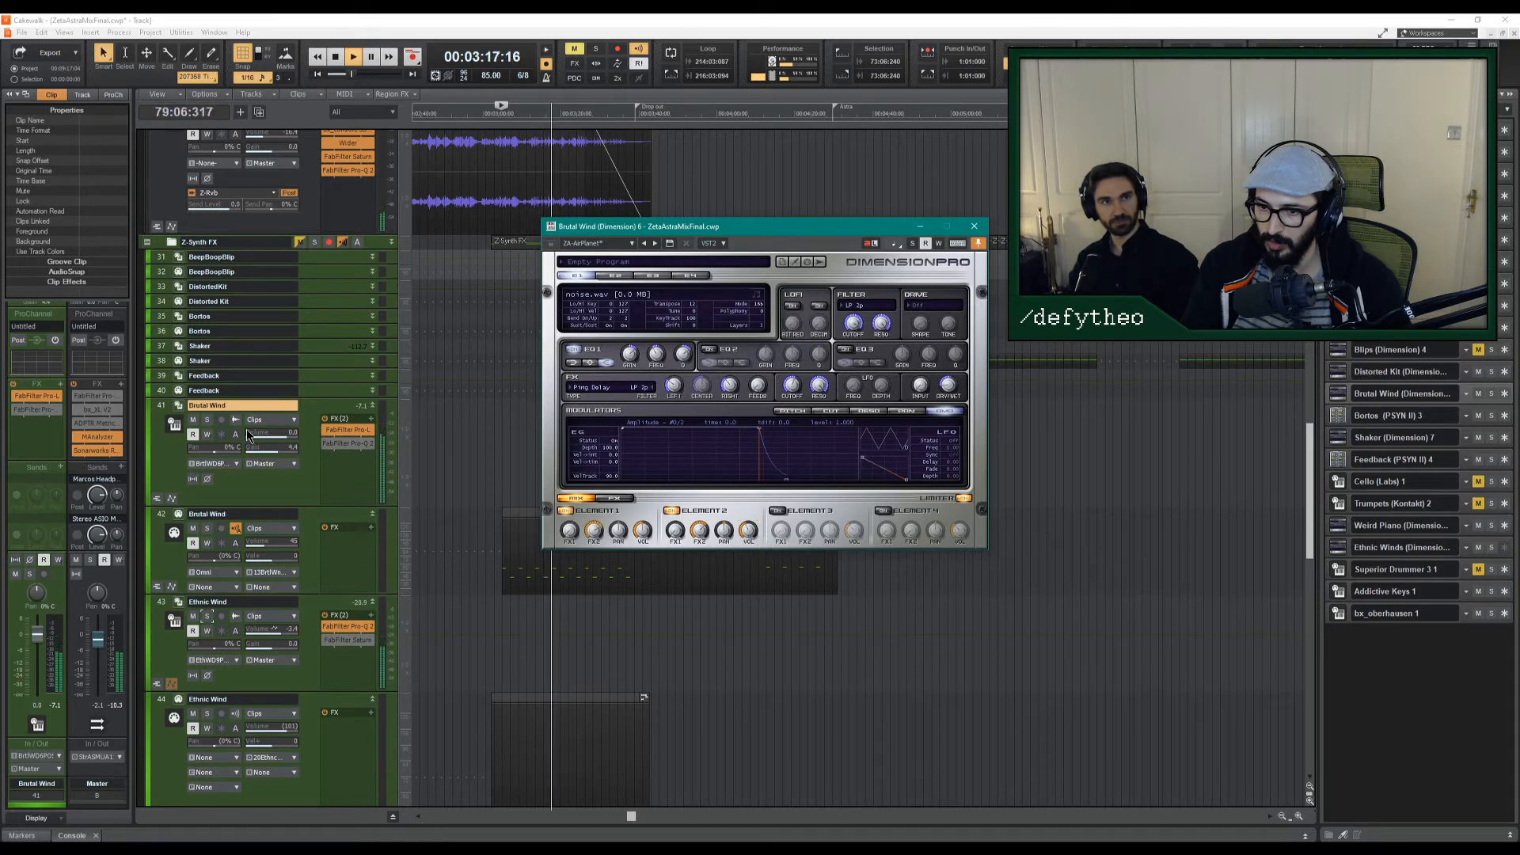
# Solo the Brutal Wind track and balance element 2's volume against element 1 during playback.
pyautogui.click(207, 420)
pyautogui.click(749, 533)
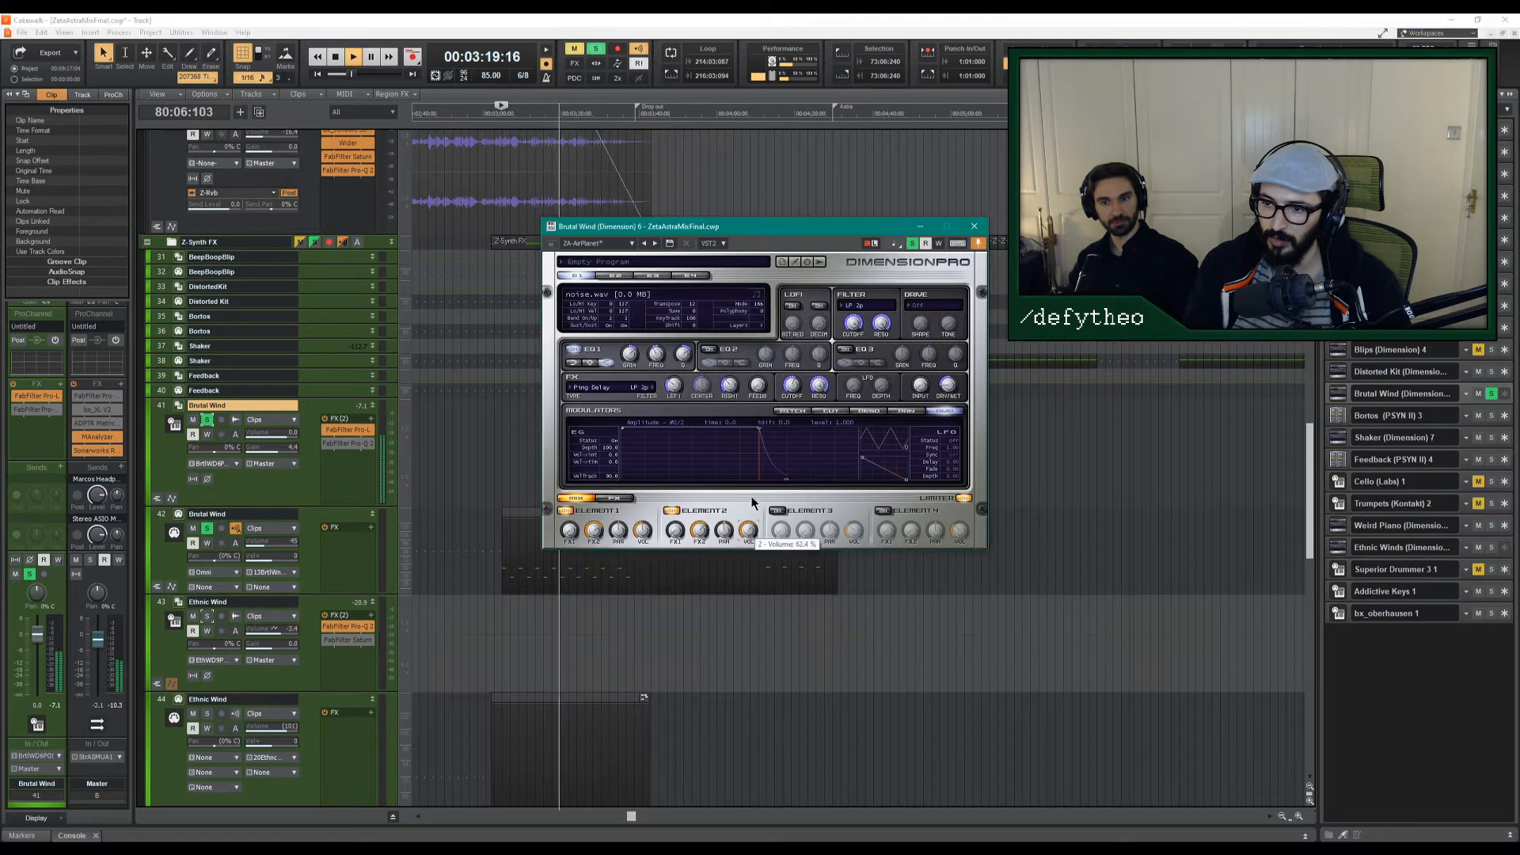
pyautogui.moveTo(749, 532); pyautogui.dragTo(744, 601)
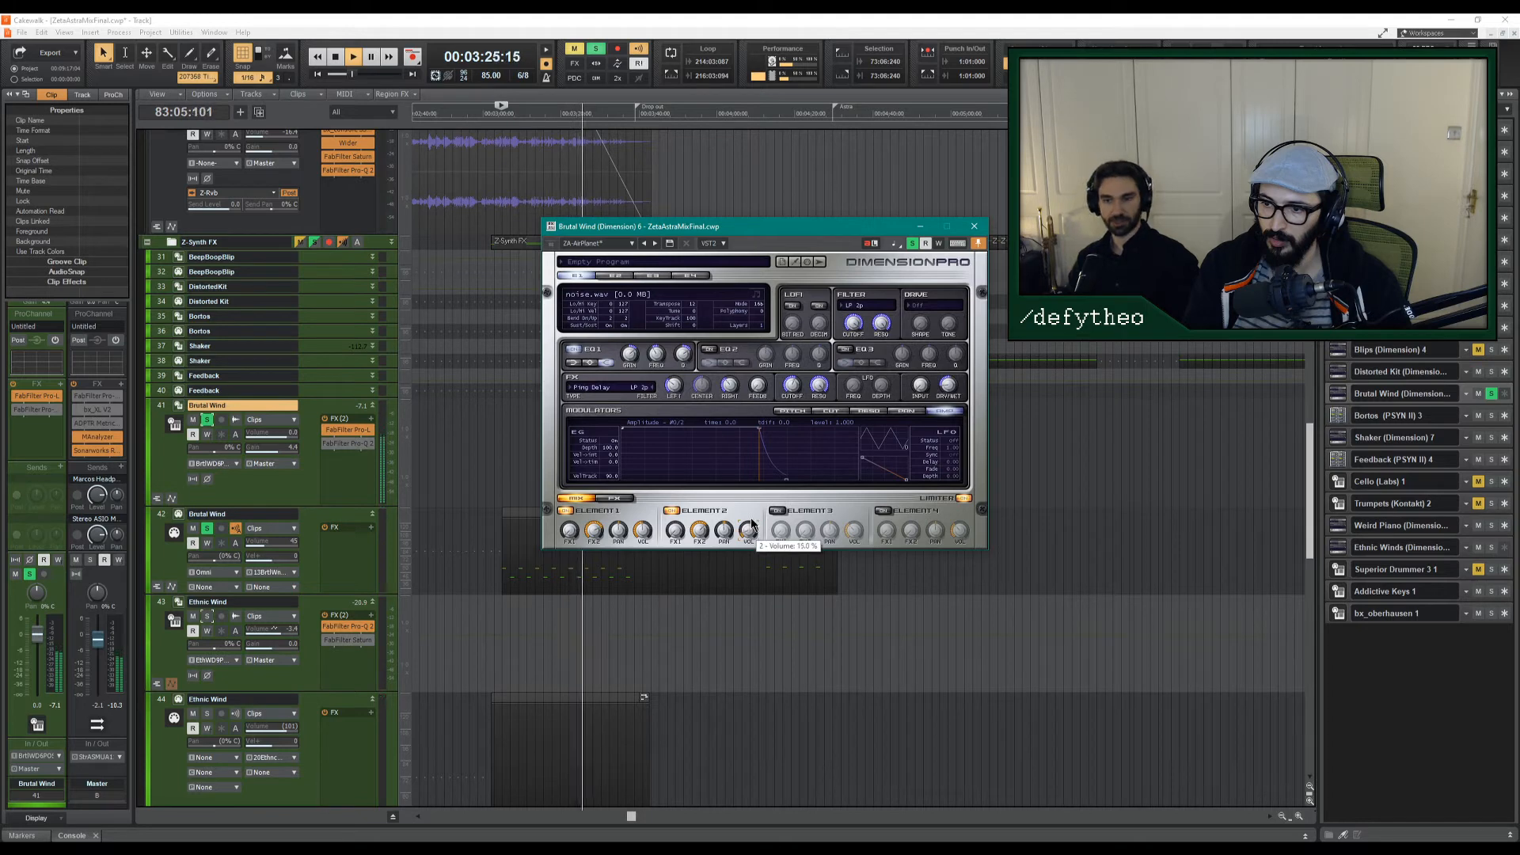
pyautogui.moveTo(747, 532); pyautogui.dragTo(747, 491)
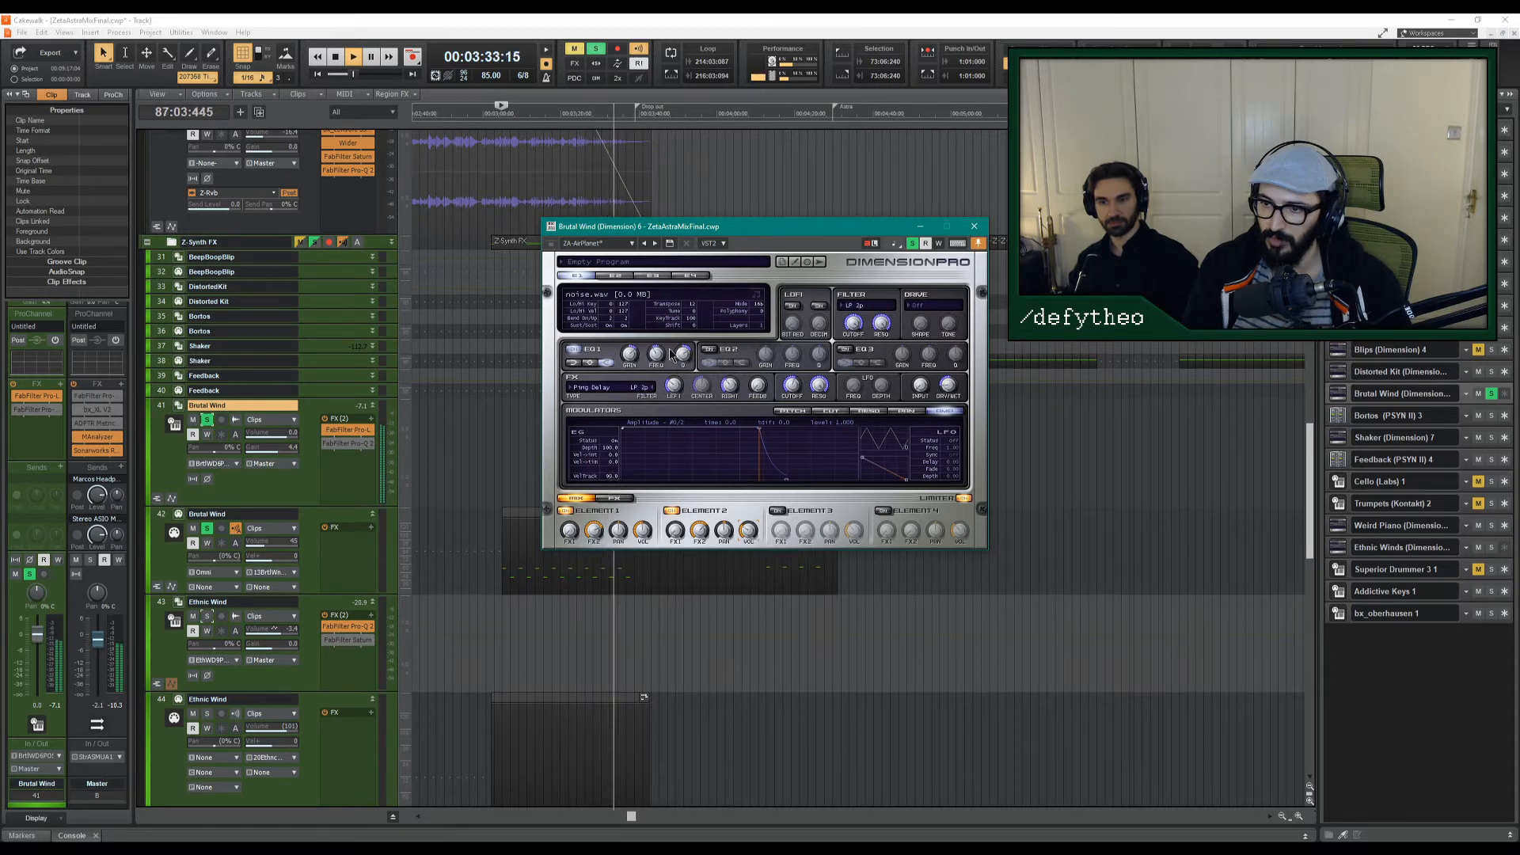
# Remove the early peak from element 2's amplitude envelope so it fades in gradually, and replay the section.
pyautogui.click(616, 276)
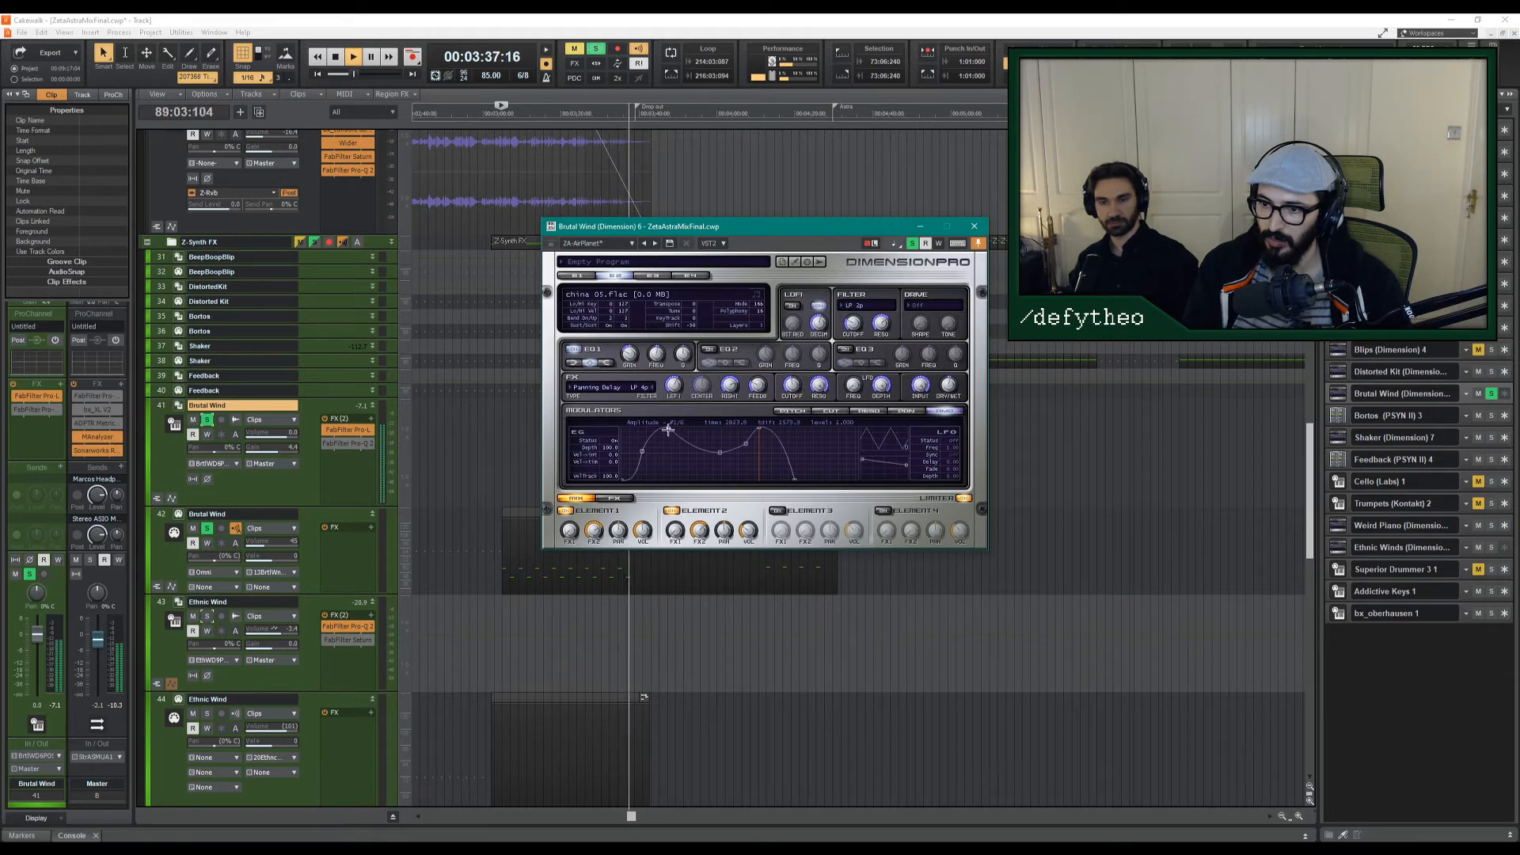
pyautogui.moveTo(667, 428); pyautogui.dragTo(675, 487)
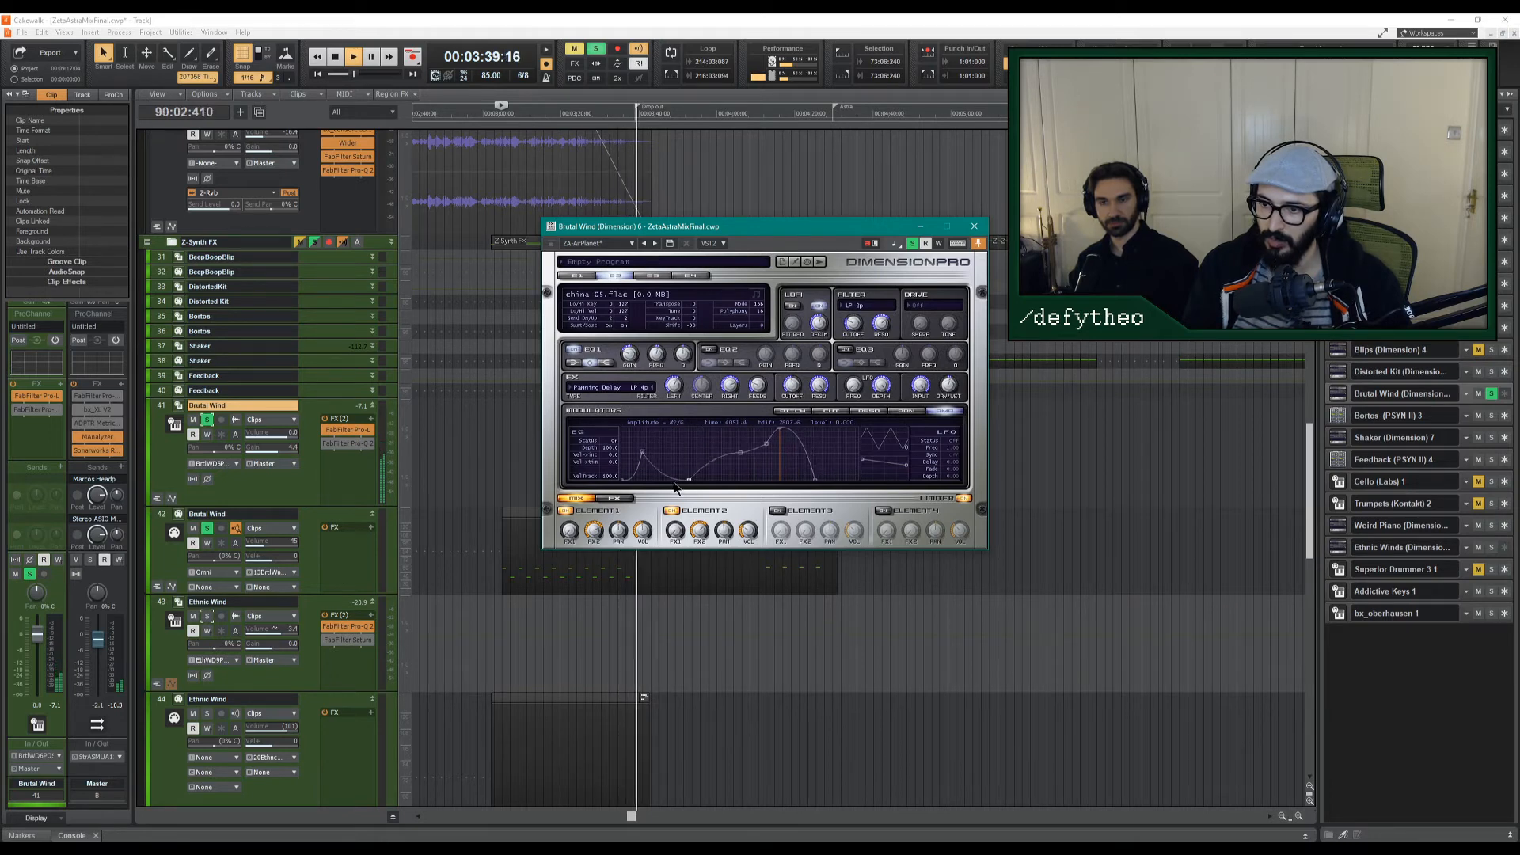
pyautogui.rightClick(642, 452)
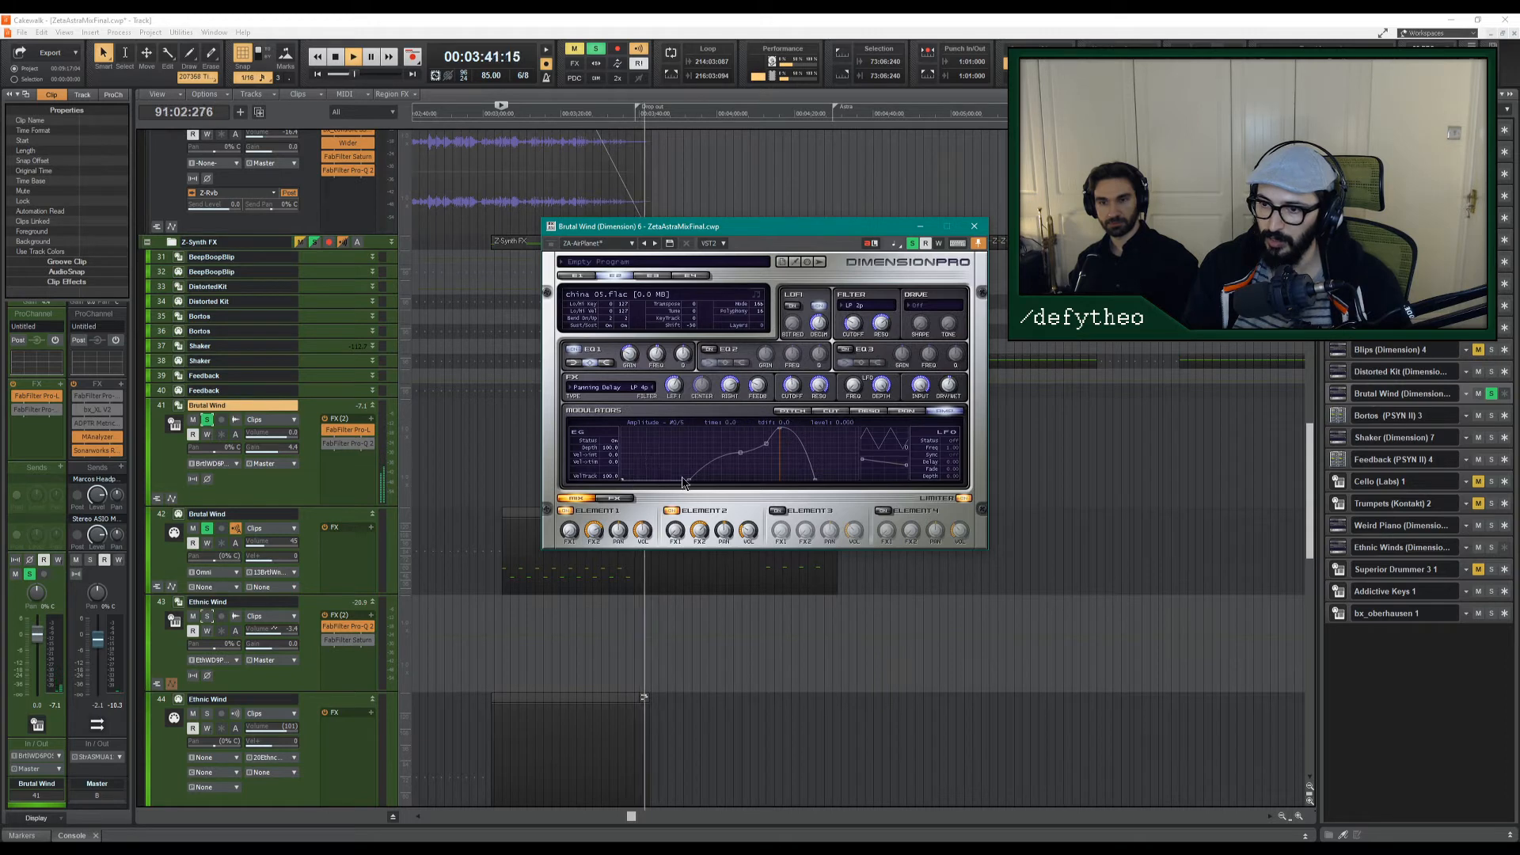
pyautogui.press('space')
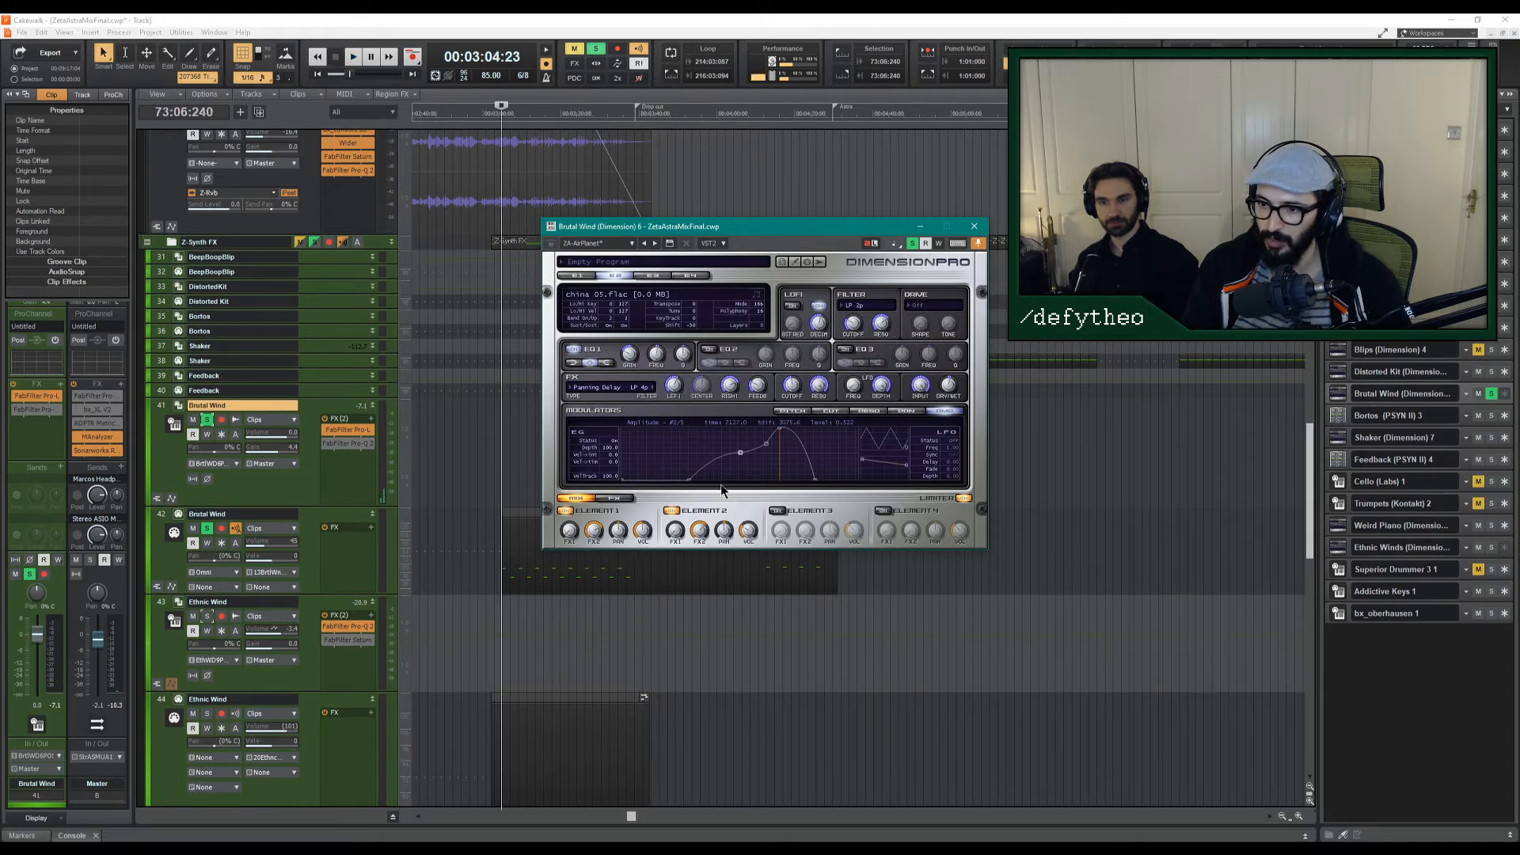
pyautogui.press('space')
# Shift the fade-in nodes of element 2's amplitude envelope earlier and raise element 2's volume.
pyautogui.moveTo(748, 536)
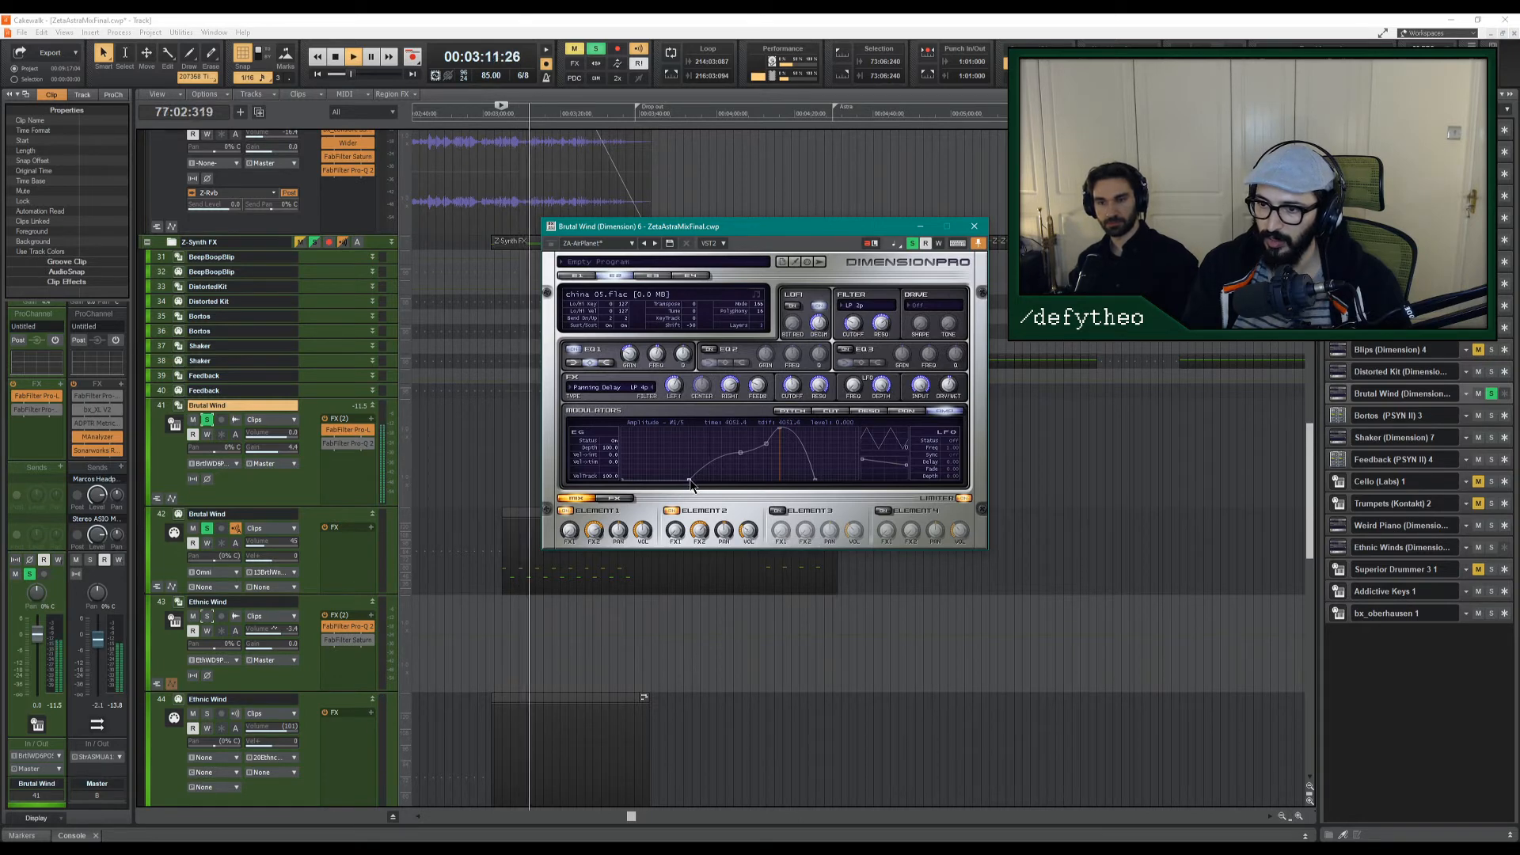
pyautogui.moveTo(689, 480)
pyautogui.mouseDown()
pyautogui.moveTo(643, 435)
pyautogui.moveTo(677, 475)
pyautogui.mouseUp()
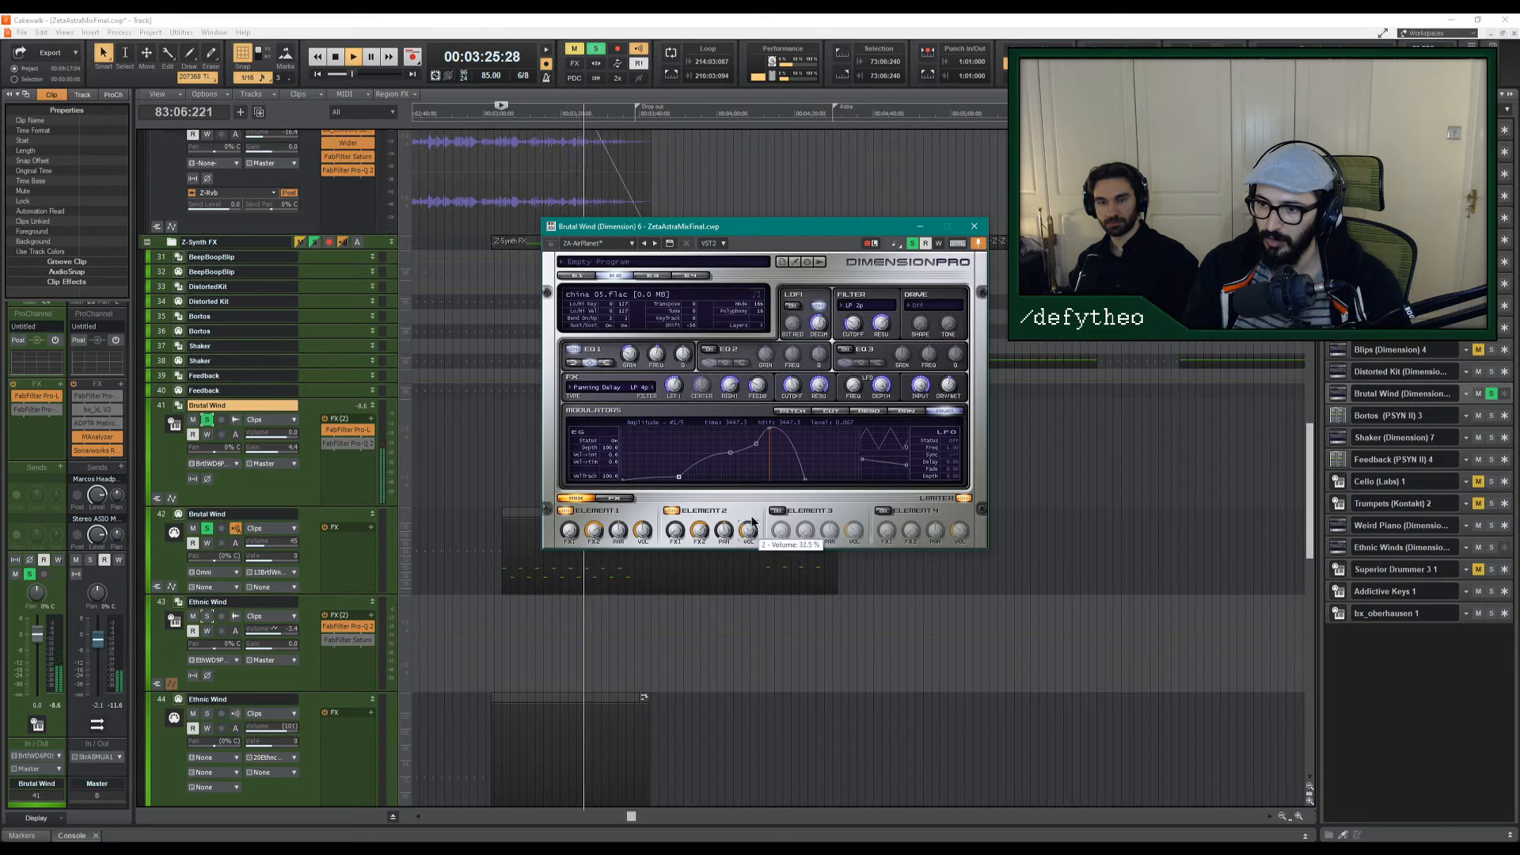
pyautogui.moveTo(749, 528); pyautogui.dragTo(754, 507)
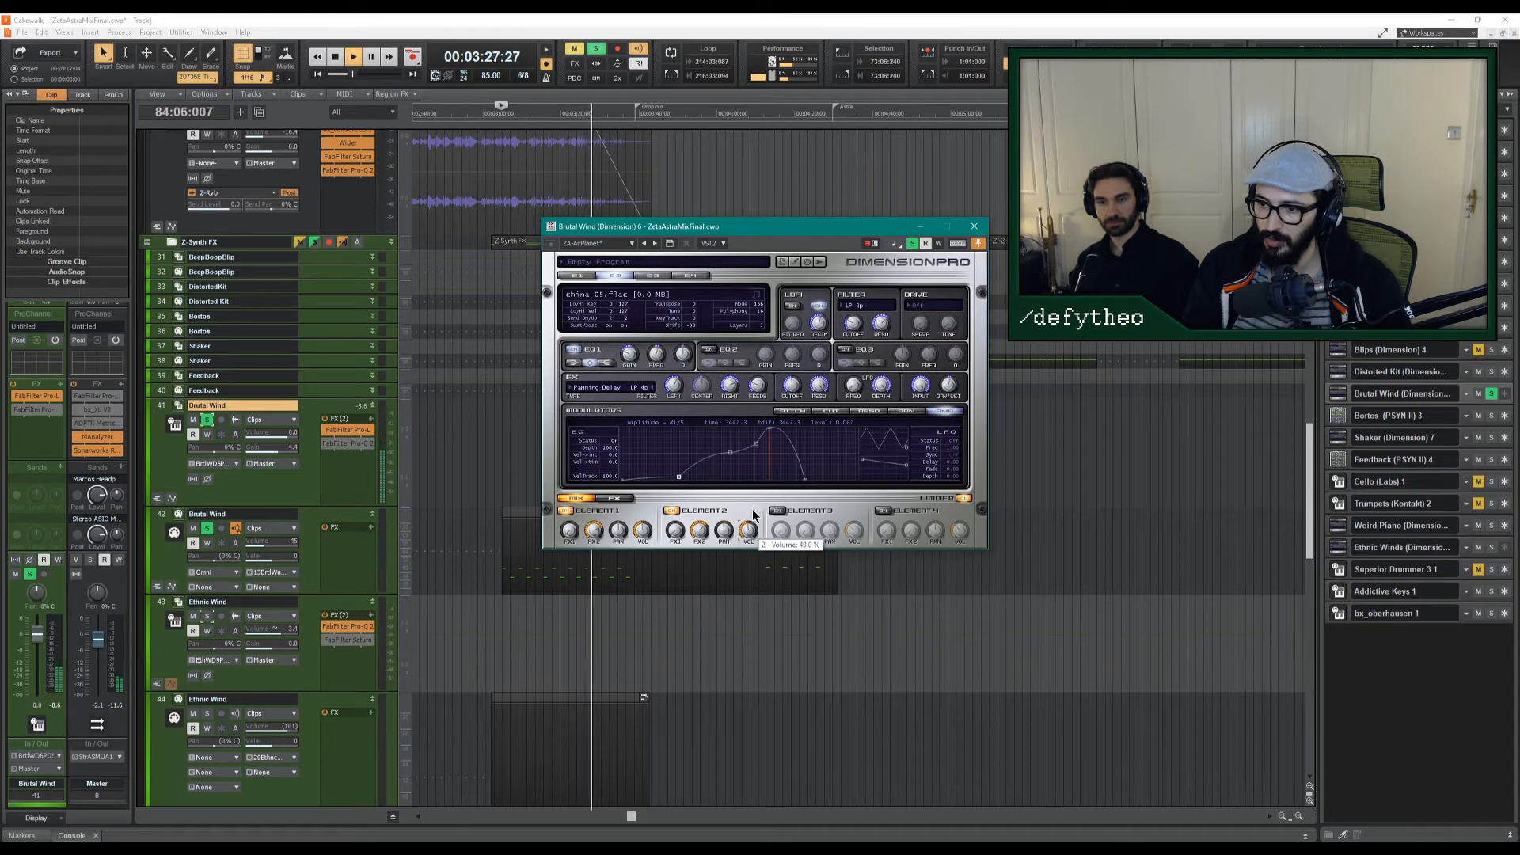
pyautogui.moveTo(730, 452); pyautogui.dragTo(675, 463)
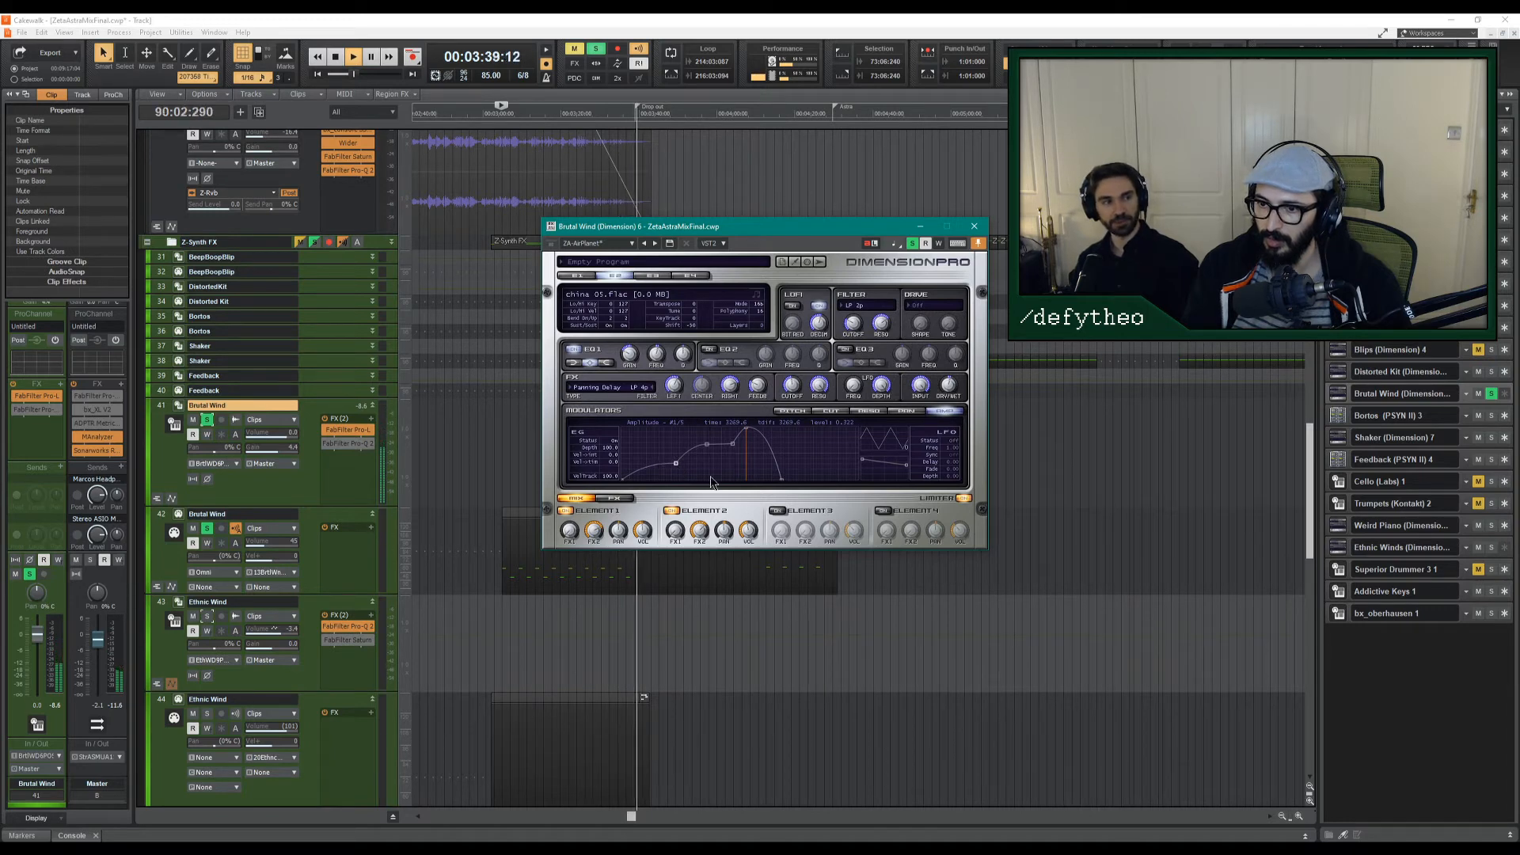
# Replay the section from the marker and bring element 2's pan in from hard left.
pyautogui.press('space')
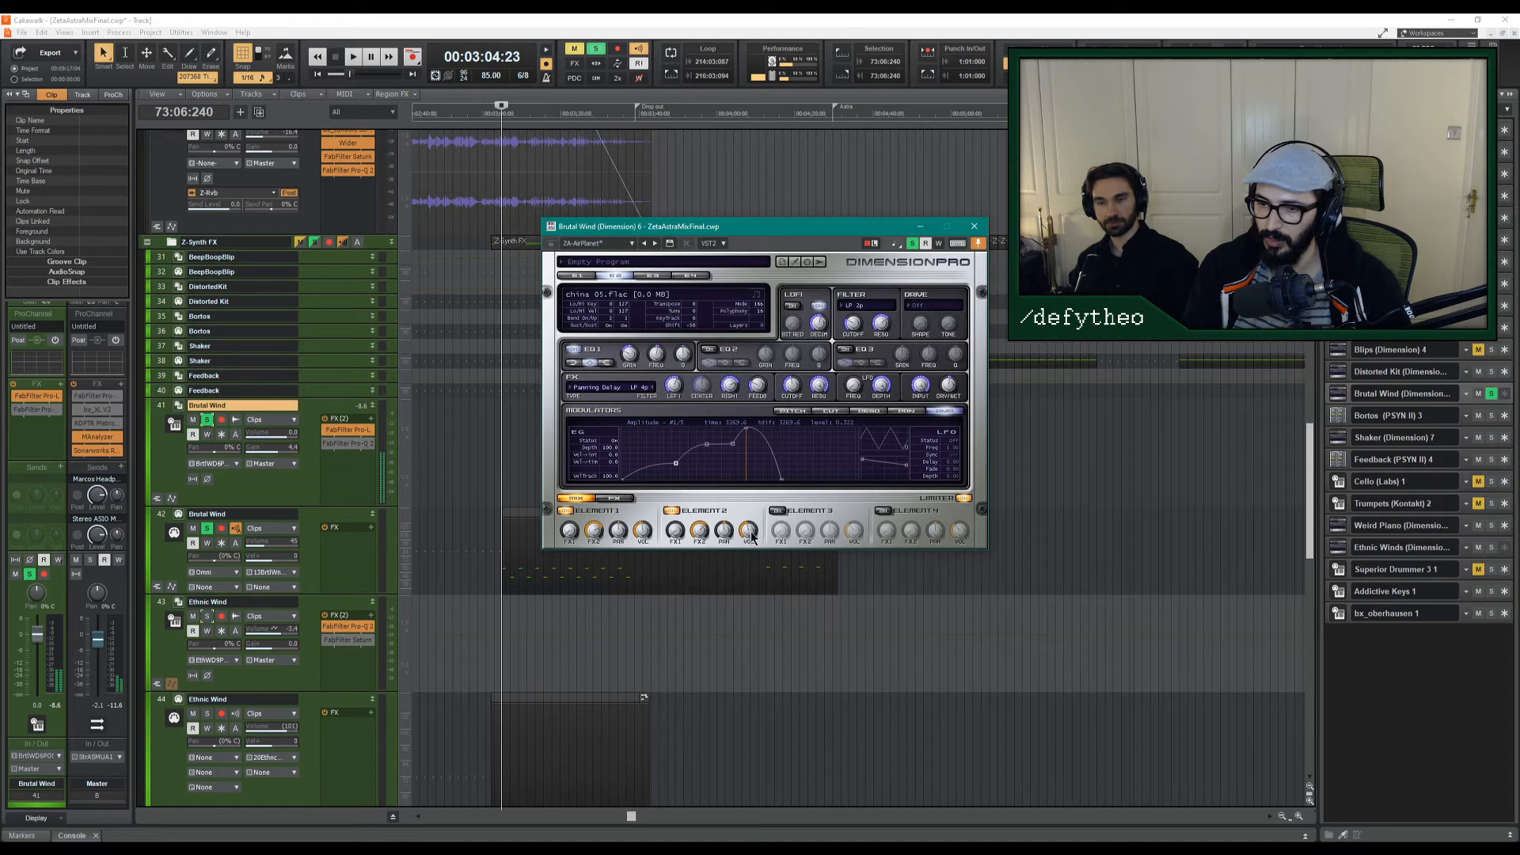
pyautogui.press('space')
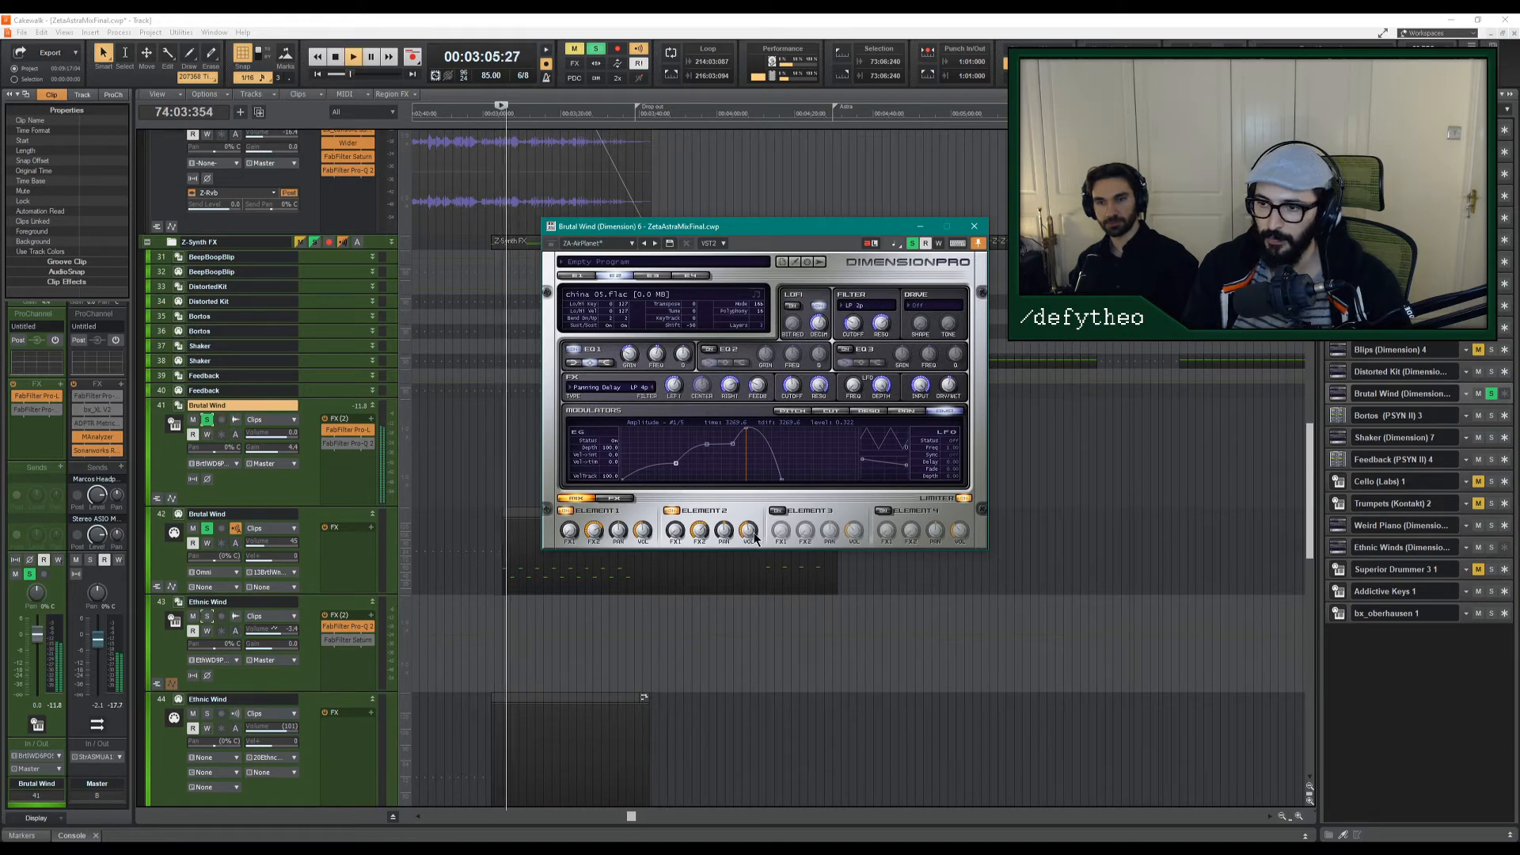
pyautogui.moveTo(754, 538)
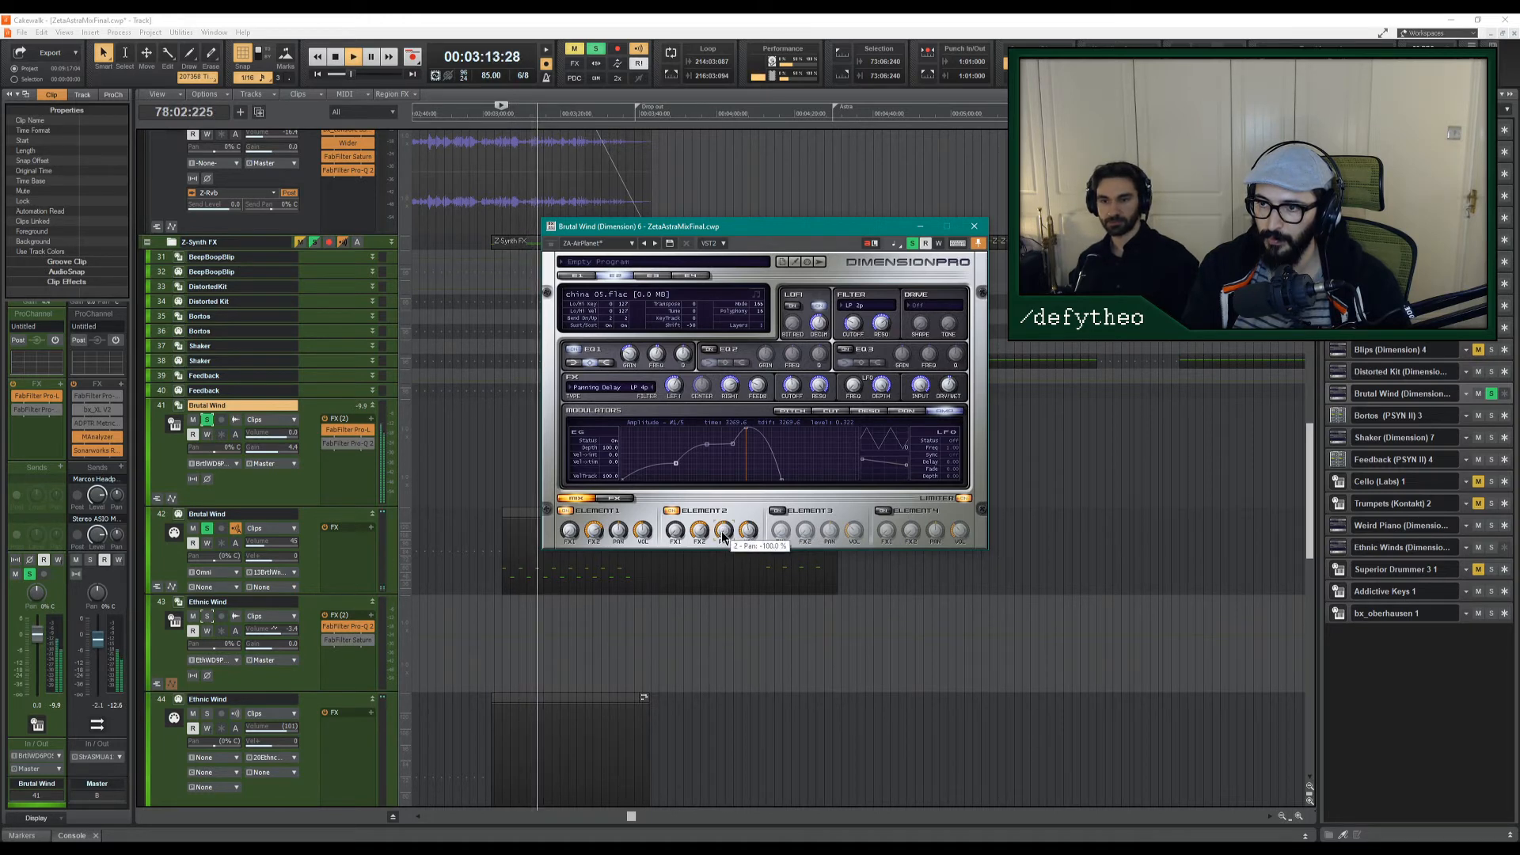
pyautogui.moveTo(722, 538); pyautogui.dragTo(729, 485)
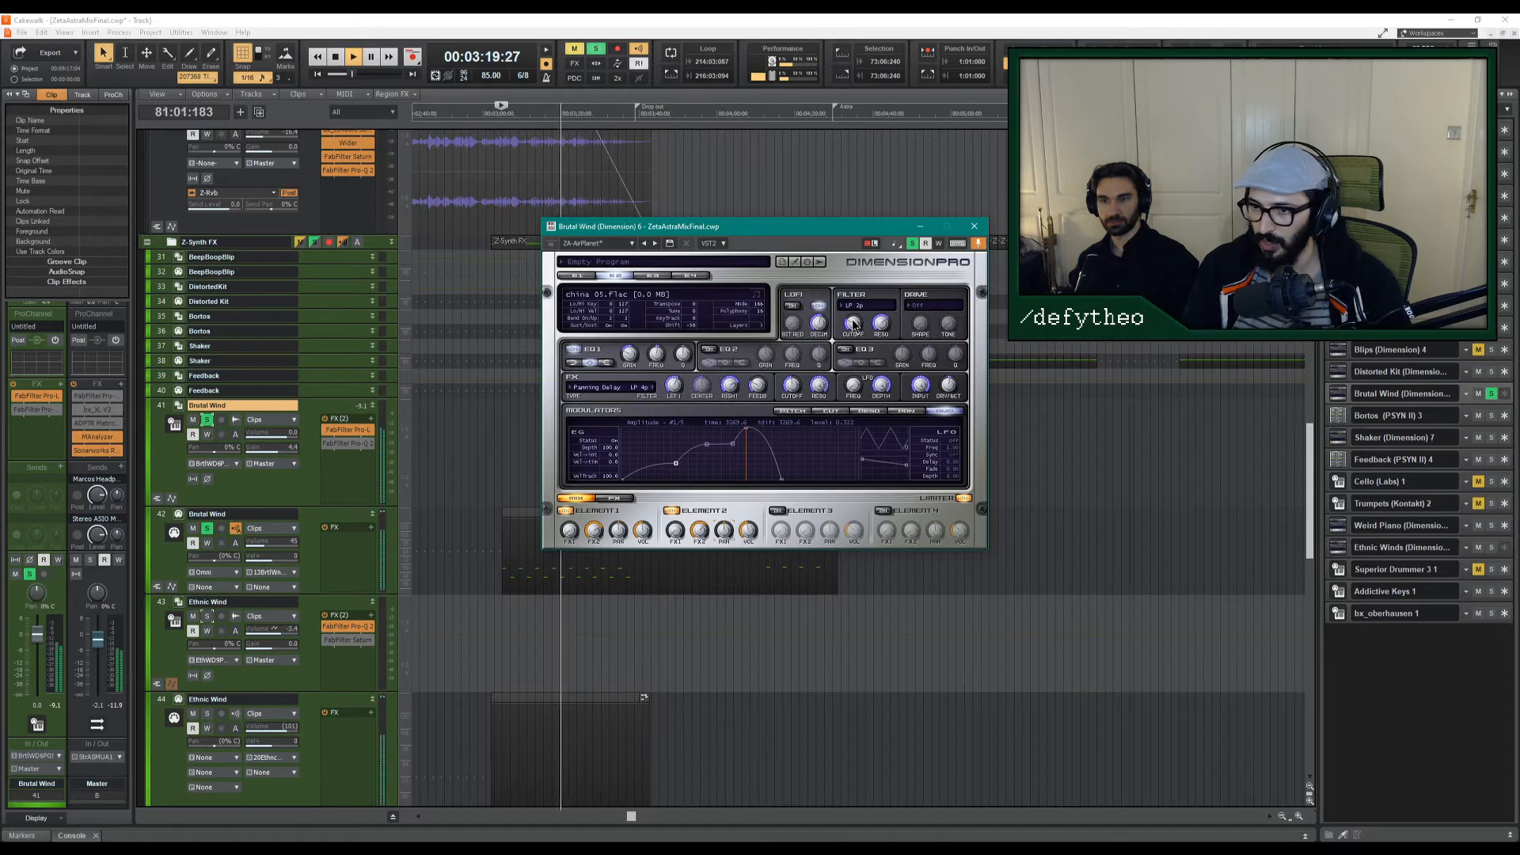
# Tune element 2's filter by ear, adjusting its cutoff and lowering its resonance while replaying the section.
pyautogui.moveTo(853, 325)
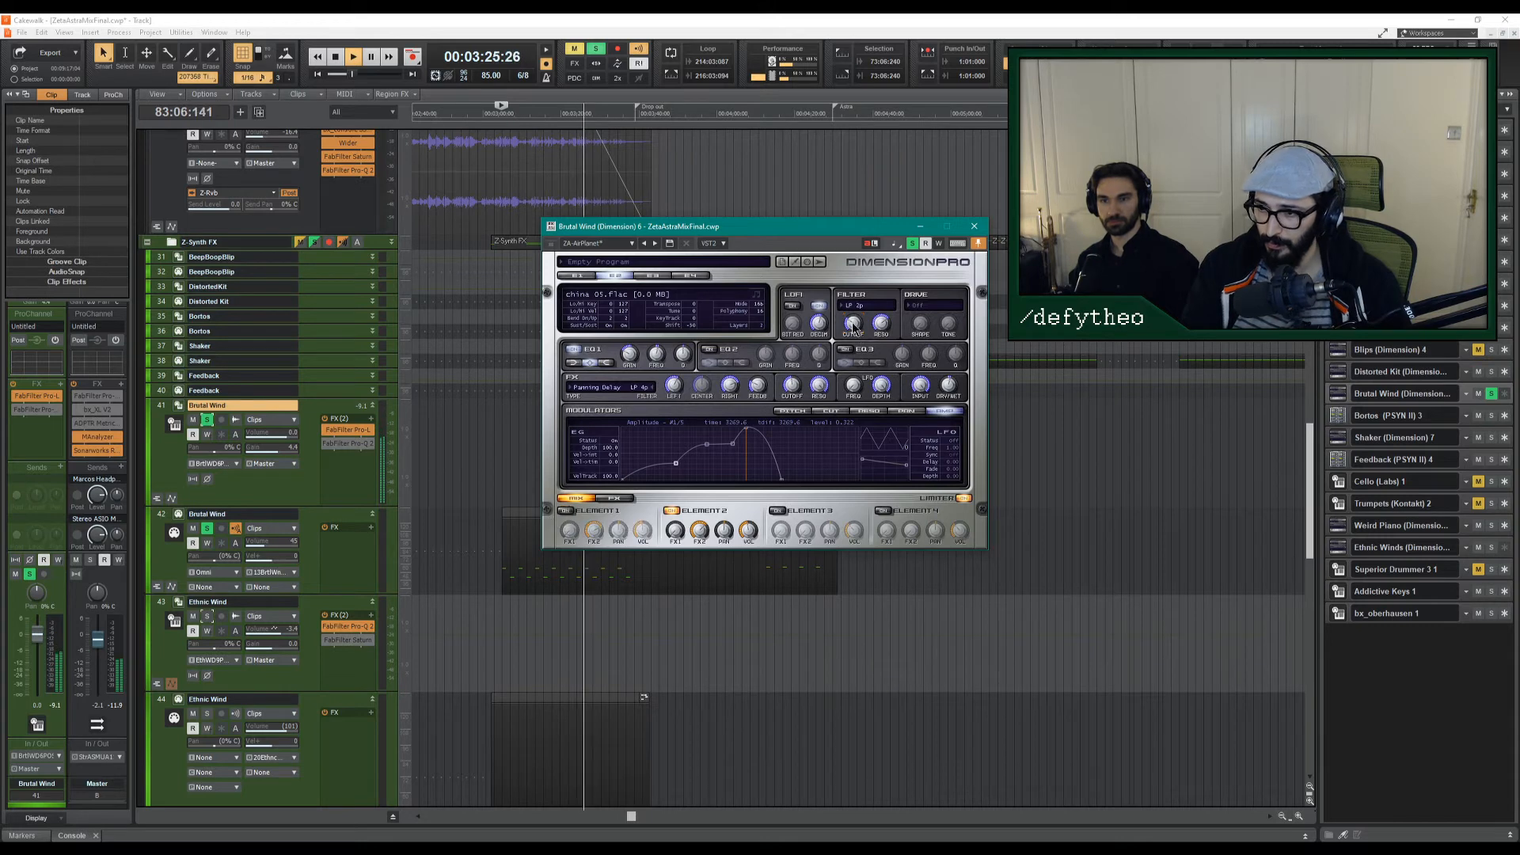
pyautogui.moveTo(855, 326); pyautogui.dragTo(858, 319)
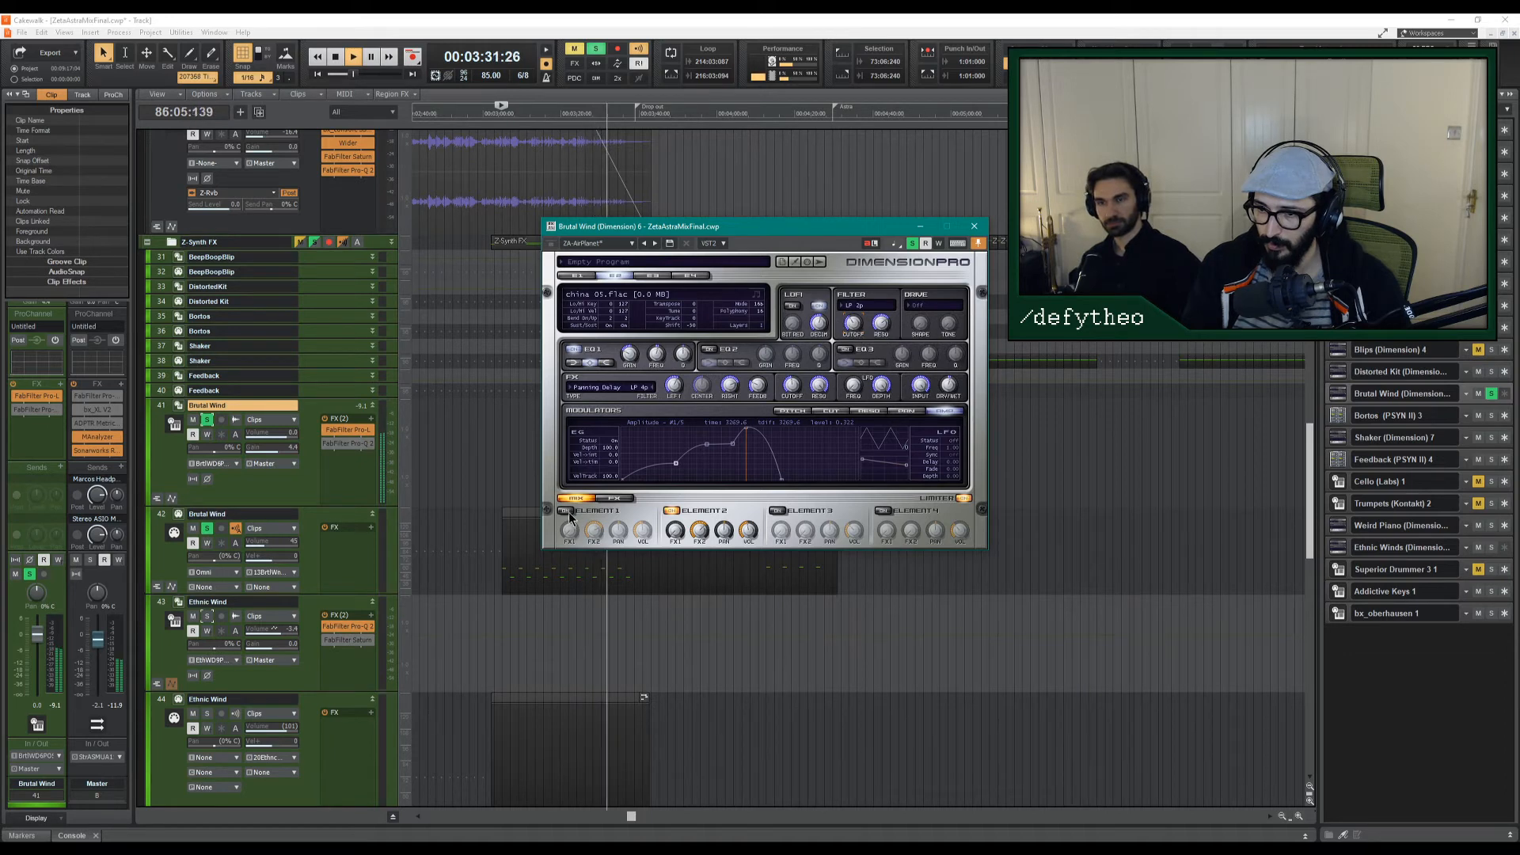
pyautogui.press('space')
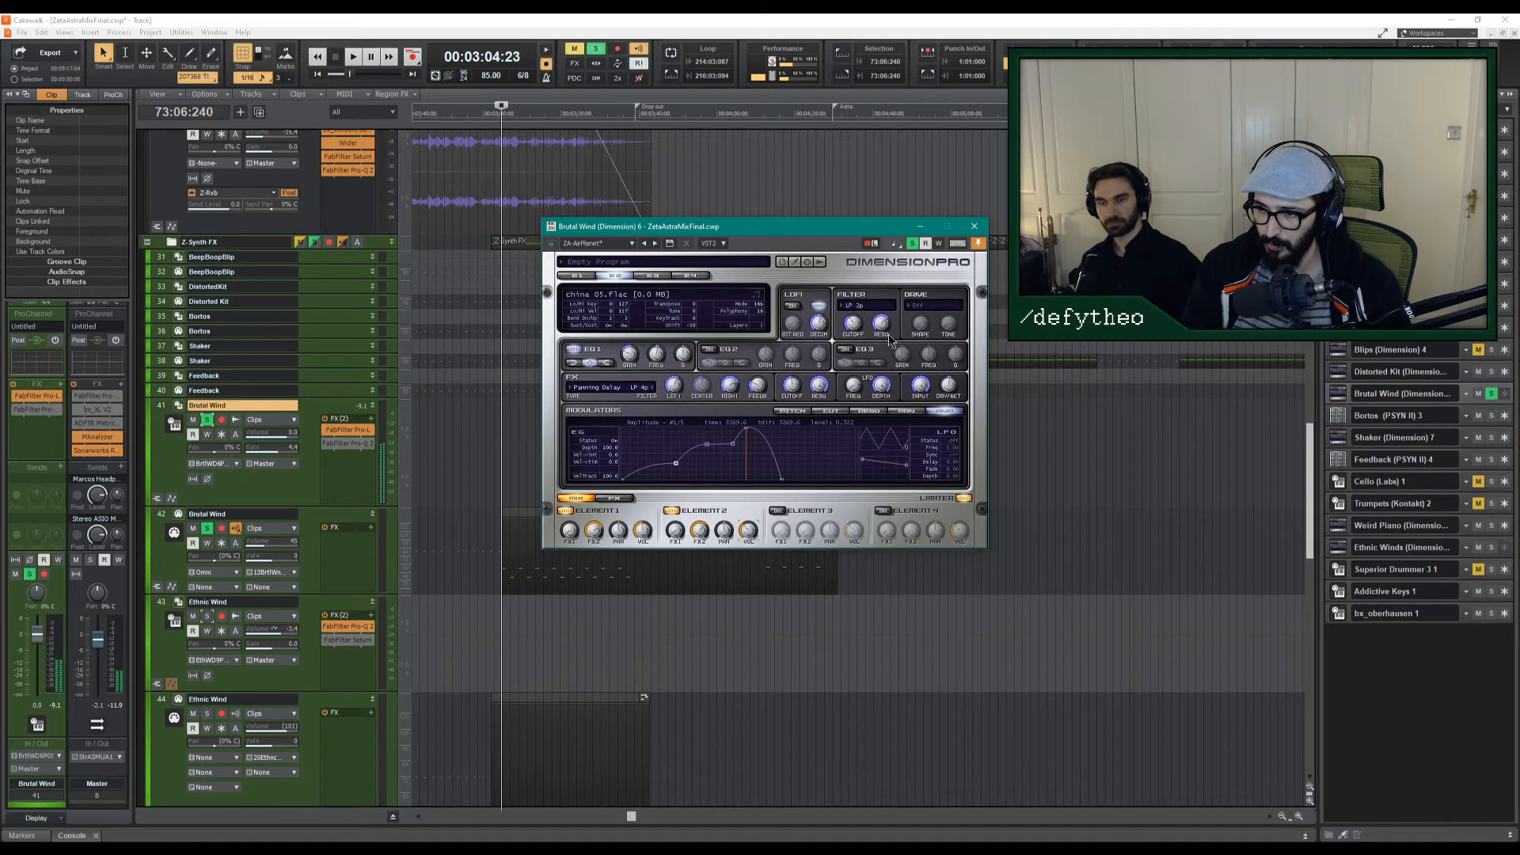
pyautogui.press('space')
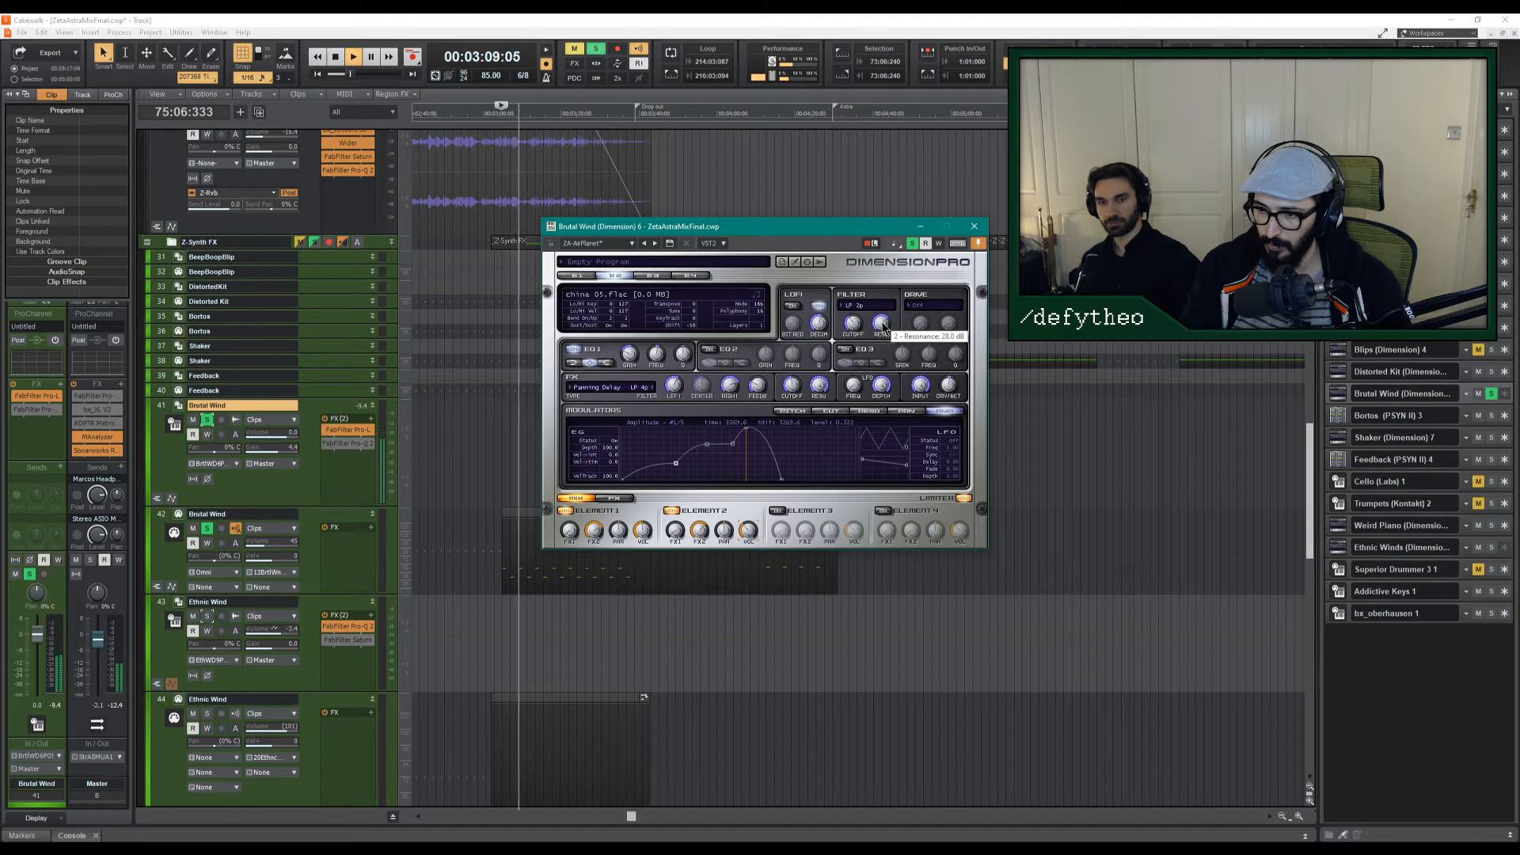
pyautogui.moveTo(884, 326); pyautogui.dragTo(889, 351)
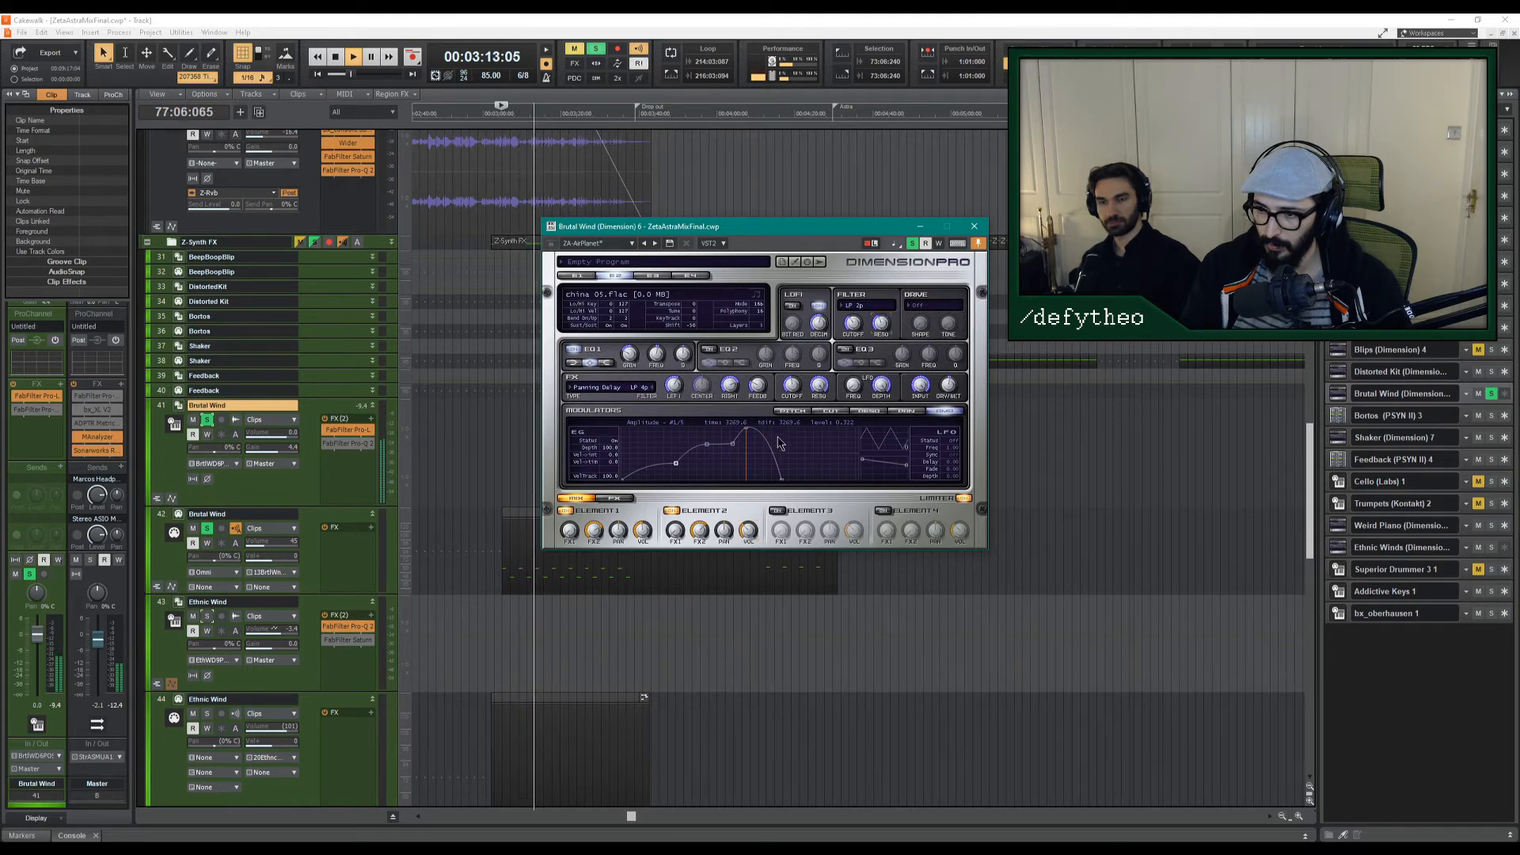
pyautogui.moveTo(855, 330)
pyautogui.moveTo(855, 330); pyautogui.dragTo(855, 331)
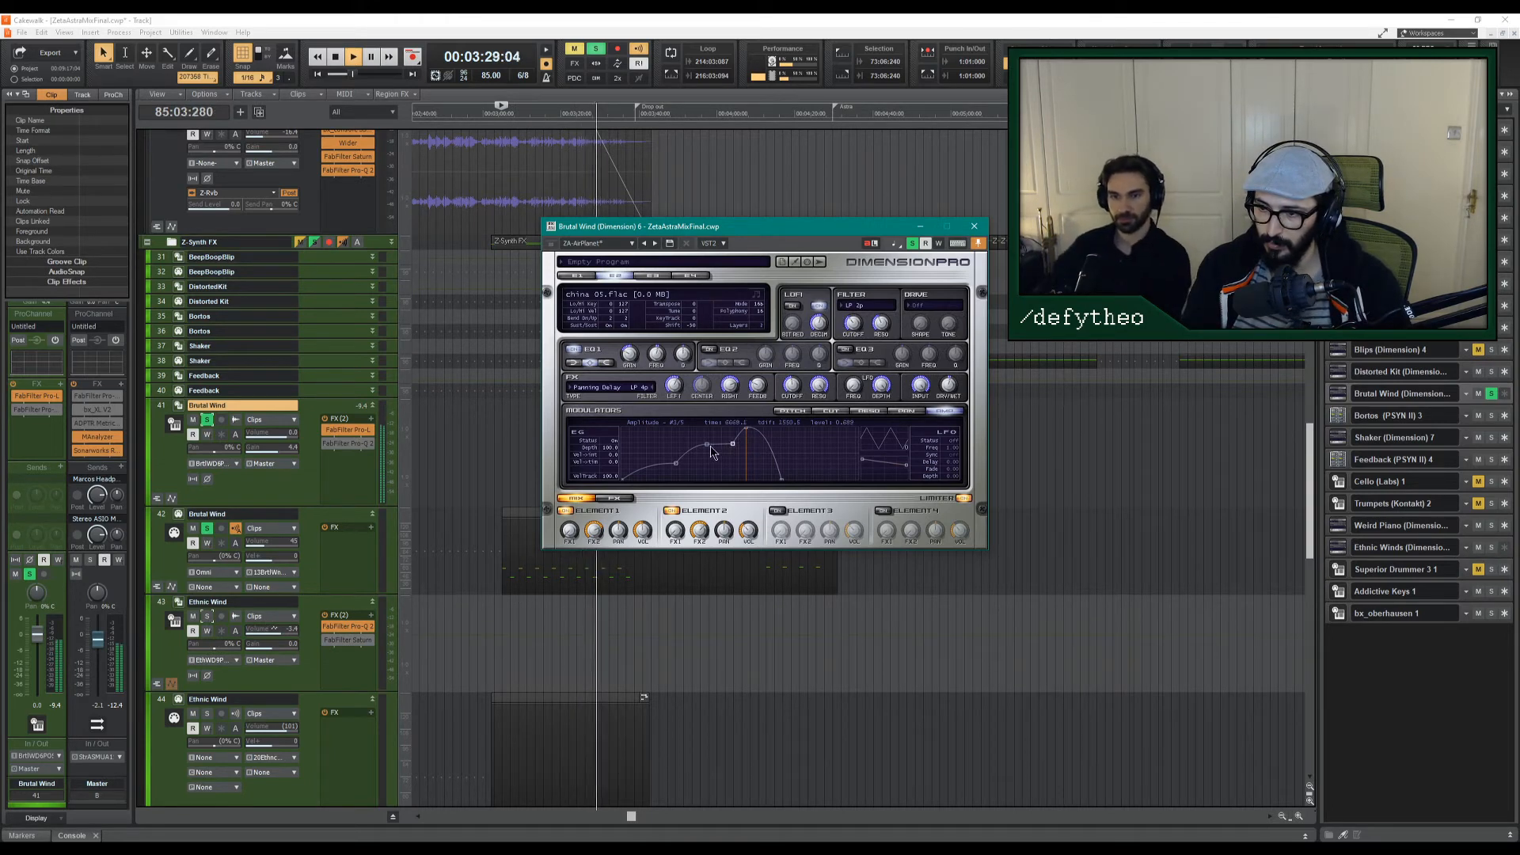
# Shorten element 2's amplitude envelope by moving its end and peak nodes earlier and deleting the extra node before the peak.
pyautogui.moveTo(735, 448); pyautogui.dragTo(764, 483)
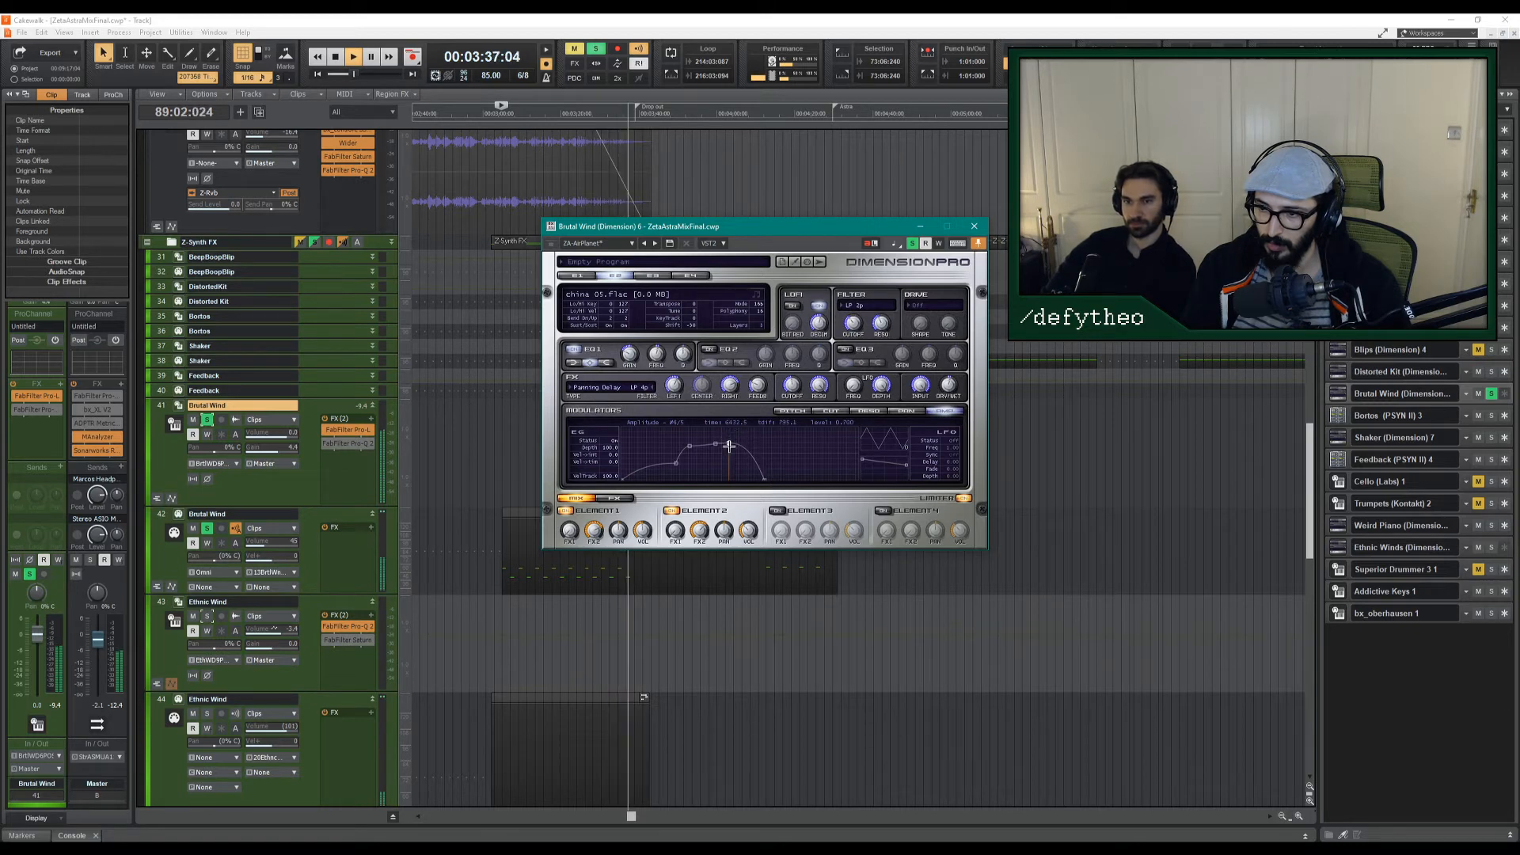
pyautogui.moveTo(763, 479); pyautogui.dragTo(745, 480)
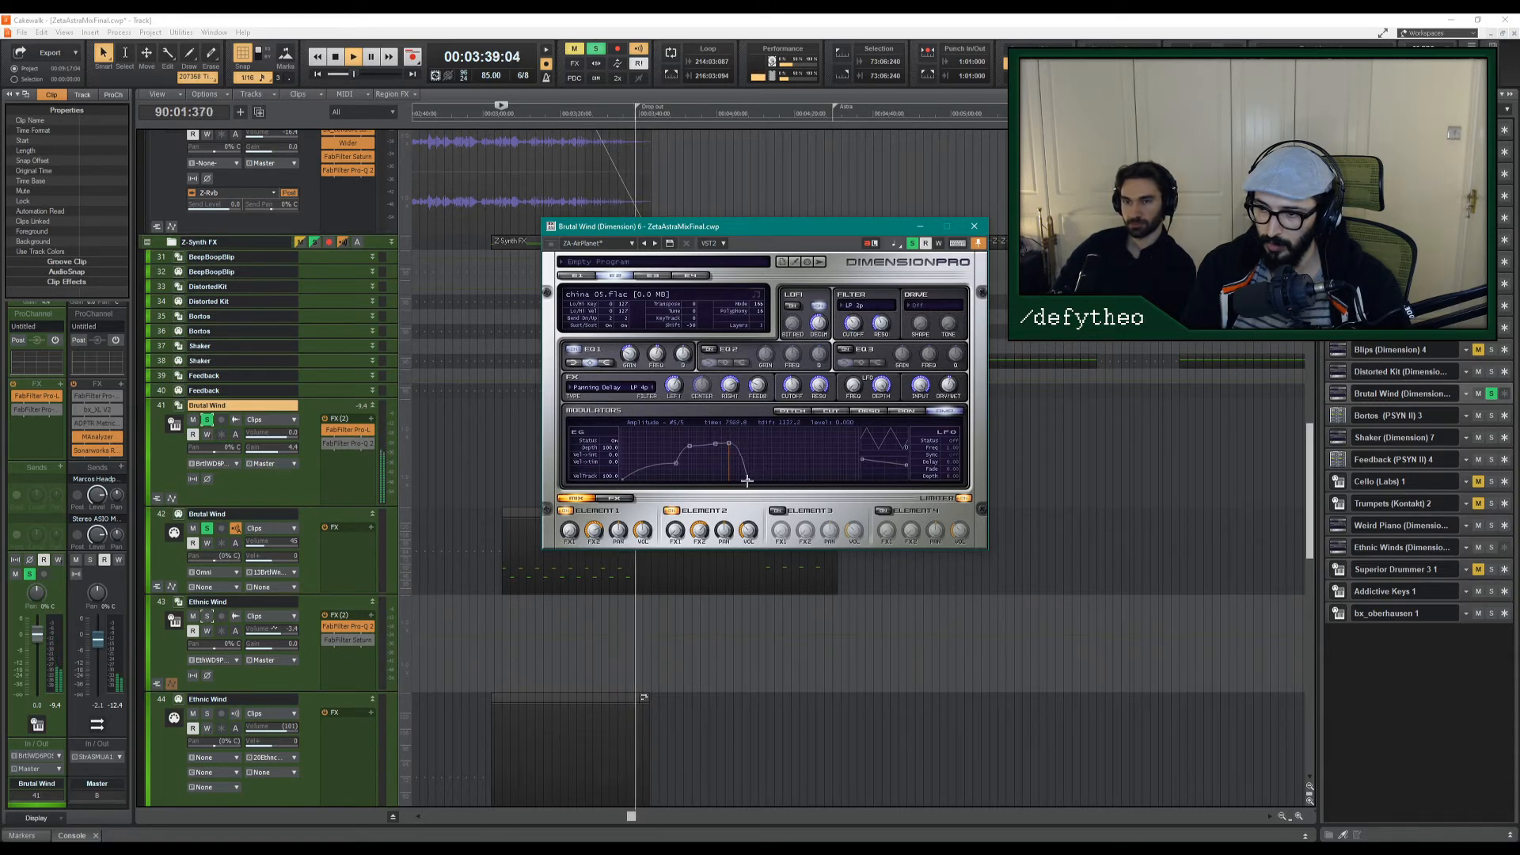
pyautogui.rightClick(689, 446)
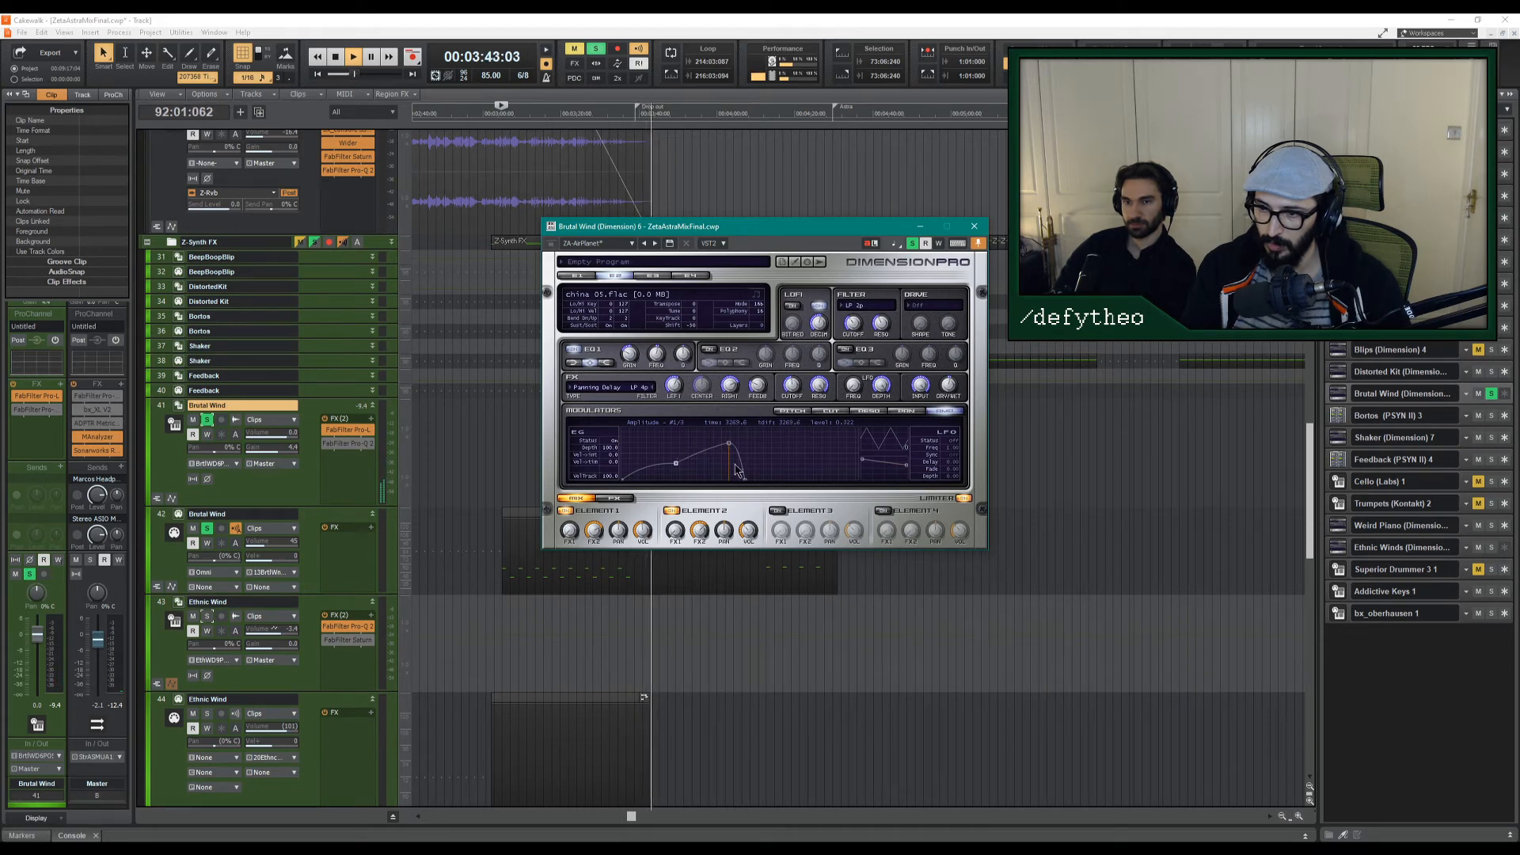
pyautogui.moveTo(728, 444); pyautogui.dragTo(709, 447)
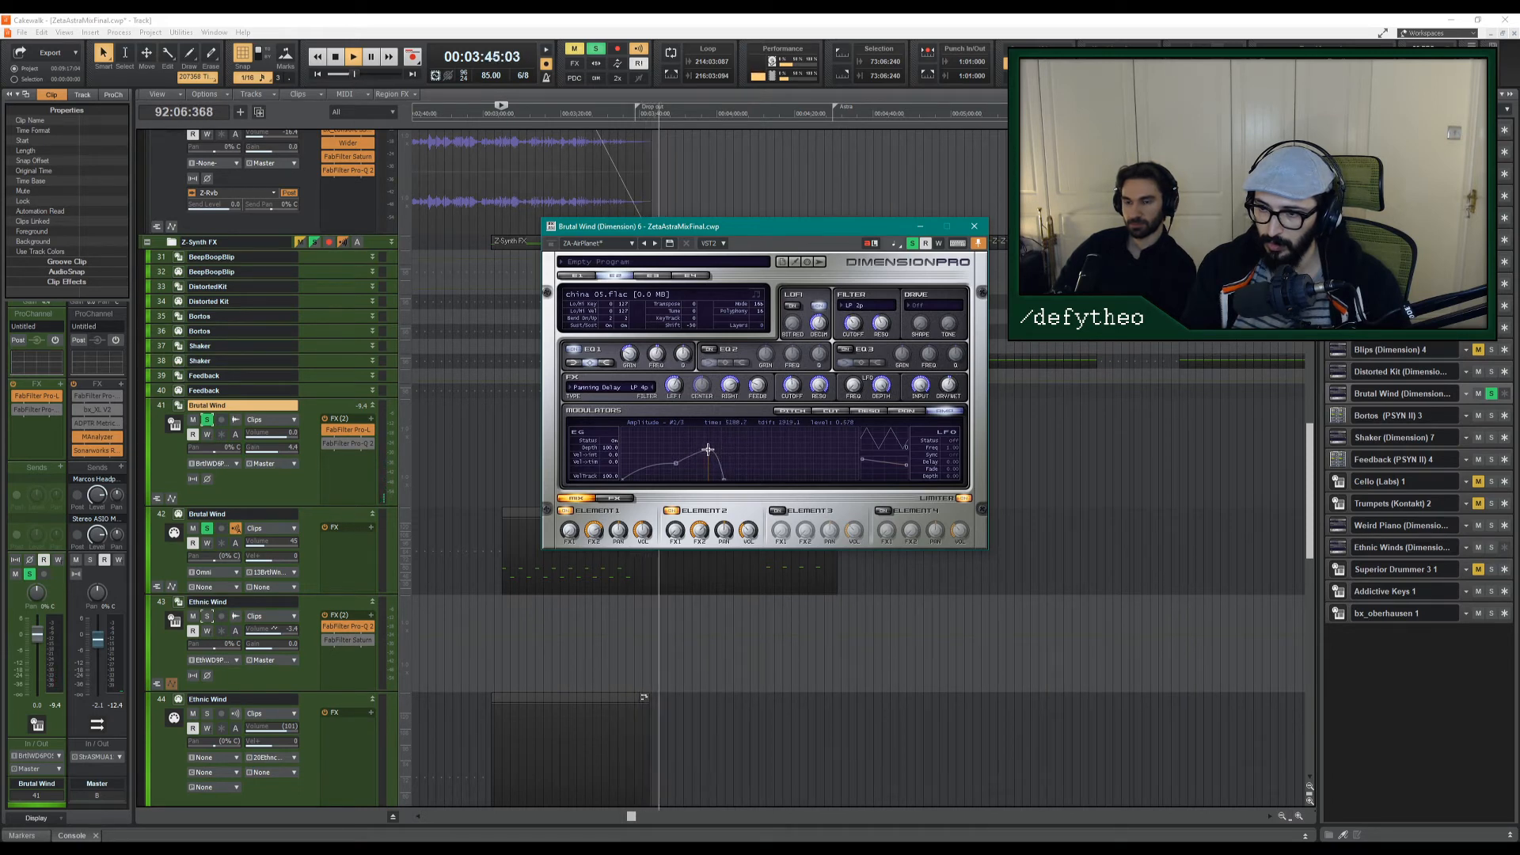
pyautogui.press('space')
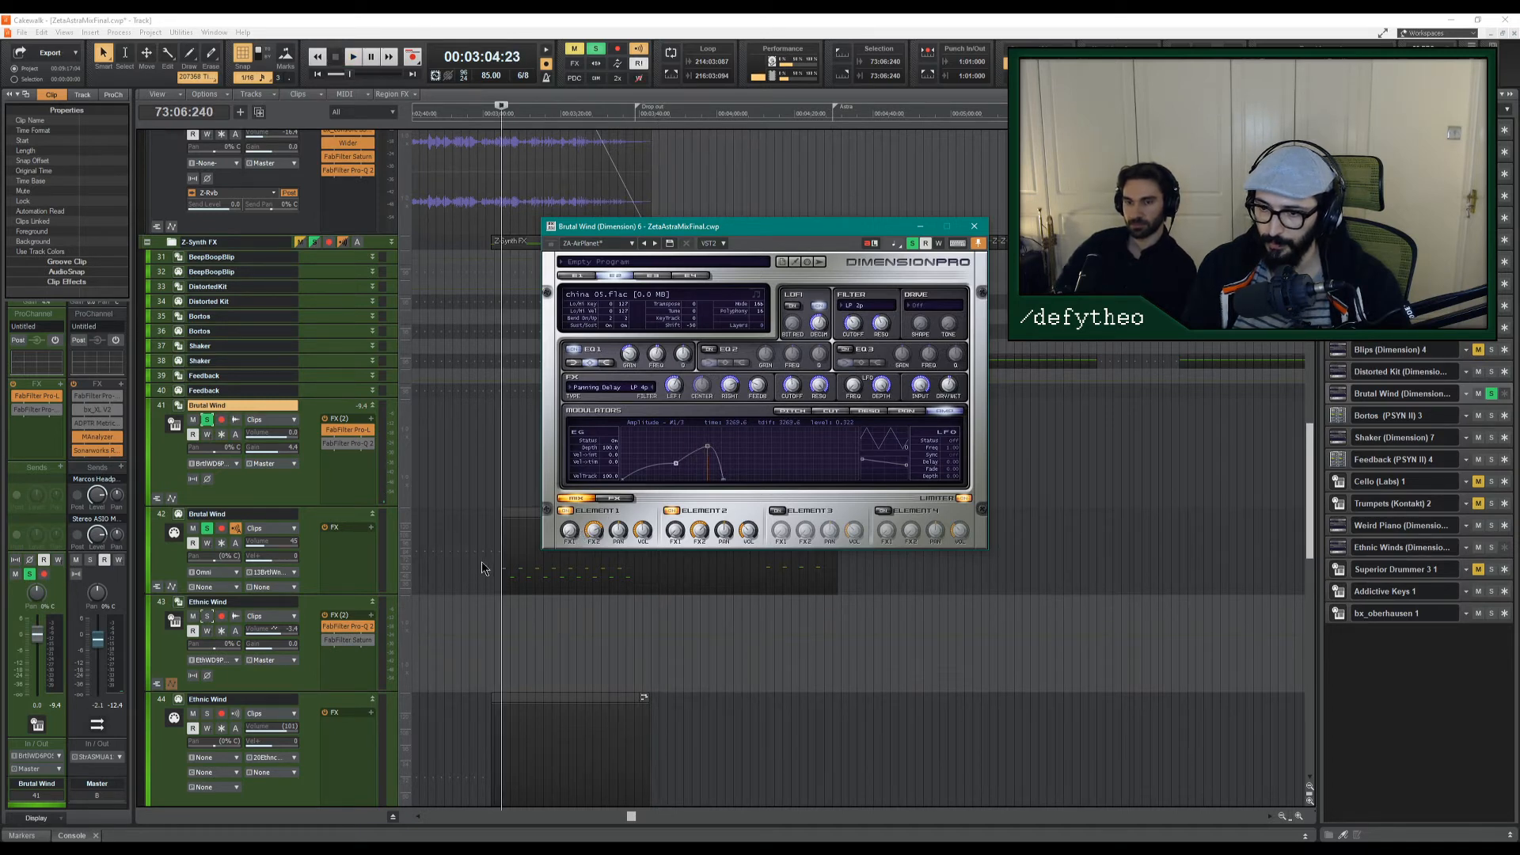
# Replay the section and nudge the first fade-in node of element 2's amplitude envelope slightly earlier.
pyautogui.press('space')
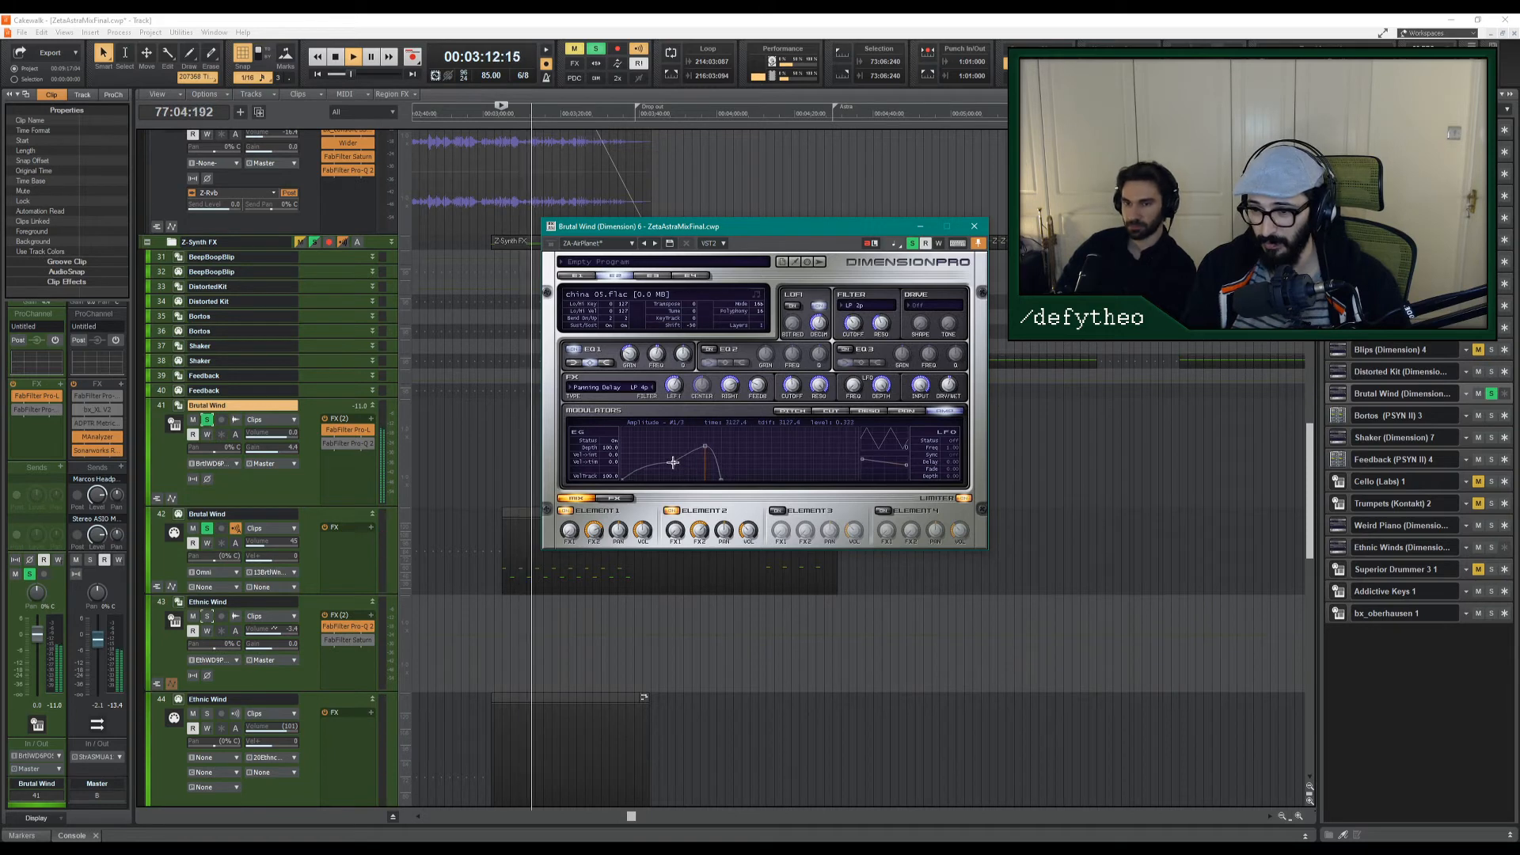
pyautogui.moveTo(673, 461); pyautogui.dragTo(670, 461)
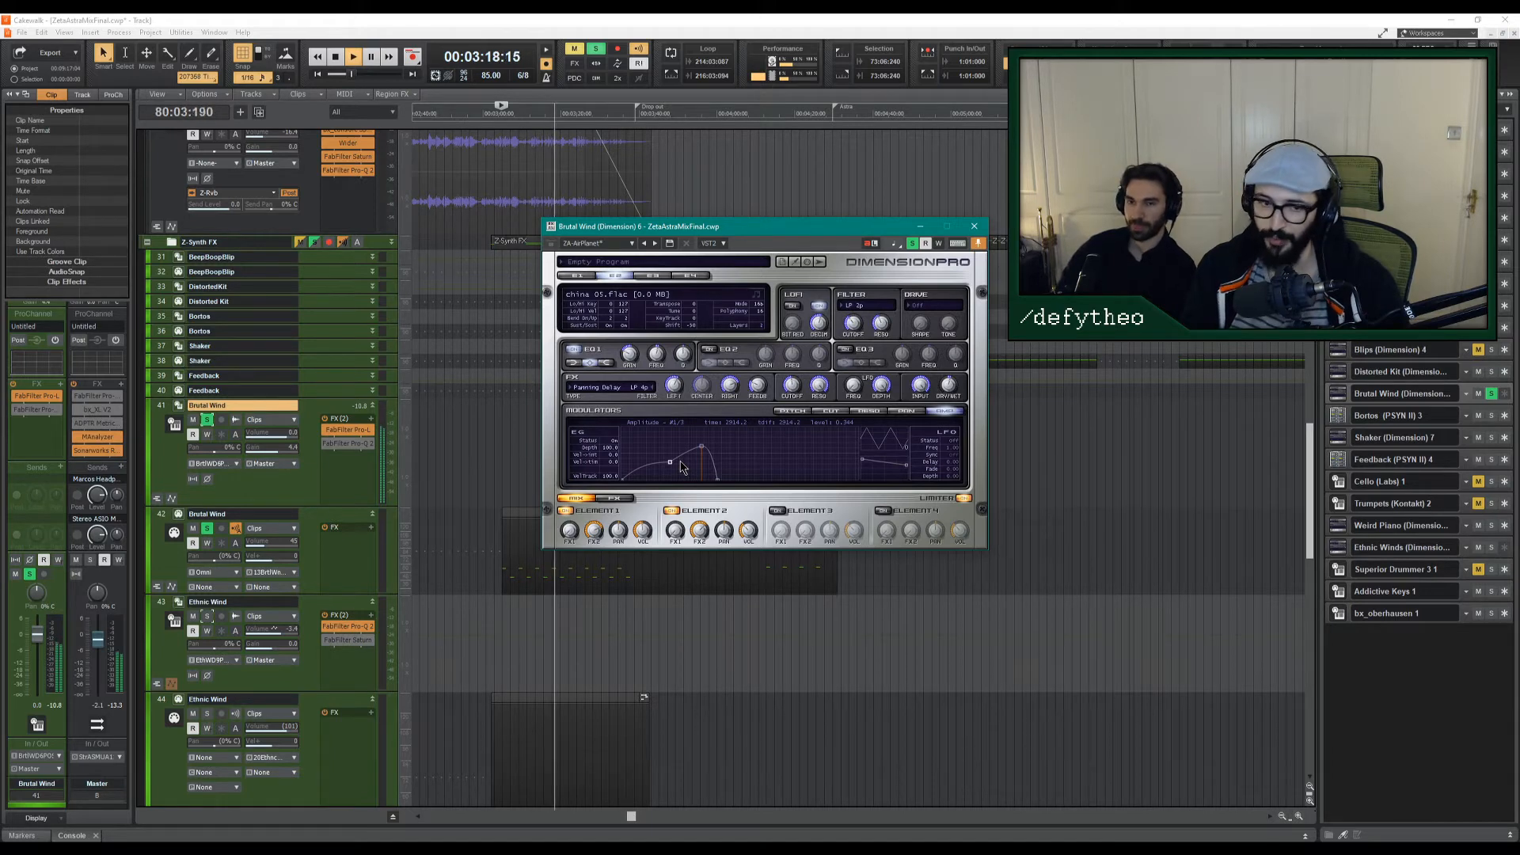
pyautogui.press('space')
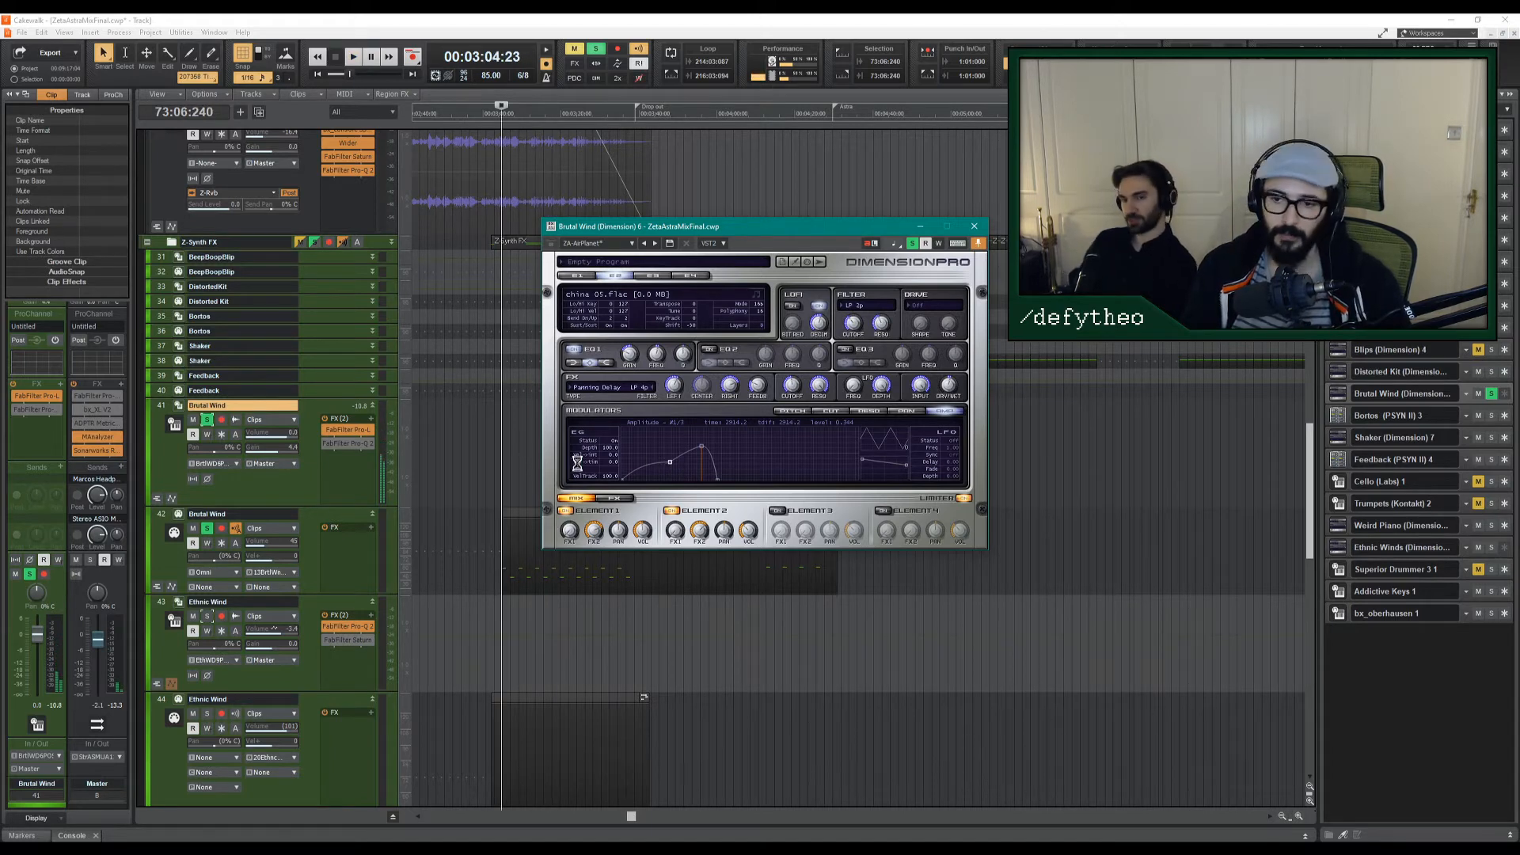
# Toggle the Brutal Wind track's solo off and back on, and solo the Ethnic Wind track with it.
pyautogui.click(207, 420)
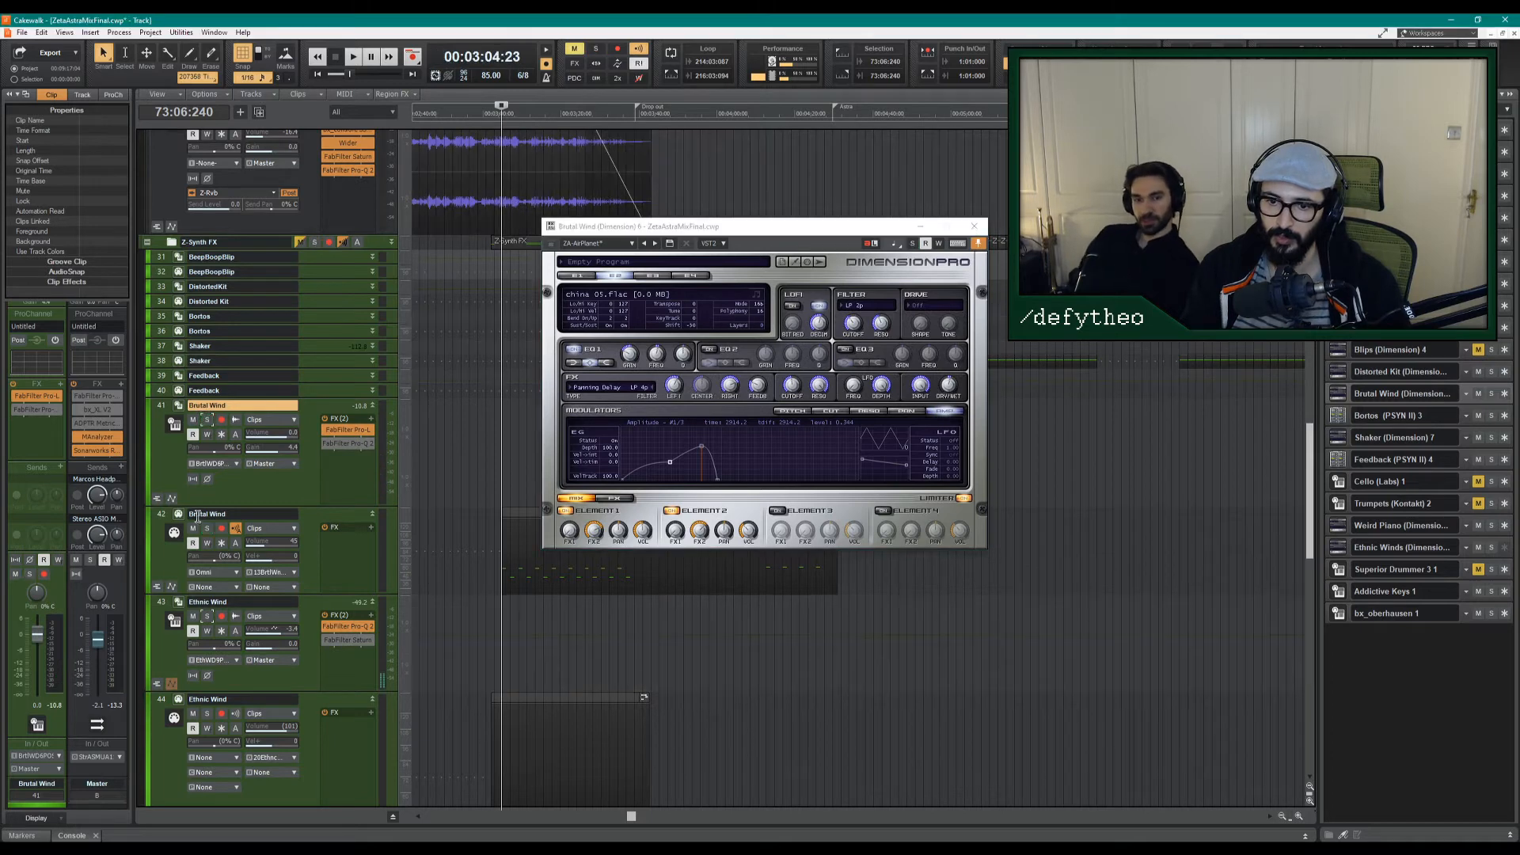
pyautogui.click(206, 420)
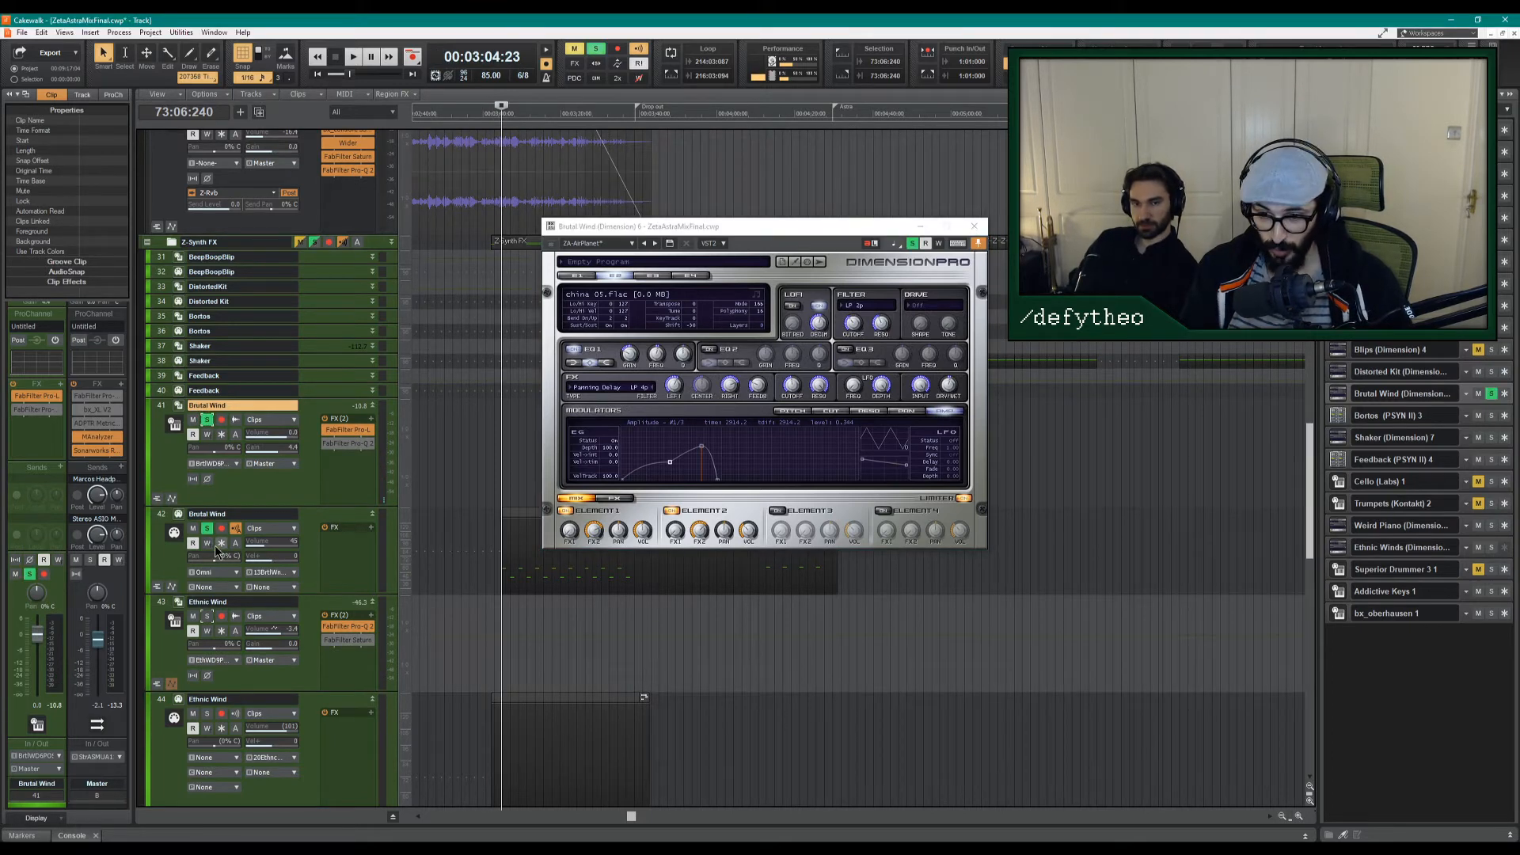
pyautogui.click(206, 617)
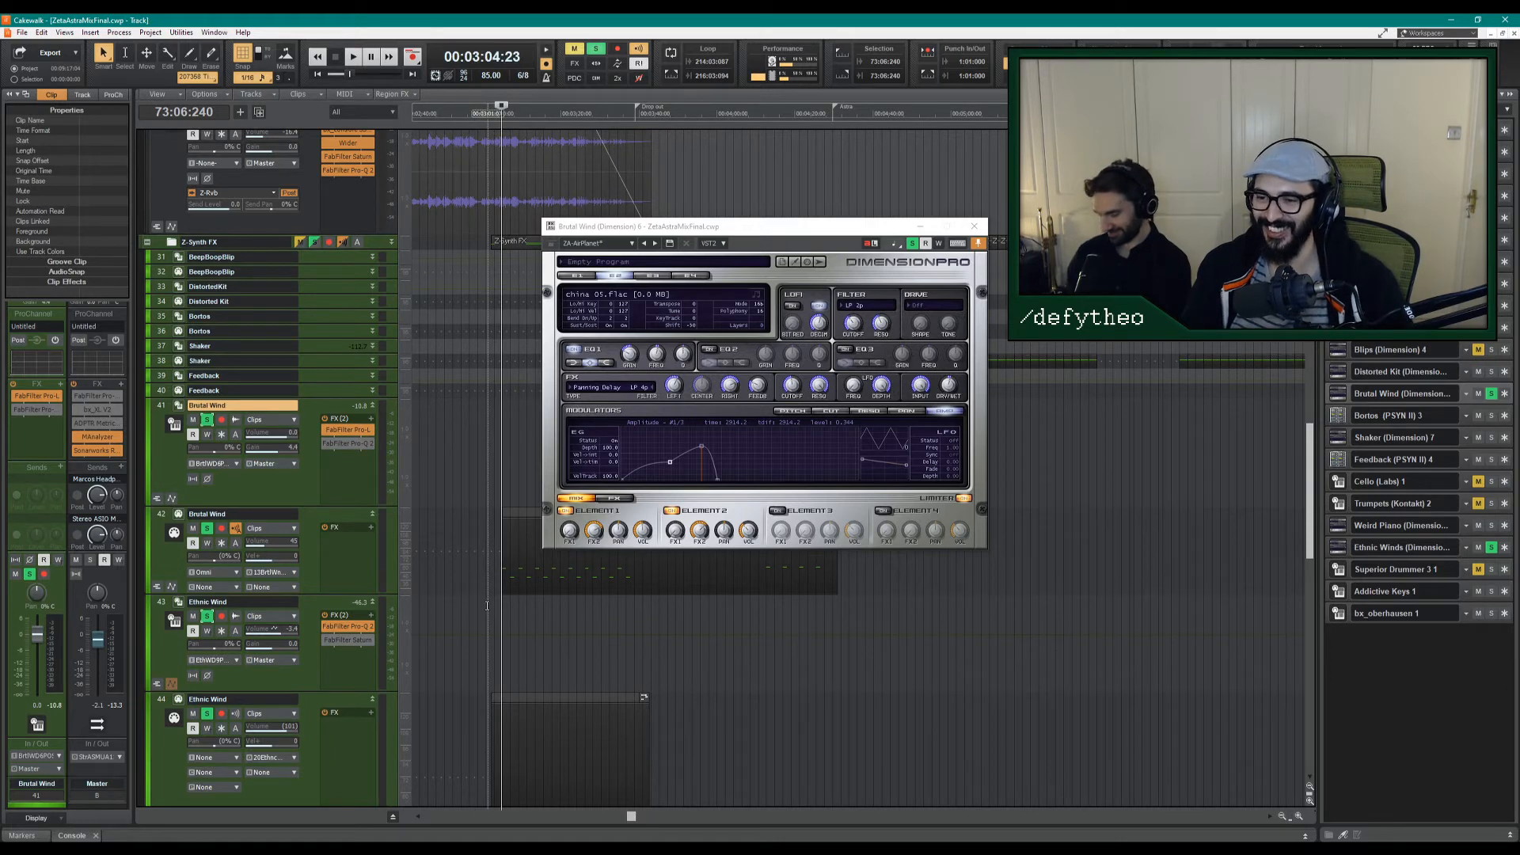
# Play both wind tracks together, lower the Brutal Wind track's volume to -2.5, and close its synth window.
pyautogui.press('space')
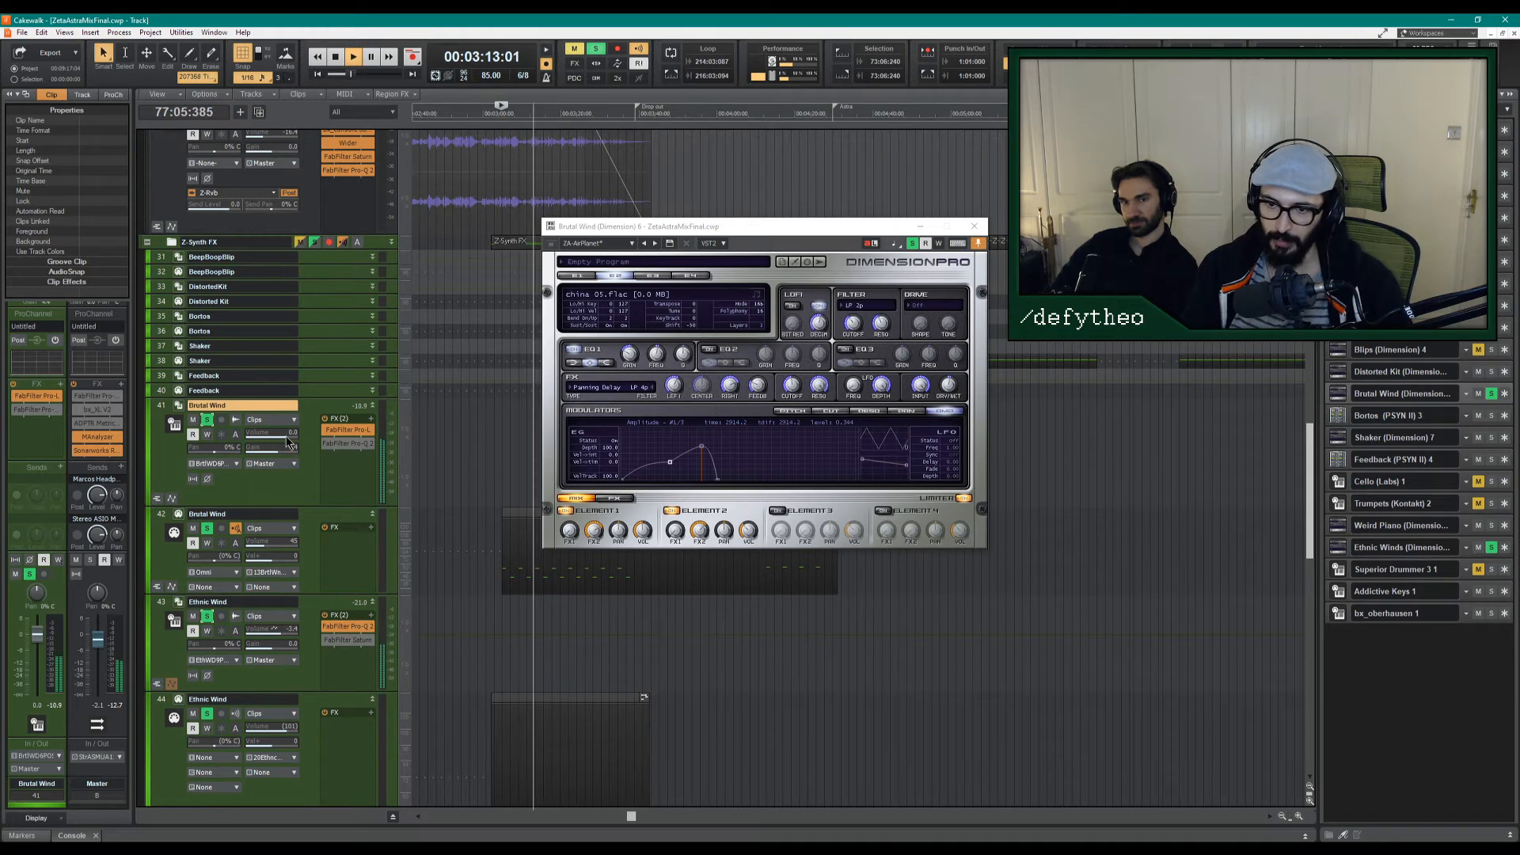
pyautogui.moveTo(287, 434); pyautogui.dragTo(280, 434)
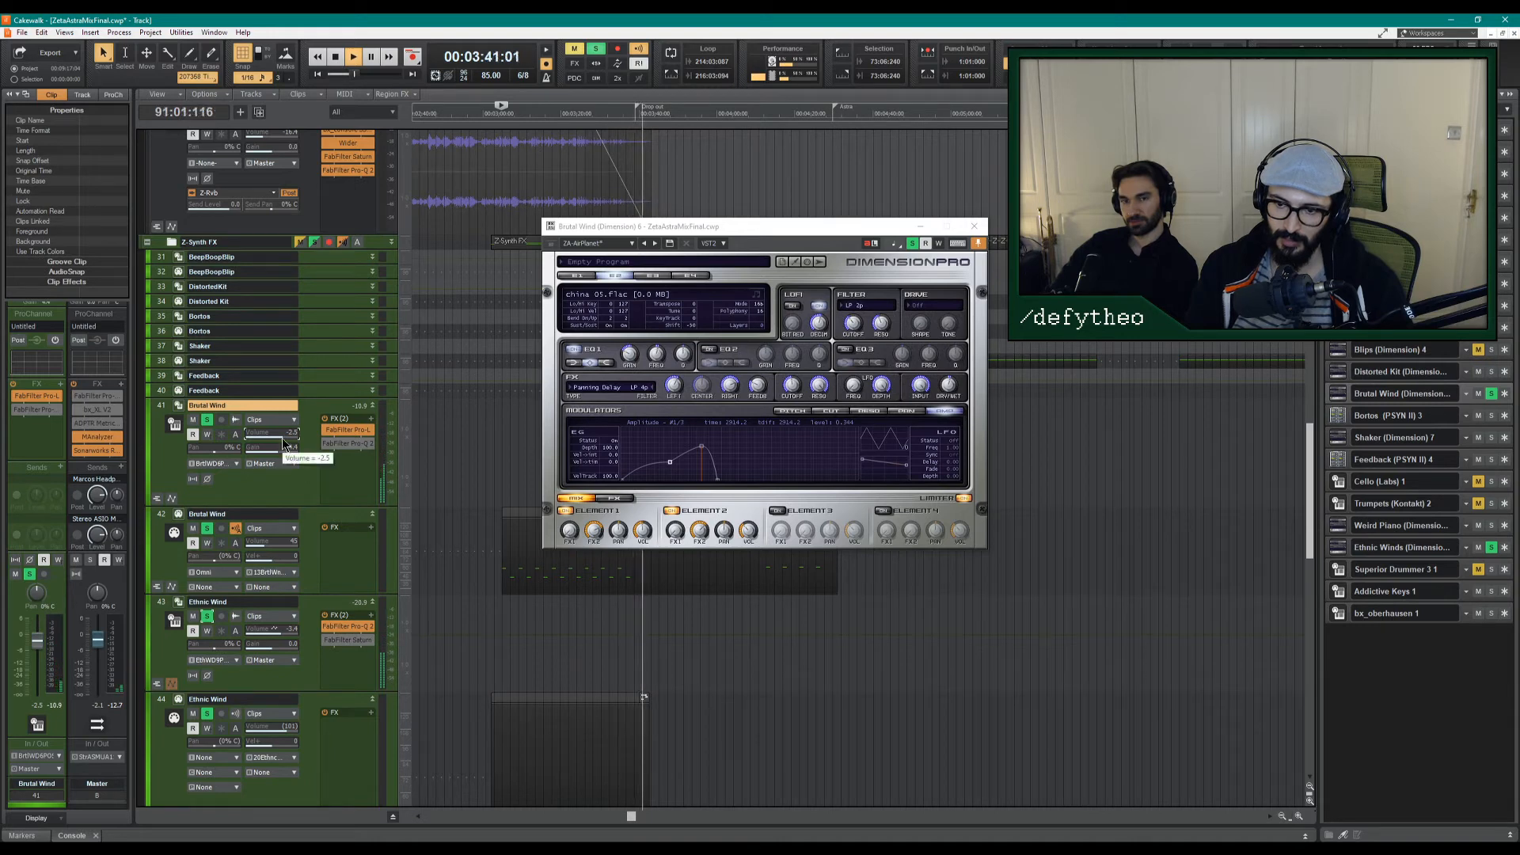
pyautogui.press('space')
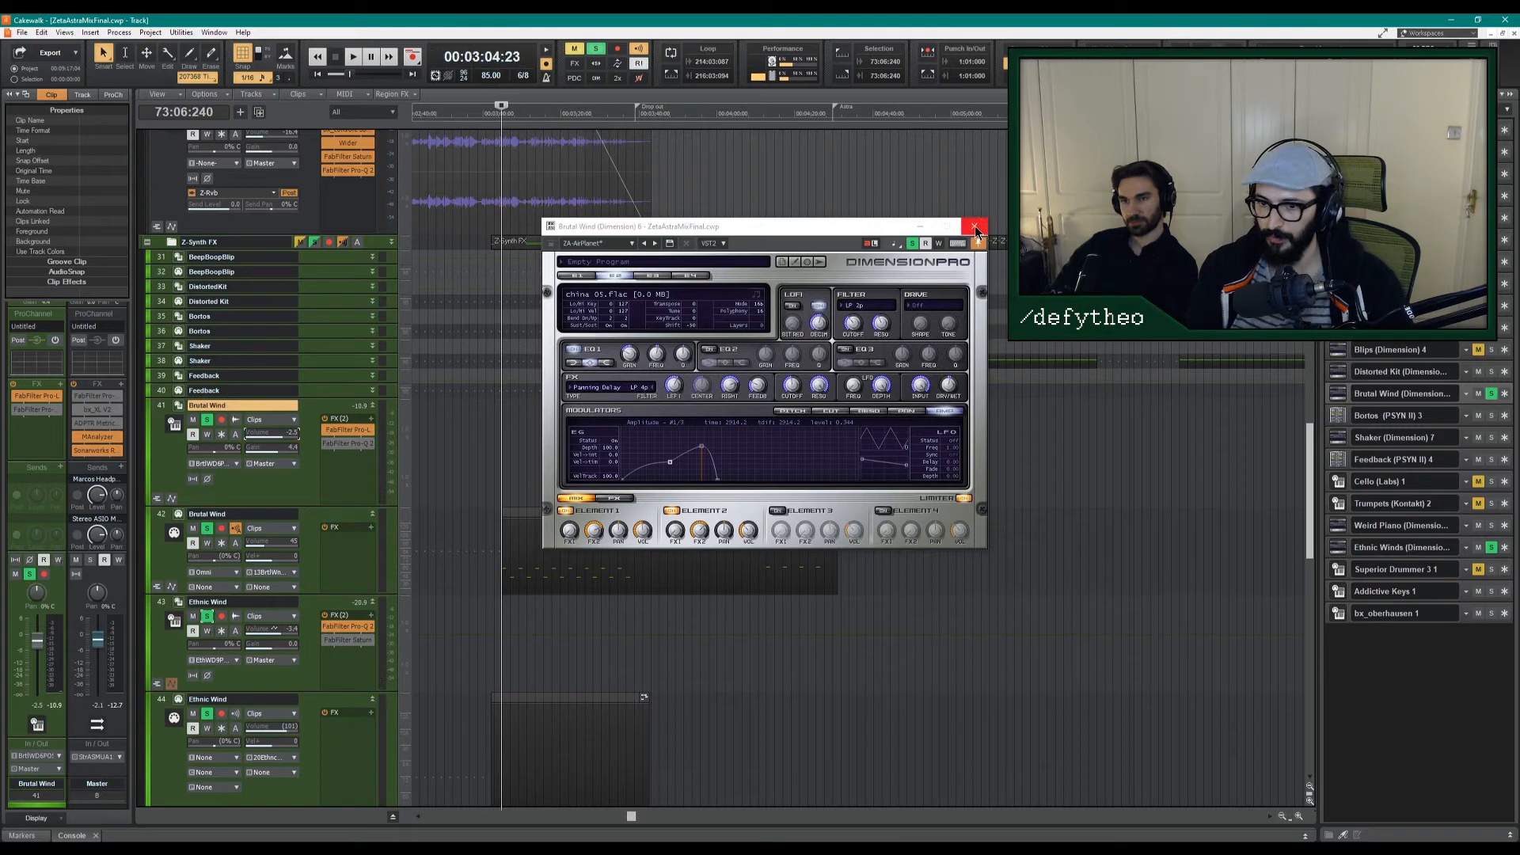
pyautogui.click(974, 227)
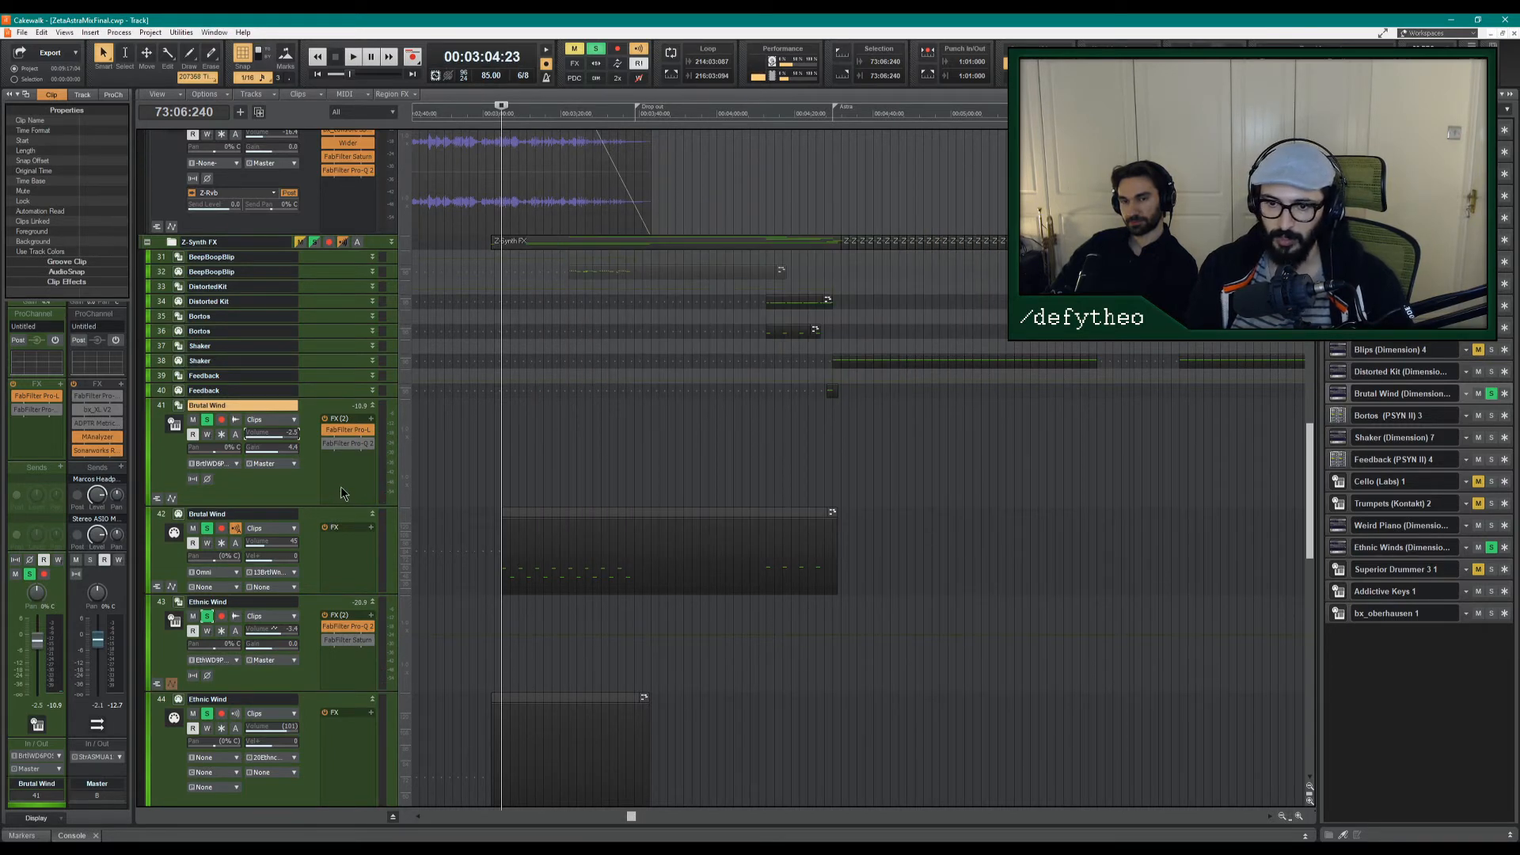
# Show the mixing console and insert a new stereo bus before the Z-Room bus.
pyautogui.click(1306, 836)
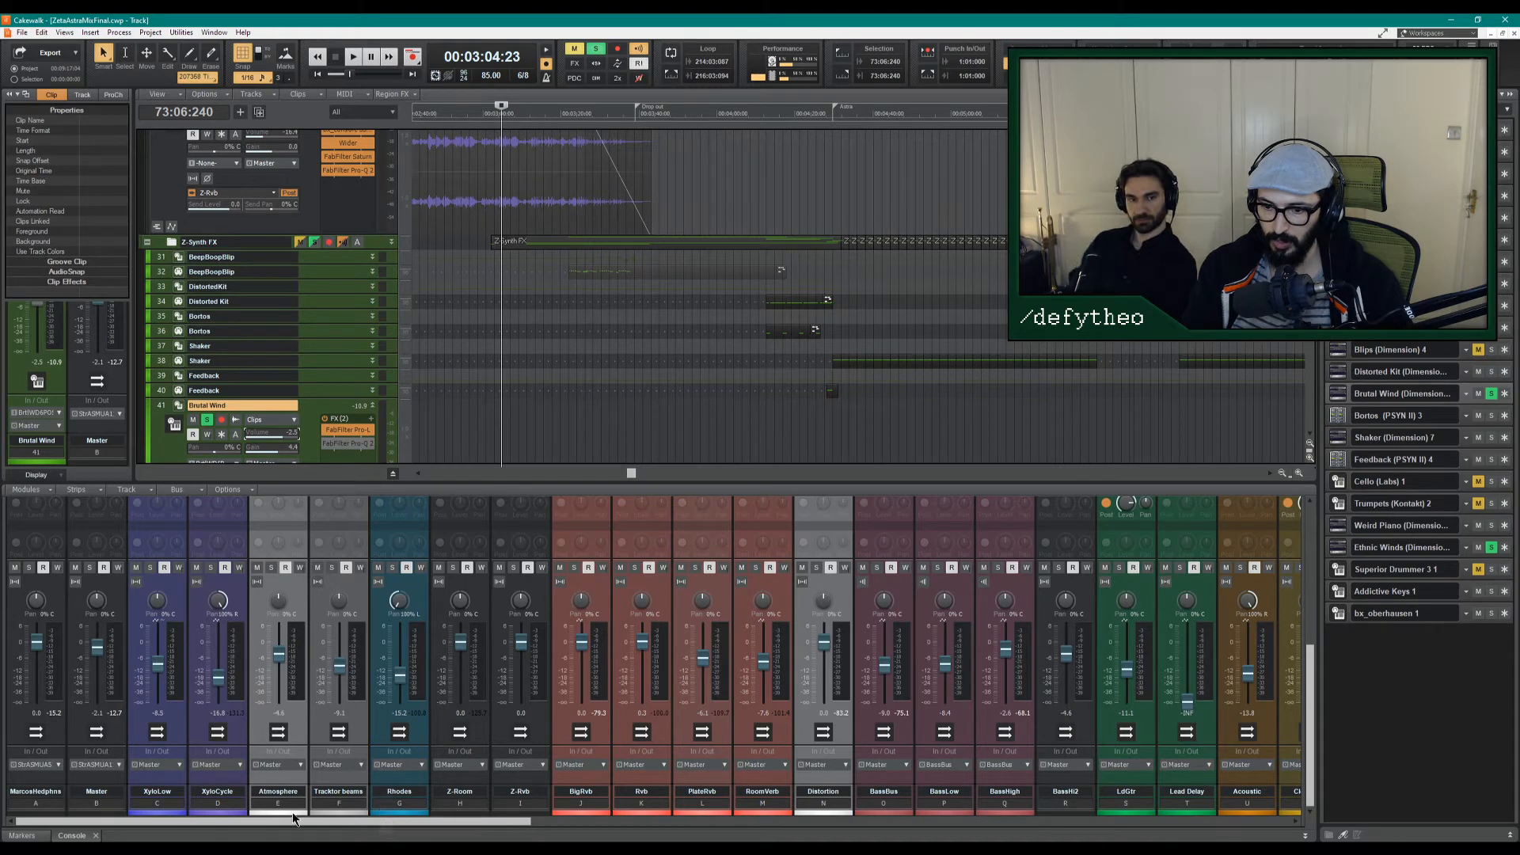
pyautogui.click(448, 795)
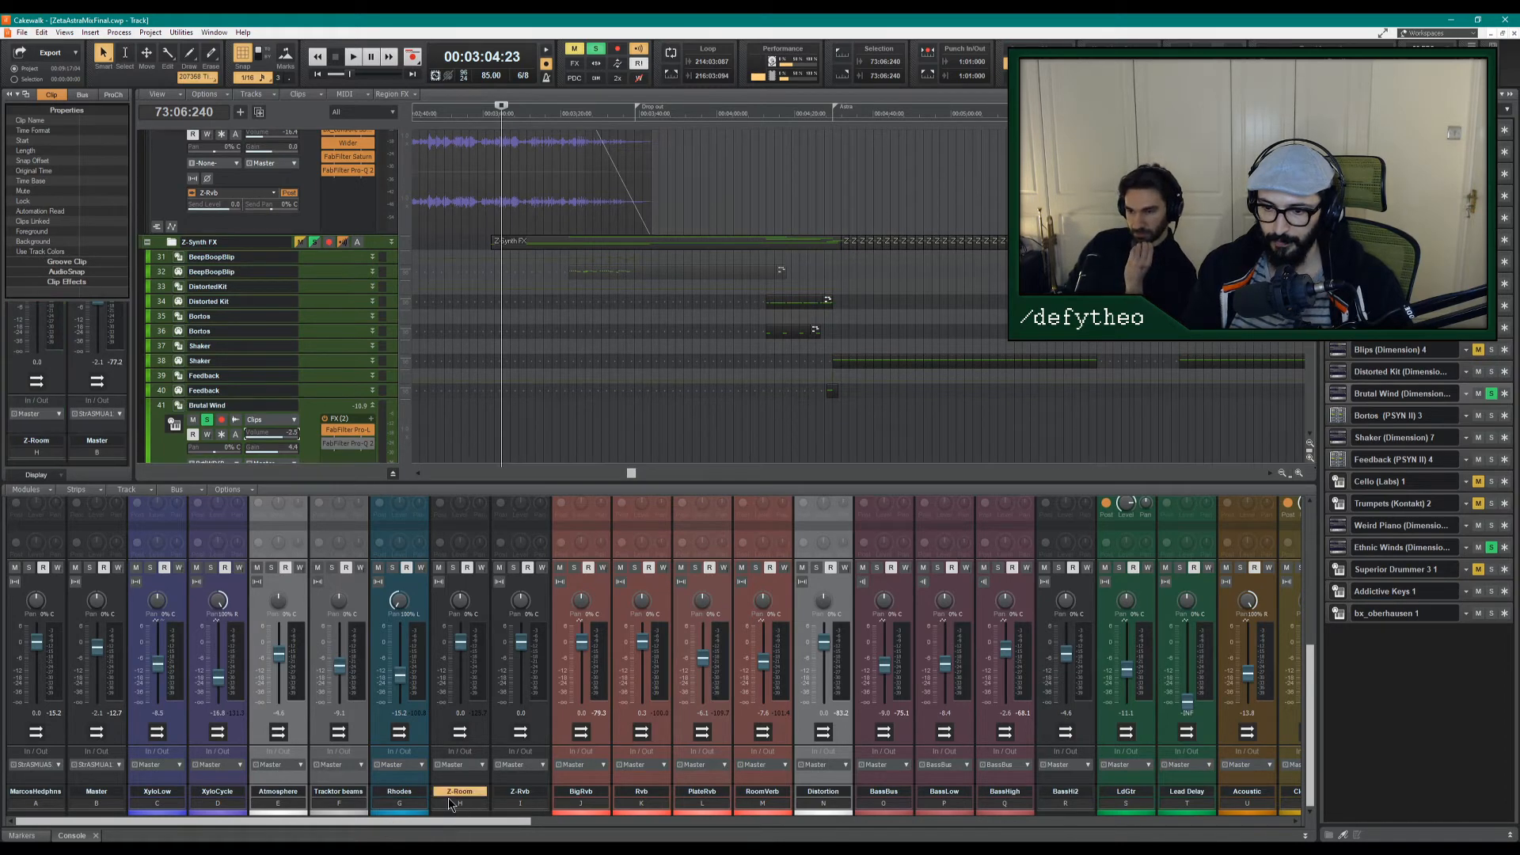
pyautogui.rightClick(448, 795)
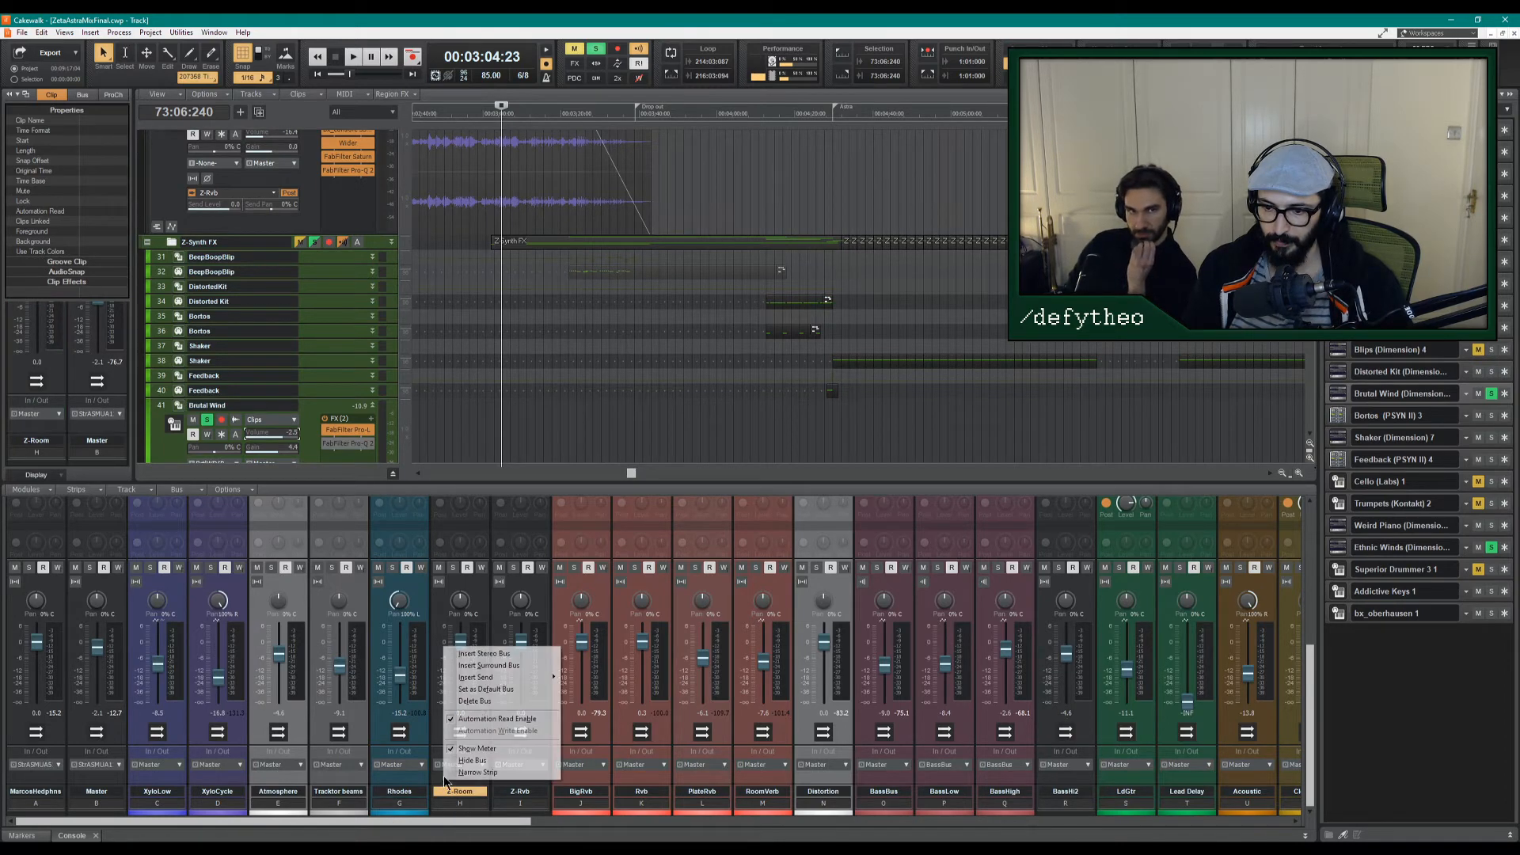
pyautogui.click(483, 653)
# Rename the XyloLow, XyloCycle and Atmosphere buses to Z-XyloLow, Z-XyloCycle and Z-Atmosphere.
pyautogui.doubleClick(144, 789)
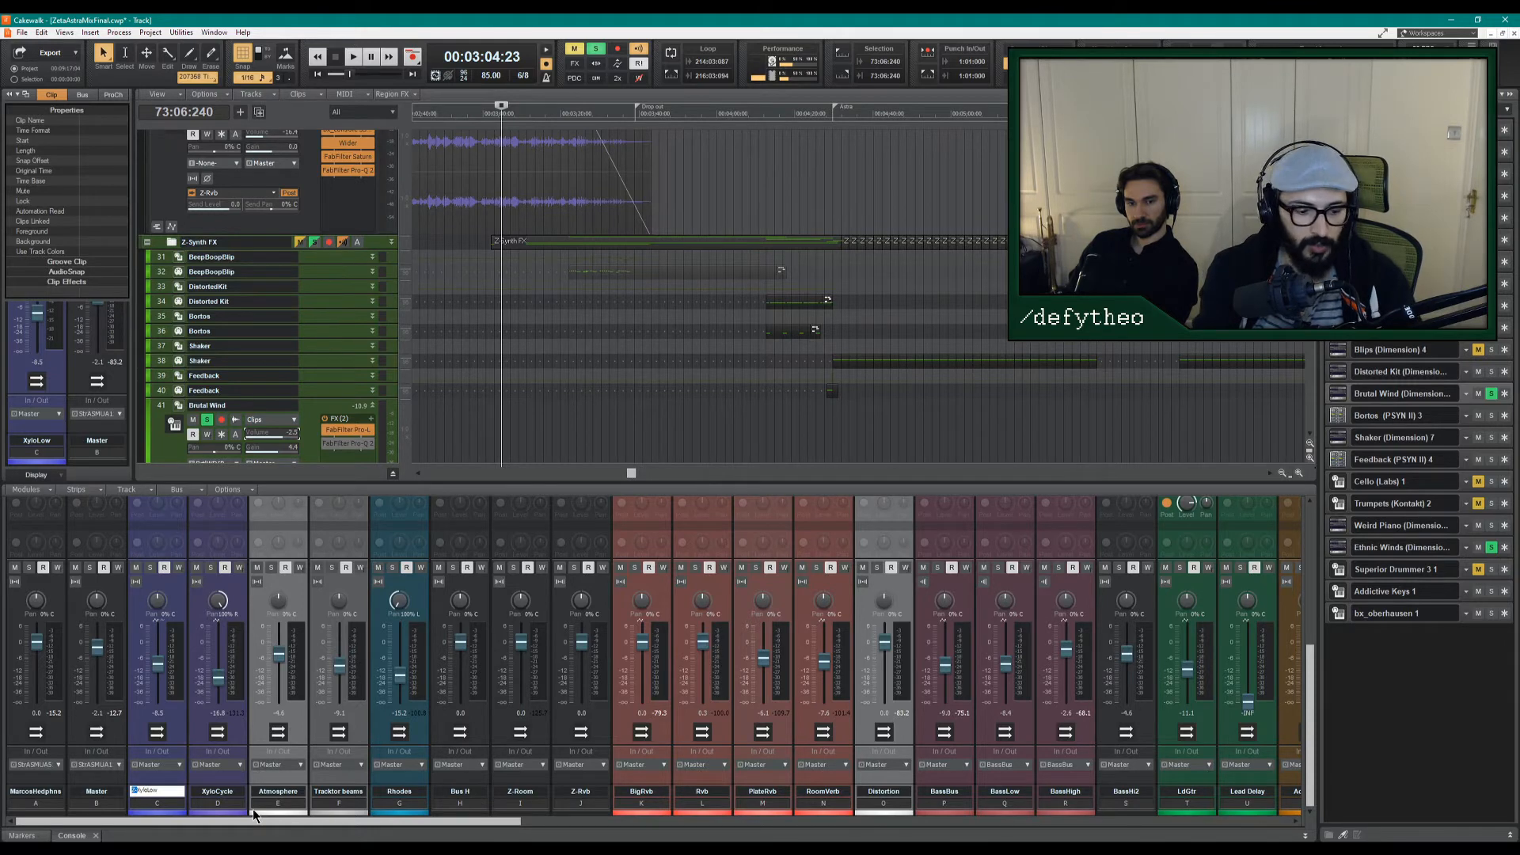
pyautogui.write('-')
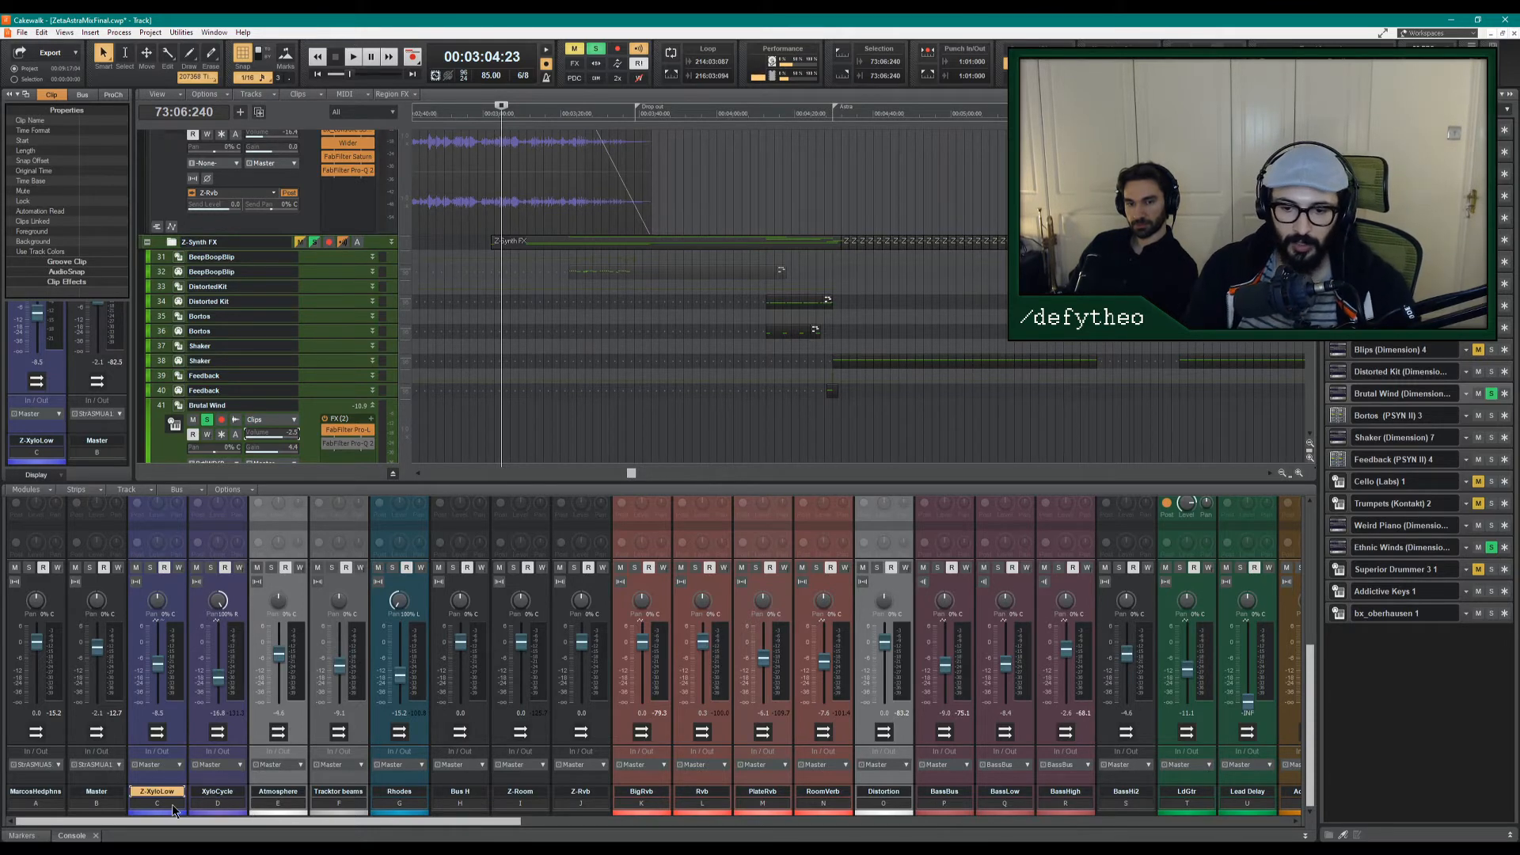
pyautogui.doubleClick(203, 791)
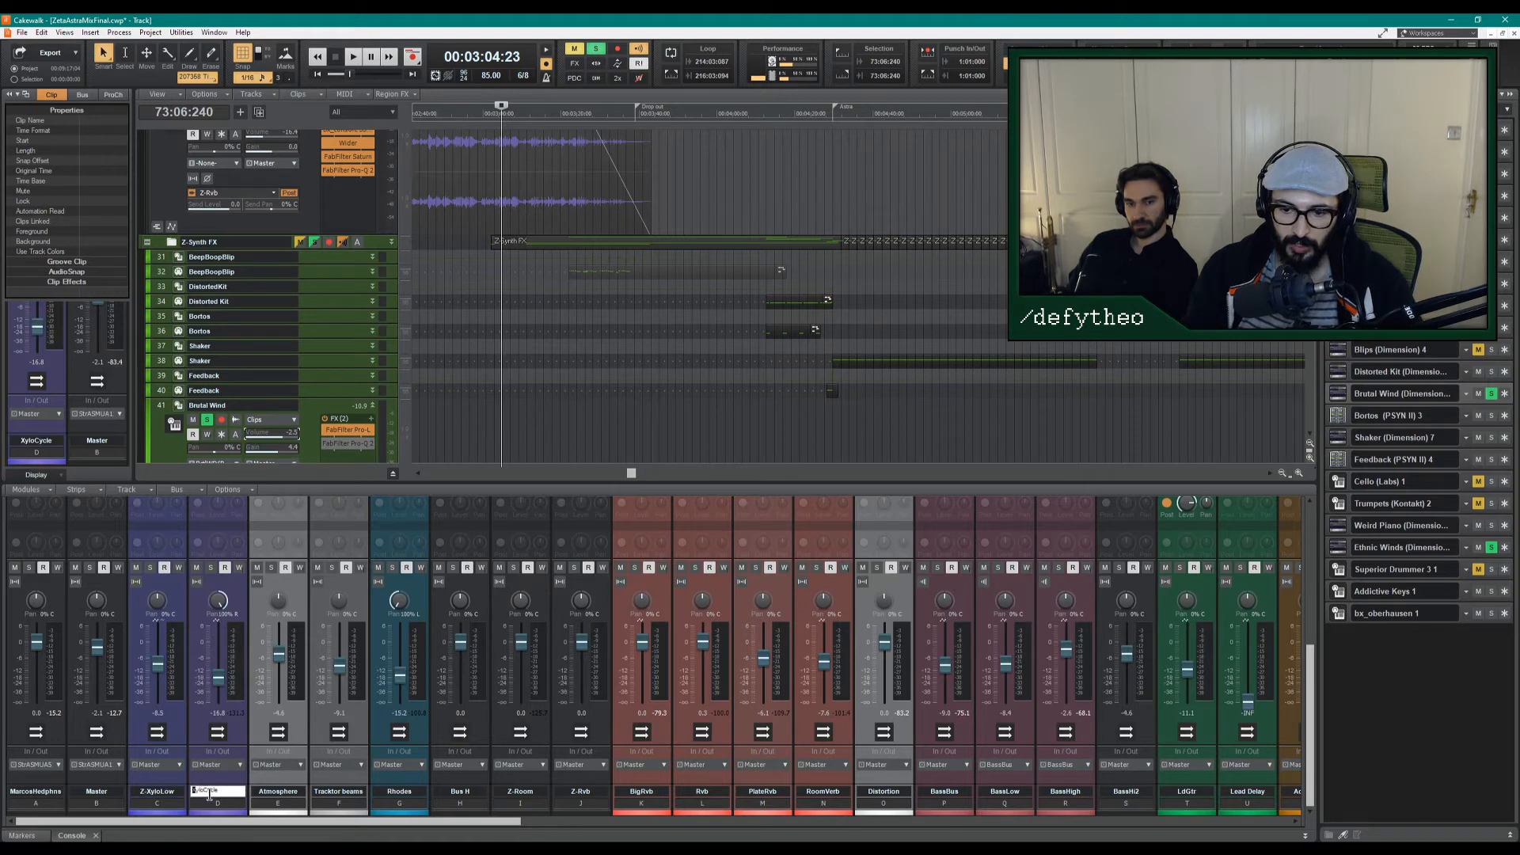
pyautogui.press('Return')
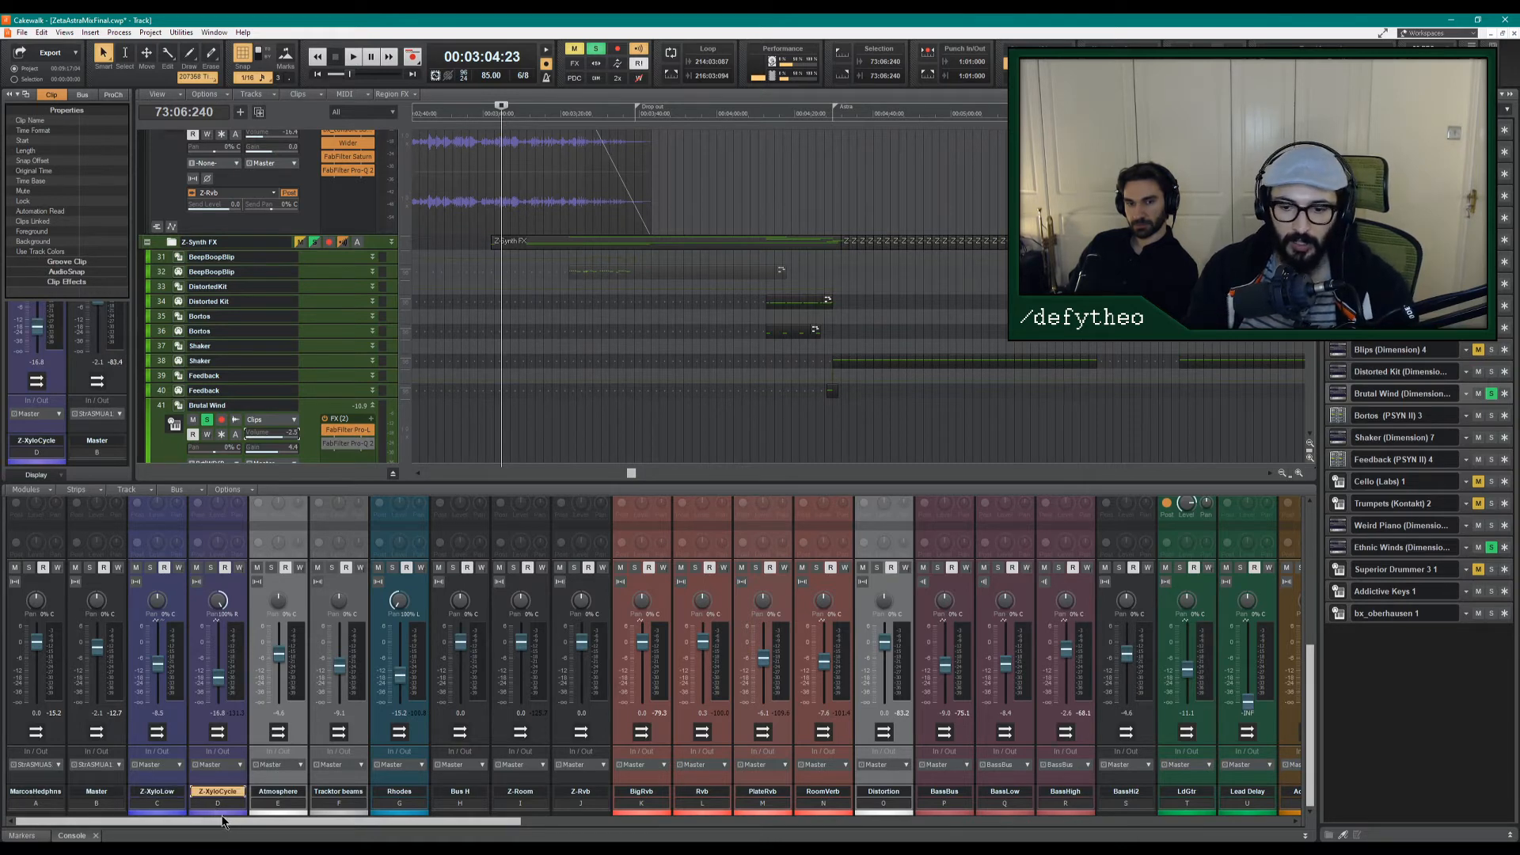
pyautogui.doubleClick(258, 792)
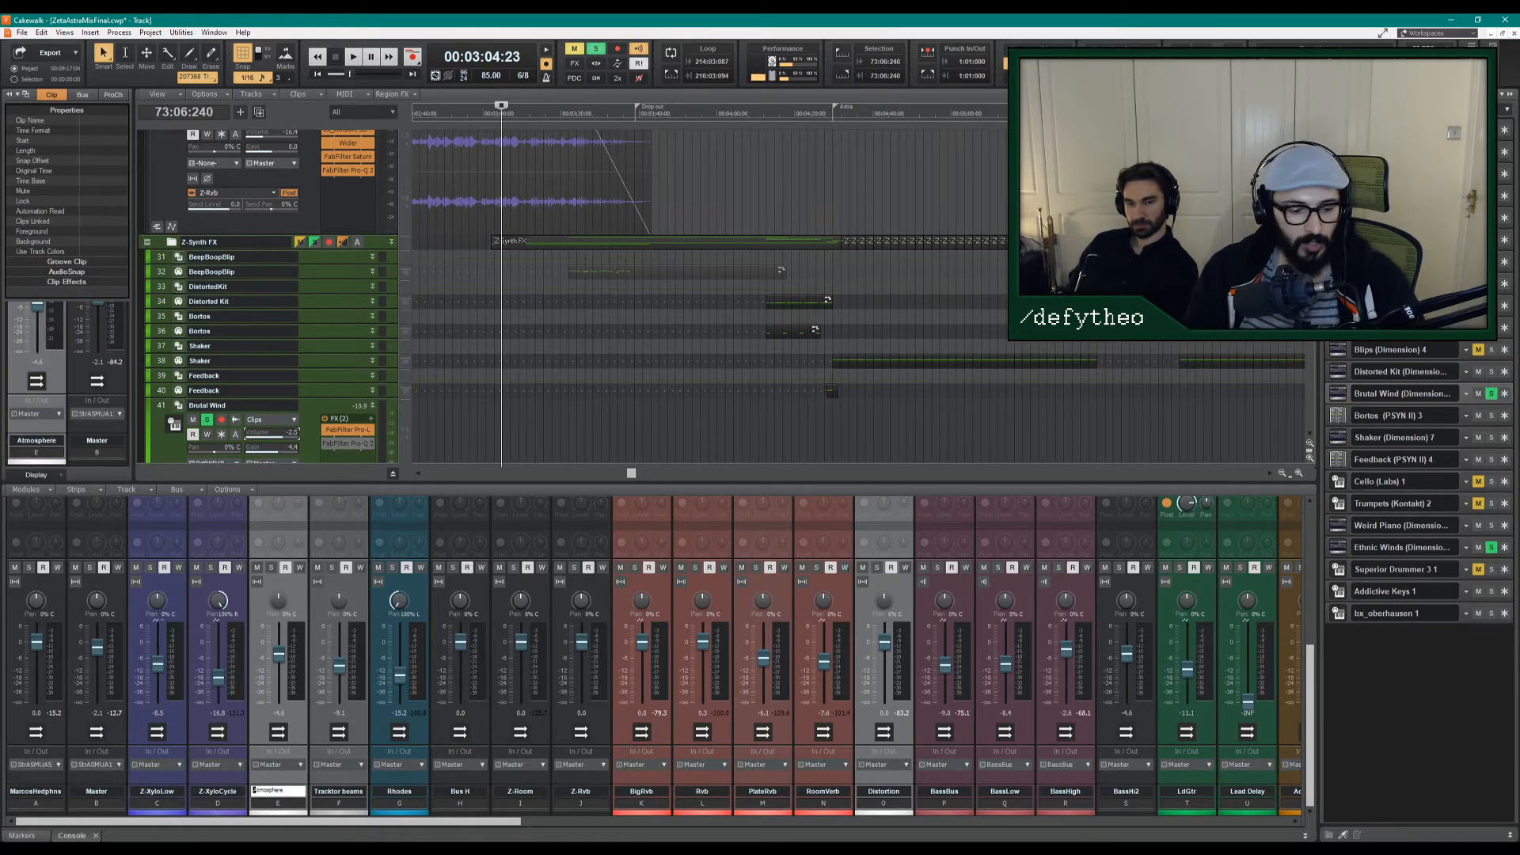
# Rename the Tracktor beams and Rhodes buses to Z-Tracktor beams and Z-Rhodes.
pyautogui.doubleClick(315, 791)
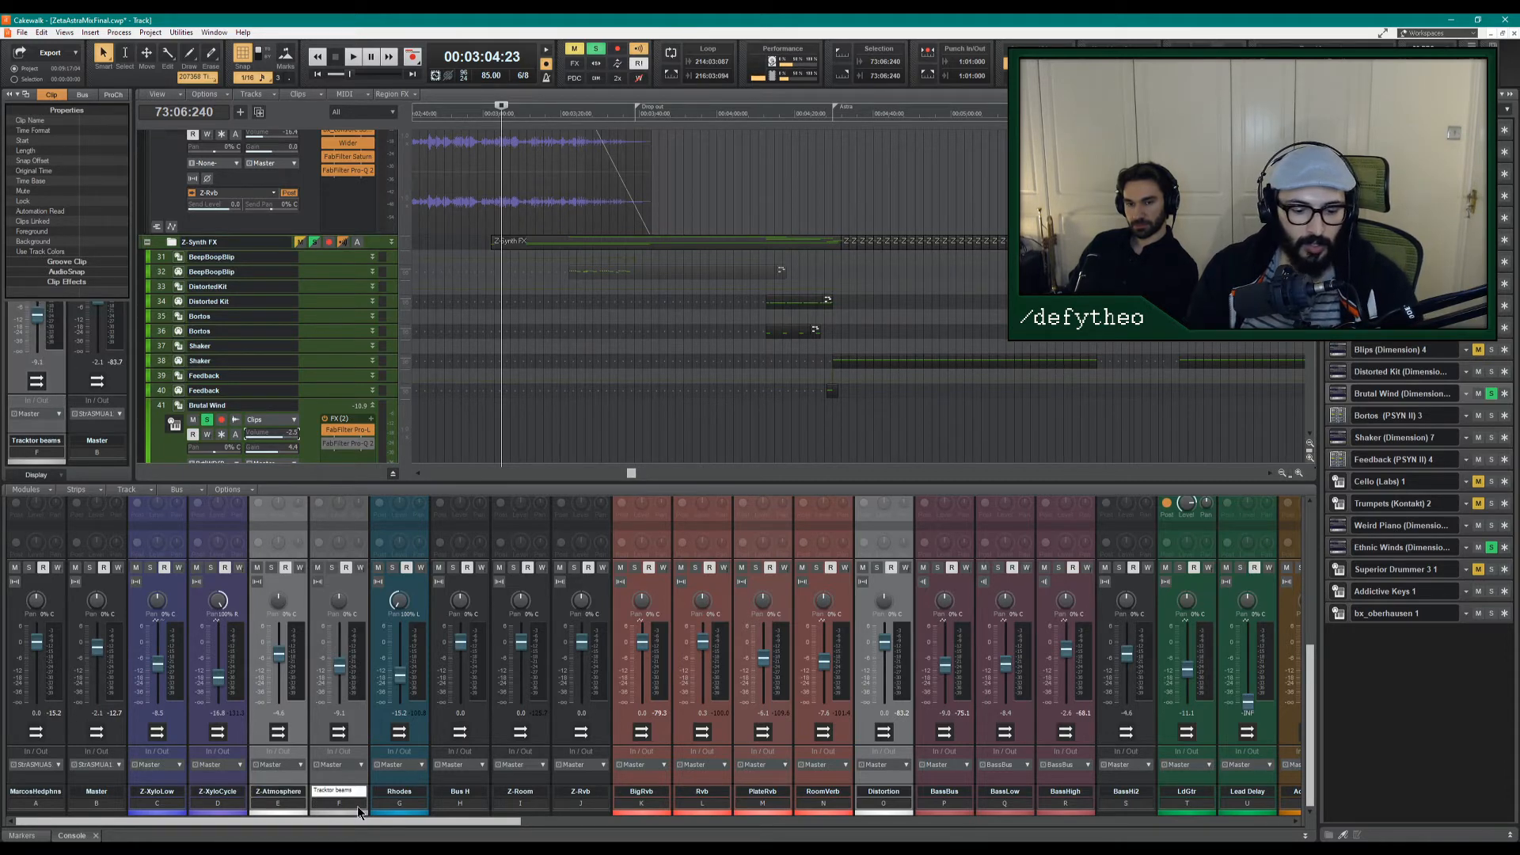
pyautogui.doubleClick(315, 791)
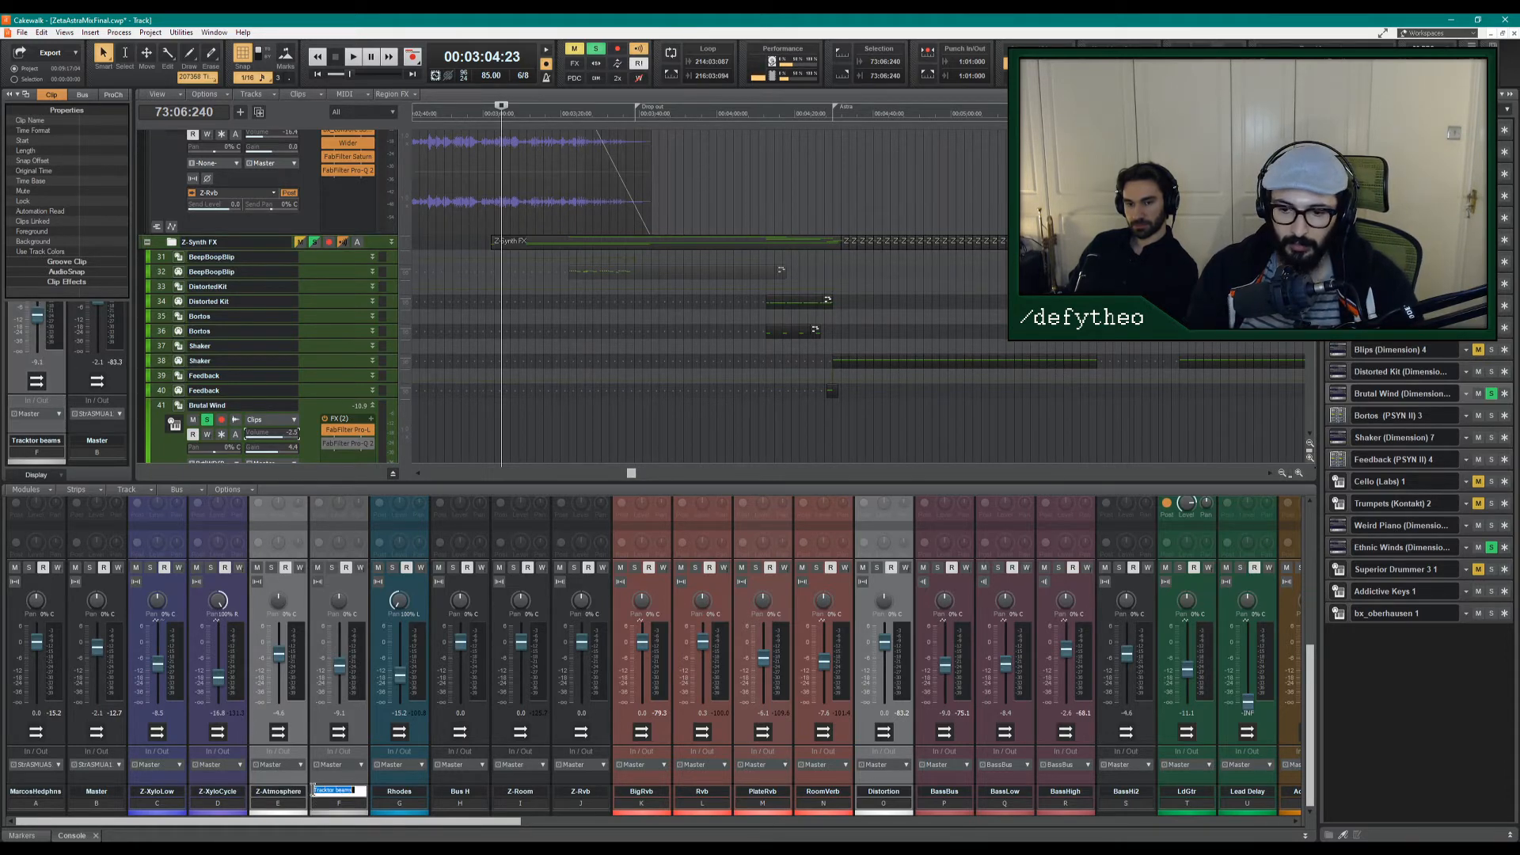
pyautogui.click(407, 809)
pyautogui.doubleClick(399, 791)
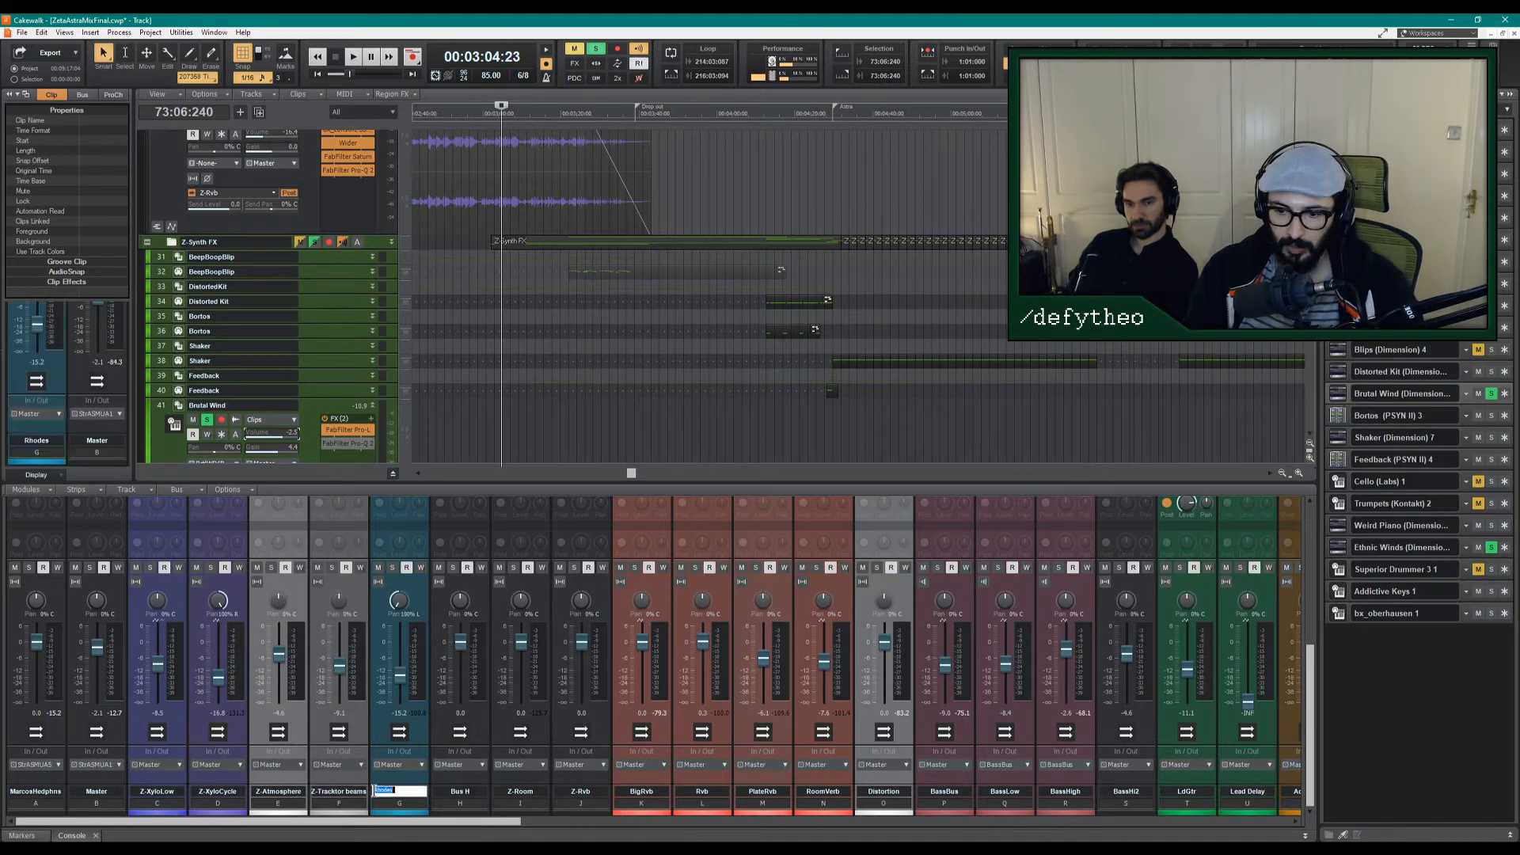
pyautogui.write('Z-')
pyautogui.press('Return')
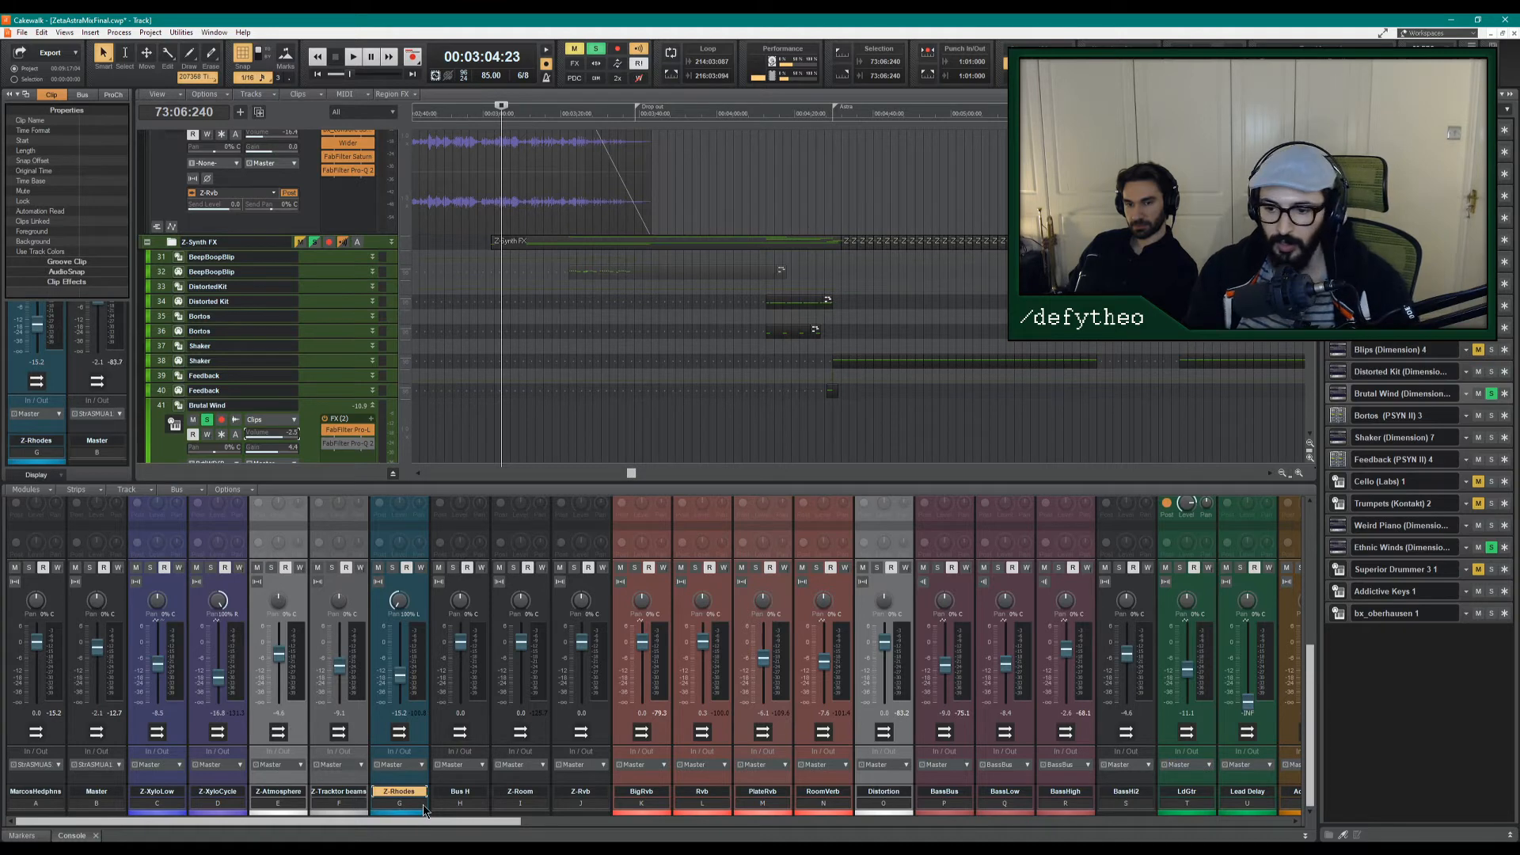
# Name the new stereo bus Z-Ethnic Drum and route the Brutal Wind audio track's output to it.
pyautogui.doubleClick(461, 792)
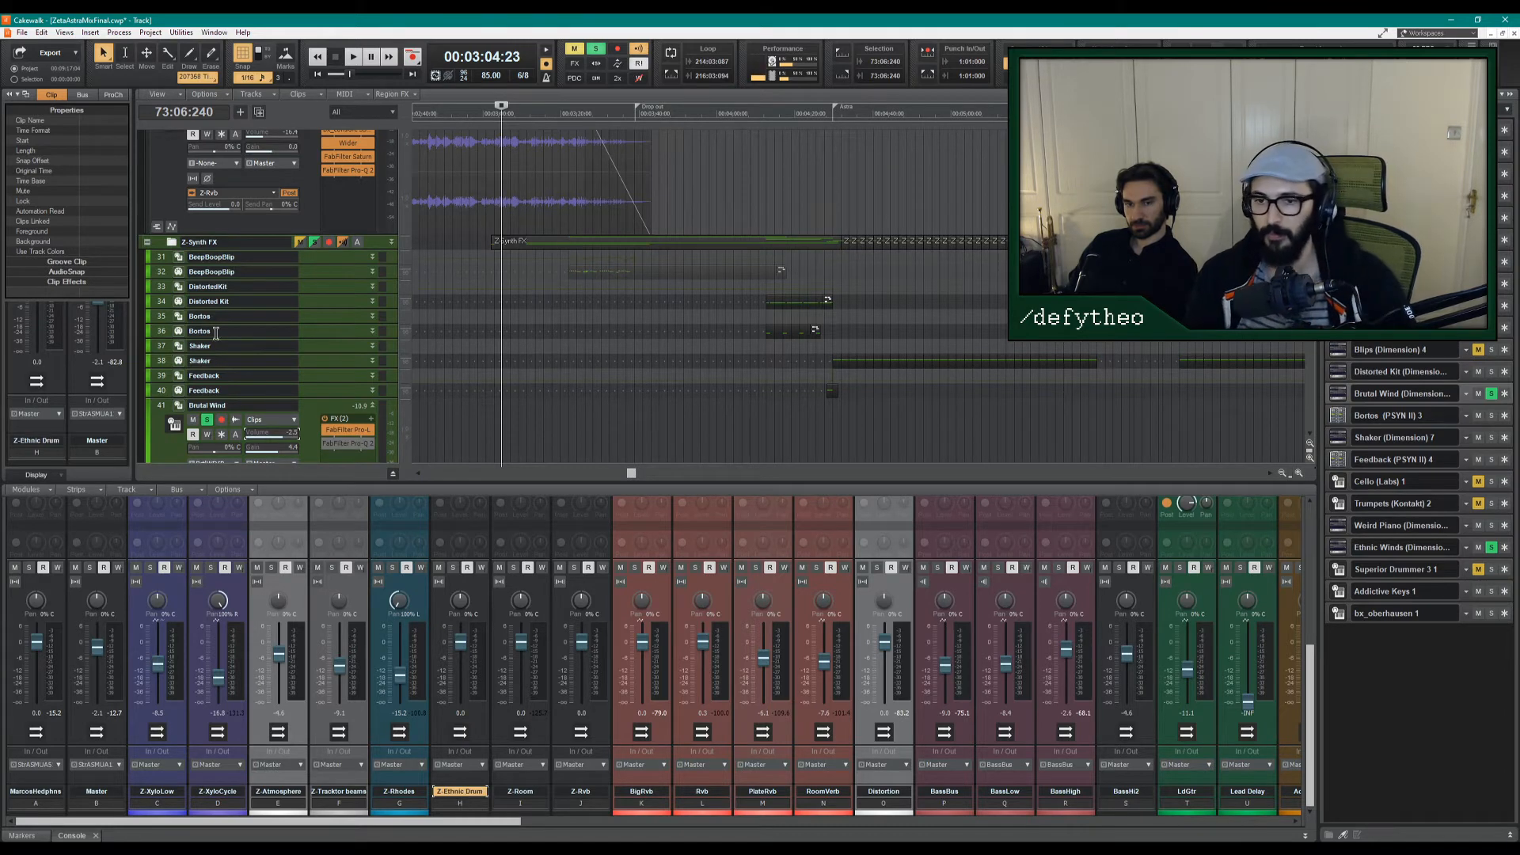
pyautogui.scroll(3, 340, 212)
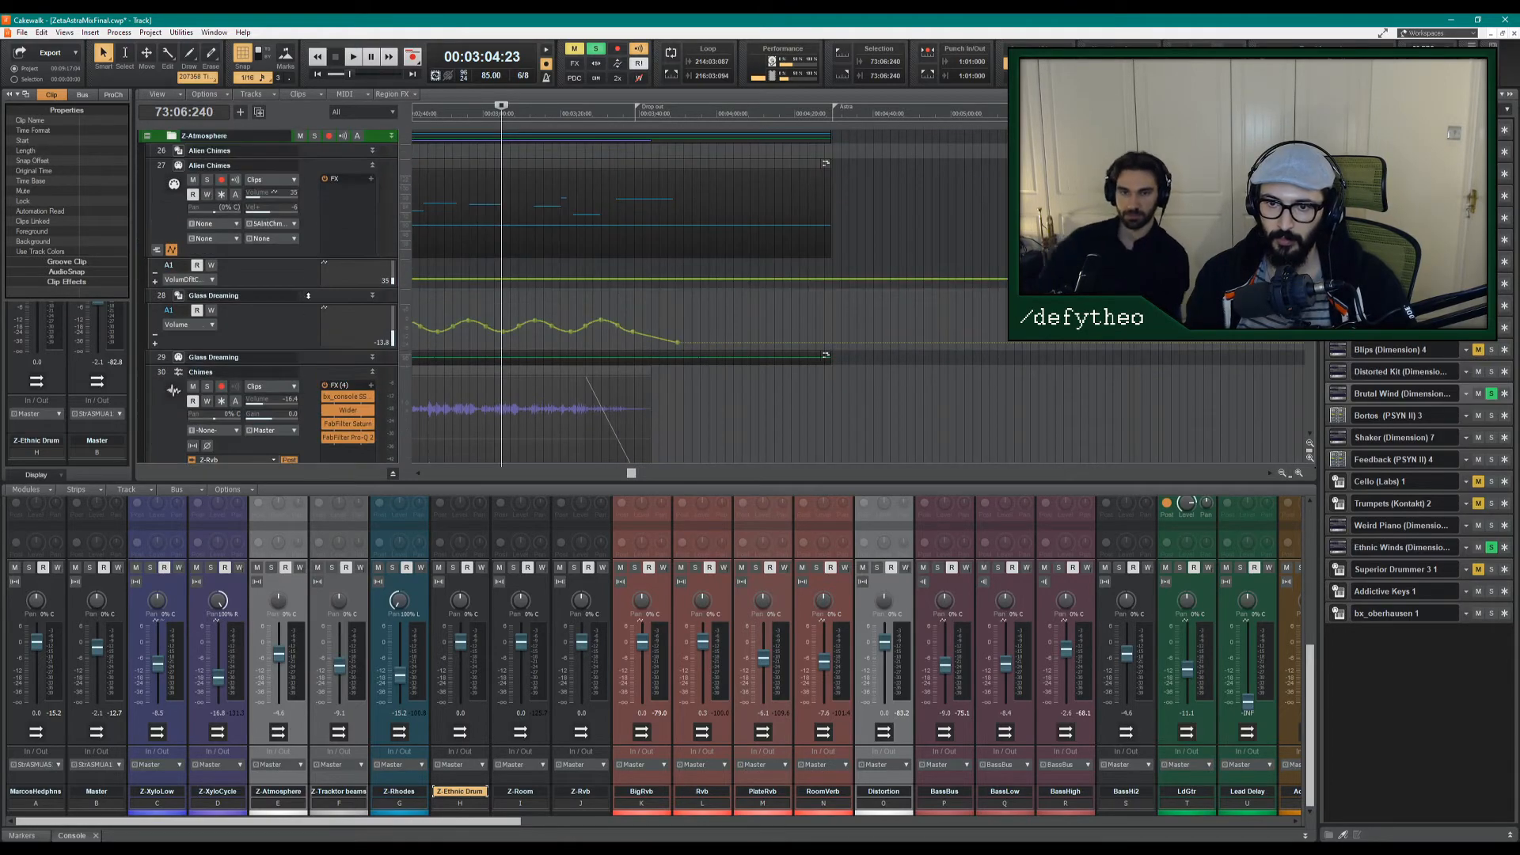
pyautogui.scroll(-5, 312, 299)
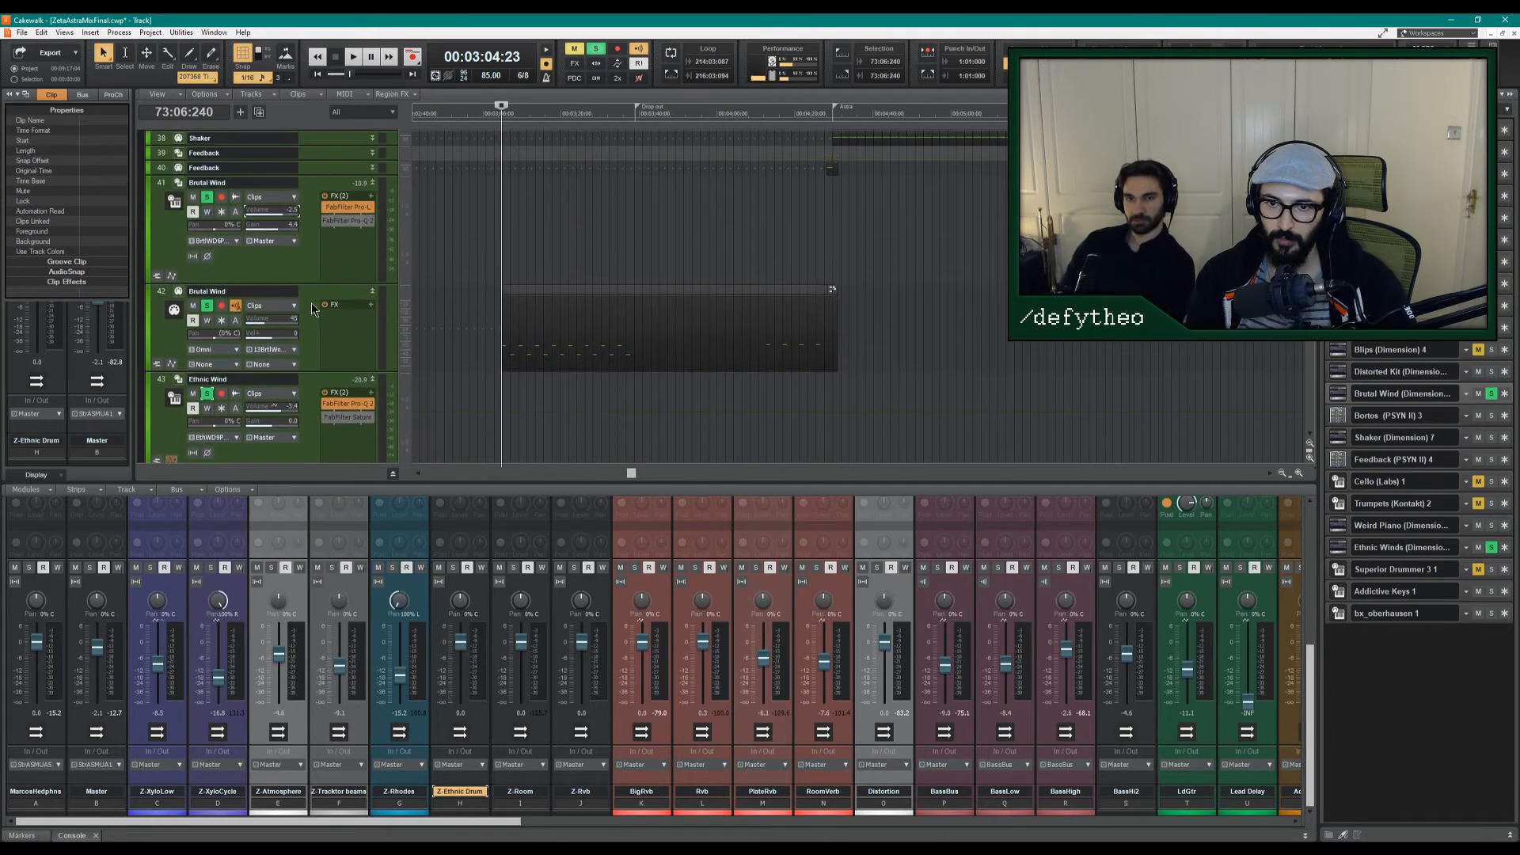
pyautogui.click(295, 241)
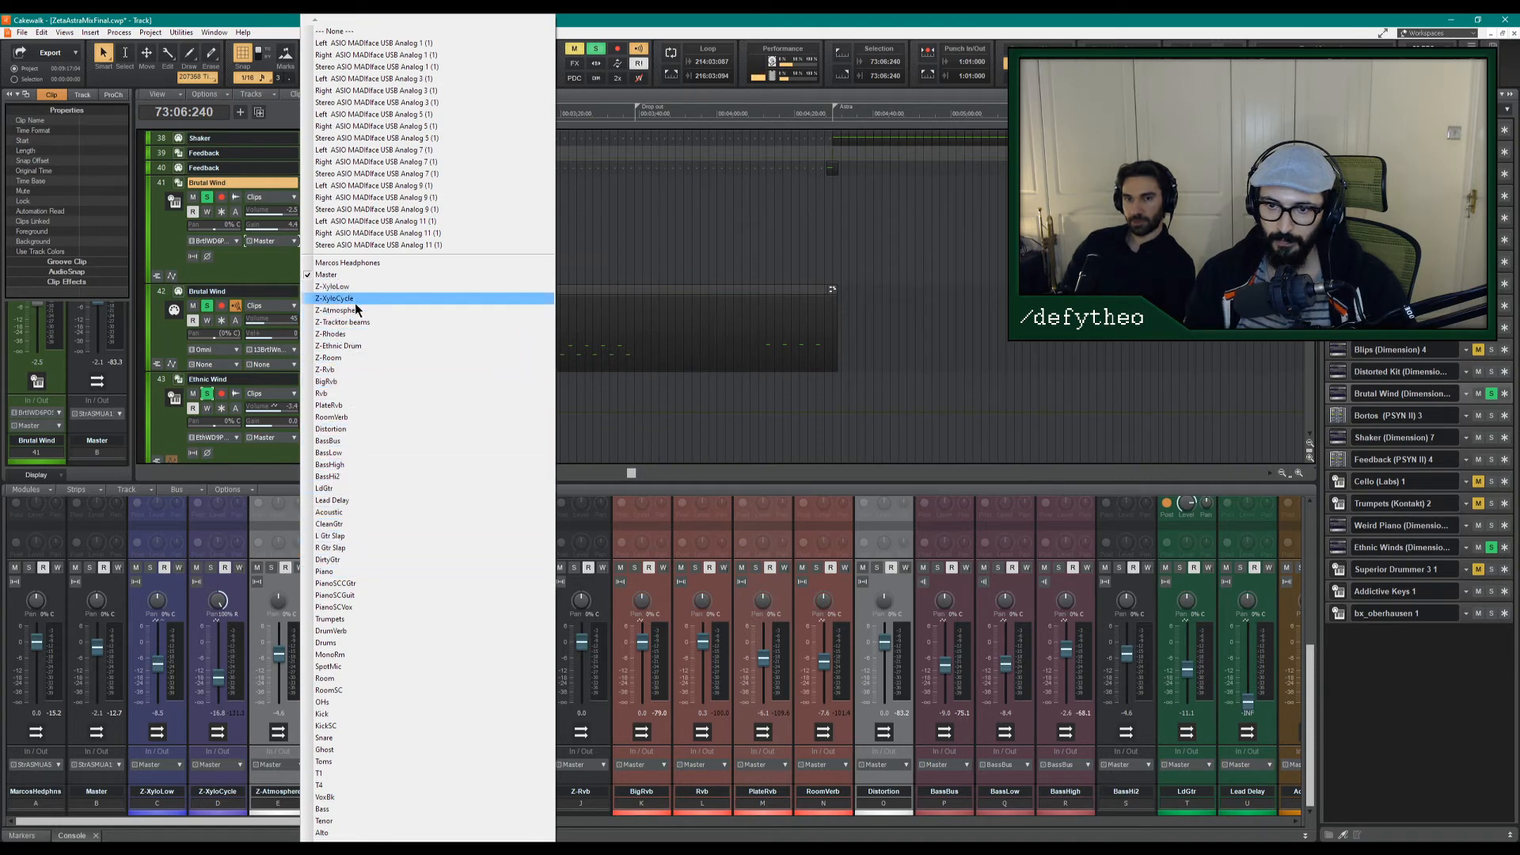
pyautogui.click(355, 347)
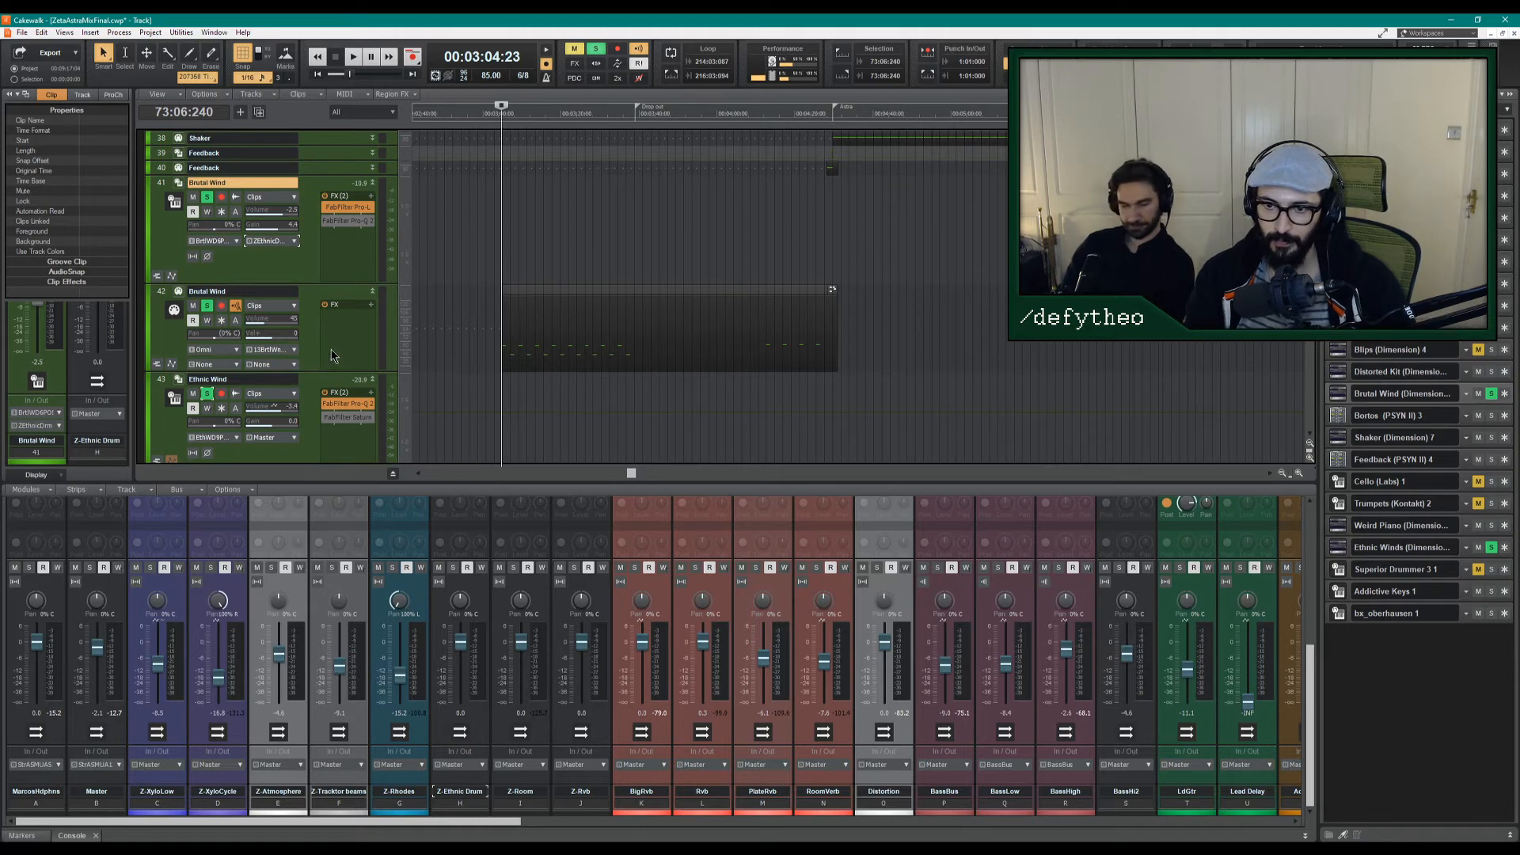
# Route the Ethnic Wind audio track's output to the Z-Ethnic Drum bus.
pyautogui.scroll(-2, 331, 354)
pyautogui.click(293, 349)
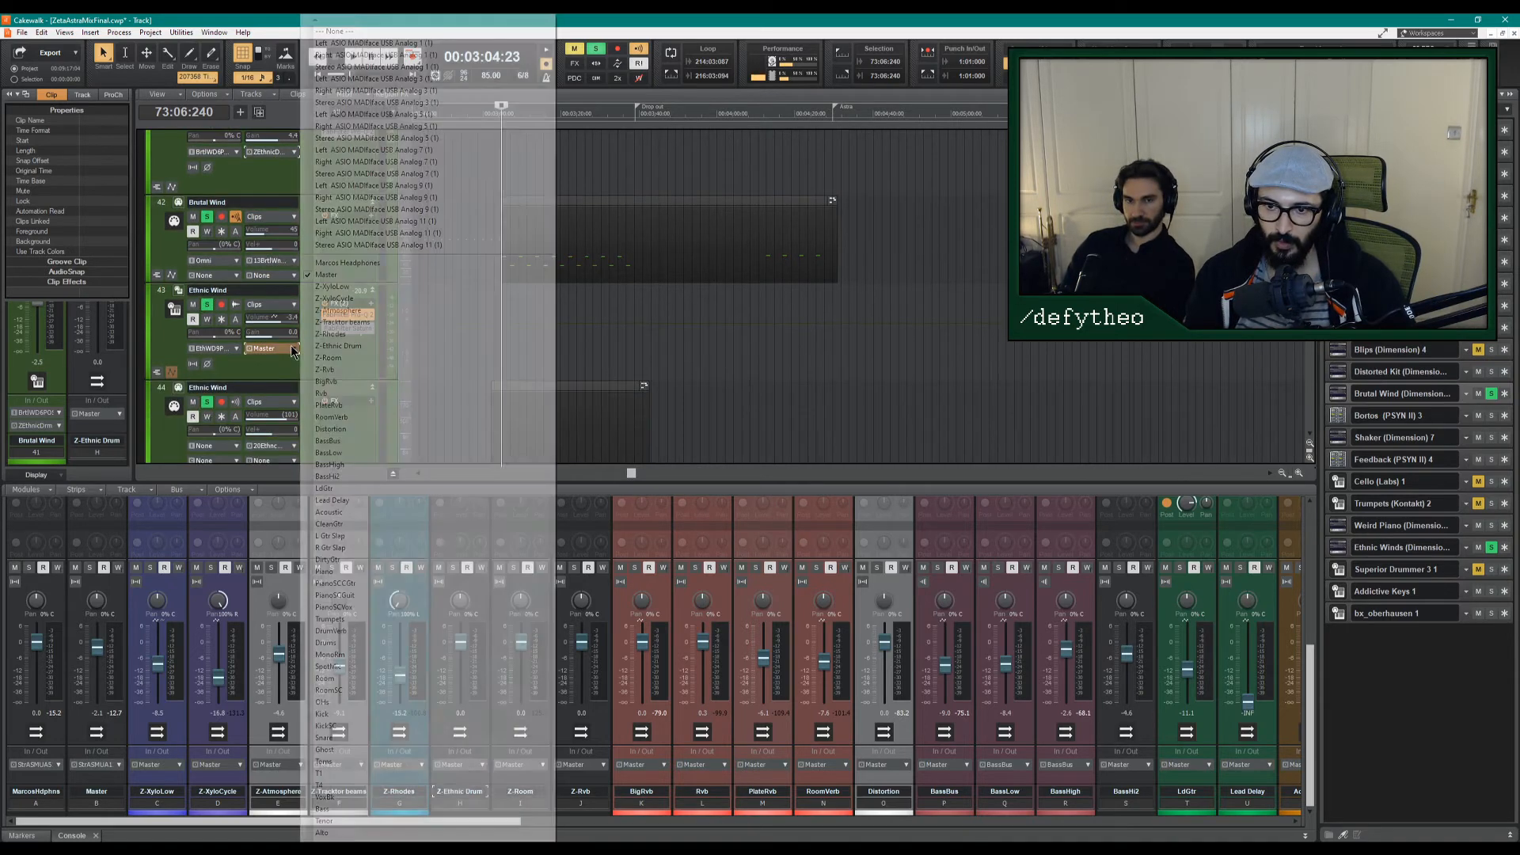
pyautogui.click(331, 347)
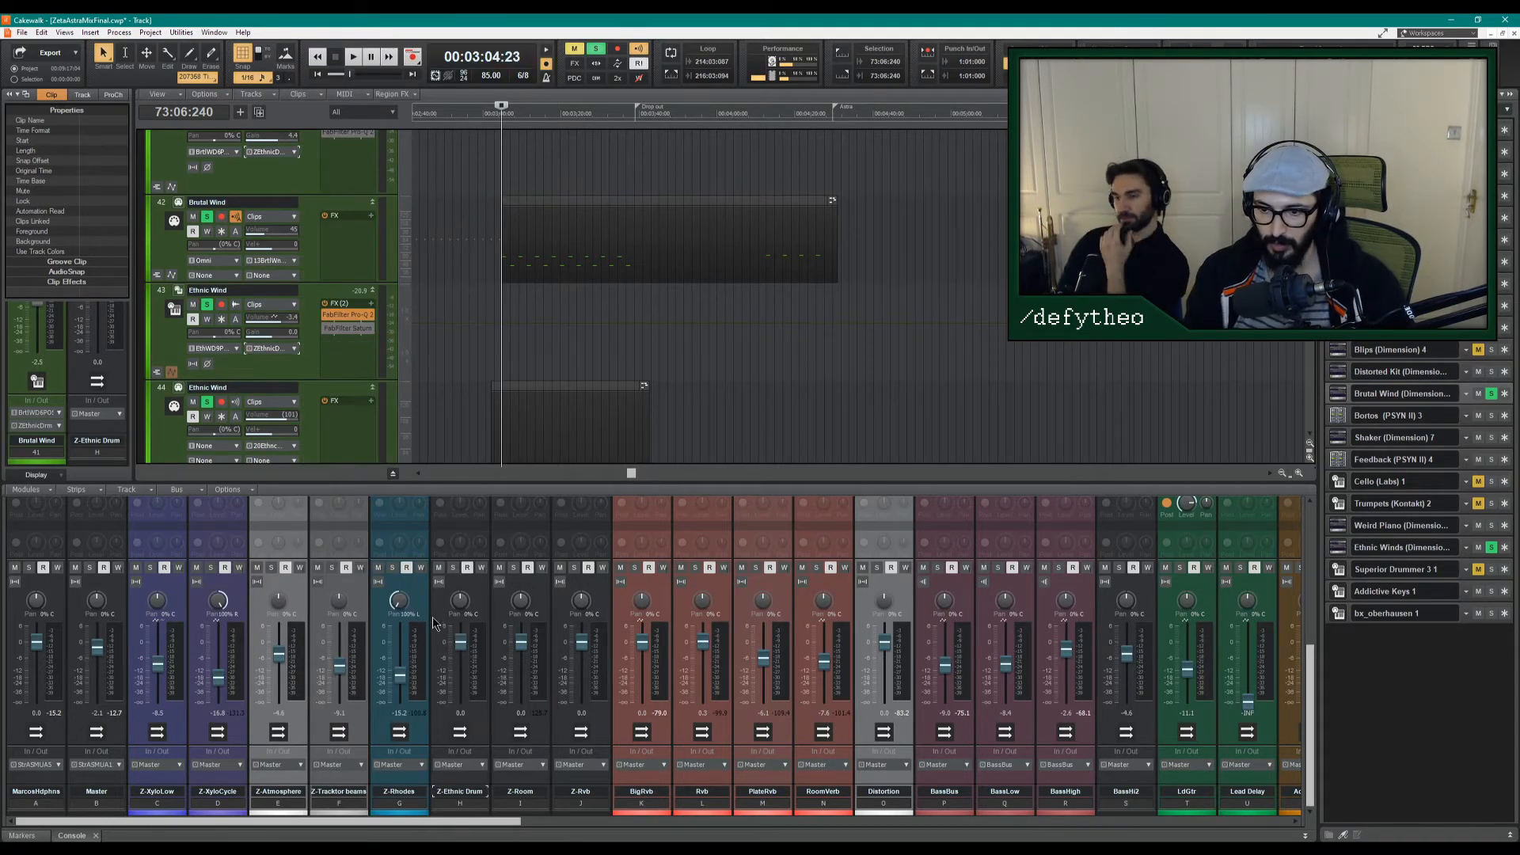
# Insert the Vertigo VSC-2 compressor in the Z-Ethnic Drum bus's effects rack and move its window clear of the webcam area.
pyautogui.scroll(5, 435, 610)
pyautogui.scroll(1, 448, 612)
pyautogui.rightClick(451, 551)
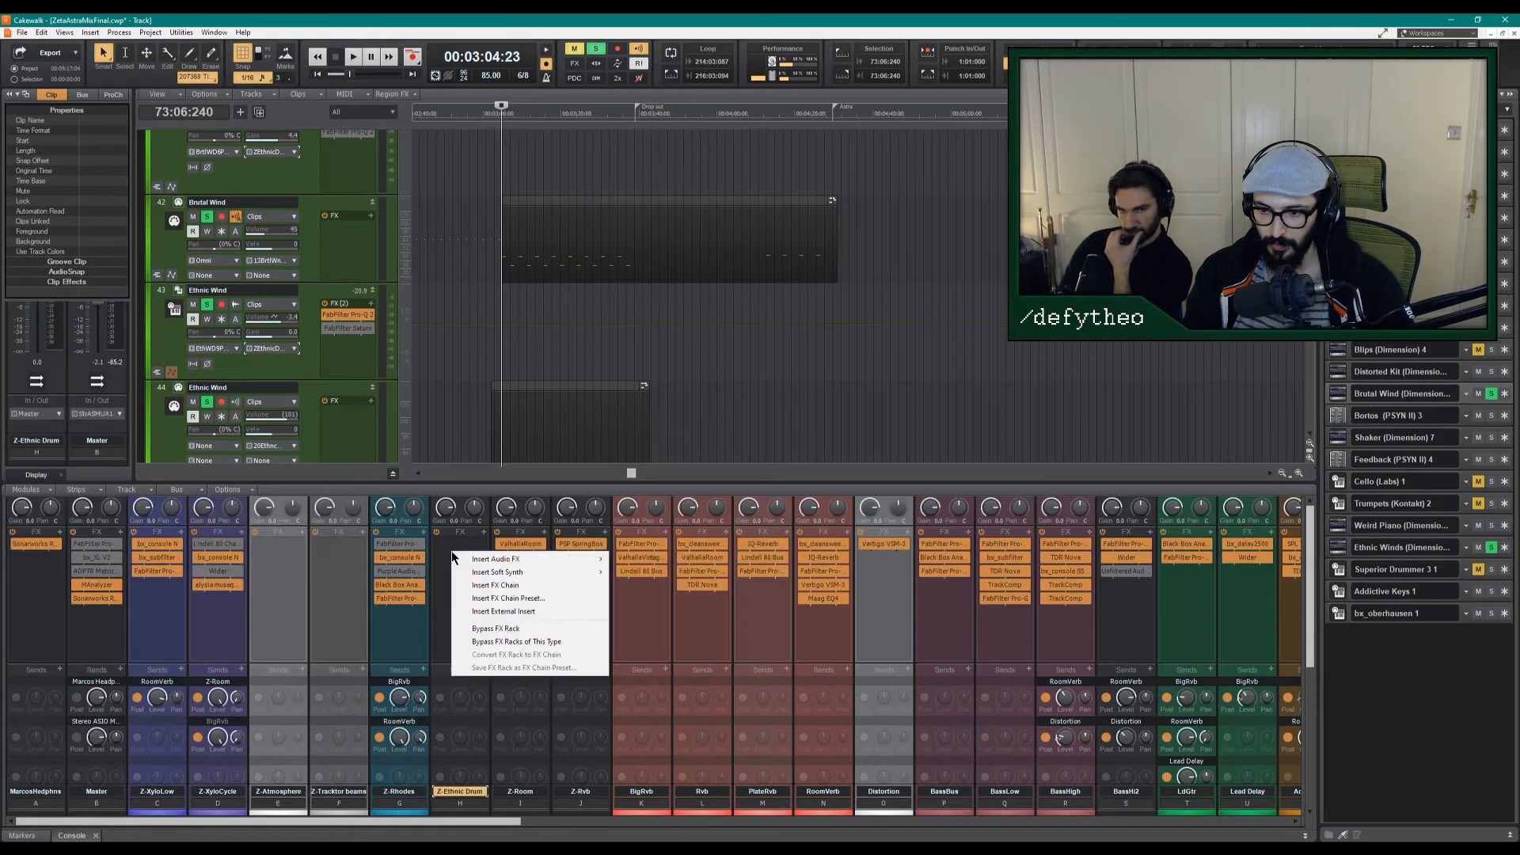
pyautogui.moveTo(506, 559)
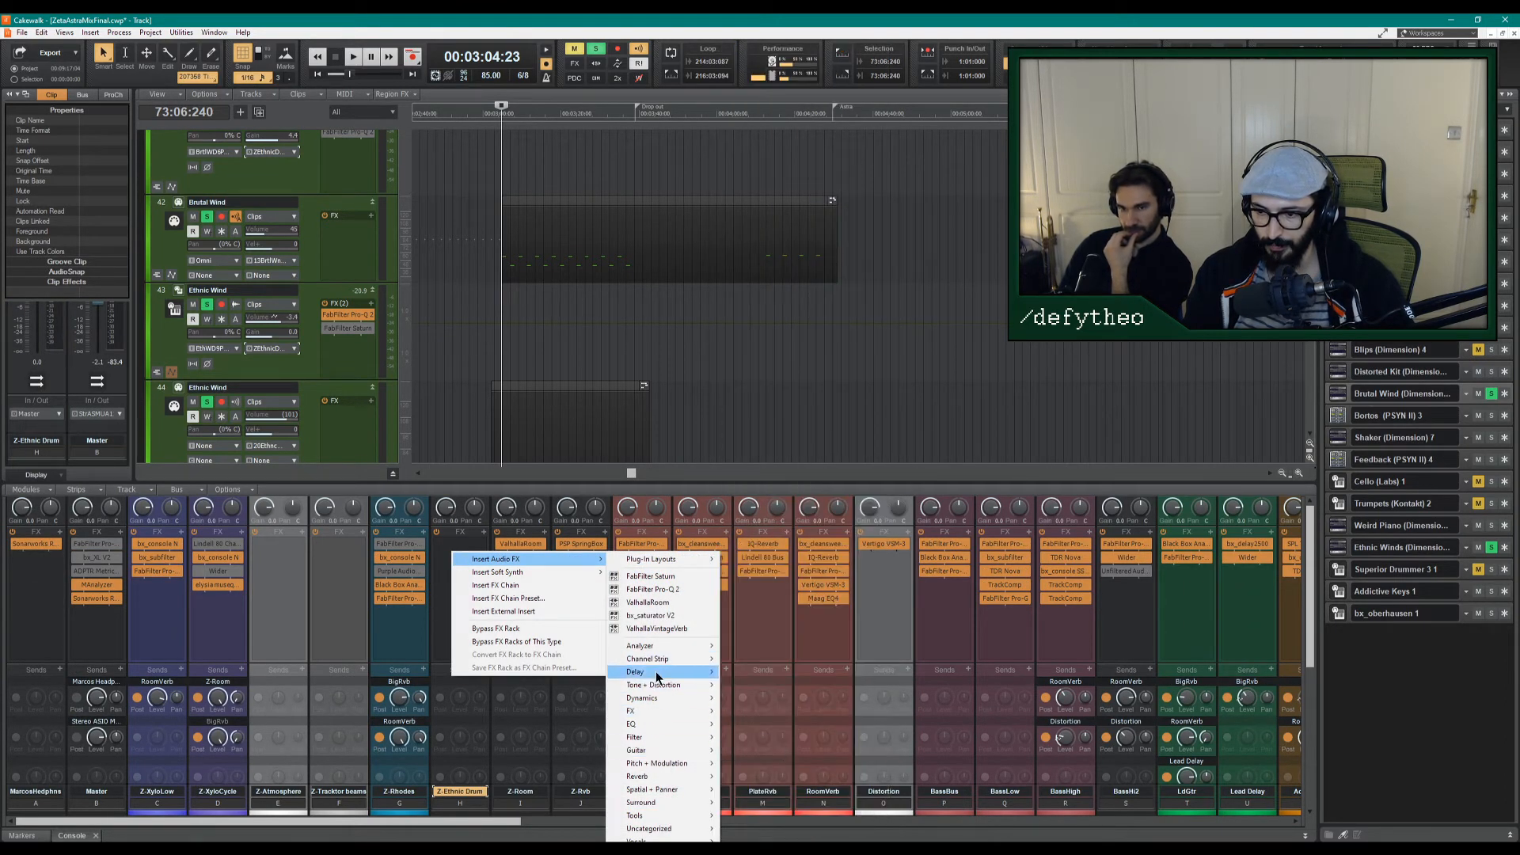
pyautogui.moveTo(663, 699)
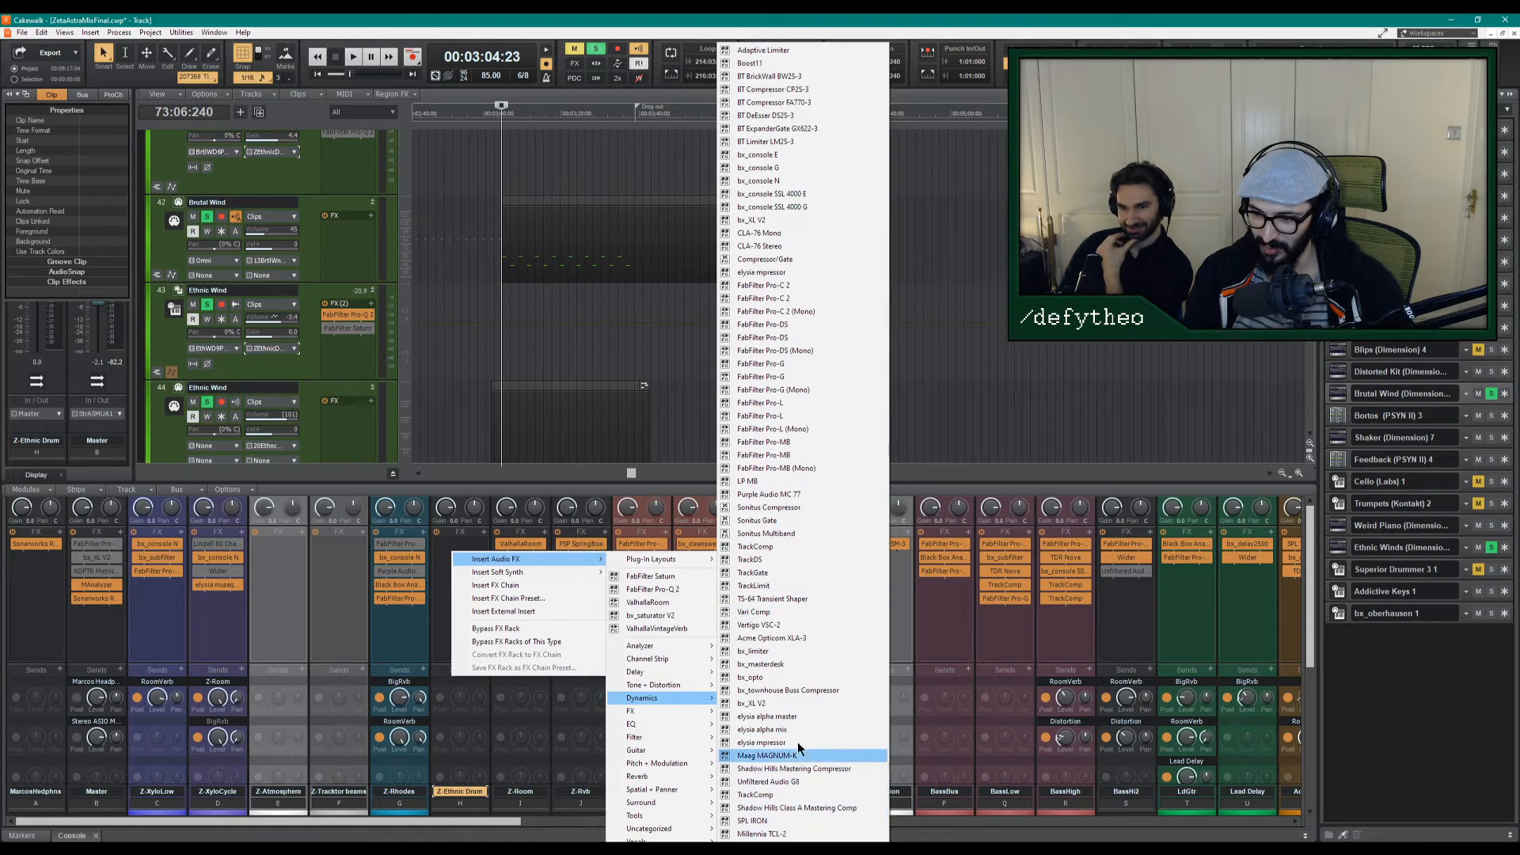
pyautogui.click(774, 625)
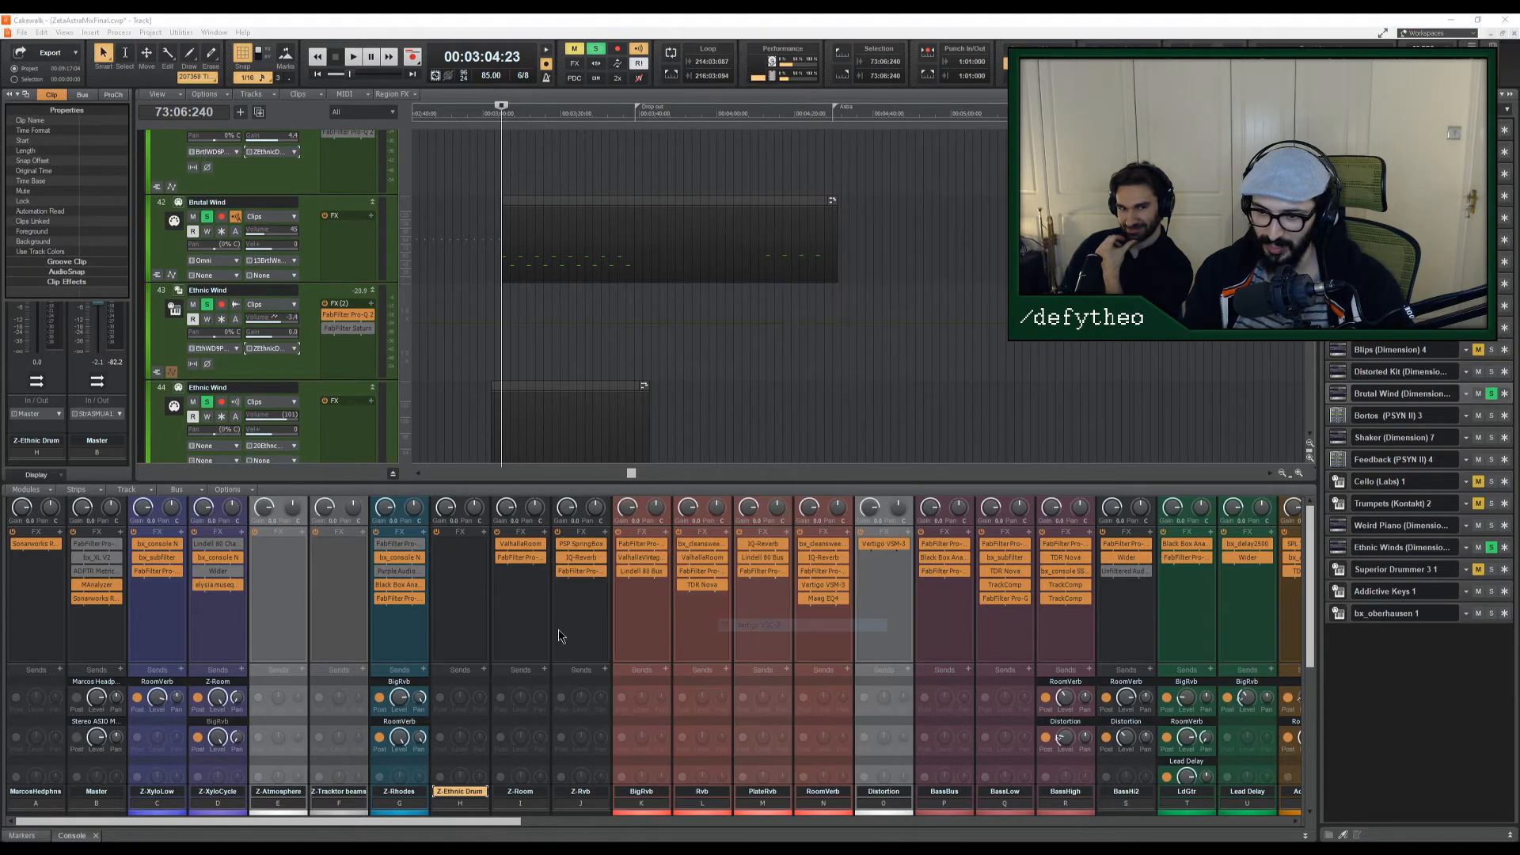
pyautogui.scroll(-3, 474, 681)
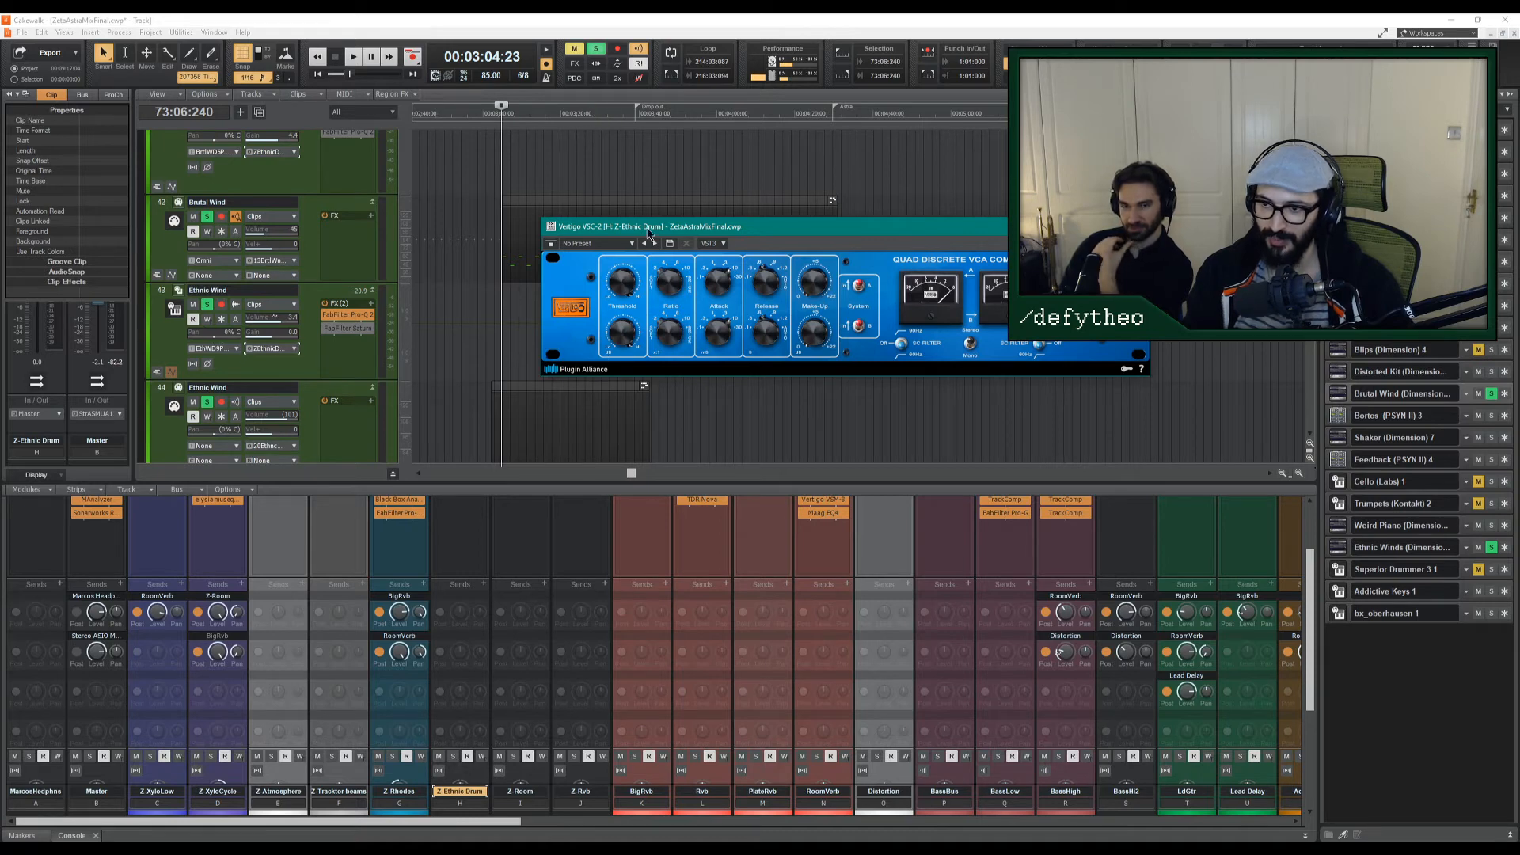
pyautogui.moveTo(649, 232); pyautogui.dragTo(586, 271)
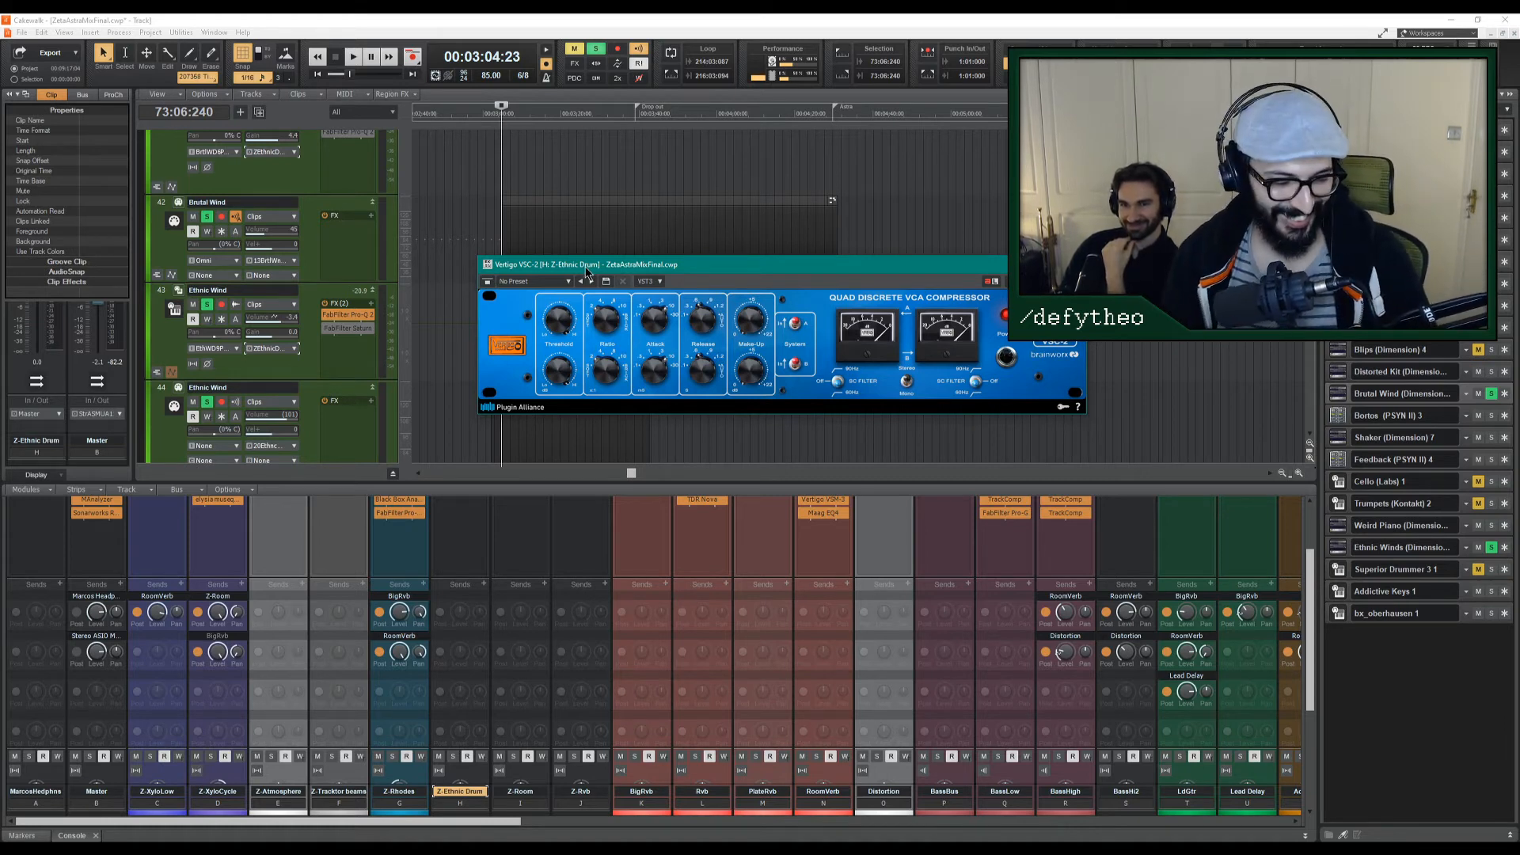
pyautogui.moveTo(747, 263); pyautogui.dragTo(585, 237)
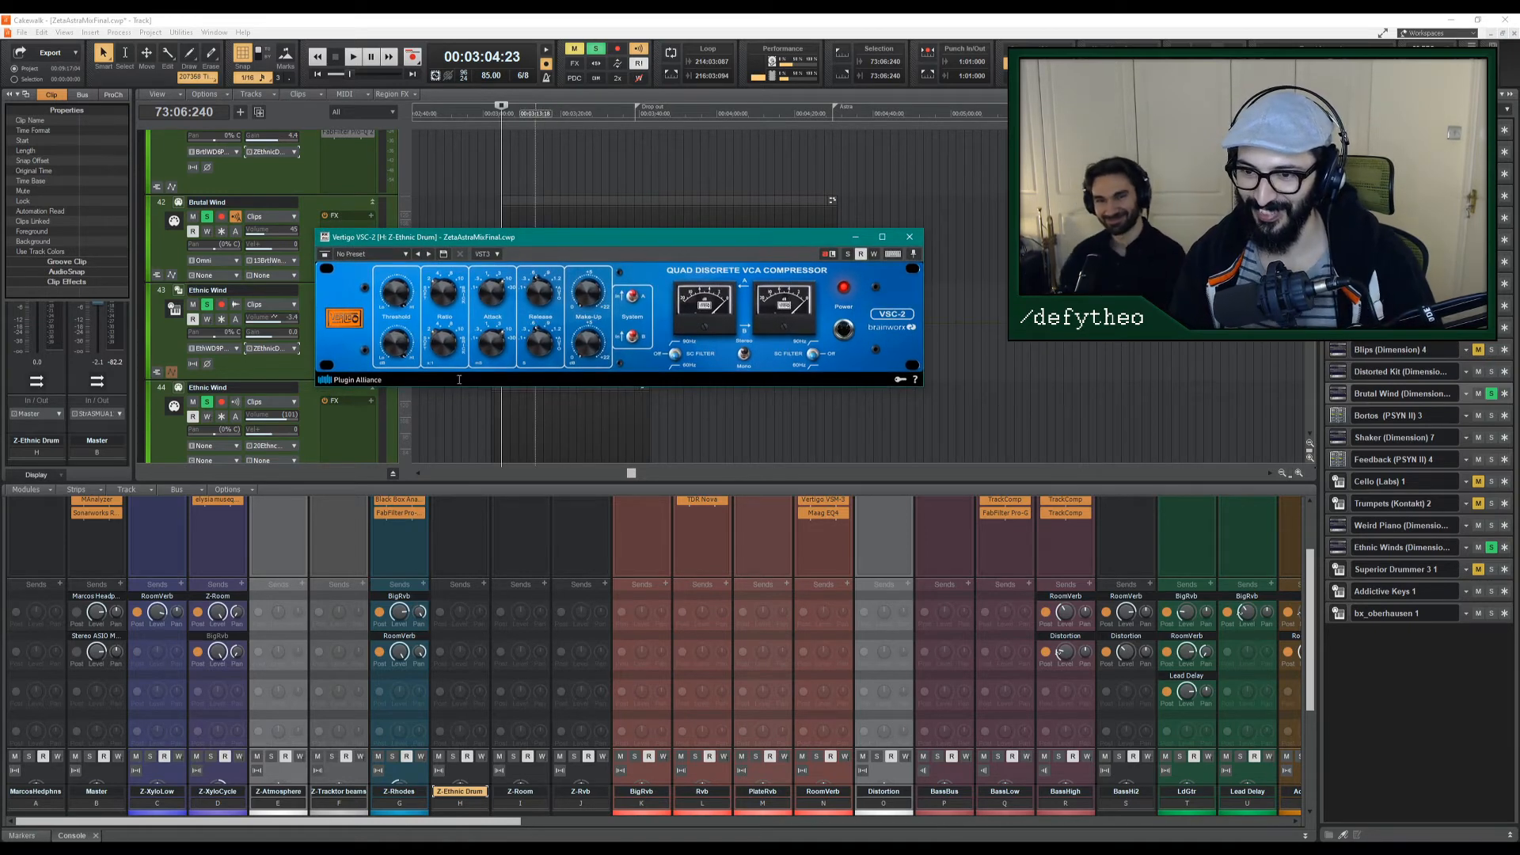
# Adjust the Vertigo VSC-2's threshold, attack and release on the Z-Ethnic Drum bus while auditioning the wind parts, and close its window.
pyautogui.moveTo(401, 302); pyautogui.dragTo(403, 340)
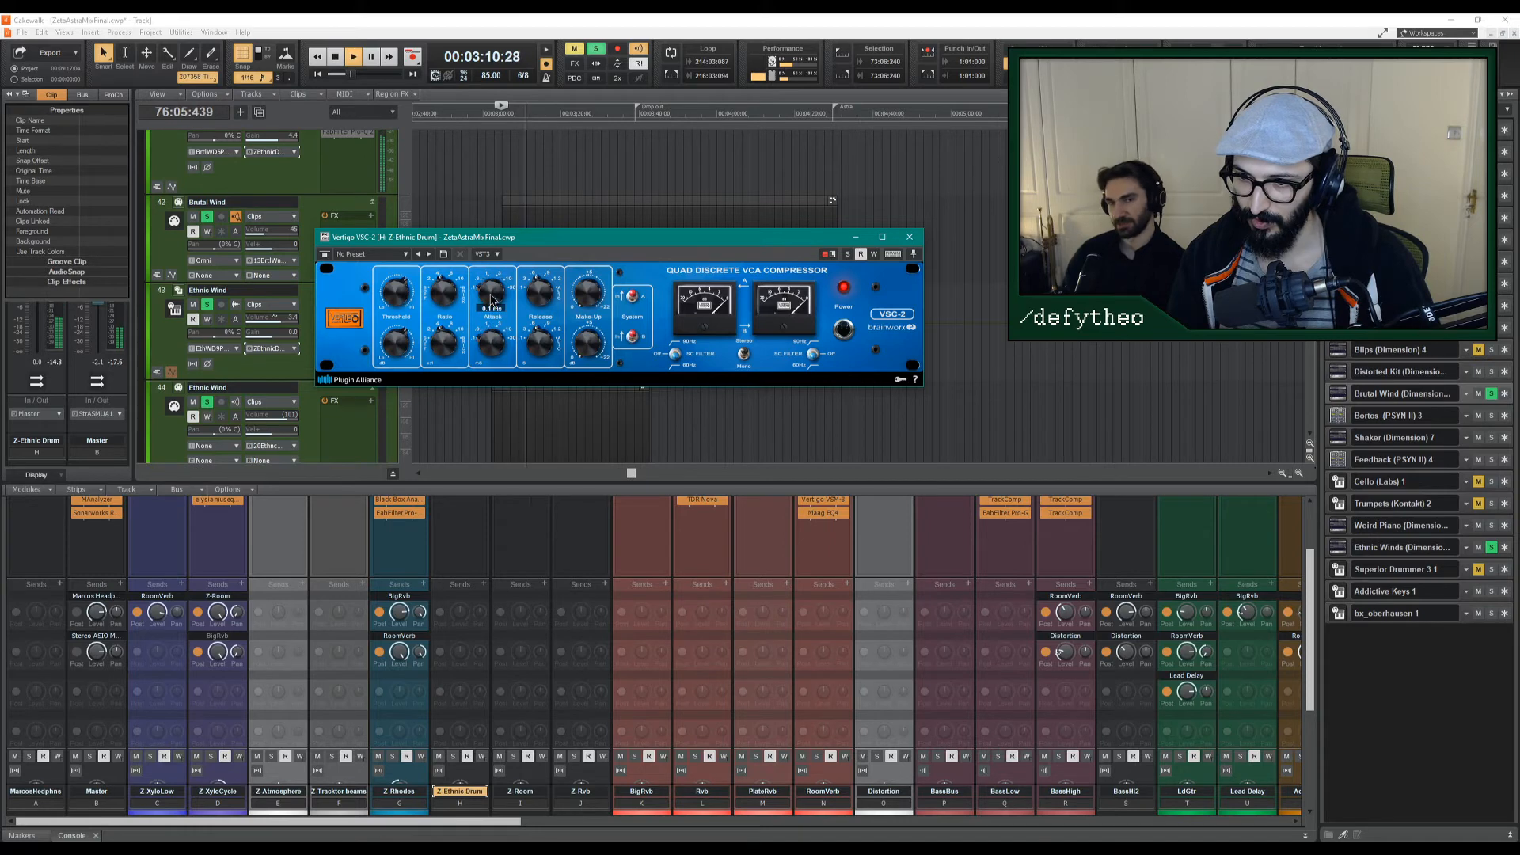
pyautogui.moveTo(540, 294)
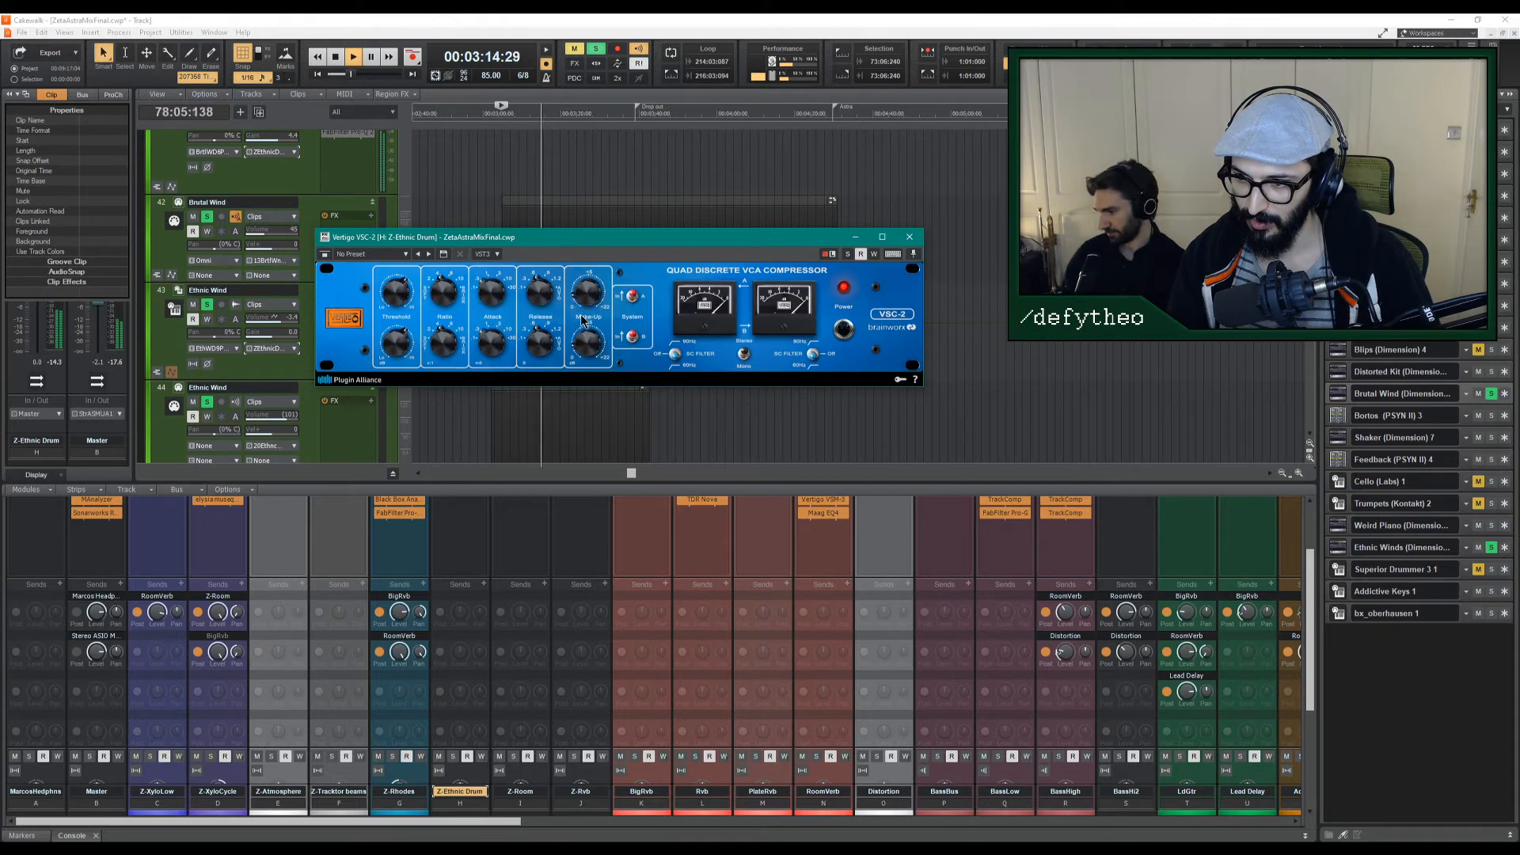
pyautogui.moveTo(404, 308)
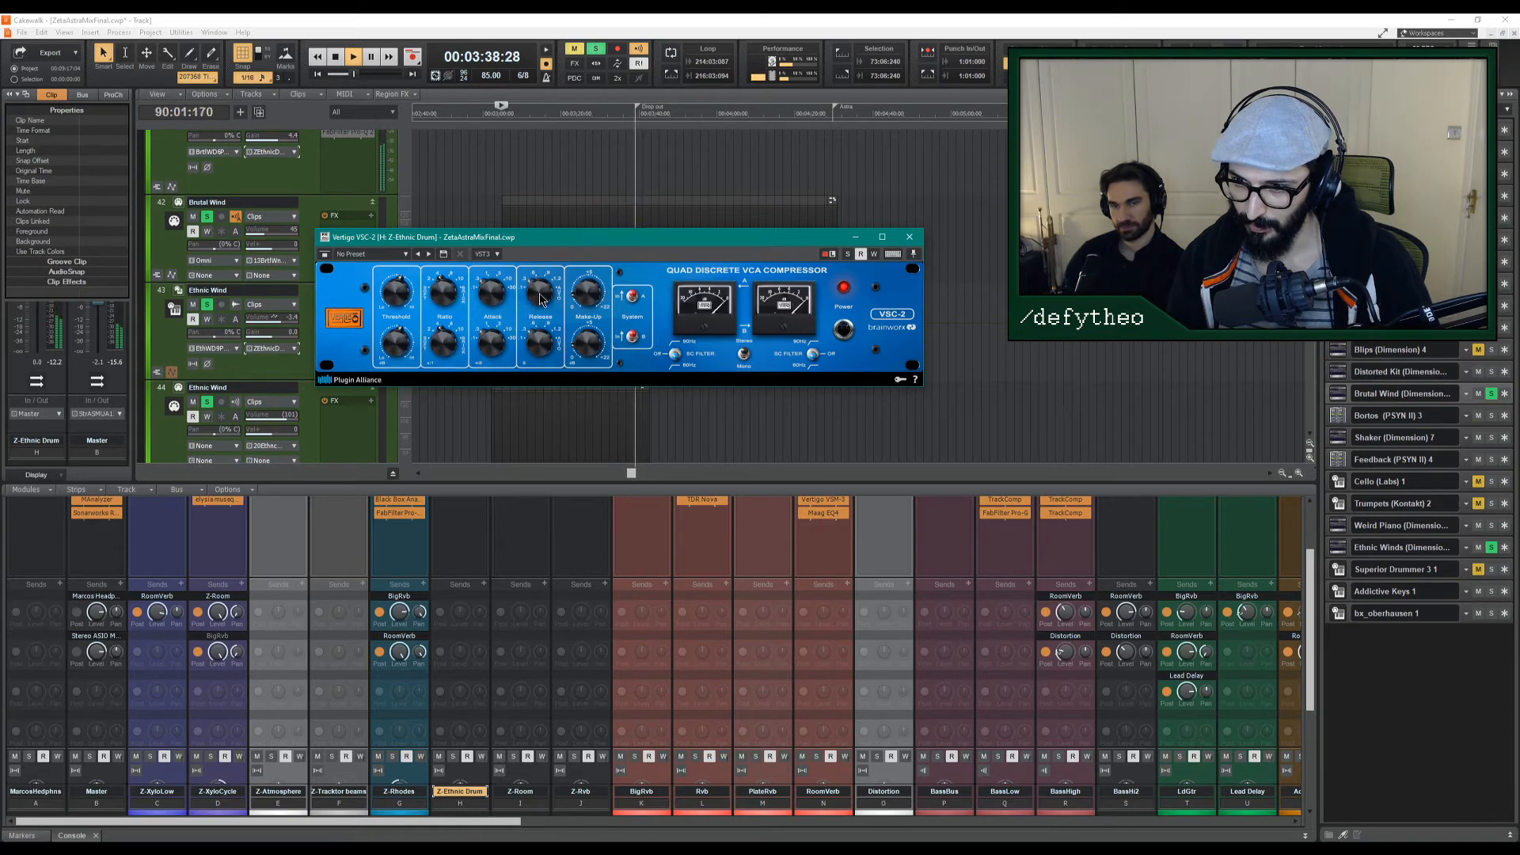
pyautogui.press('space')
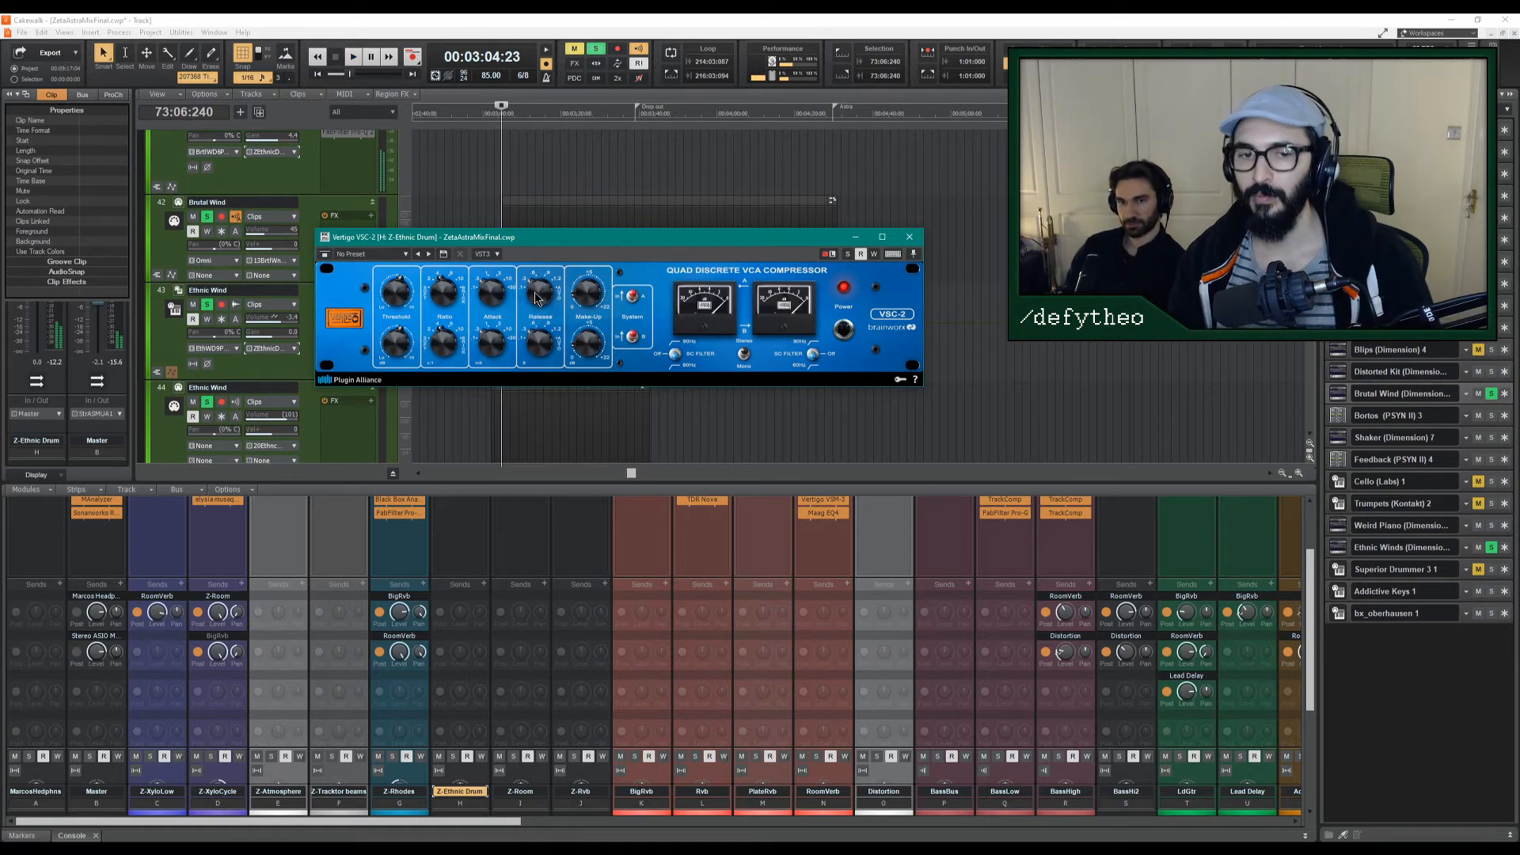
pyautogui.press('space')
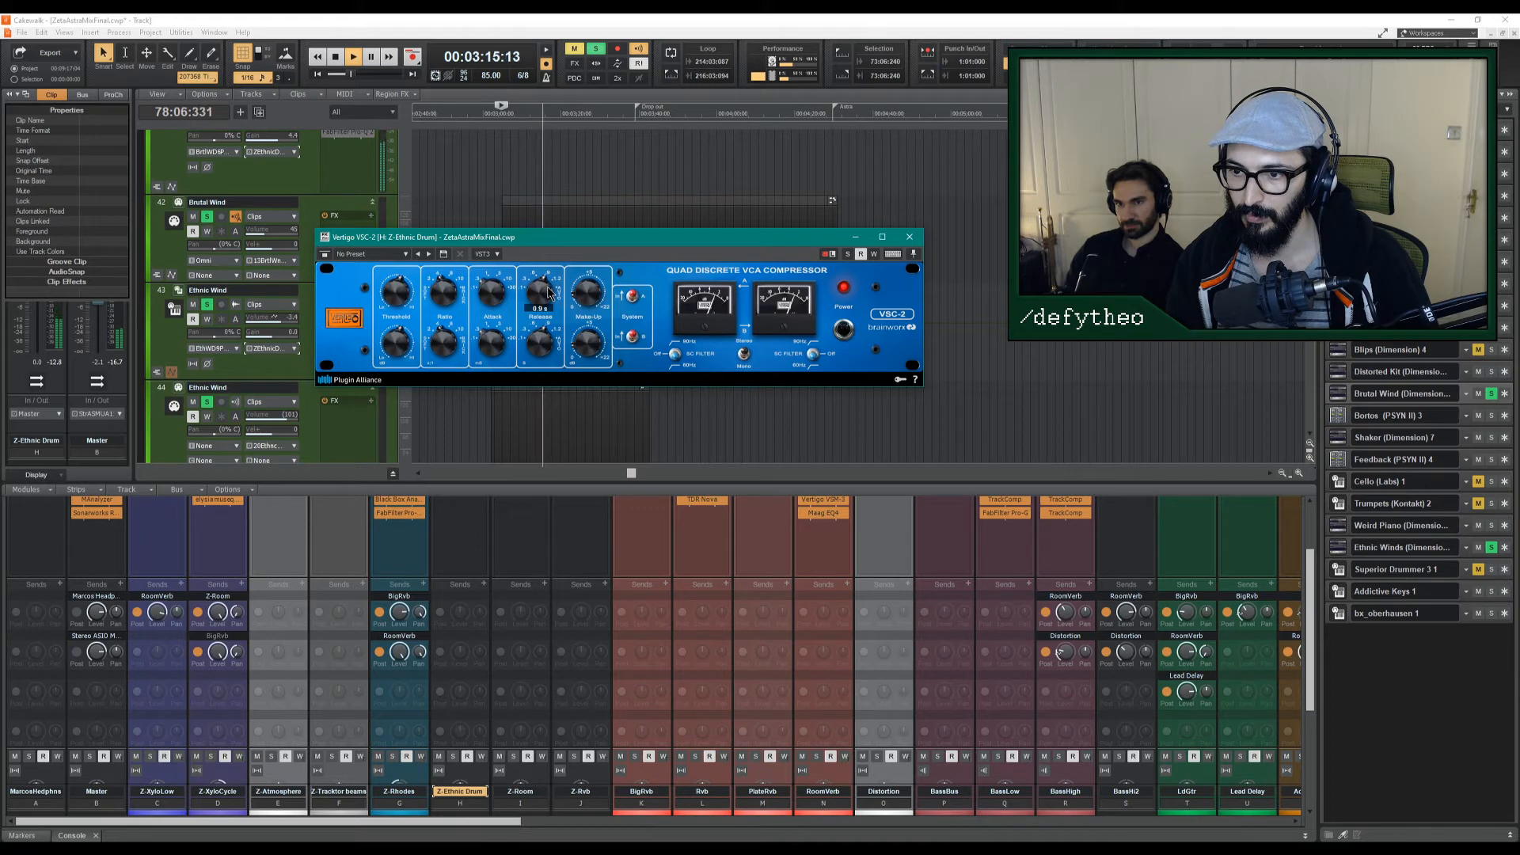
pyautogui.scroll(-1, 547, 289)
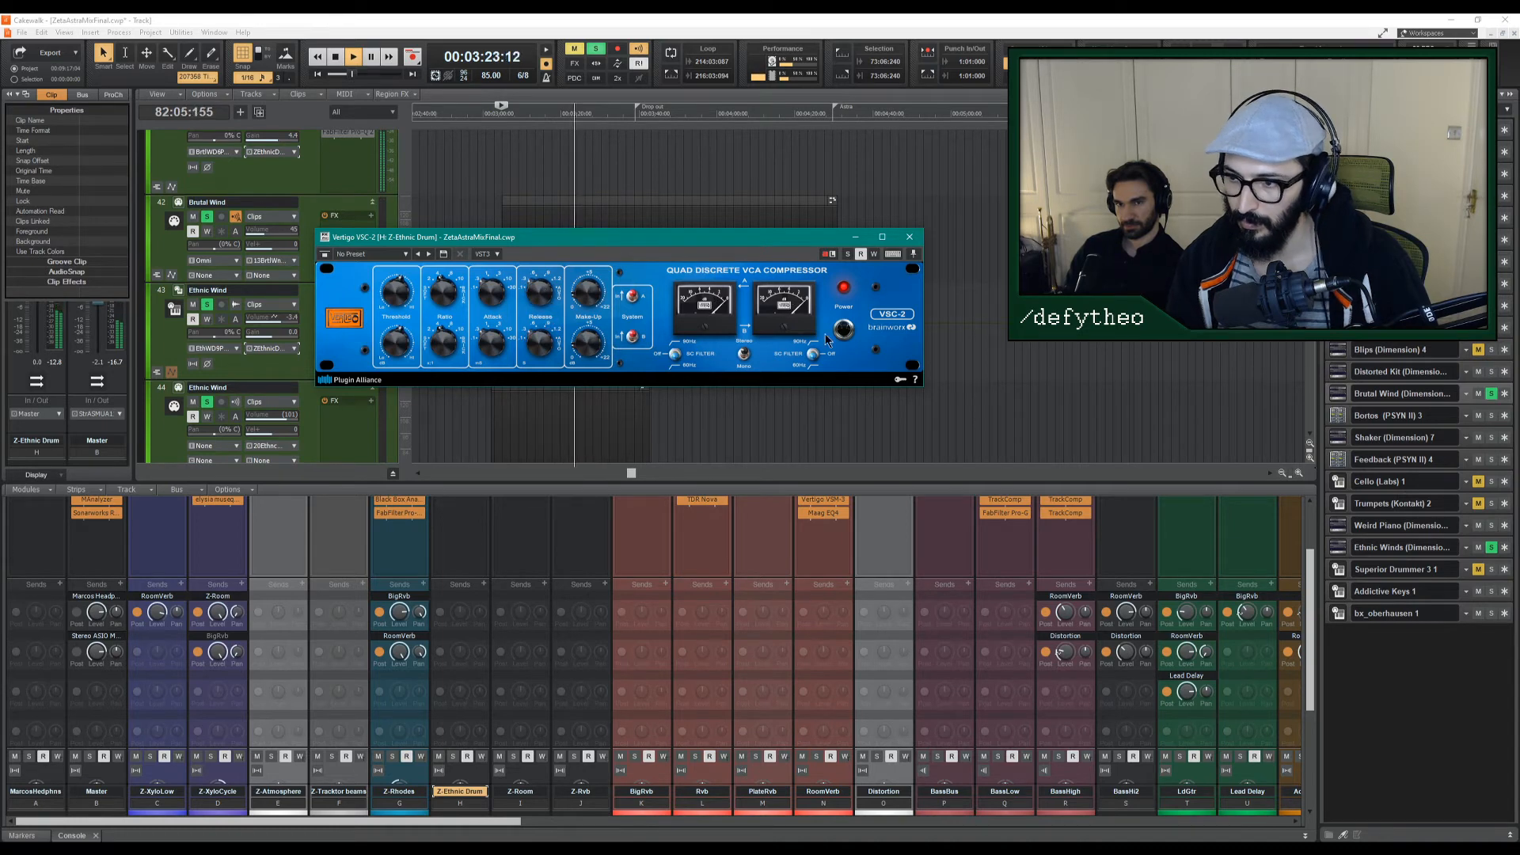
pyautogui.click(909, 237)
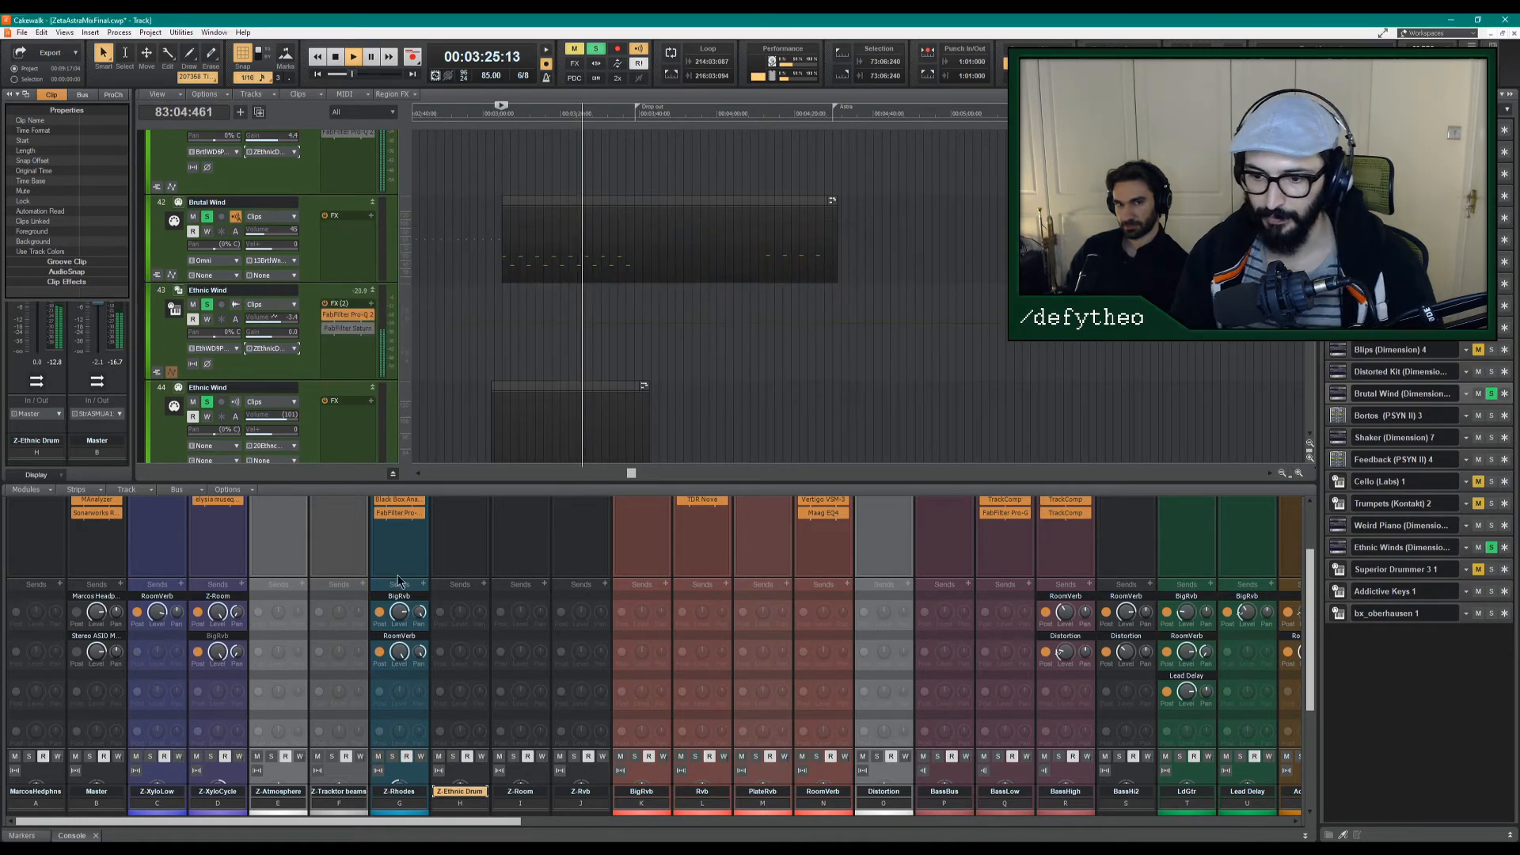
# Reopen the Z-Ethnic Drum bus's Vertigo VSC-2, fine-tune its threshold and make-up gain during playback, and close it again.
pyautogui.scroll(3, 436, 554)
pyautogui.doubleClick(459, 545)
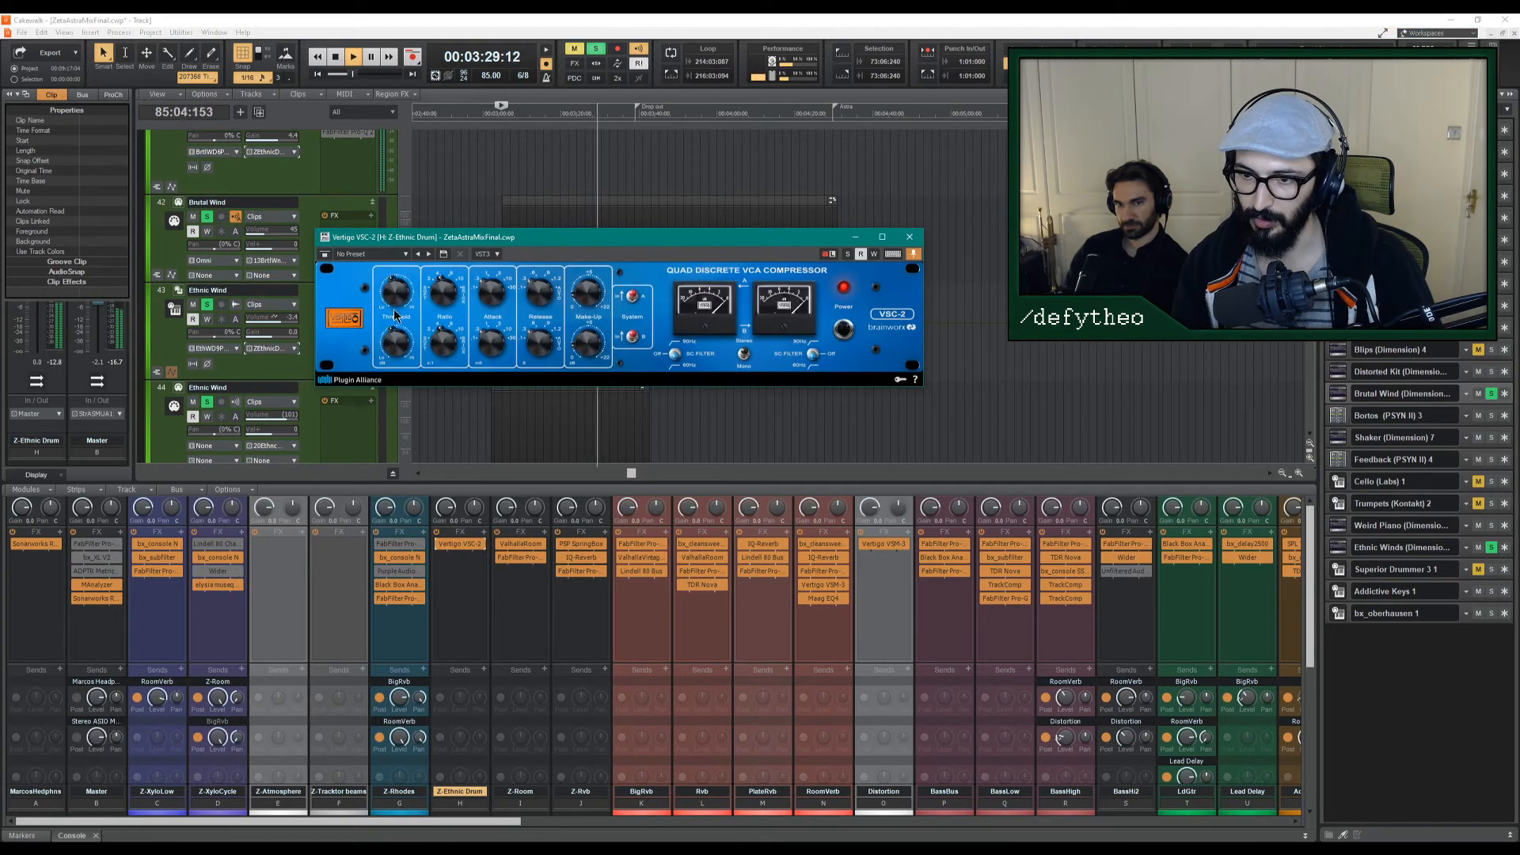
pyautogui.moveTo(596, 285)
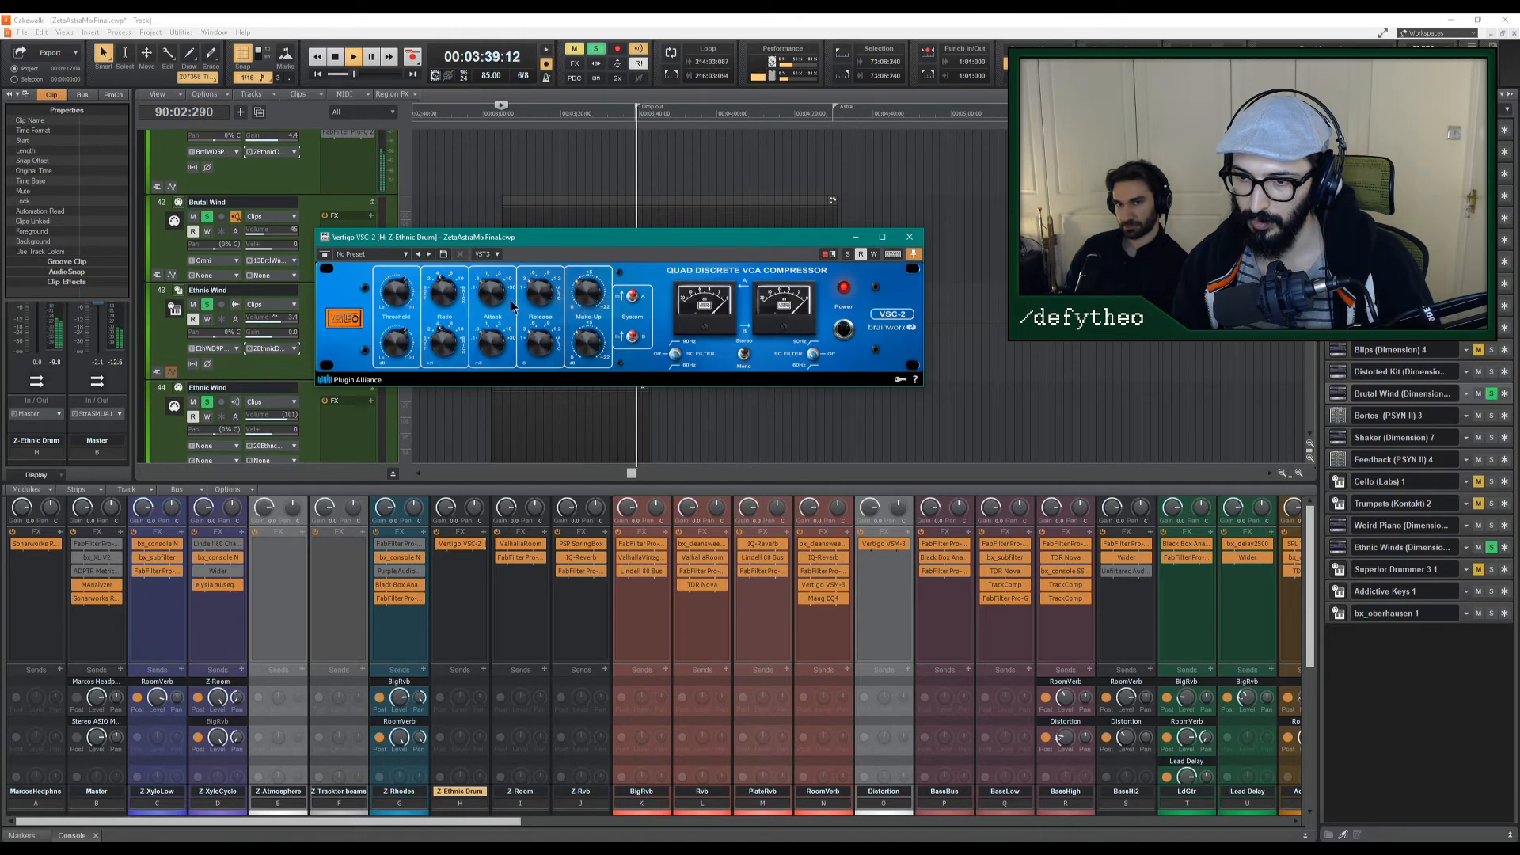
pyautogui.press('space')
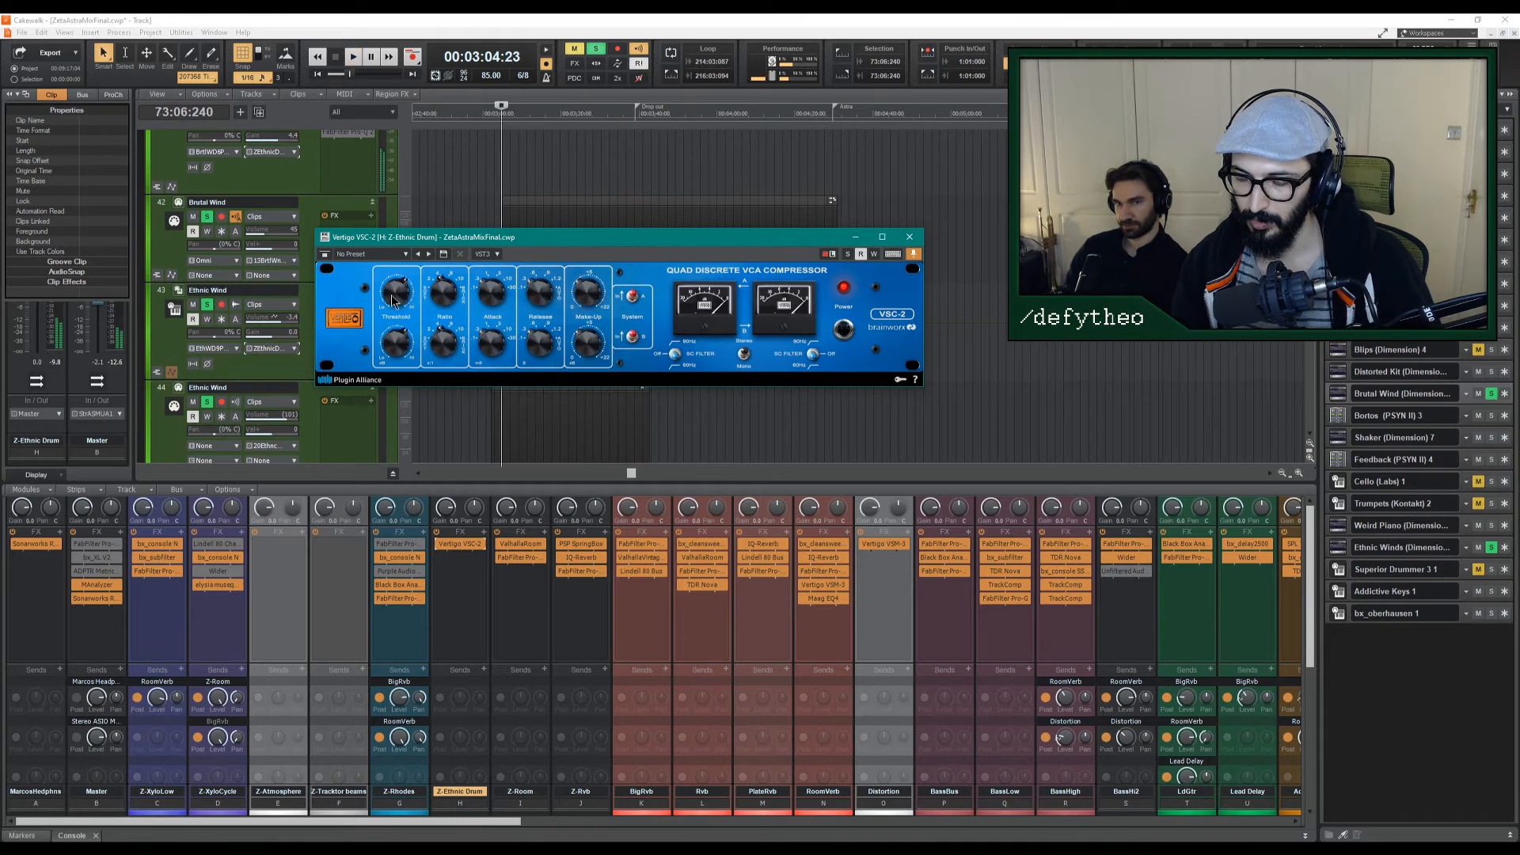
pyautogui.press('space')
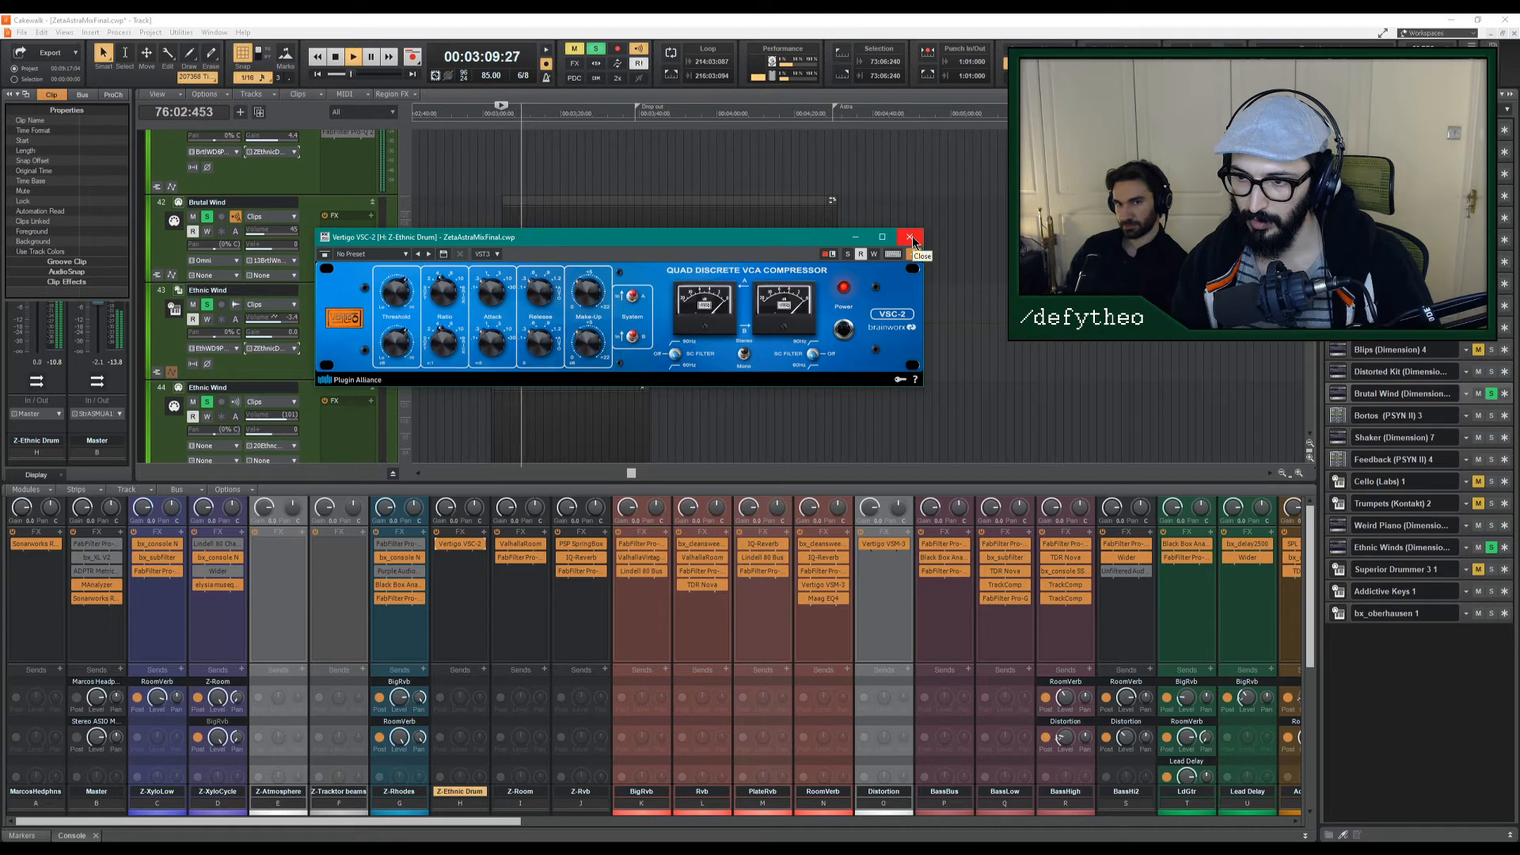
pyautogui.click(911, 236)
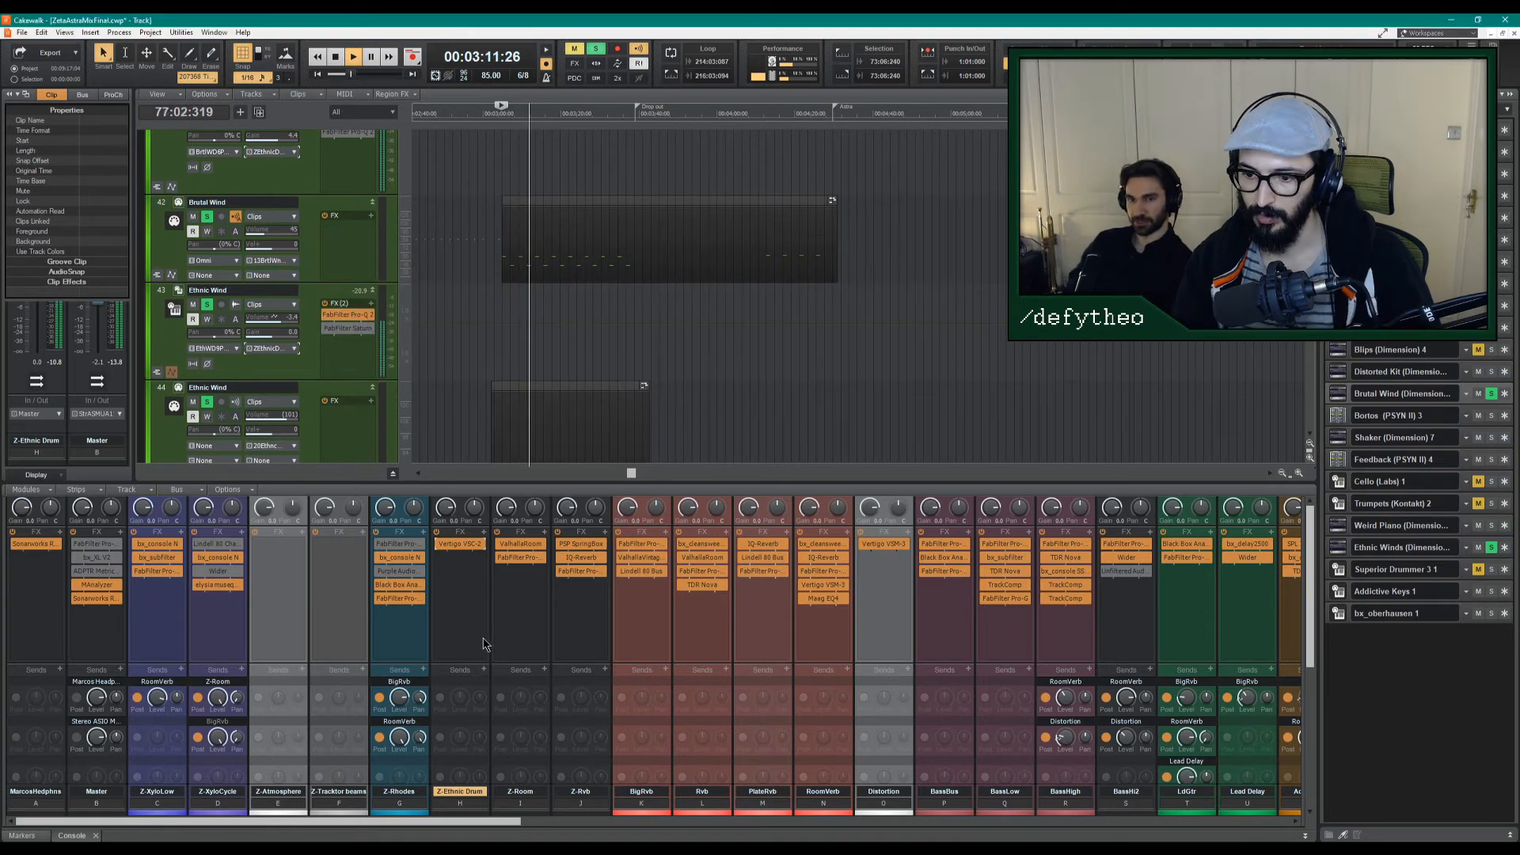
# Stop playback, add Dangerous BAX EQ Mix after the compressor on the Z-Ethnic Drum bus, and save the project.
pyautogui.press('space')
pyautogui.rightClick(455, 573)
pyautogui.moveTo(479, 584)
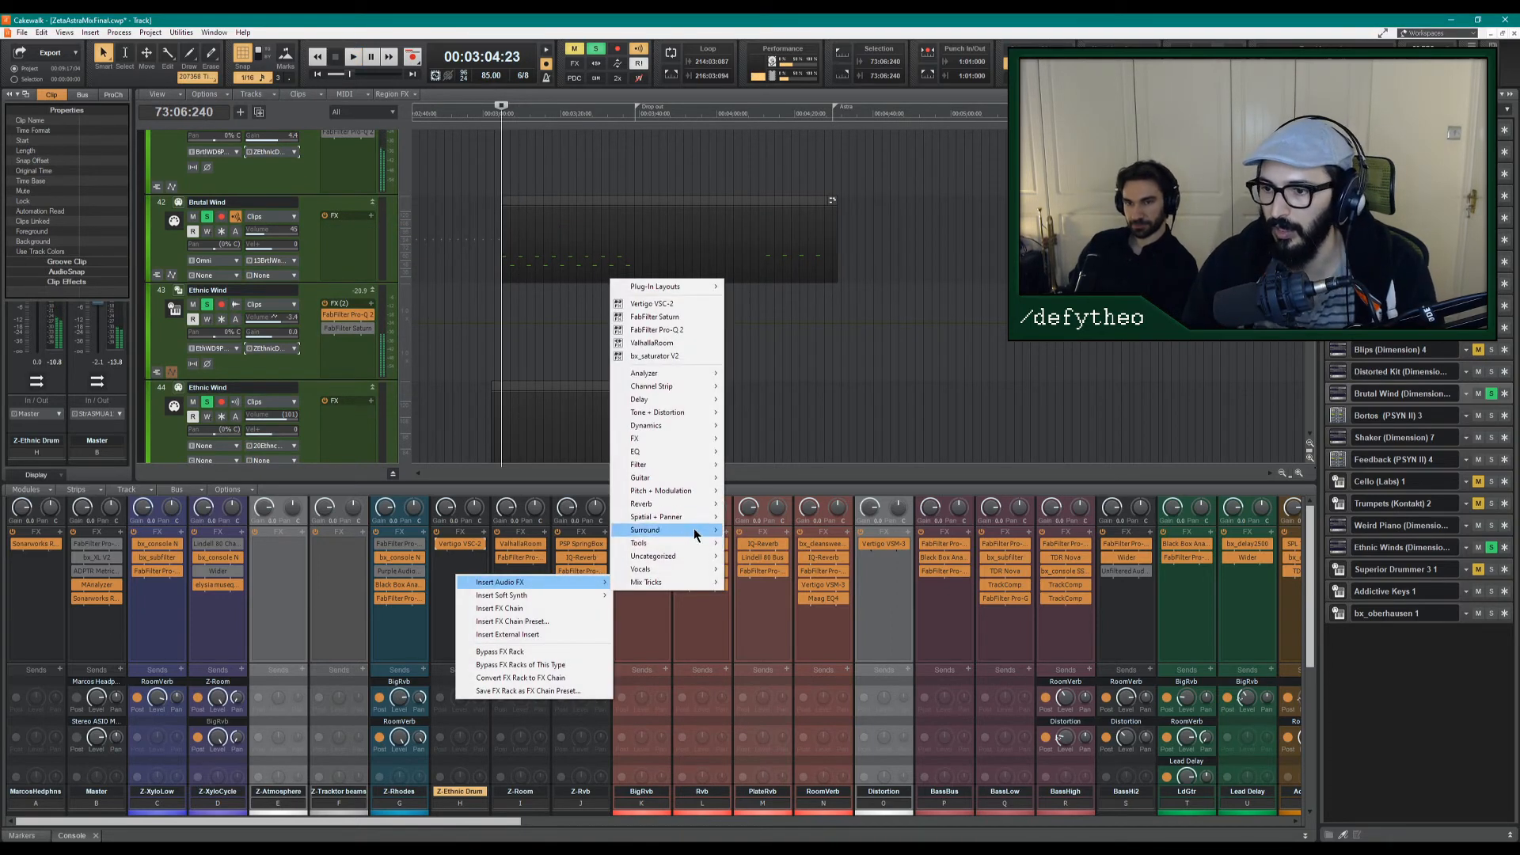
pyautogui.moveTo(673, 453)
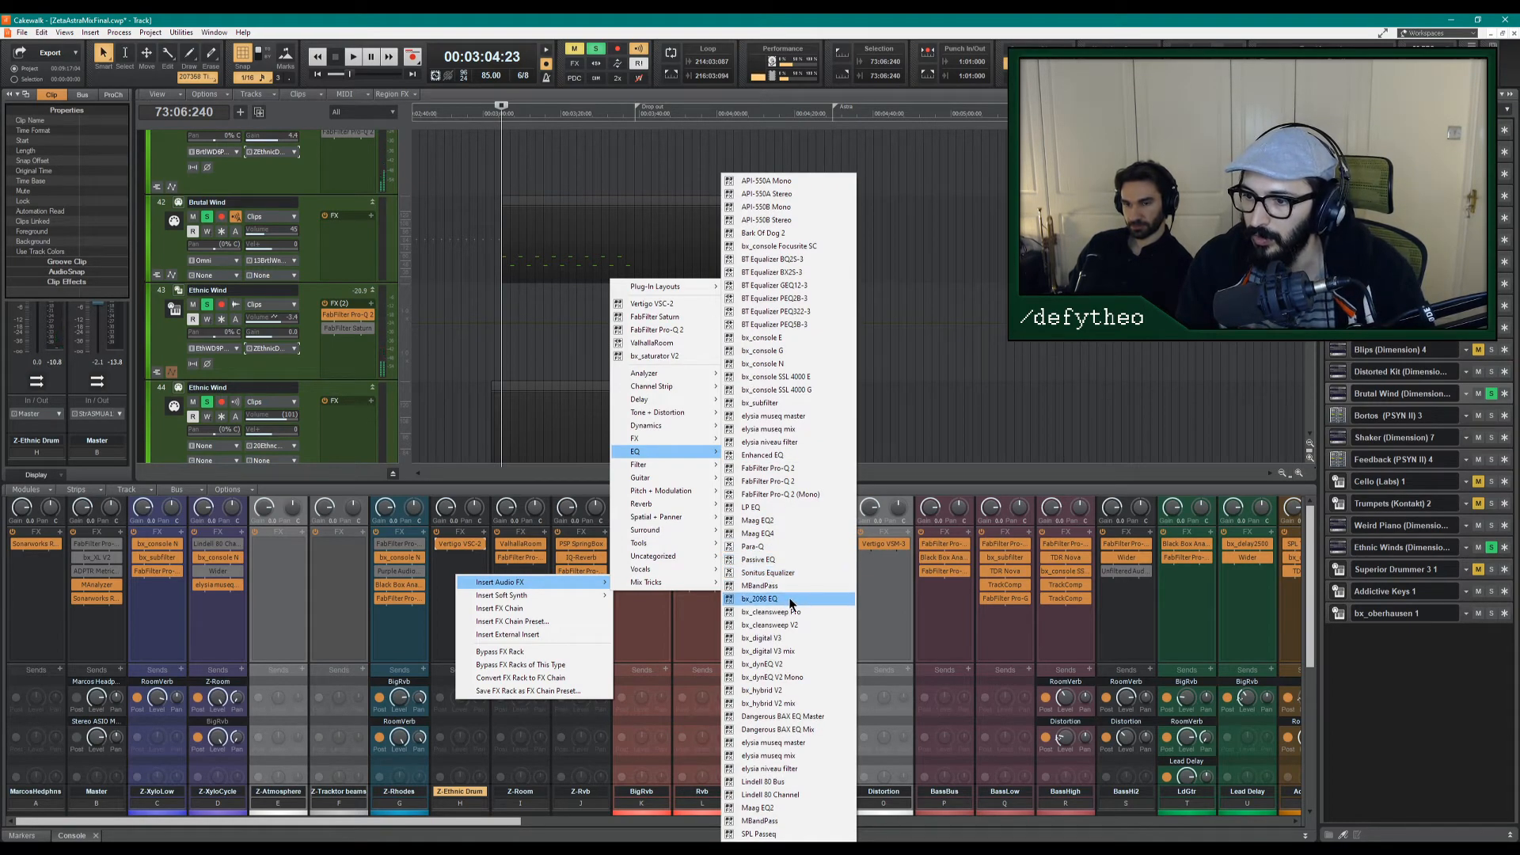
pyautogui.click(815, 728)
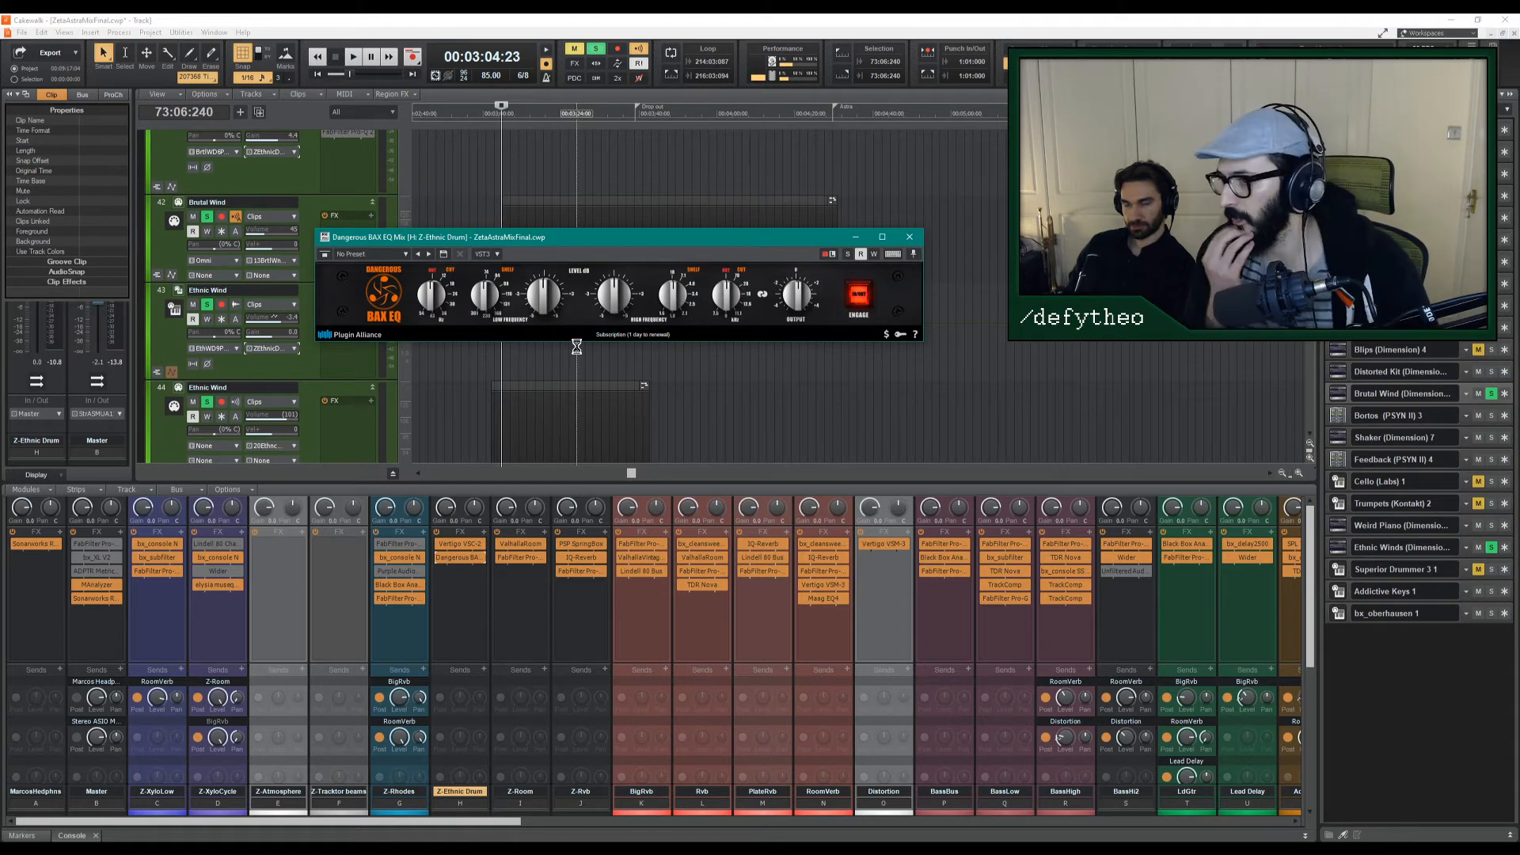
pyautogui.hotkey('ctrl', 's')
pyautogui.moveTo(605, 237); pyautogui.dragTo(511, 388)
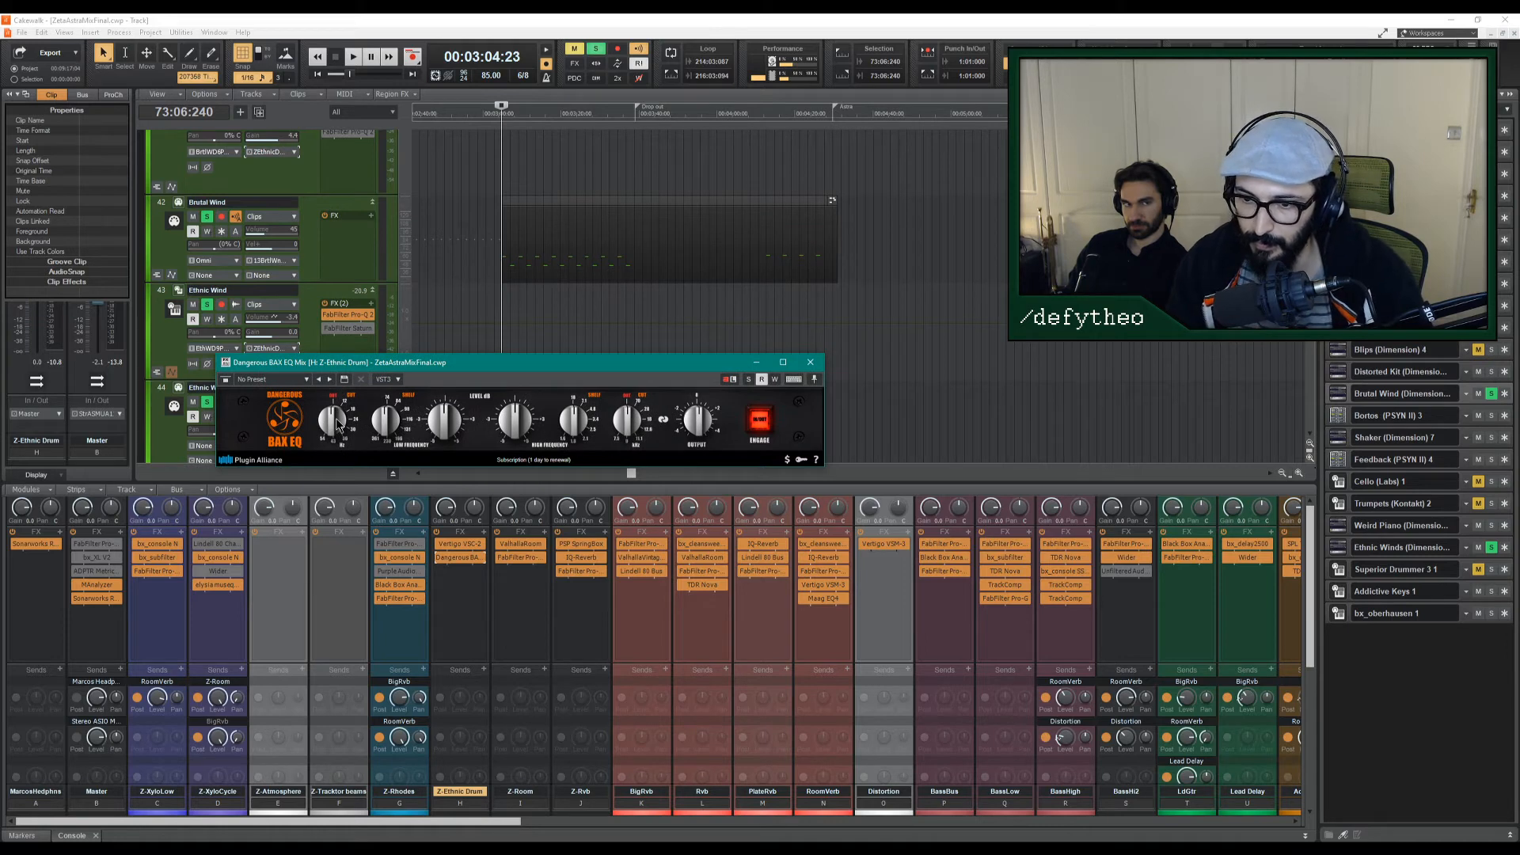
# Shape the Z-Ethnic Drum bus with the BAX EQ's high and low shelves and its high-cut and low-cut filters during playback.
pyautogui.press('space')
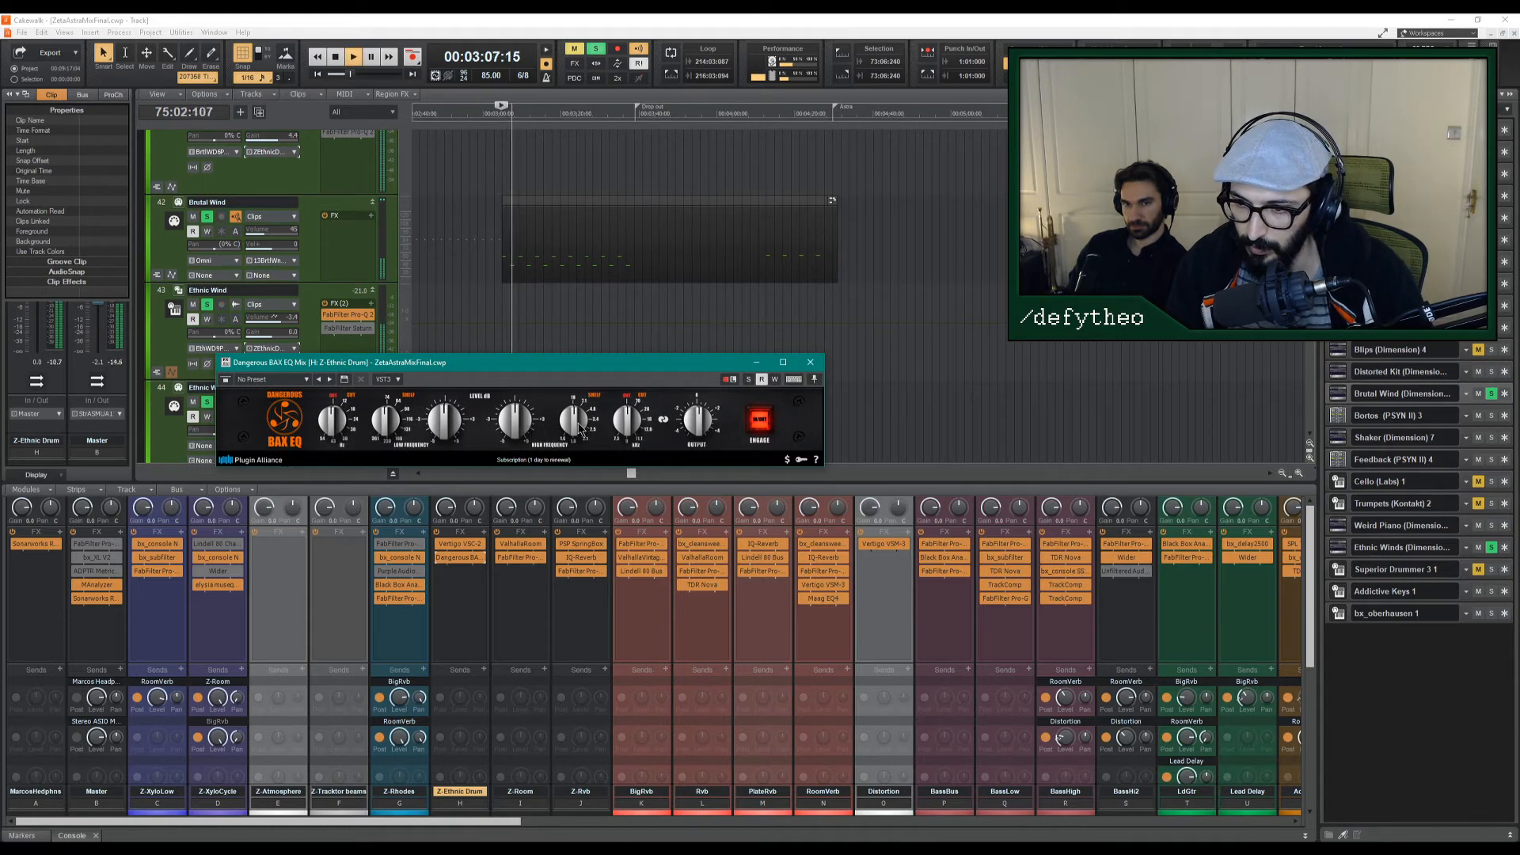
pyautogui.moveTo(579, 411); pyautogui.dragTo(535, 378)
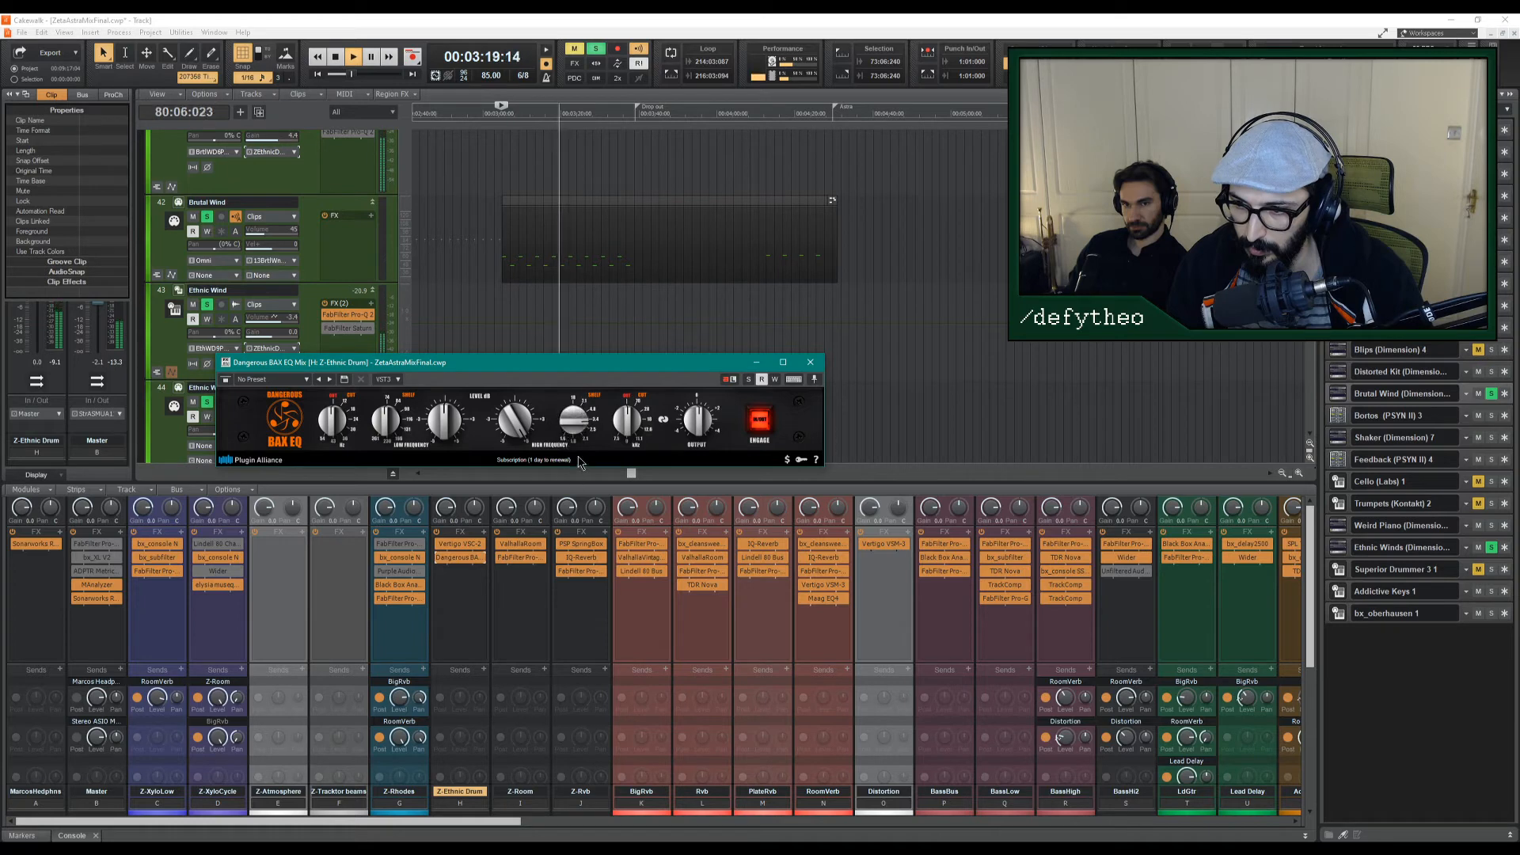
pyautogui.moveTo(626, 422)
pyautogui.mouseDown()
pyautogui.moveTo(639, 391)
pyautogui.moveTo(639, 412)
pyautogui.mouseUp()
pyautogui.moveTo(451, 417); pyautogui.dragTo(397, 390)
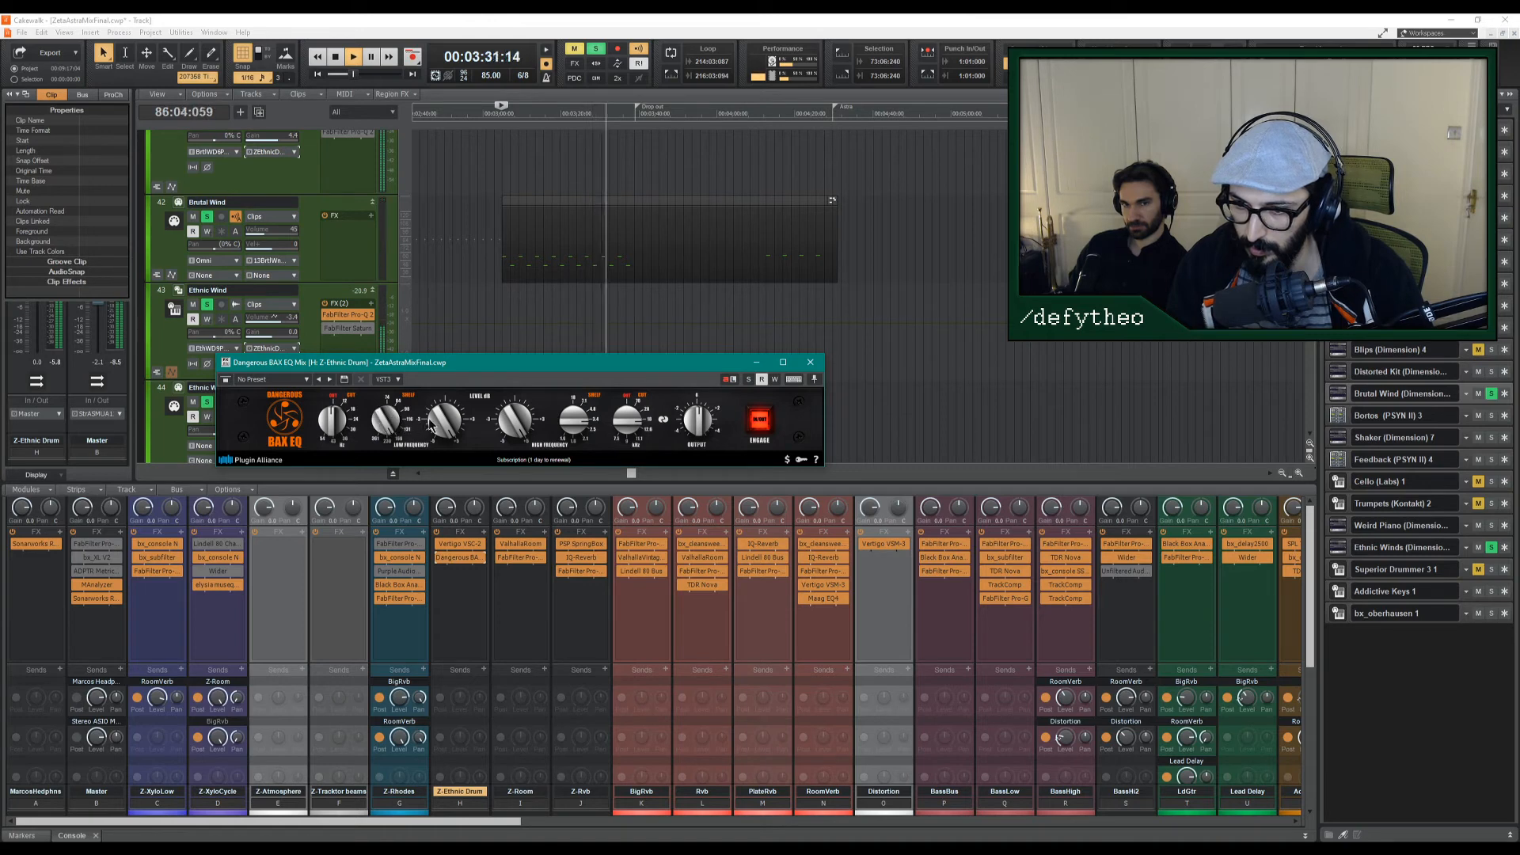
pyautogui.moveTo(444, 419); pyautogui.dragTo(448, 455)
pyautogui.moveTo(335, 421)
pyautogui.mouseDown()
pyautogui.moveTo(352, 393)
pyautogui.moveTo(332, 409)
pyautogui.mouseUp()
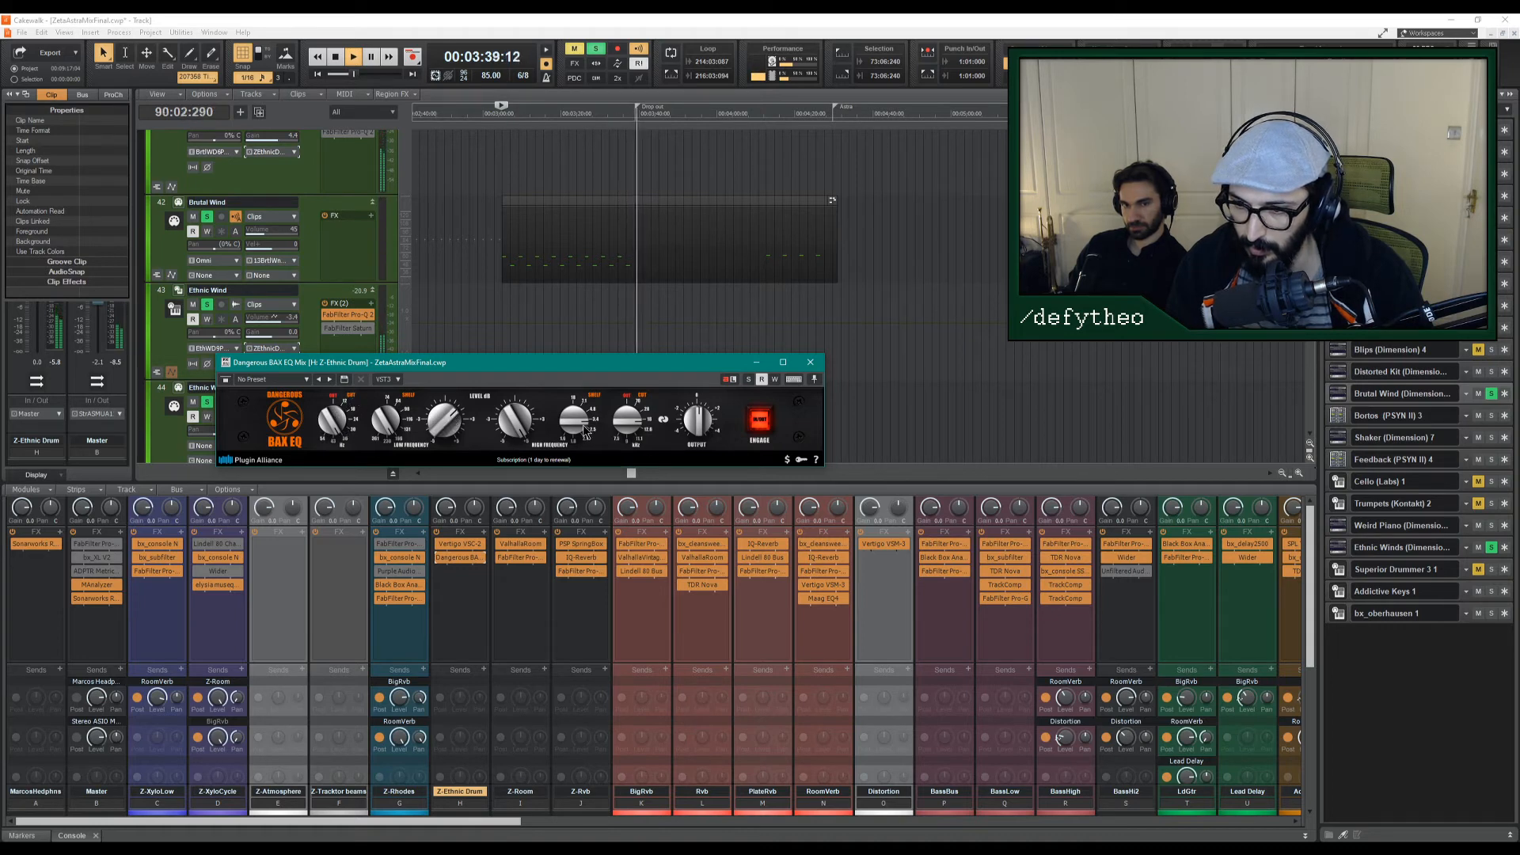
pyautogui.press('space')
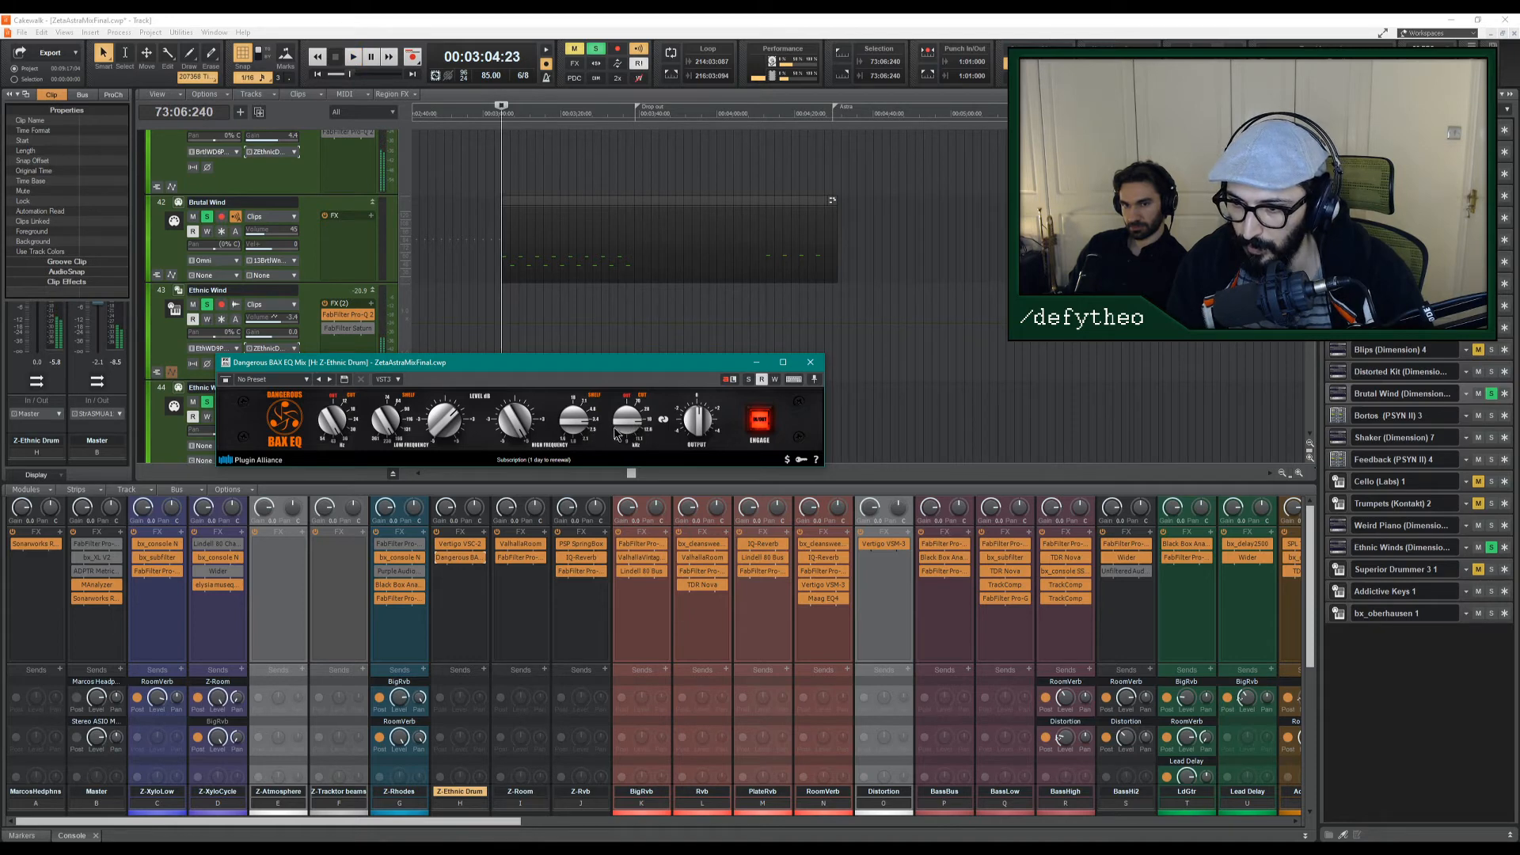
# Refine the BAX EQ's high-shelf frequency and level against another playback of the section, and close the plug-in window.
pyautogui.press('space')
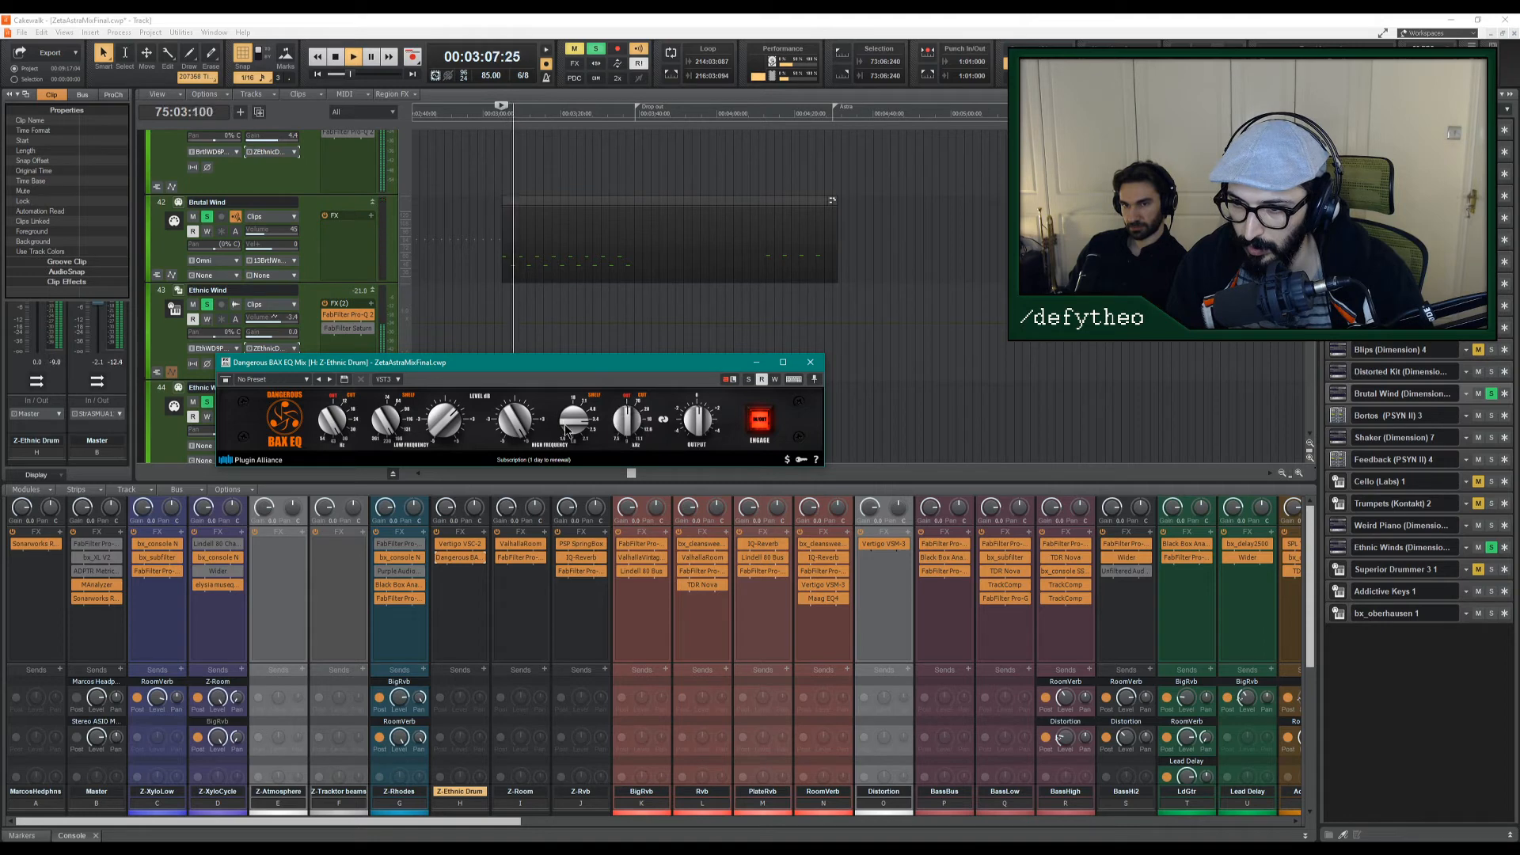
pyautogui.moveTo(565, 426); pyautogui.dragTo(571, 437)
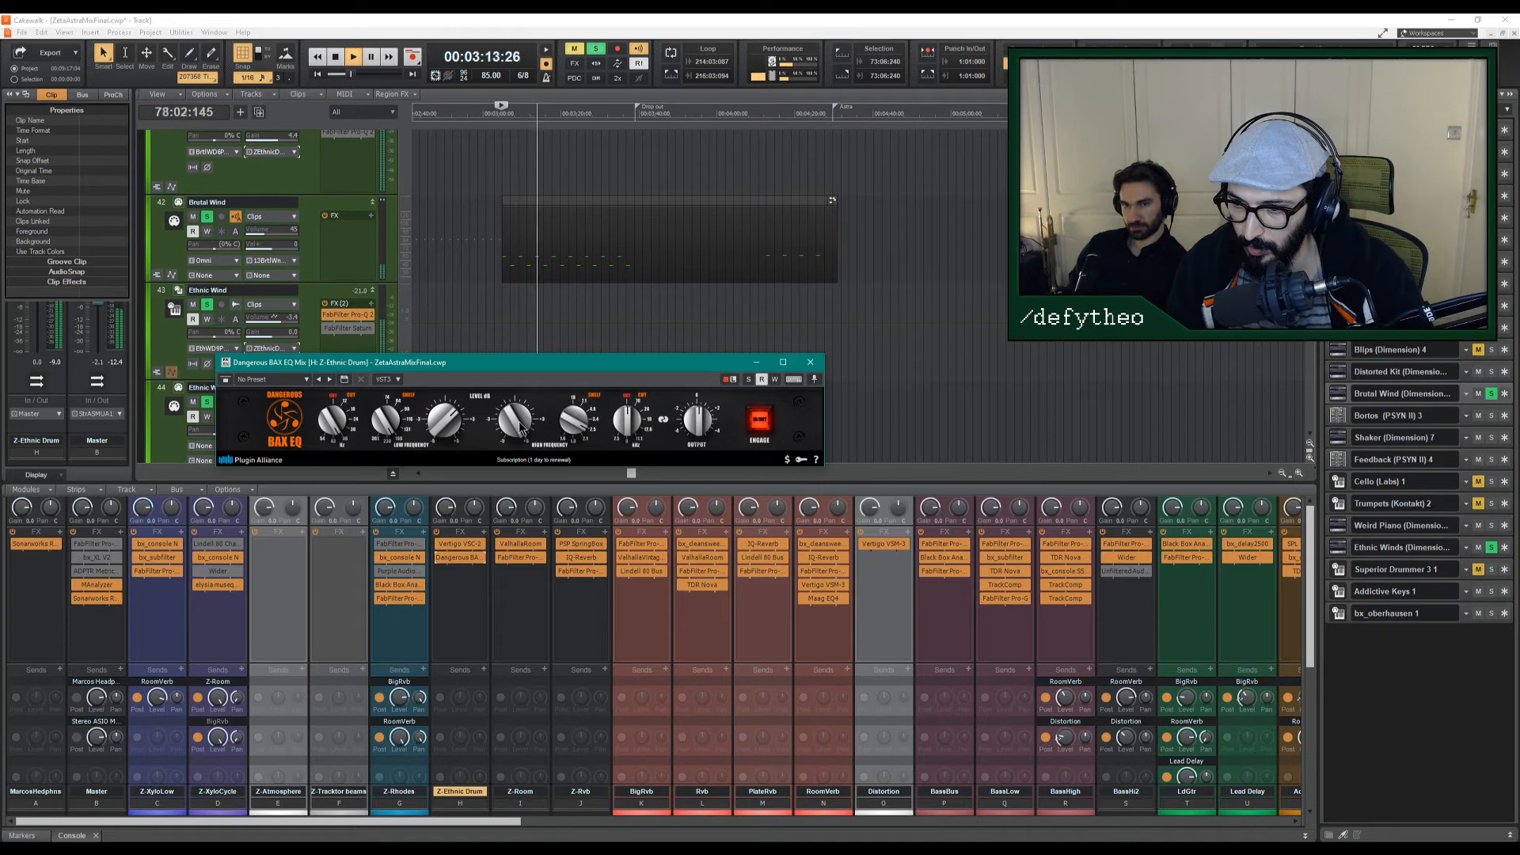
pyautogui.moveTo(518, 438); pyautogui.dragTo(510, 423)
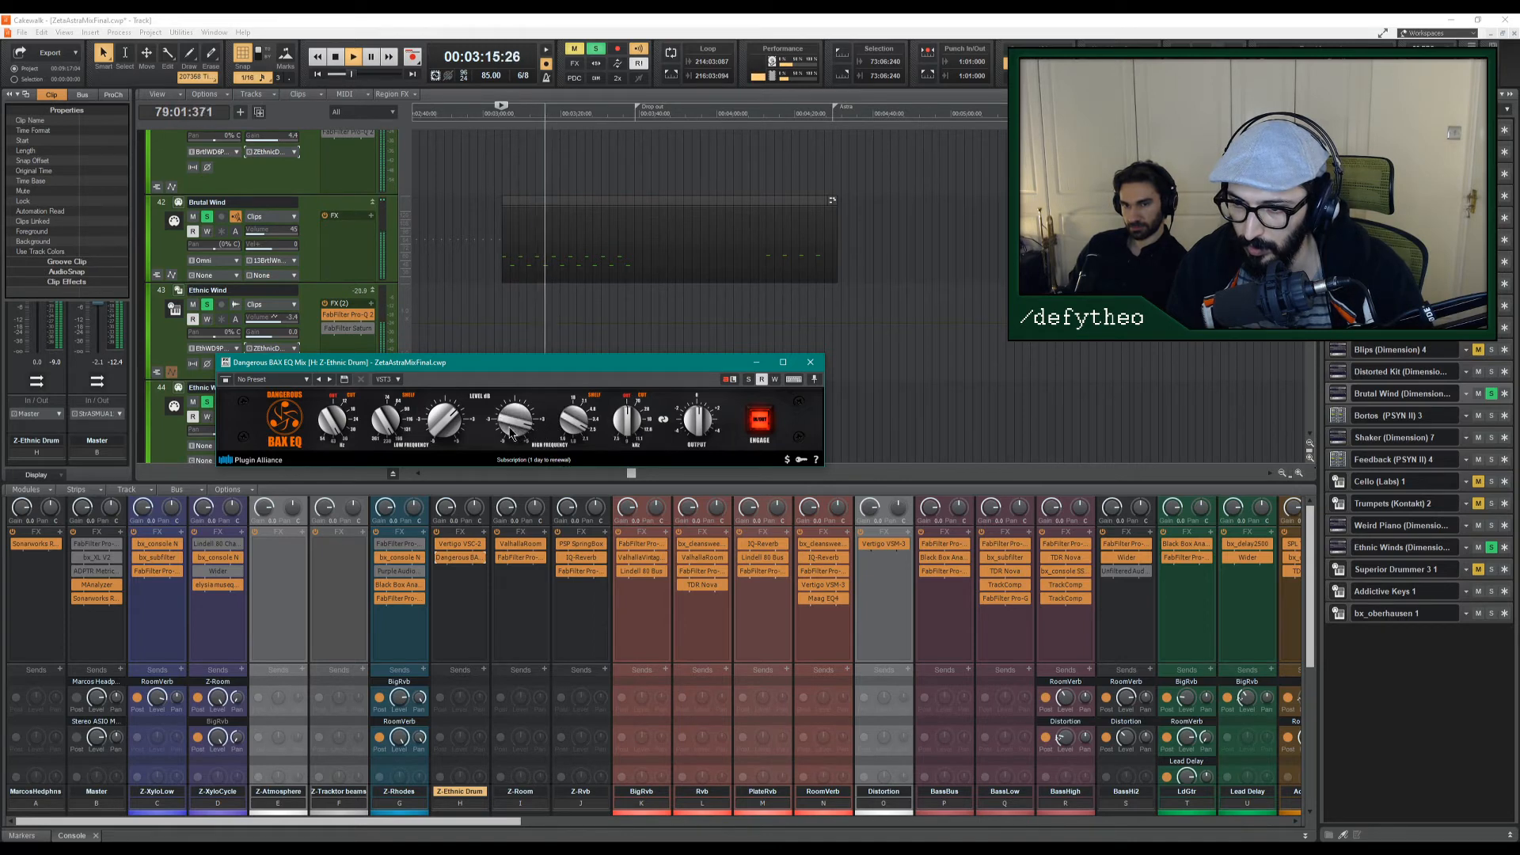
pyautogui.click(810, 362)
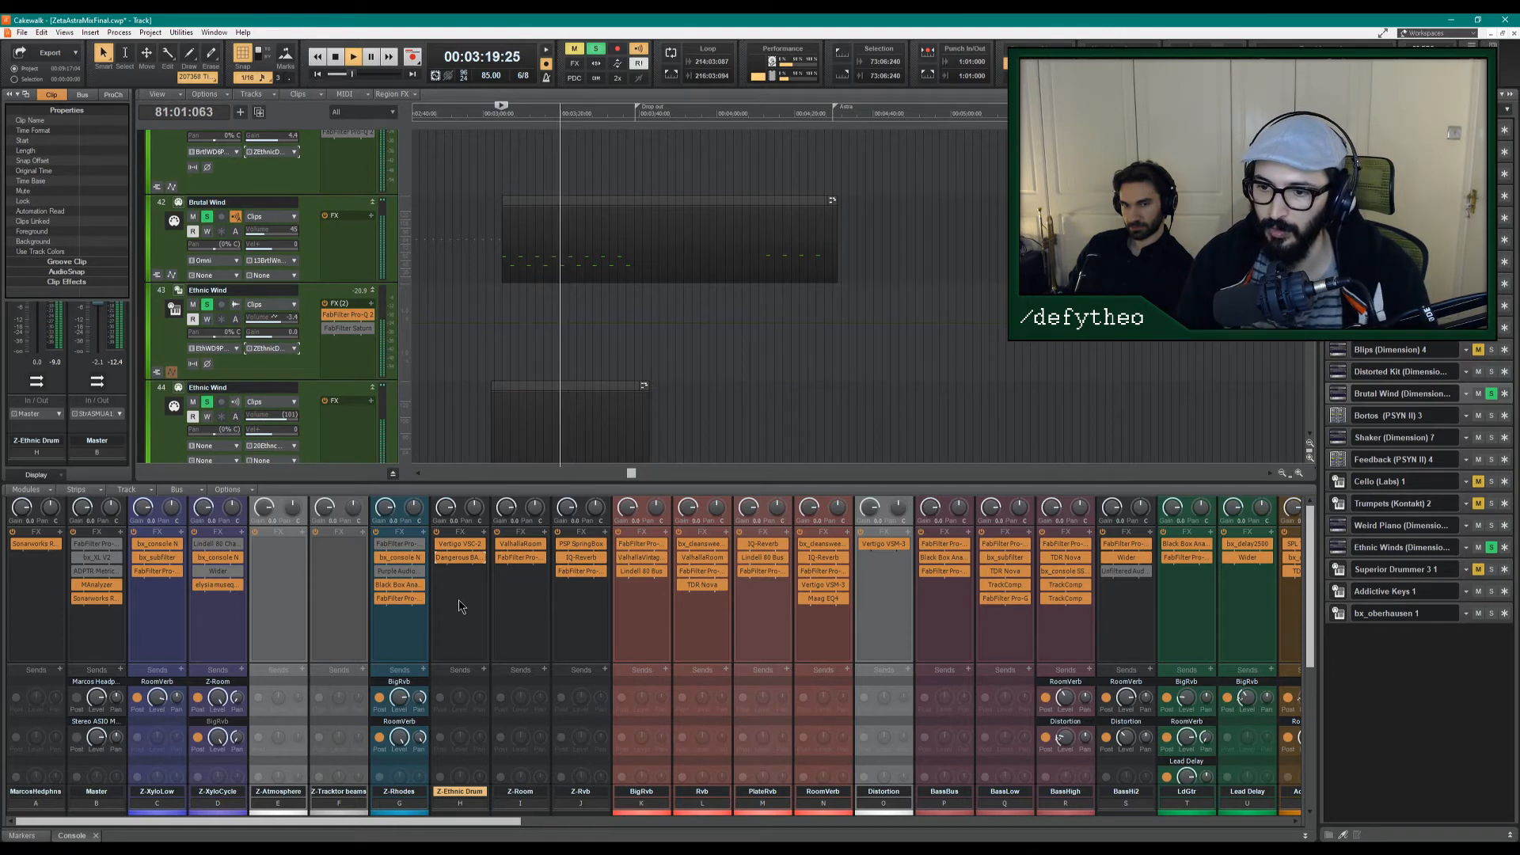
# Compare the Z-Ethnic Drum bus with and without the Dangerous BAX EQ by toggling its bypass during playback.
pyautogui.click(438, 558)
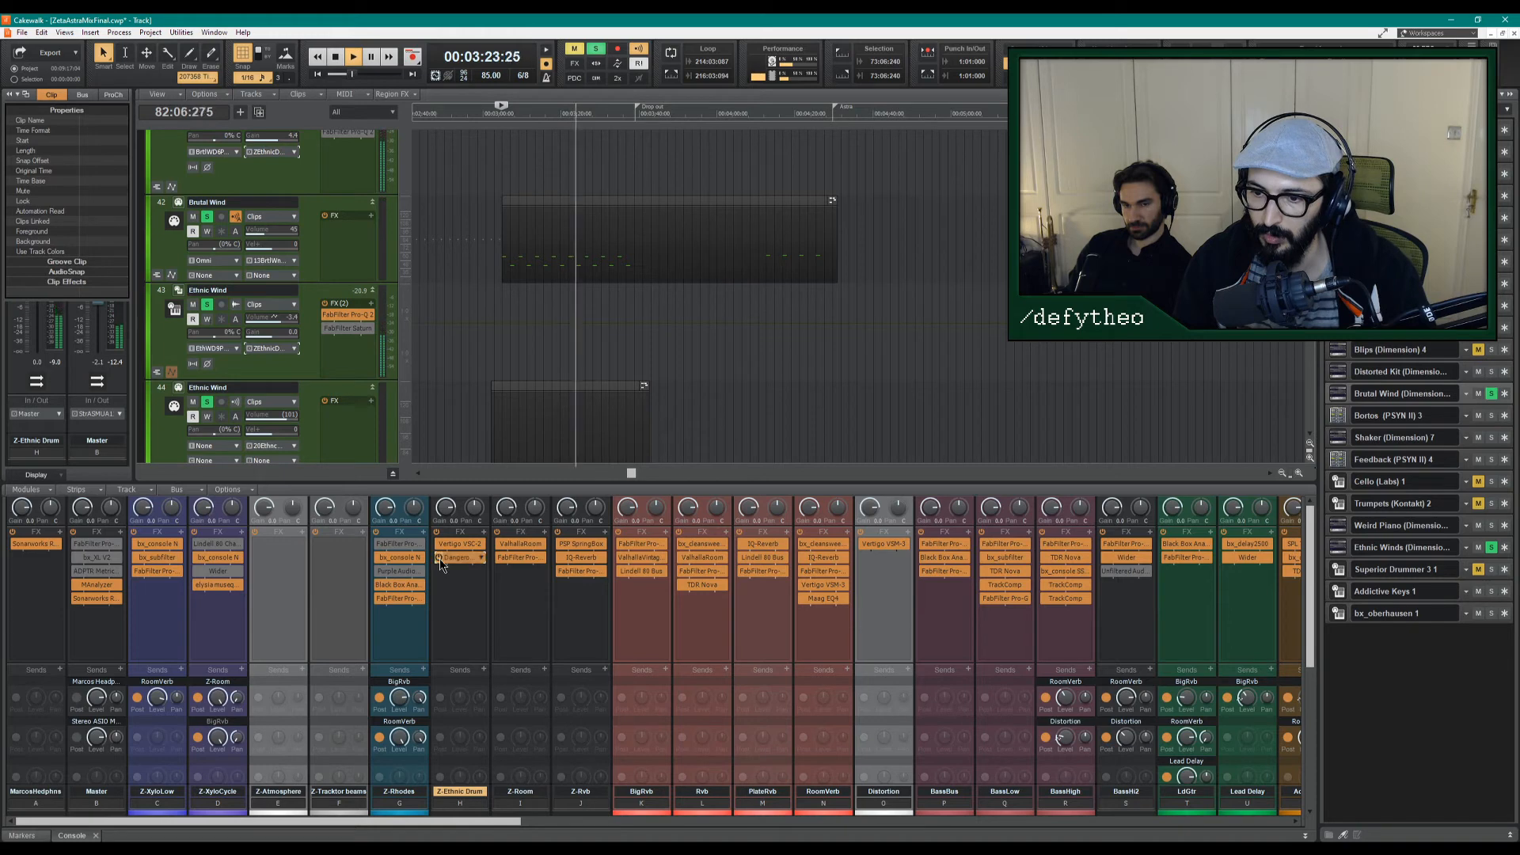
pyautogui.click(439, 558)
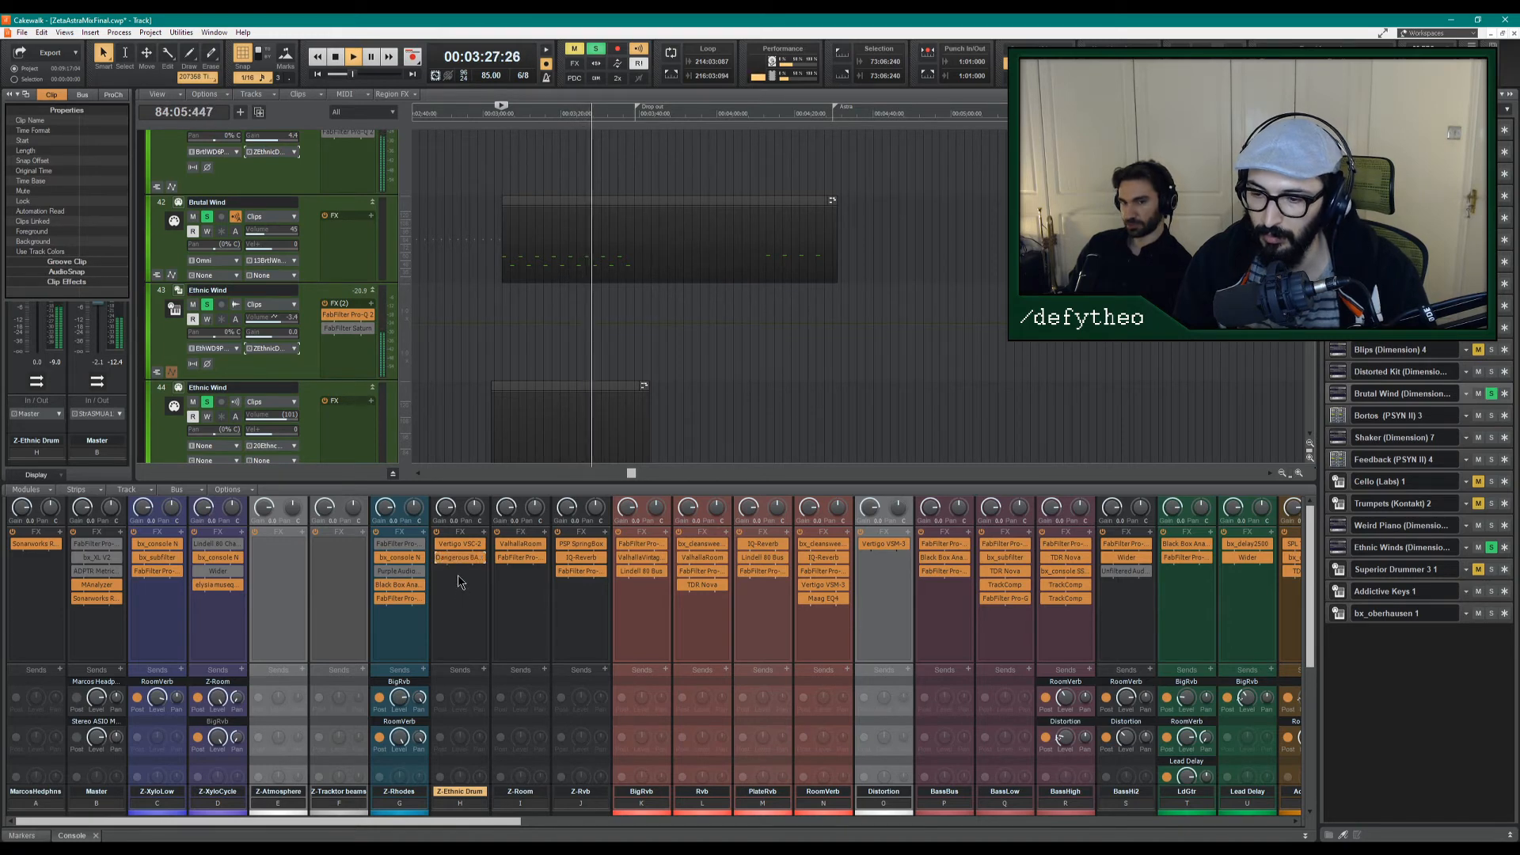
pyautogui.click(438, 555)
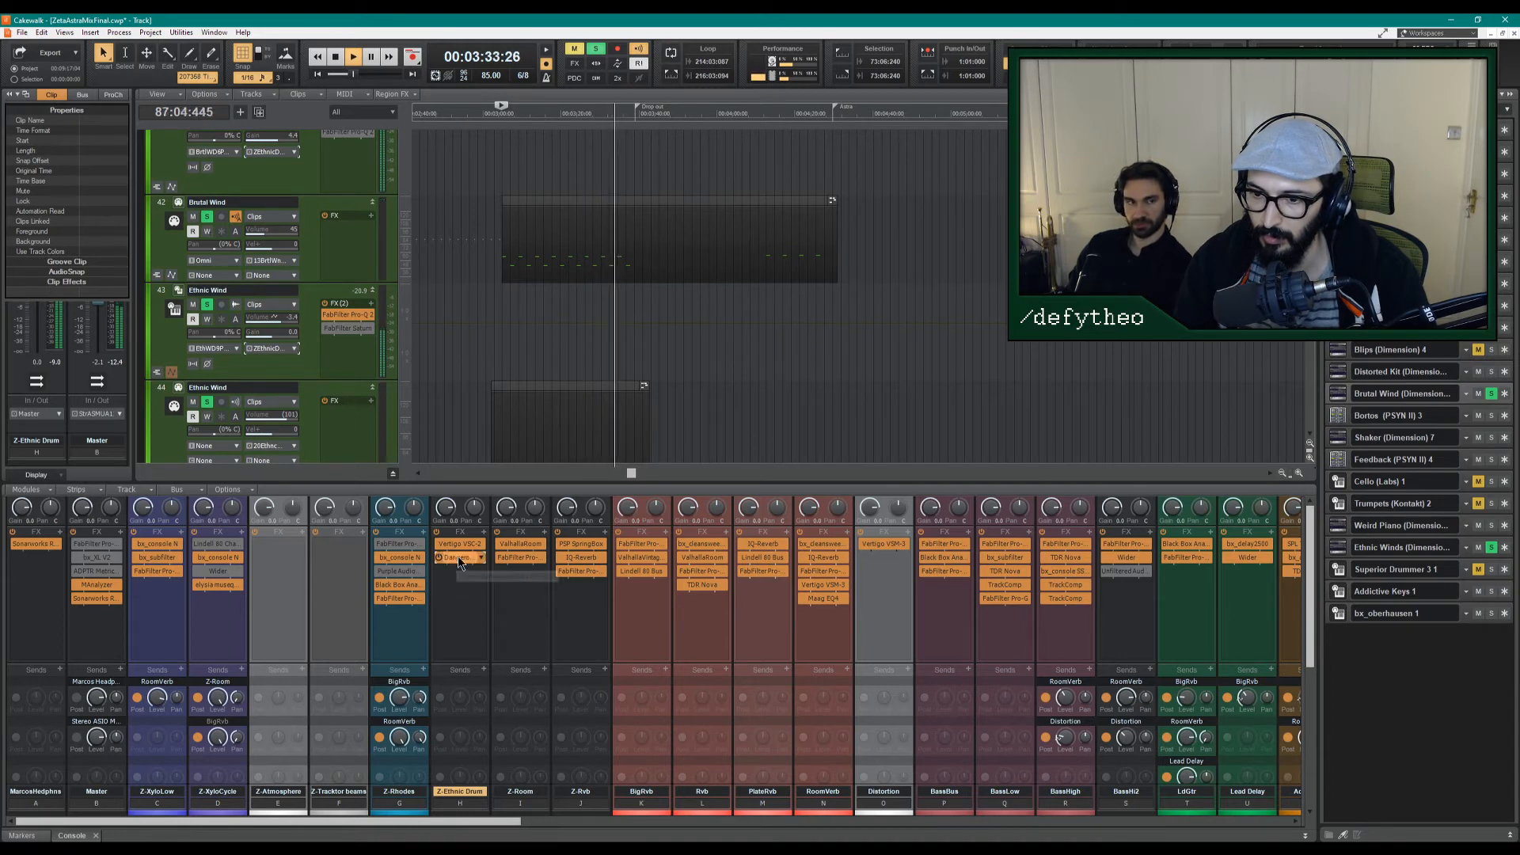
# Readjust the high shelf of the Z-Ethnic Drum bus's Dangerous BAX EQ against playback of the section, and close the plug-in window.
pyautogui.doubleClick(455, 557)
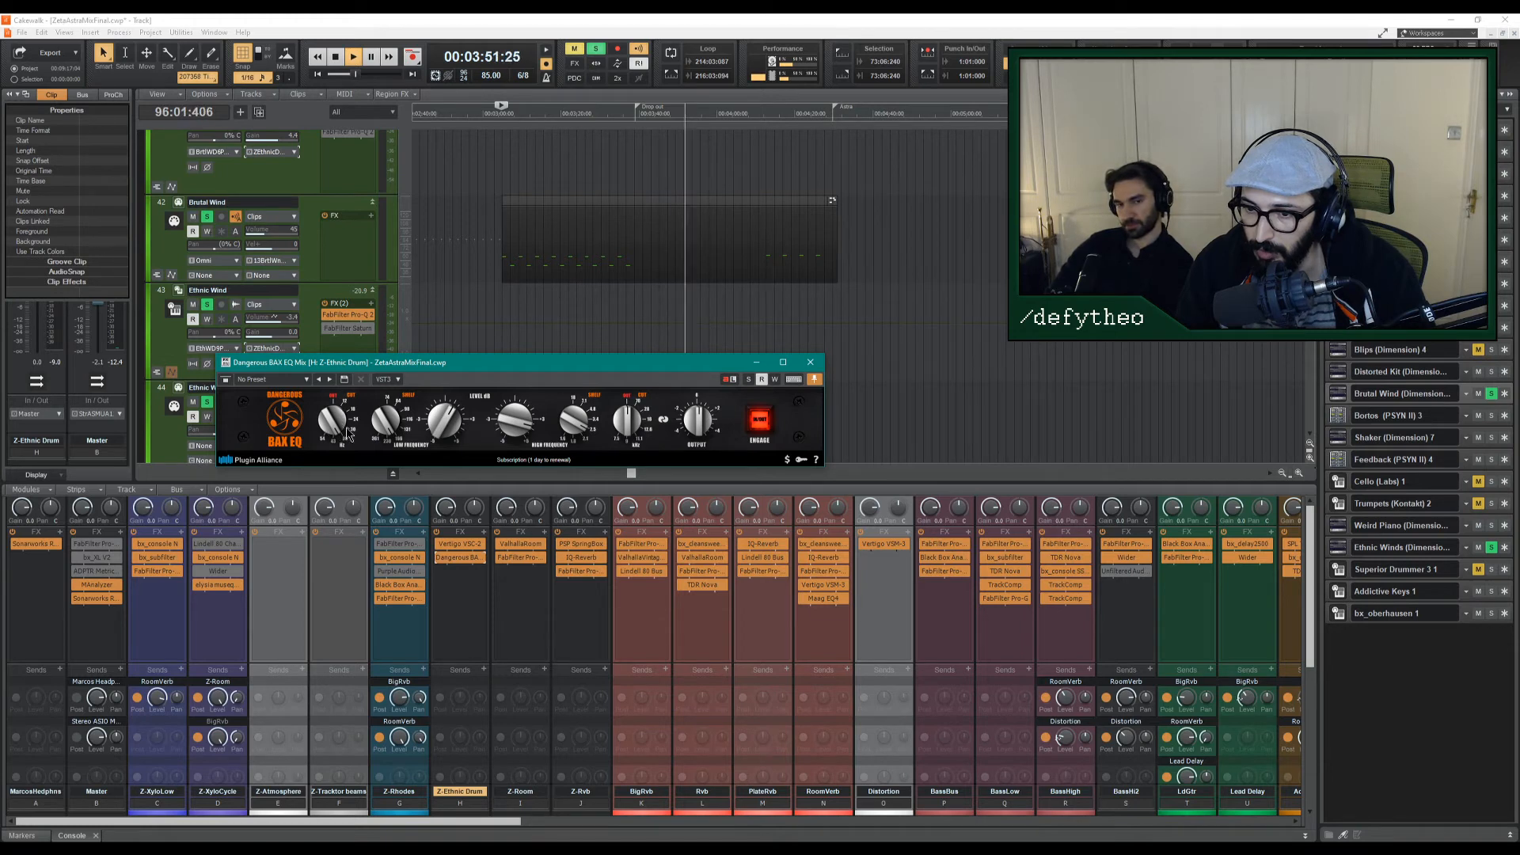
pyautogui.press('space')
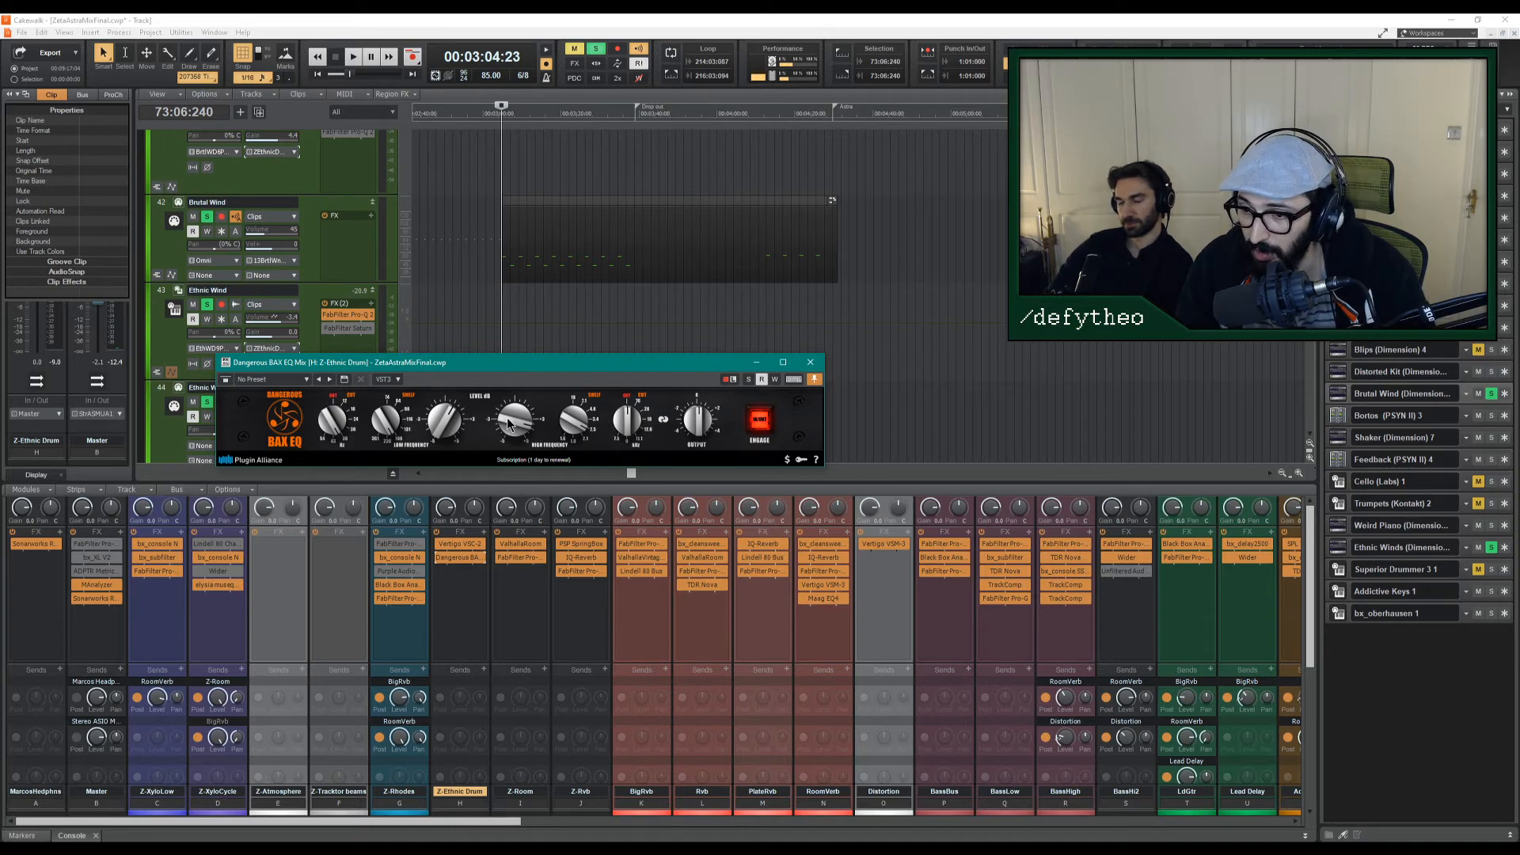
pyautogui.moveTo(506, 419); pyautogui.dragTo(520, 448)
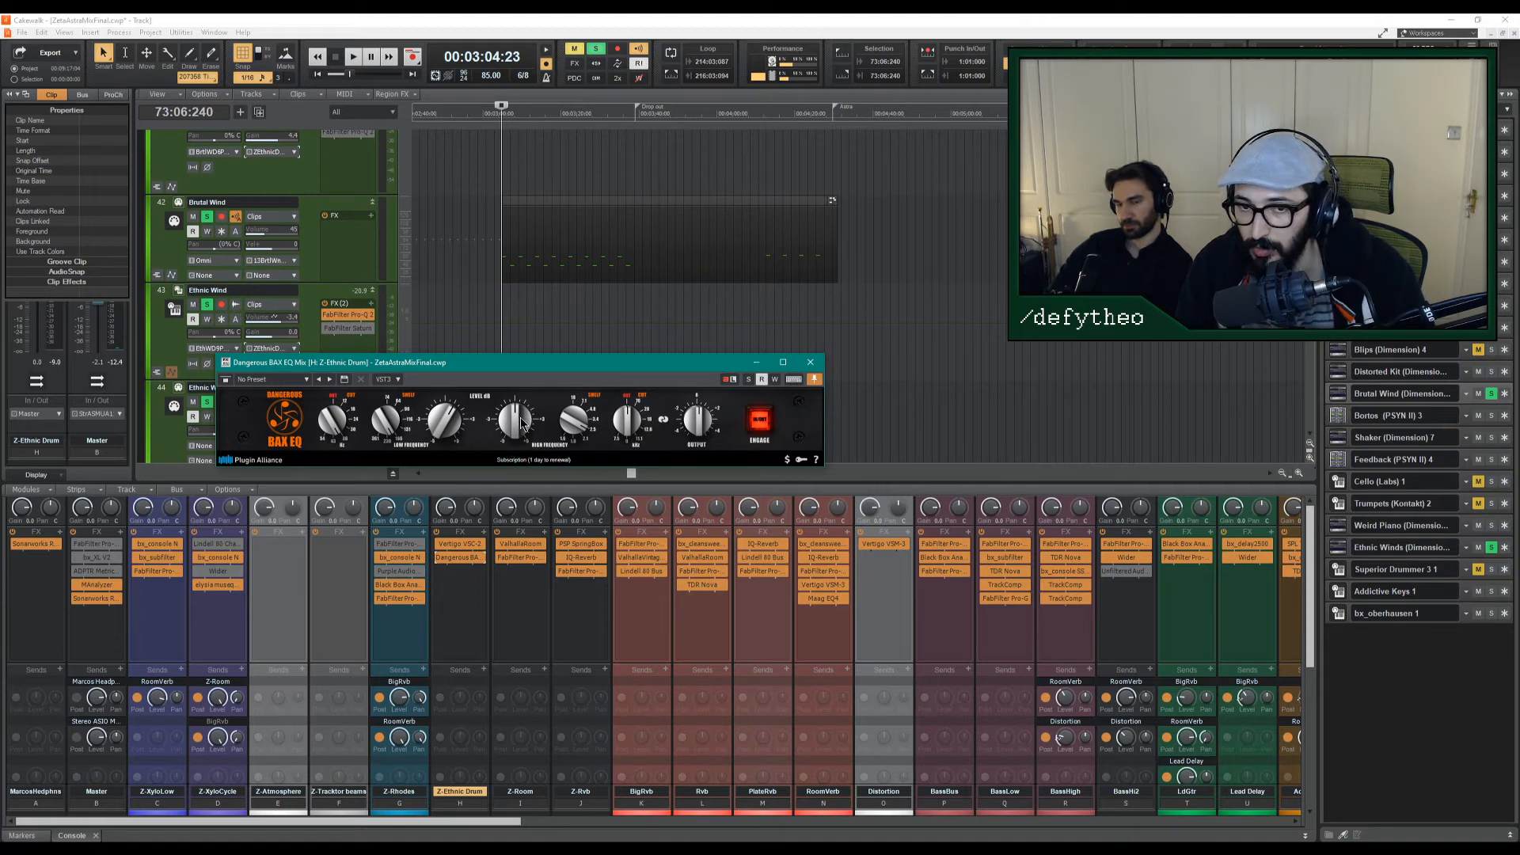
pyautogui.press('space')
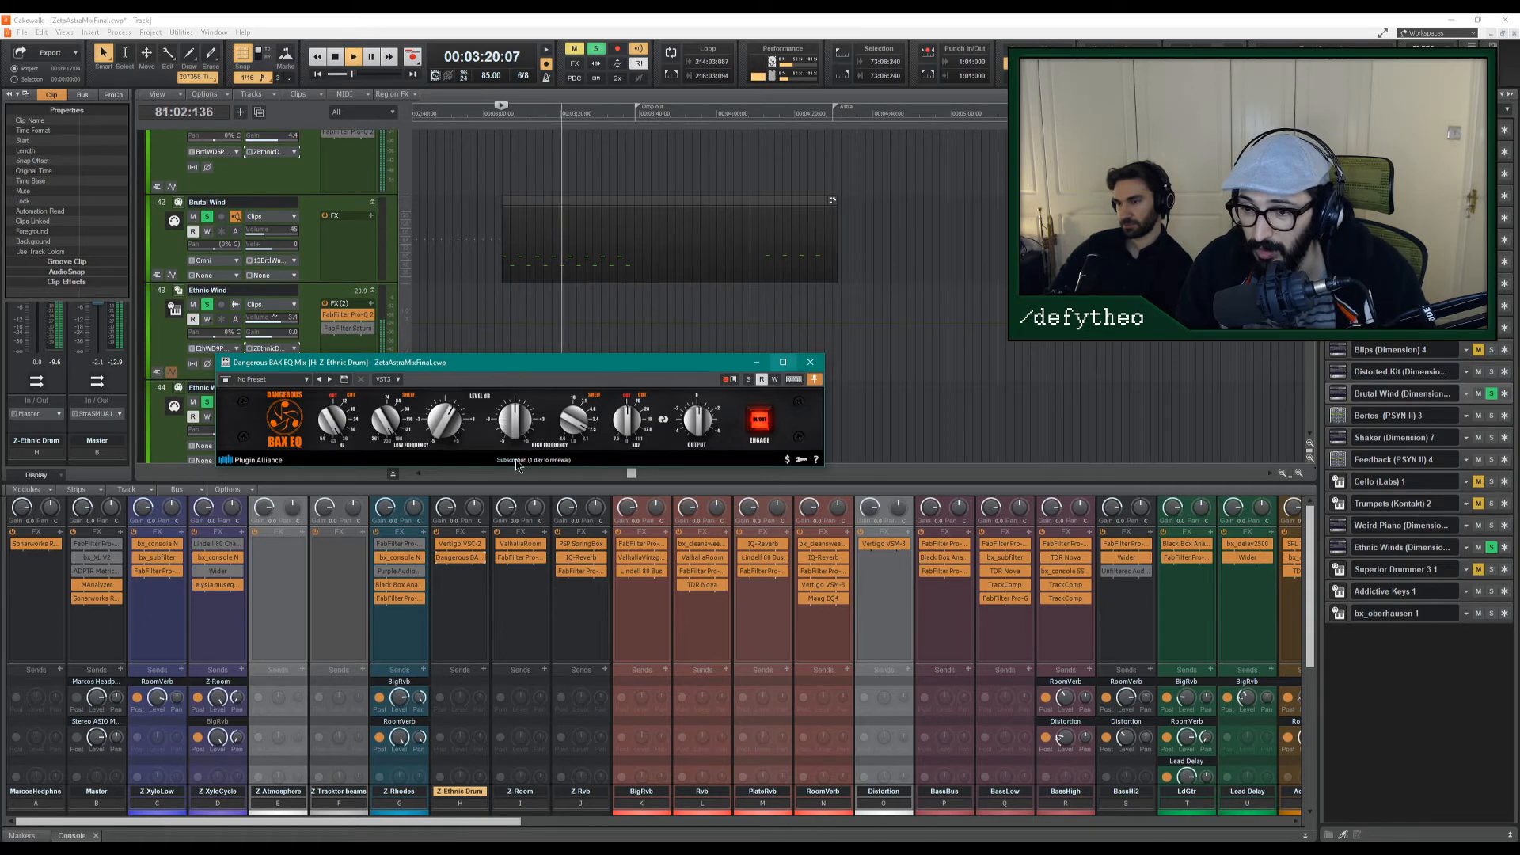
pyautogui.moveTo(514, 459)
pyautogui.mouseDown()
pyautogui.moveTo(517, 442)
pyautogui.moveTo(523, 484)
pyautogui.mouseUp()
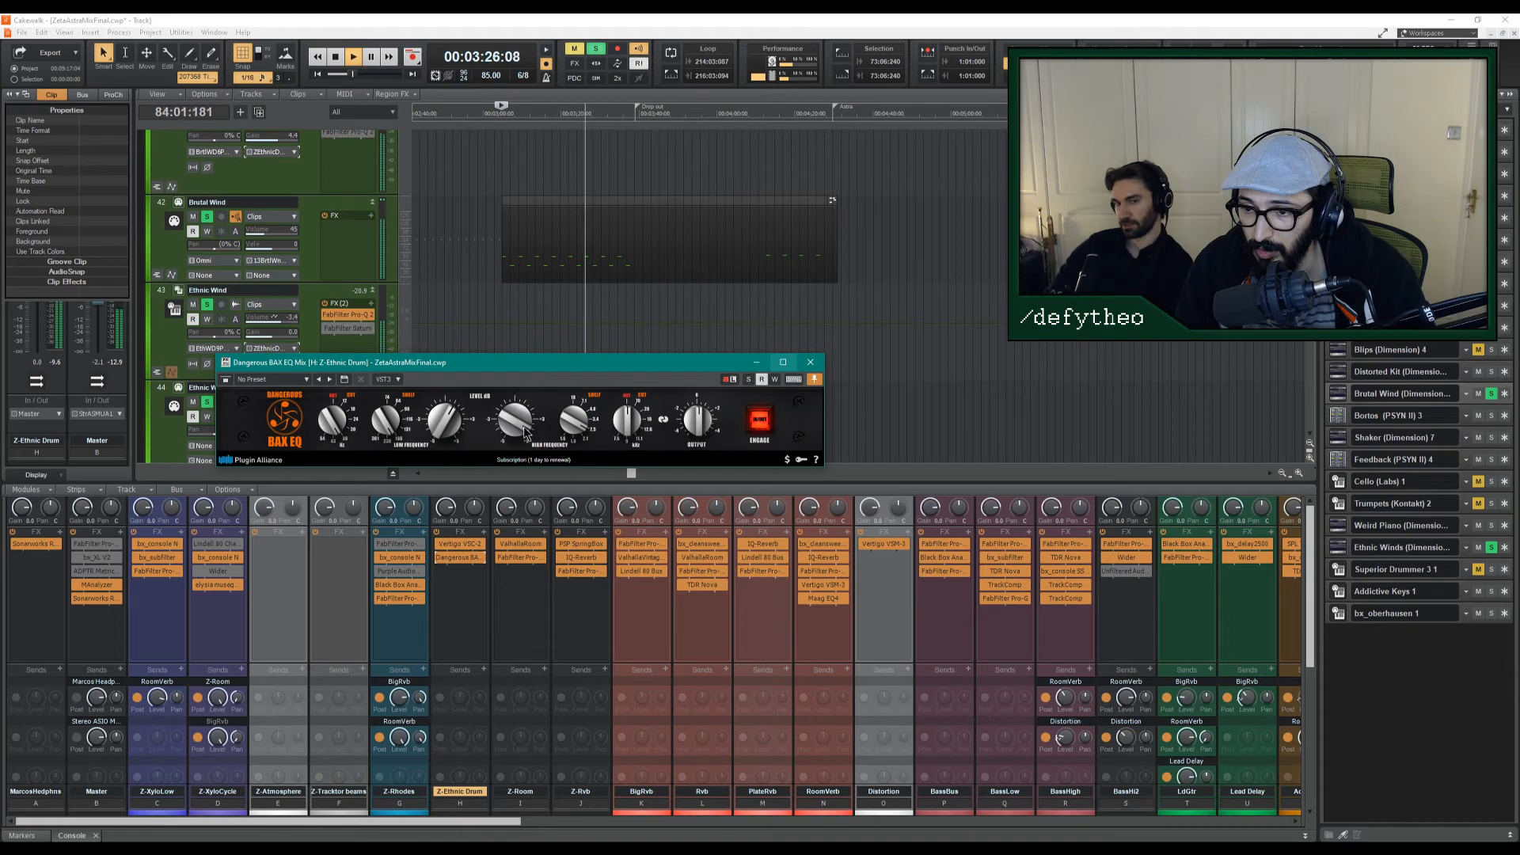
pyautogui.moveTo(526, 432); pyautogui.dragTo(512, 425)
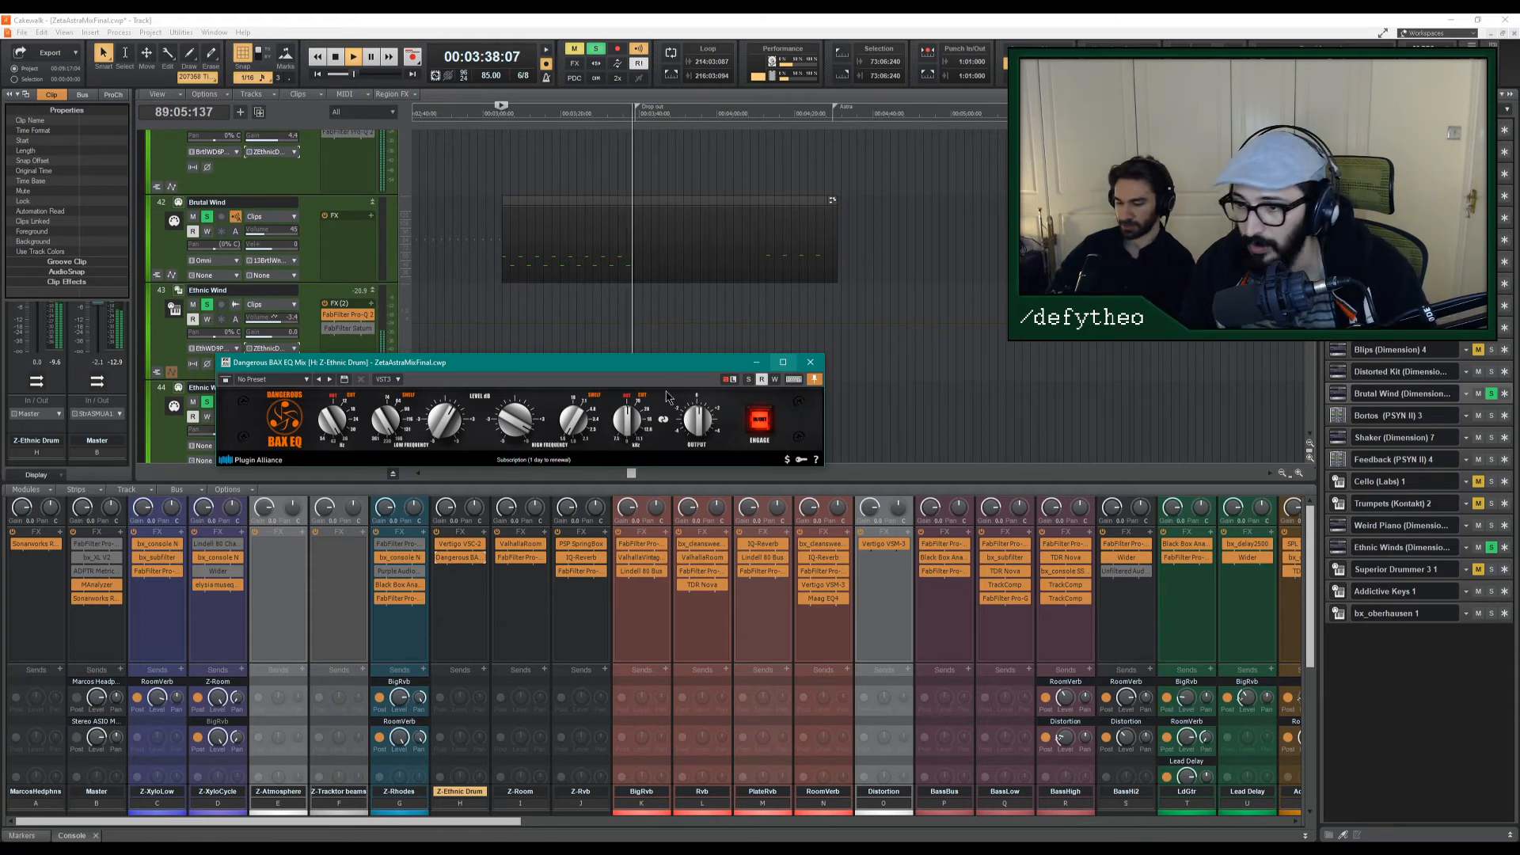
pyautogui.click(810, 361)
pyautogui.press('space')
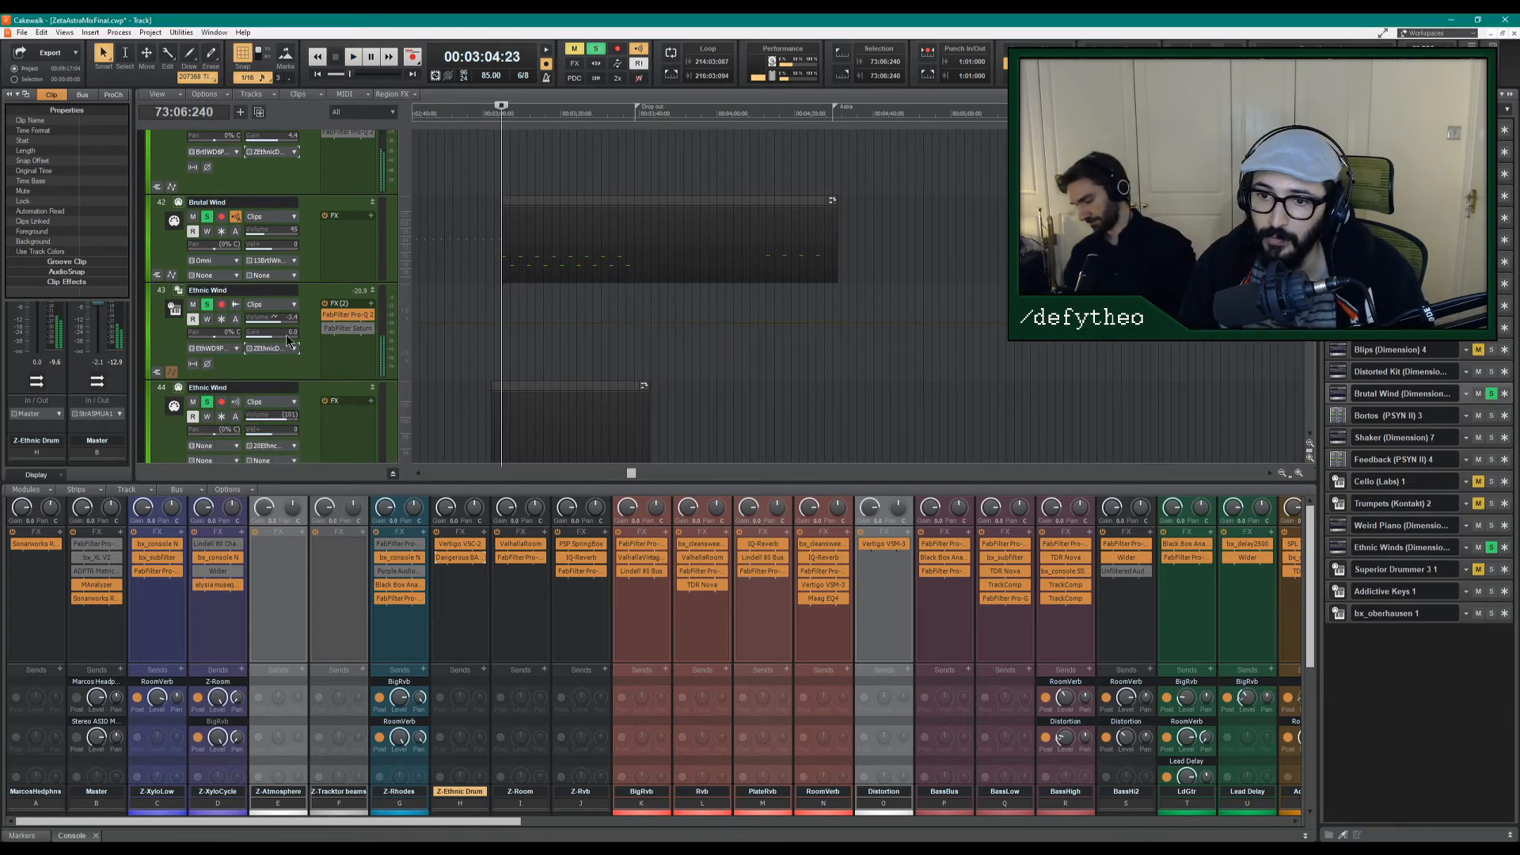
# Unsolo Brutal Wind and Ethnic Wind and check the Z-Ethnic Drum bus's BAX EQ settings while the full mix plays.
pyautogui.click(206, 216)
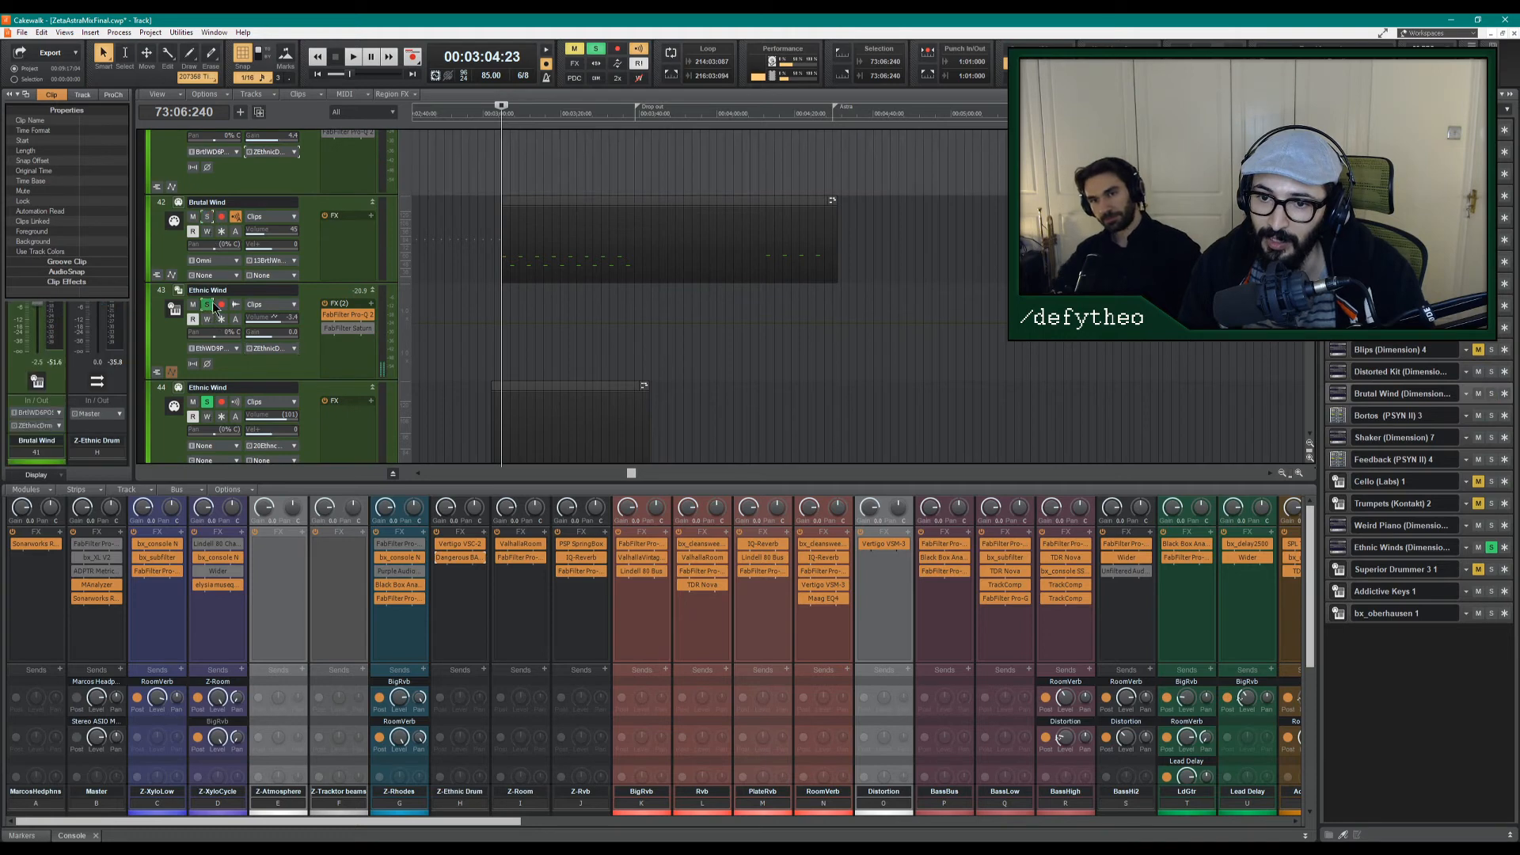
pyautogui.click(207, 305)
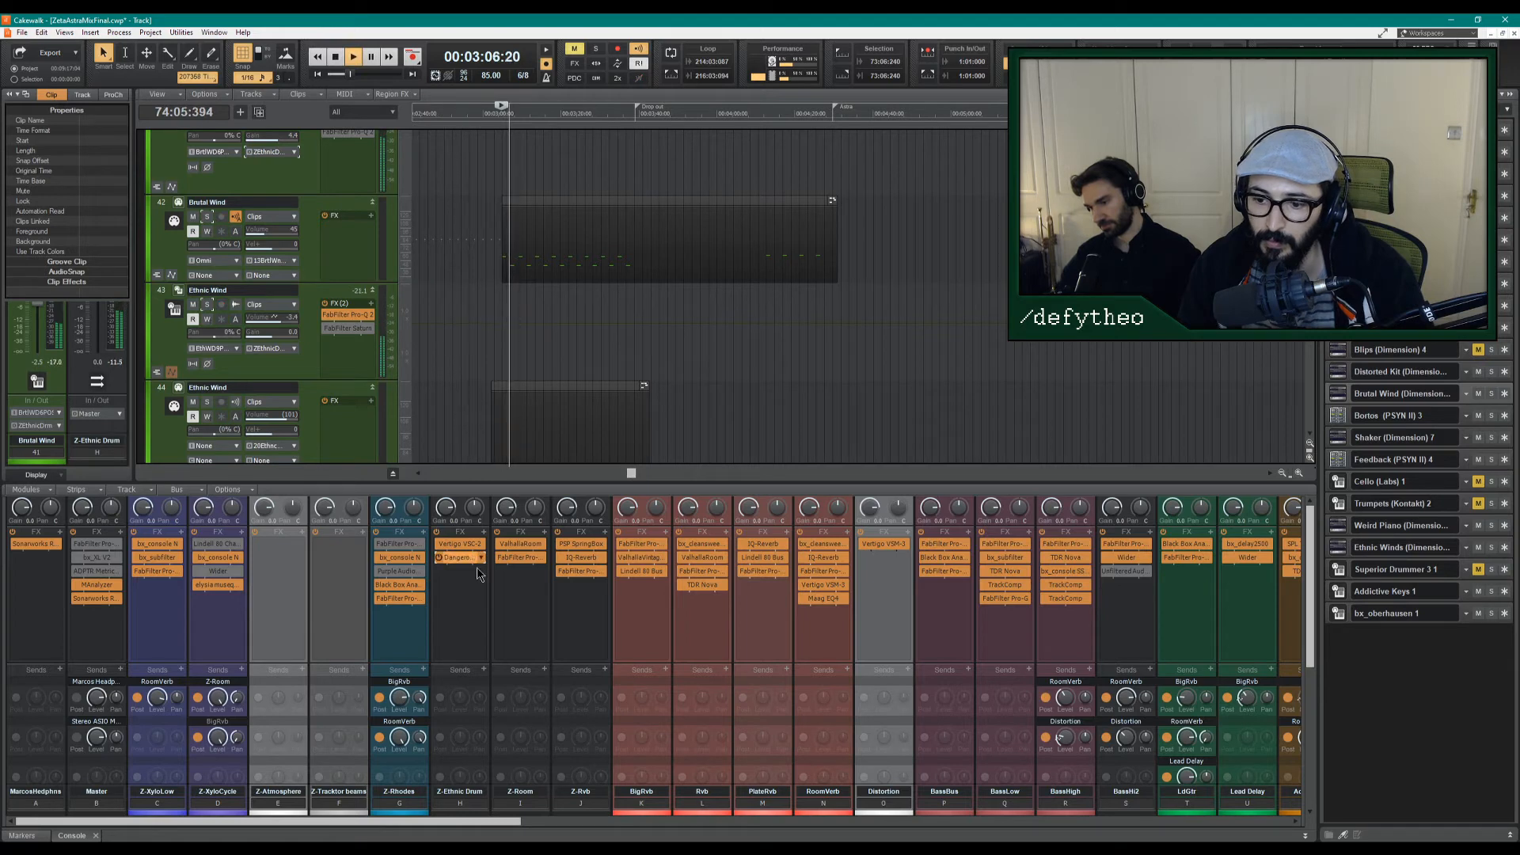
pyautogui.scroll(-1, 457, 574)
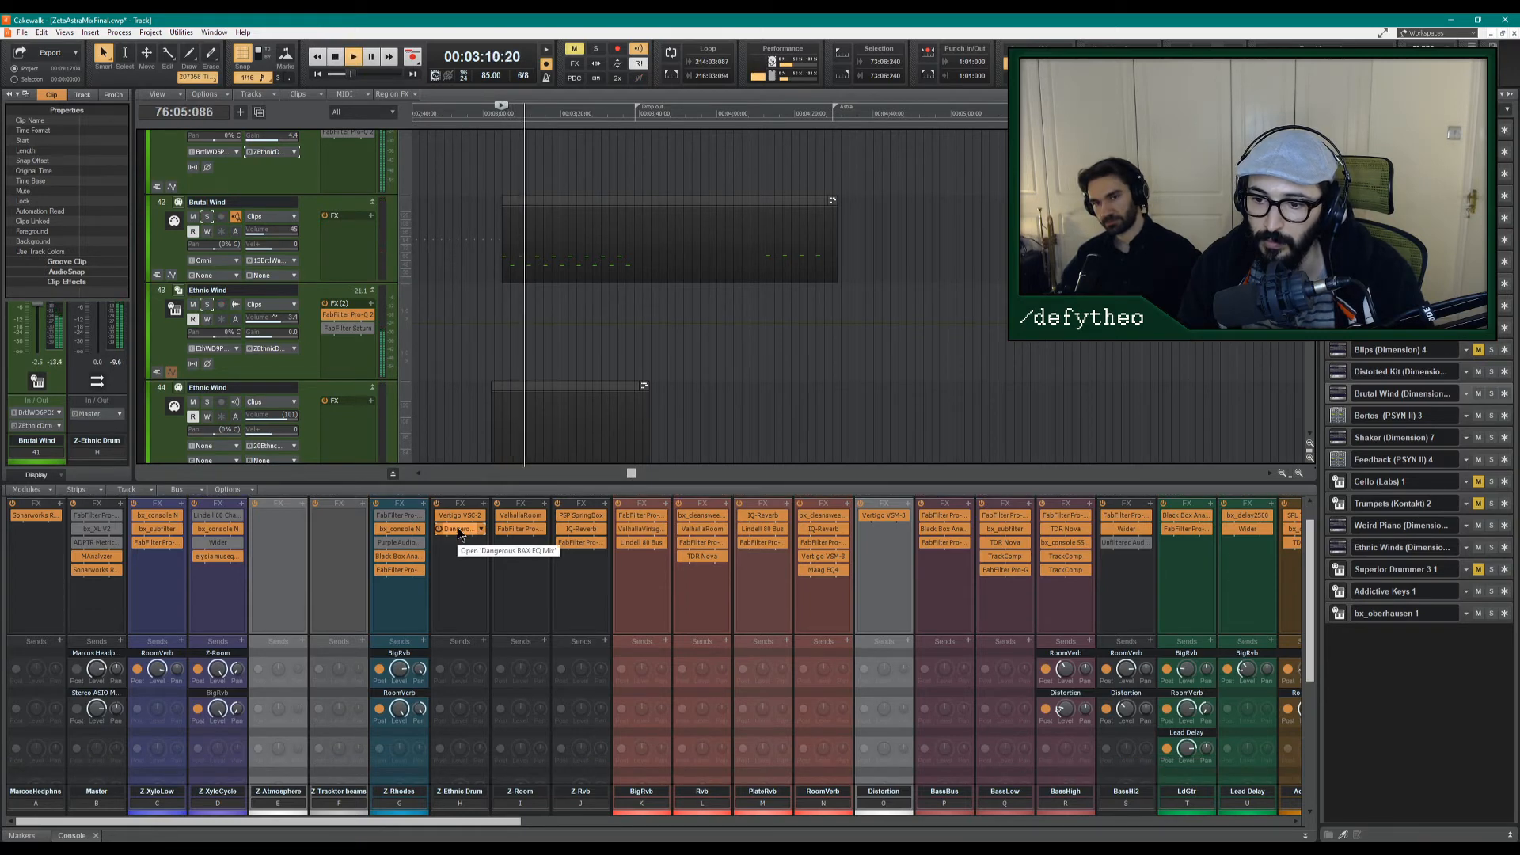
pyautogui.doubleClick(458, 527)
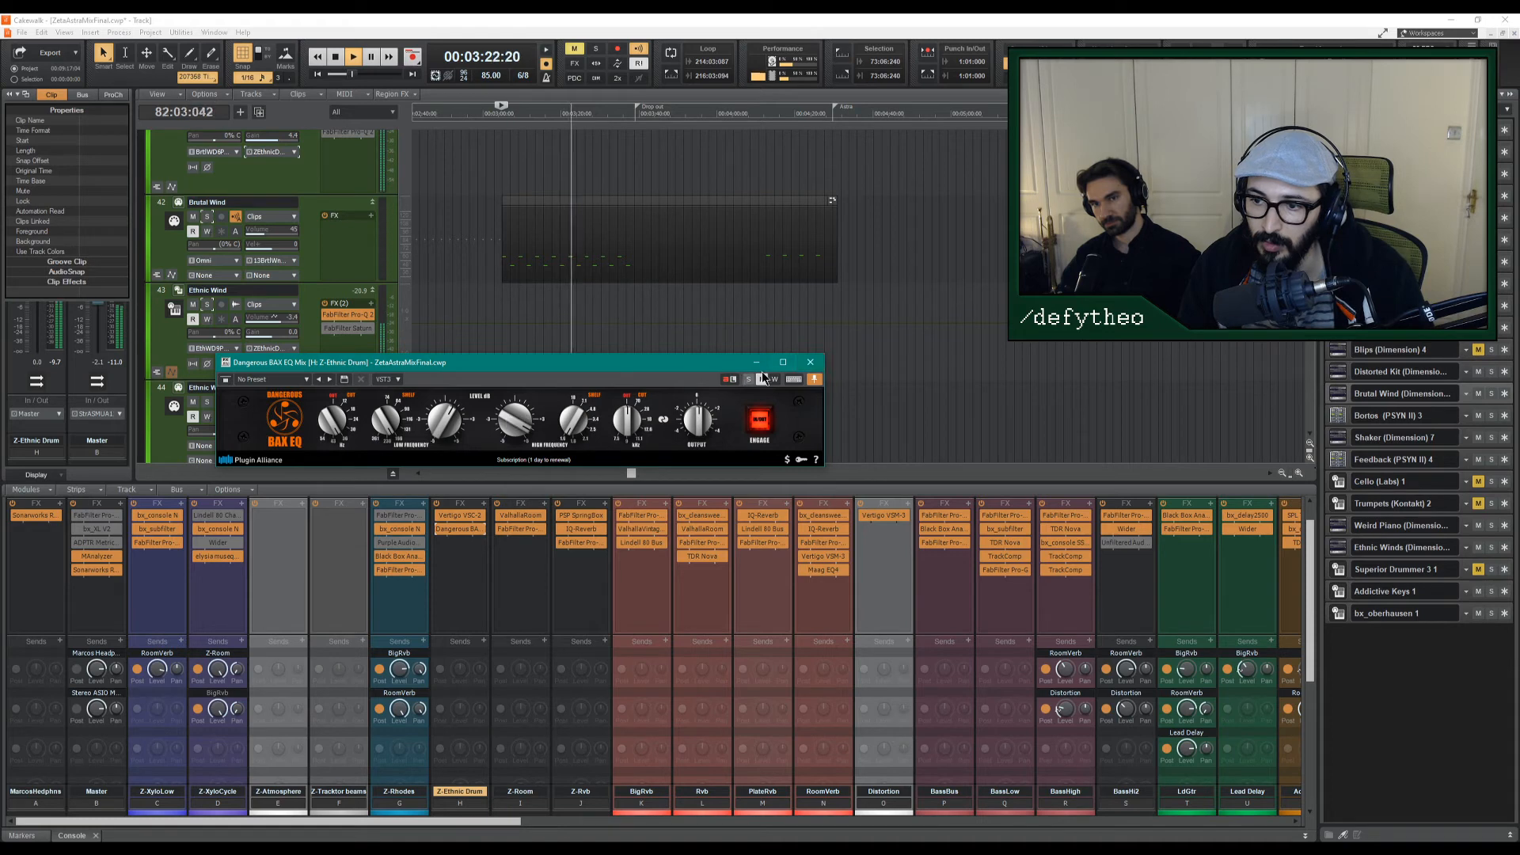
pyautogui.click(809, 362)
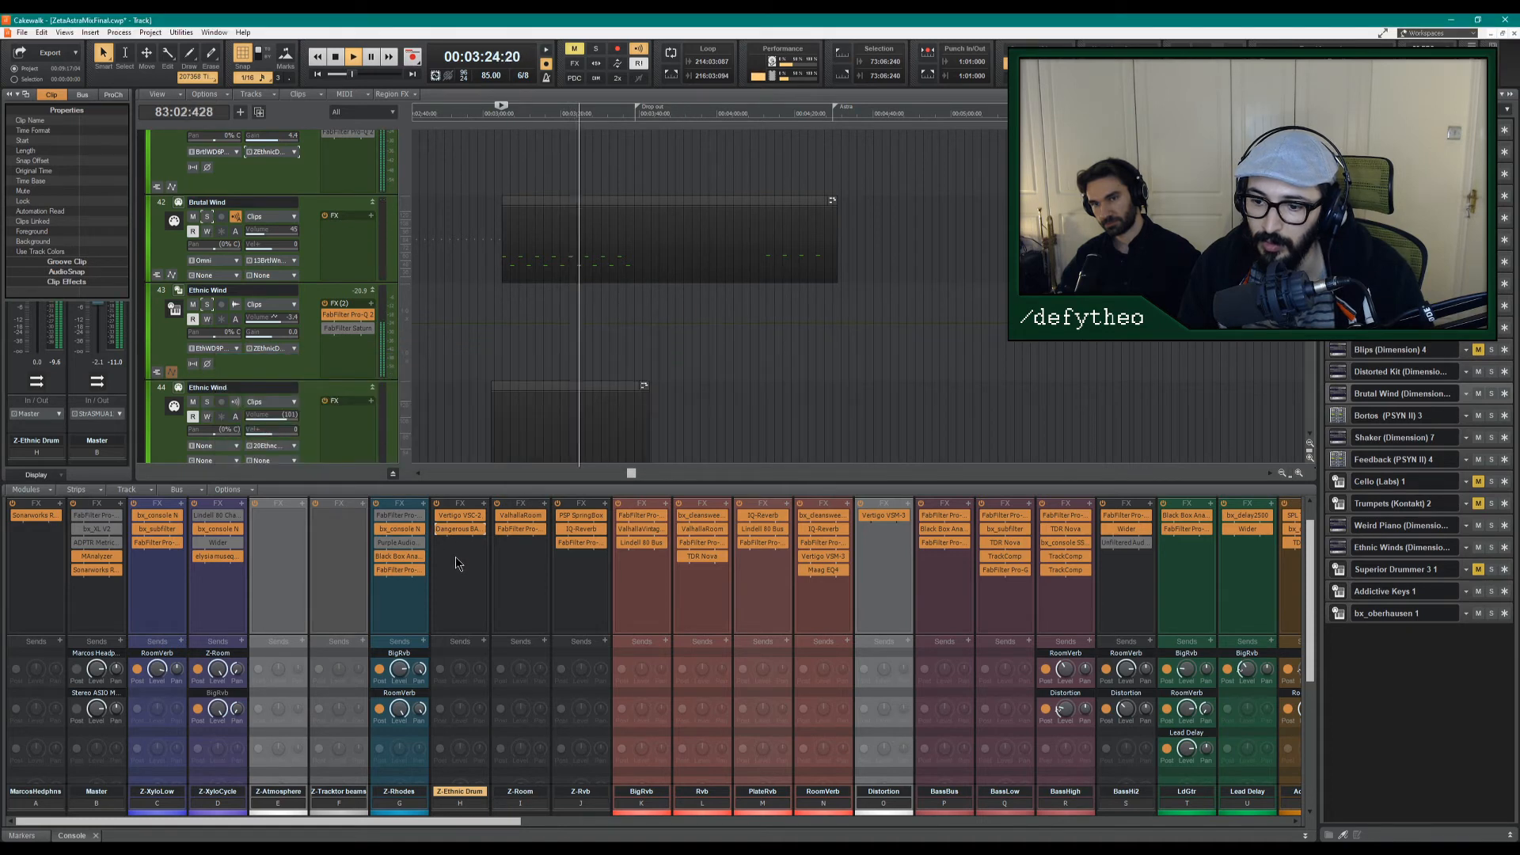
# Insert FabFilter Pro-Q 2 after the BAX EQ on the Z-Ethnic Drum bus and add a high-shelf cut of about -3 dB near 2600 Hz.
pyautogui.press('space')
pyautogui.rightClick(455, 557)
pyautogui.moveTo(491, 561)
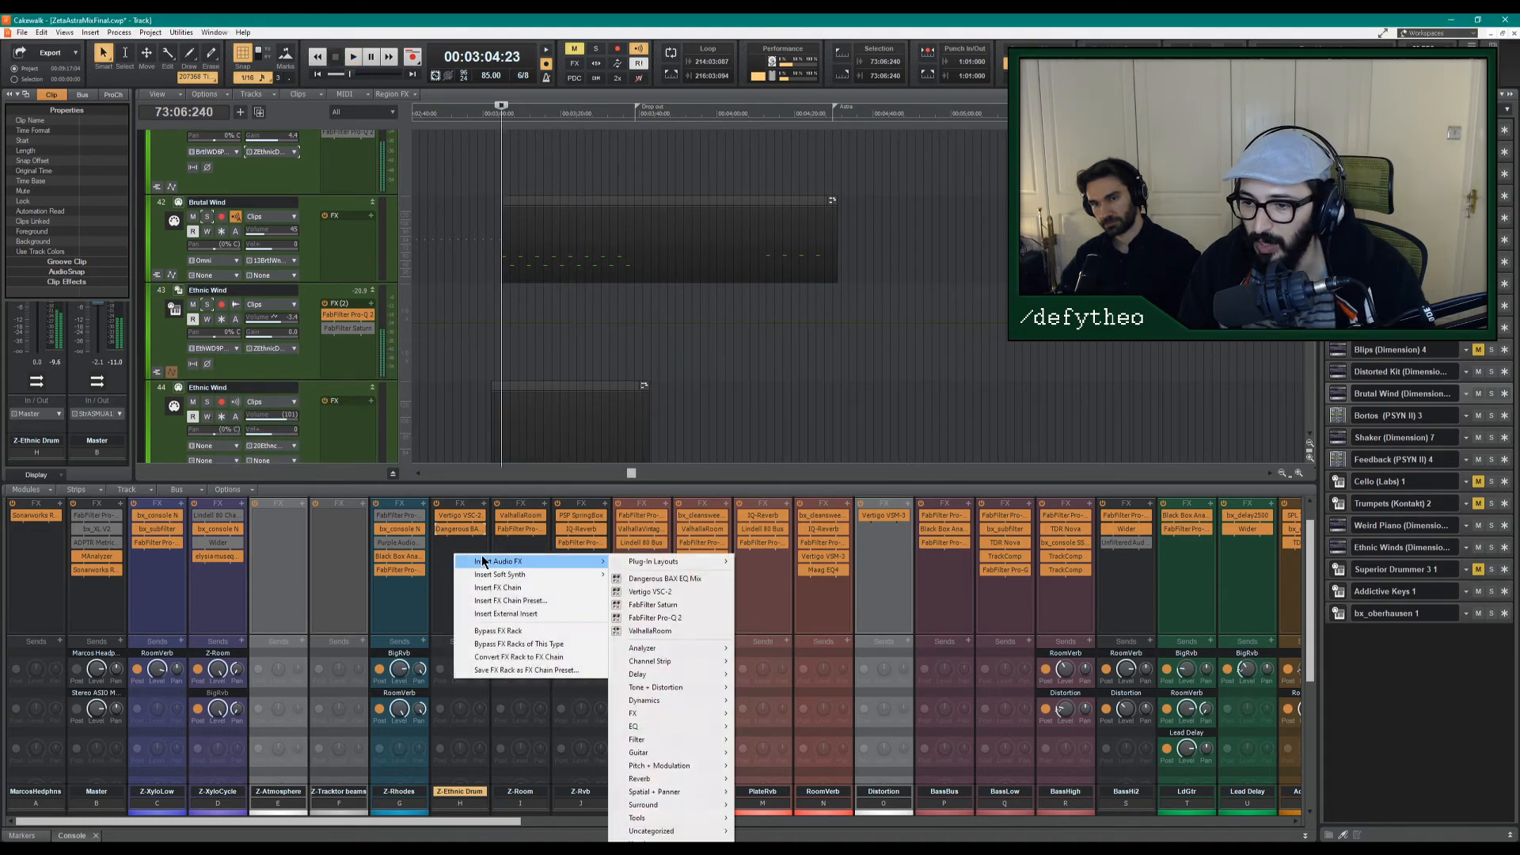
pyautogui.click(675, 616)
pyautogui.moveTo(680, 526); pyautogui.dragTo(612, 543)
pyautogui.rightClick(680, 533)
pyautogui.click(691, 536)
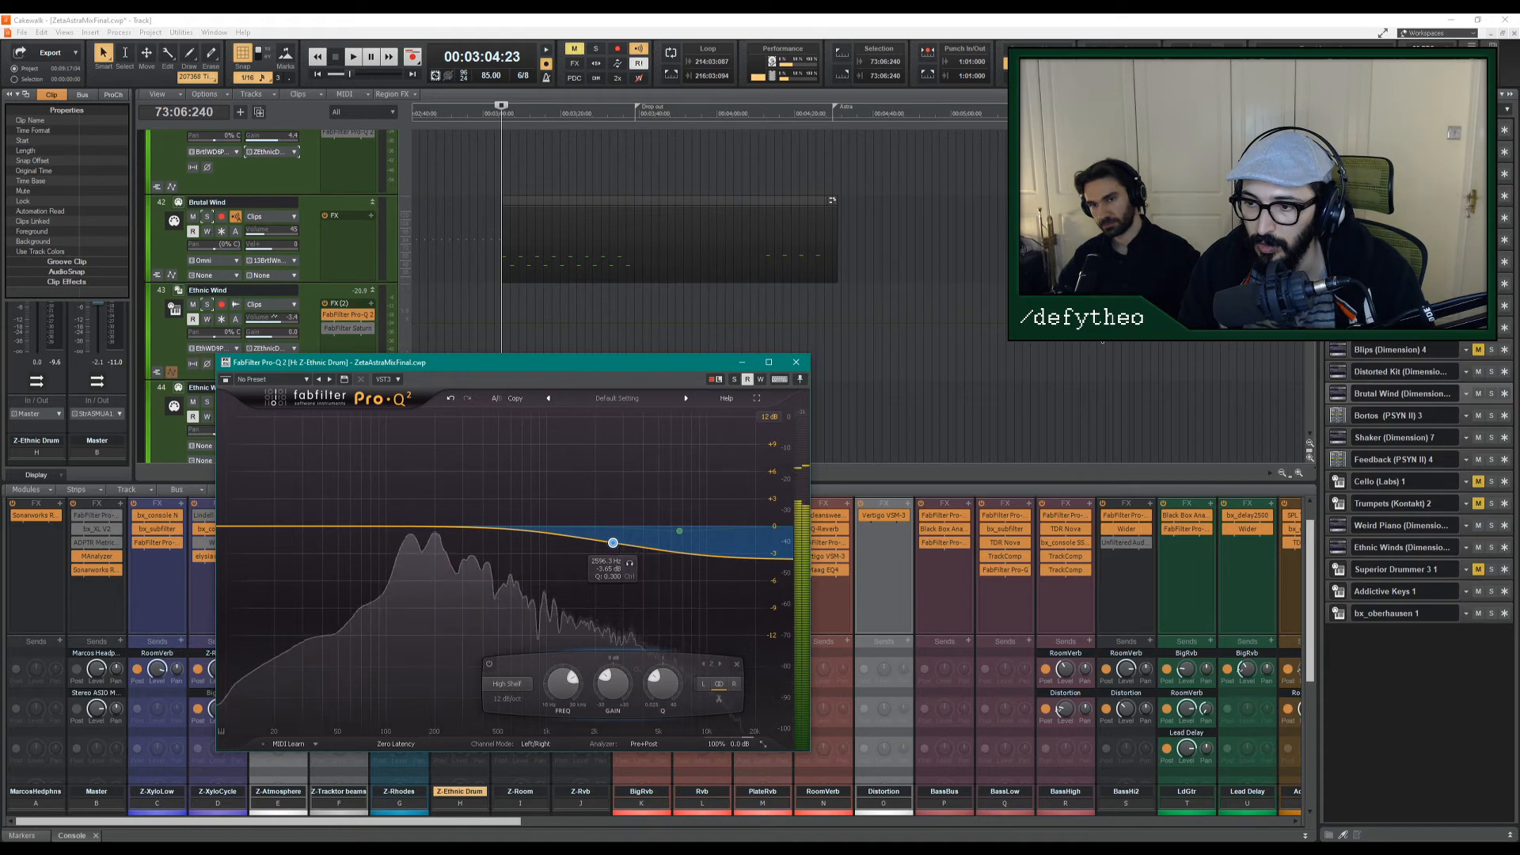
# Deepen the Pro-Q 2 high-shelf cut to about -10.5 dB near 1491 Hz during playback, and close the plug-in window.
pyautogui.moveTo(453, 362); pyautogui.dragTo(916, 329)
pyautogui.press('space')
pyautogui.moveTo(1076, 510); pyautogui.dragTo(1037, 577)
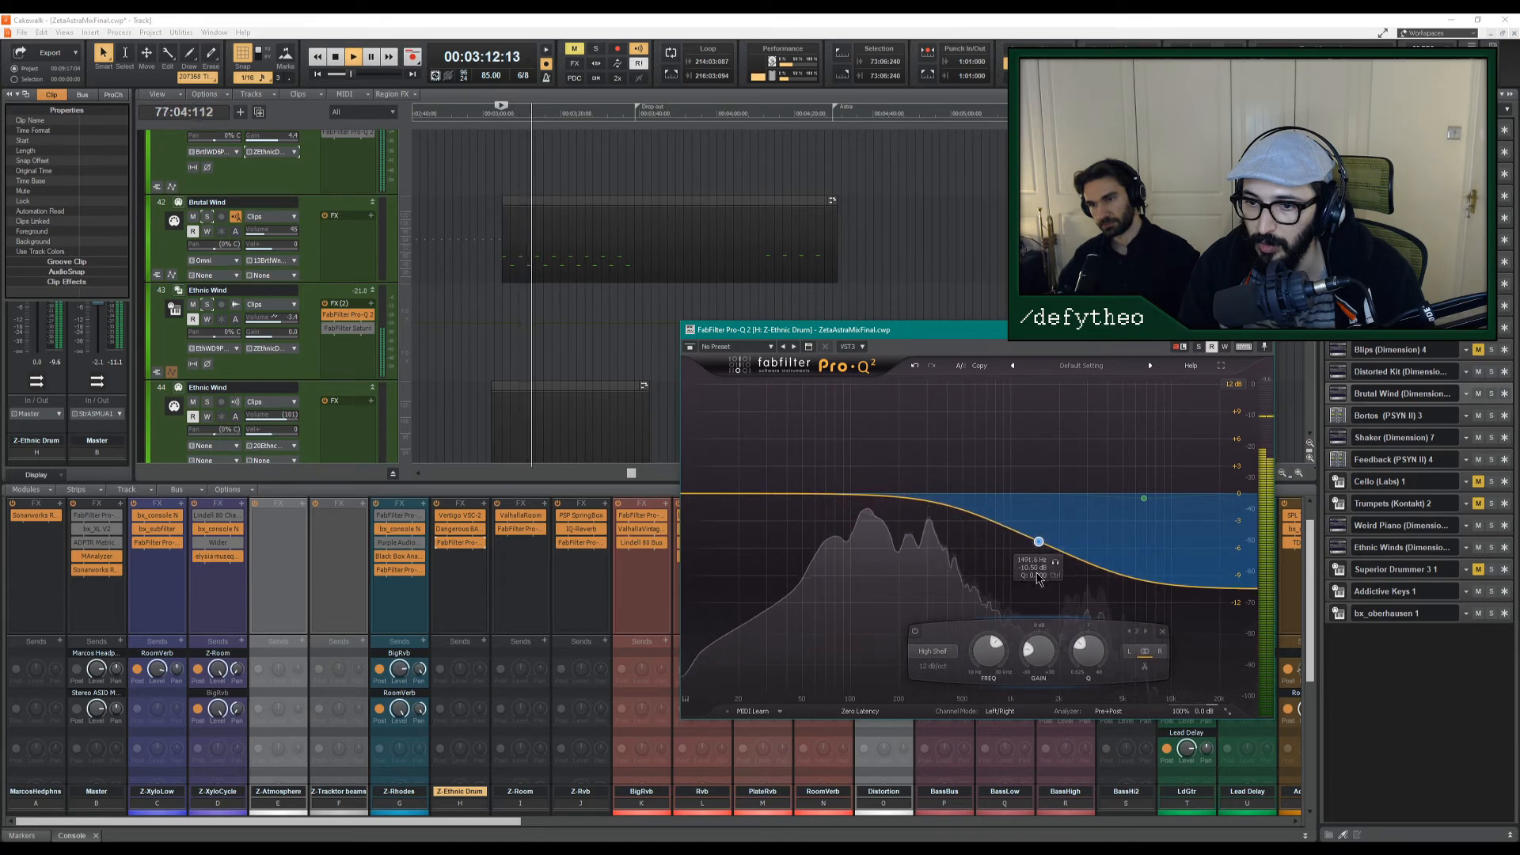
pyautogui.click(1264, 329)
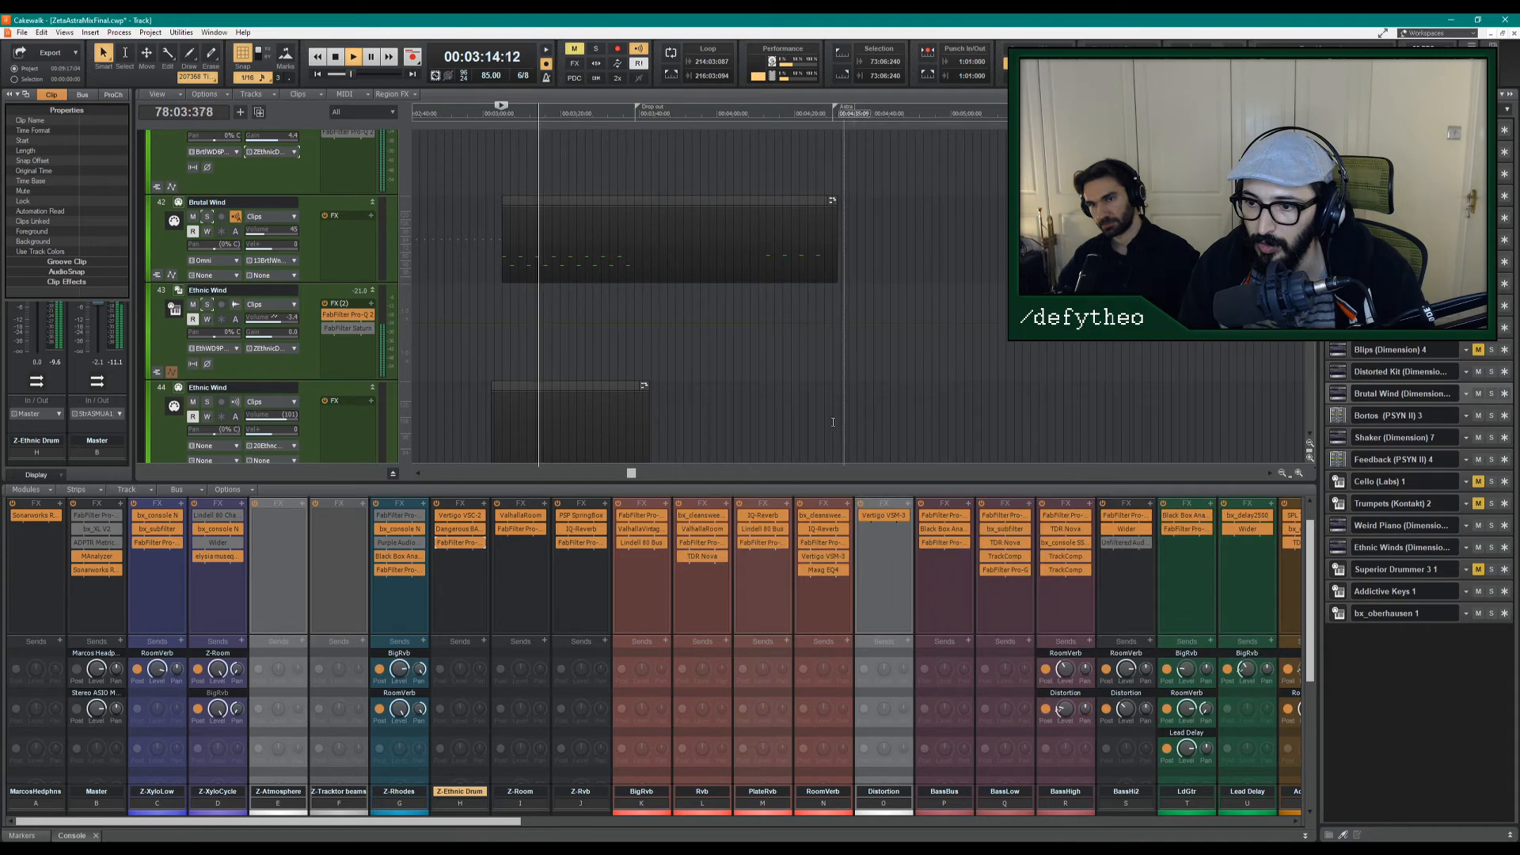
# Adjust the BAX EQ's high-cut filter in the full mix and compare the sound with the EQ engaged and disengaged.
pyautogui.doubleClick(458, 529)
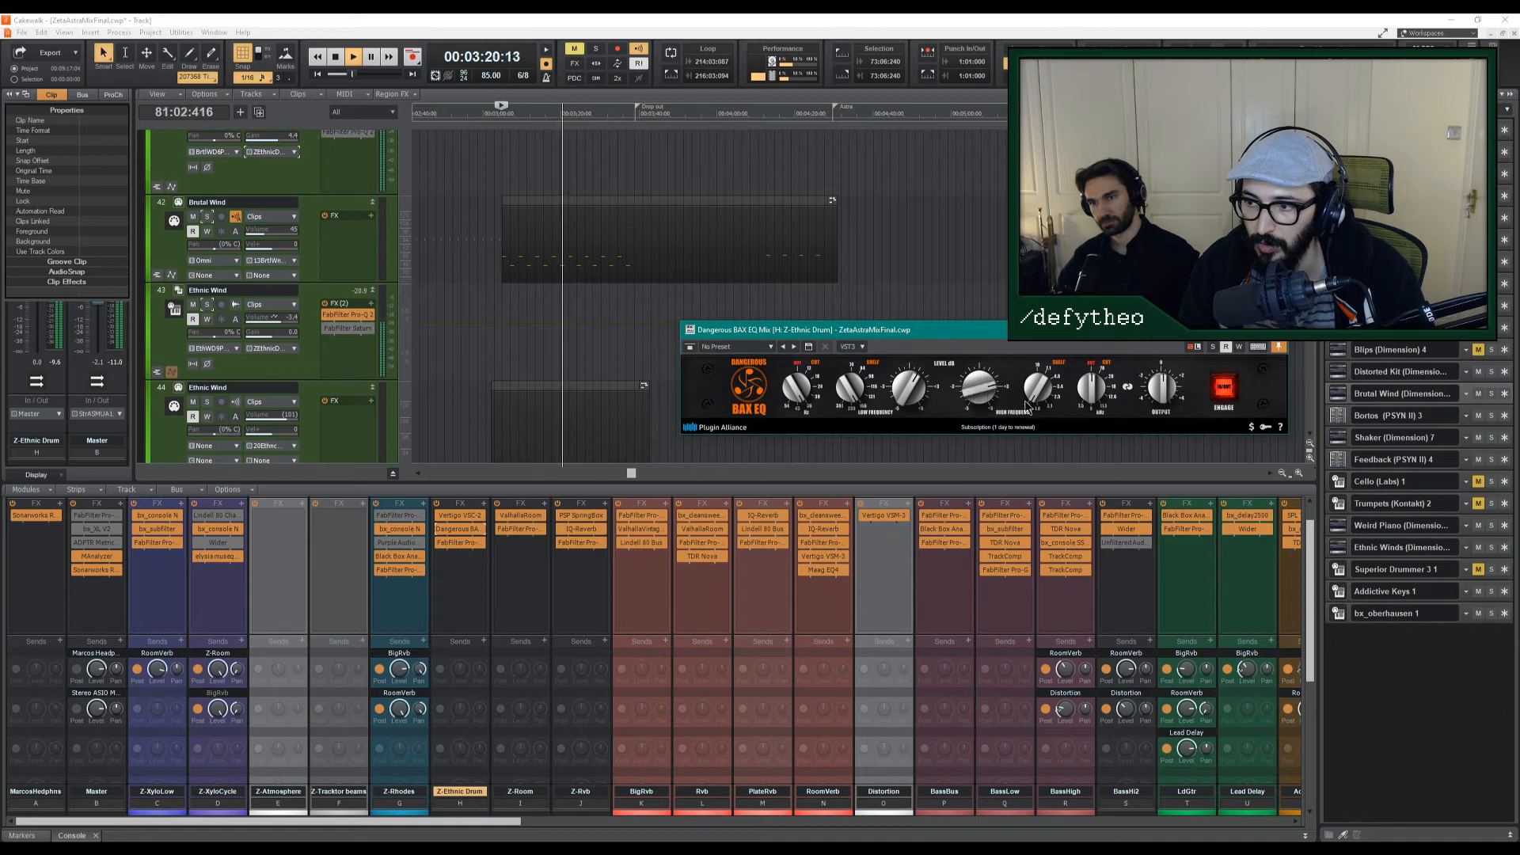
pyautogui.moveTo(1095, 388); pyautogui.dragTo(1108, 353)
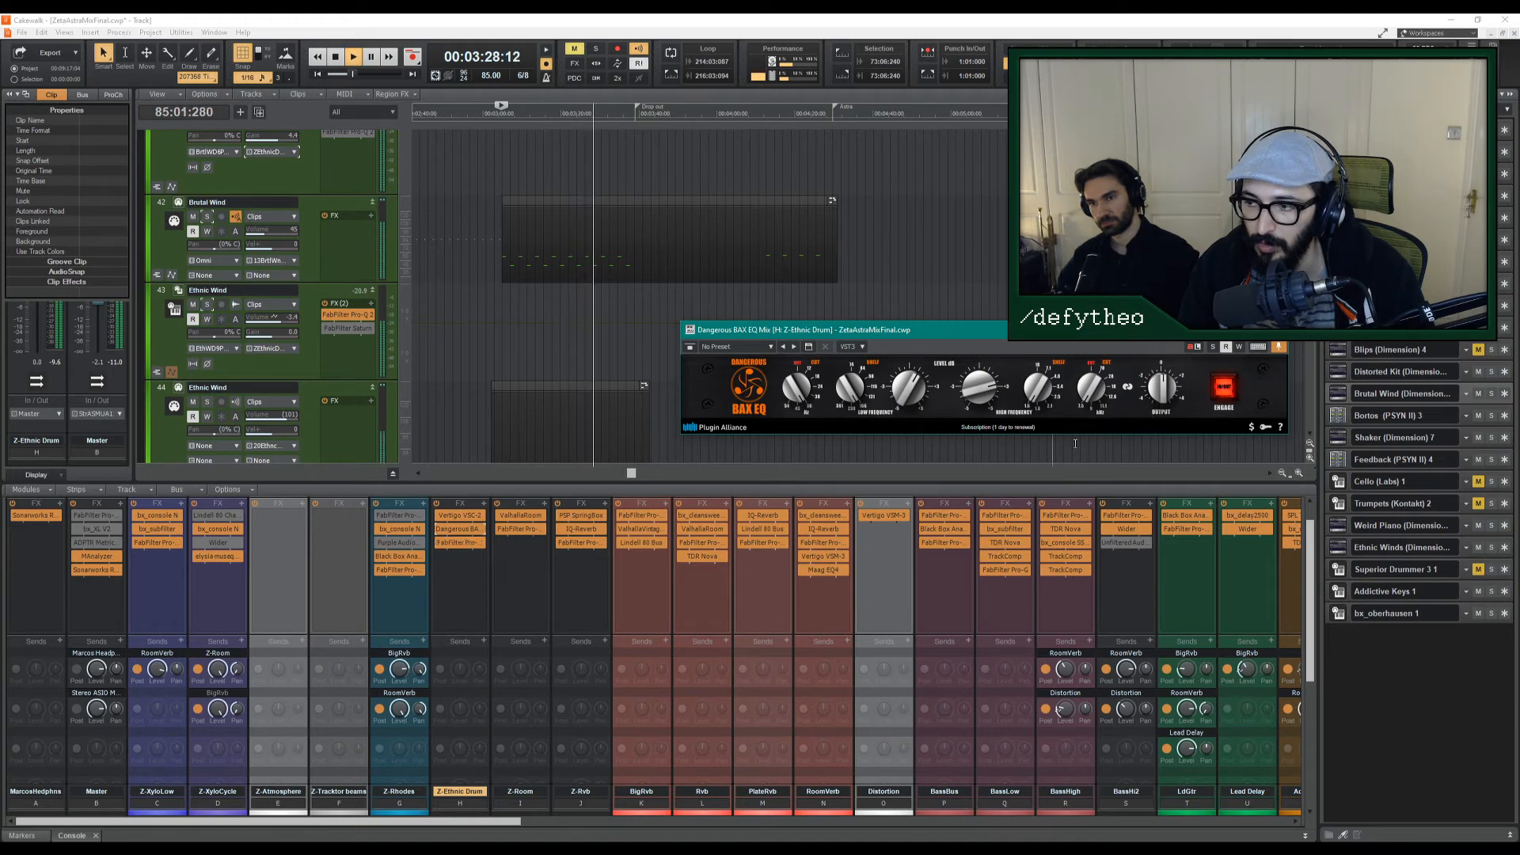
pyautogui.click(1227, 396)
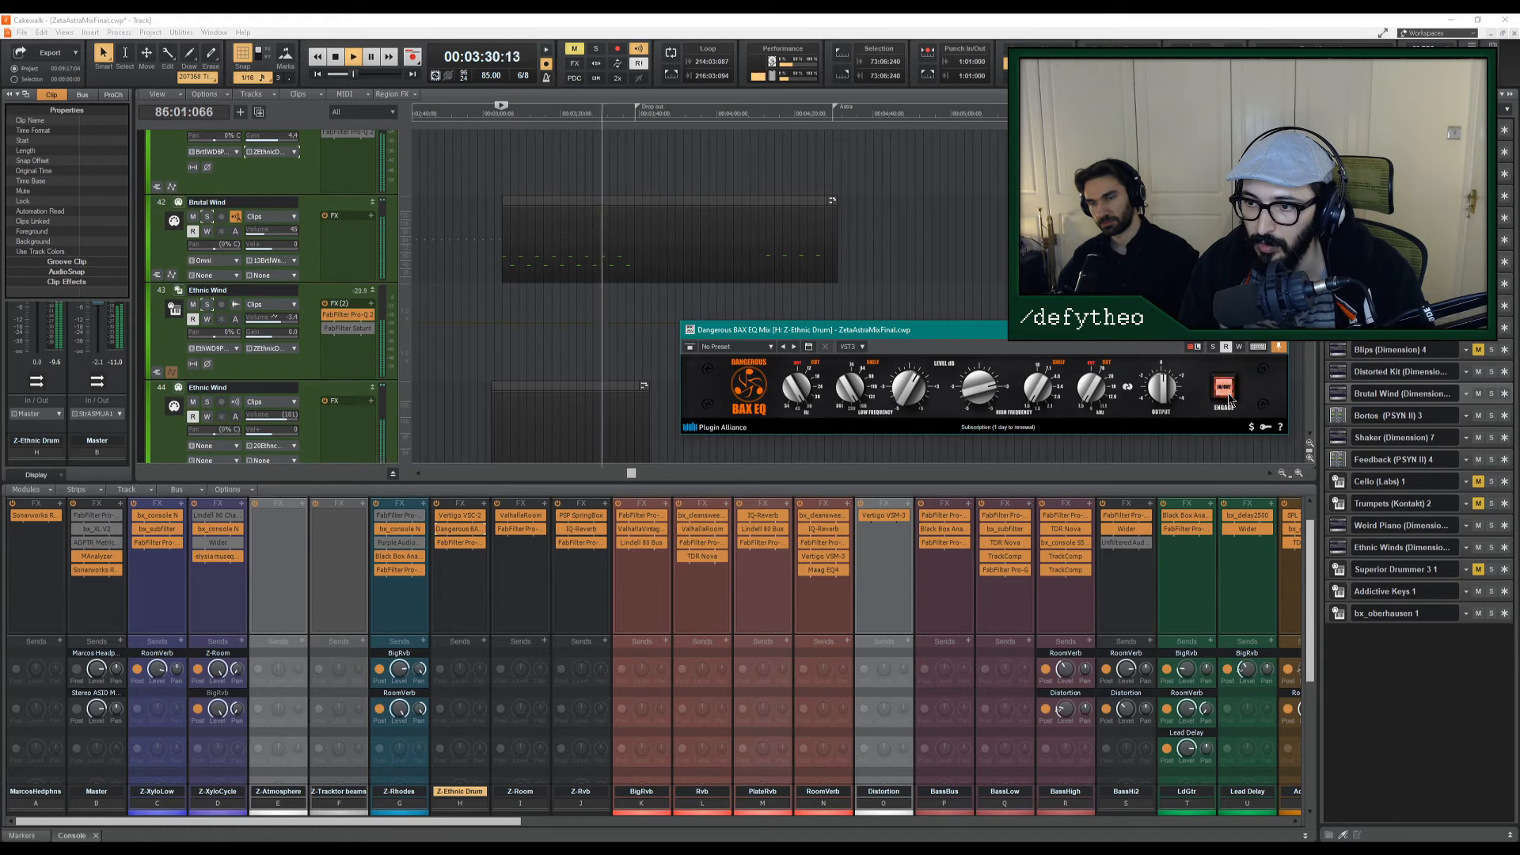
pyautogui.click(1228, 397)
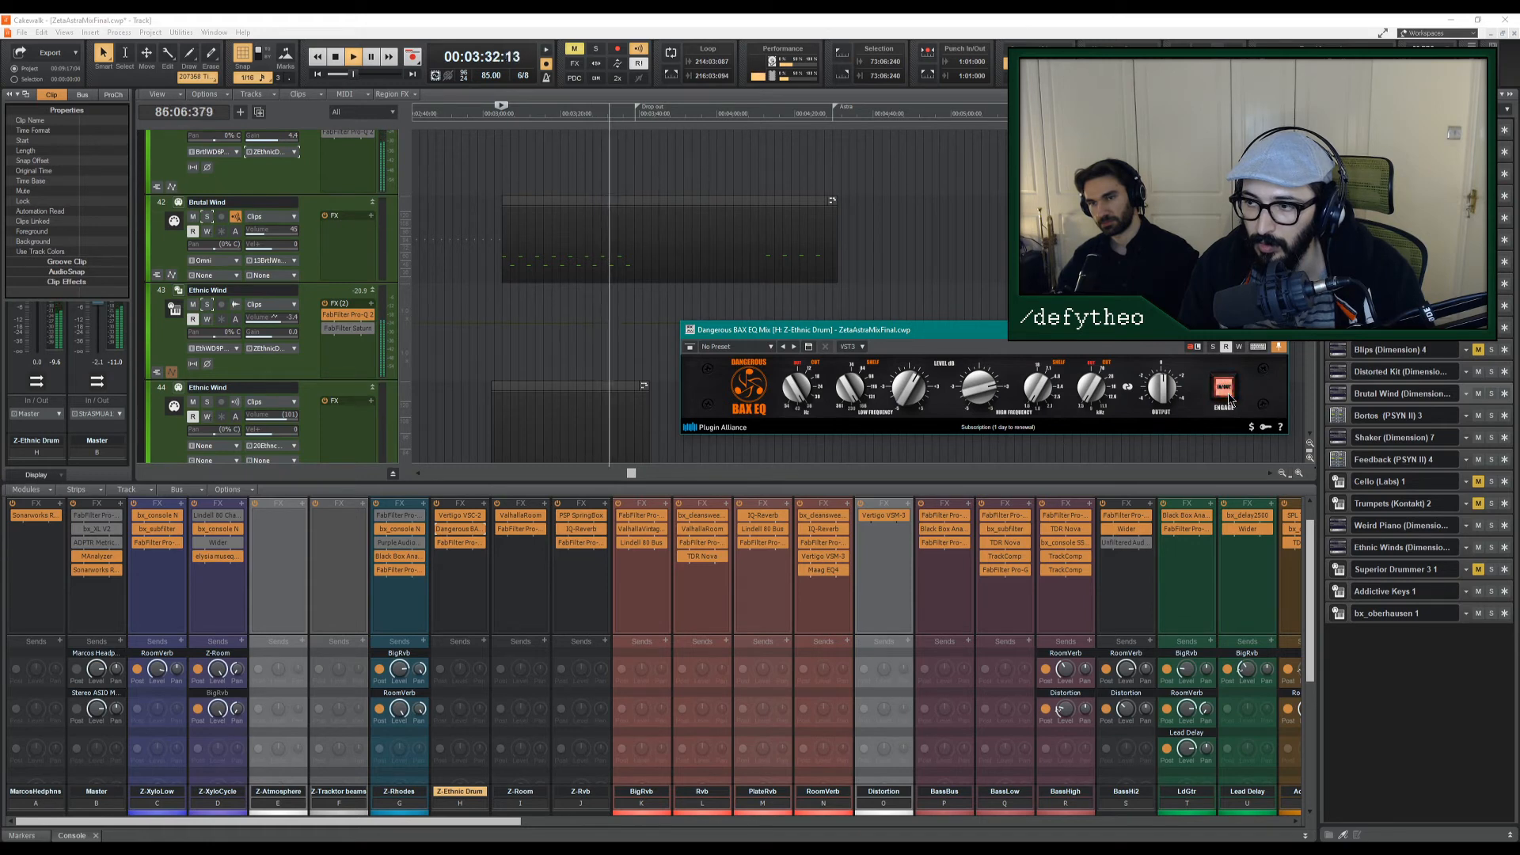
pyautogui.click(1229, 398)
pyautogui.press('space')
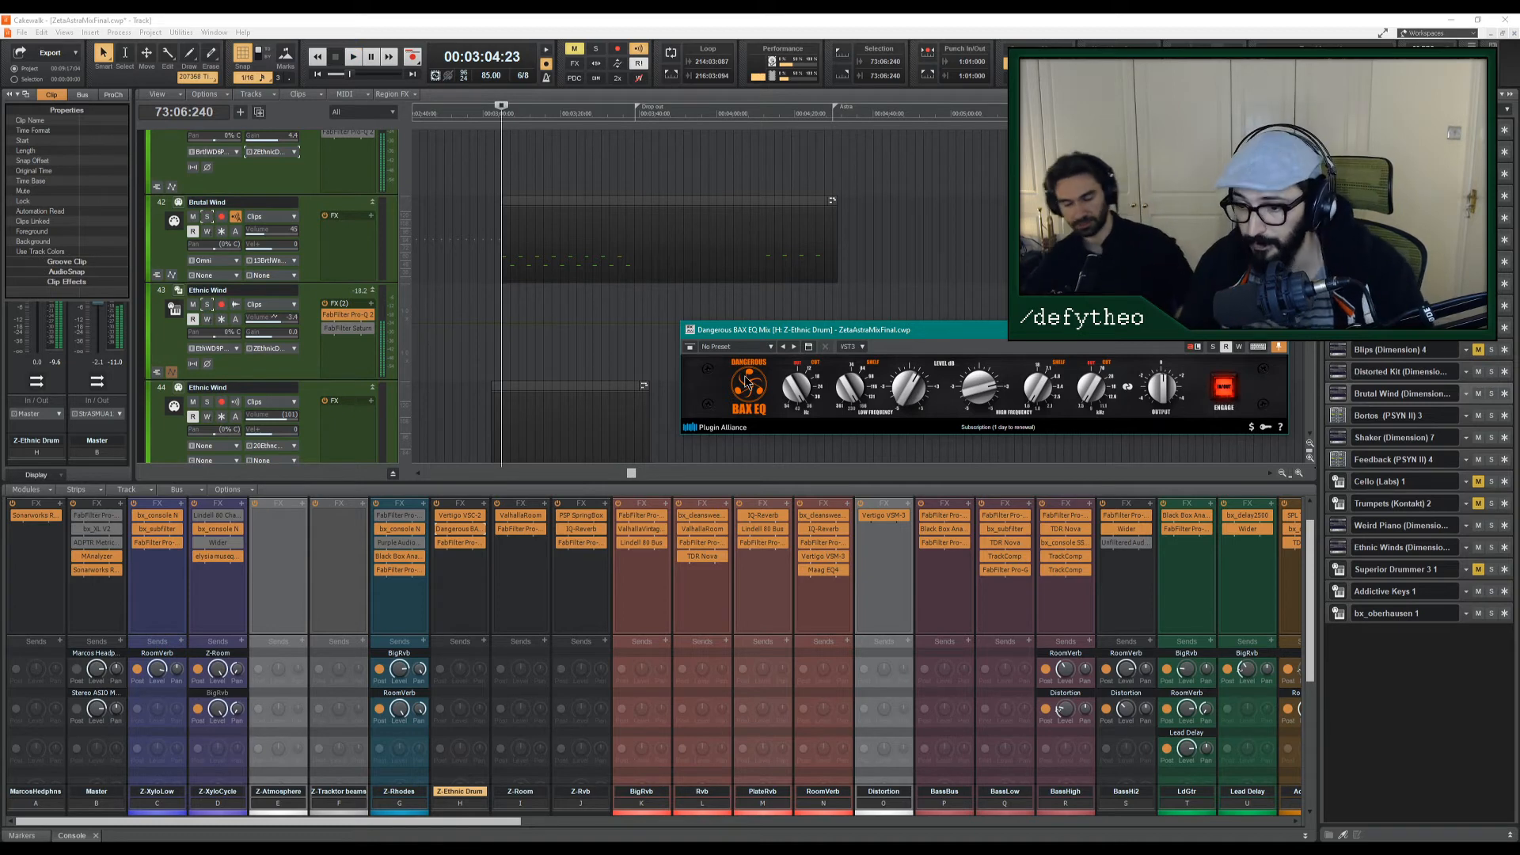
# Solo the Z-Ethnic Drum bus, compare it with the BAX EQ on and off during playback, and close the EQ.
pyautogui.scroll(-1, 464, 641)
pyautogui.press('space')
pyautogui.scroll(-2, 466, 642)
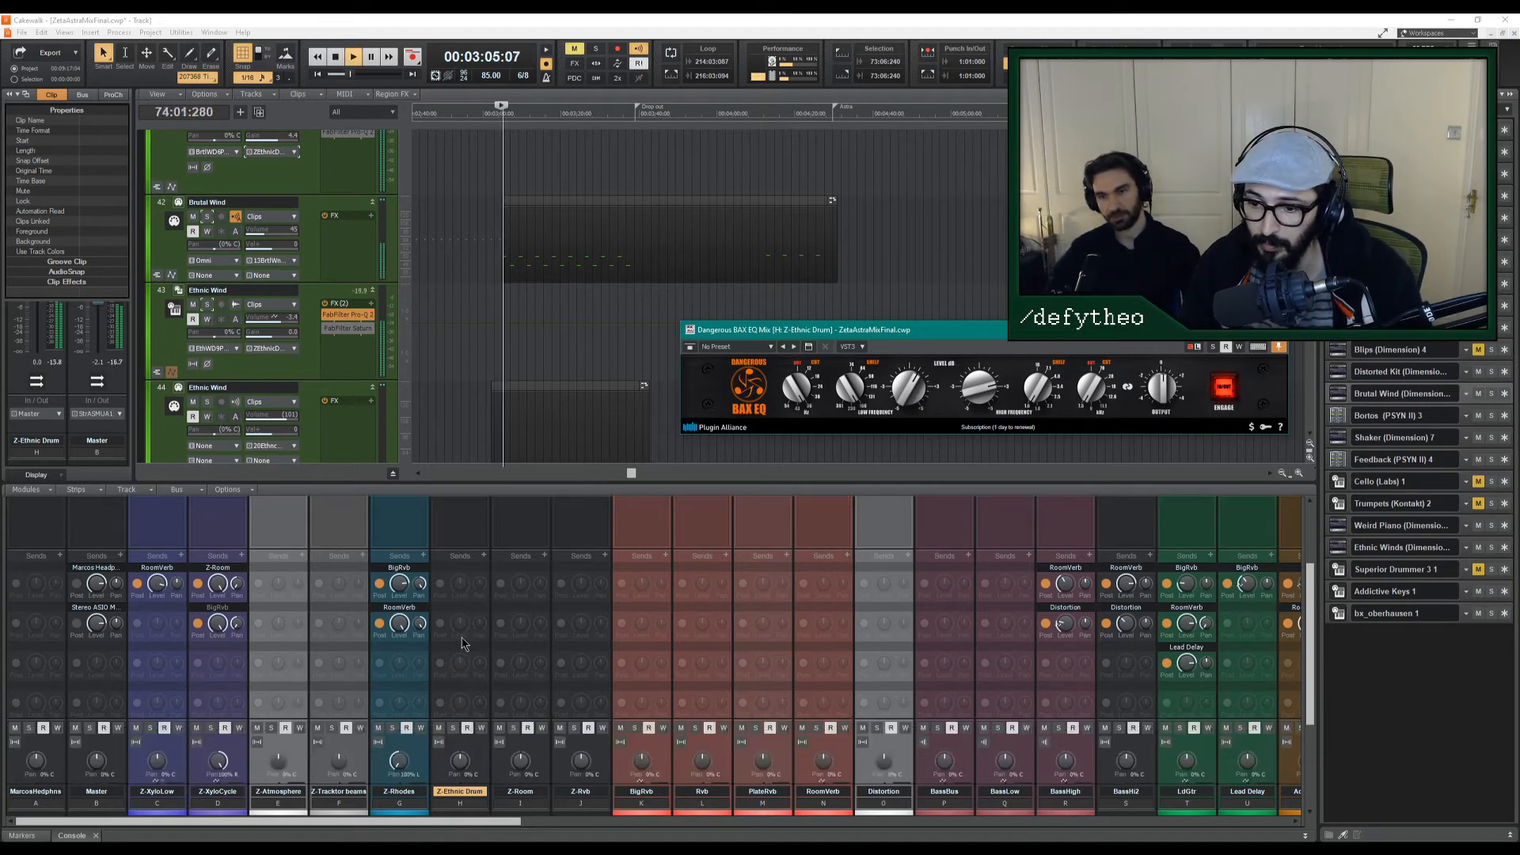
pyautogui.click(453, 727)
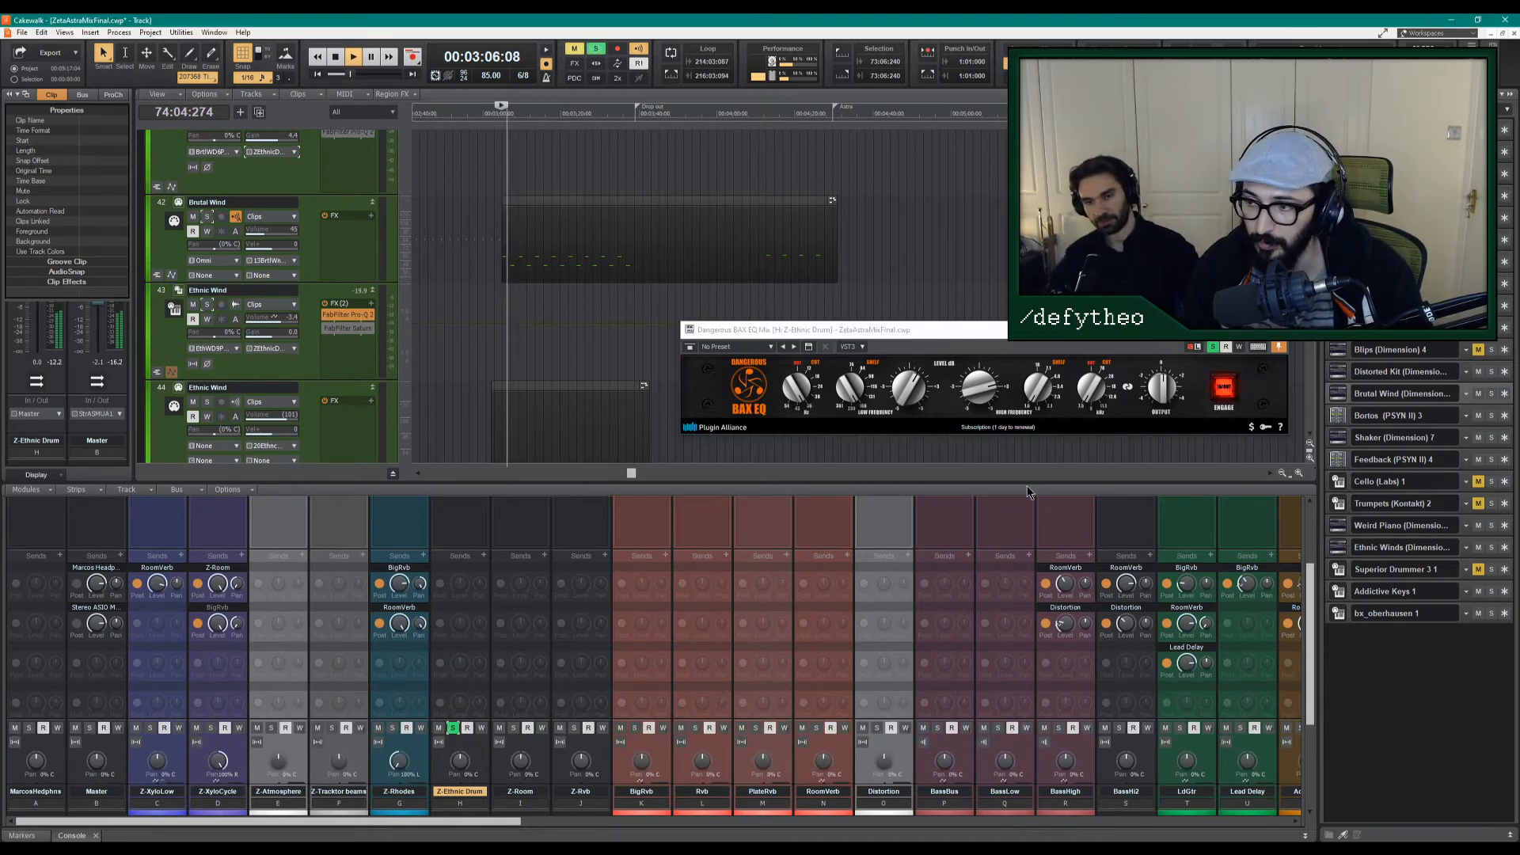
pyautogui.click(1224, 389)
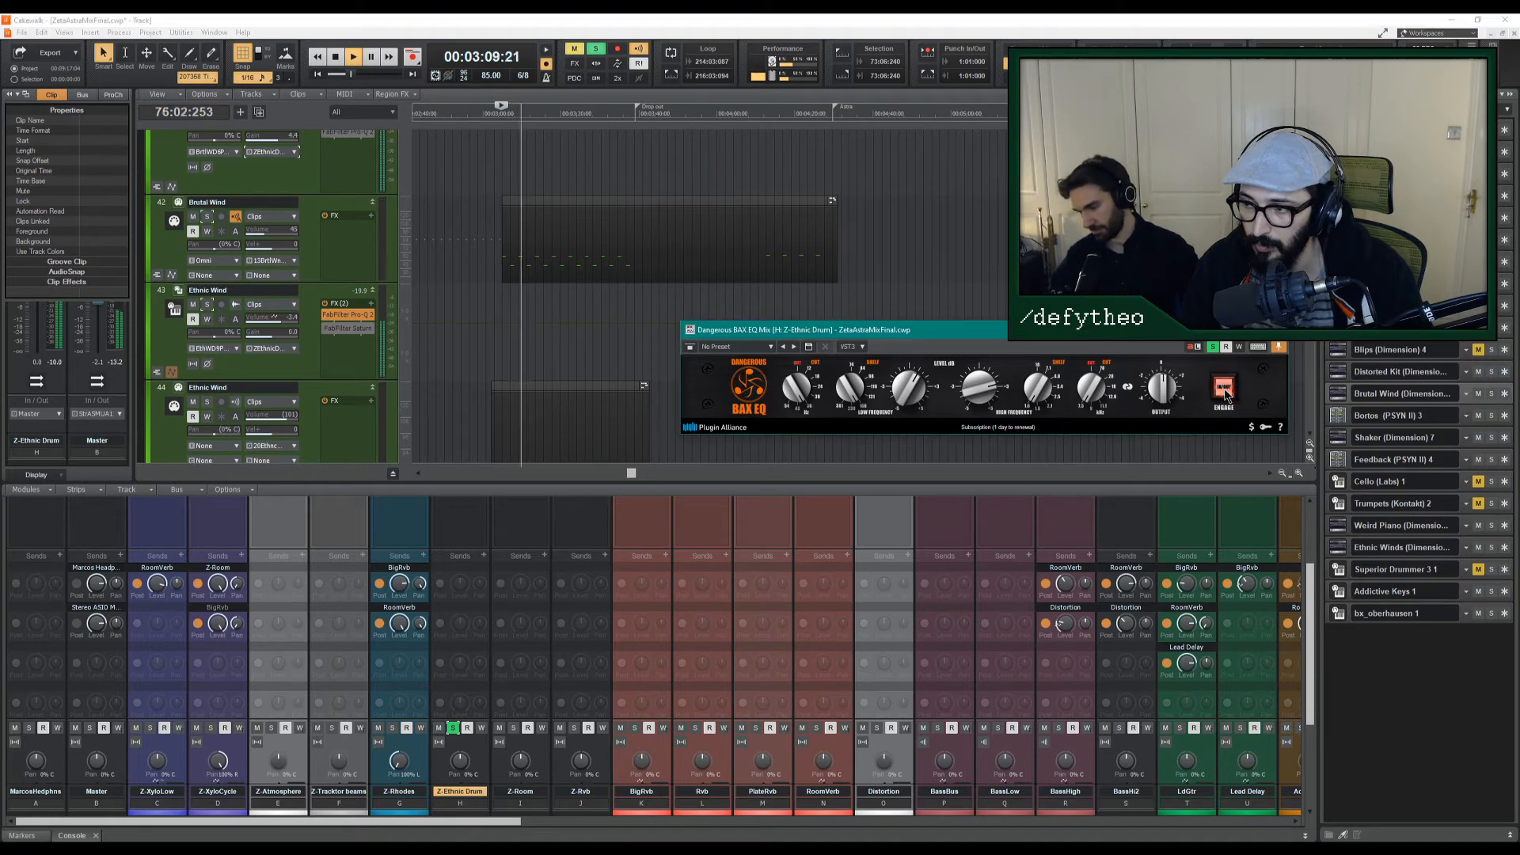
pyautogui.click(1225, 391)
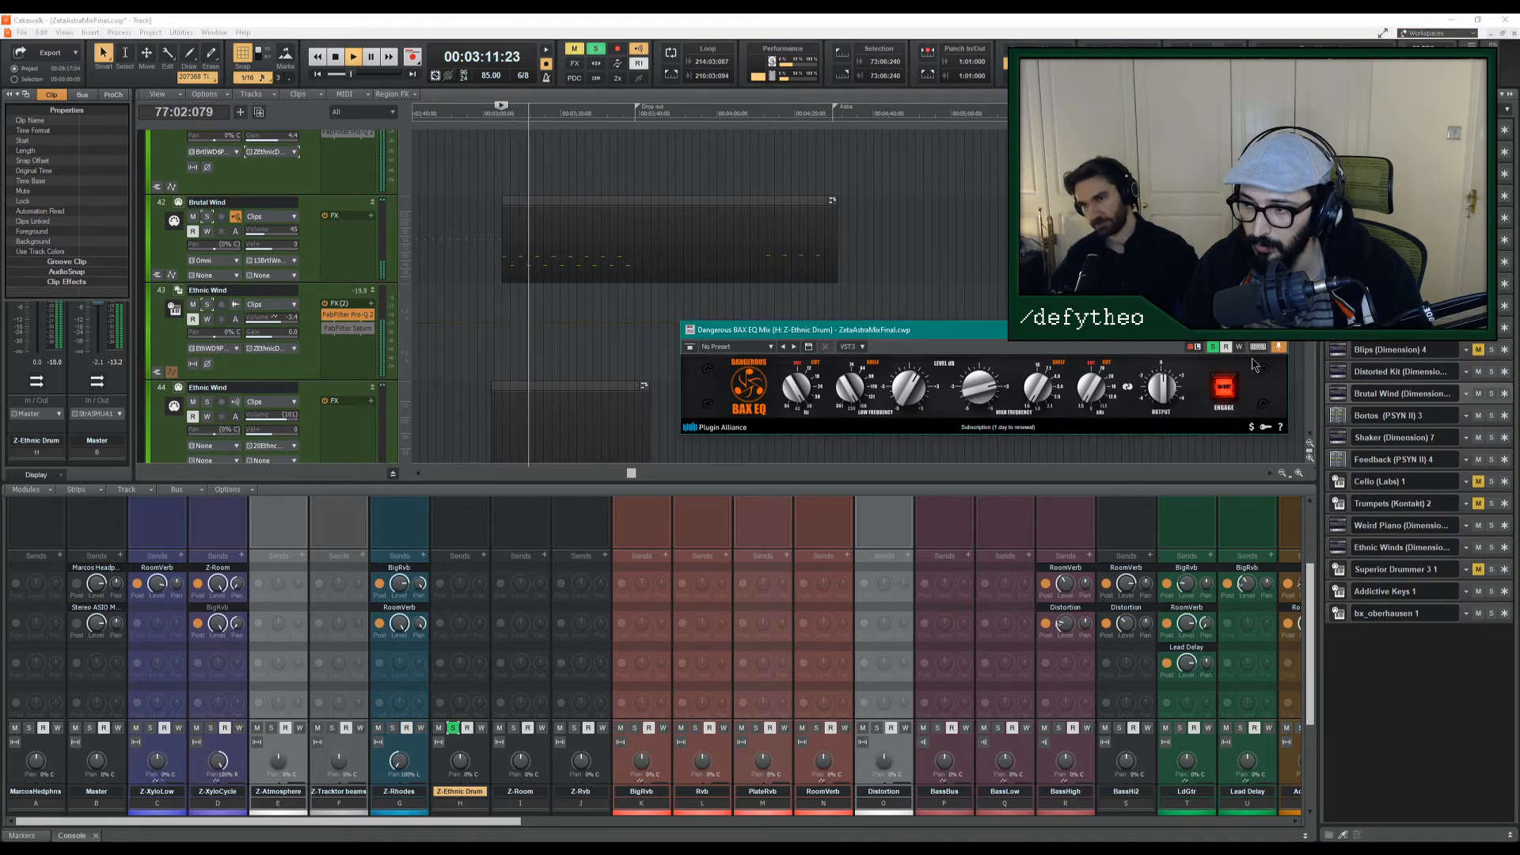
pyautogui.click(1276, 330)
pyautogui.press('space')
# Insert the bx_refinement plug-in from the tone and distortion effects at the end of the Z-Ethnic Drum bus's effects chain.
pyautogui.scroll(2, 467, 619)
pyautogui.scroll(1, 467, 619)
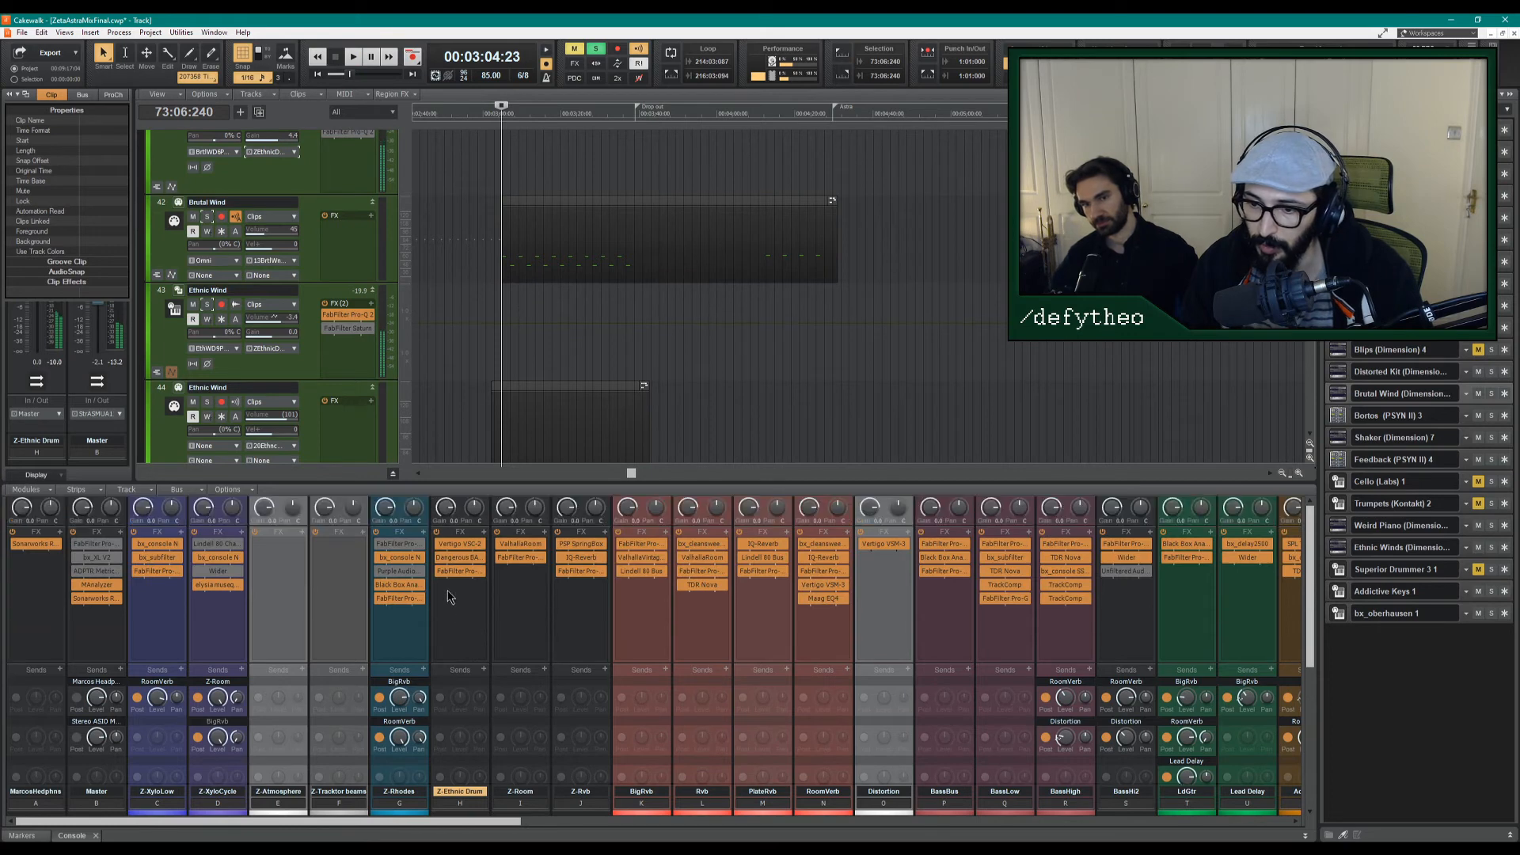
pyautogui.rightClick(452, 602)
pyautogui.moveTo(475, 608)
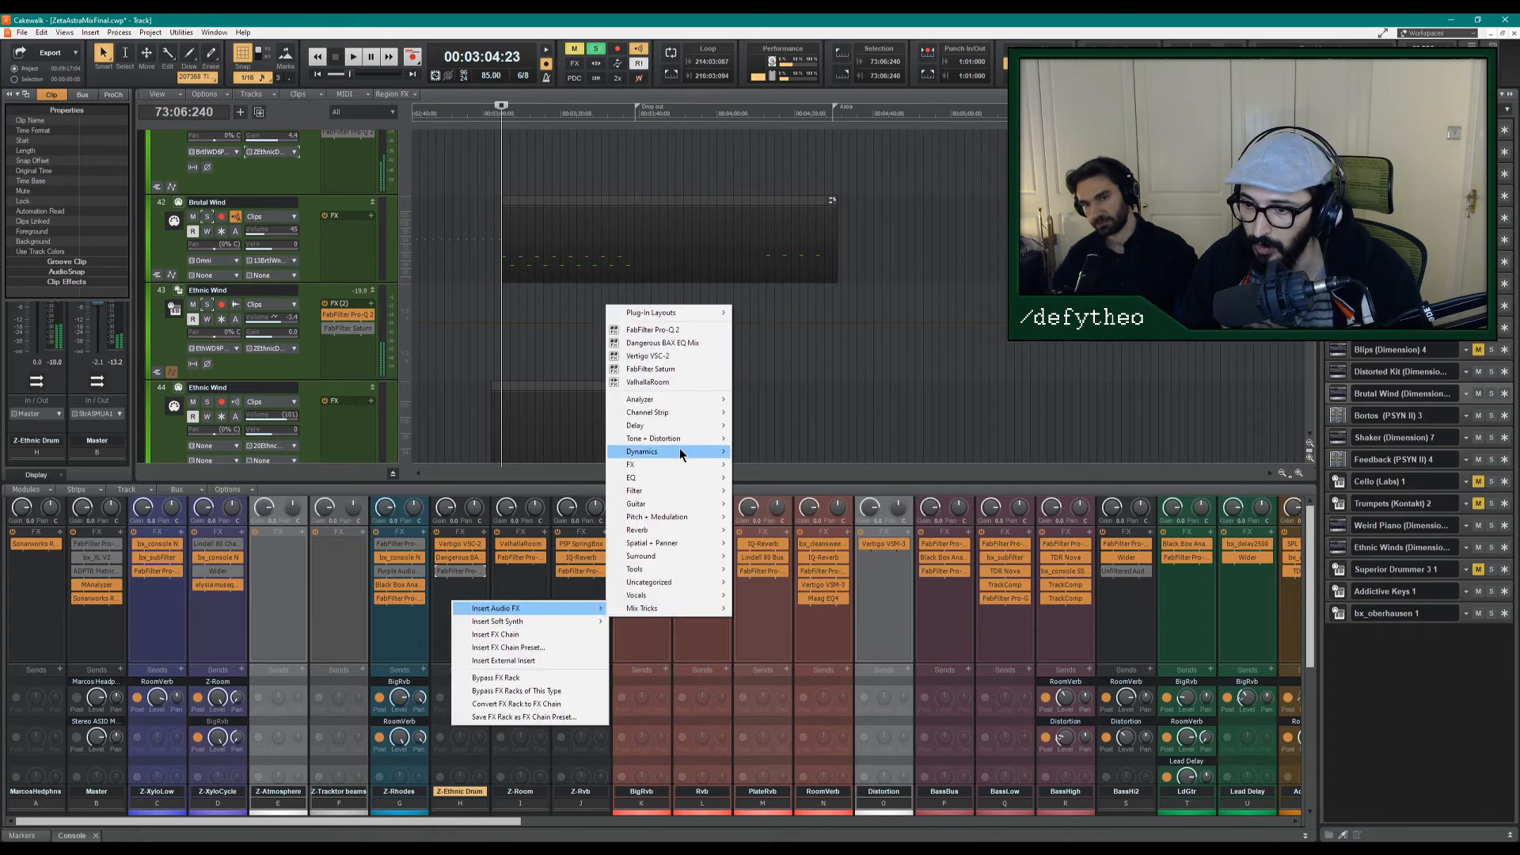
pyautogui.moveTo(669, 438)
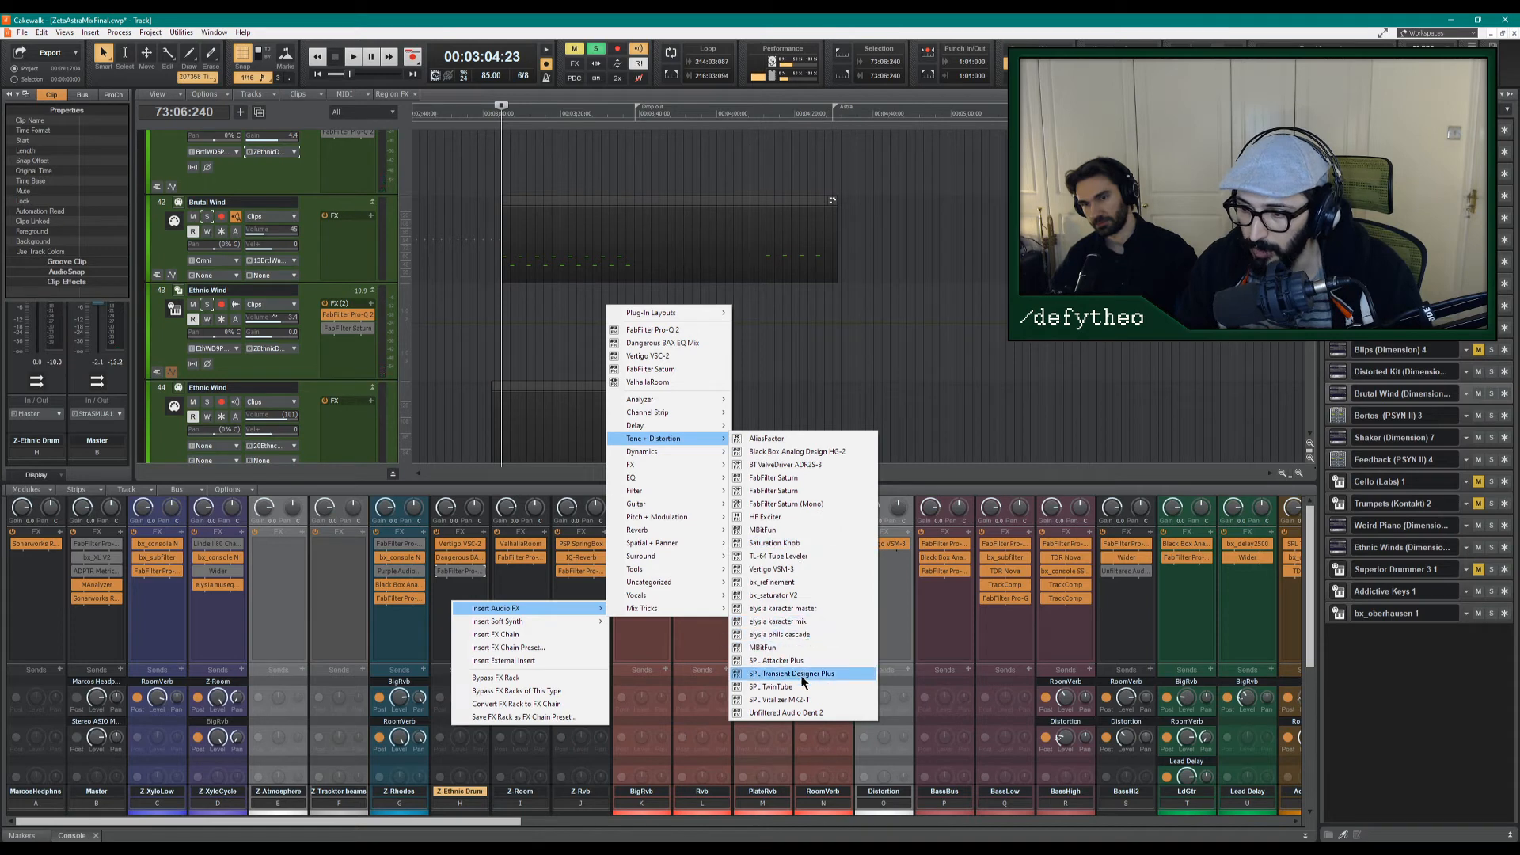
pyautogui.click(794, 582)
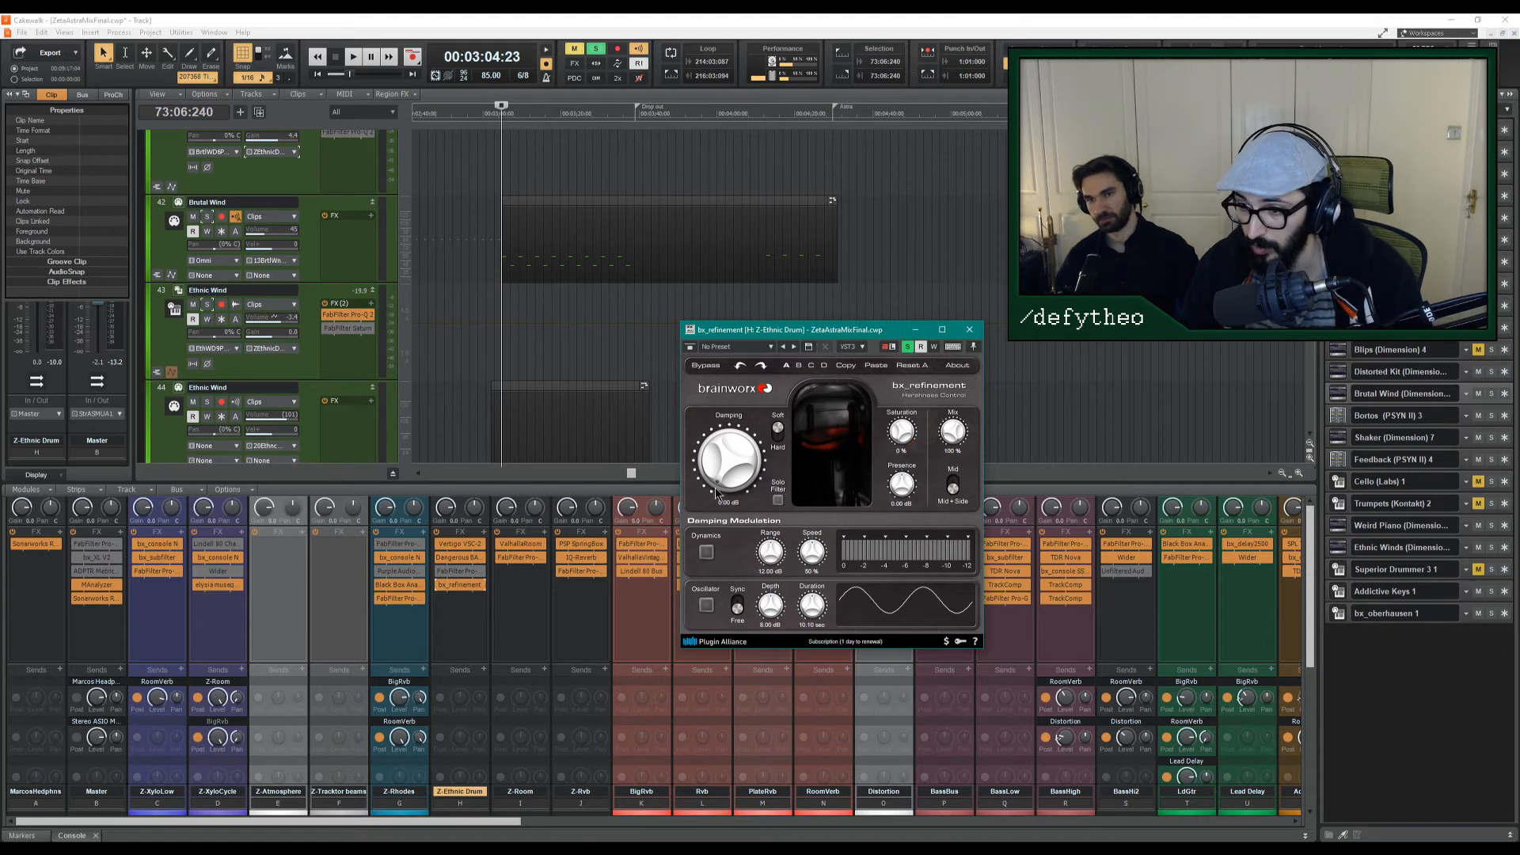
# Set bx_refinement's damping to -20 dB, raise its saturation to about 78% and increase its presence while the section plays.
pyautogui.press('space')
pyautogui.moveTo(714, 473); pyautogui.dragTo(740, 397)
pyautogui.click(777, 501)
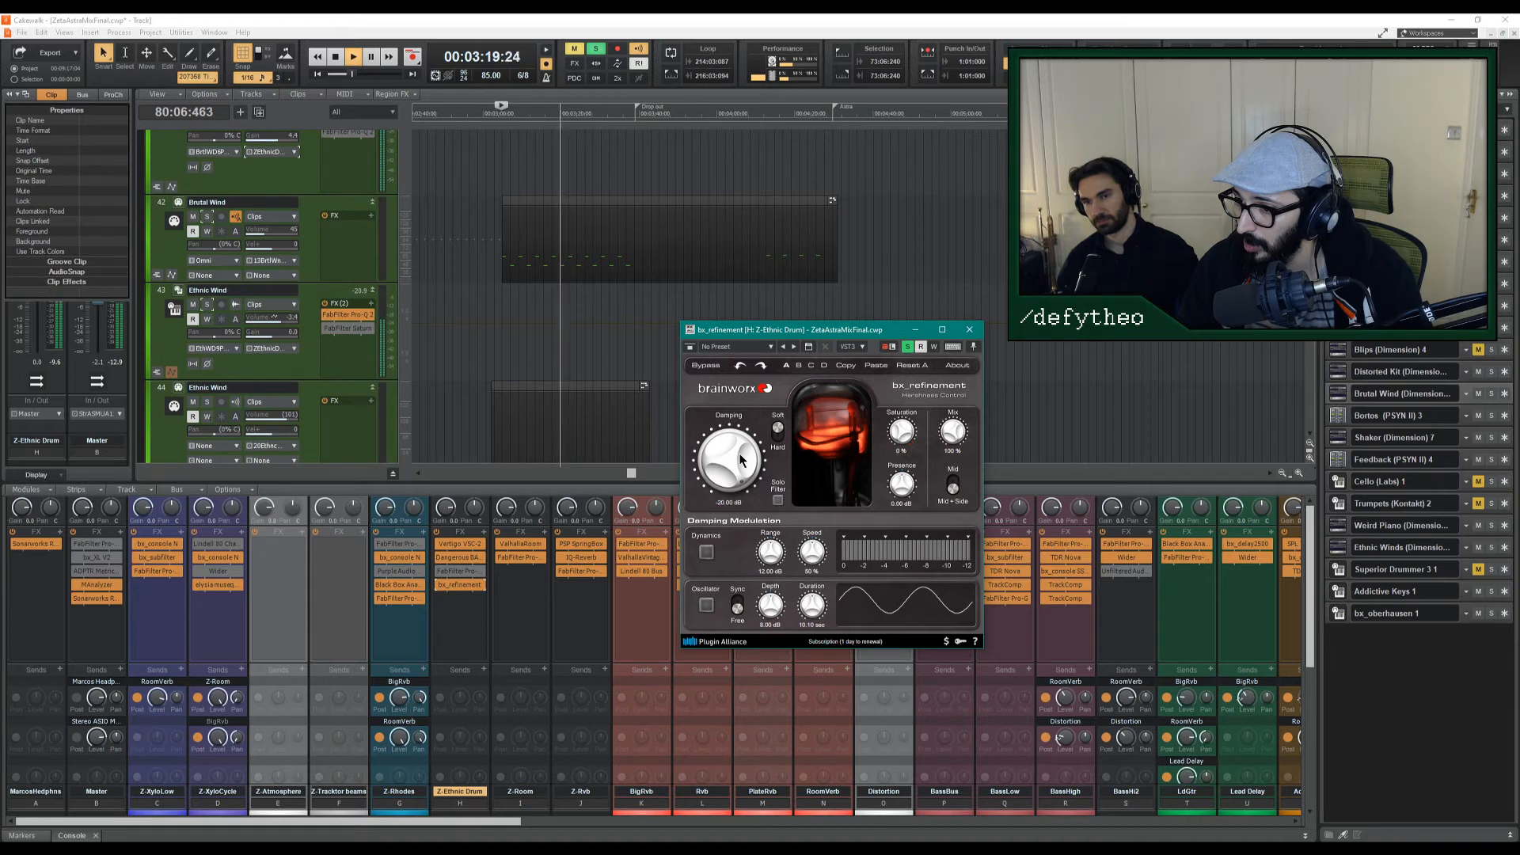
pyautogui.moveTo(899, 433); pyautogui.dragTo(896, 353)
pyautogui.moveTo(906, 488); pyautogui.dragTo(914, 470)
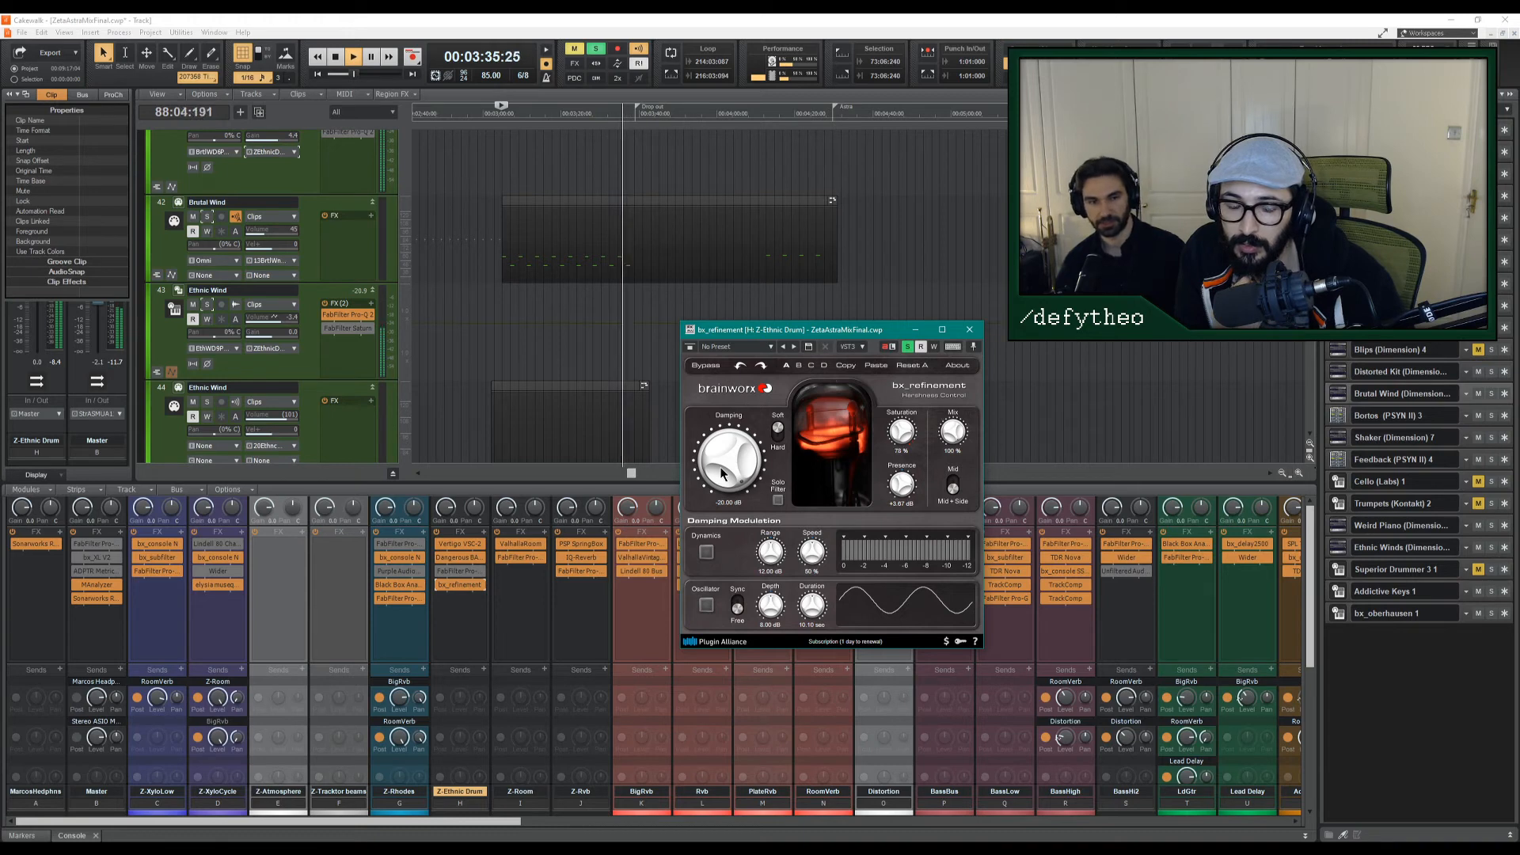
pyautogui.press('space')
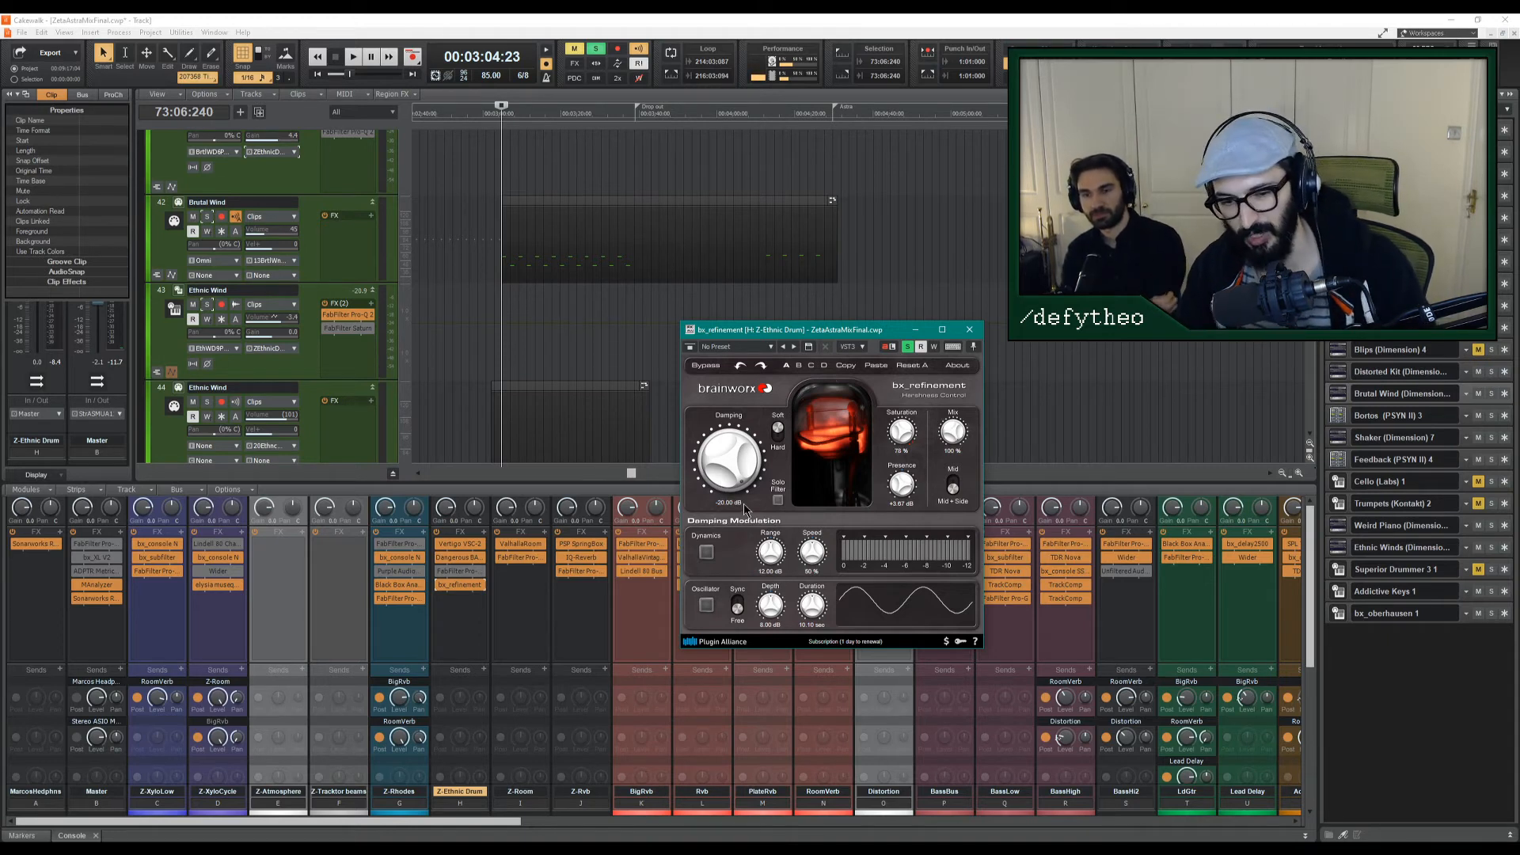
# Compare bx_refinement's settings A and B on the soloed Z-Ethnic Drum bus during playback, return to A and close the plug-in.
pyautogui.moveTo(828, 329); pyautogui.dragTo(762, 343)
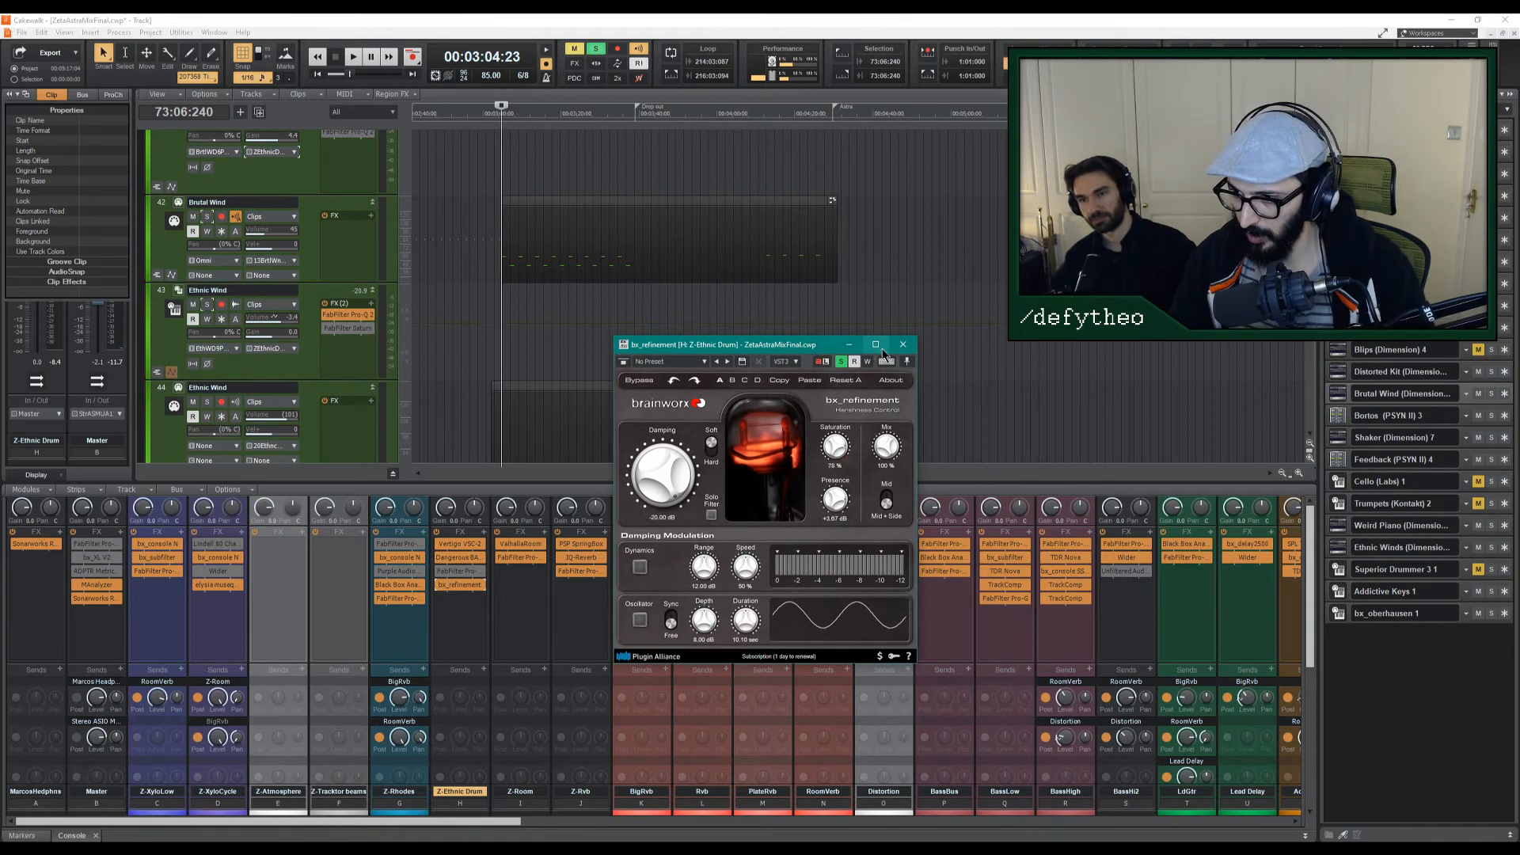
pyautogui.scroll(-3, 454, 687)
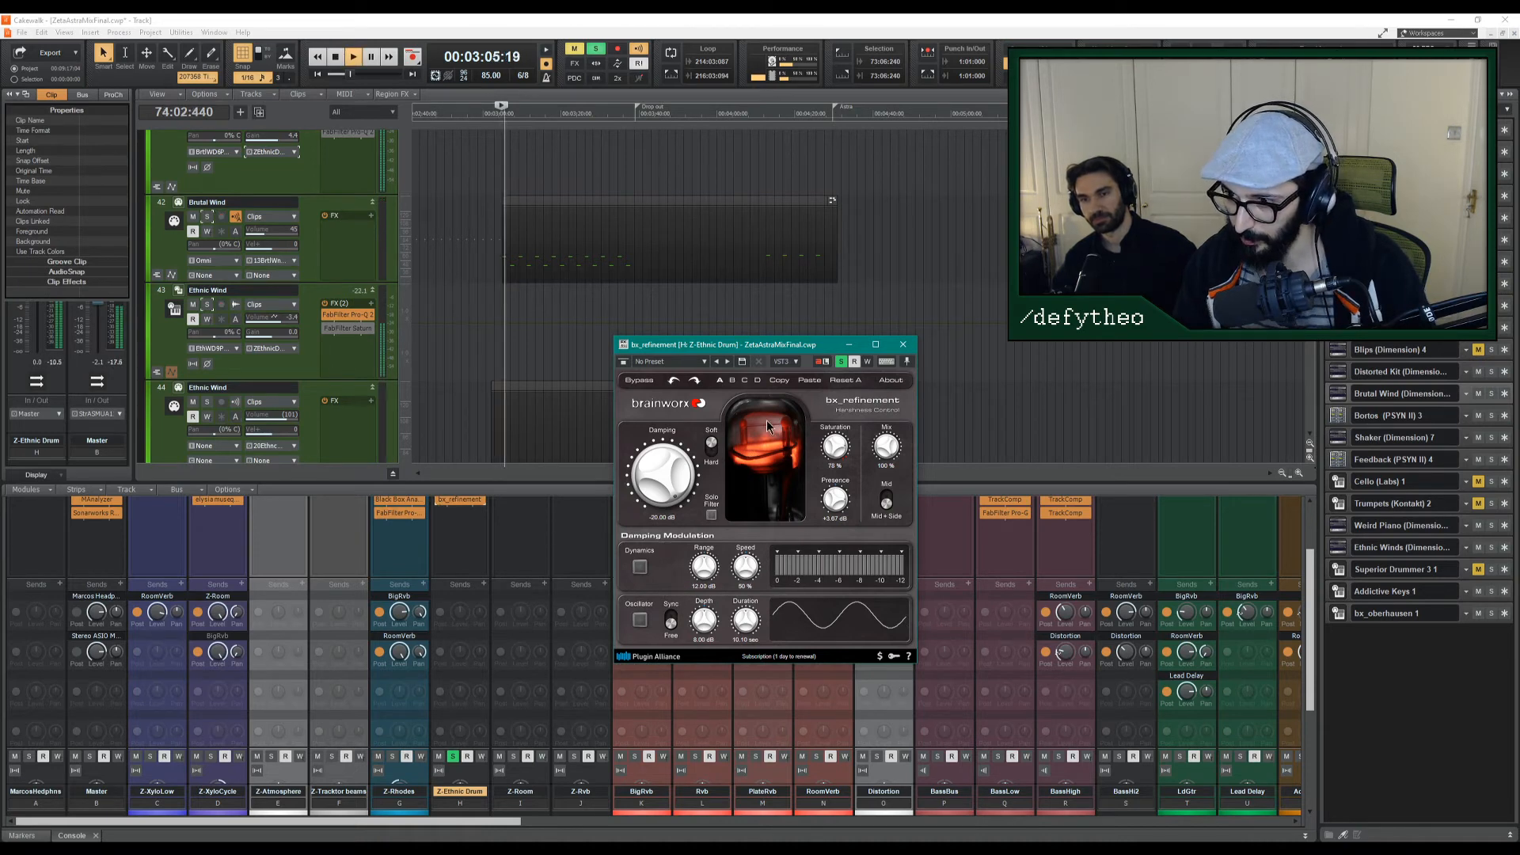
pyautogui.click(732, 381)
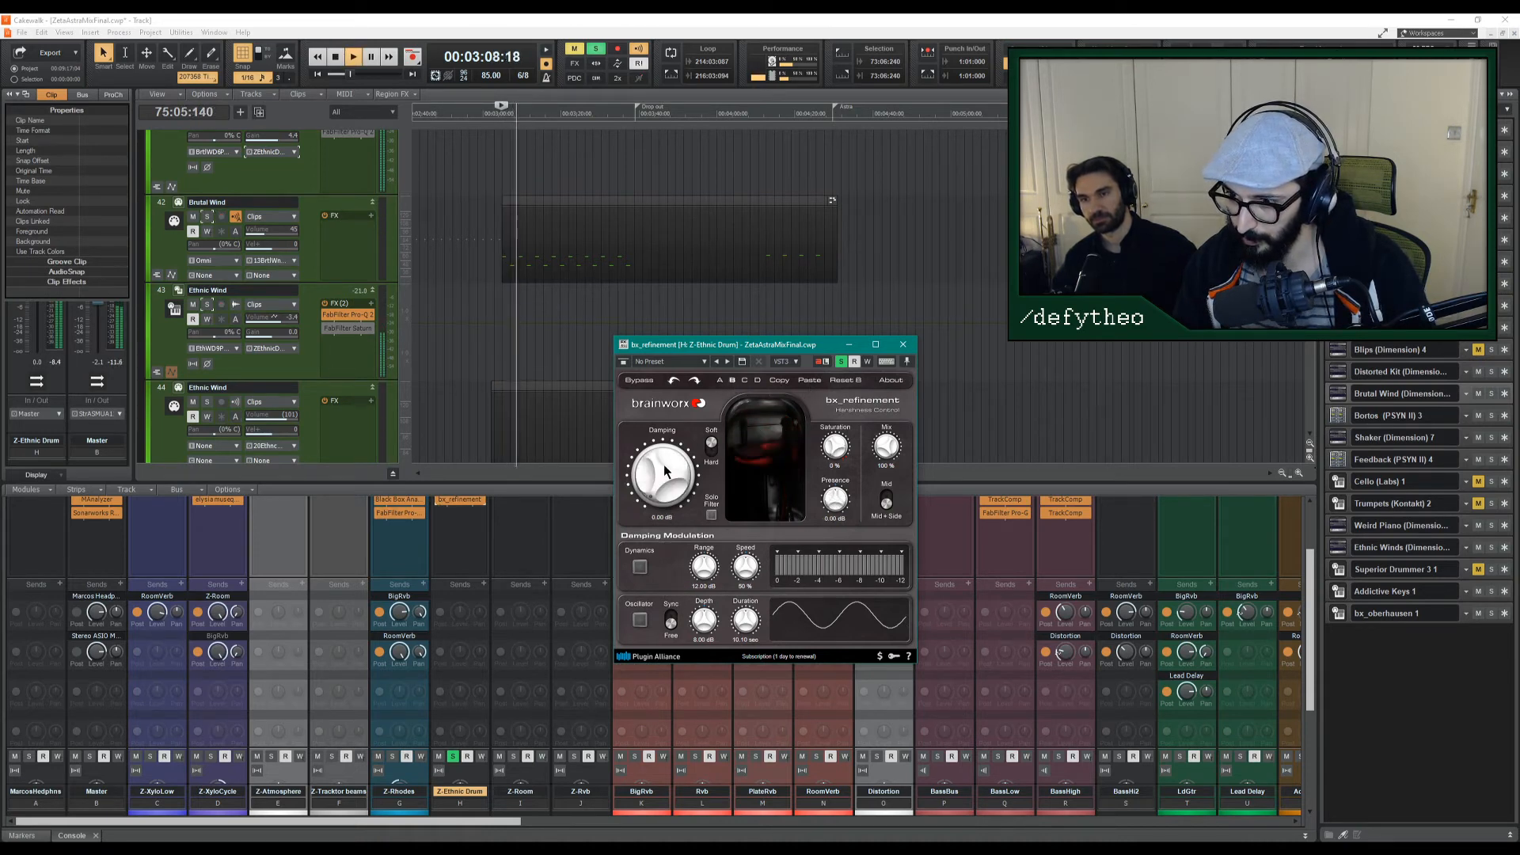
pyautogui.click(720, 382)
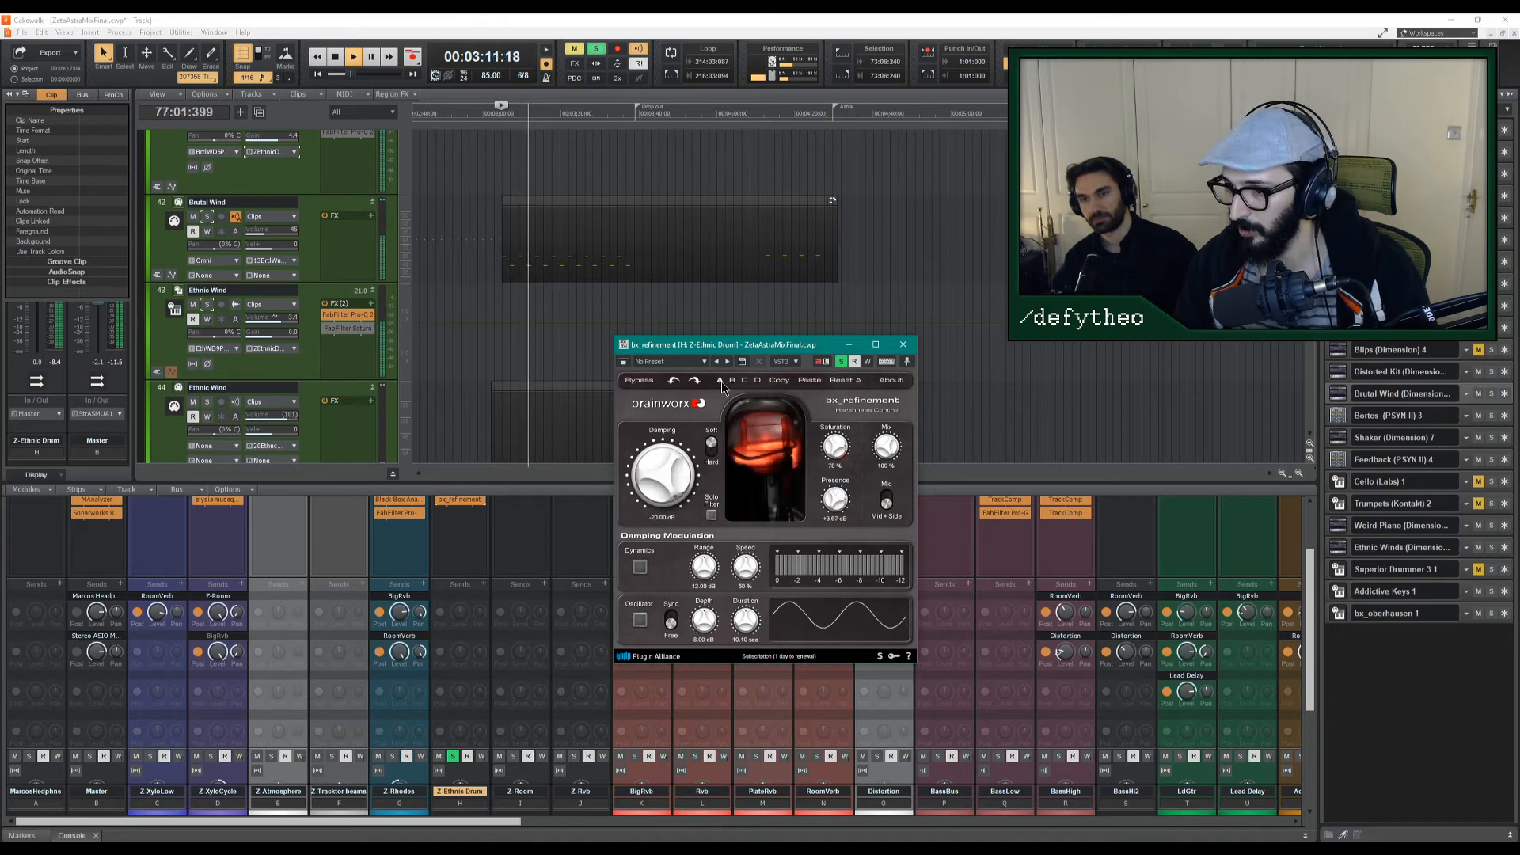
pyautogui.click(734, 380)
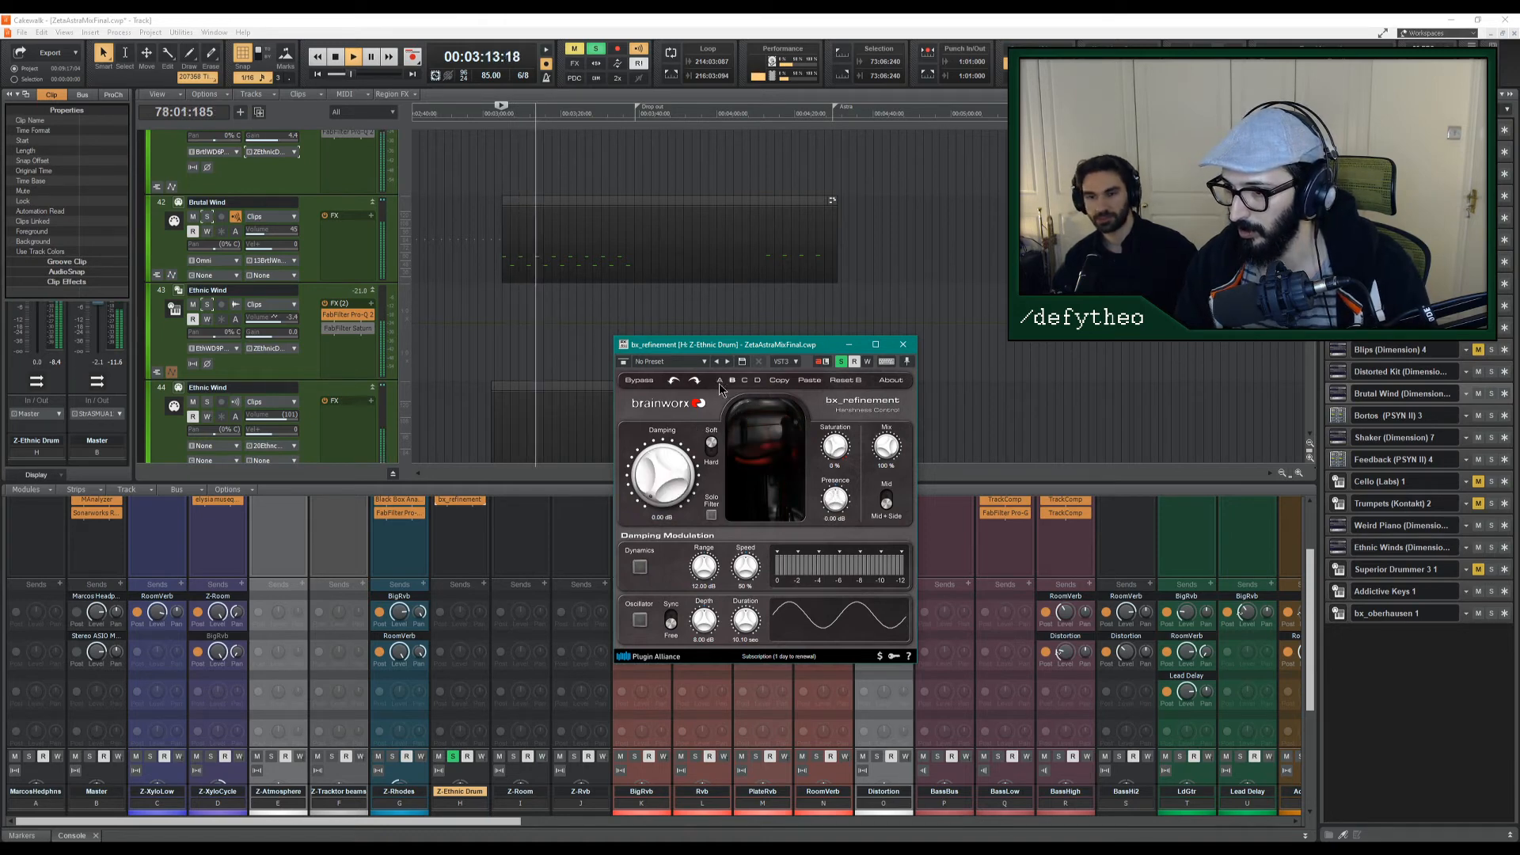
pyautogui.click(720, 382)
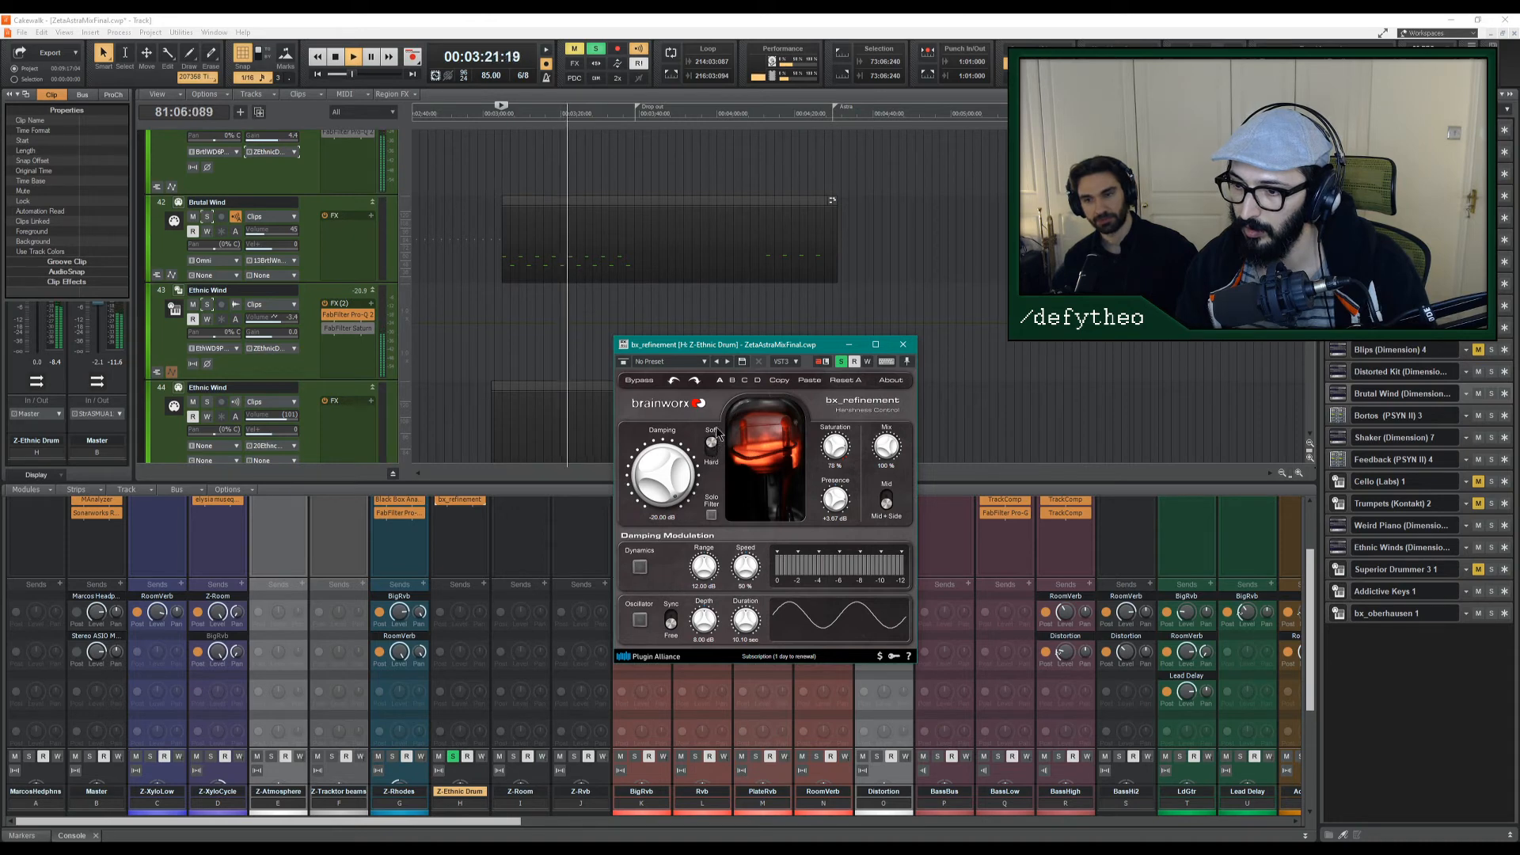
pyautogui.click(732, 379)
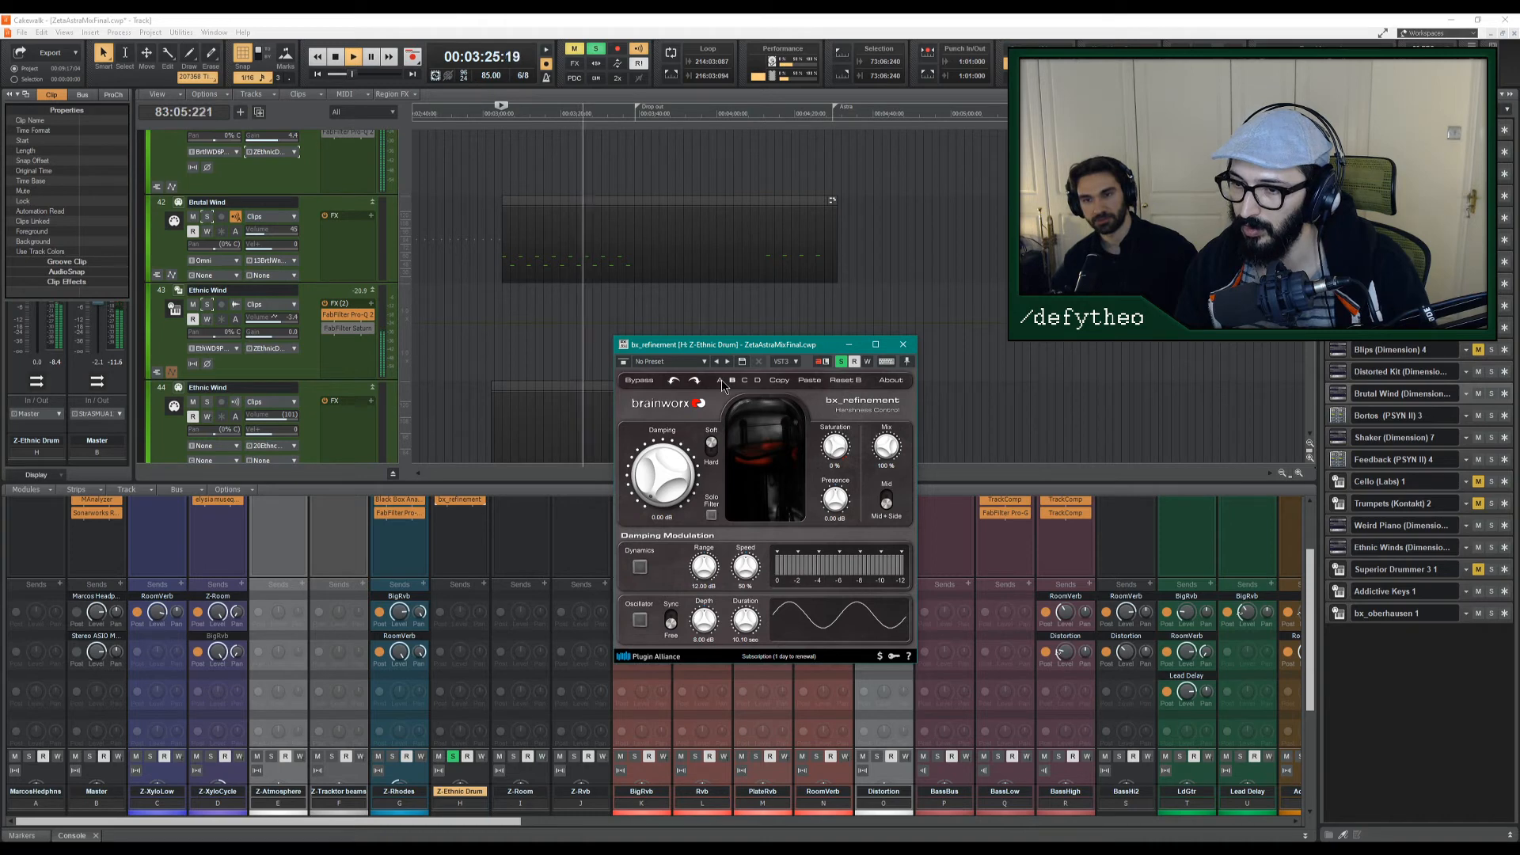
pyautogui.click(720, 379)
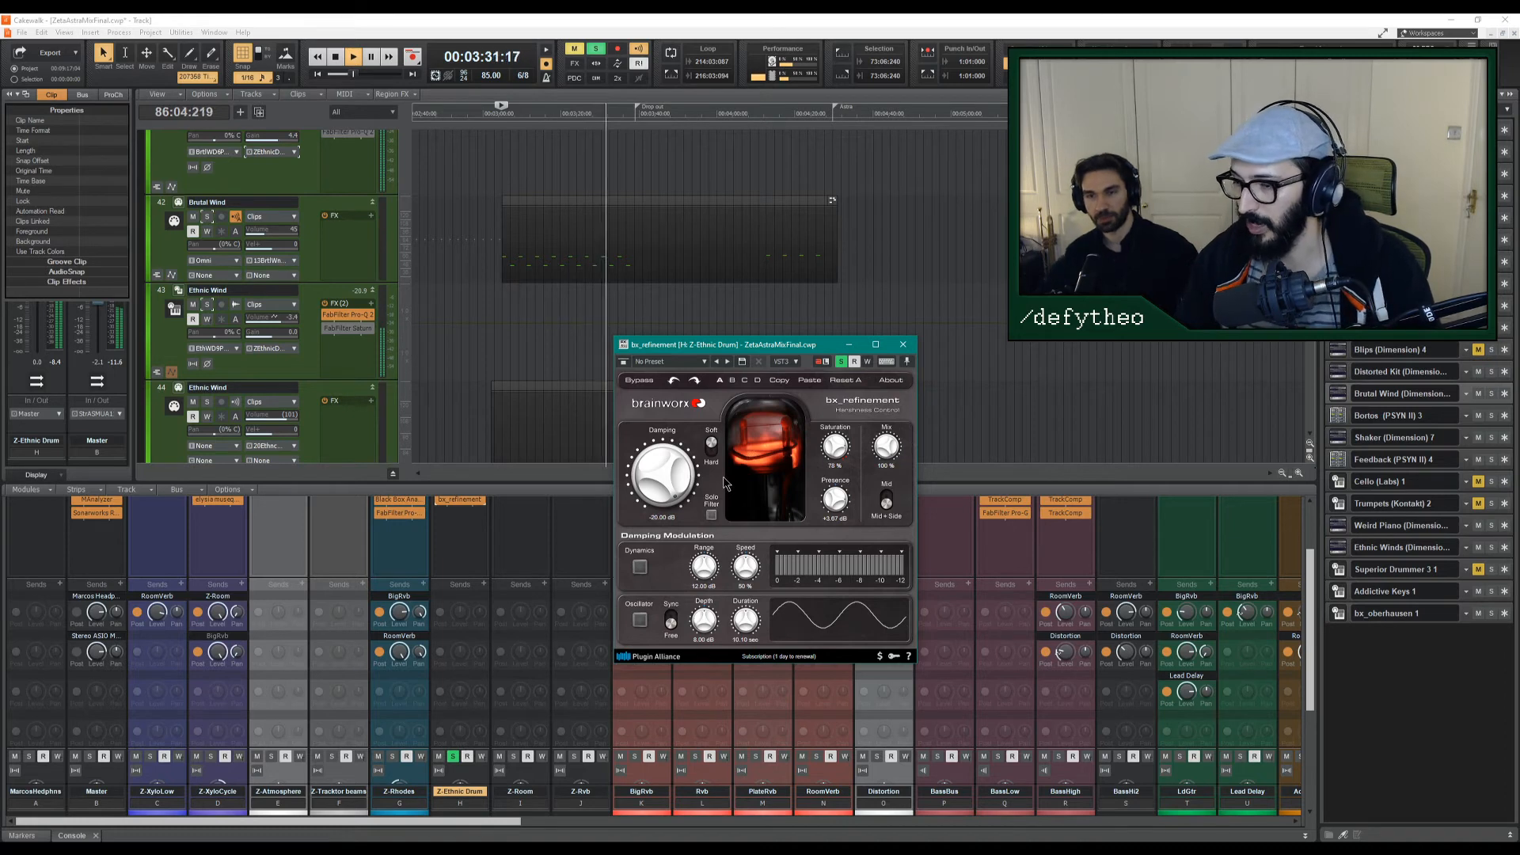
pyautogui.click(902, 345)
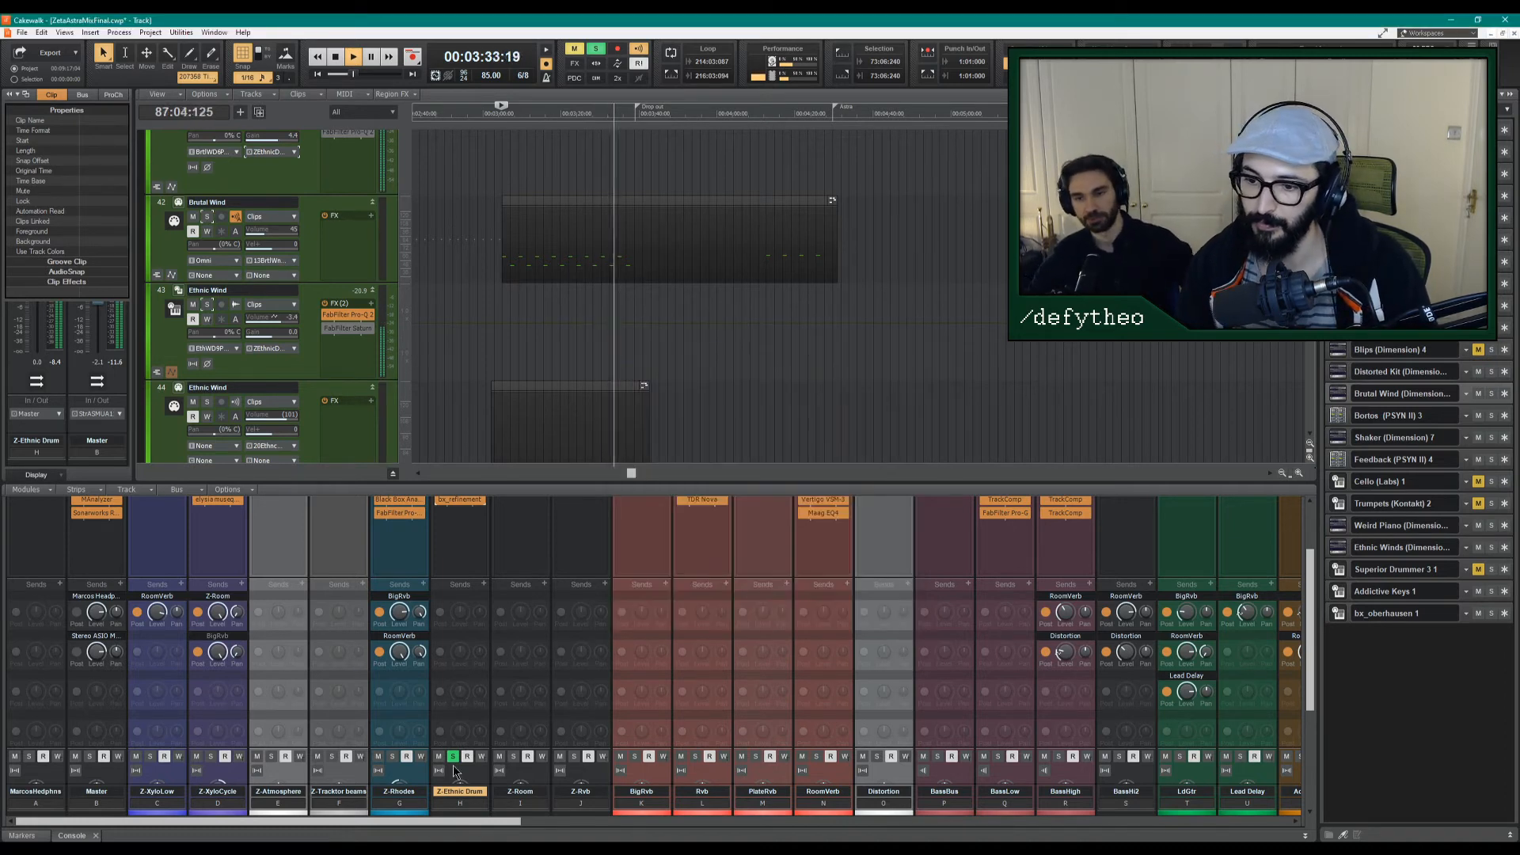
# Unsolo the Z-Ethnic Drum bus and listen to the section in the full mix from 73:01:000.
pyautogui.press('space')
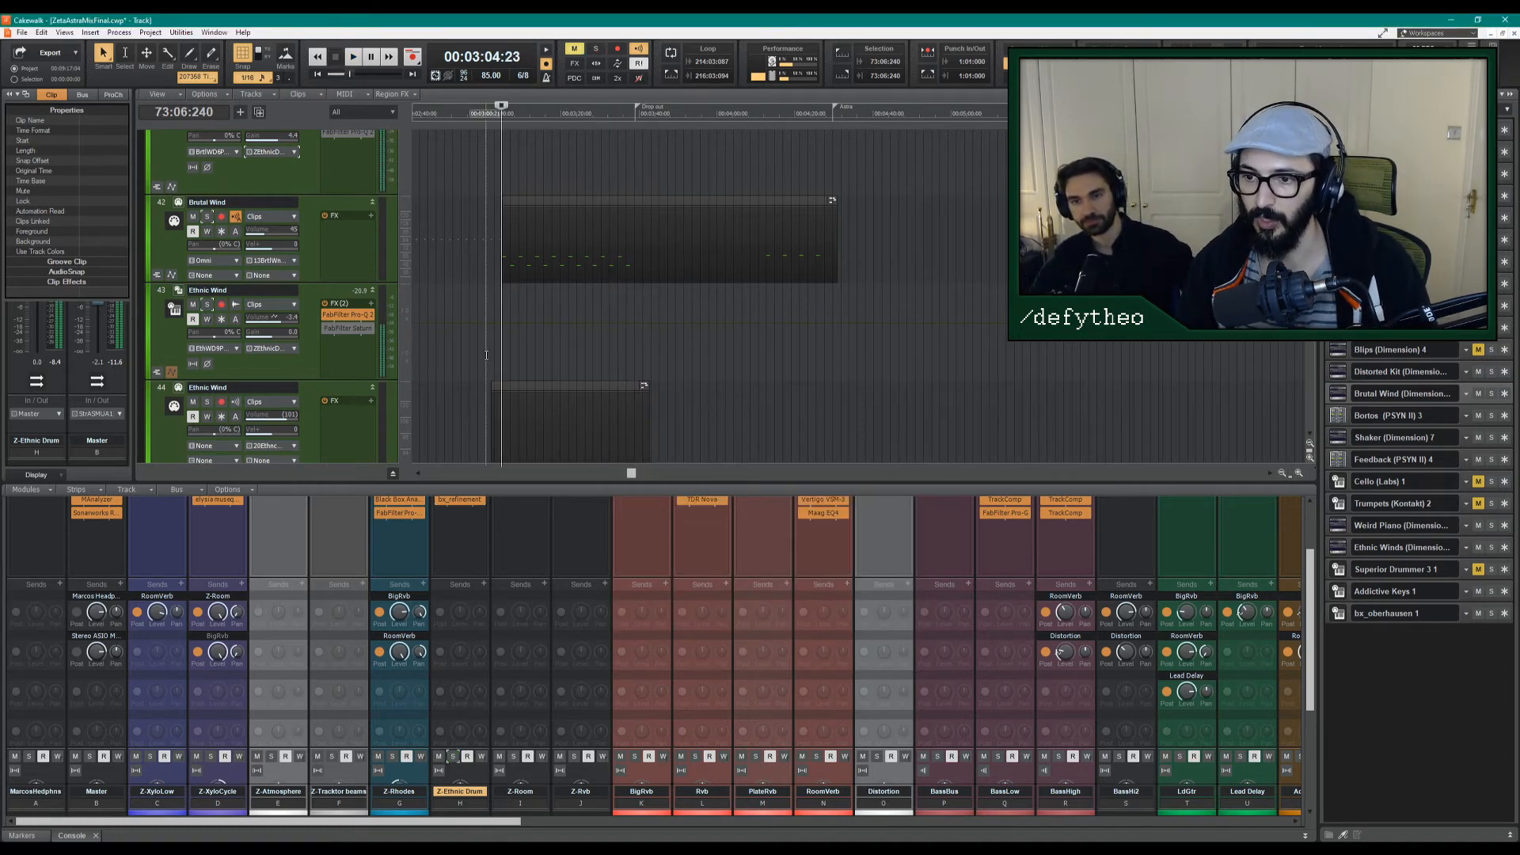
pyautogui.click(506, 364)
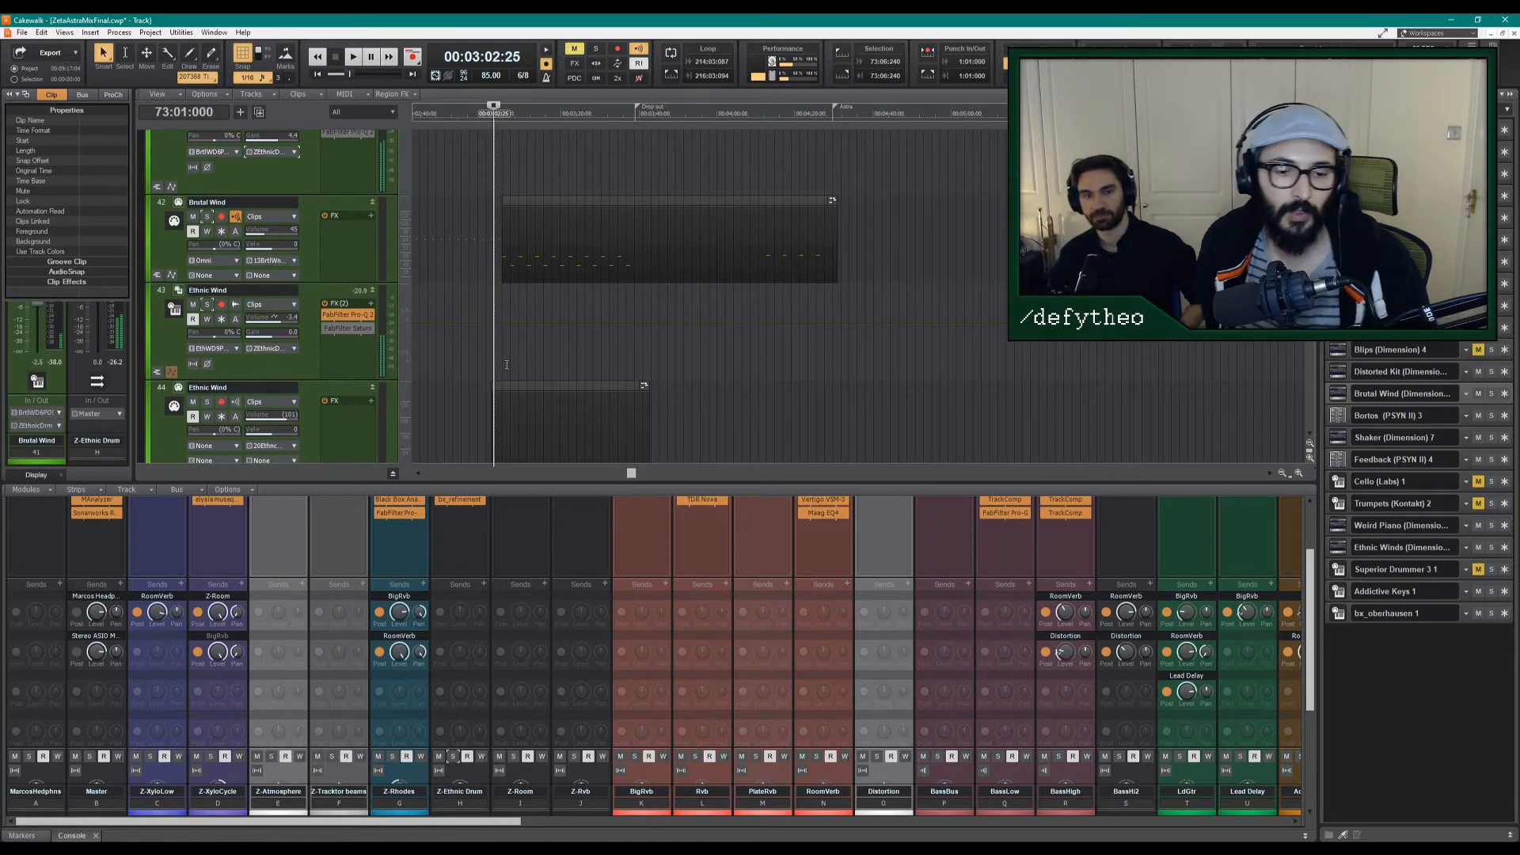
pyautogui.press('space')
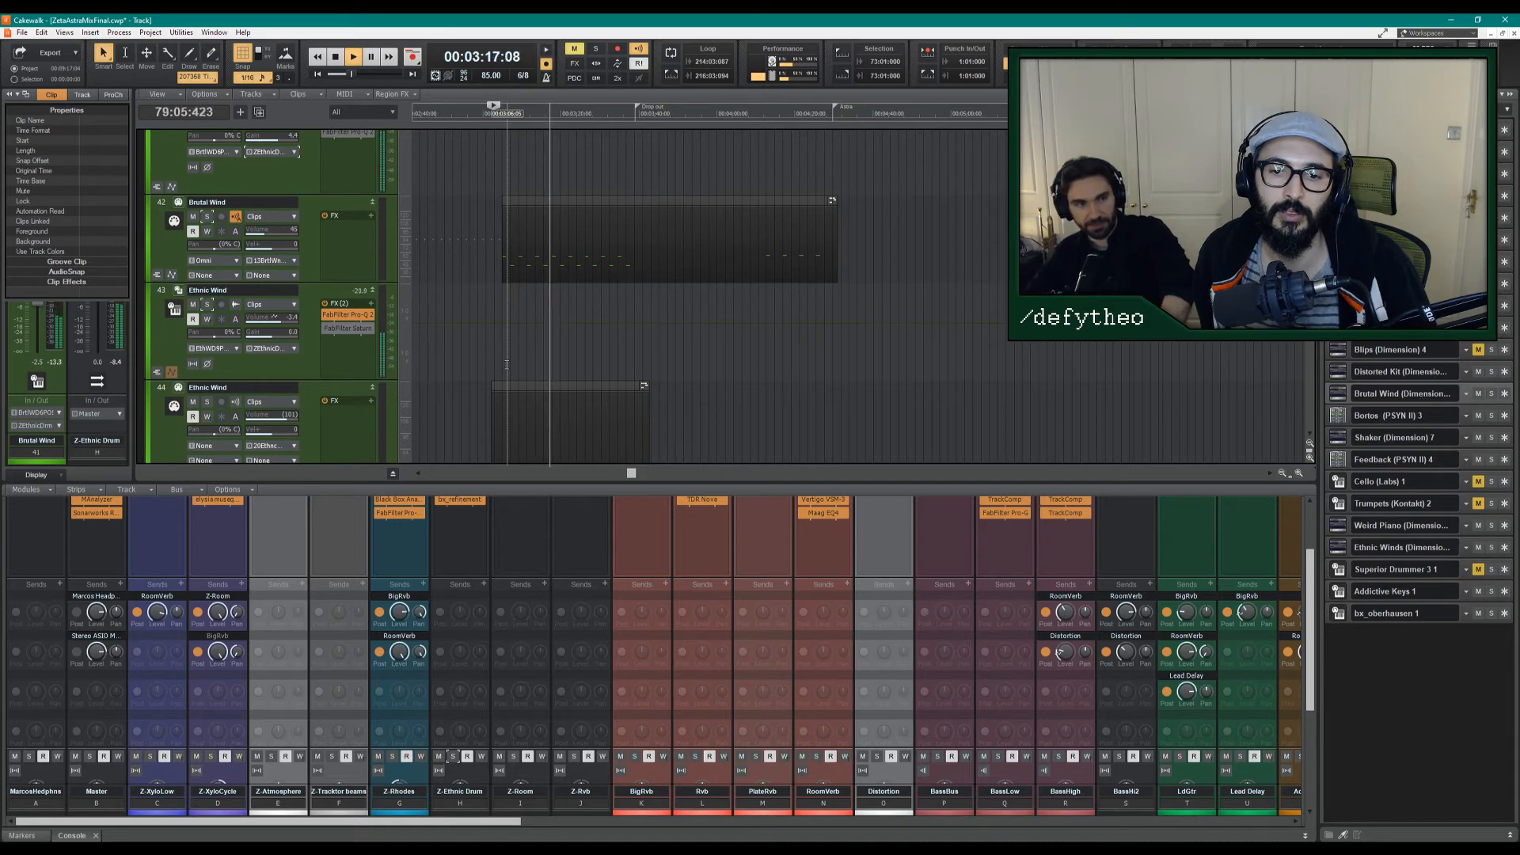
pyautogui.press('space')
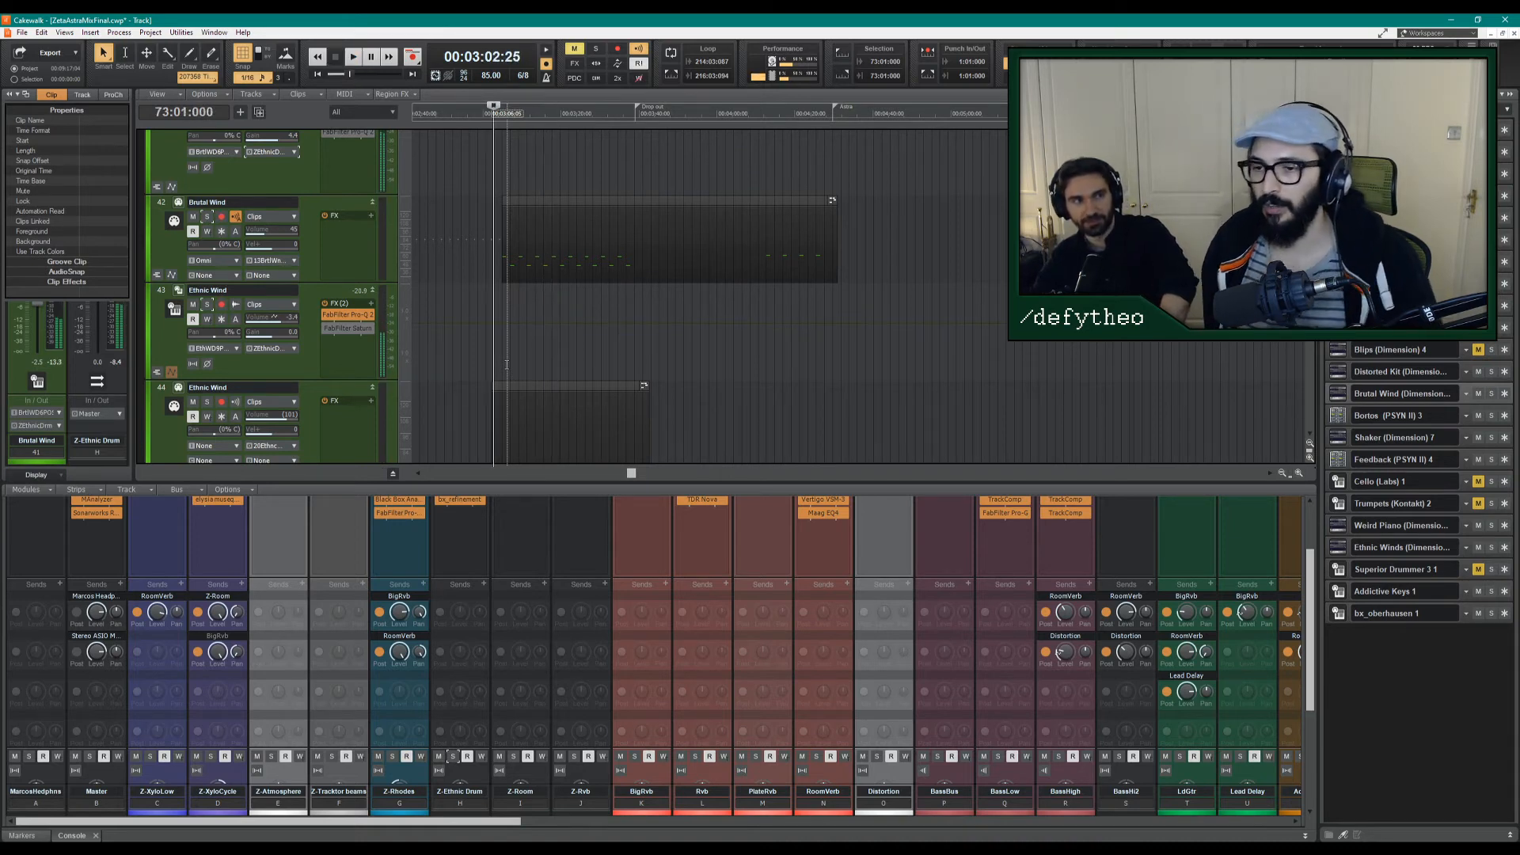
# Solo the Brutal Wind tracks and listen to the section from 73:06:240.
pyautogui.click(206, 218)
pyautogui.scroll(3, 422, 240)
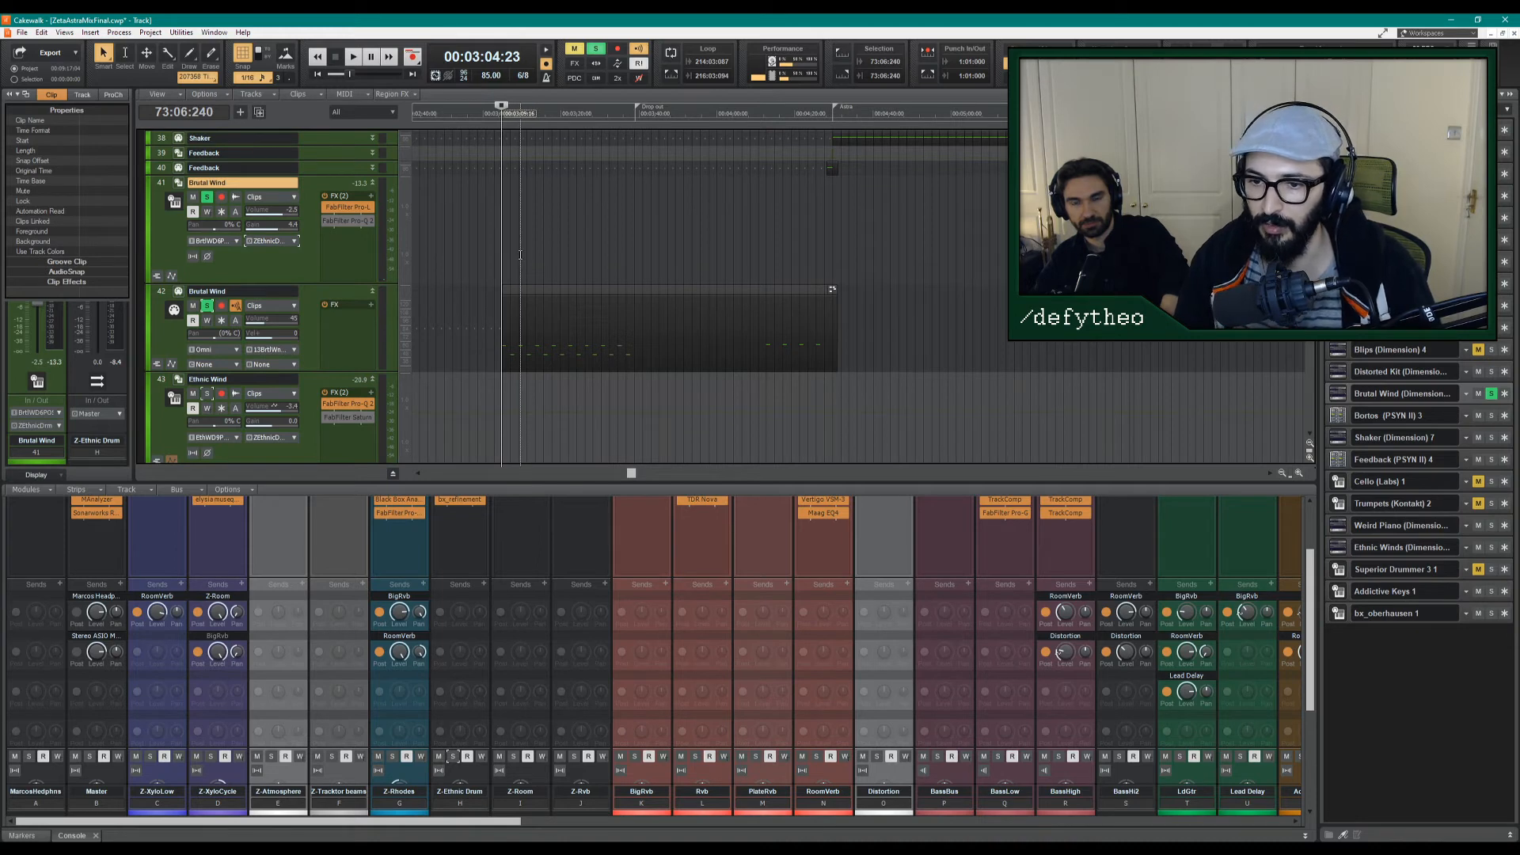
pyautogui.press('space')
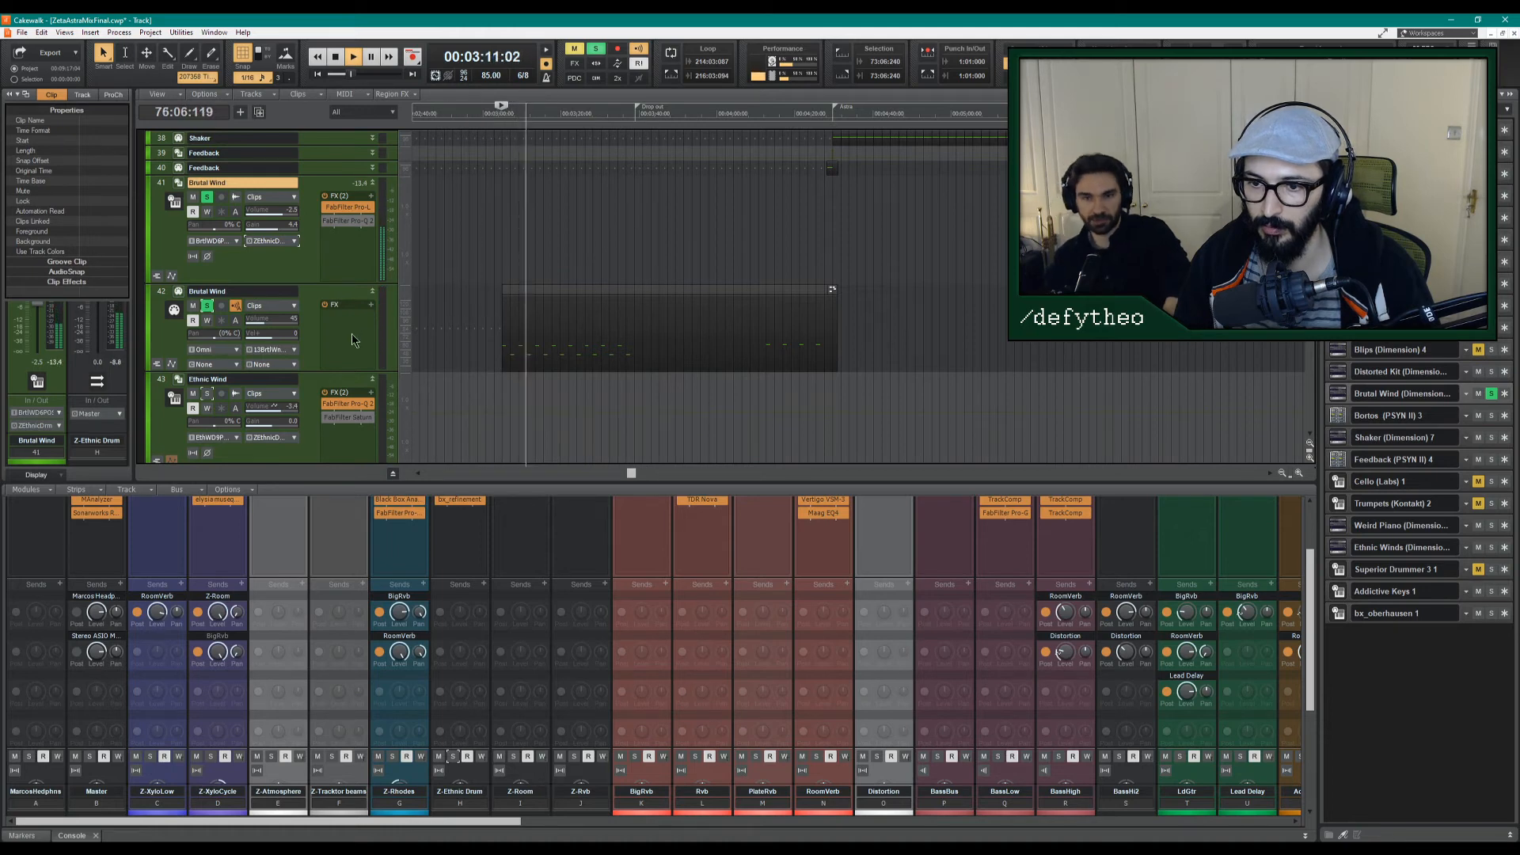
pyautogui.press('space')
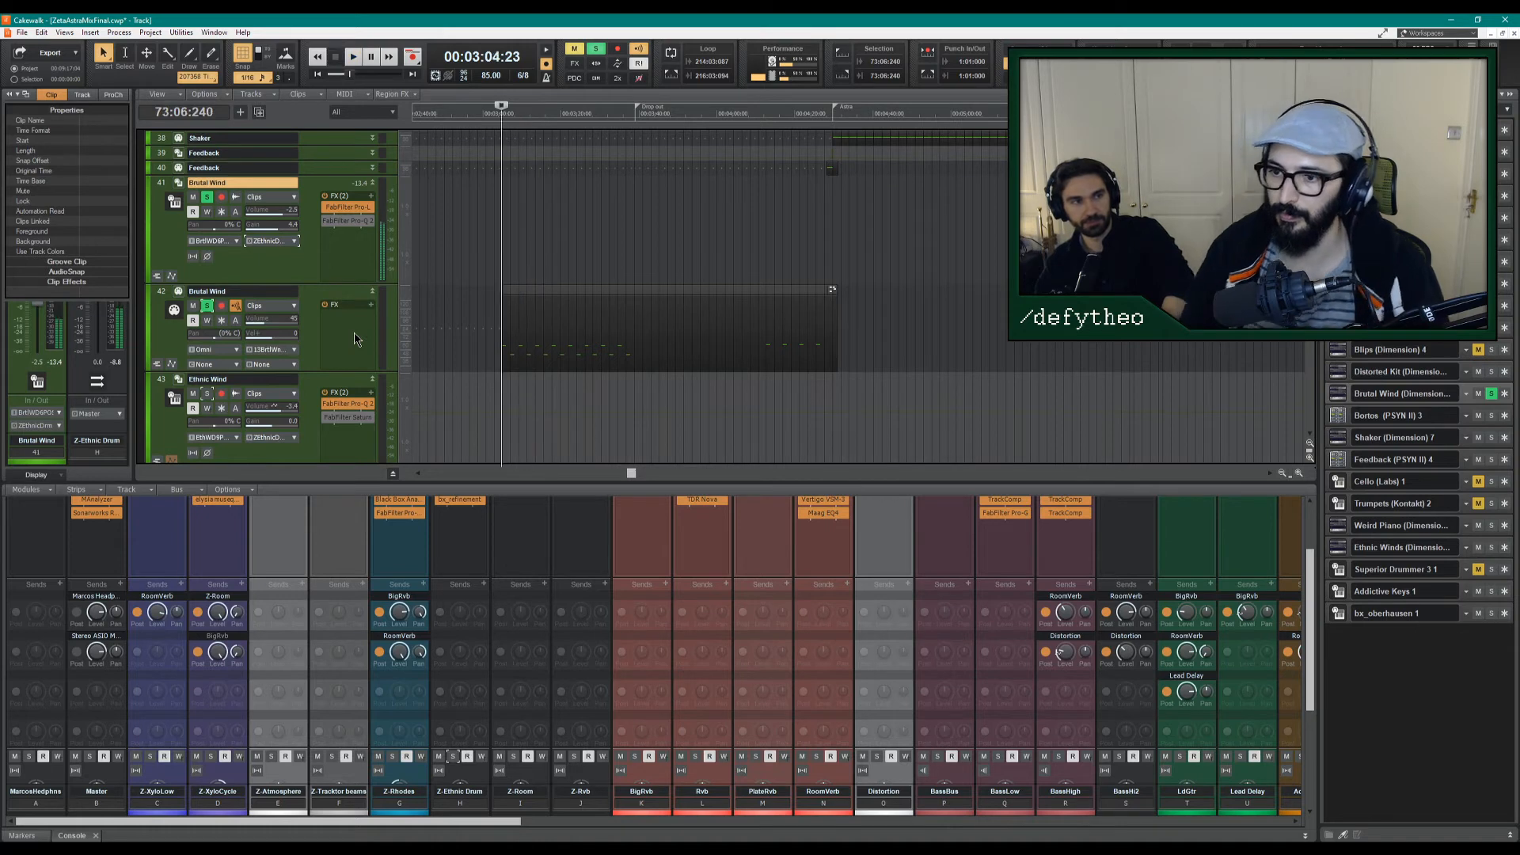
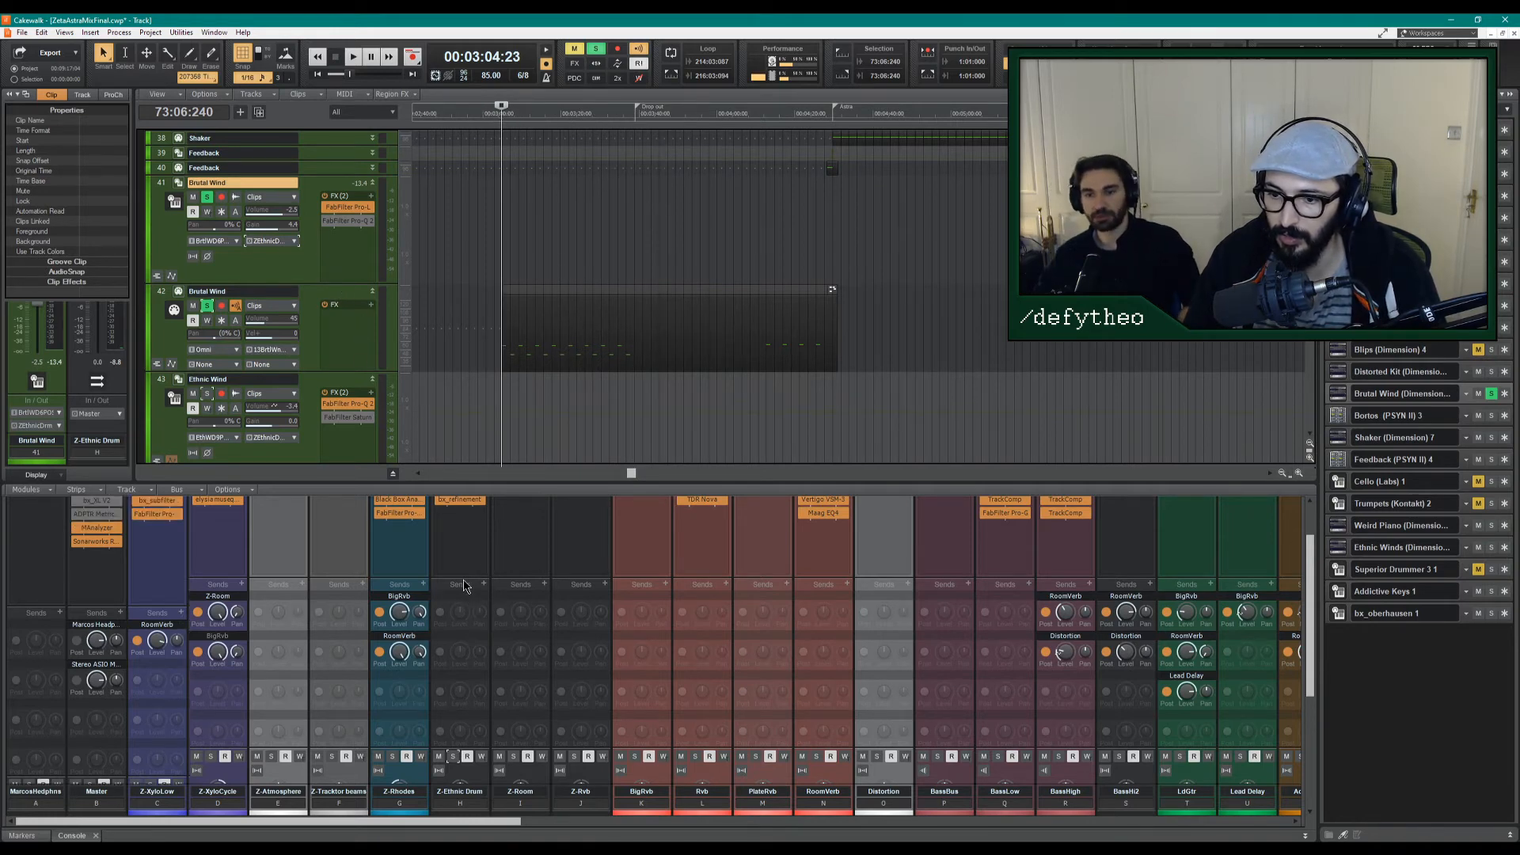
# Open the Z-Ethnic Drum bus's FabFilter Pro-Q 2 and delete both its high-shelf band and the disabled bell band.
pyautogui.scroll(2, 467, 581)
pyautogui.doubleClick(447, 546)
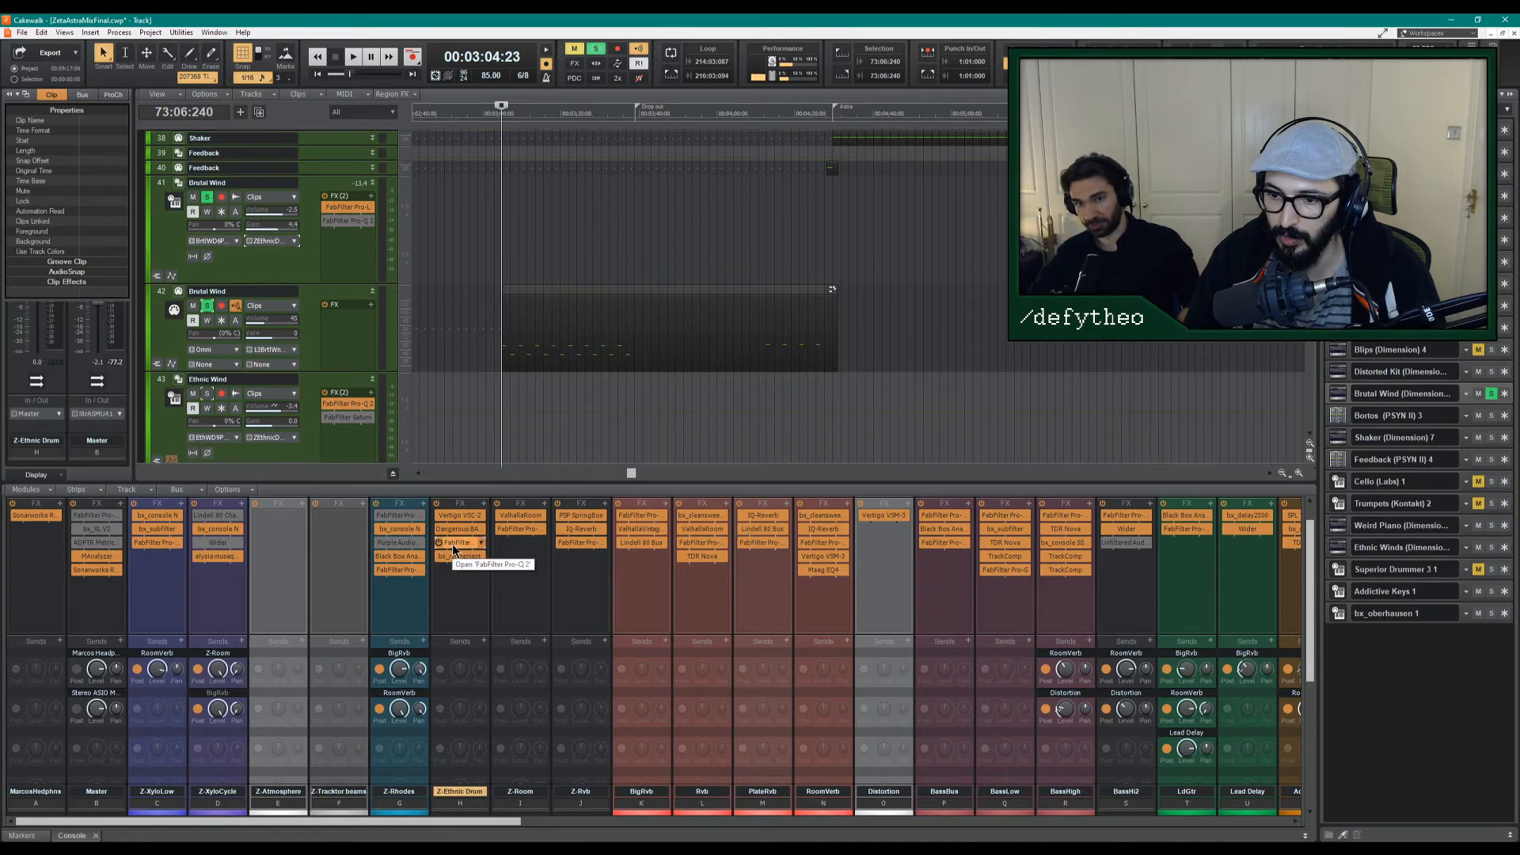
pyautogui.rightClick(972, 556)
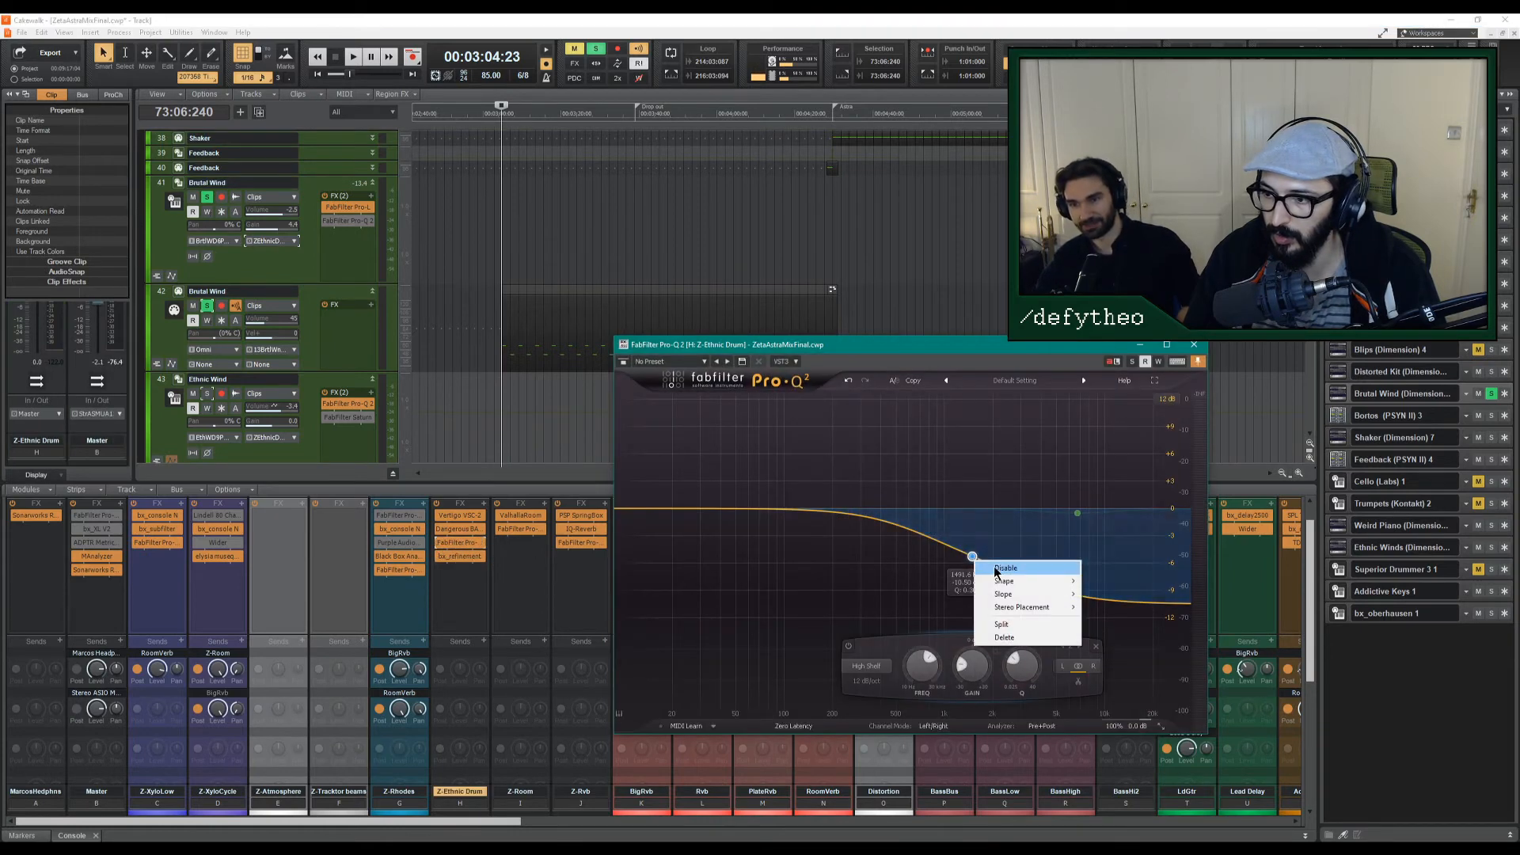
pyautogui.click(1001, 568)
pyautogui.rightClick(972, 557)
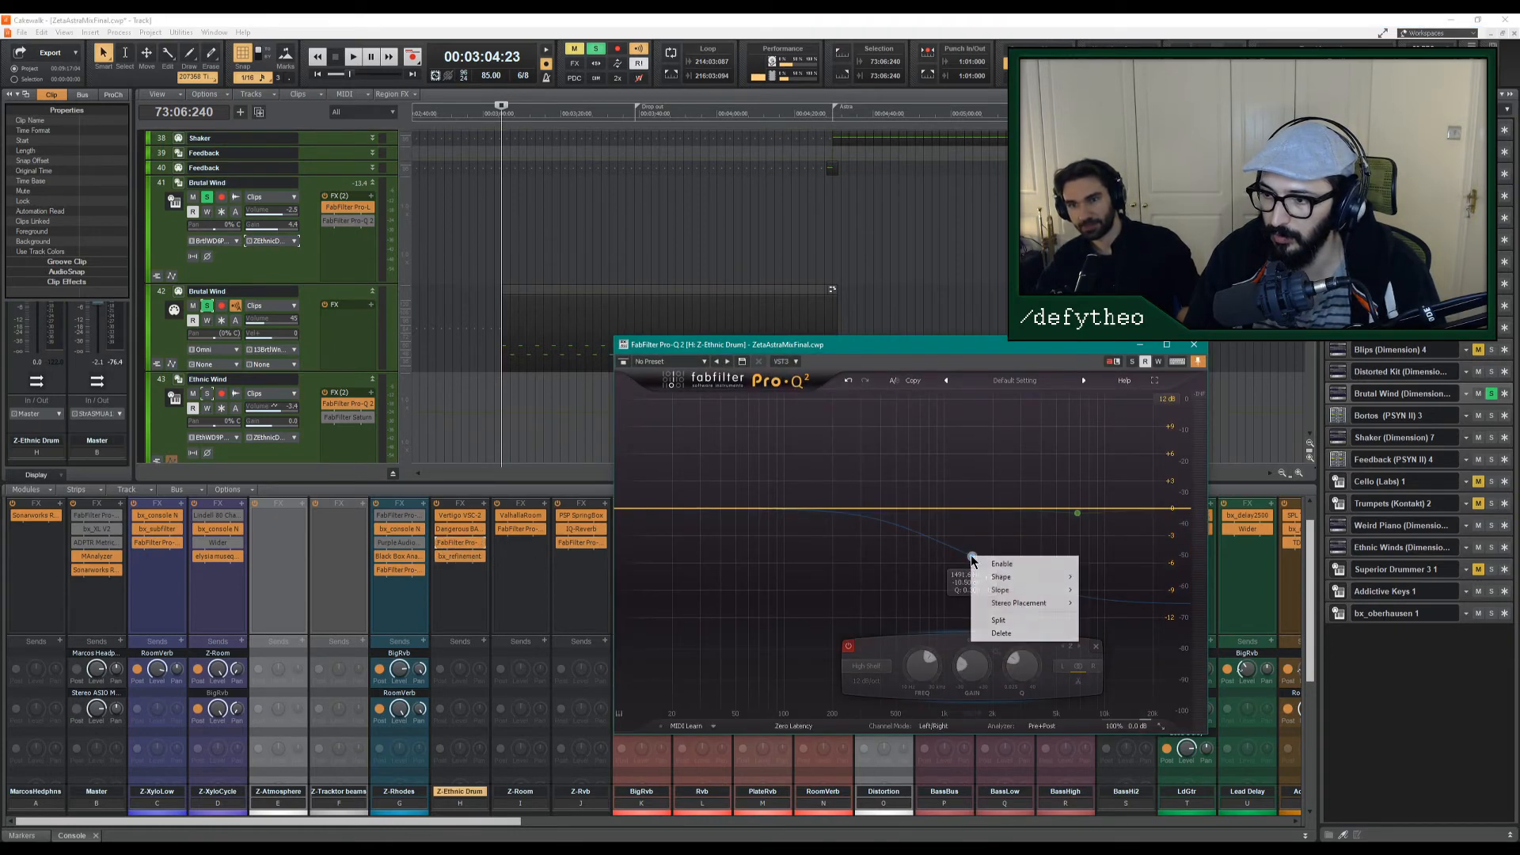
pyautogui.click(1021, 630)
pyautogui.rightClick(1078, 518)
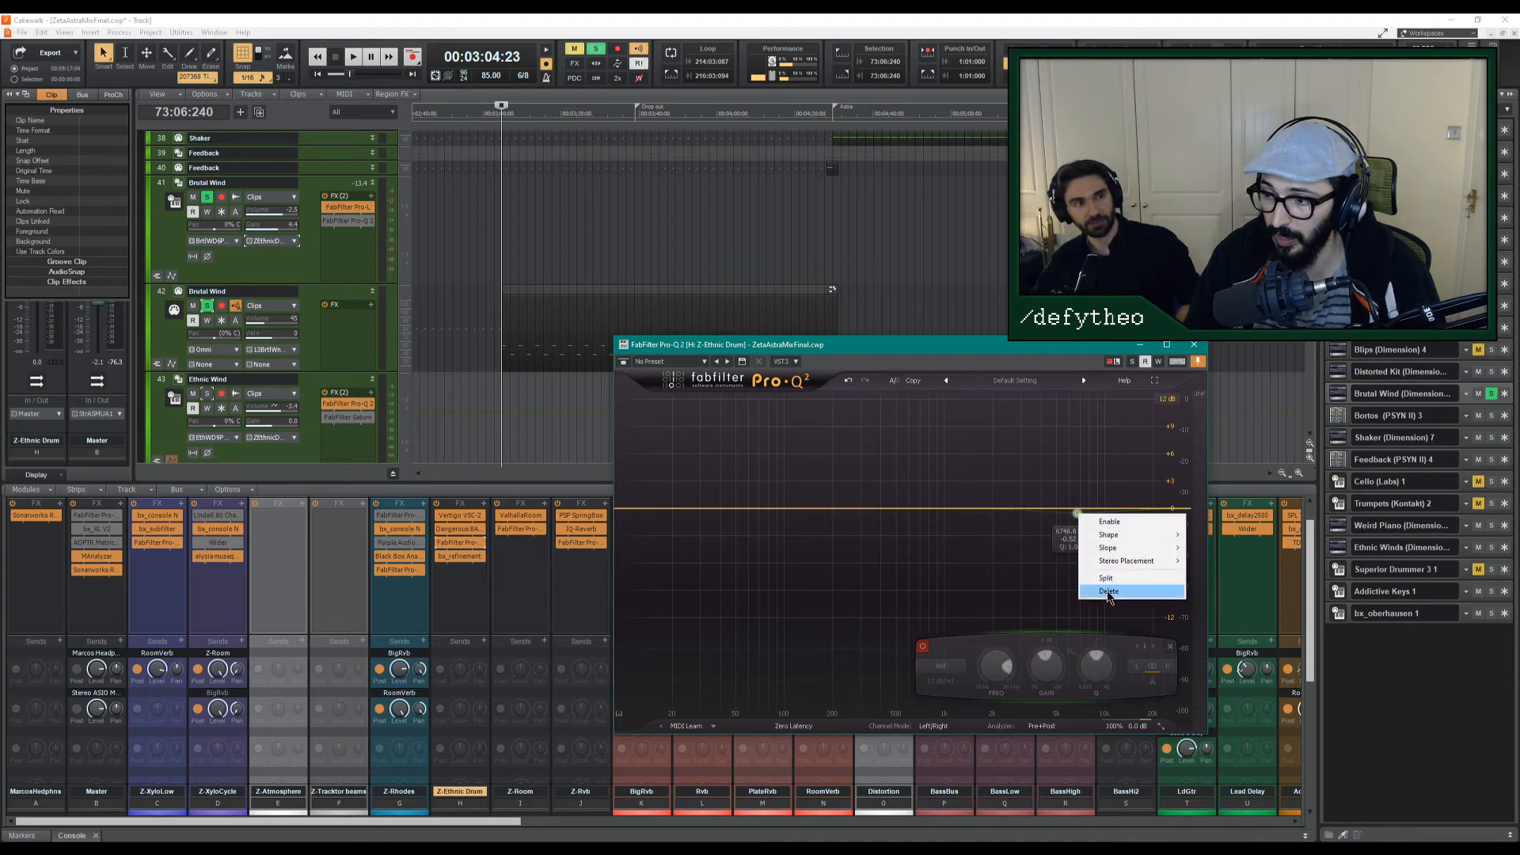
pyautogui.click(1116, 592)
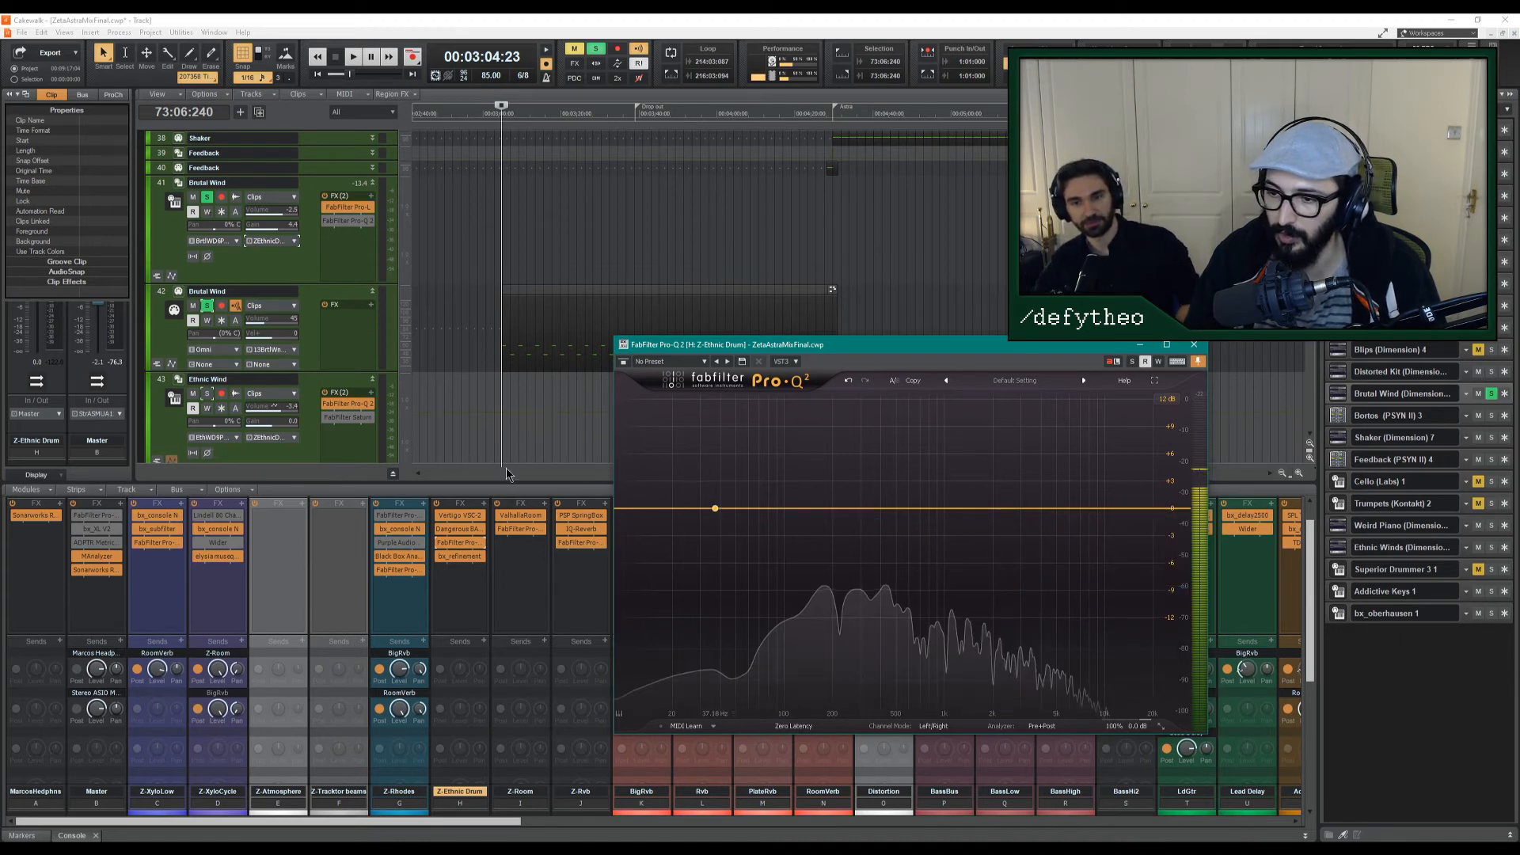
# Place low-frequency bell bands near 200 Hz and 110 Hz in the bus's Pro-Q 2 during playback and close the EQ.
pyautogui.press('space')
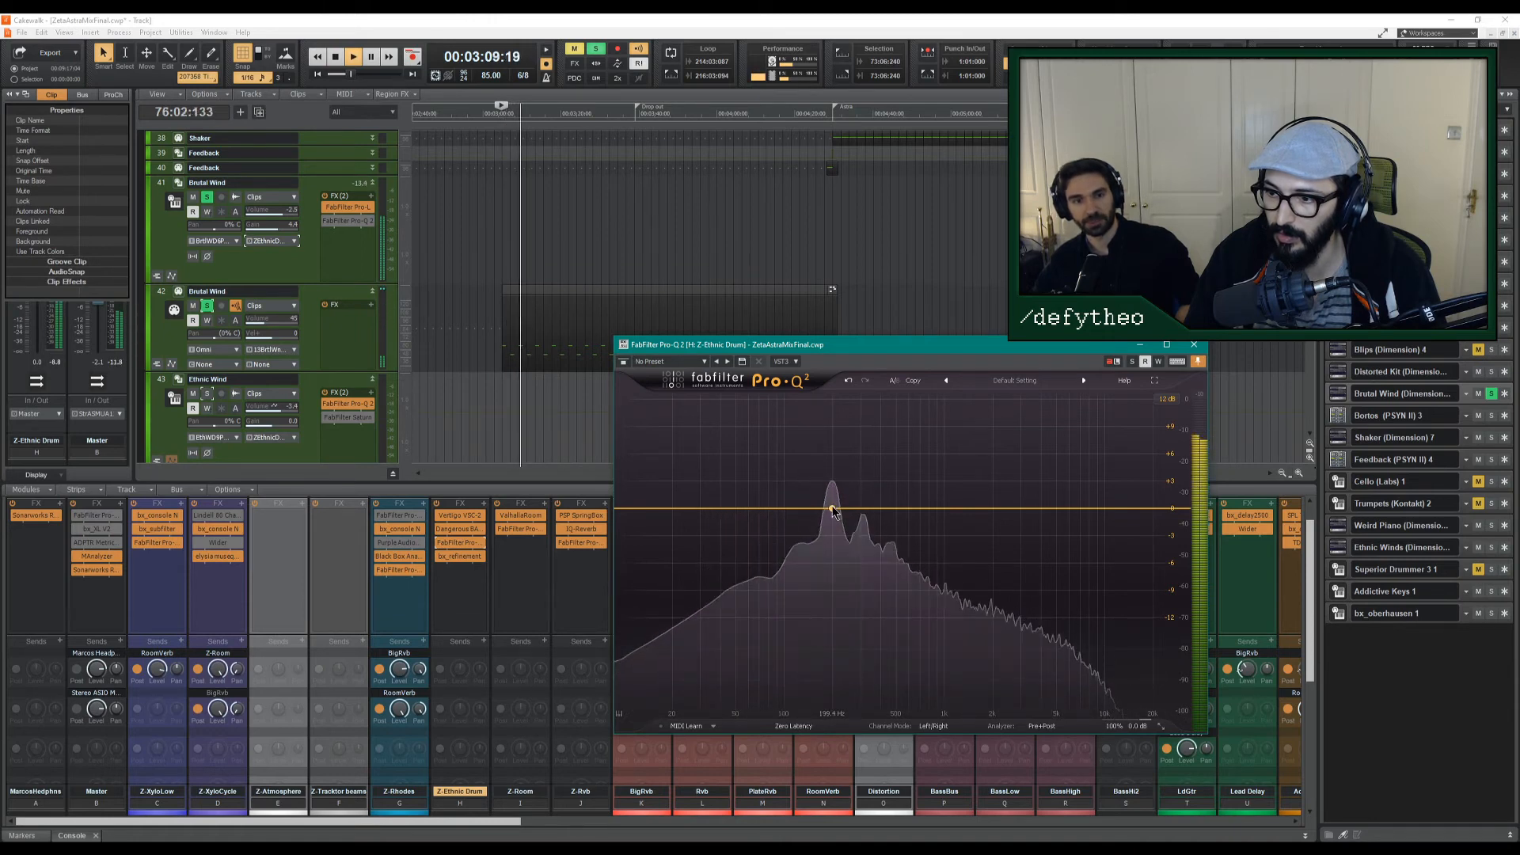
pyautogui.moveTo(834, 508); pyautogui.dragTo(794, 513)
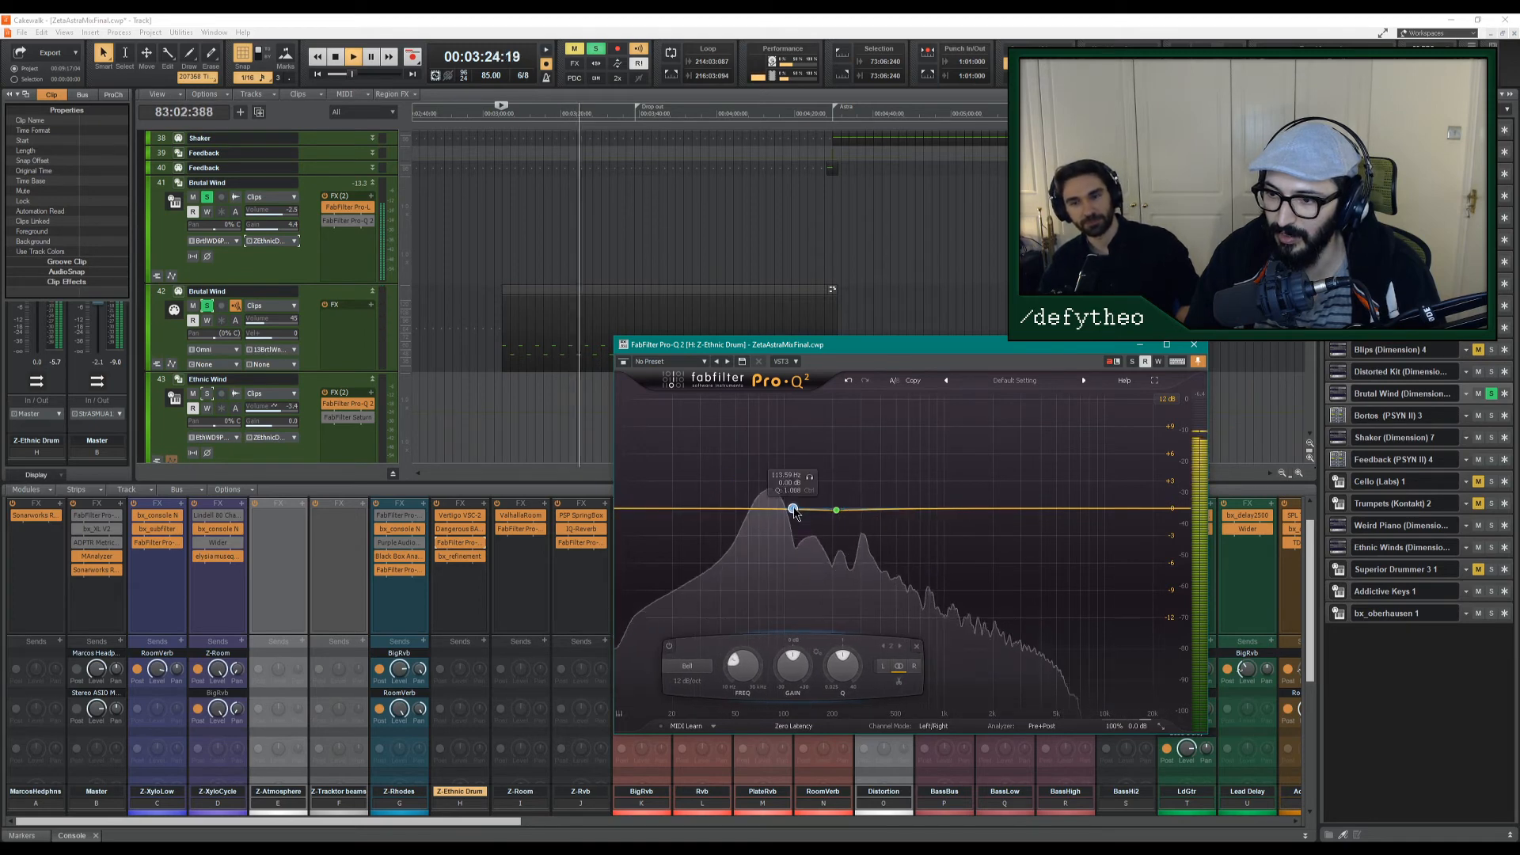
pyautogui.click(1193, 348)
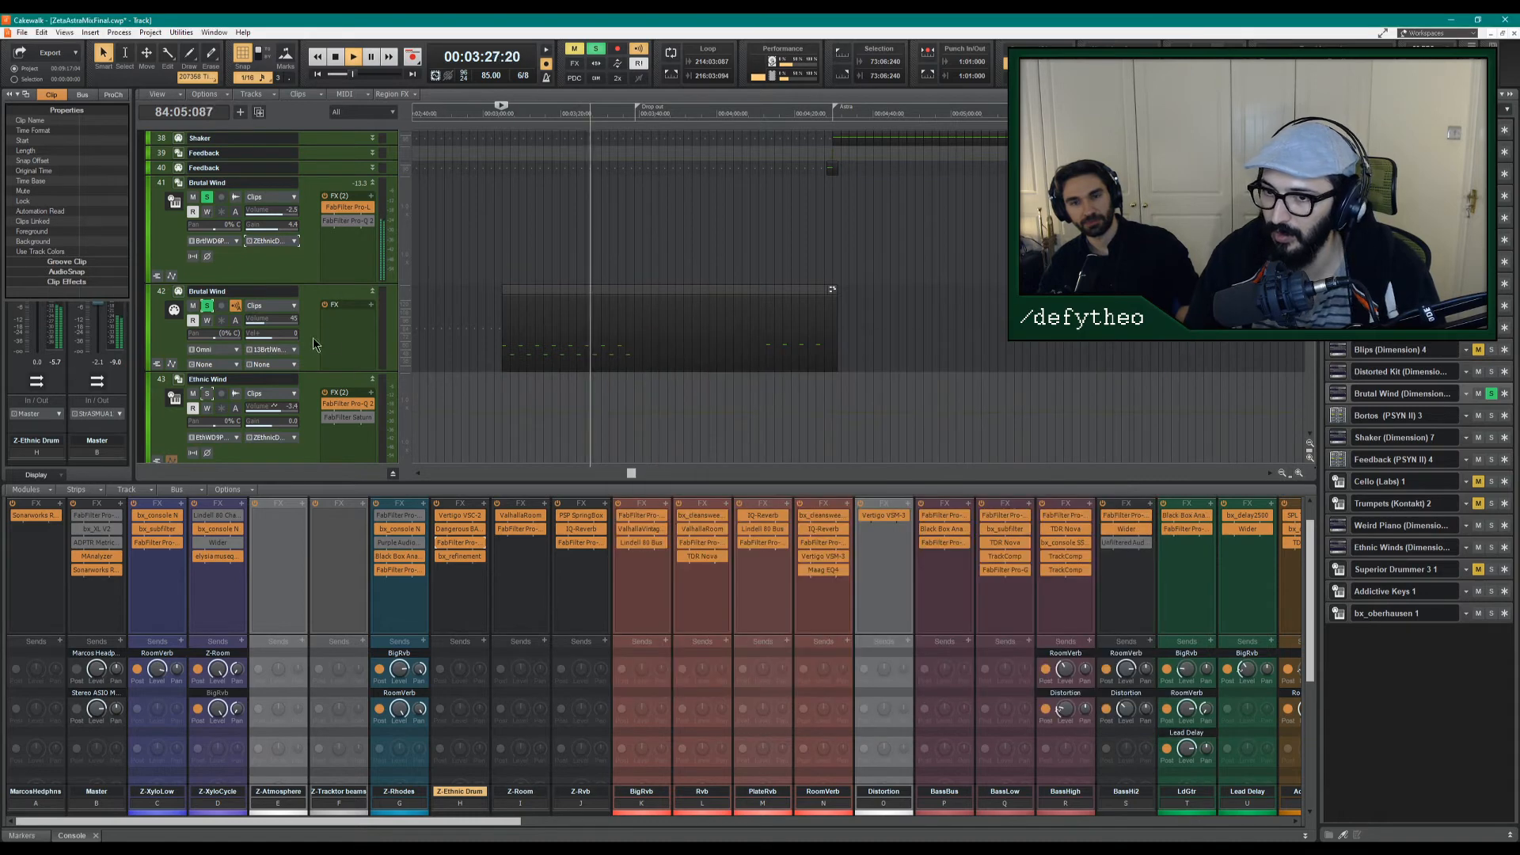
# Raise the gain of FabFilter Pro-L on the Brutal Wind track to about +22.3 dB and lower the track's volume during playback.
pyautogui.click(351, 270)
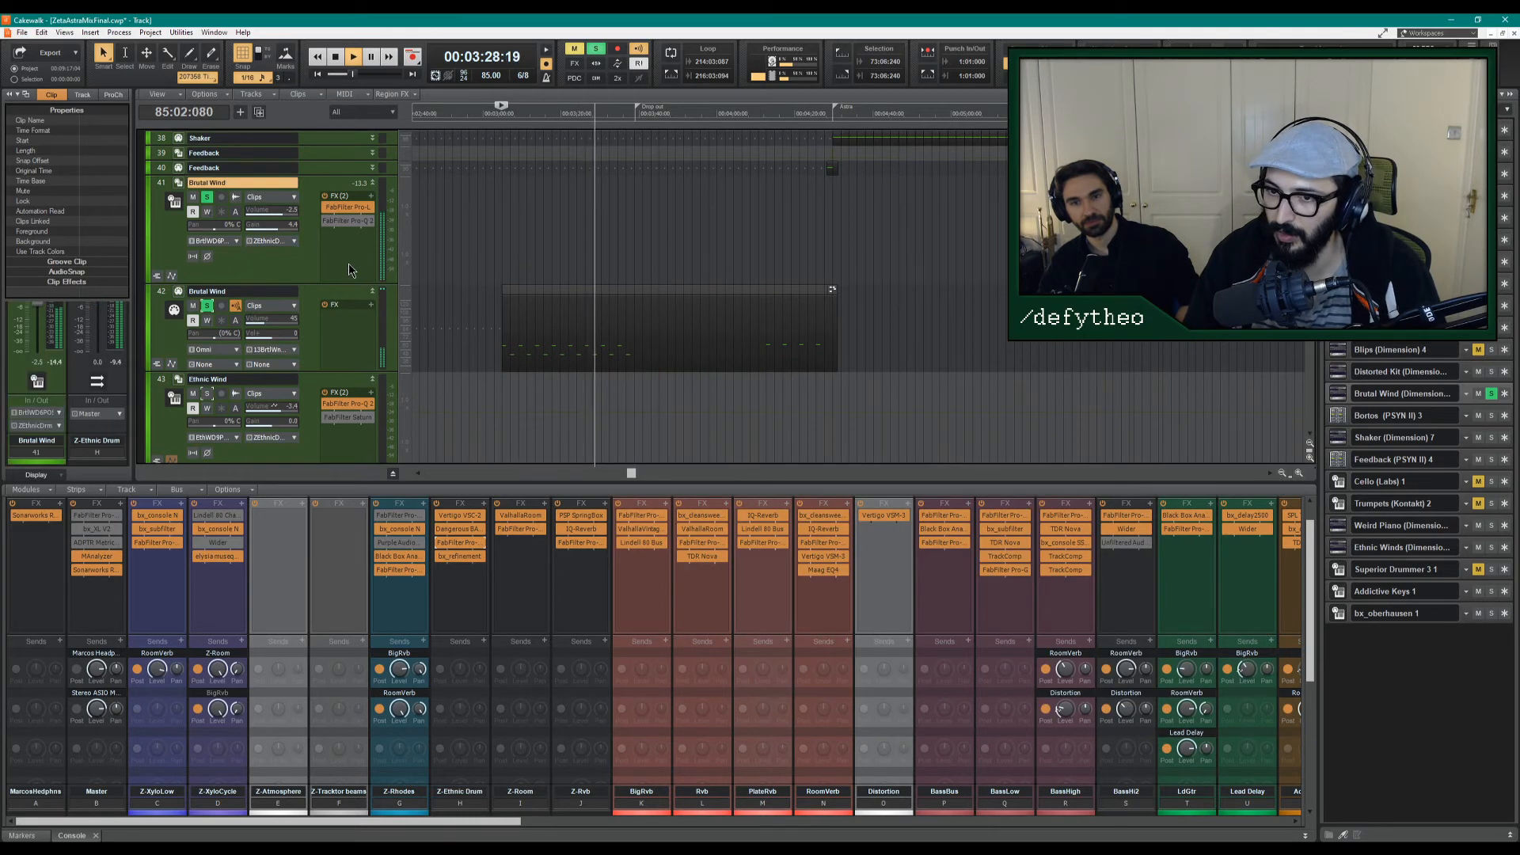
pyautogui.doubleClick(347, 206)
pyautogui.moveTo(633, 472)
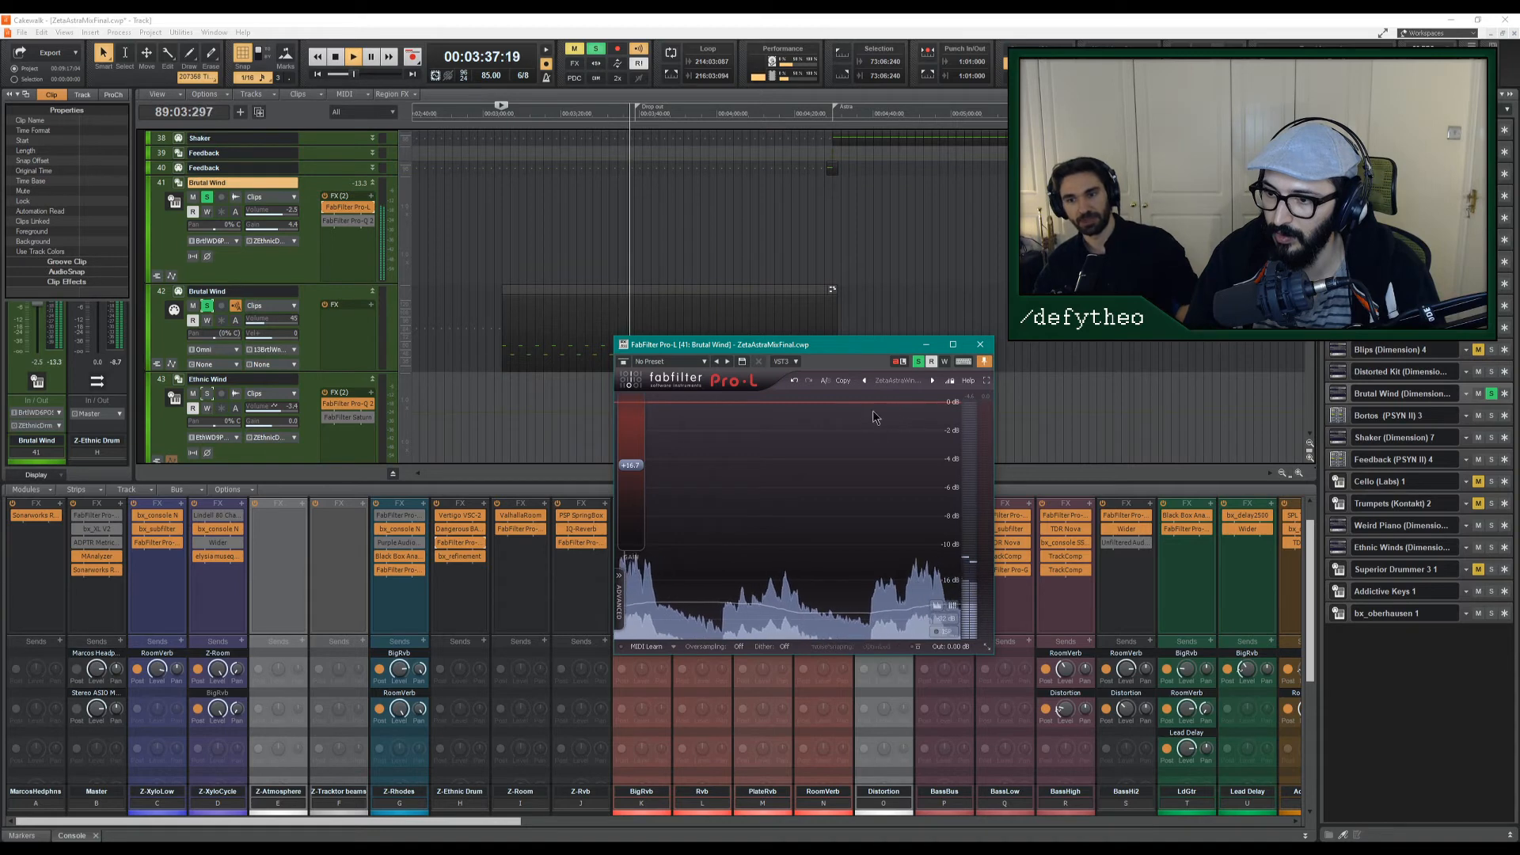
pyautogui.moveTo(631, 464); pyautogui.dragTo(633, 443)
pyautogui.press('space')
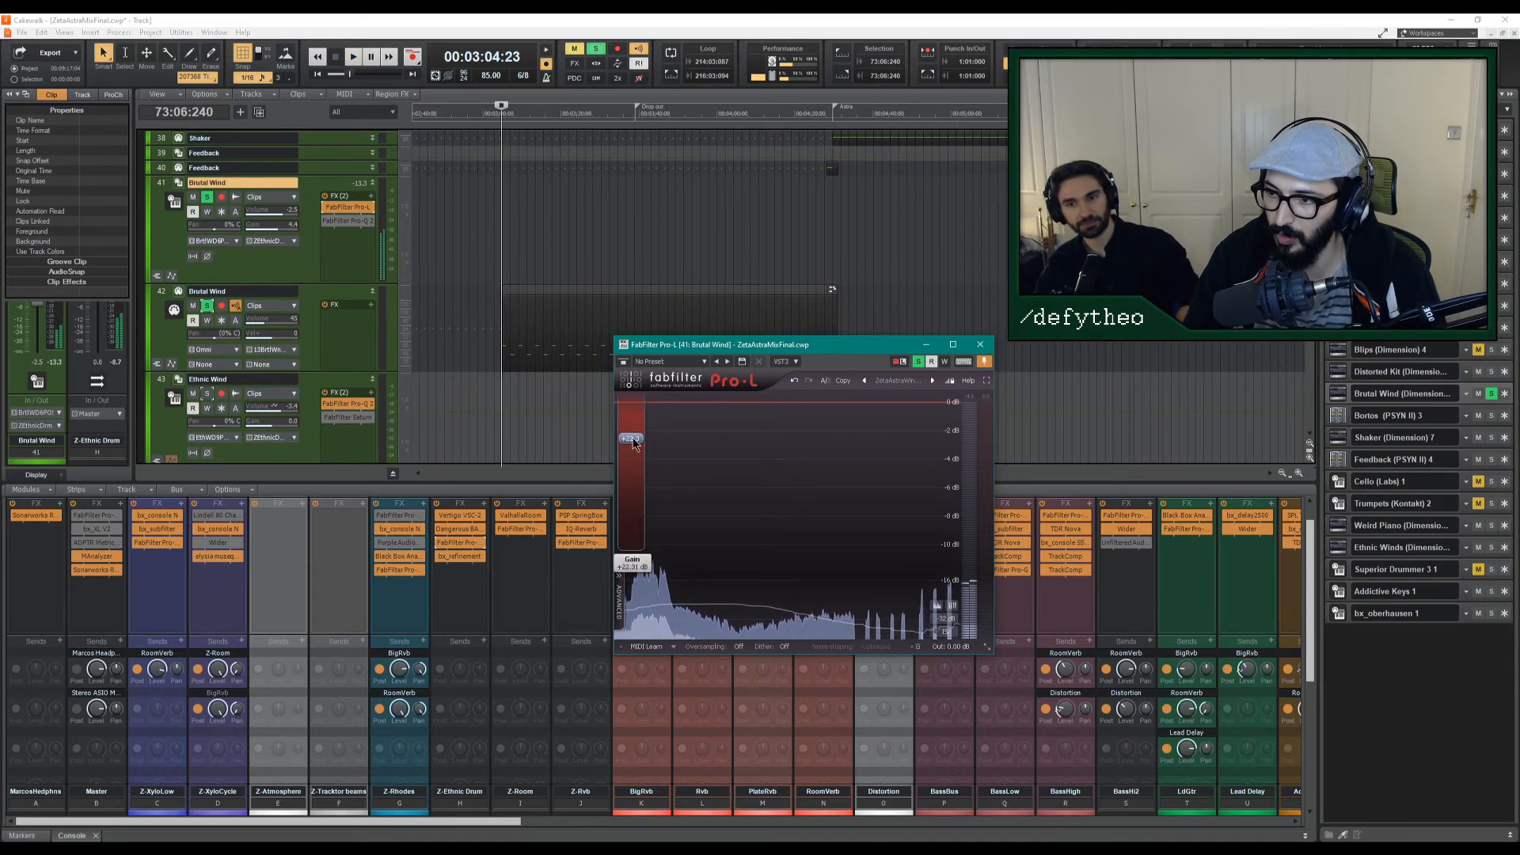
pyautogui.press('space')
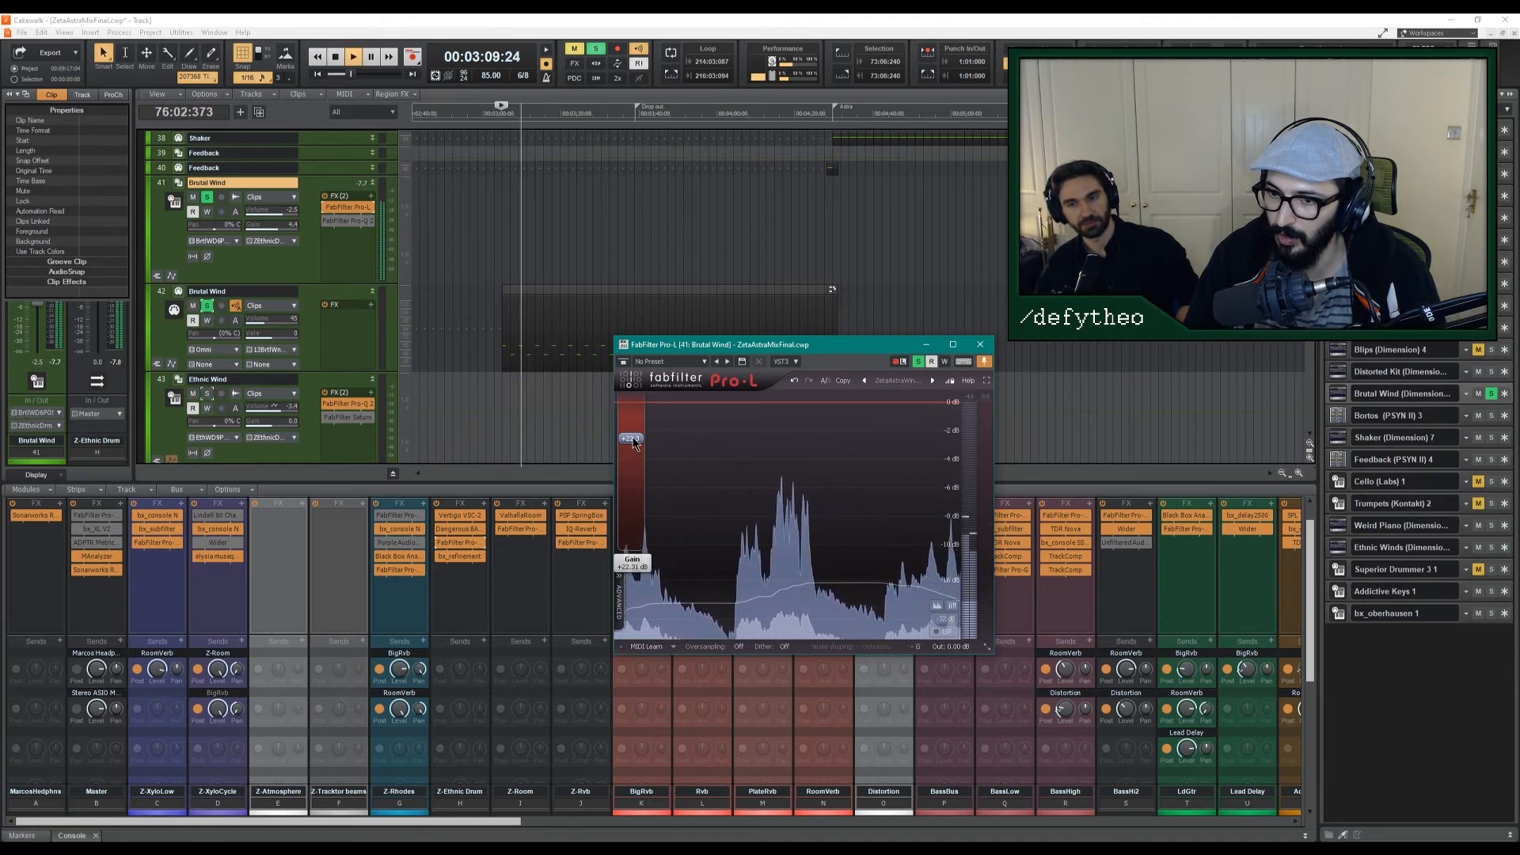
pyautogui.moveTo(273, 212); pyautogui.dragTo(263, 212)
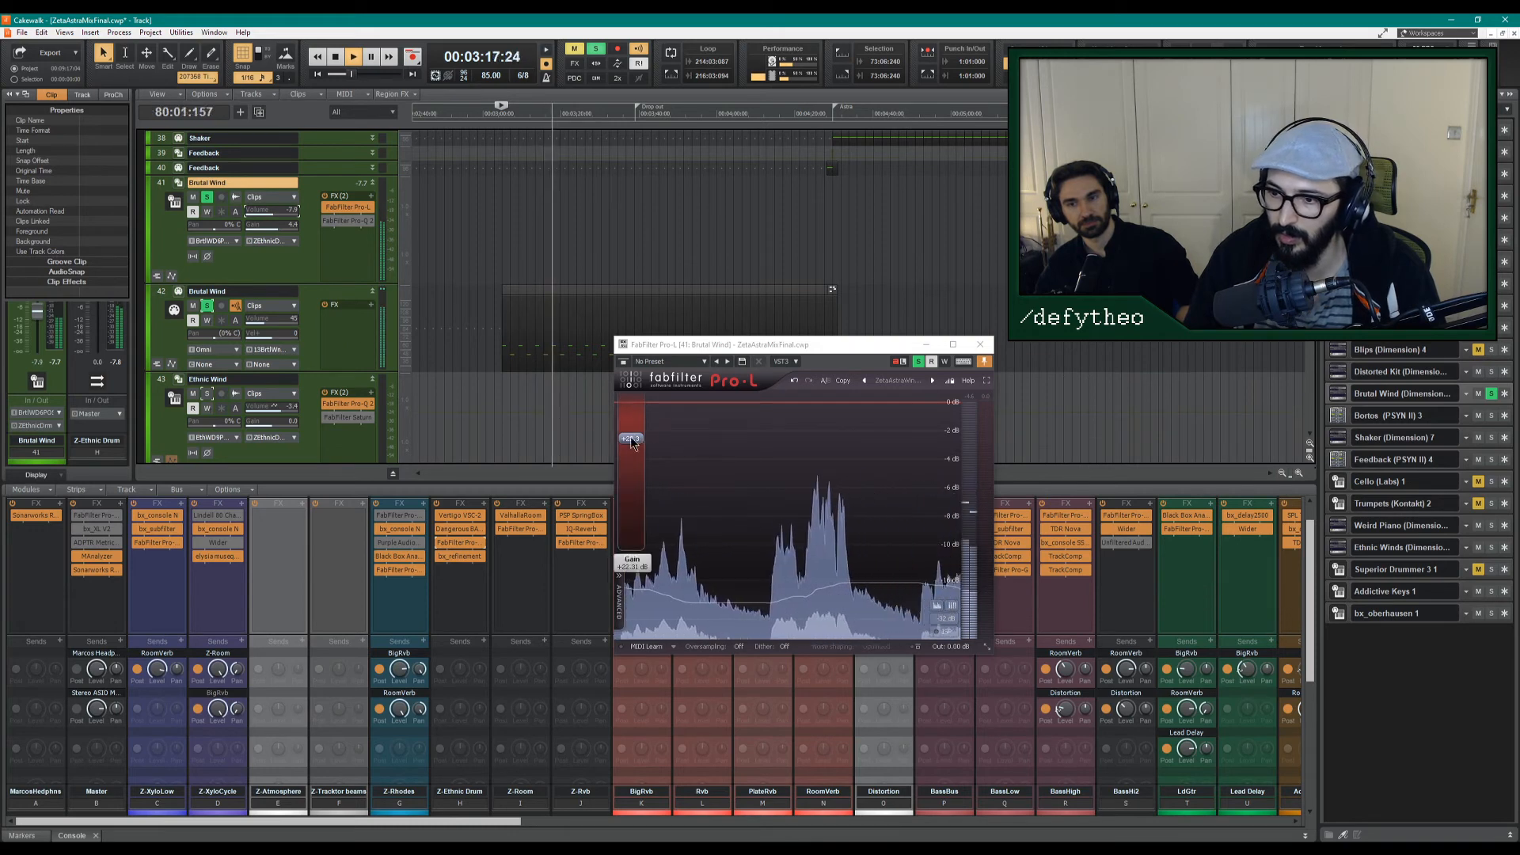
# Toggle Pro-L's level display off and on, and set its meter scale to -16 dB.
pyautogui.click(666, 398)
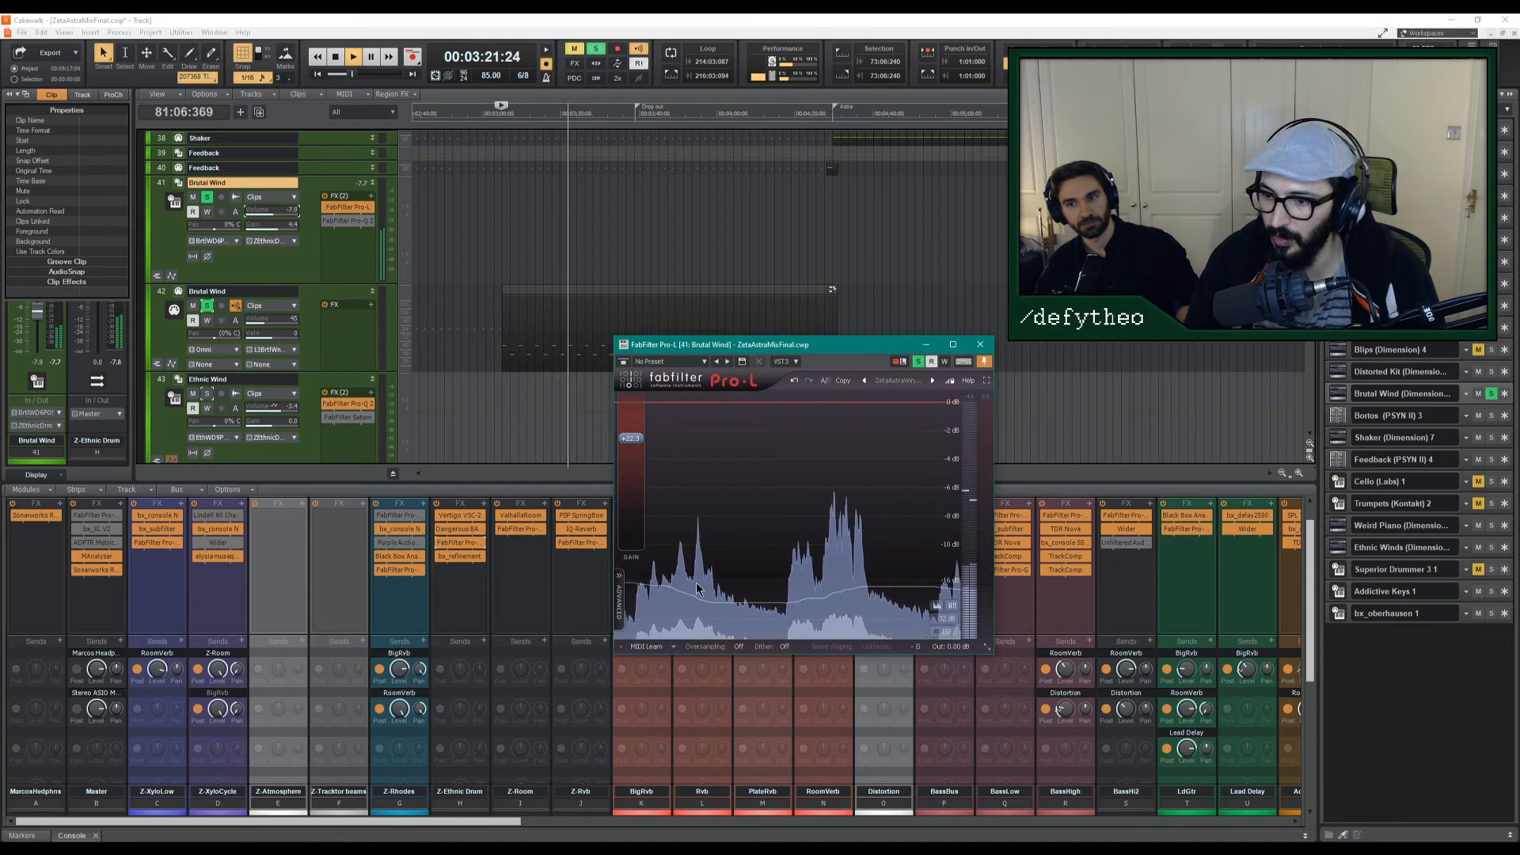
pyautogui.click(952, 605)
pyautogui.click(952, 605)
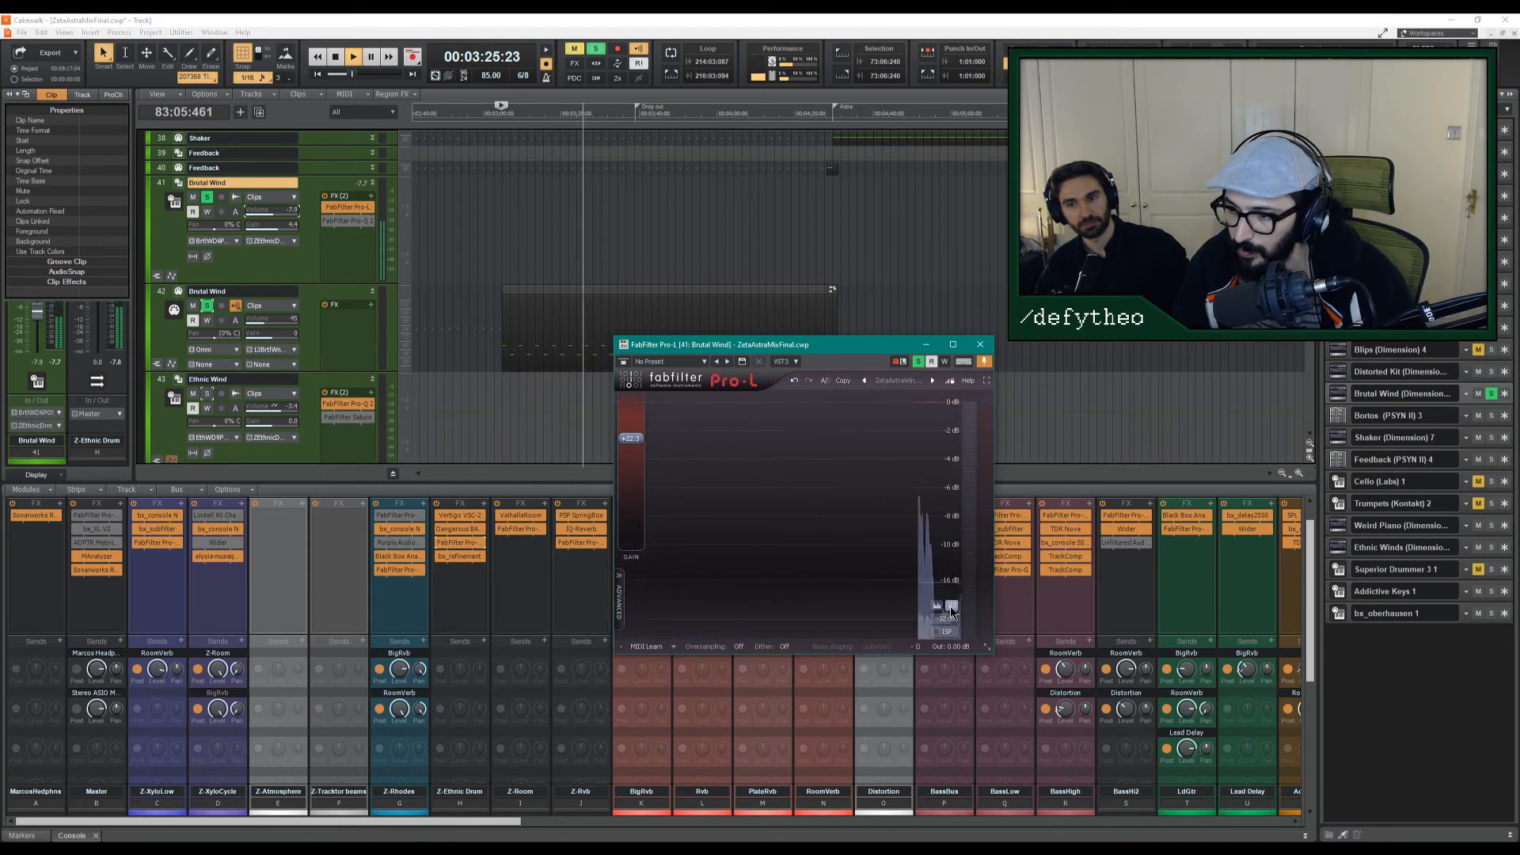
pyautogui.click(939, 619)
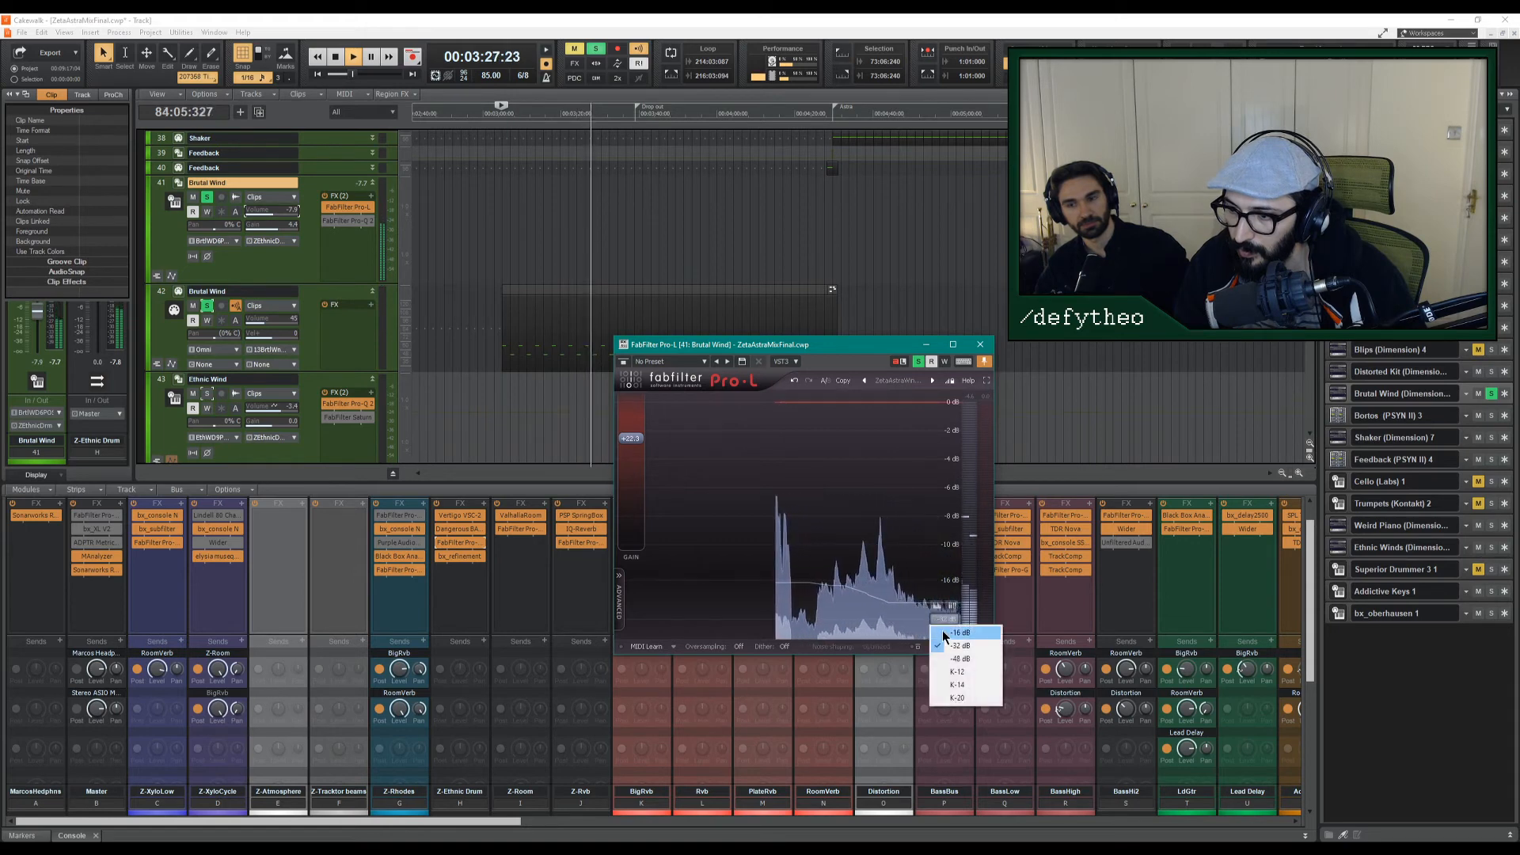
pyautogui.click(959, 632)
# Show Pro-L's advanced limiter controls, set the limiting style to Punchy and stop playback.
pyautogui.click(620, 600)
pyautogui.click(660, 575)
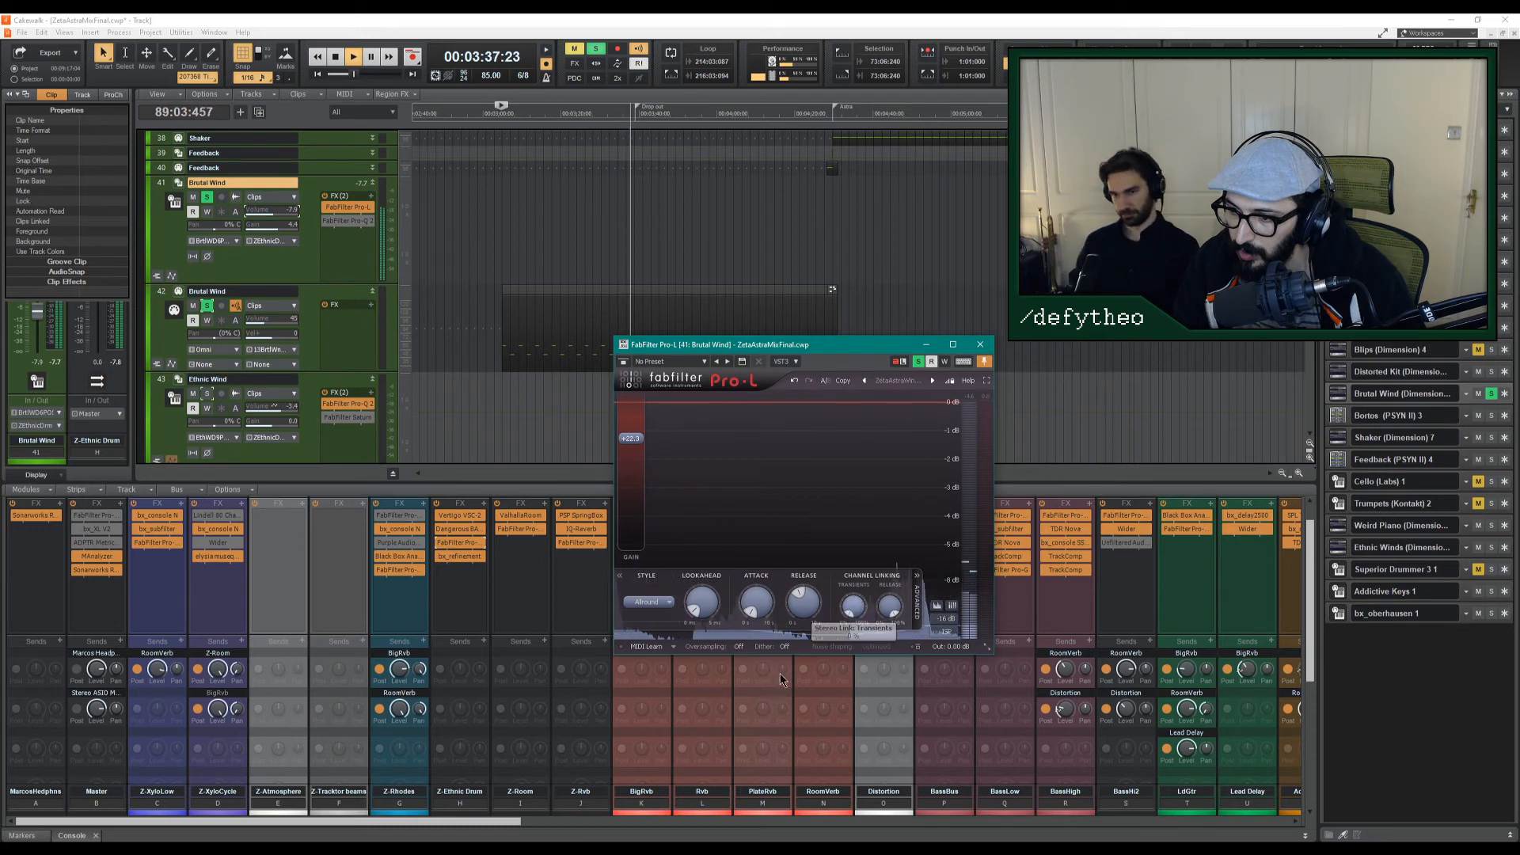
pyautogui.click(646, 601)
pyautogui.click(673, 625)
pyautogui.press('space')
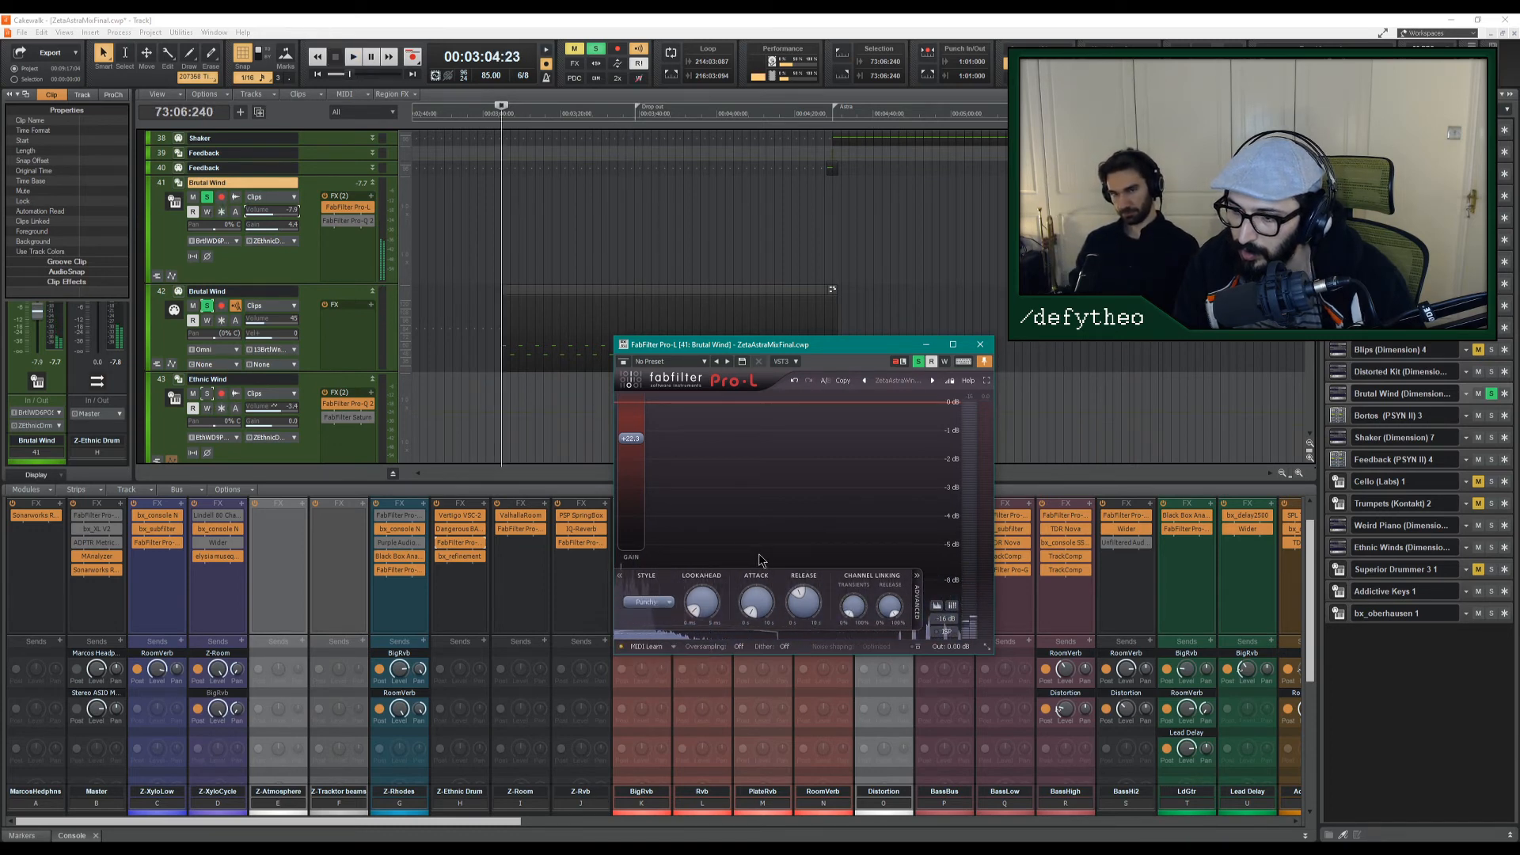
# Sweep Pro-L's gain up to +30 dB during playback and bring it back to about +20 dB.
pyautogui.press('space')
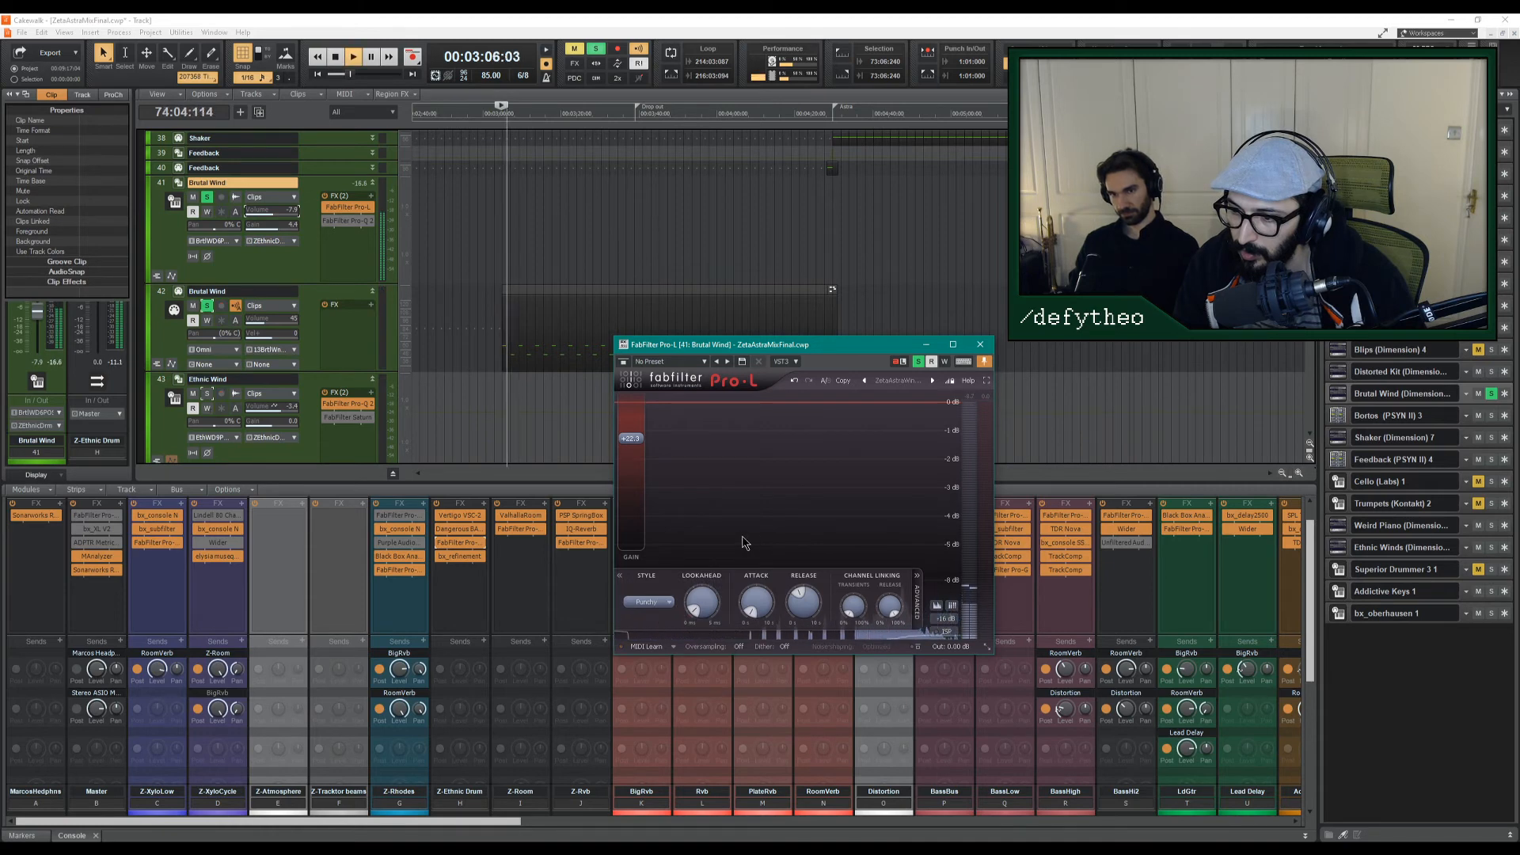
pyautogui.moveTo(633, 445)
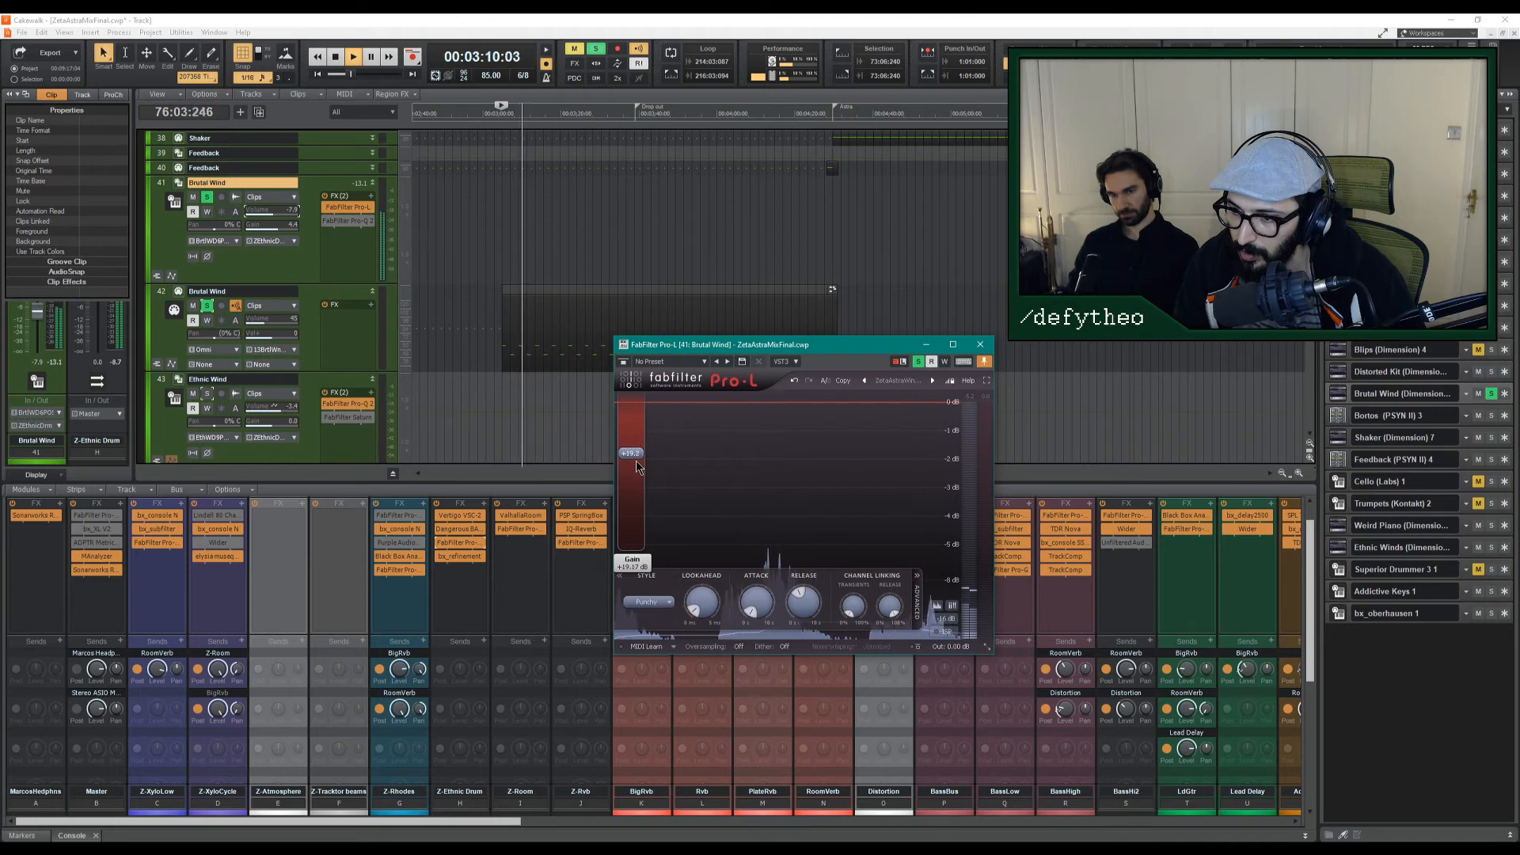
pyautogui.moveTo(635, 459); pyautogui.dragTo(651, 396)
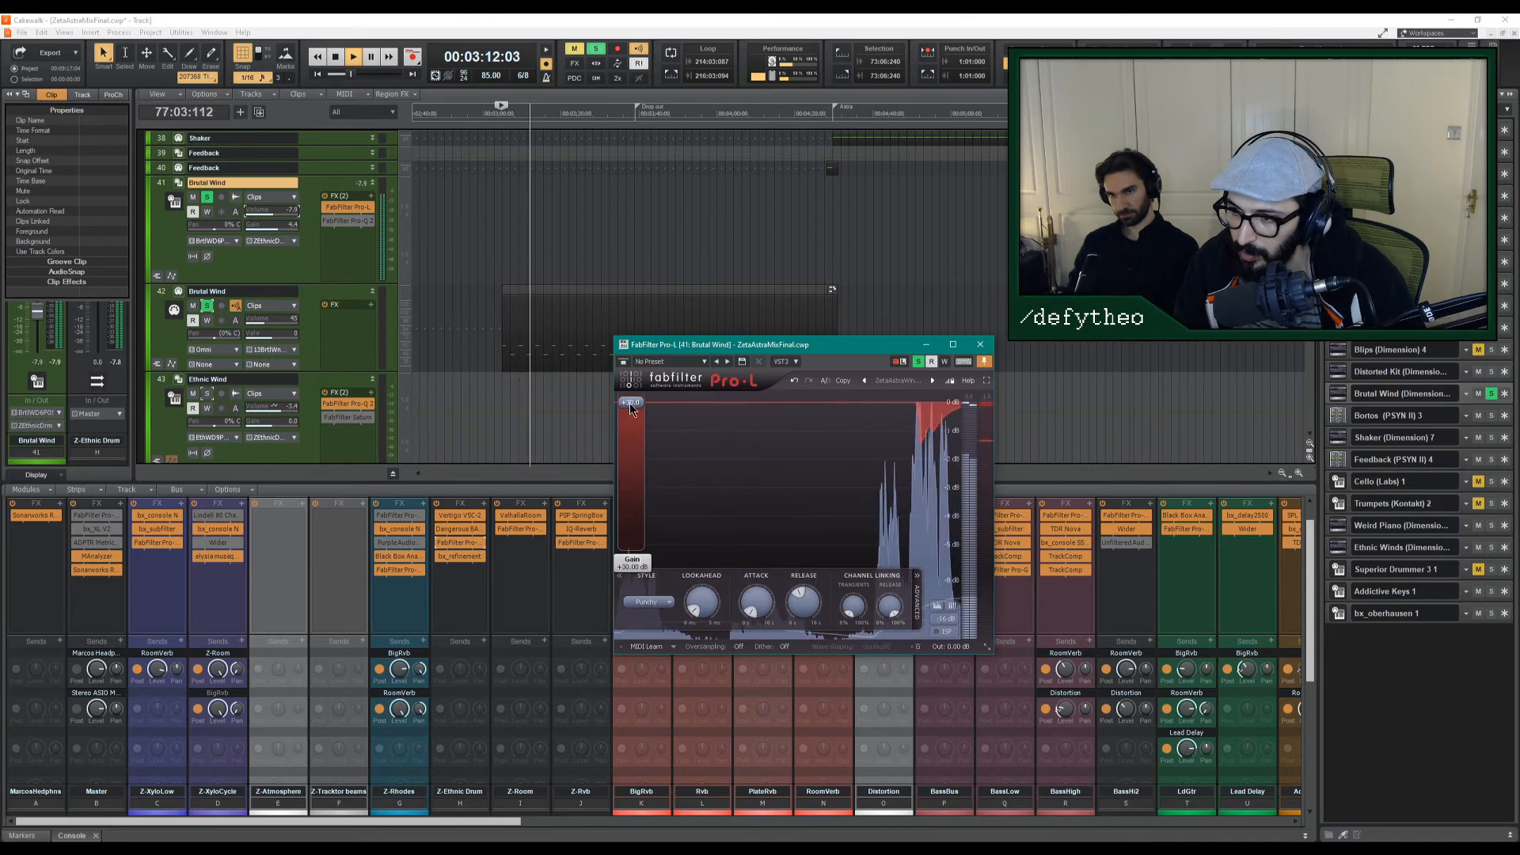
pyautogui.moveTo(630, 402)
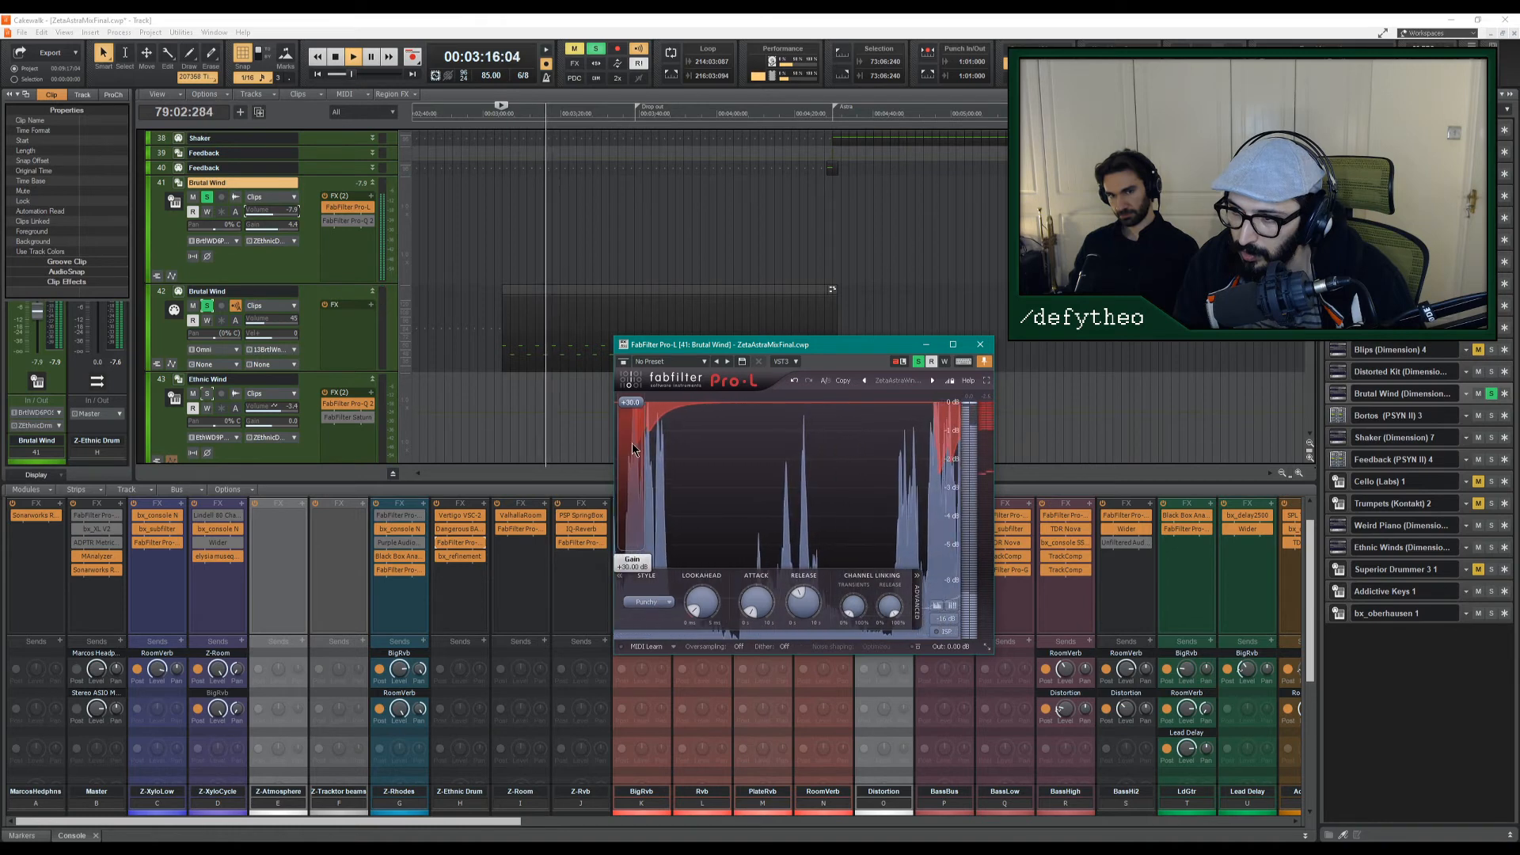
pyautogui.moveTo(632, 444)
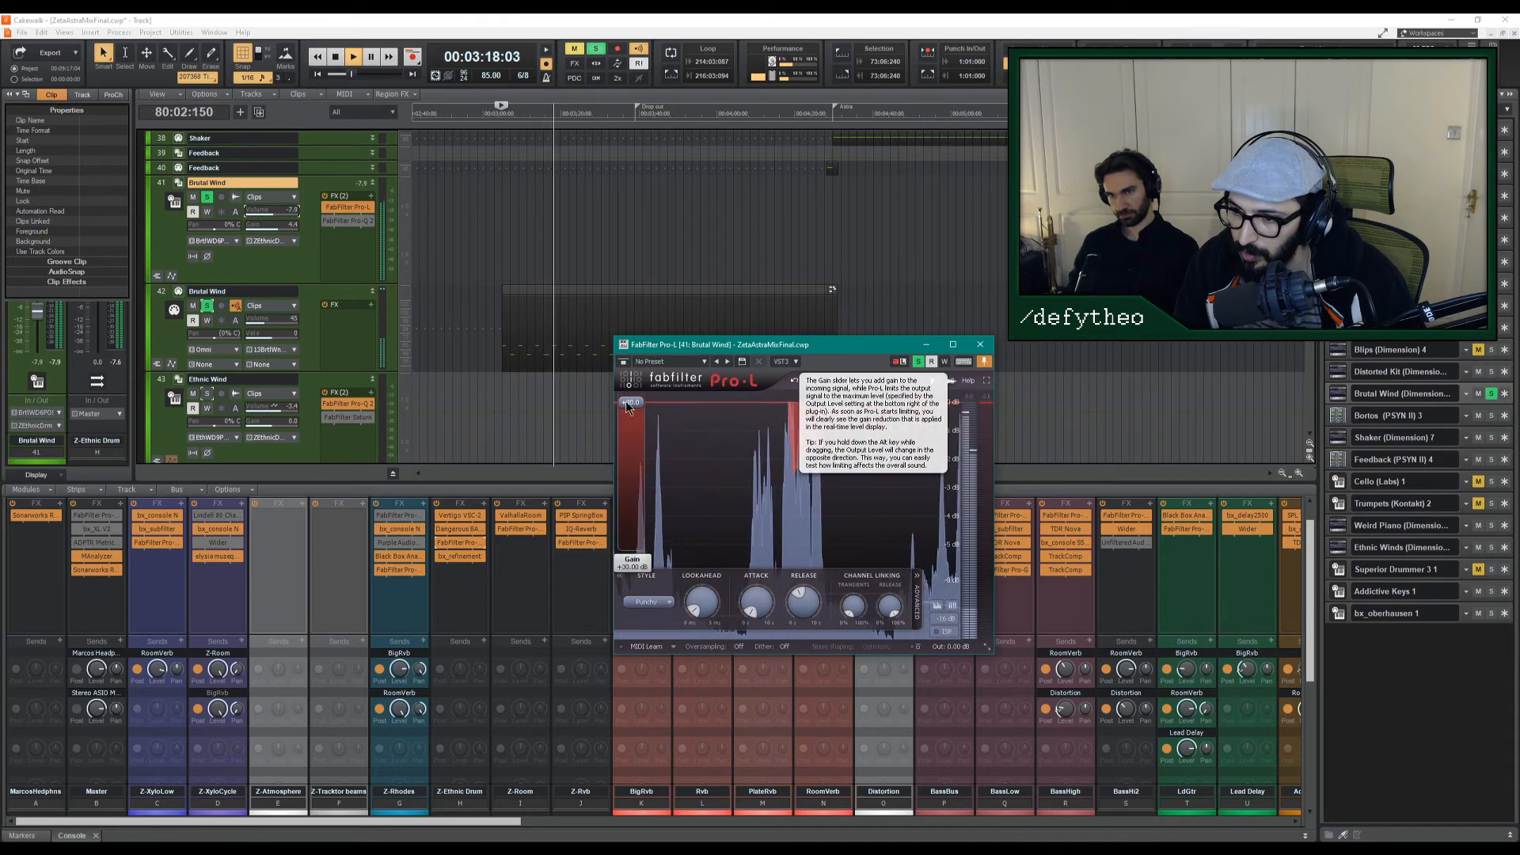
pyautogui.moveTo(626, 400); pyautogui.dragTo(631, 443)
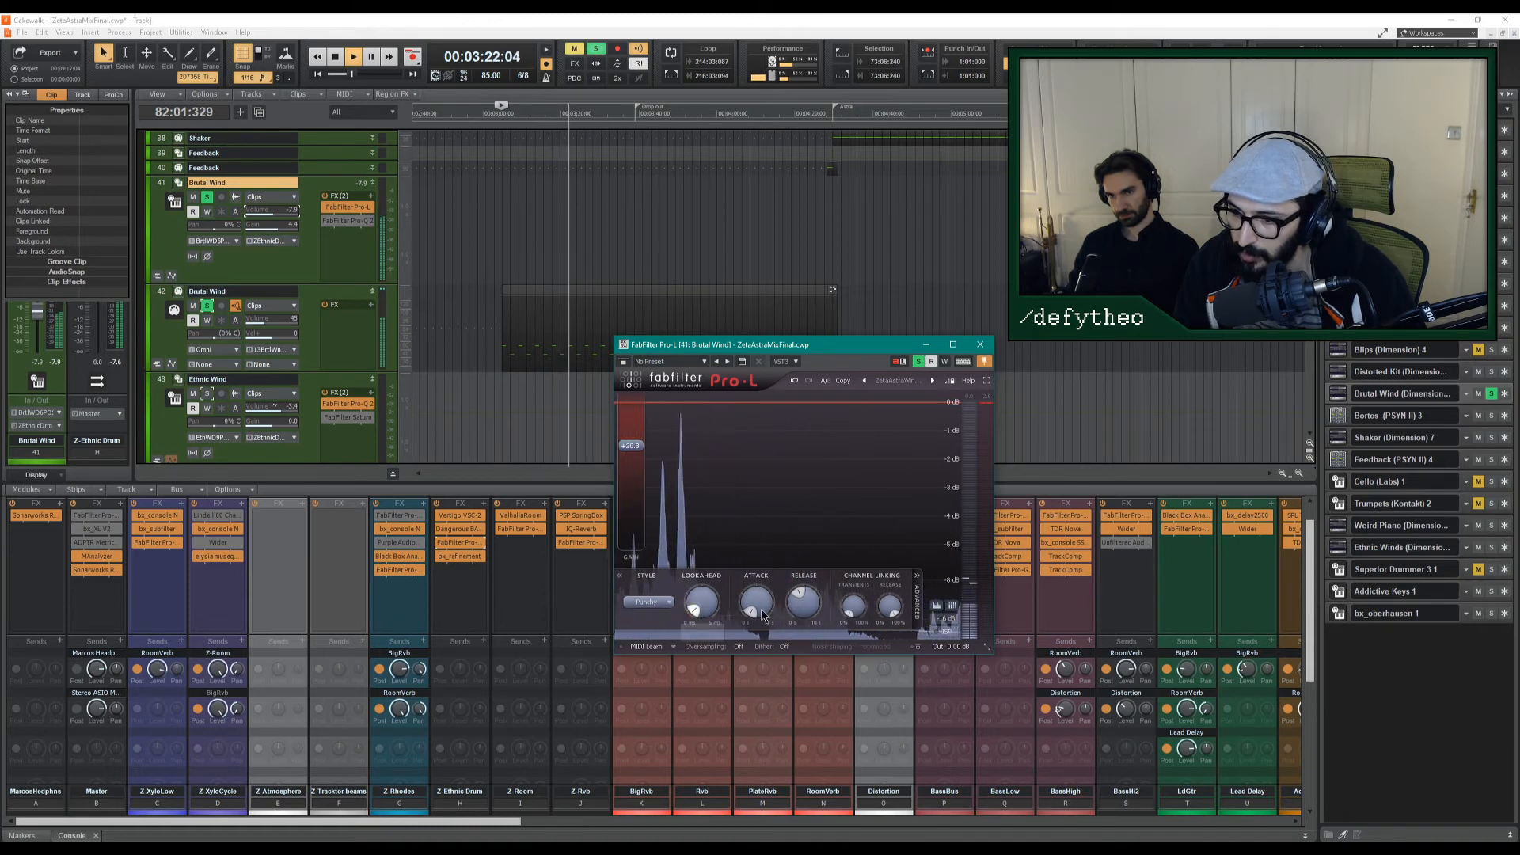
# Switch Pro-L's meter scale to the one with +12 dB at its upper limit and fine-tune the gain around +20 dB.
pyautogui.moveTo(851, 612)
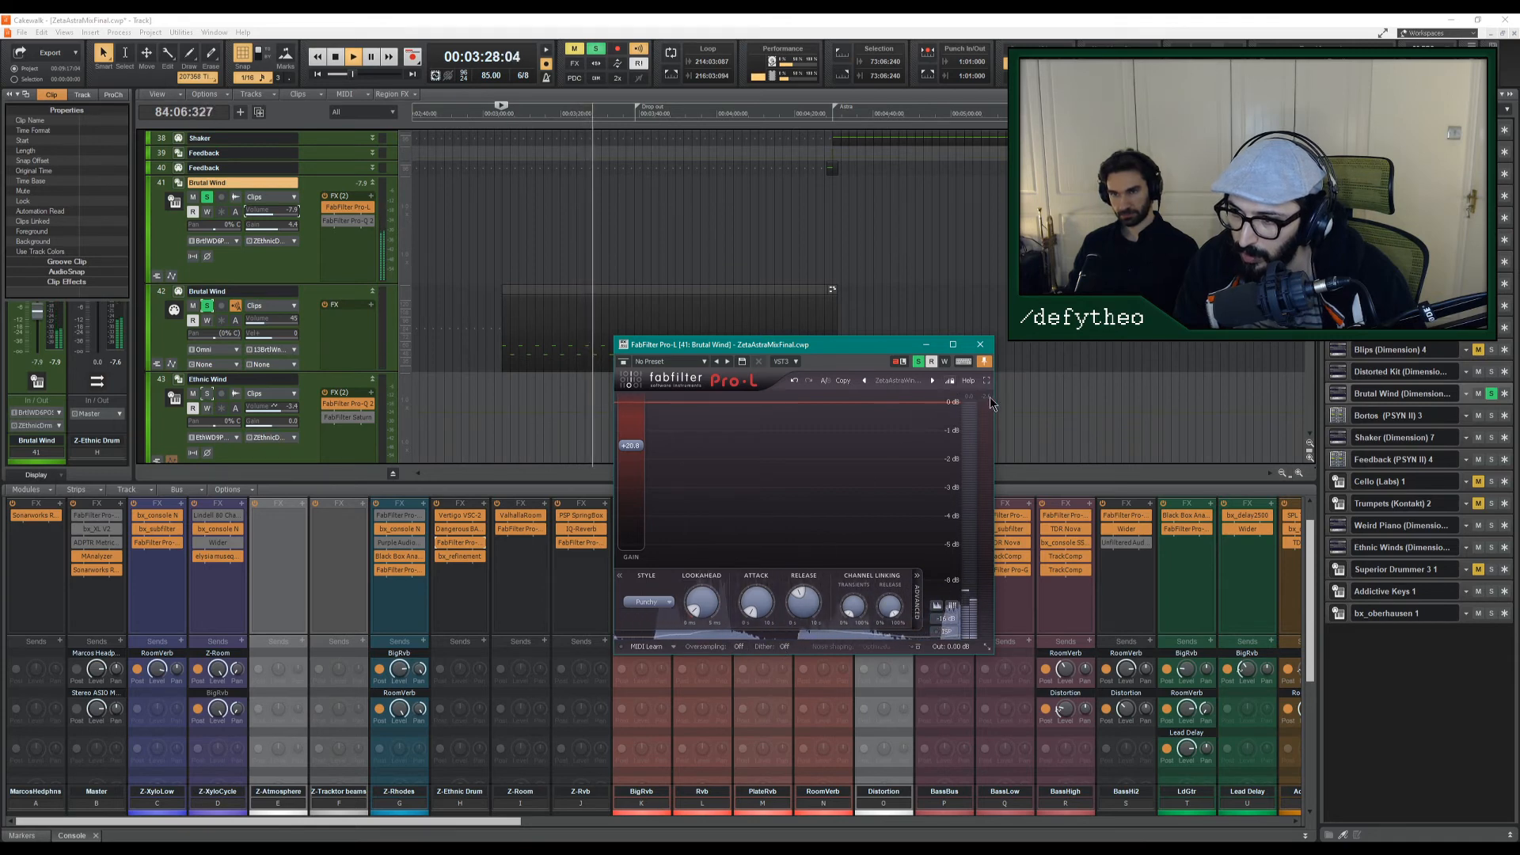
pyautogui.click(939, 621)
pyautogui.click(957, 671)
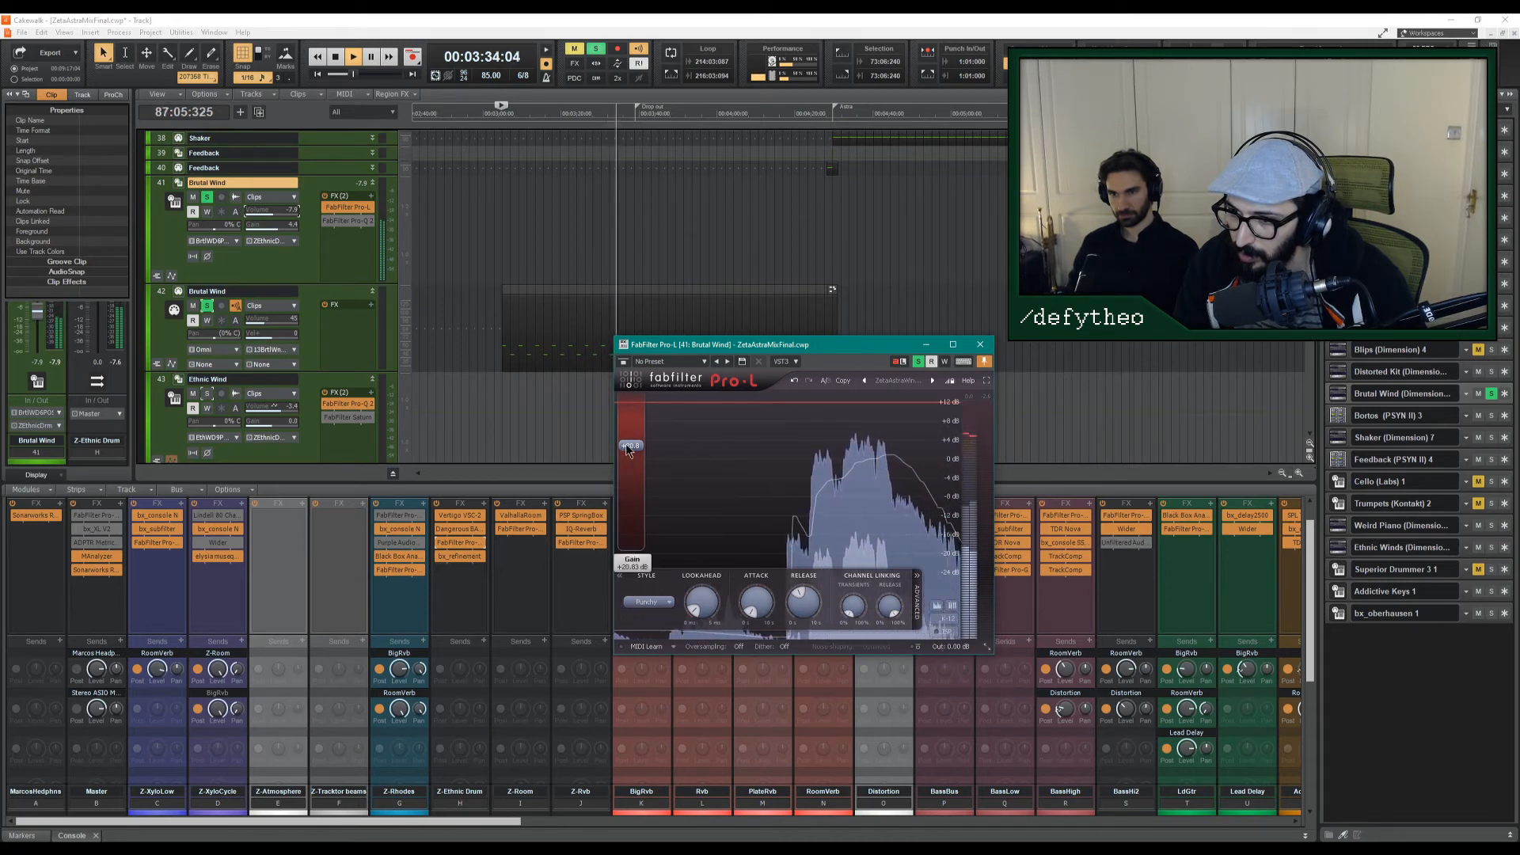
pyautogui.moveTo(627, 444); pyautogui.dragTo(633, 457)
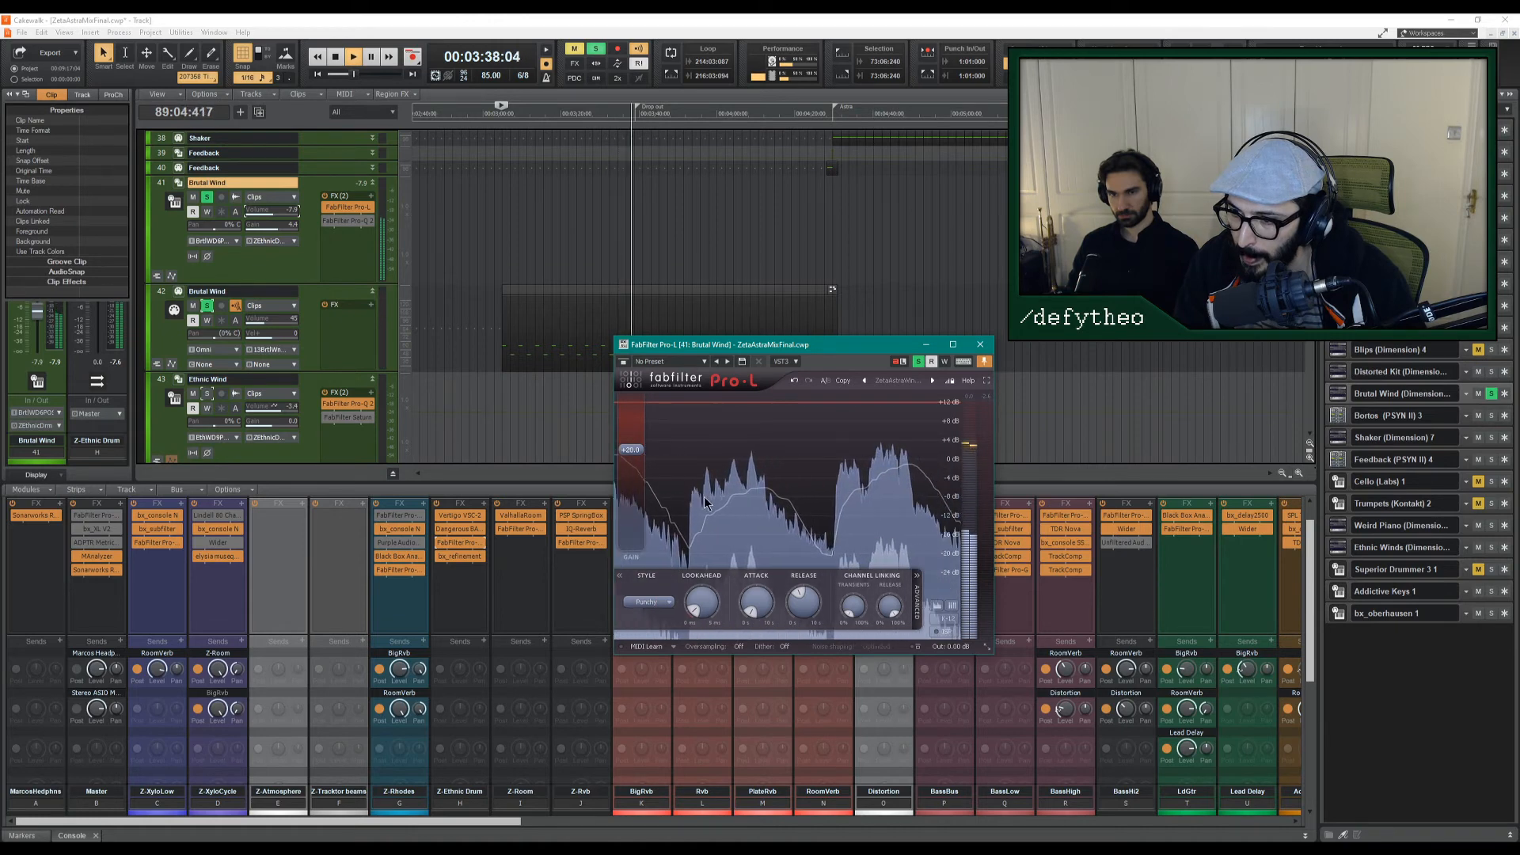
pyautogui.moveTo(630, 498)
# Set Pro-L's limiting style to Dynamic, replay the passage to audition it and stop playback.
pyautogui.click(645, 602)
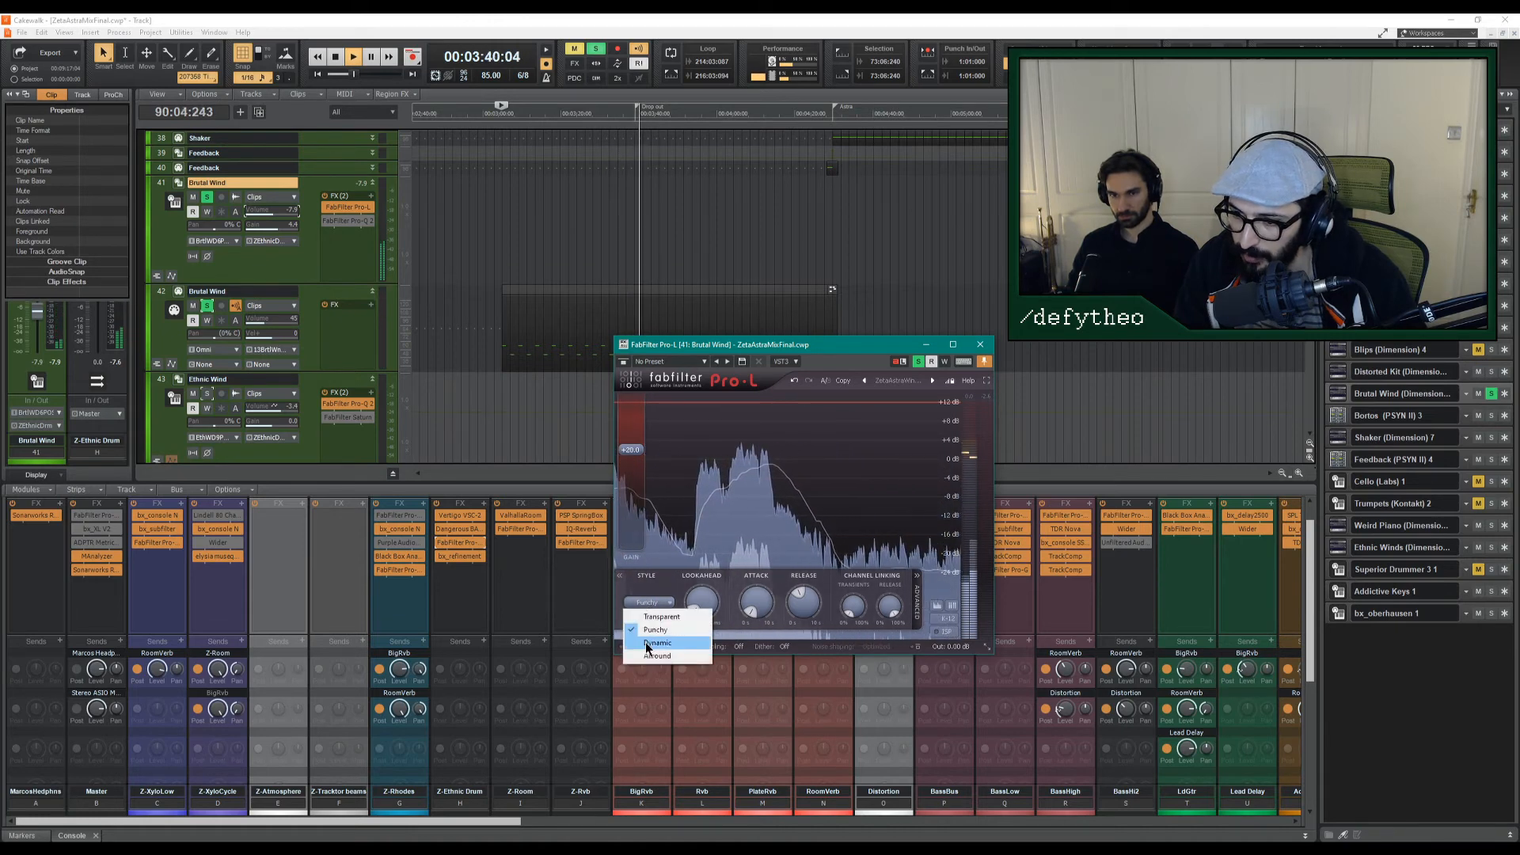
pyautogui.click(645, 643)
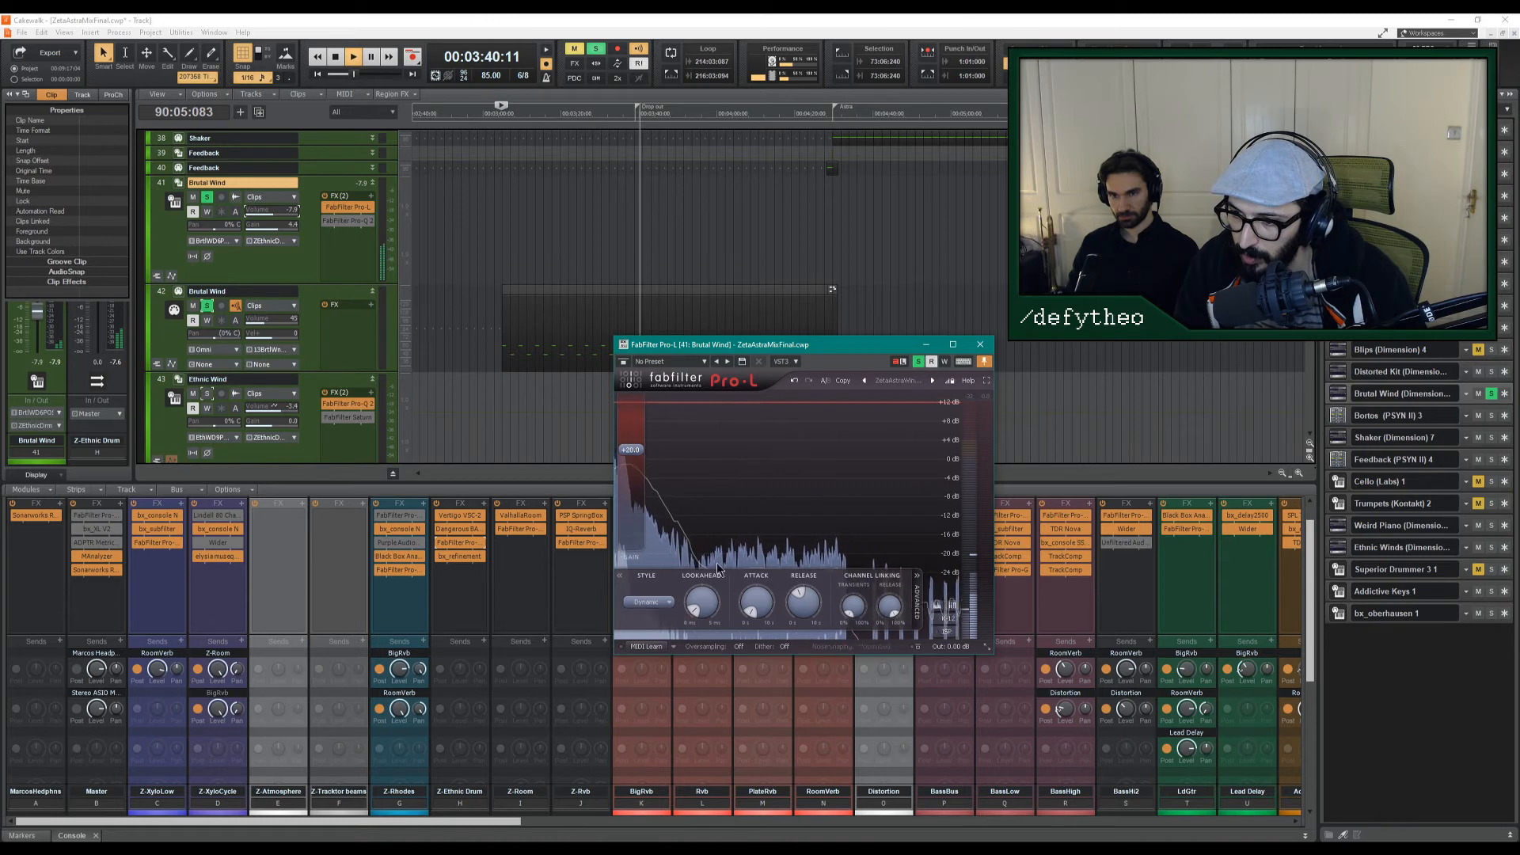
pyautogui.press('space')
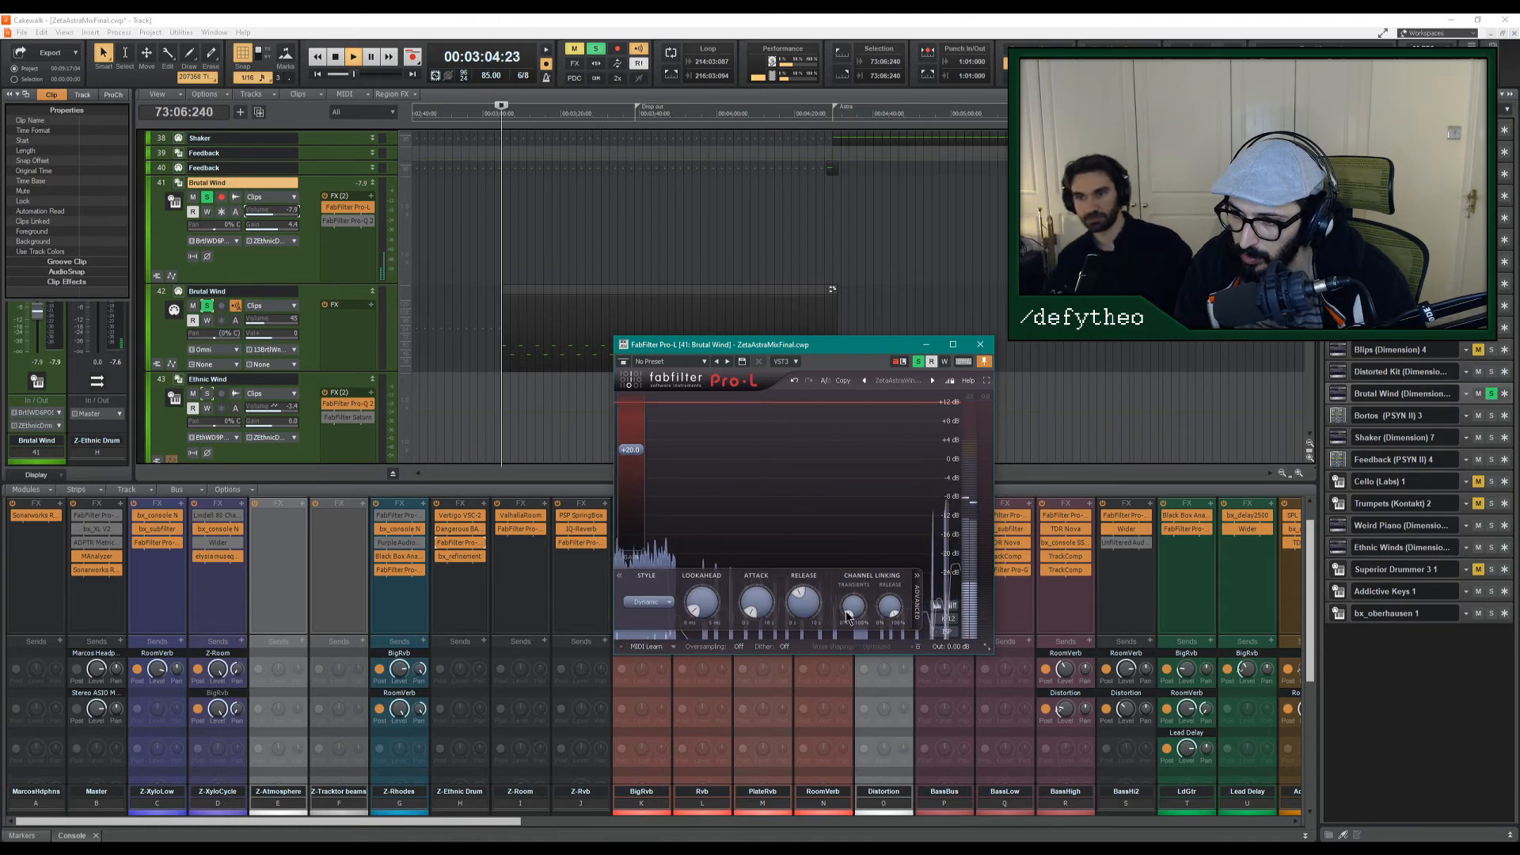
pyautogui.press('space')
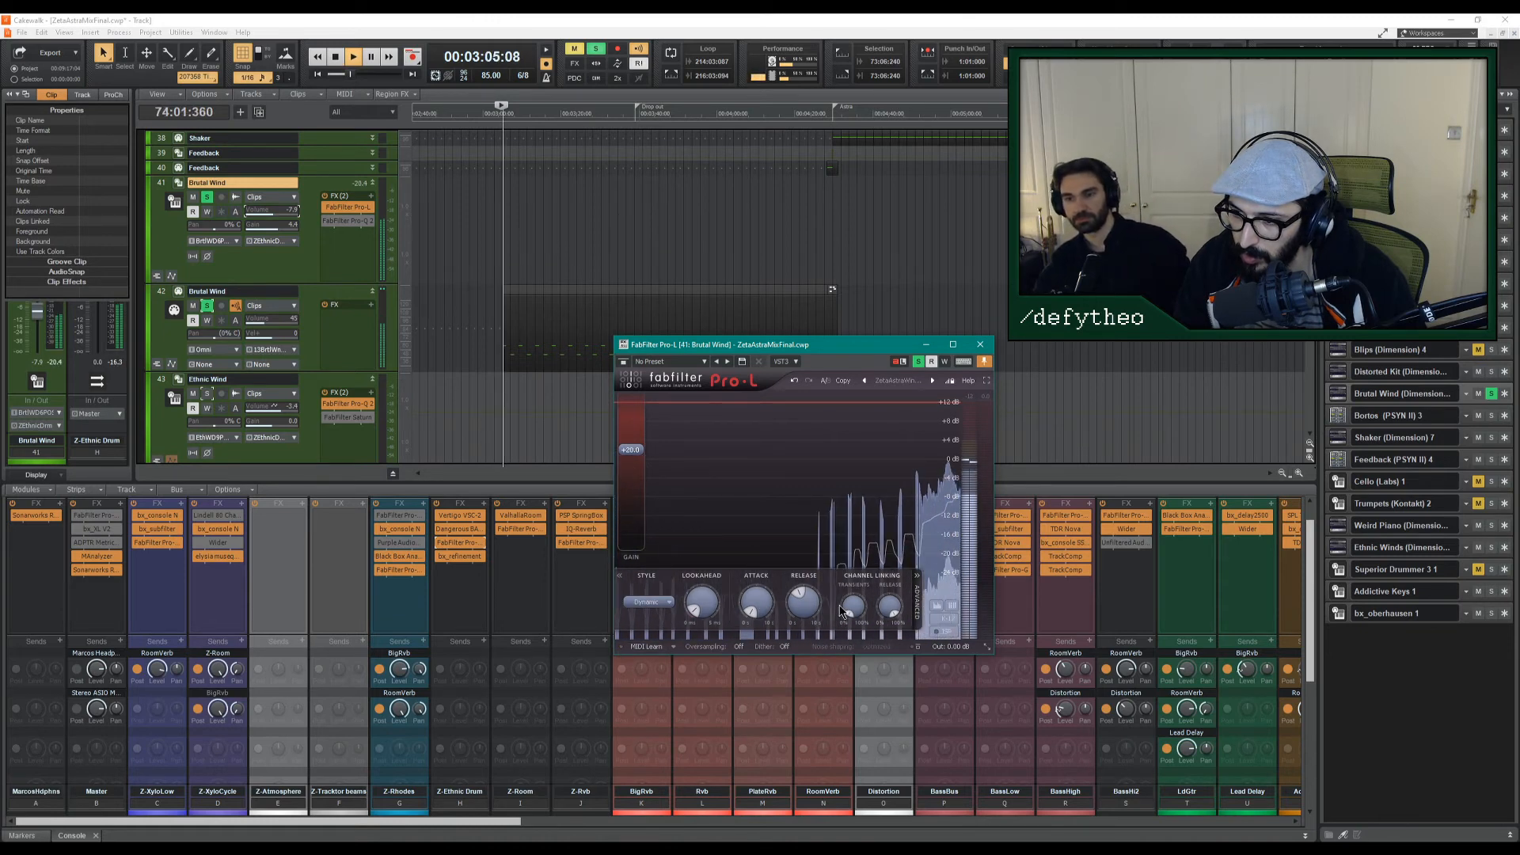
pyautogui.press('space')
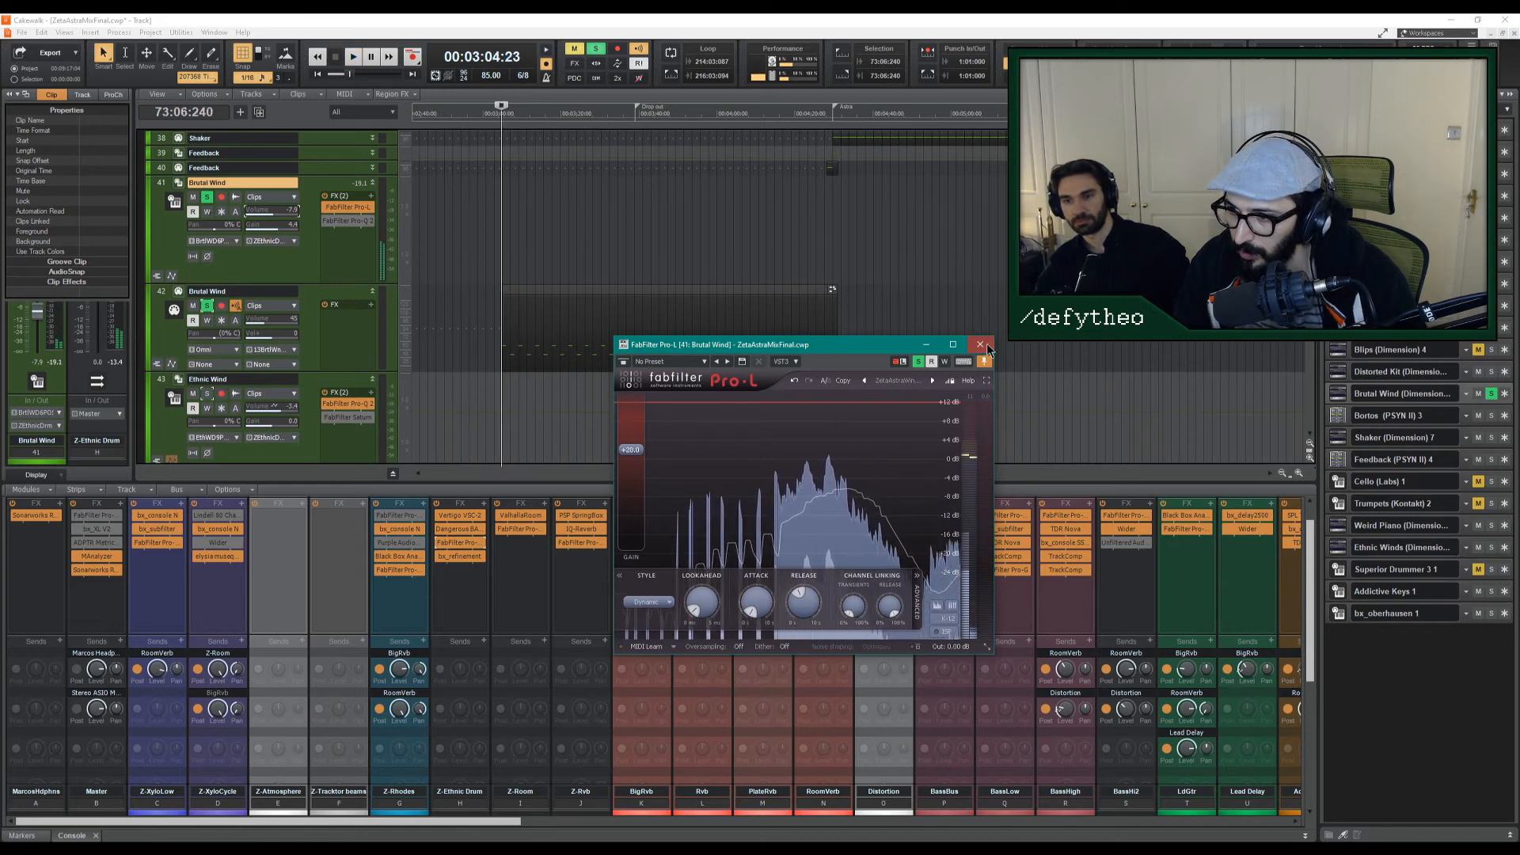
# Insert the bx_limiter dynamics plug-in into the effects rack of the Brutal Wind audio track.
pyautogui.click(482, 277)
pyautogui.rightClick(346, 254)
pyautogui.moveTo(348, 256)
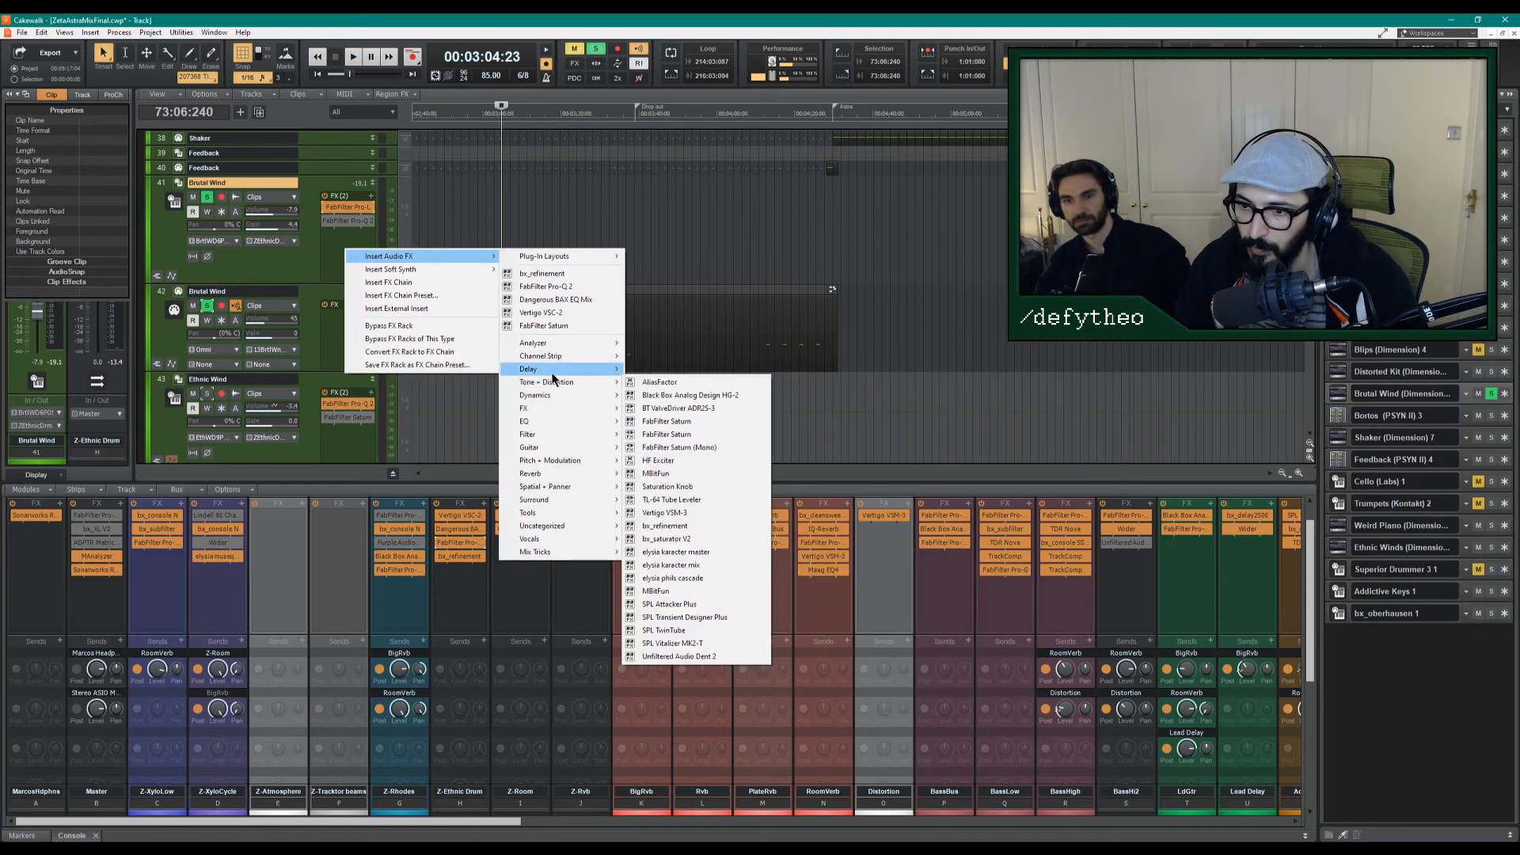
pyautogui.moveTo(556, 395)
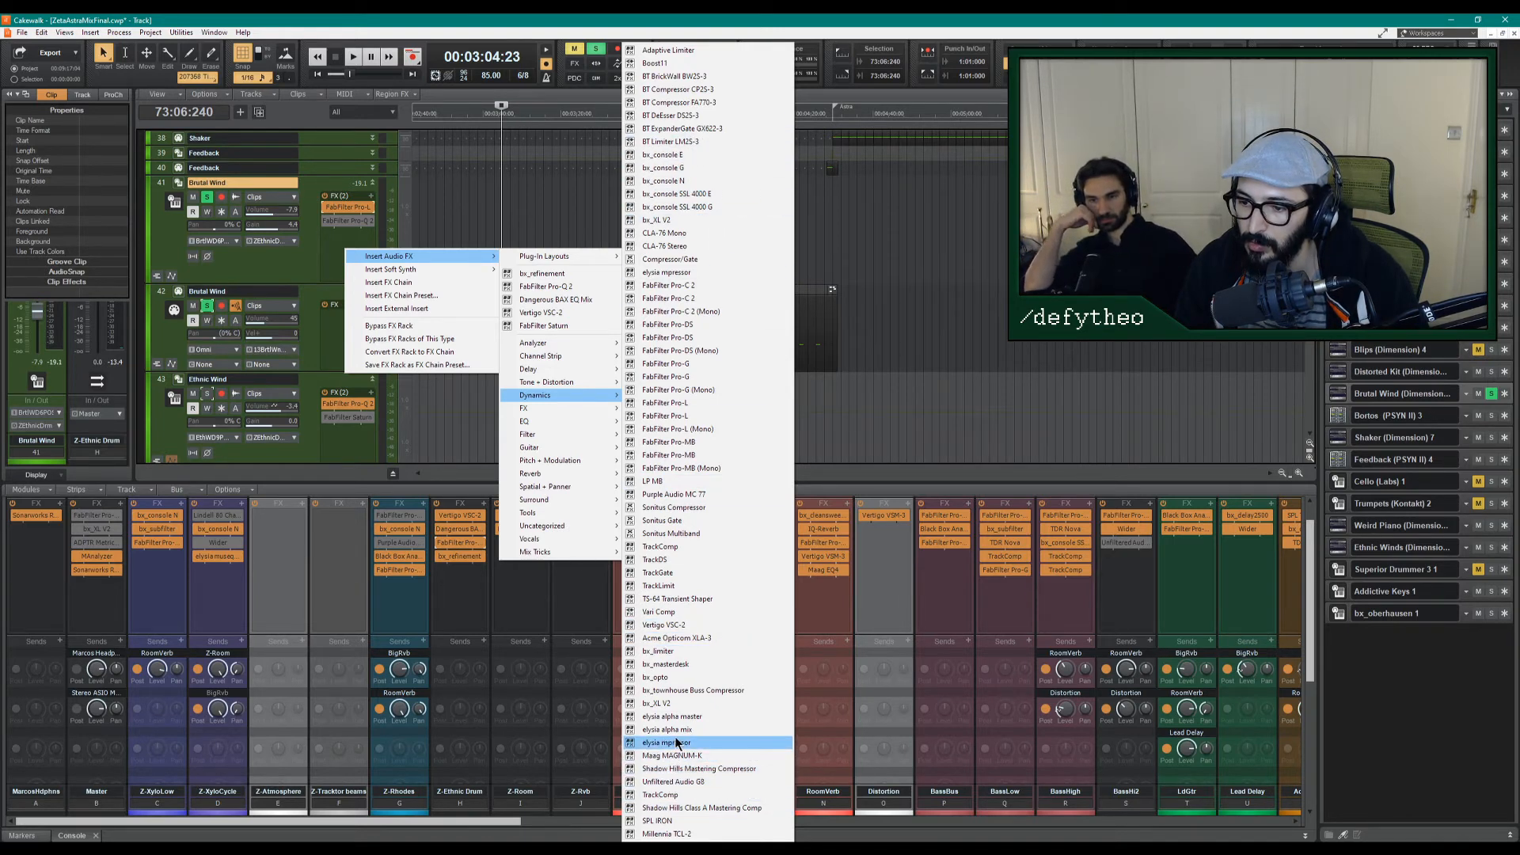
pyautogui.click(676, 653)
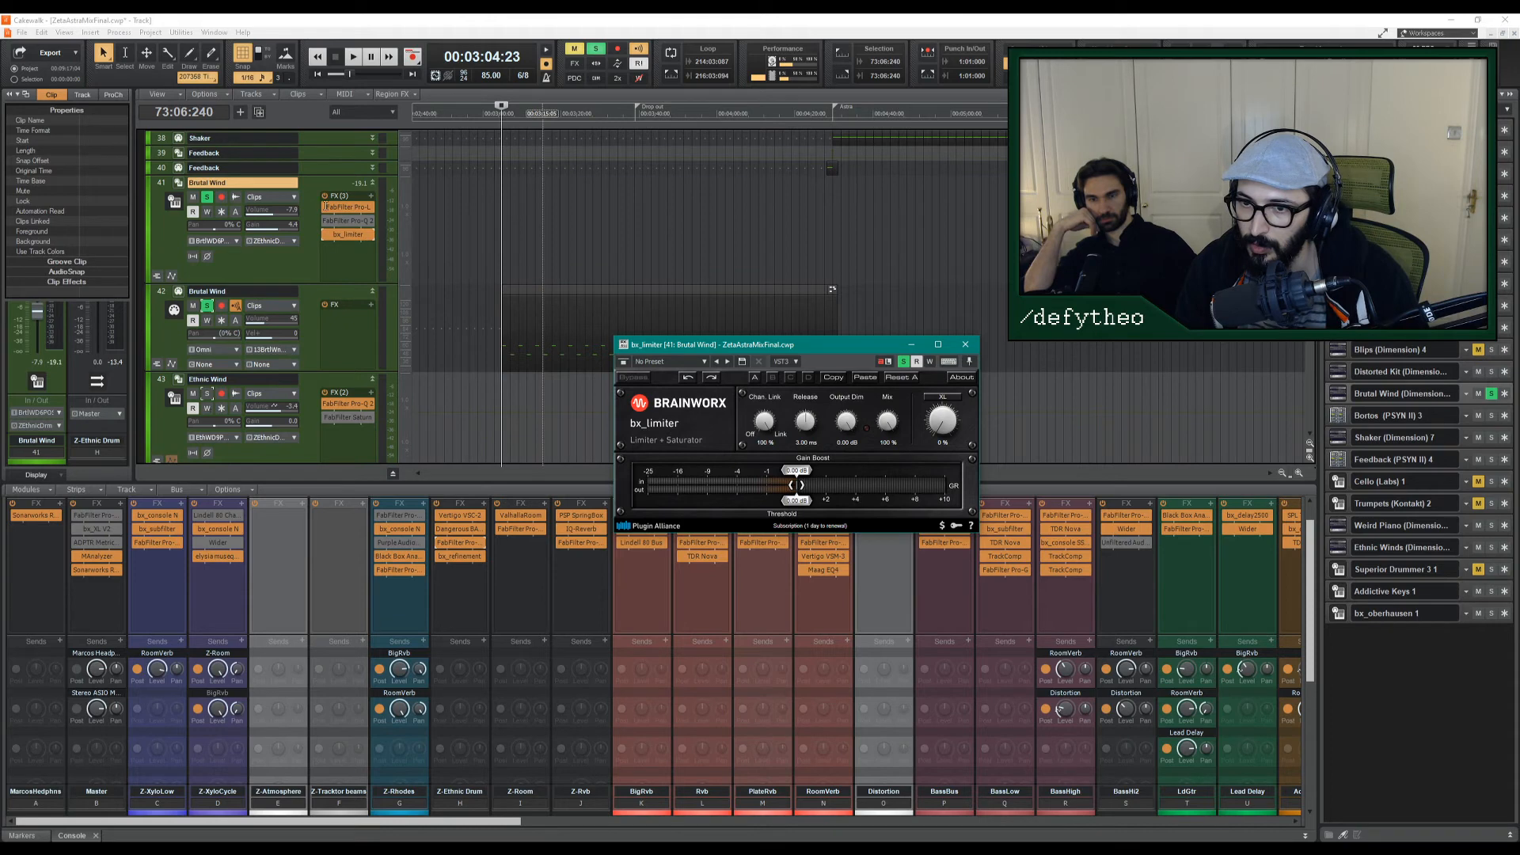
# Adjust the Element 1 and Element 2 volumes in Brutal Wind's Dimension Pro during playback, close the instrument and stop playback.
pyautogui.press('space')
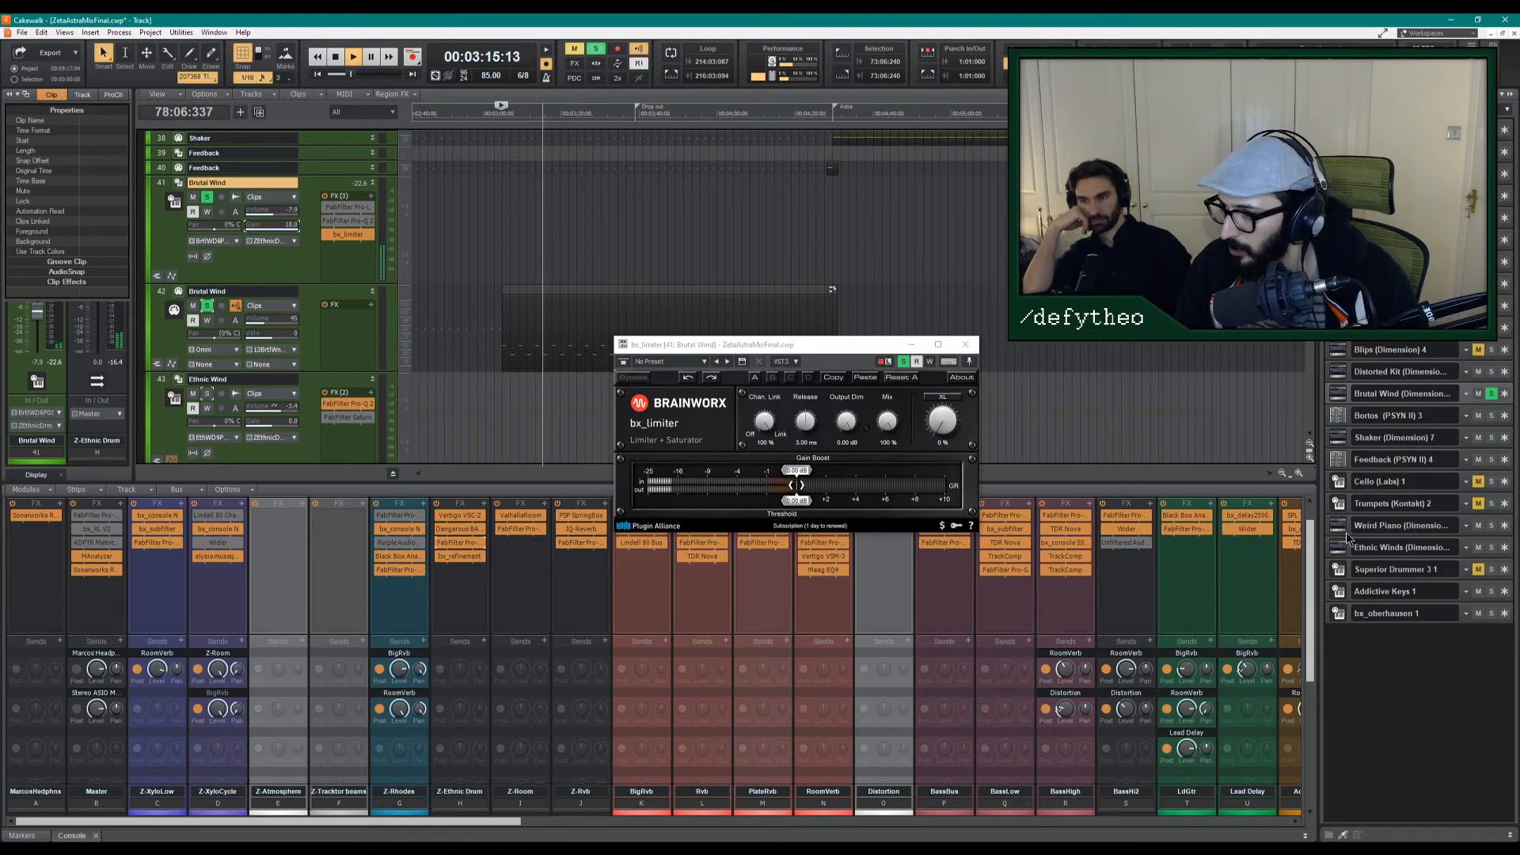
pyautogui.click(1337, 394)
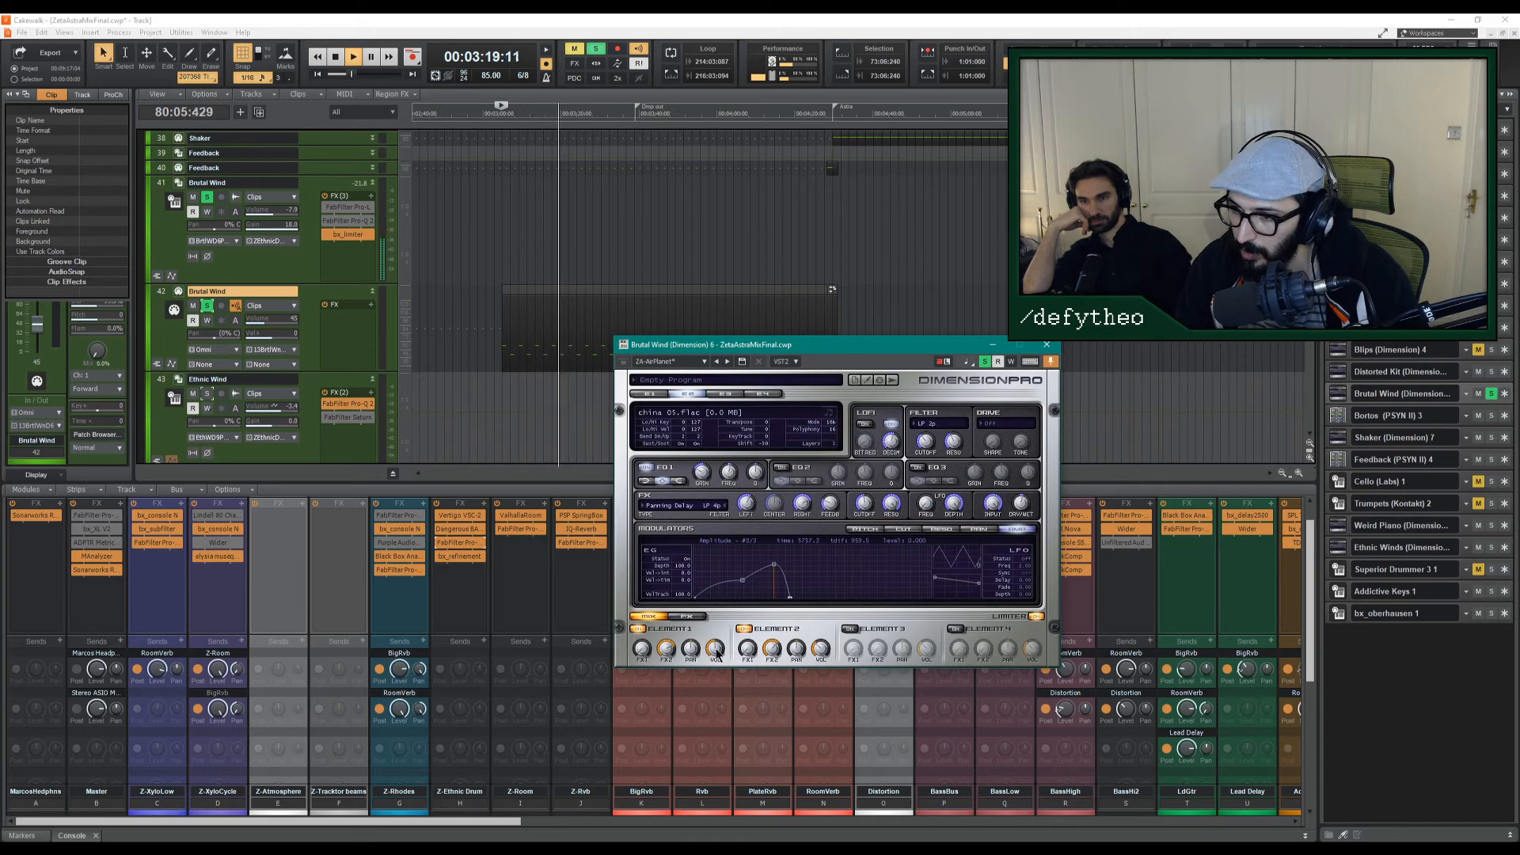
pyautogui.moveTo(717, 653)
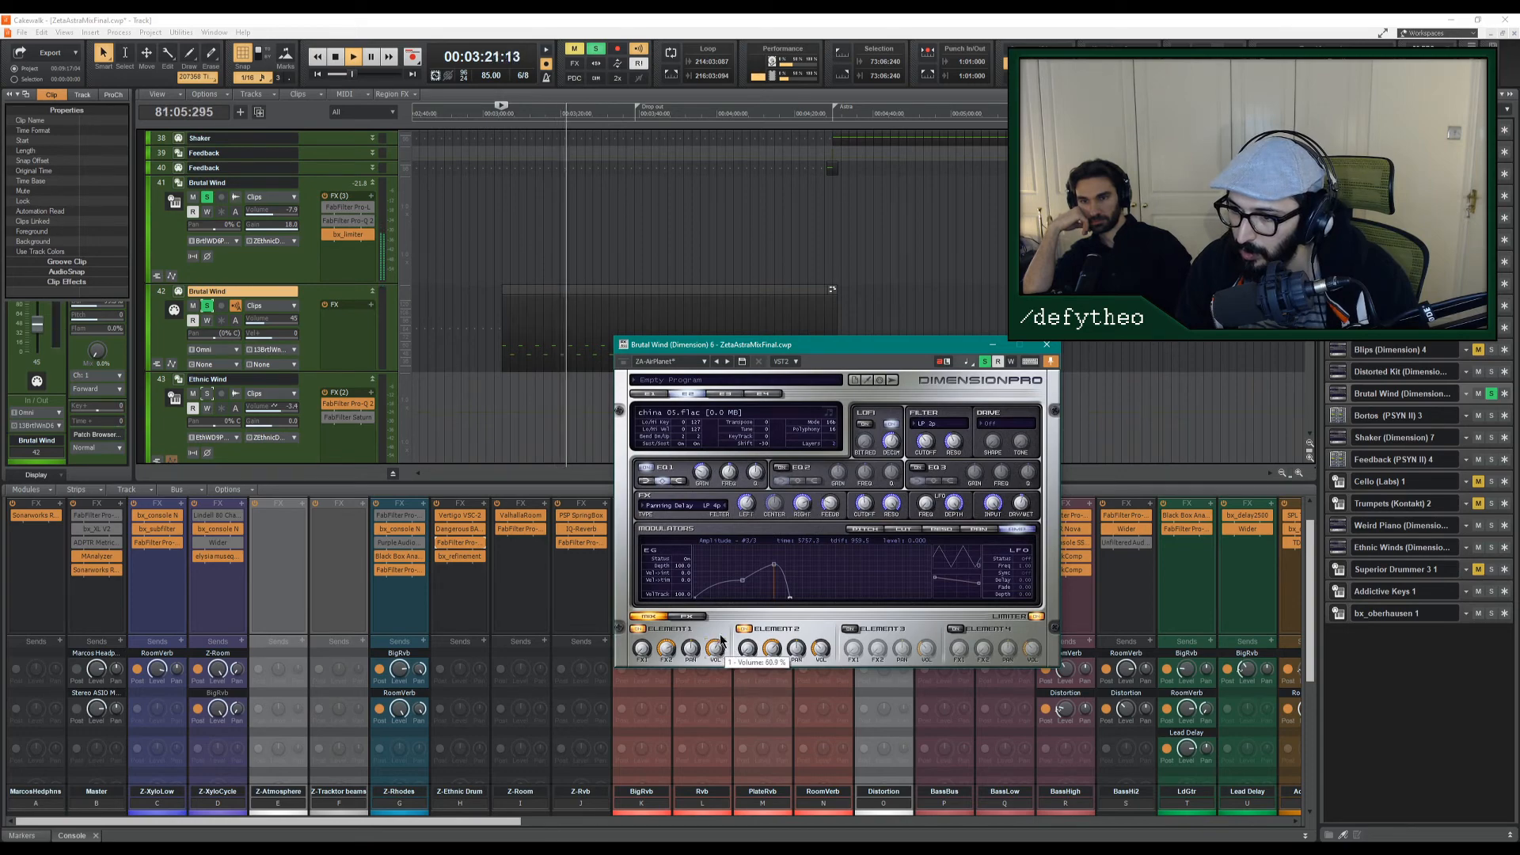
pyautogui.moveTo(726, 629); pyautogui.dragTo(730, 611)
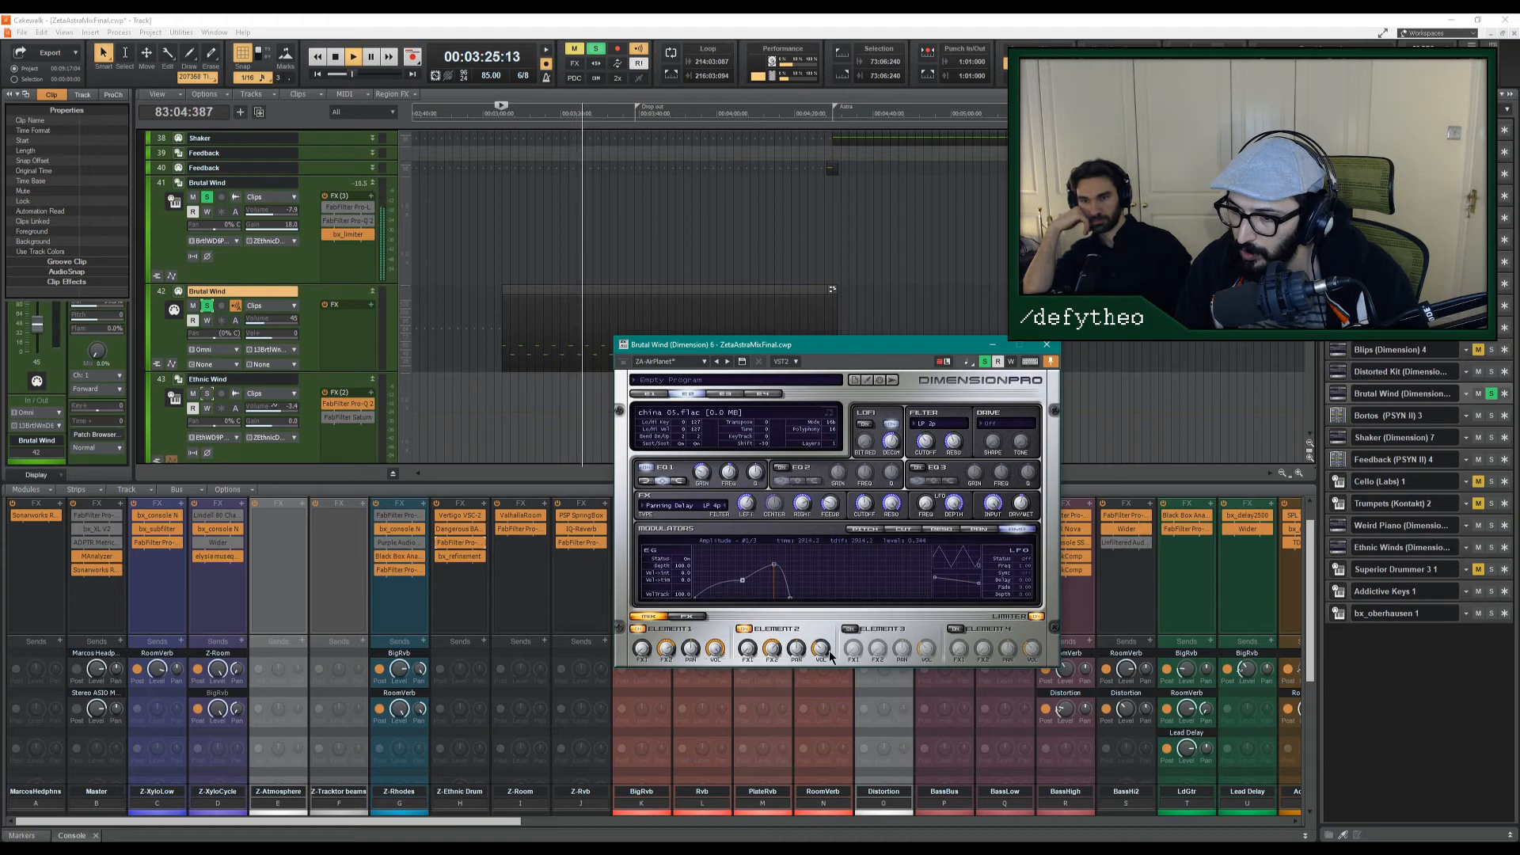
pyautogui.moveTo(822, 643); pyautogui.dragTo(825, 631)
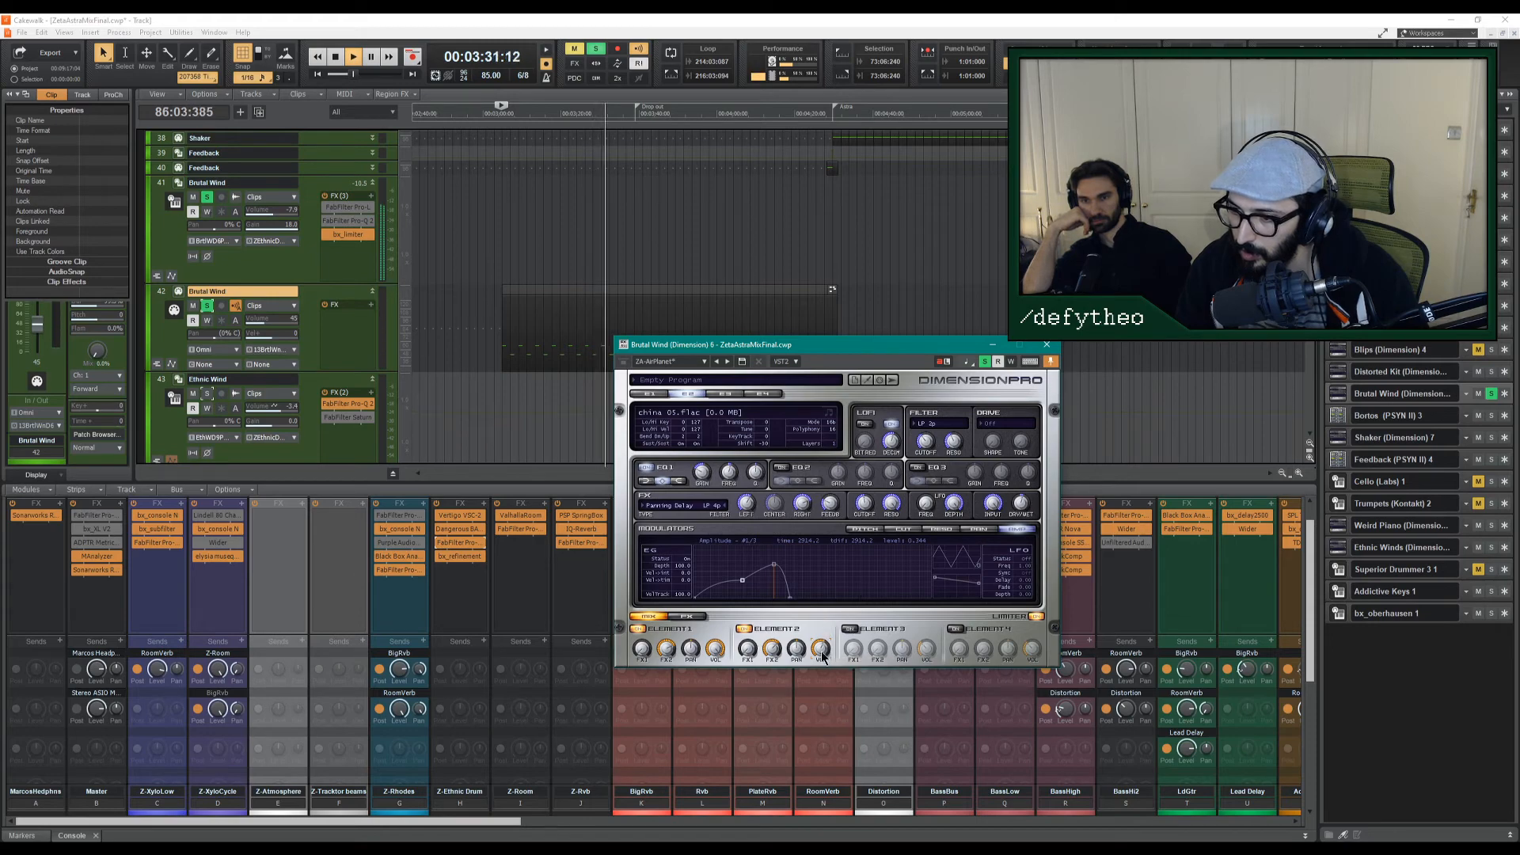
pyautogui.moveTo(822, 654); pyautogui.dragTo(826, 663)
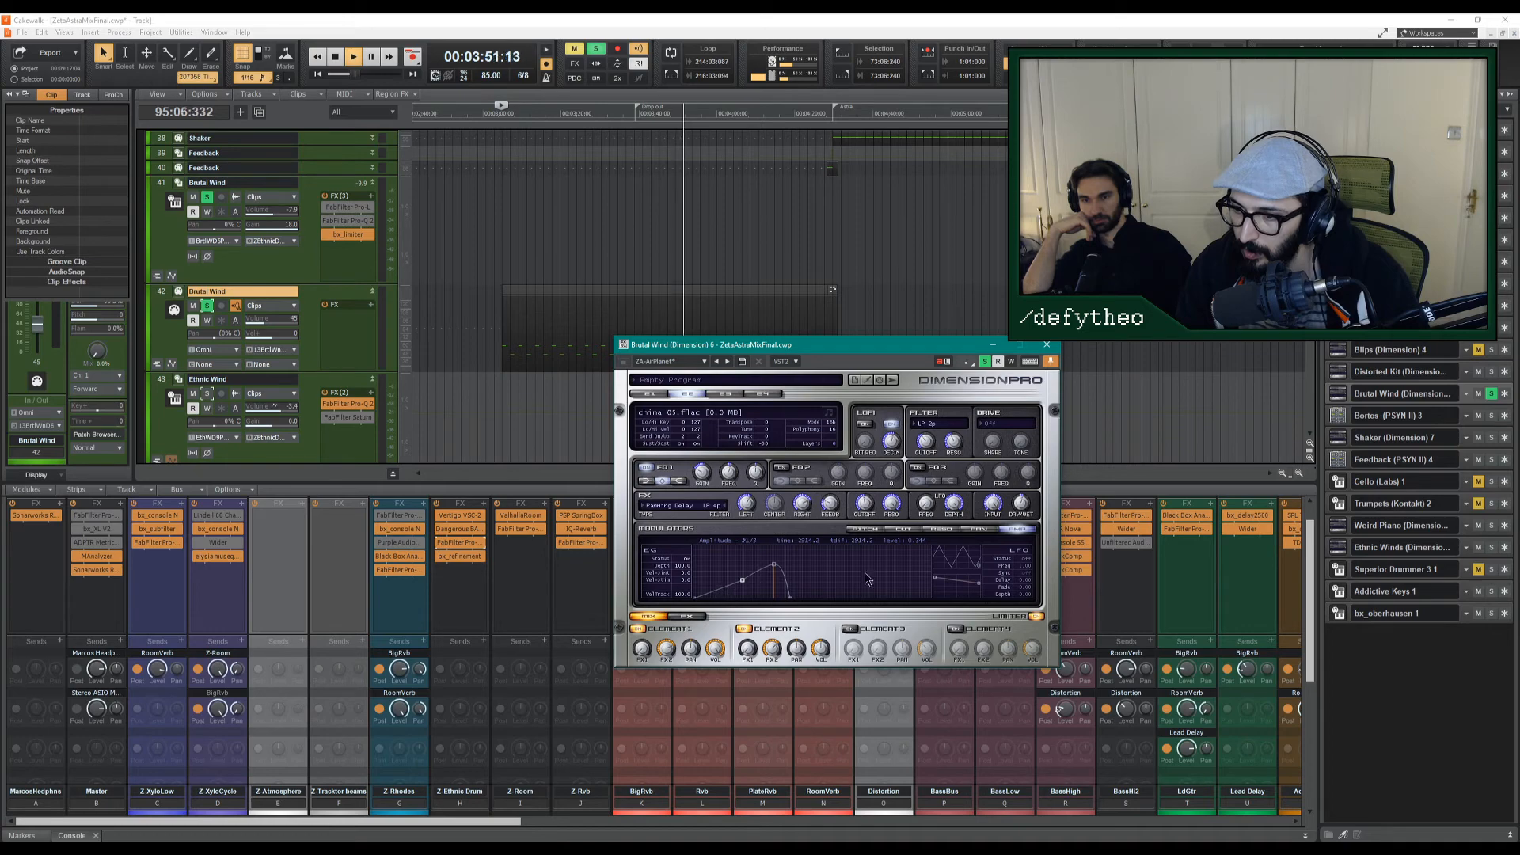
pyautogui.click(1049, 346)
pyautogui.press('space')
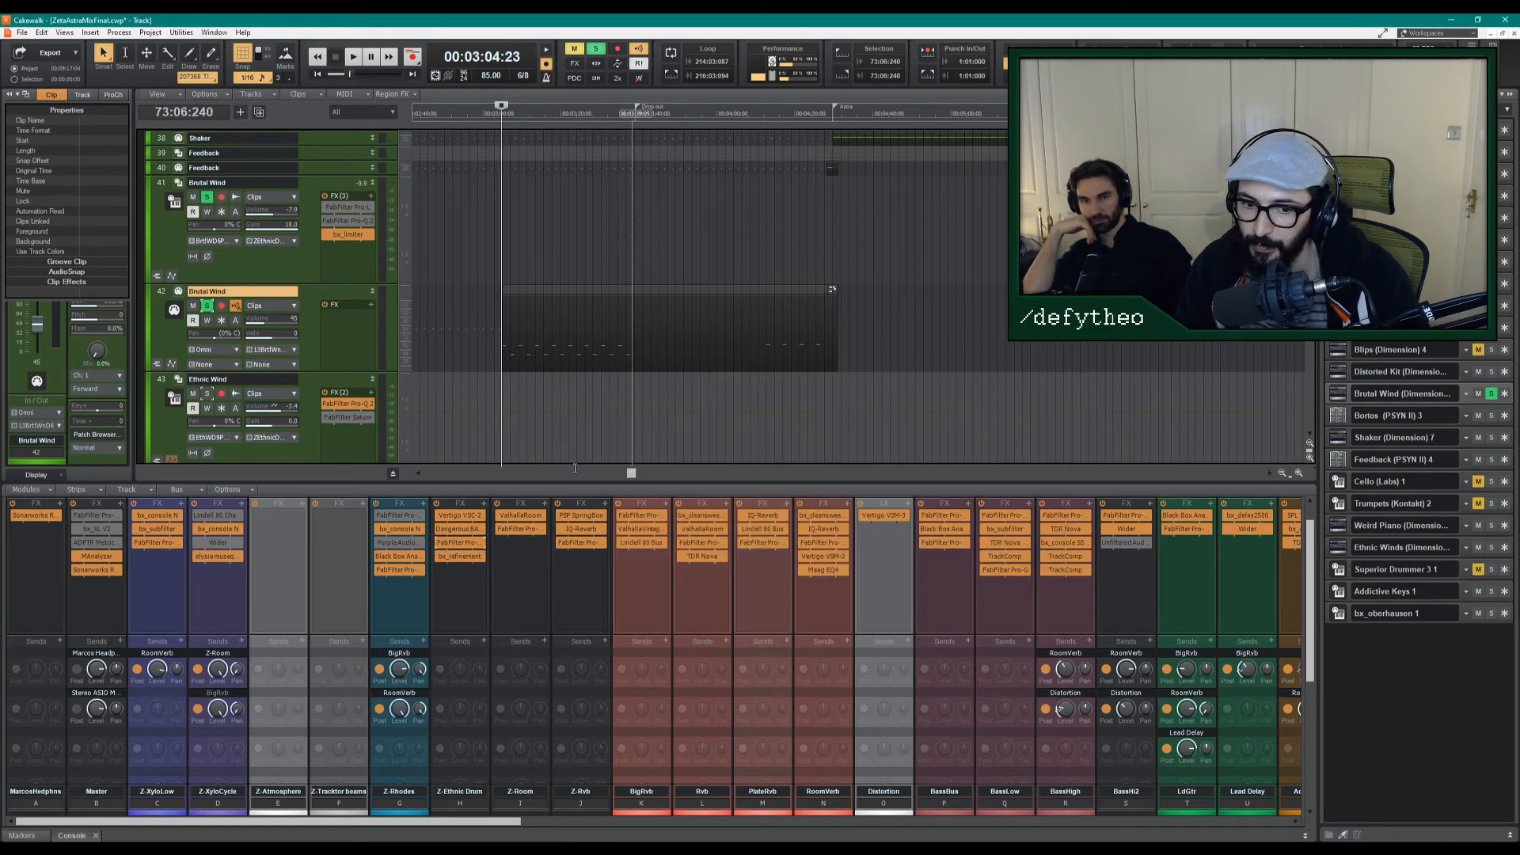
# Lower Brutal Wind's bx_limiter threshold to about -10 dB during playback and sweep its XL saturation to about 97% and back to 0%.
pyautogui.press('space')
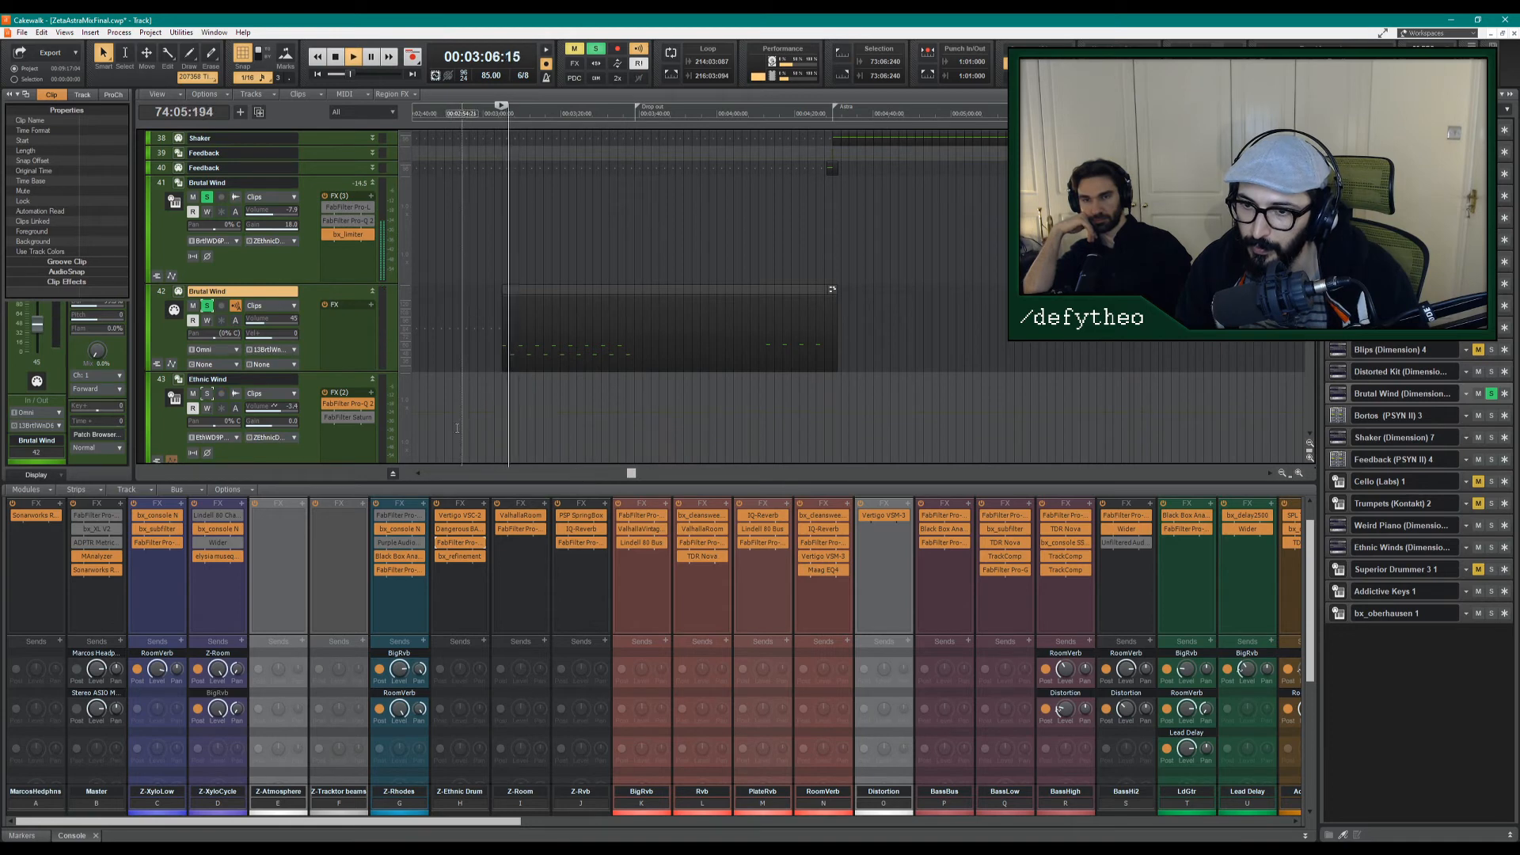
pyautogui.doubleClick(341, 234)
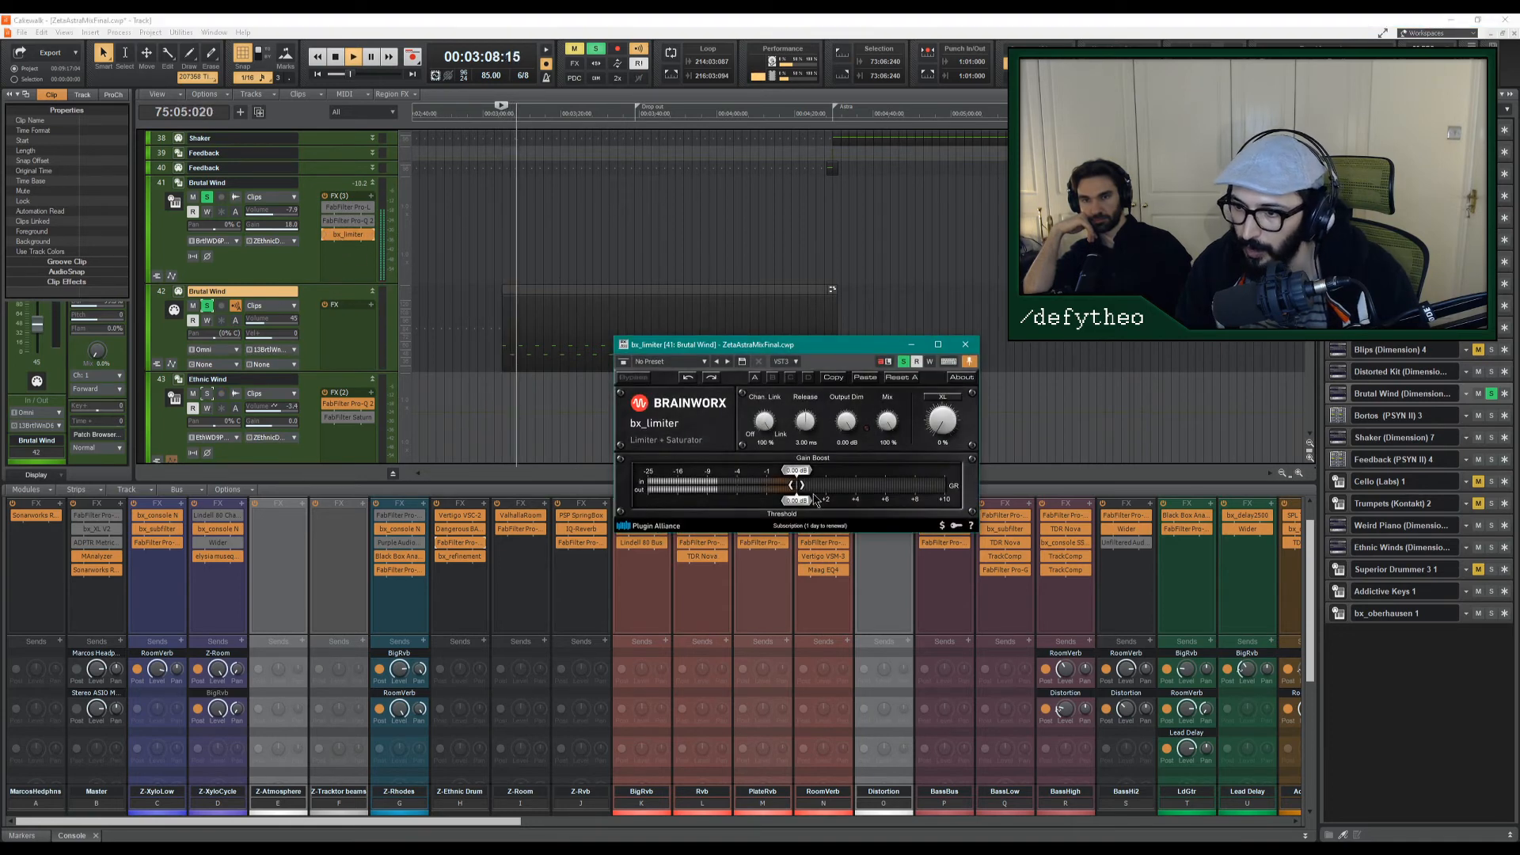
pyautogui.moveTo(776, 506); pyautogui.dragTo(704, 509)
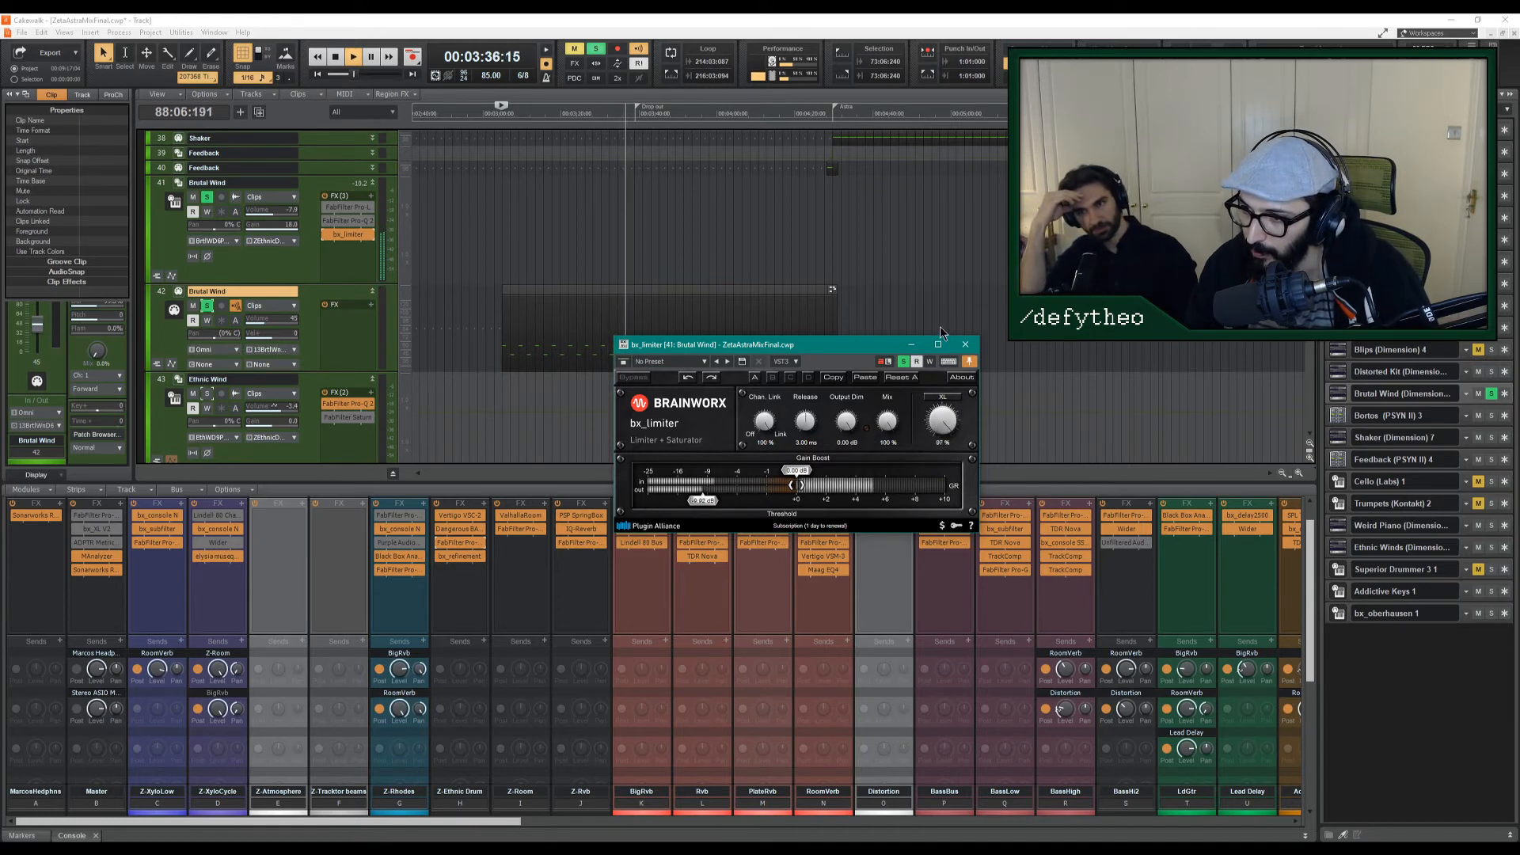
pyautogui.moveTo(939, 406); pyautogui.dragTo(932, 388)
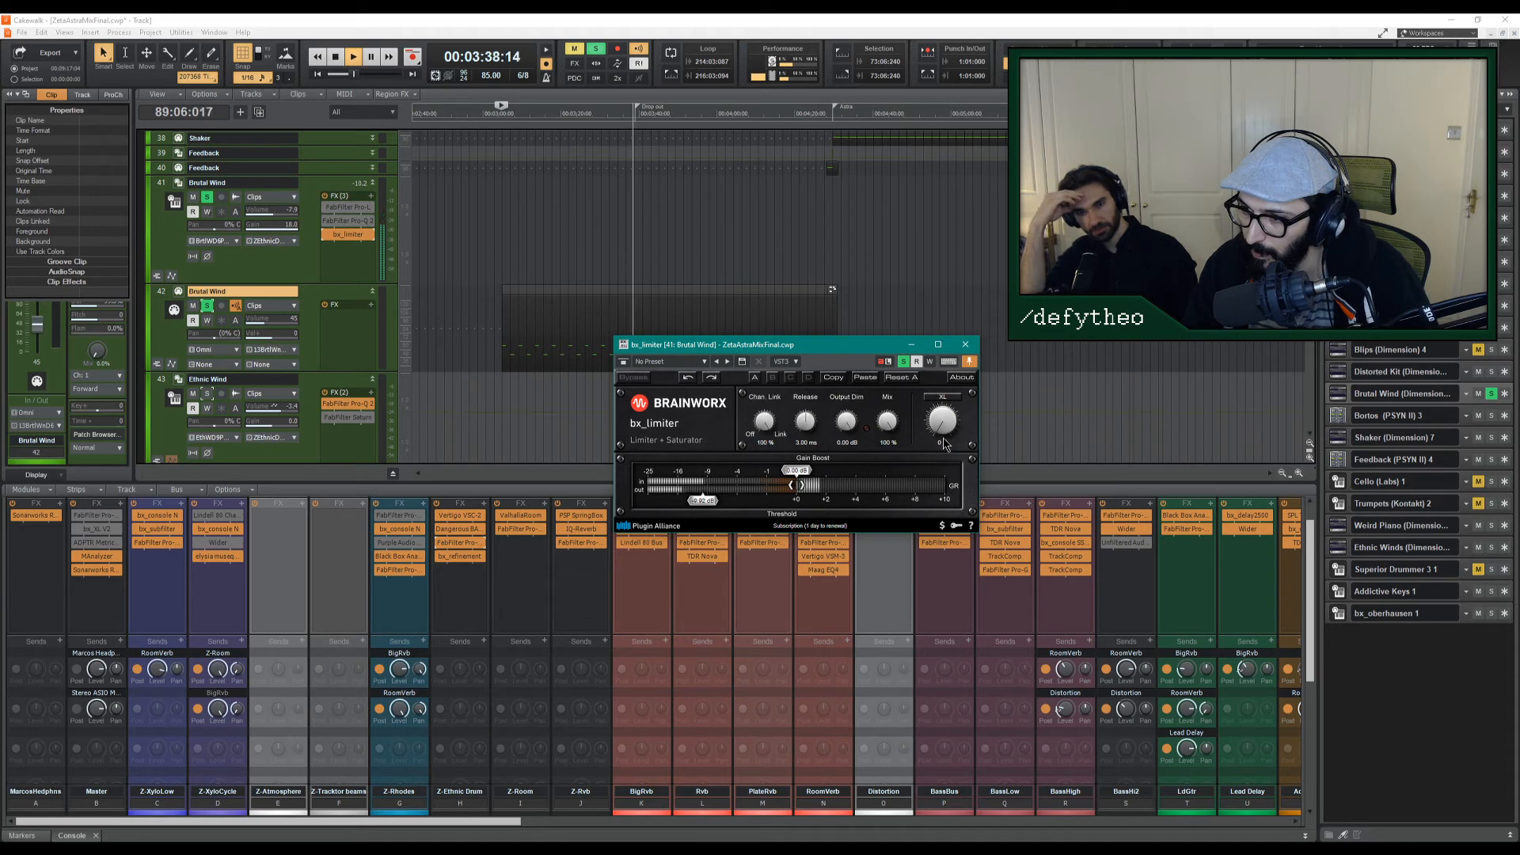
pyautogui.press('space')
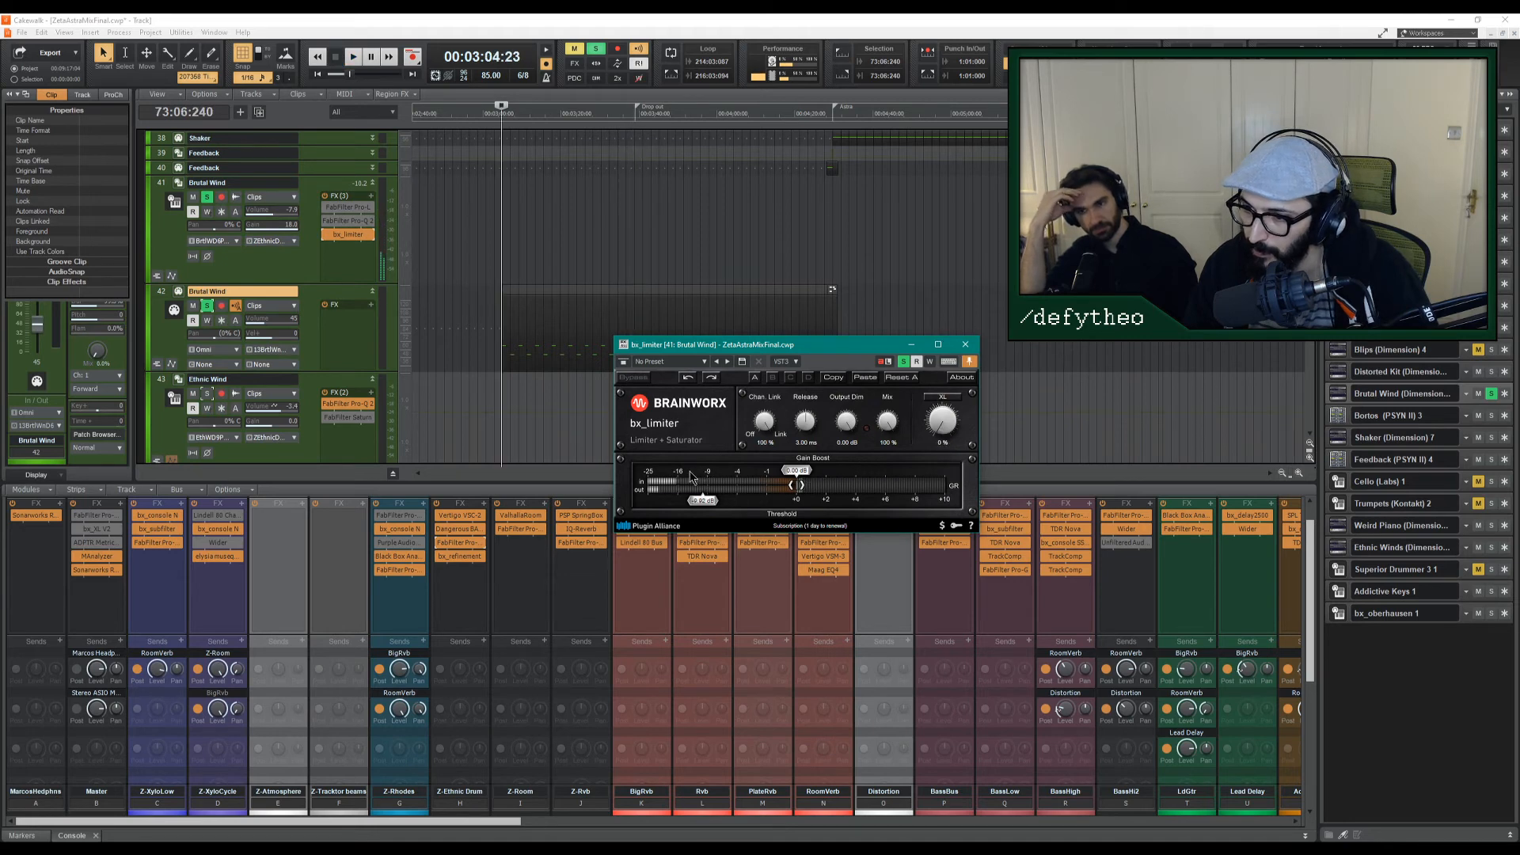
# Unsolo Brutal Wind, solo the Z-Ethnic Drum bus, start playback and close bx_limiter.
pyautogui.click(207, 306)
pyautogui.scroll(-3, 459, 697)
pyautogui.click(453, 727)
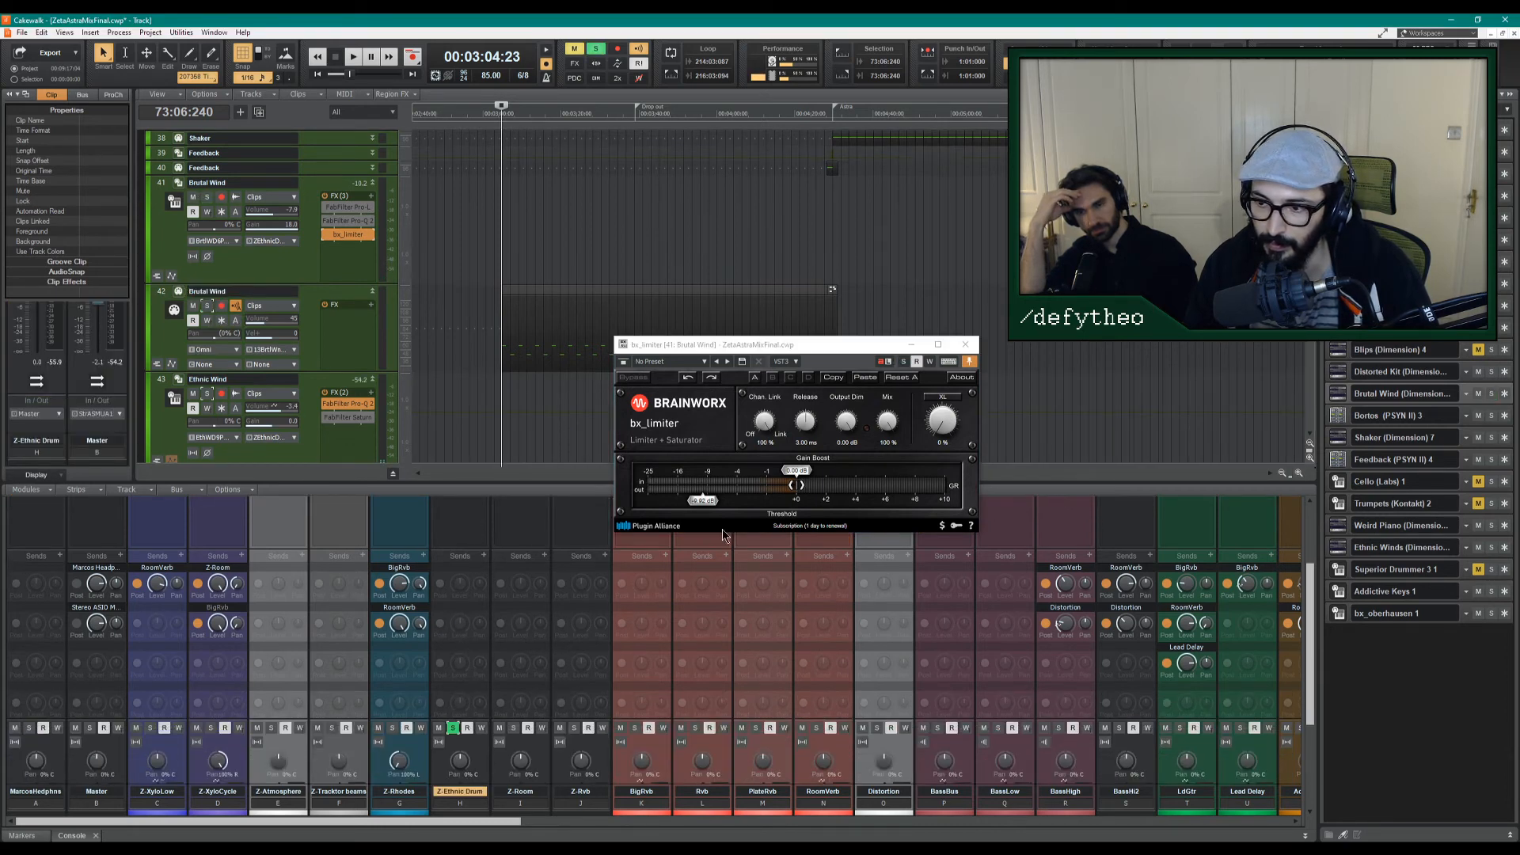
pyautogui.press('space')
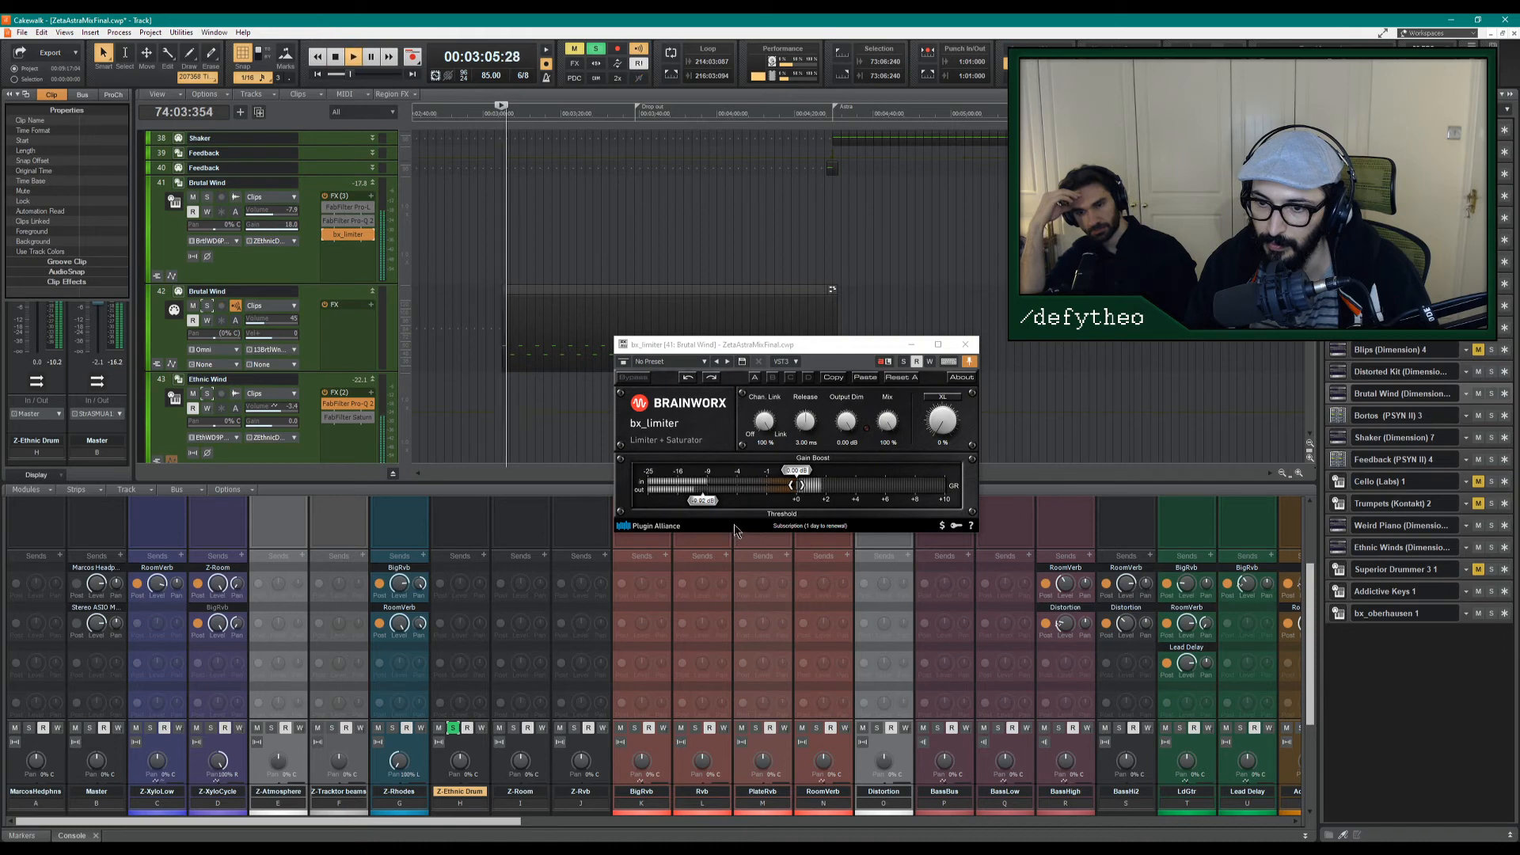
pyautogui.click(965, 344)
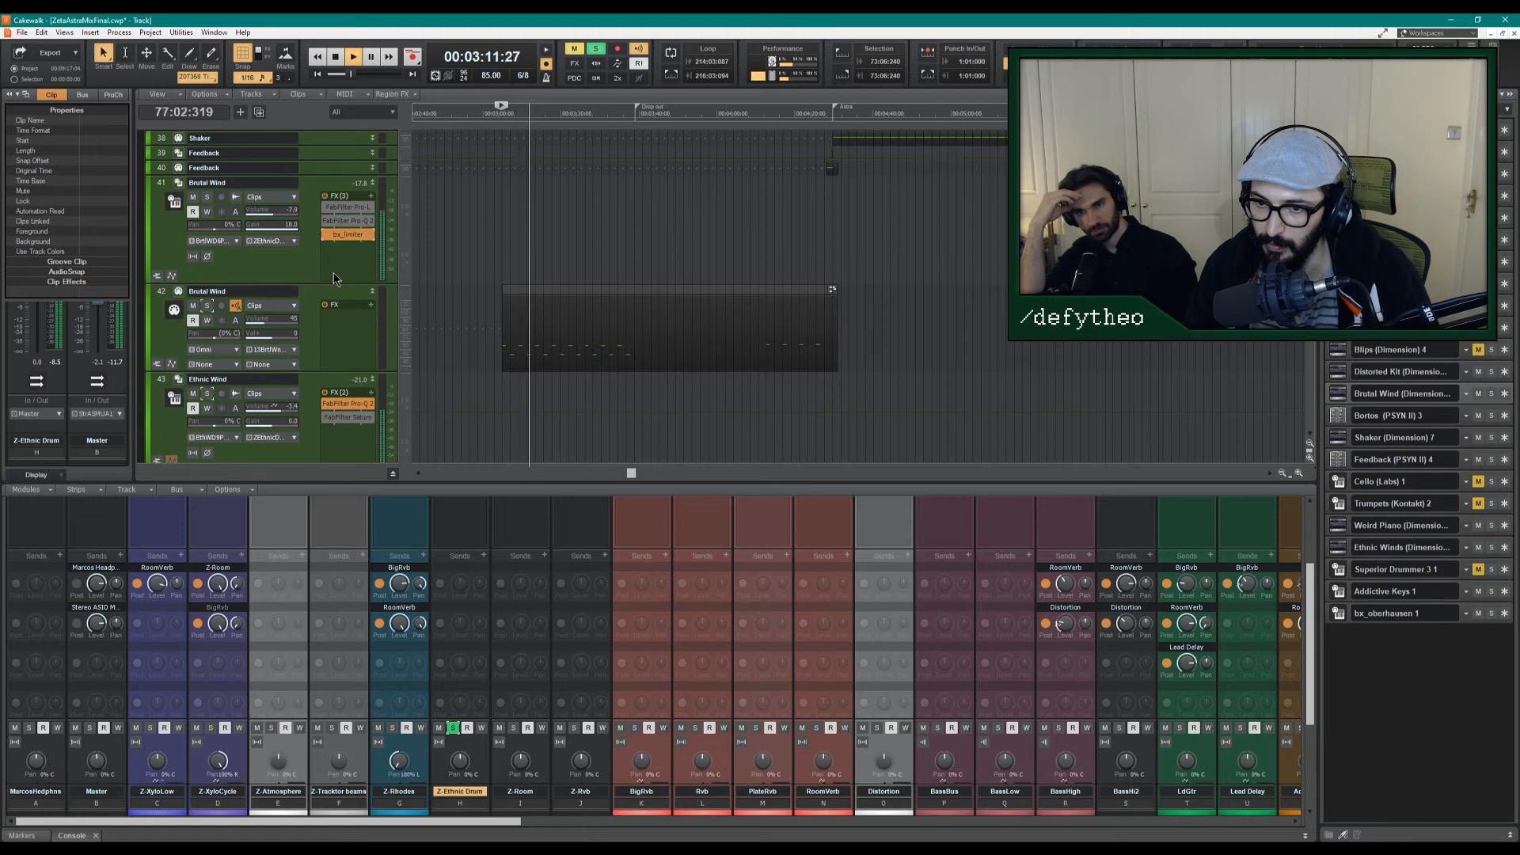
# Unsolo the Z-Ethnic Drum bus, audition the winds in the full mix and stop playback.
pyautogui.click(453, 727)
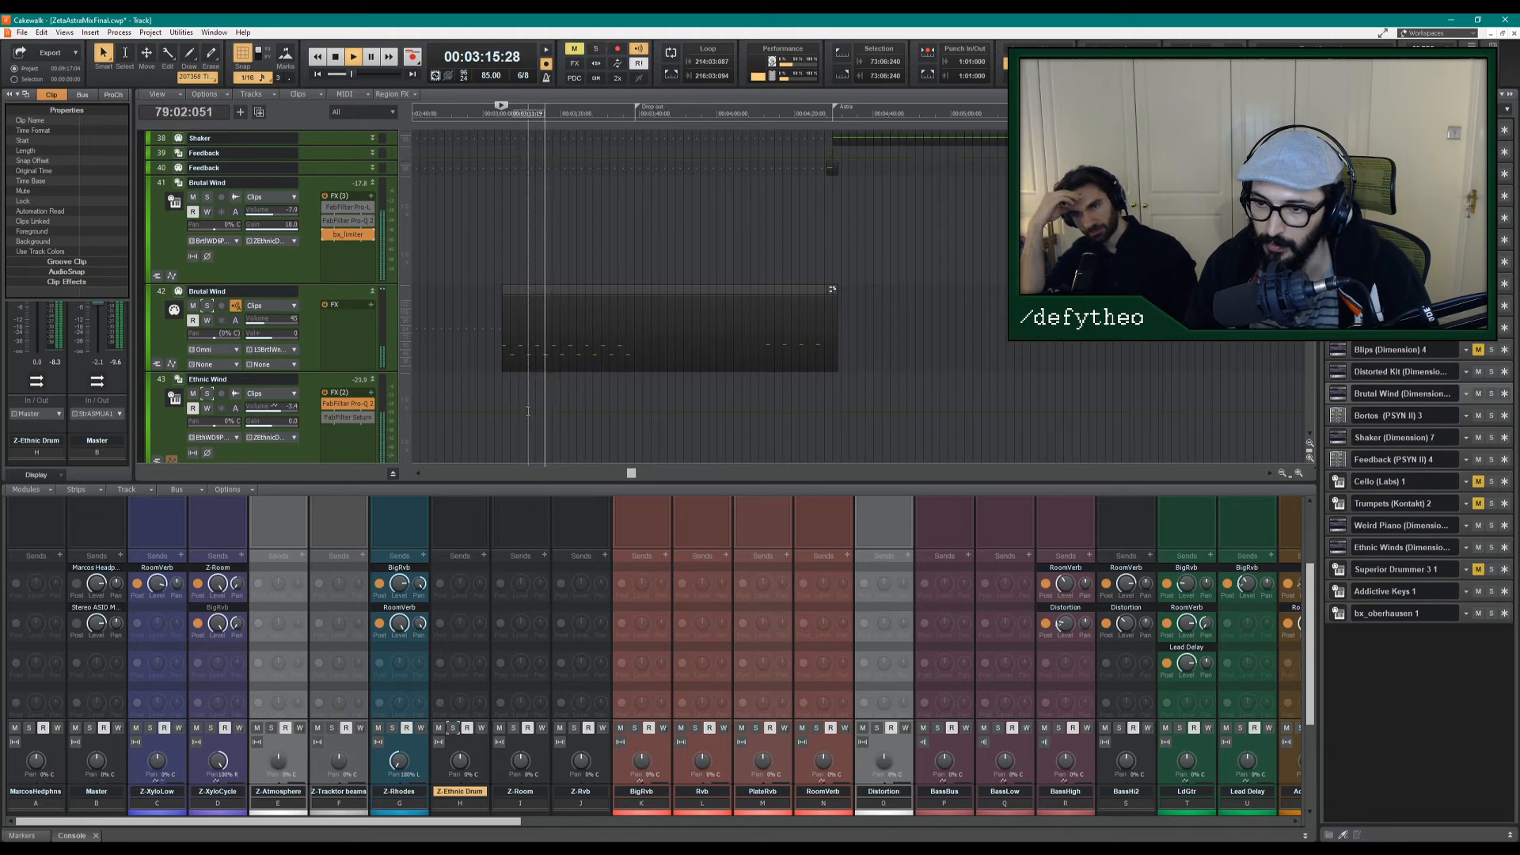
pyautogui.scroll(-3, 472, 589)
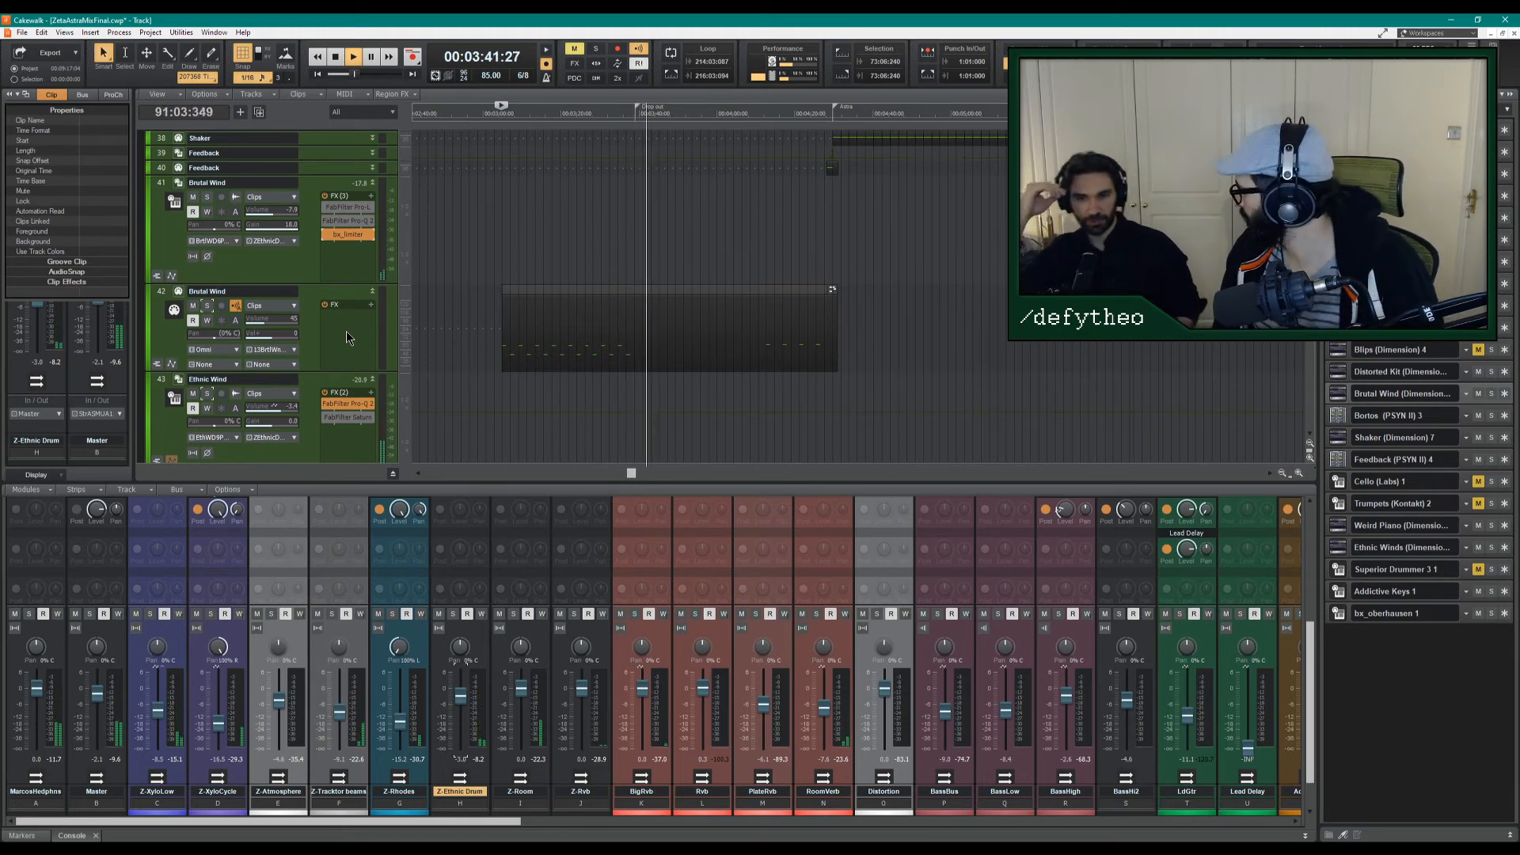
pyautogui.press('space')
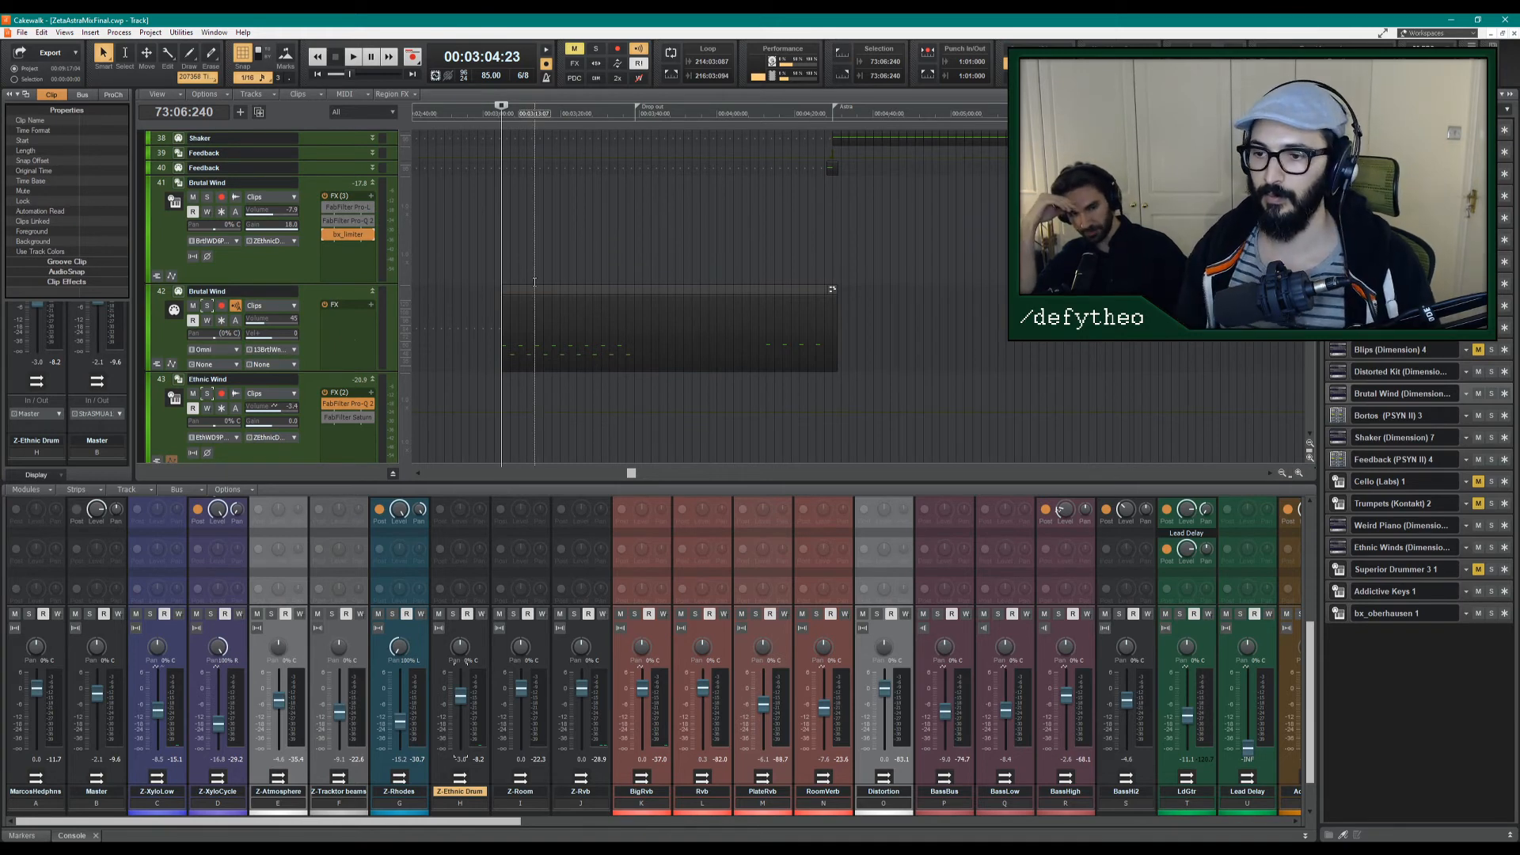
# Enlarge and unmute the BeepBoopBlip audio and MIDI tracks in the Z-Synth FX folder.
pyautogui.scroll(-5, 503, 266)
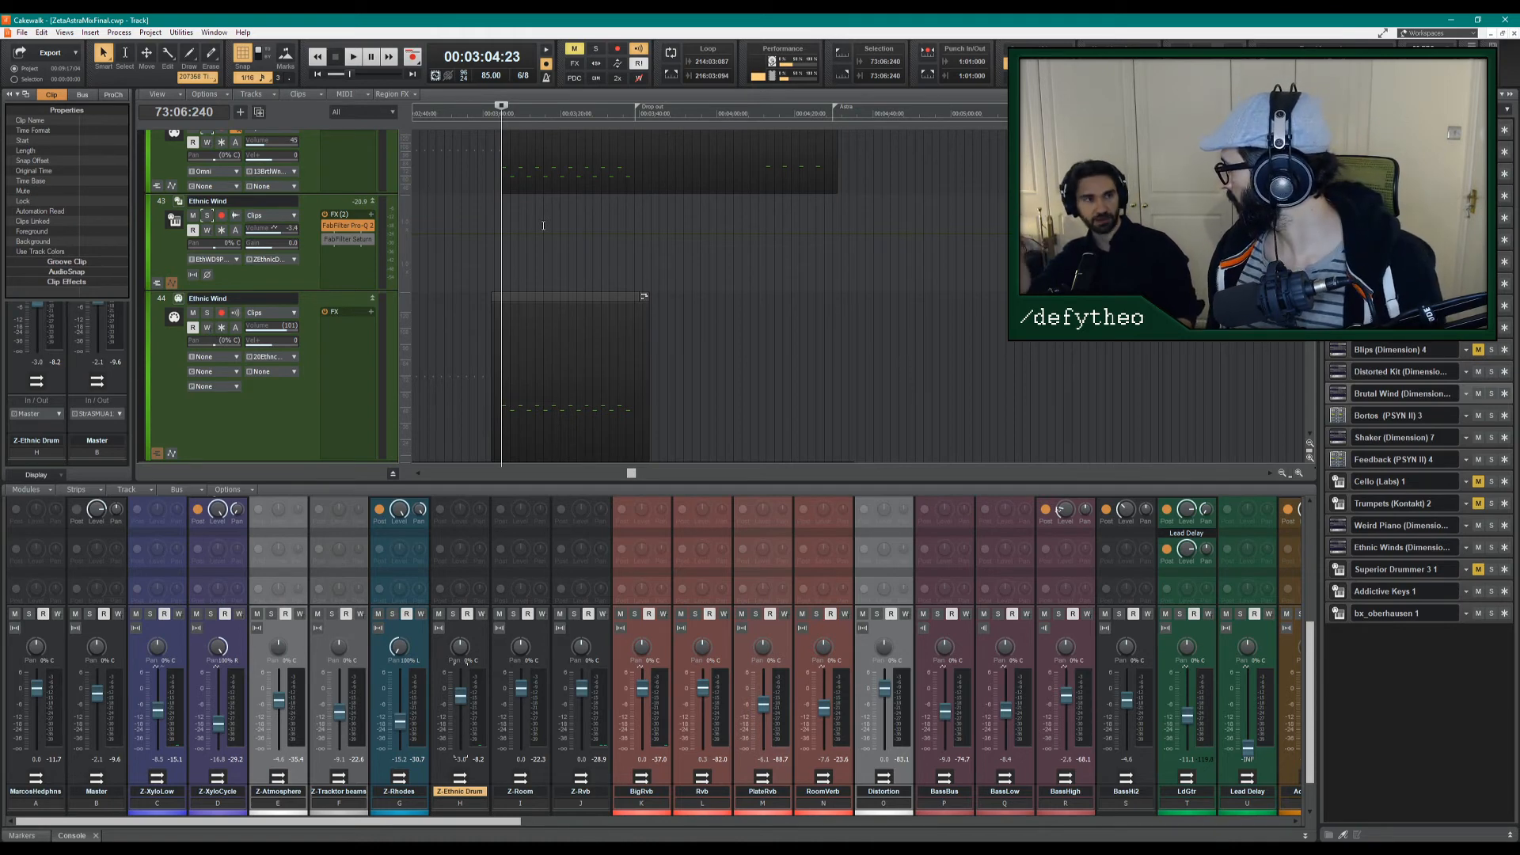
pyautogui.scroll(5, 532, 210)
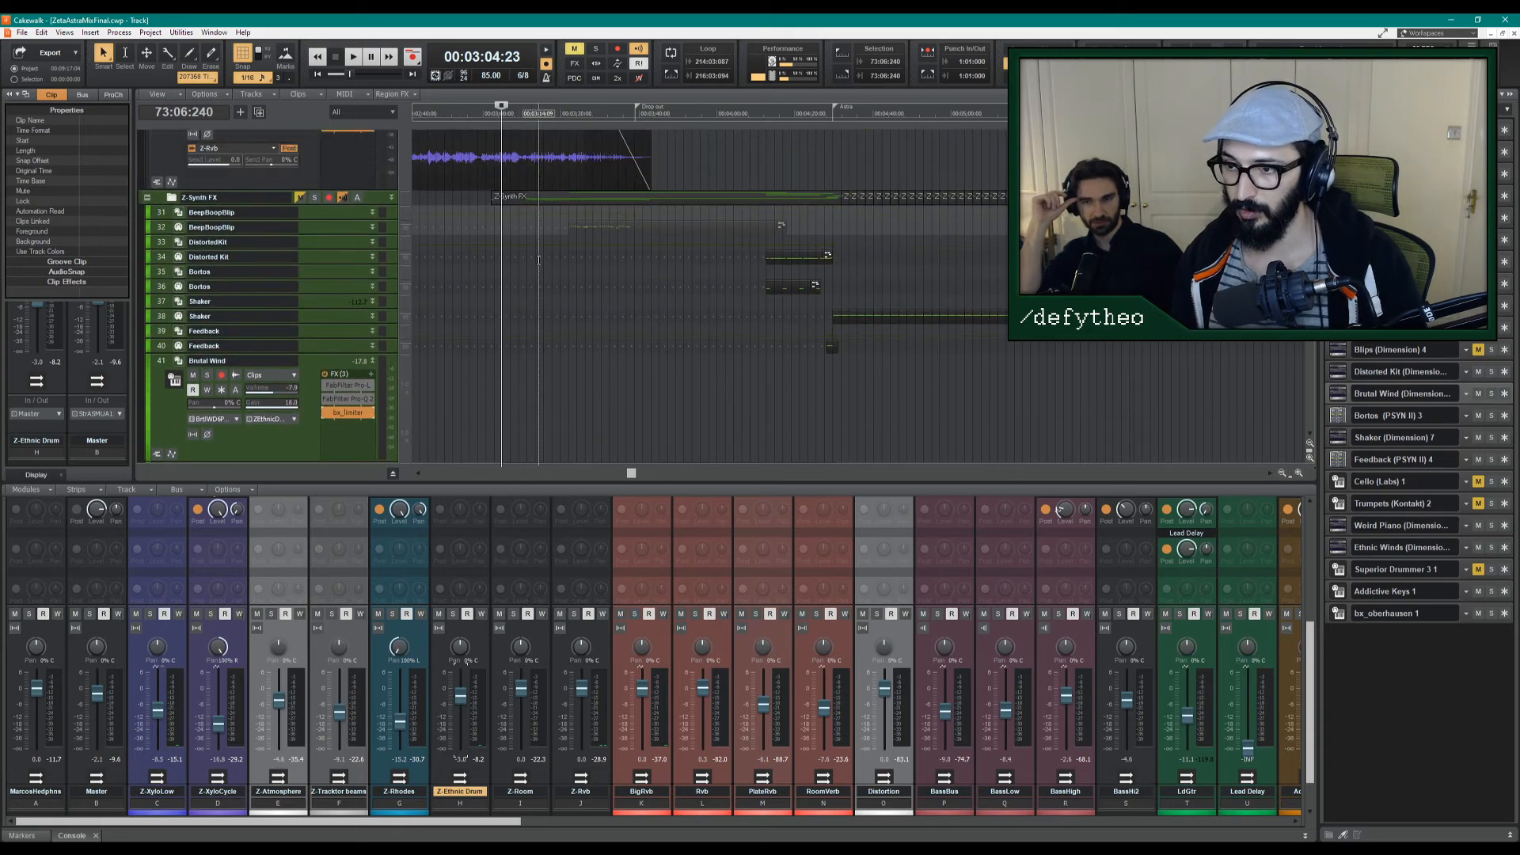
pyautogui.moveTo(318, 219); pyautogui.dragTo(369, 305)
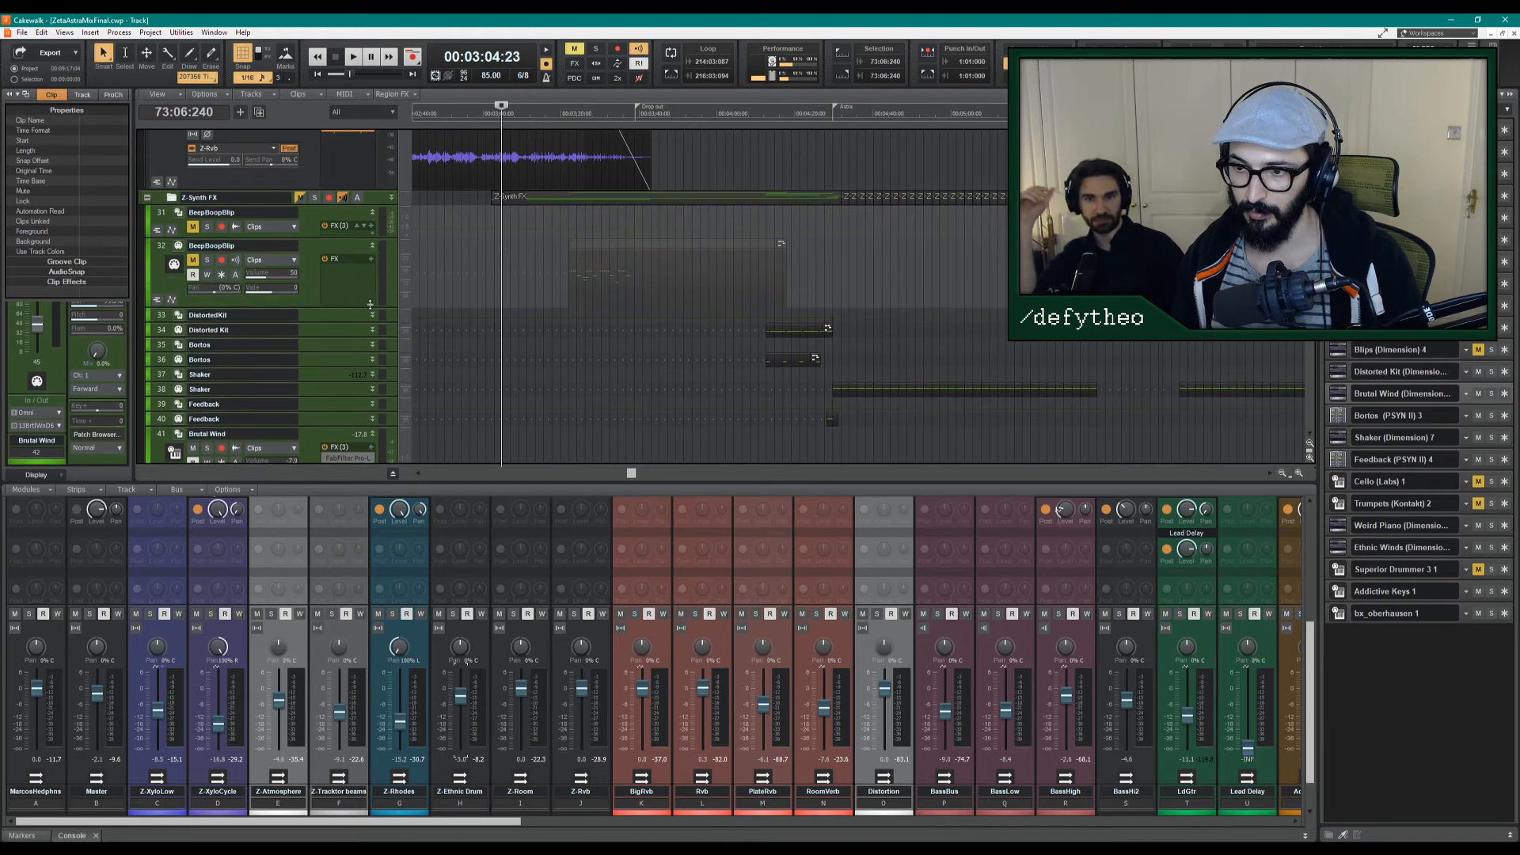
pyautogui.click(193, 261)
pyautogui.click(192, 227)
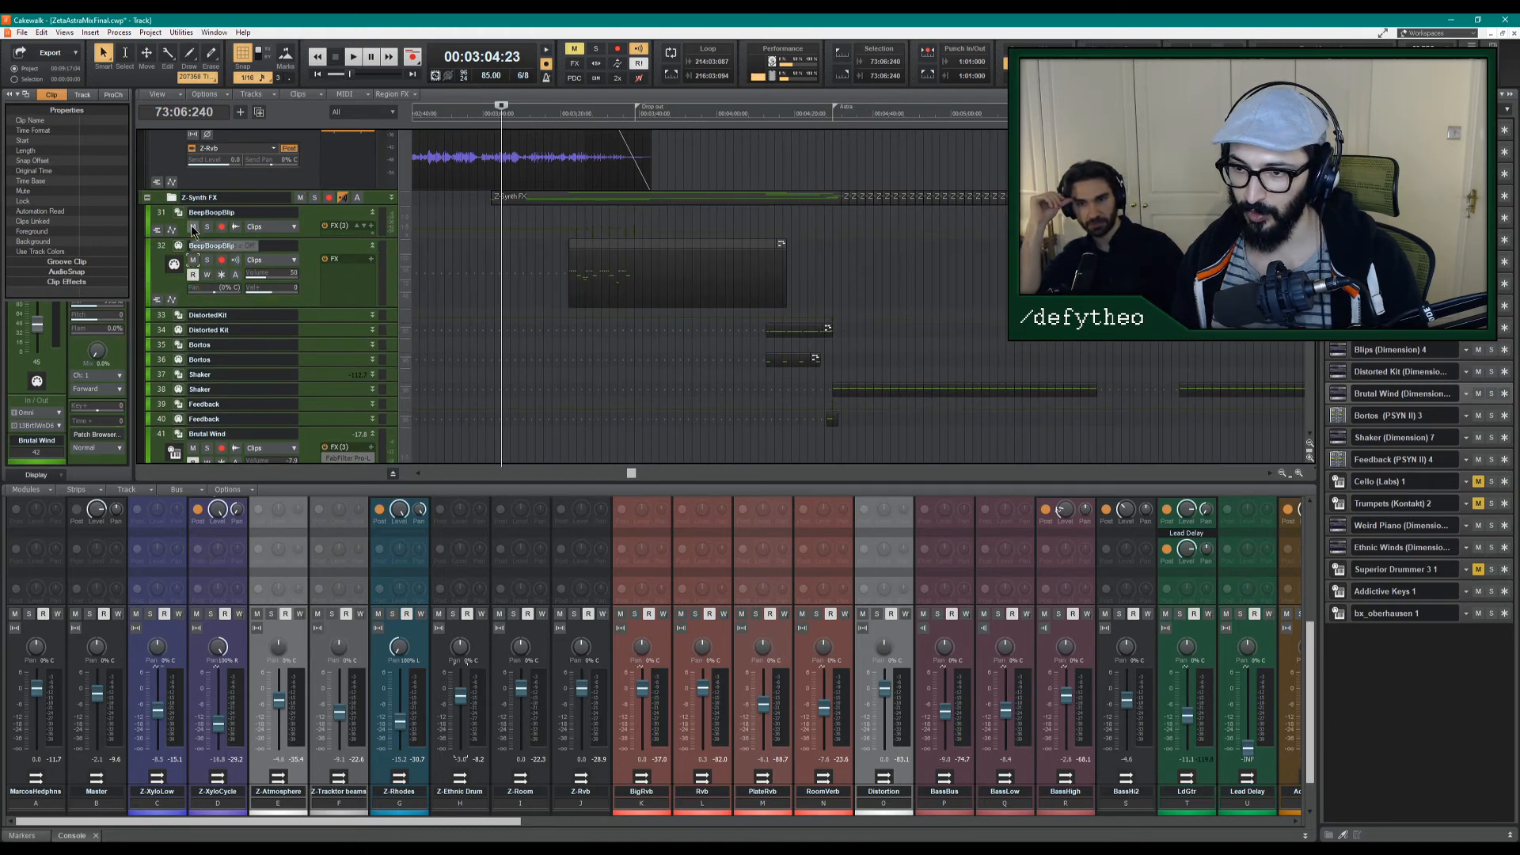
# Audition BeepBoopBlip from the start of its clip, soloed and unsoloed in the full mix, and stop playback.
pyautogui.click(567, 313)
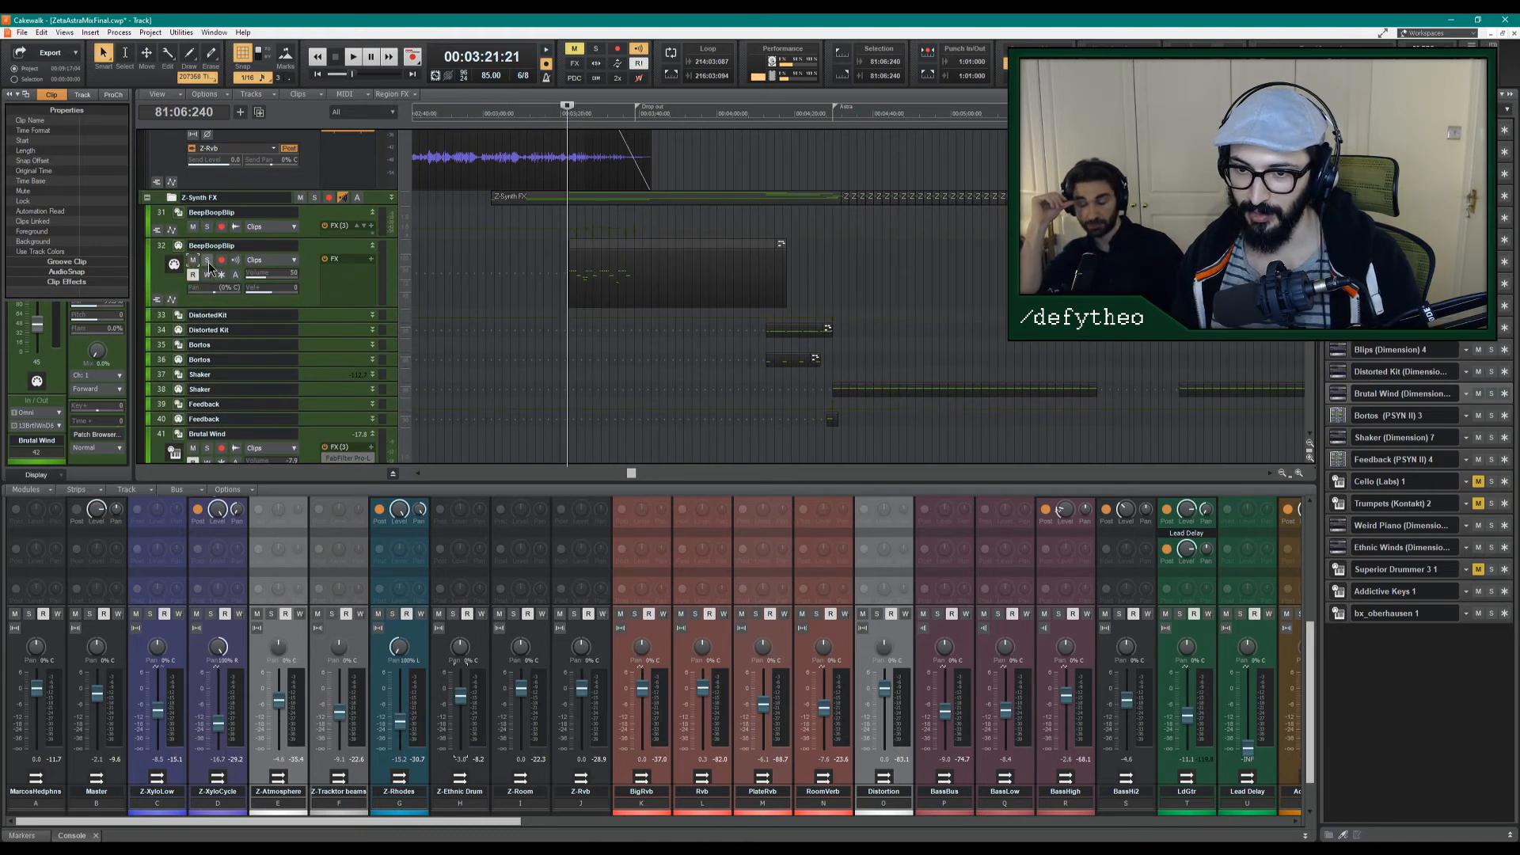
pyautogui.click(208, 261)
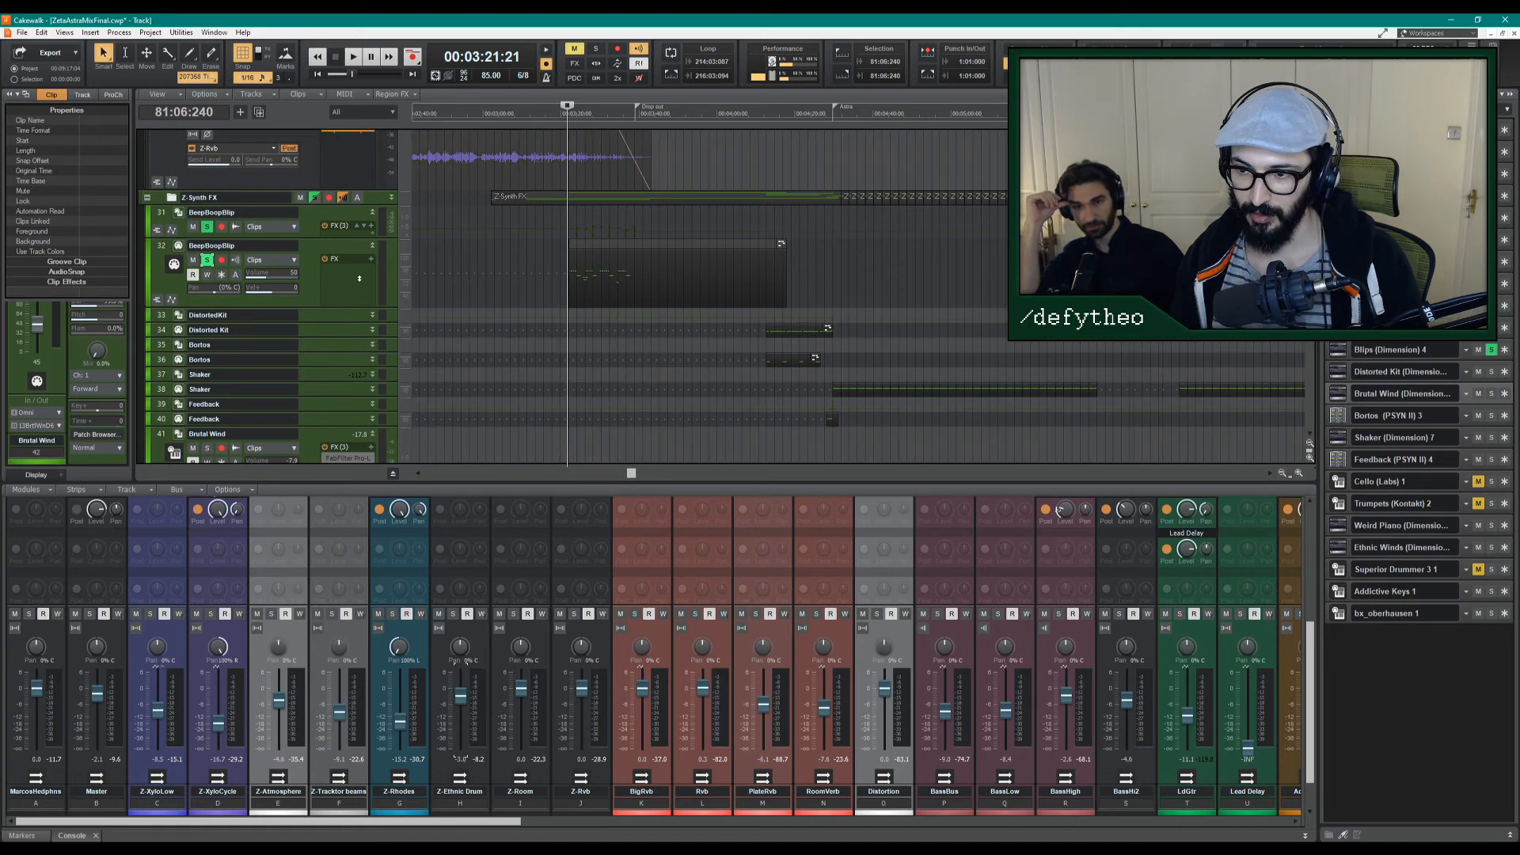
pyautogui.press('space')
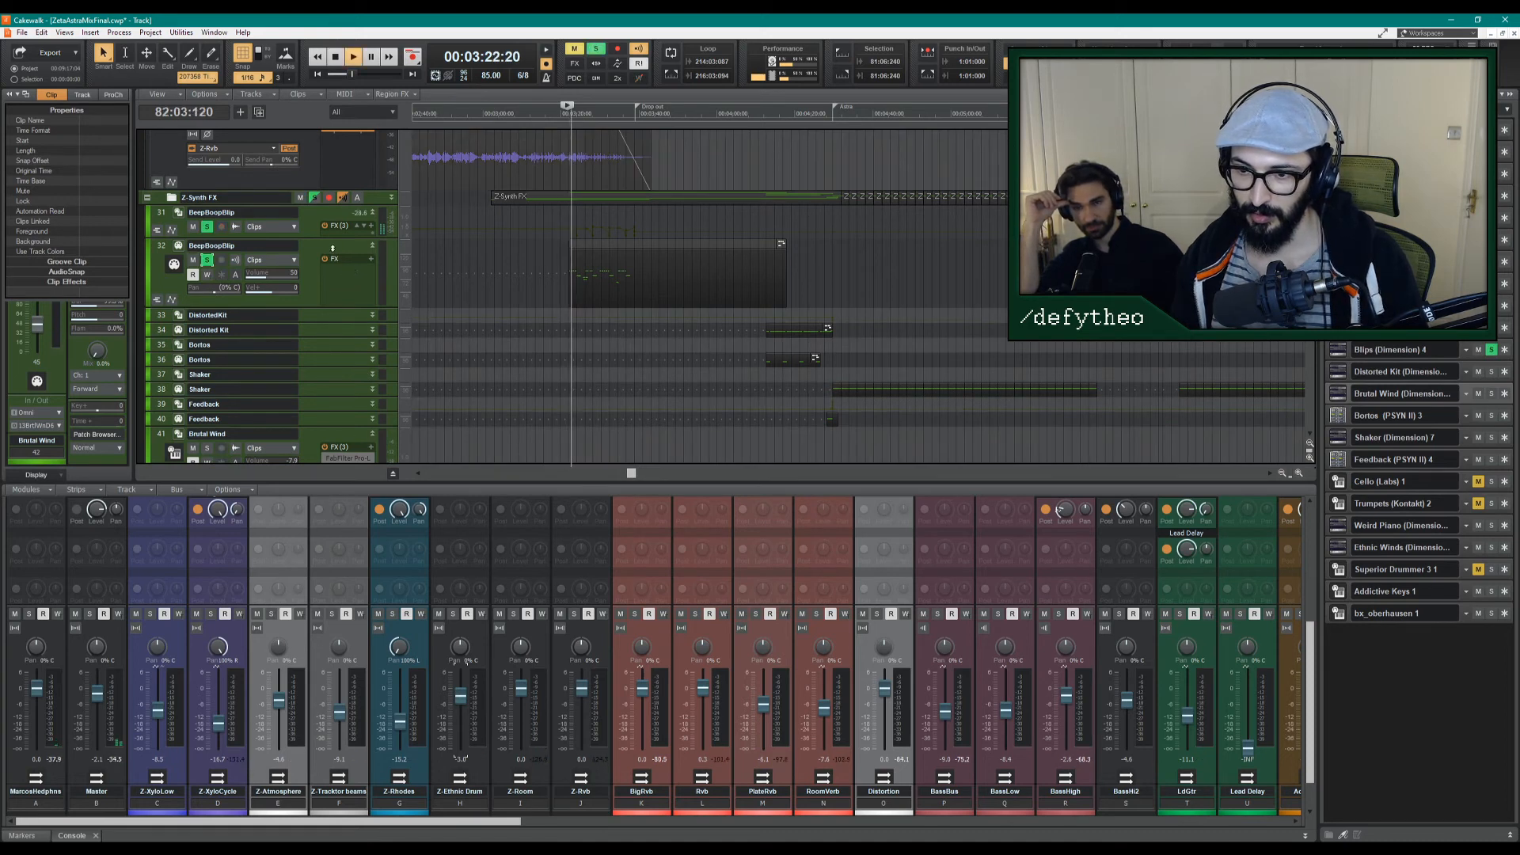
pyautogui.moveTo(321, 237); pyautogui.dragTo(332, 259)
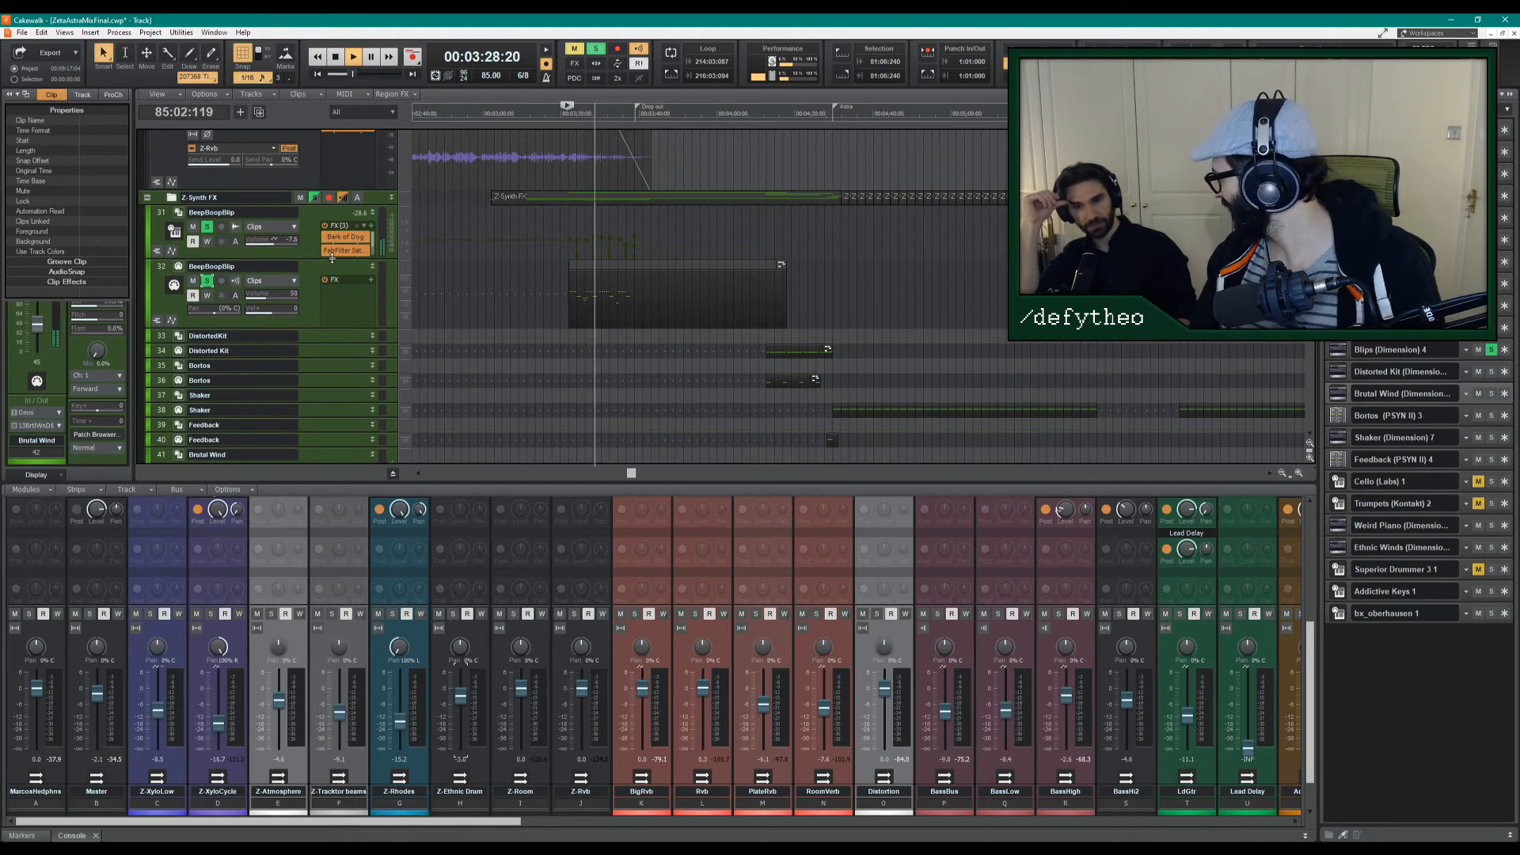
pyautogui.click(208, 227)
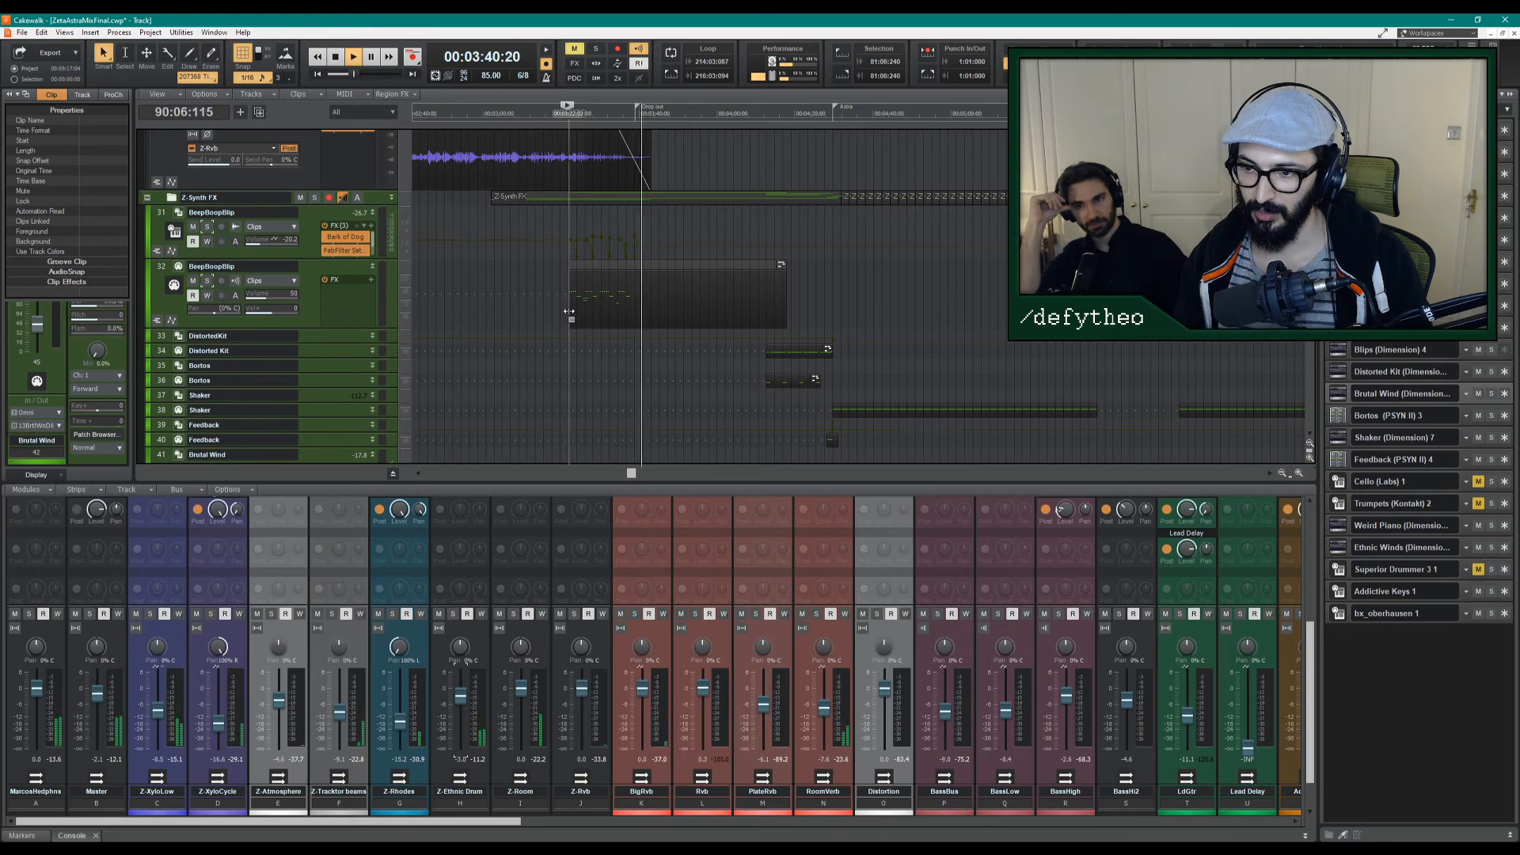
pyautogui.press('space')
# Enlarge the BeepBoopBlip audio track to show its effects, solo it with the Z-Synth FX folder, and audition them from measure 81.
pyautogui.moveTo(319, 258); pyautogui.dragTo(319, 326)
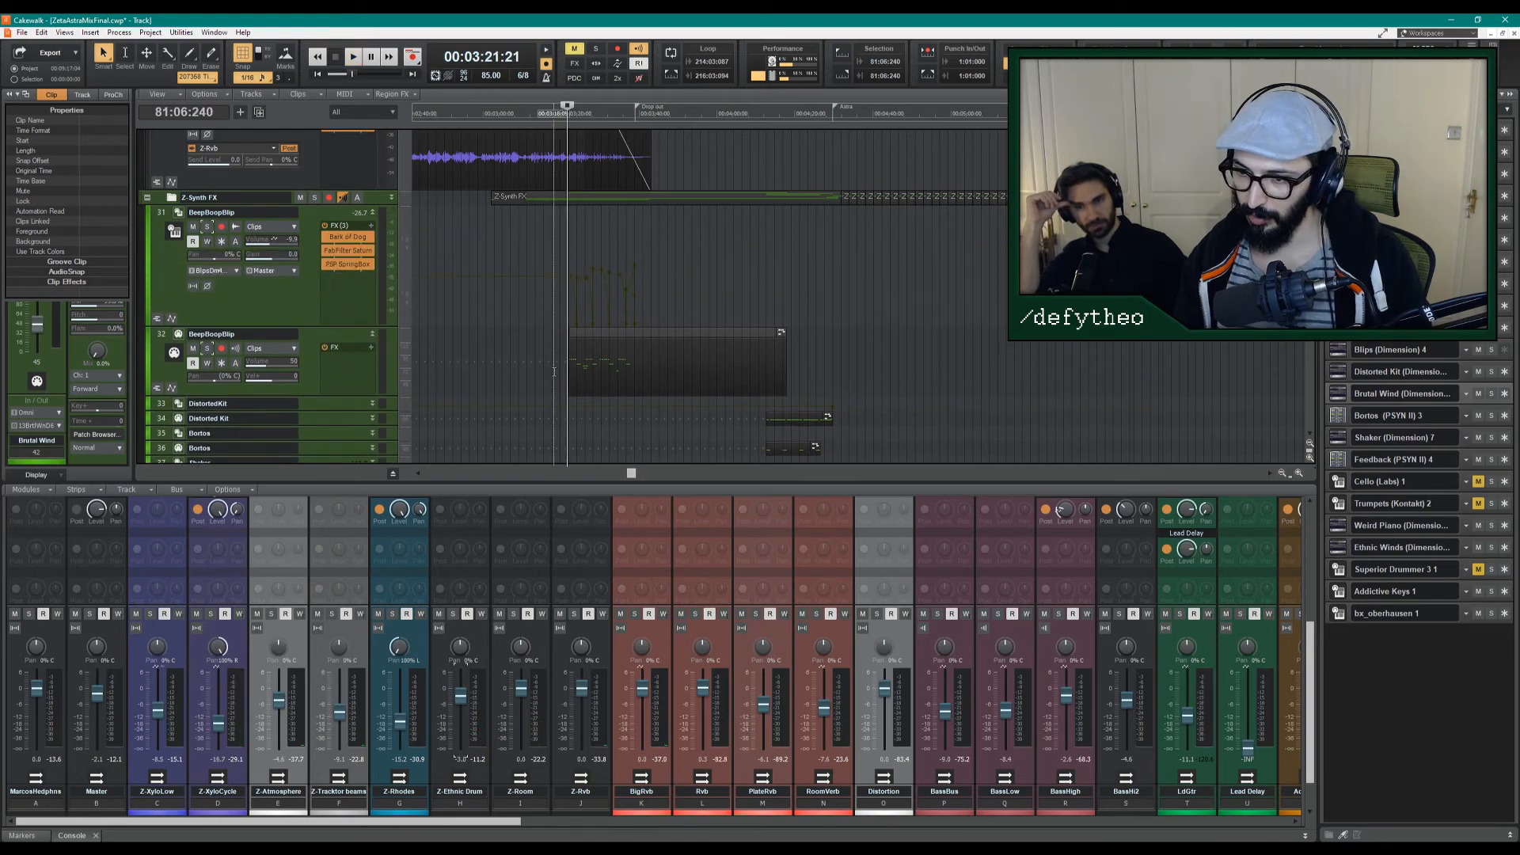
pyautogui.scroll(4, 558, 364)
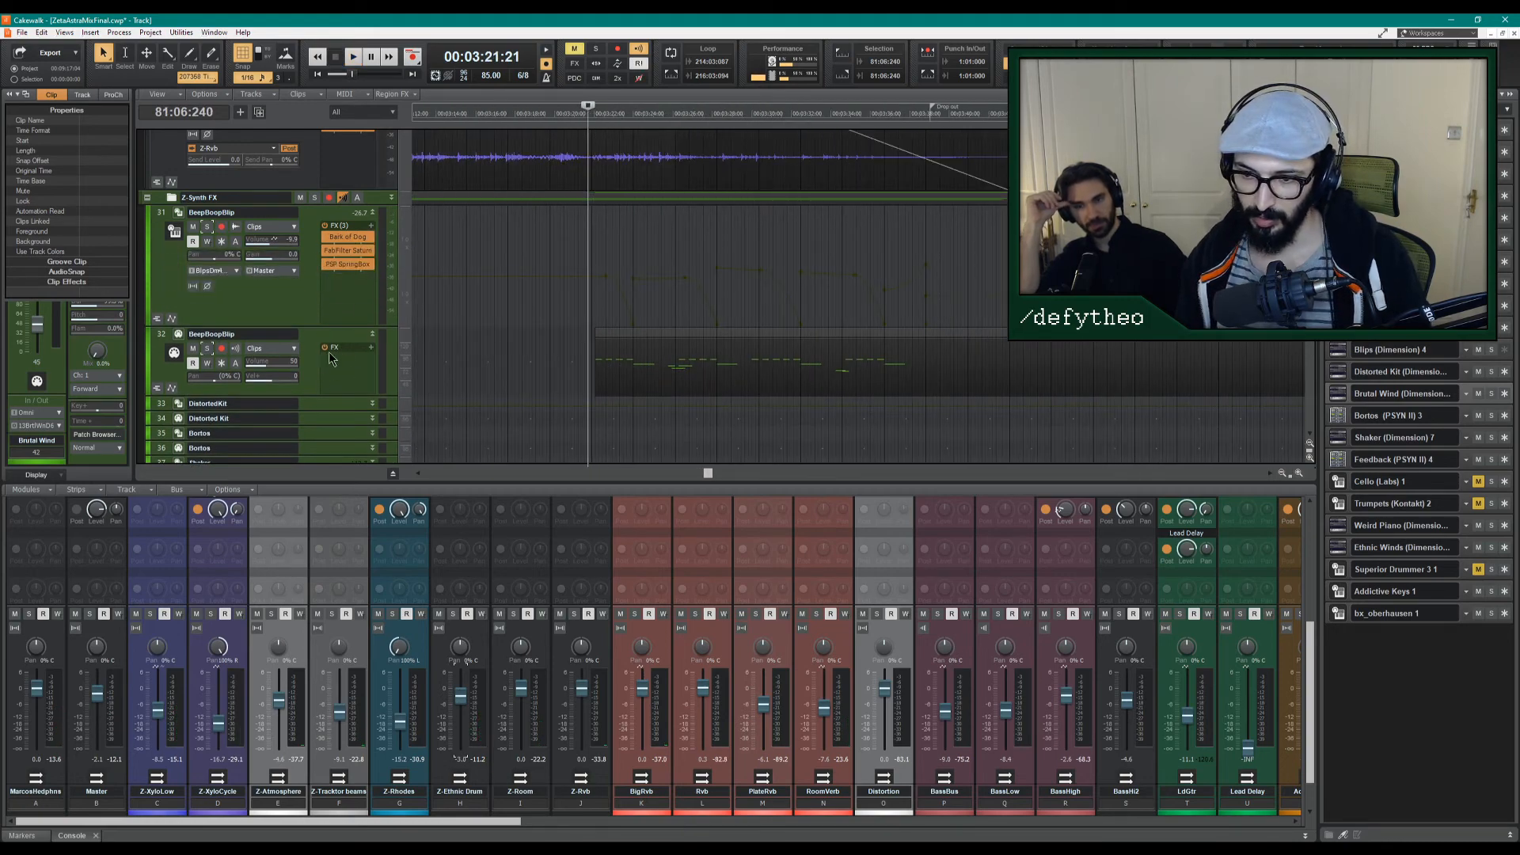
pyautogui.click(207, 228)
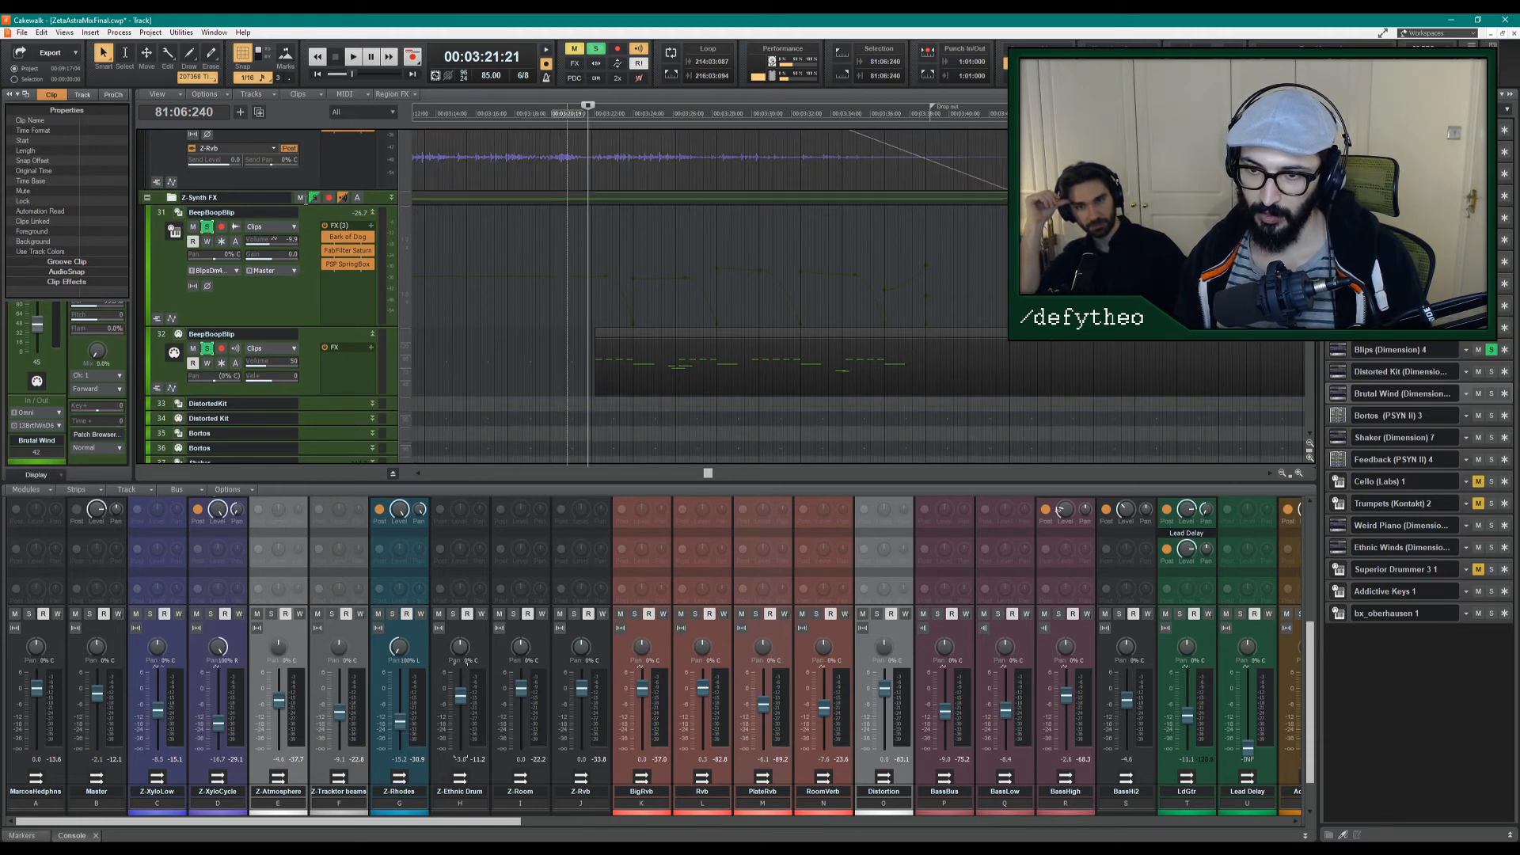
pyautogui.press('space')
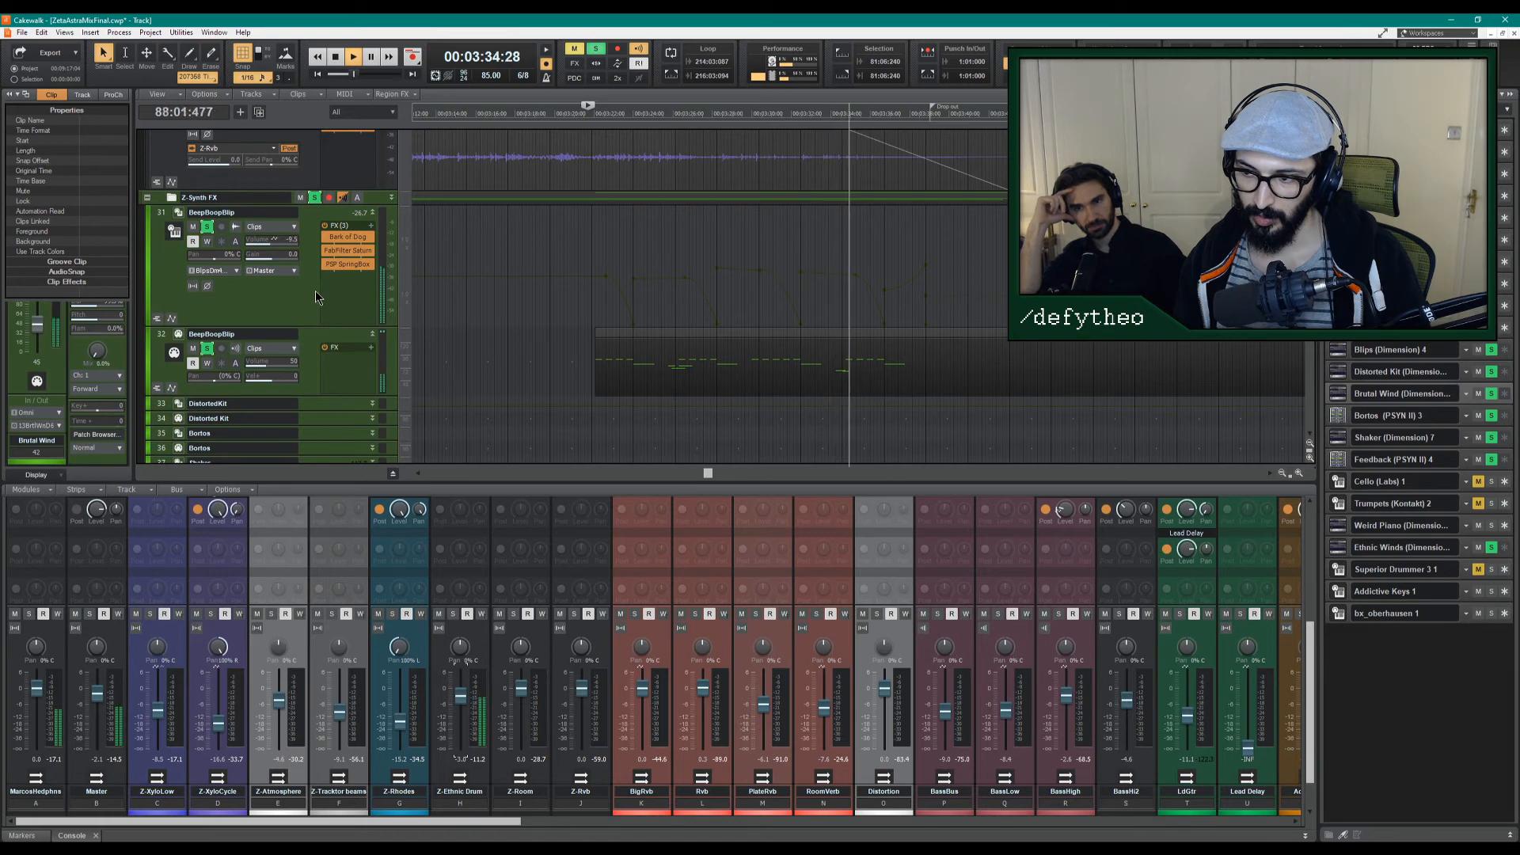
pyautogui.press('space')
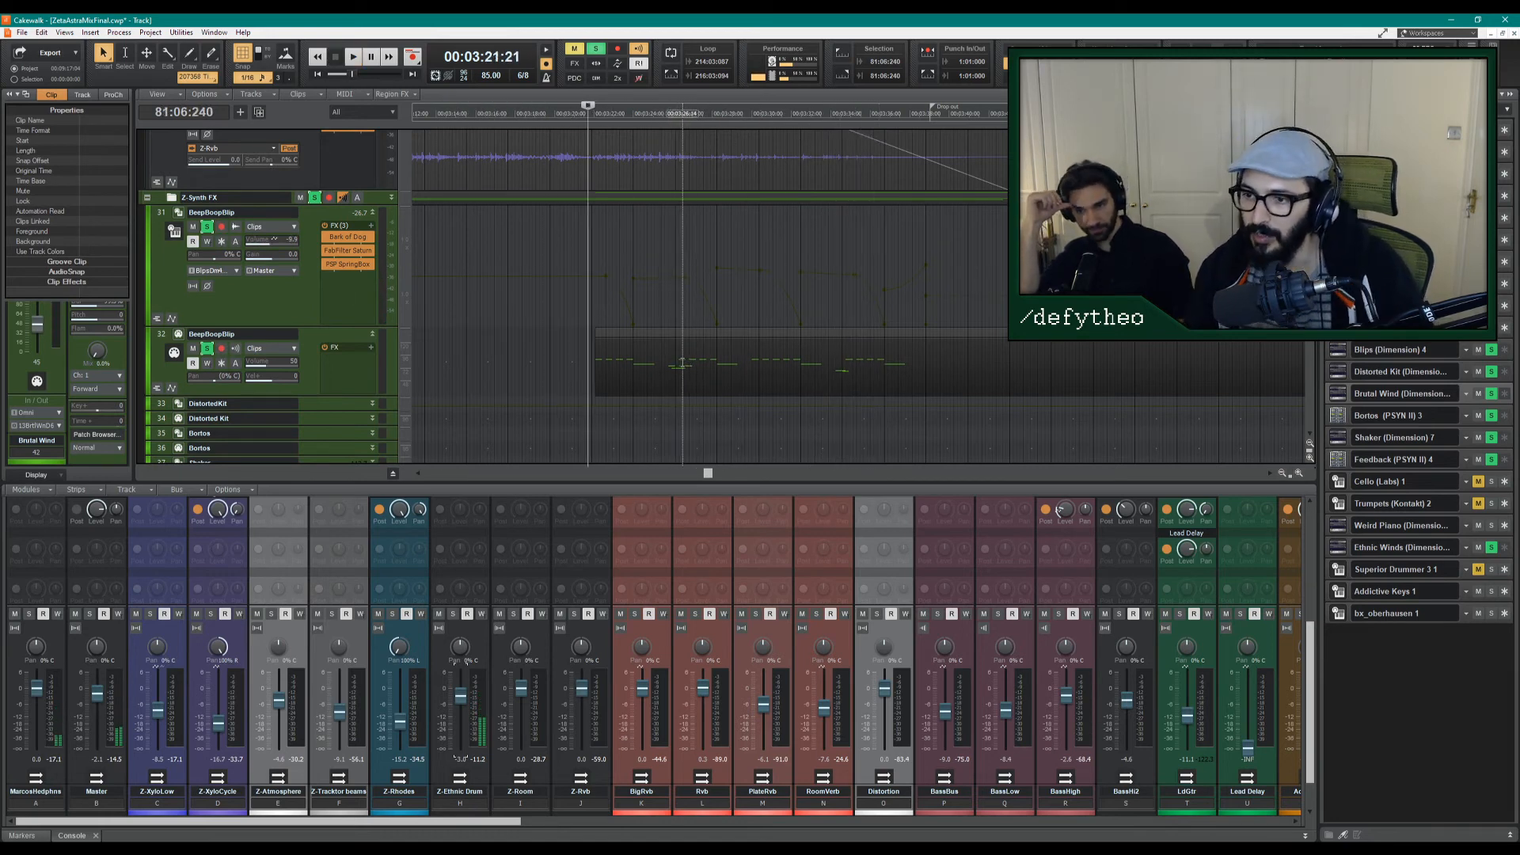
# Audition the BeepBoopBlip clip from measure 83 and open it in a maximized Piano Roll.
pyautogui.click(666, 362)
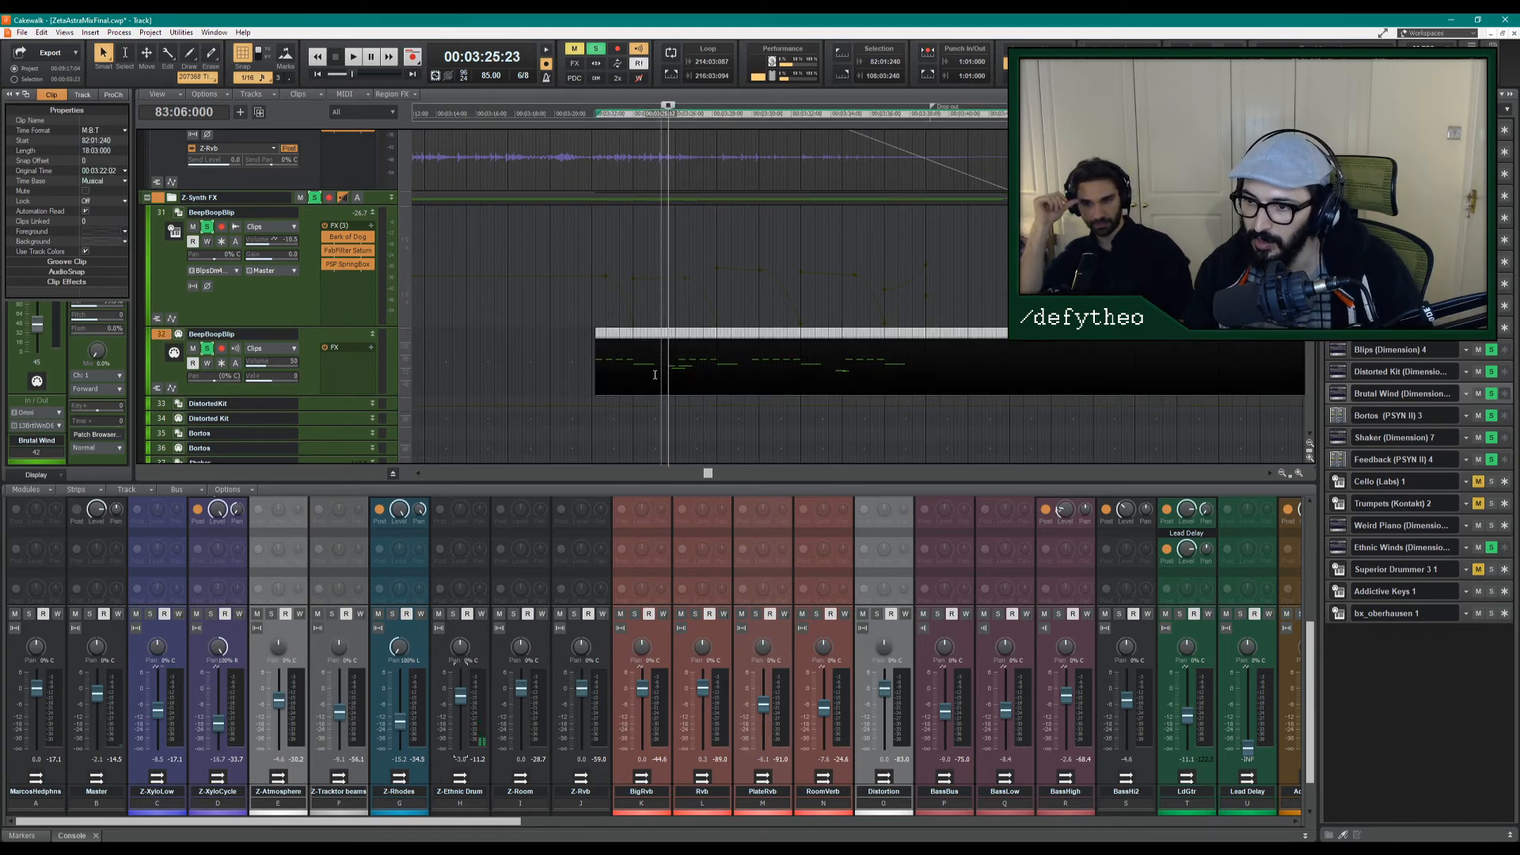
pyautogui.press('space')
pyautogui.press('space')
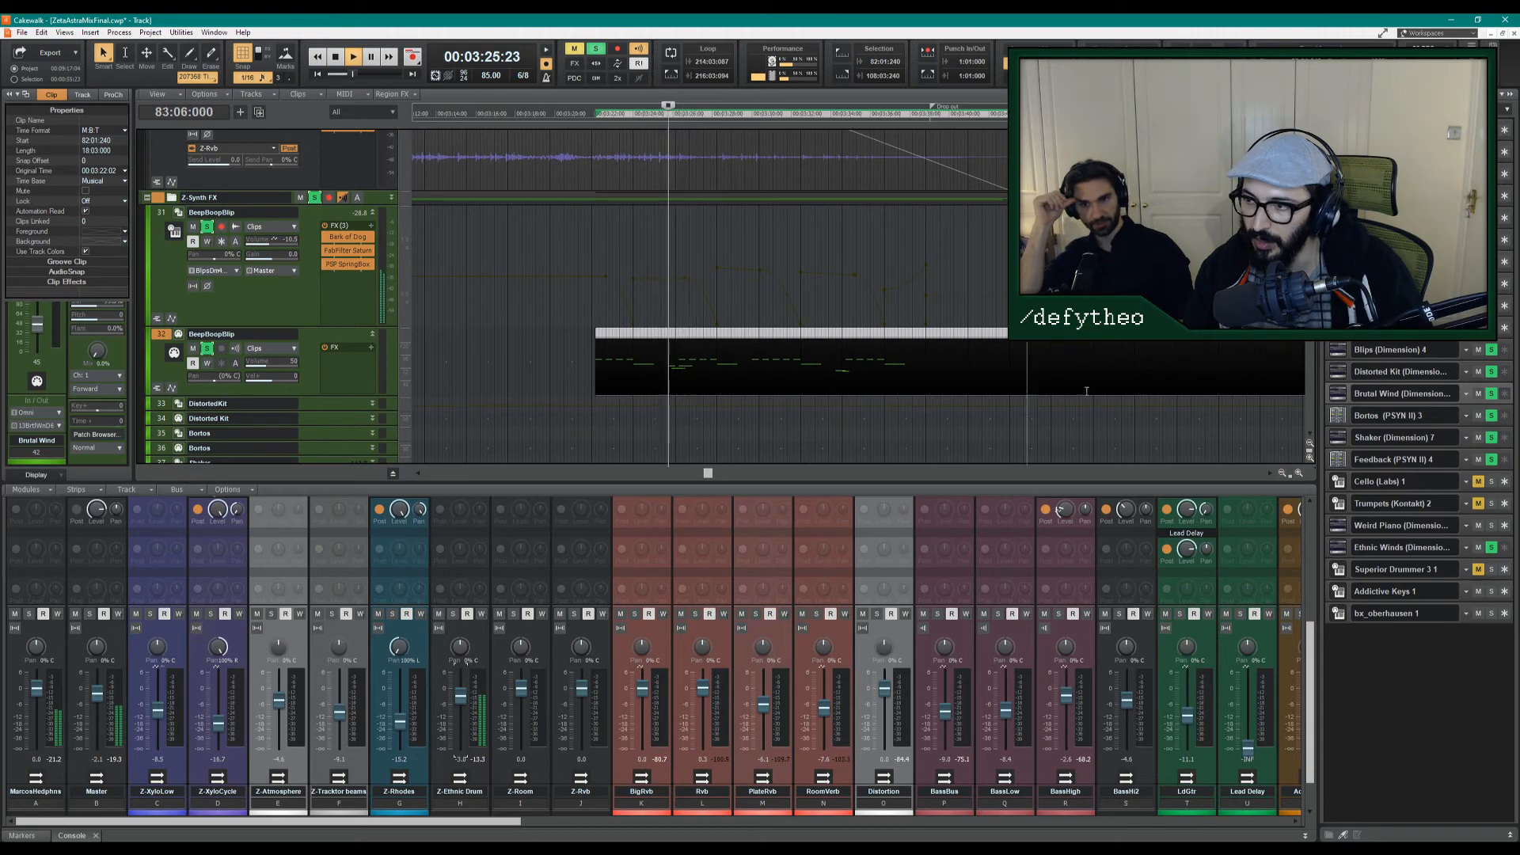
pyautogui.doubleClick(664, 346)
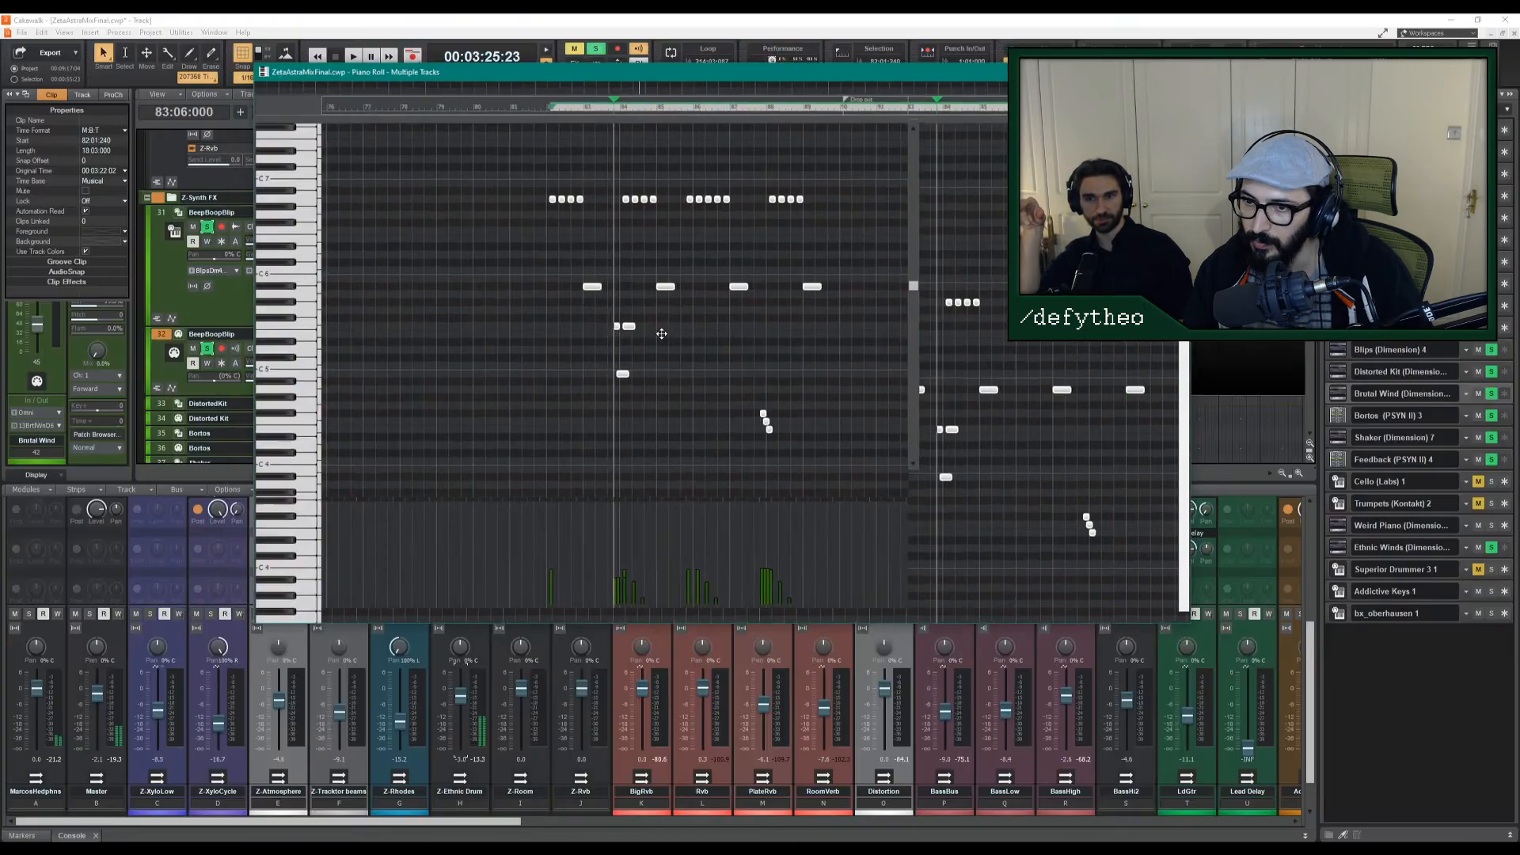
pyautogui.doubleClick(577, 91)
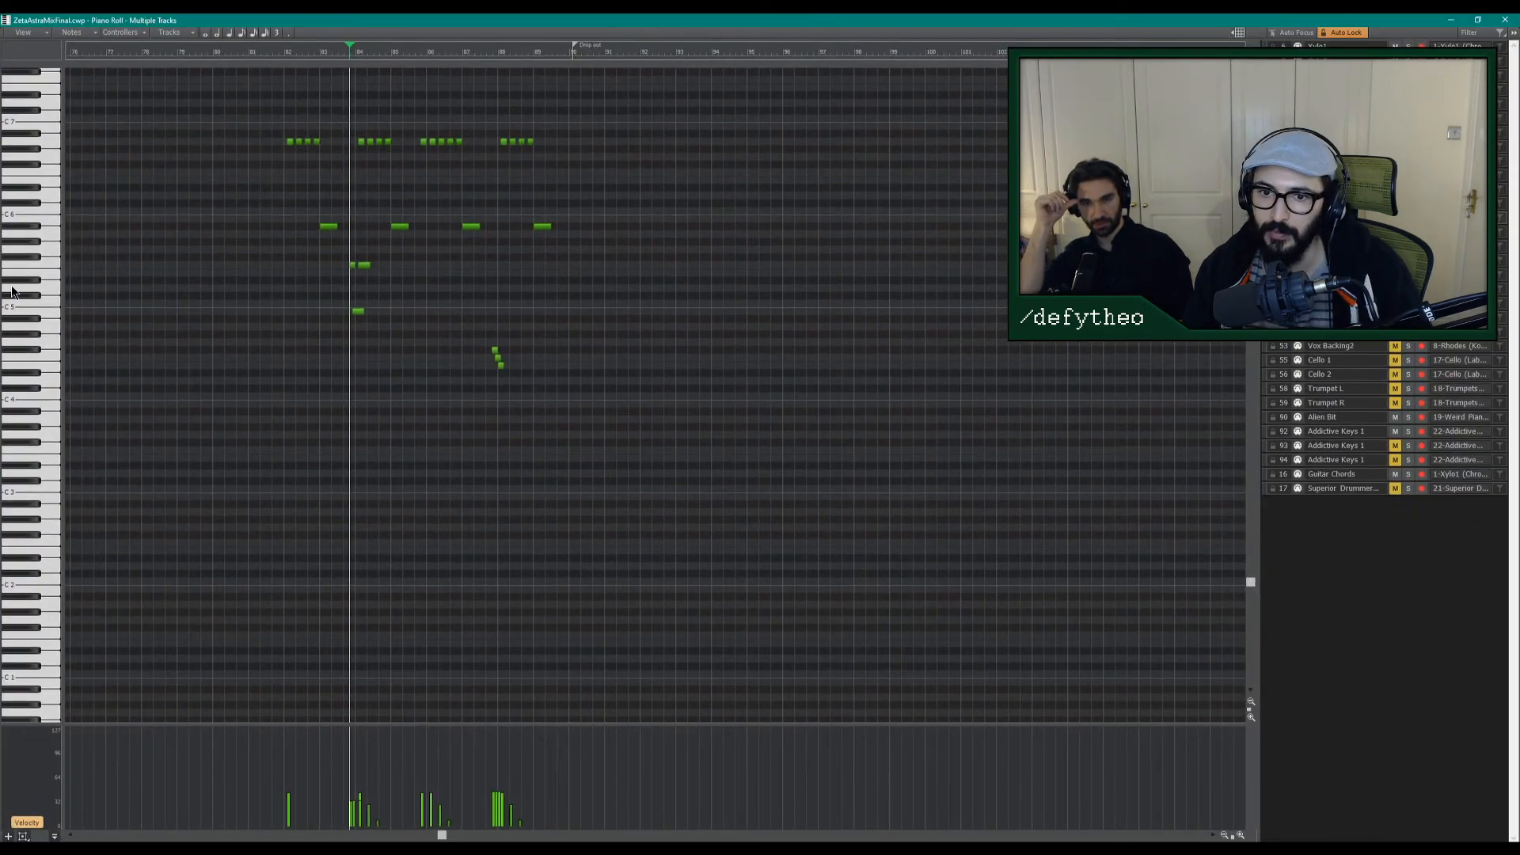
# Audition the pitches used by the BeepBoopBlip notes one by one on the Piano Roll keyboard.
pyautogui.click(42, 141)
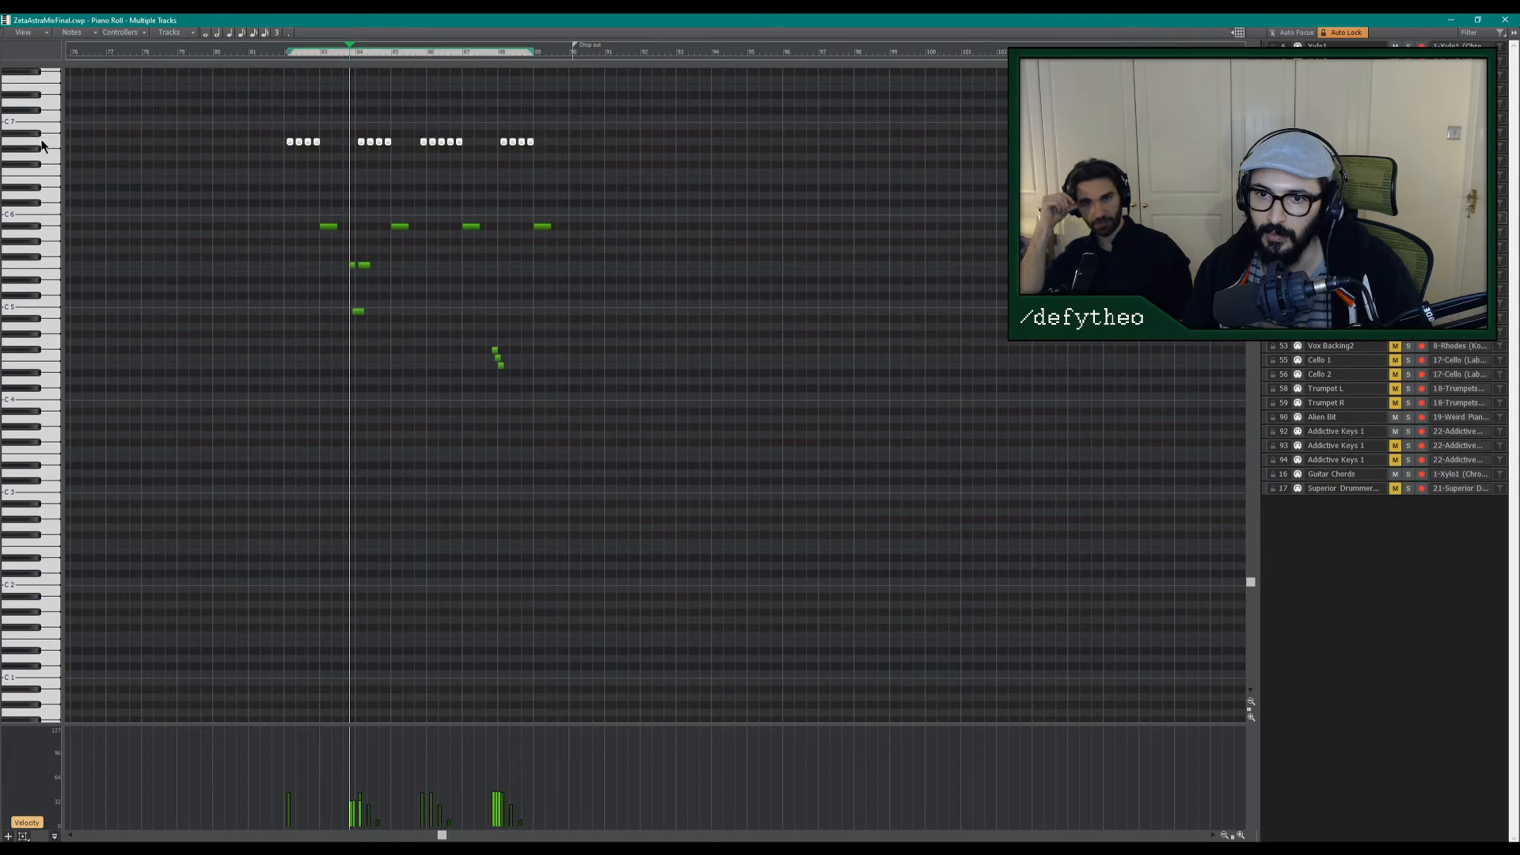
pyautogui.click(48, 222)
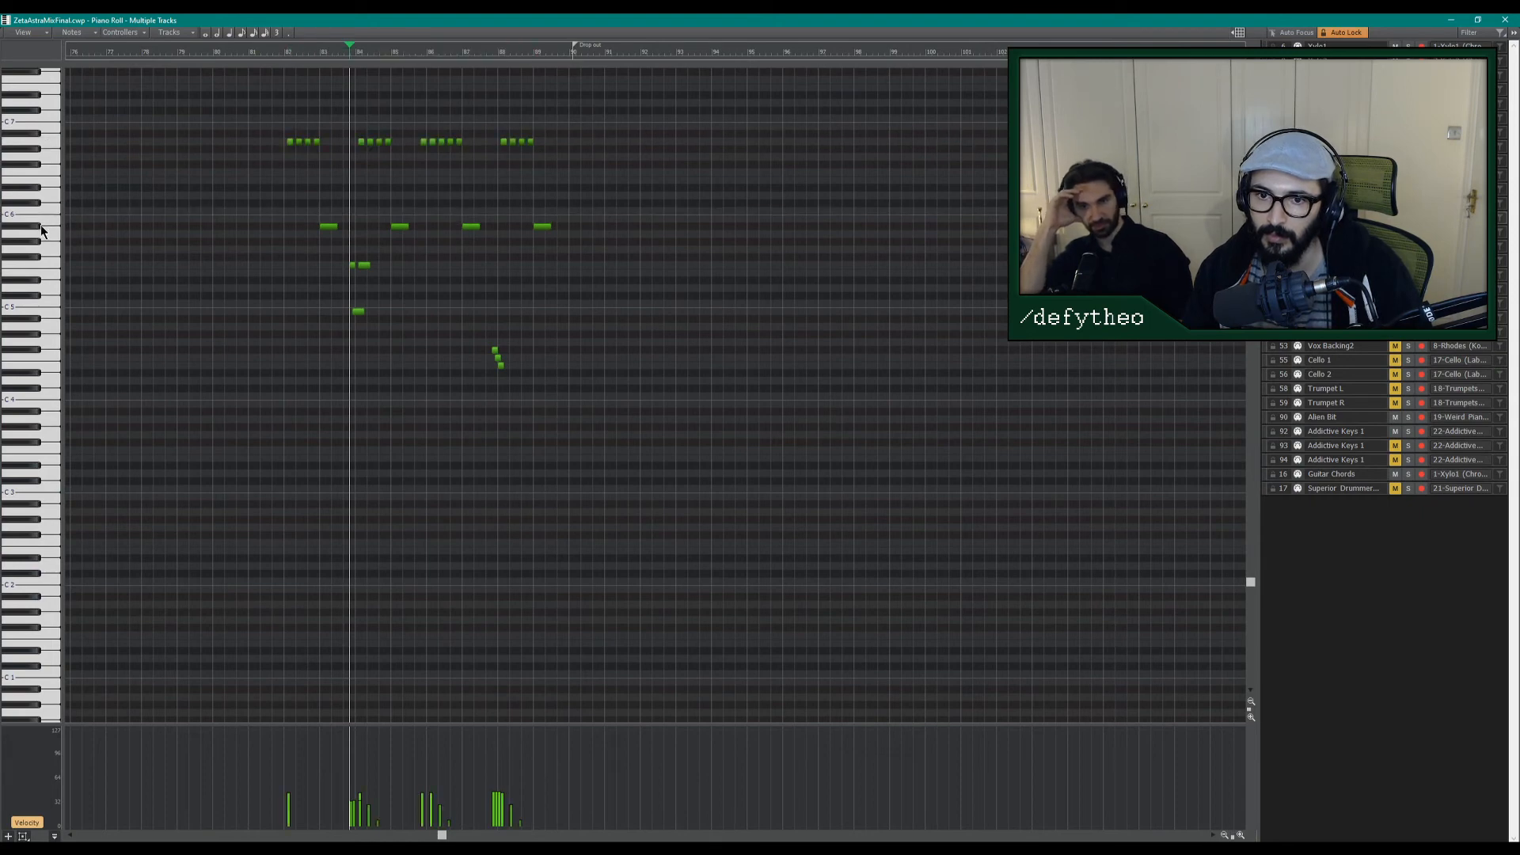
pyautogui.click(41, 227)
pyautogui.click(47, 266)
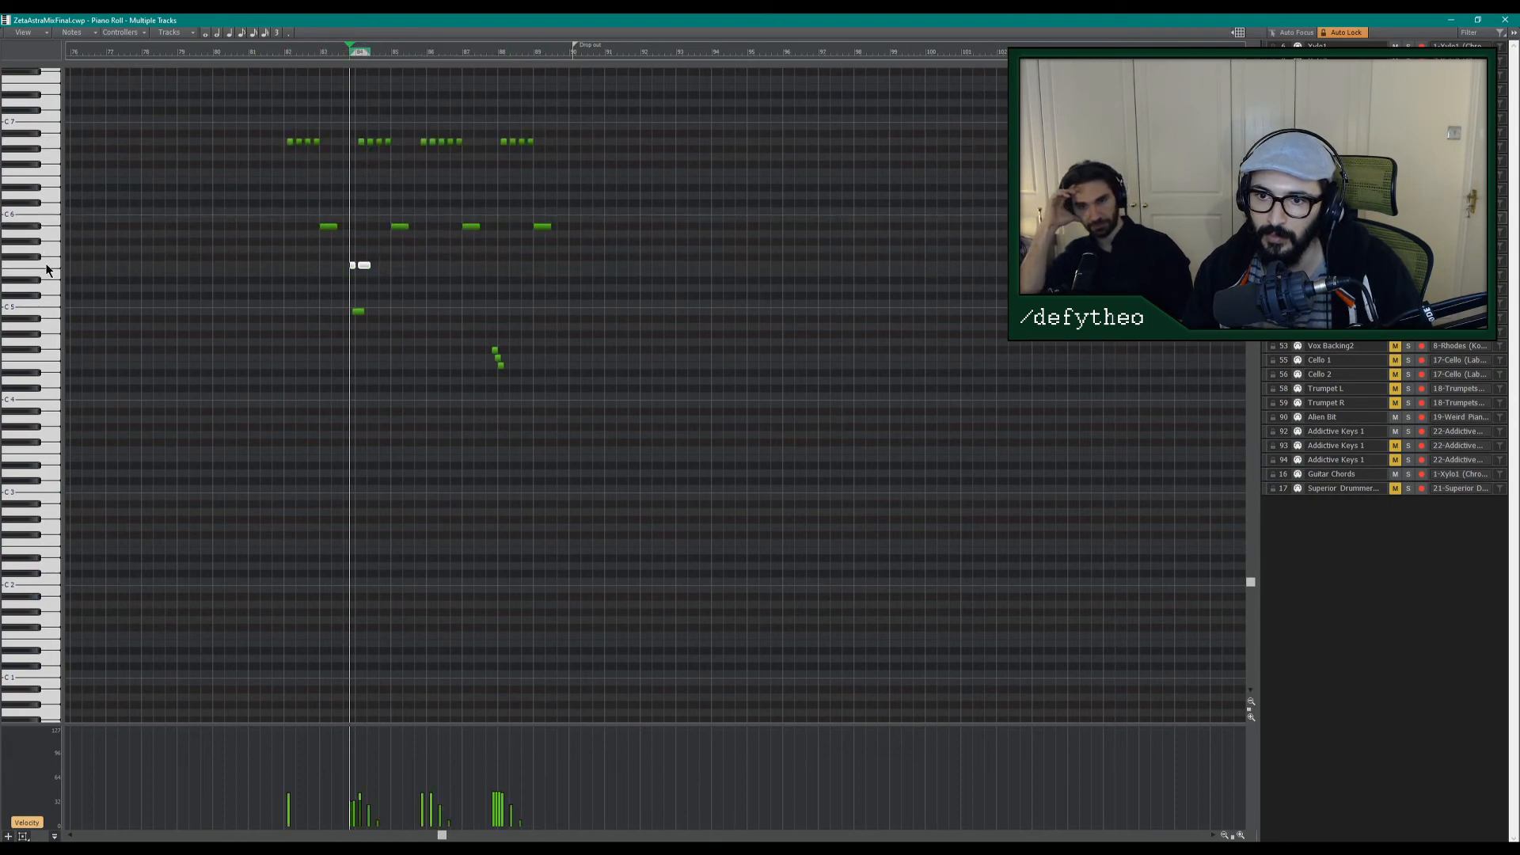
pyautogui.click(48, 312)
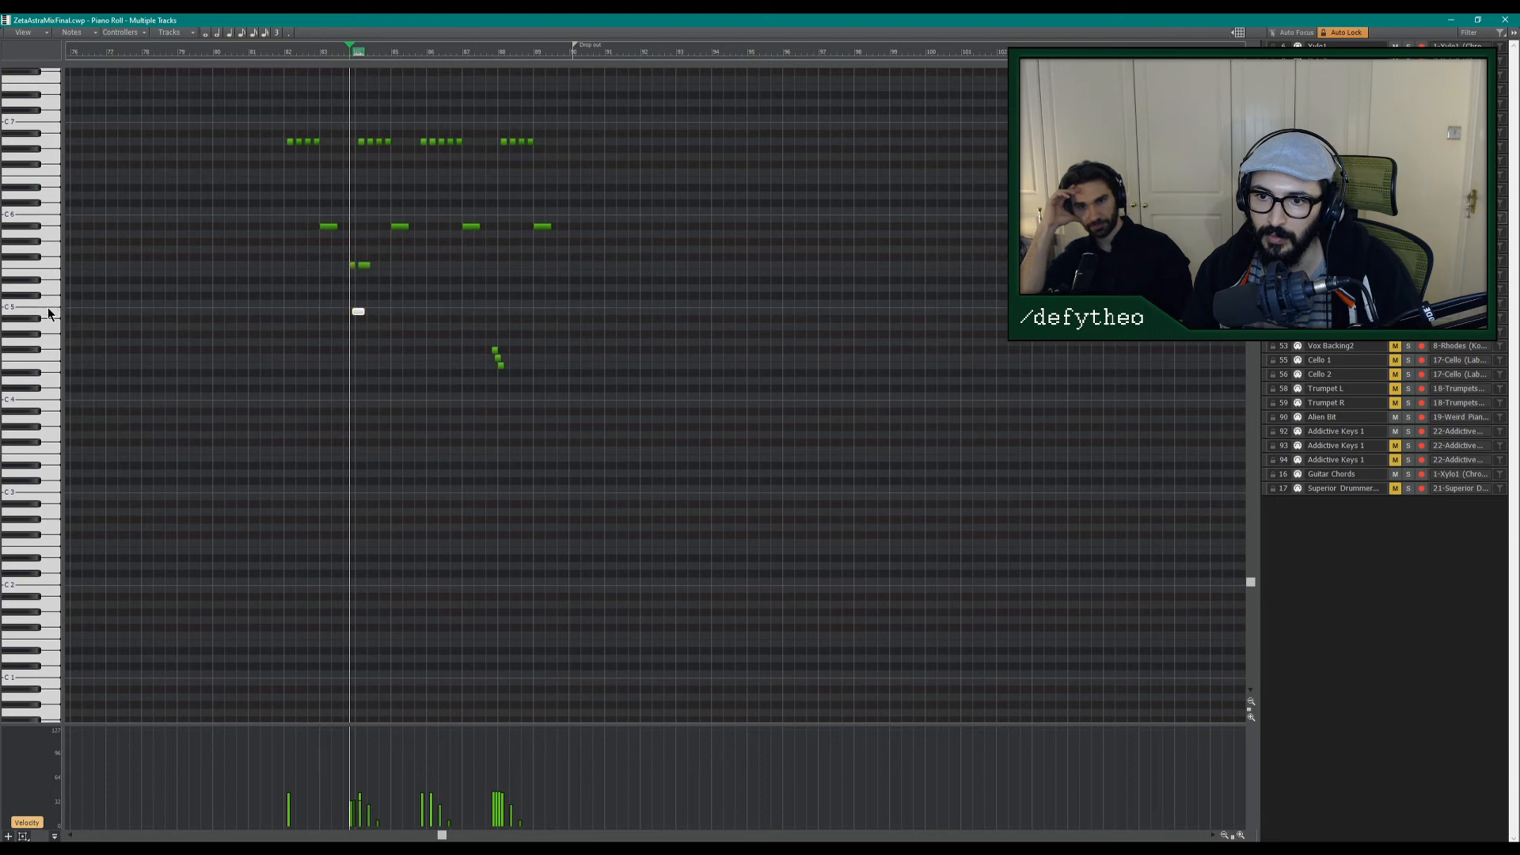
pyautogui.click(54, 360)
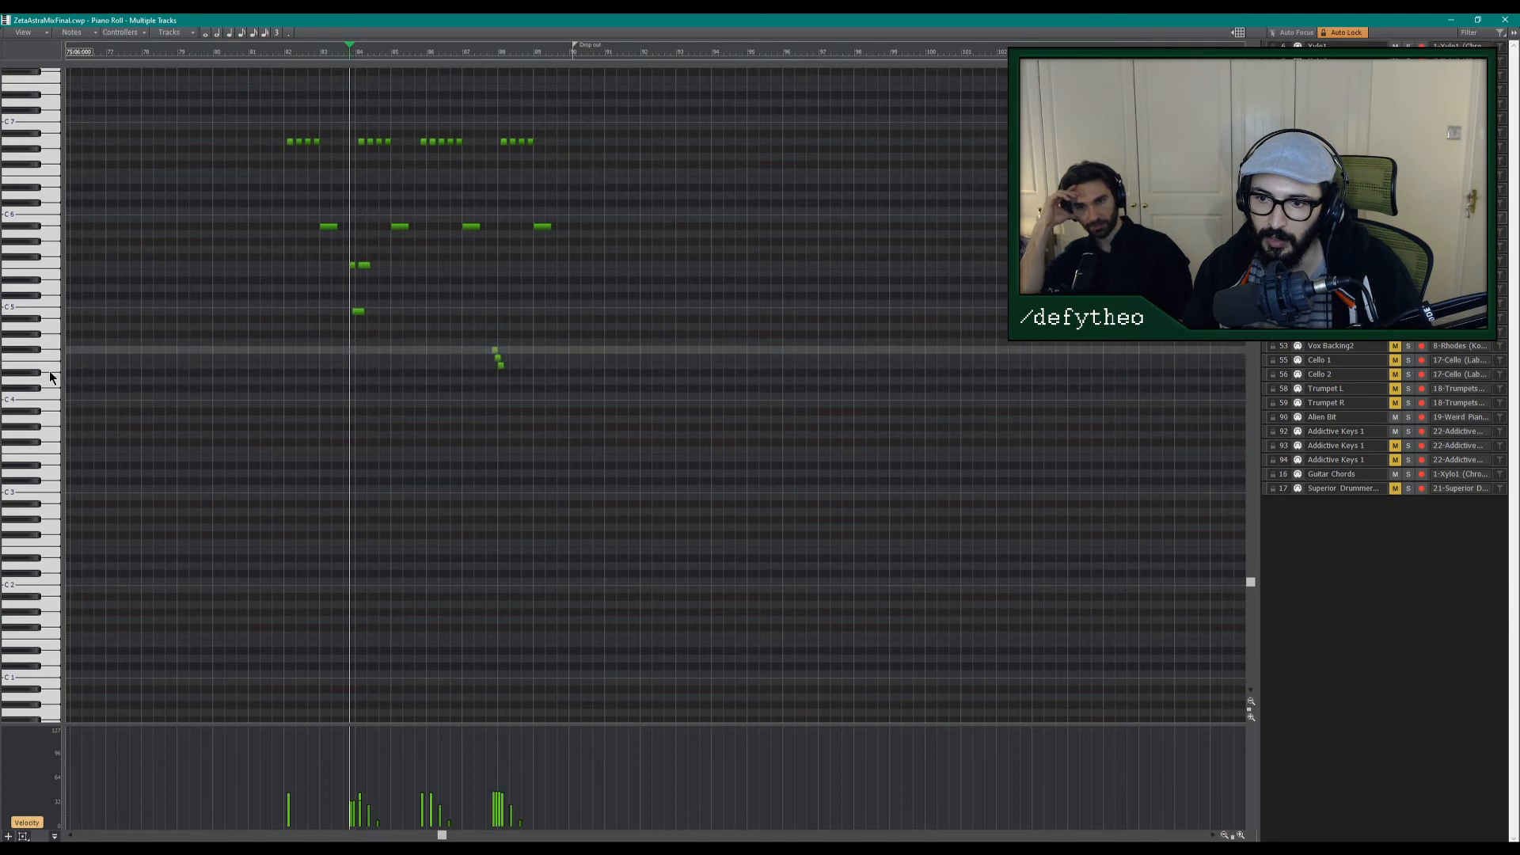
# Play the BeepBoopBlip pattern from just before measure 82 and stop playback.
pyautogui.click(276, 50)
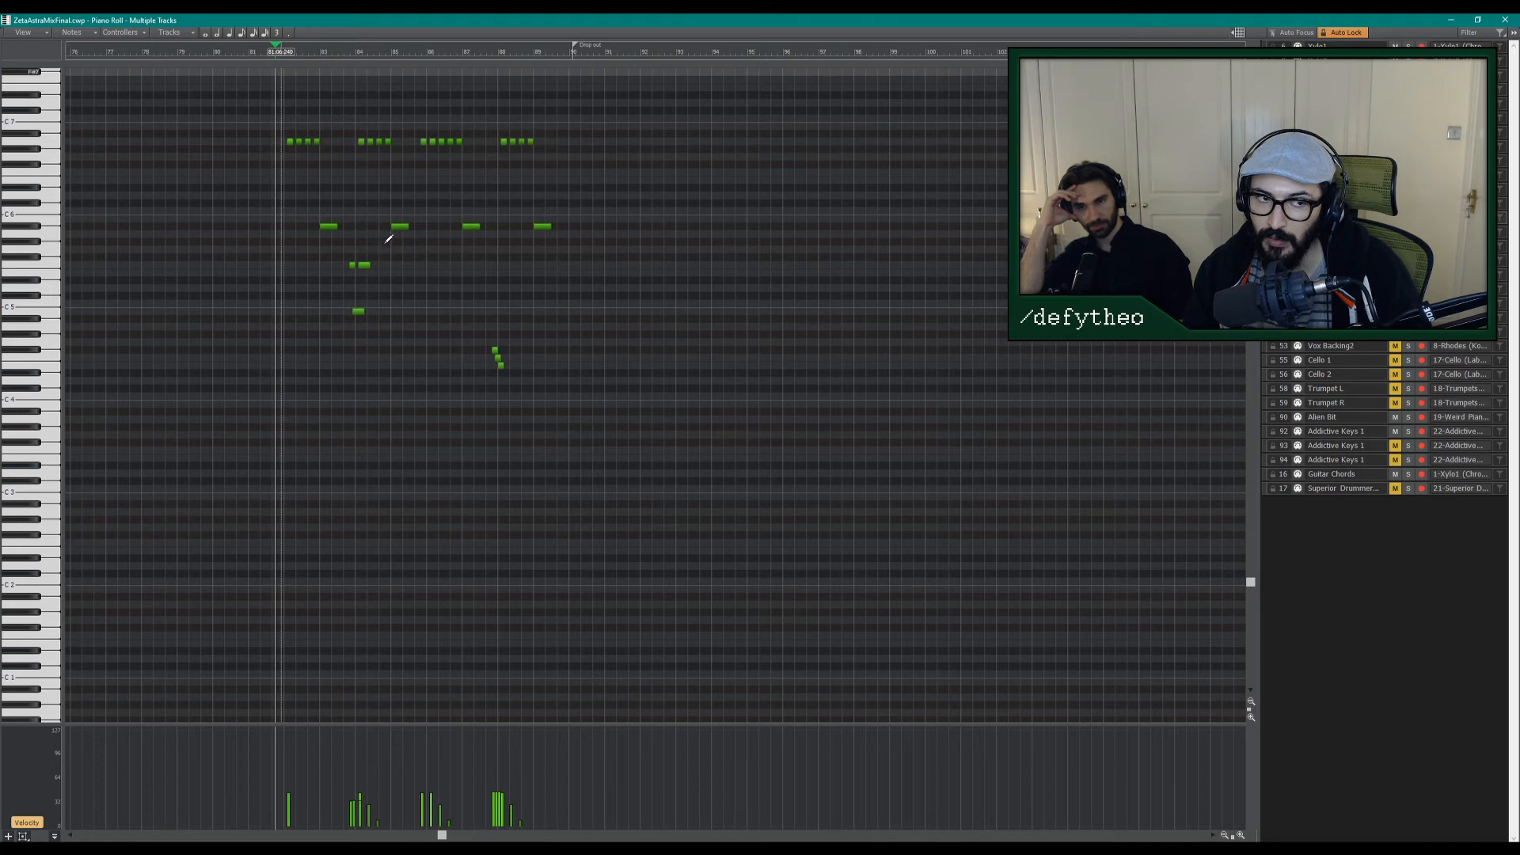
pyautogui.press('space')
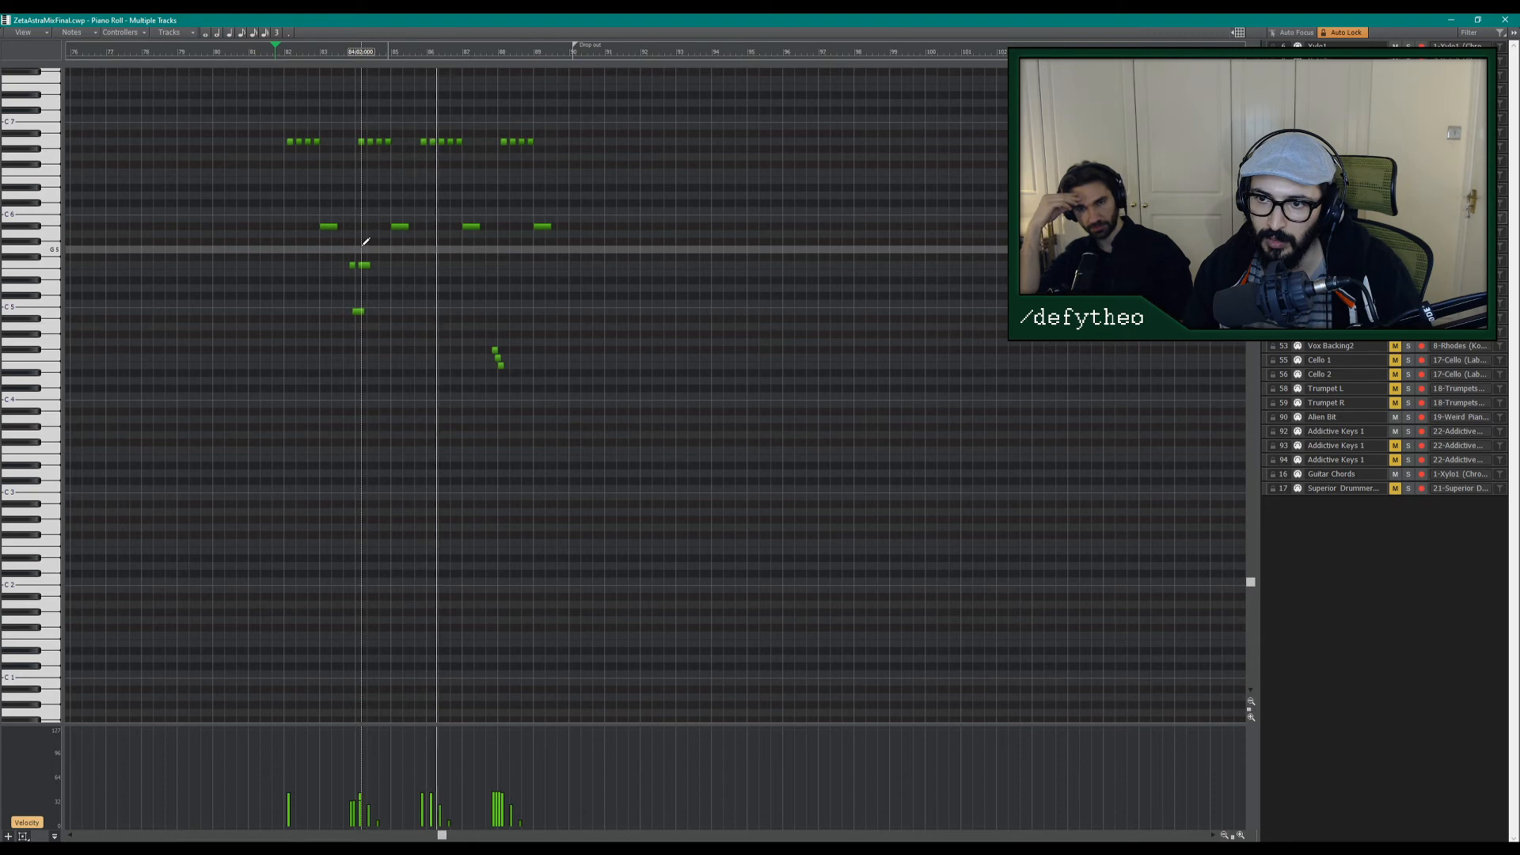
pyautogui.press('space')
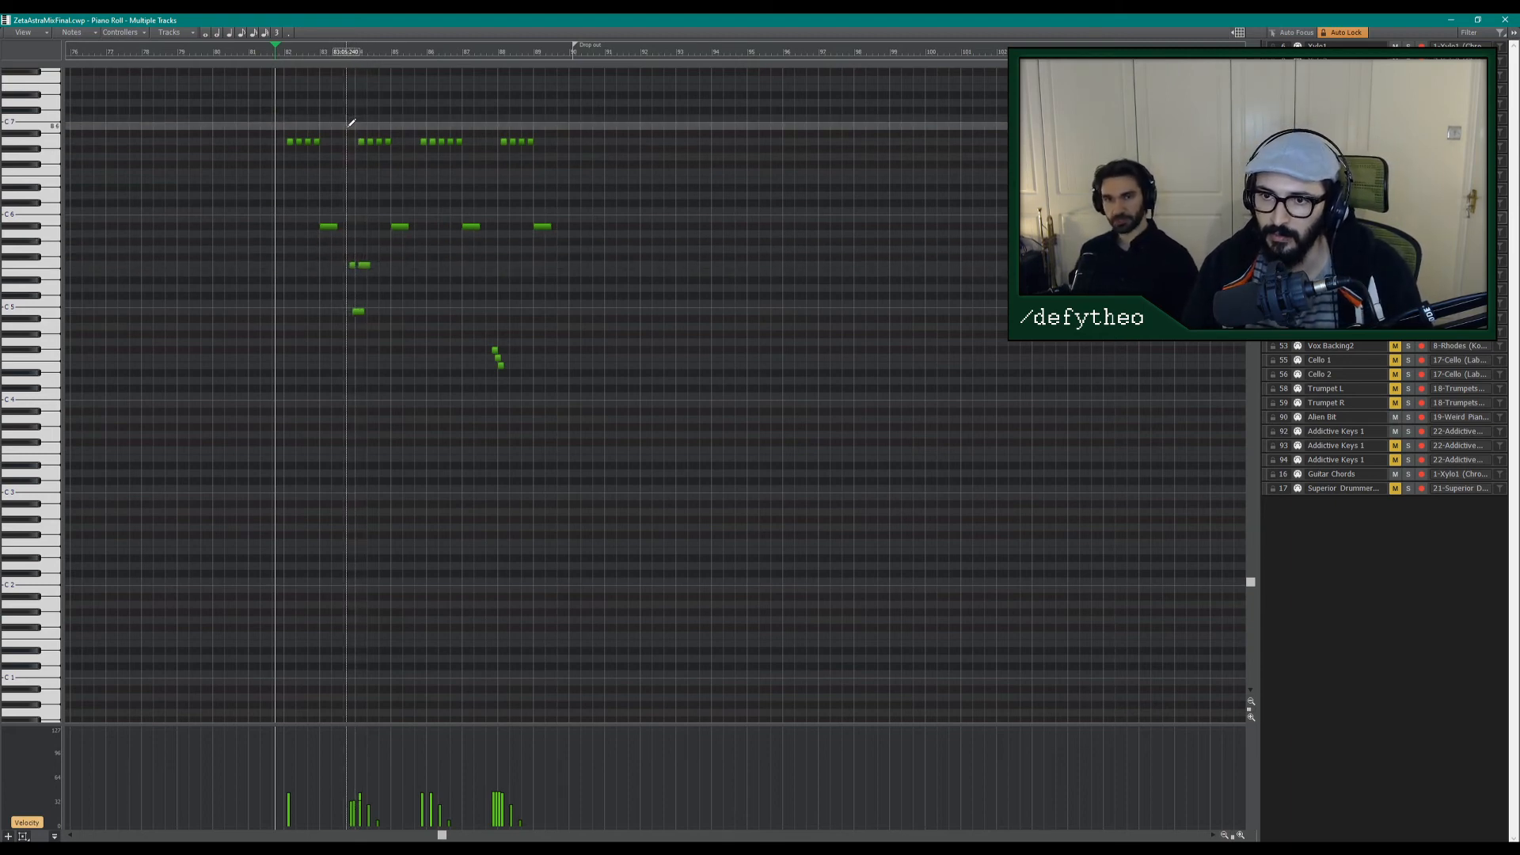
# Move the B4 note near measure 84 up two octaves to B6 and the short F5 note up to E6.
pyautogui.click(352, 265)
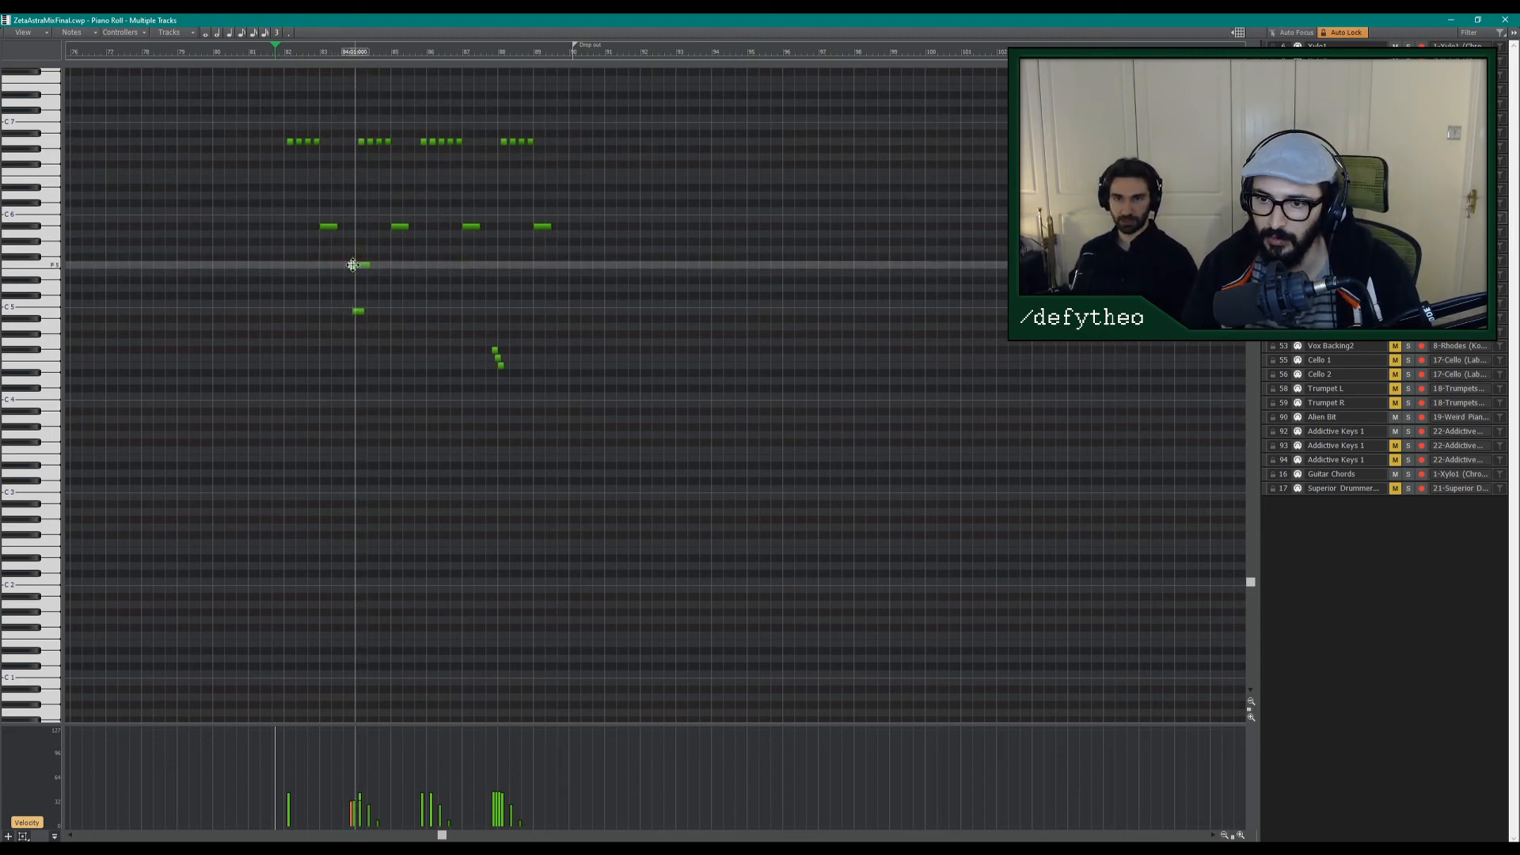
pyautogui.click(356, 310)
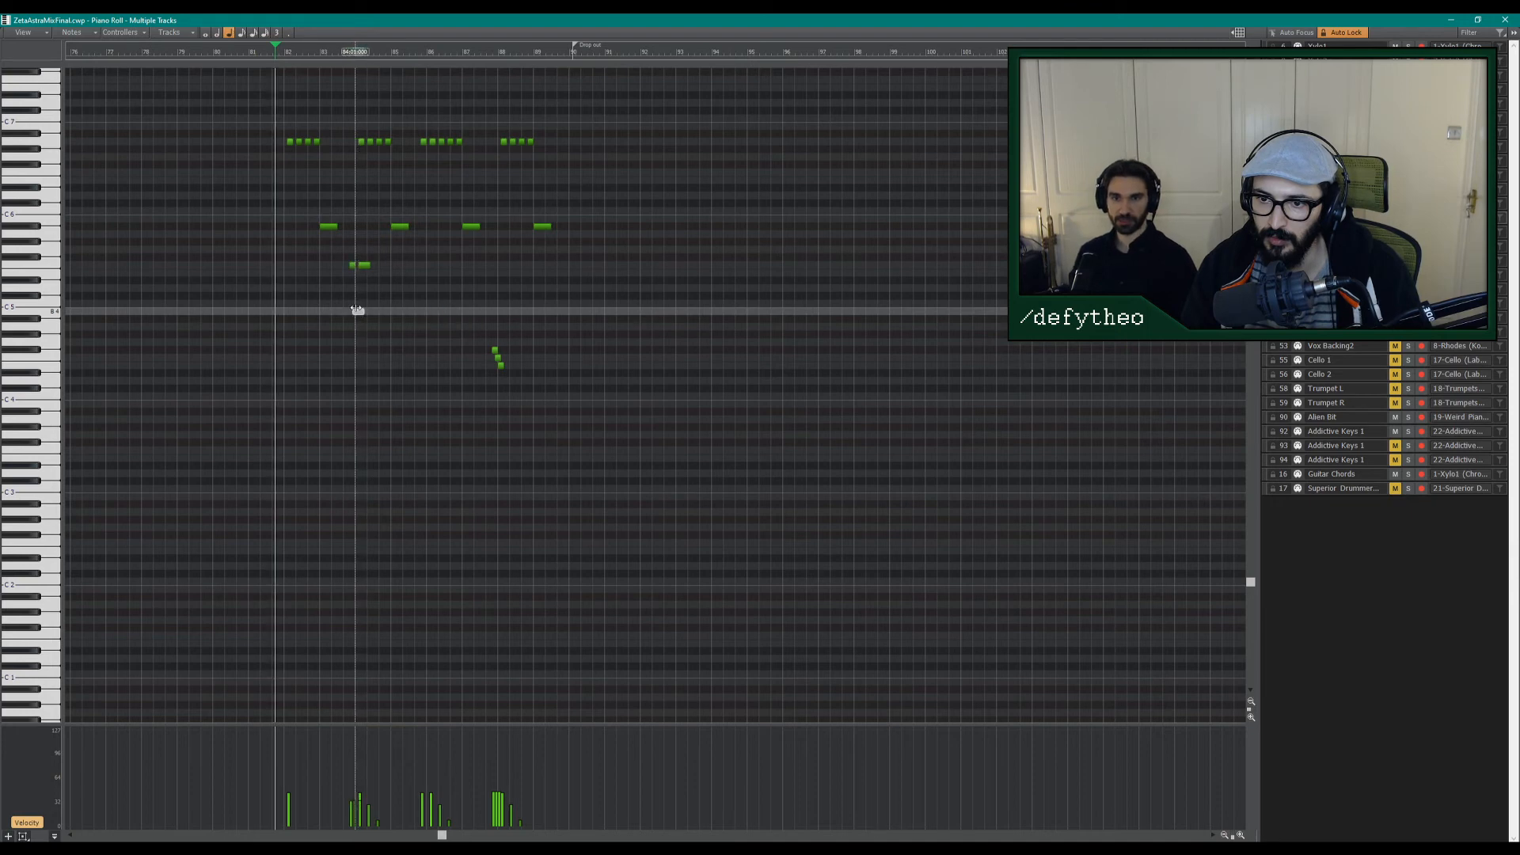
pyautogui.click(364, 265)
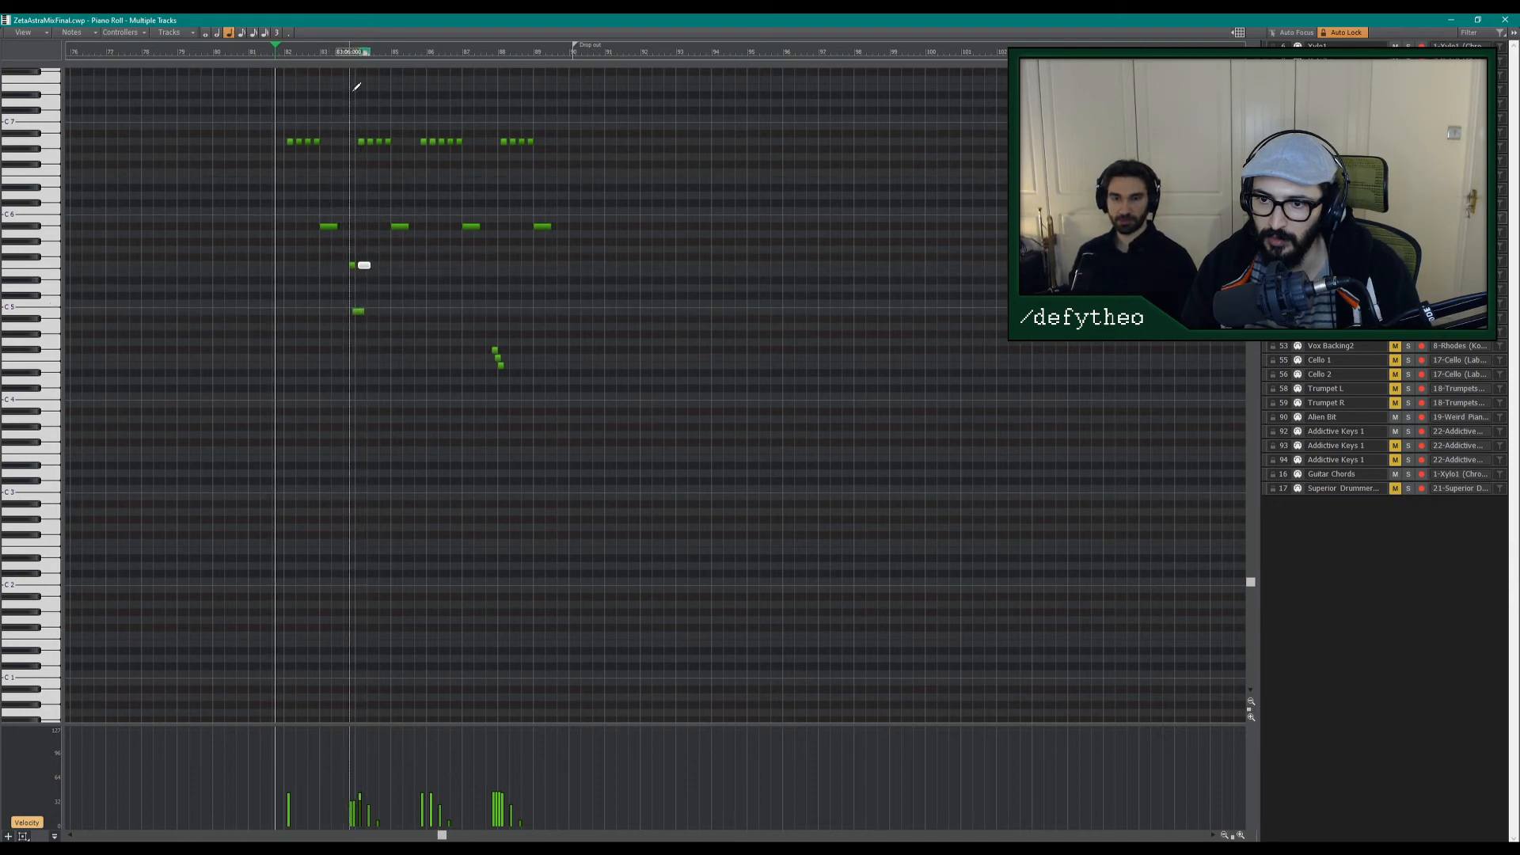
pyautogui.click(342, 58)
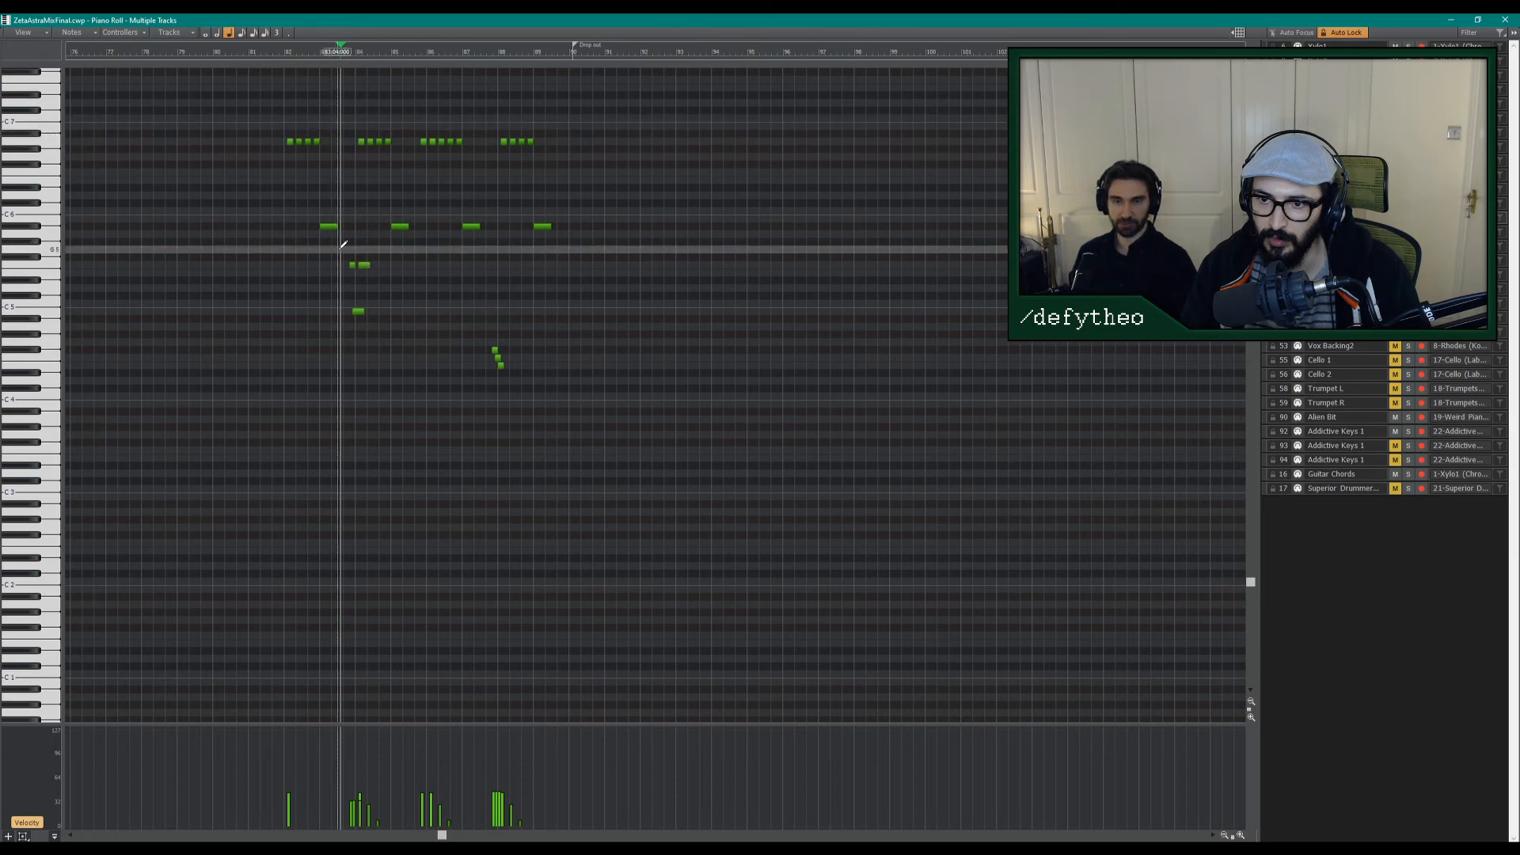
pyautogui.moveTo(351, 265); pyautogui.dragTo(354, 127)
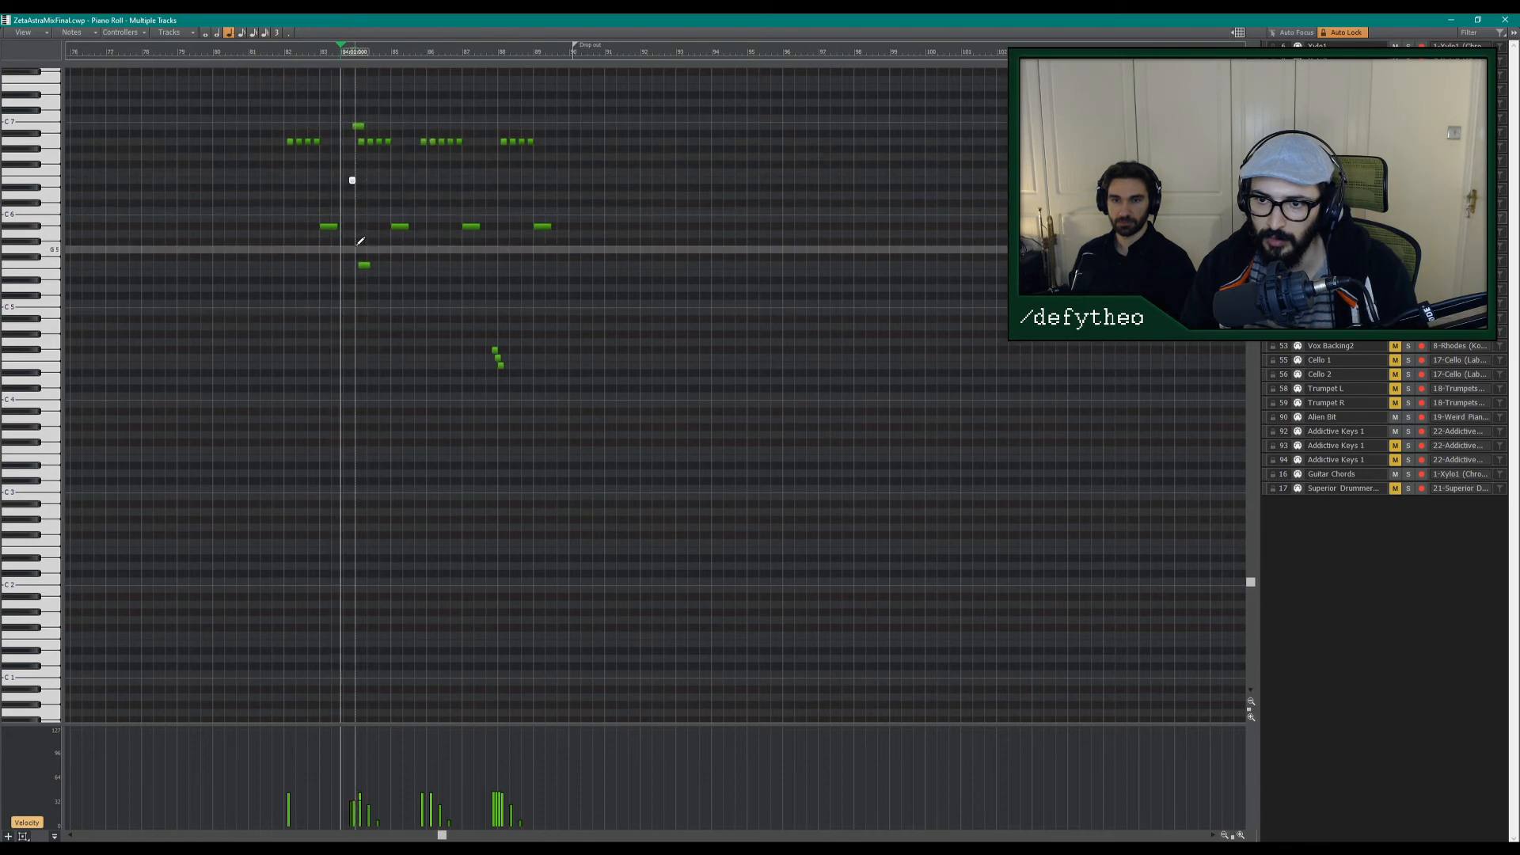
# Lower the longer F5 note near measure 84 to D5 and play the phrase back from just after measure 83.
pyautogui.moveTo(364, 266)
pyautogui.mouseDown()
pyautogui.moveTo(385, 121)
pyautogui.moveTo(386, 265)
pyautogui.mouseUp()
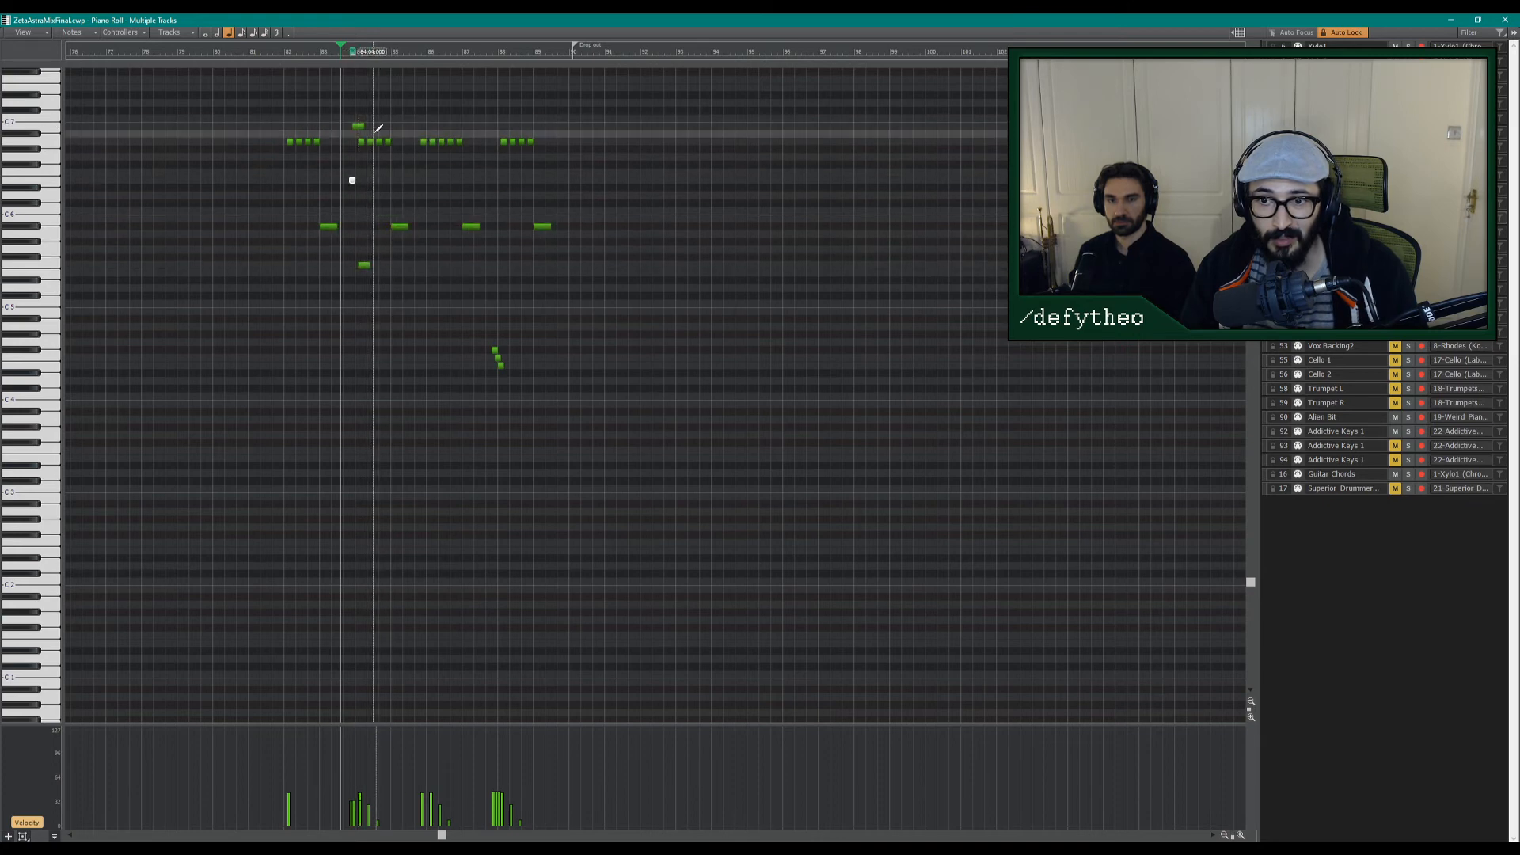
pyautogui.moveTo(363, 267); pyautogui.dragTo(367, 288)
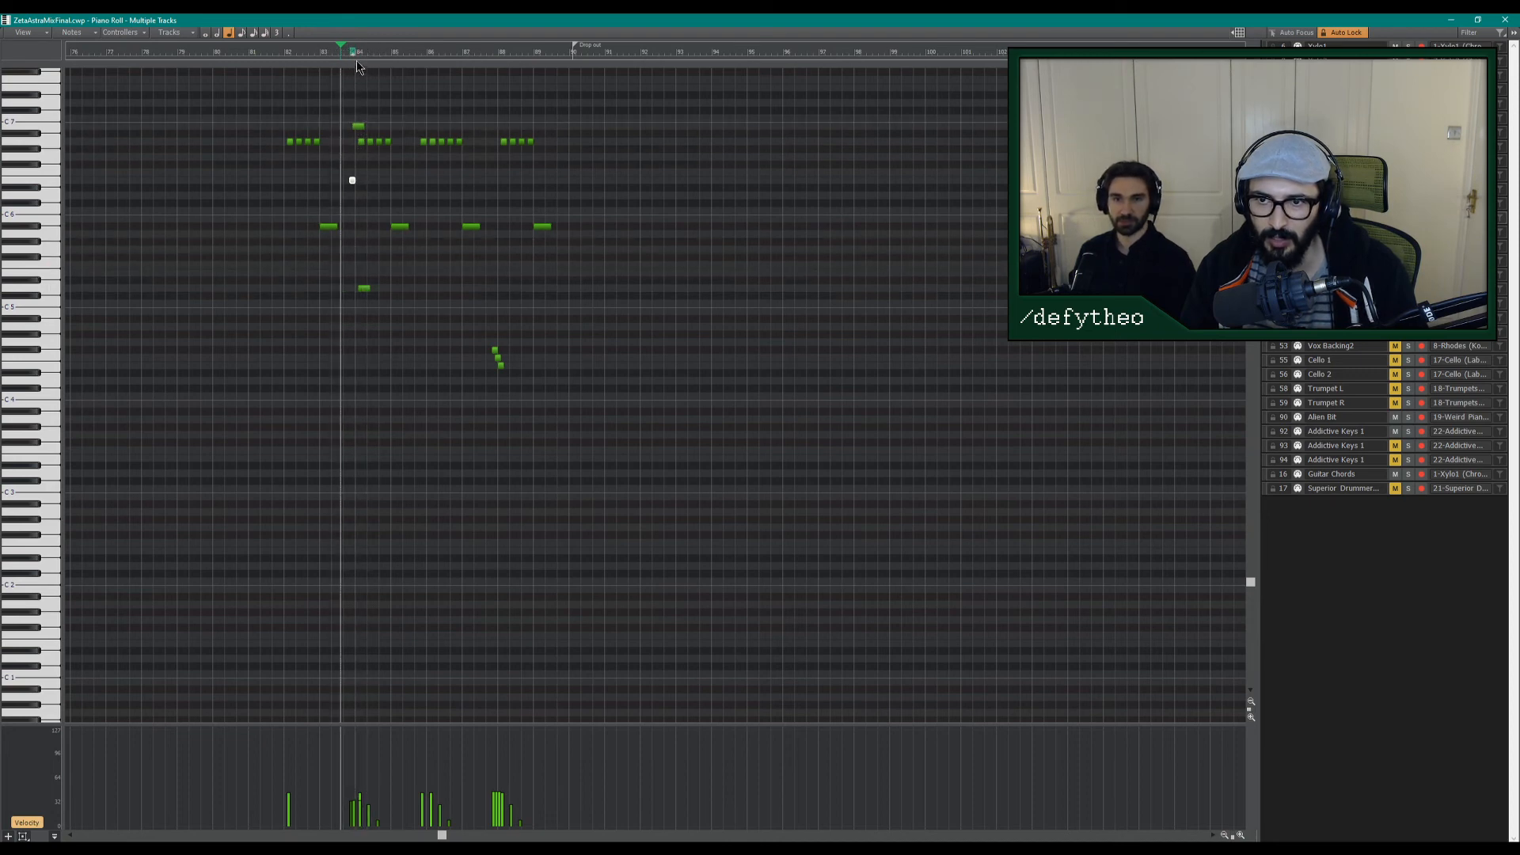
pyautogui.click(334, 55)
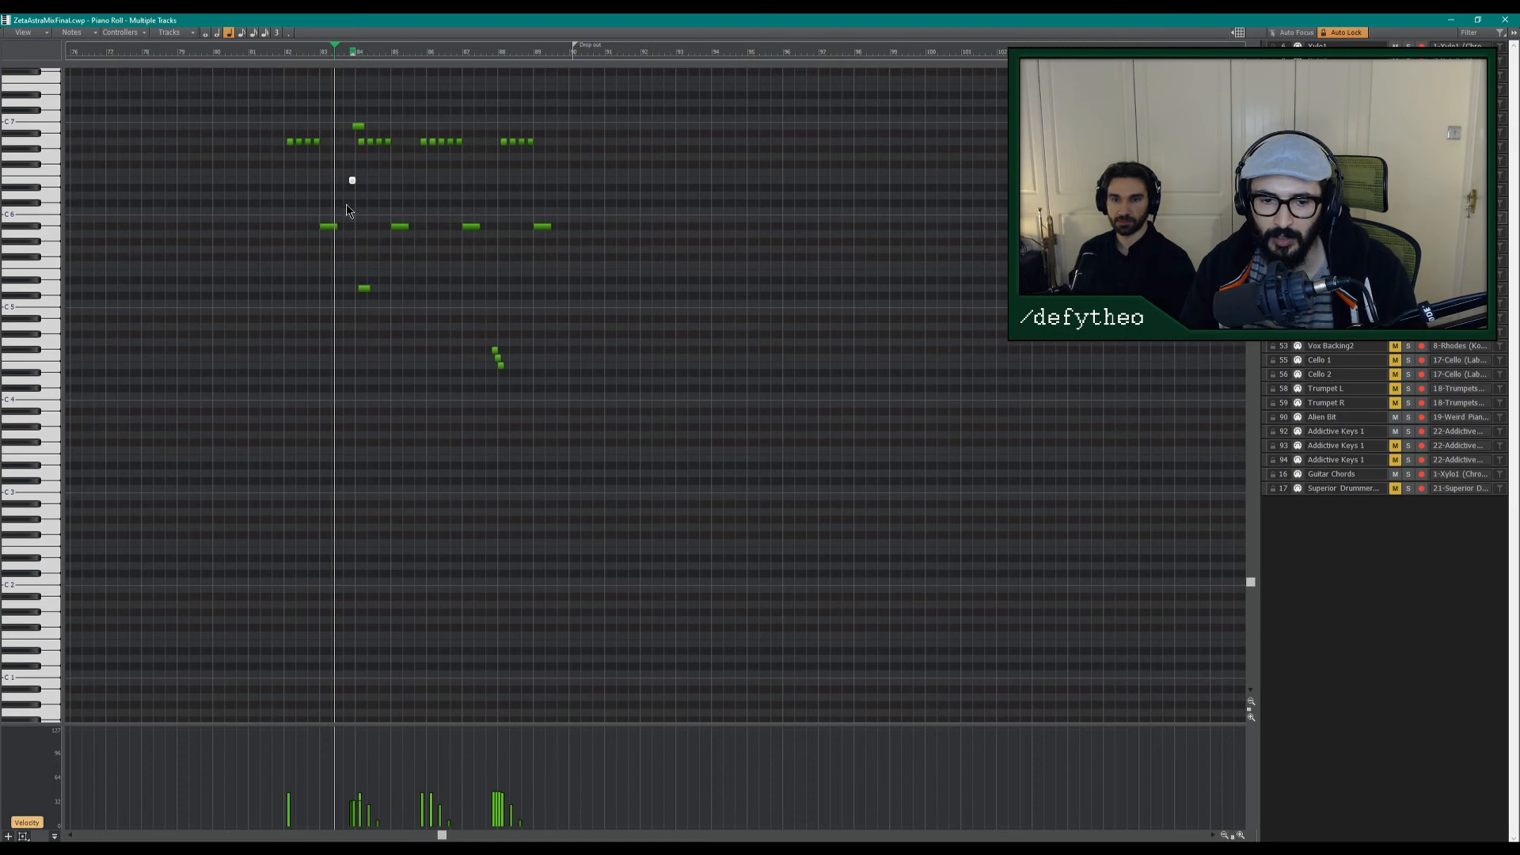
pyautogui.press('space')
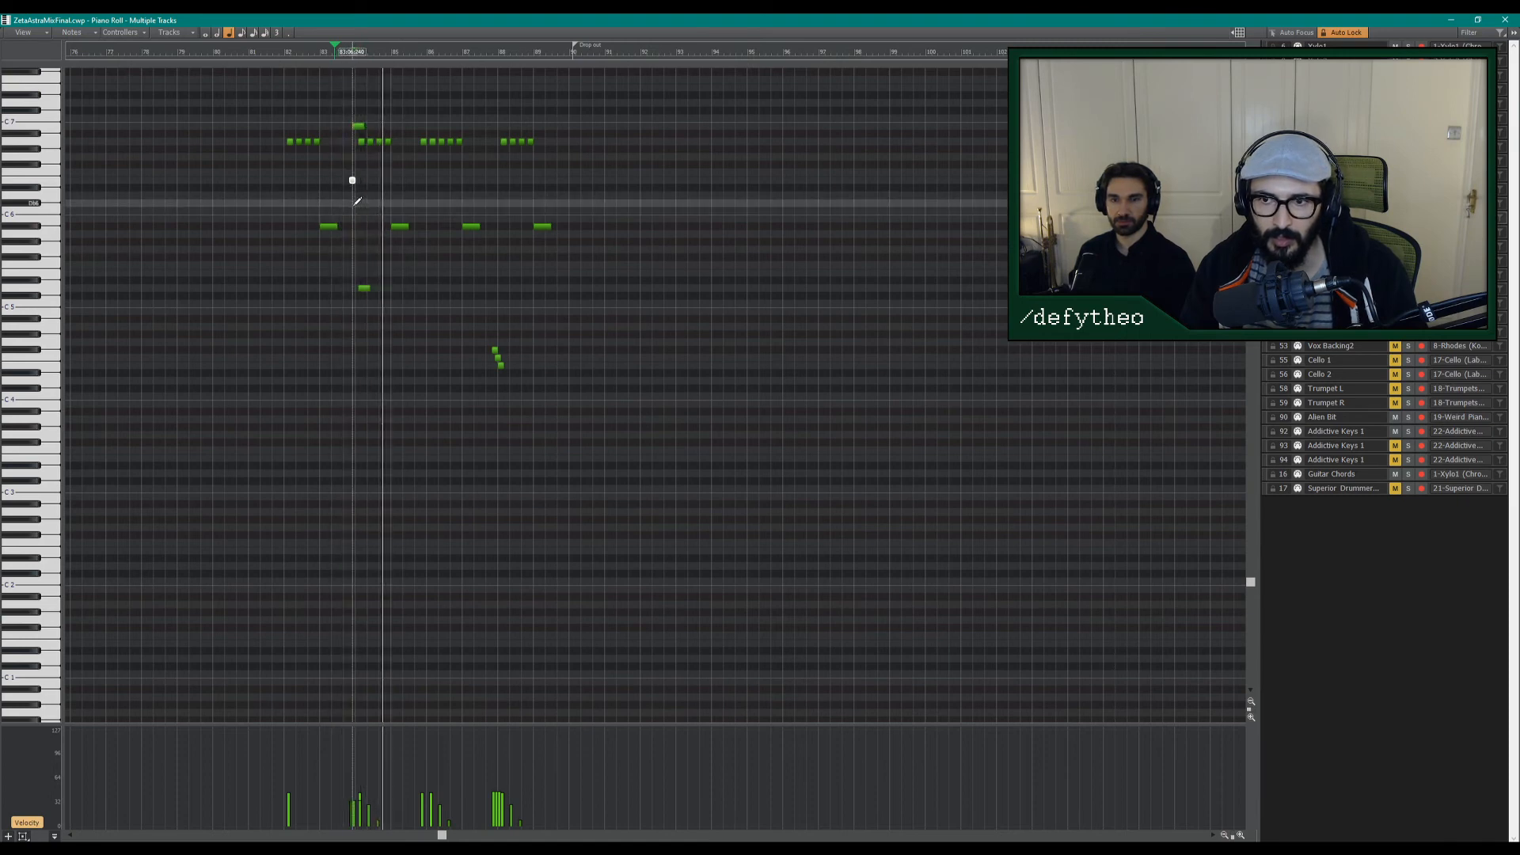
# Stop playback, then play the BeepBoopBlip pattern from the start of measure 82 to about measure 88.
pyautogui.press('space')
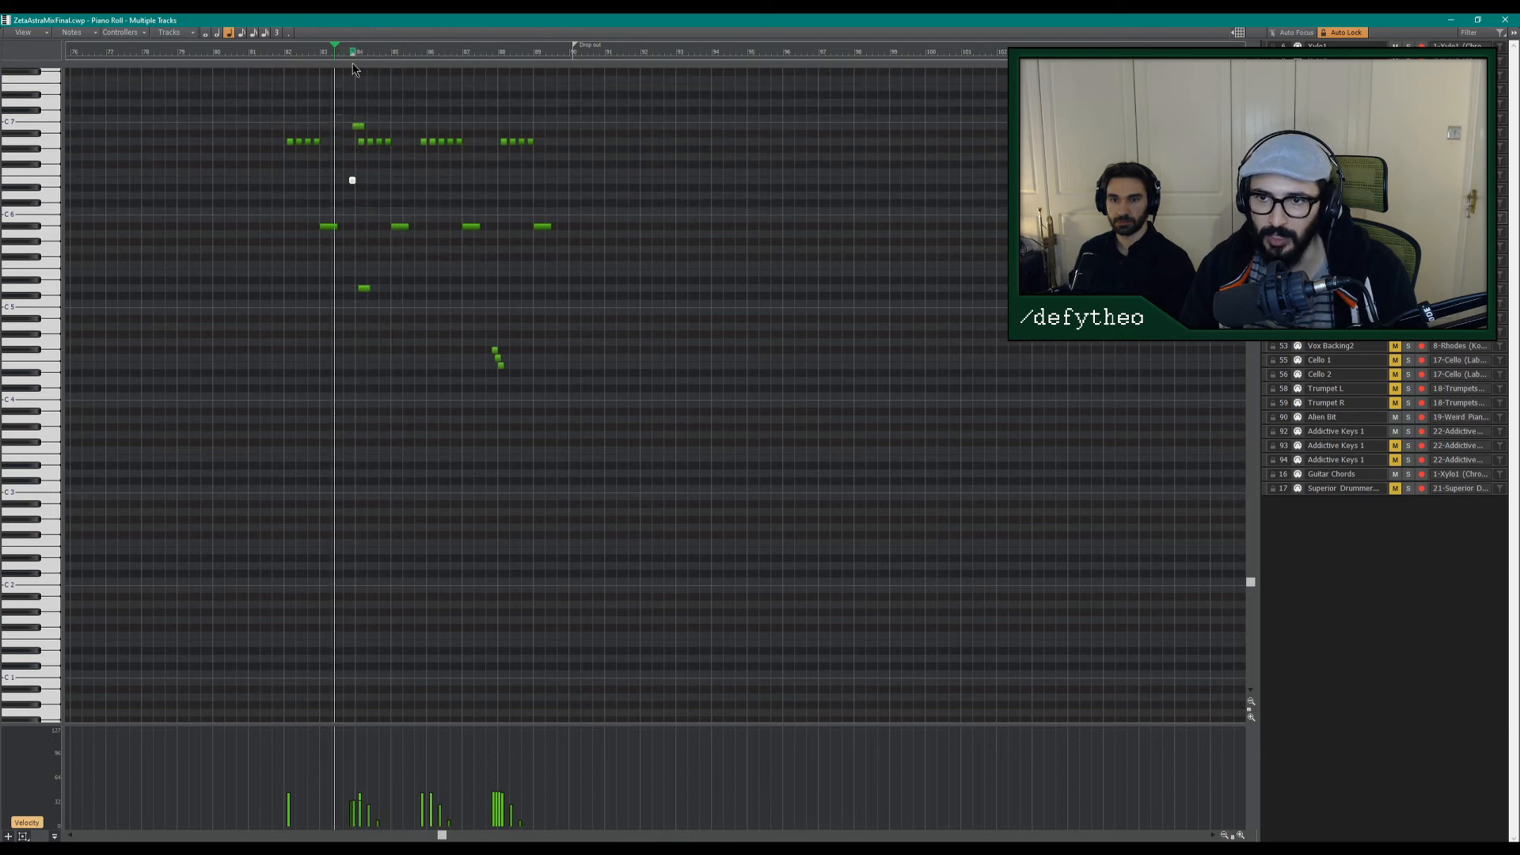
pyautogui.click(285, 53)
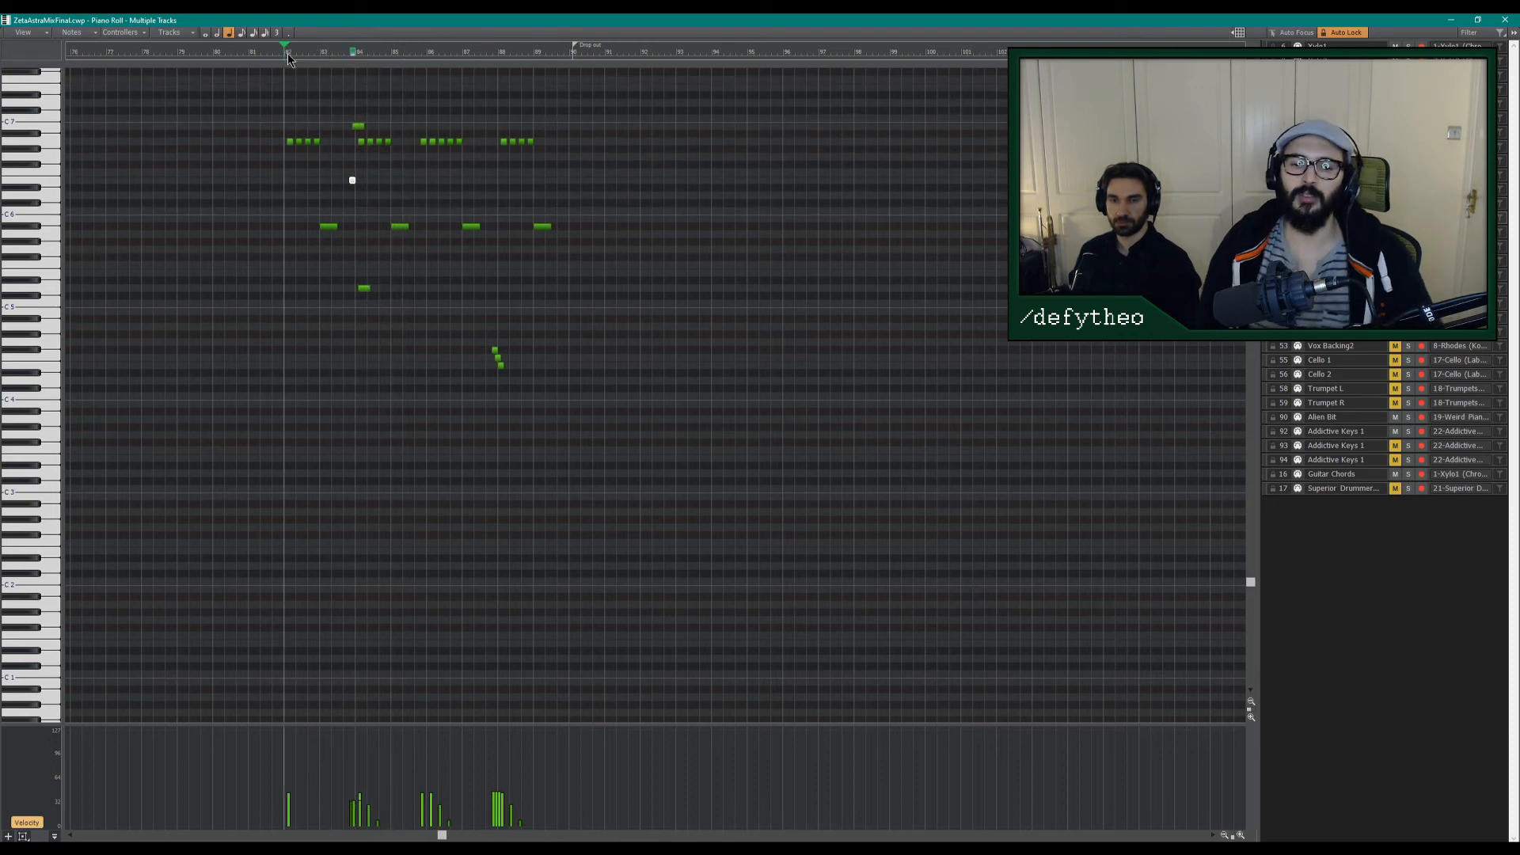
pyautogui.press('space')
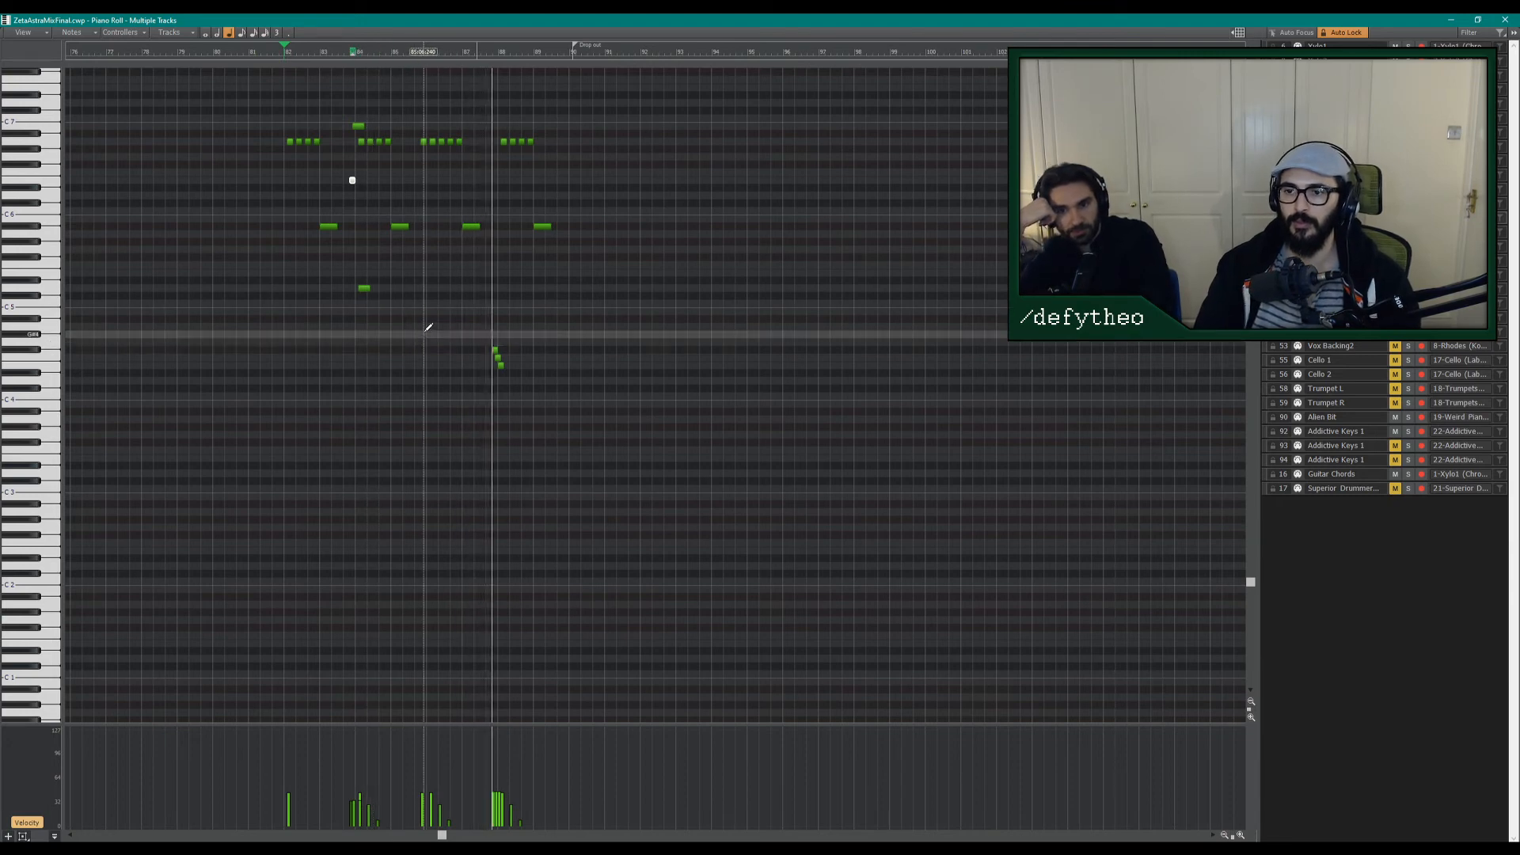
pyautogui.press('space')
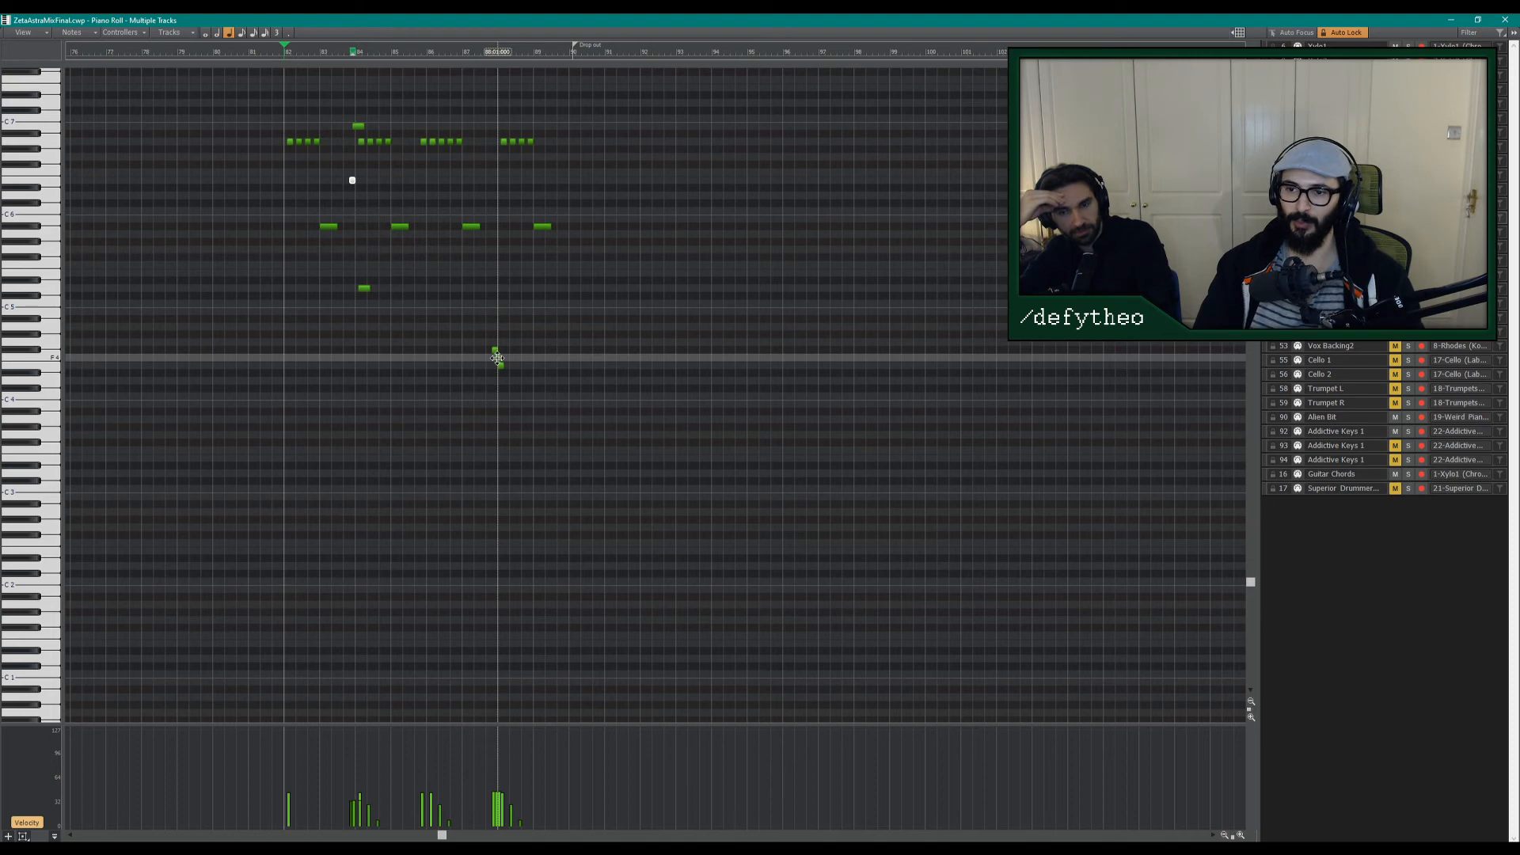
# Raise the three low notes near measure 88 to E6, B6 and D5 in order, matching the phrase near measure 84.
pyautogui.keyDown('shift'); pyautogui.click(497, 358); pyautogui.keyUp('shift')
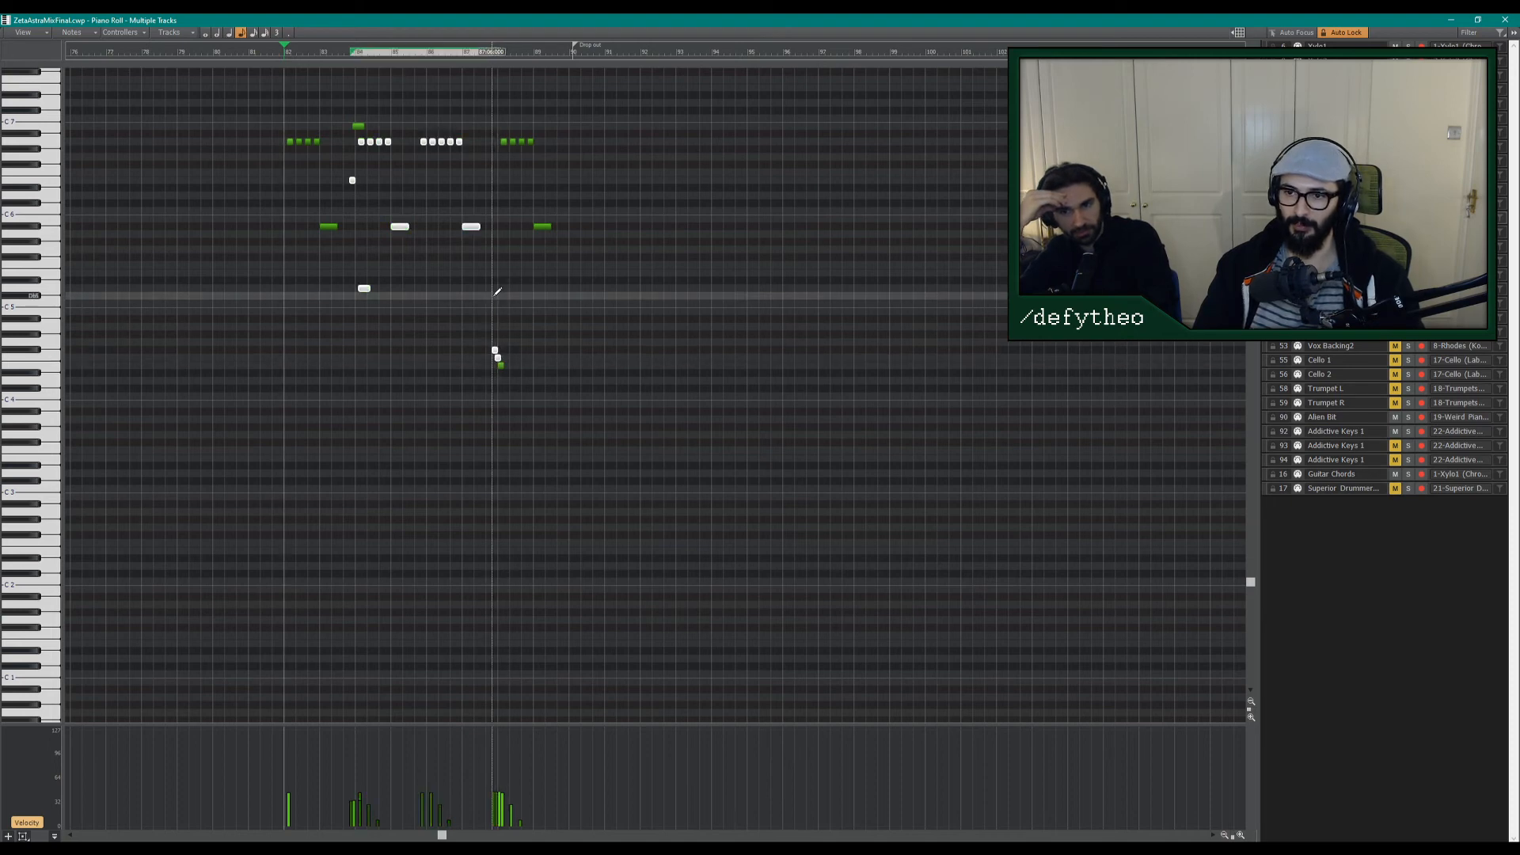
pyautogui.click(496, 354)
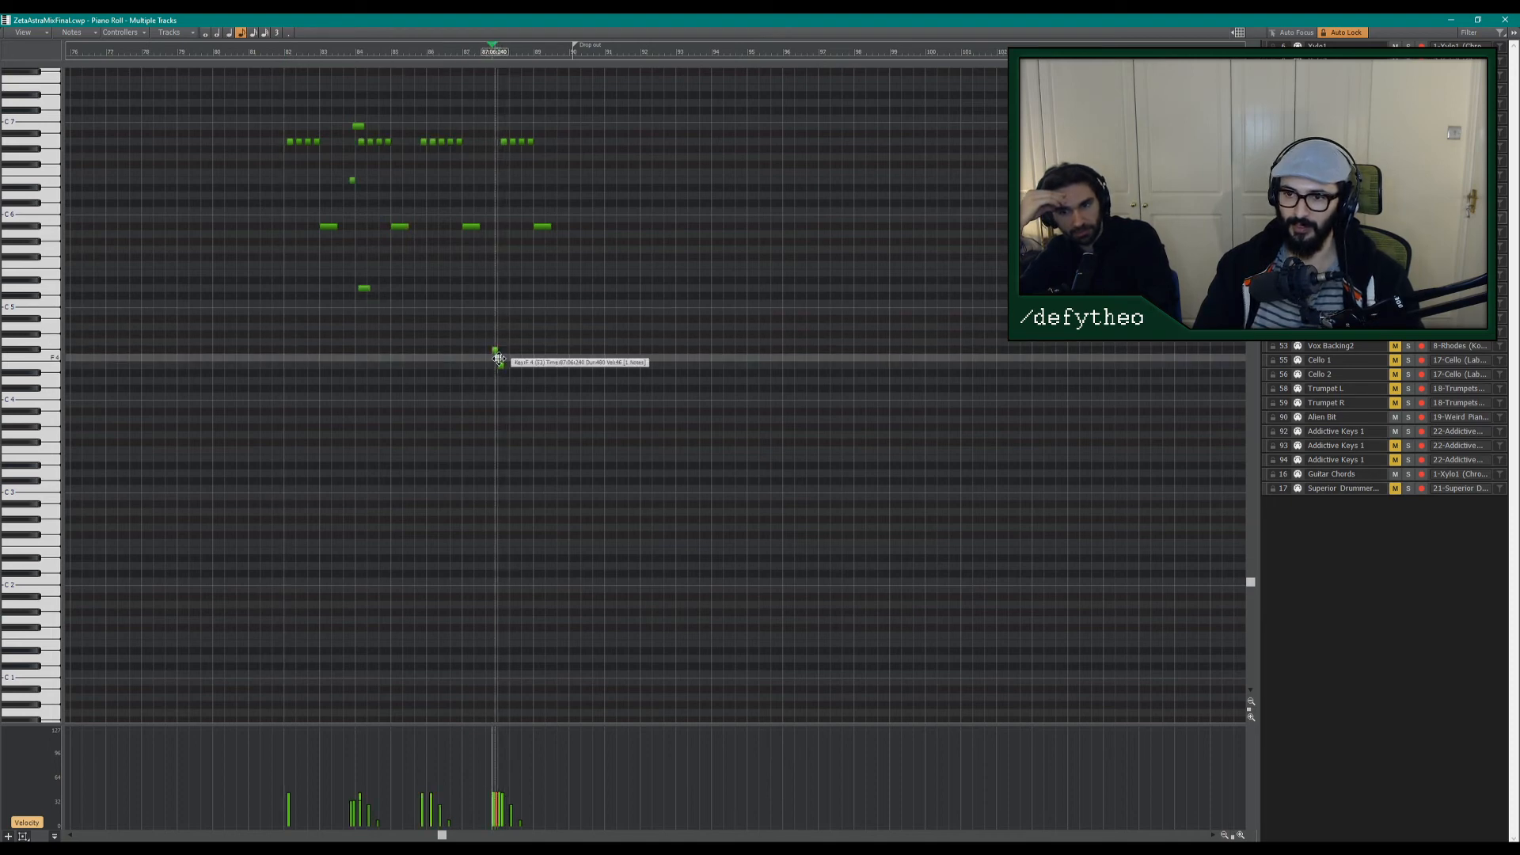
pyautogui.click(489, 315)
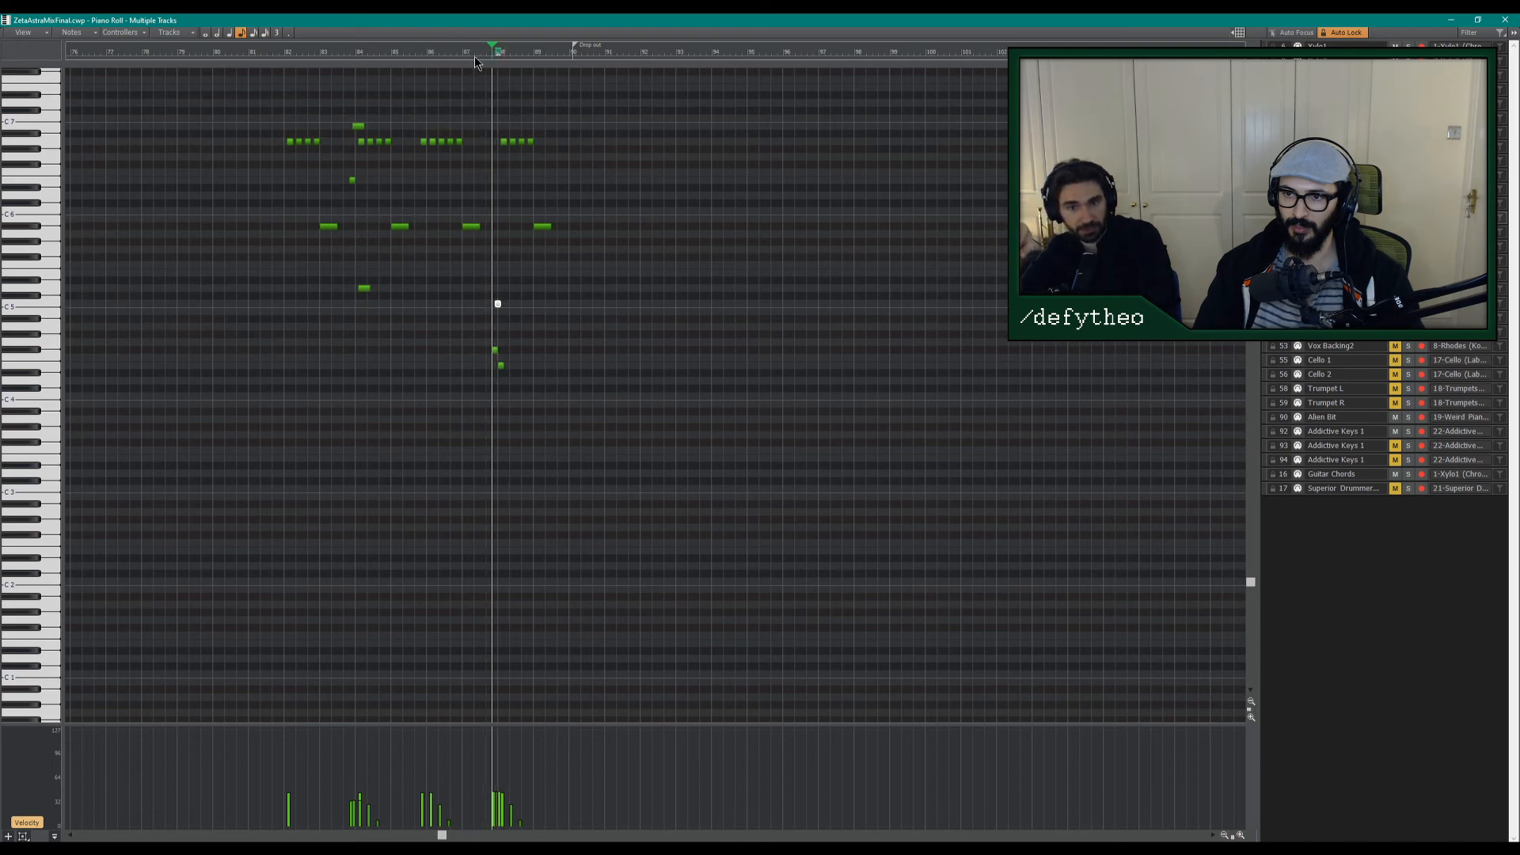
pyautogui.moveTo(496, 351); pyautogui.dragTo(498, 179)
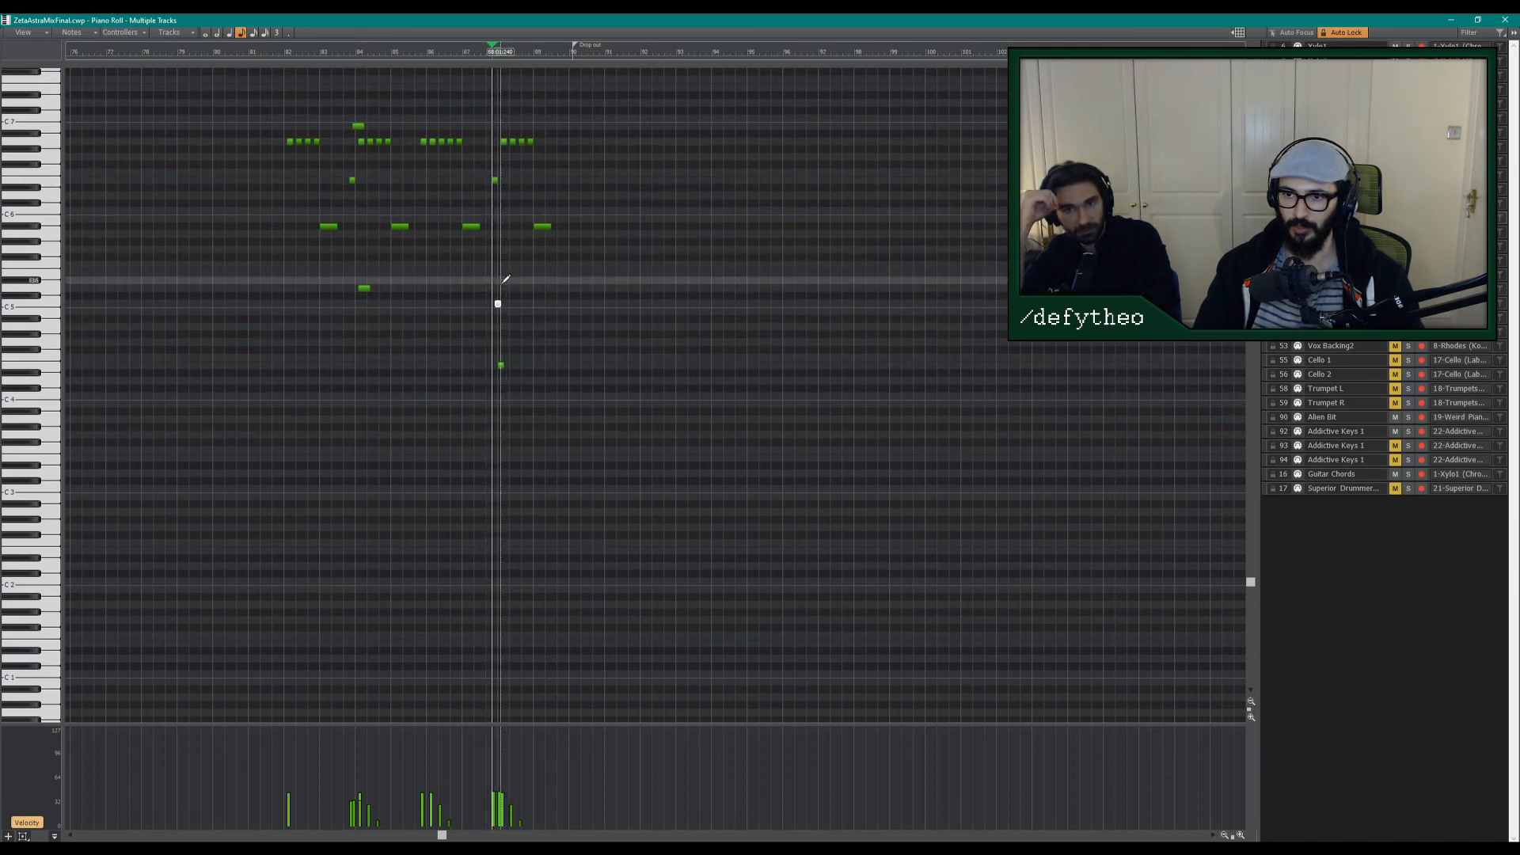
pyautogui.moveTo(497, 304); pyautogui.dragTo(508, 126)
pyautogui.moveTo(500, 365); pyautogui.dragTo(501, 289)
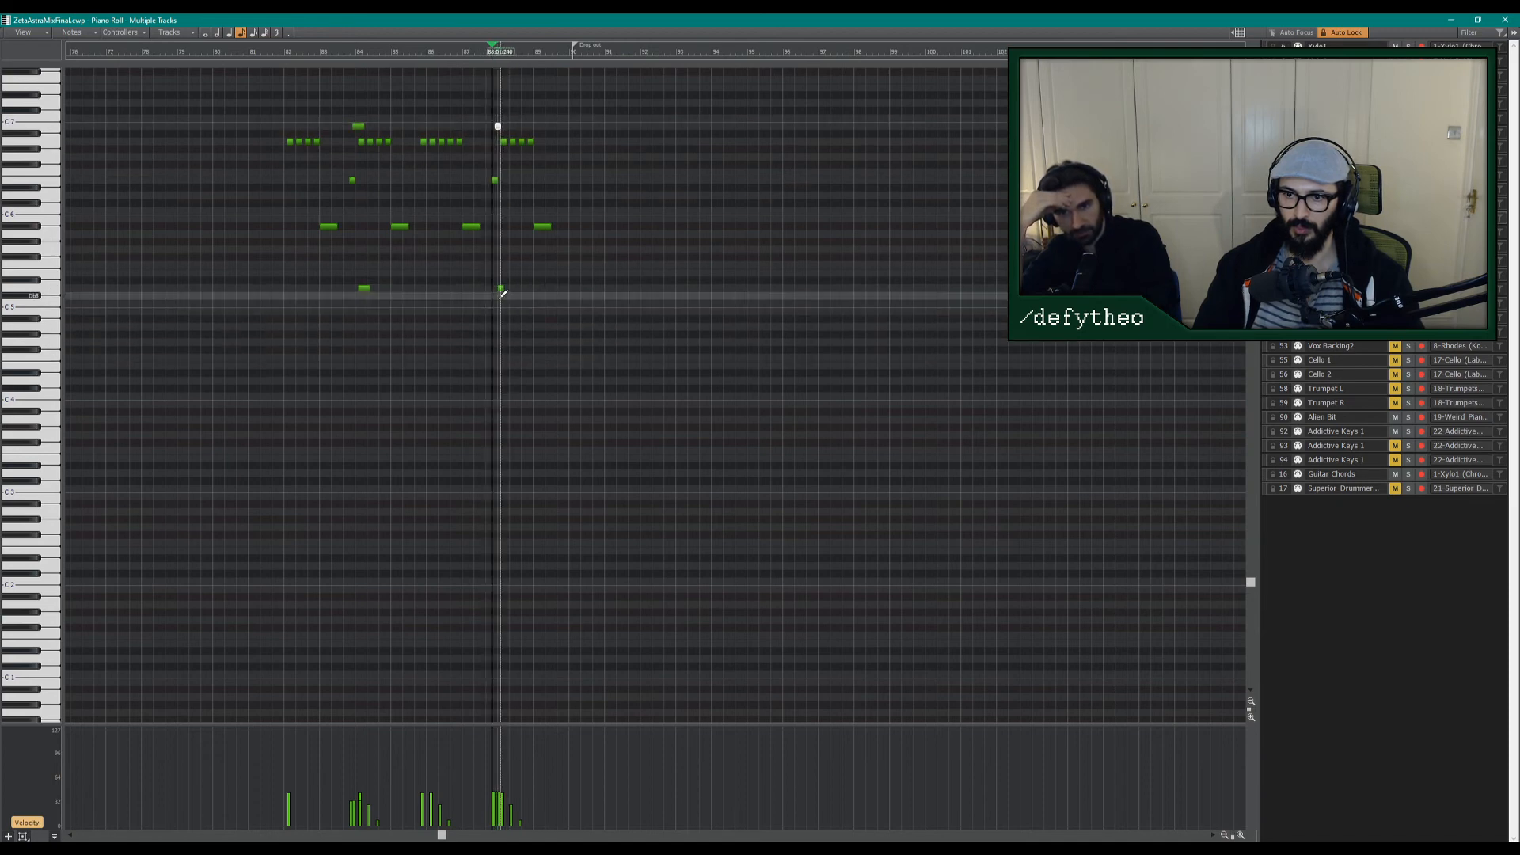
# Select all BeepBoopBlip notes and play them from just before measure 82 with a closer view of the pattern.
pyautogui.hotkey('ctrl', 'a')
pyautogui.click(280, 57)
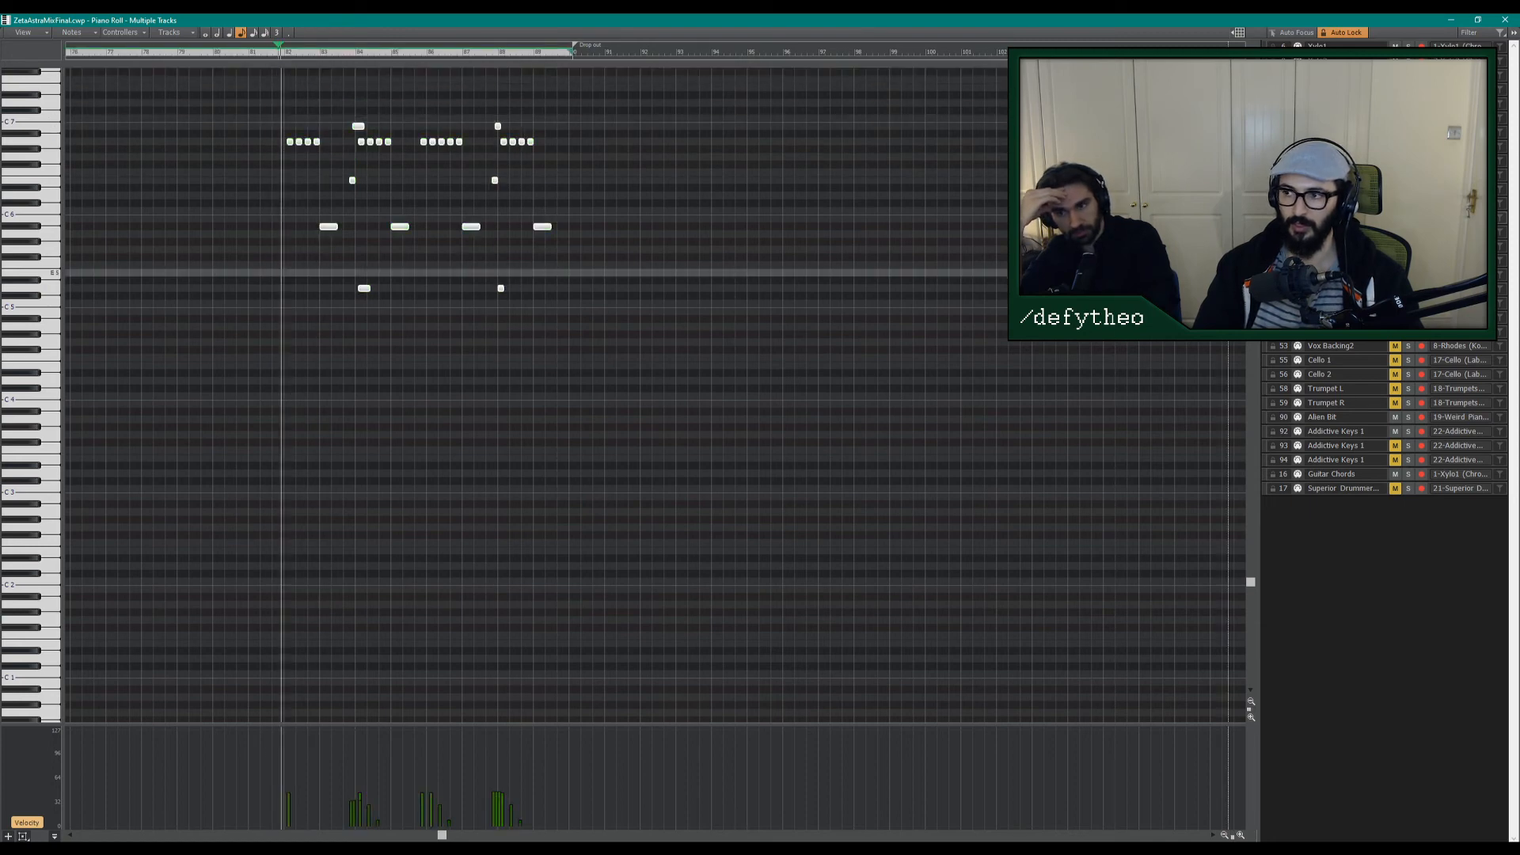
pyautogui.press('space')
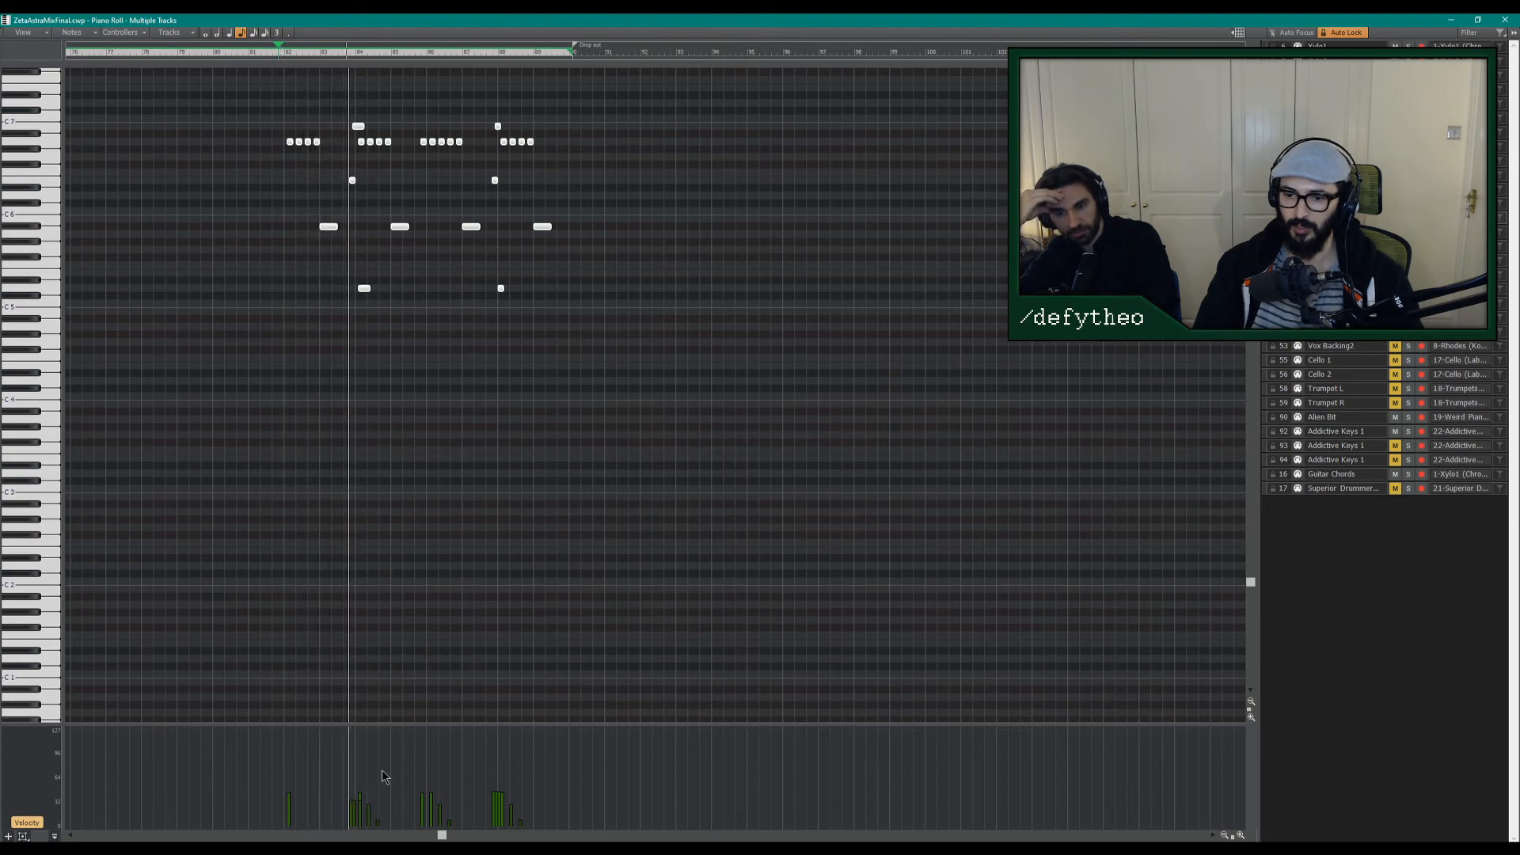
pyautogui.scroll(3, 381, 597)
pyautogui.press('space')
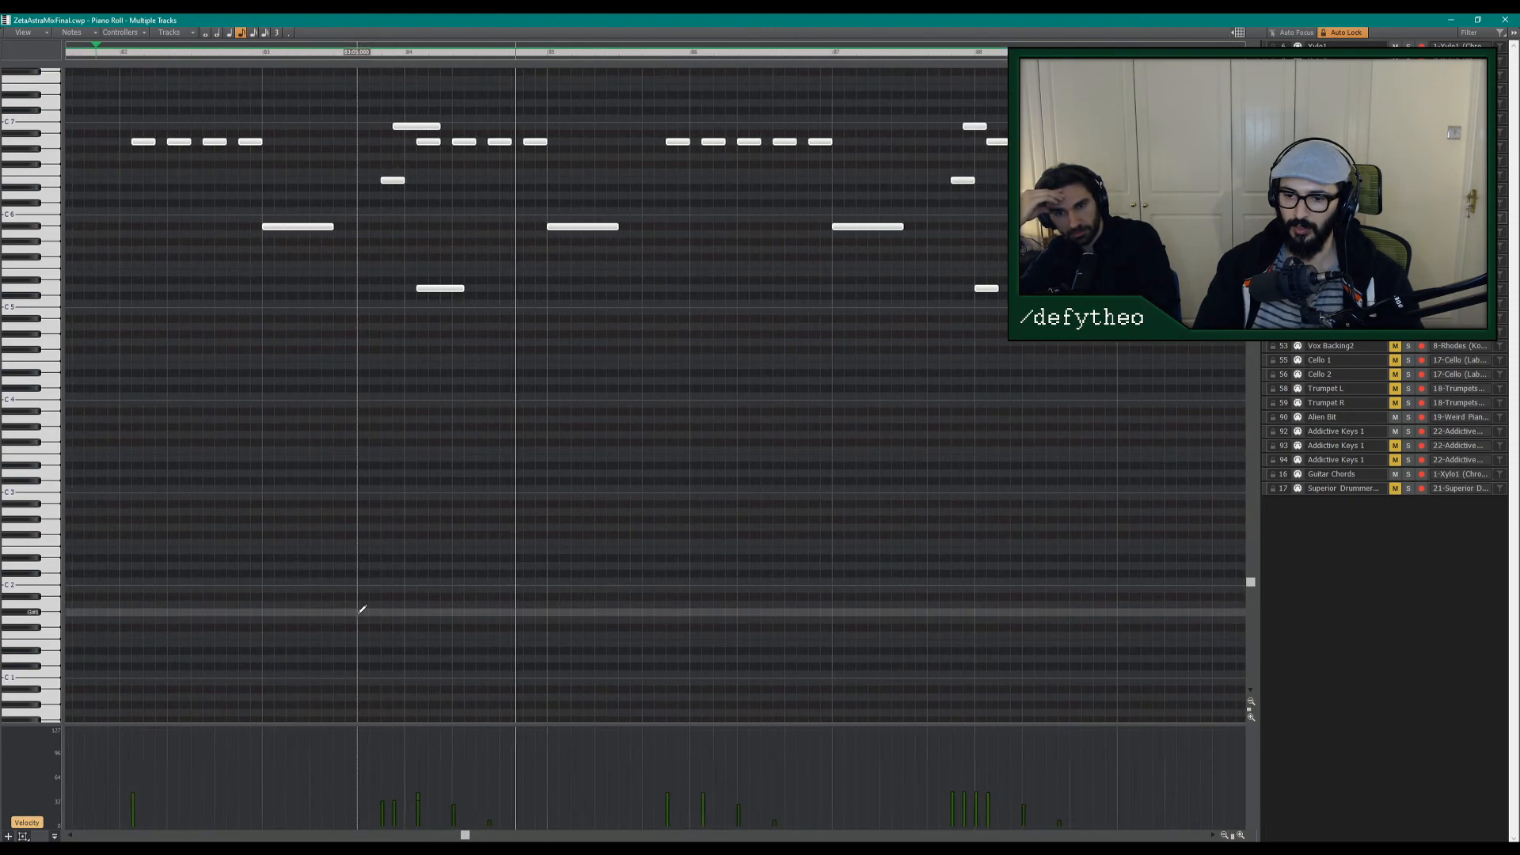
# Return from the Piano Roll to the track view, start playback and unsolo the Z-Synth FX folder.
pyautogui.click(1449, 26)
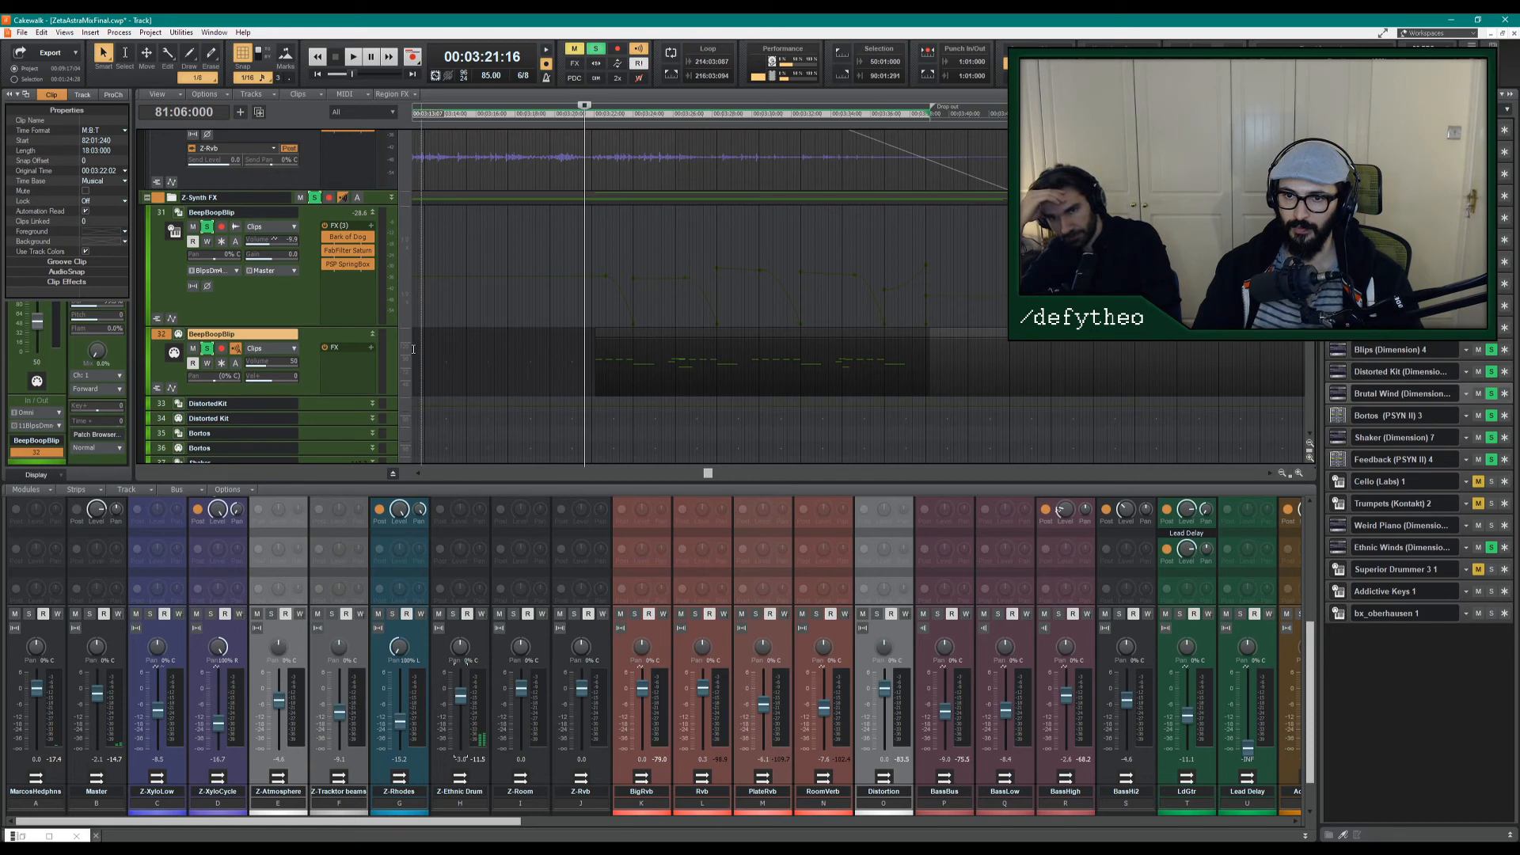
pyautogui.press('space')
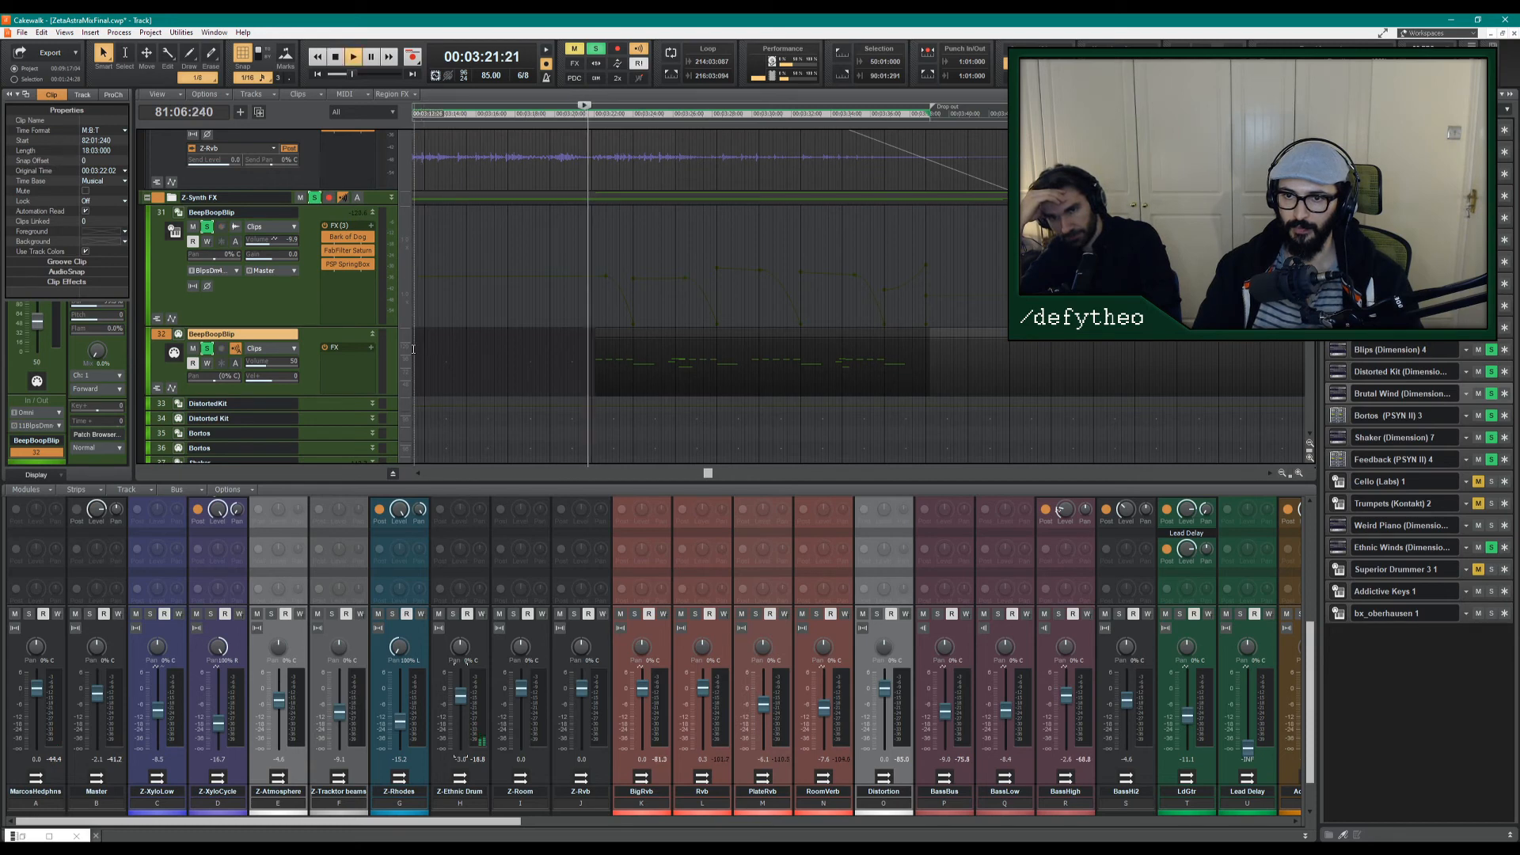
pyautogui.click(314, 197)
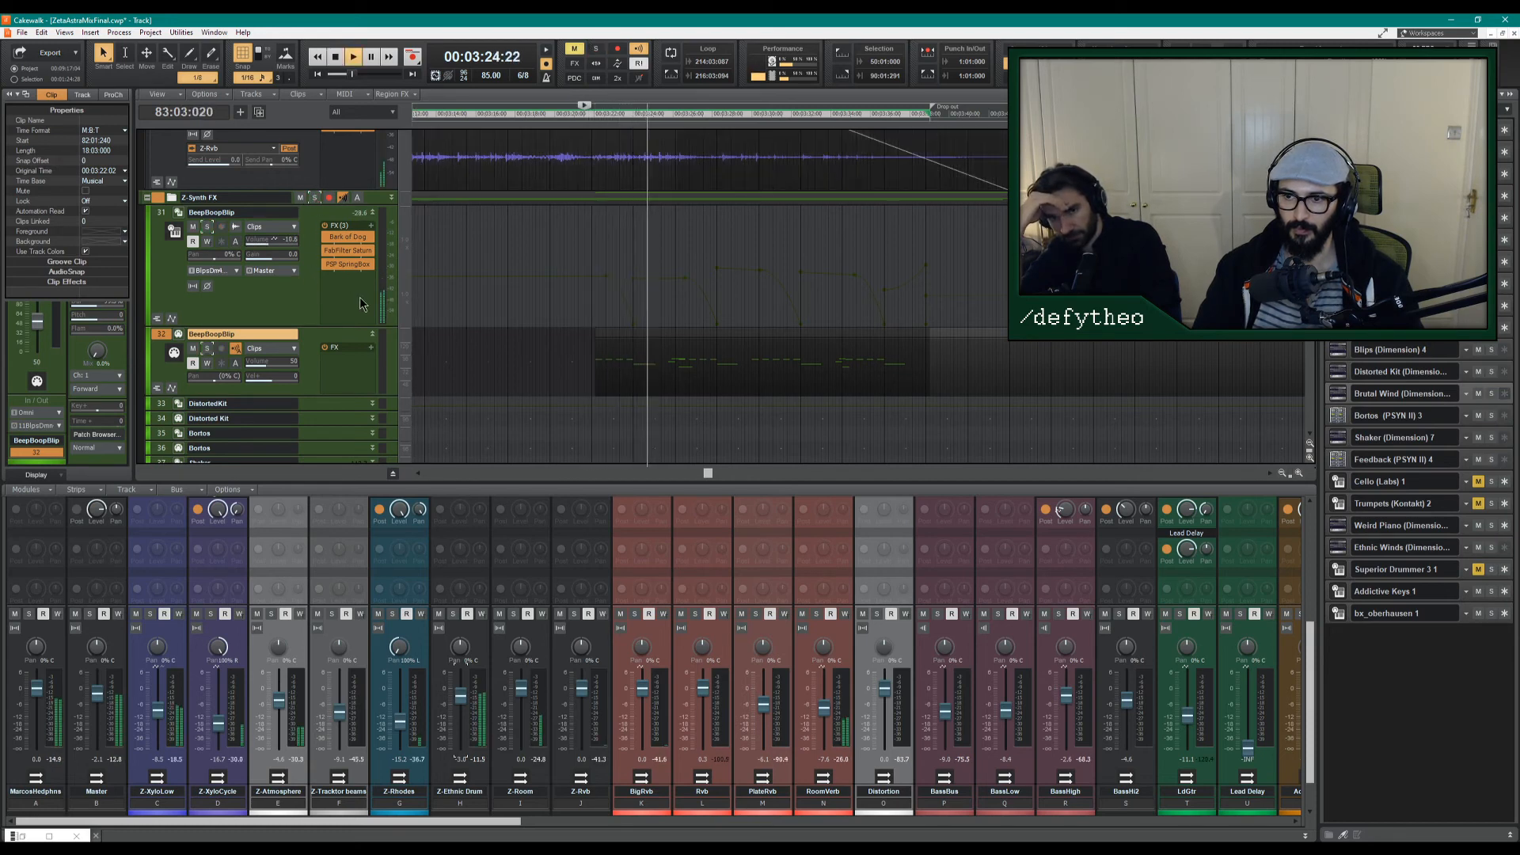
# Play the full mix from 81:04:000 through about measure 89, stop and save the project.
pyautogui.click(572, 244)
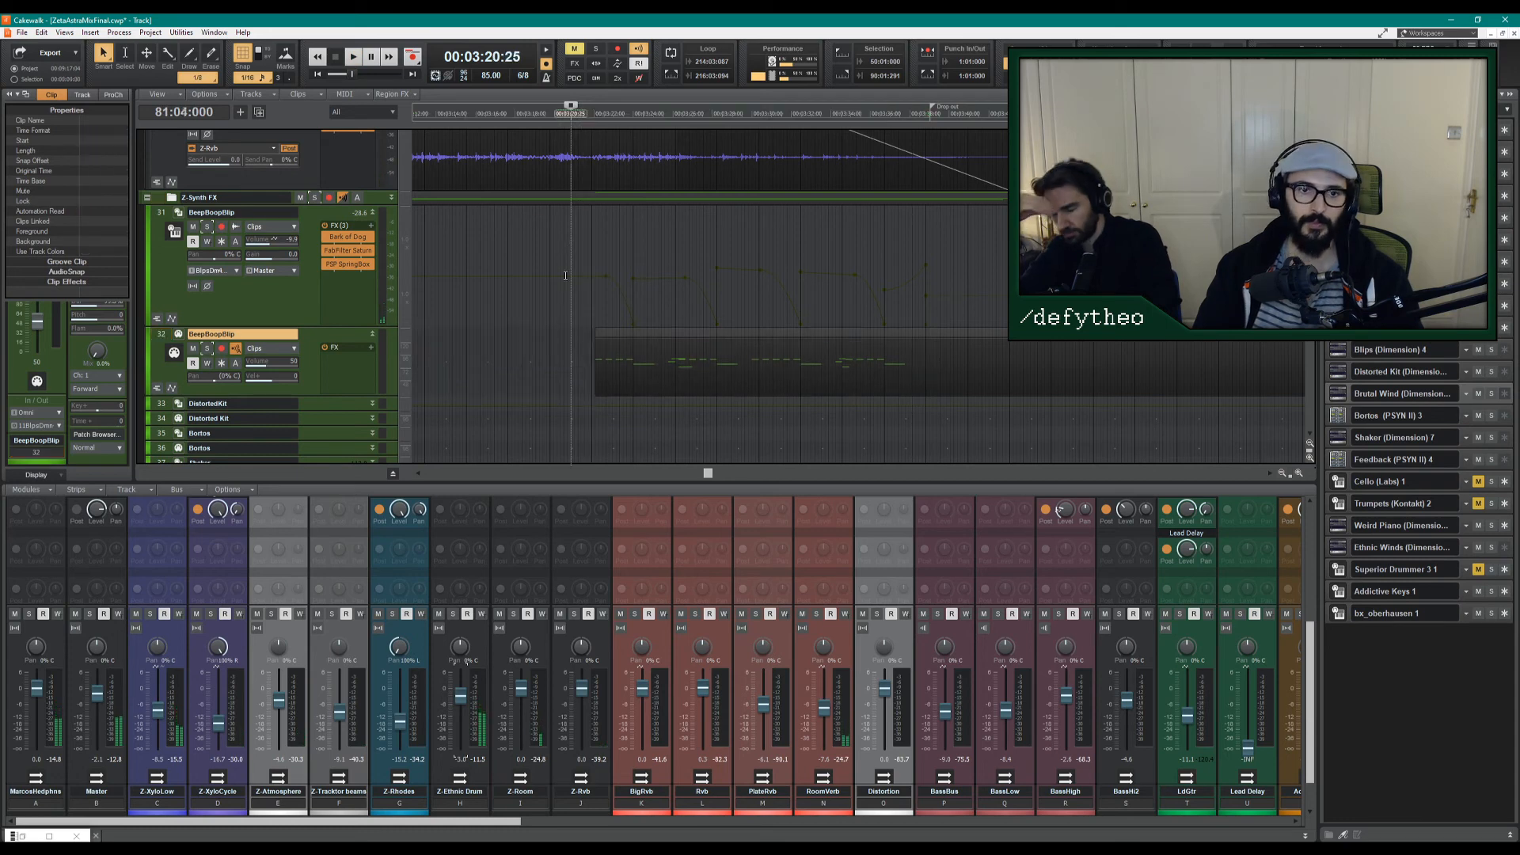
pyautogui.press('space')
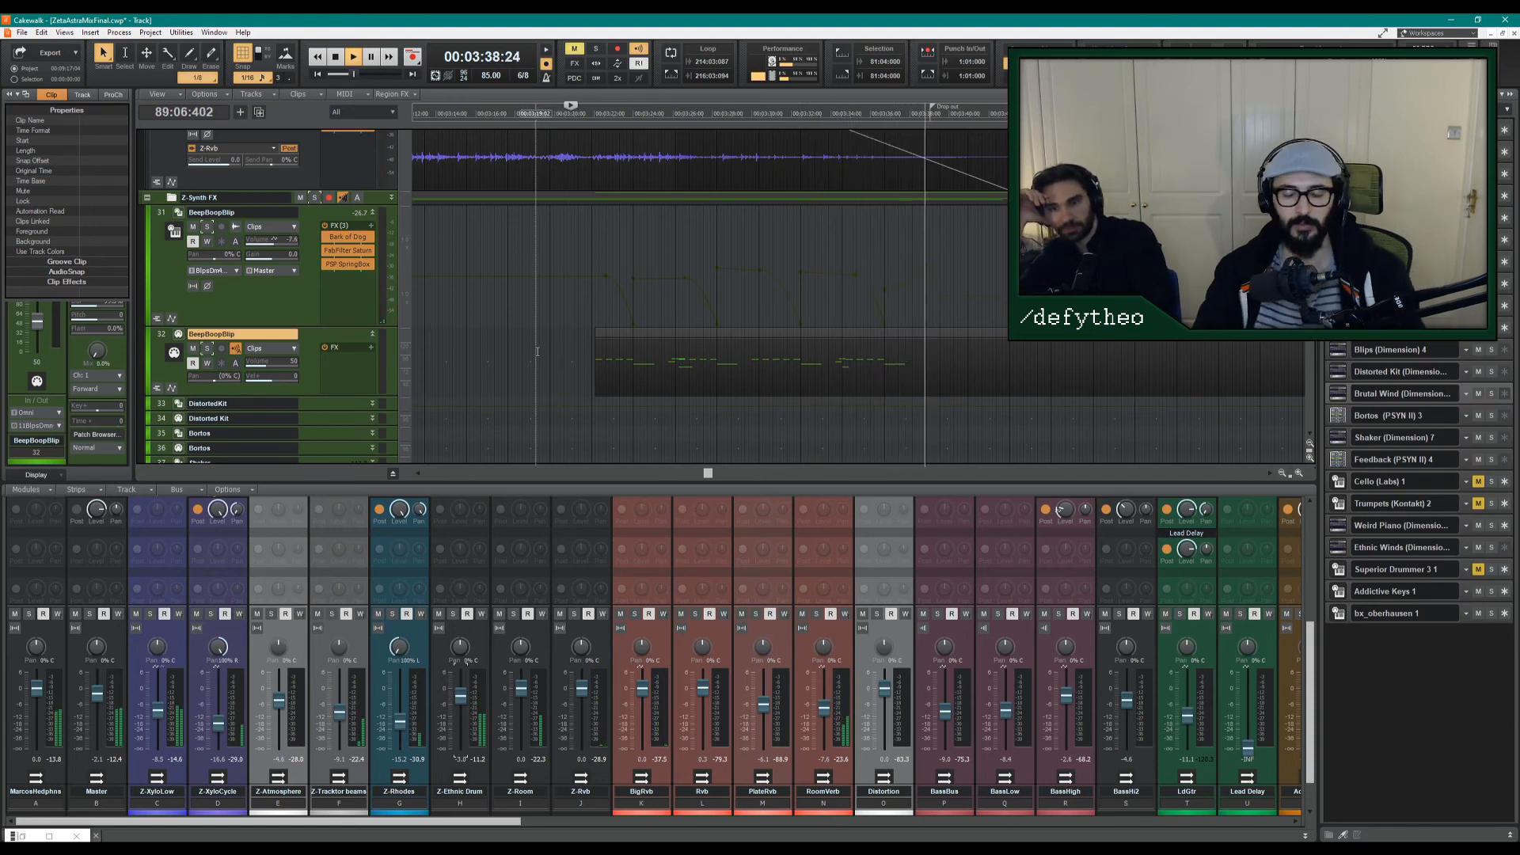
pyautogui.press('space')
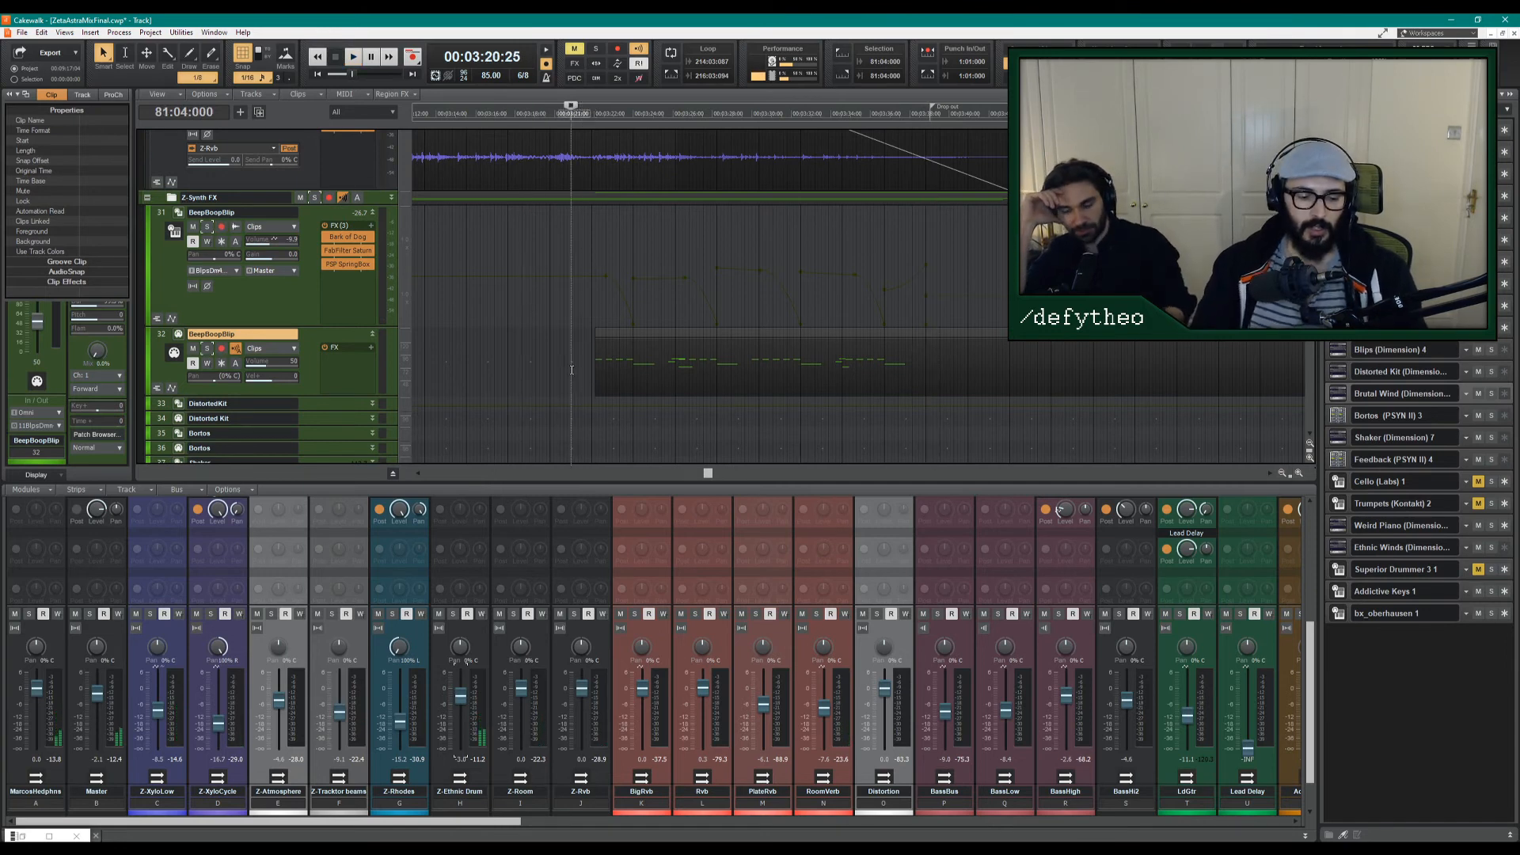
pyautogui.hotkey('ctrl', 's')
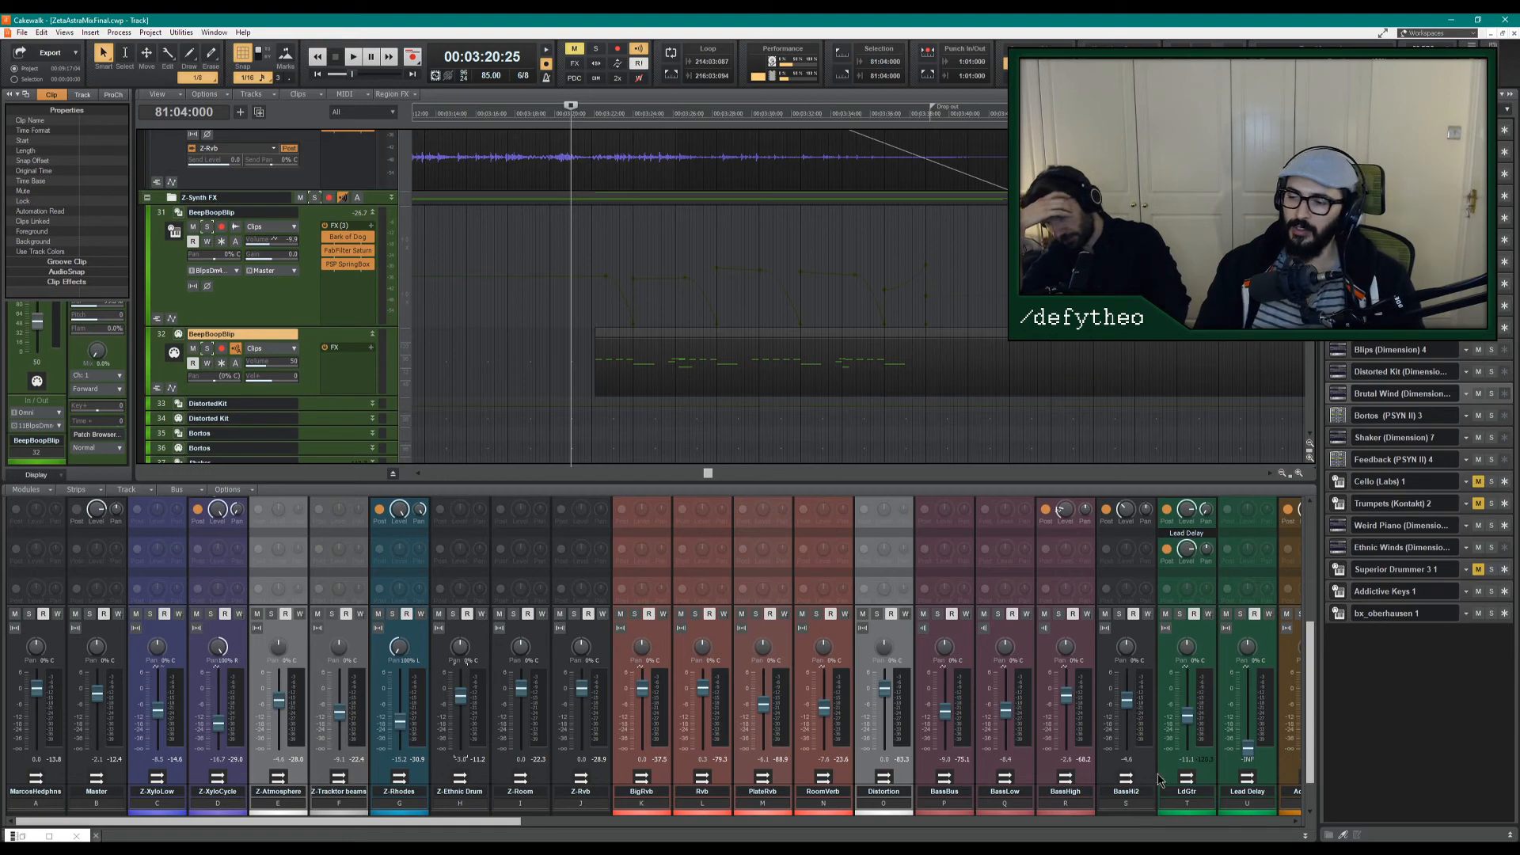
# Collapse the console to enlarge the track view and place the playhead at 75:06:000, with the Chimes track in view.
pyautogui.click(1304, 836)
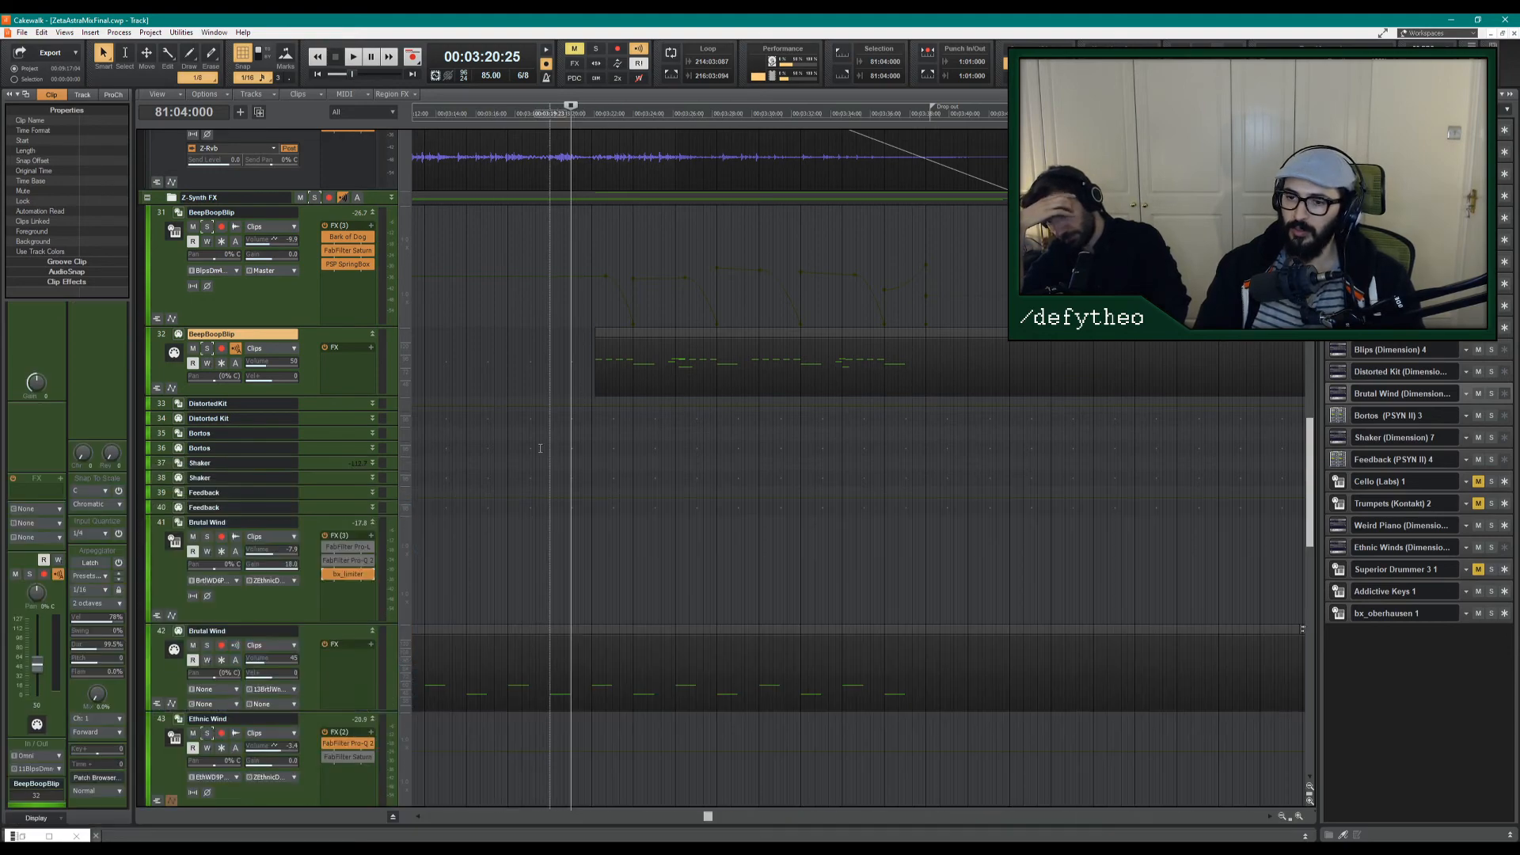
pyautogui.scroll(-3, 545, 428)
pyautogui.hscroll(-2, 534, 426)
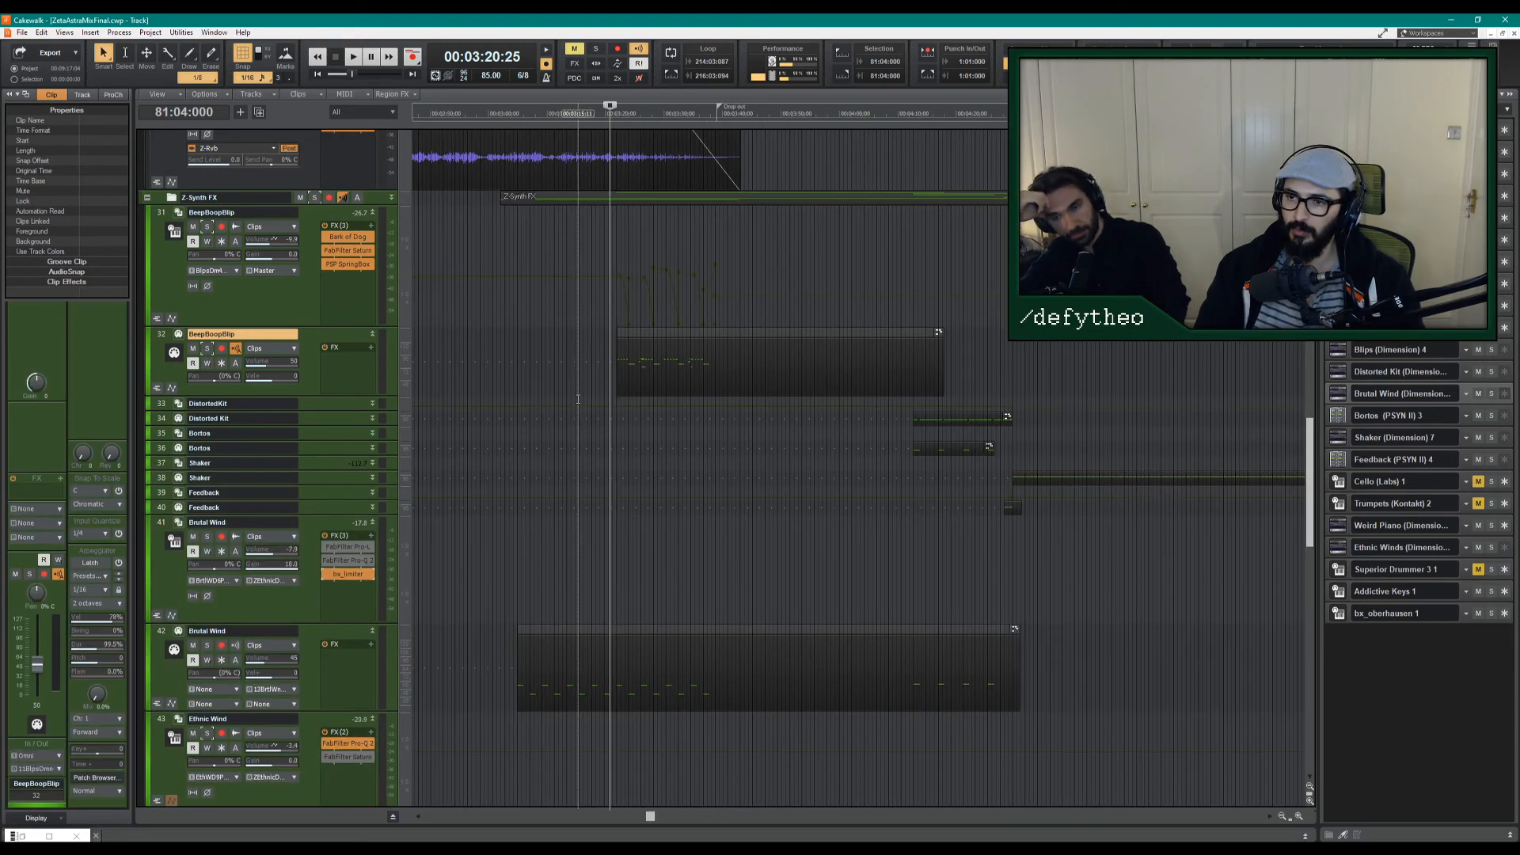
pyautogui.scroll(5, 579, 452)
pyautogui.scroll(3, 580, 452)
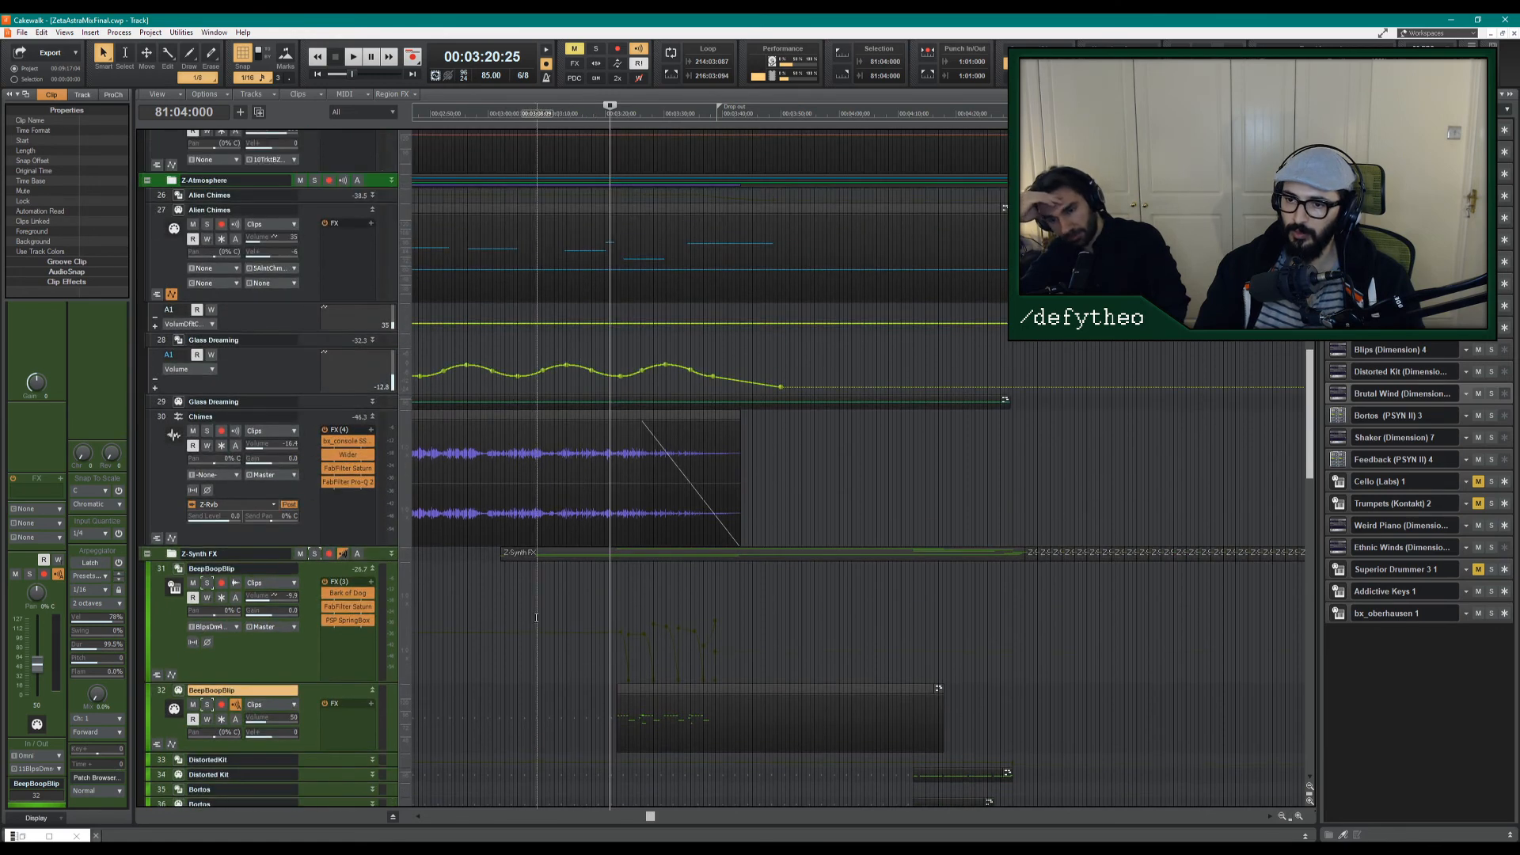
pyautogui.click(540, 610)
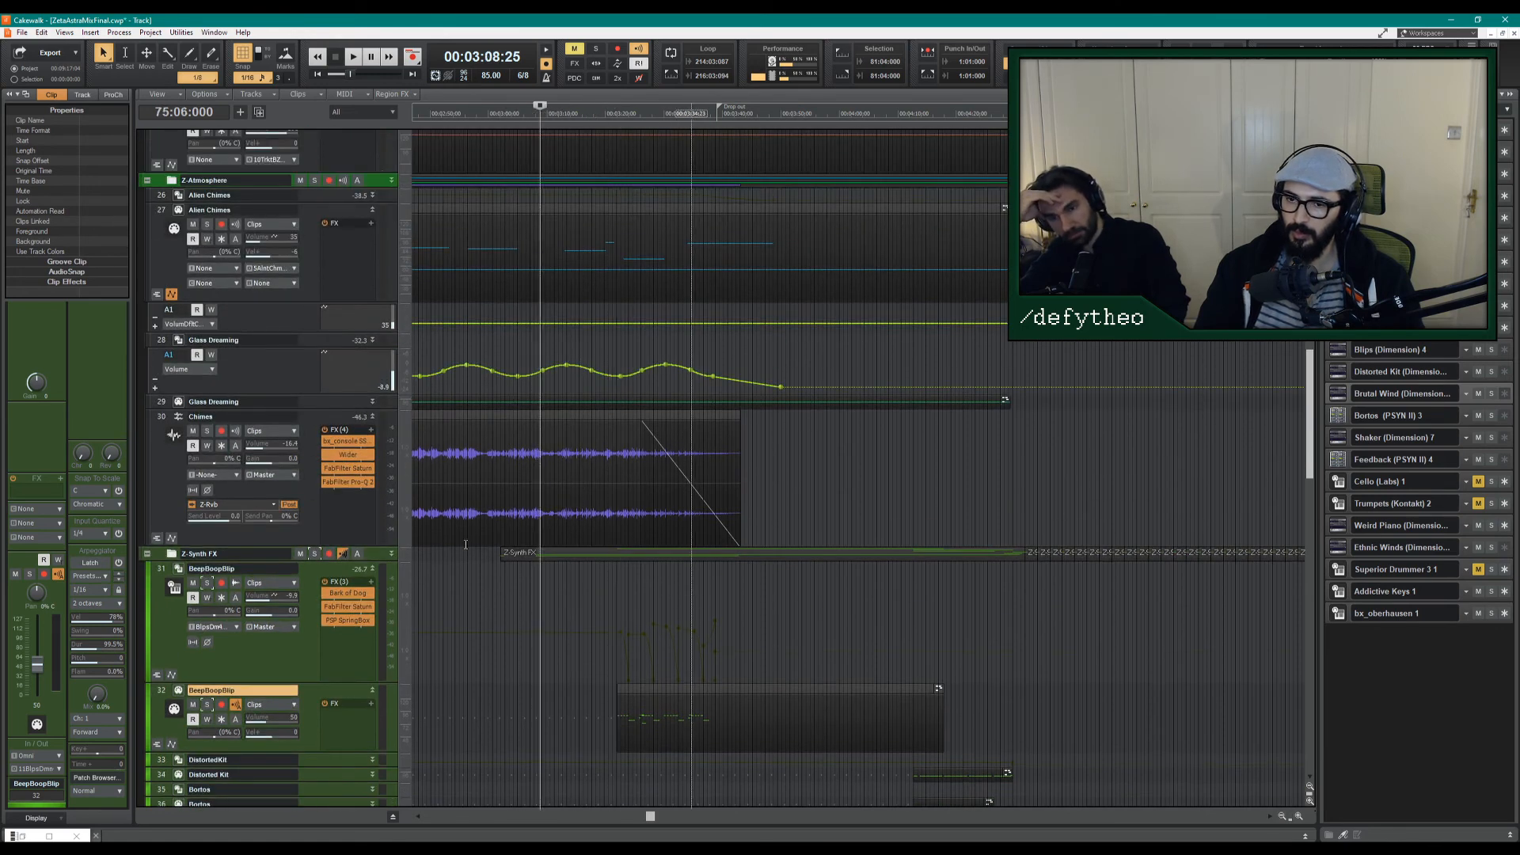
# Compare the playing mix with the Chimes track muted and unmuted, leaving it unmuted with its volume lowered to about -27 dB.
pyautogui.click(192, 431)
pyautogui.press('space')
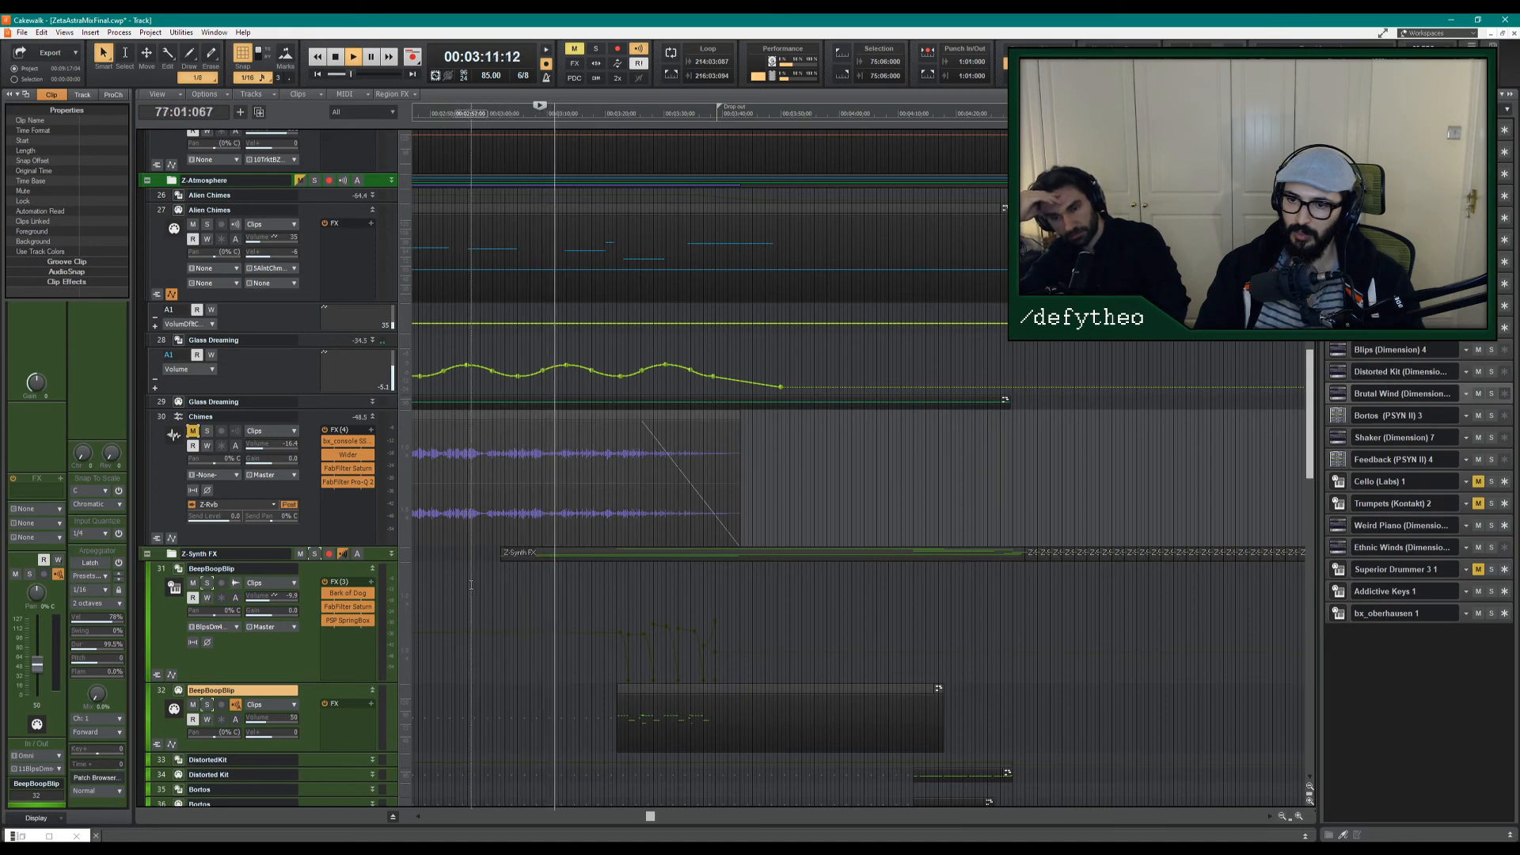
pyautogui.click(191, 432)
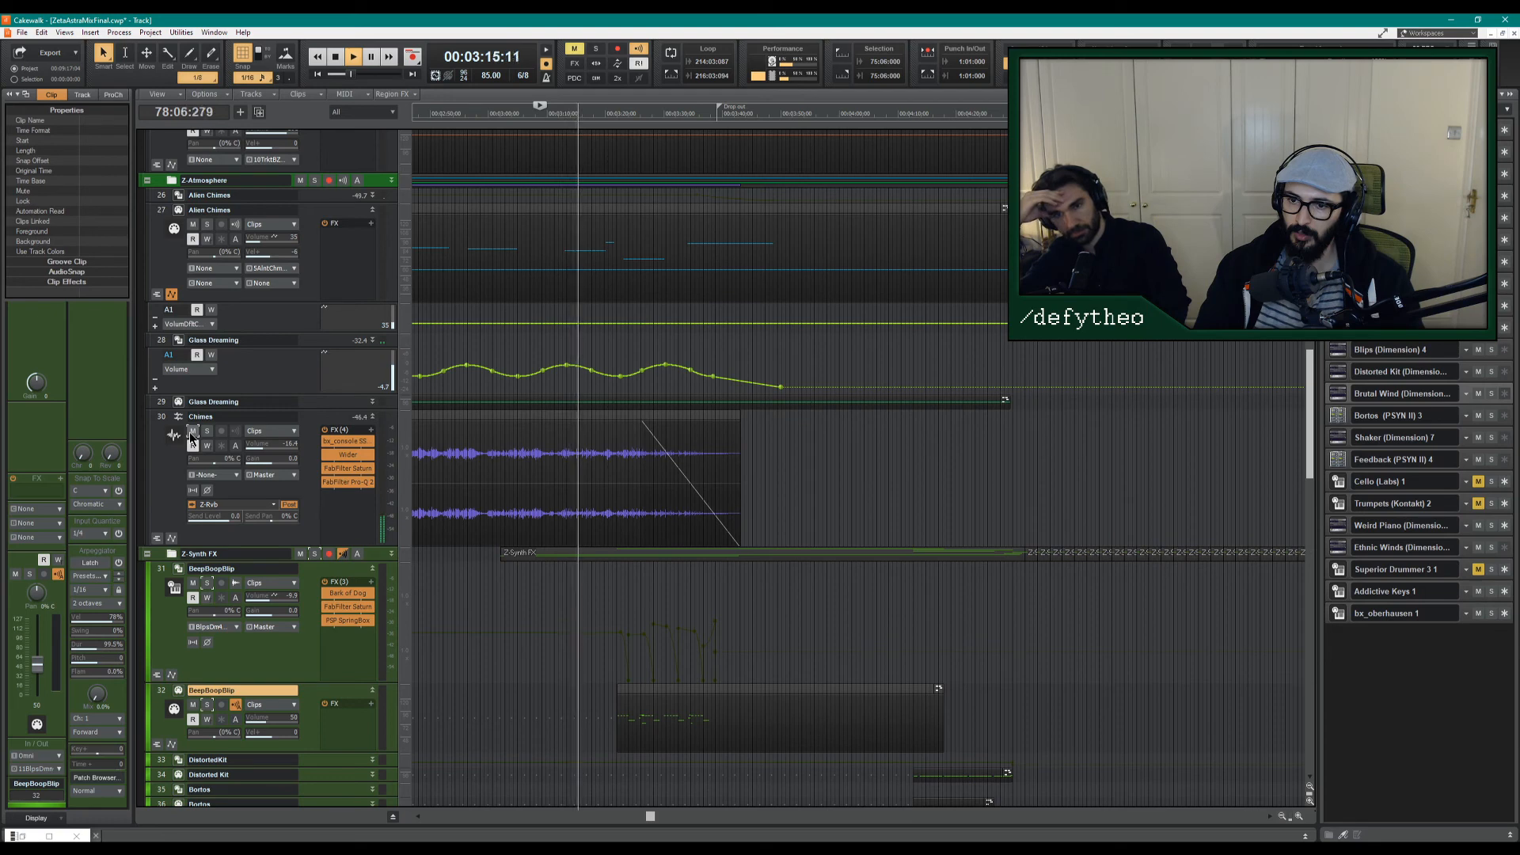
pyautogui.click(190, 430)
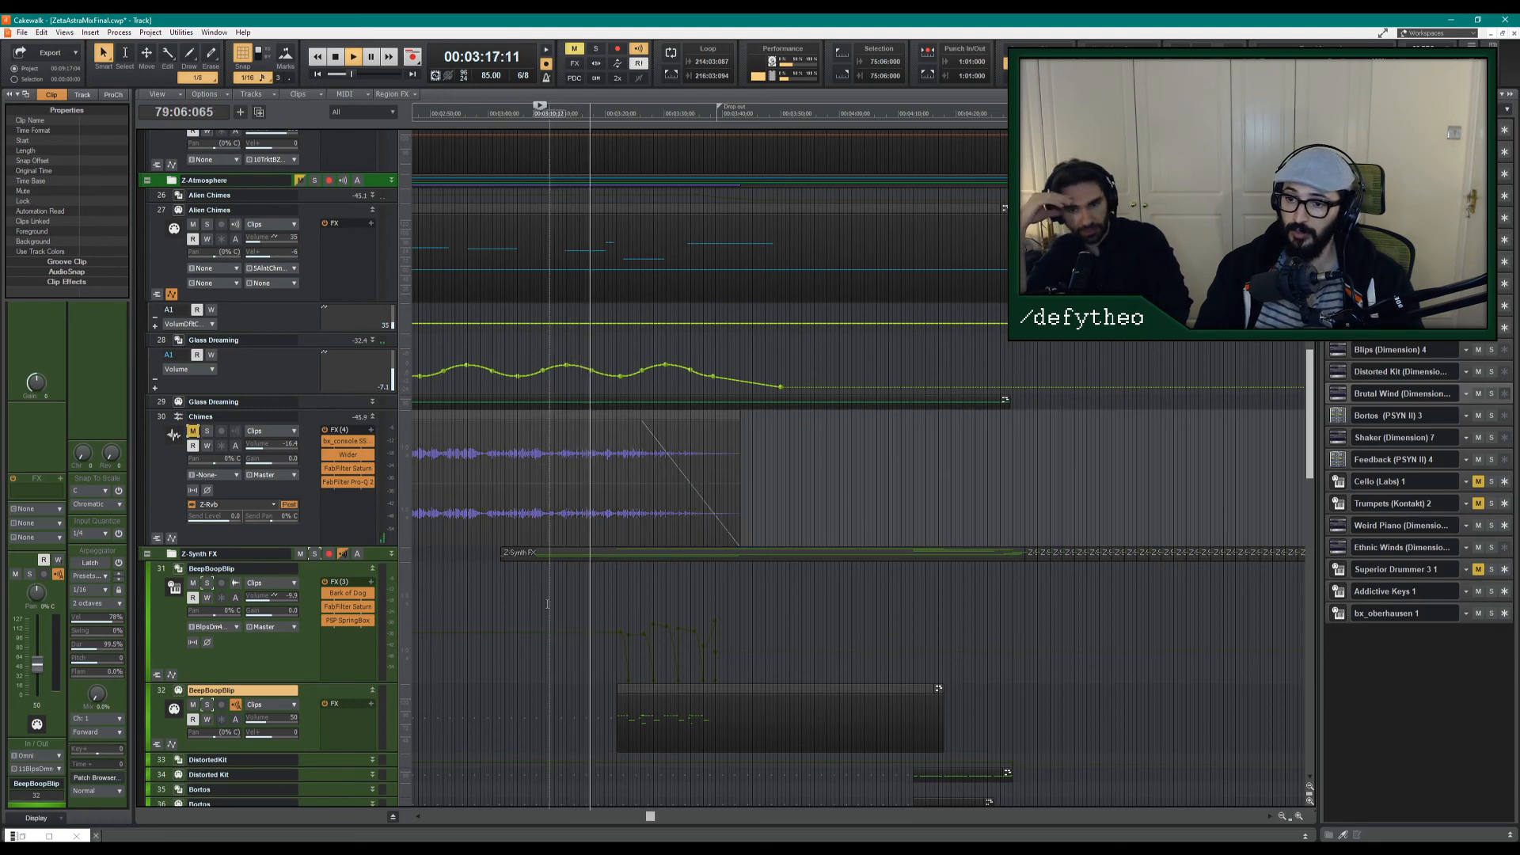
pyautogui.click(192, 432)
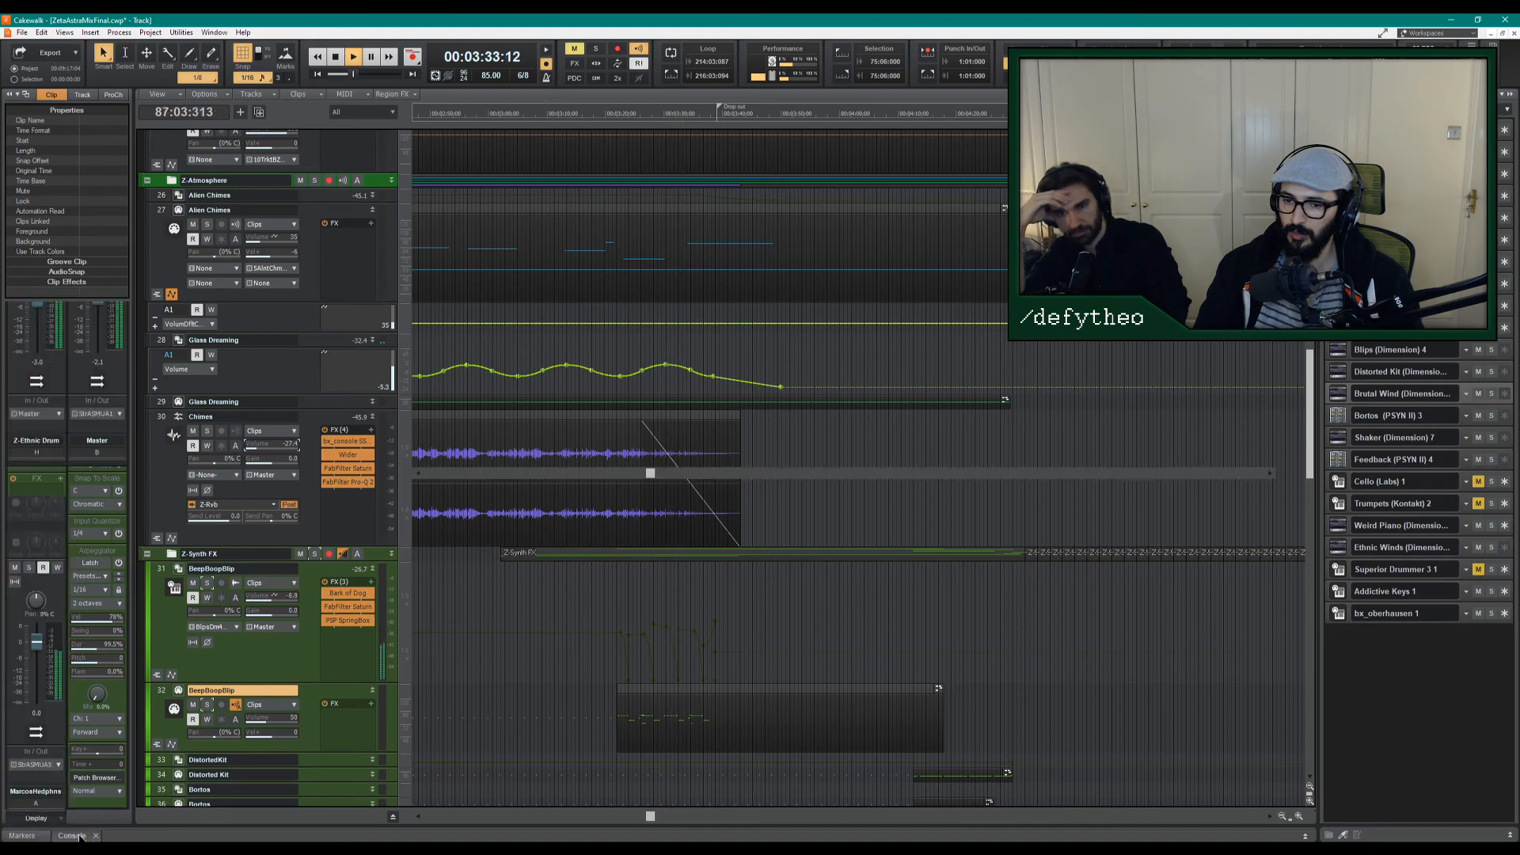
# Restore the console, inspect the Dangerous BAX EQ Mix plug-in on the Z-Ethnic Drum bus, stop playback and close the plug-in.
pyautogui.hotkey('alt', '3')
pyautogui.scroll(5, 468, 585)
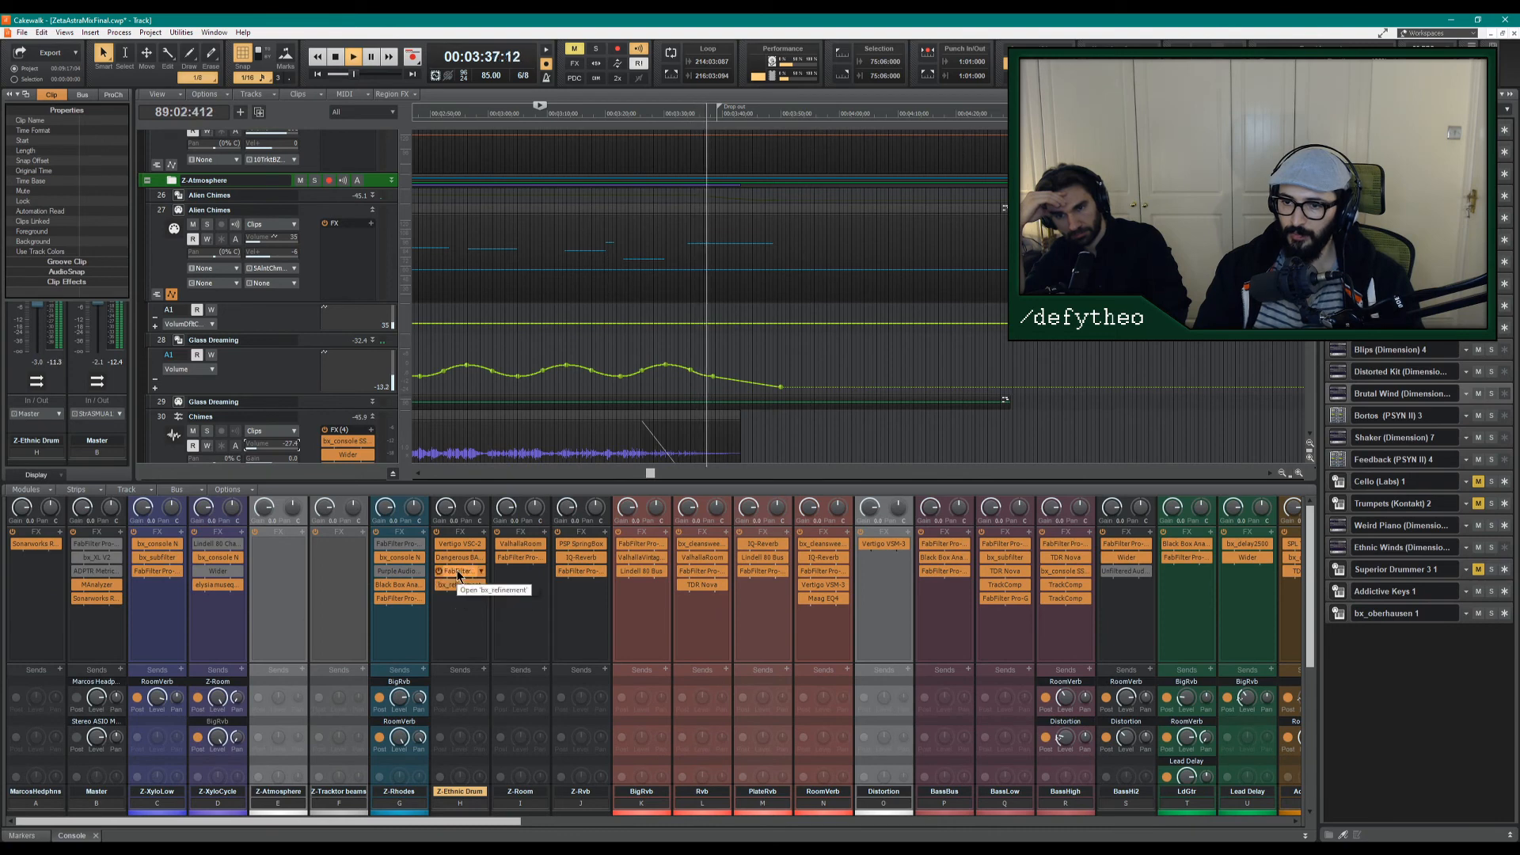
pyautogui.doubleClick(458, 558)
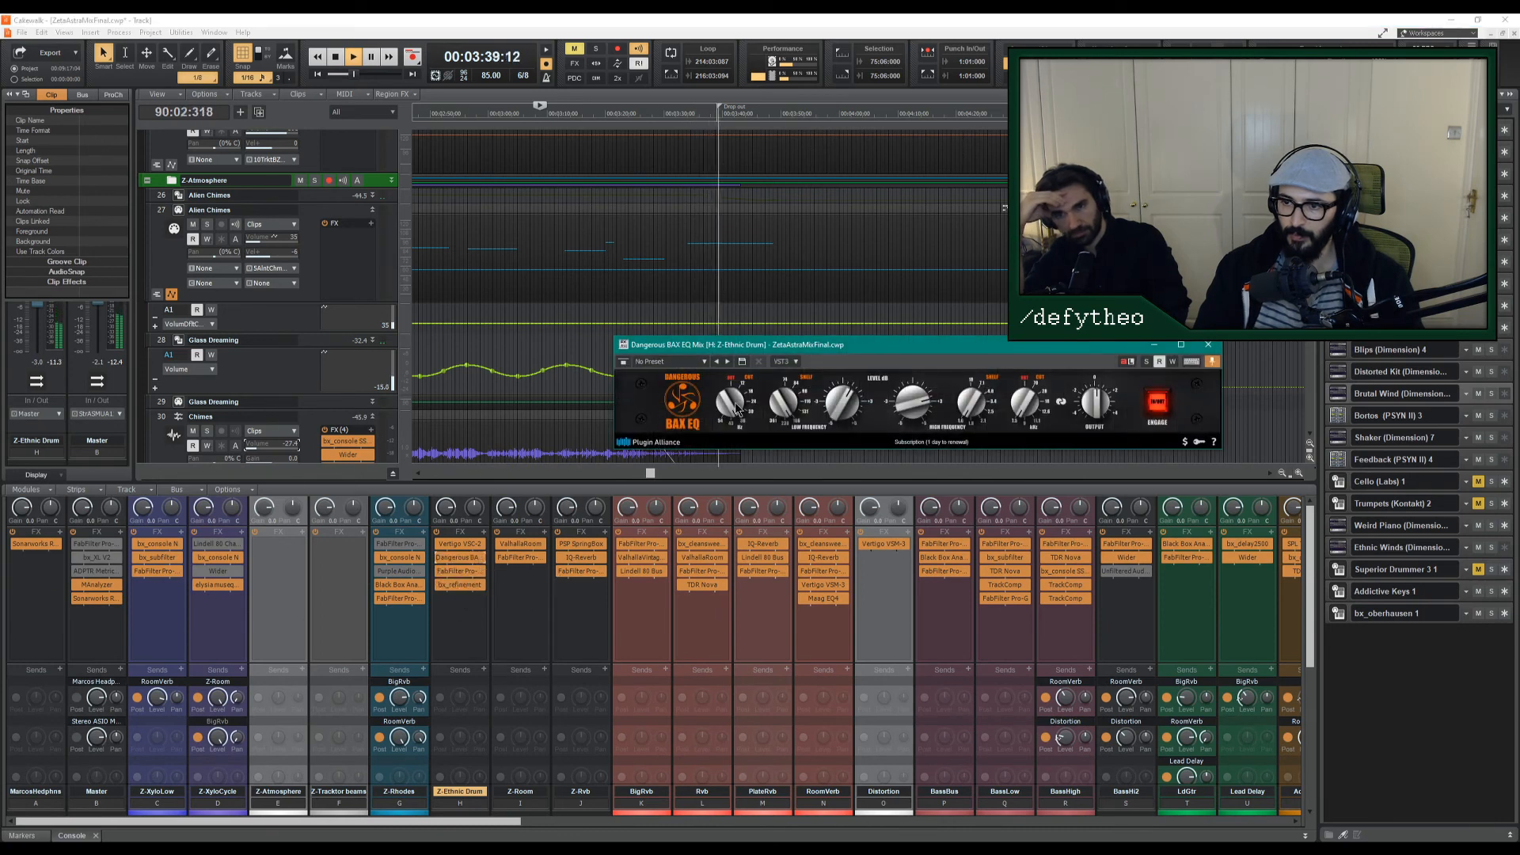
pyautogui.press('space')
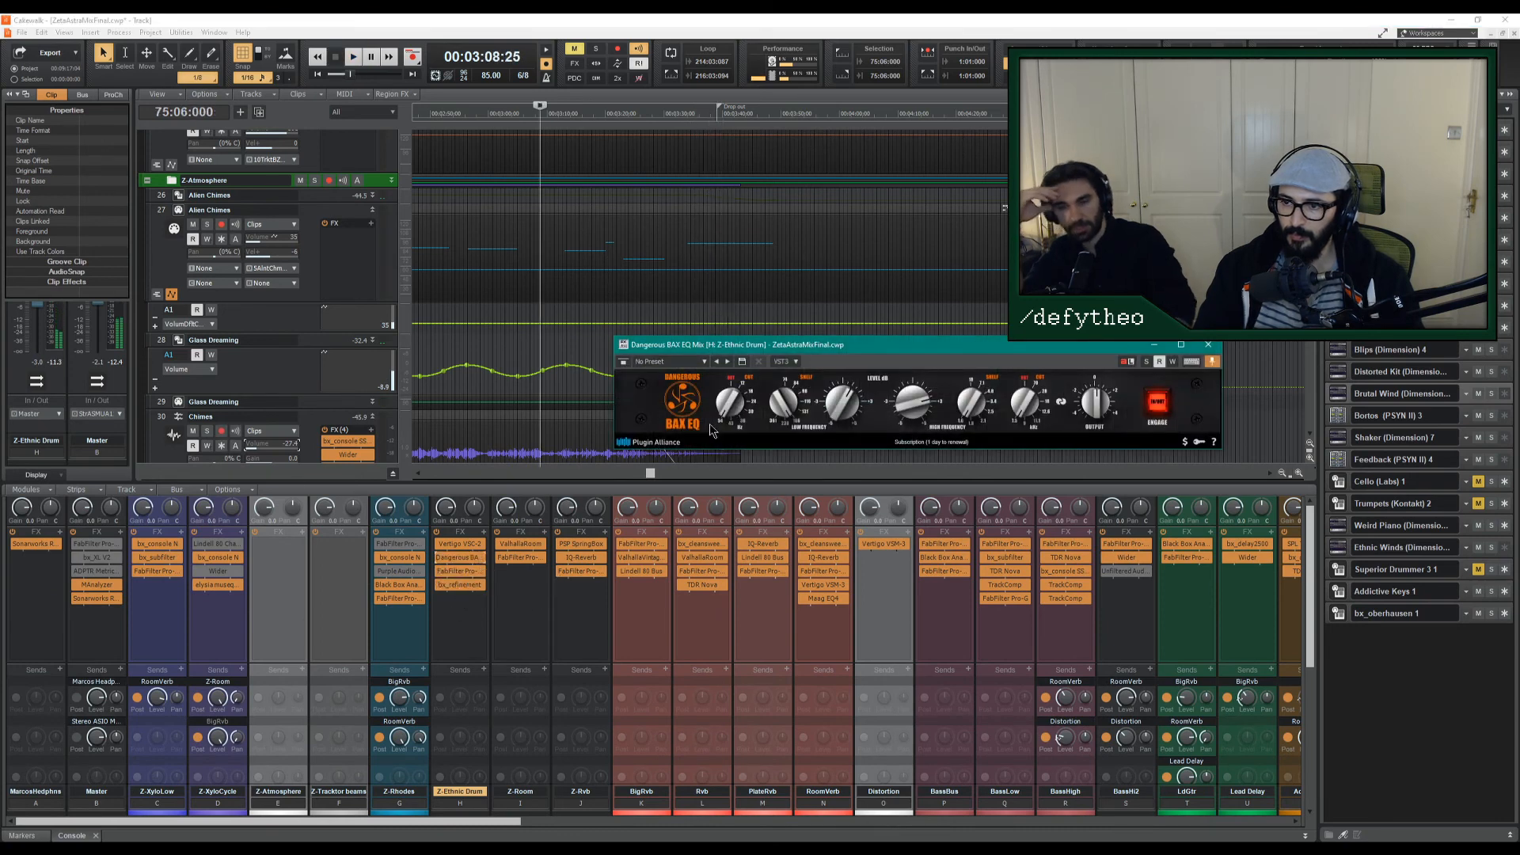
pyautogui.click(1207, 344)
# Play the mix from 81:05:240 and lower the Z-Ethnic Drum bus volume to about -6.6 dB, stopping playback when finished.
pyautogui.scroll(-5, 599, 369)
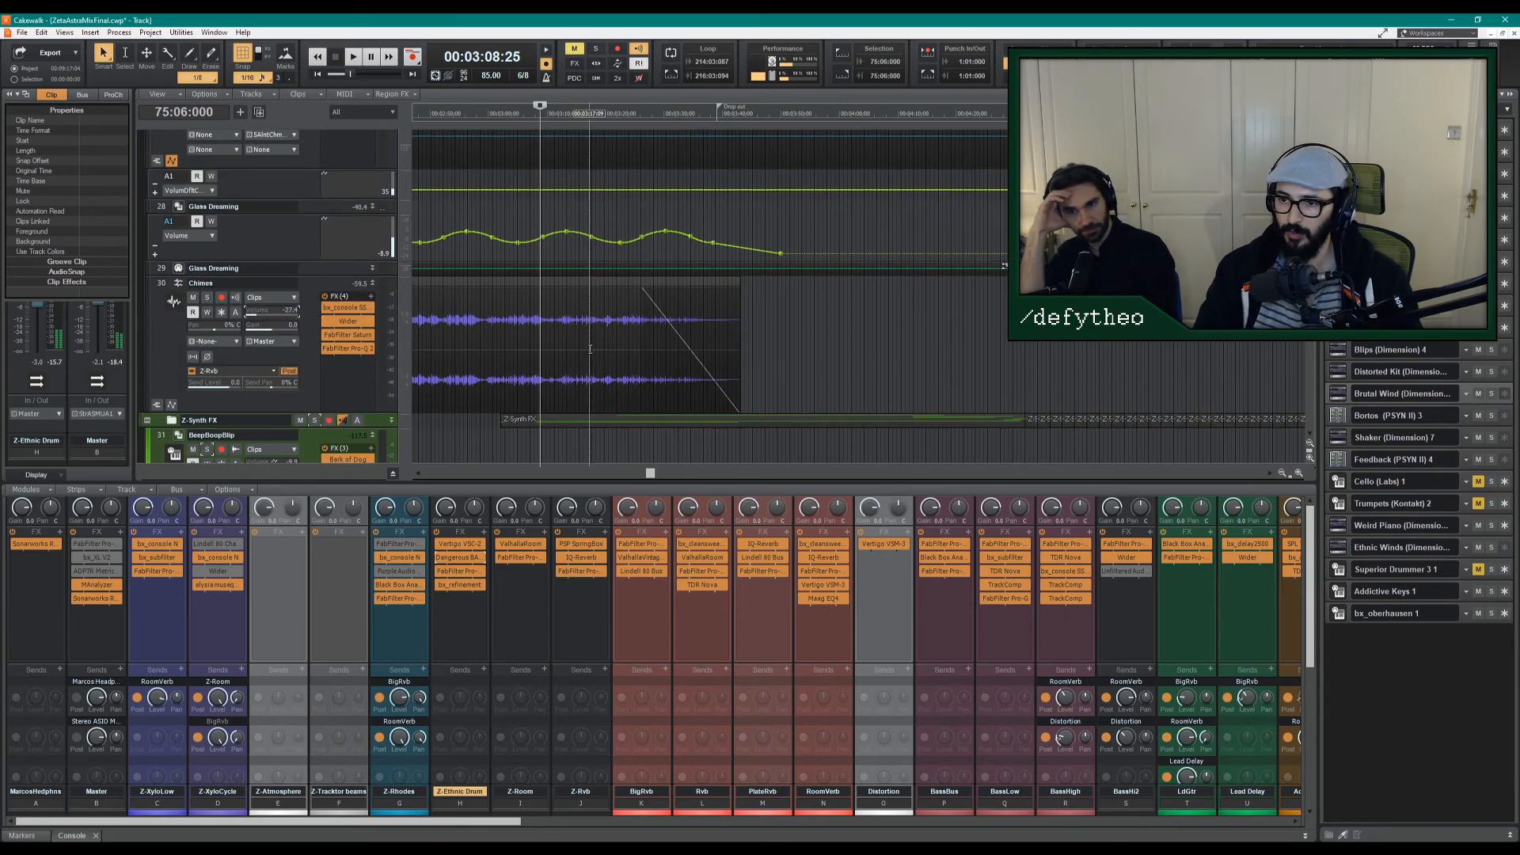
pyautogui.click(617, 327)
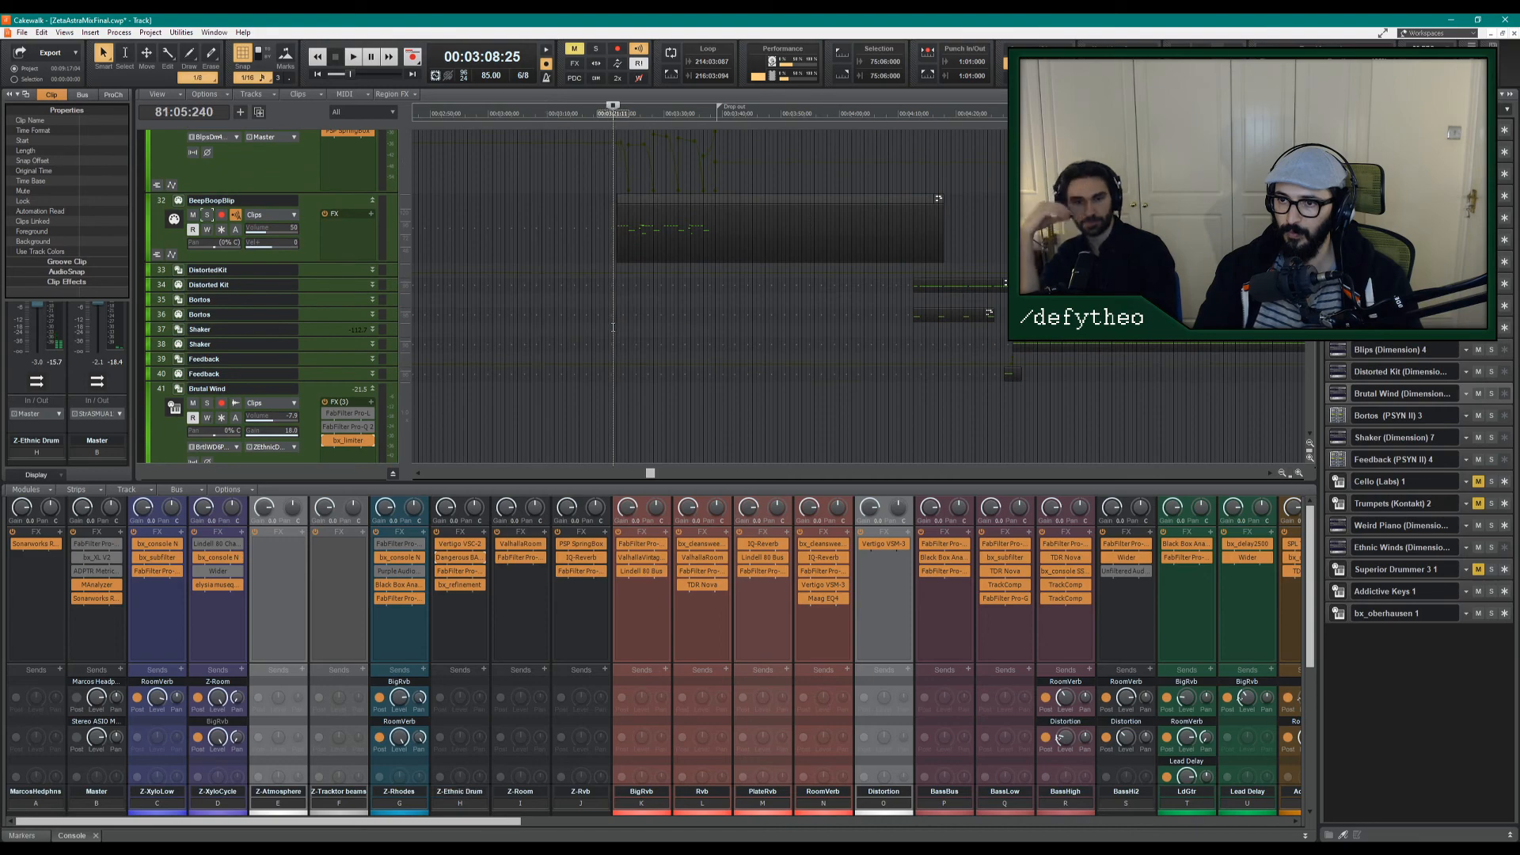
pyautogui.scroll(-3, 585, 341)
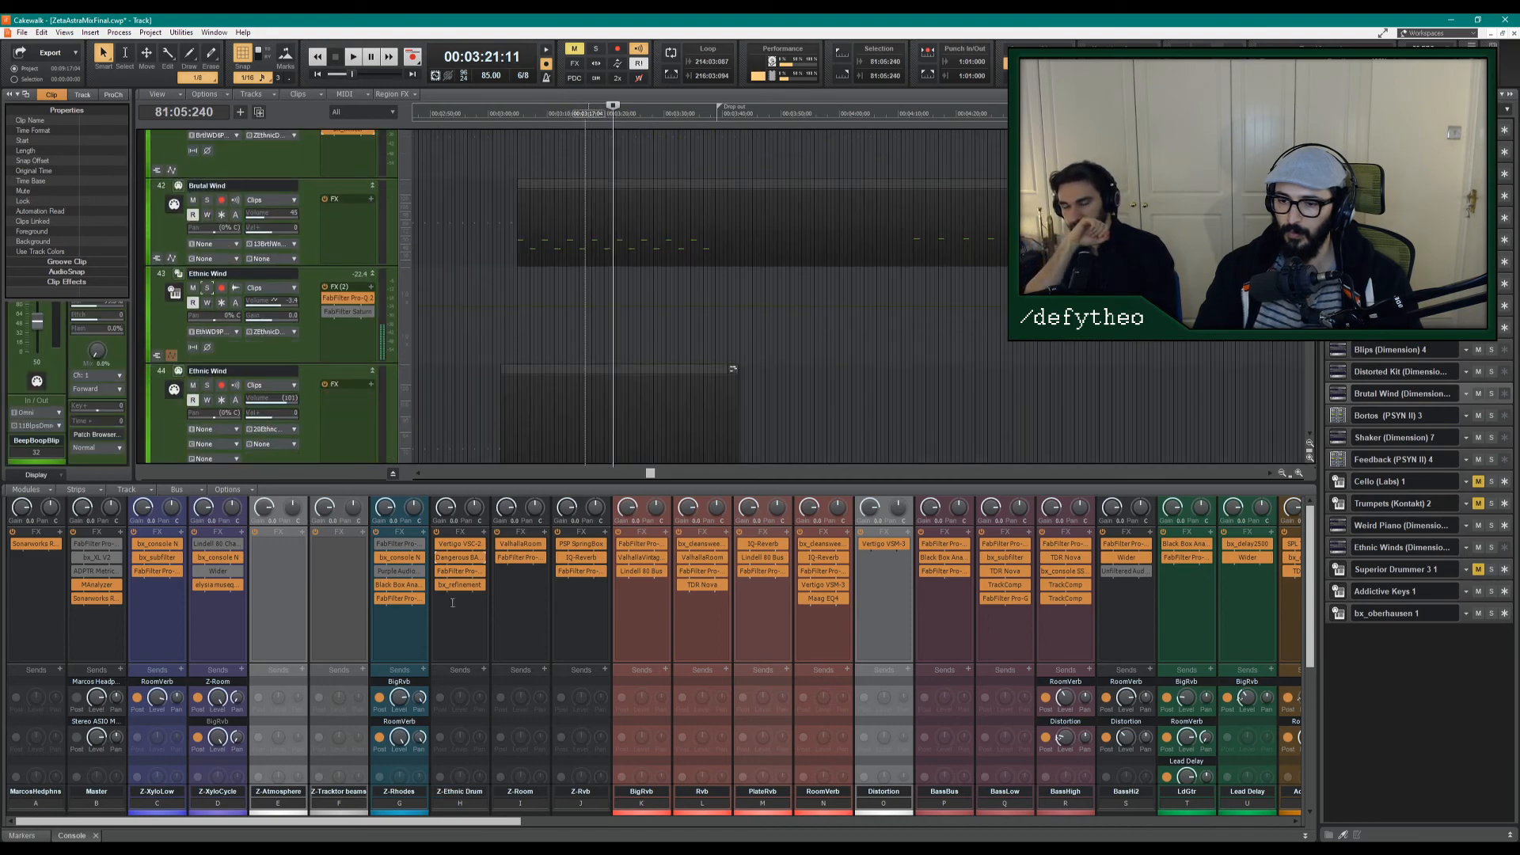
pyautogui.press('space')
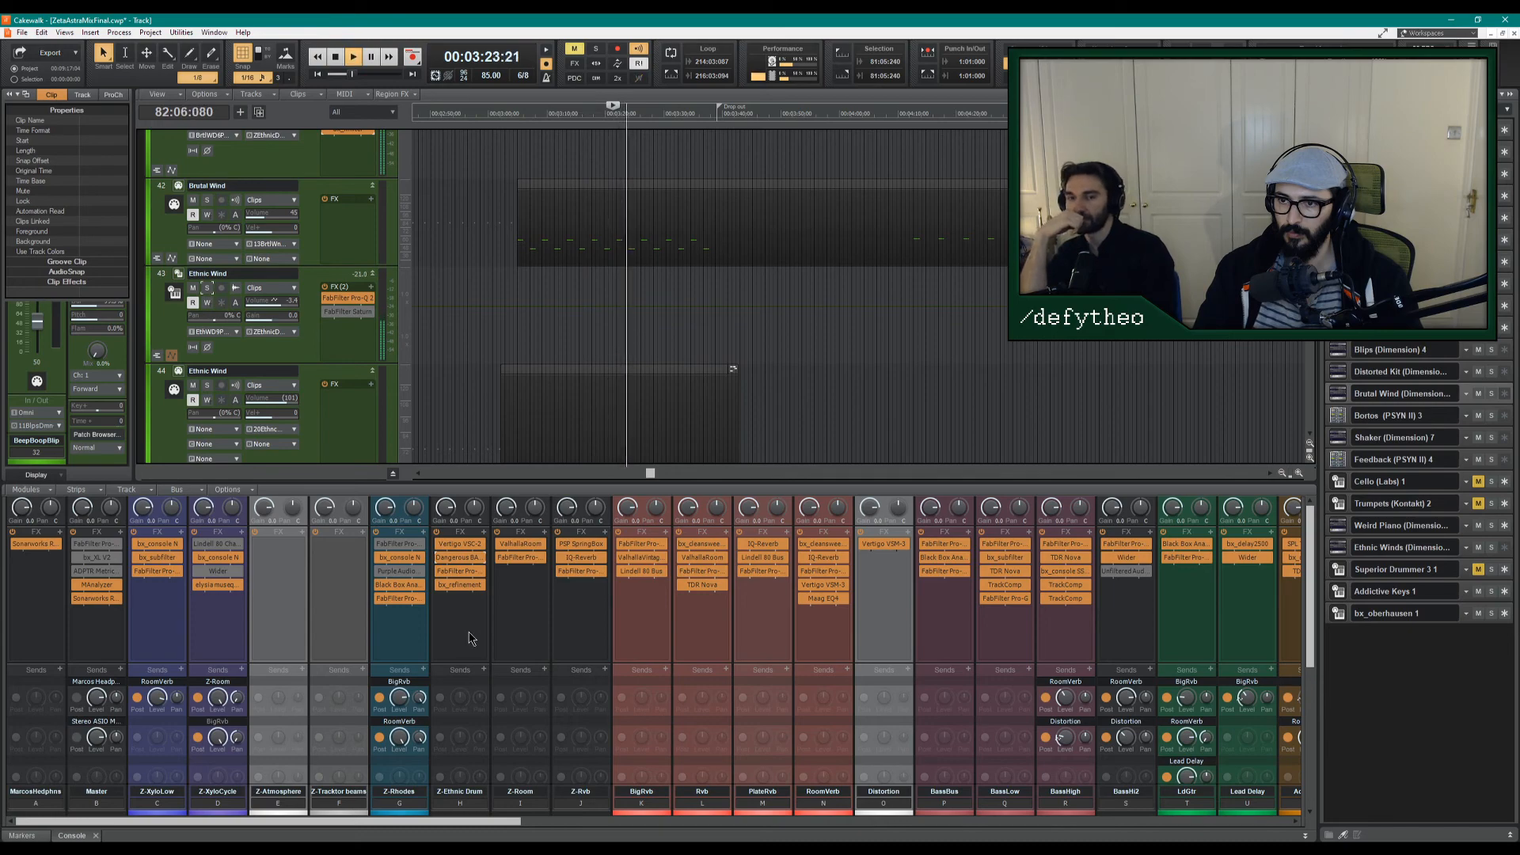
pyautogui.scroll(-5, 470, 638)
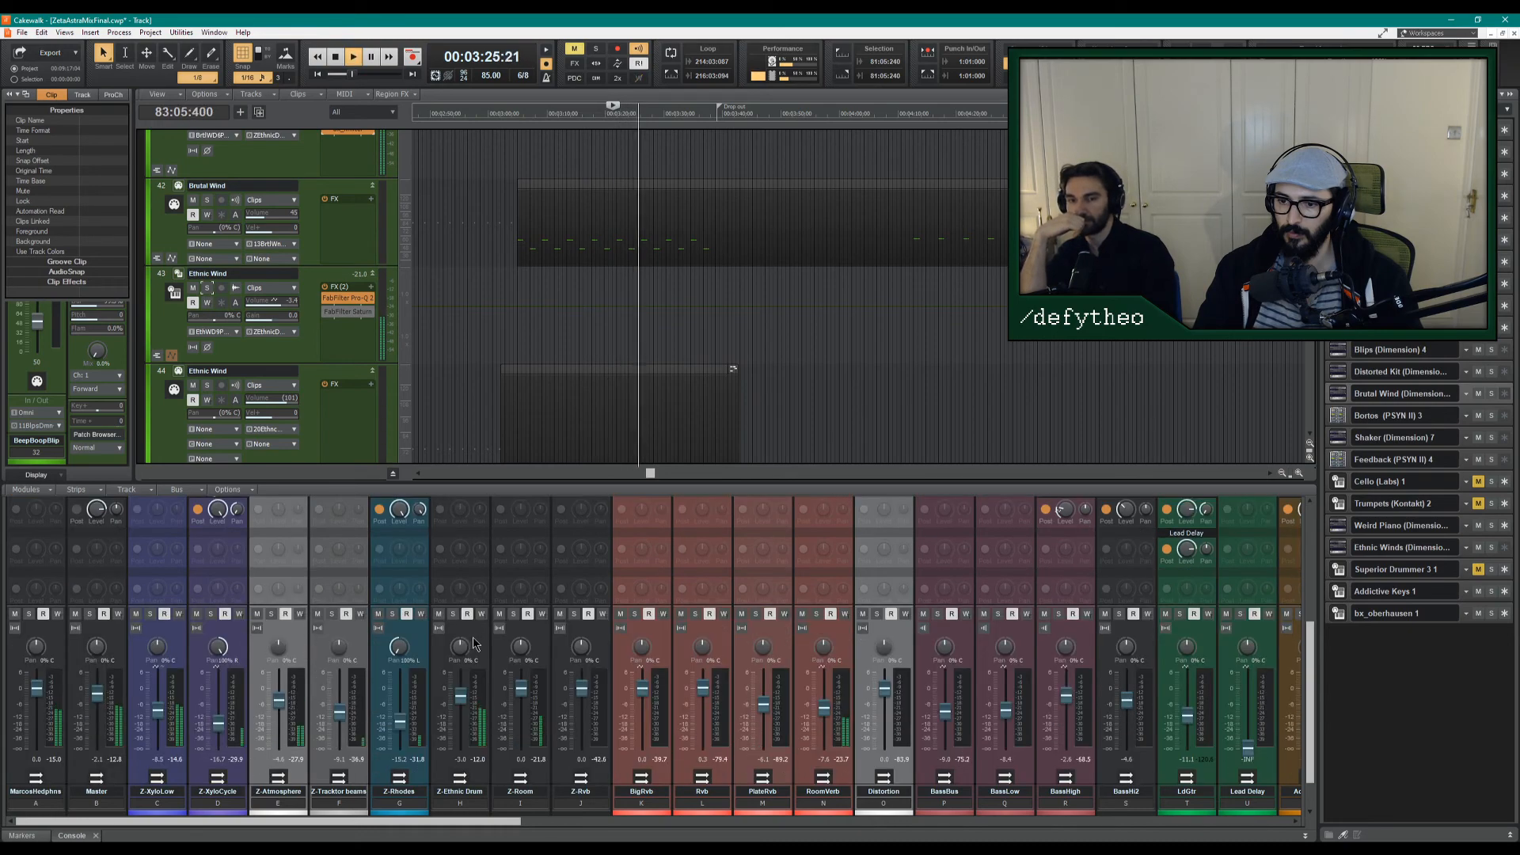
pyautogui.click(463, 702)
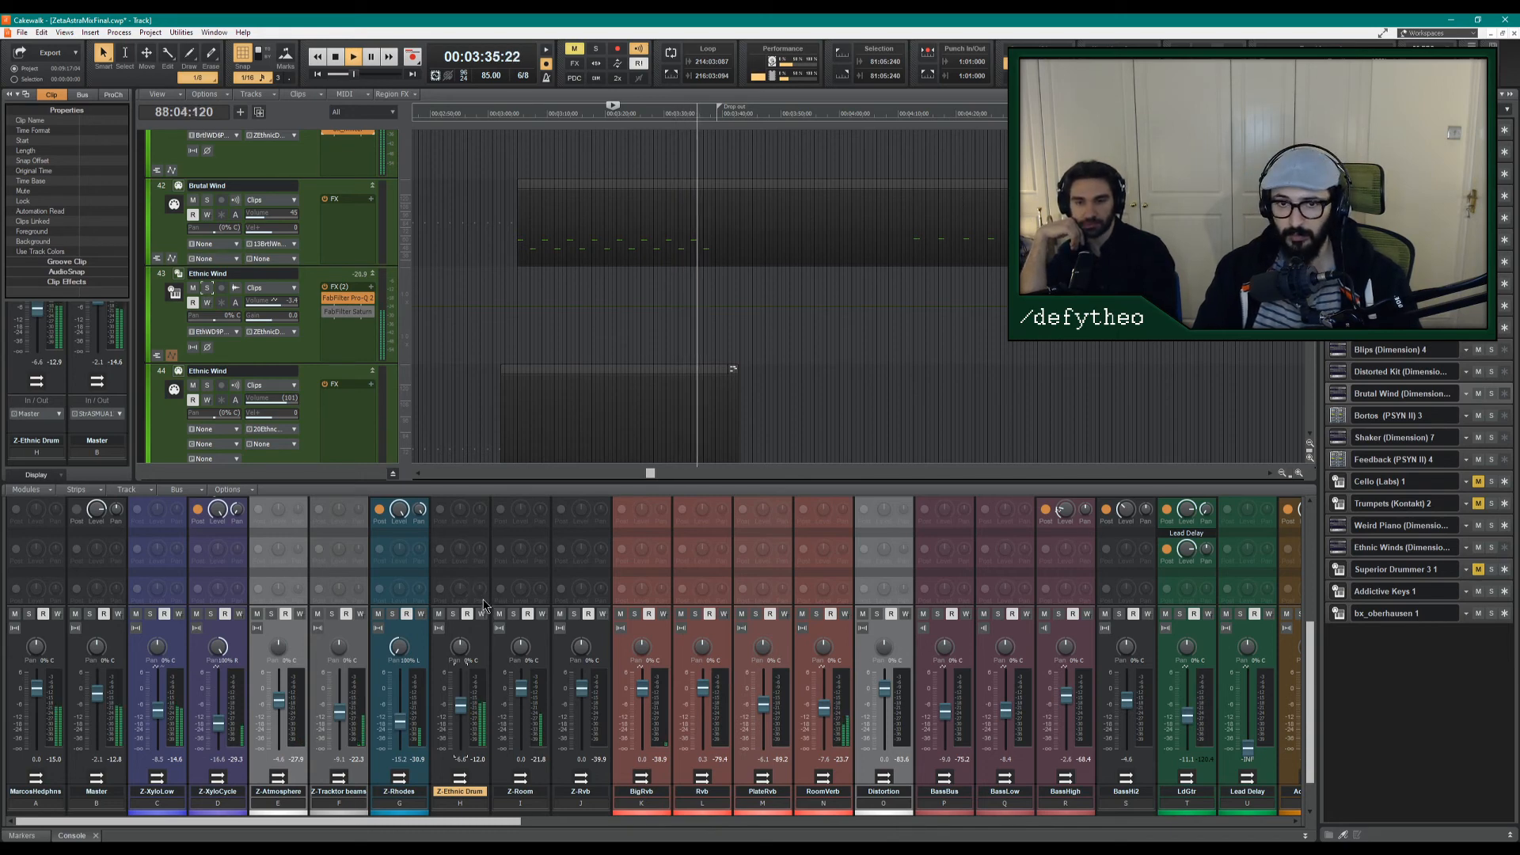
pyautogui.scroll(5, 483, 605)
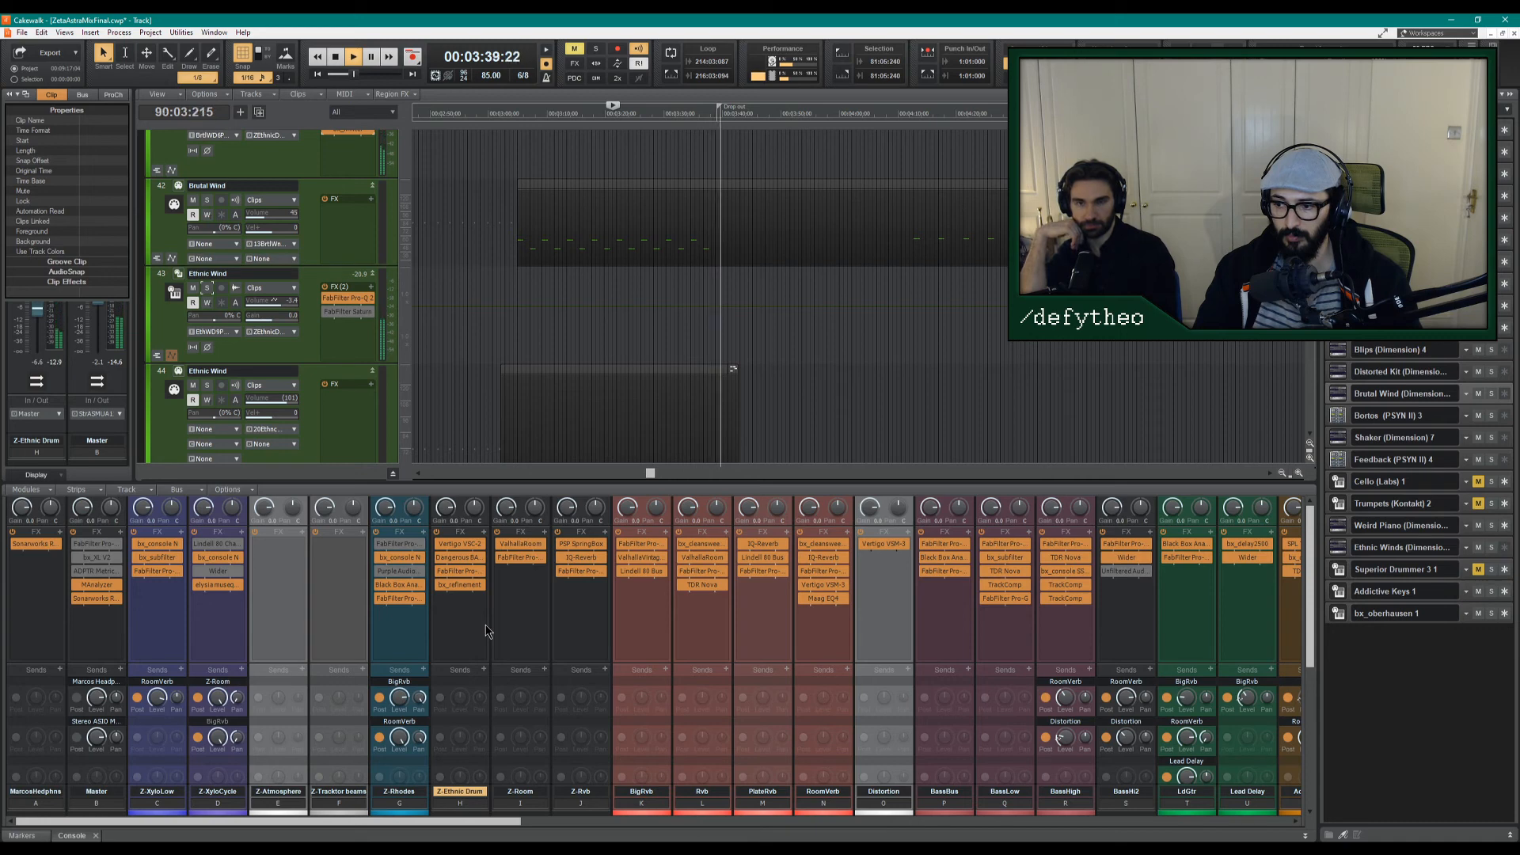
pyautogui.press('space')
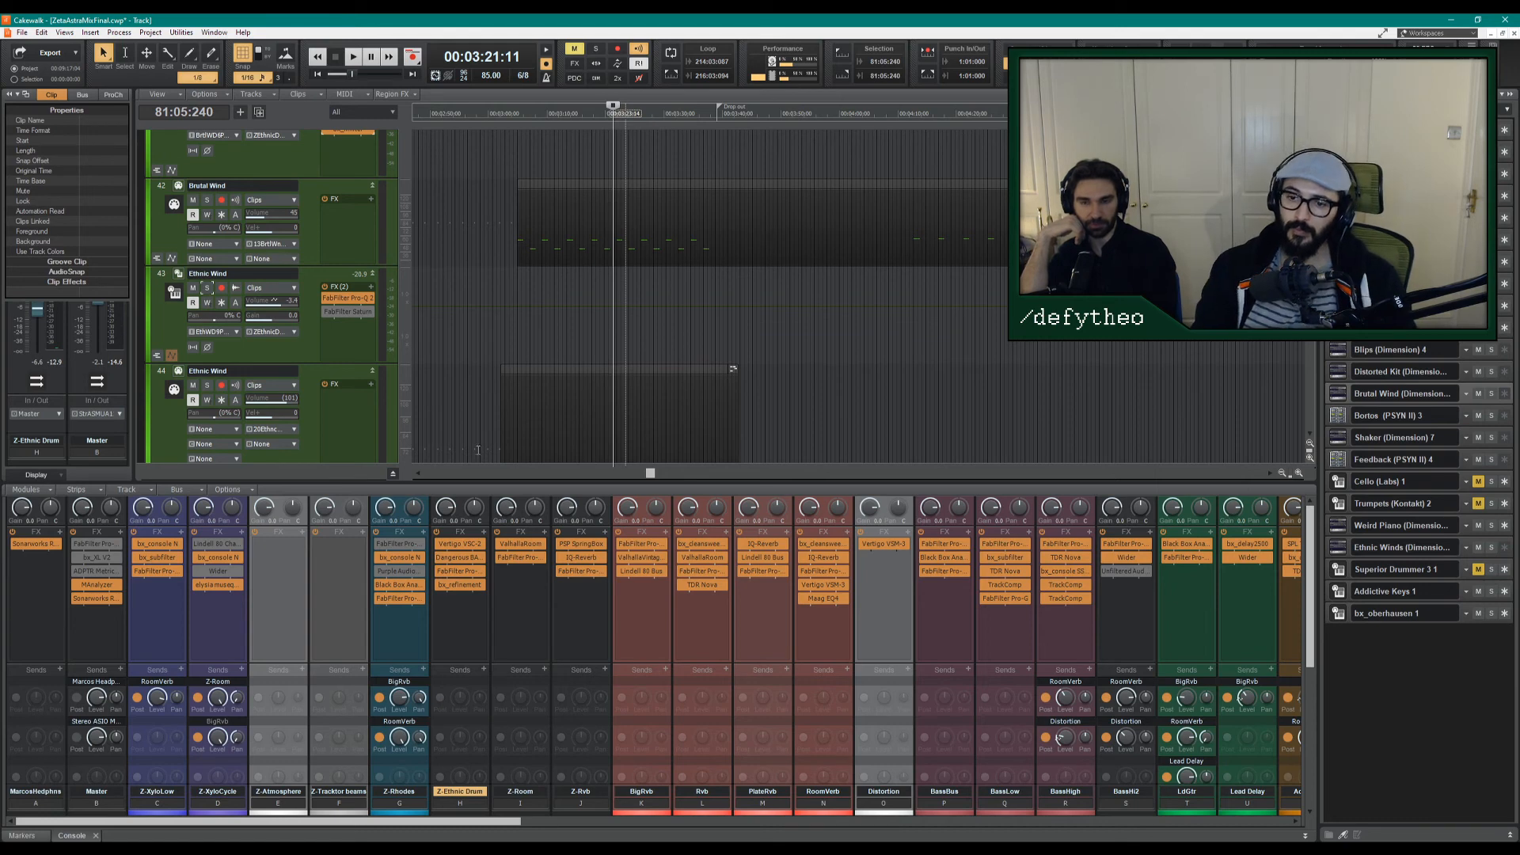
# Compare the playing mix with the Z-Synth FX folder muted and unmuted, leave it unmuted and stop playback.
pyautogui.press('space')
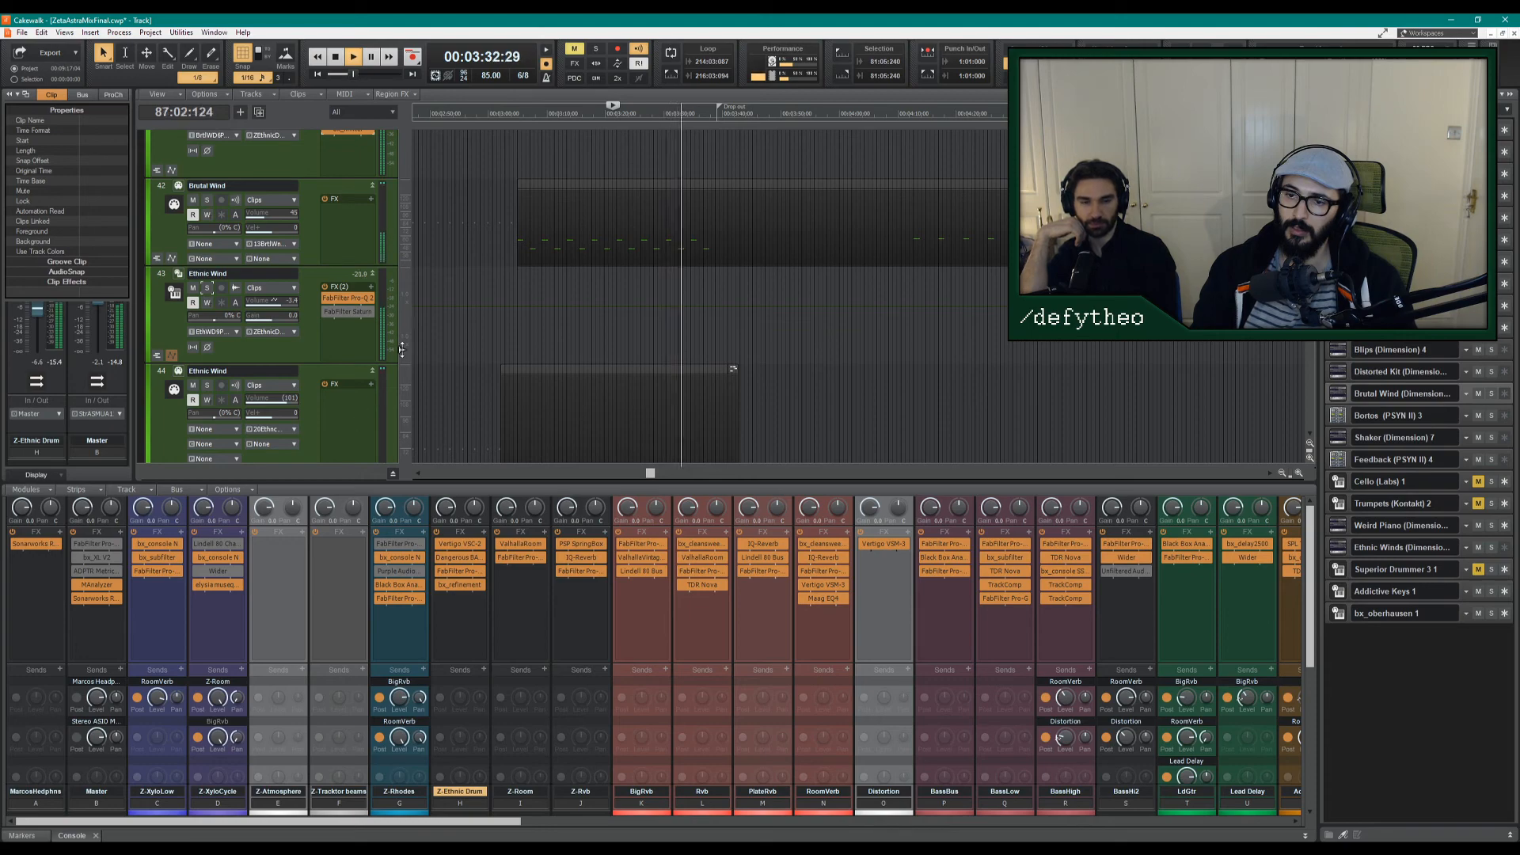
pyautogui.scroll(12, 323, 346)
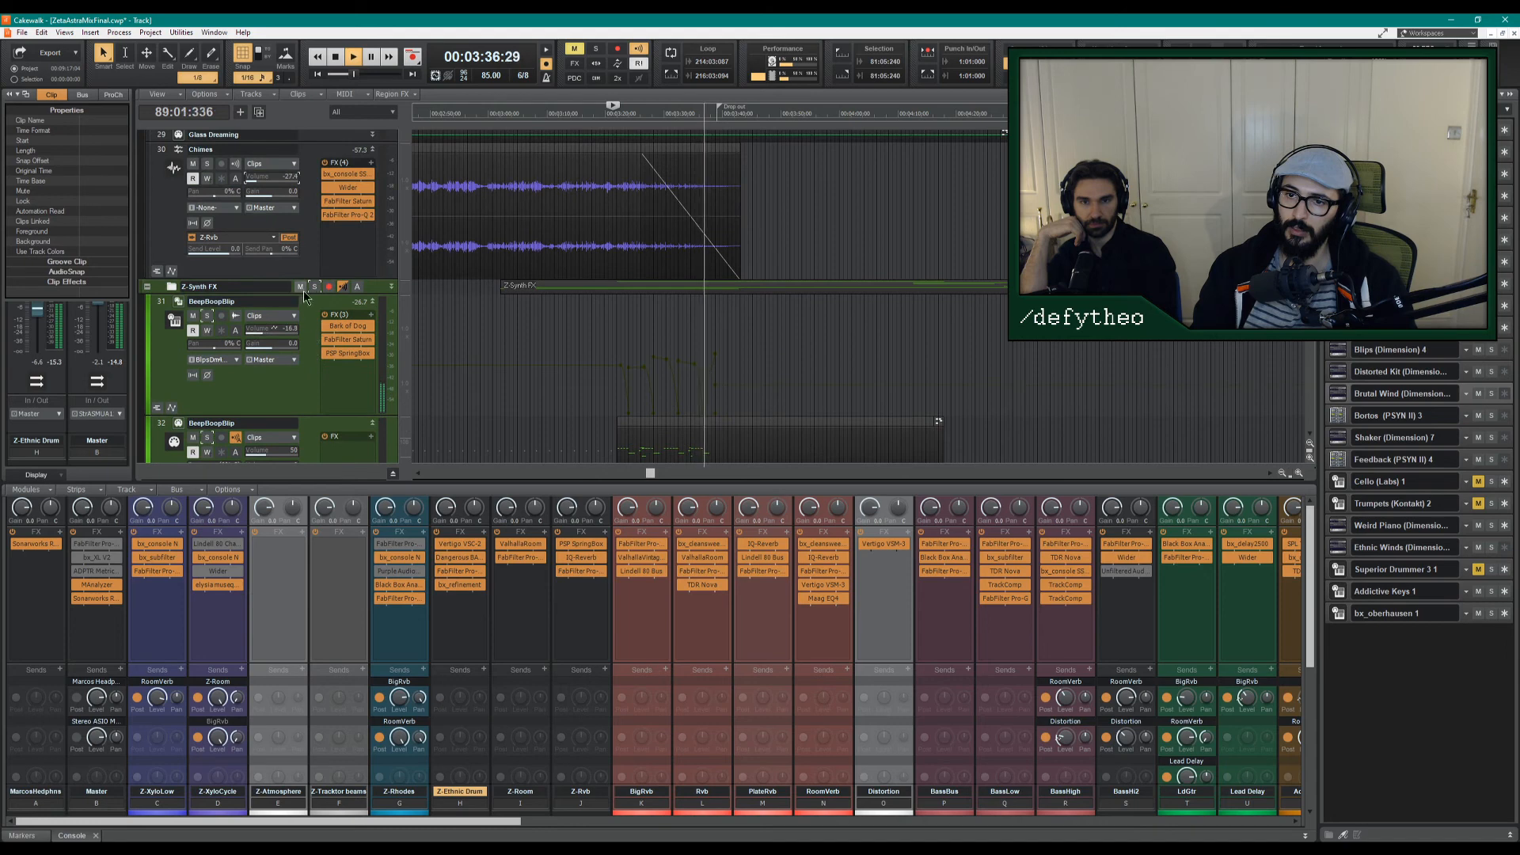
pyautogui.click(301, 287)
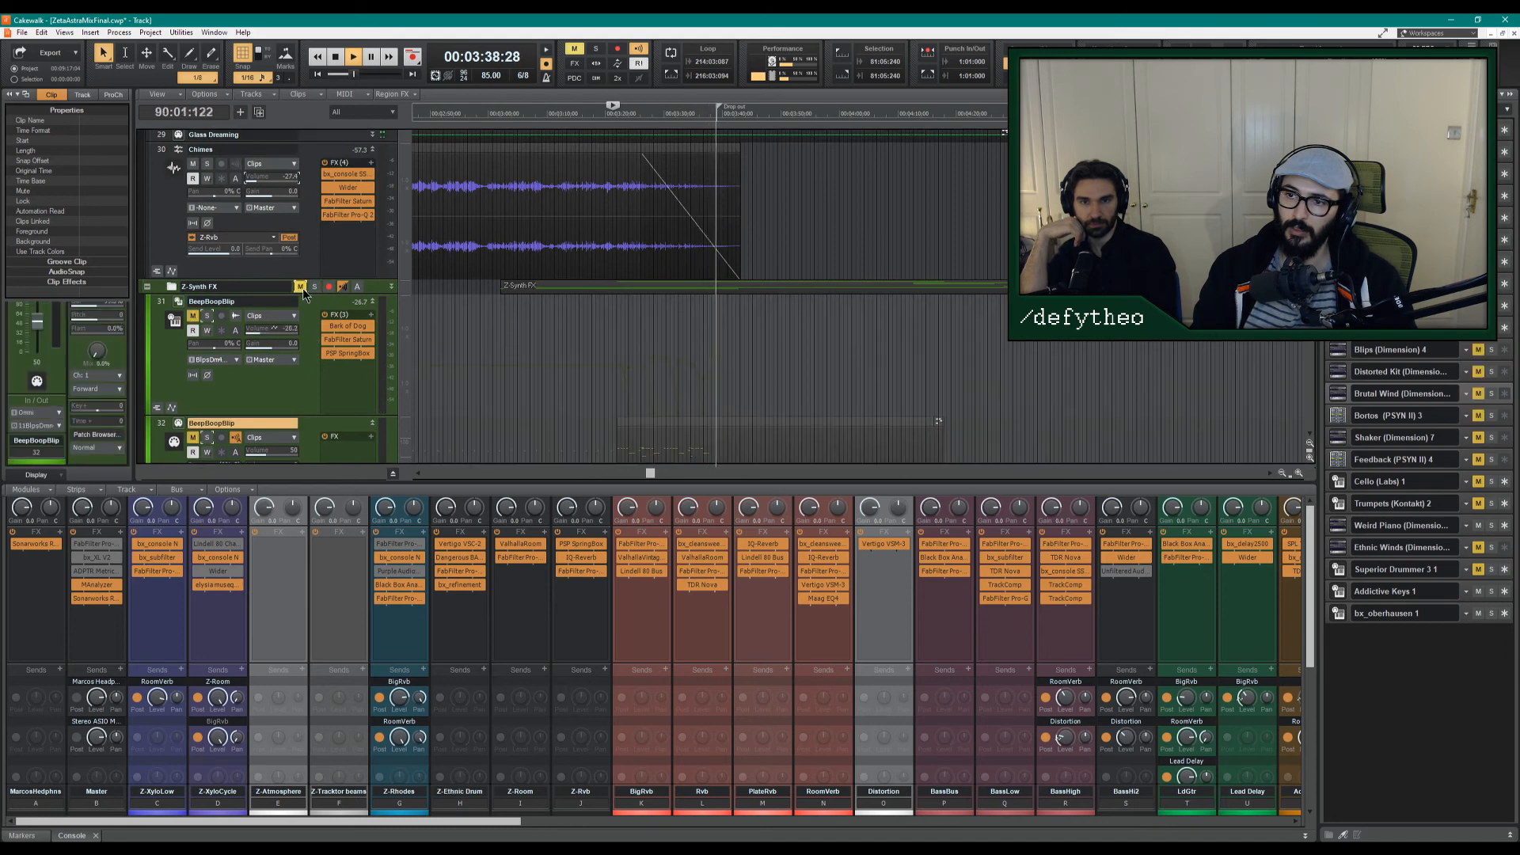
pyautogui.click(301, 286)
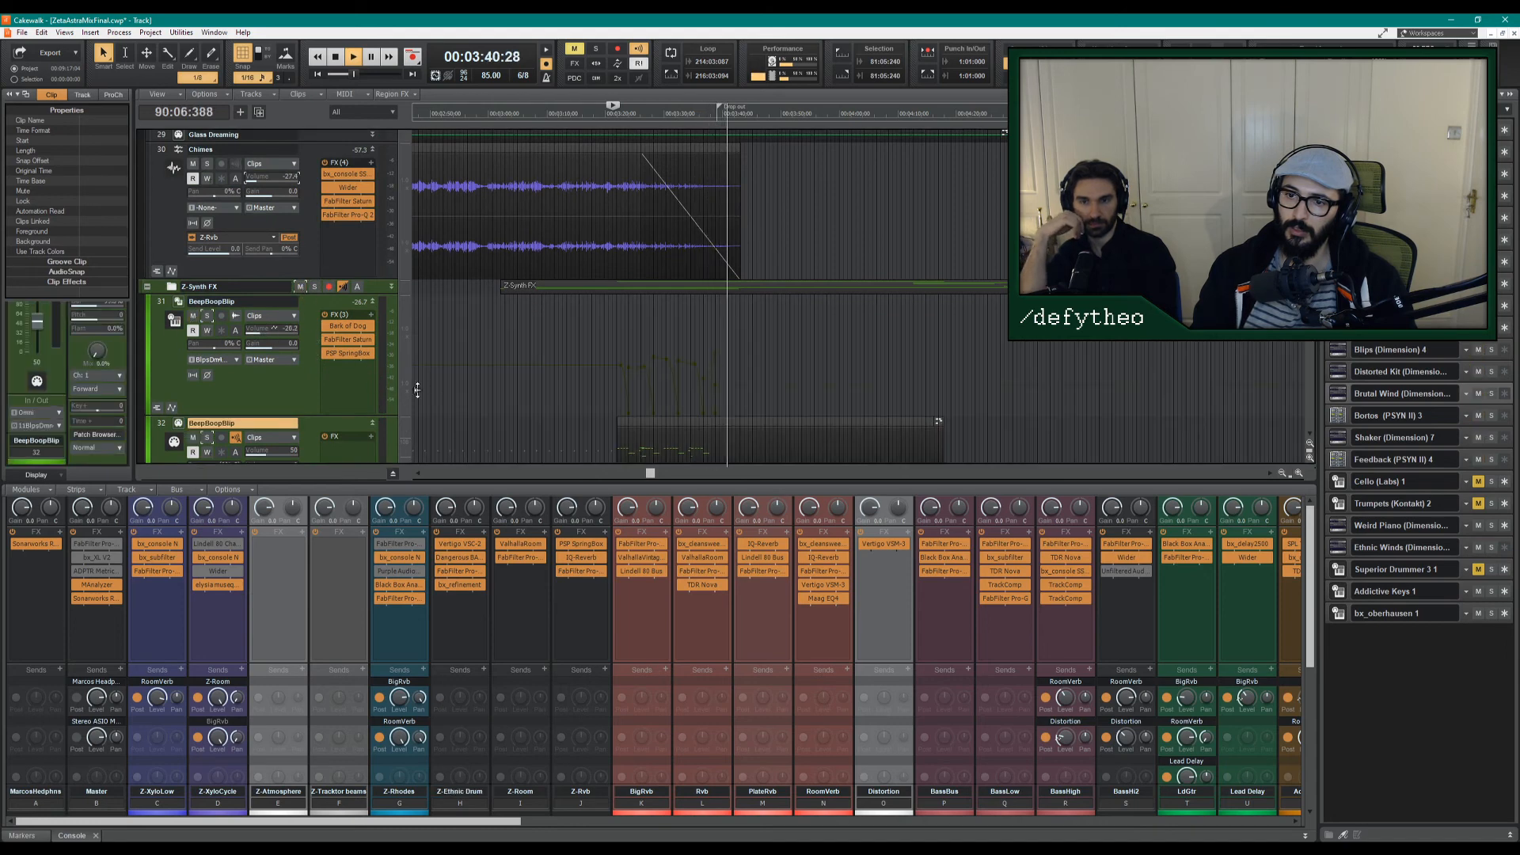
pyautogui.press('space')
# During playback, add a bell cut of about -6.2 dB near 497 Hz in the Z-Ethnic Drum bus's FabFilter Pro-Q 2 and save the project.
pyautogui.scroll(-12, 623, 377)
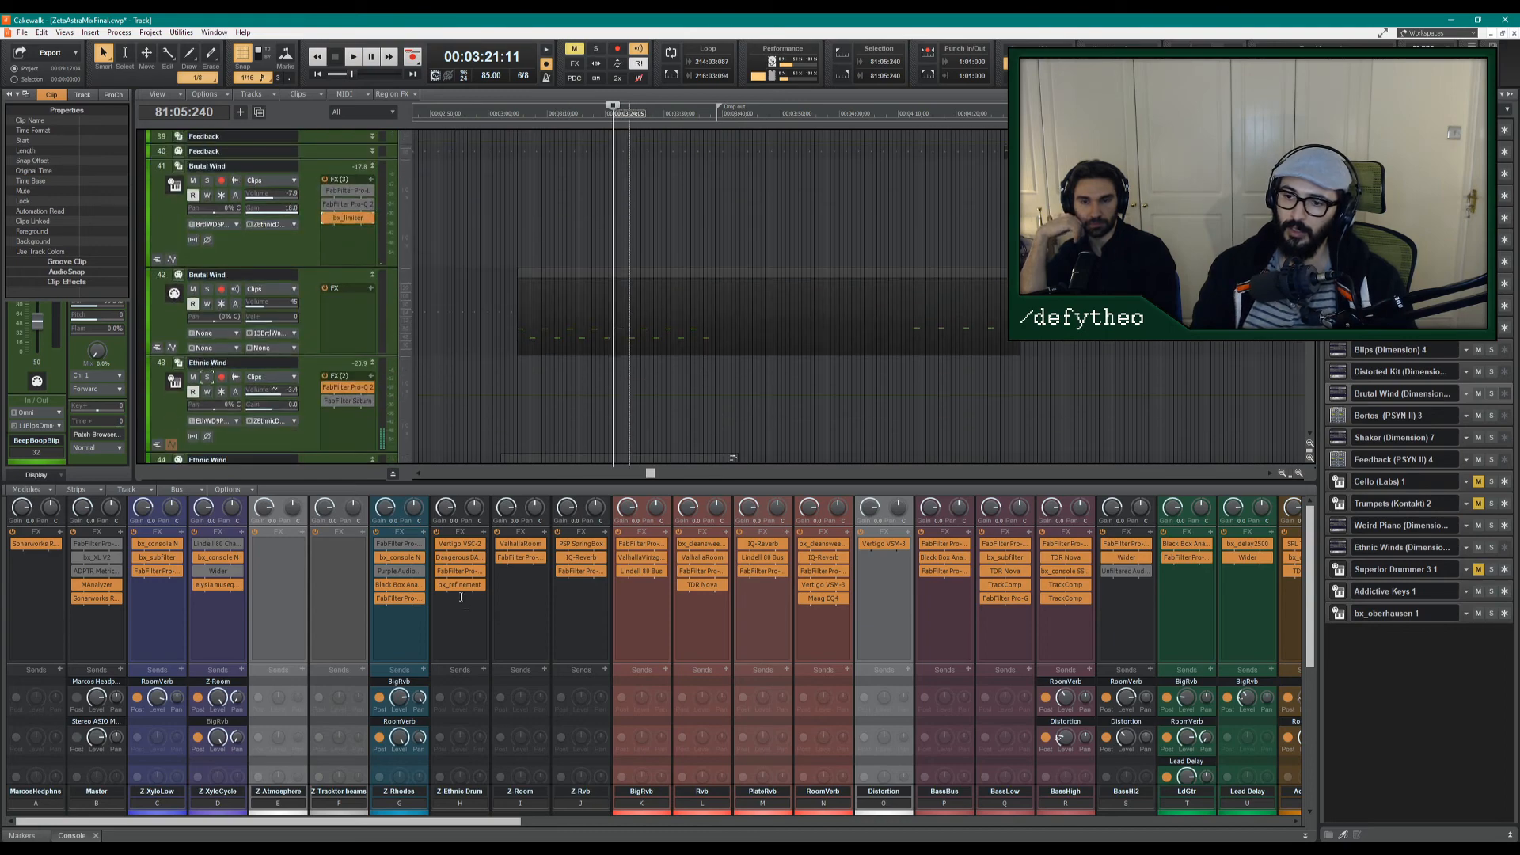
pyautogui.press('space')
pyautogui.click(458, 573)
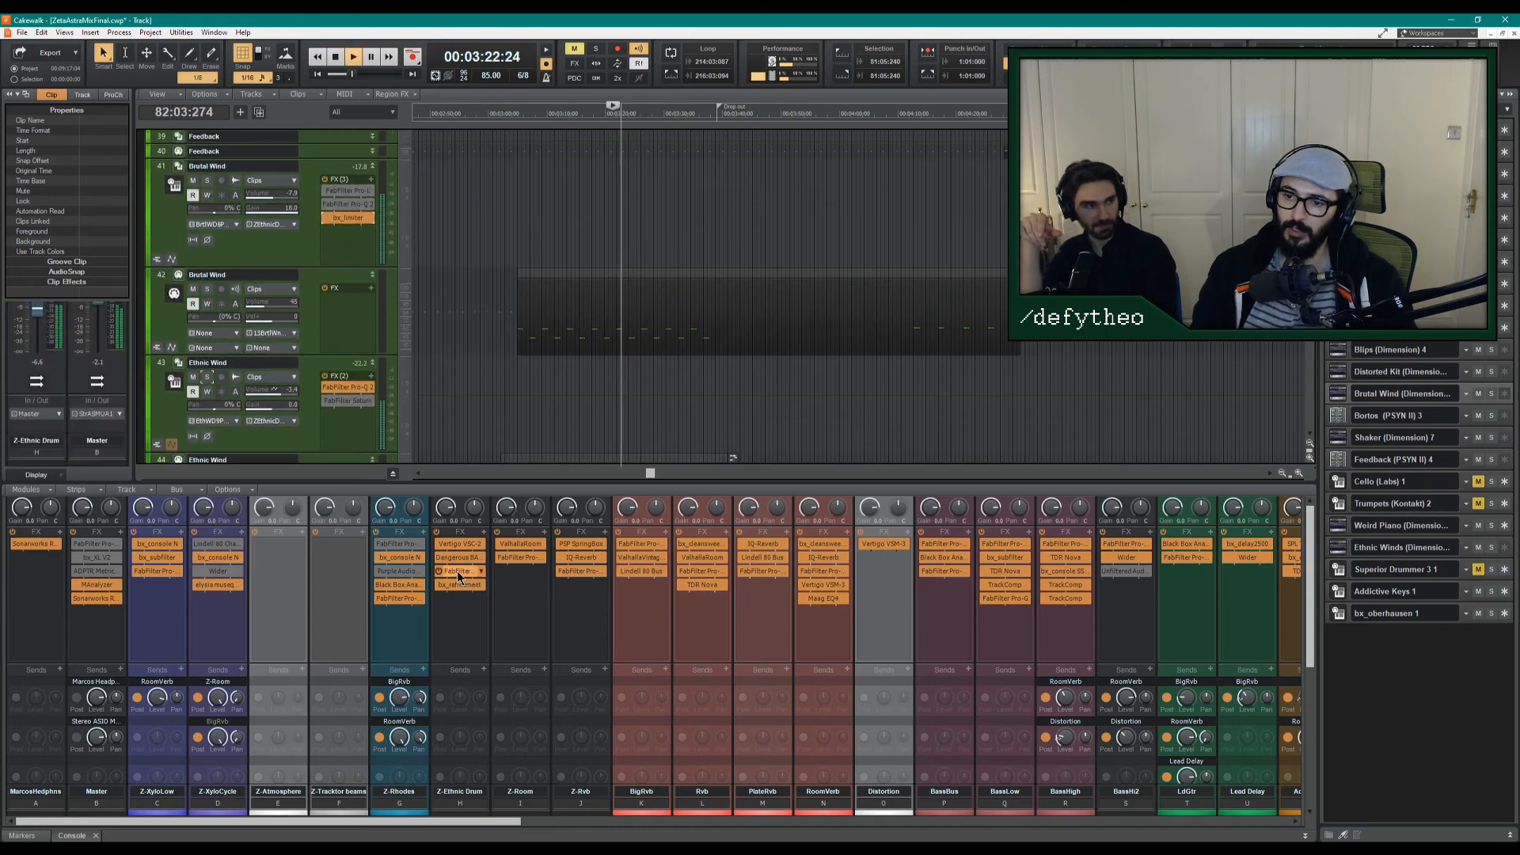
pyautogui.doubleClick(458, 573)
pyautogui.moveTo(837, 510); pyautogui.dragTo(899, 583)
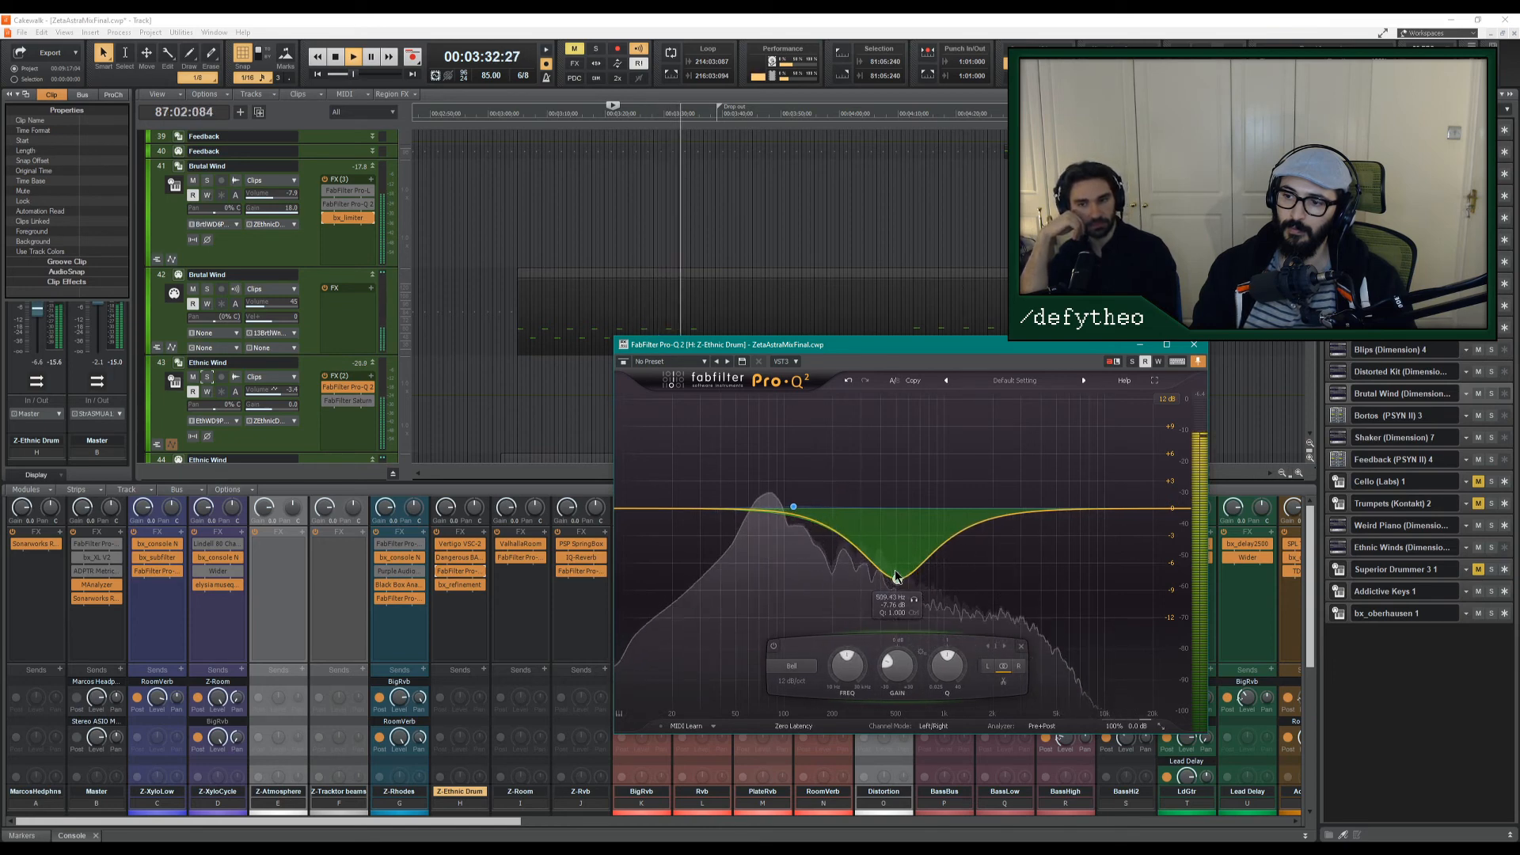
pyautogui.moveTo(897, 579); pyautogui.dragTo(895, 565)
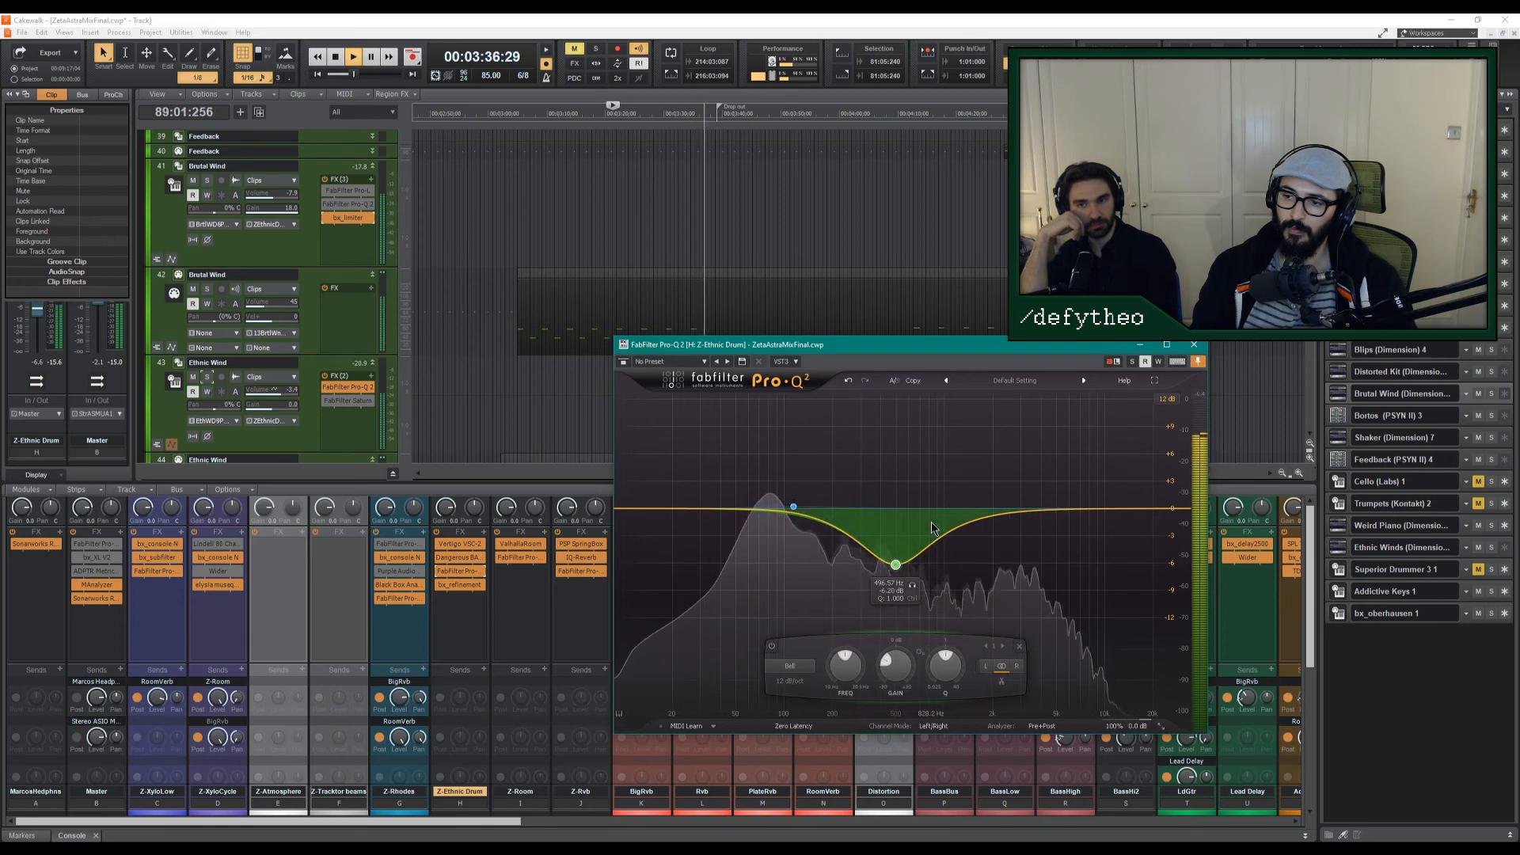
pyautogui.click(1193, 345)
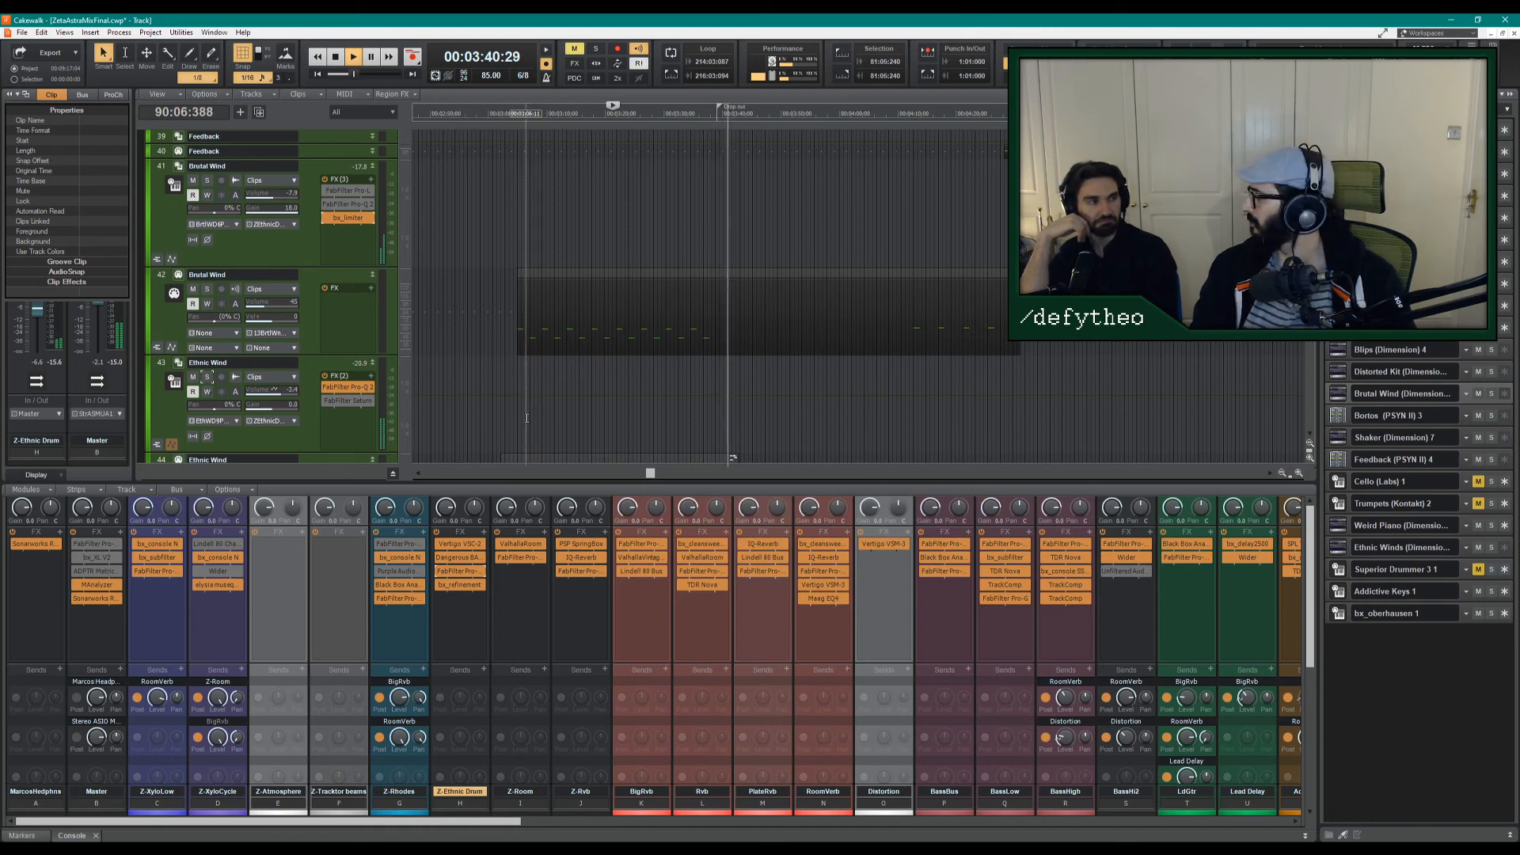
pyautogui.press('space')
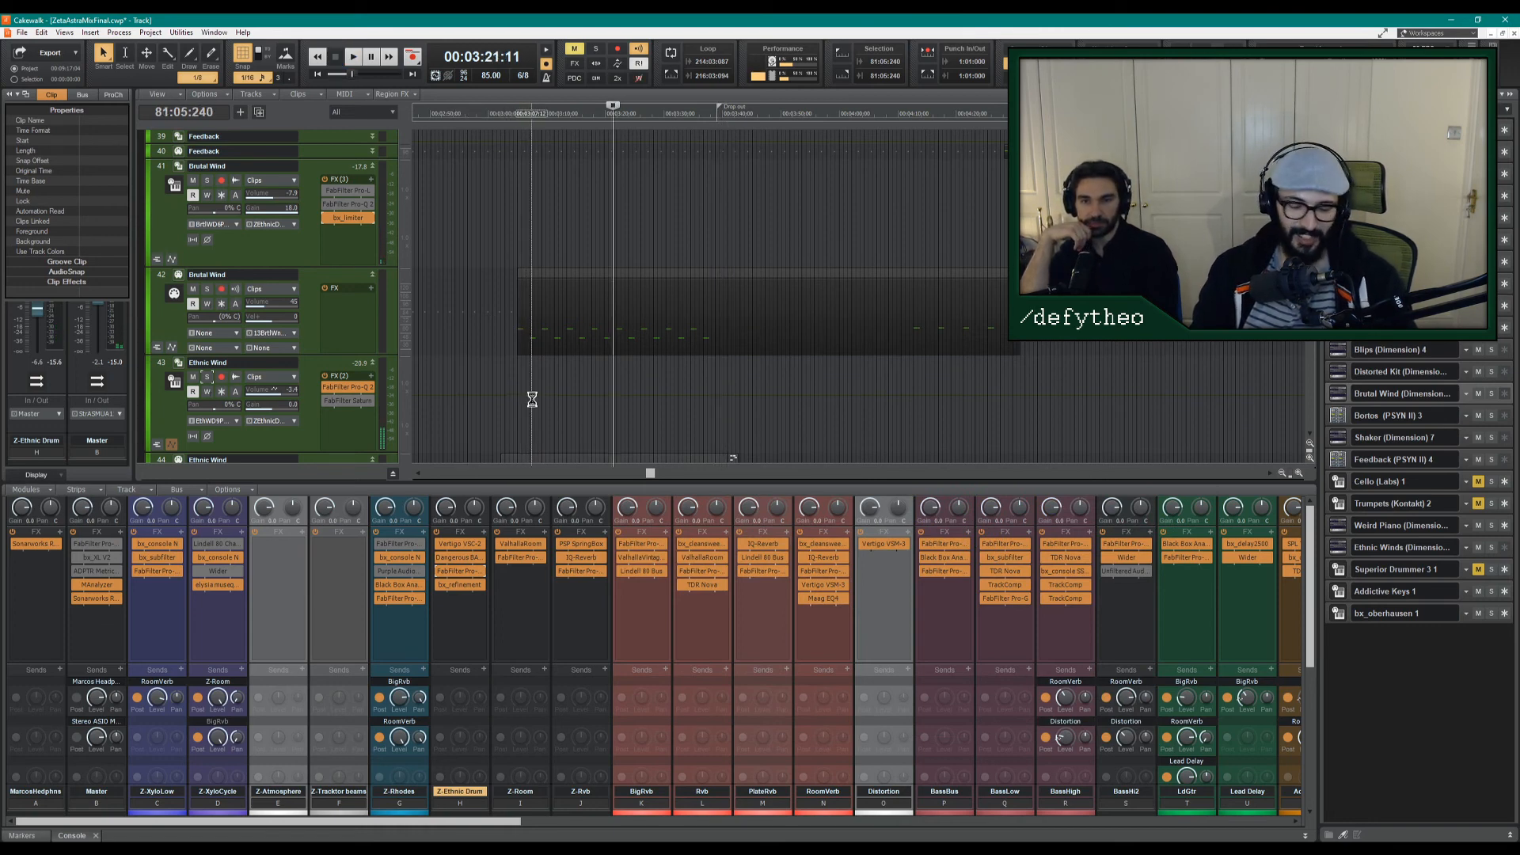
pyautogui.hotkey('ctrl', 's')
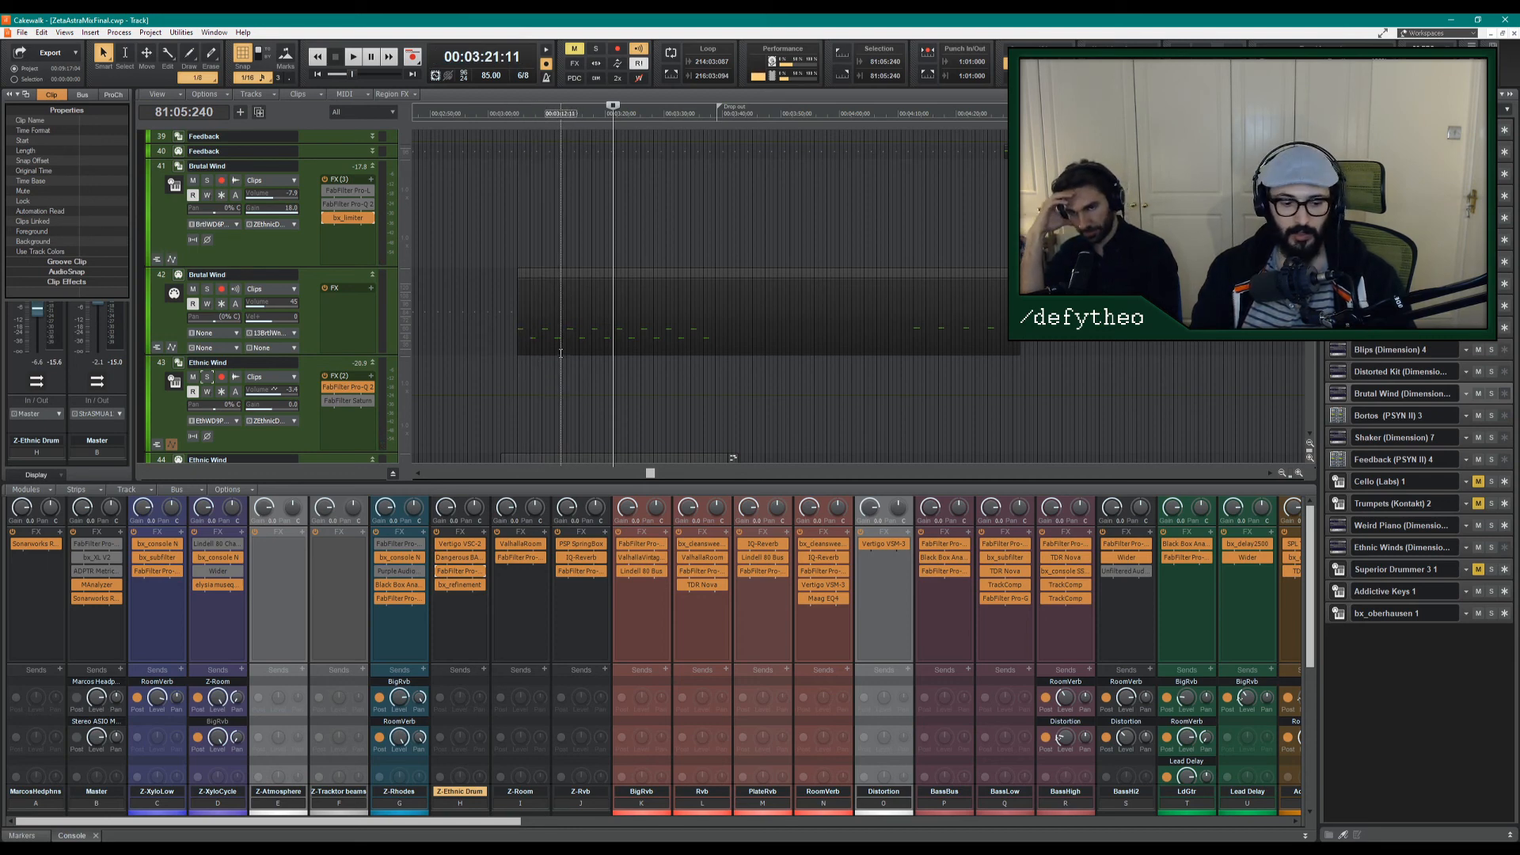
# Solo and unmute the Original reference track and play it from 77:04:240 through about measure 101.
pyautogui.scroll(10, 349, 333)
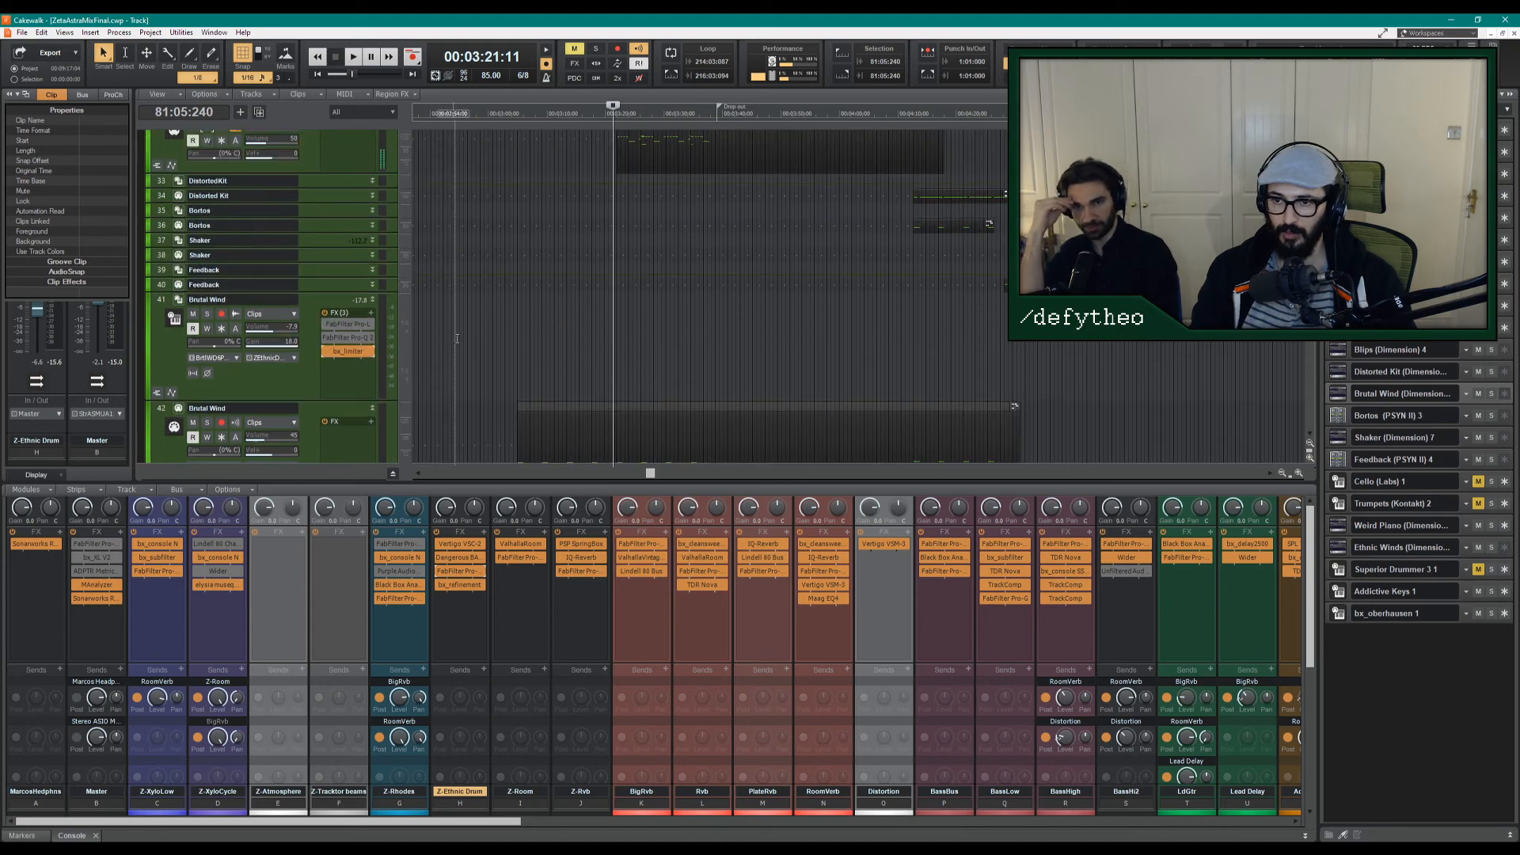
pyautogui.scroll(10, 472, 361)
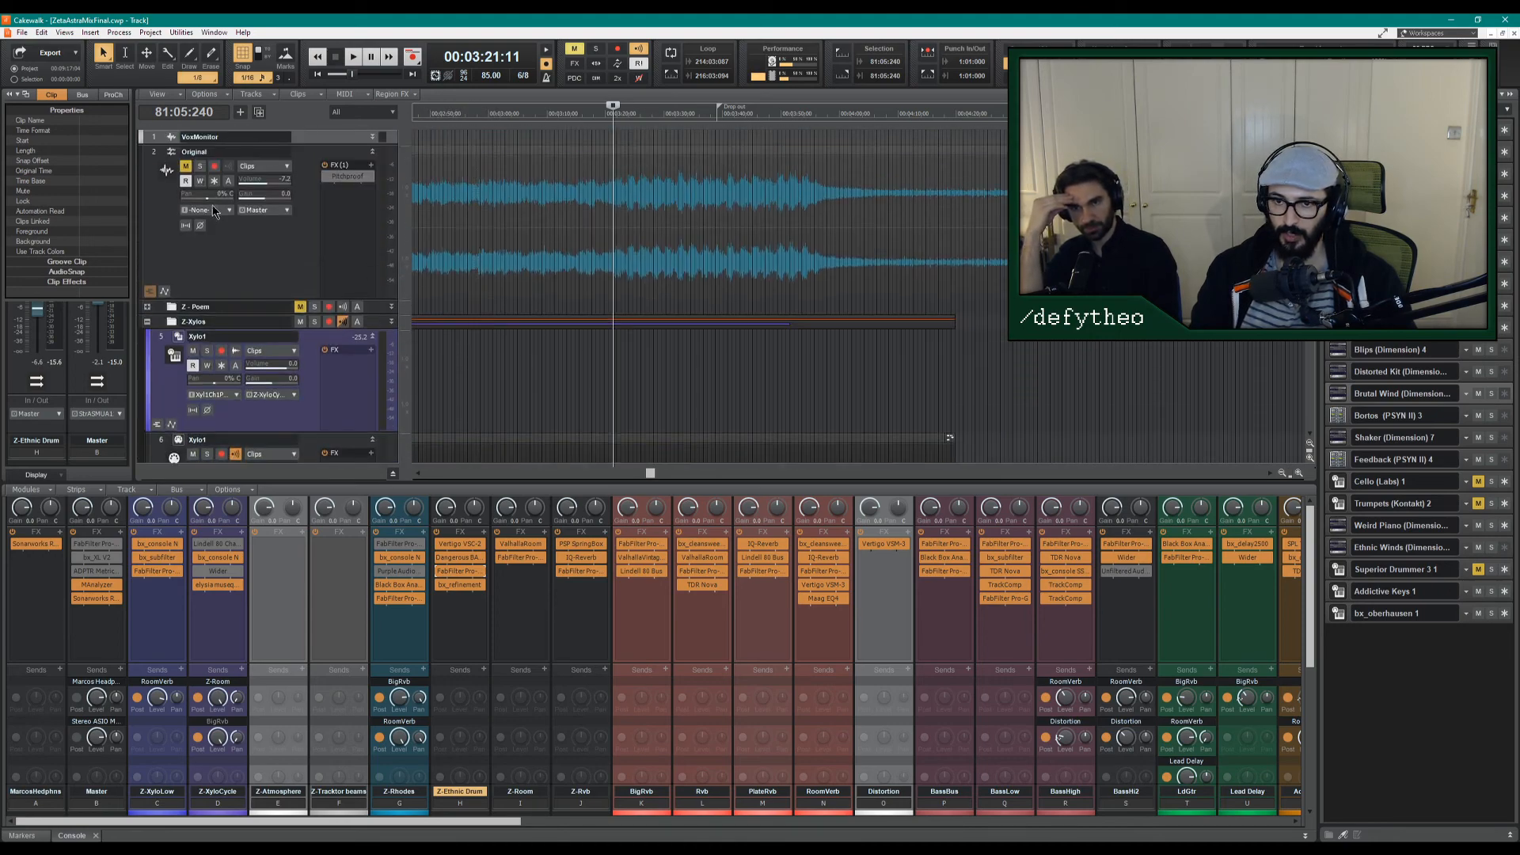
pyautogui.click(199, 166)
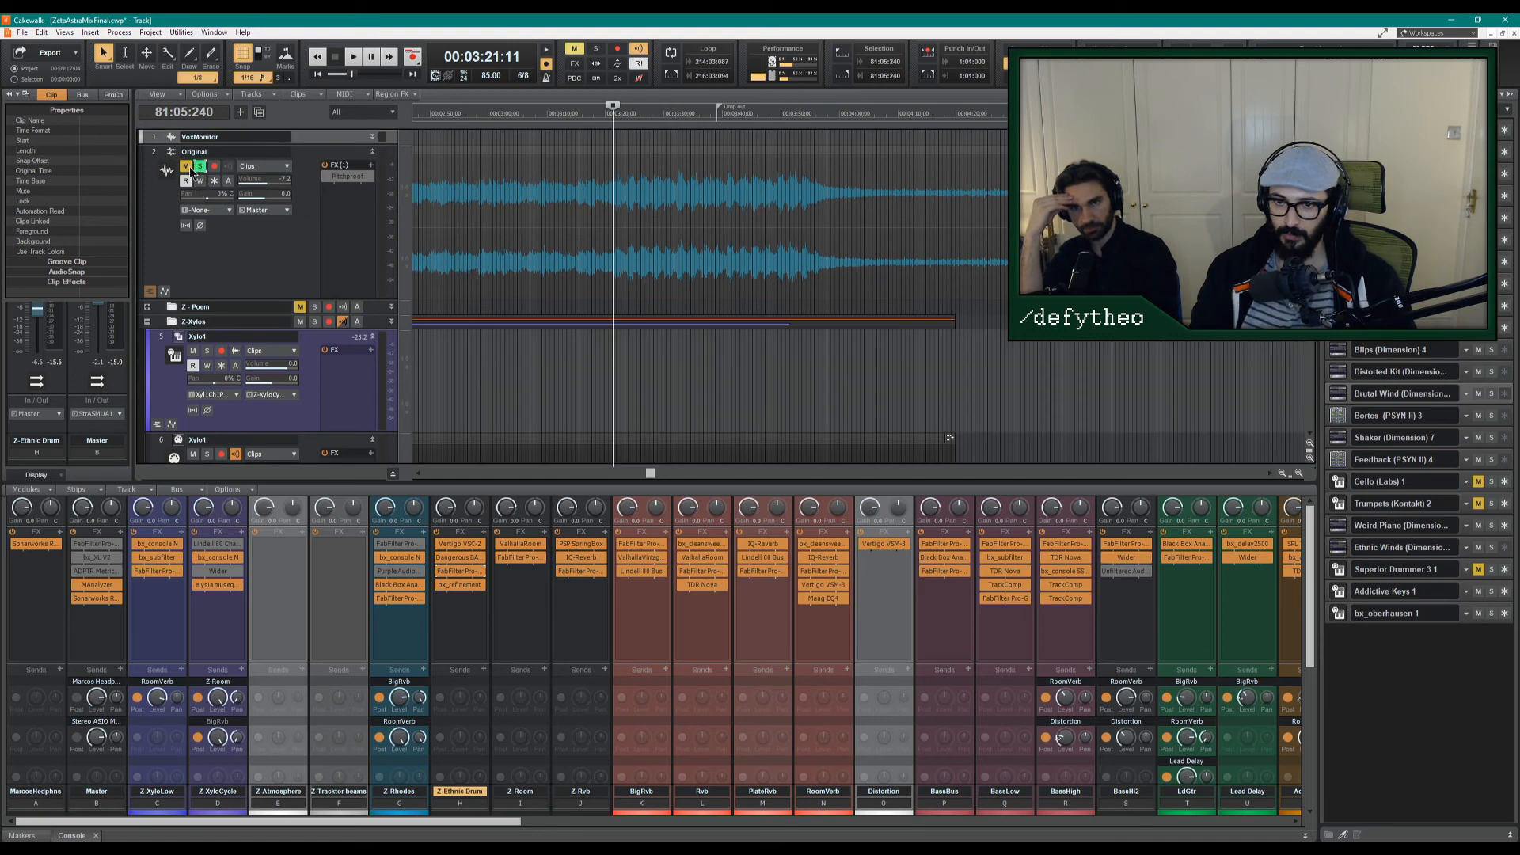
pyautogui.click(562, 374)
pyautogui.press('space')
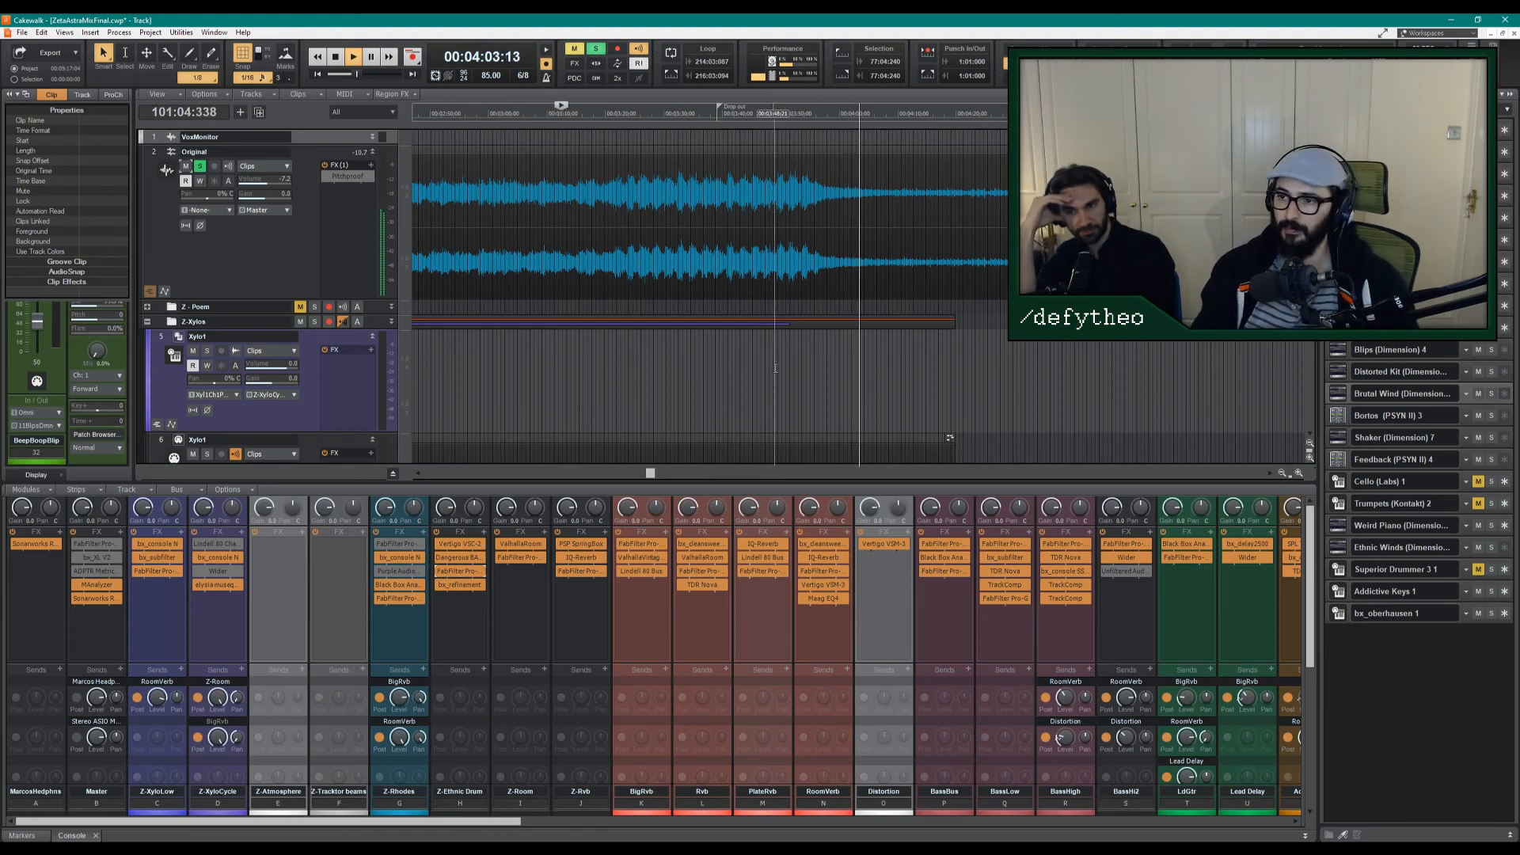
pyautogui.press('space')
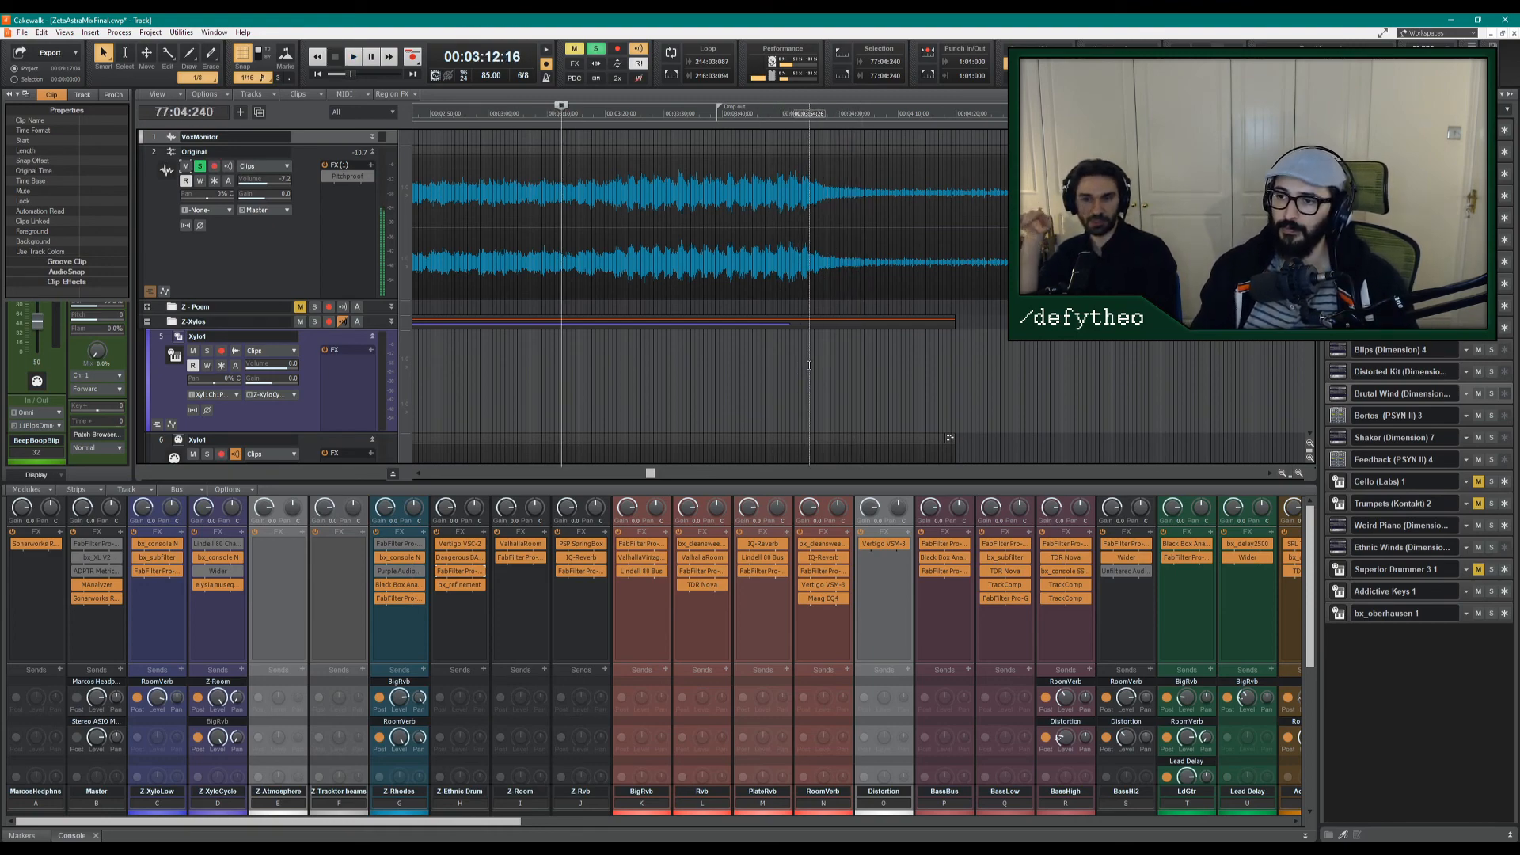
# Place the playhead at 99:06:240, remove the solo from the Original track and mute it again.
pyautogui.click(750, 372)
pyautogui.scroll(-5, 753, 381)
pyautogui.scroll(-10, 753, 380)
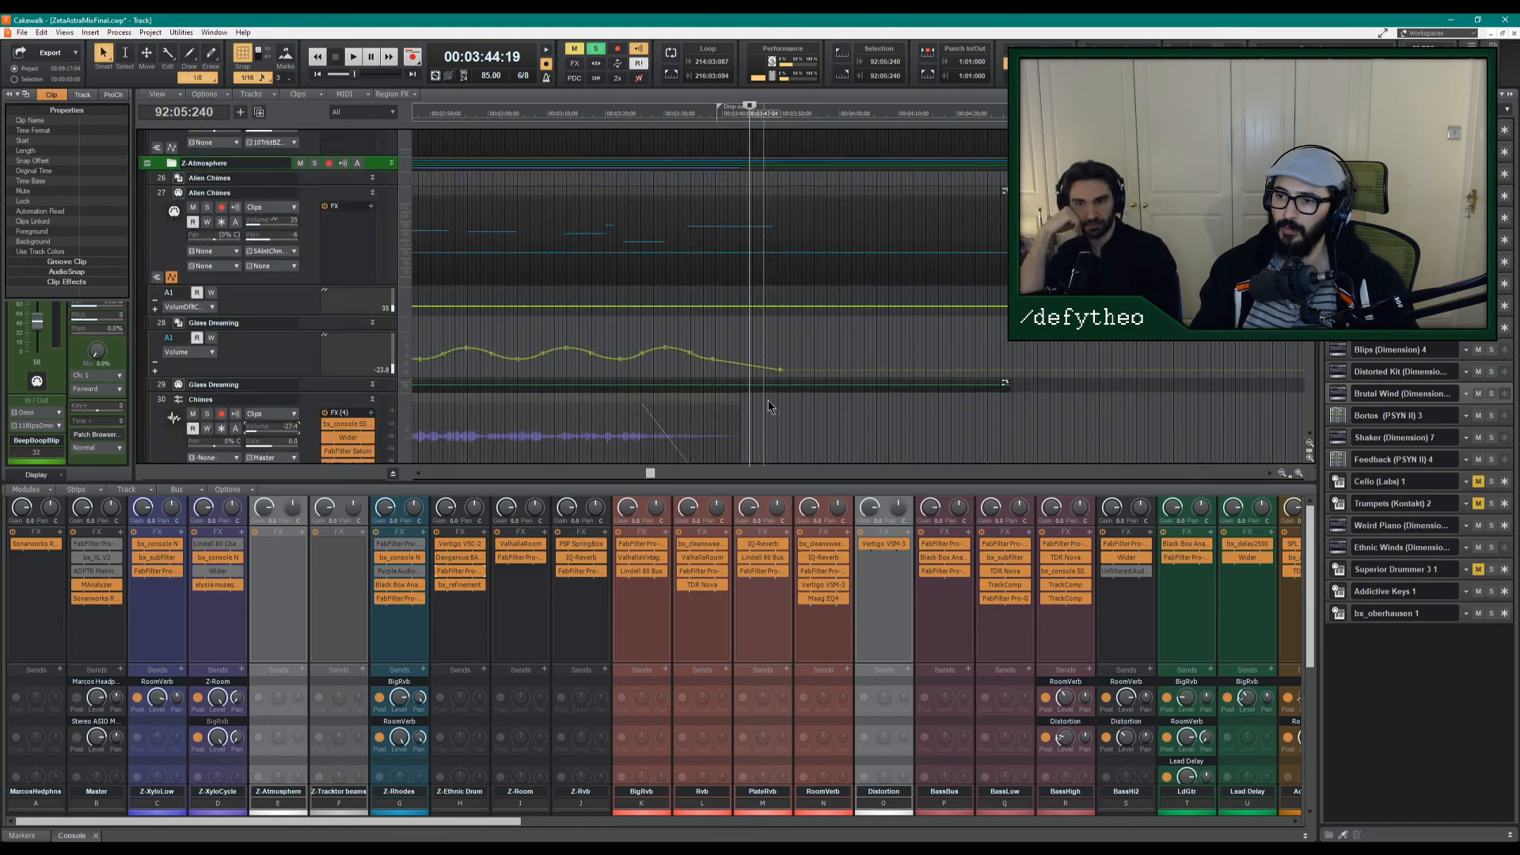
pyautogui.click(837, 325)
pyautogui.scroll(15, 807, 341)
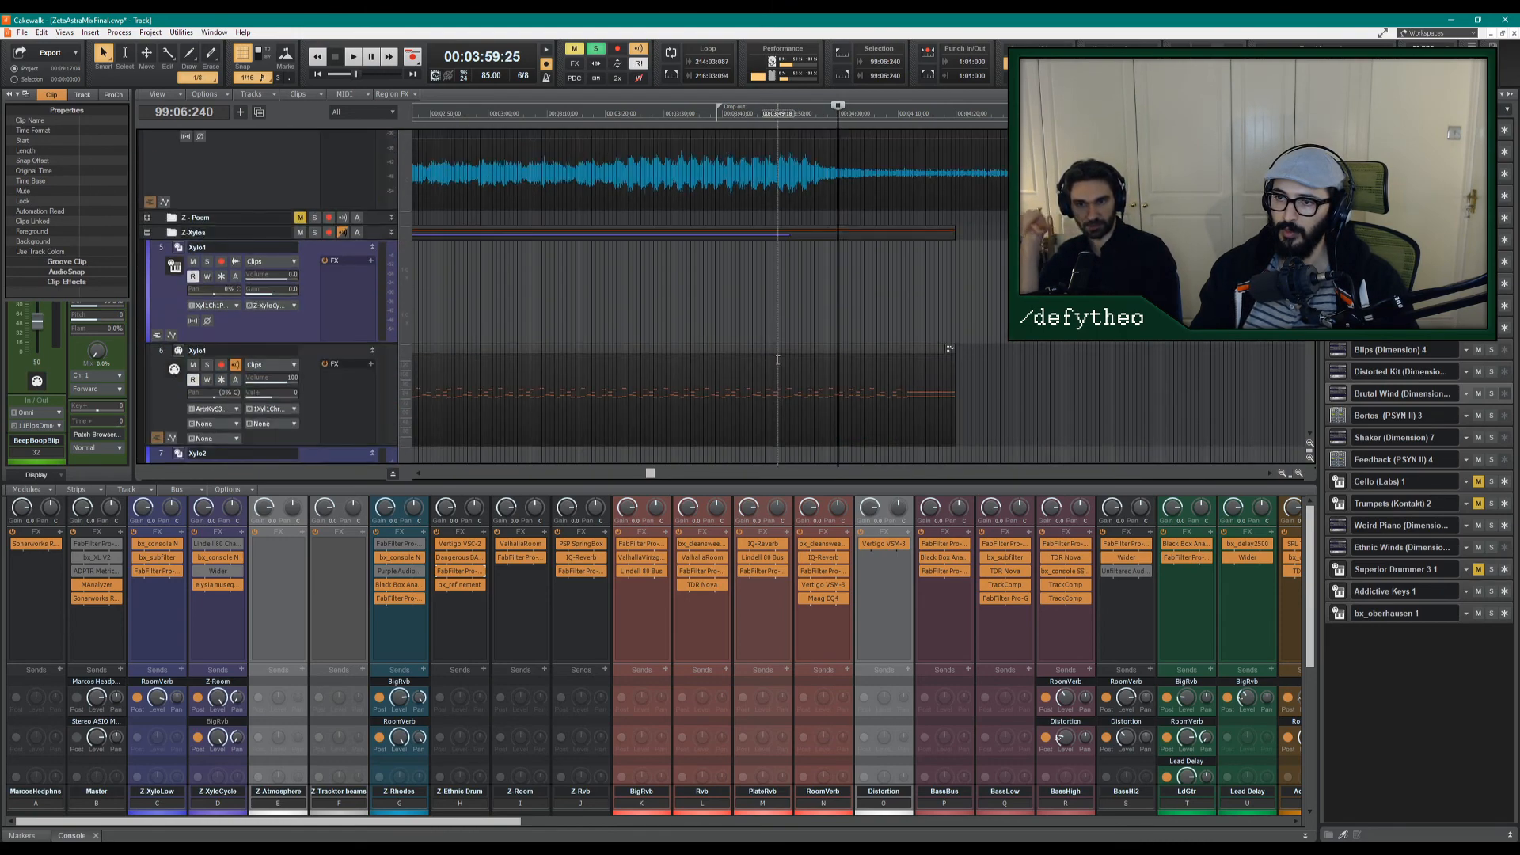
pyautogui.scroll(3, 778, 360)
pyautogui.click(201, 168)
pyautogui.click(186, 167)
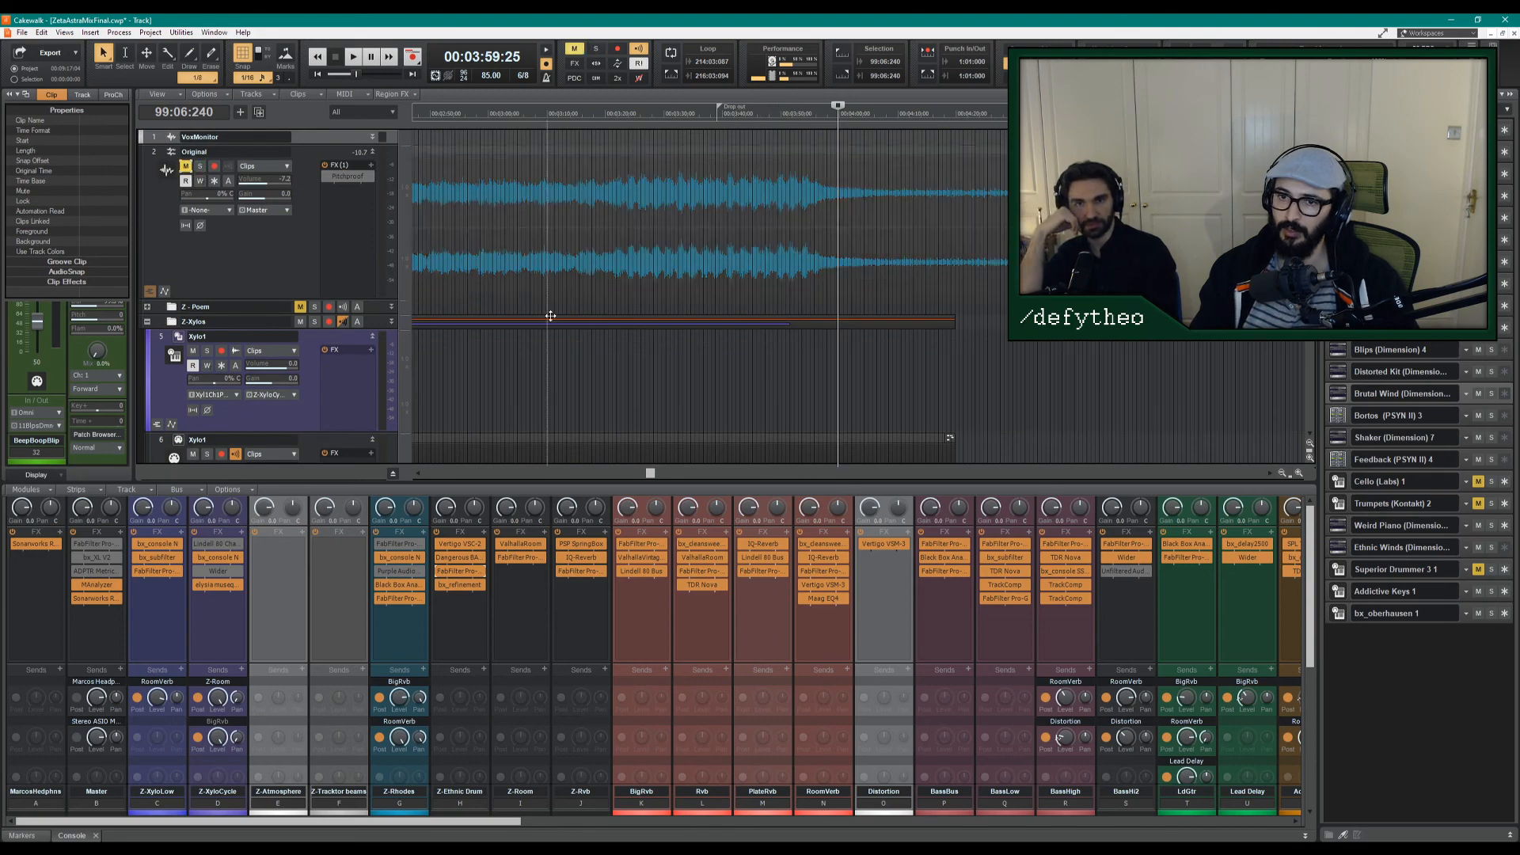
# Collapse the Z-Synth FX folder and the Inspector to make room for the Z-Sample FX tracks.
pyautogui.scroll(-5, 618, 332)
pyautogui.scroll(-5, 697, 347)
pyautogui.scroll(-15, 681, 342)
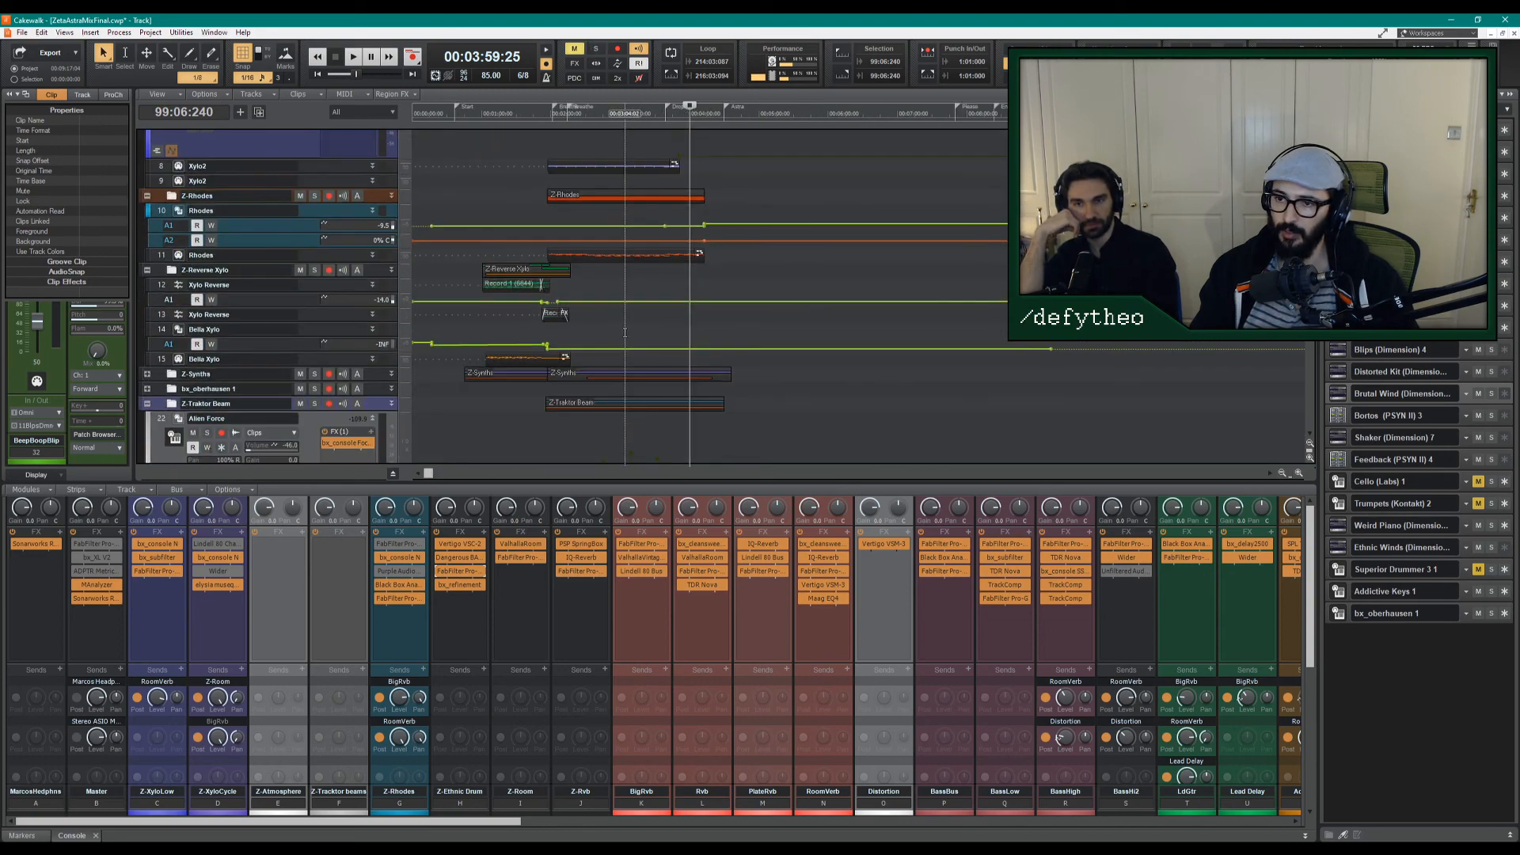
pyautogui.scroll(-6, 626, 330)
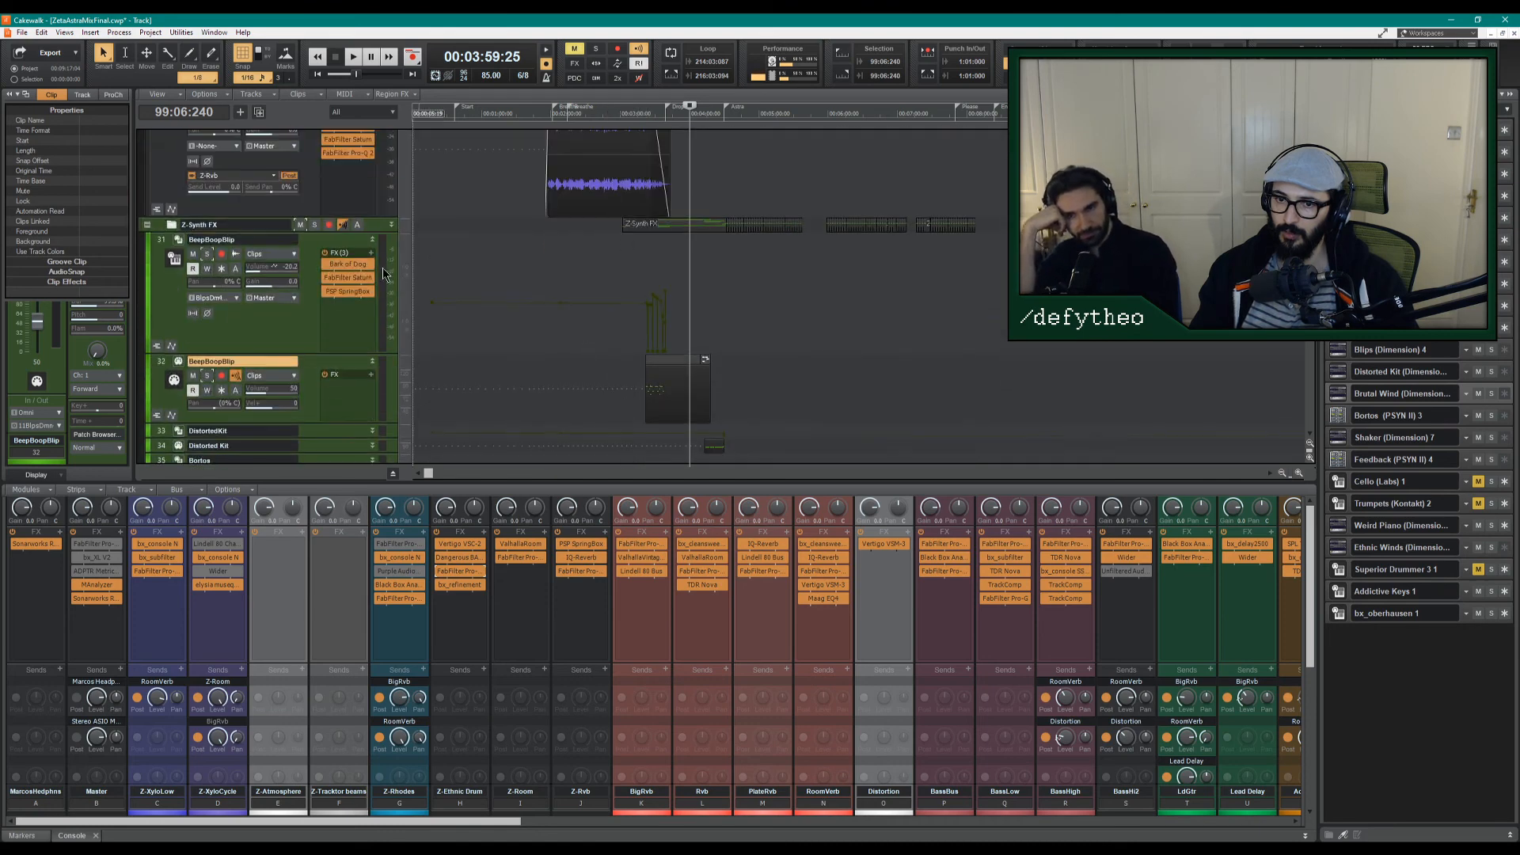
pyautogui.click(146, 225)
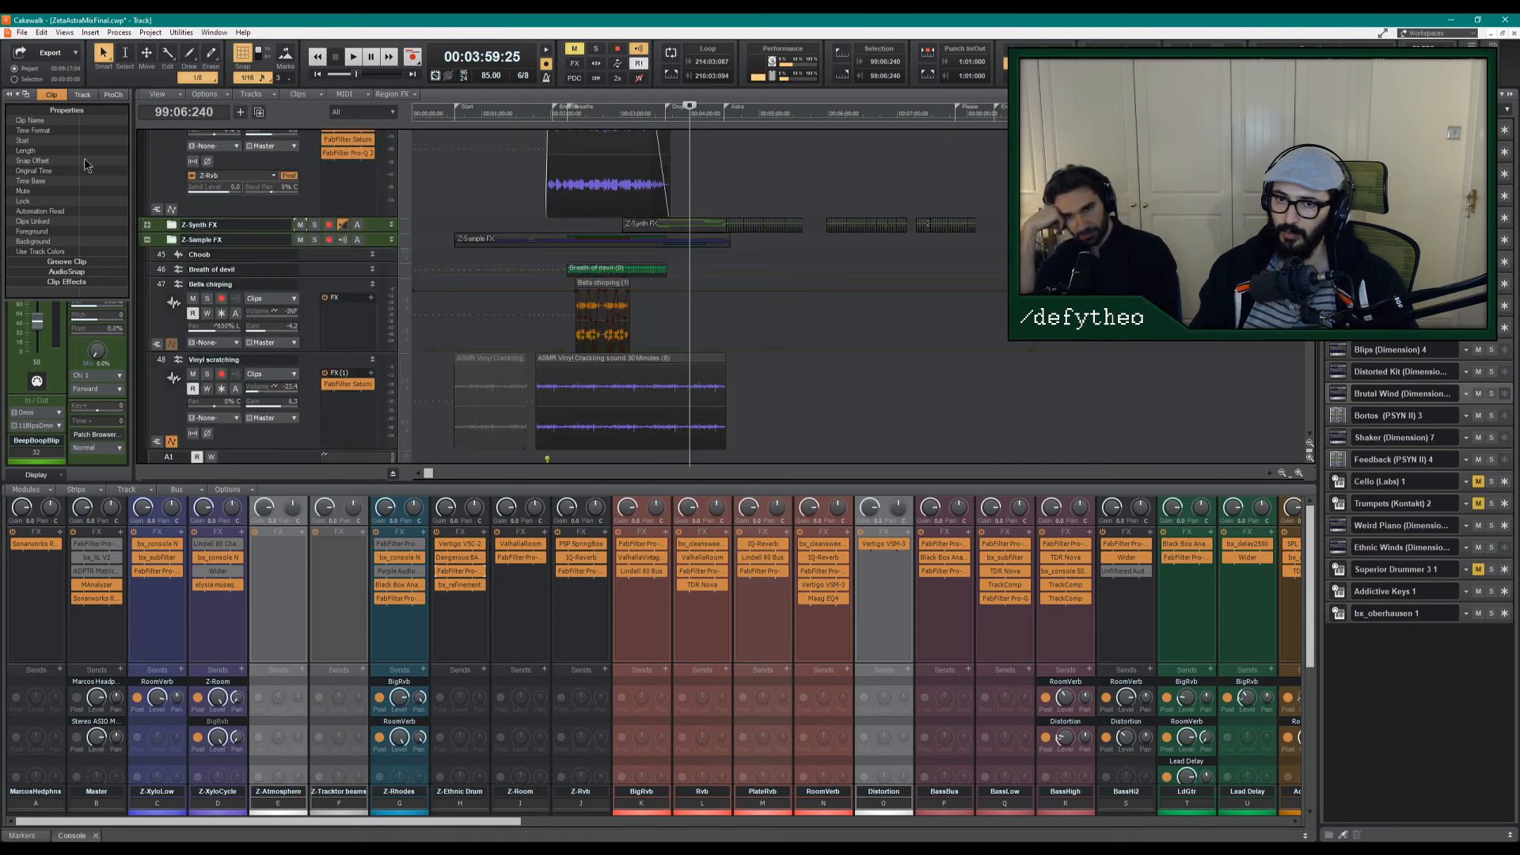
pyautogui.click(8, 94)
# Collapse the console and enlarge the timeline around the Pulley_Seagulls clip below the Rain track.
pyautogui.scroll(-3, 410, 270)
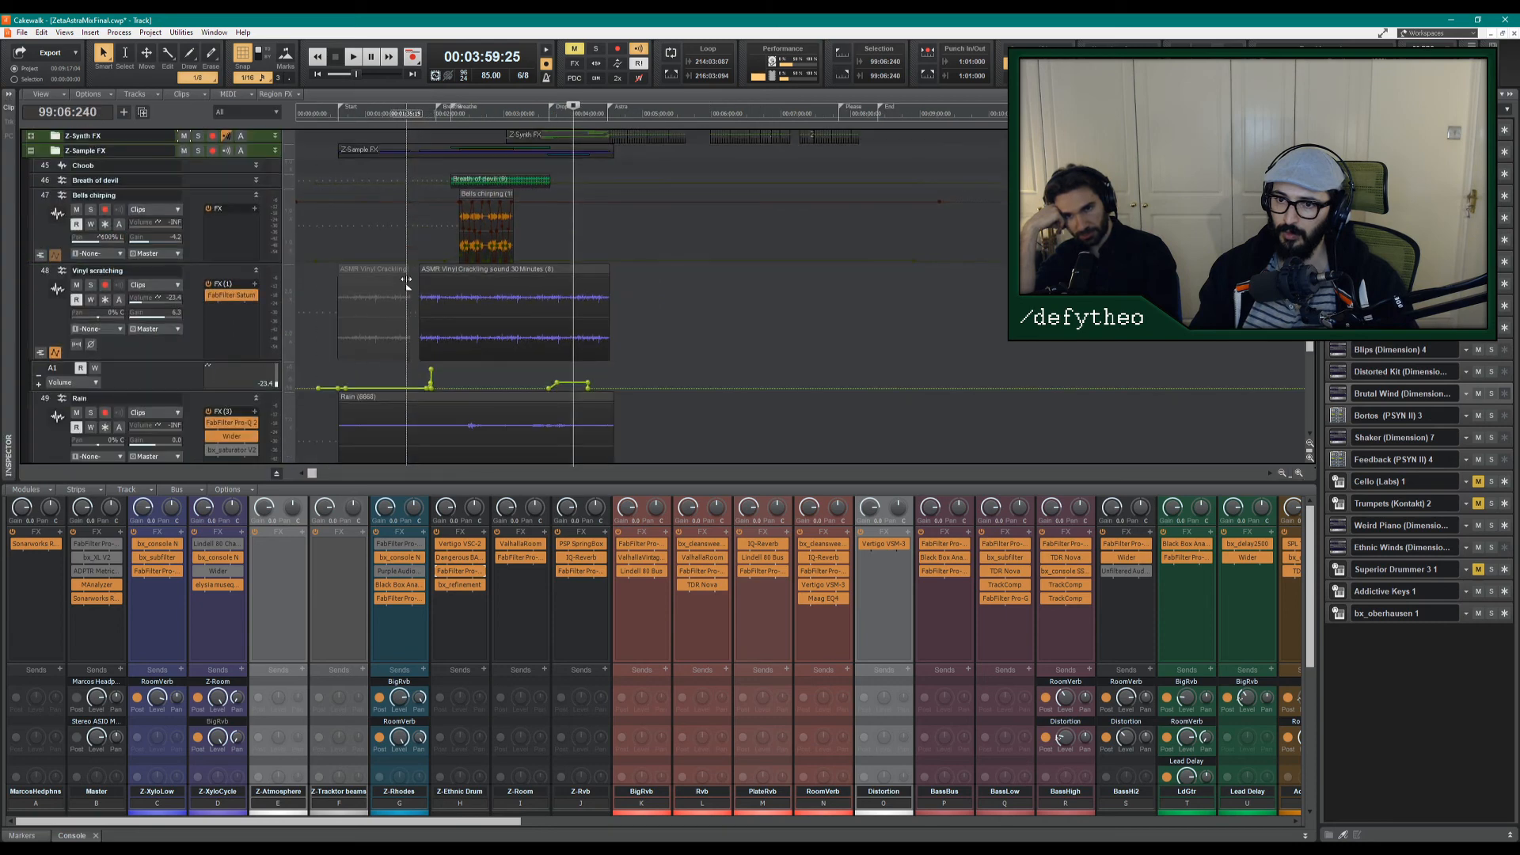
pyautogui.scroll(-4, 269, 398)
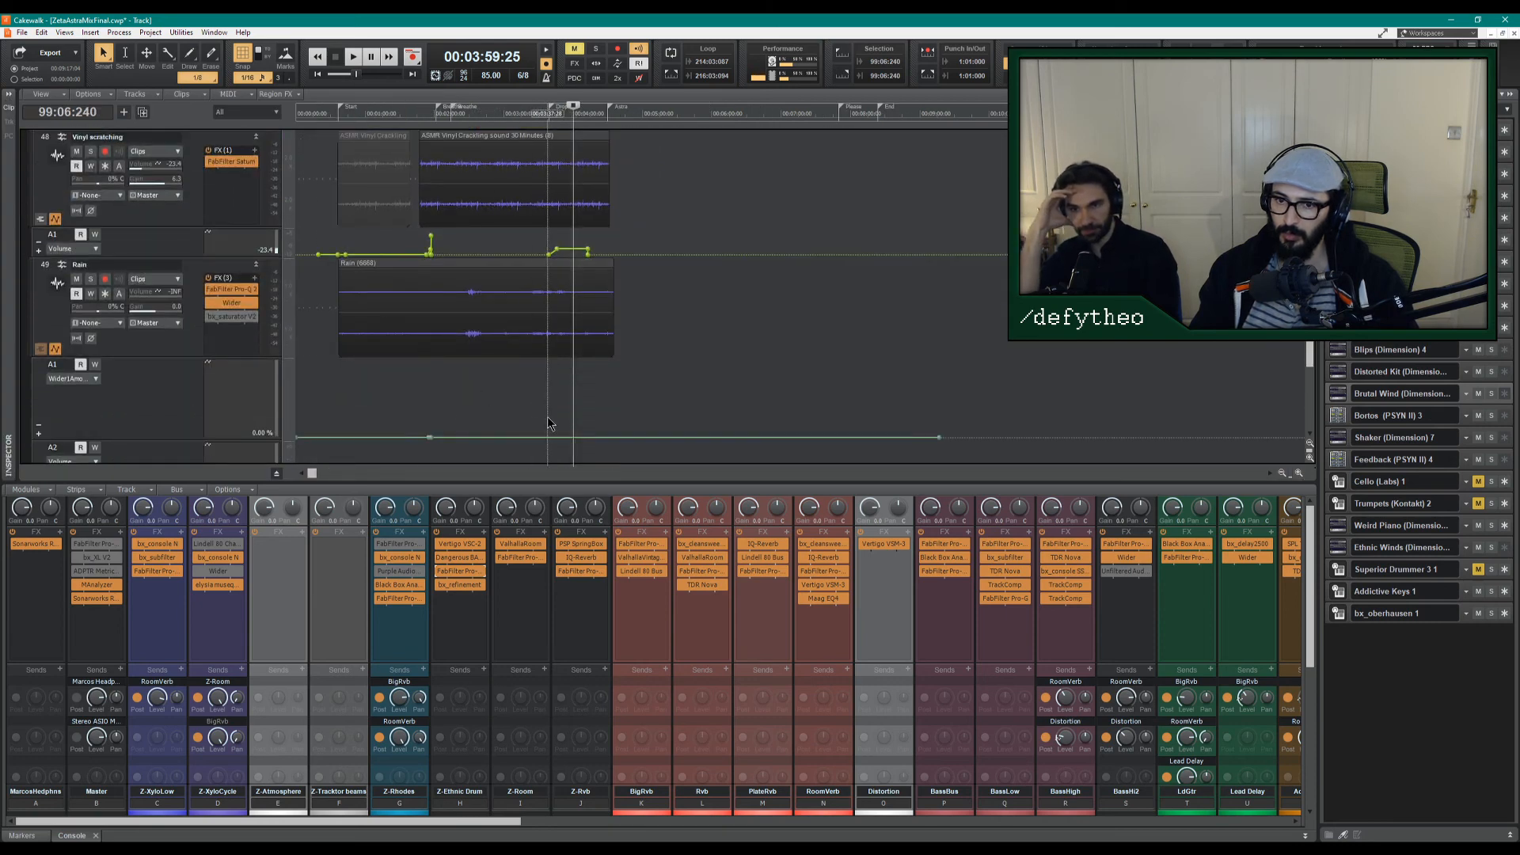
pyautogui.scroll(-1, 205, 387)
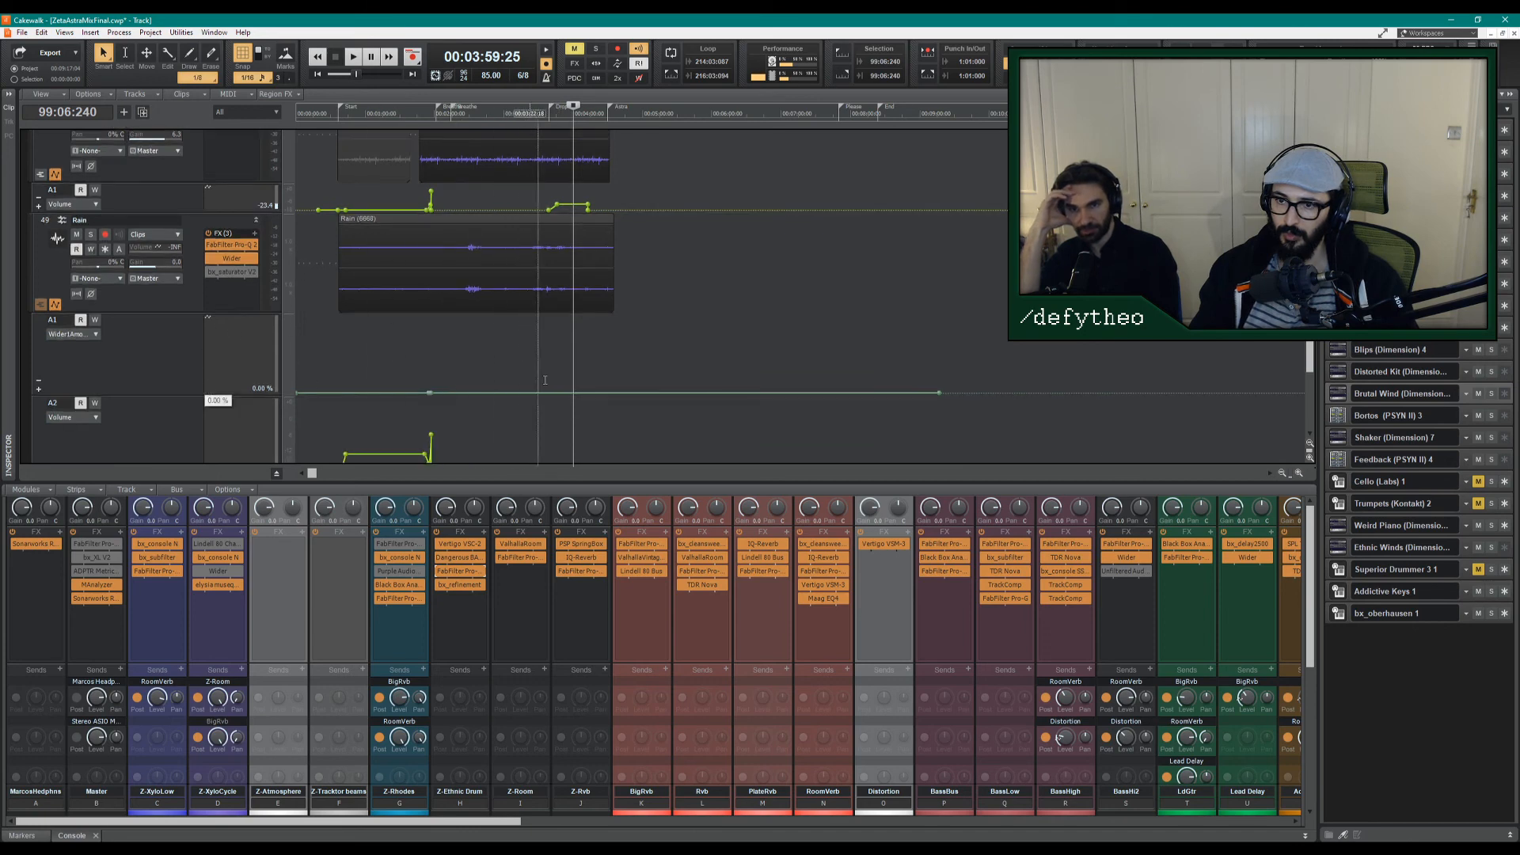
pyautogui.click(1305, 836)
pyautogui.scroll(3, 840, 457)
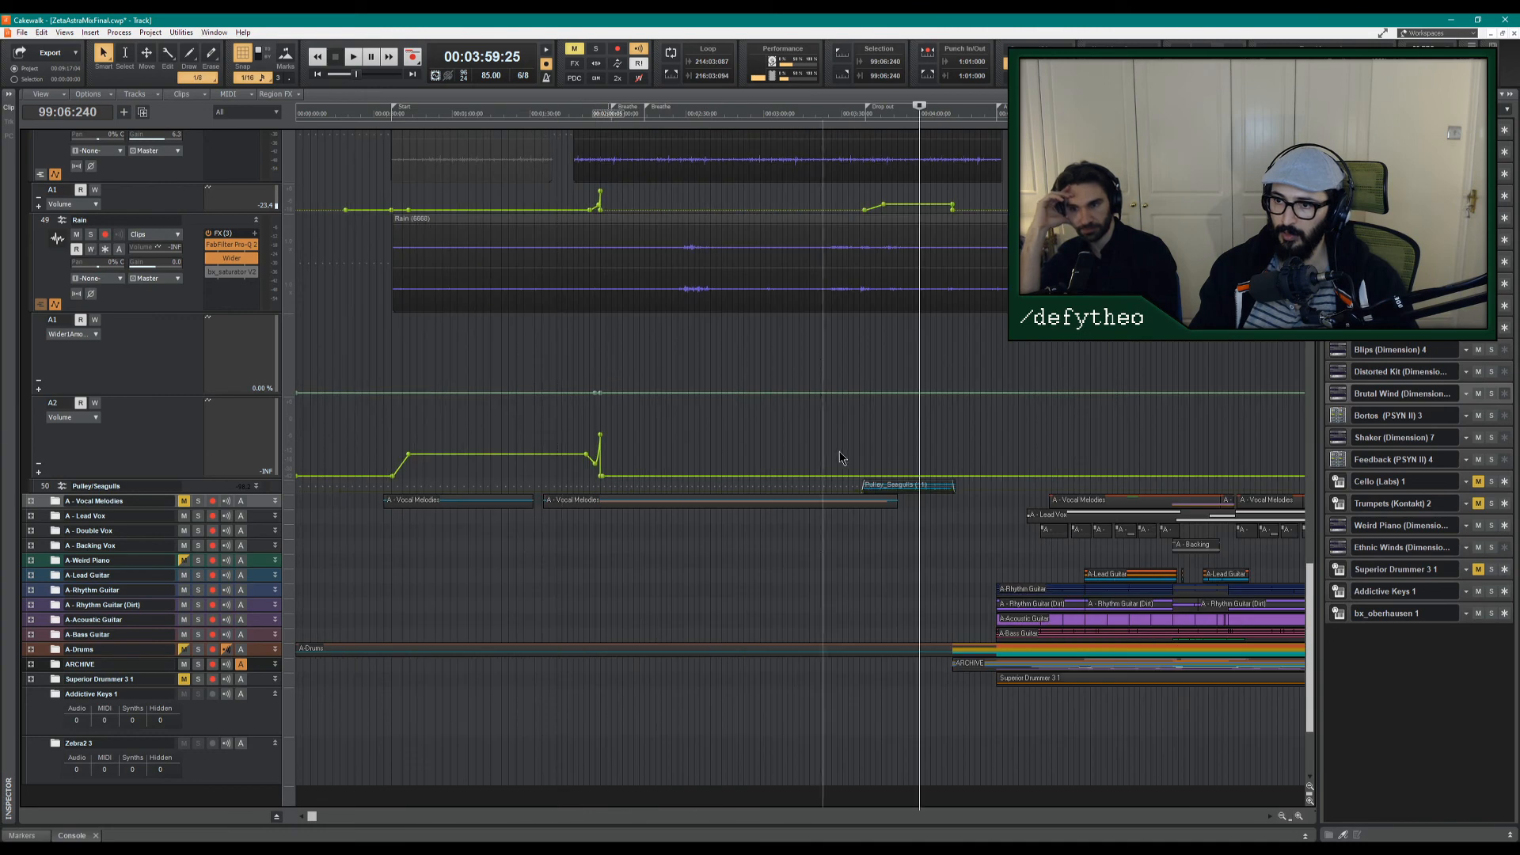
pyautogui.scroll(4, 868, 430)
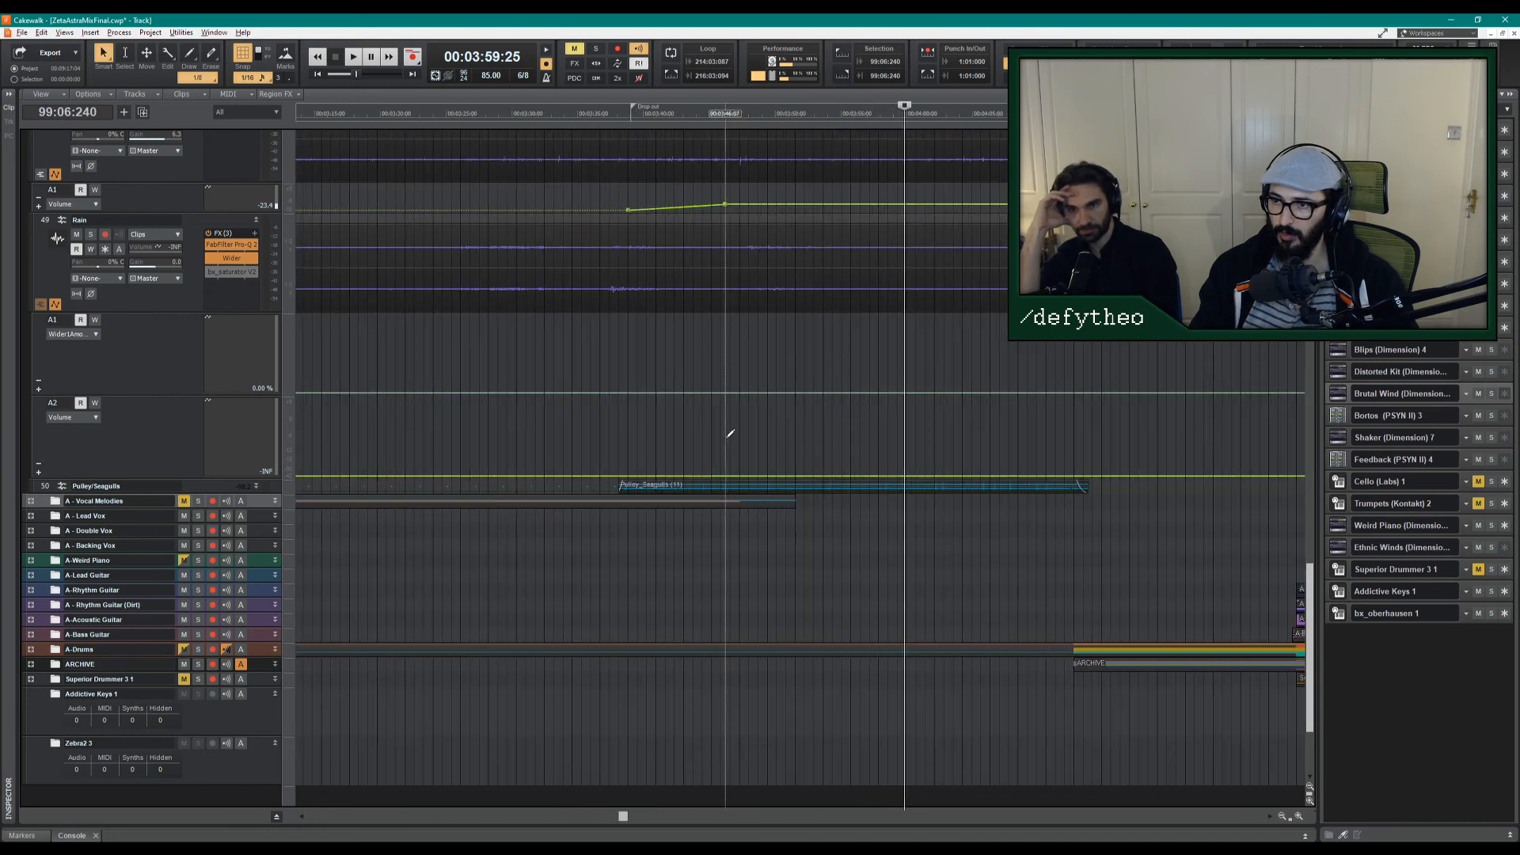
# Add nodes with a Jump ending to the Rain volume envelope around the Pulley_Seagulls clip and raise the drop-out section to about -19.7 dB.
pyautogui.click(627, 475)
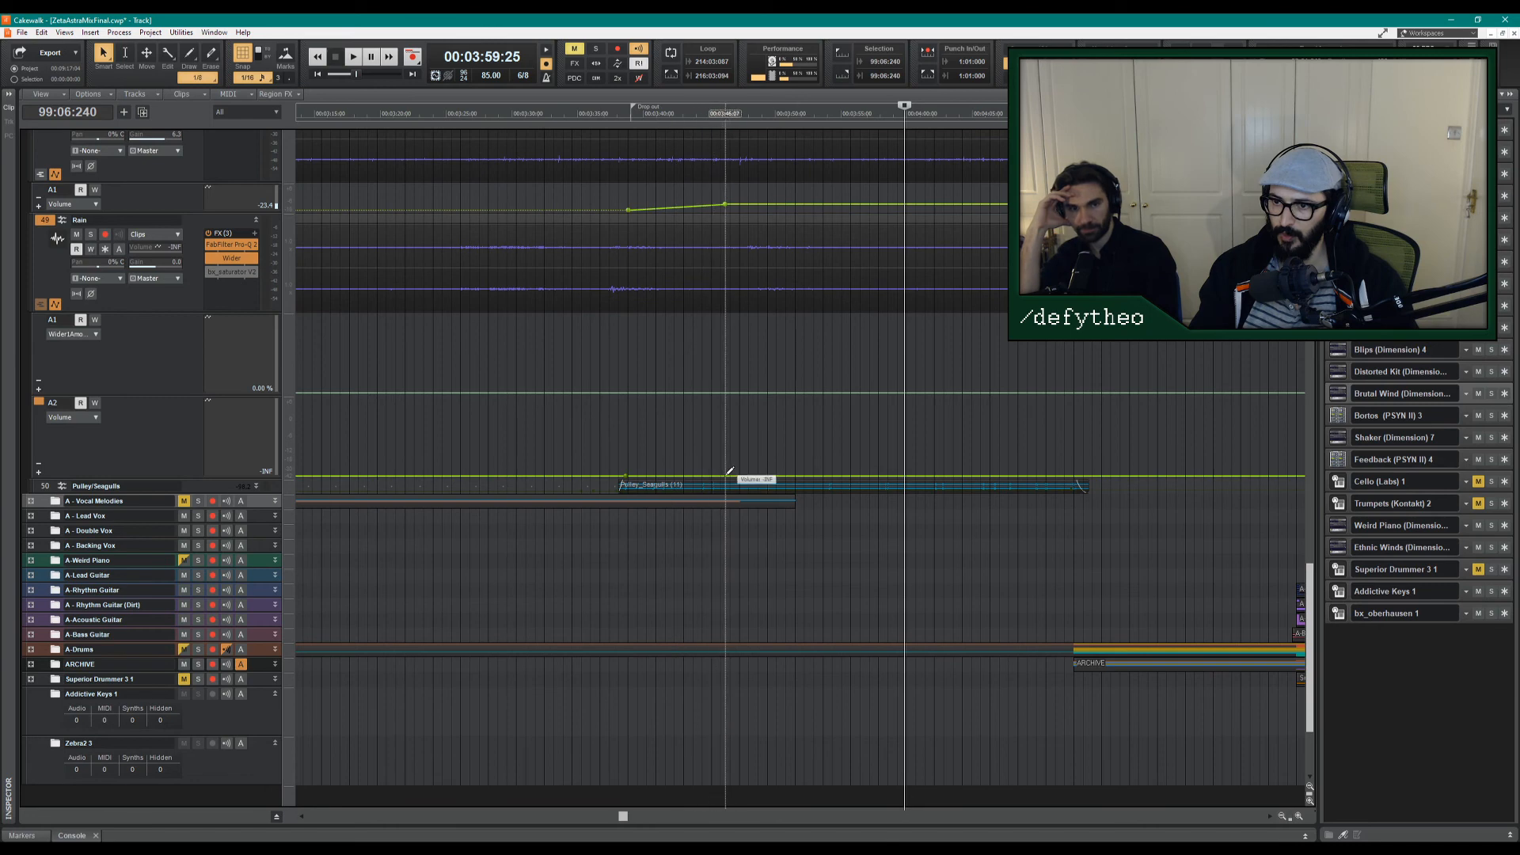
pyautogui.rightClick(1068, 478)
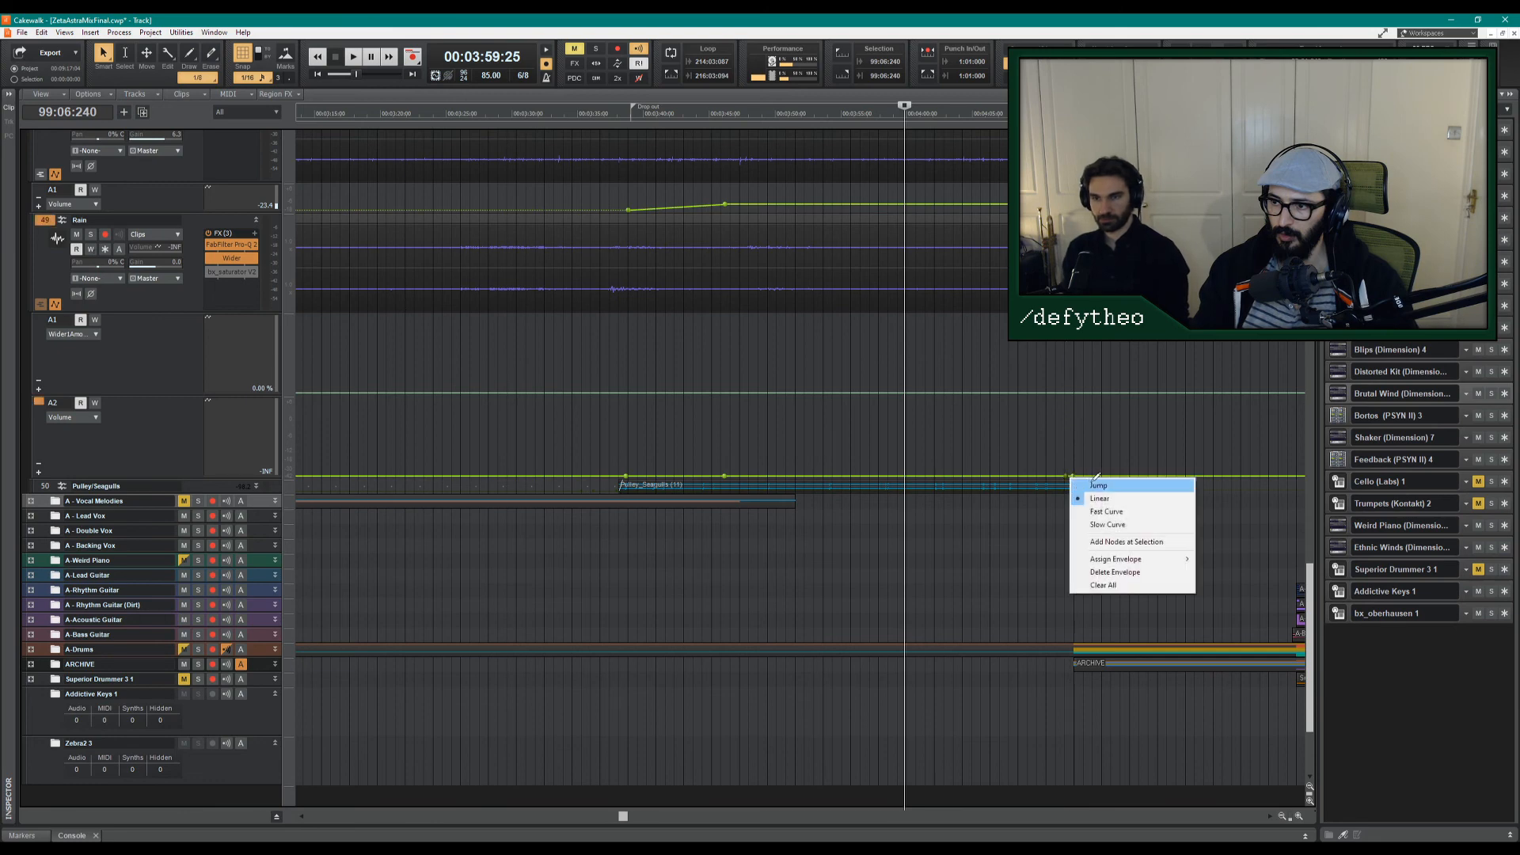
pyautogui.click(1091, 486)
pyautogui.click(723, 475)
pyautogui.moveTo(800, 477); pyautogui.dragTo(801, 465)
pyautogui.scroll(-2, 531, 436)
pyautogui.scroll(-4, 532, 435)
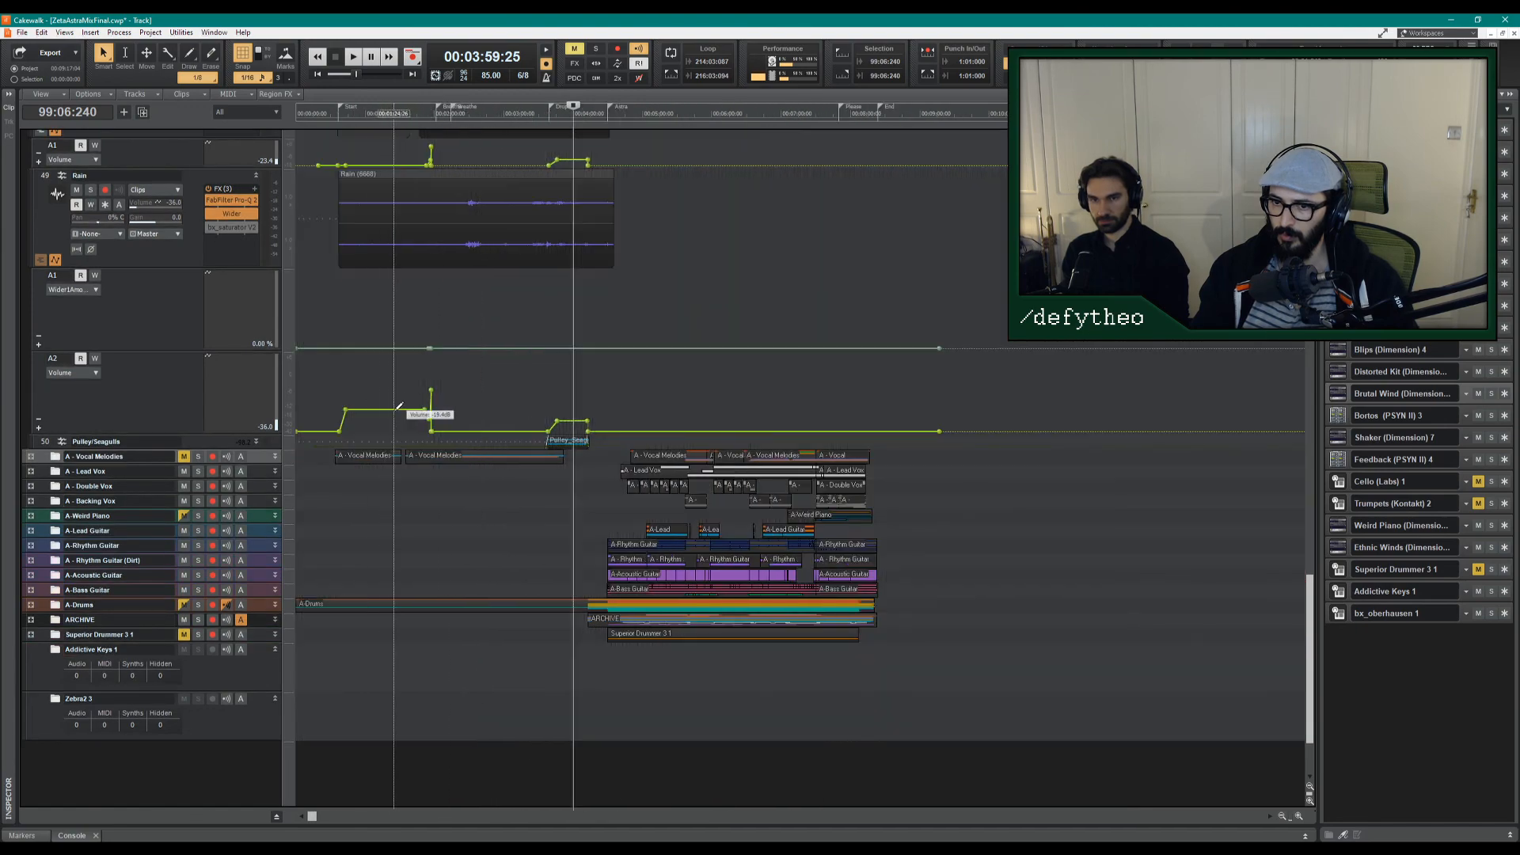
pyautogui.moveTo(573, 420); pyautogui.dragTo(573, 410)
# Play from 88:02:000, add nodes to the Rain track's Wider amount envelope just before the drop-out and raise it to 100% from there on.
pyautogui.press('space')
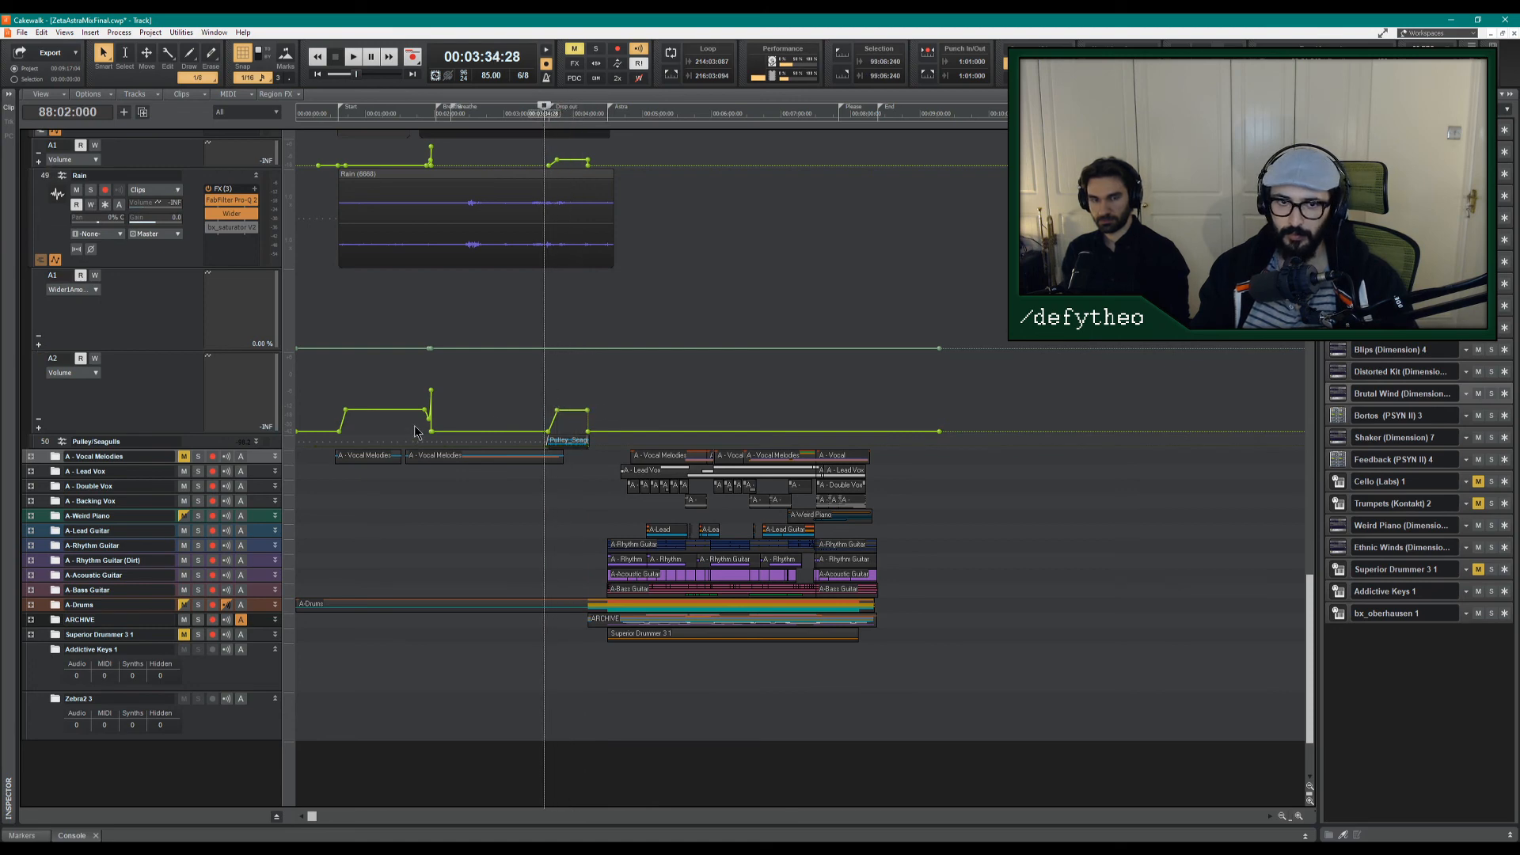
pyautogui.press('space')
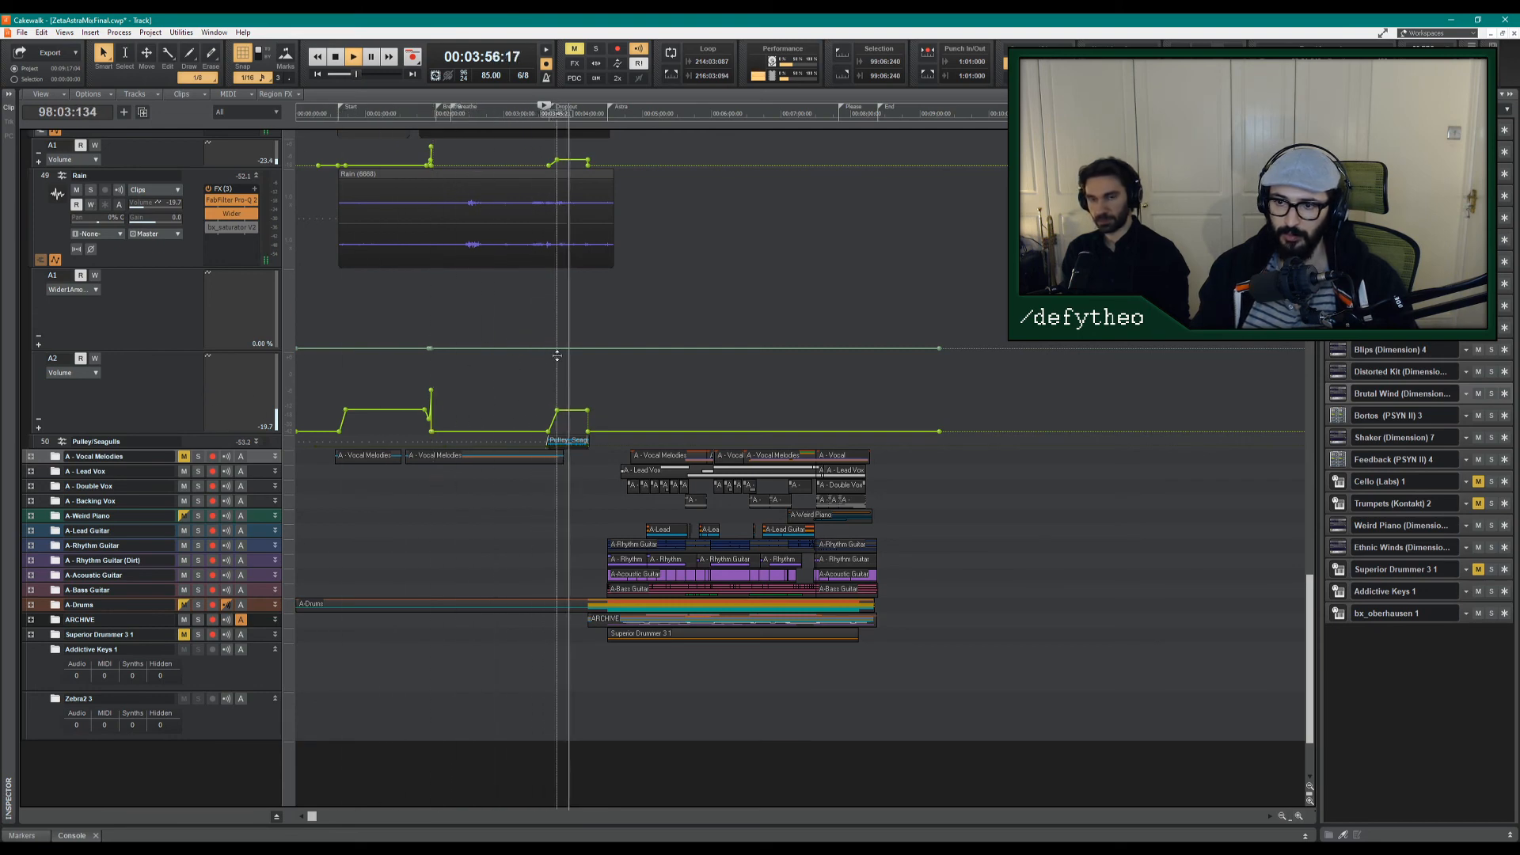
pyautogui.click(533, 349)
pyautogui.click(542, 348)
pyautogui.click(574, 349)
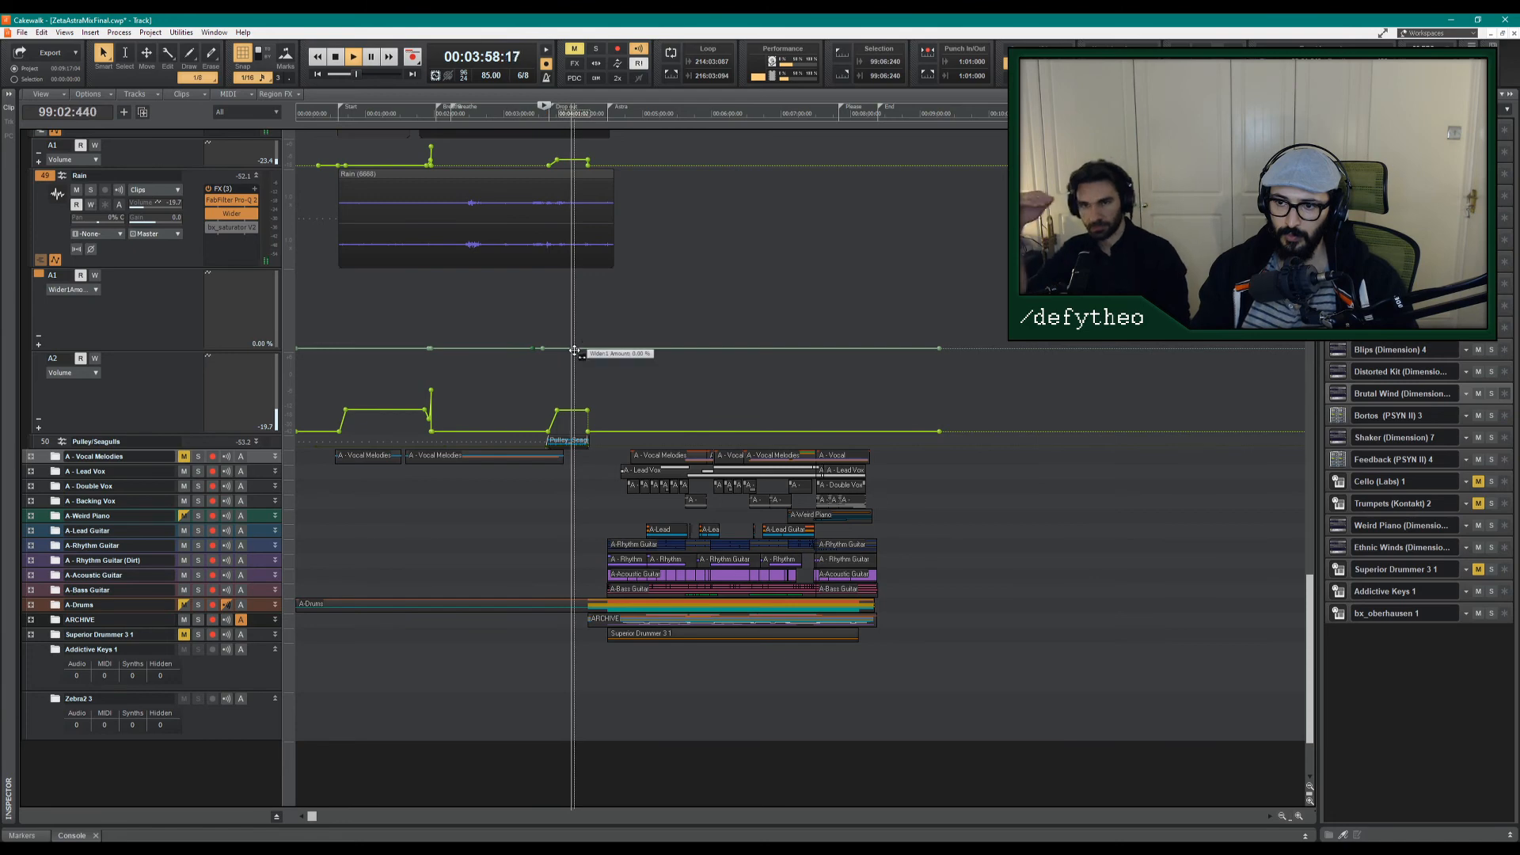
pyautogui.moveTo(574, 349); pyautogui.dragTo(616, 270)
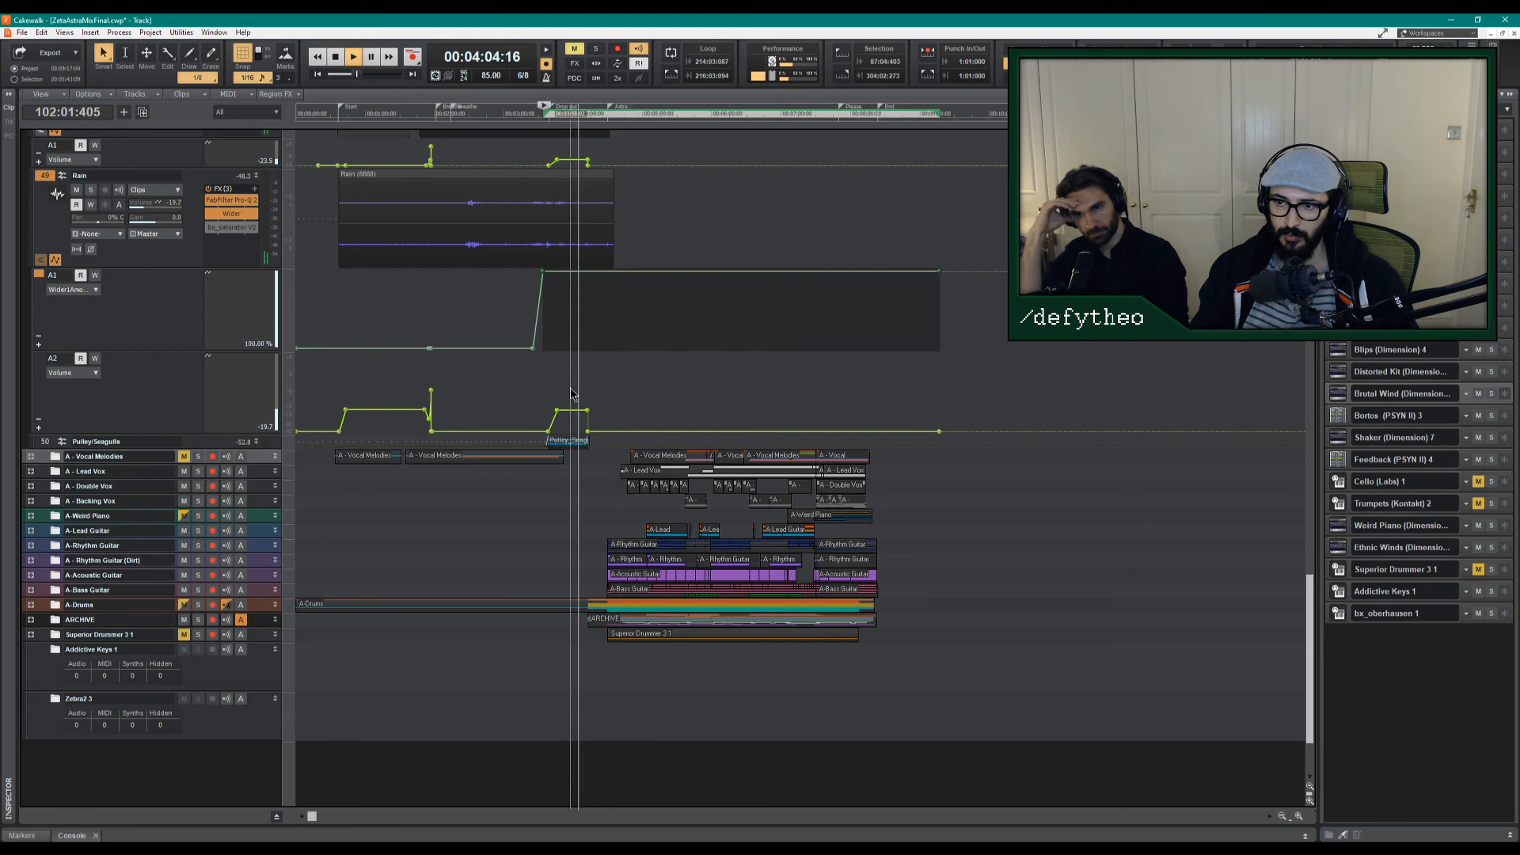
# Lower the Rain volume across the drop-out to about -24.1 dB and audition the transition out of it from 102:06:240.
pyautogui.moveTo(572, 409); pyautogui.dragTo(572, 412)
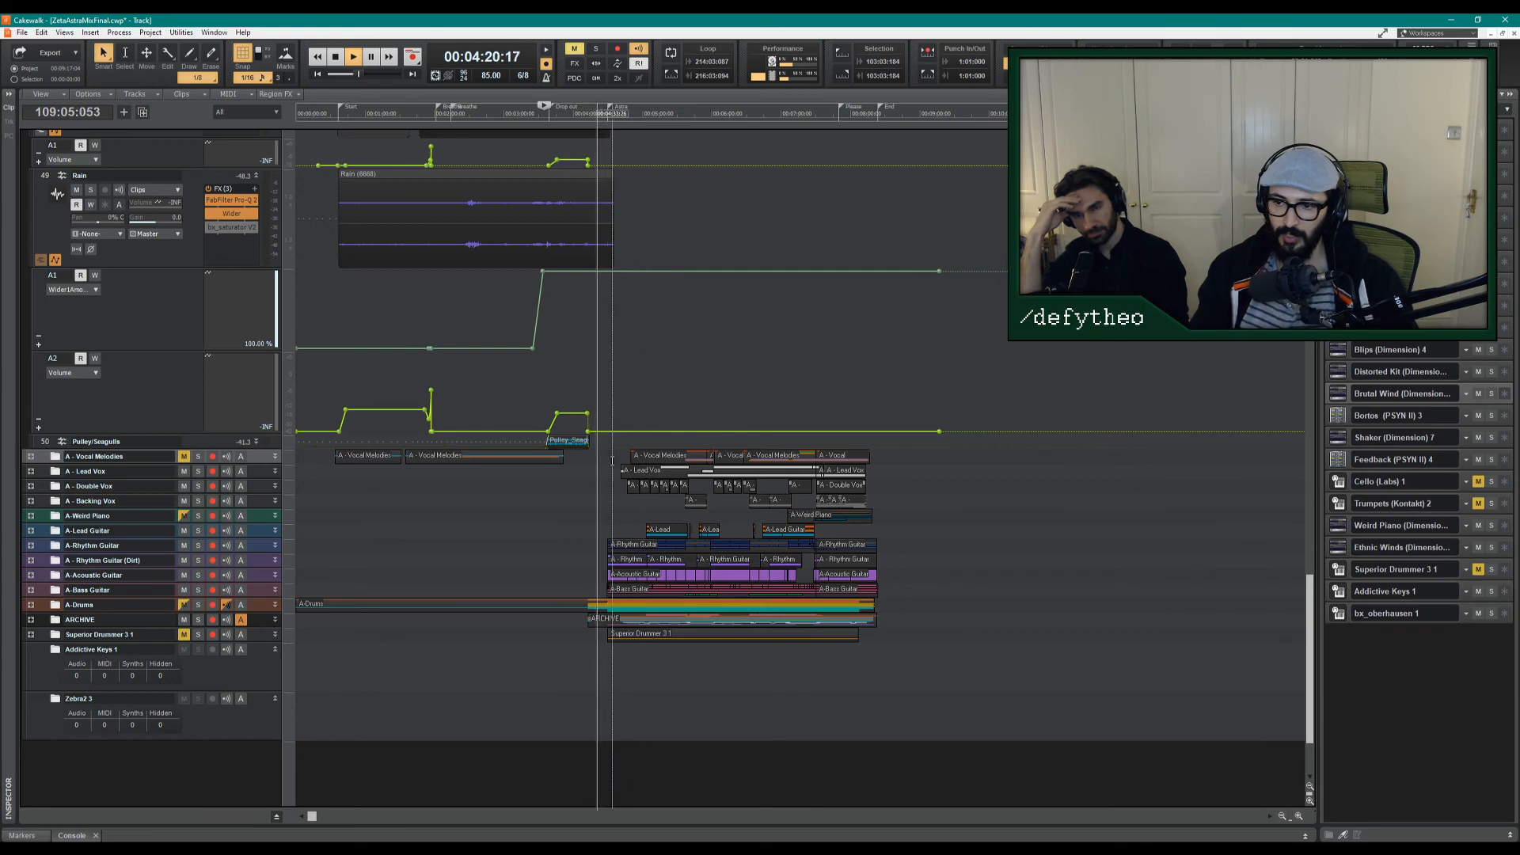
pyautogui.press('space')
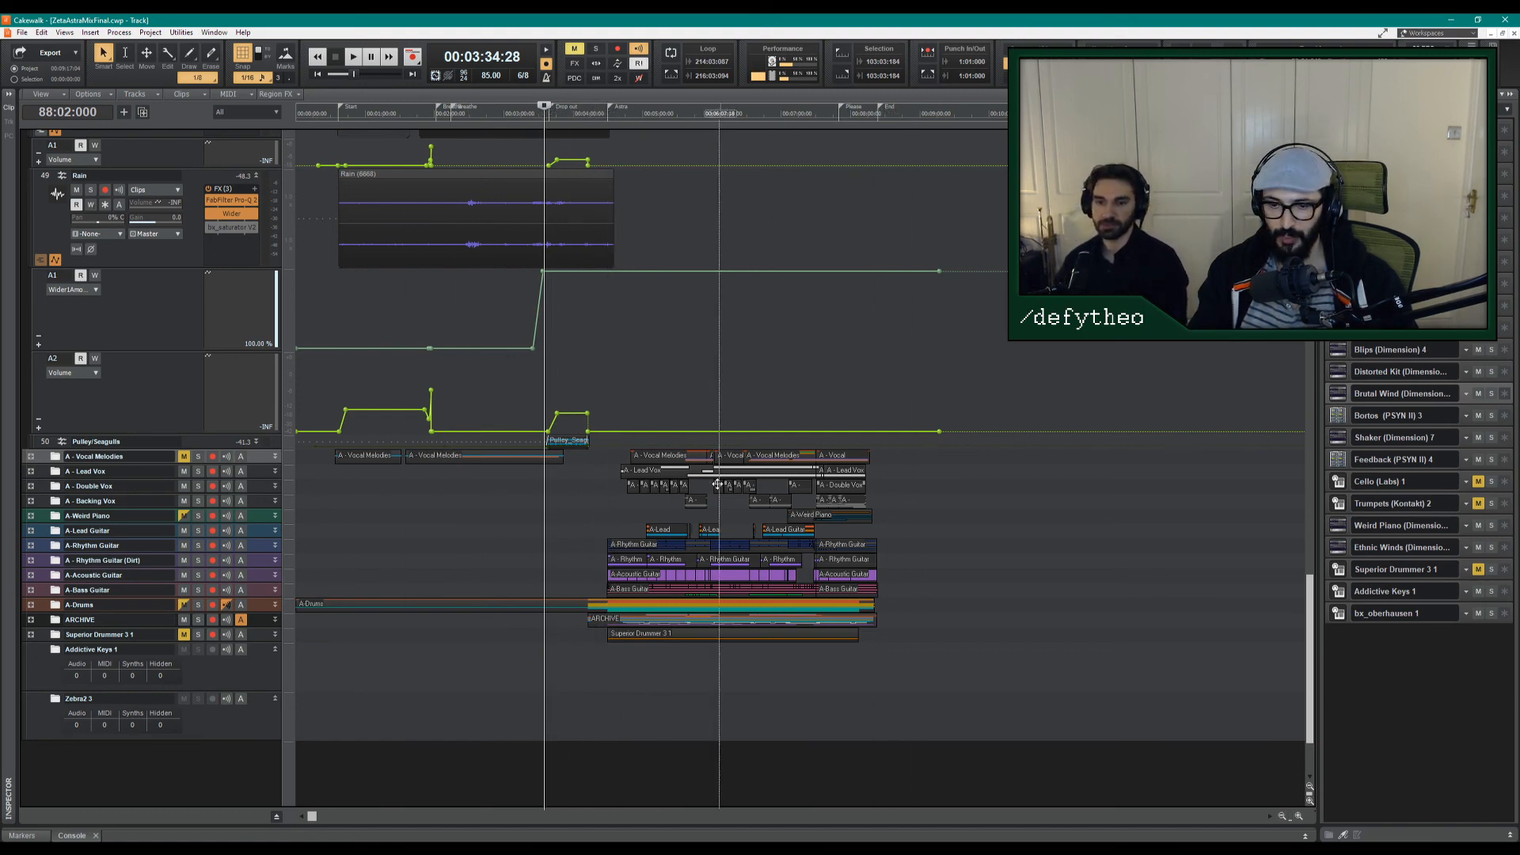
pyautogui.click(585, 310)
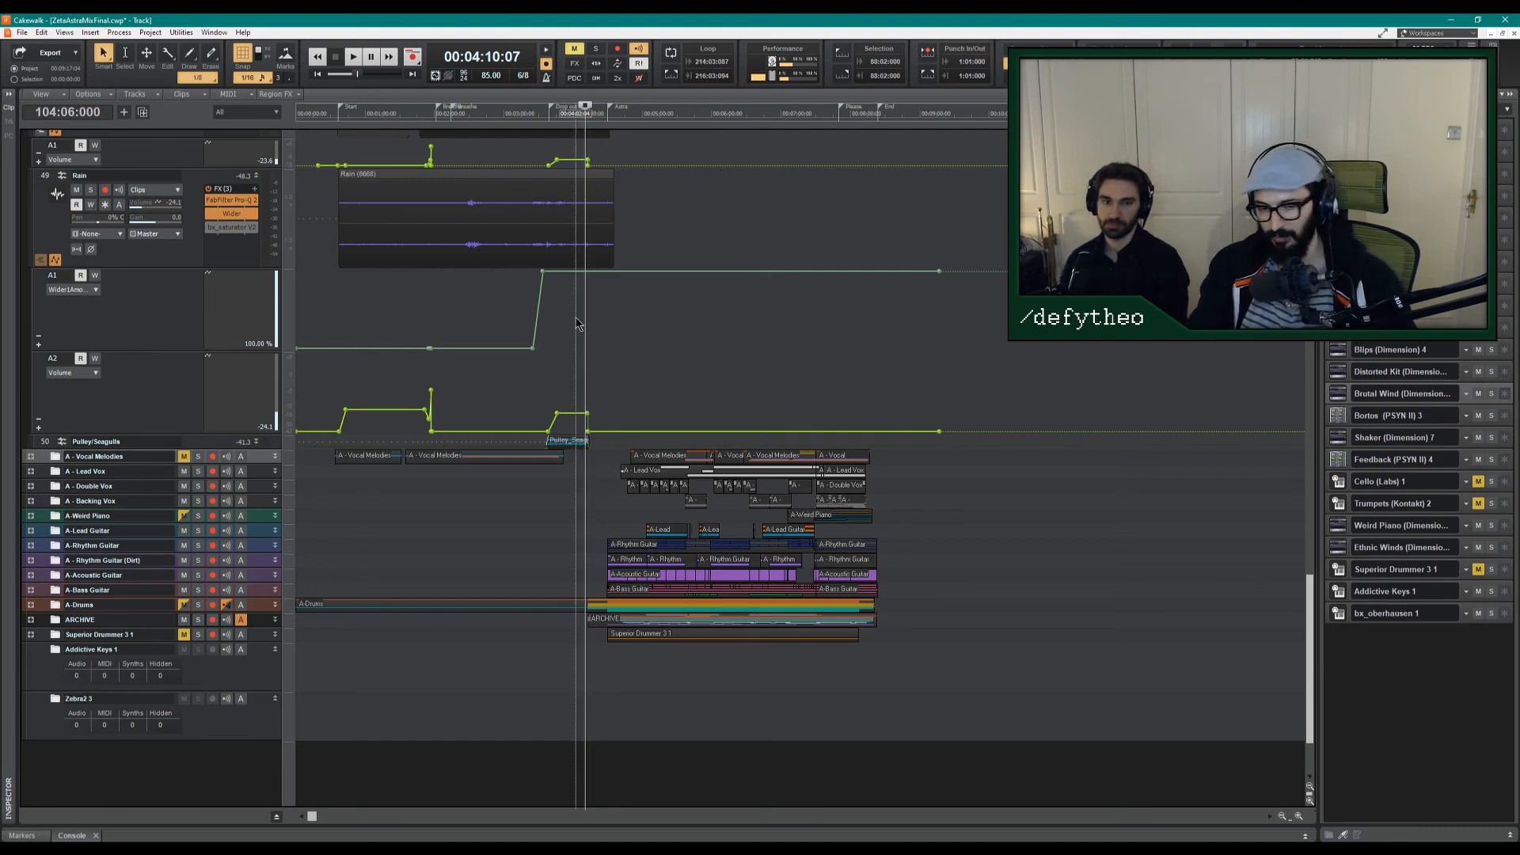
pyautogui.click(581, 316)
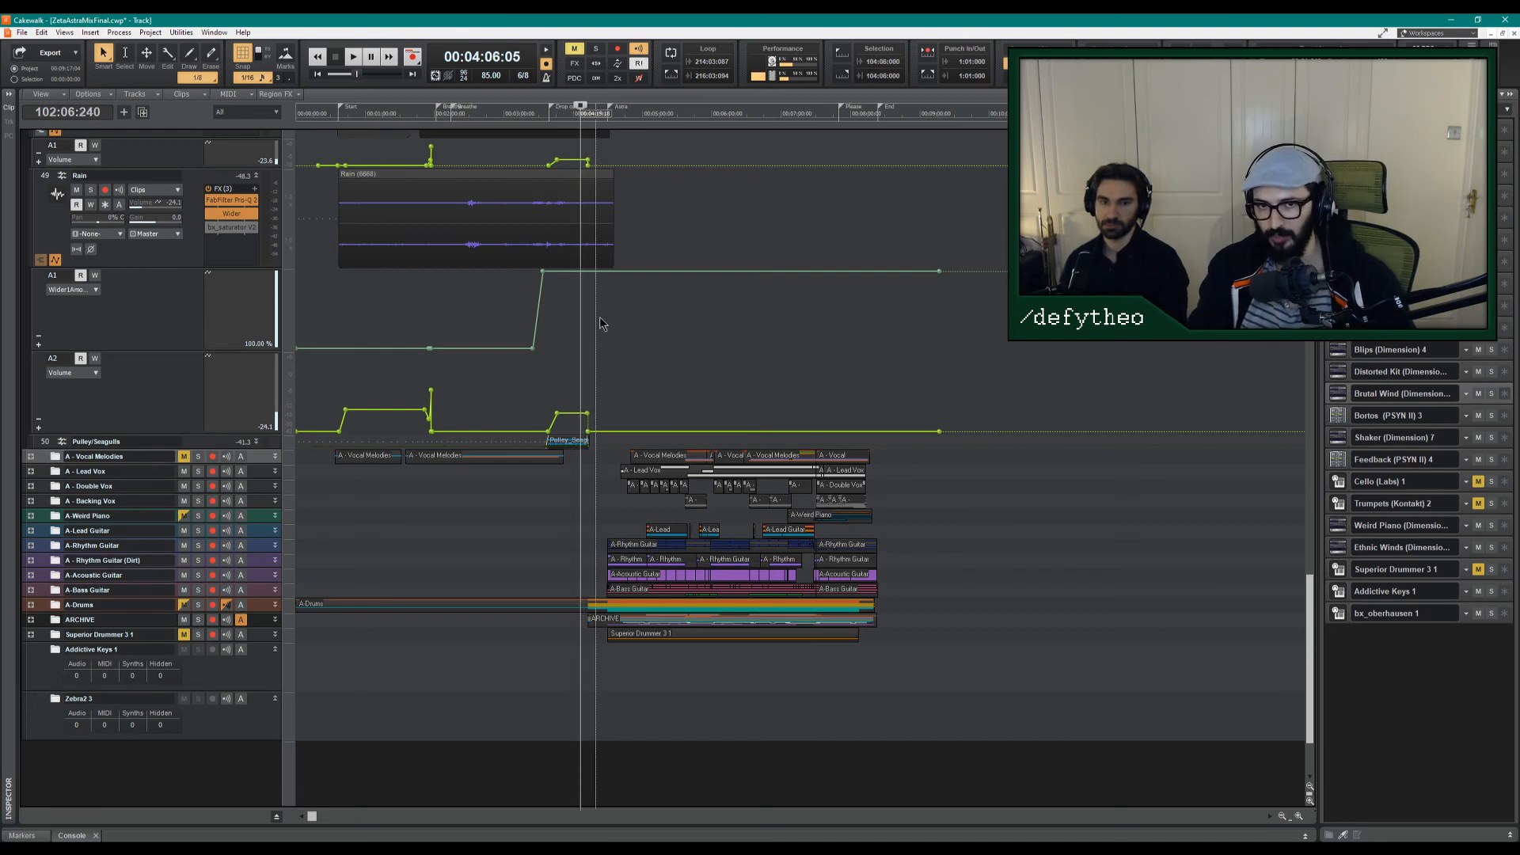
pyautogui.press('space')
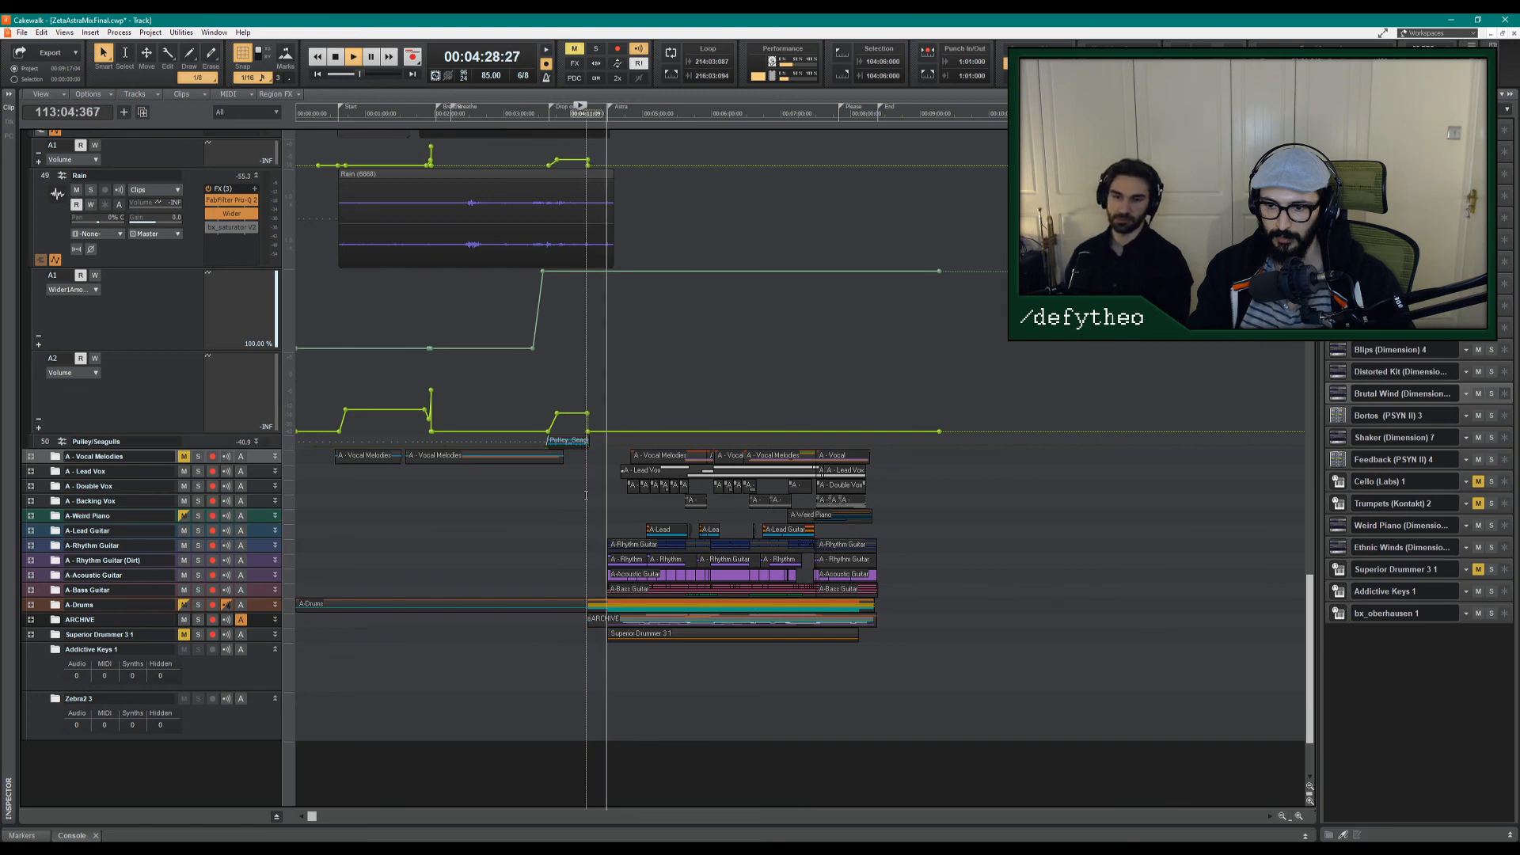
pyautogui.press('space')
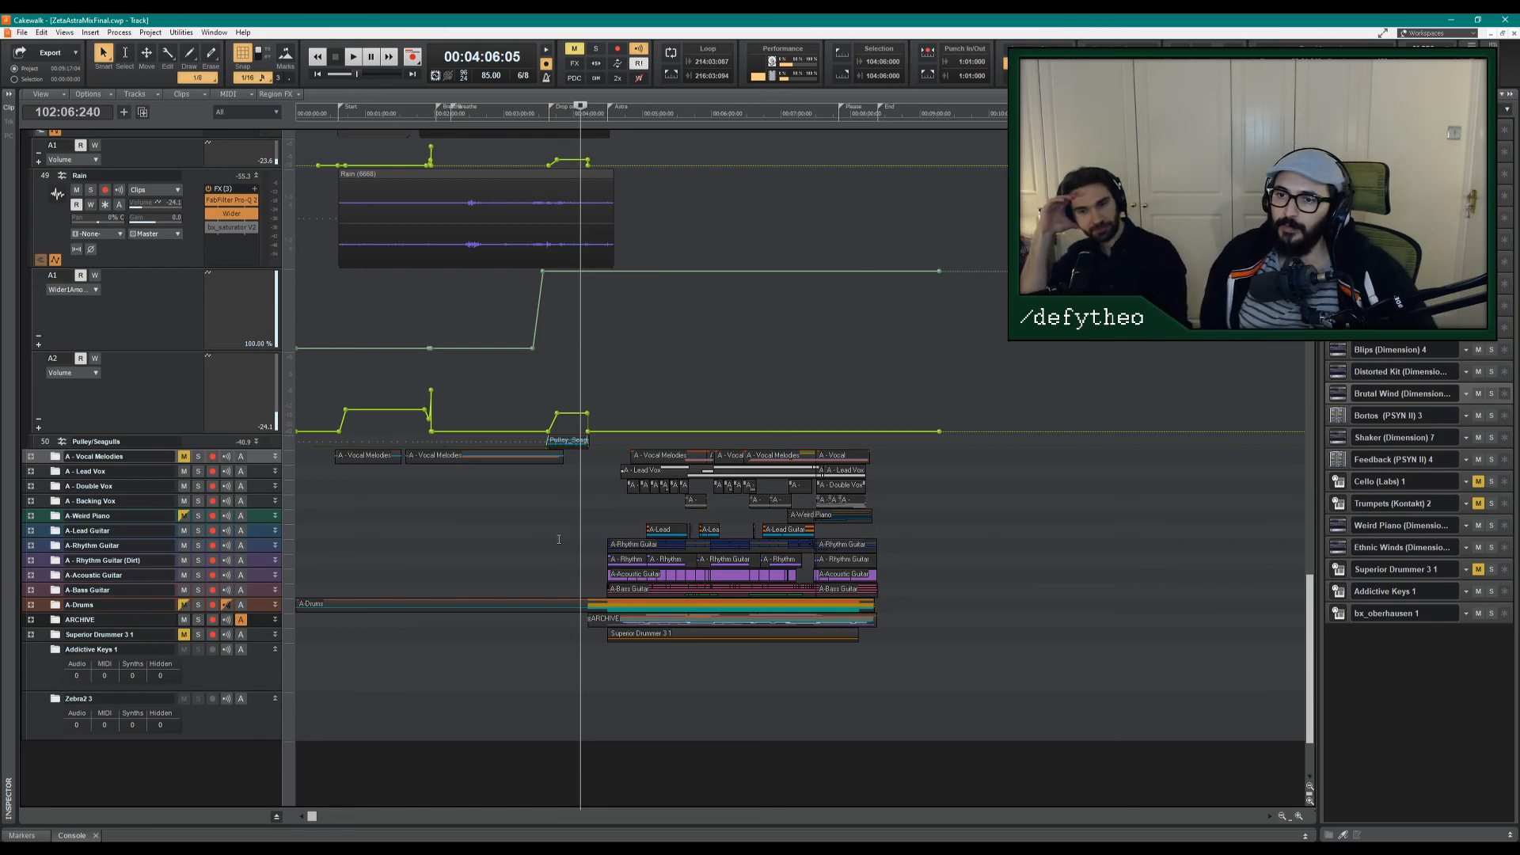
# Expand and solo the Pulley/Seagulls track and play it from 89:05:000.
pyautogui.scroll(-1, 554, 511)
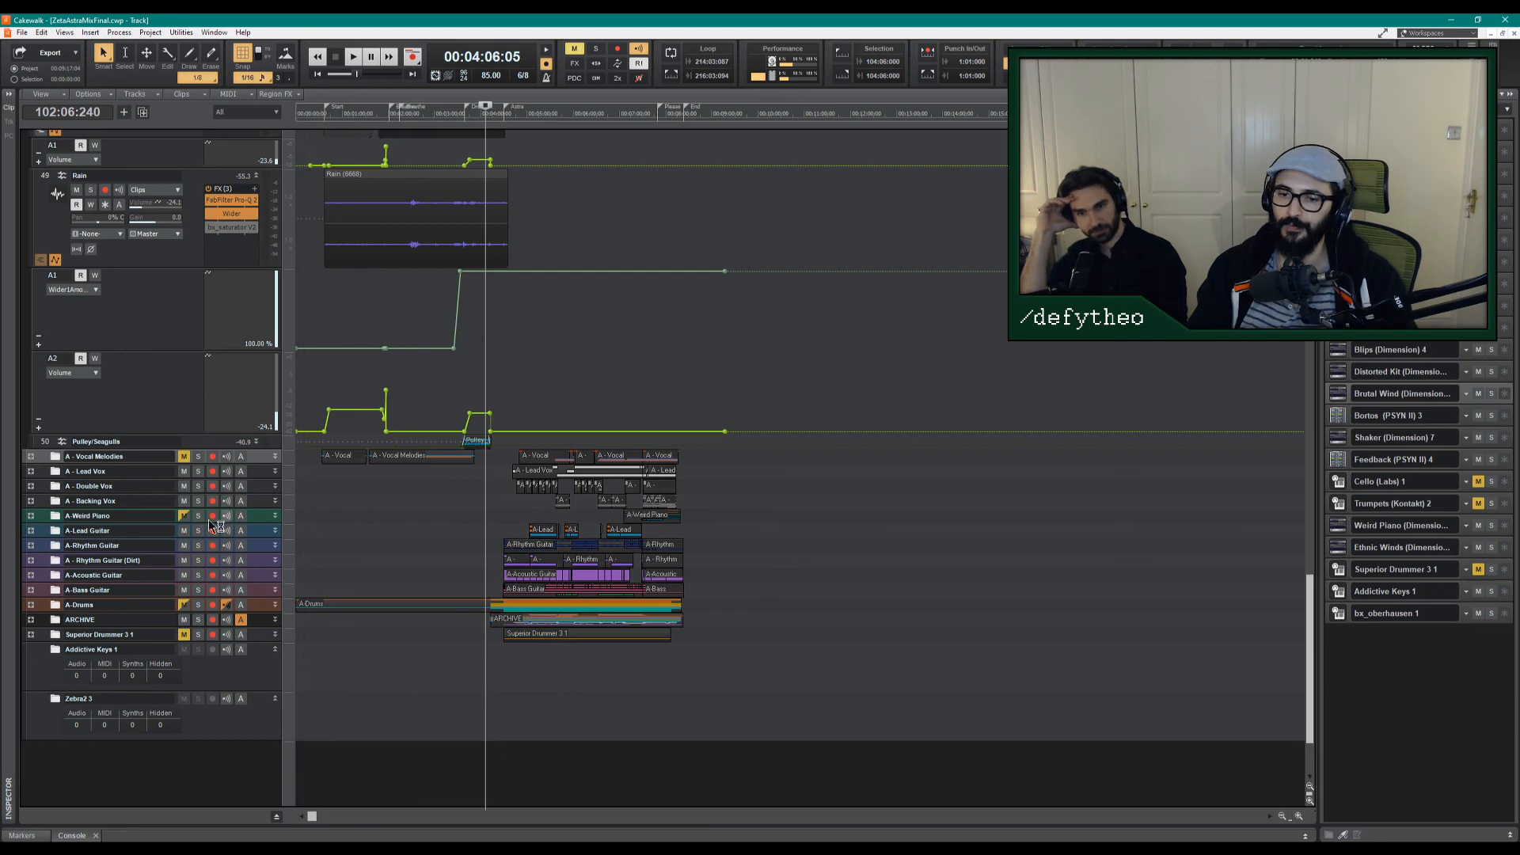
pyautogui.scroll(1, 252, 400)
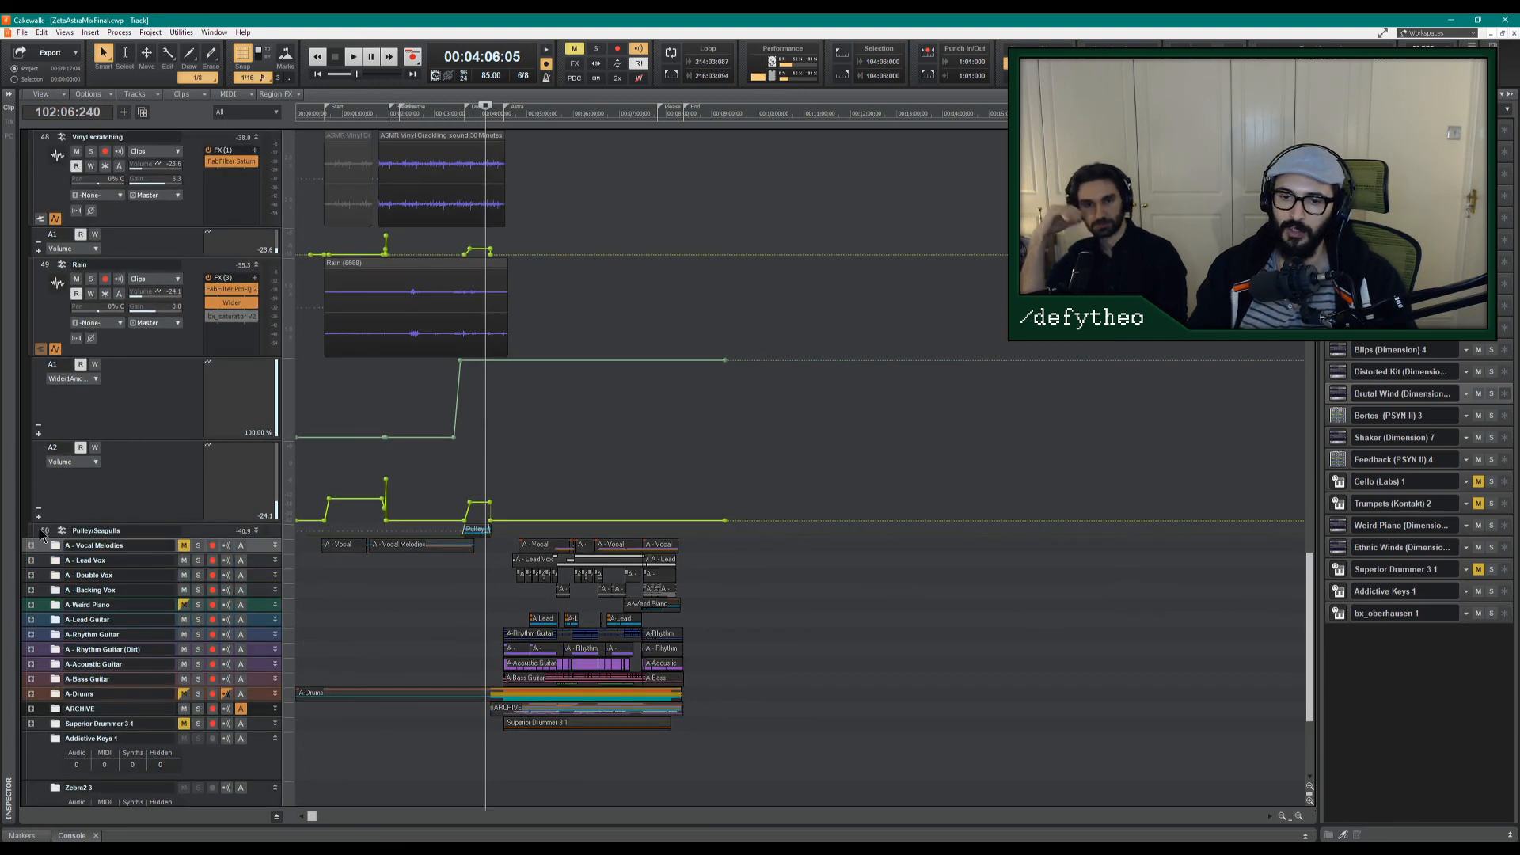
pyautogui.moveTo(49, 535); pyautogui.dragTo(126, 605)
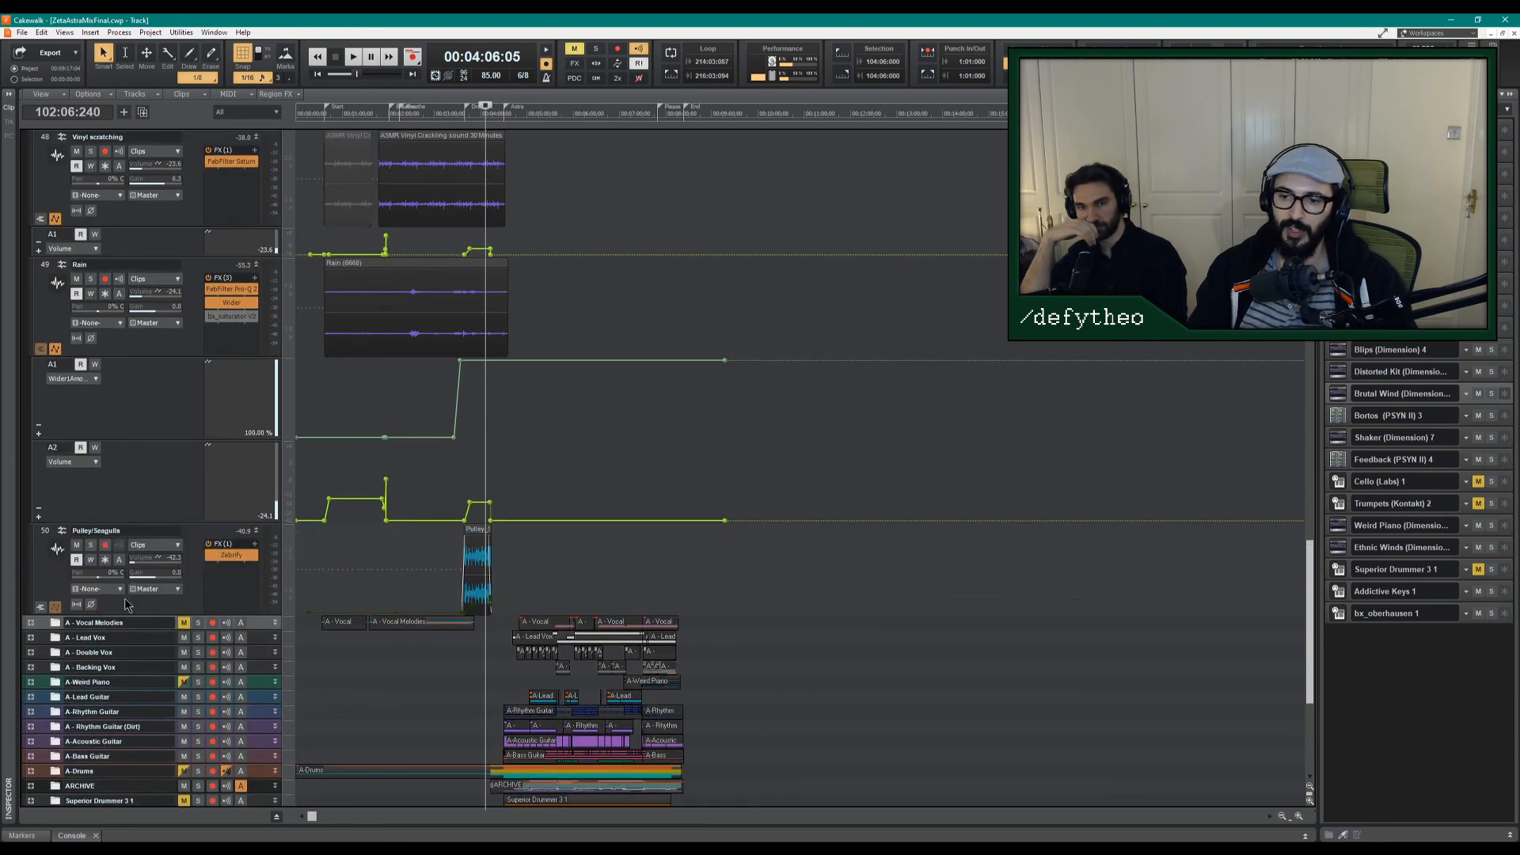
pyautogui.click(91, 544)
pyautogui.scroll(3, 859, 656)
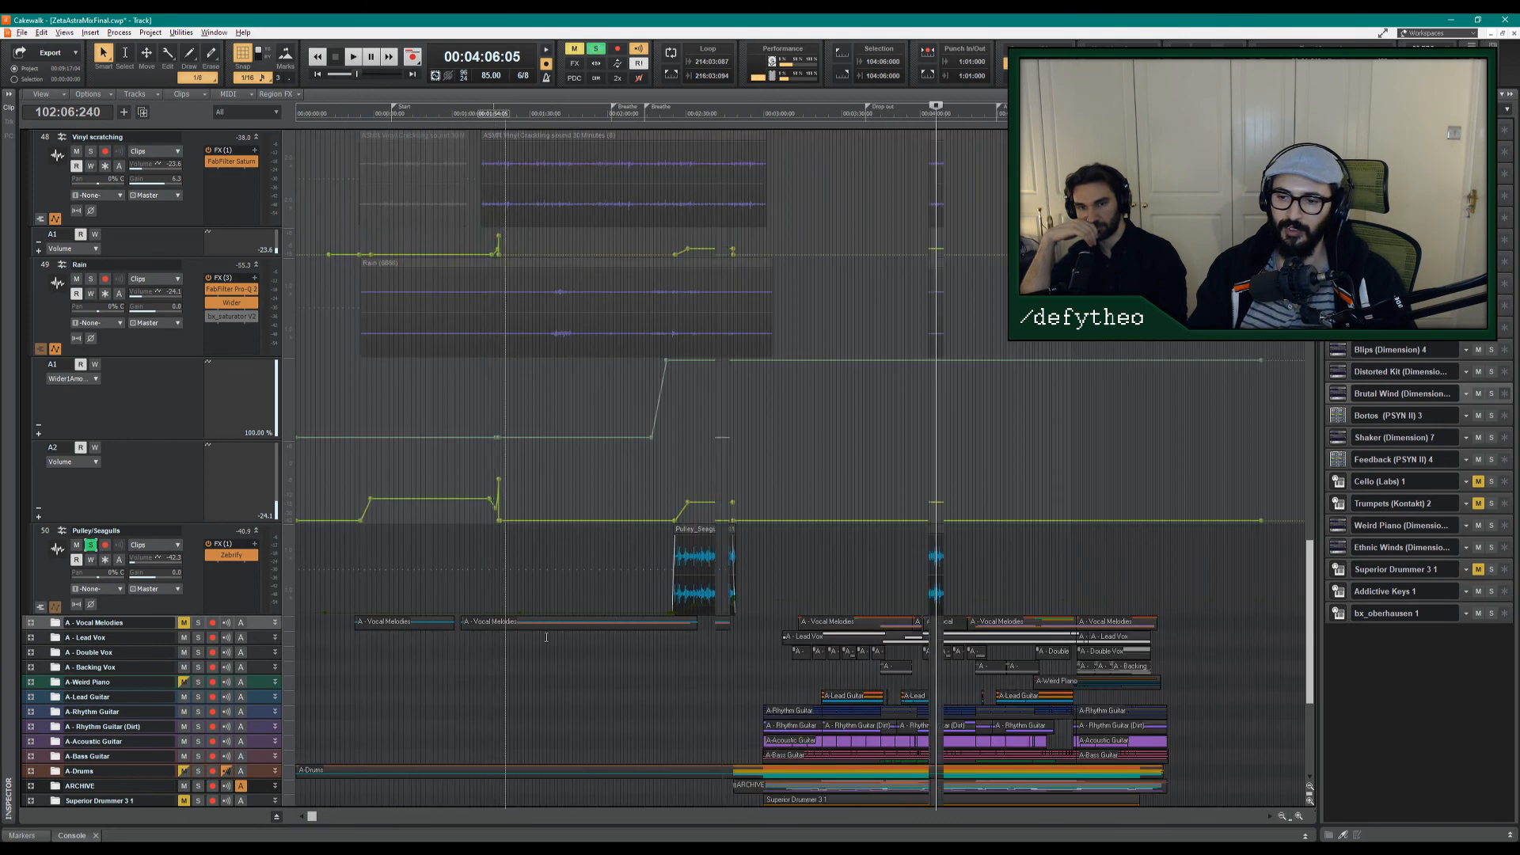
pyautogui.click(859, 655)
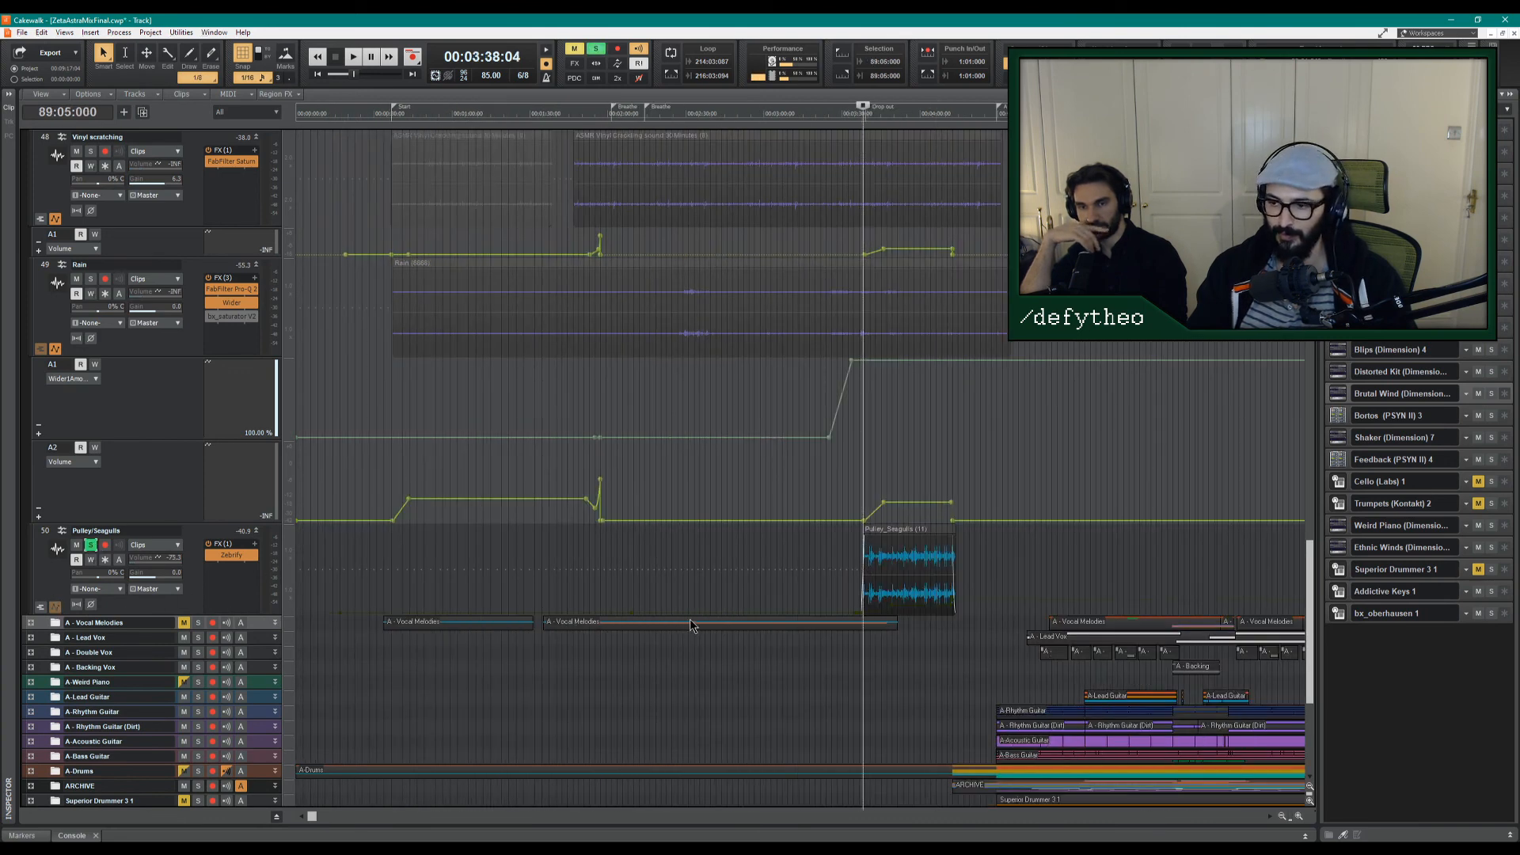
pyautogui.press('space')
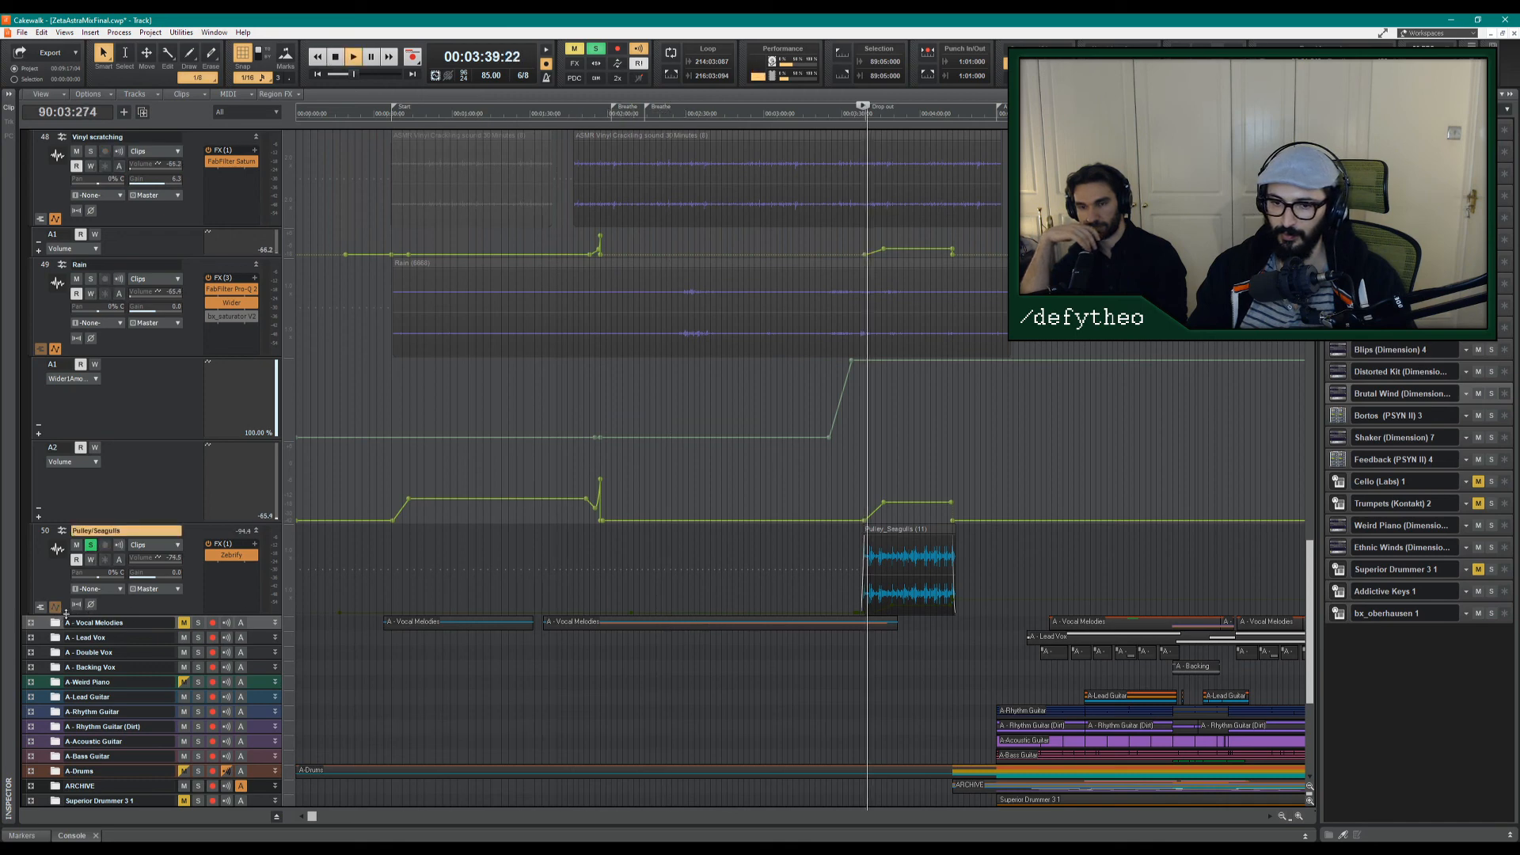
# Show and enlarge the Pulley/Seagulls volume automation lane and bypass the track's Zebrify effect.
pyautogui.click(56, 607)
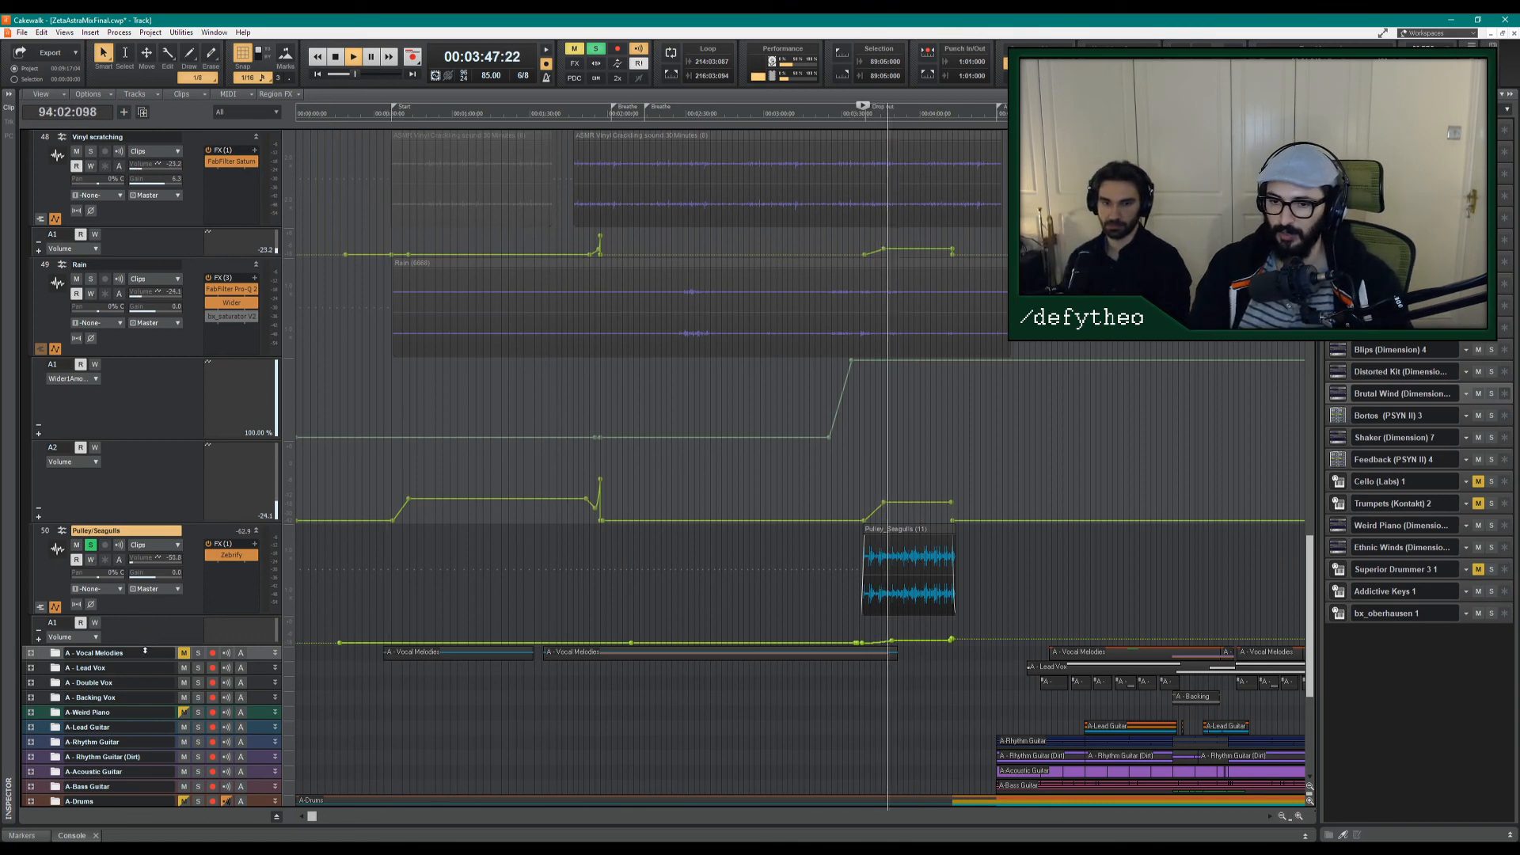
pyautogui.moveTo(145, 650); pyautogui.dragTo(145, 713)
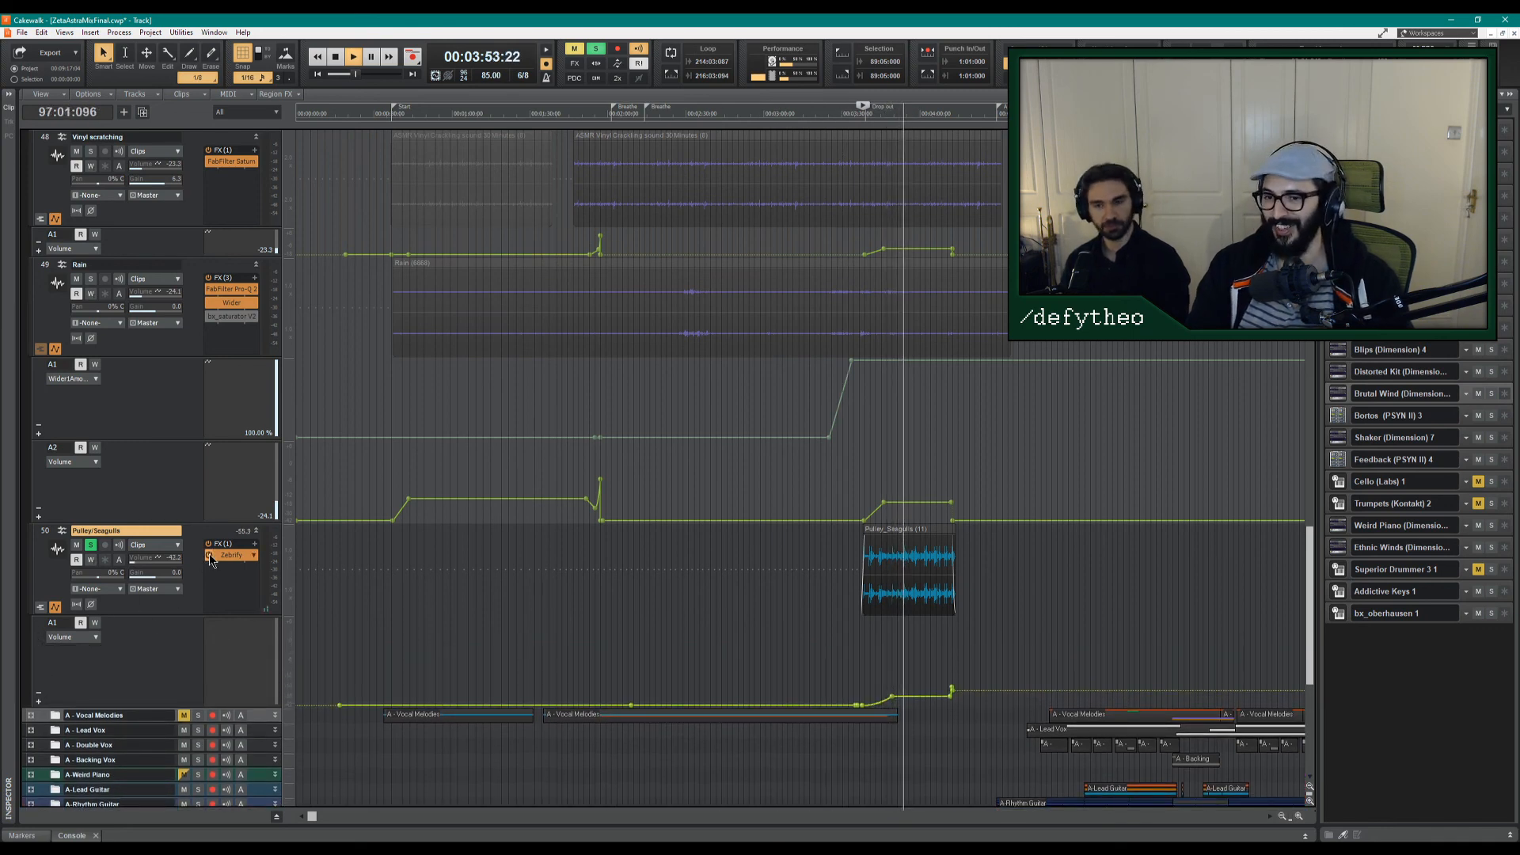
pyautogui.click(209, 555)
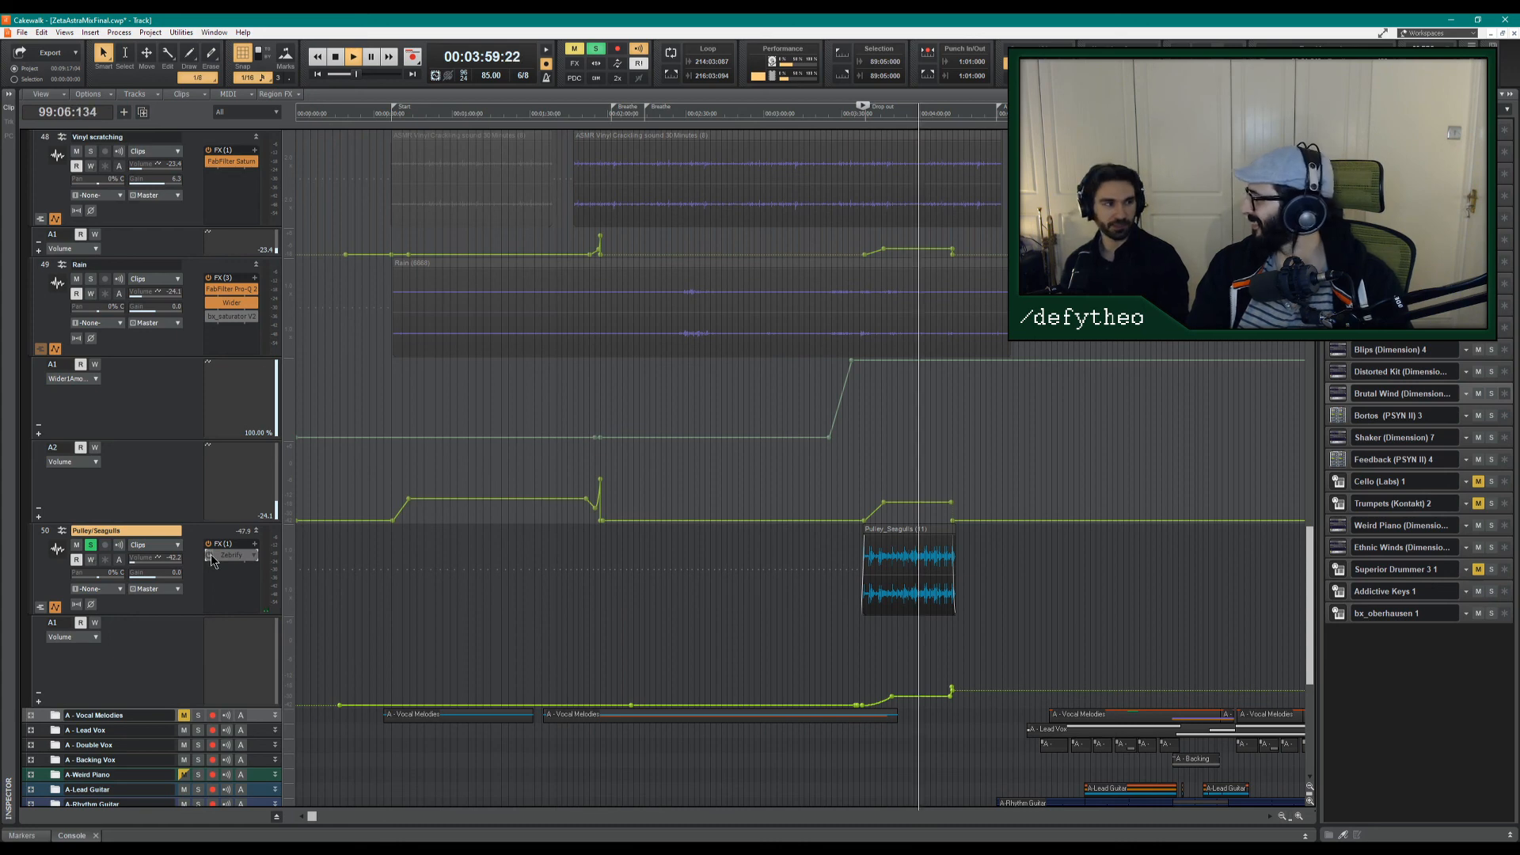
# Raise the Pulley/Seagulls volume automation across the drop-out to about -35.2 dB.
pyautogui.click(933, 696)
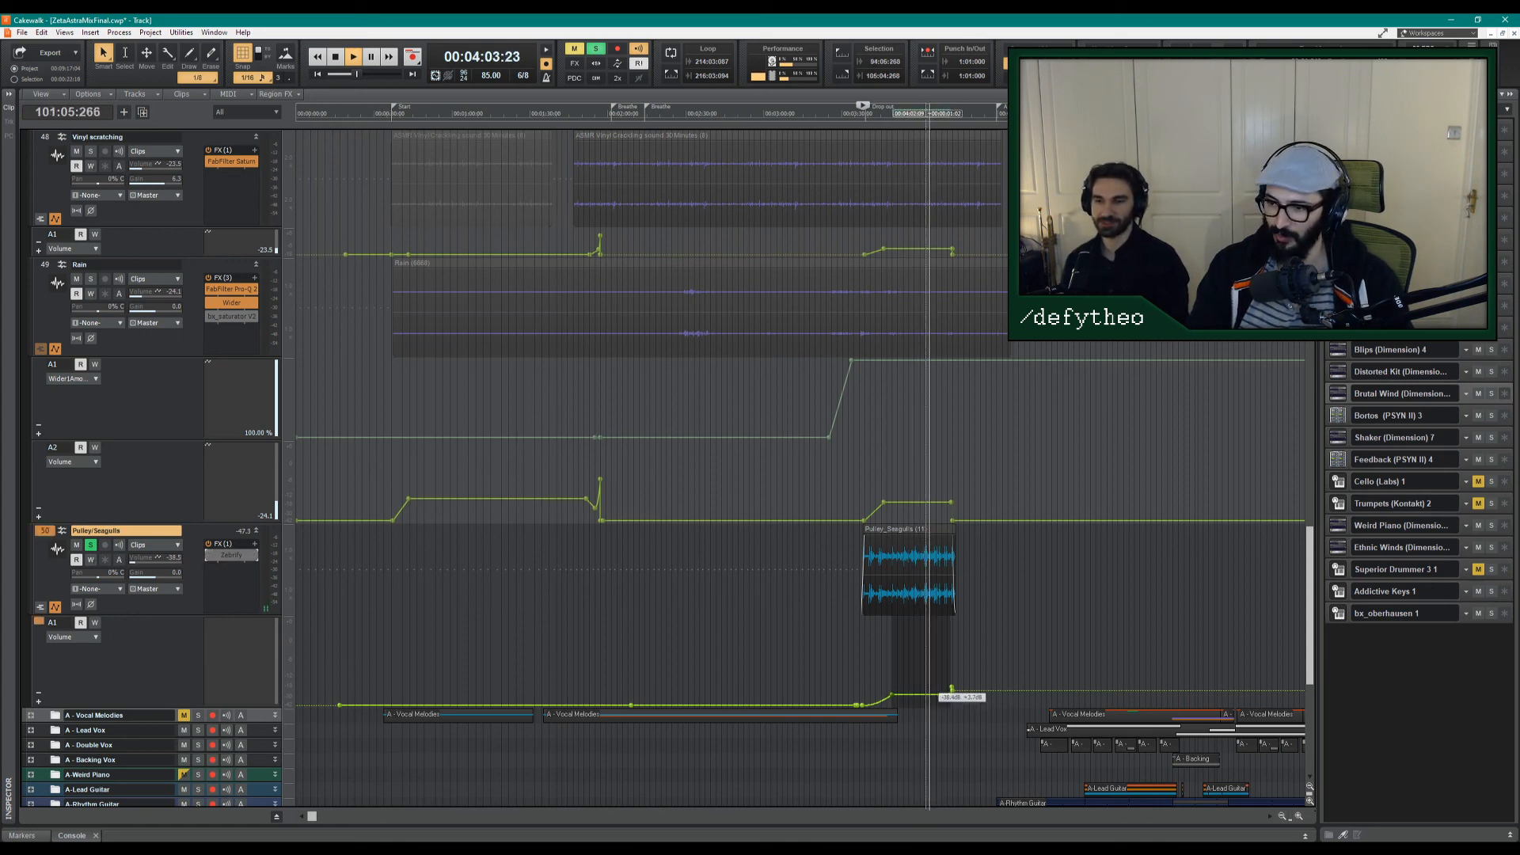
pyautogui.moveTo(926, 694); pyautogui.dragTo(927, 692)
pyautogui.click(624, 625)
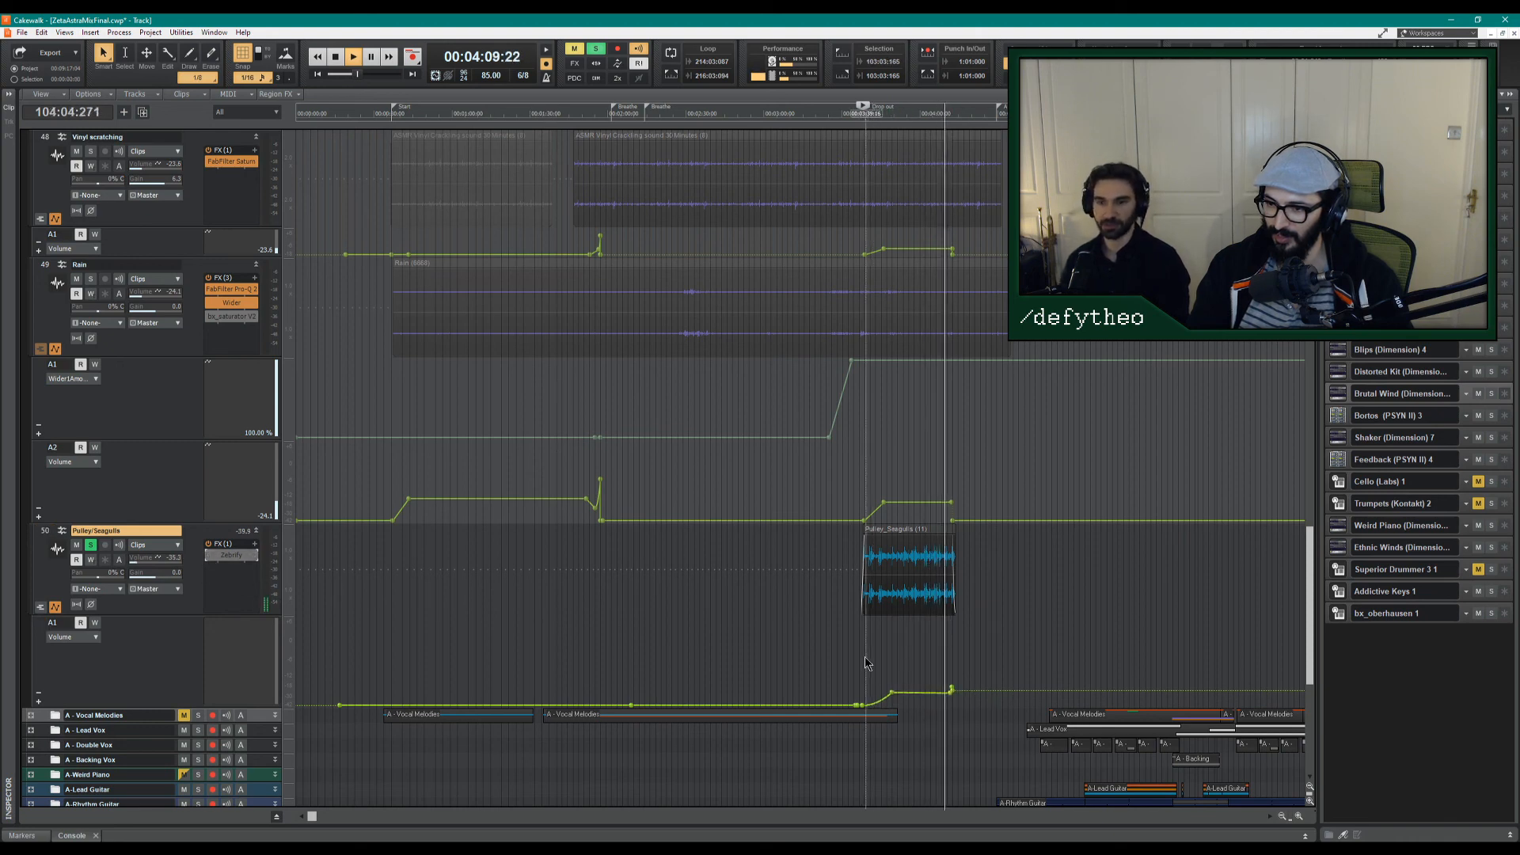
# Replay the soloed Pulley/Seagulls clip from 89:02:000 with Zebrify re-enabled, through to about measure 105.
pyautogui.press('space')
pyautogui.press('space')
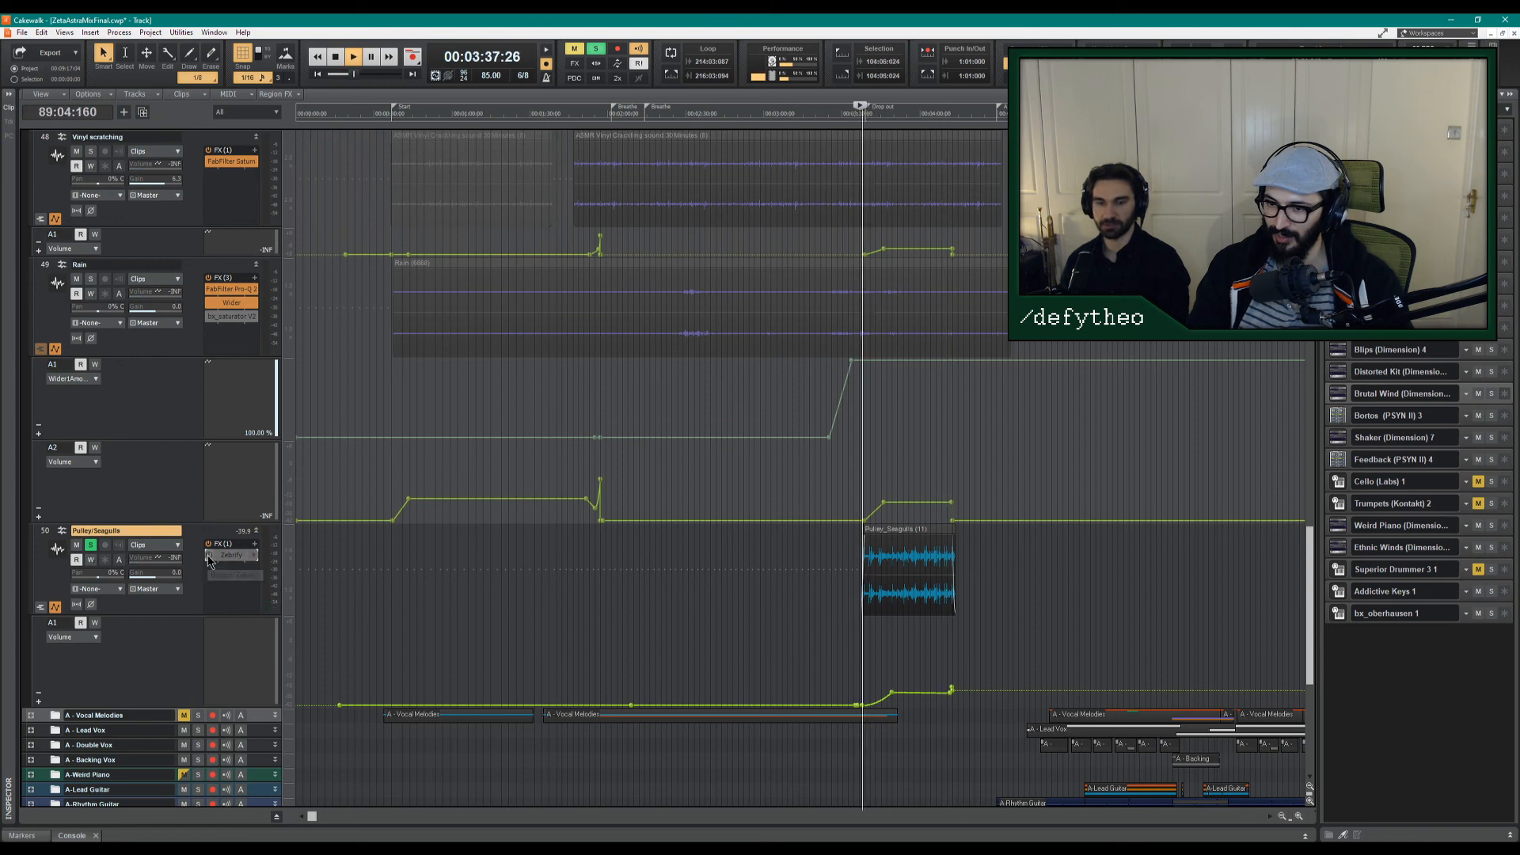
pyautogui.click(209, 555)
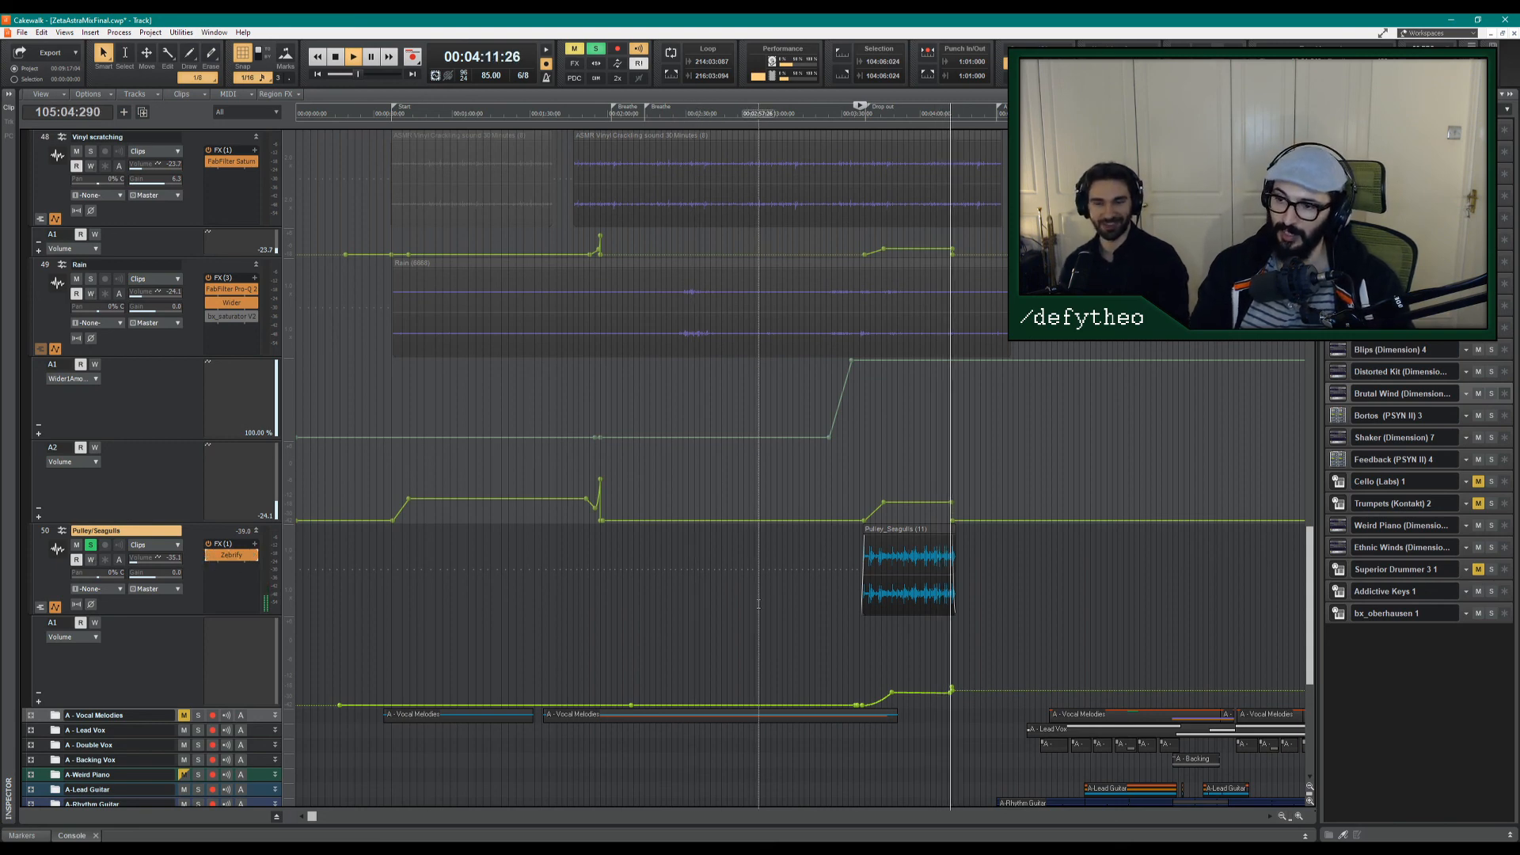
pyautogui.press('space')
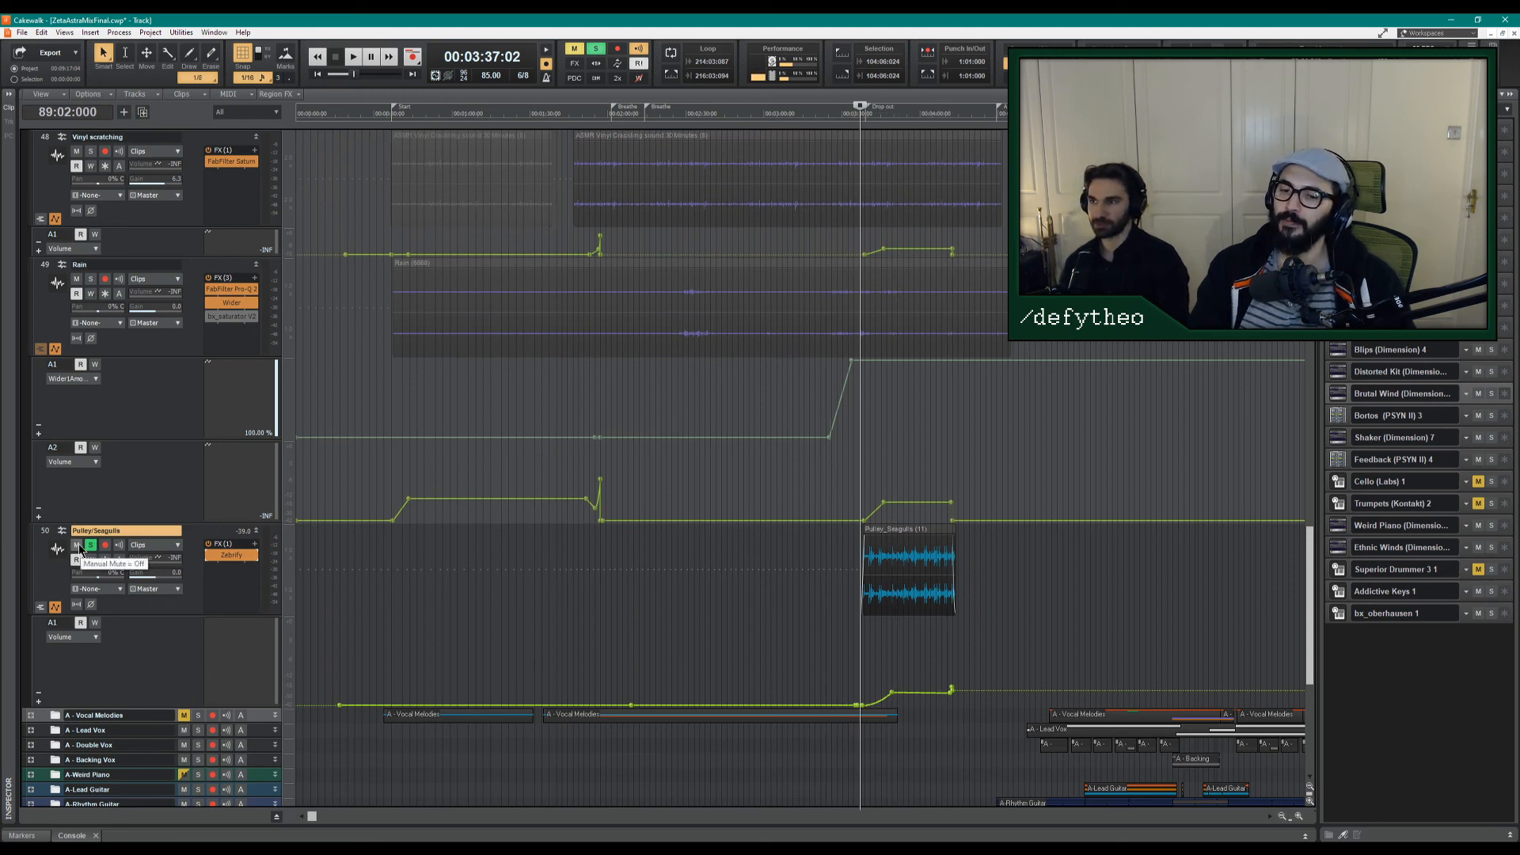
# Compare the Pulley/Seagulls track with Zebrify bypassed and enabled from 89:02:000, and examine the Zebrify plug-in's settings.
pyautogui.click(209, 556)
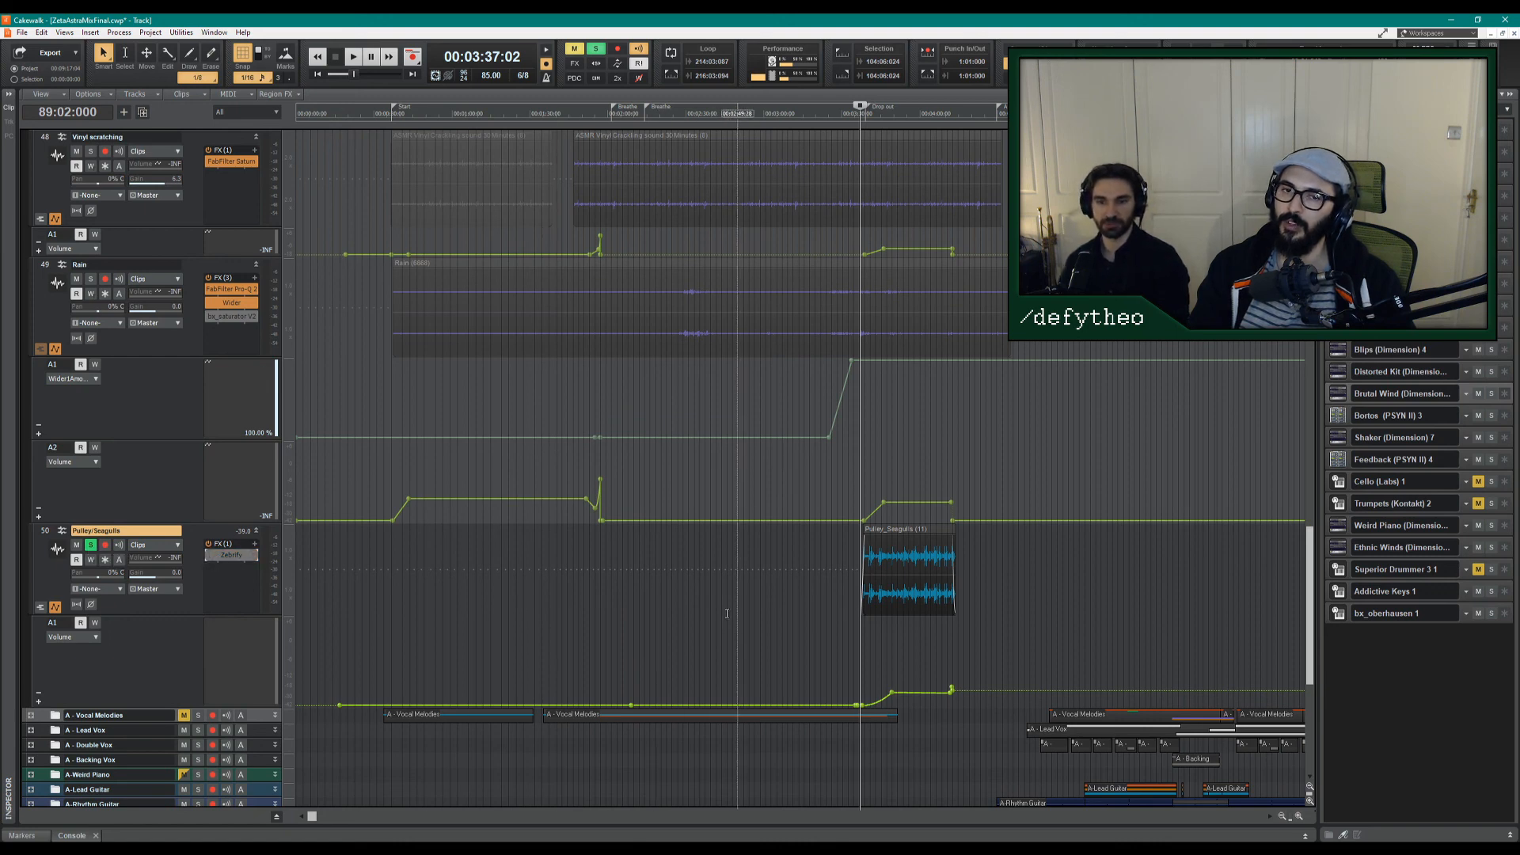
pyautogui.press('space')
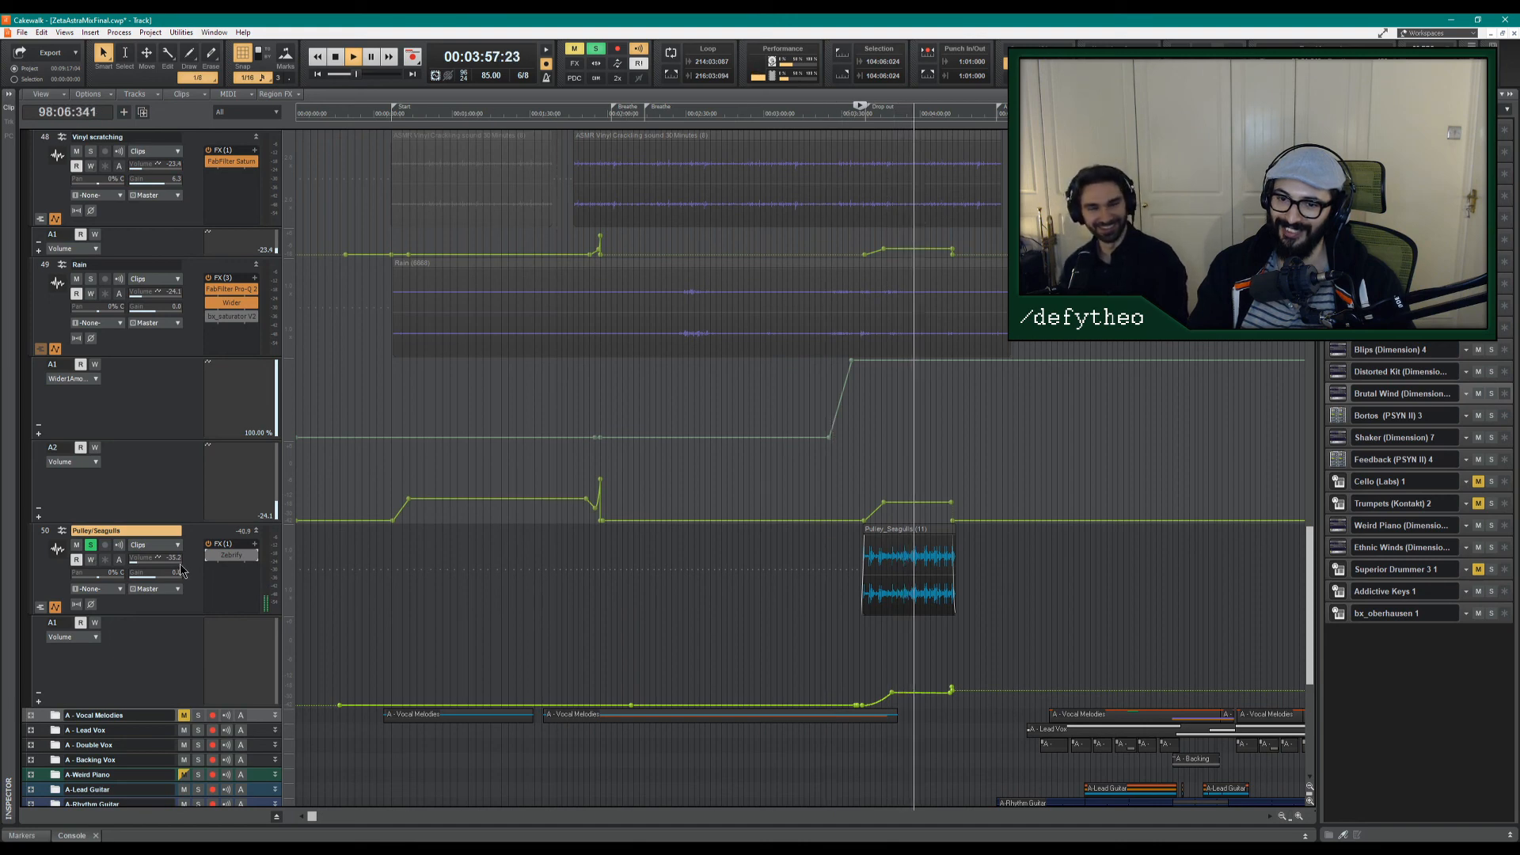
pyautogui.moveTo(148, 559); pyautogui.dragTo(156, 559)
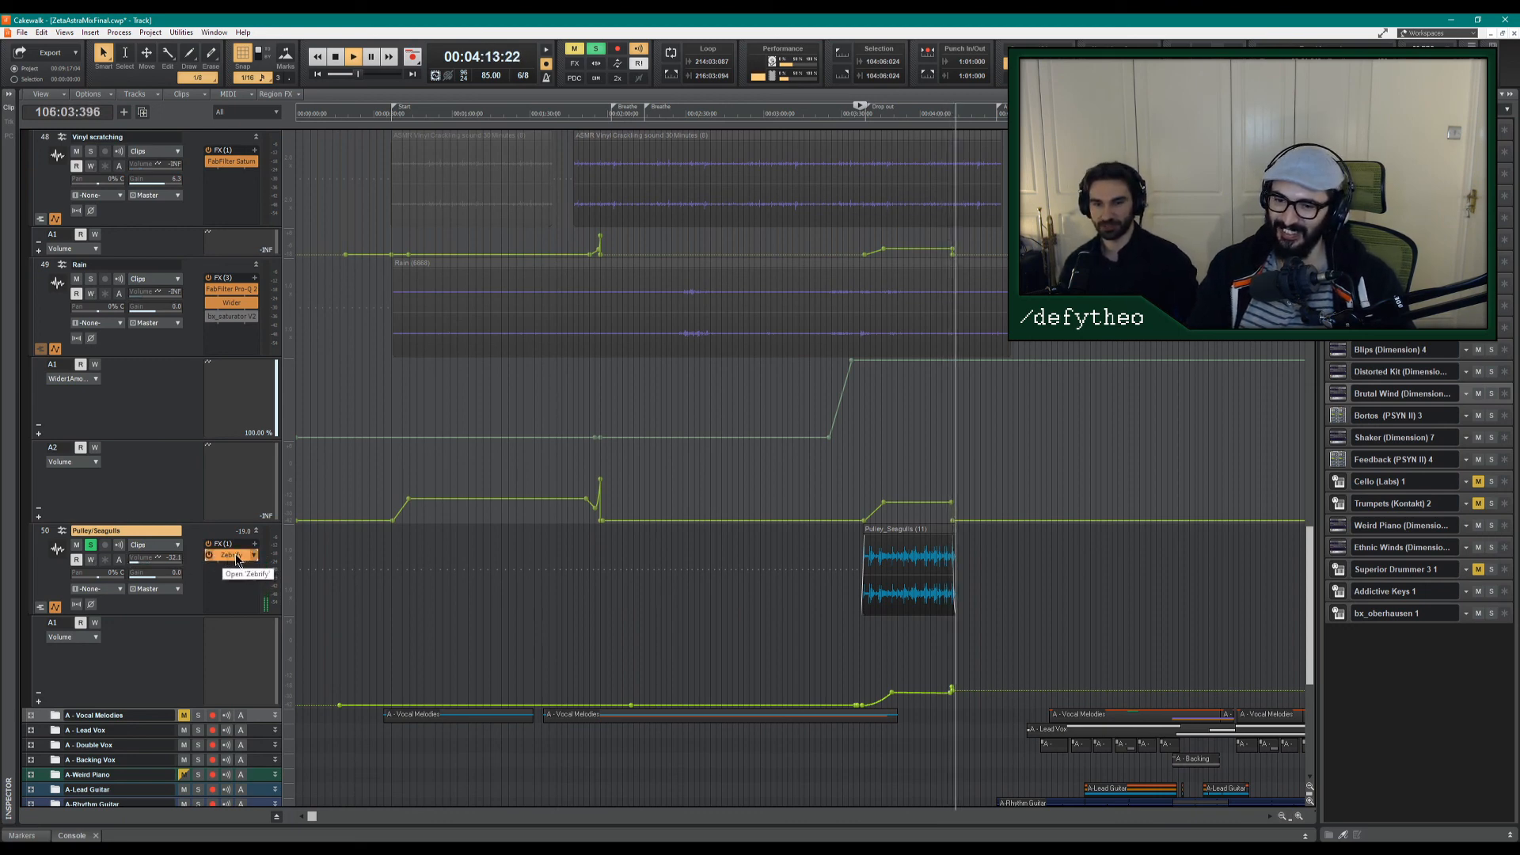
pyautogui.press('space')
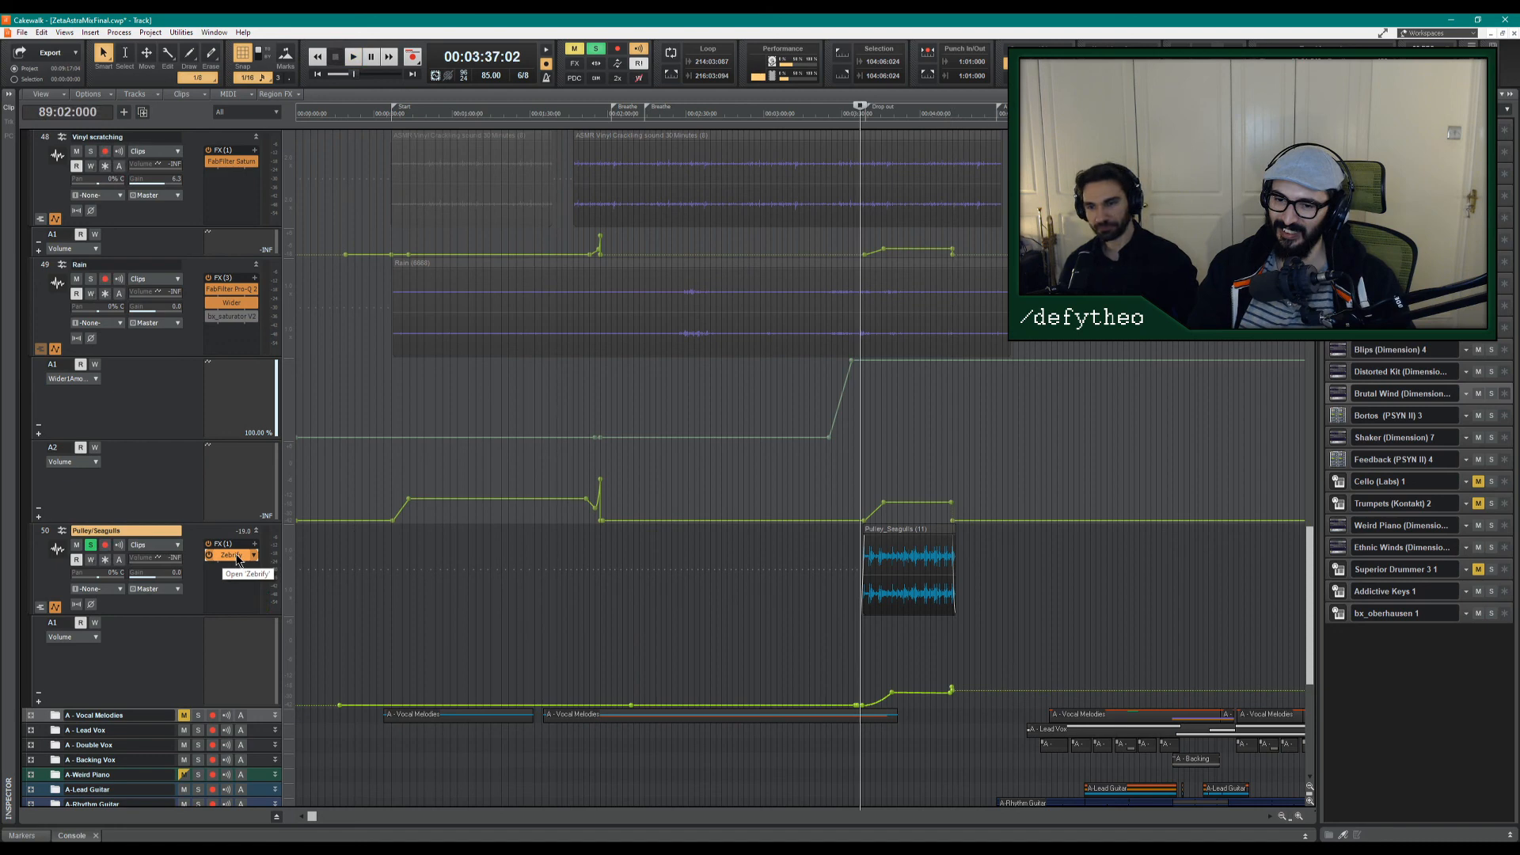
pyautogui.doubleClick(236, 557)
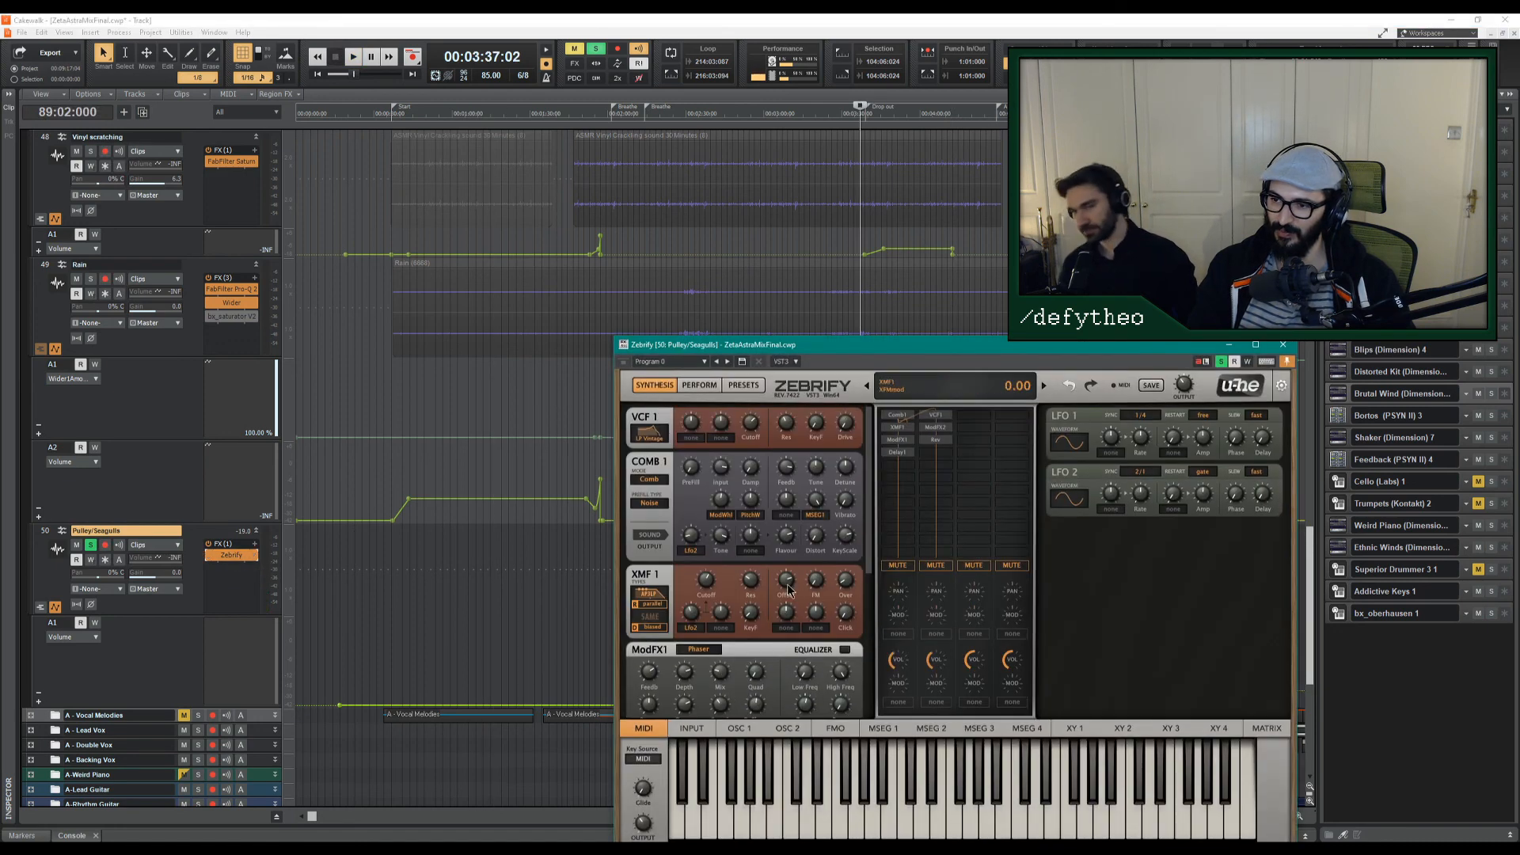
pyautogui.click(1283, 345)
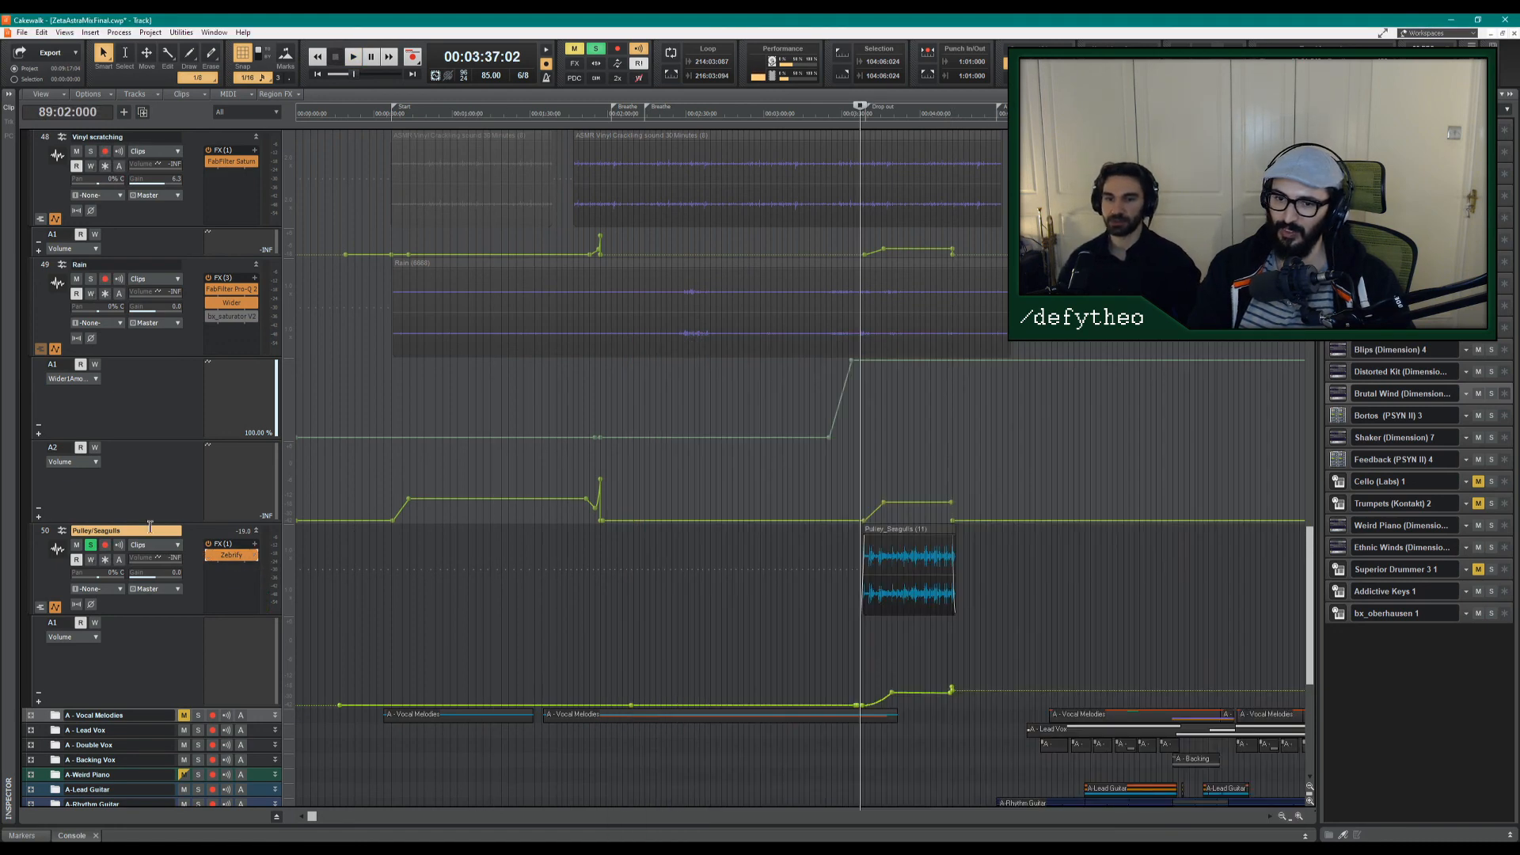
# Remove the solo from the Pulley/Seagulls track and play it within the full mix from 89:02:000.
pyautogui.click(90, 546)
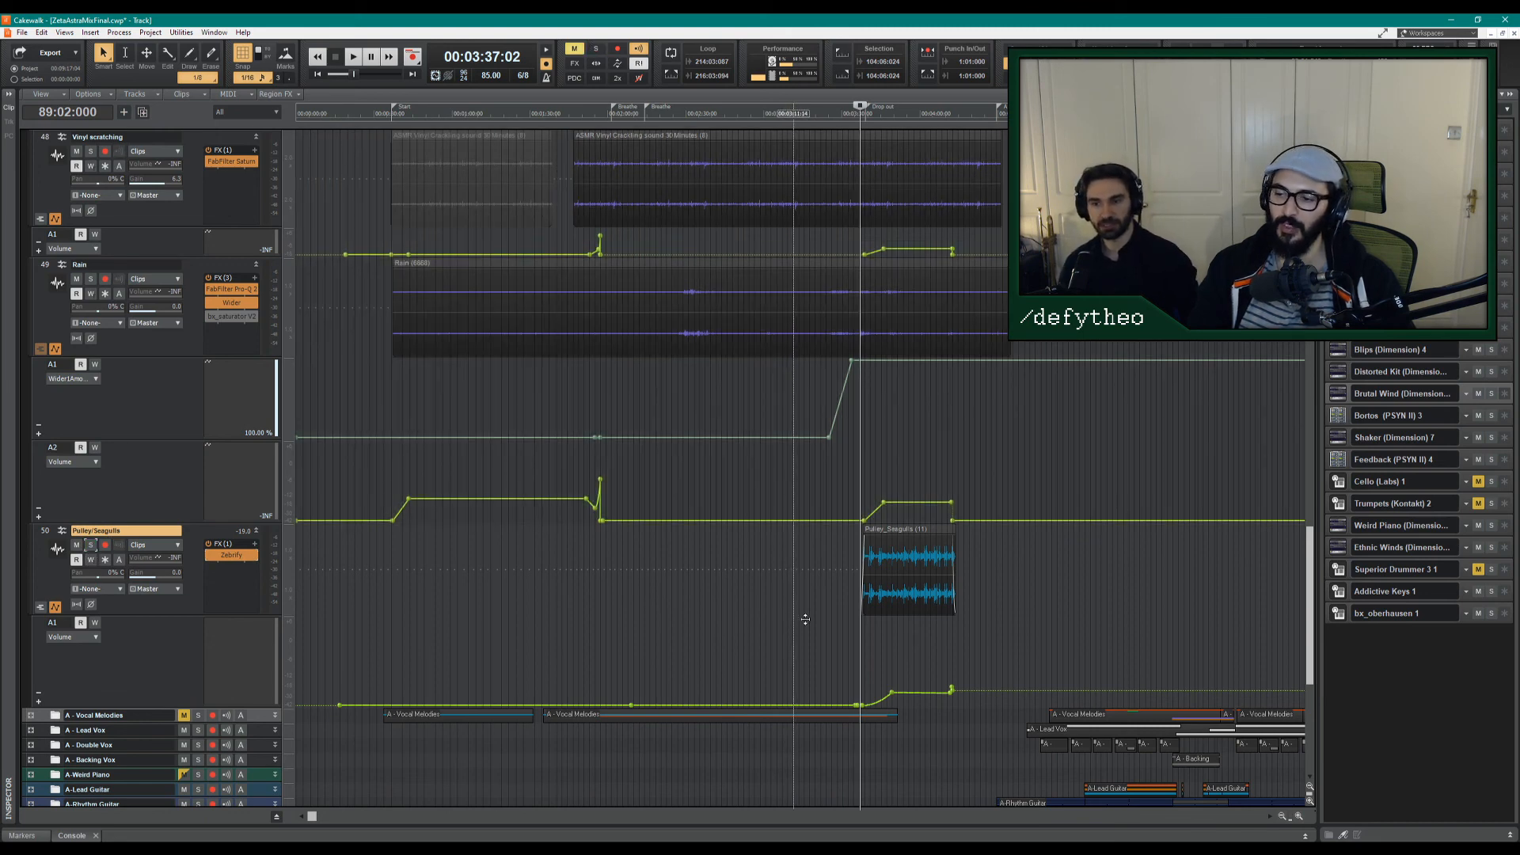
pyautogui.press('space')
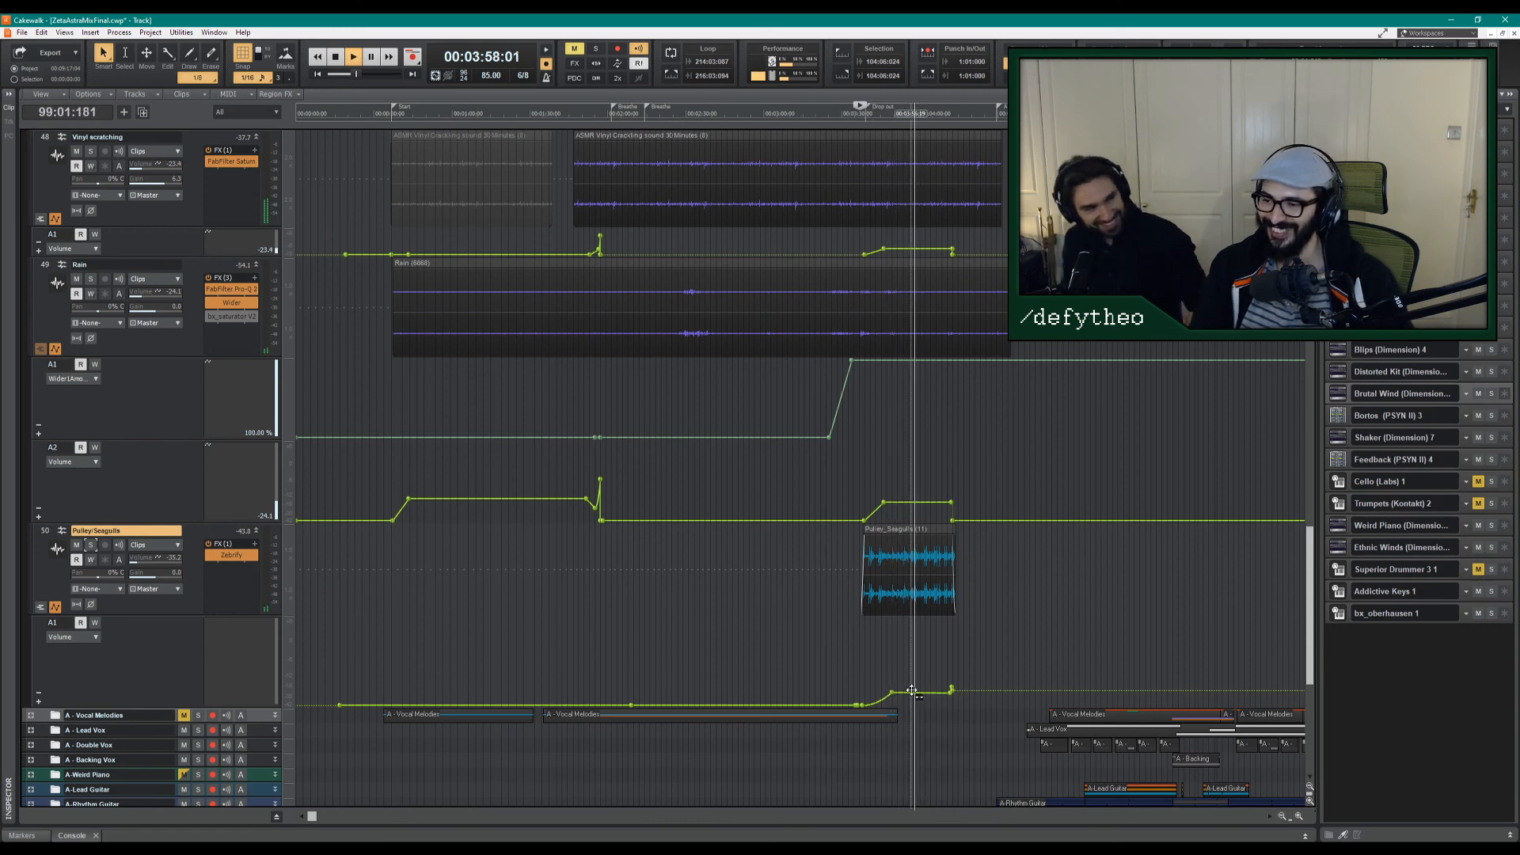
# Raise the Pulley/Seagulls volume automation slightly across the drop-out, and mute the track after checking it in the mix.
pyautogui.moveTo(916, 693); pyautogui.dragTo(927, 688)
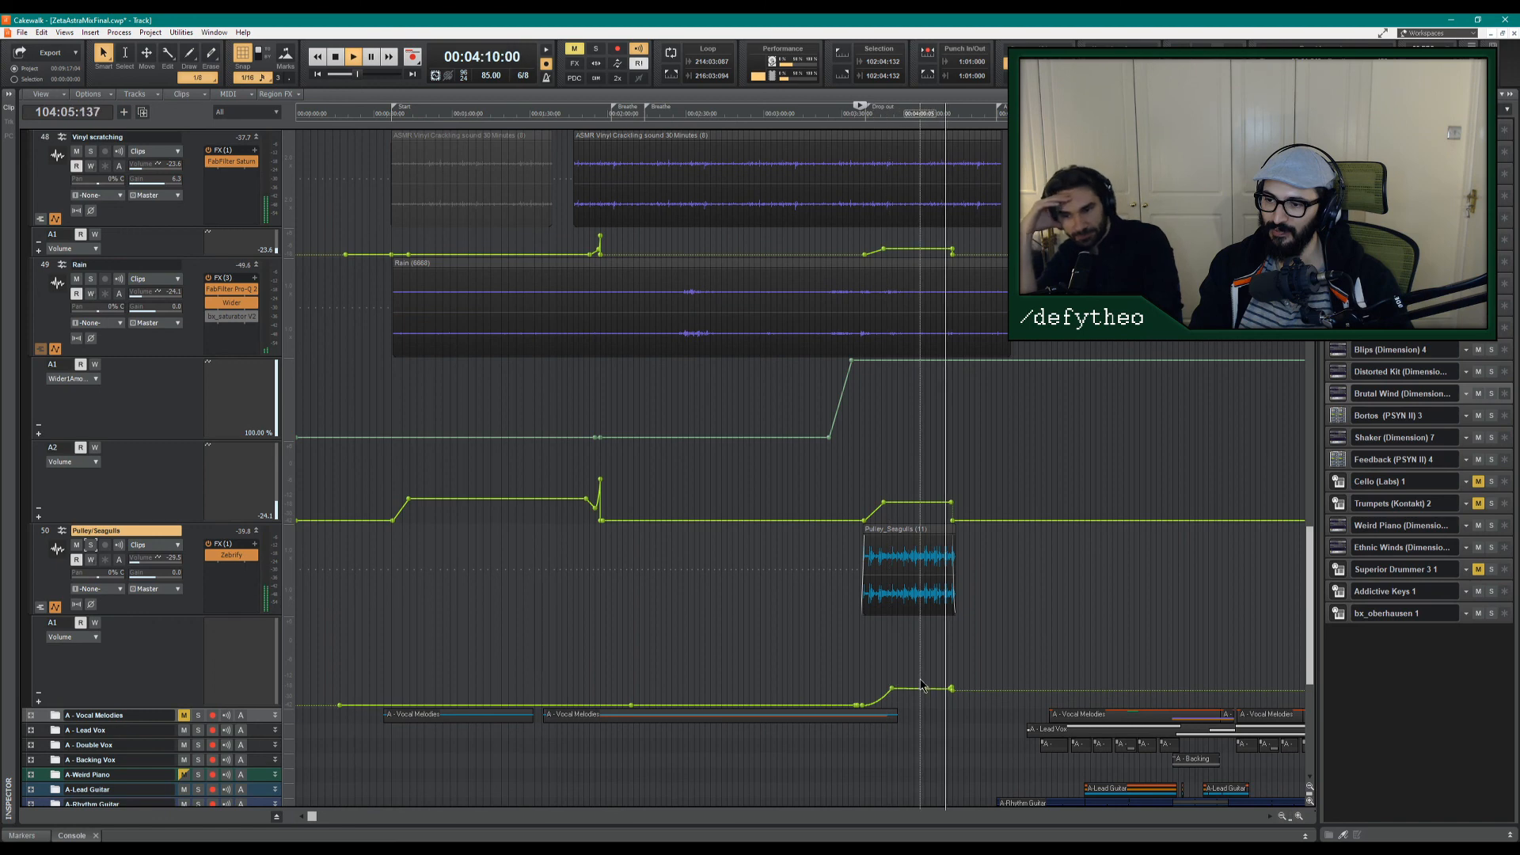
pyautogui.press('space')
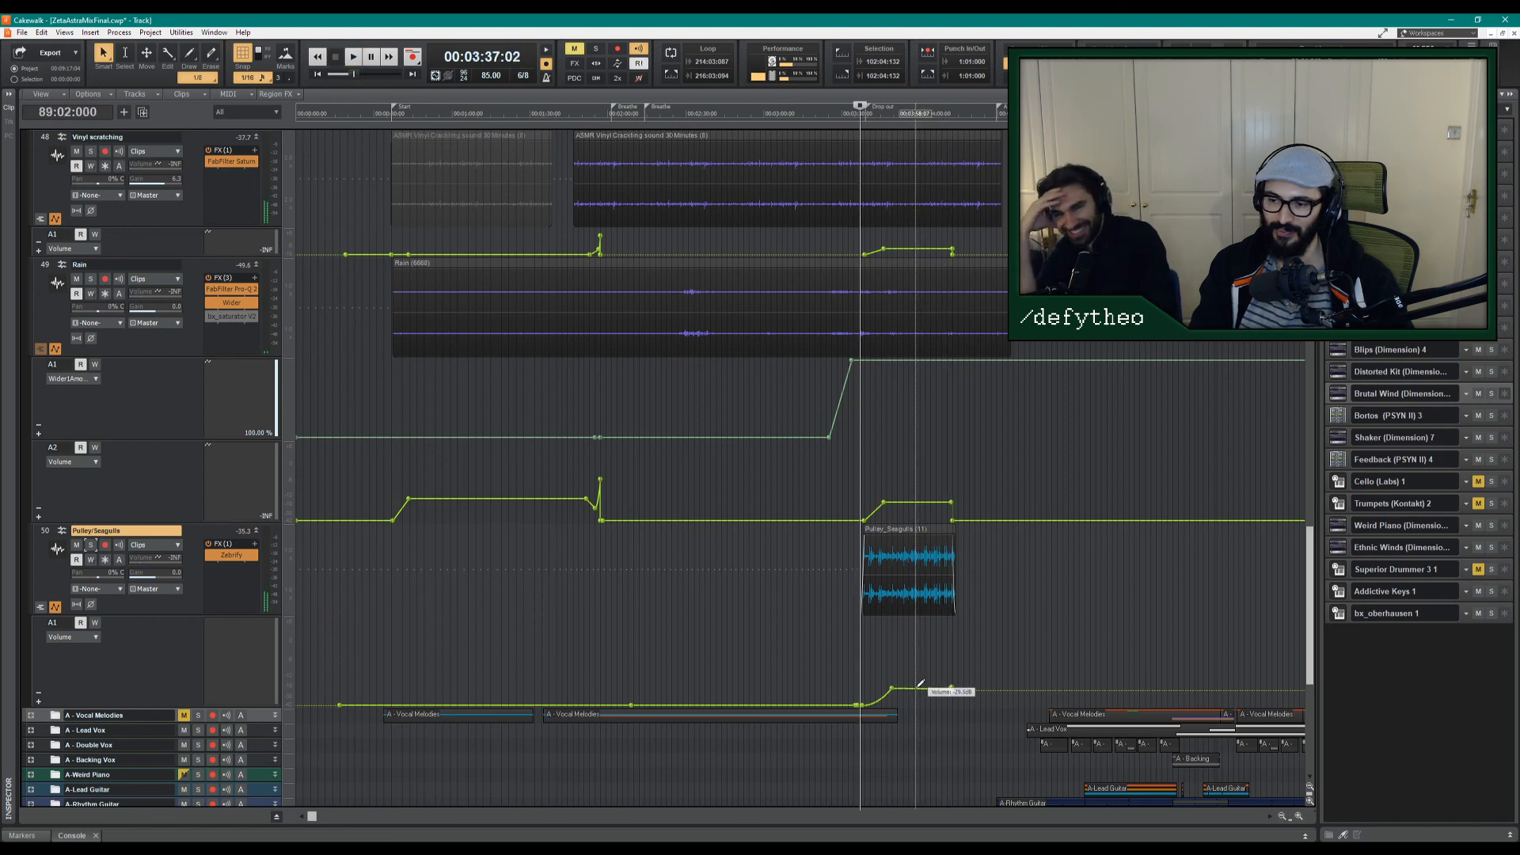
pyautogui.click(78, 546)
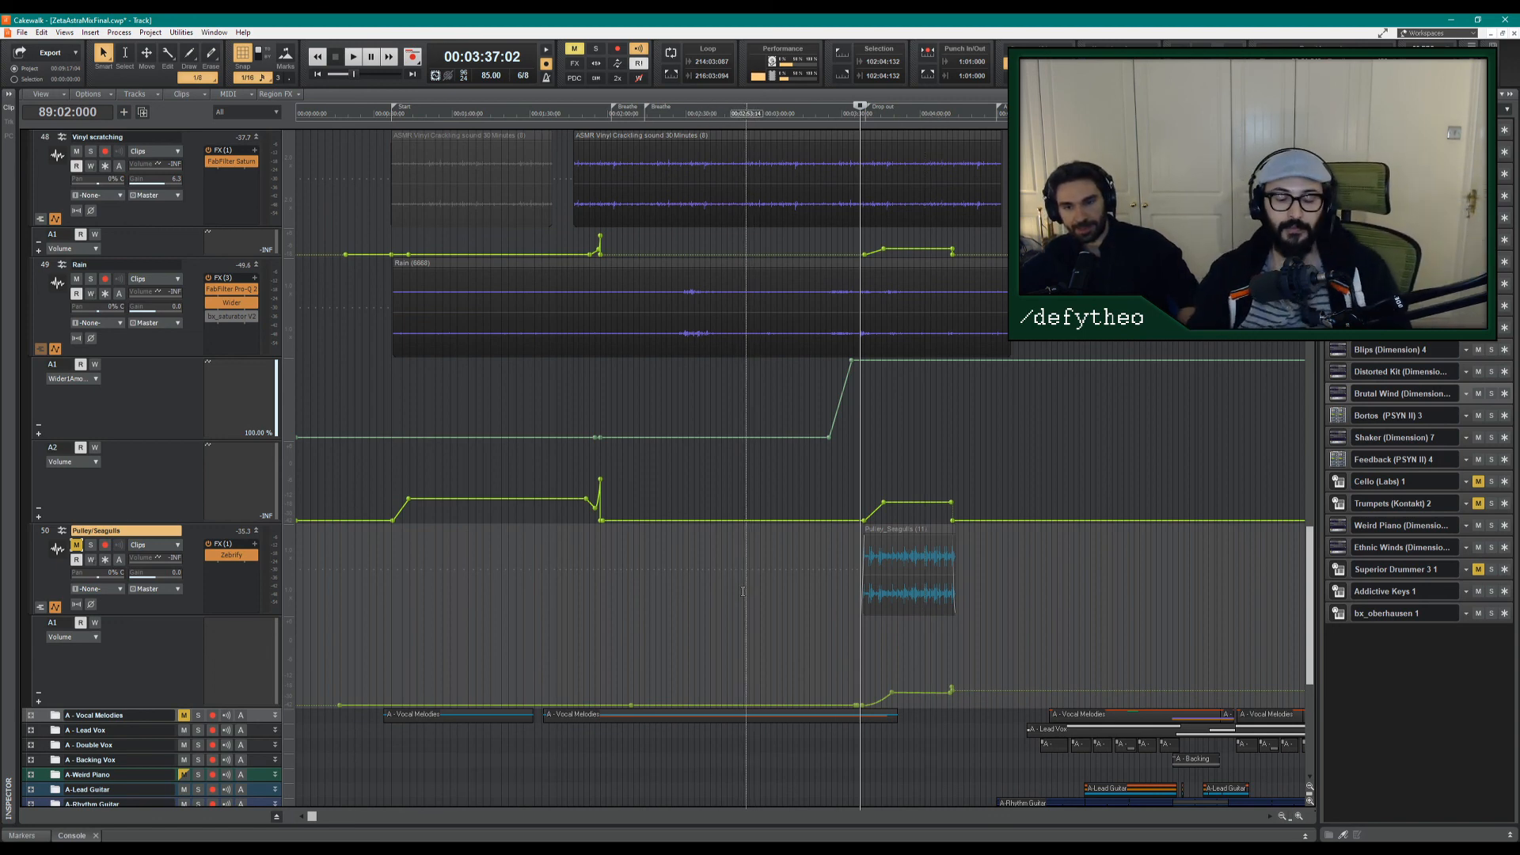
# Play the mix from 39:02:240 and raise the Chimes track's volume to about -20 dB.
pyautogui.scroll(-1, 722, 562)
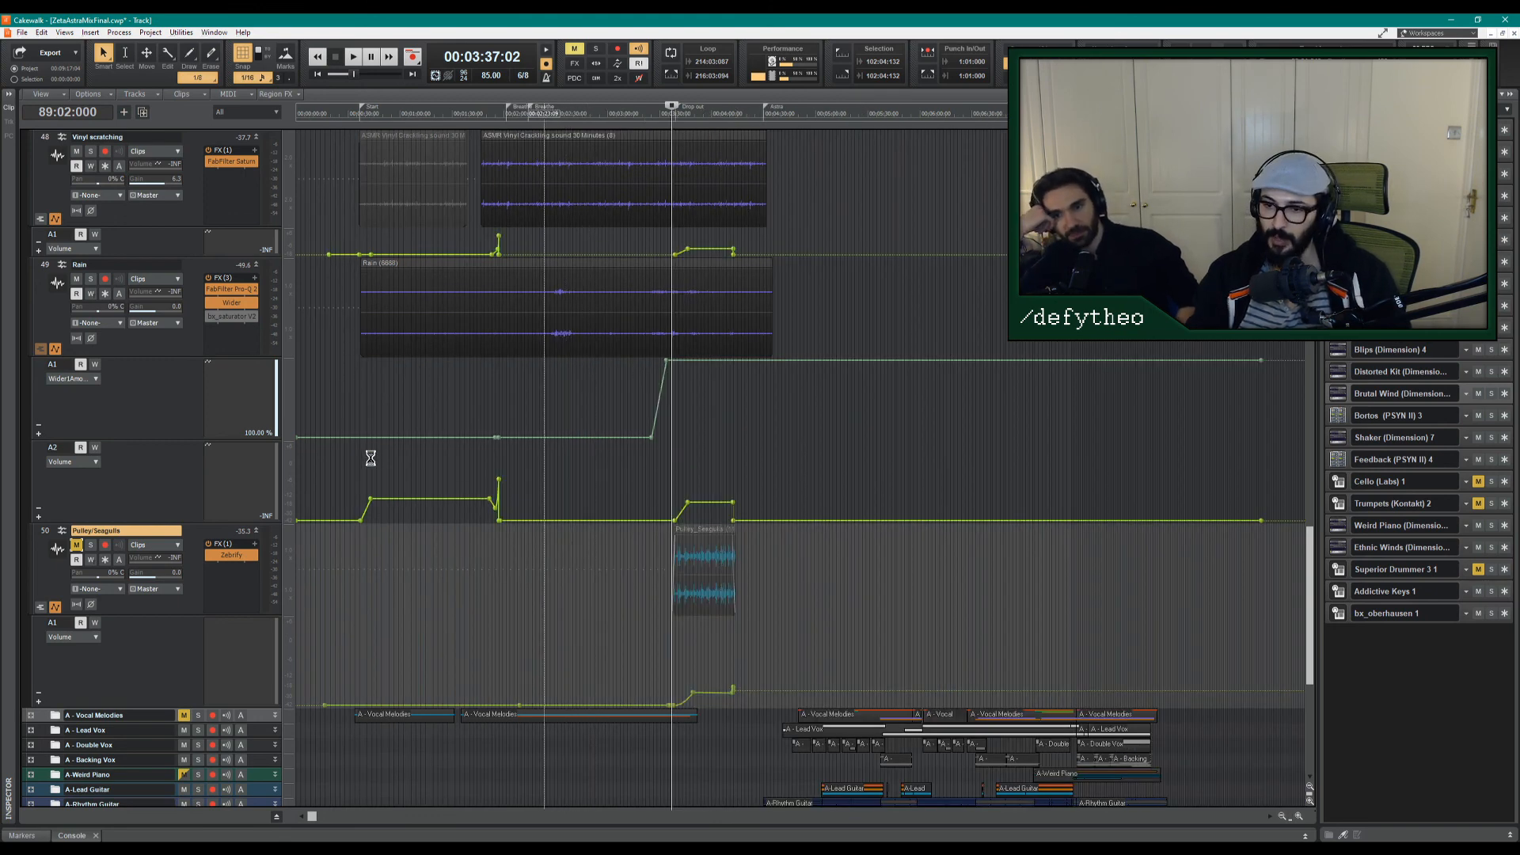
pyautogui.scroll(5, 346, 391)
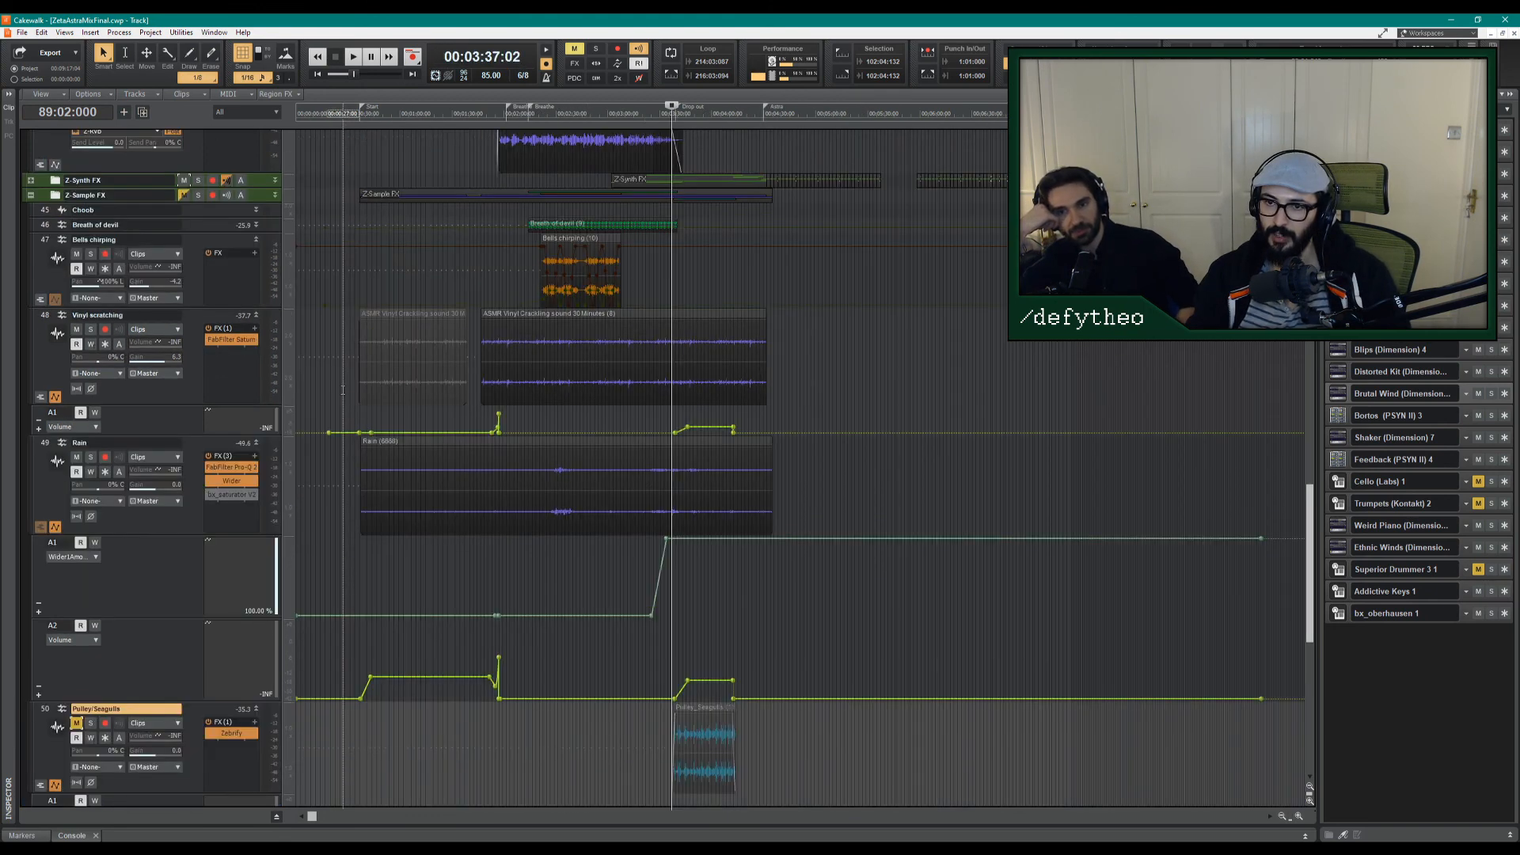
pyautogui.scroll(15, 346, 391)
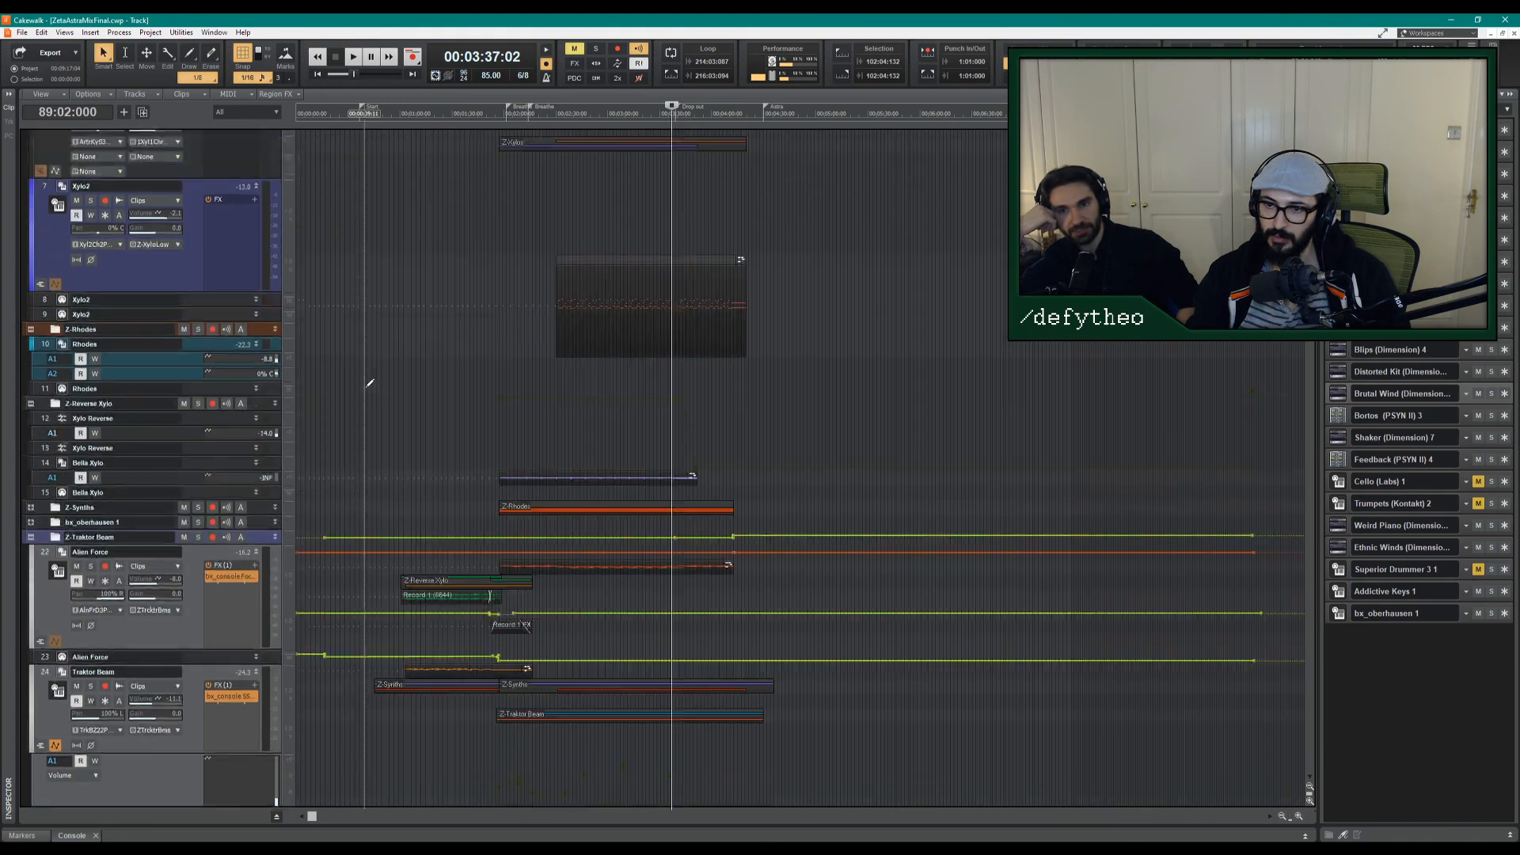
pyautogui.scroll(-2, 372, 389)
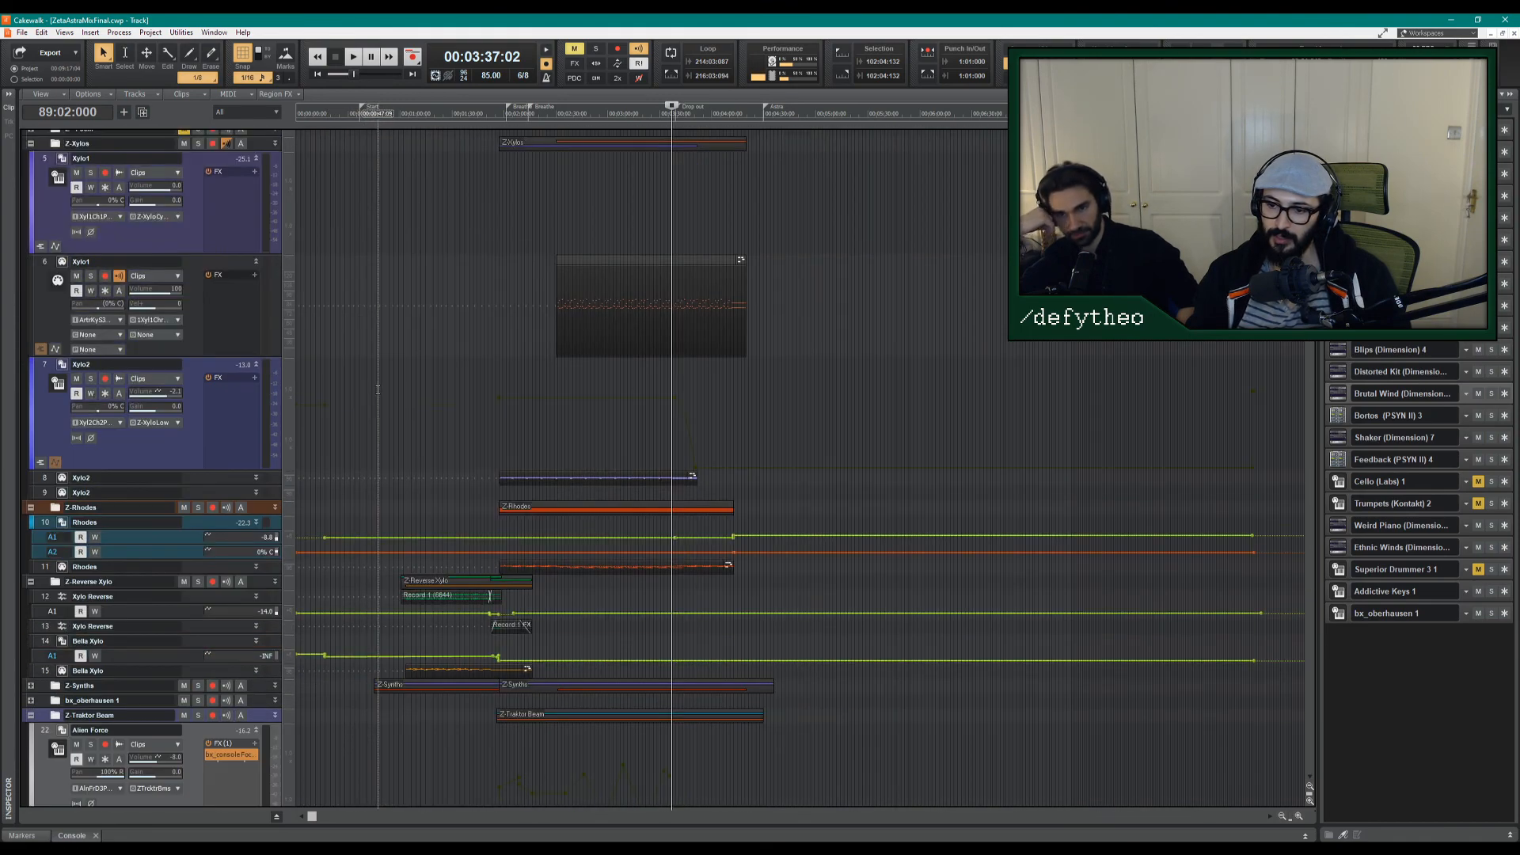
pyautogui.scroll(-8, 378, 380)
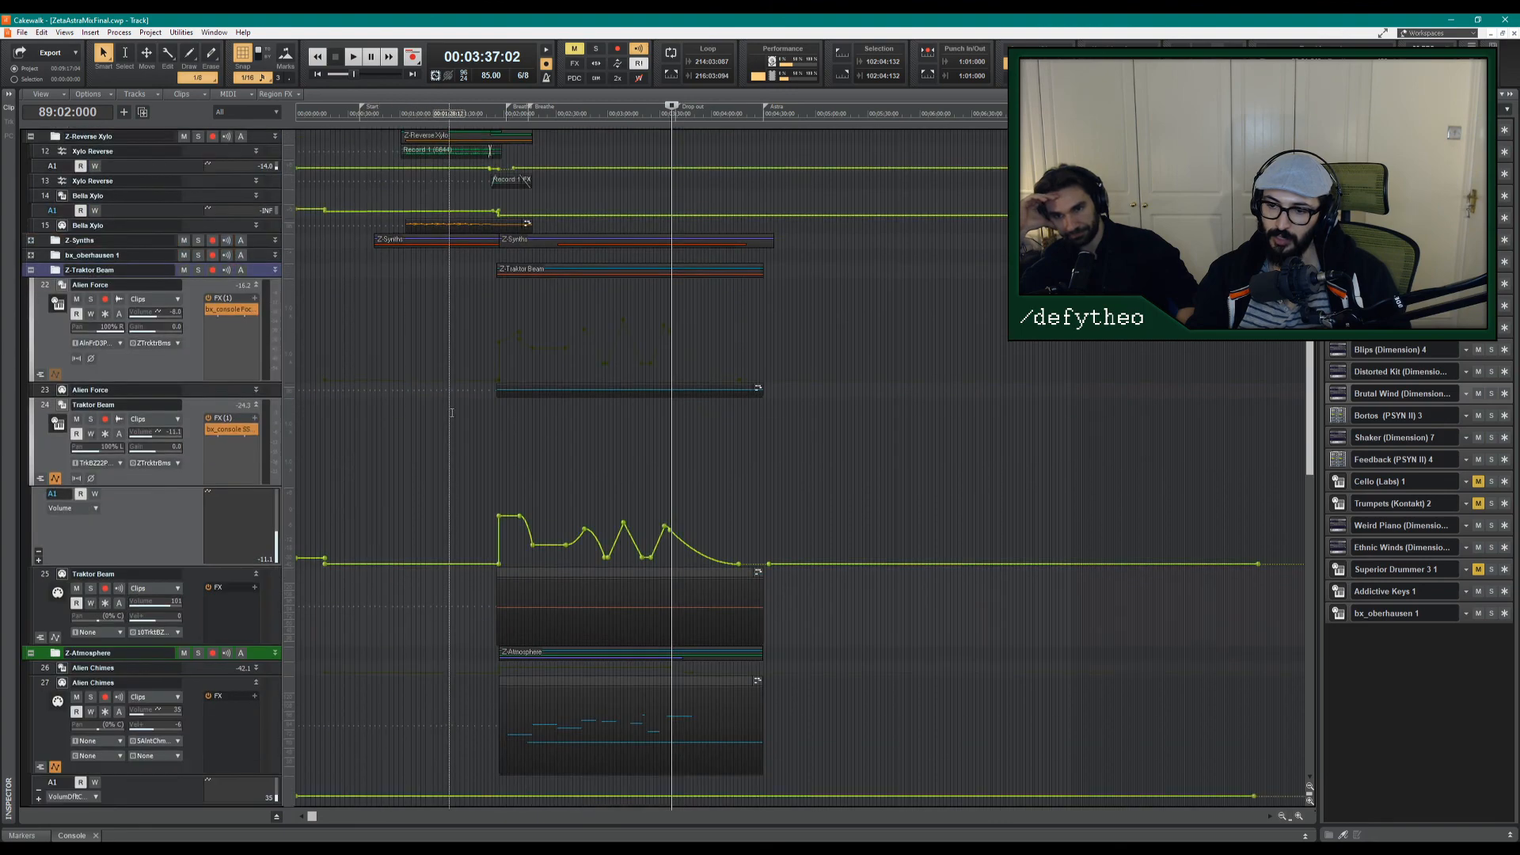
pyautogui.scroll(-4, 452, 409)
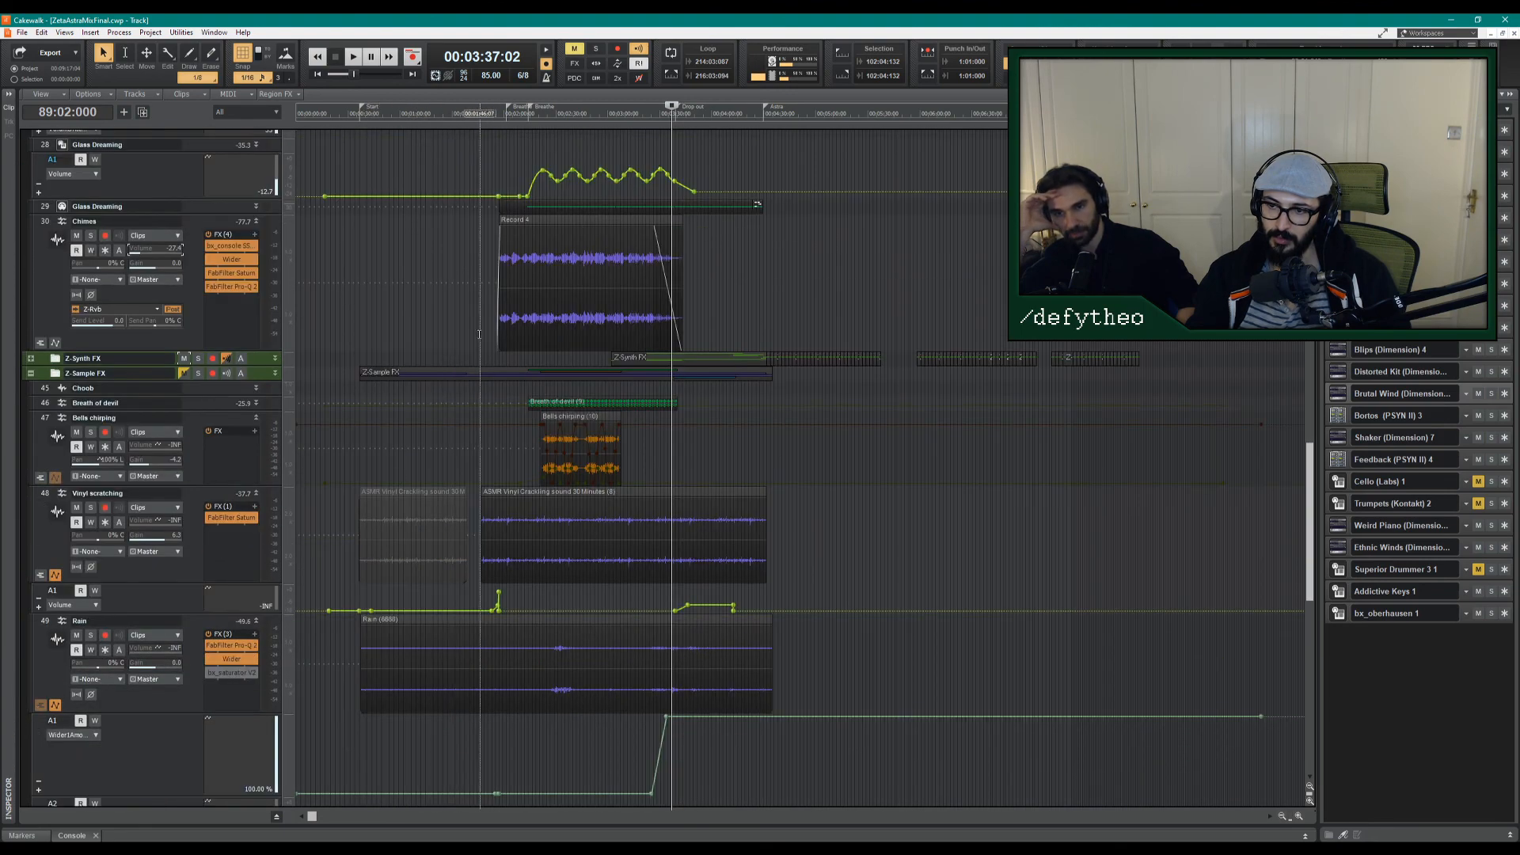
pyautogui.click(488, 320)
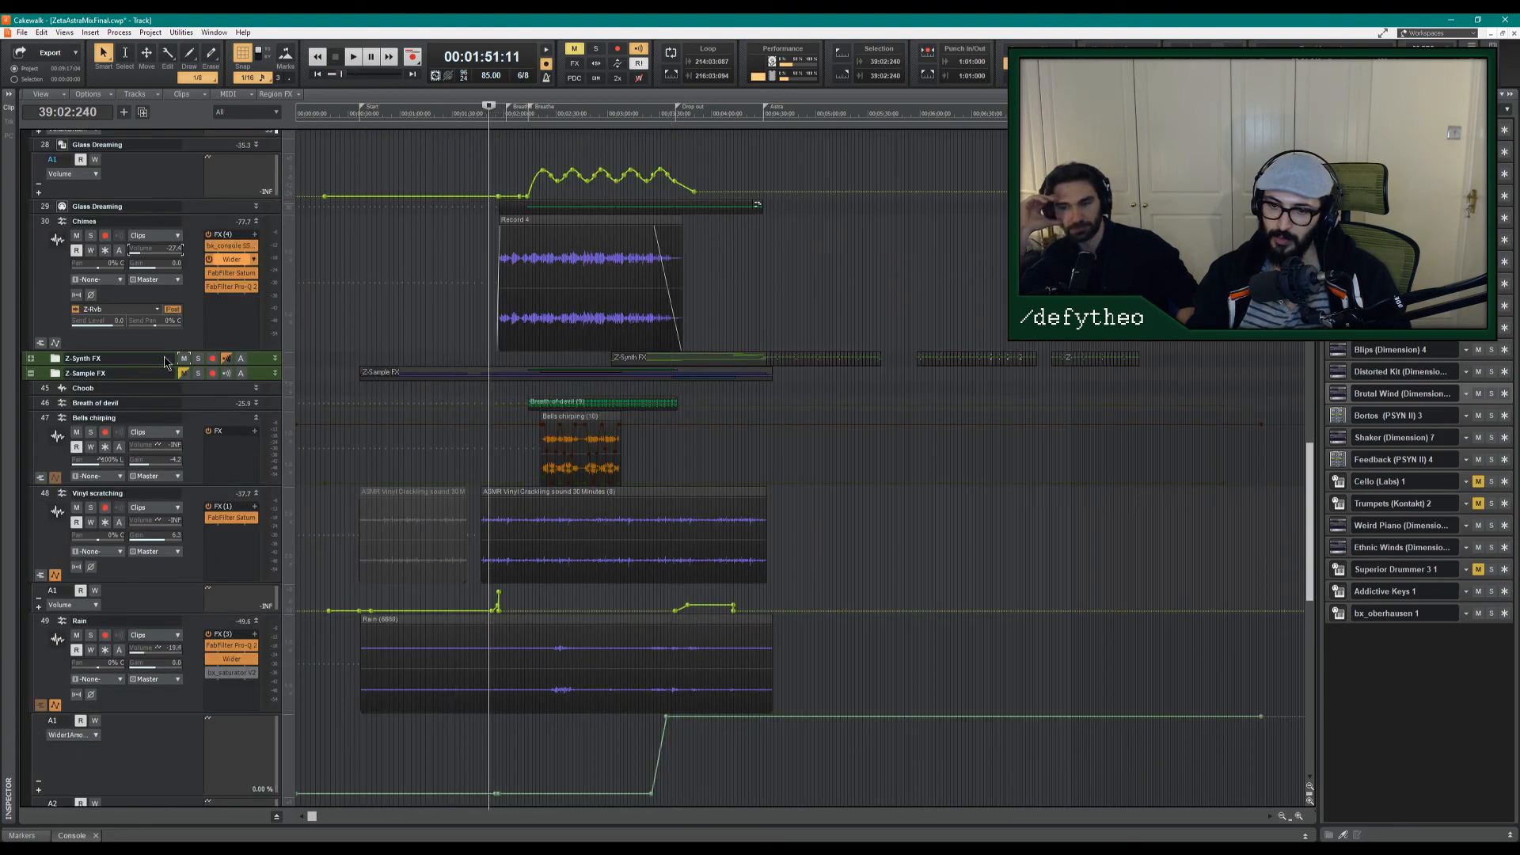
pyautogui.press('space')
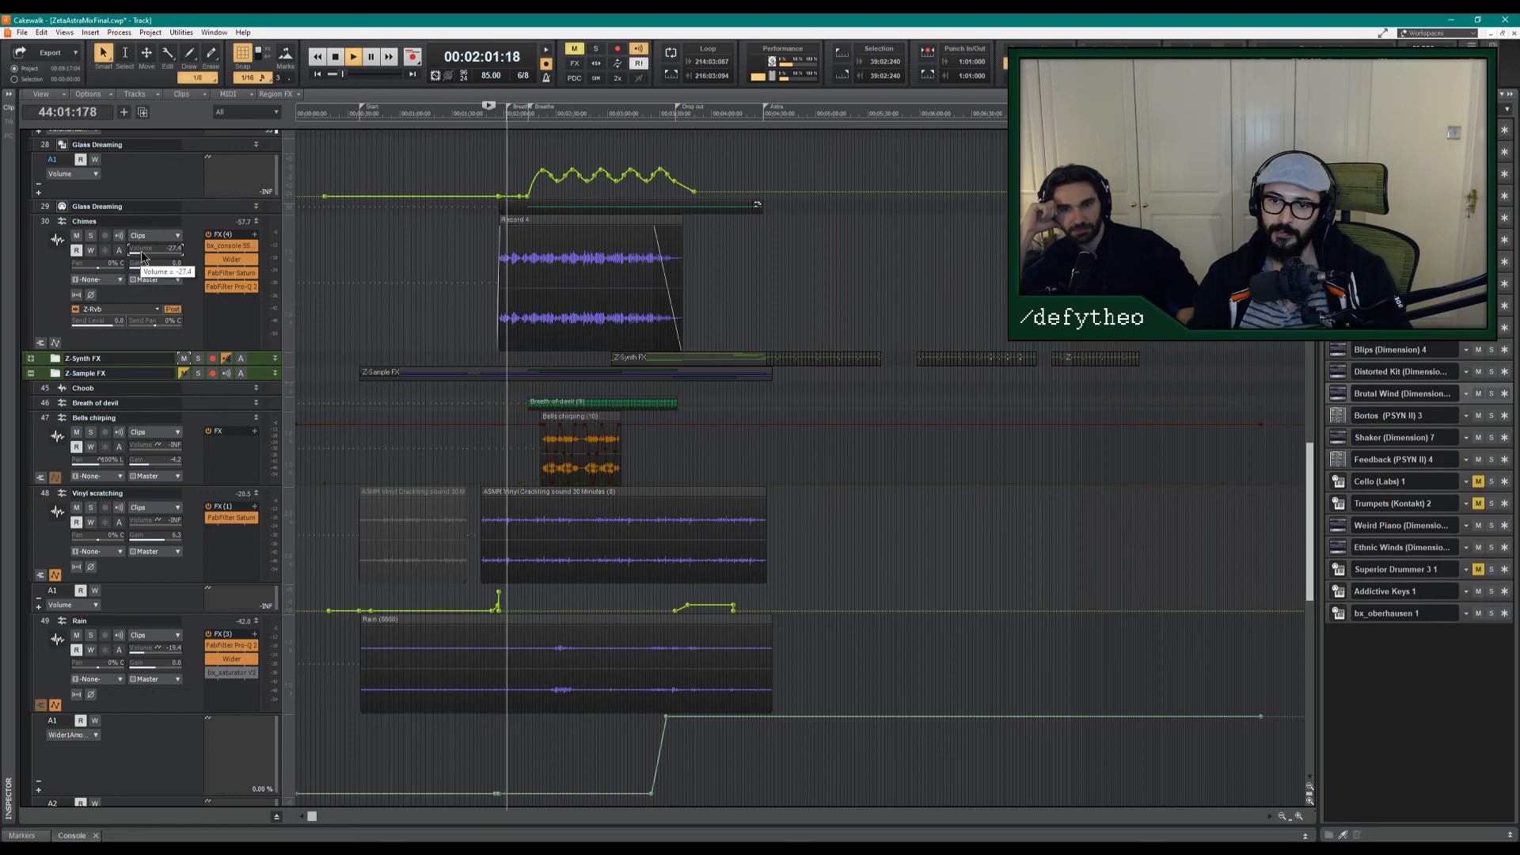
pyautogui.moveTo(141, 251); pyautogui.dragTo(145, 250)
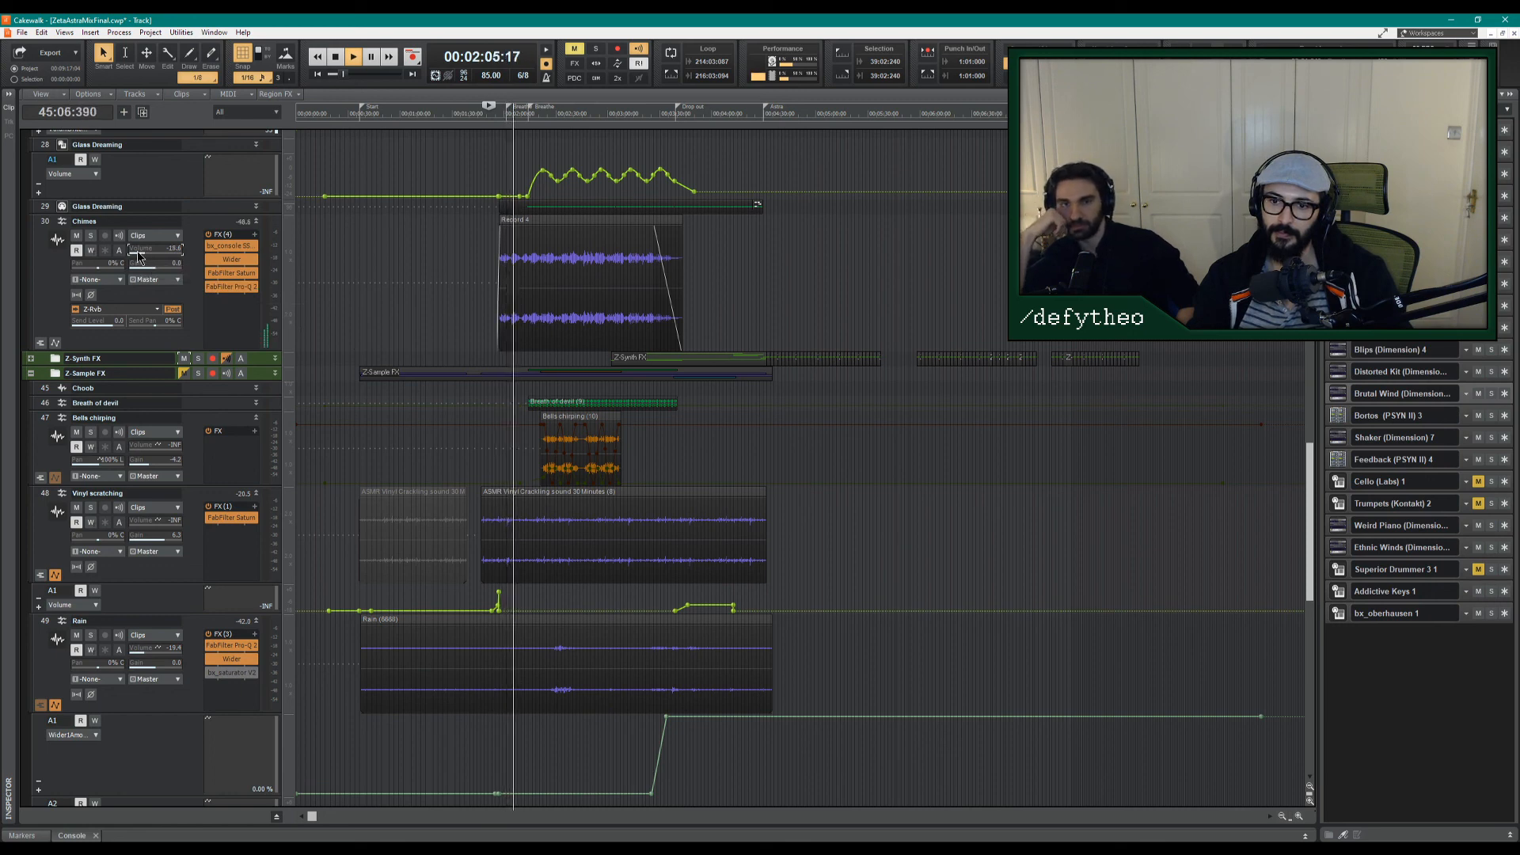
# Deepen the Chimes FabFilter Pro-Q 2 bell cut to about -25 dB near 2.5 kHz, and raise the track volume to about -6.4 dB.
pyautogui.doubleClick(228, 289)
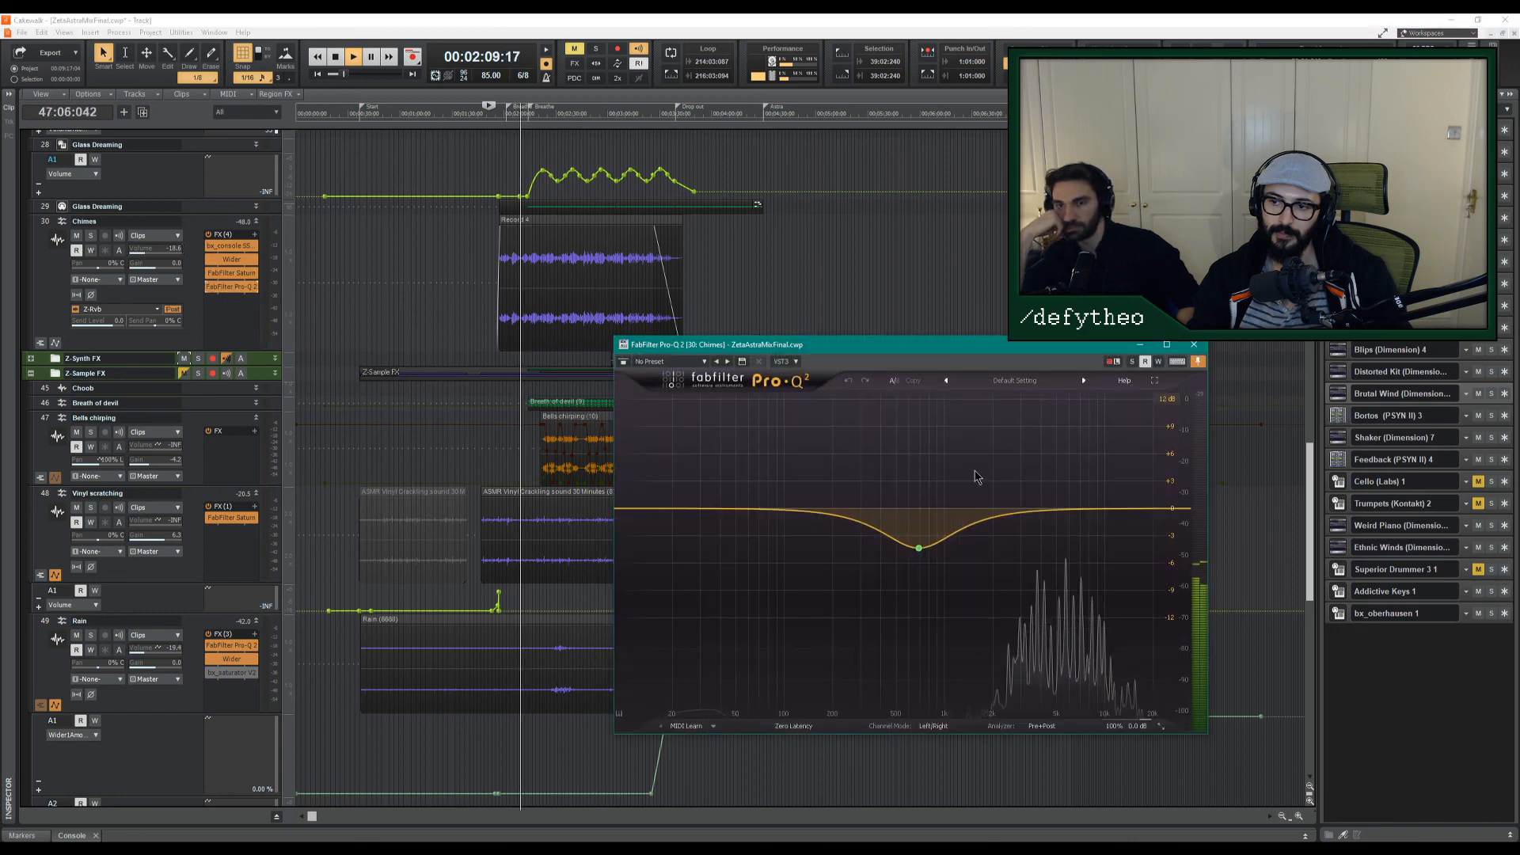
pyautogui.moveTo(919, 547); pyautogui.dragTo(1003, 544)
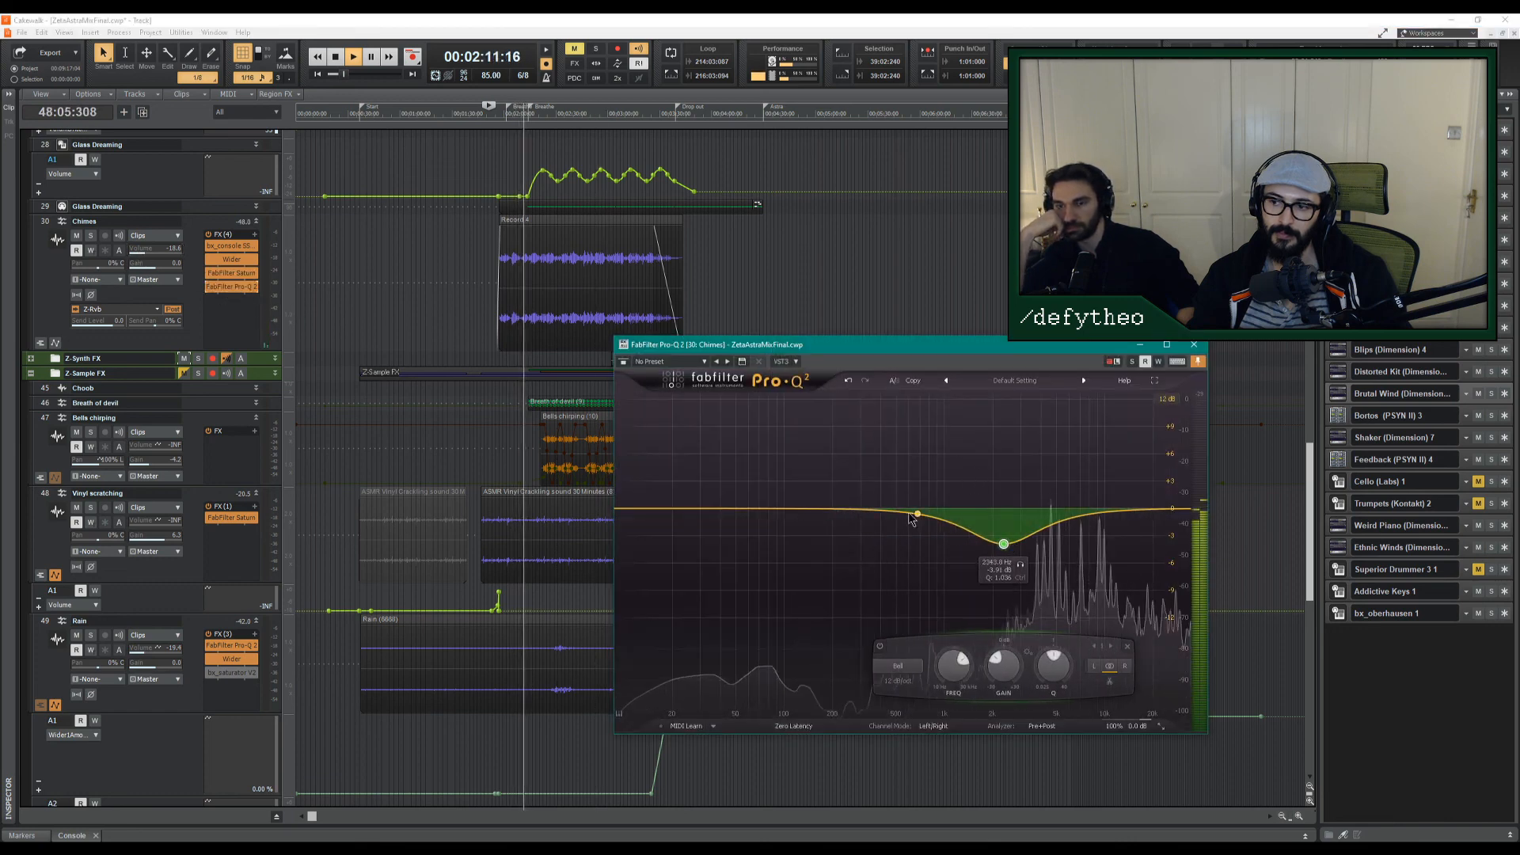
pyautogui.moveTo(911, 519); pyautogui.dragTo(777, 509)
pyautogui.moveTo(1018, 546); pyautogui.dragTo(1038, 580)
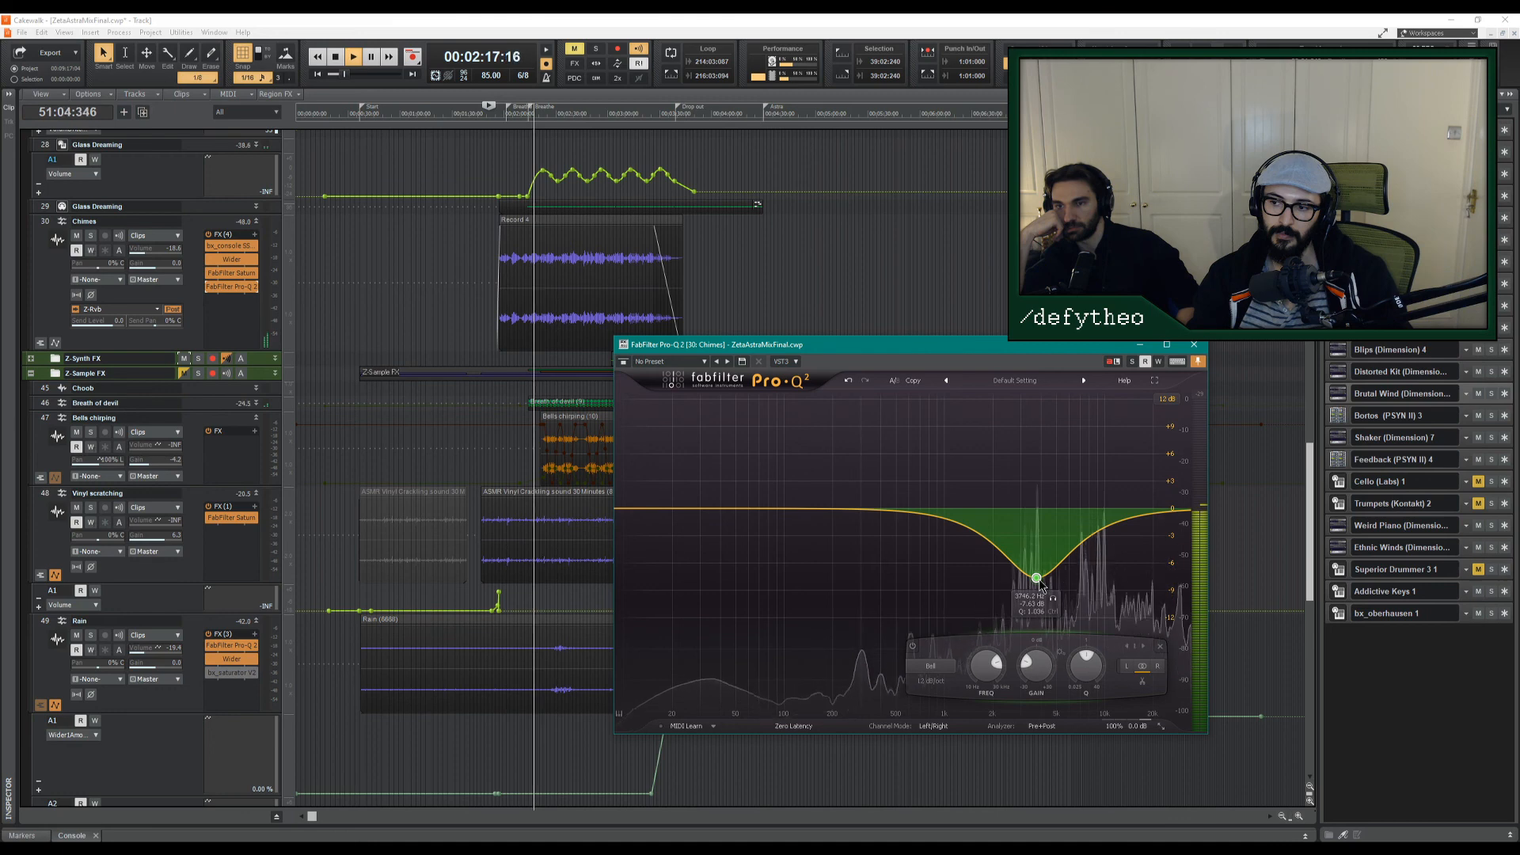
pyautogui.moveTo(1040, 619); pyautogui.dragTo(1007, 753)
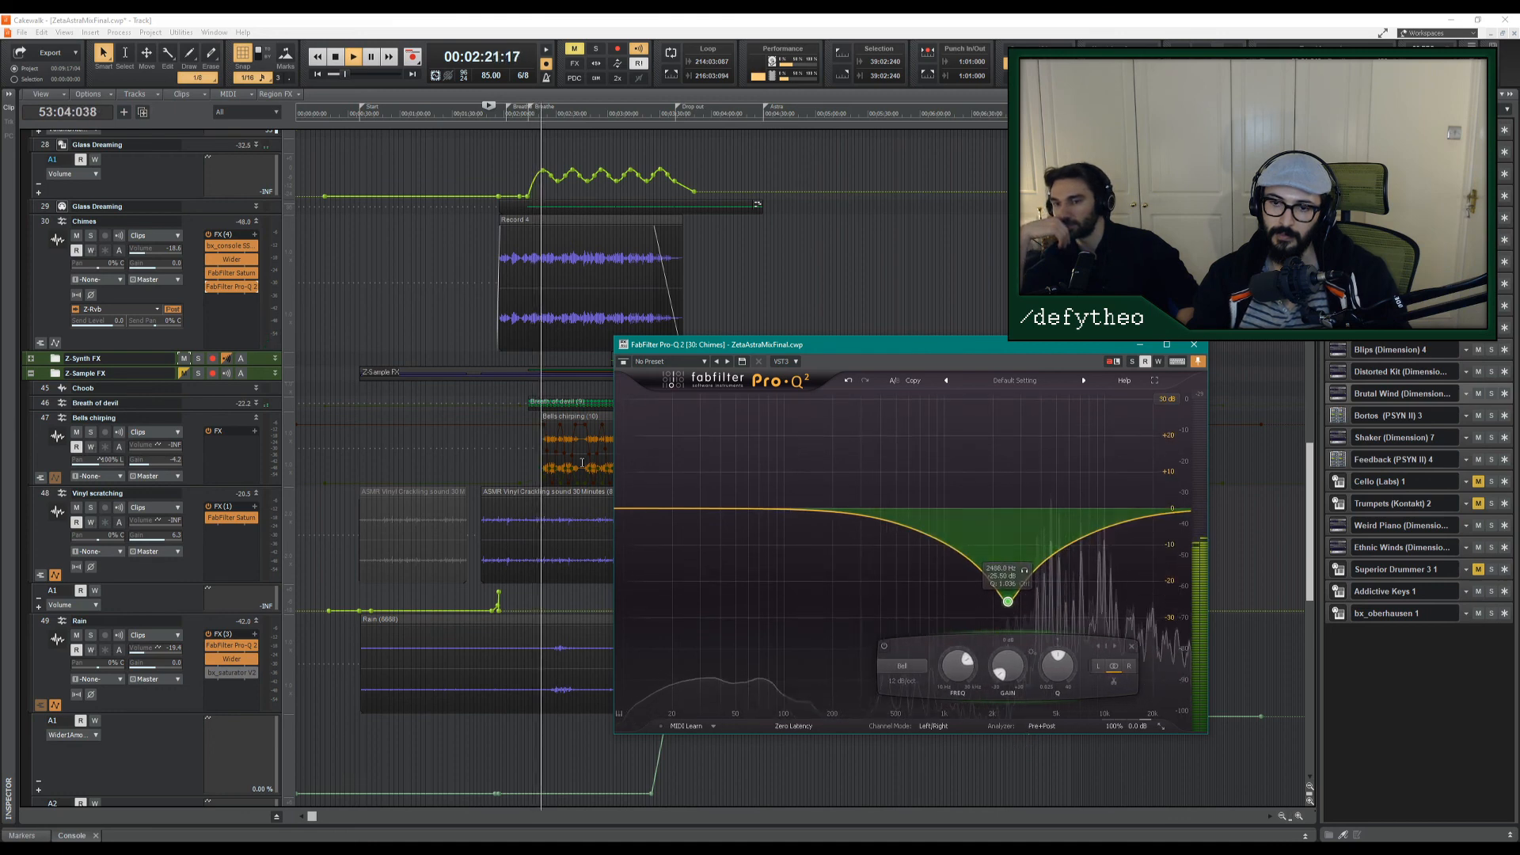
pyautogui.moveTo(157, 251); pyautogui.dragTo(168, 251)
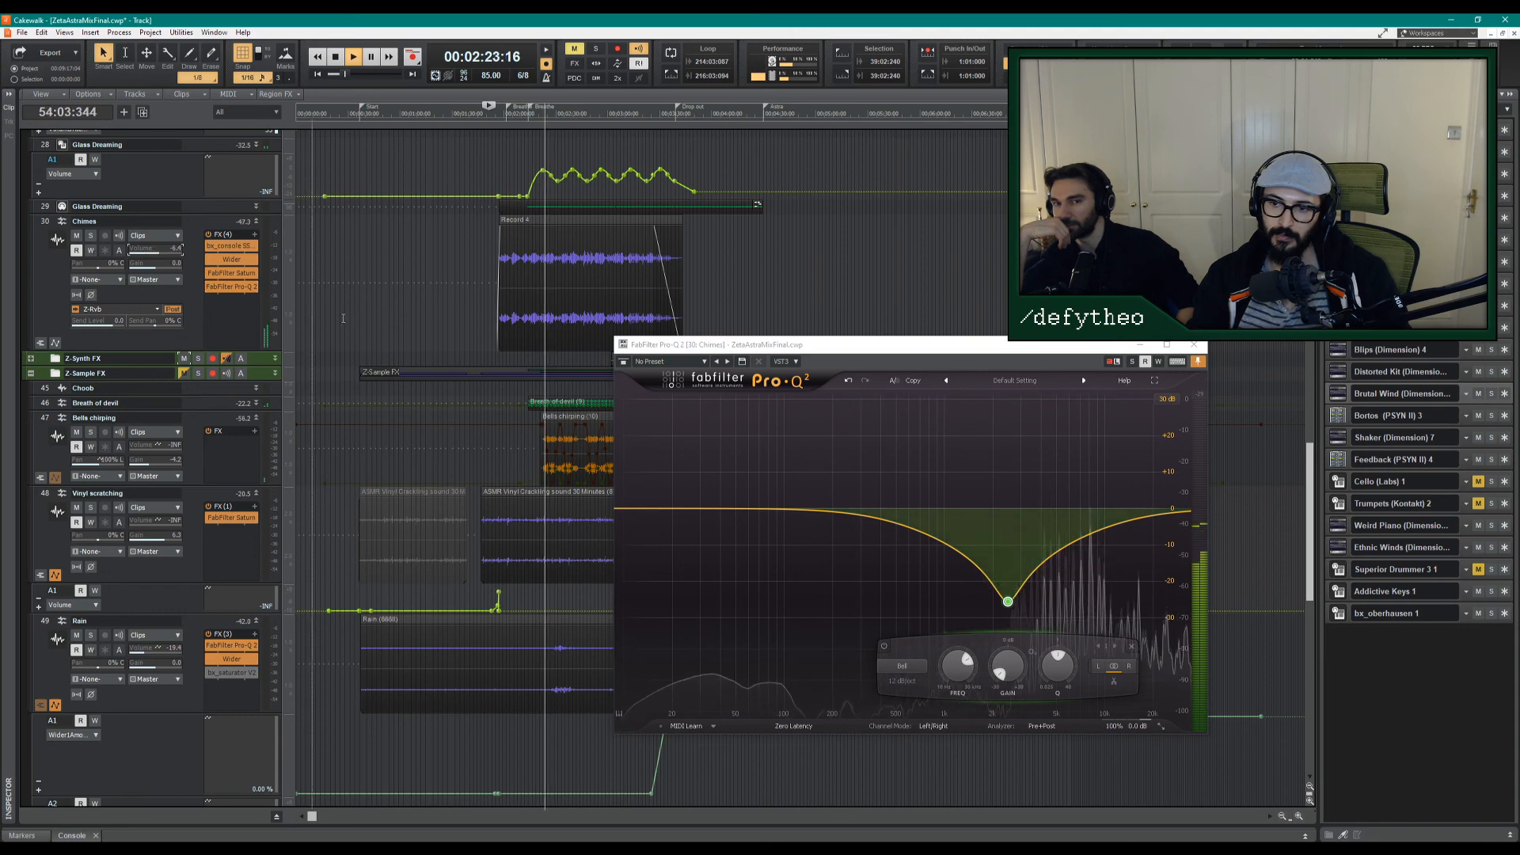
# Change the Chimes EQ band to a Low Shelf cutting about 30 dB, positioned near 4 kHz.
pyautogui.moveTo(1011, 603)
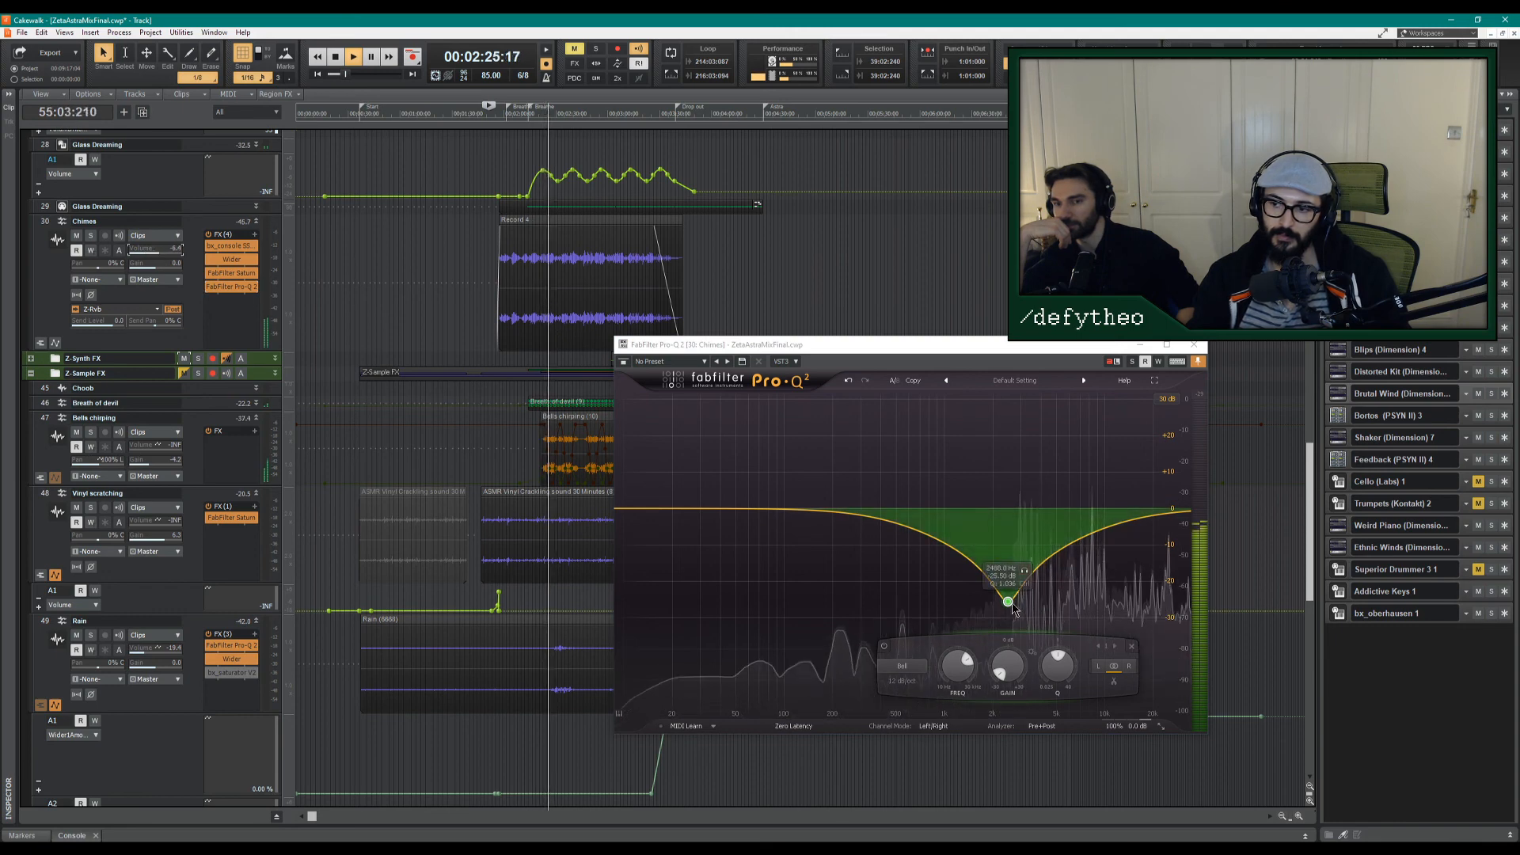
pyautogui.moveTo(1009, 603); pyautogui.dragTo(906, 538)
pyautogui.rightClick(903, 538)
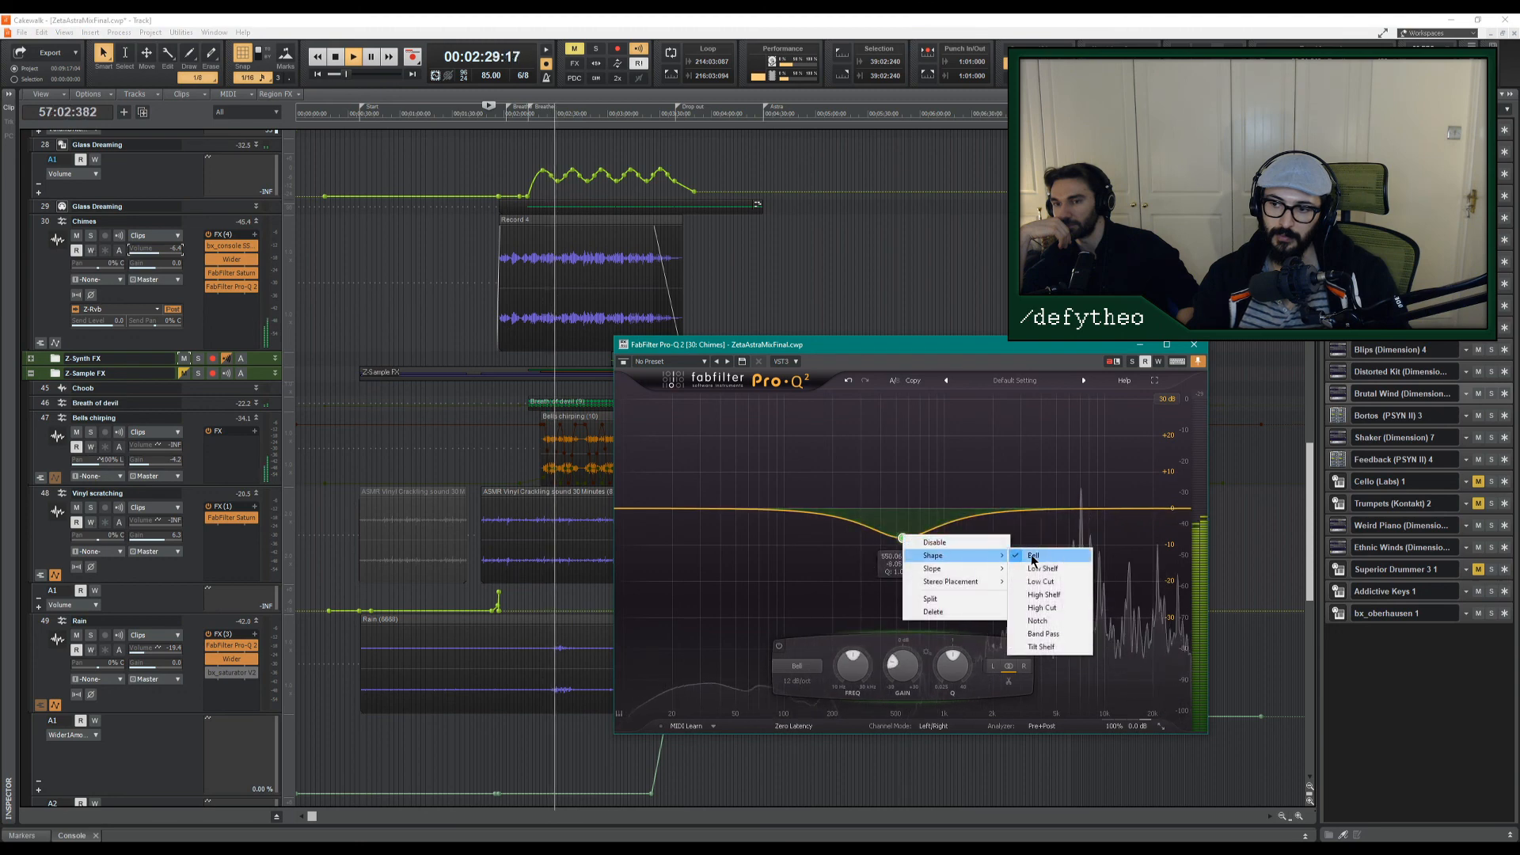
pyautogui.click(1043, 594)
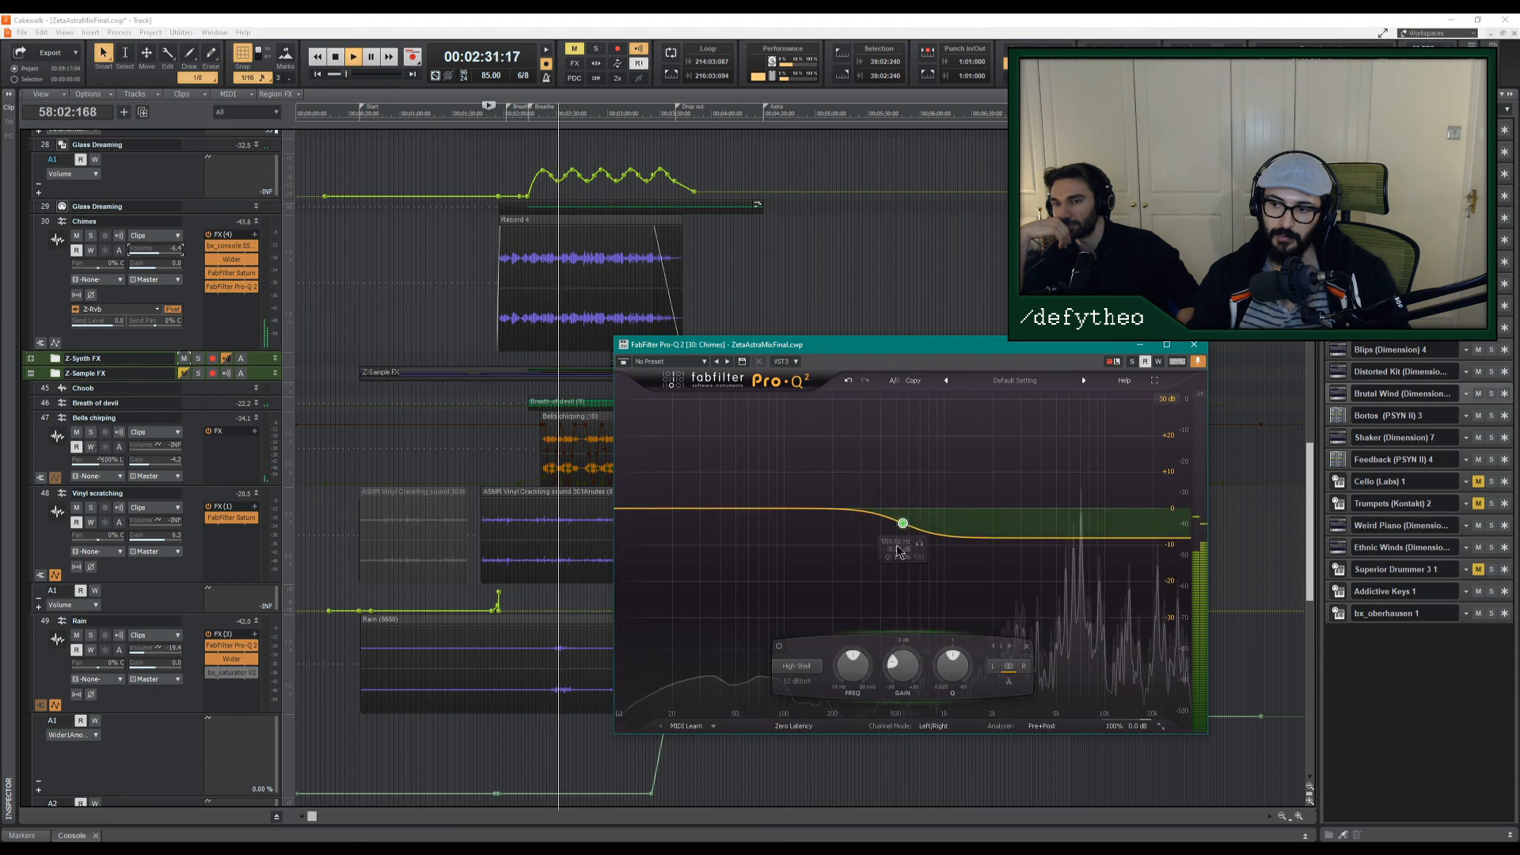
pyautogui.rightClick(903, 524)
pyautogui.moveTo(940, 547)
pyautogui.click(1036, 560)
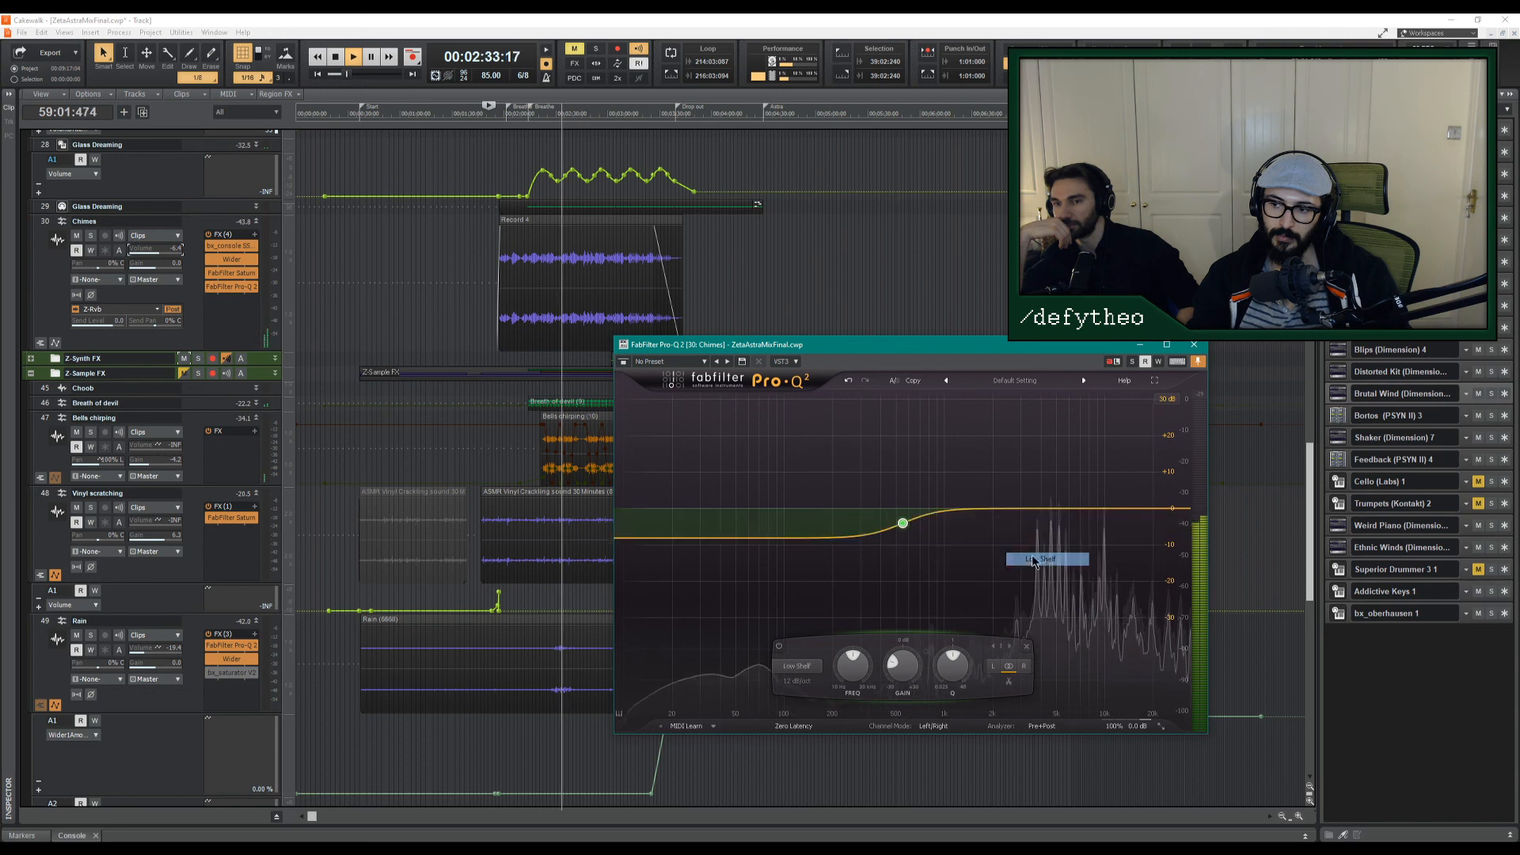
pyautogui.moveTo(905, 528); pyautogui.dragTo(1042, 711)
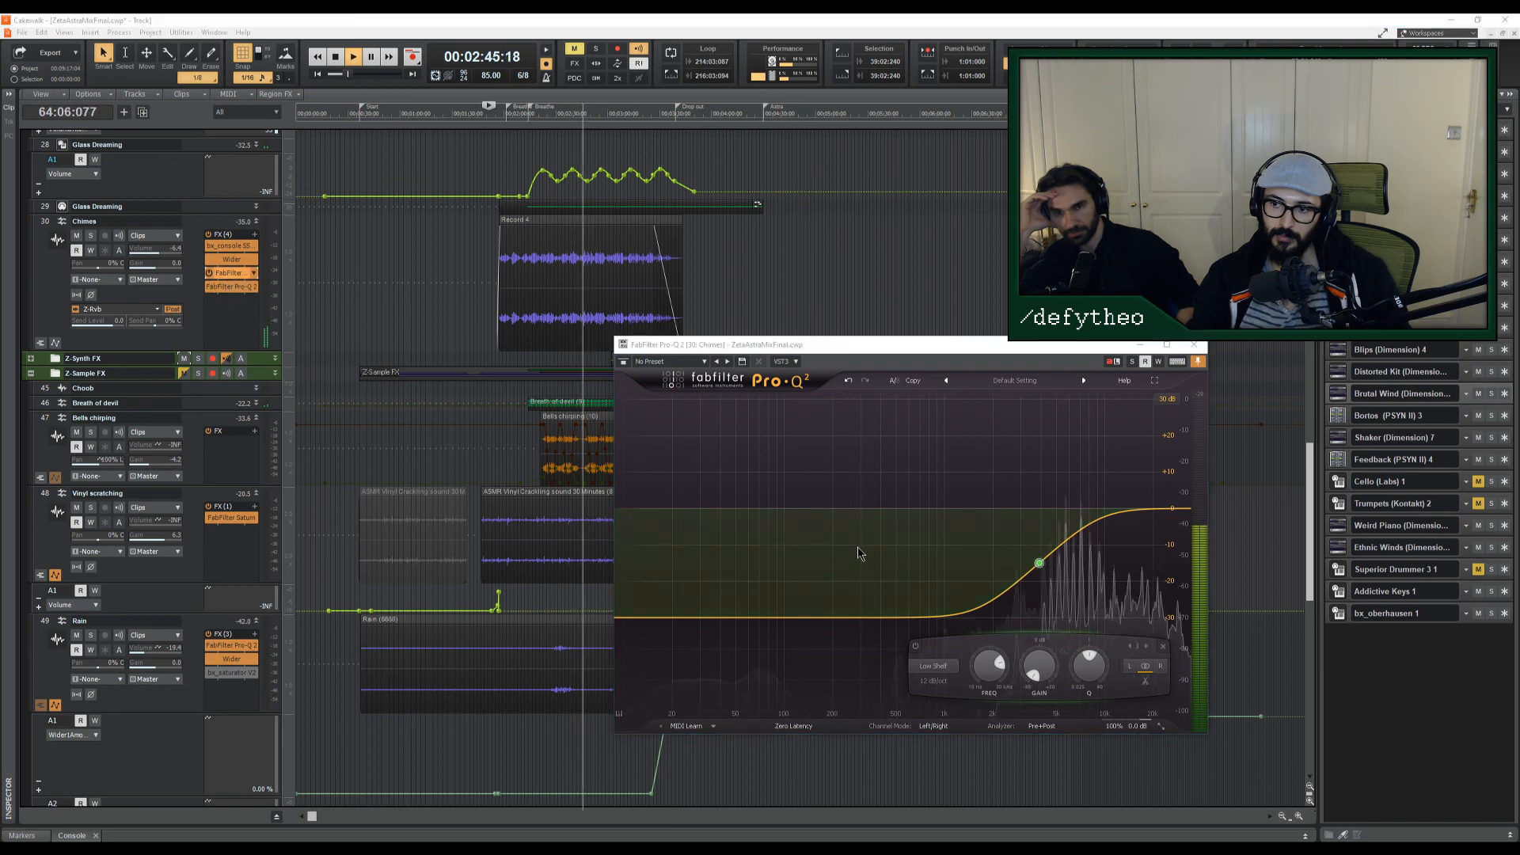
# In the Chimes track's FabFilter Saturn, raise the band 3 level, set band 2 drive to about 50%, and lower the crossover between those bands.
pyautogui.doubleClick(230, 272)
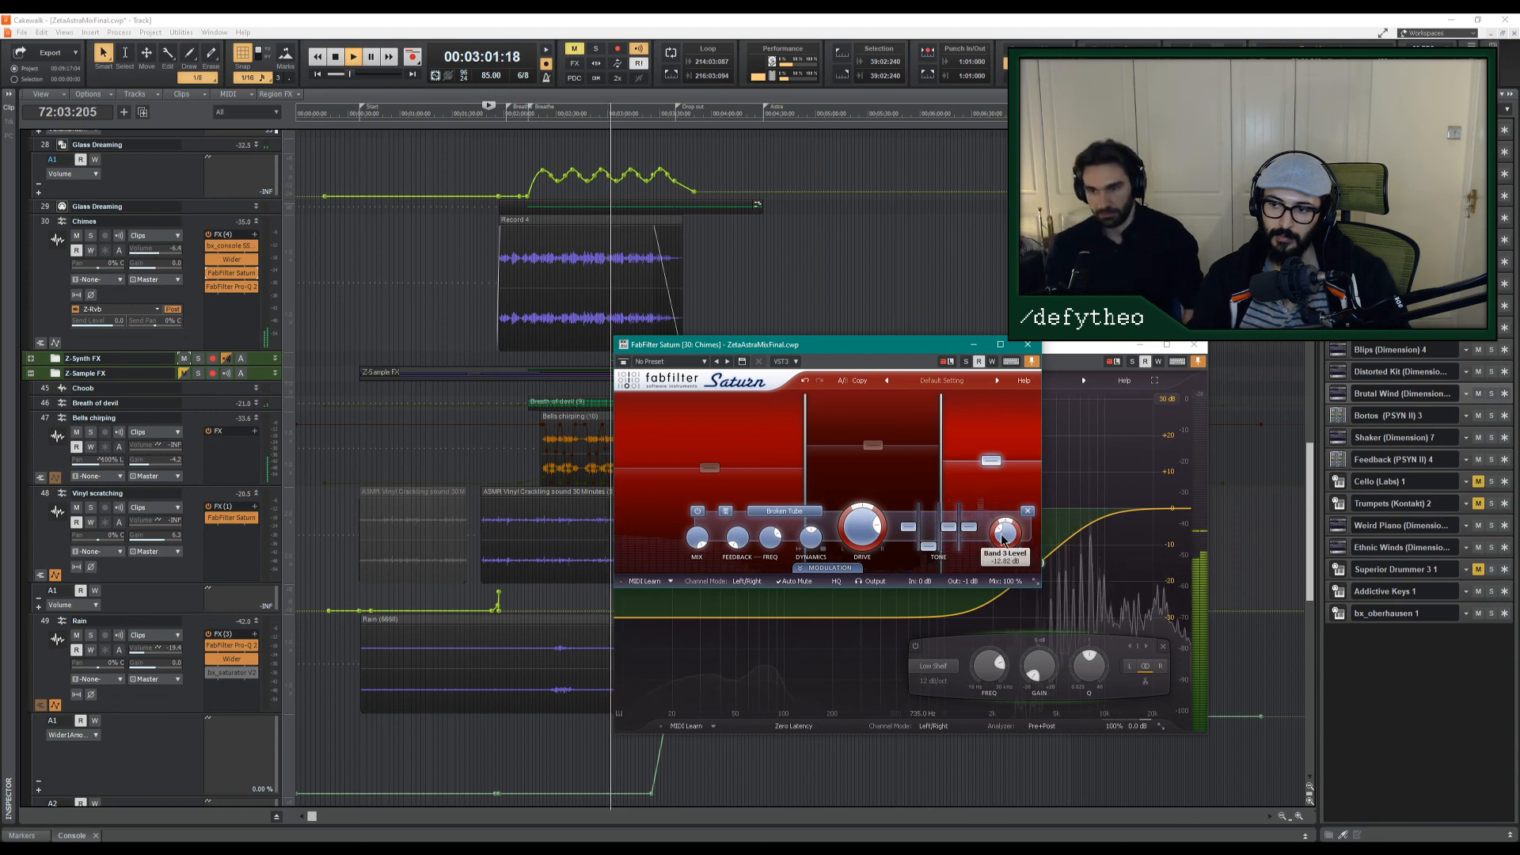
pyautogui.moveTo(1002, 538); pyautogui.dragTo(1008, 524)
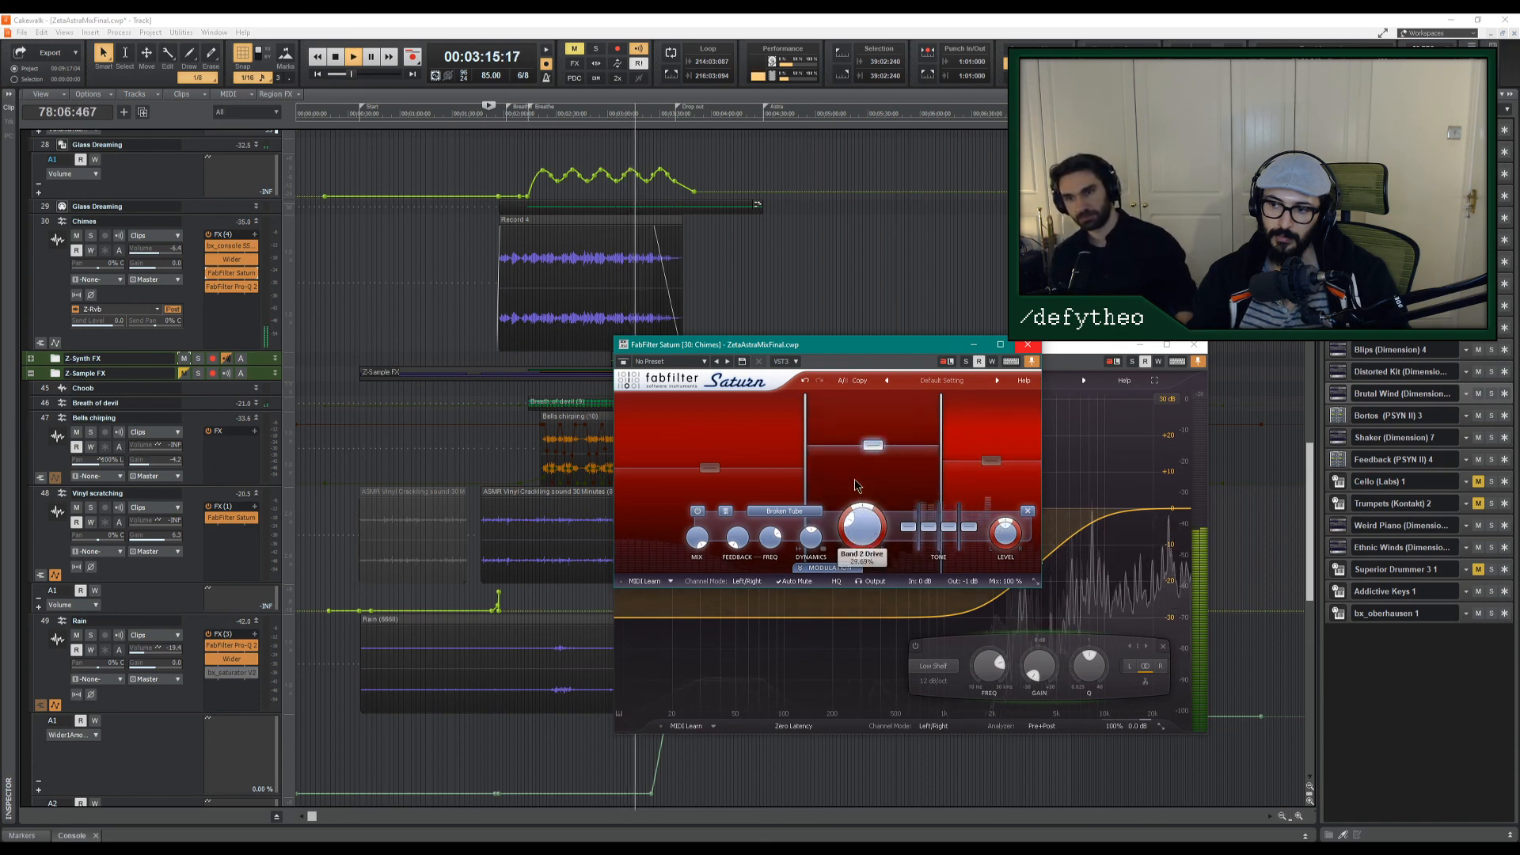
pyautogui.moveTo(855, 485); pyautogui.dragTo(857, 416)
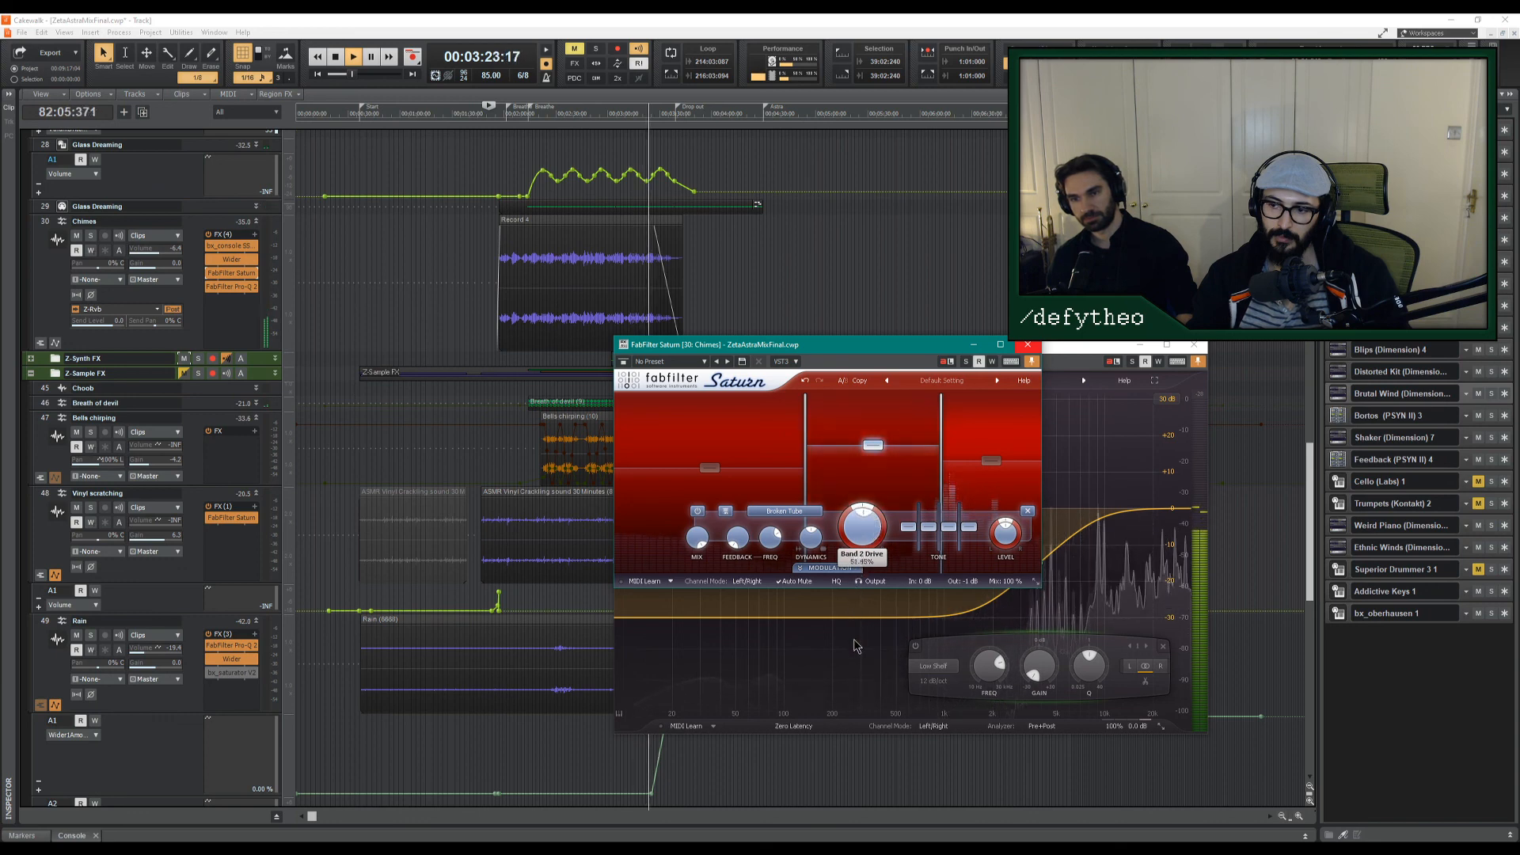
pyautogui.moveTo(856, 650); pyautogui.dragTo(856, 664)
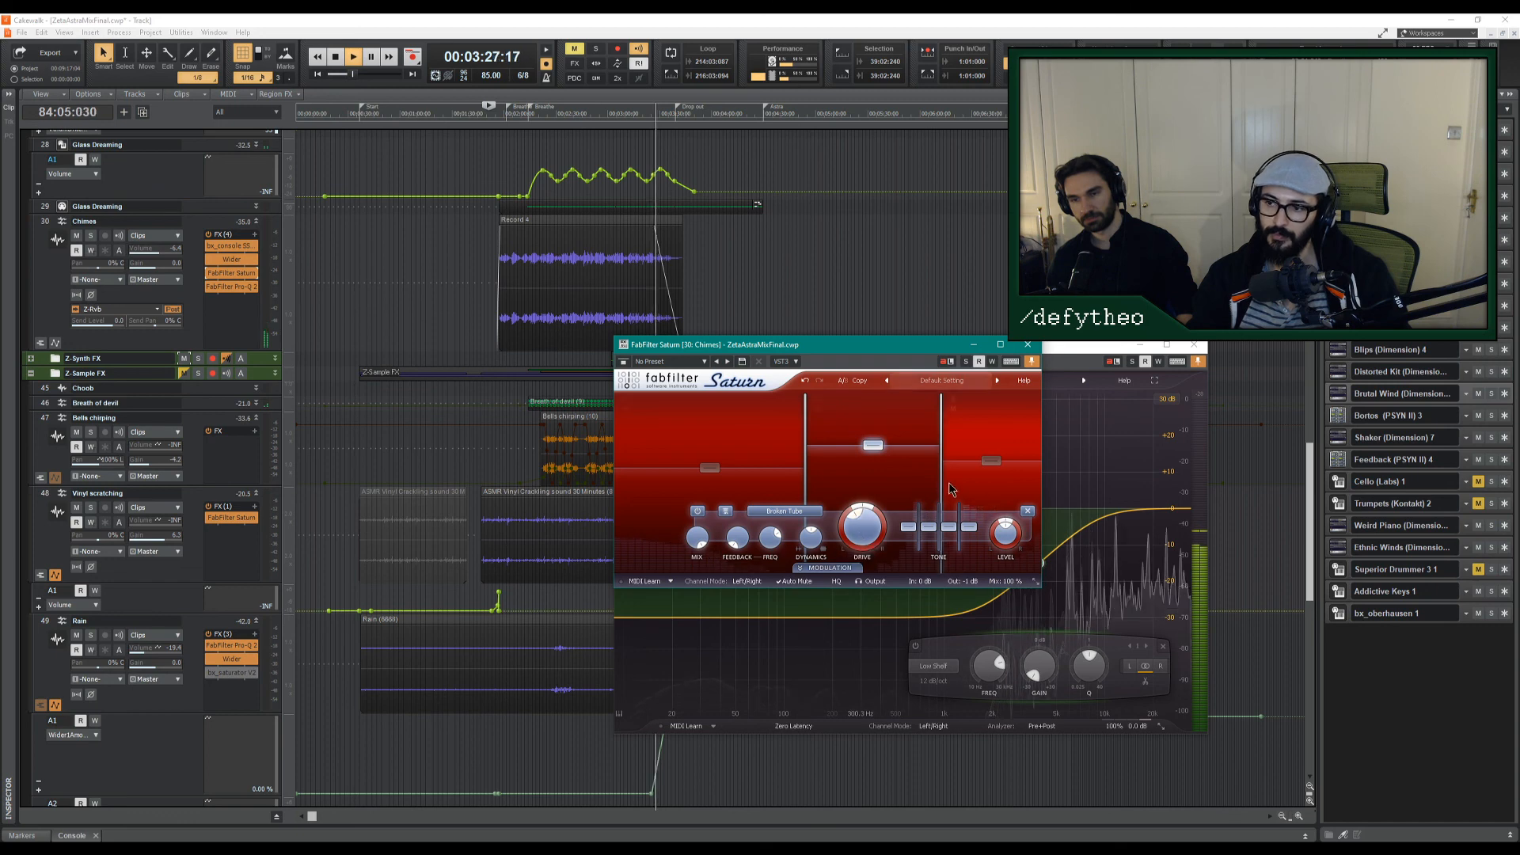
pyautogui.moveTo(941, 485)
pyautogui.mouseDown()
pyautogui.moveTo(890, 494)
pyautogui.moveTo(917, 497)
pyautogui.mouseUp()
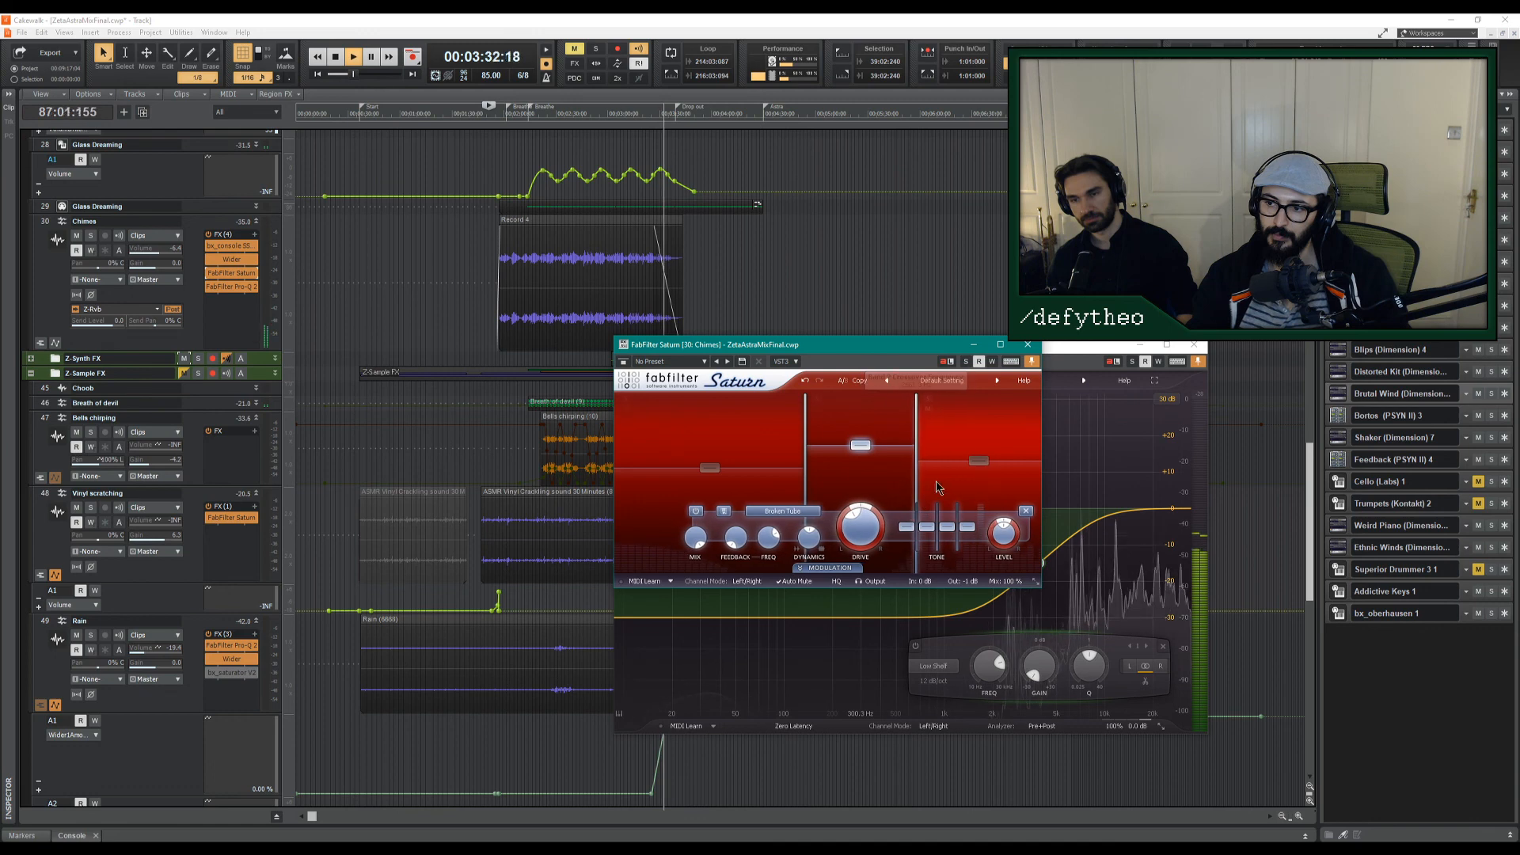
pyautogui.click(1027, 345)
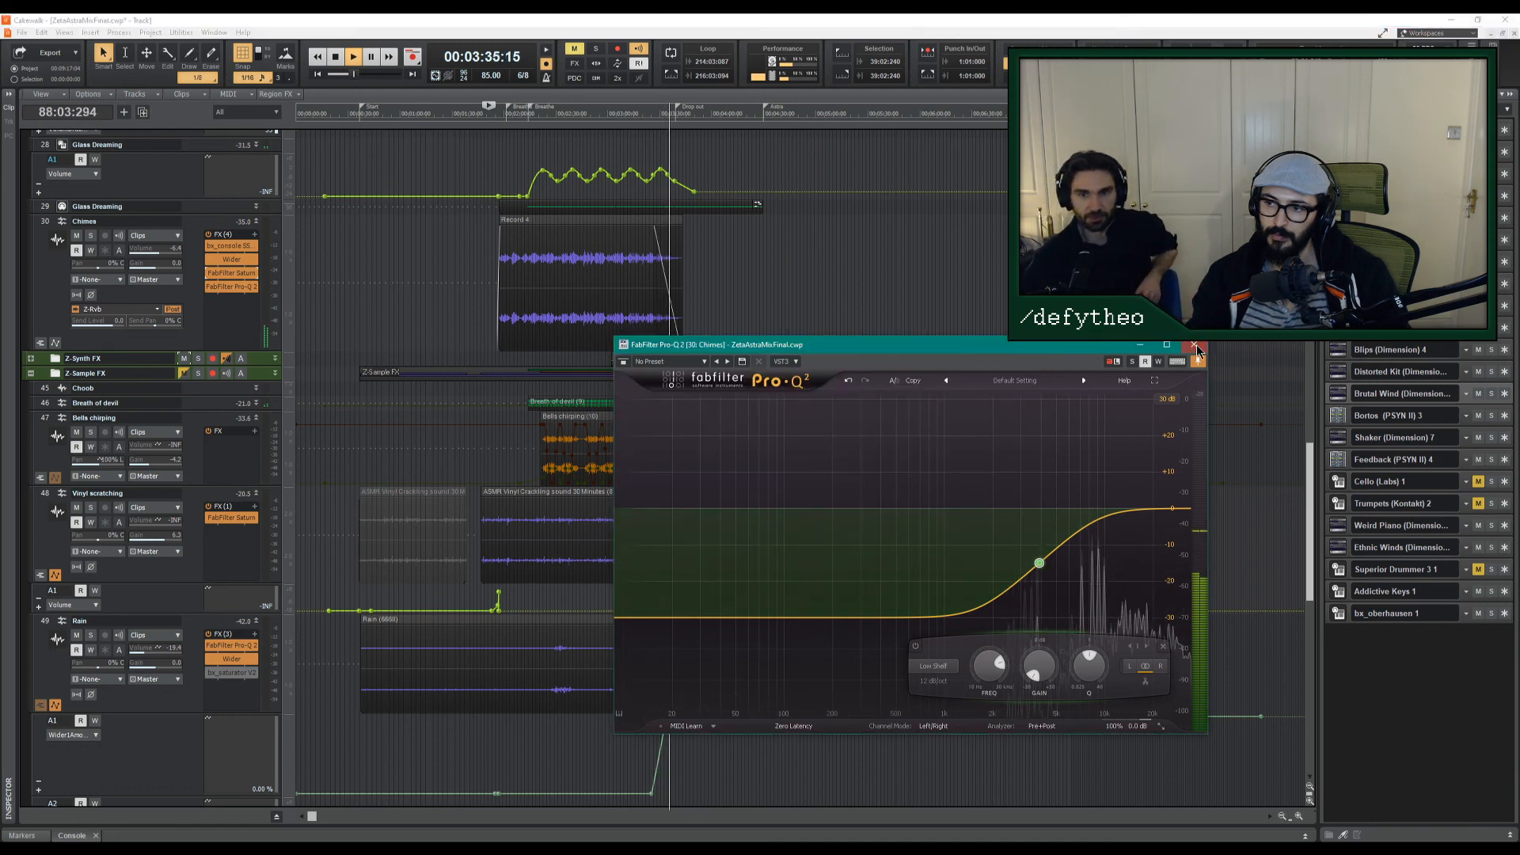
pyautogui.click(1193, 345)
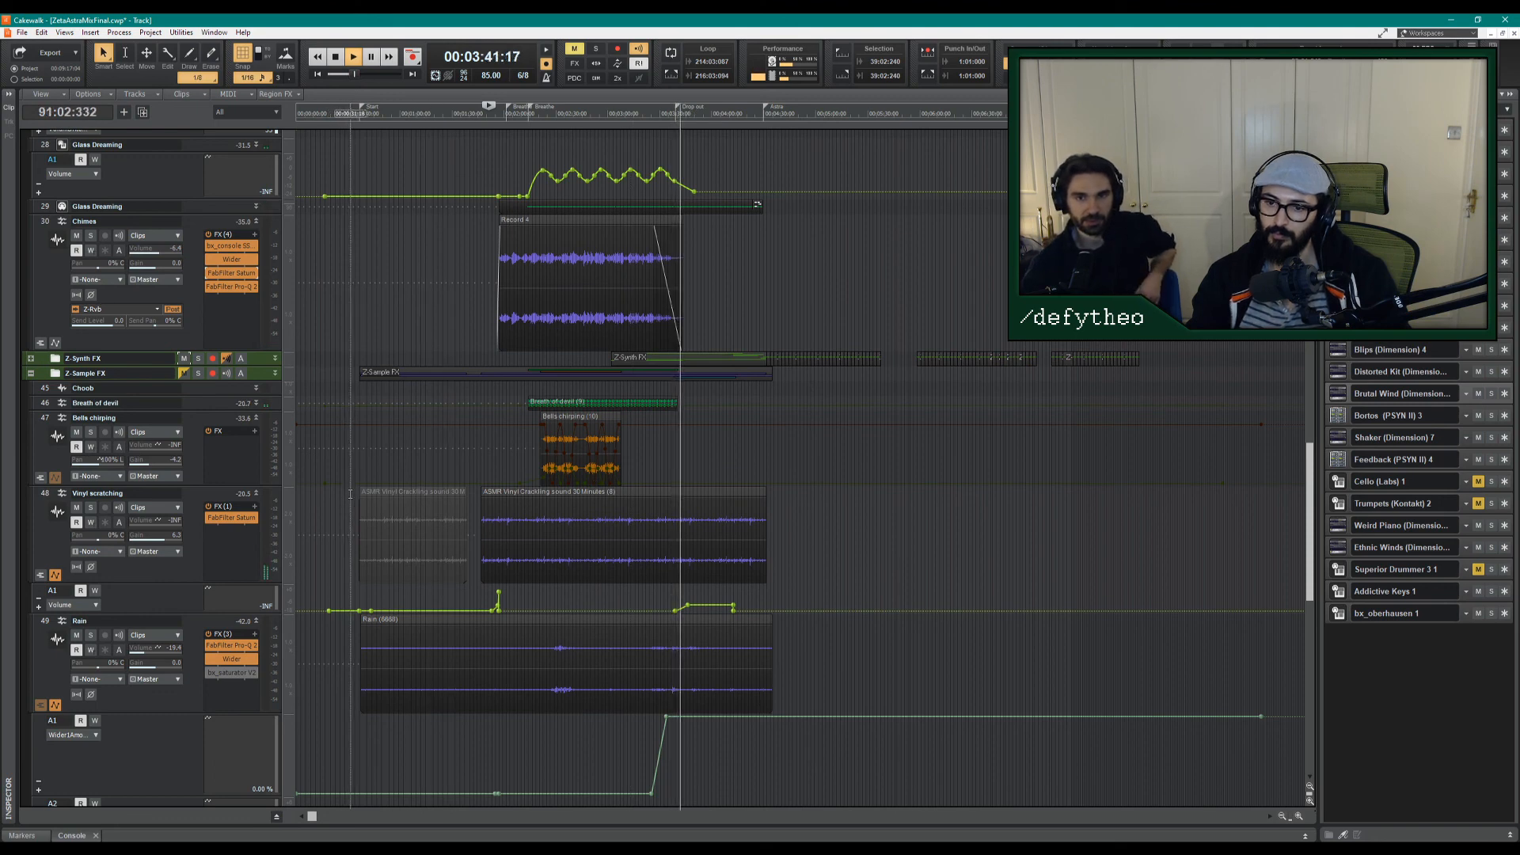
pyautogui.press('space')
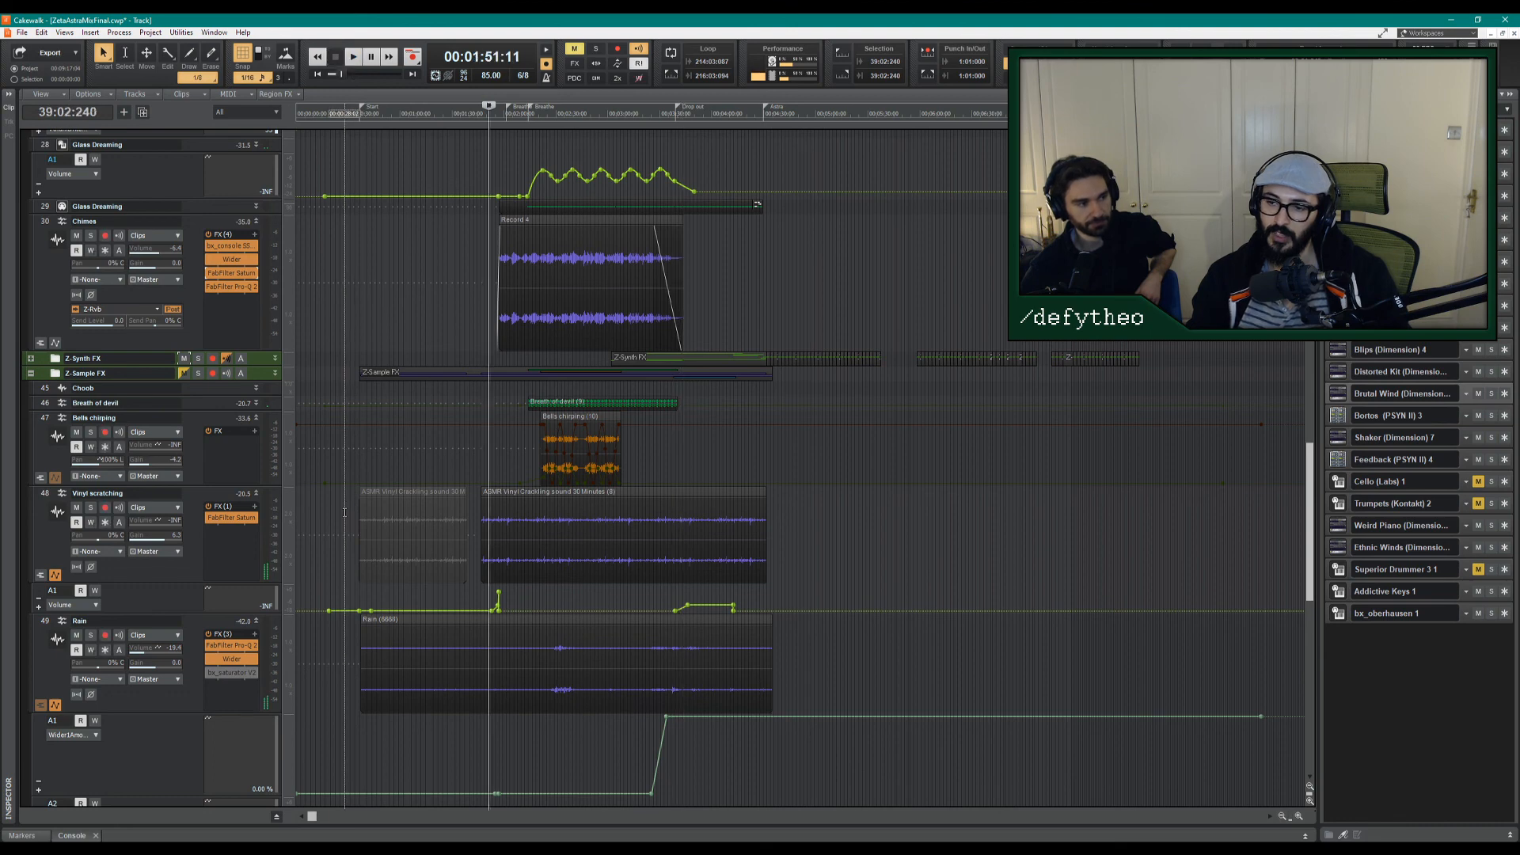
# Solo the Chimes and Glass Dreaming tracks and move the playback position to 45:04:240.
pyautogui.scroll(3, 161, 237)
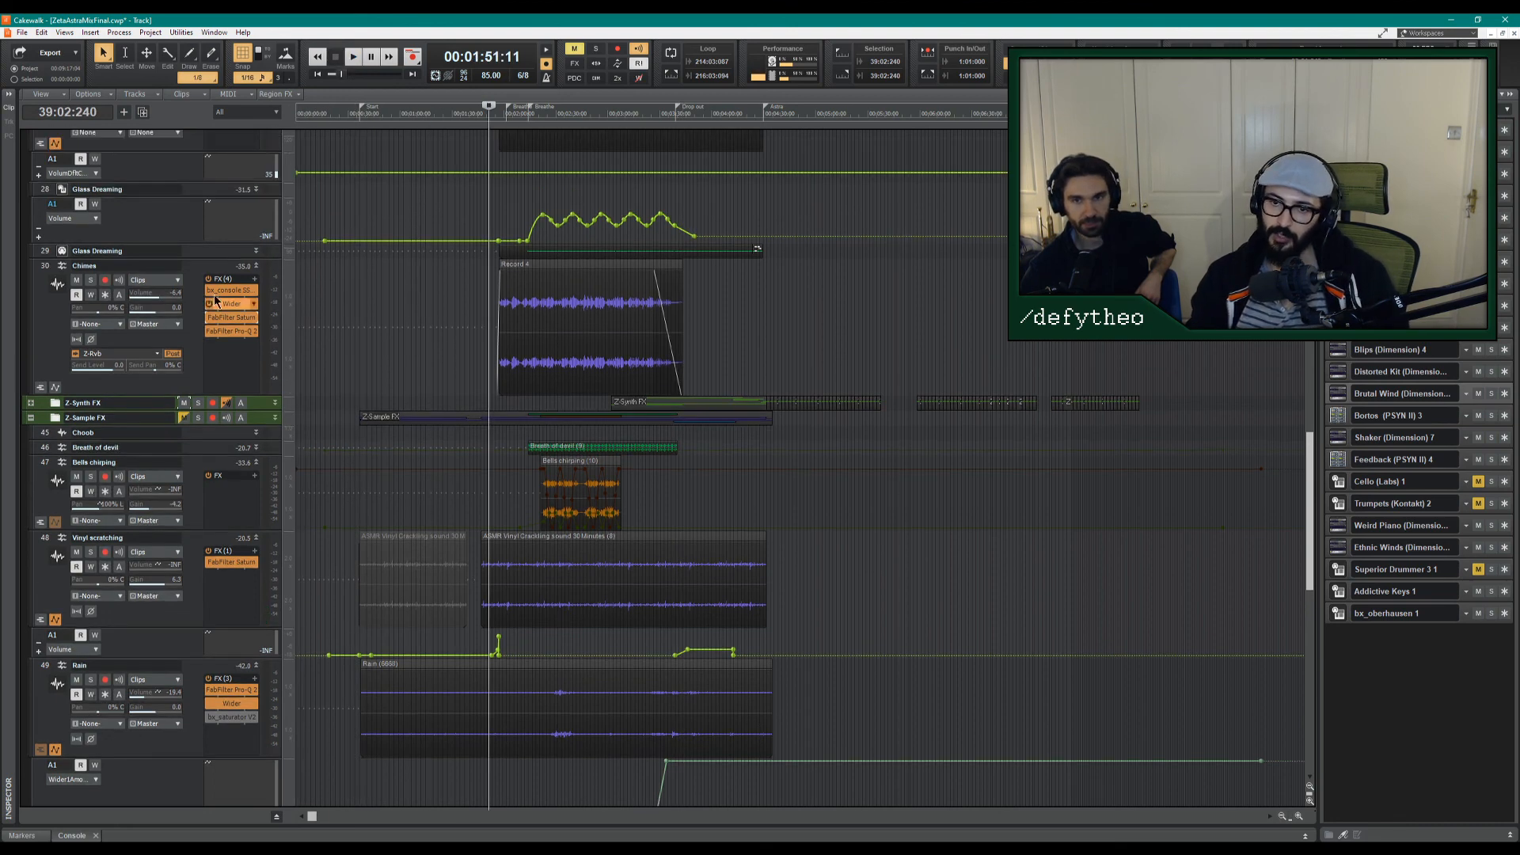
pyautogui.scroll(2, 161, 236)
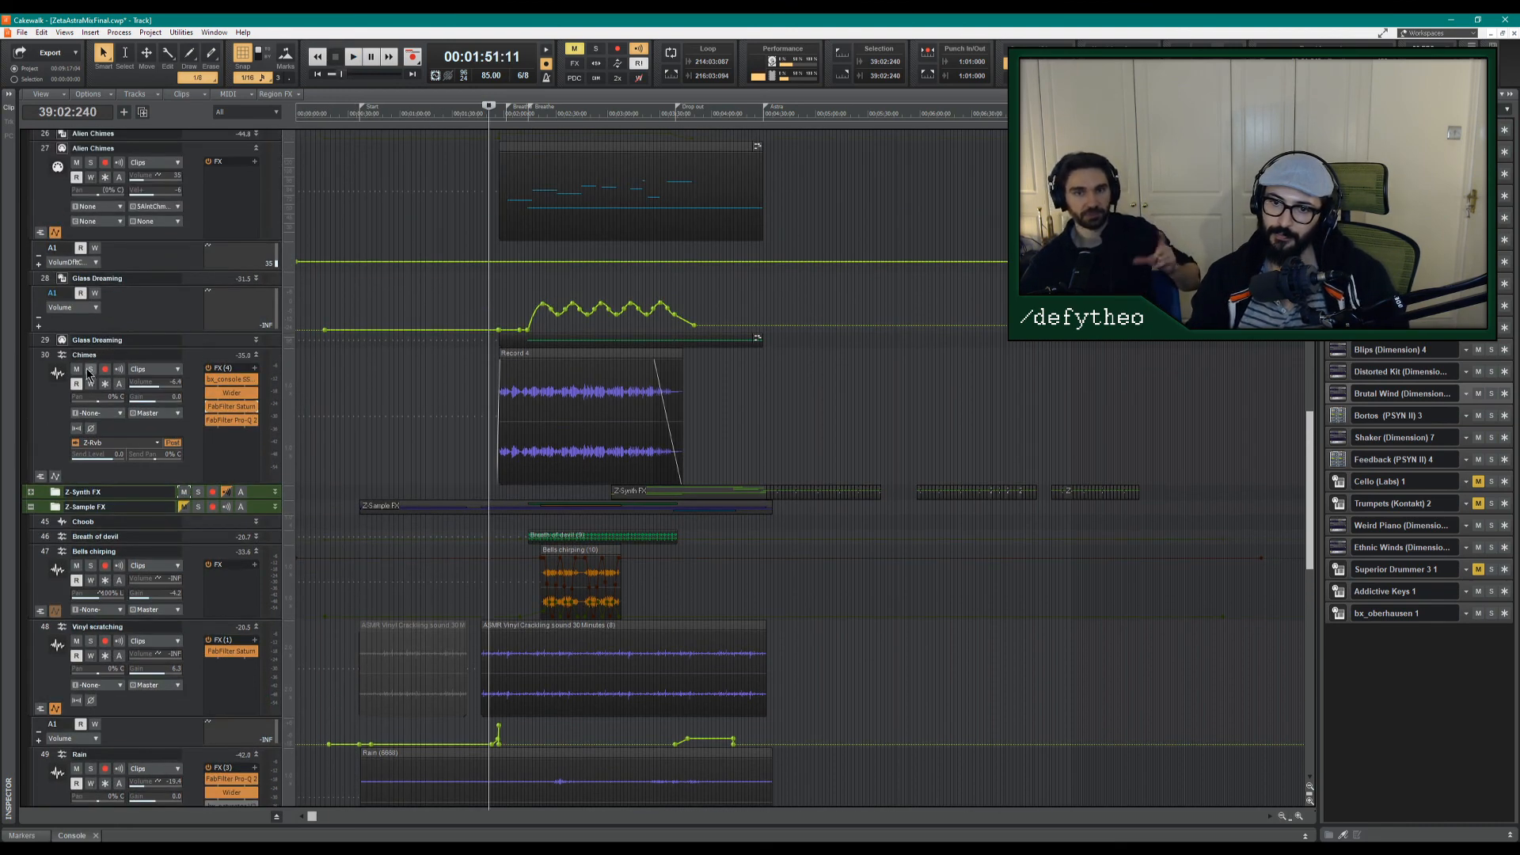
pyautogui.click(90, 370)
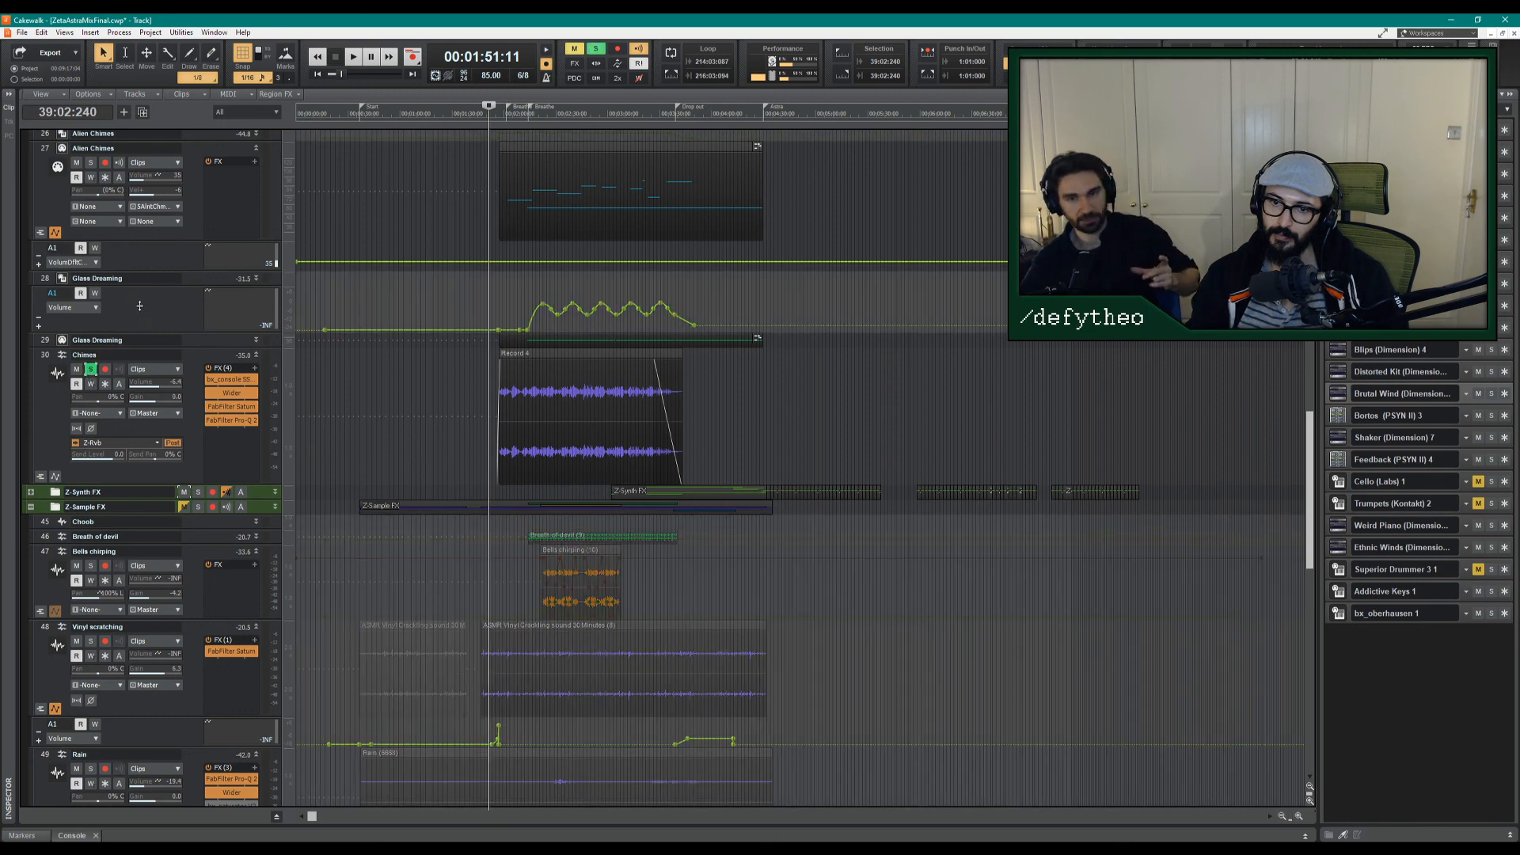
pyautogui.moveTo(139, 306); pyautogui.dragTo(135, 331)
pyautogui.click(90, 293)
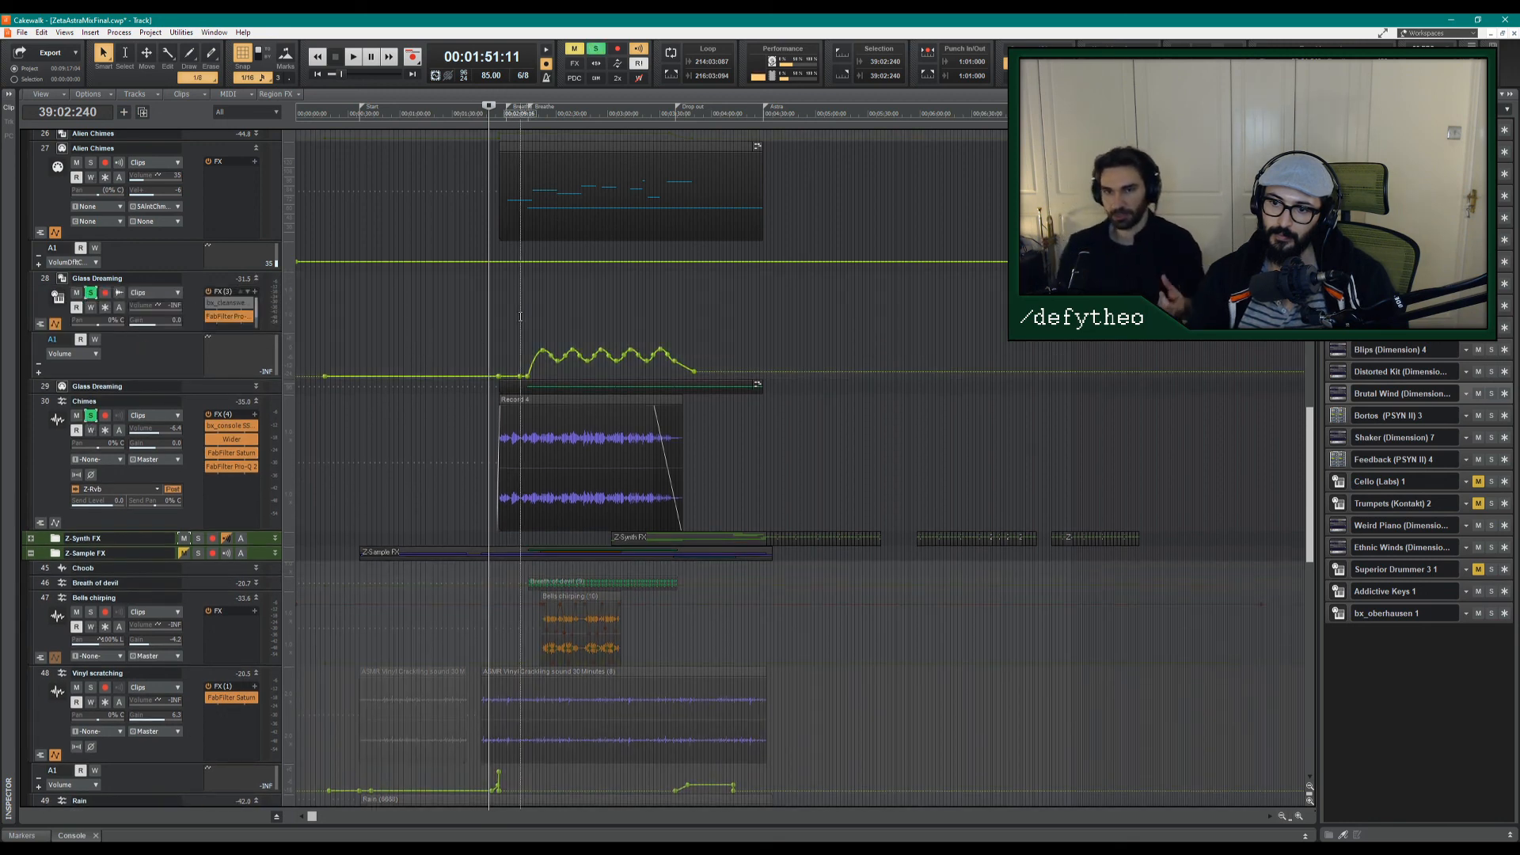
pyautogui.click(512, 113)
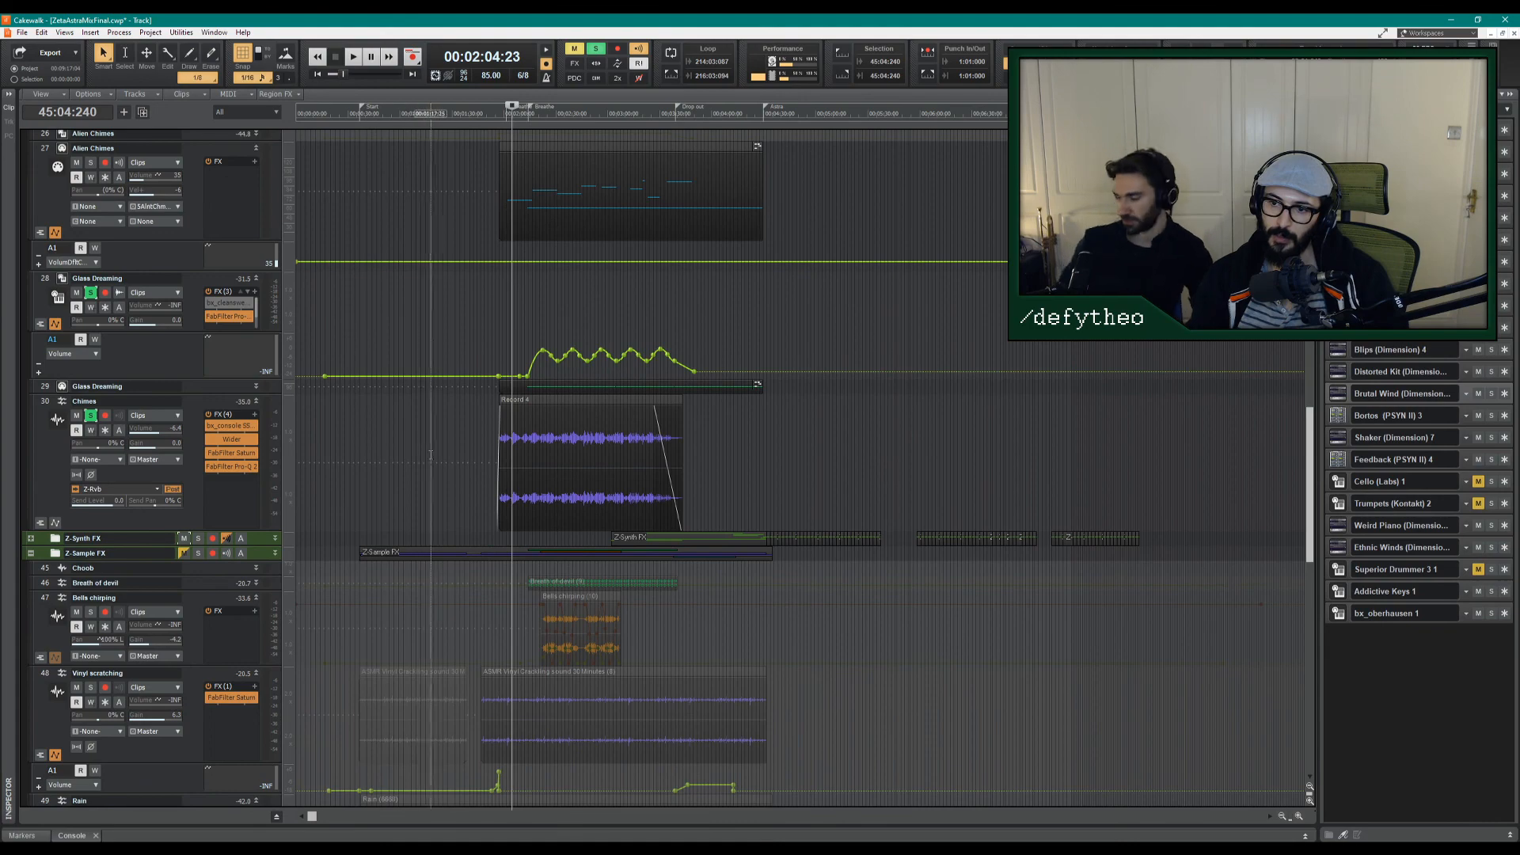